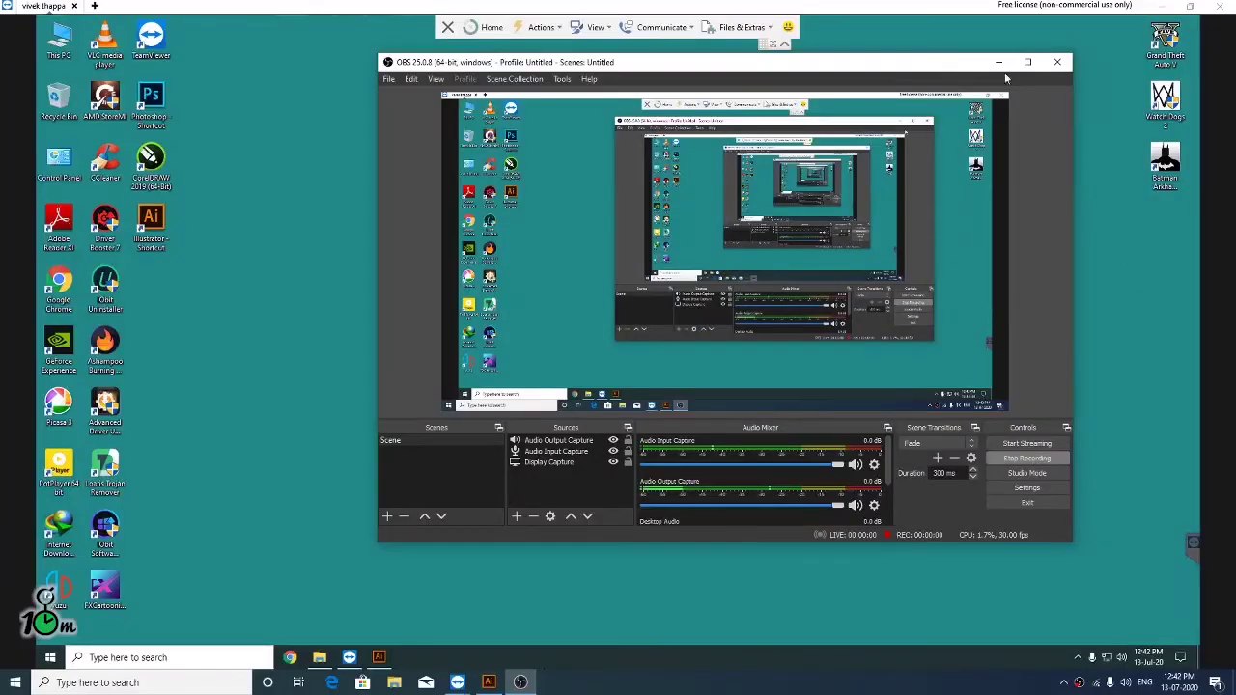
Step: Minimize the OBS Studio window so the remote desktop shows
click(998, 62)
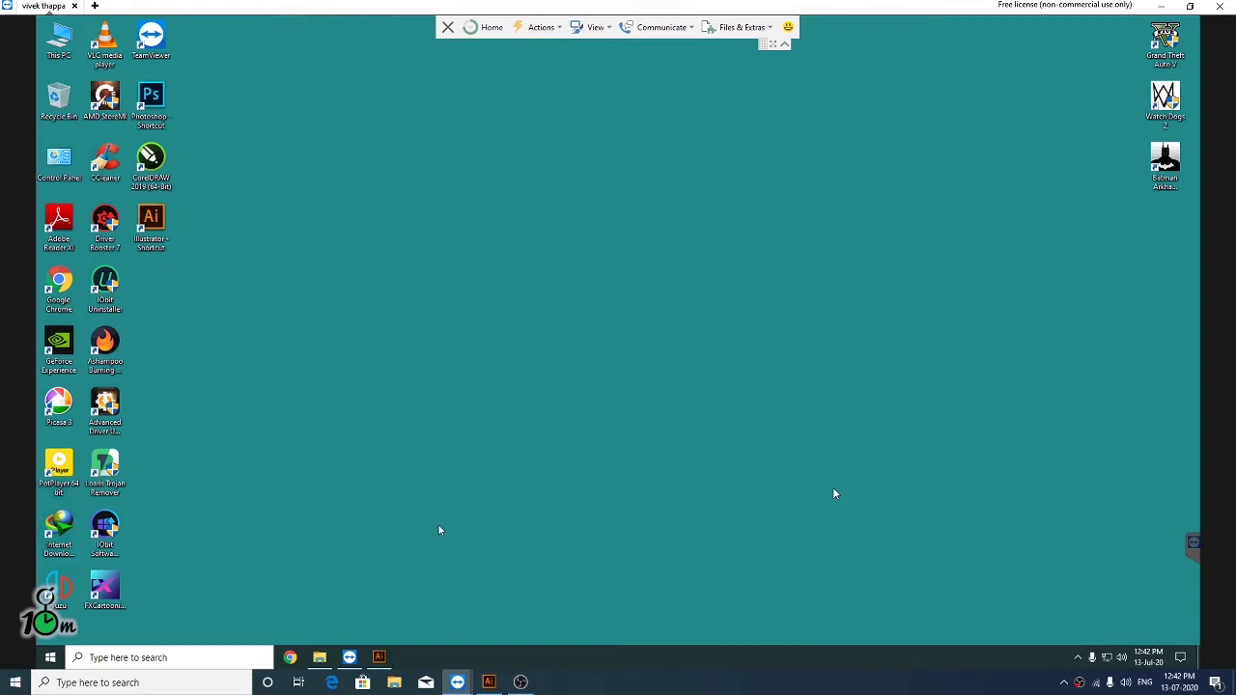
Step: Open bike project.ai in Illustrator from the 'web- illustrator poster' folder
click(318, 657)
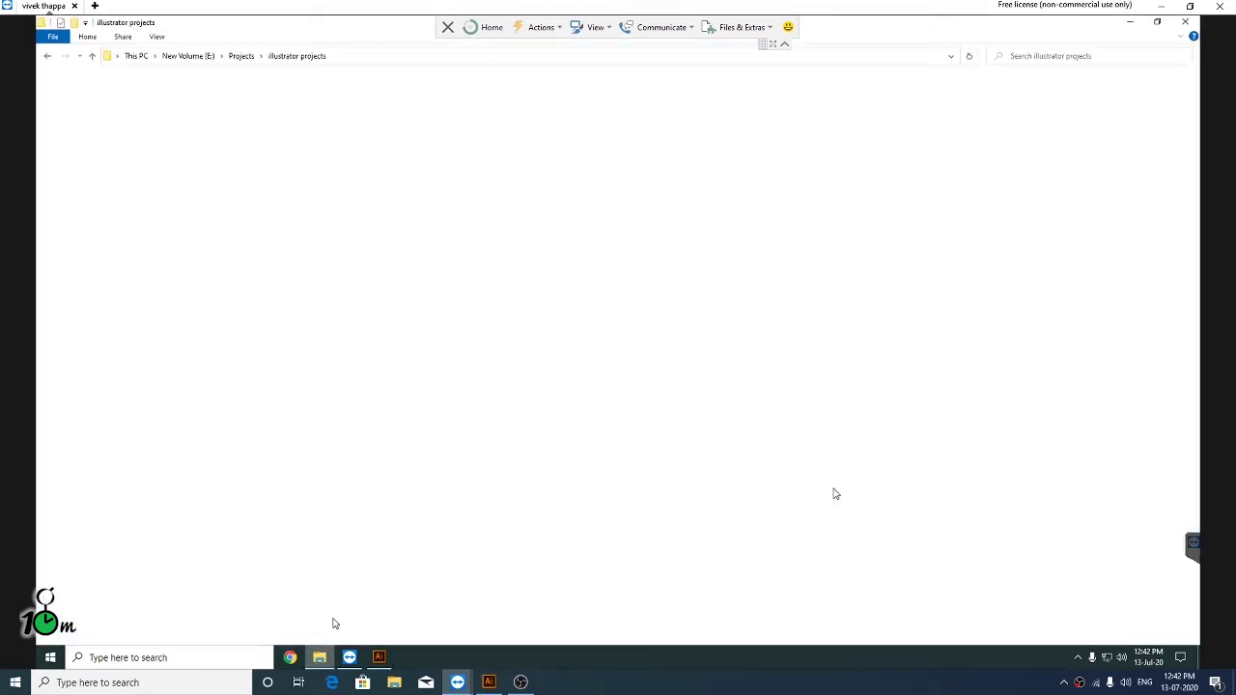
double_click(486, 305)
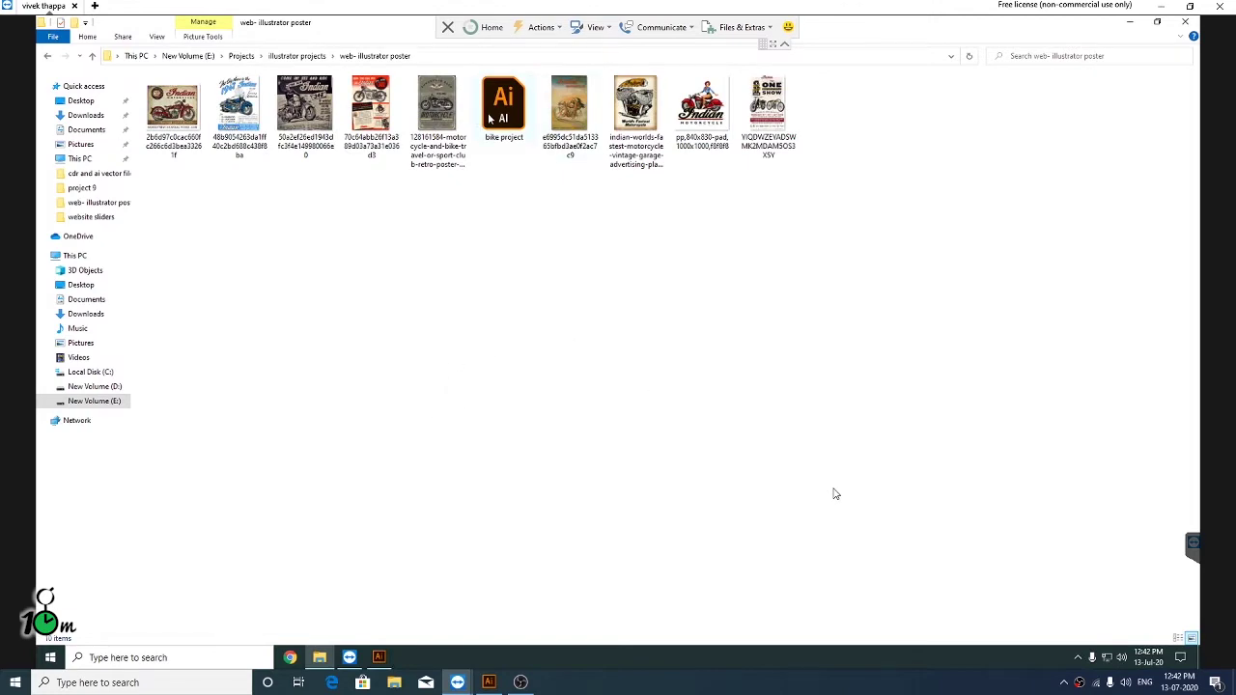
double_click(481, 122)
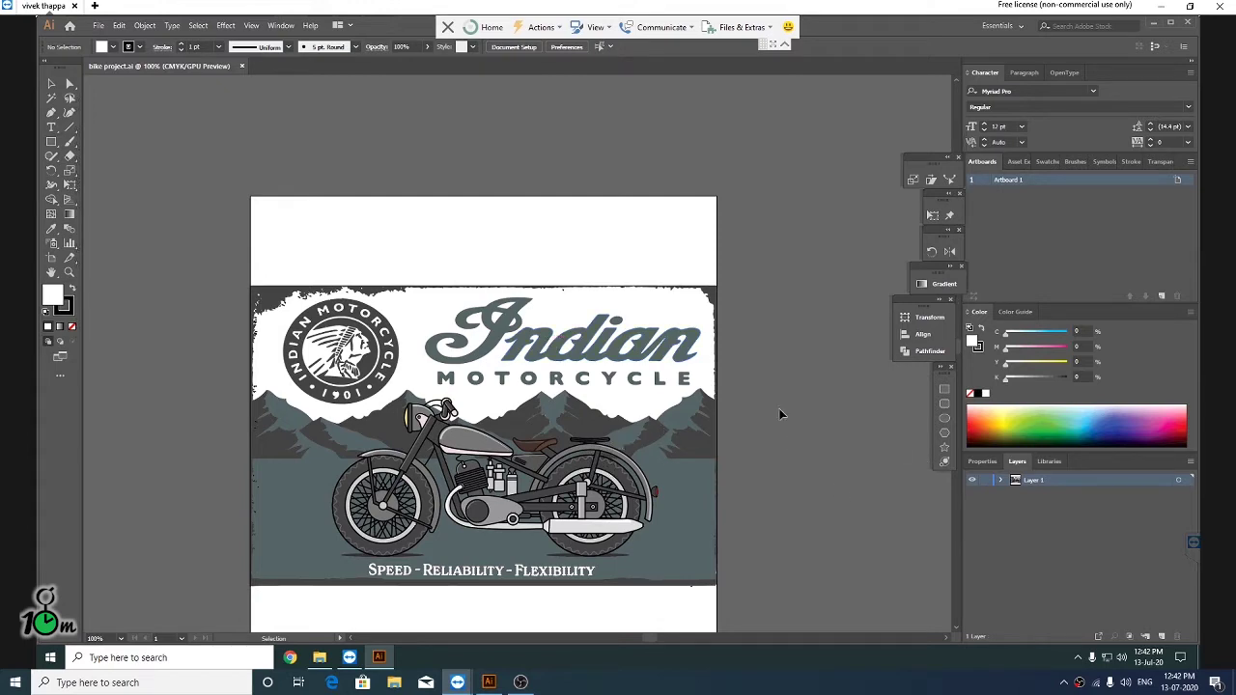
scroll(538, 483, up, 2)
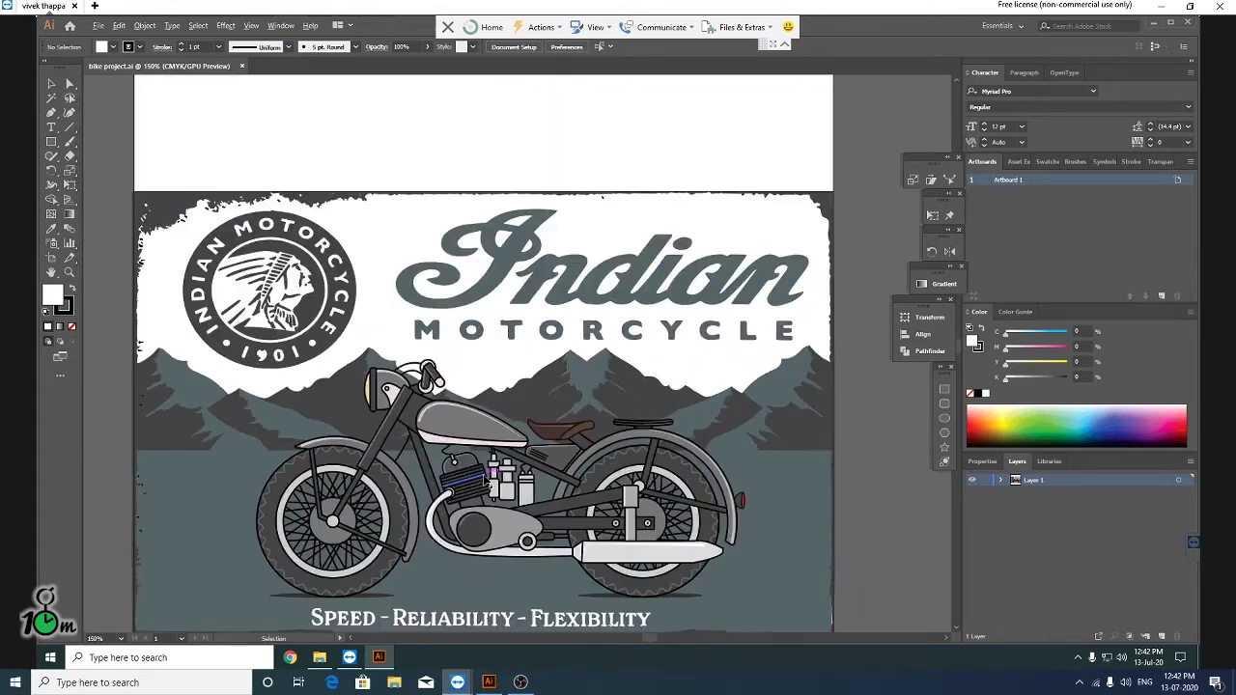
scroll(539, 483, up, 3)
scroll(538, 483, up, 2)
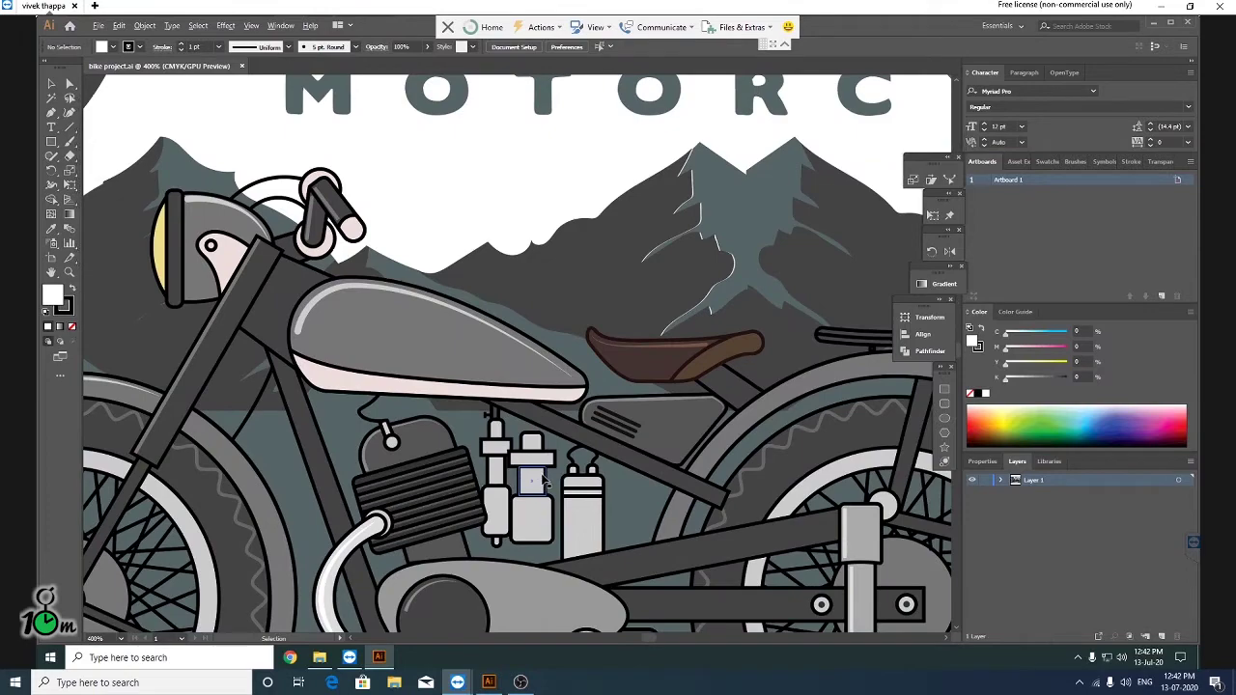
scroll(693, 473, down, 2)
scroll(690, 468, down, 1)
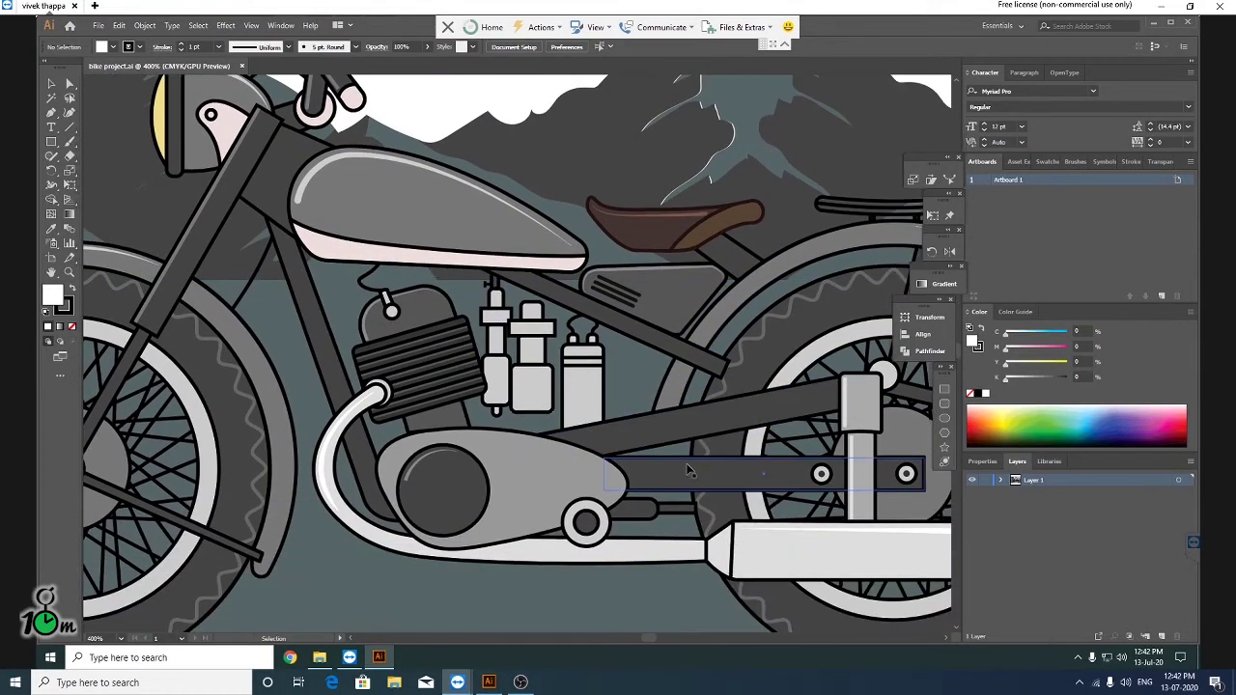
scroll(686, 464, down, 1)
scroll(345, 430, down, 1)
scroll(343, 430, up, 4)
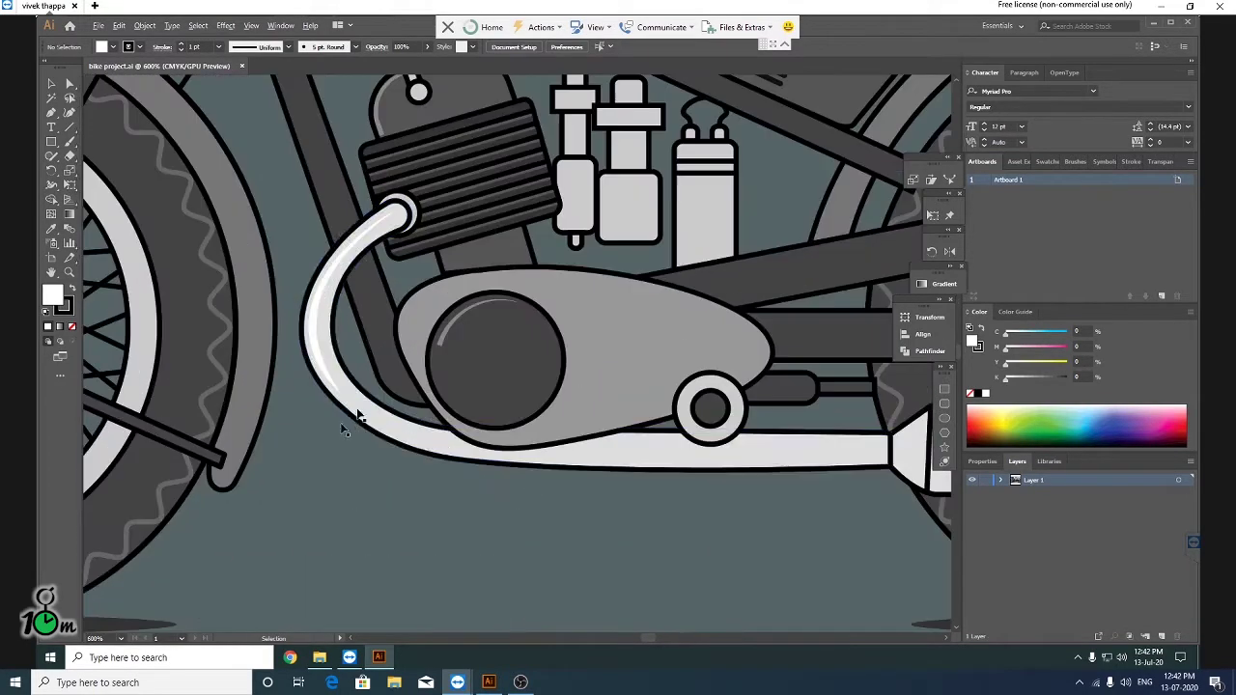
scroll(384, 440, down, 1)
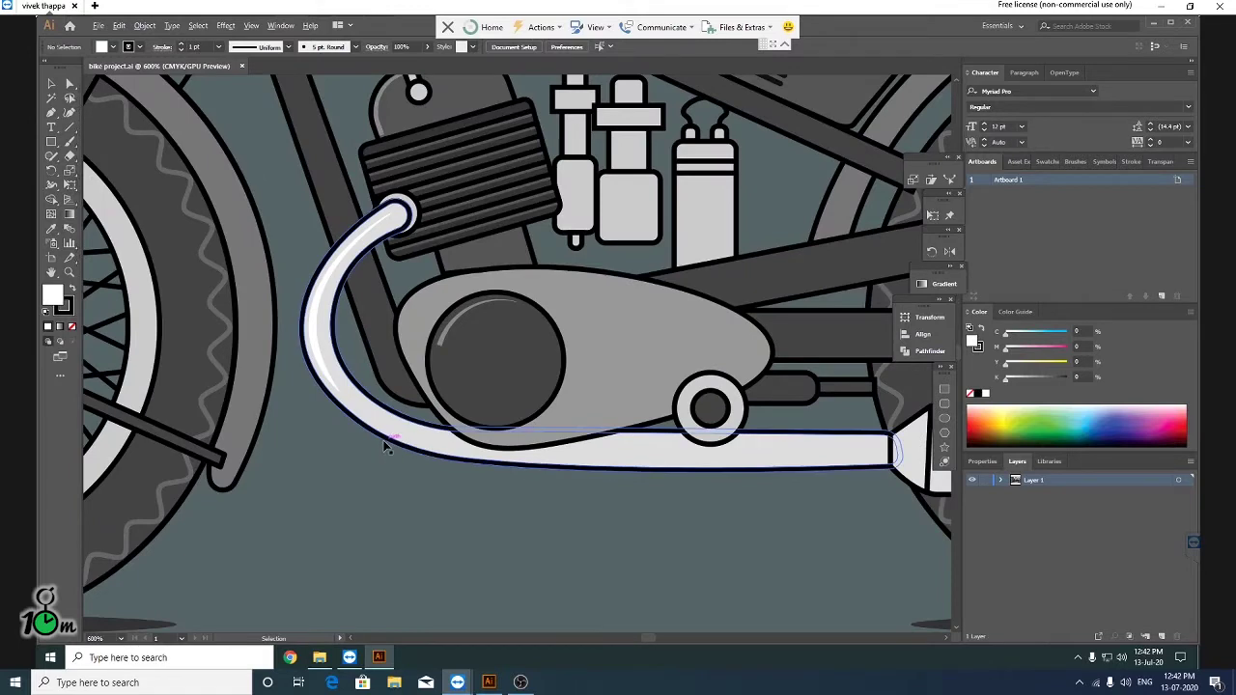
scroll(384, 440, down, 1)
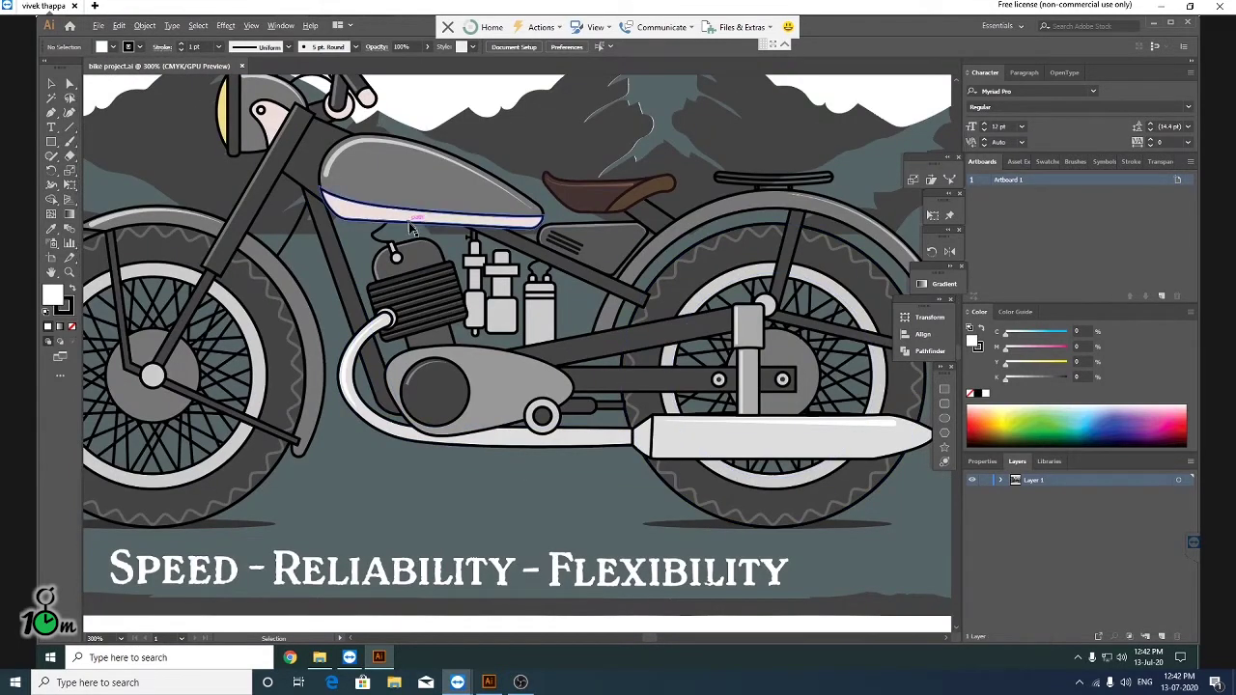
scroll(435, 205, down, 1)
scroll(424, 193, down, 1)
scroll(415, 181, up, 1)
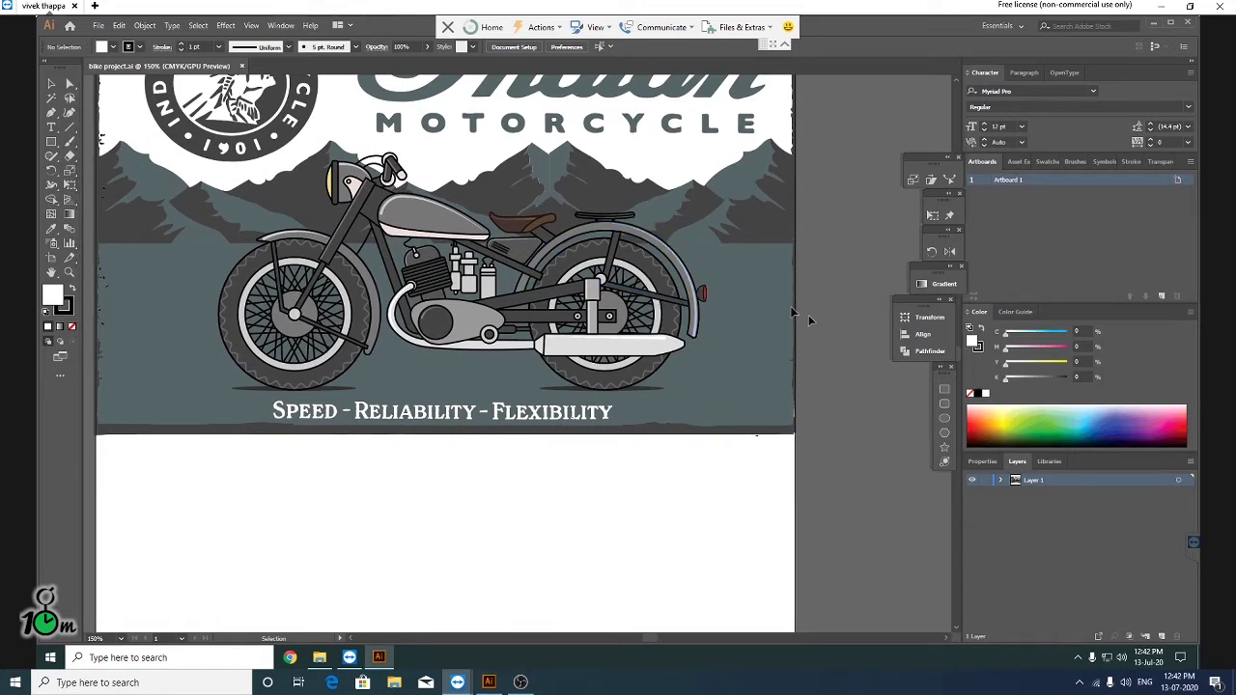
scroll(785, 303, up, 1)
scroll(785, 303, down, 1)
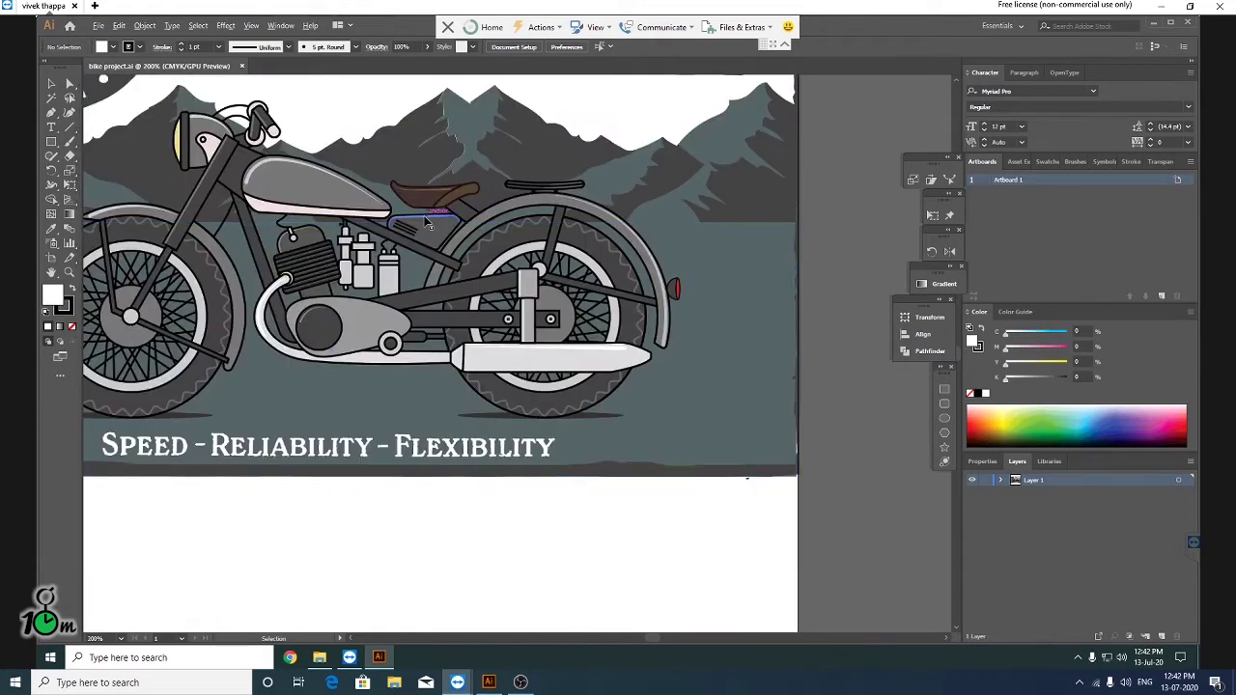
scroll(427, 222, down, 1)
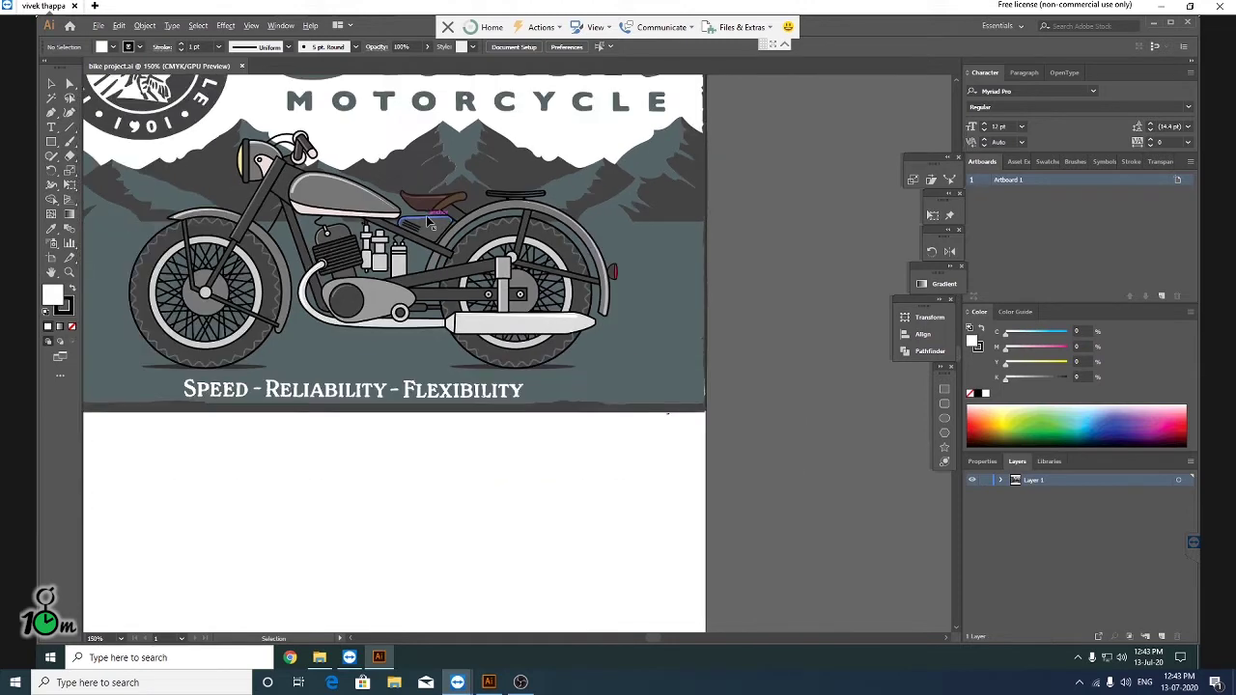
scroll(523, 321, down, 2)
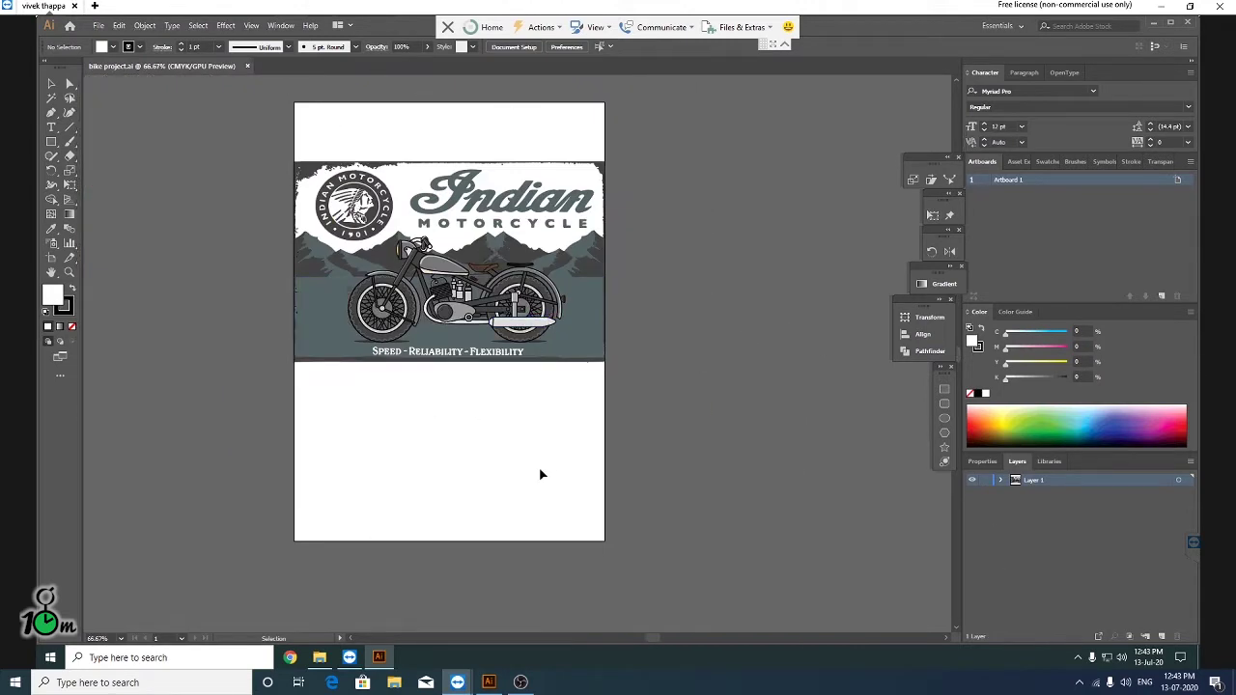
Step: Browse the Indian Scout and other reference posters, finally reopening The Indian Motocycles poster
click(320, 656)
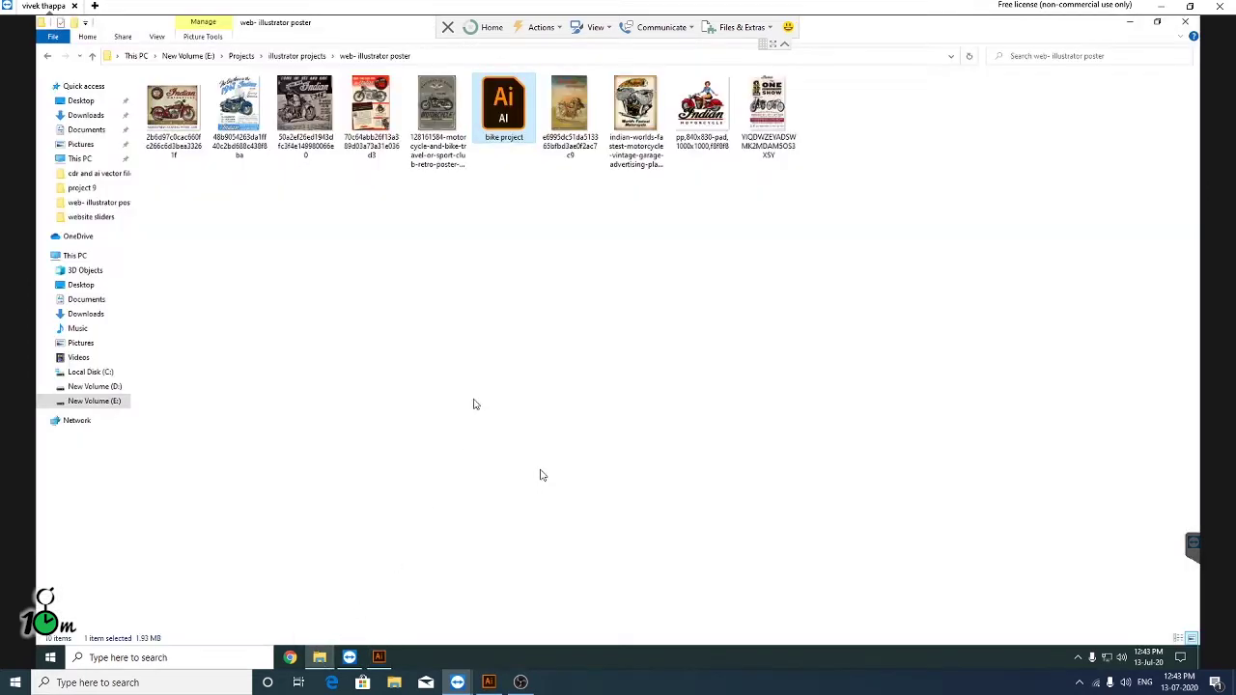
double_click(185, 130)
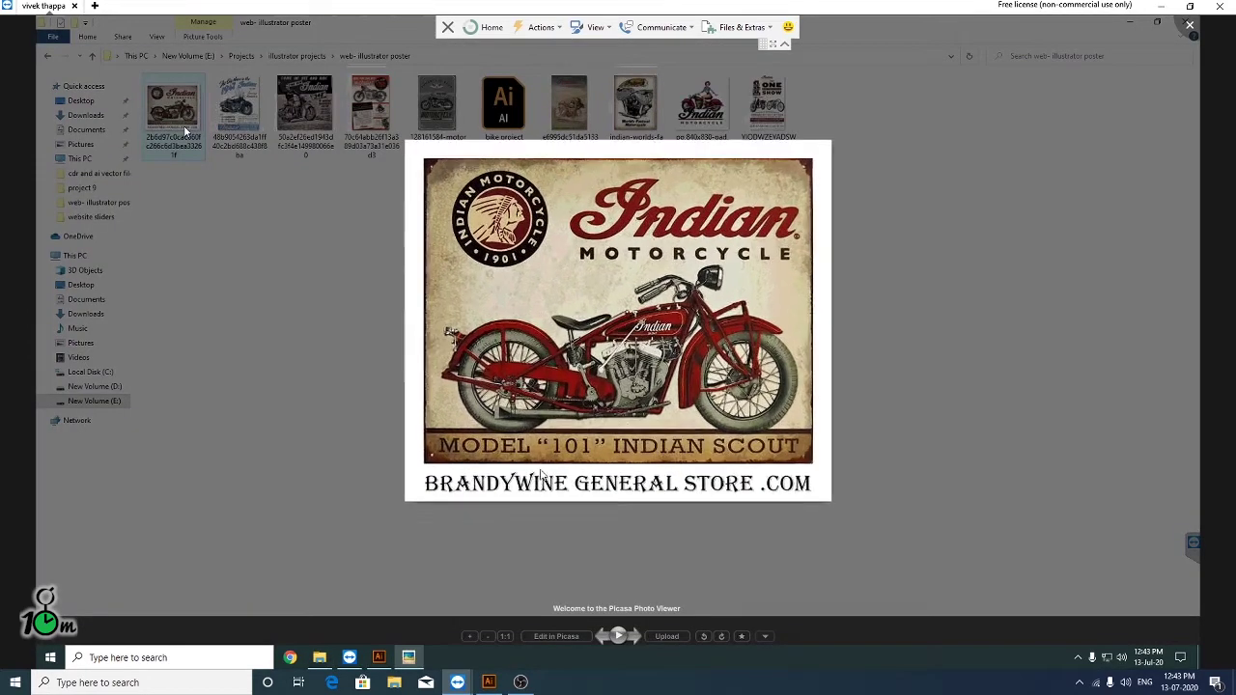
key(Right)
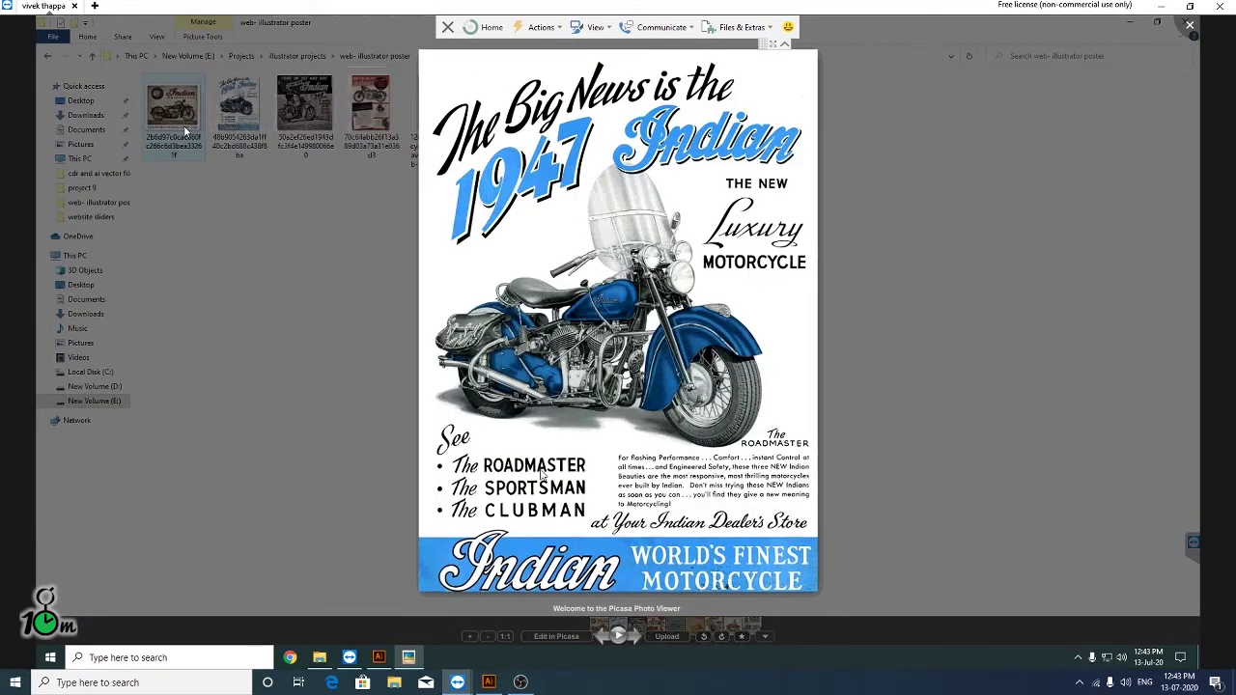
key(Left)
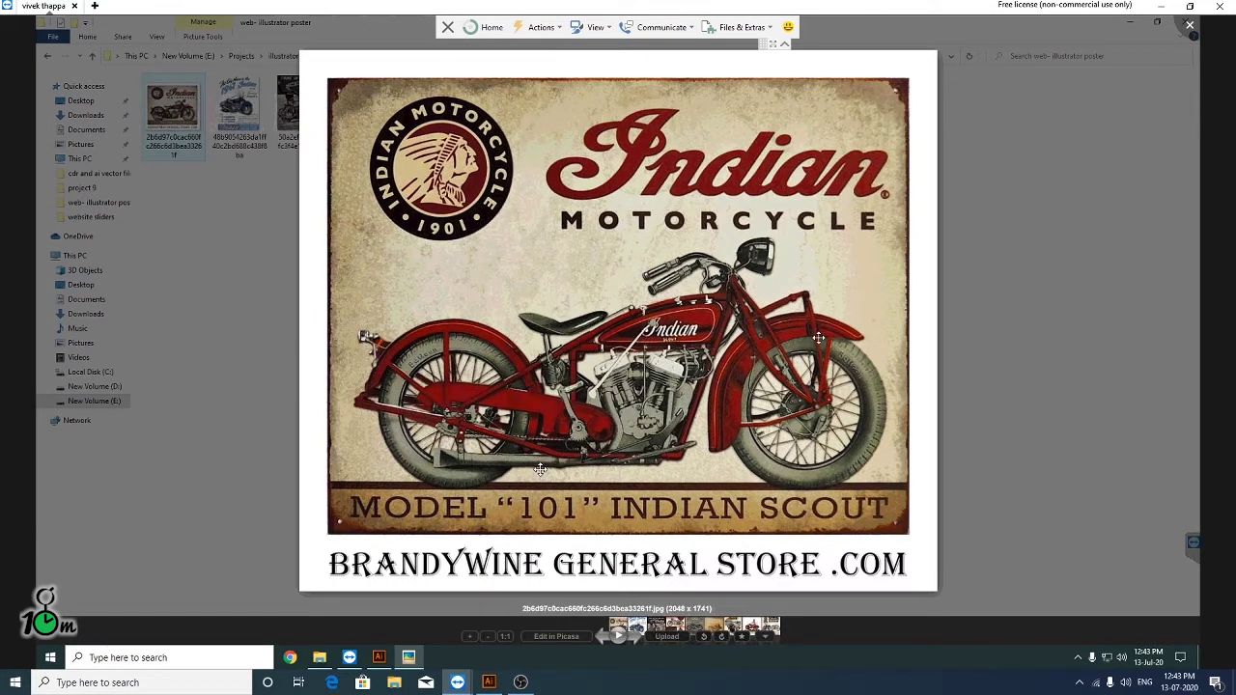
key(Right)
key(Right)
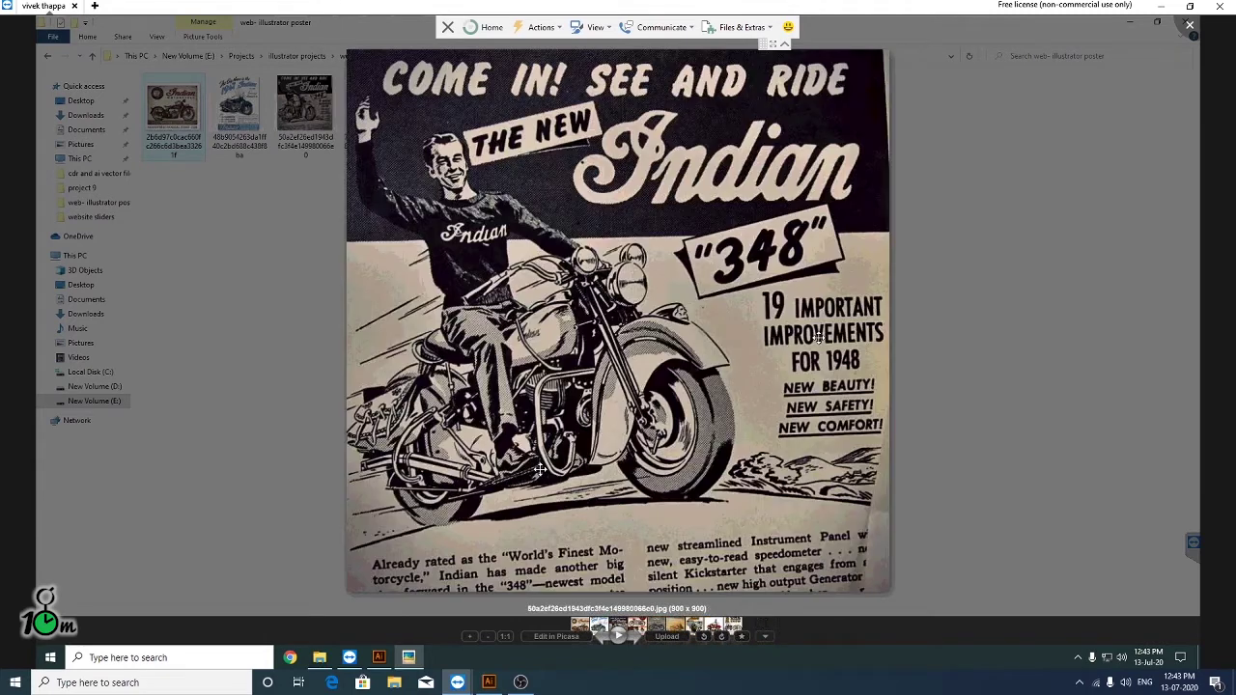
key(Right)
key(Right)
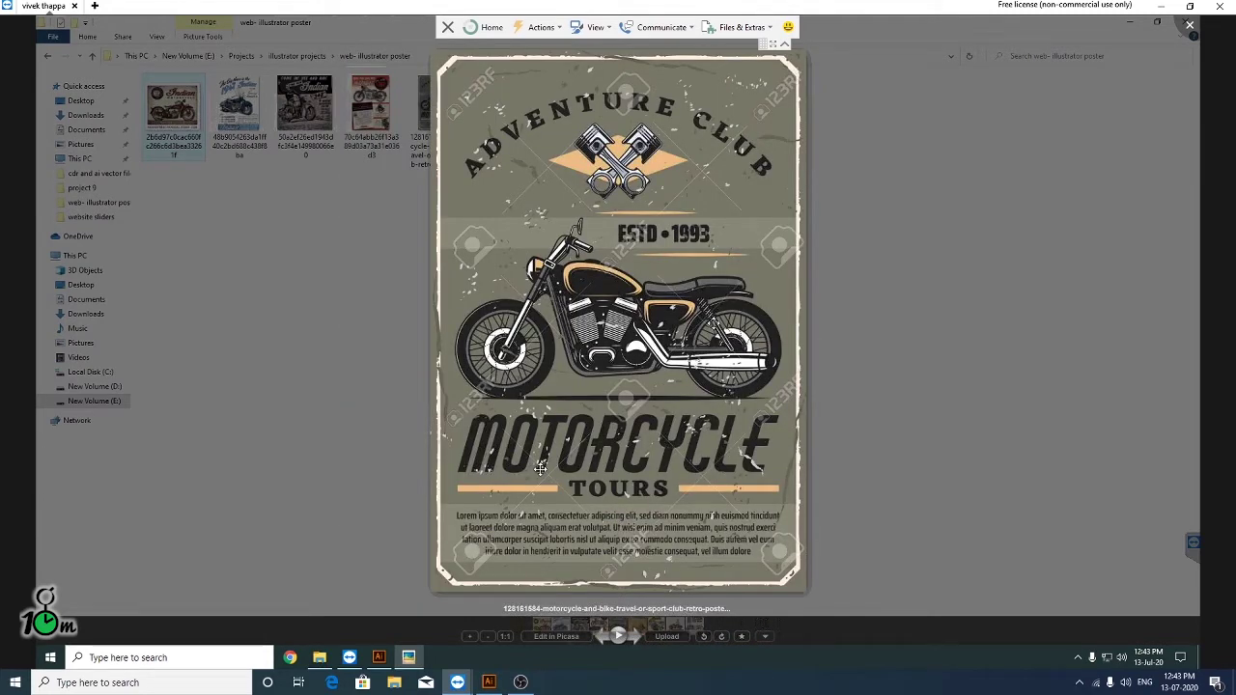
key(Right)
key(Right)
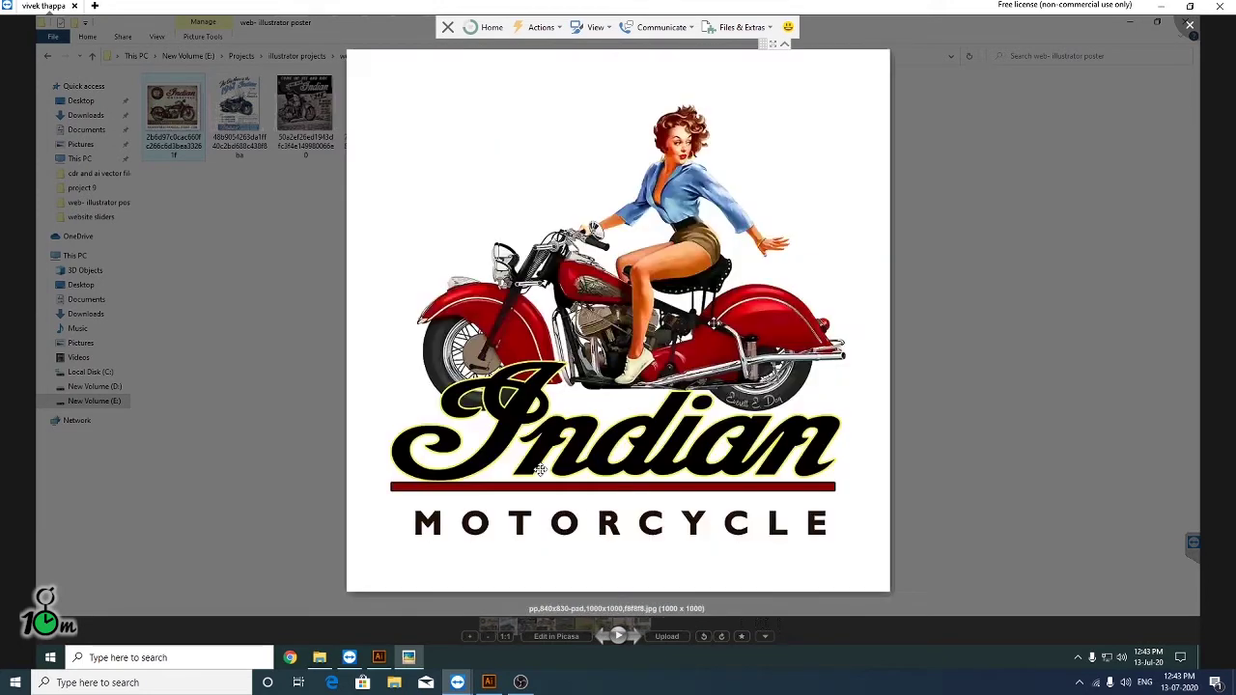
key(Right)
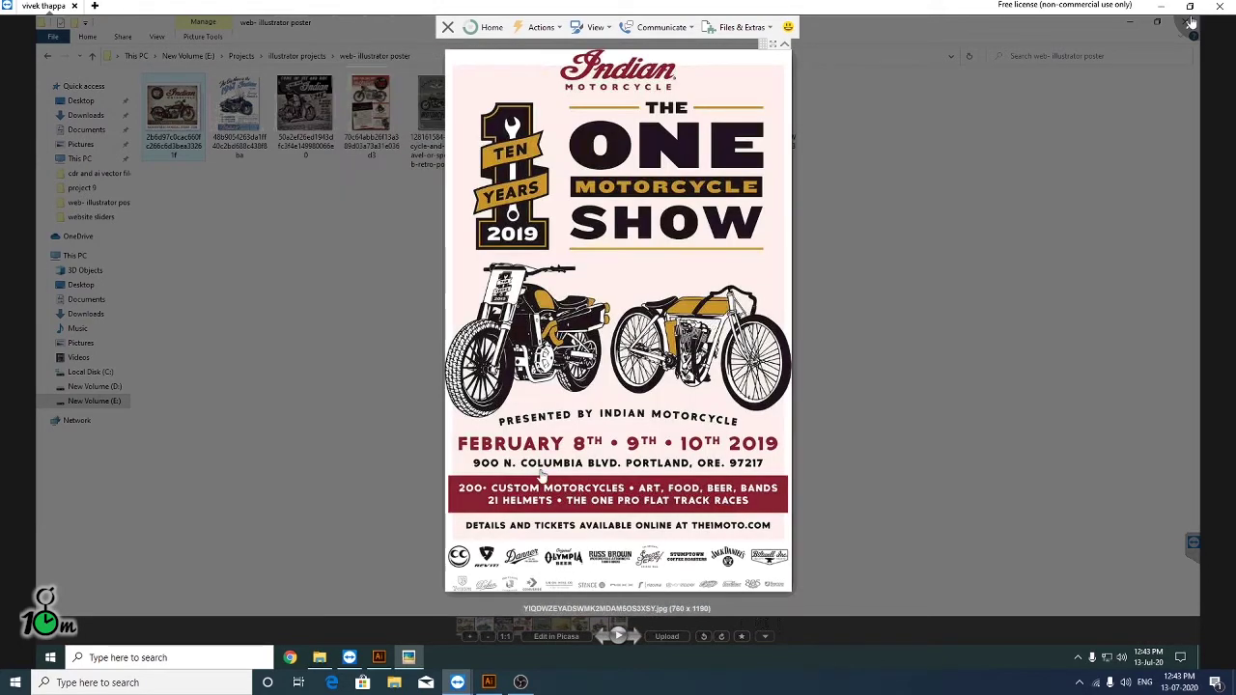
click(1189, 24)
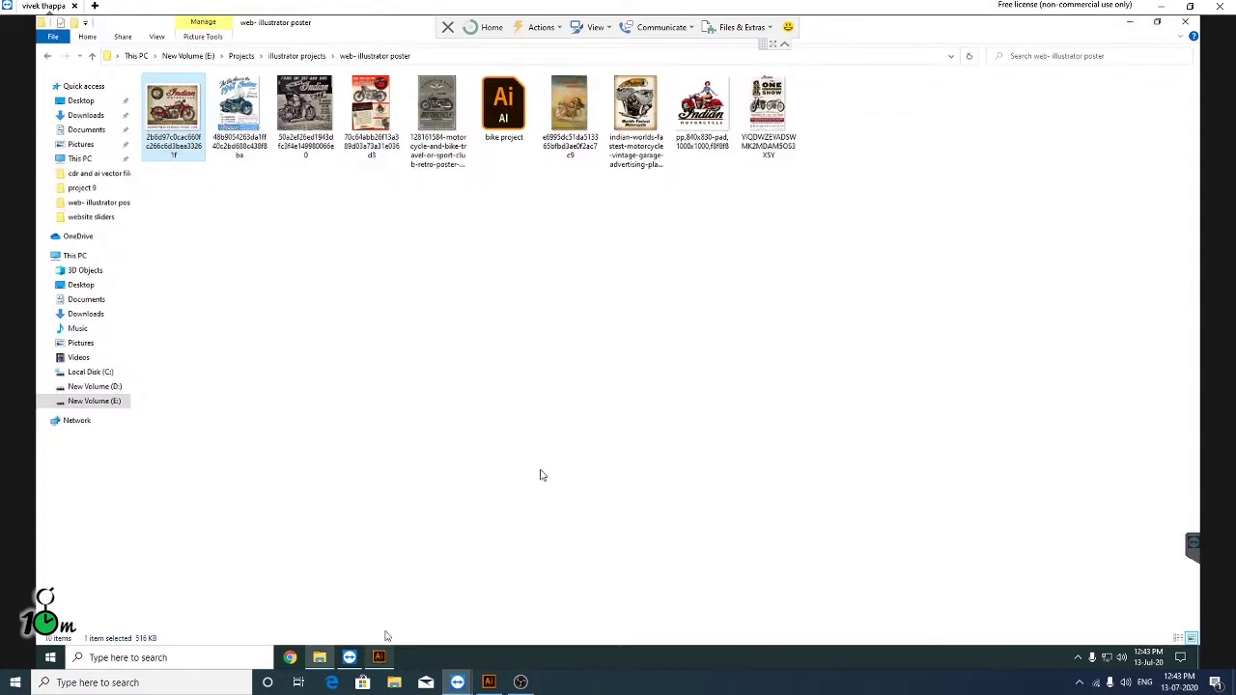
double_click(568, 140)
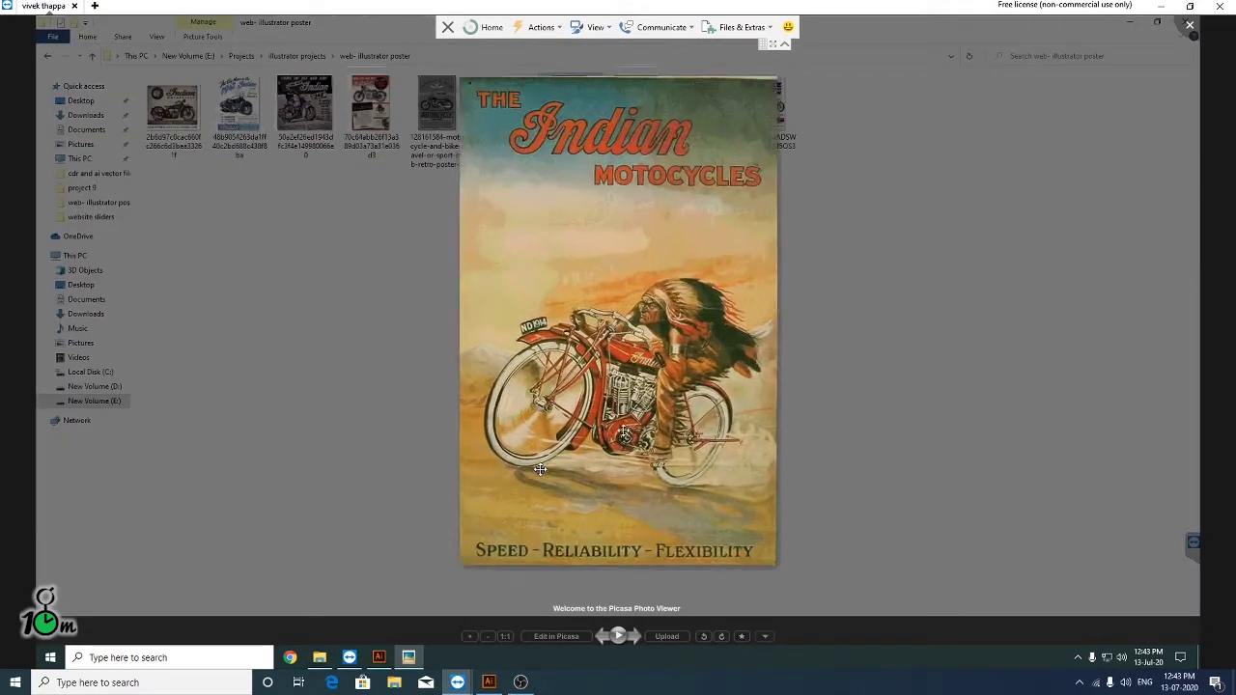
click(1191, 28)
key(alt+Tab)
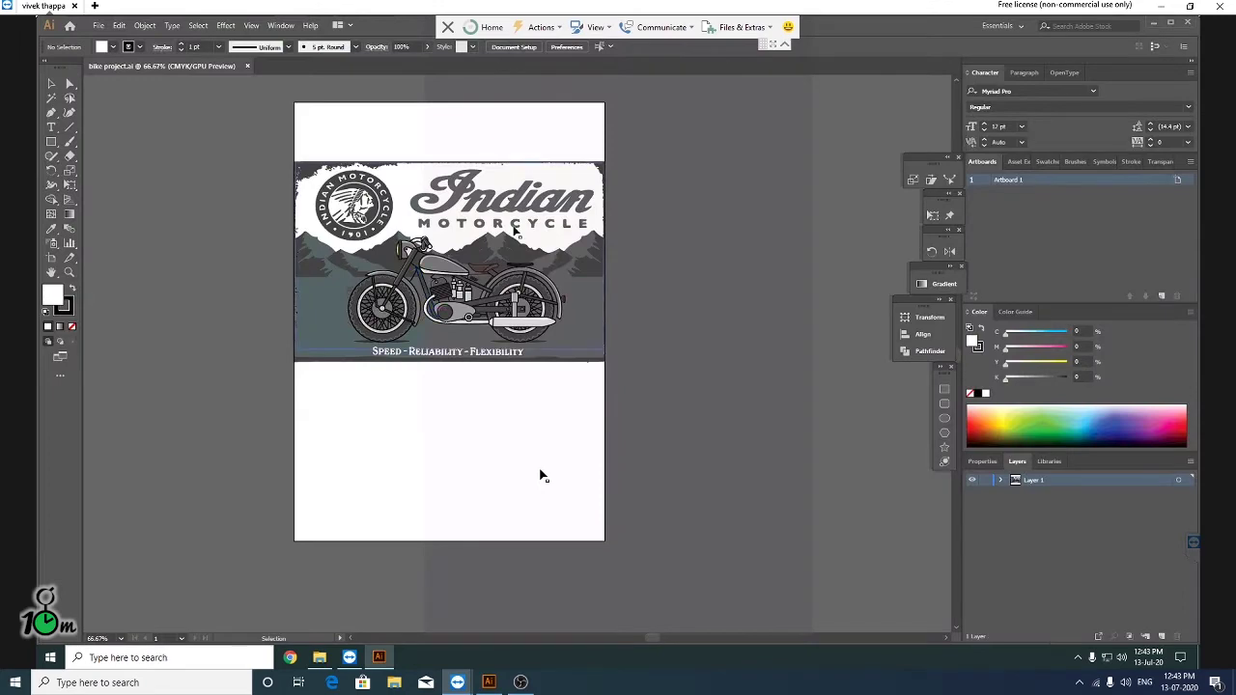
key(ctrl+1)
alt+scroll(506, 211, up, 1)
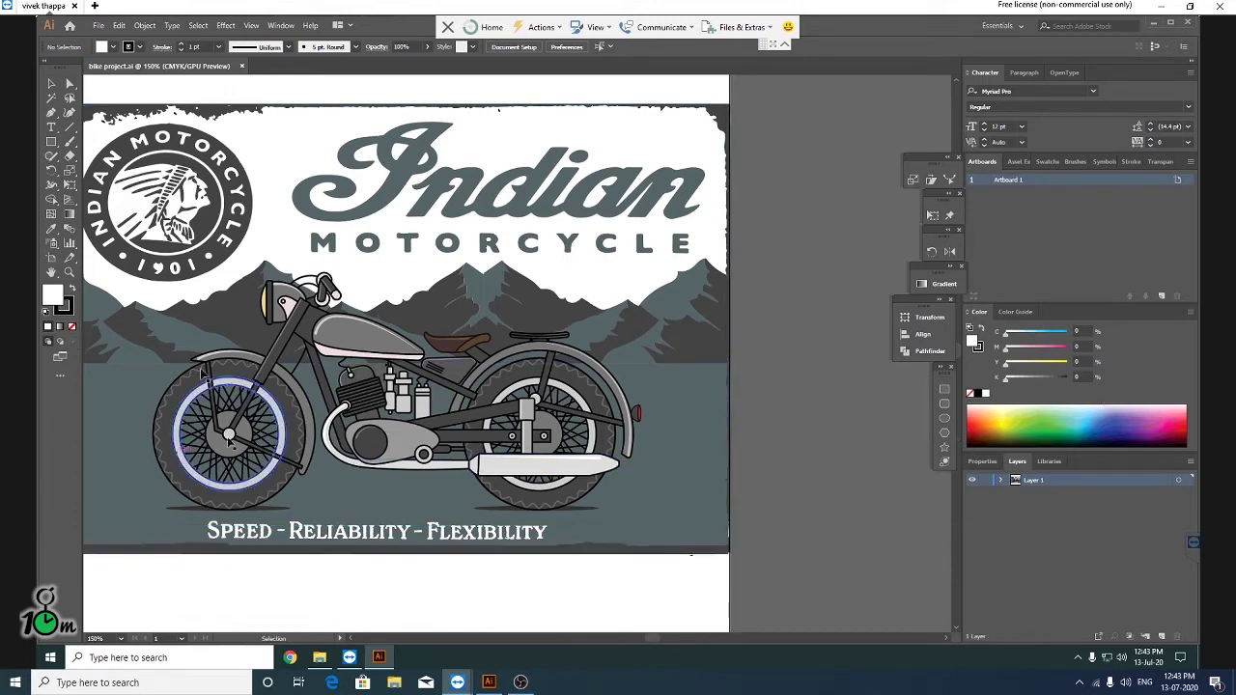
key(ctrl+0)
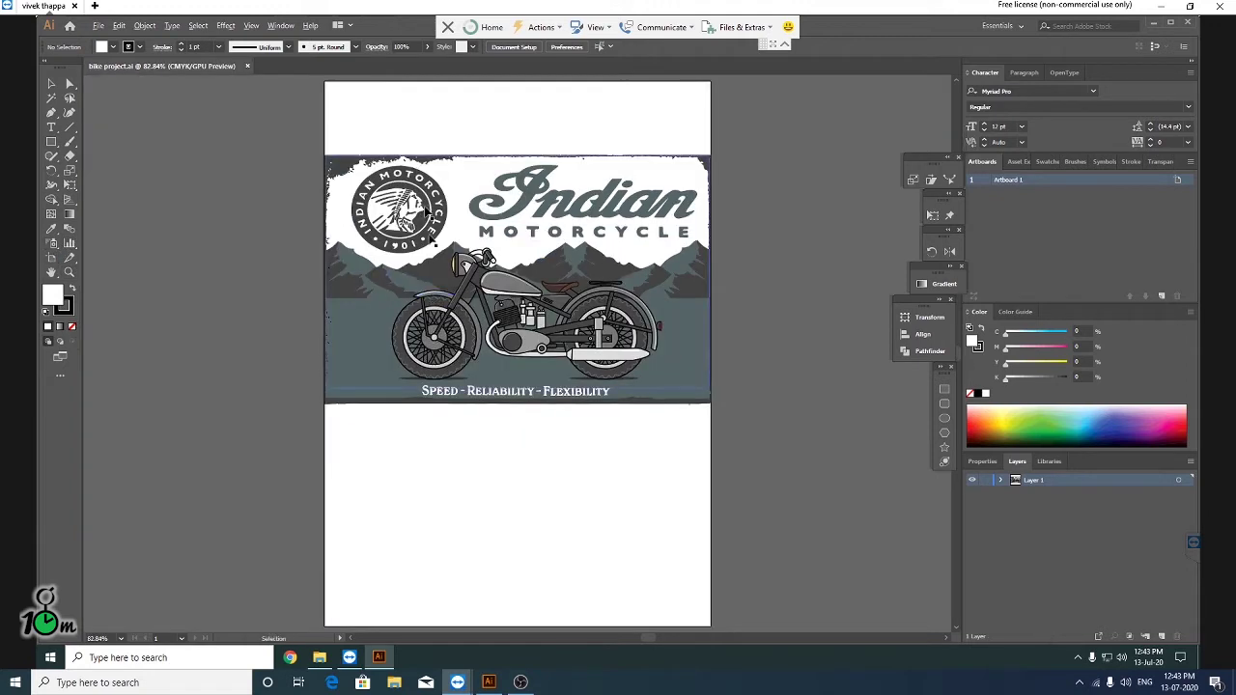
key(ctrl+1)
key(ctrl+equal)
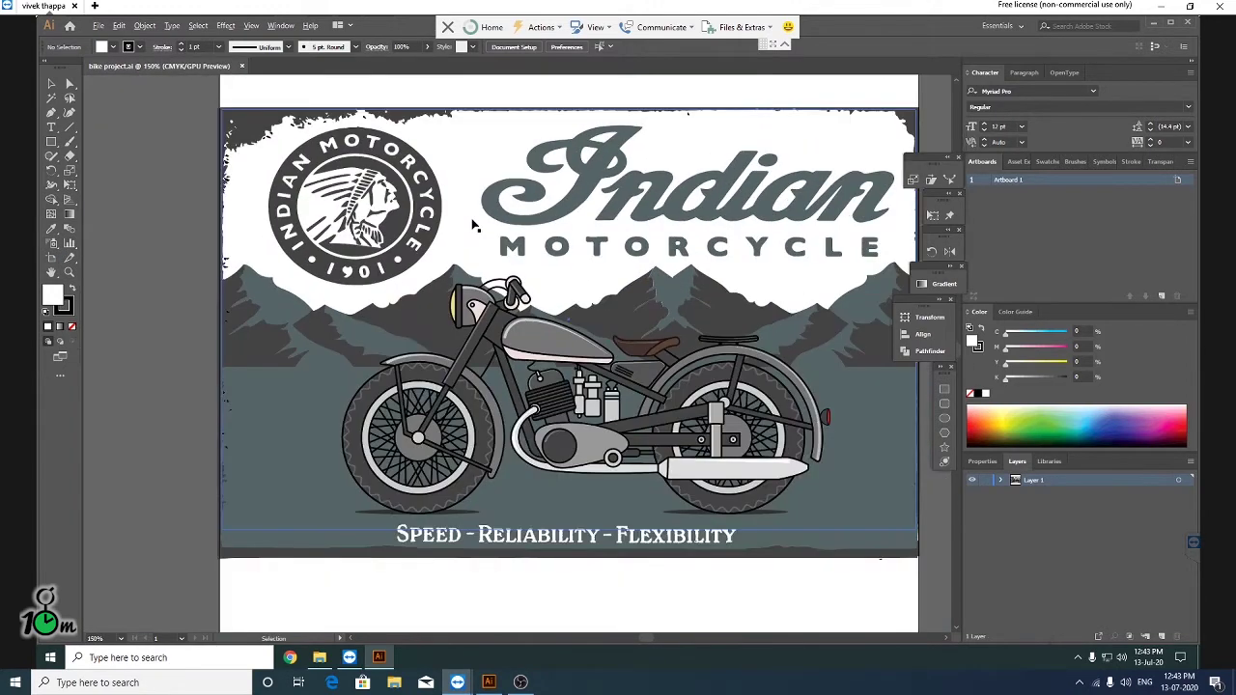
key(h)
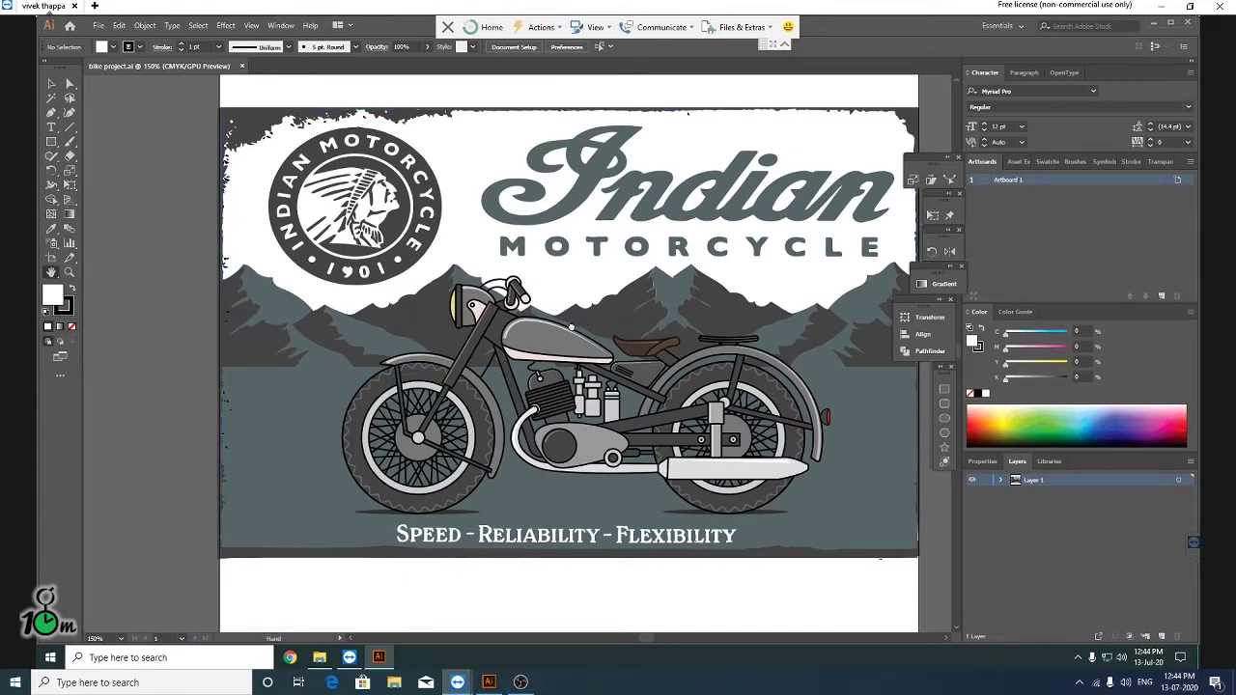
mouse_move(572, 326)
mouse_down()
mouse_move(537, 327)
mouse_move(406, 126)
mouse_move(521, 278)
mouse_up()
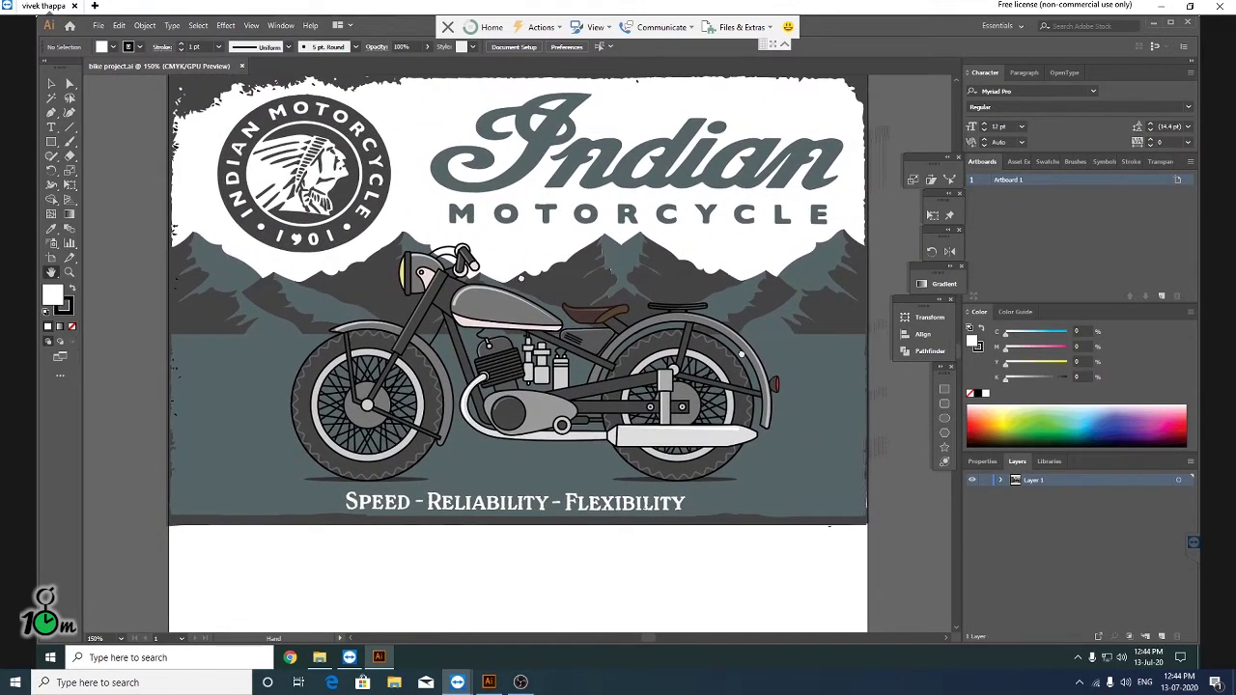
Step: Lower an anchor point near the emblem's 1901 numerals by about 4 pt
scroll(290, 245, up, 2)
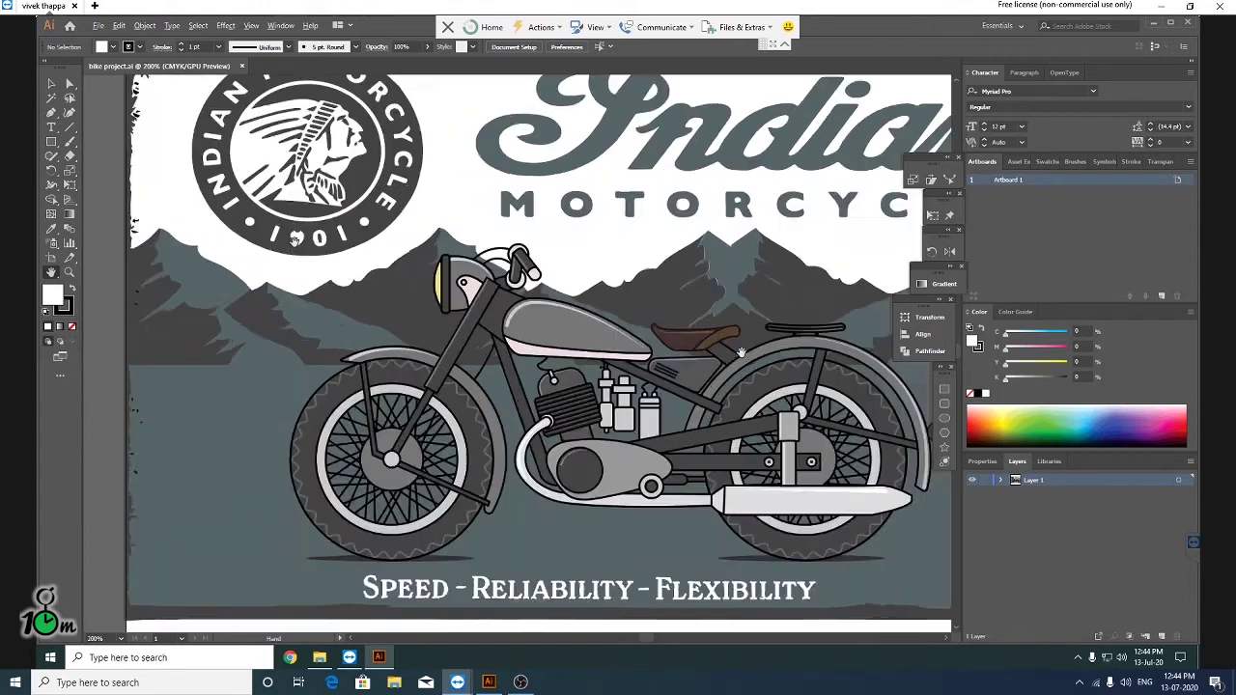
click(70, 83)
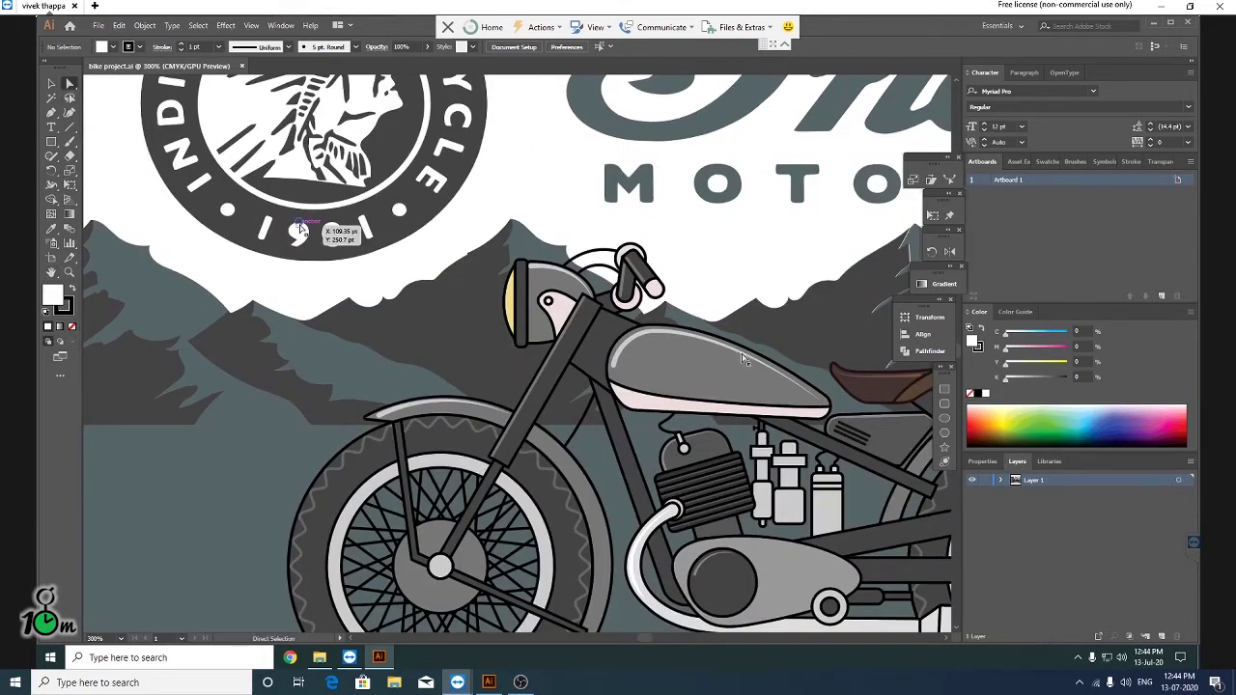
drag(300, 228, 298, 231)
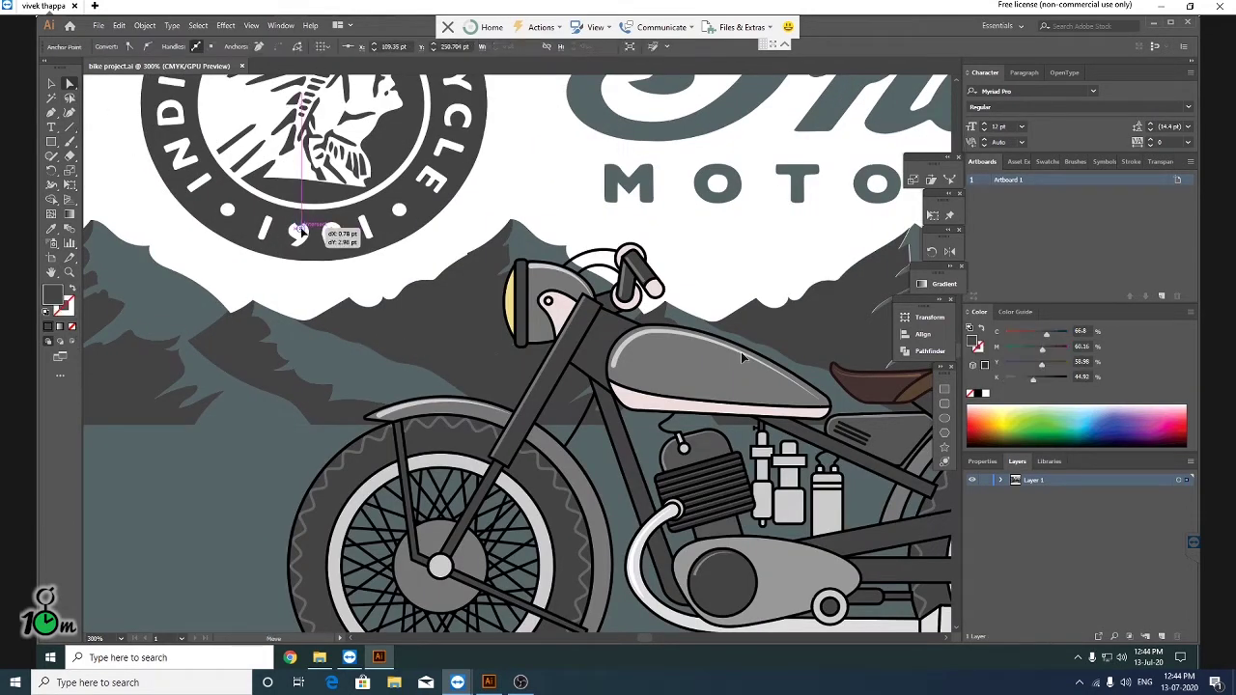
drag(299, 232, 298, 232)
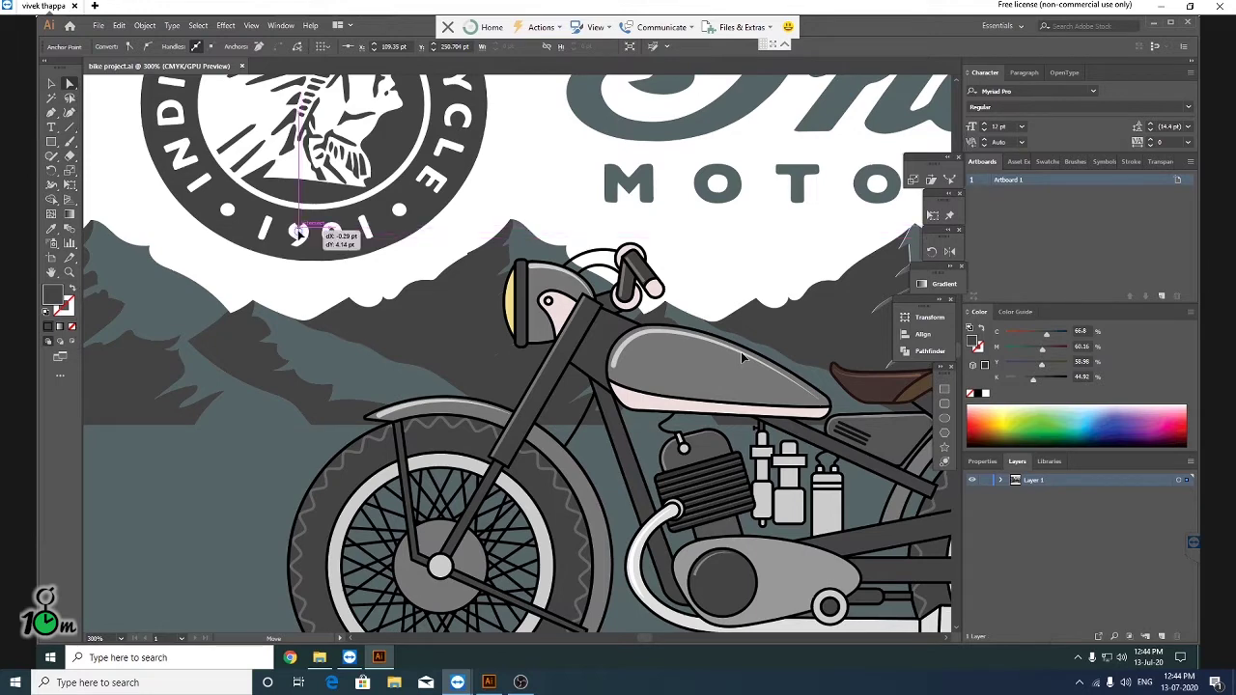
Step: Select the motorcycle's front fork tube, then clear the selection with the Selection tool
scroll(334, 276, down, 2)
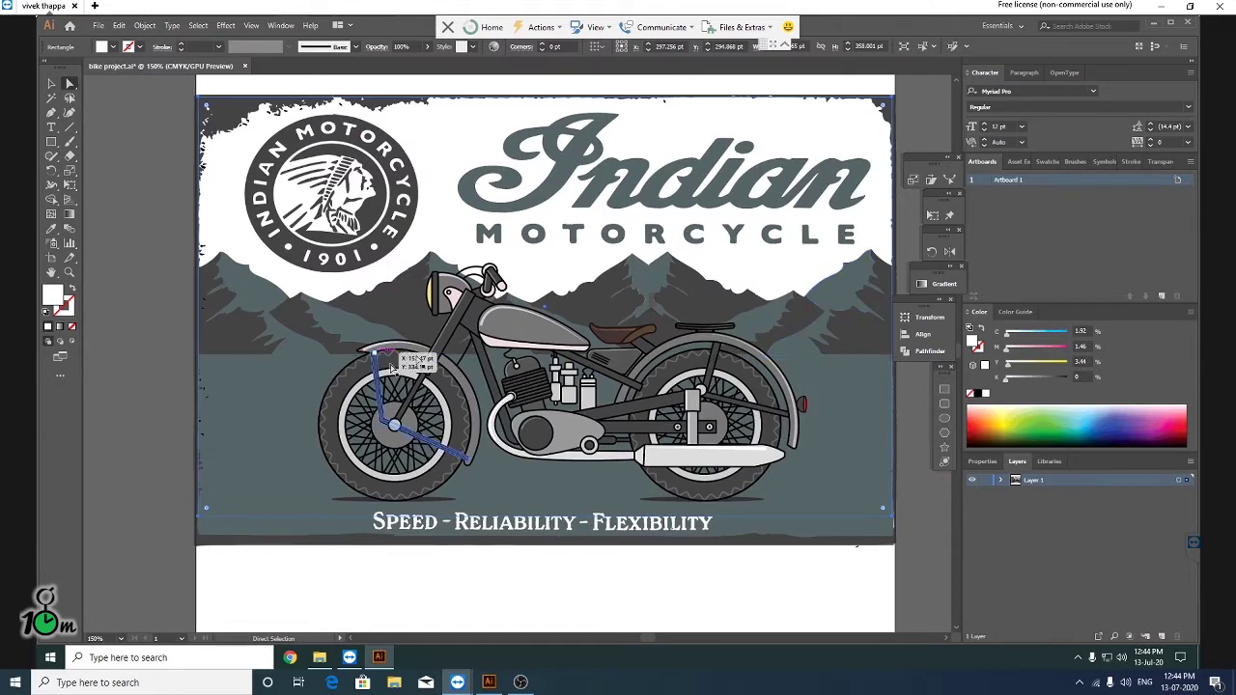
drag(357, 363, 475, 463)
click(753, 415)
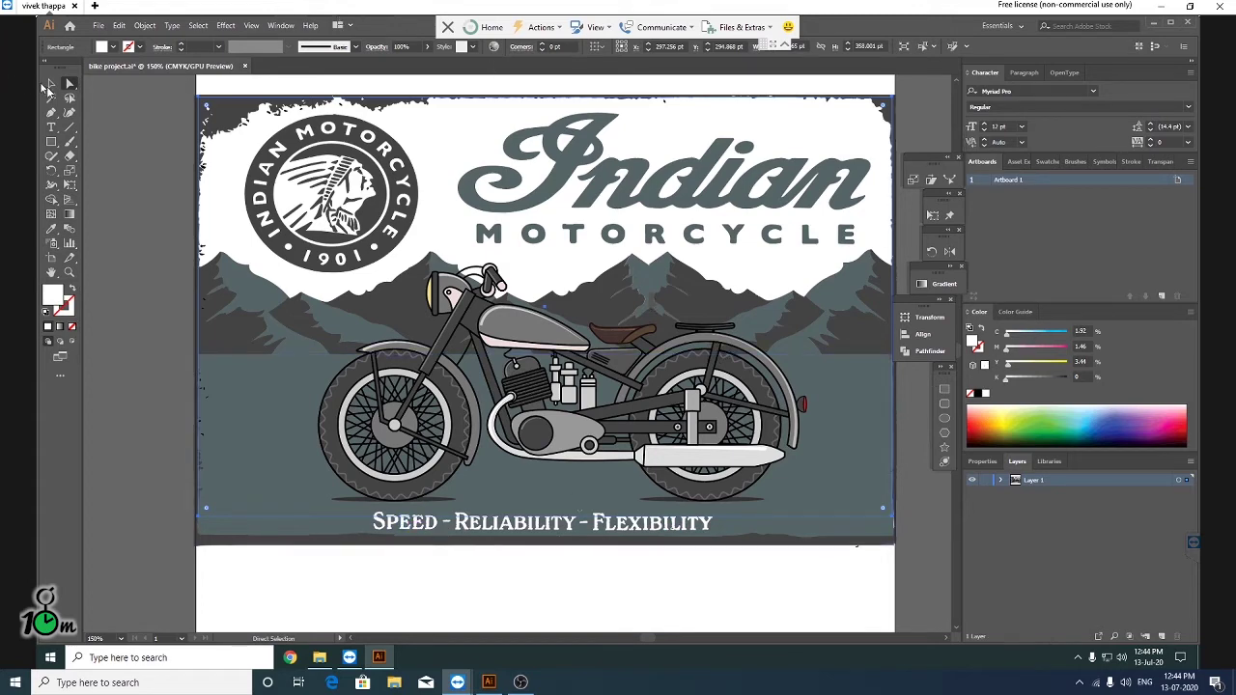
click(51, 85)
click(148, 248)
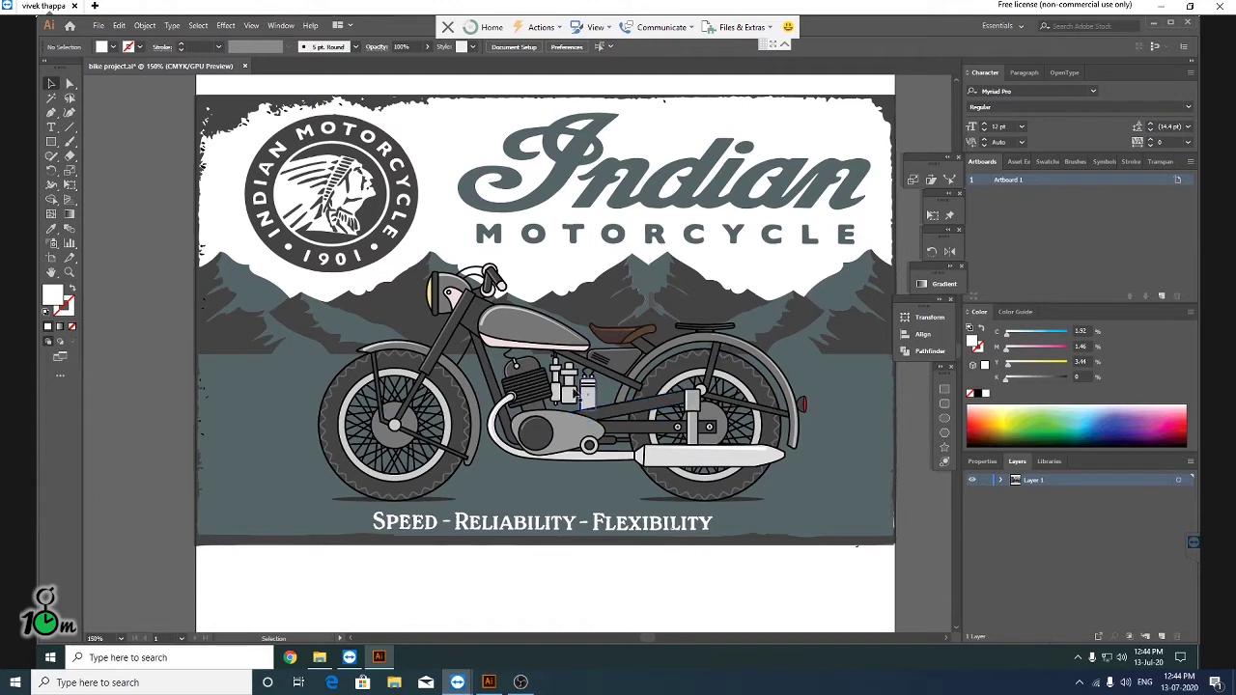
scroll(567, 389, down, 1)
scroll(823, 353, up, 1)
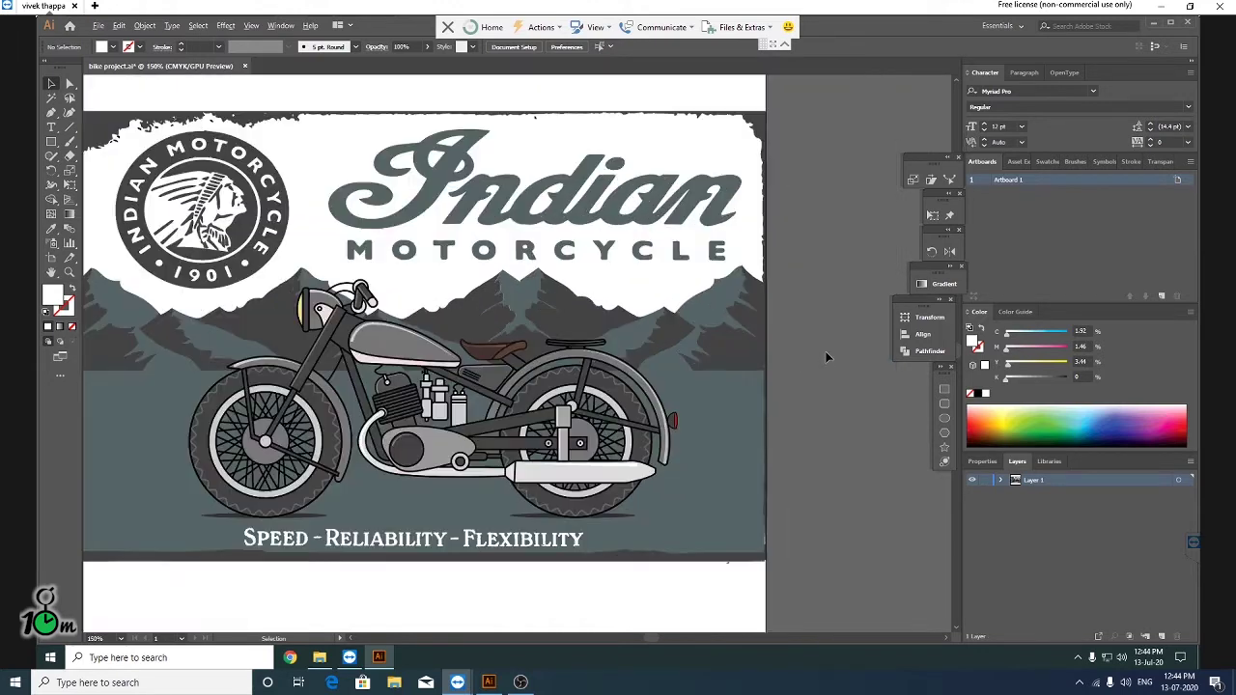
scroll(676, 329, down, 1)
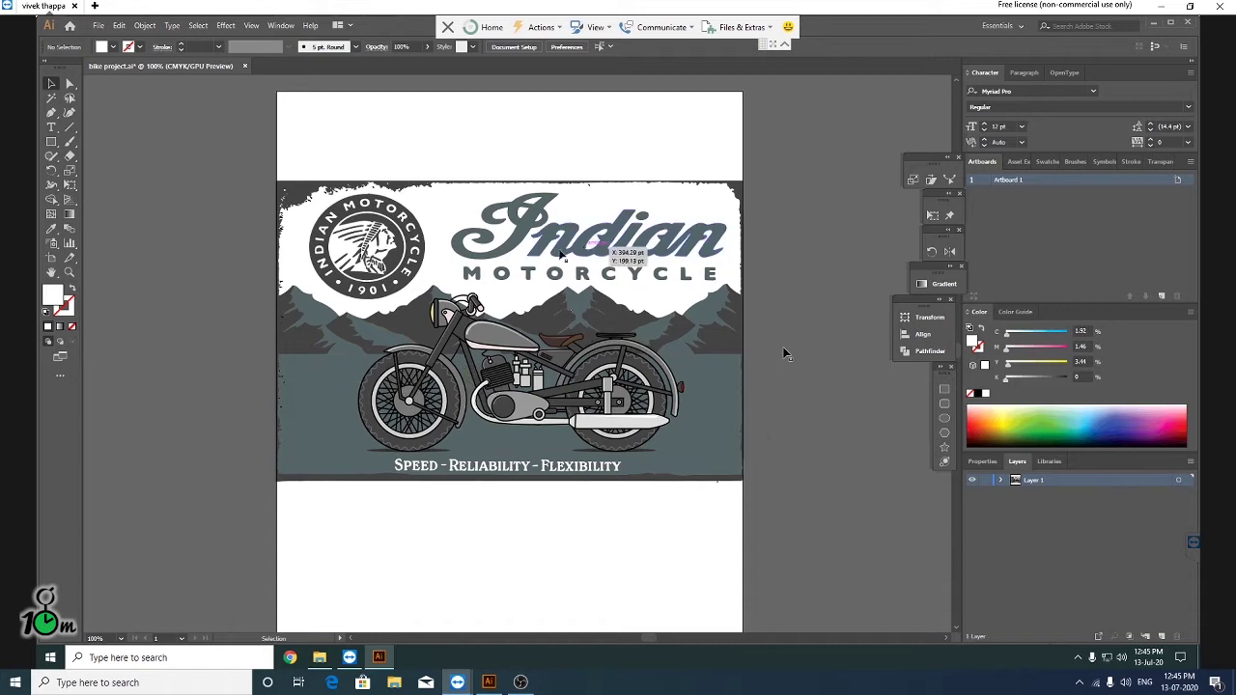
click(627, 255)
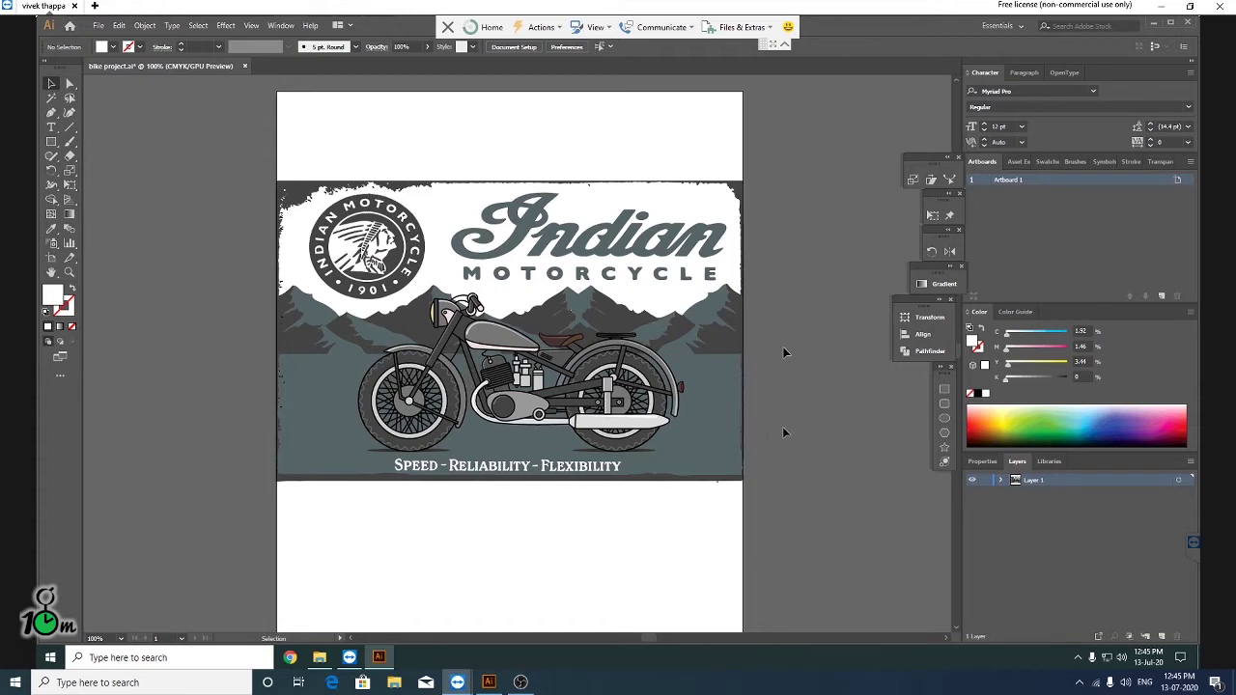
Step: View the Indian Motocycles reference image and browse to the 'New Indian 348' advertisement
click(320, 657)
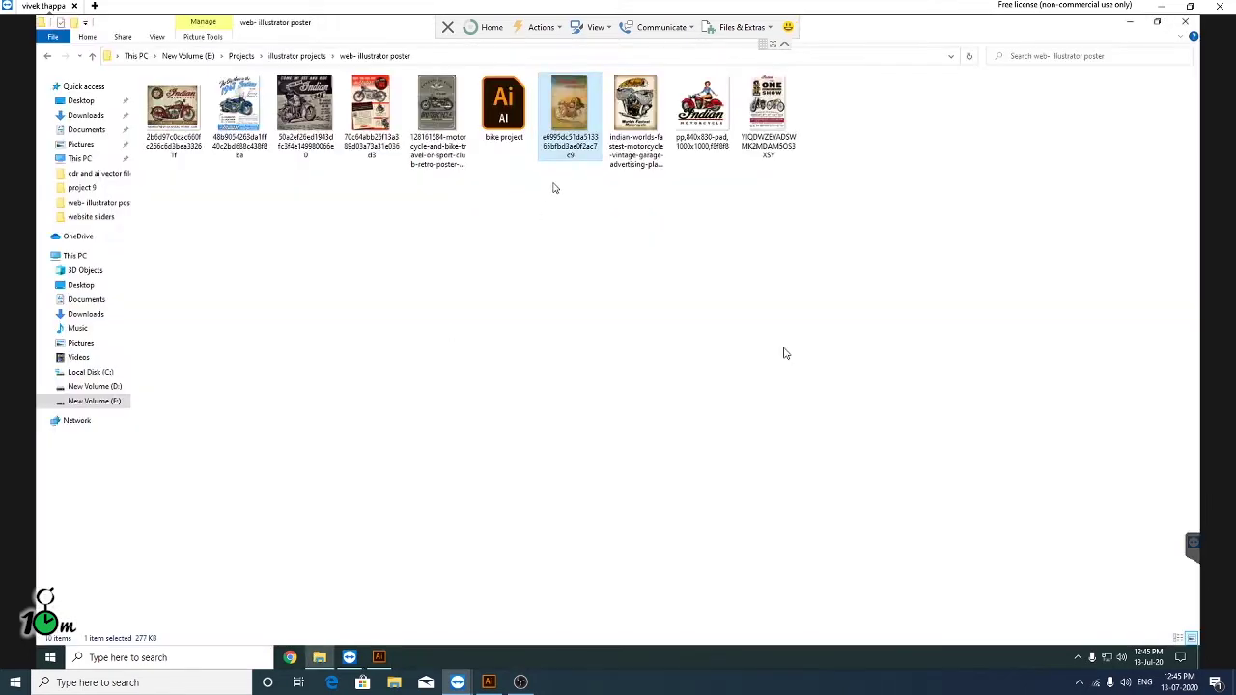
double_click(580, 123)
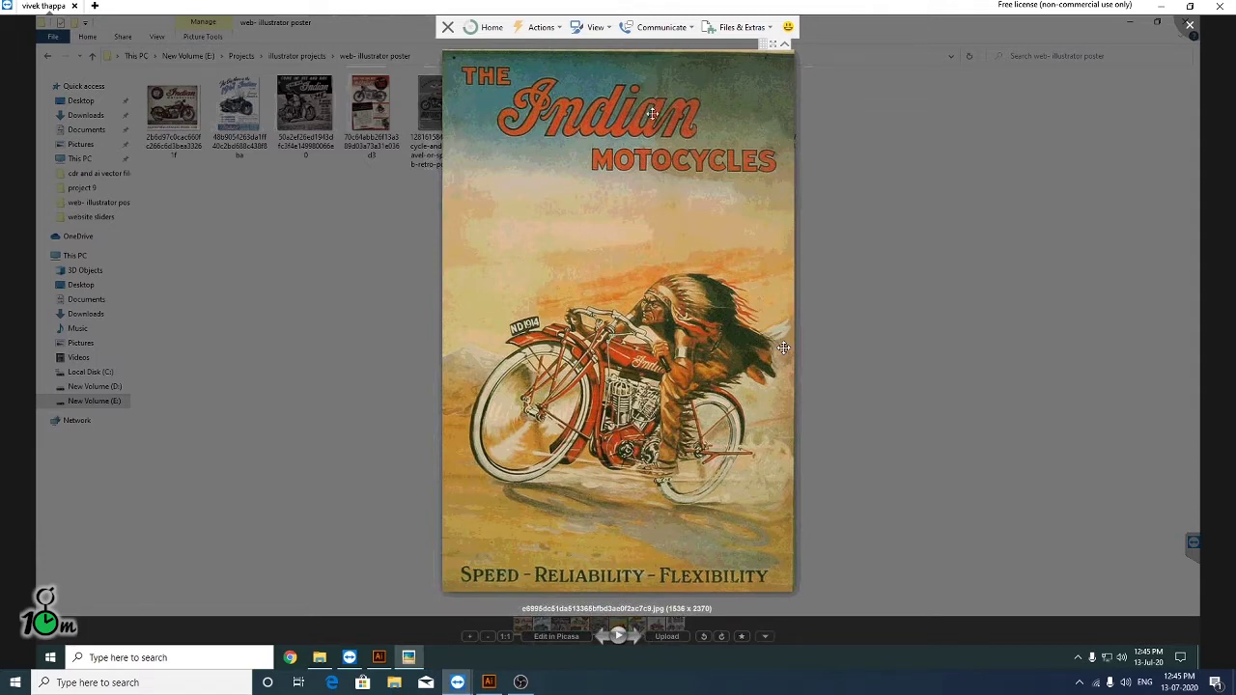
key(Left)
key(Left)
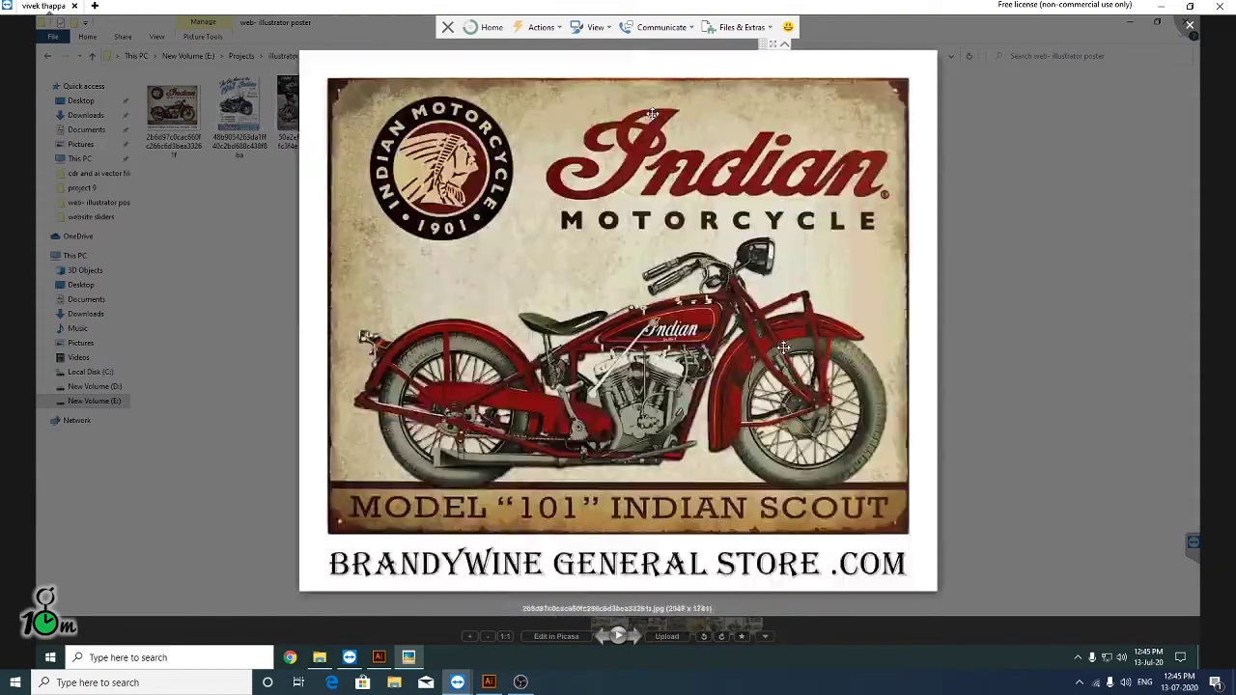
key(Right)
key(Right)
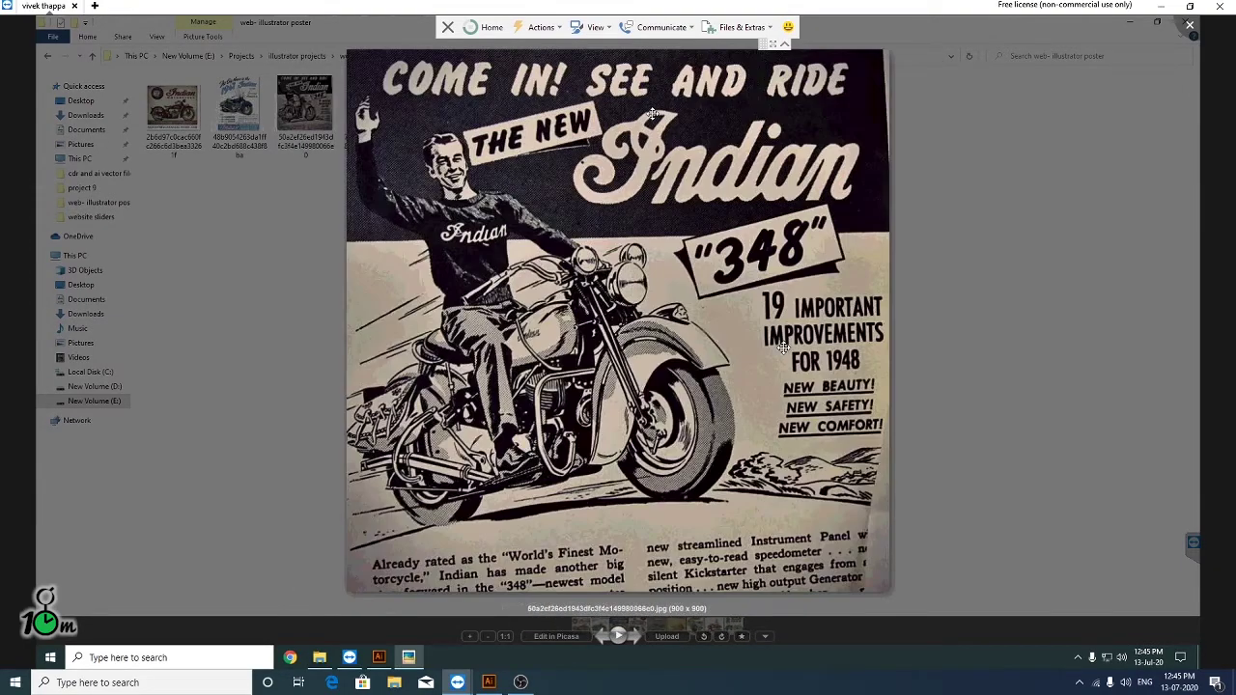
key(Right)
key(Right)
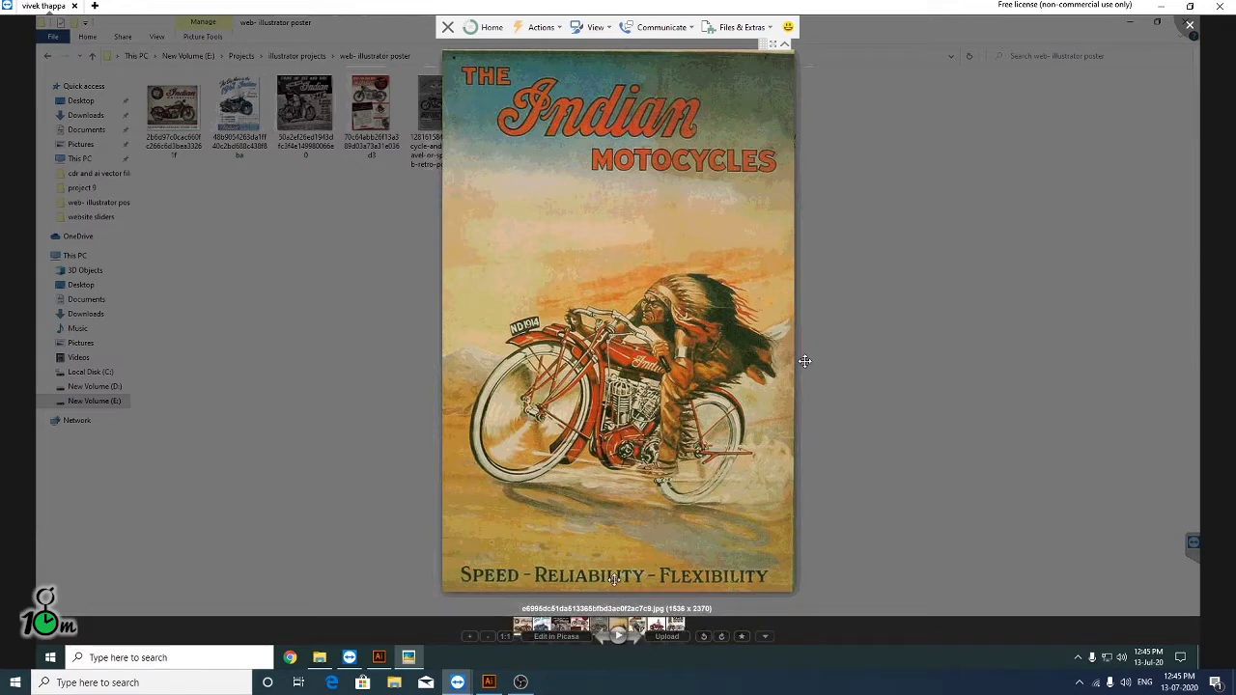
Step: Close the viewer, return to Illustrator and zoom in on the 'Speed - Reliability - Flexibility' slogan
key(Escape)
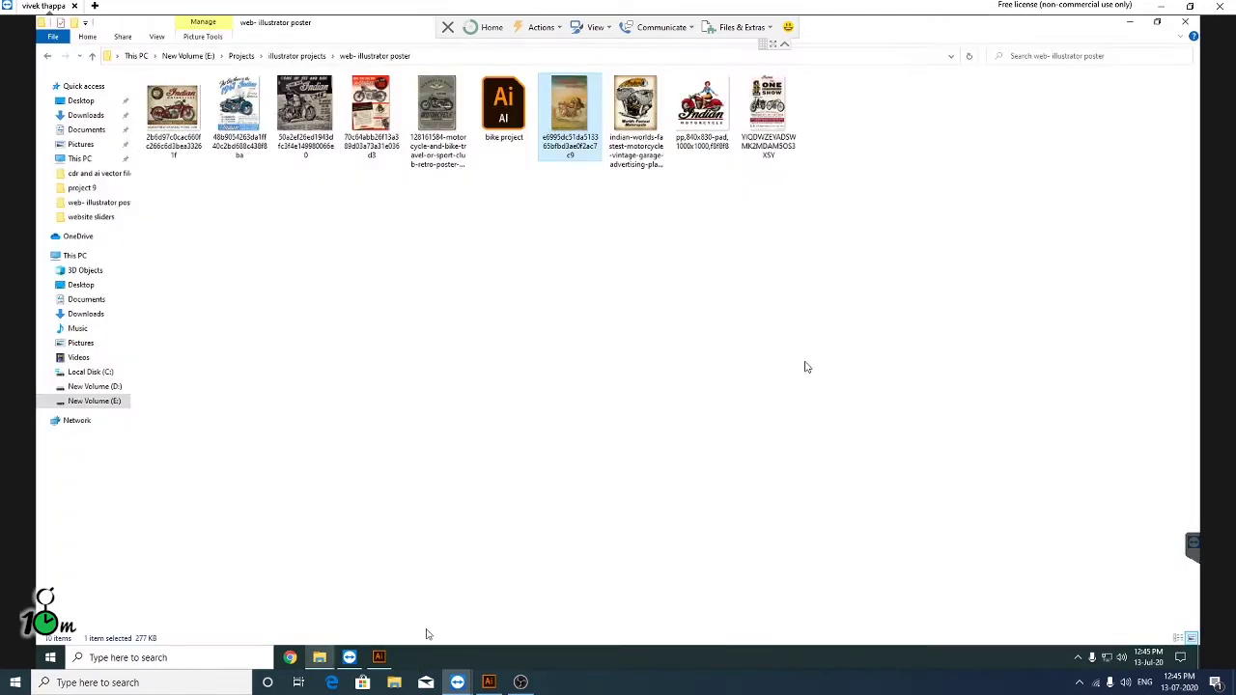
click(379, 656)
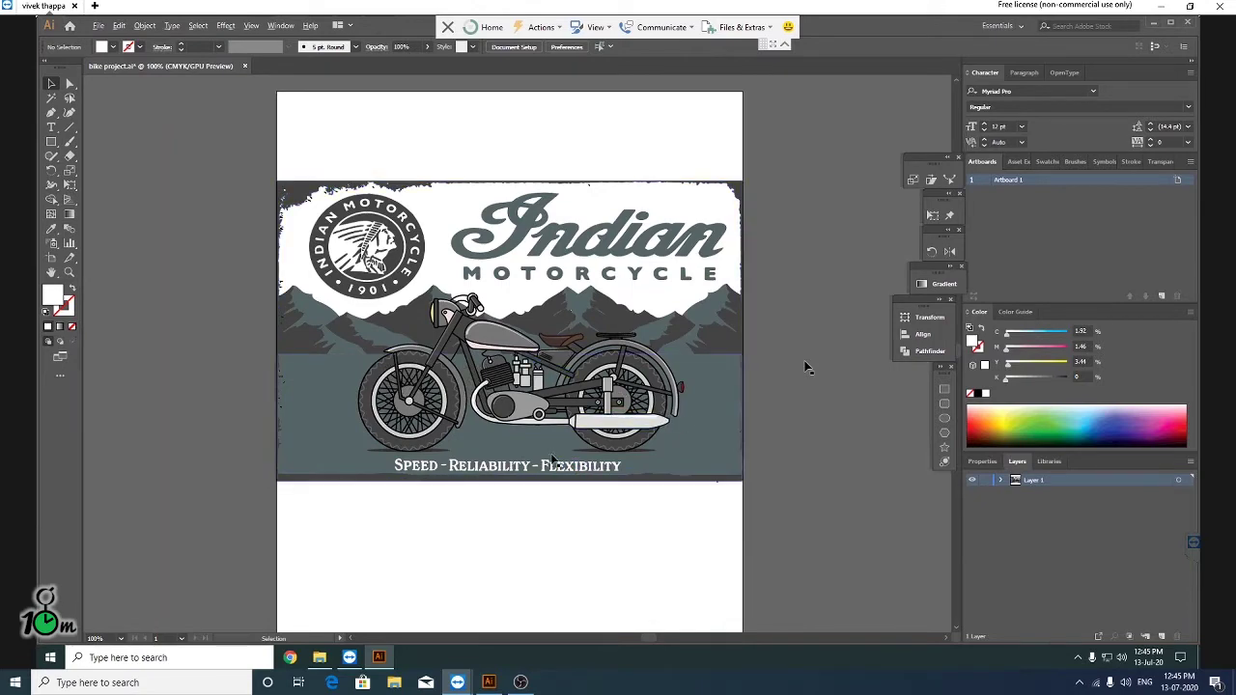
scroll(571, 483, up, 1)
scroll(573, 463, up, 2)
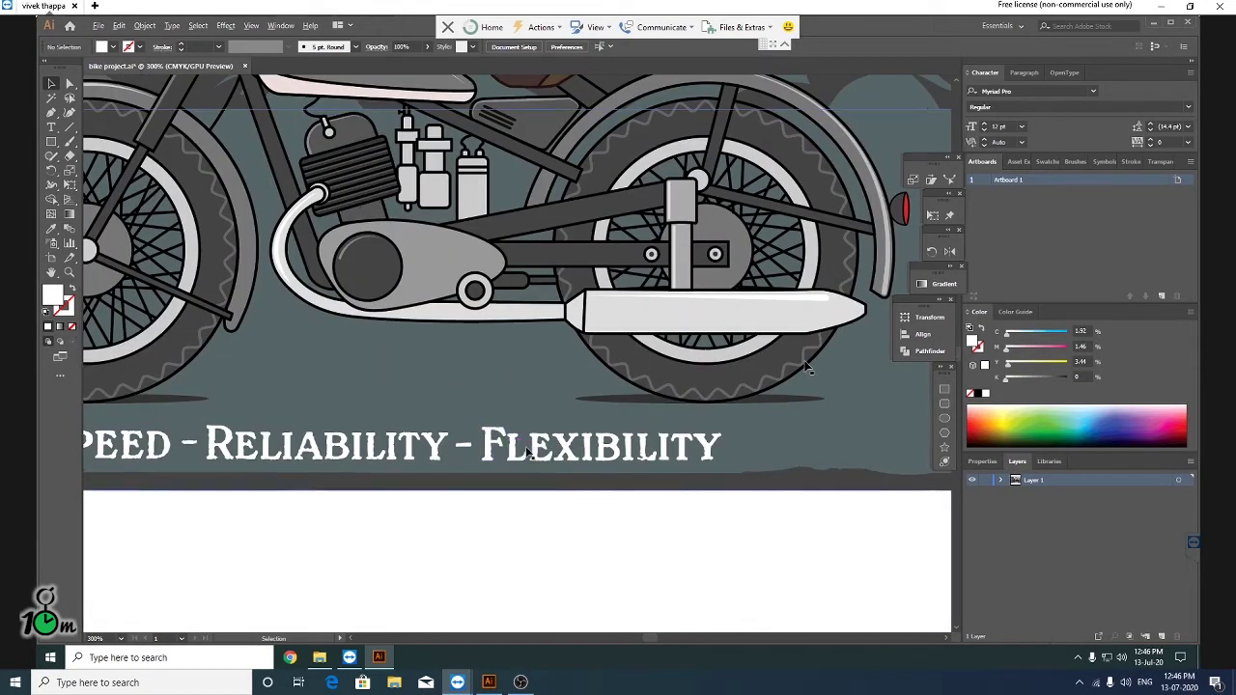
scroll(540, 454, down, 2)
scroll(522, 462, down, 1)
scroll(579, 462, down, 1)
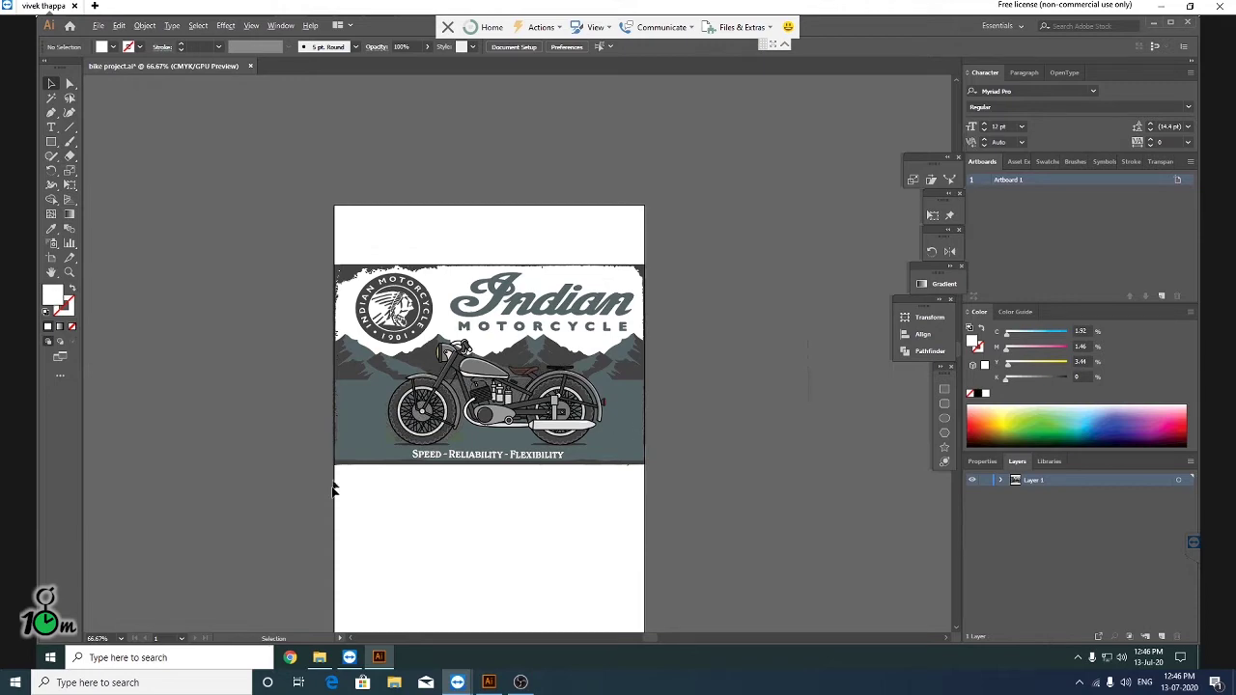
scroll(415, 463, up, 2)
scroll(413, 463, up, 1)
scroll(413, 462, up, 1)
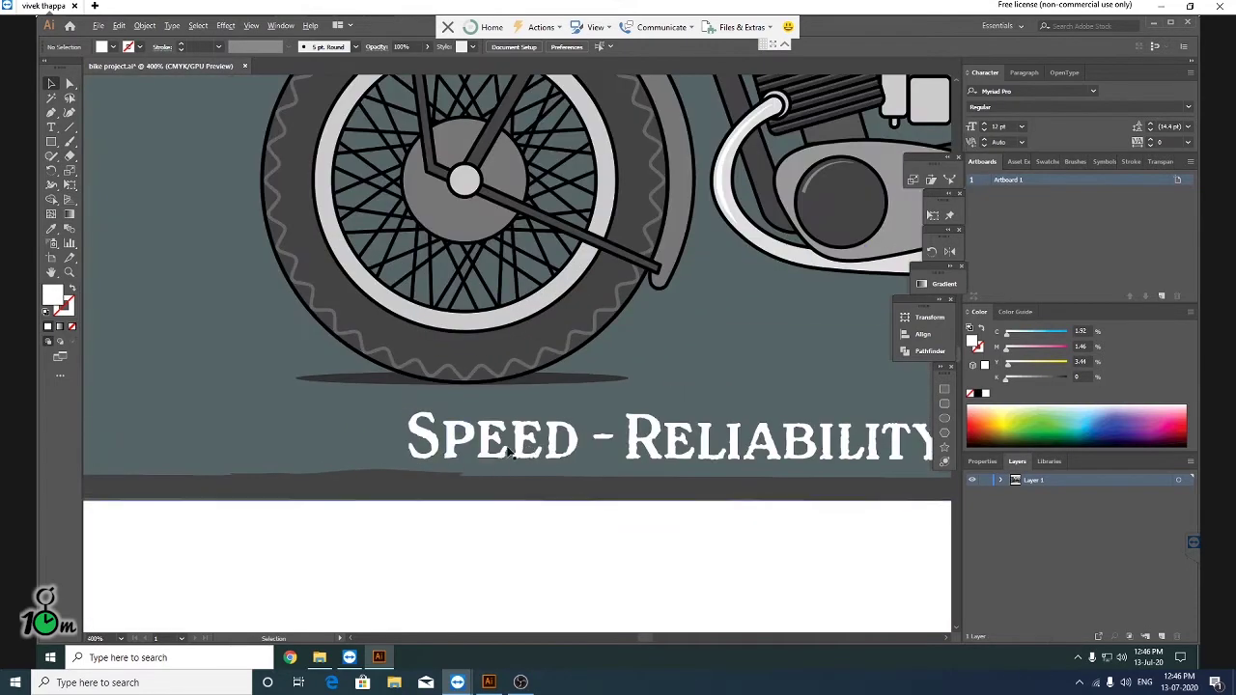
scroll(411, 454, up, 1)
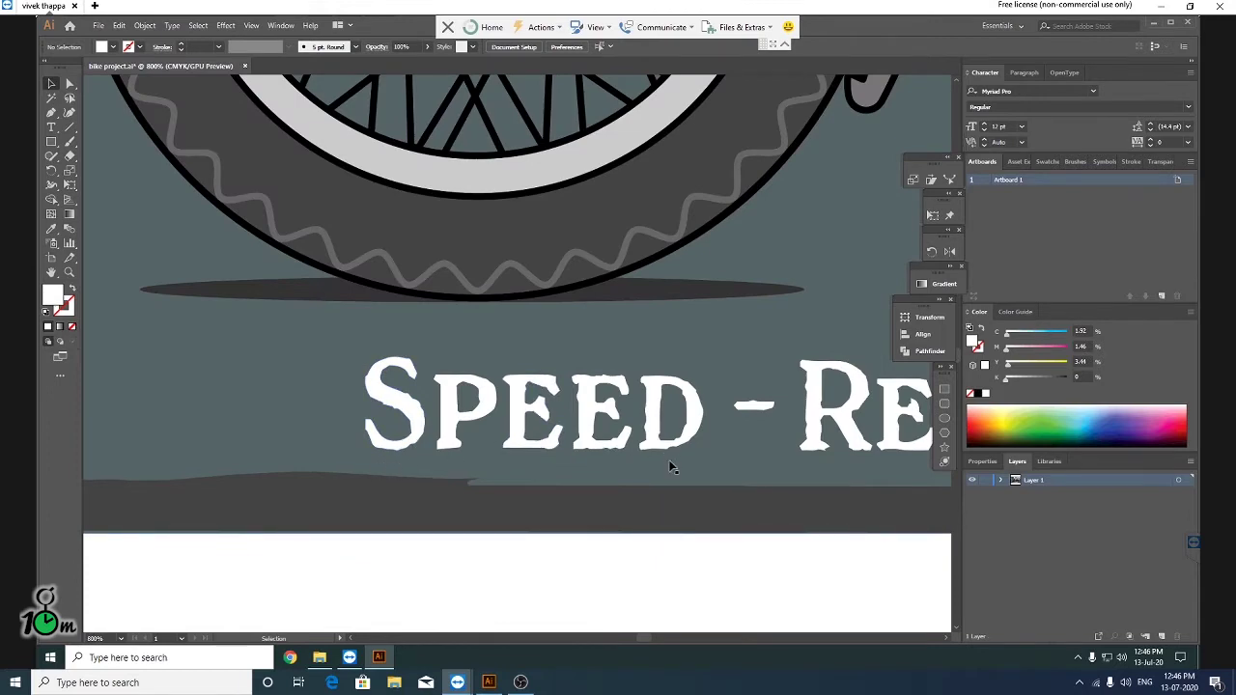
scroll(610, 411, down, 2)
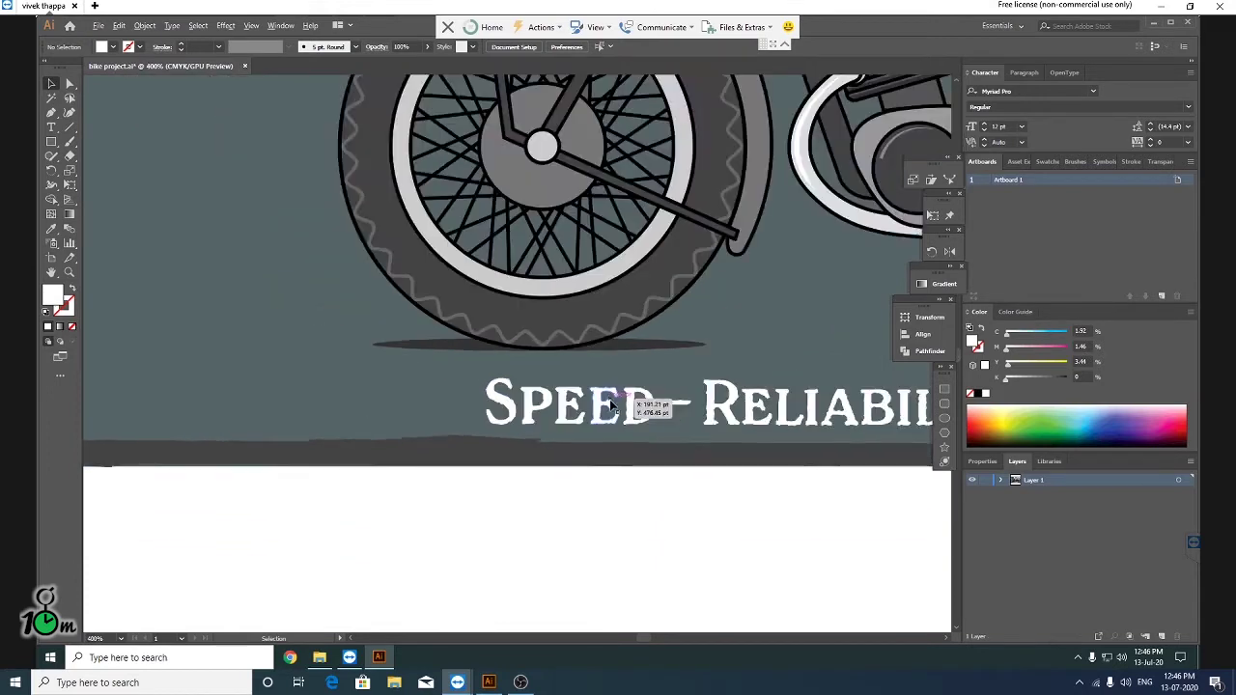
scroll(610, 409, down, 1)
scroll(793, 417, down, 1)
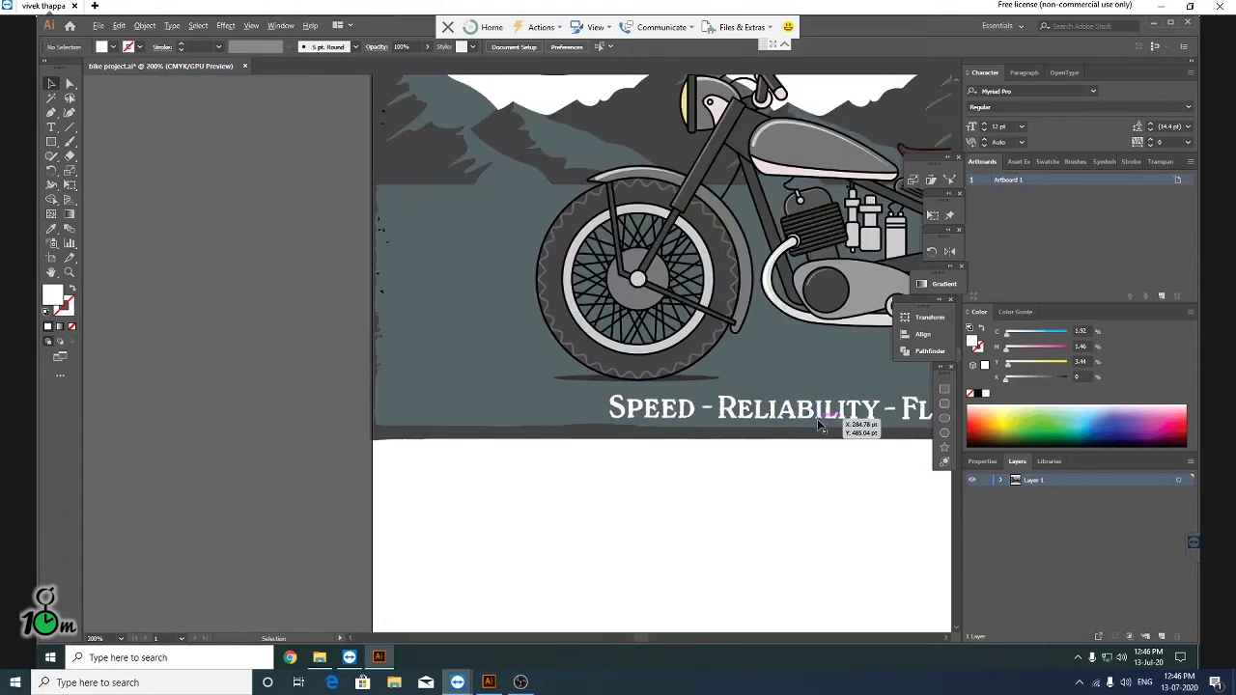
scroll(835, 421, down, 1)
Step: Deselect and pan with the Hand tool to centre the whole poster artwork
click(325, 584)
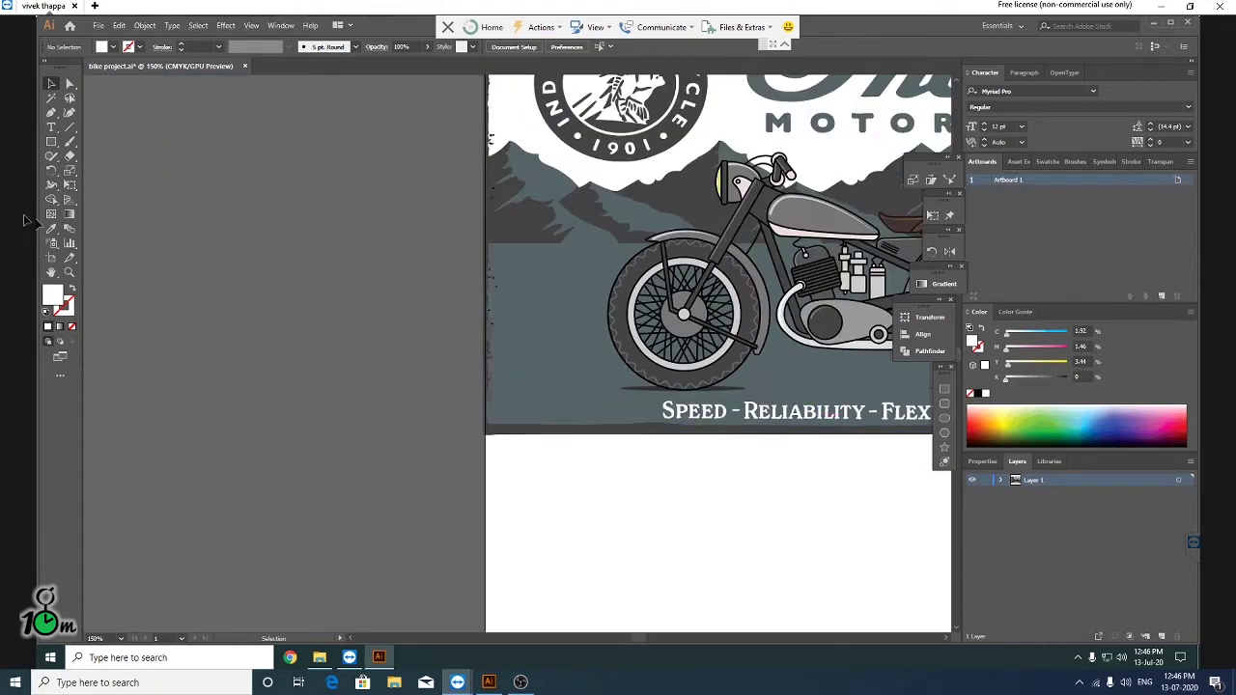
click(53, 273)
mouse_move(679, 307)
mouse_down()
mouse_move(353, 449)
mouse_move(358, 435)
mouse_up()
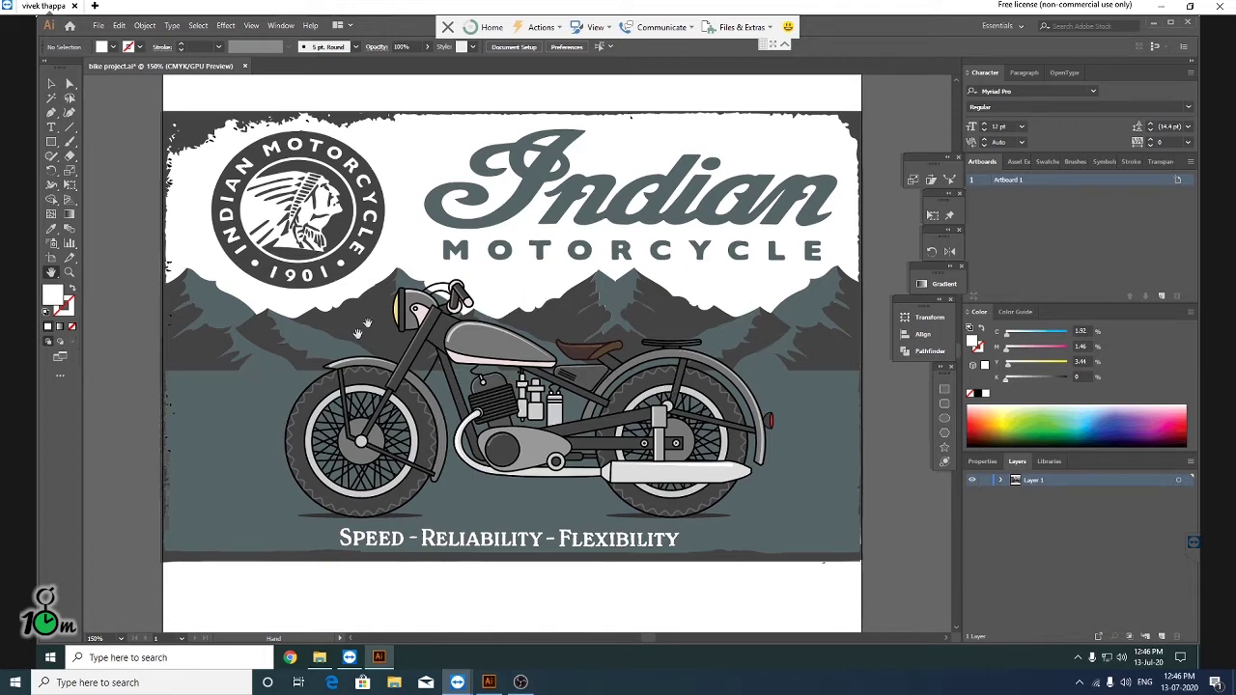
click(52, 83)
Step: Page through the Indian posters, from the 1947 and 348 ads to 'The One Motorcycle Show' 2019
click(320, 658)
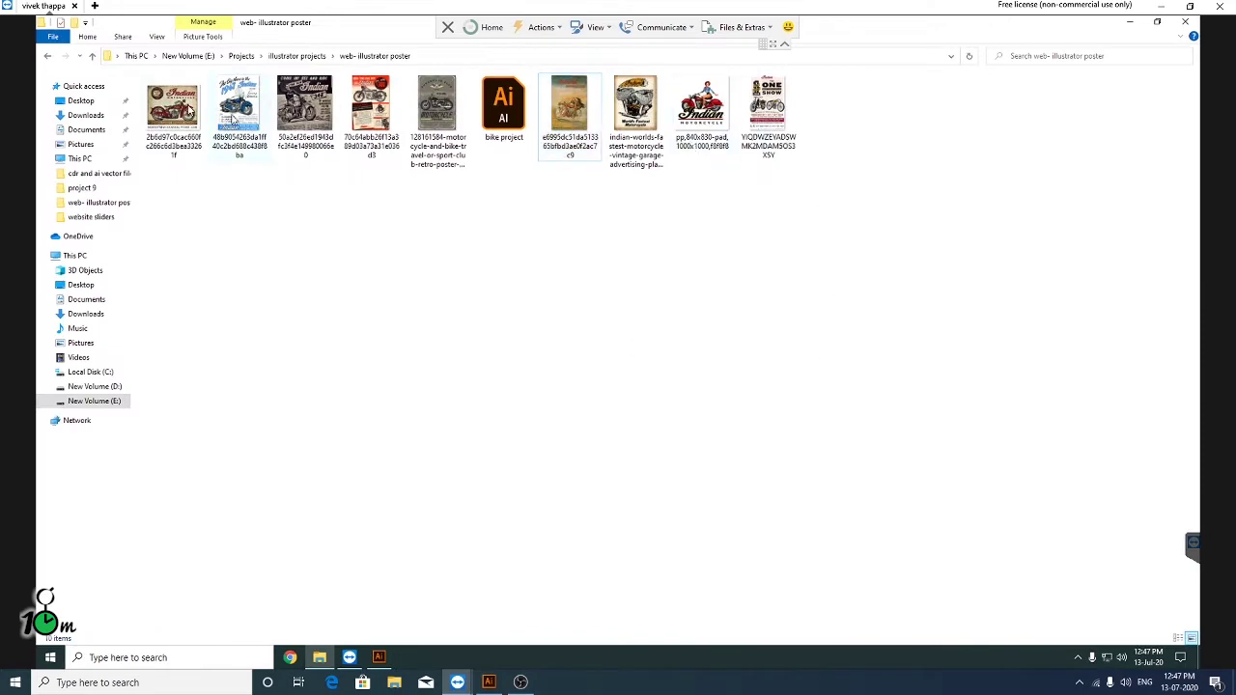
double_click(183, 102)
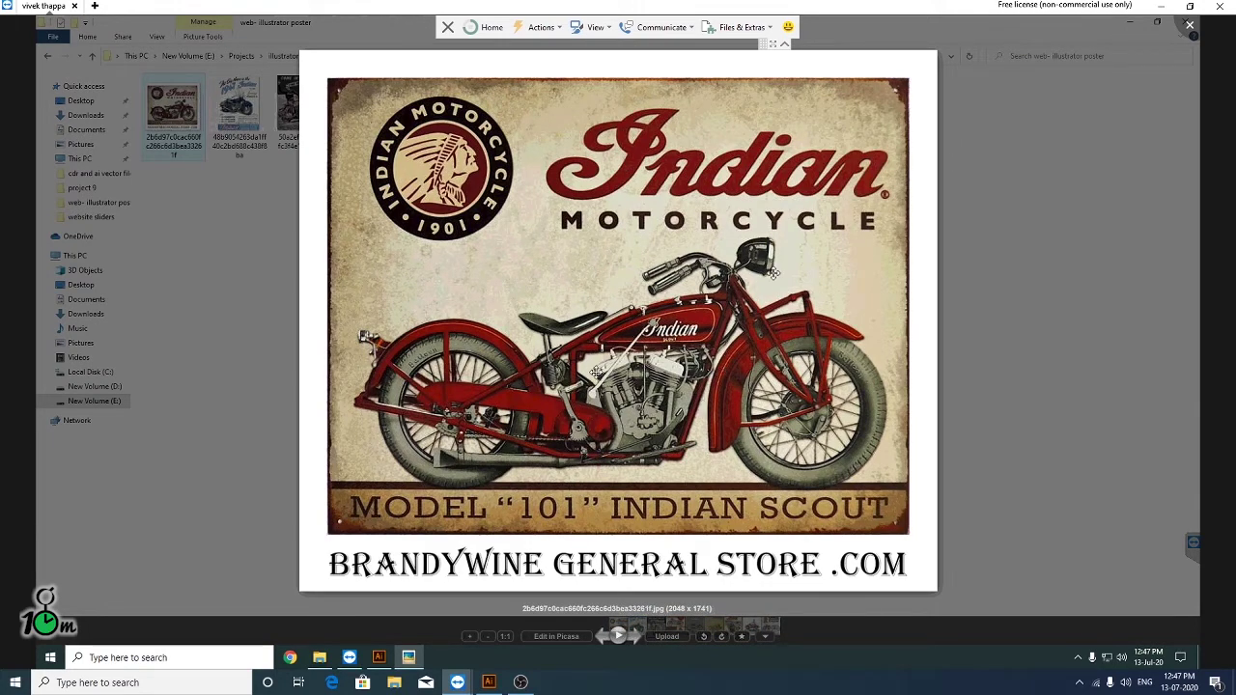
key(Right)
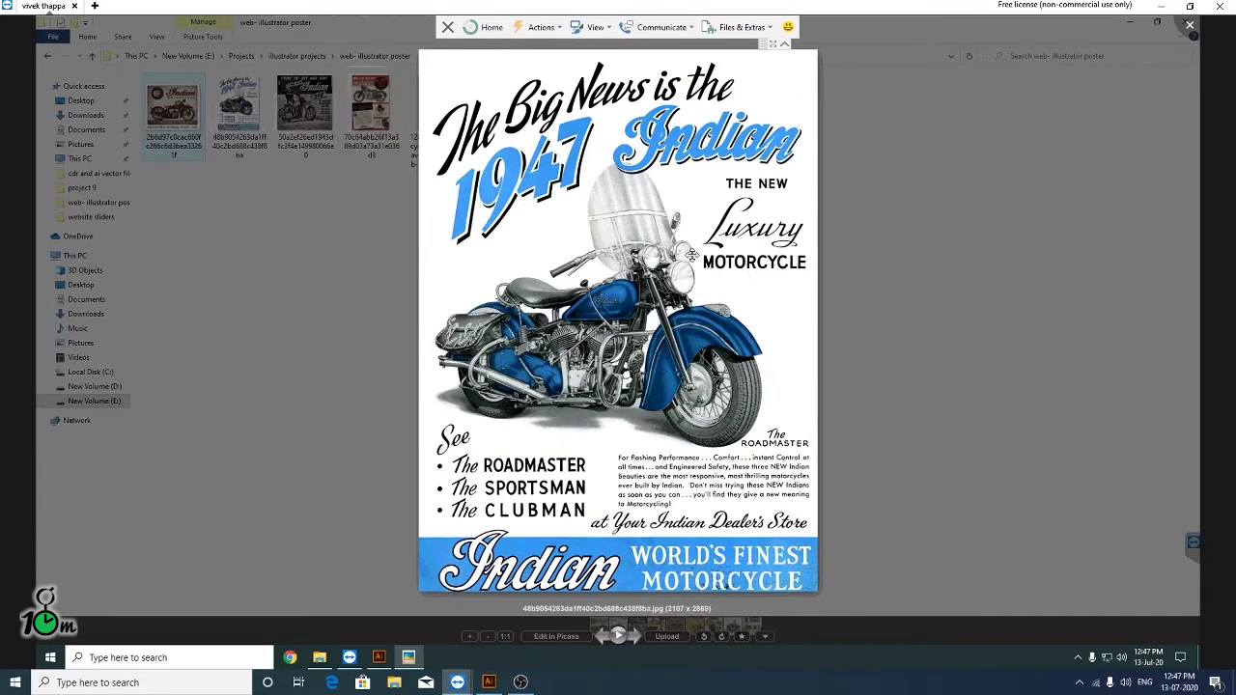
key(Right)
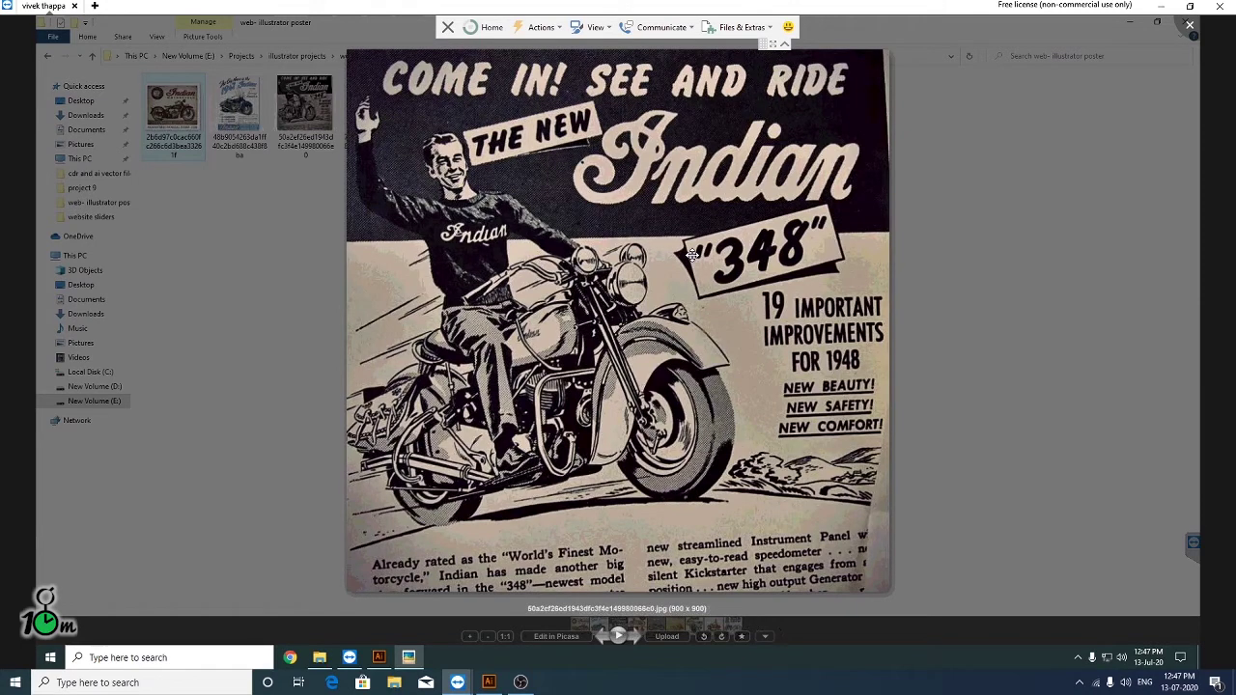
key(Left)
key(Right)
key(Left)
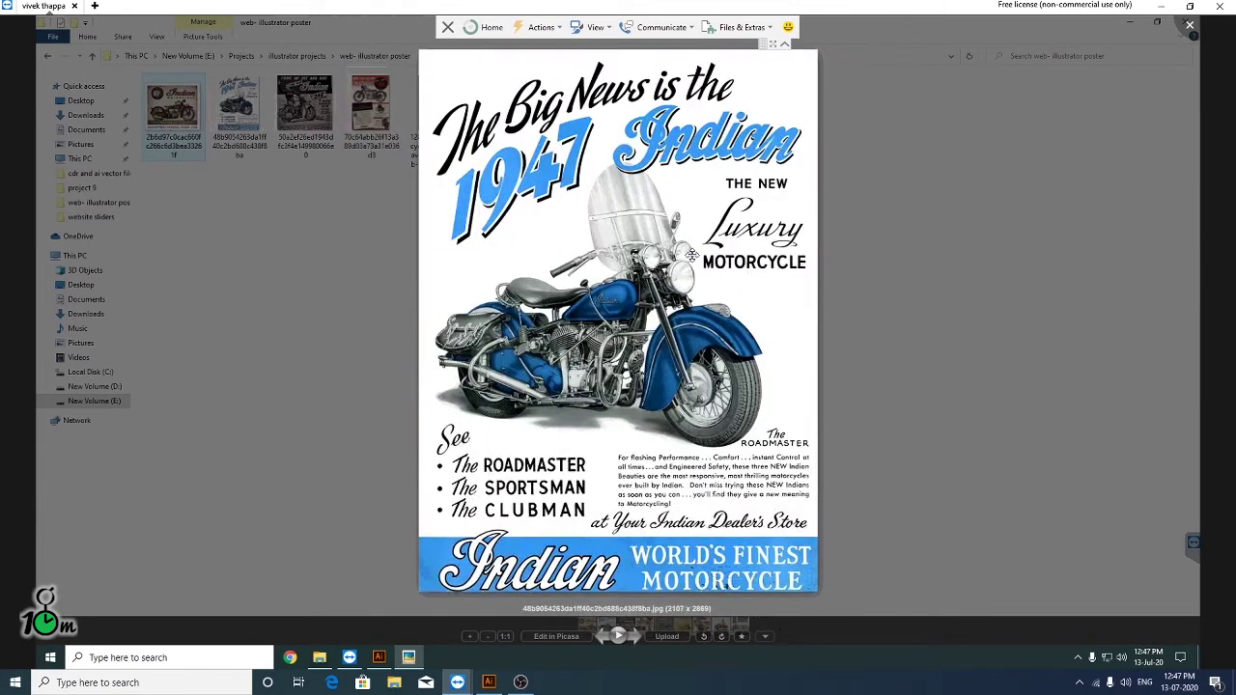
key(Right)
key(Right)
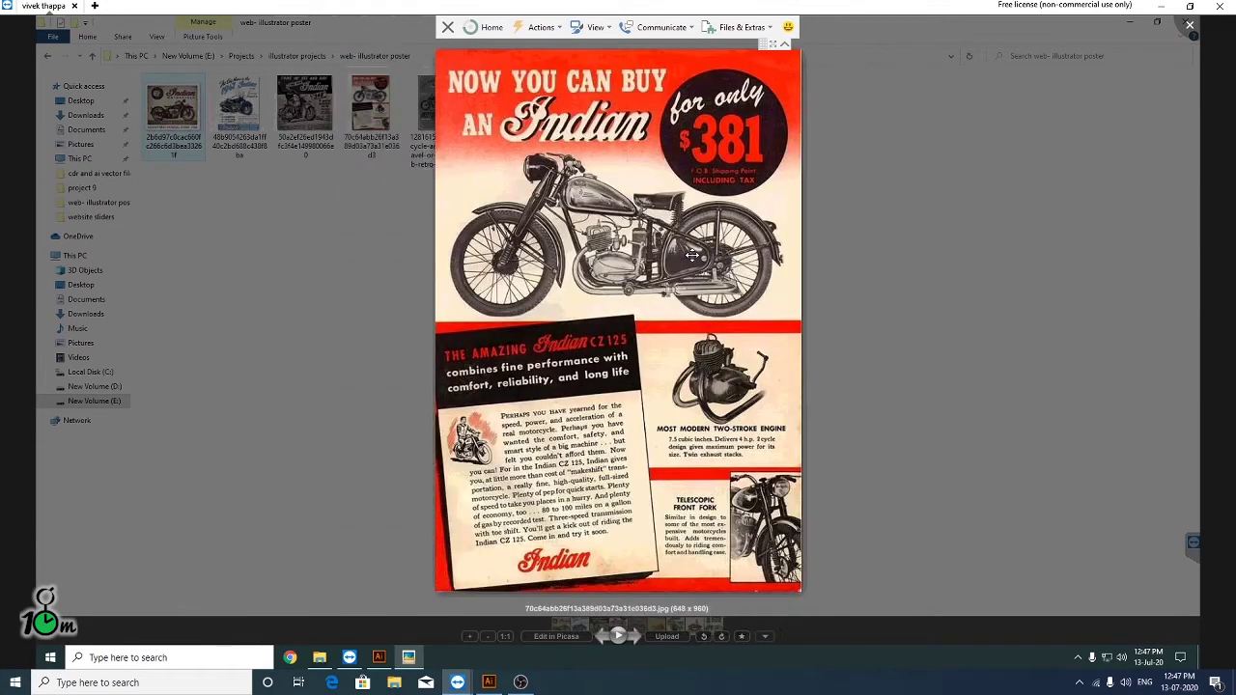
key(Right)
key(Right)
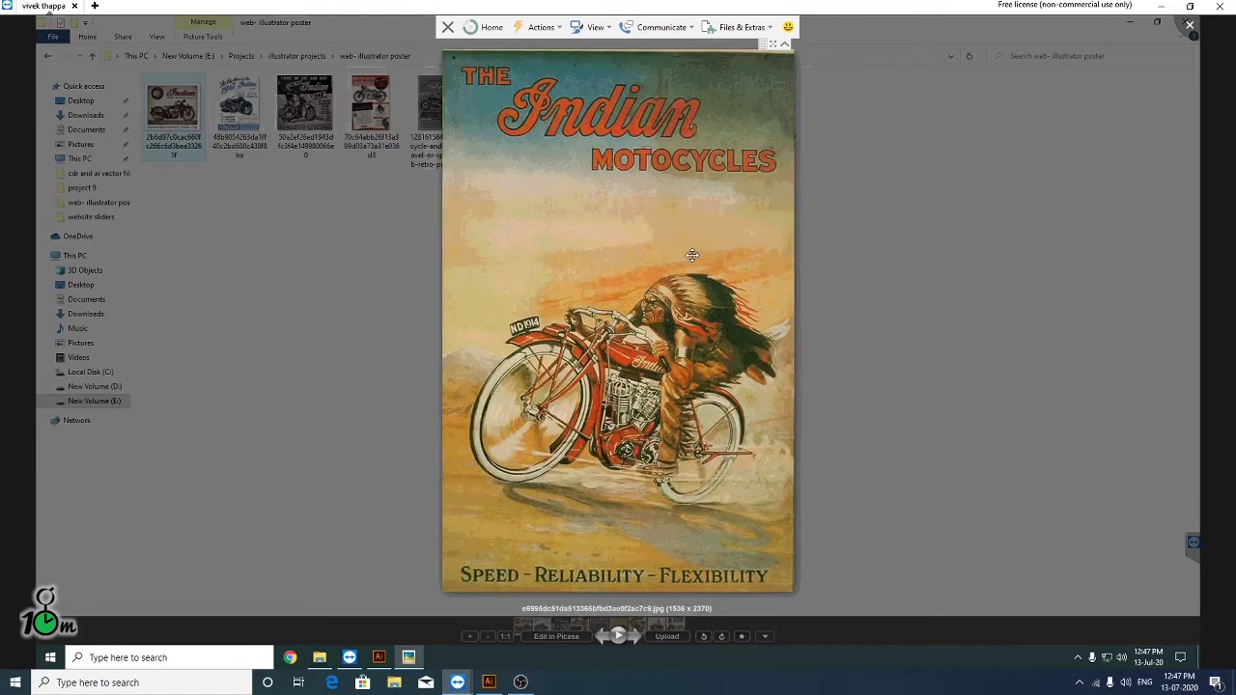
key(Right)
key(Right)
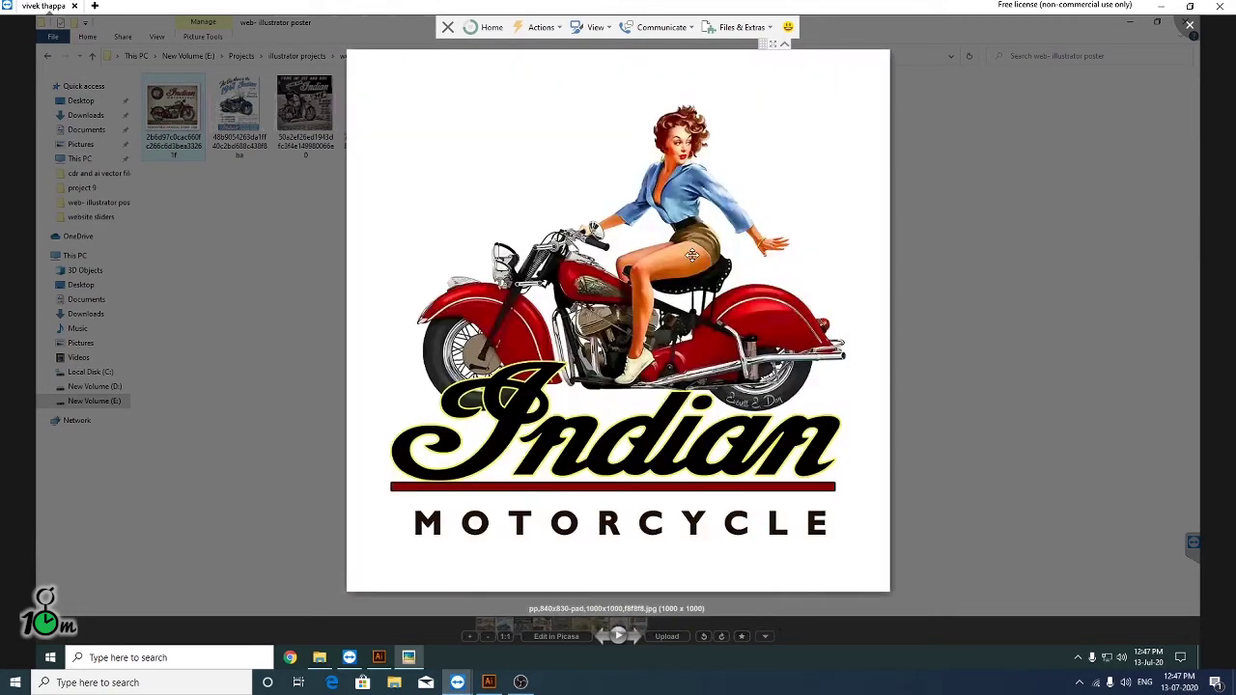
key(Right)
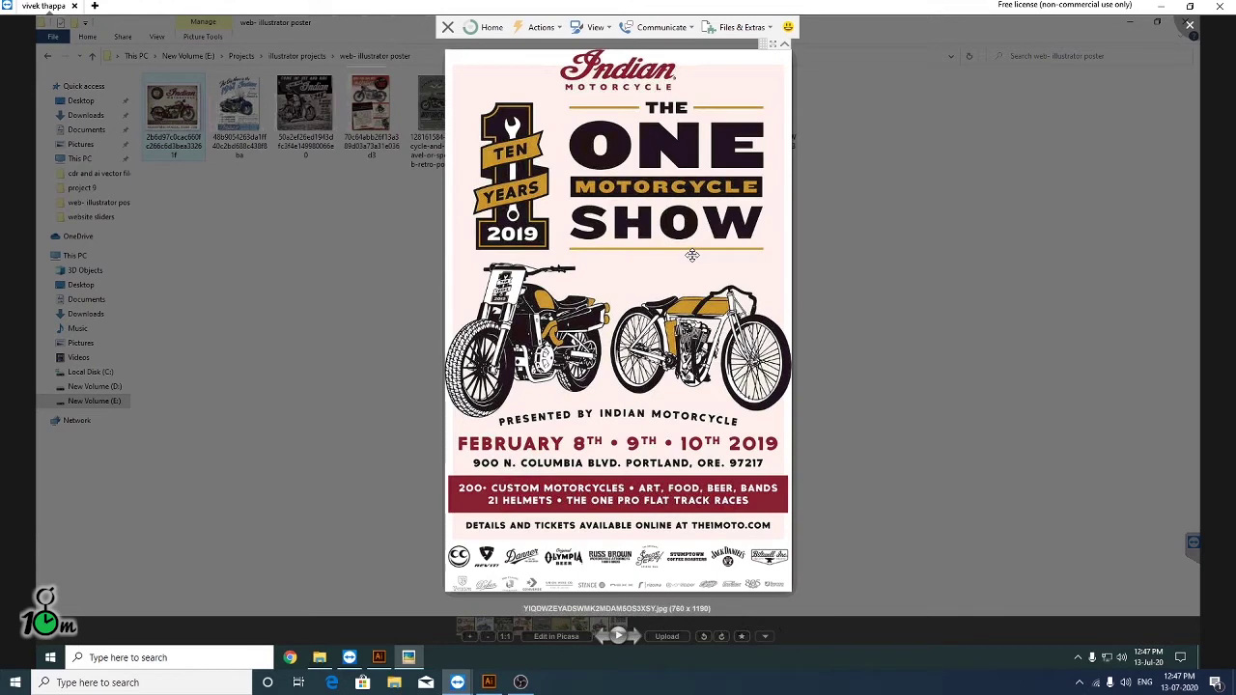
click(1188, 29)
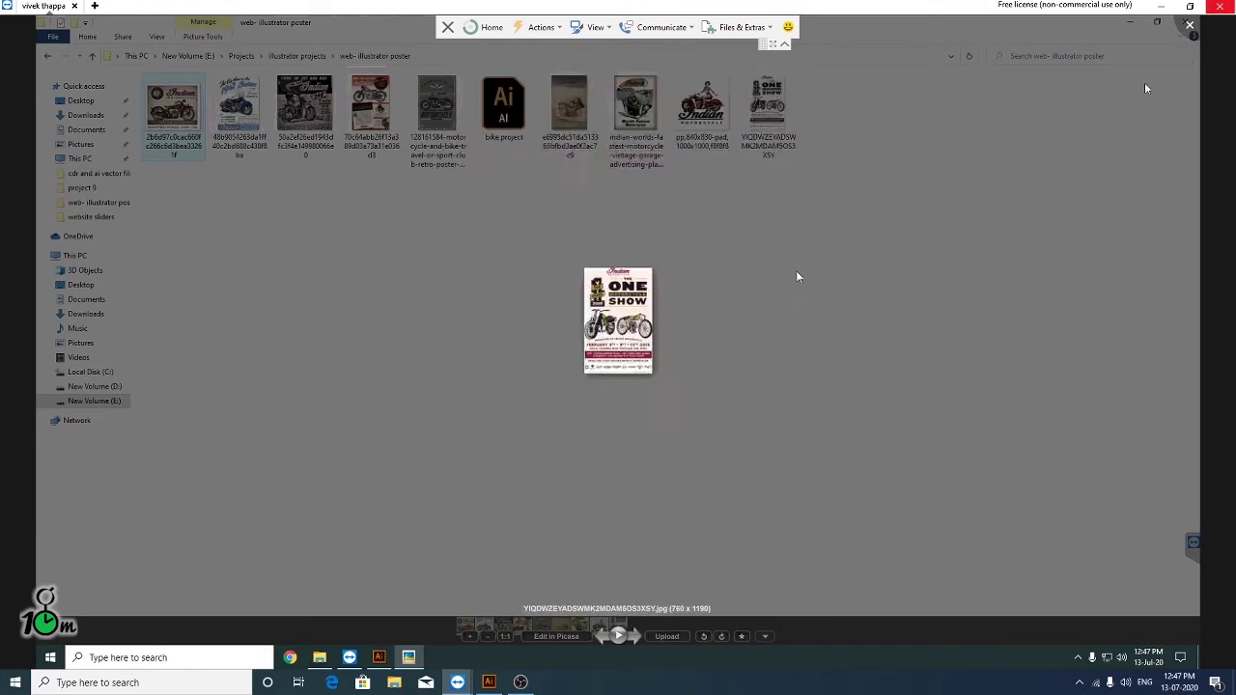
Step: Return to bike project.ai, select the motorcycle group, and choose the Ellipse Tool
click(379, 655)
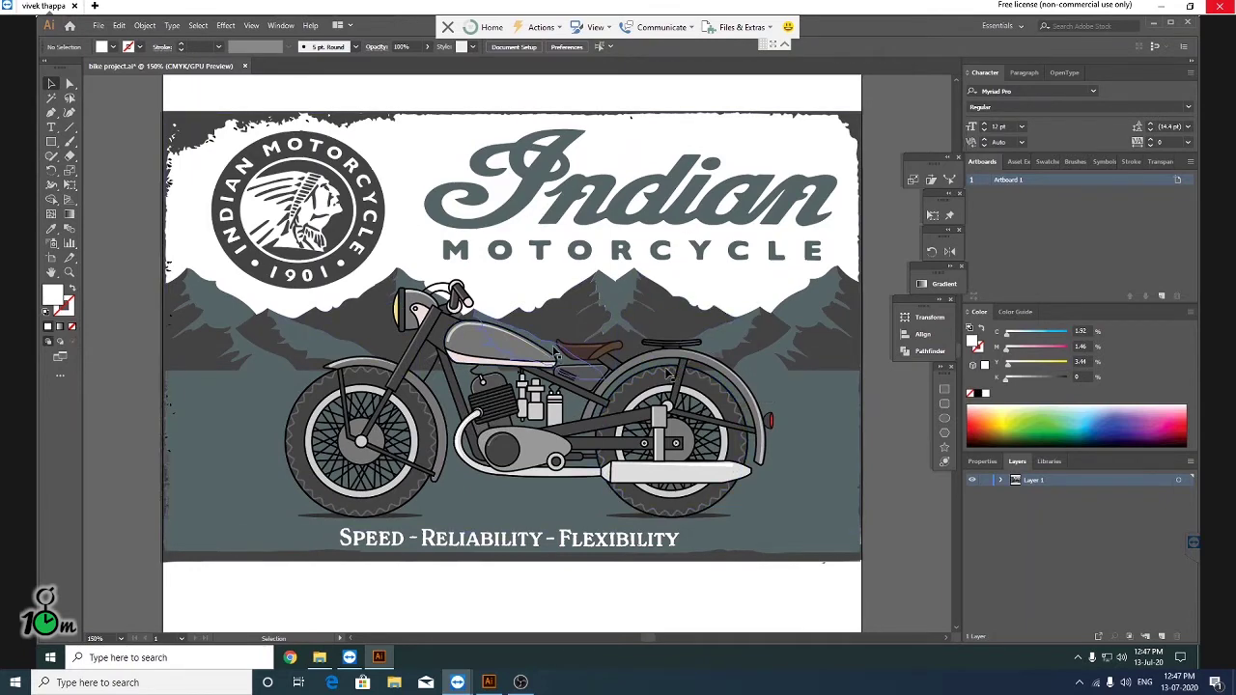
click(463, 369)
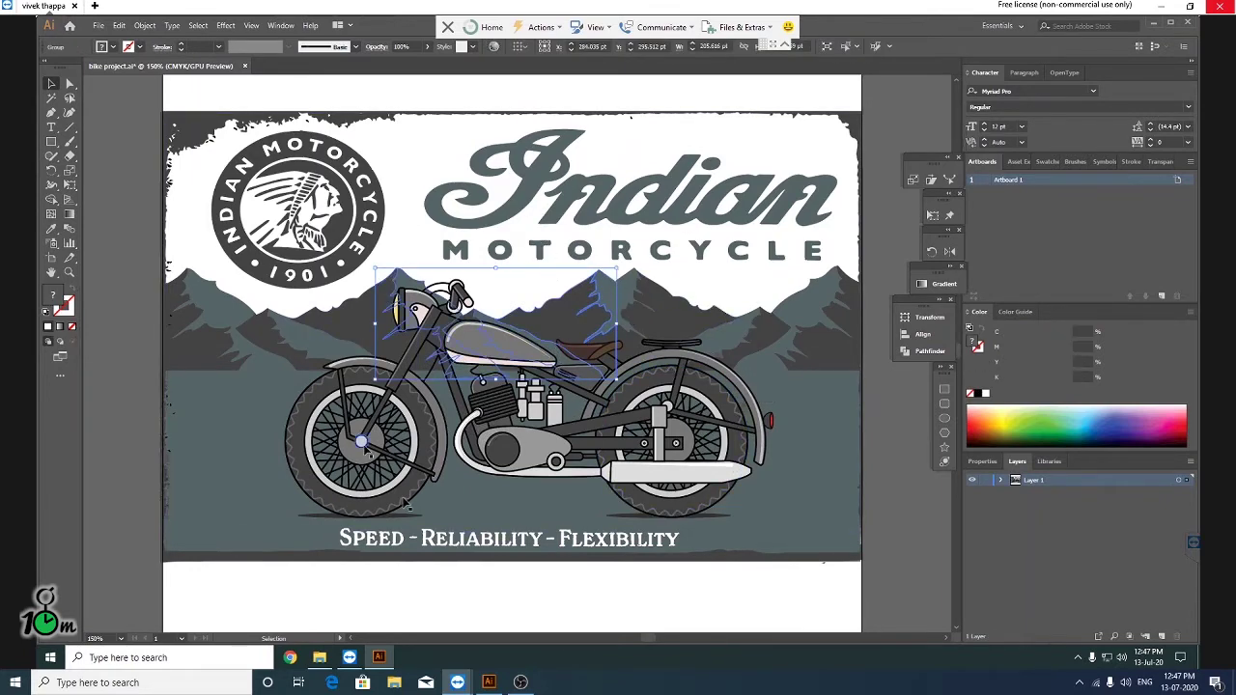
click(888, 537)
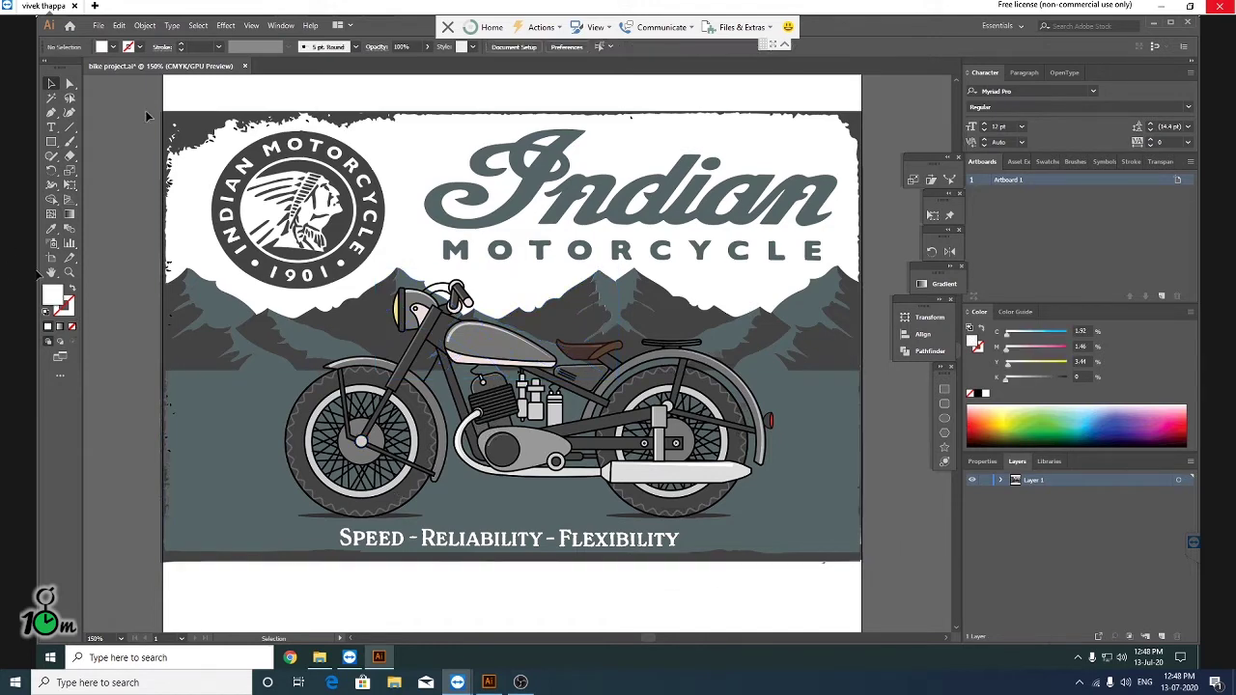
click(428, 422)
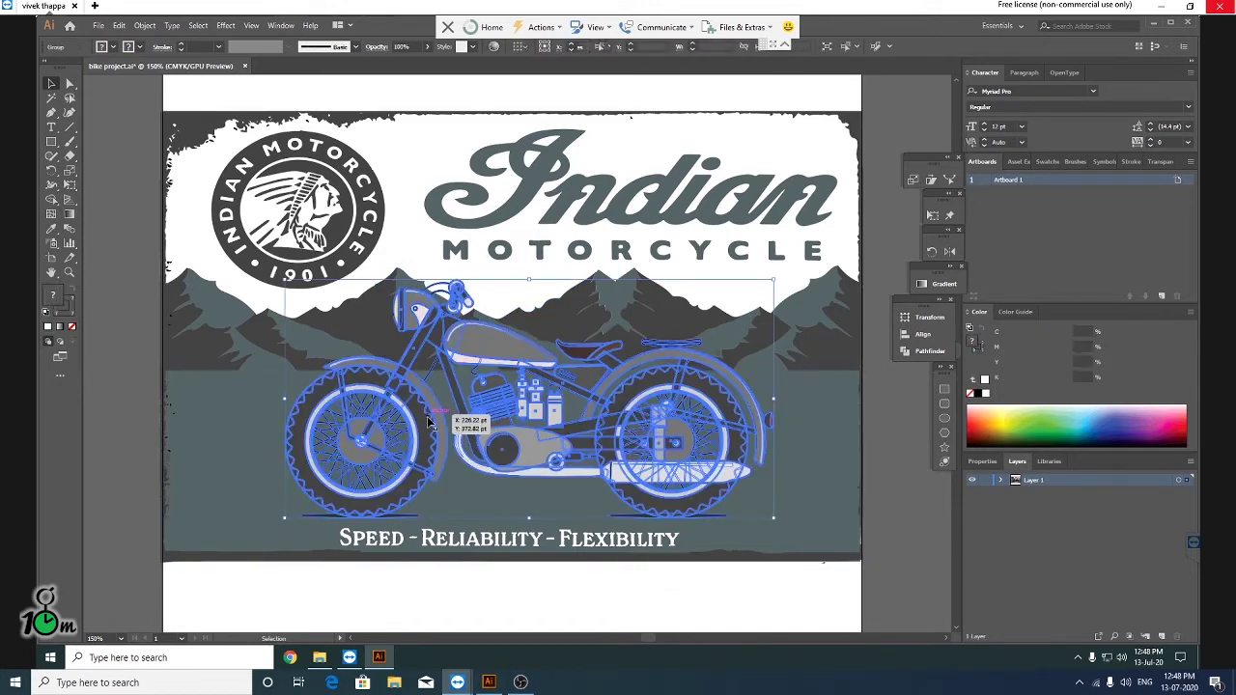
click(52, 142)
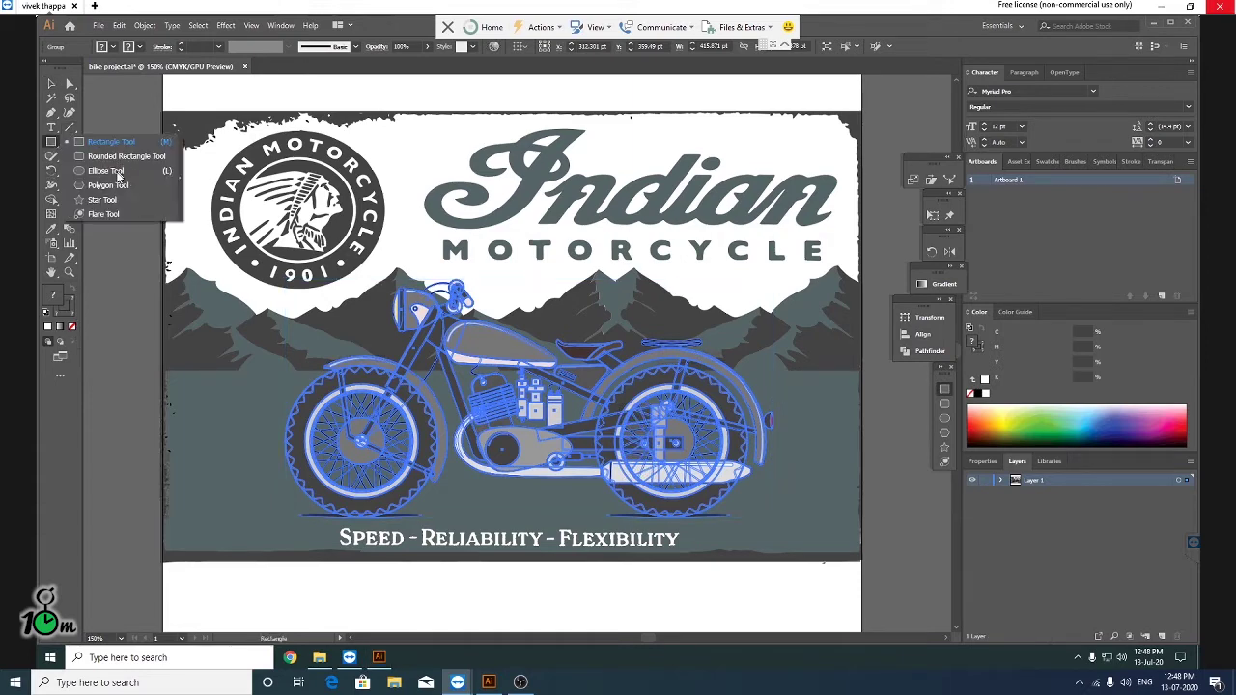
click(106, 171)
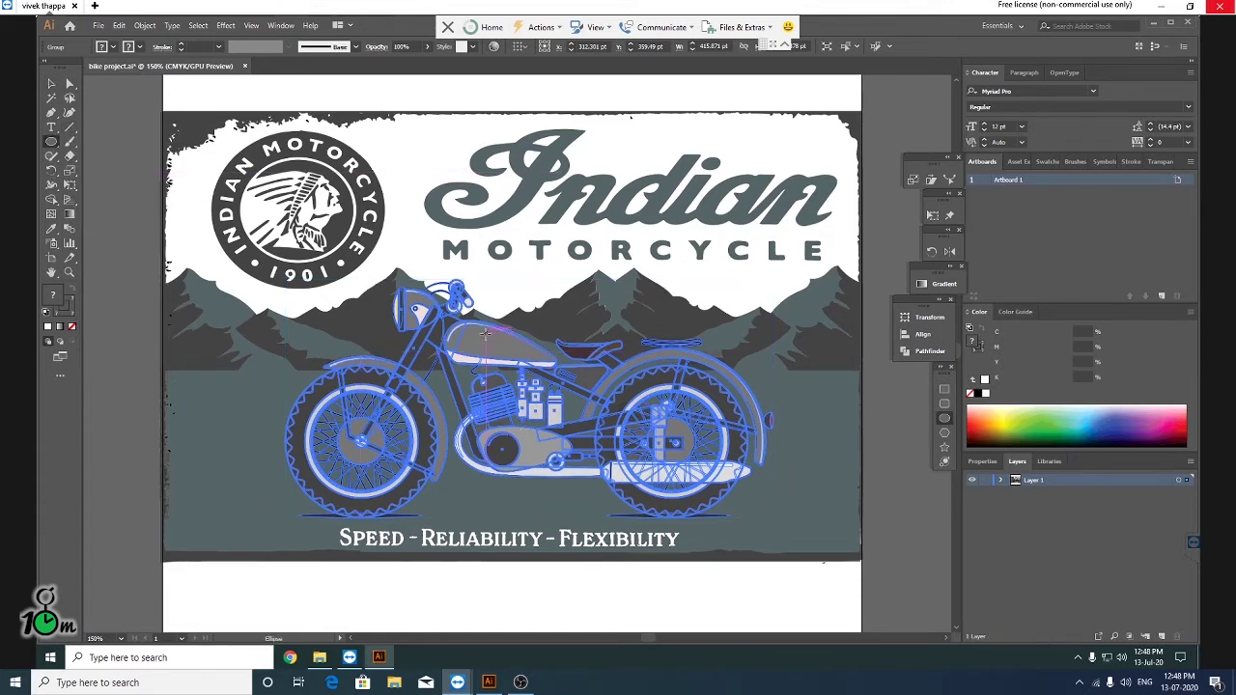
Step: Draw a large circle over the motorcycle and give it a radial gradient fill
drag(558, 393, 804, 537)
click(51, 85)
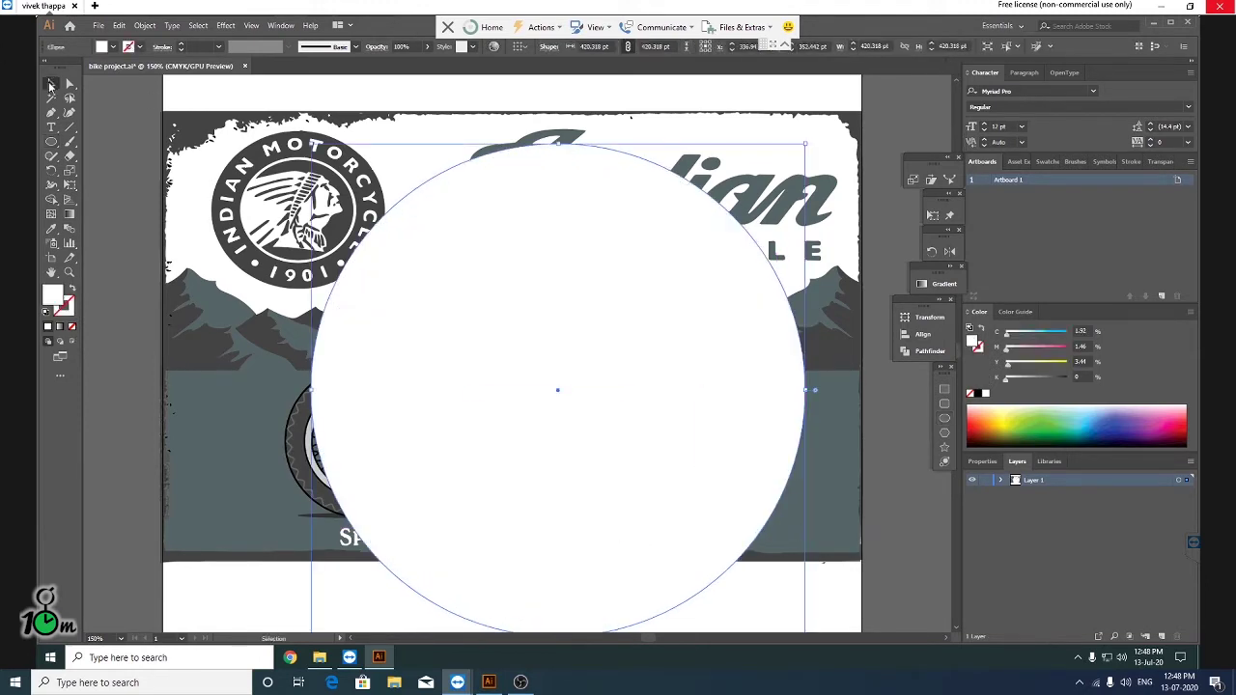
scroll(541, 334, down, 2)
scroll(556, 350, up, 2)
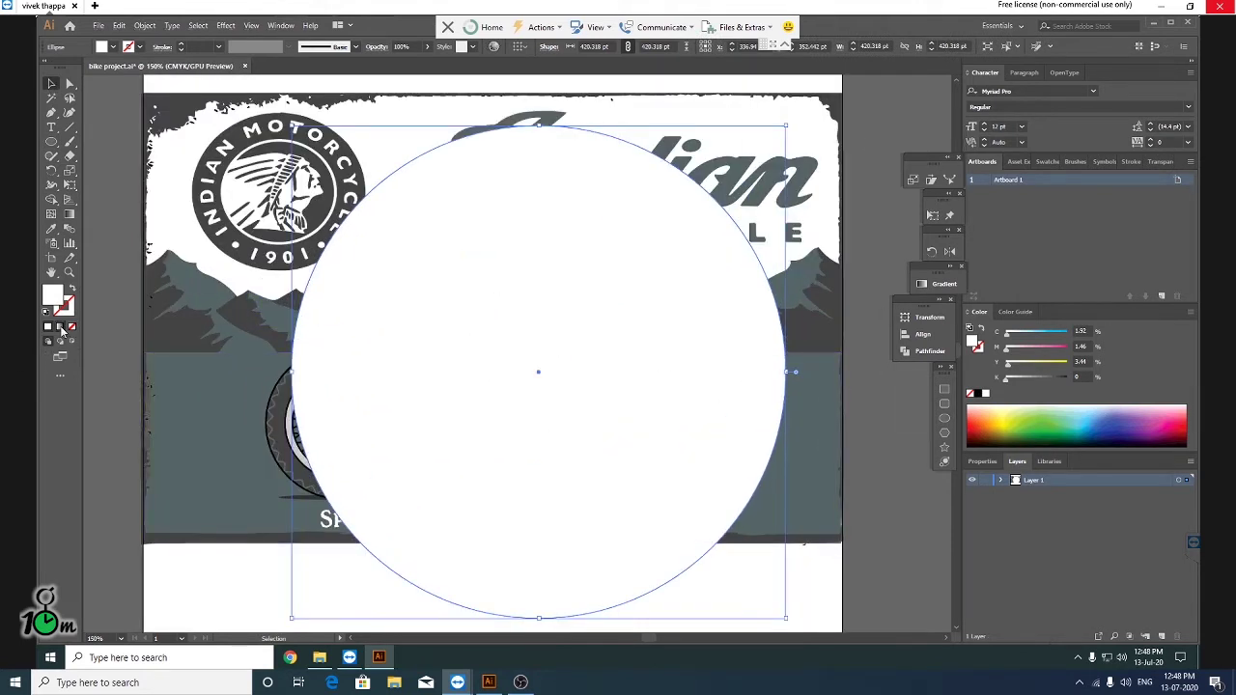
click(61, 328)
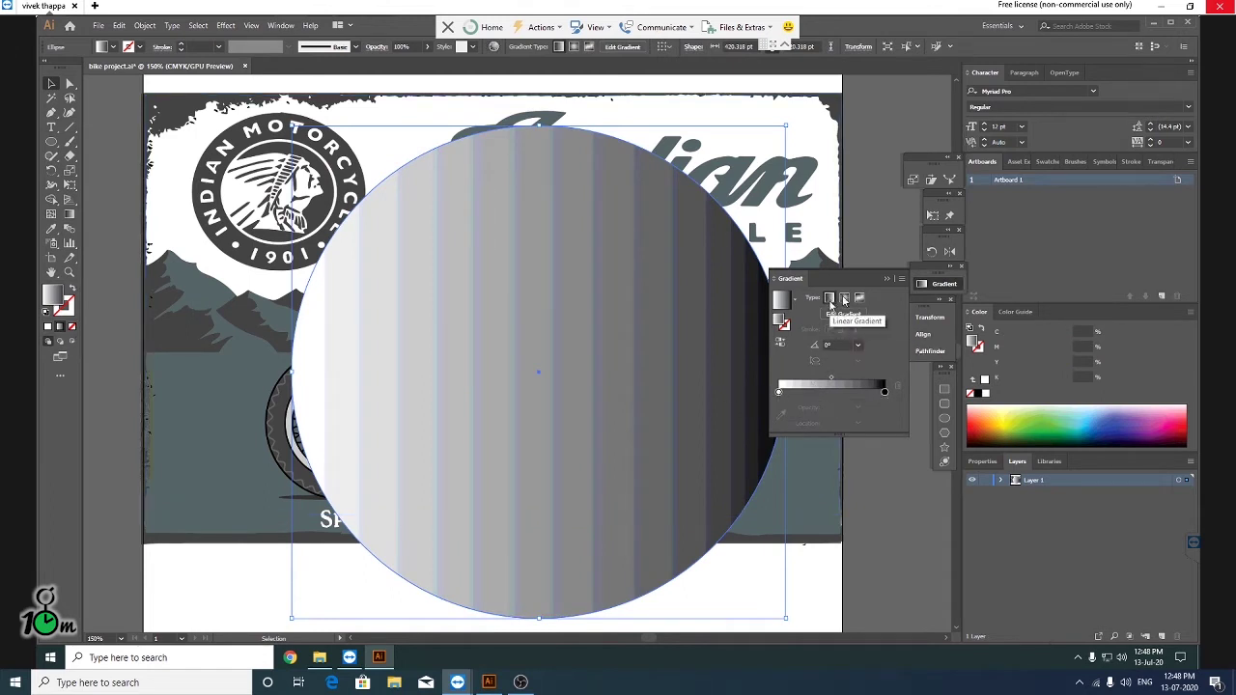
click(843, 299)
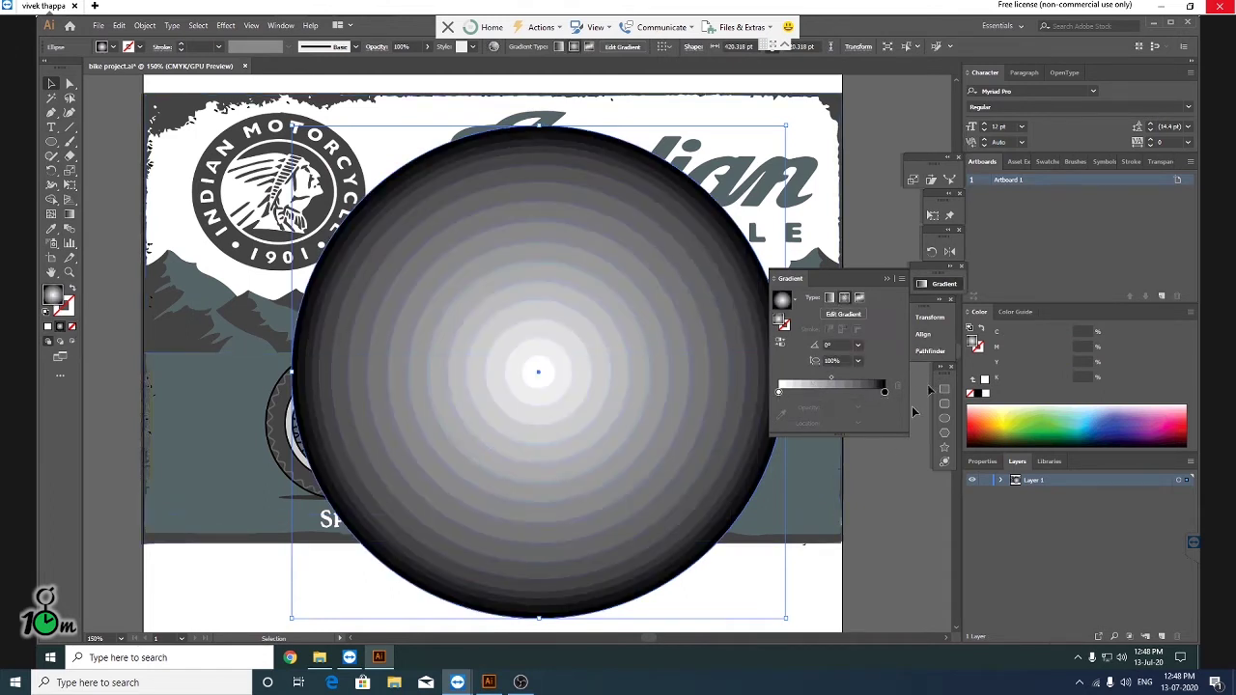
Step: Change the black gradient stop to white and set the outer stop to 0% opacity
drag(884, 391, 882, 393)
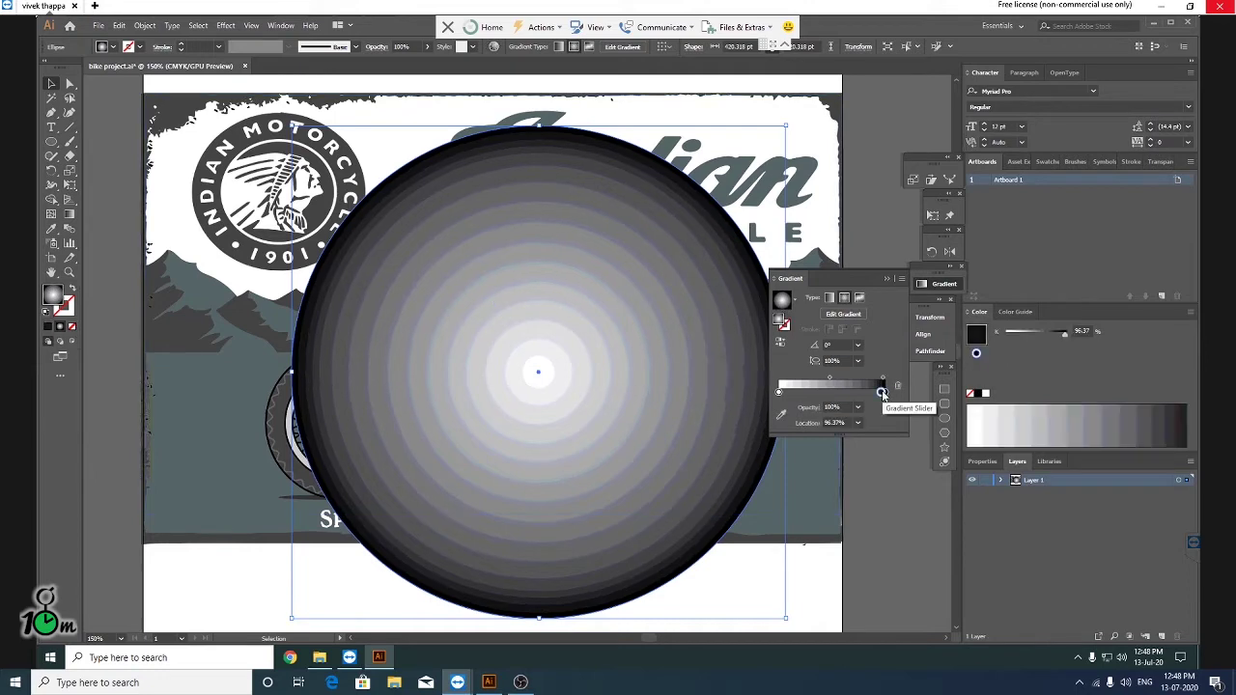
click(883, 397)
click(885, 393)
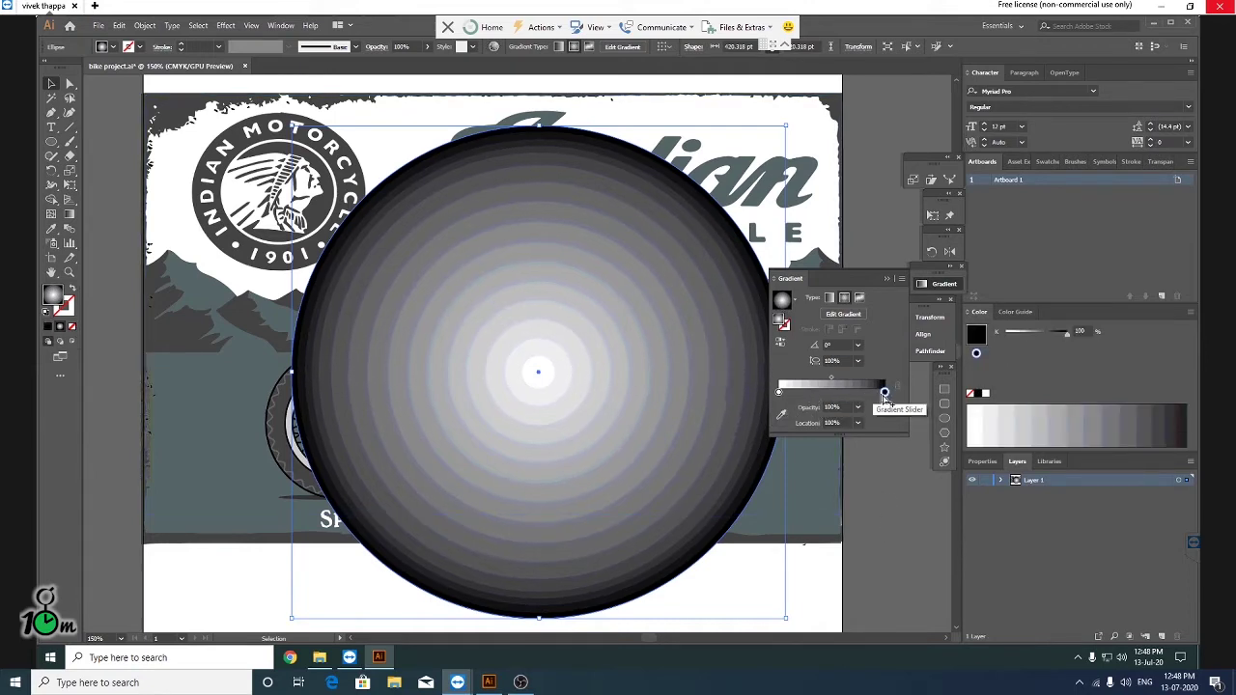
double_click(885, 393)
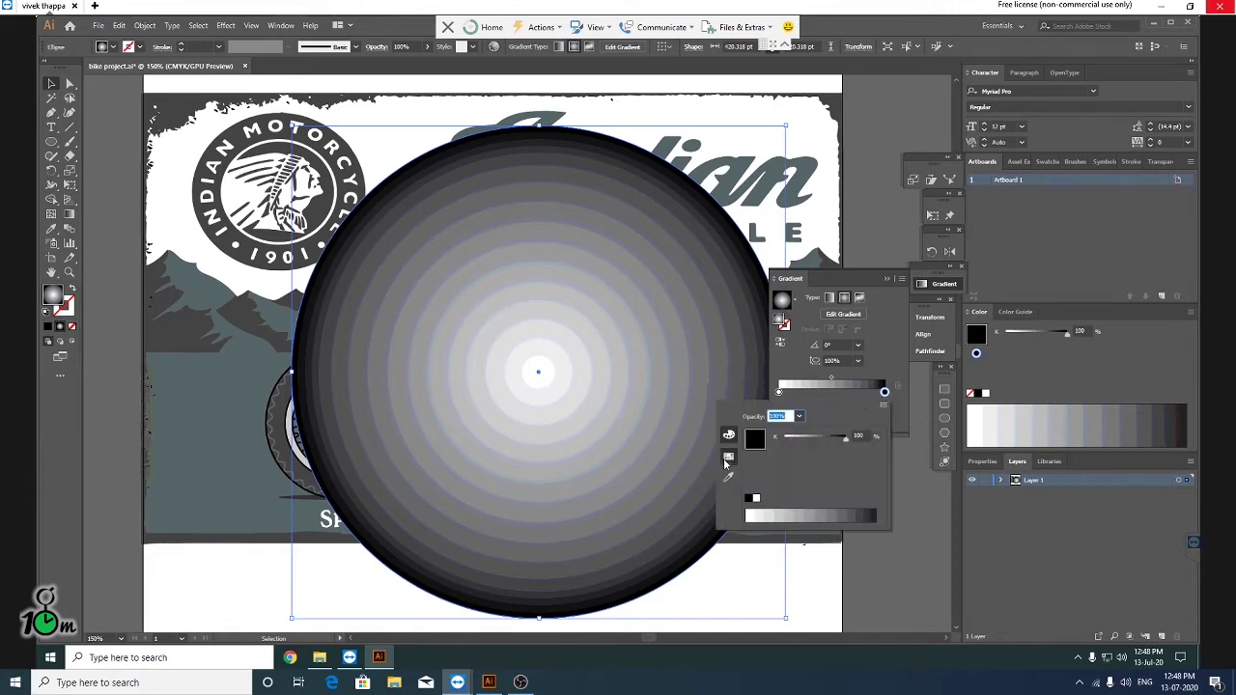
click(728, 456)
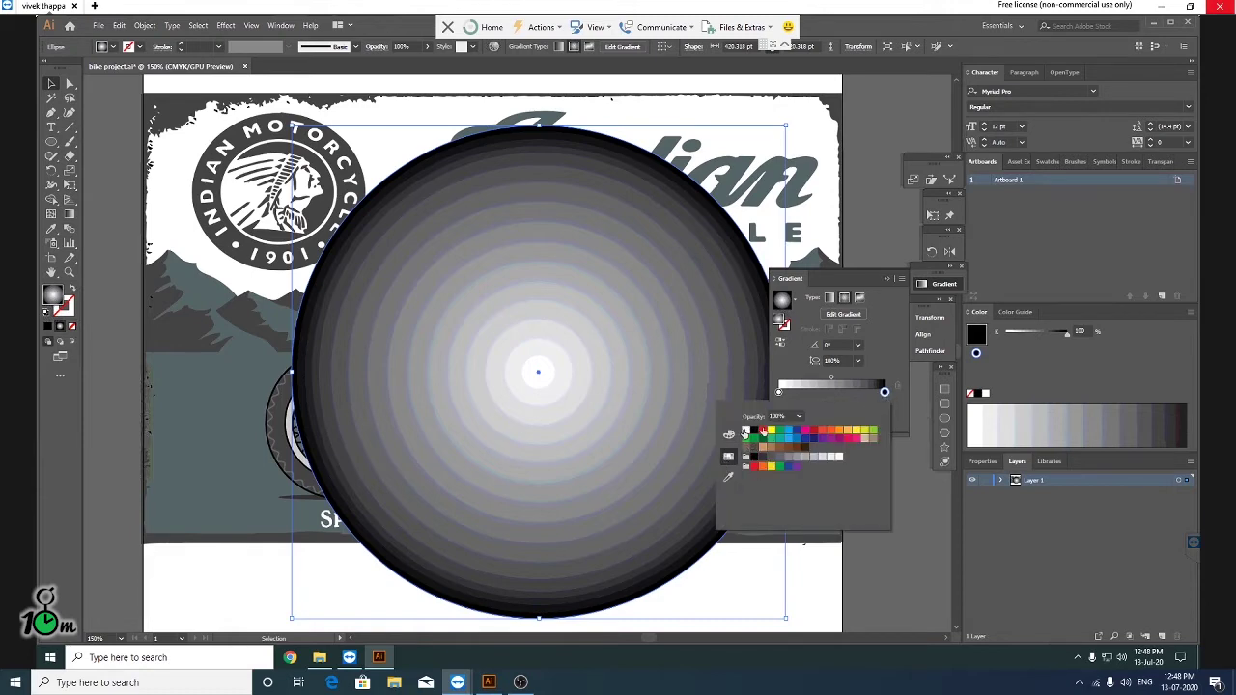
click(745, 431)
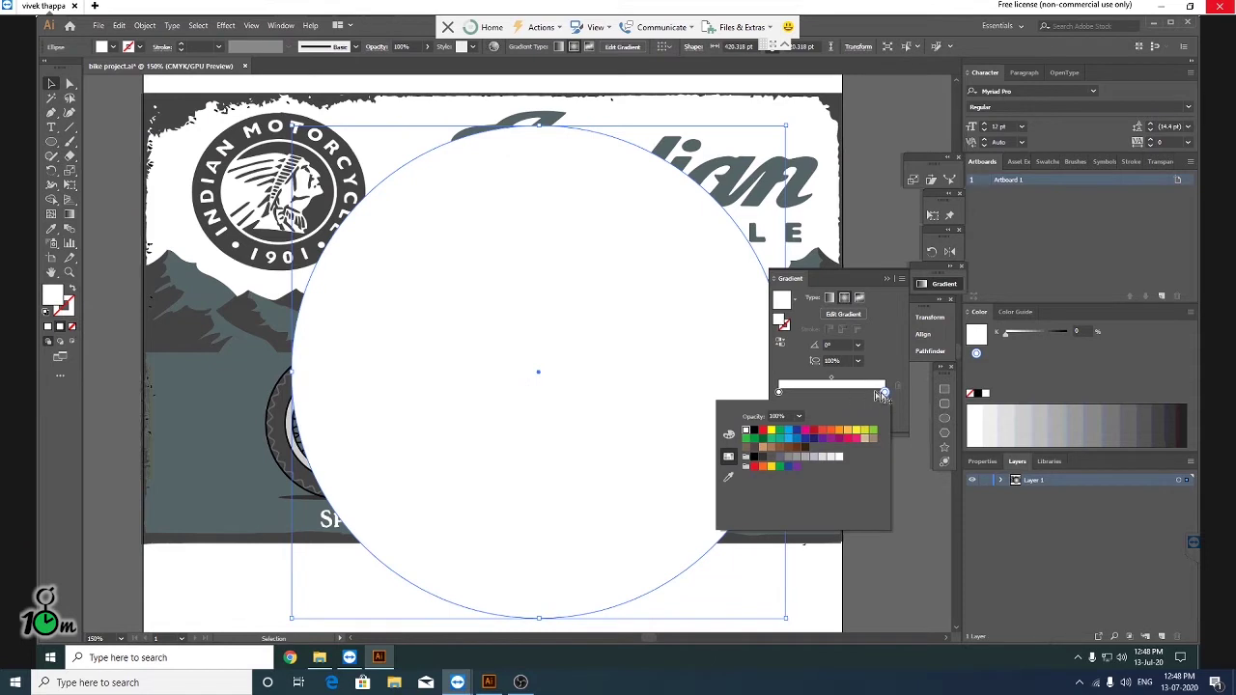
click(885, 393)
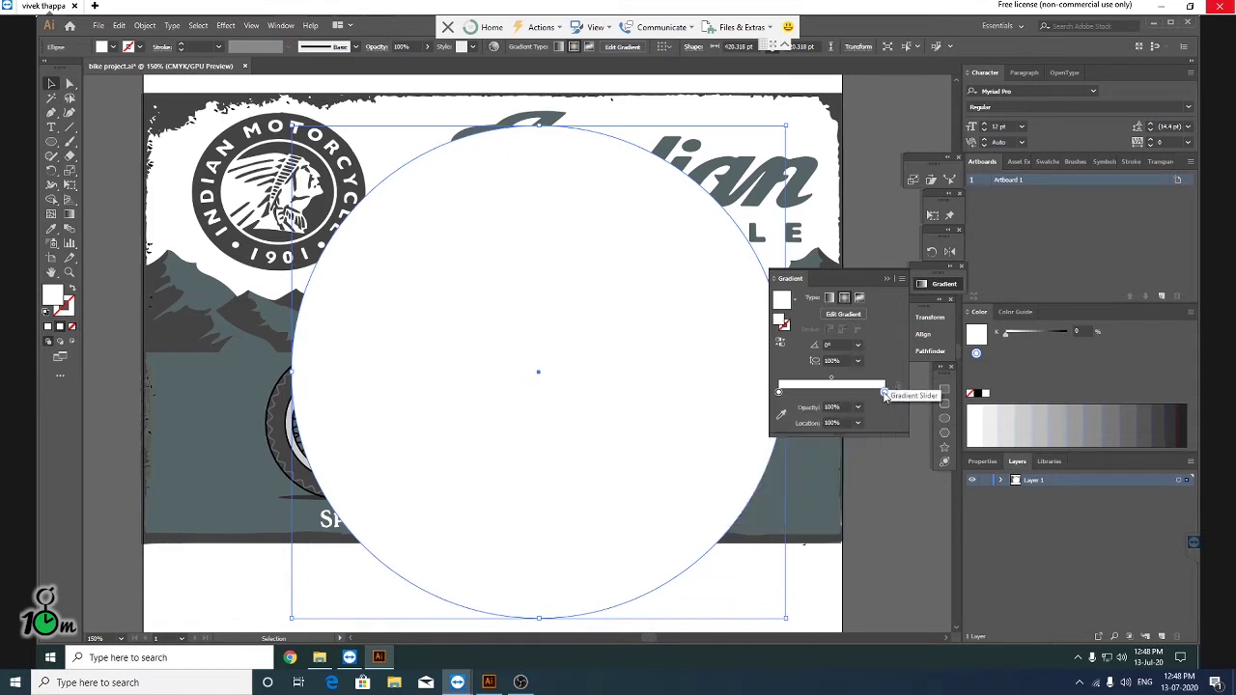
click(858, 407)
click(870, 422)
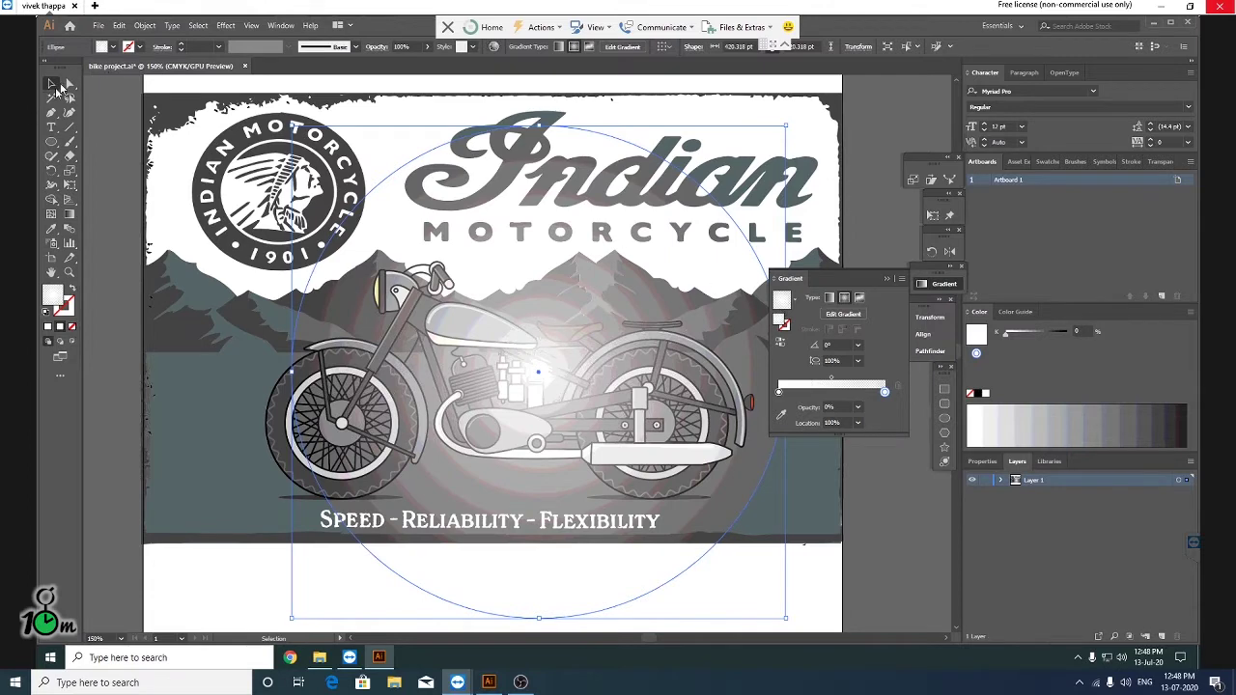
Step: Move the glow circle up and left over the bike and lower its opacity
click(883, 499)
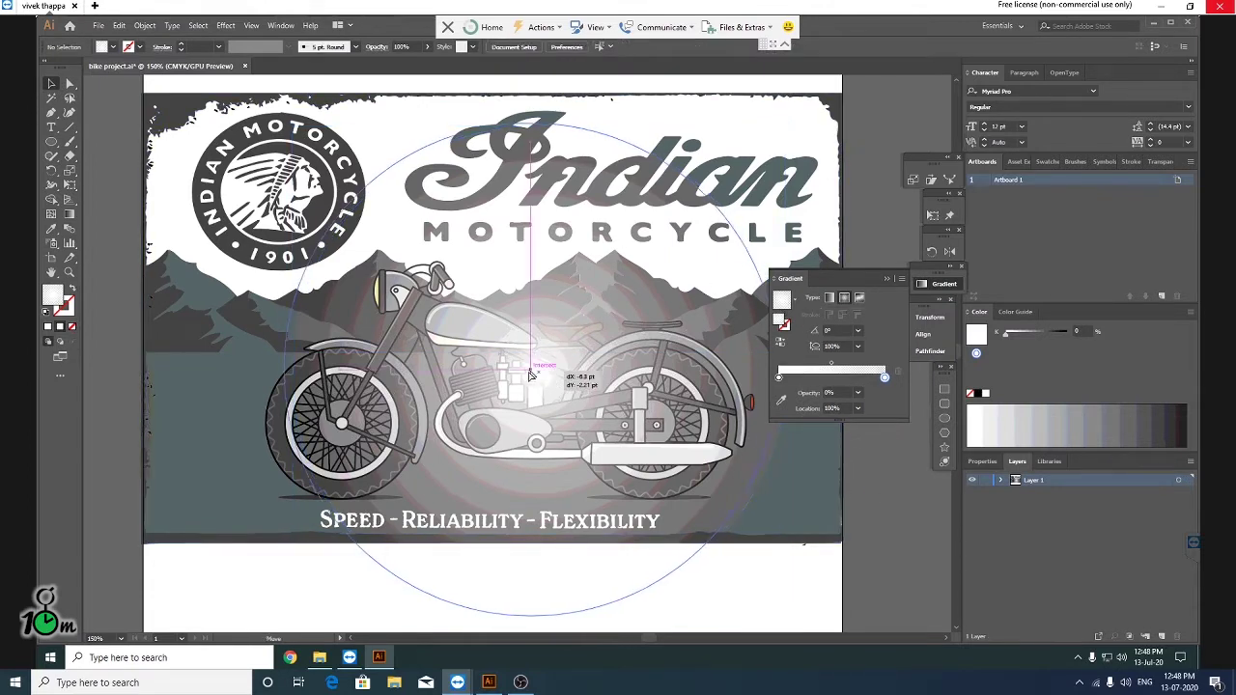
click(528, 378)
drag(528, 379, 446, 311)
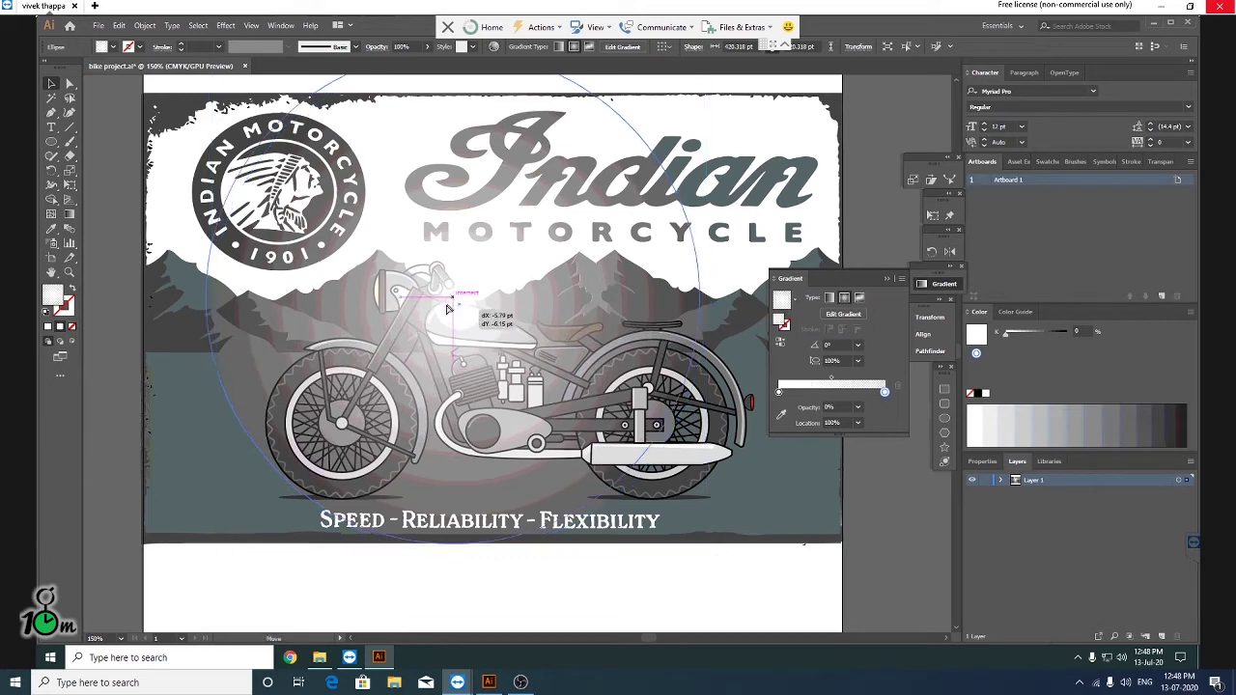
key(a)
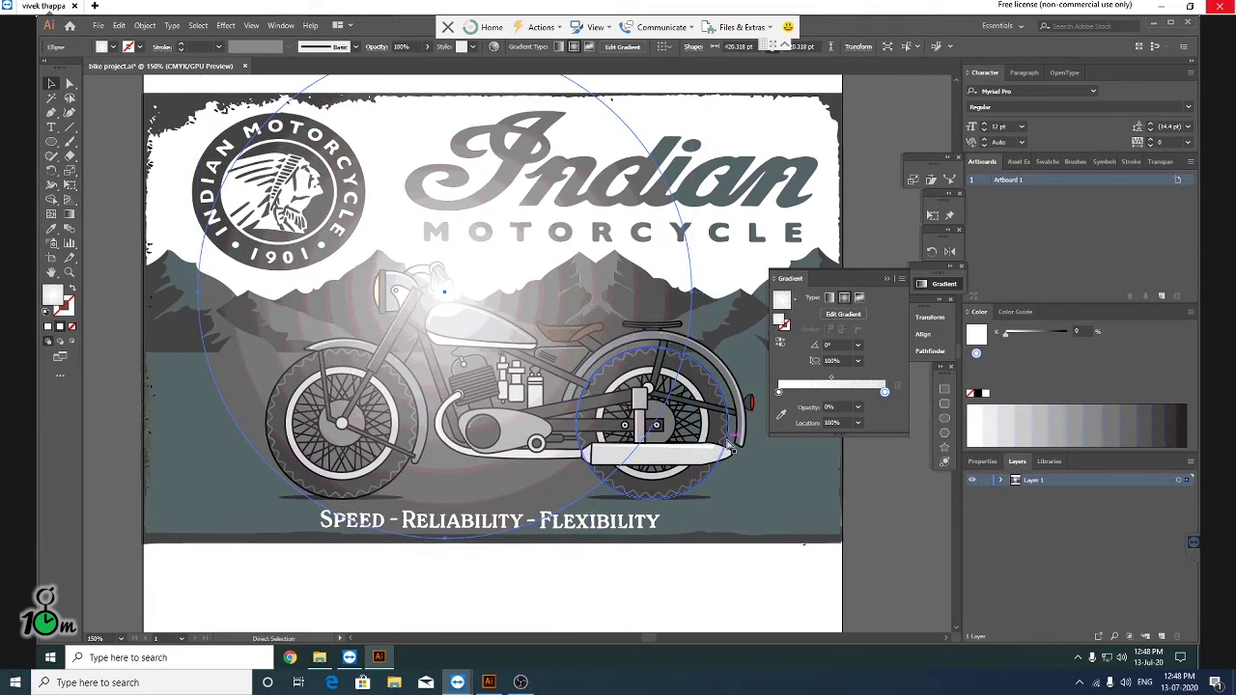
key(v)
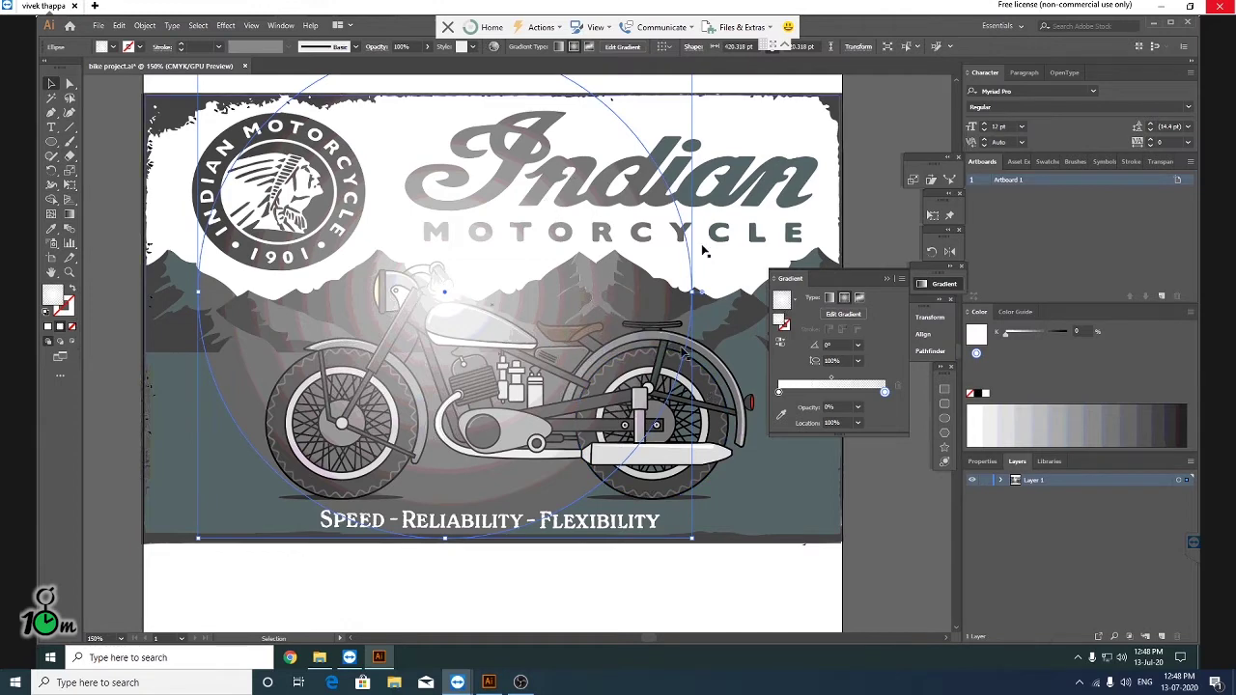
key(a)
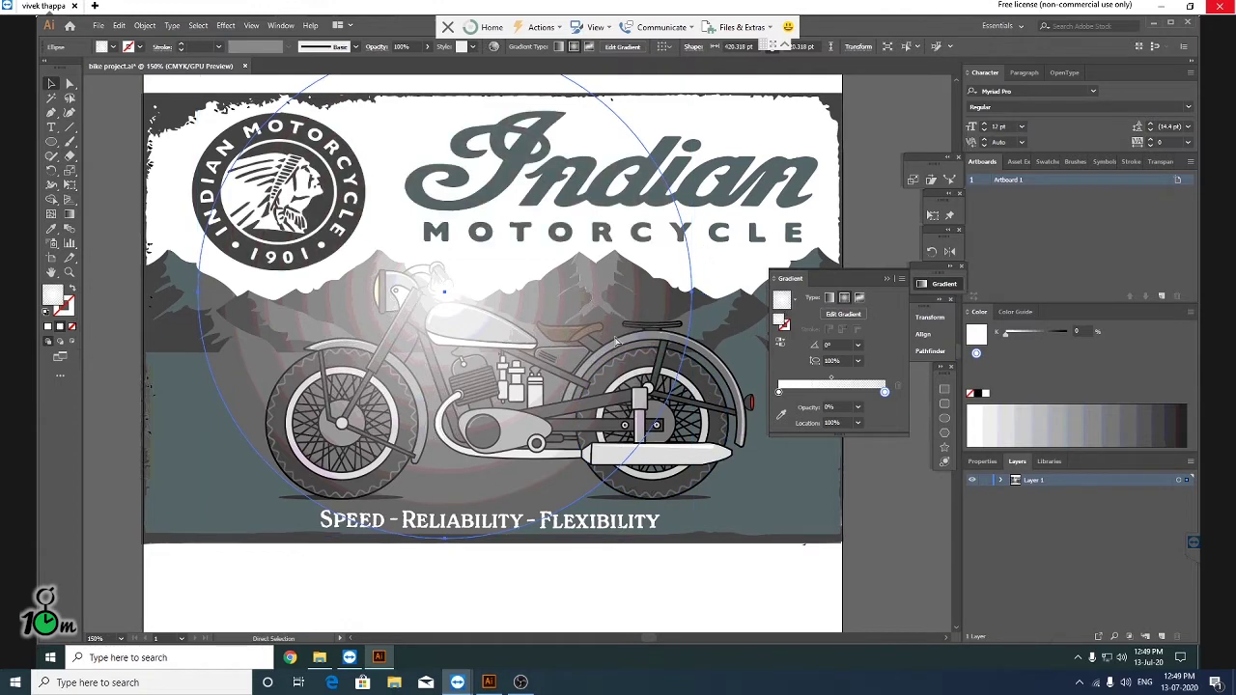
key(v)
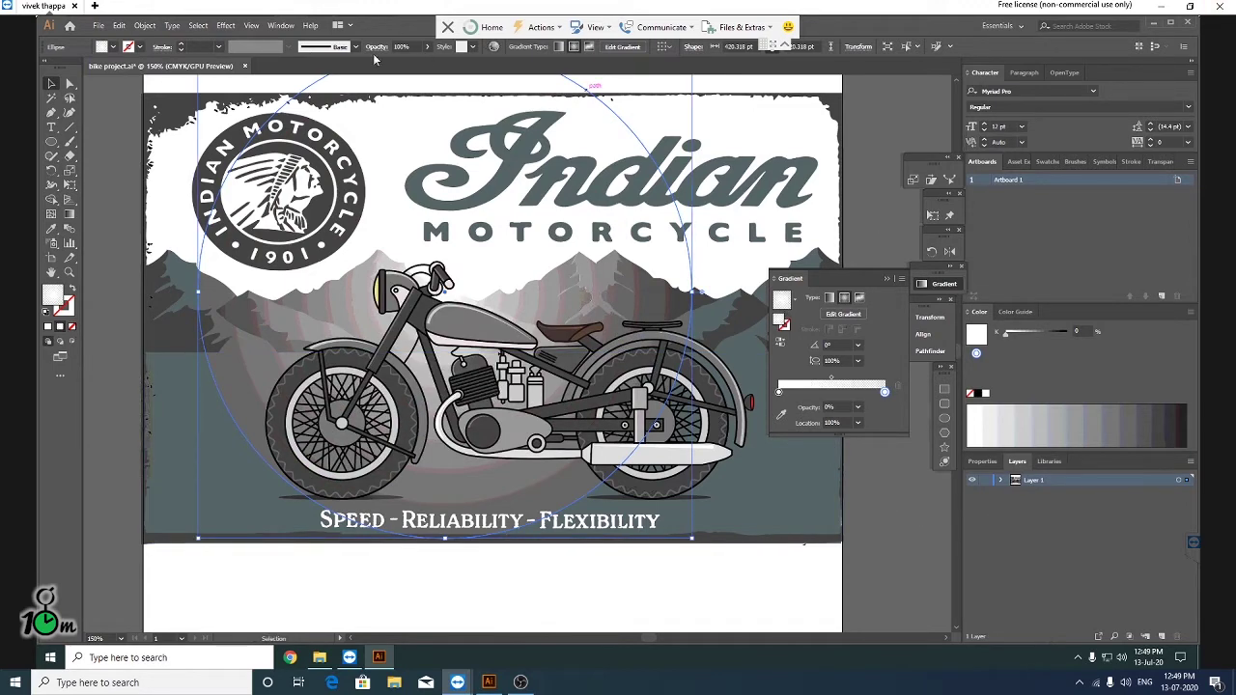
click(428, 47)
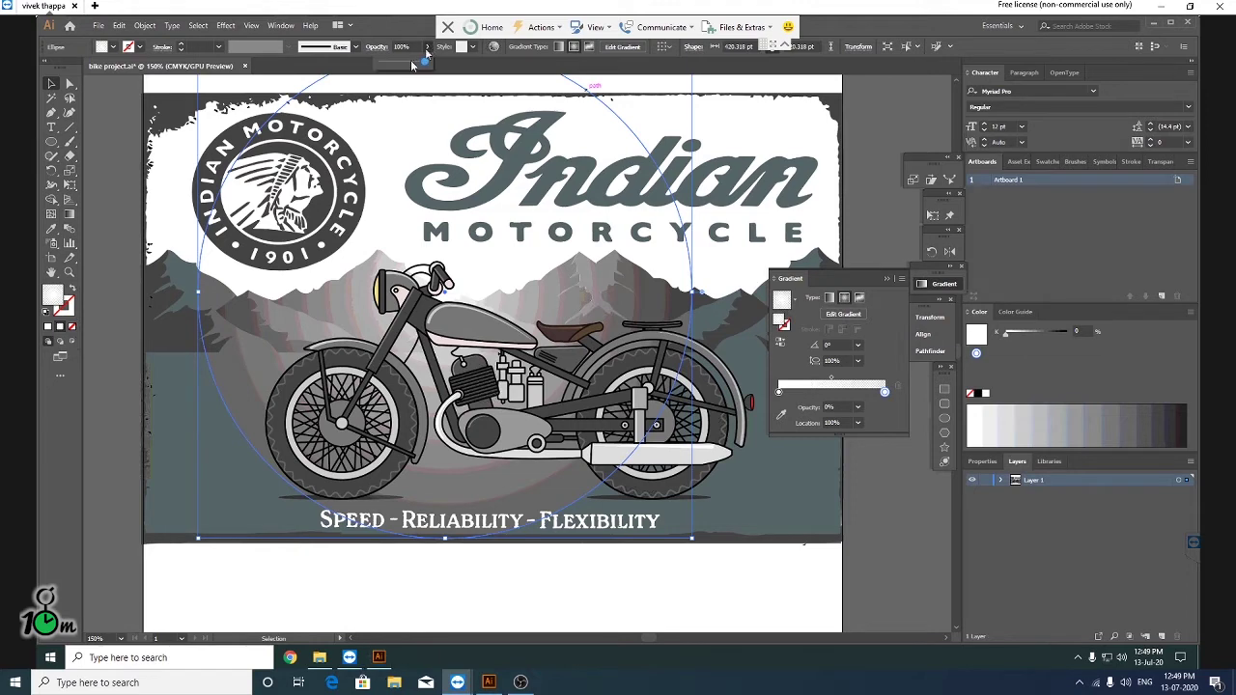
drag(429, 63, 390, 65)
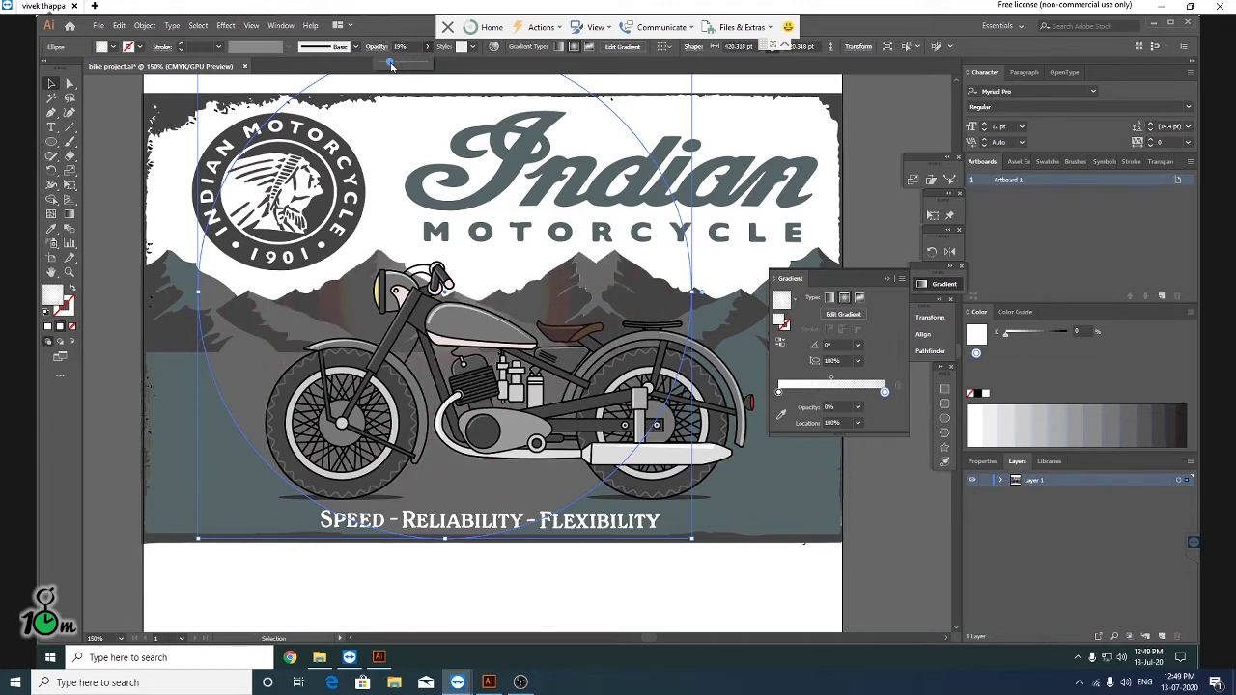
click(894, 537)
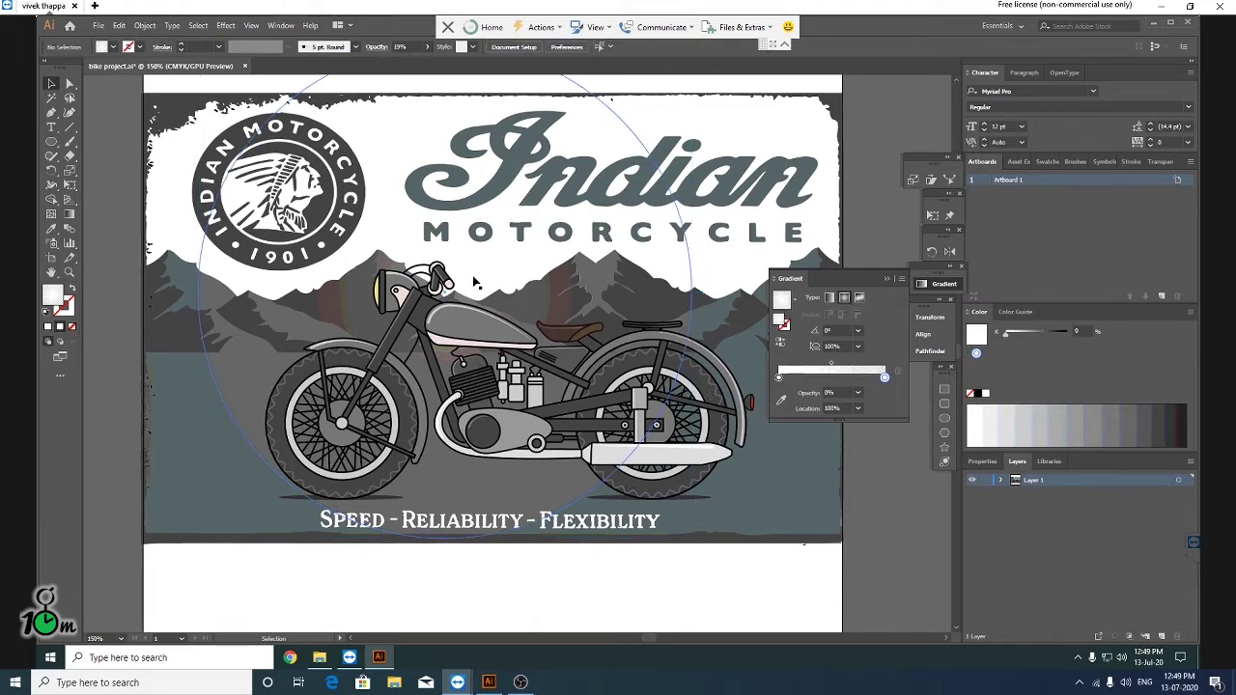
Step: Review the glow circle's transparency blend modes, leaving them unchanged
click(656, 164)
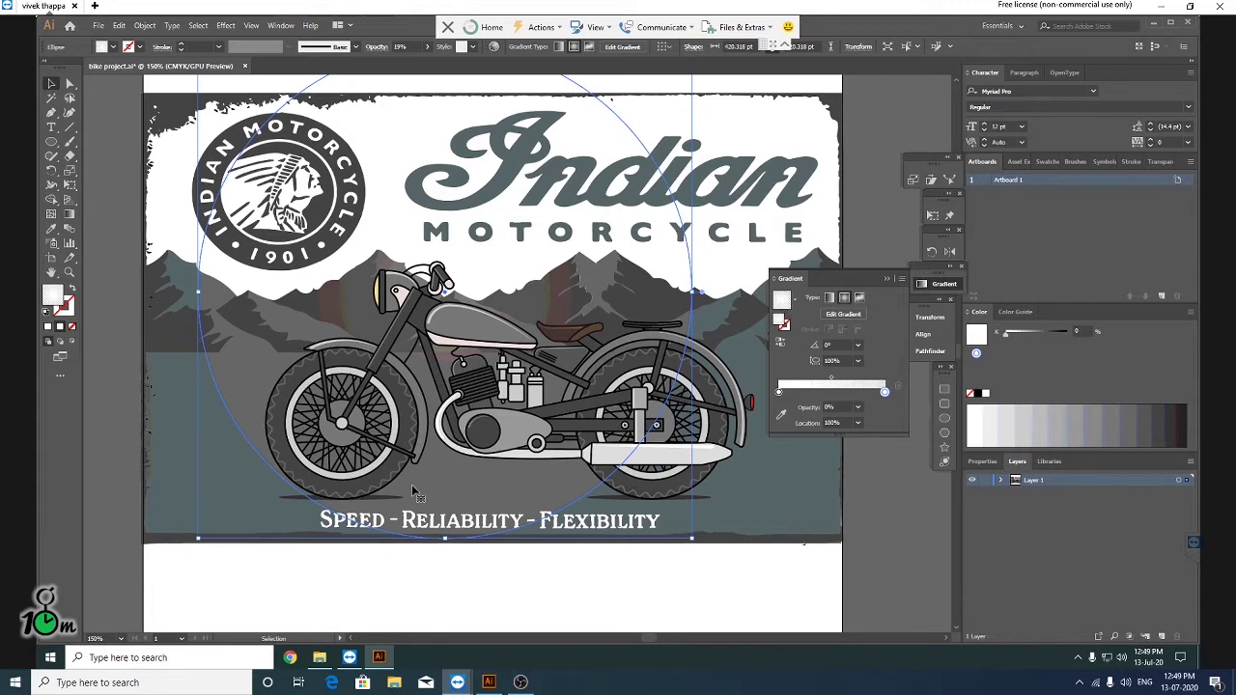
click(377, 46)
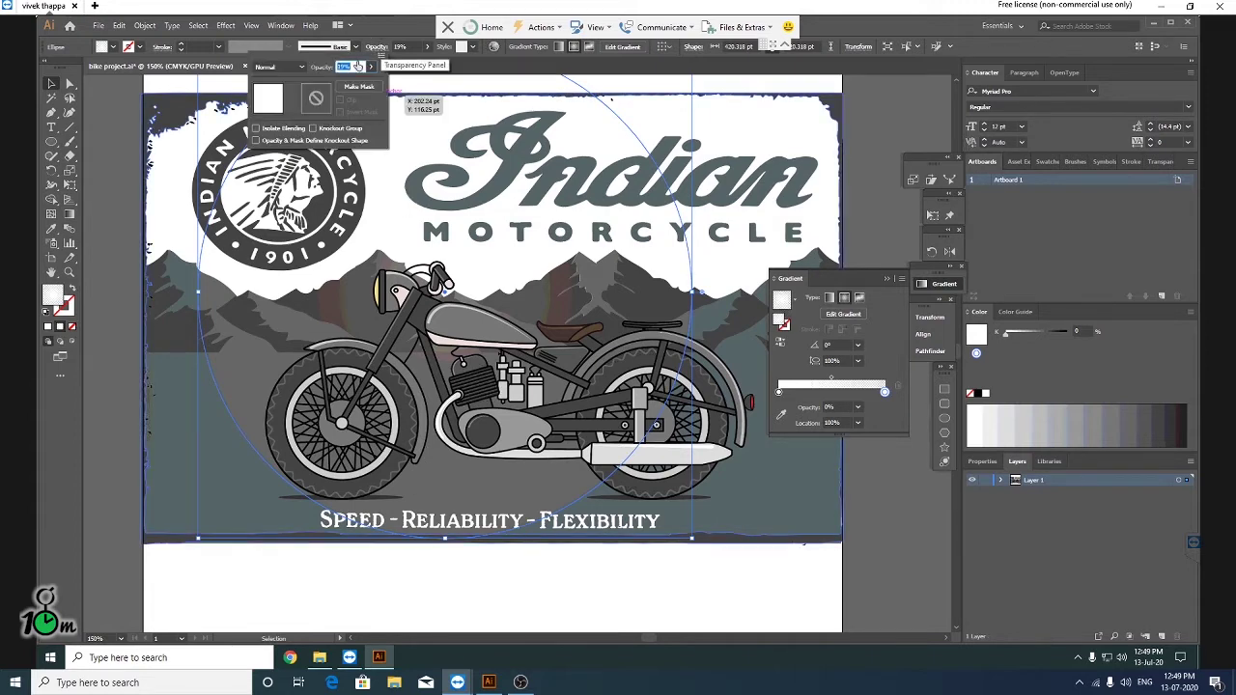
click(281, 67)
click(270, 87)
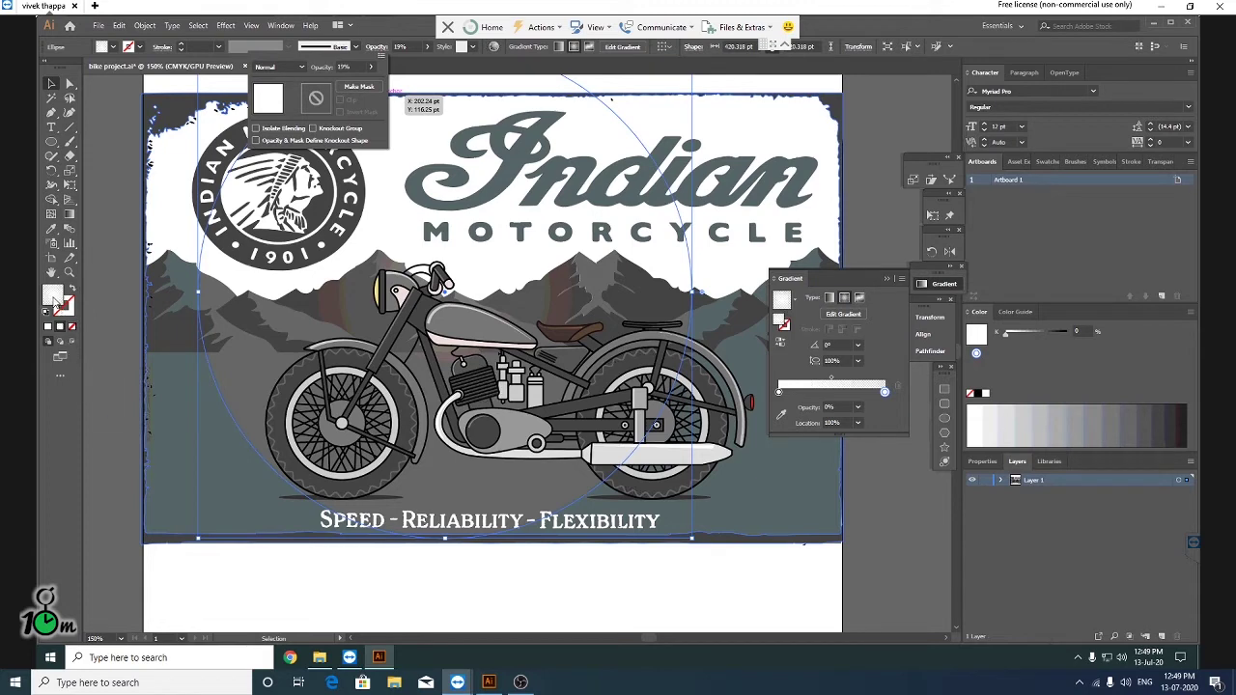
click(60, 304)
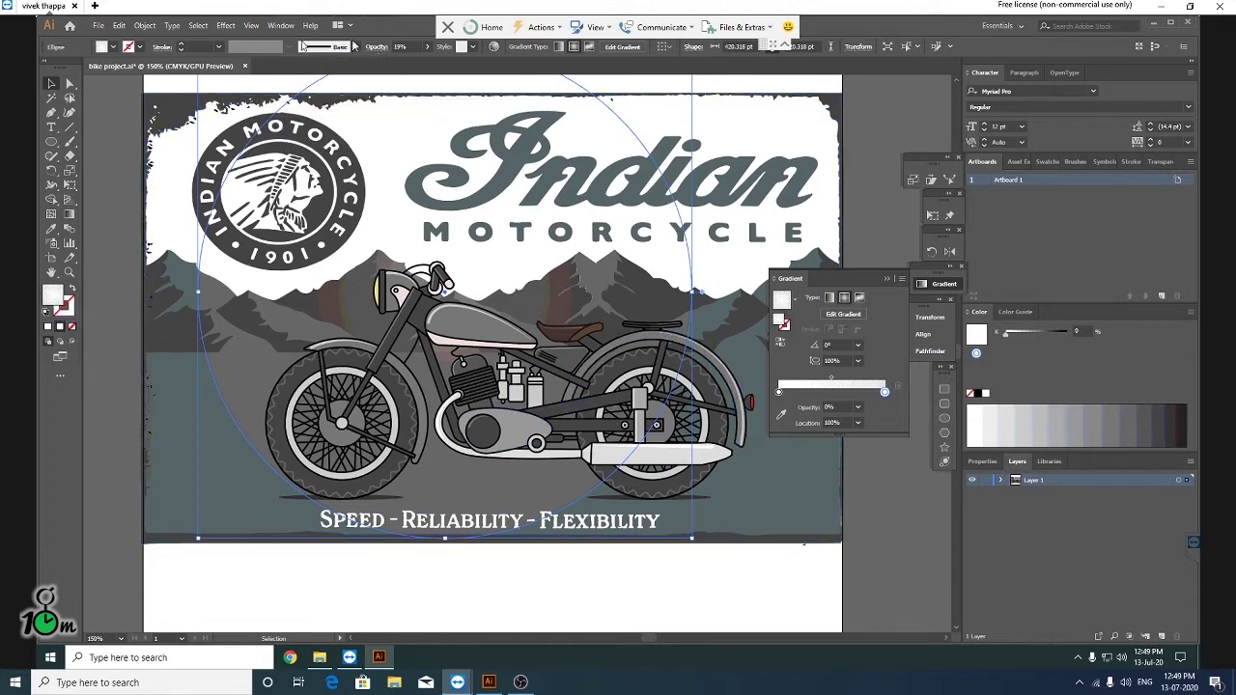
Step: Centre the glow circle behind the motorcycle and raise its opacity to 100%
drag(465, 496, 762, 557)
drag(708, 505, 682, 502)
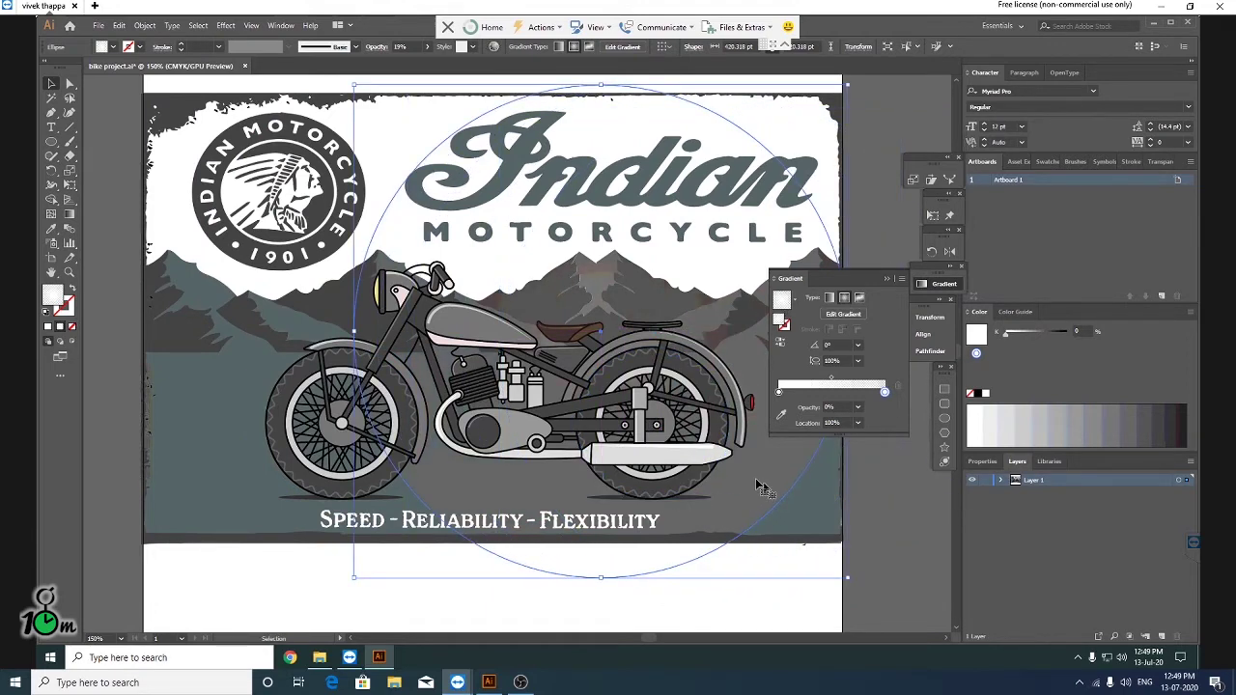
drag(755, 478, 628, 474)
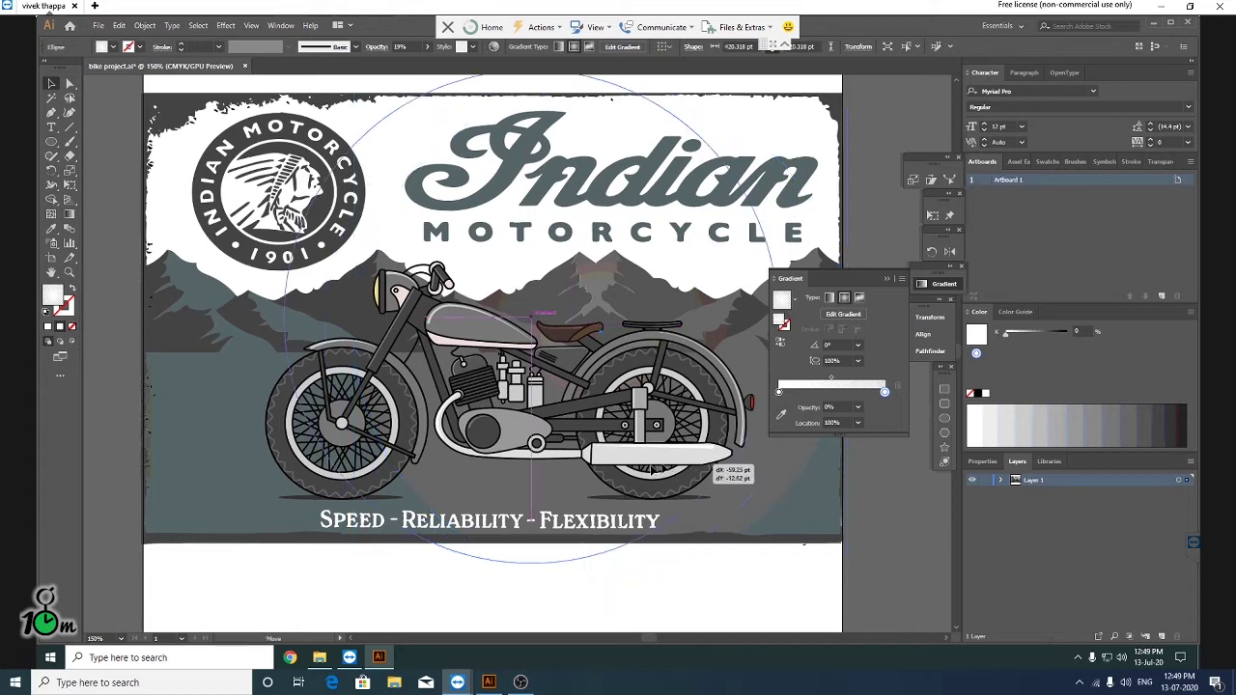
mouse_move(538, 488)
mouse_down()
mouse_move(499, 456)
mouse_move(494, 475)
mouse_up()
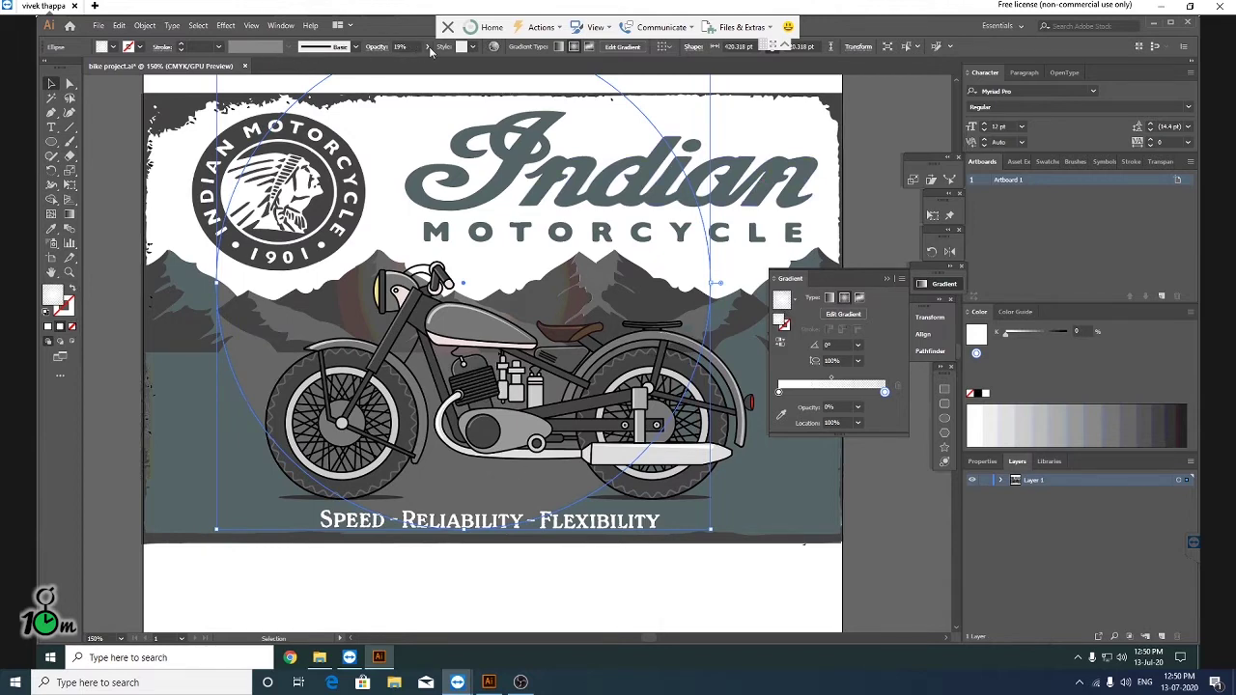
click(429, 47)
drag(387, 62, 529, 77)
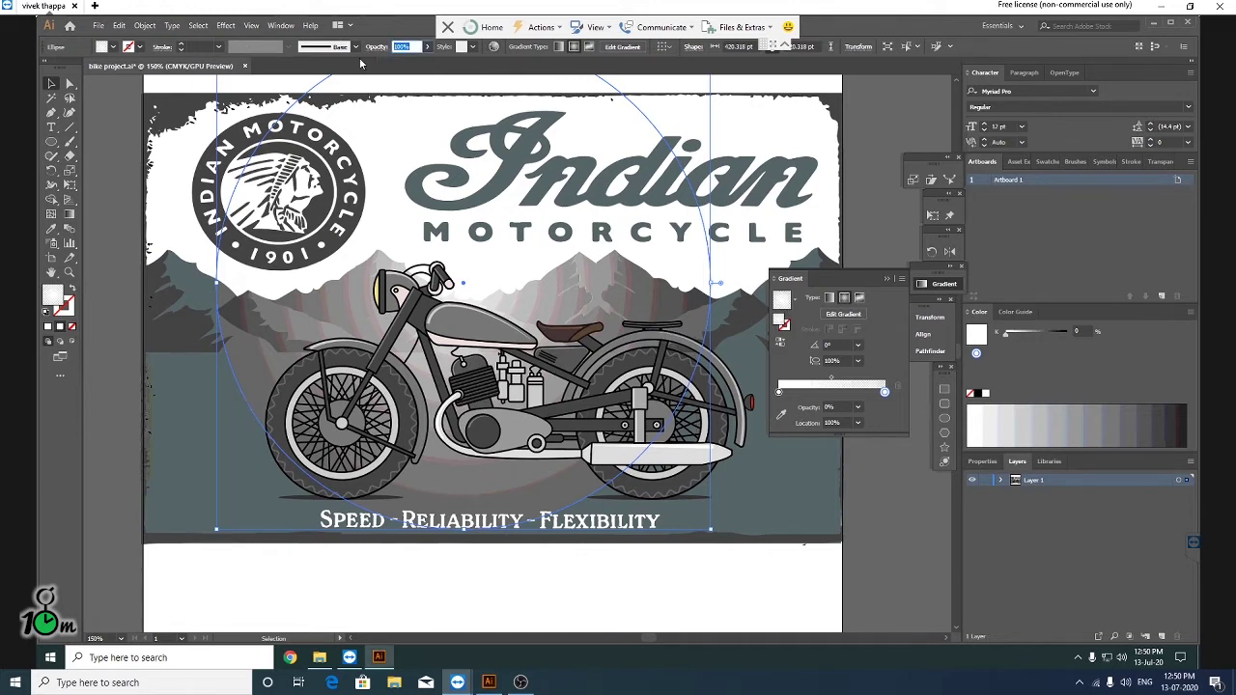
Step: Set the gradient glow circle's opacity to 50% and preview the result
text(50)
key(Return)
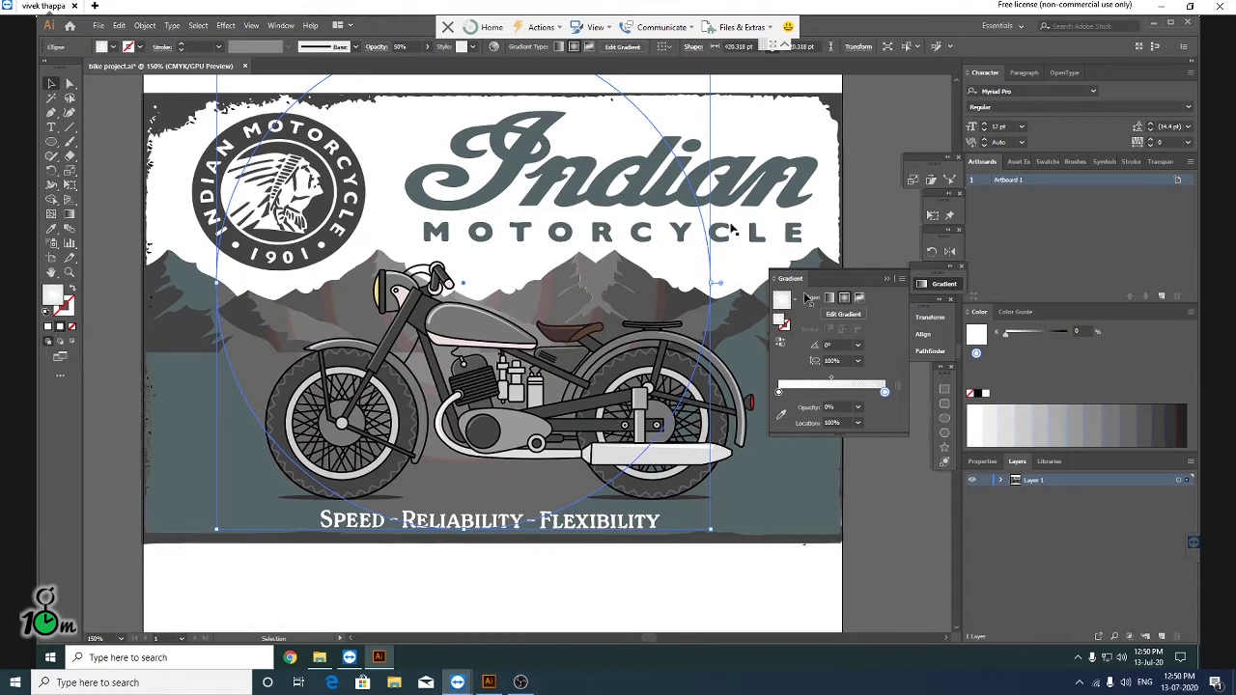
click(899, 471)
click(459, 504)
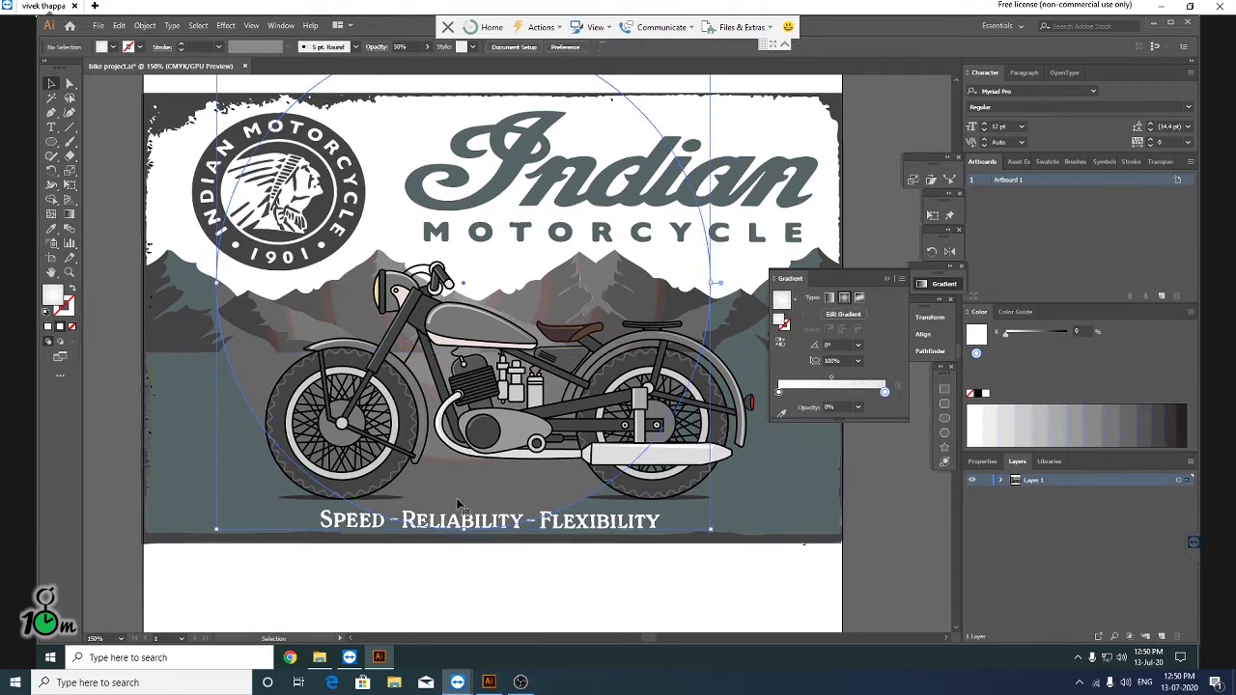
Step: Try the Screen and Overlay blend modes on the glow circle
click(355, 46)
click(376, 48)
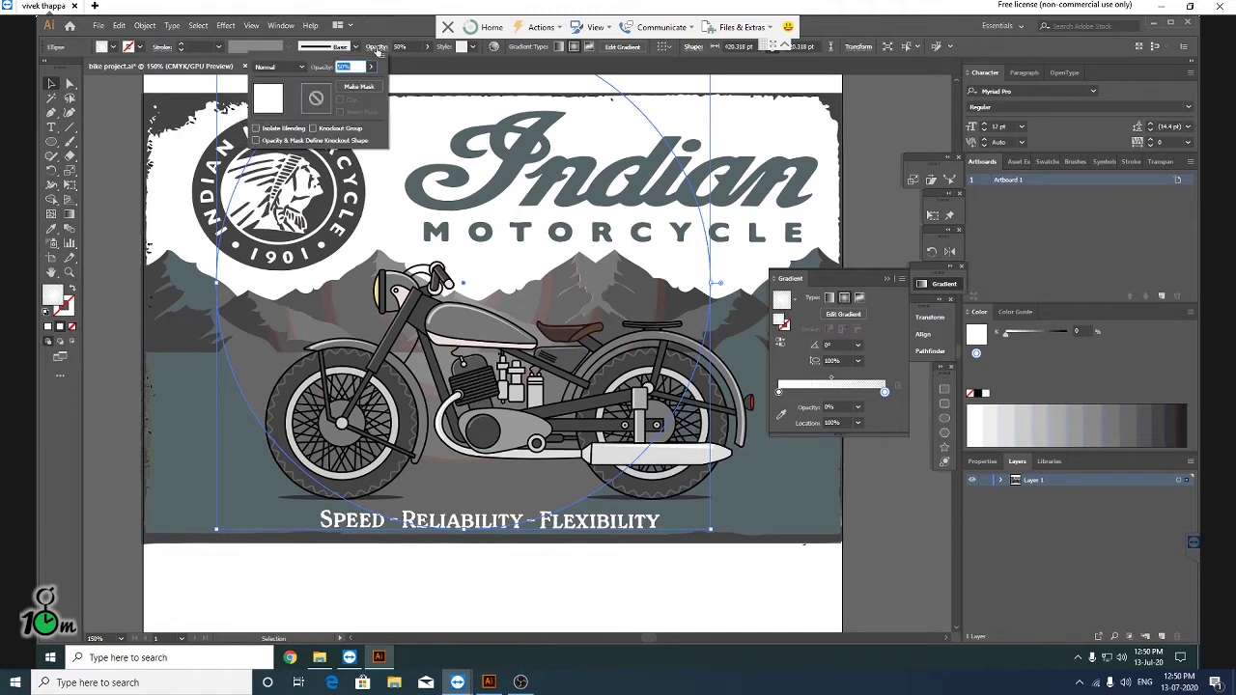
click(297, 67)
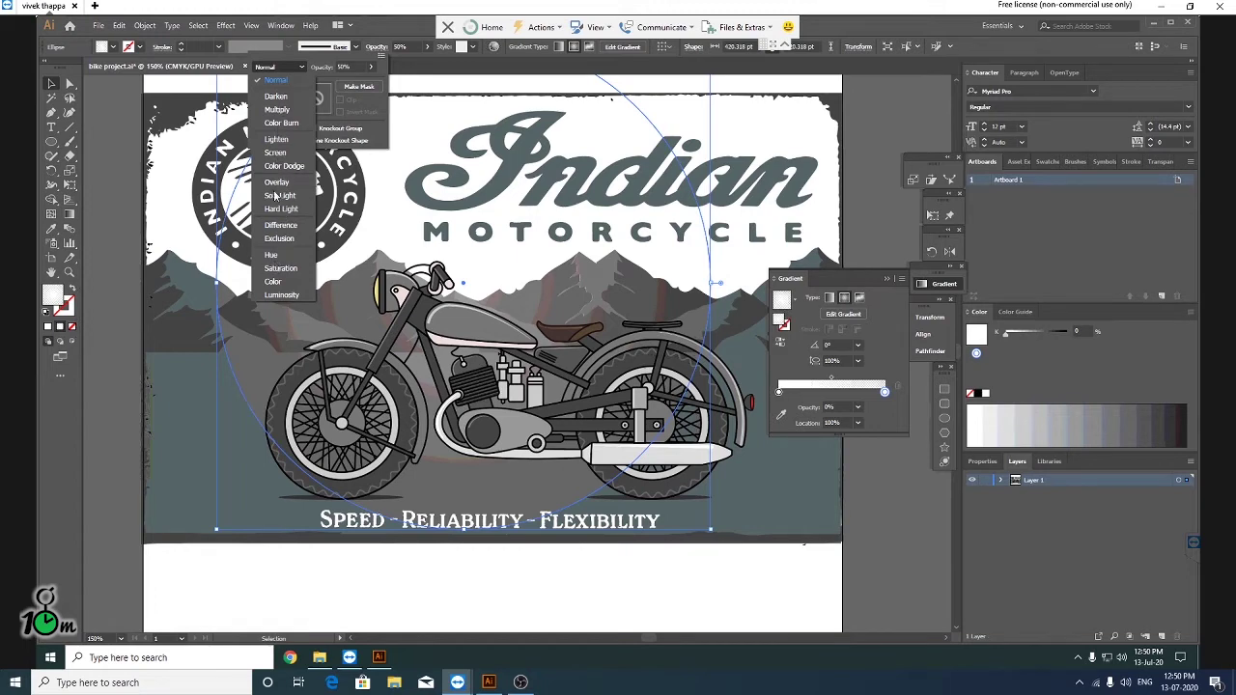
click(278, 154)
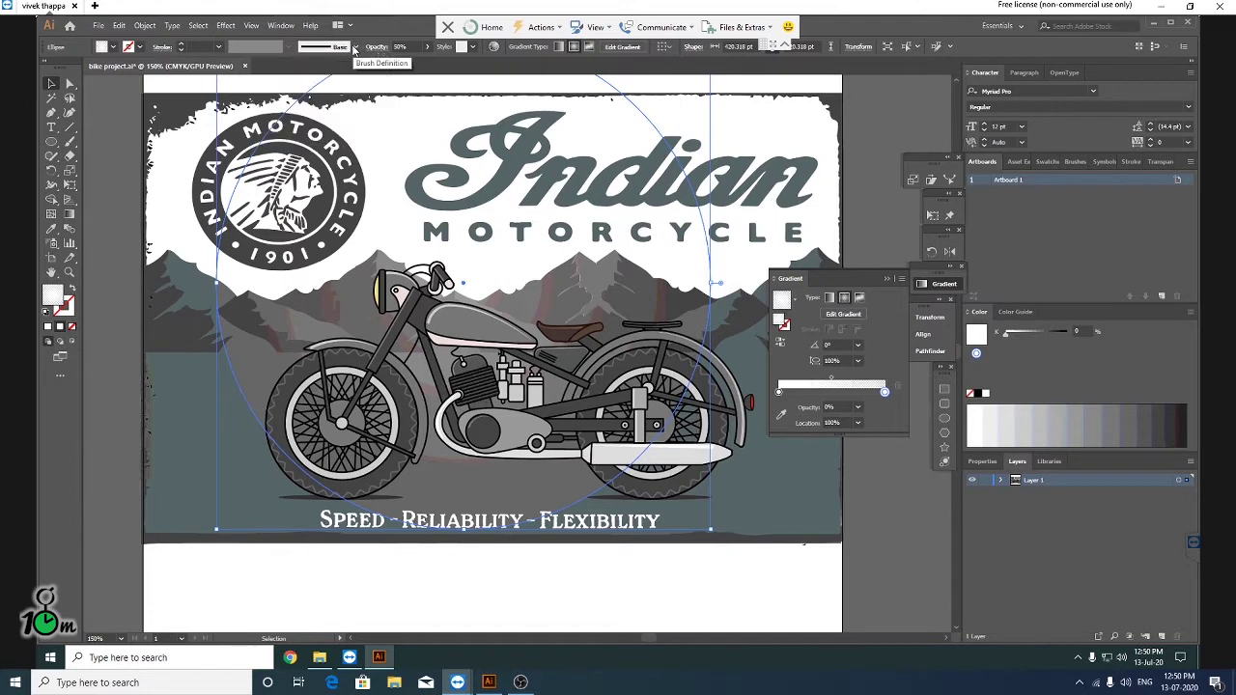
click(355, 48)
click(378, 47)
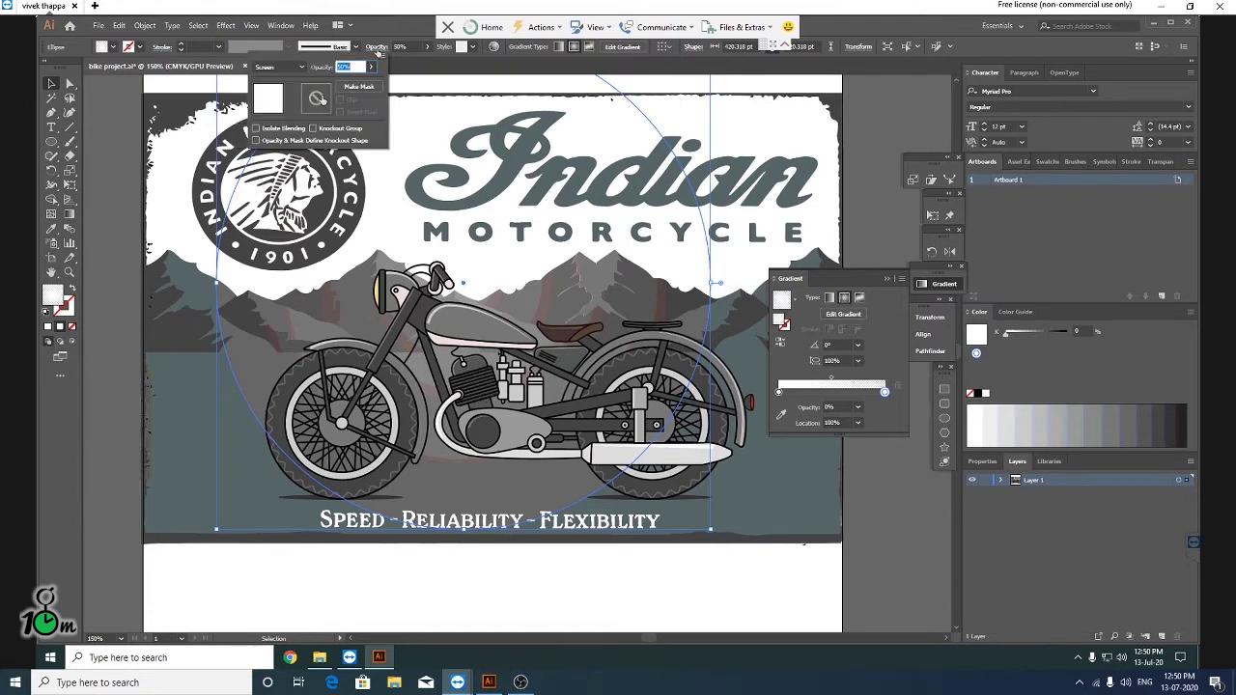
click(290, 66)
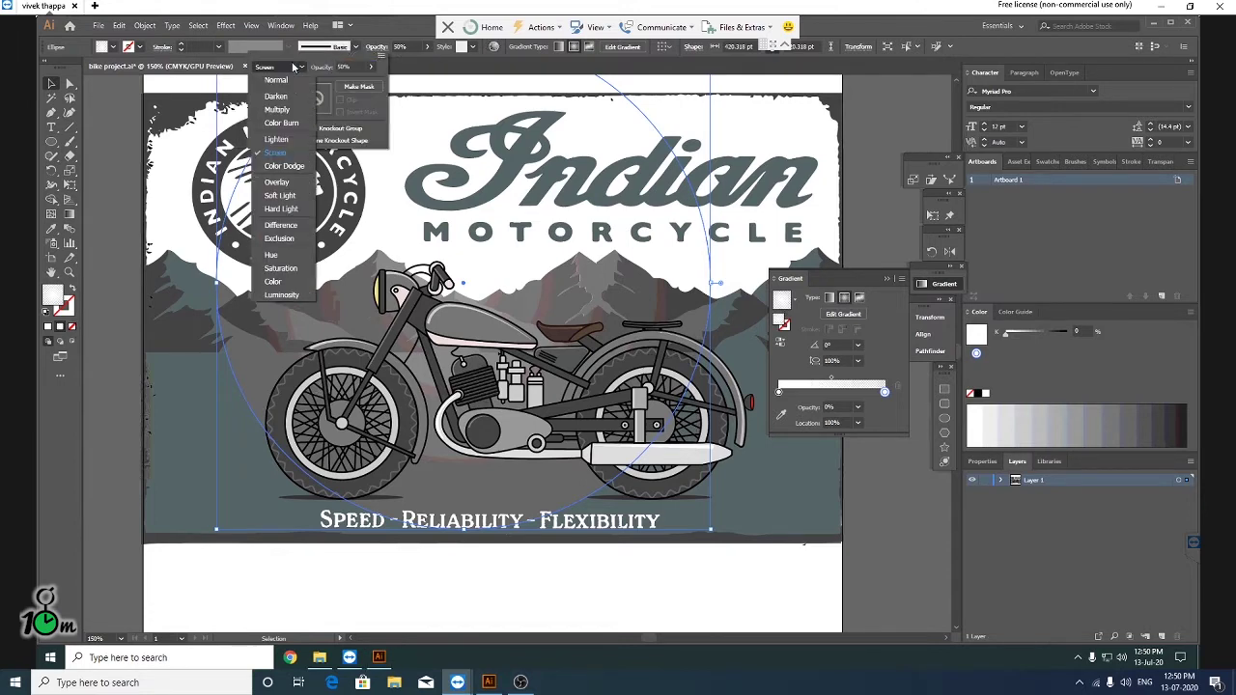
click(280, 183)
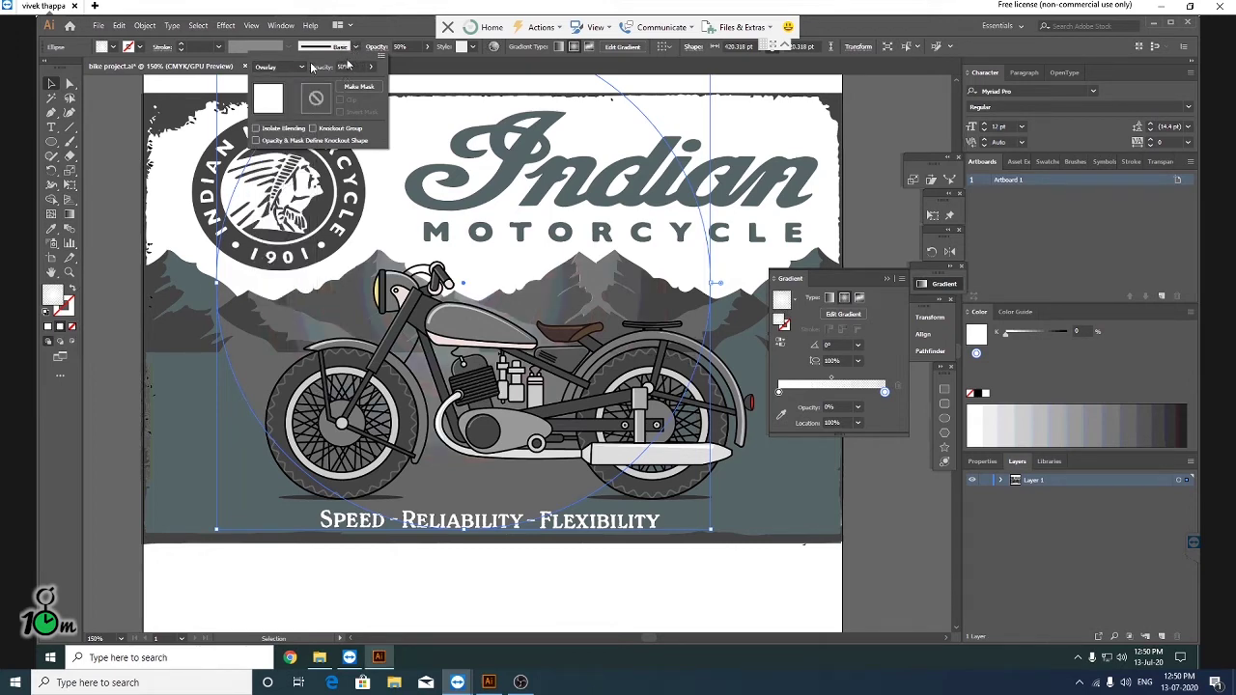
Step: Test Luminosity, then settle on the Screen blend mode for the circle
click(294, 67)
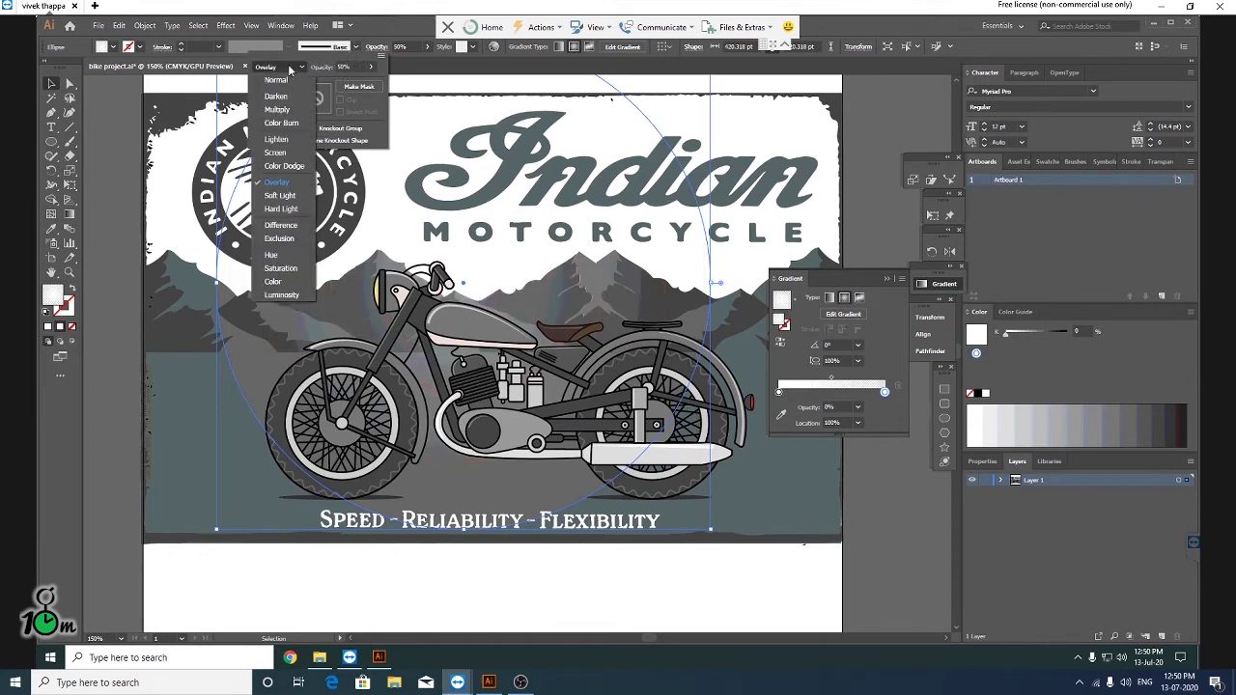
click(280, 295)
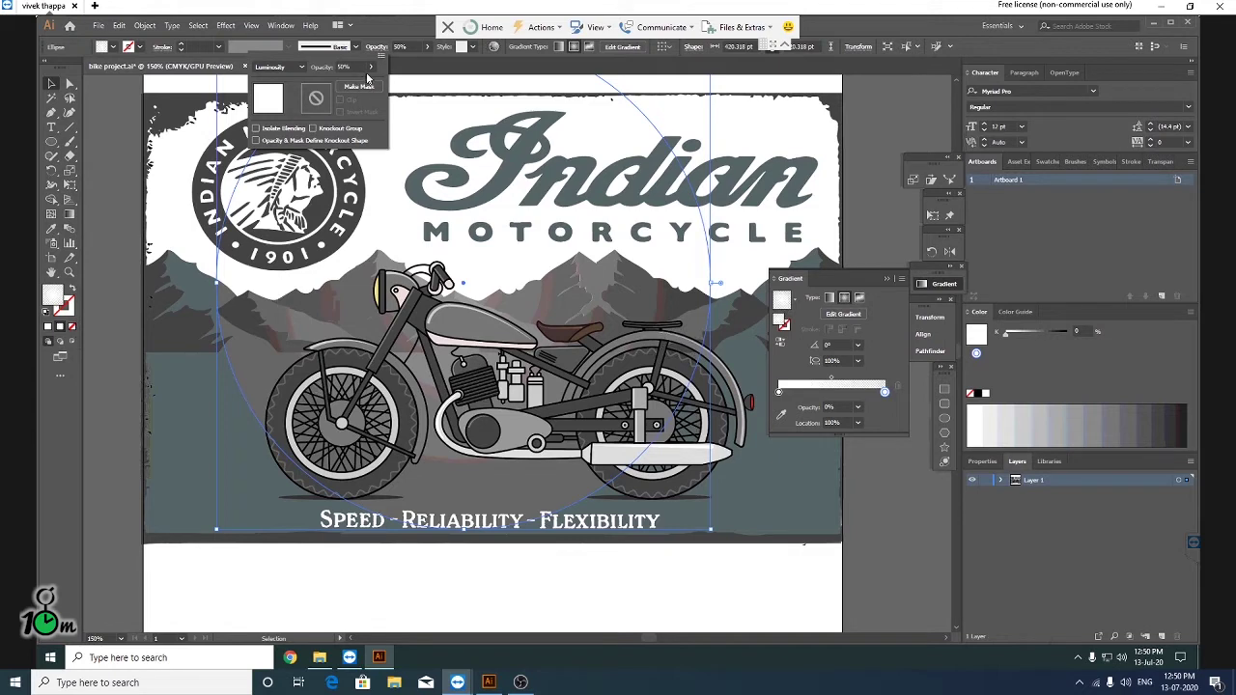
click(371, 67)
click(280, 67)
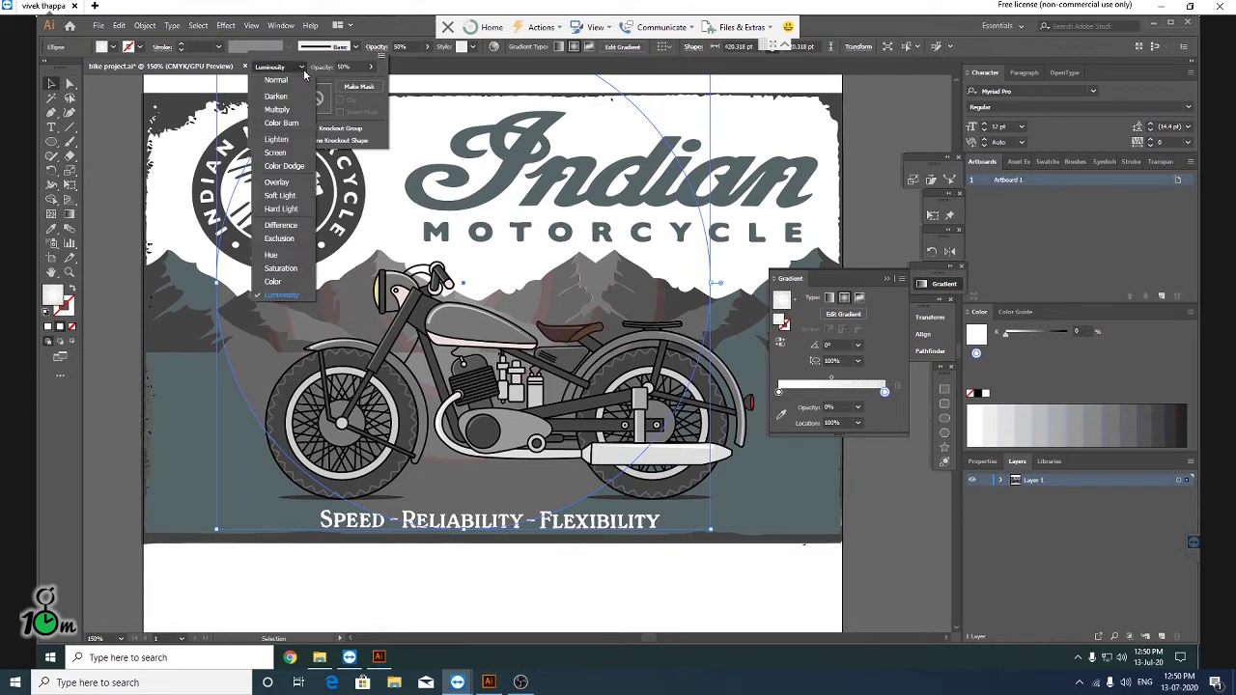
click(276, 153)
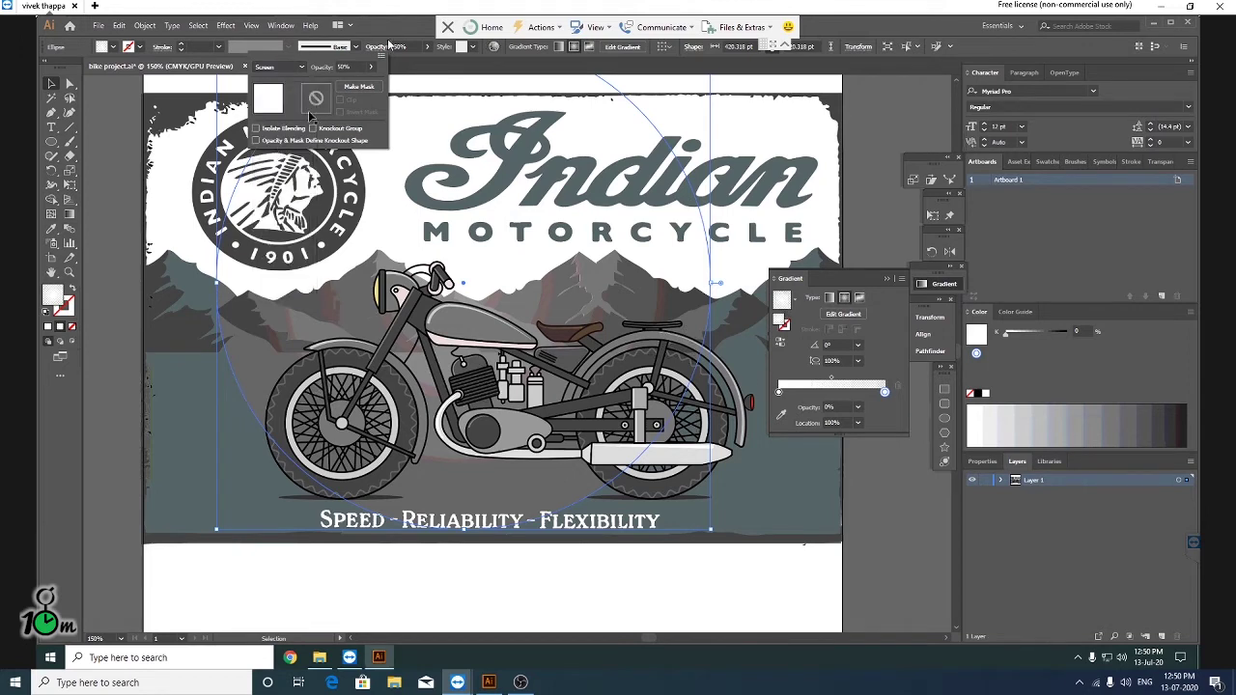
click(892, 524)
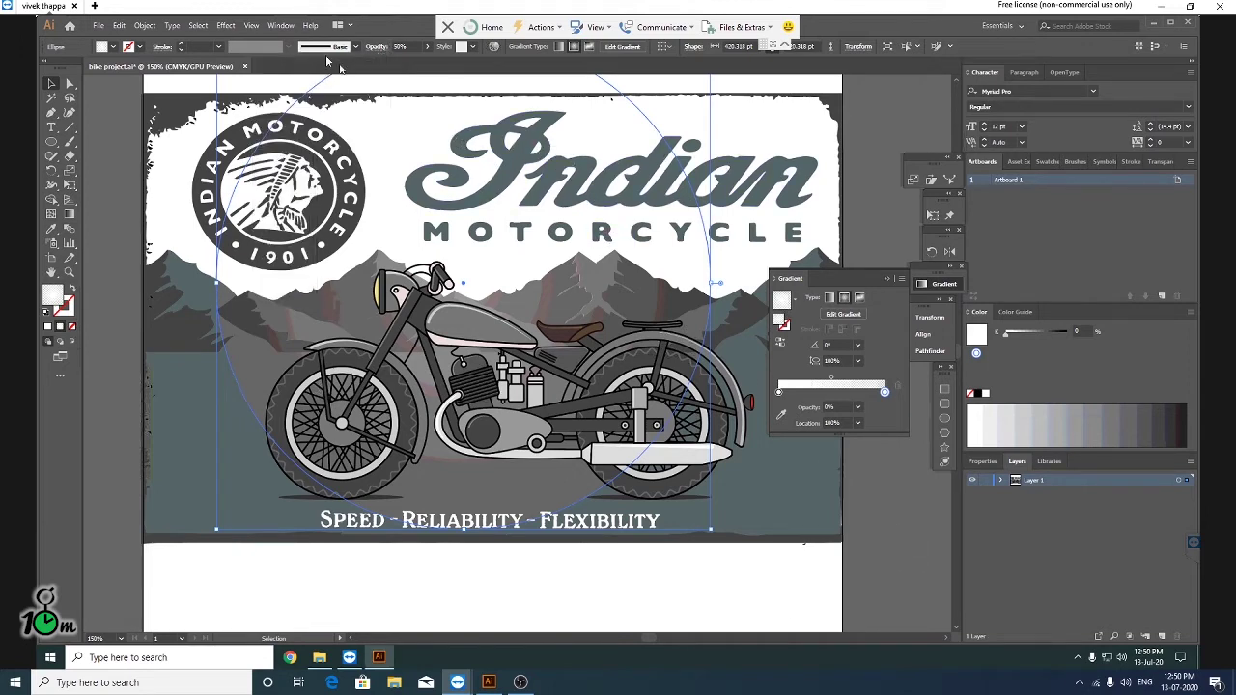
click(405, 46)
Step: Lower the glow circle's opacity to 10%, preview it, then reselect the circle
text(0)
key(Return)
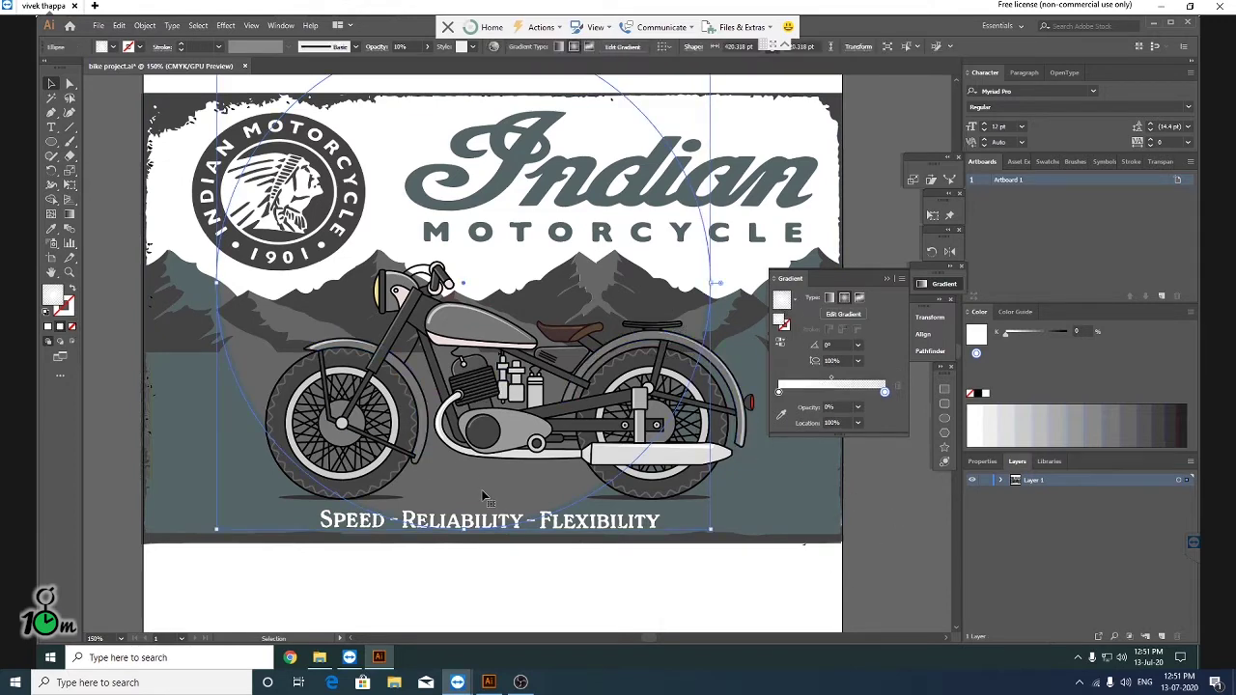
key(a)
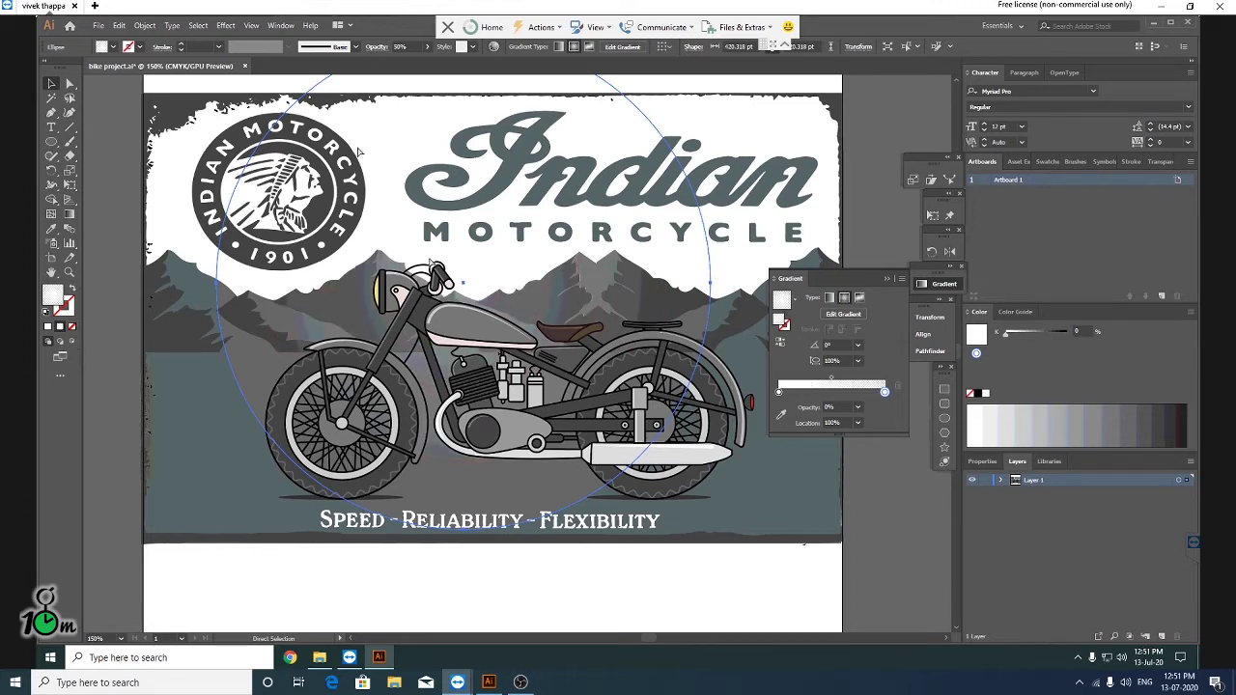
key(v)
click(427, 46)
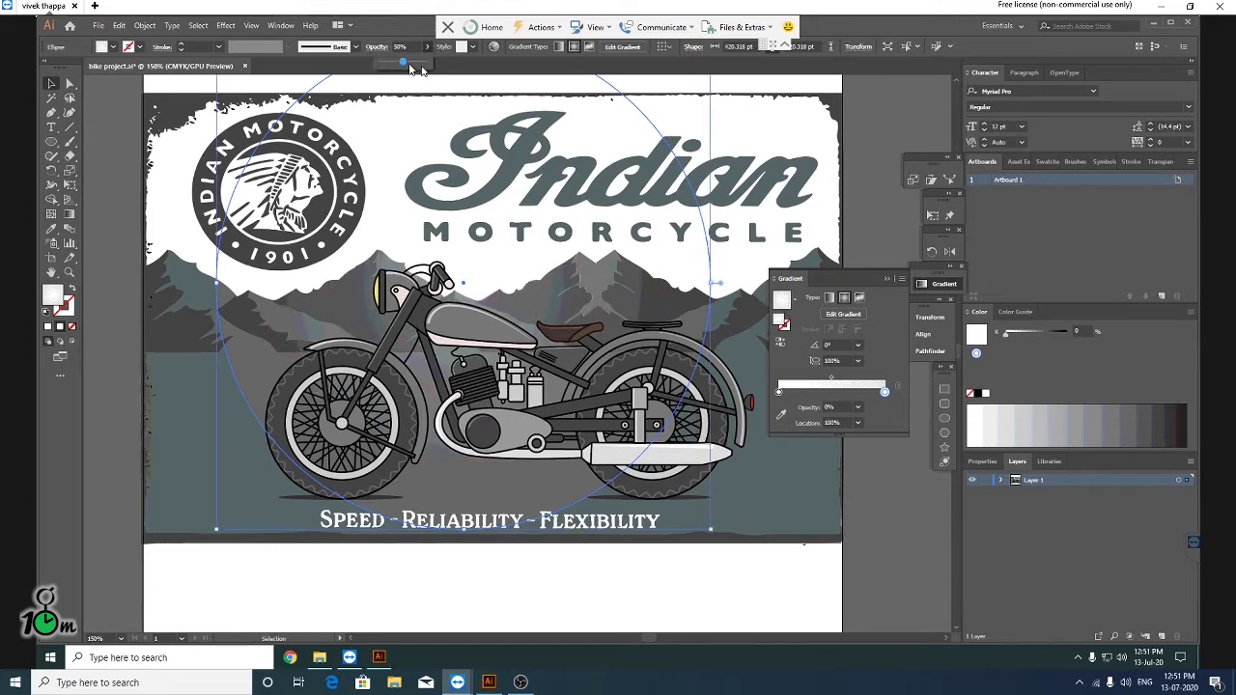
click(930, 516)
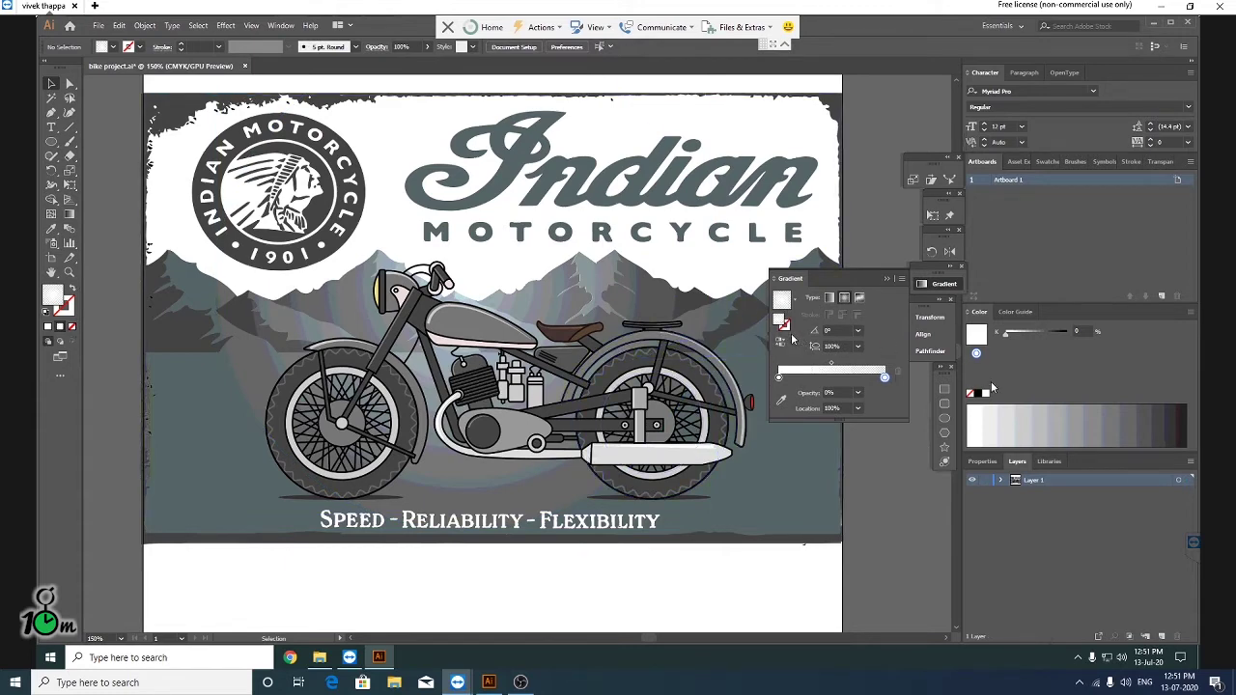
click(493, 275)
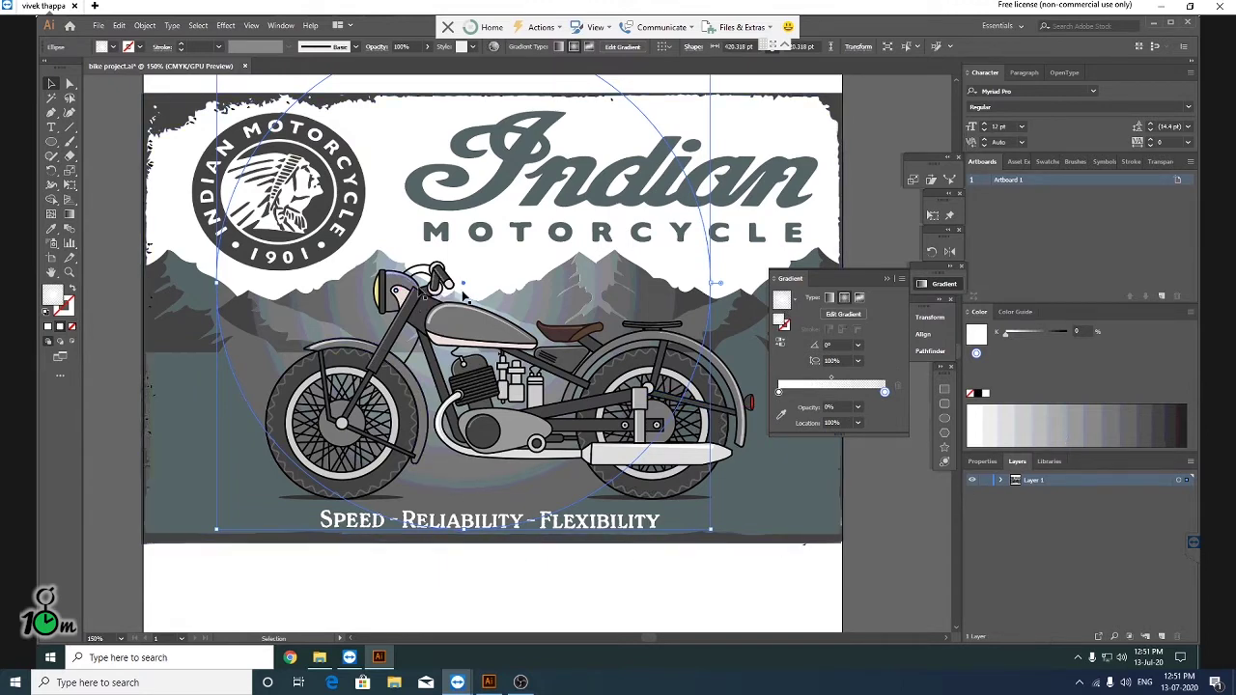
Step: Move the glow behind the motorcycle and restore its opacity to 100%
mouse_move(731, 300)
mouse_down()
mouse_move(708, 305)
mouse_move(693, 377)
mouse_move(502, 253)
mouse_move(504, 283)
mouse_up()
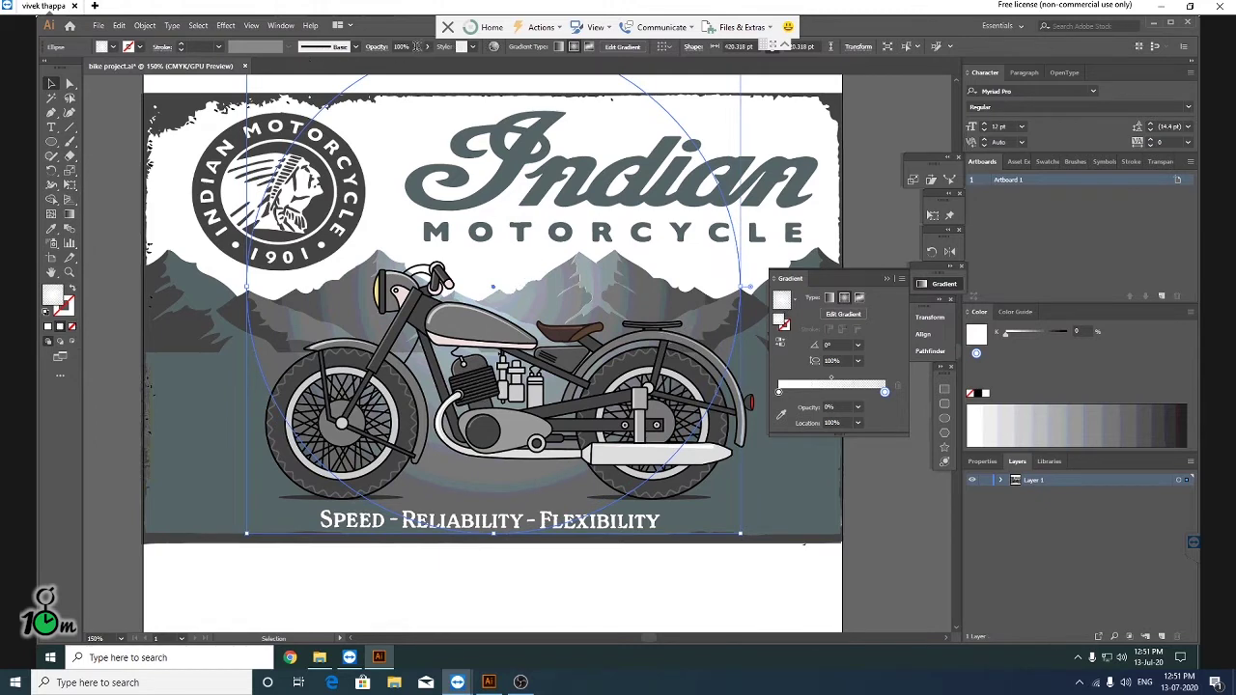
click(427, 46)
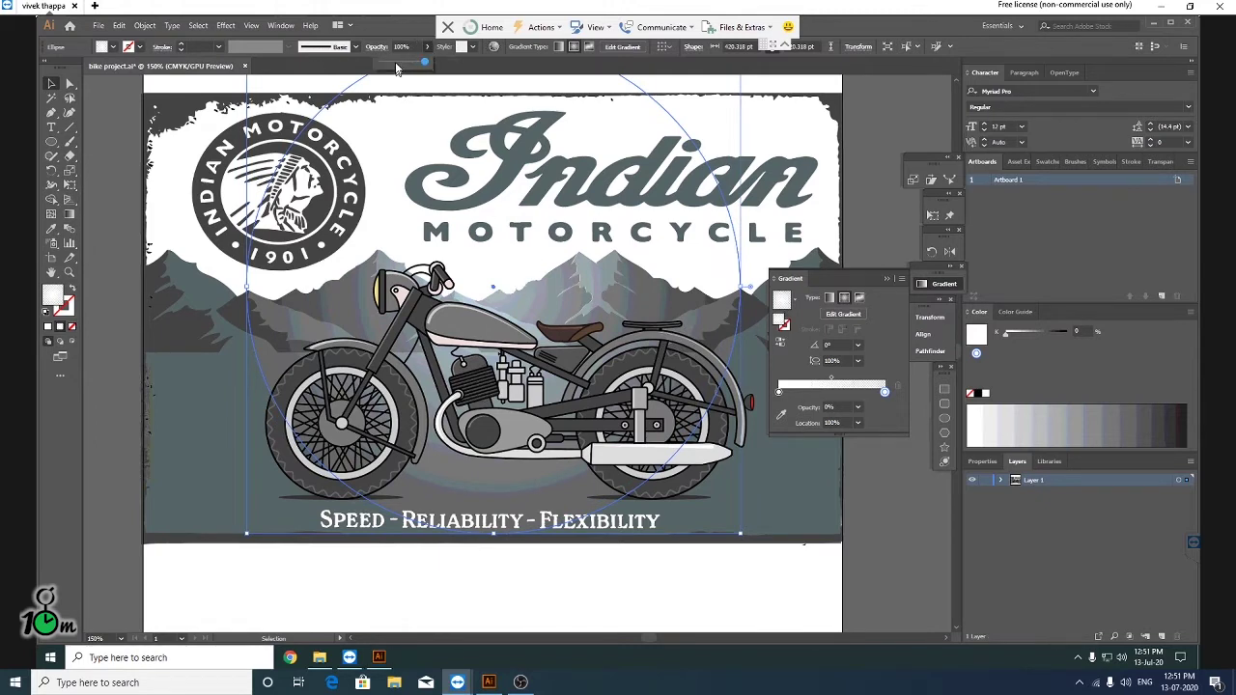
click(395, 63)
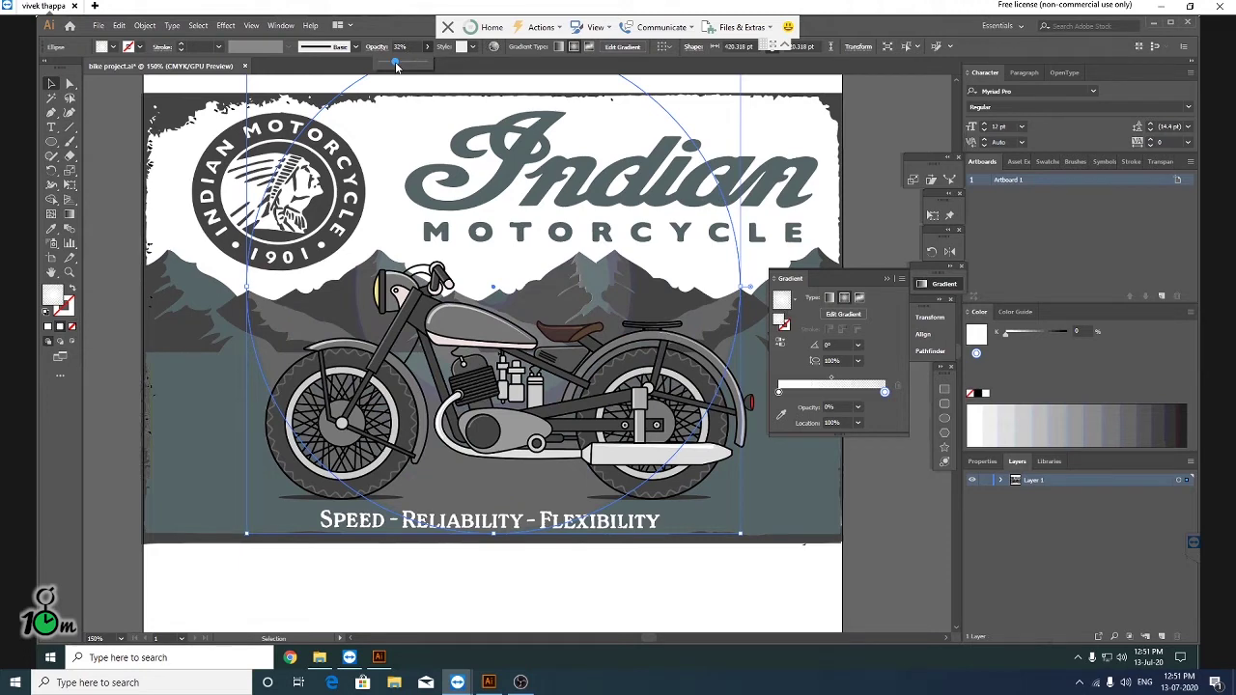
drag(395, 64, 425, 62)
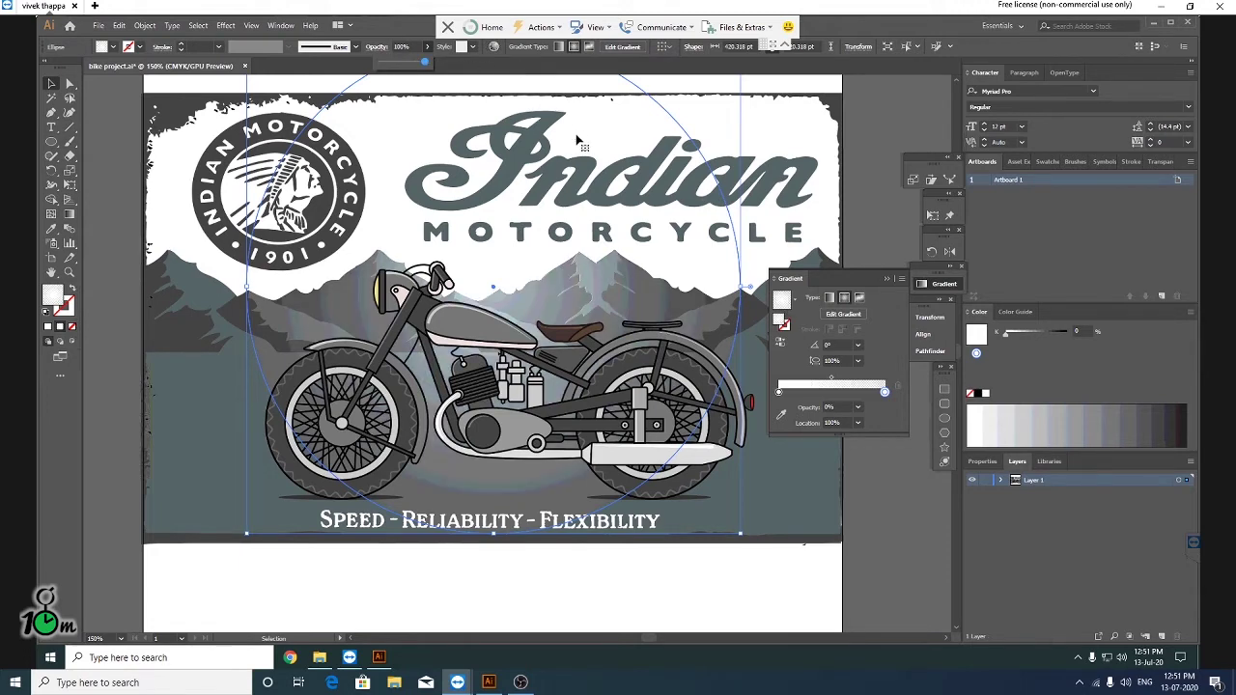
mouse_move(490, 275)
mouse_down()
mouse_move(467, 269)
mouse_move(467, 280)
mouse_up()
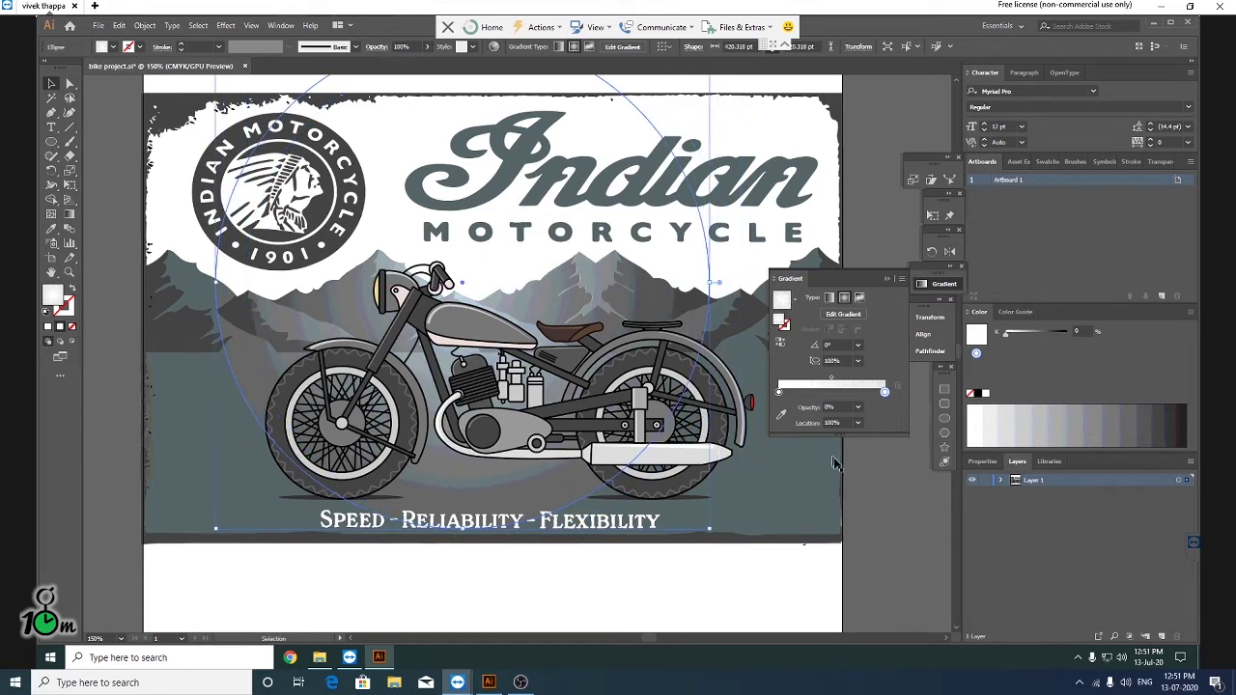
click(886, 493)
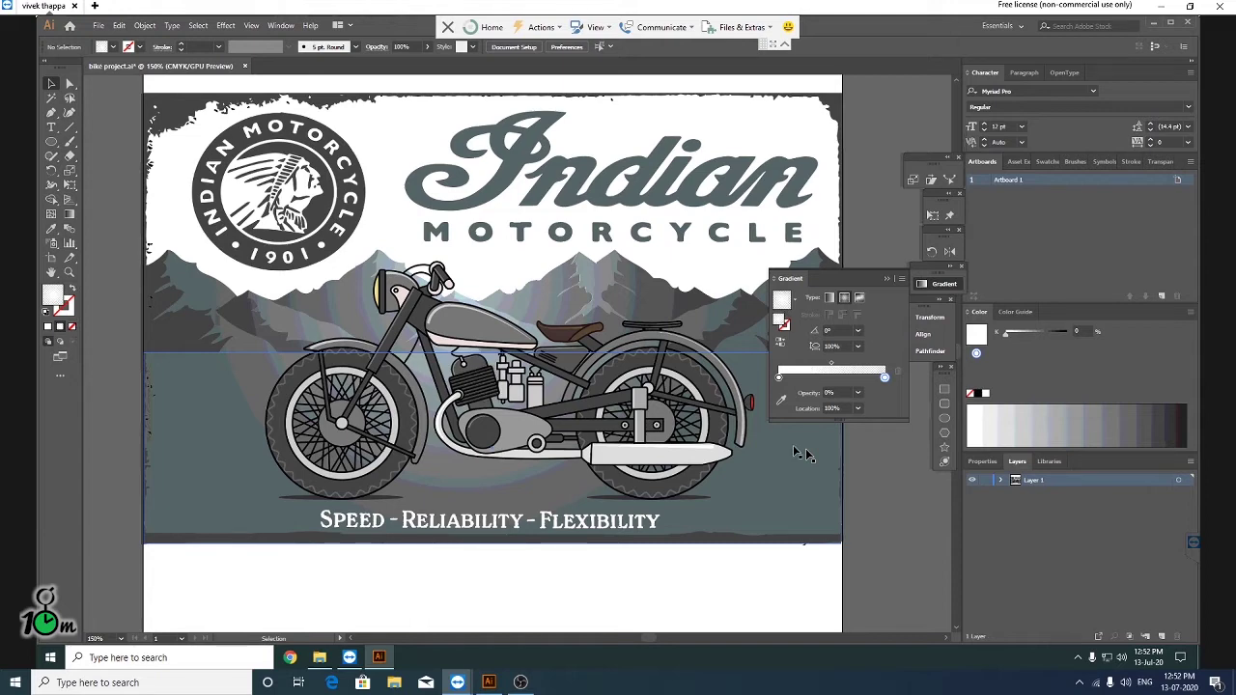
click(755, 420)
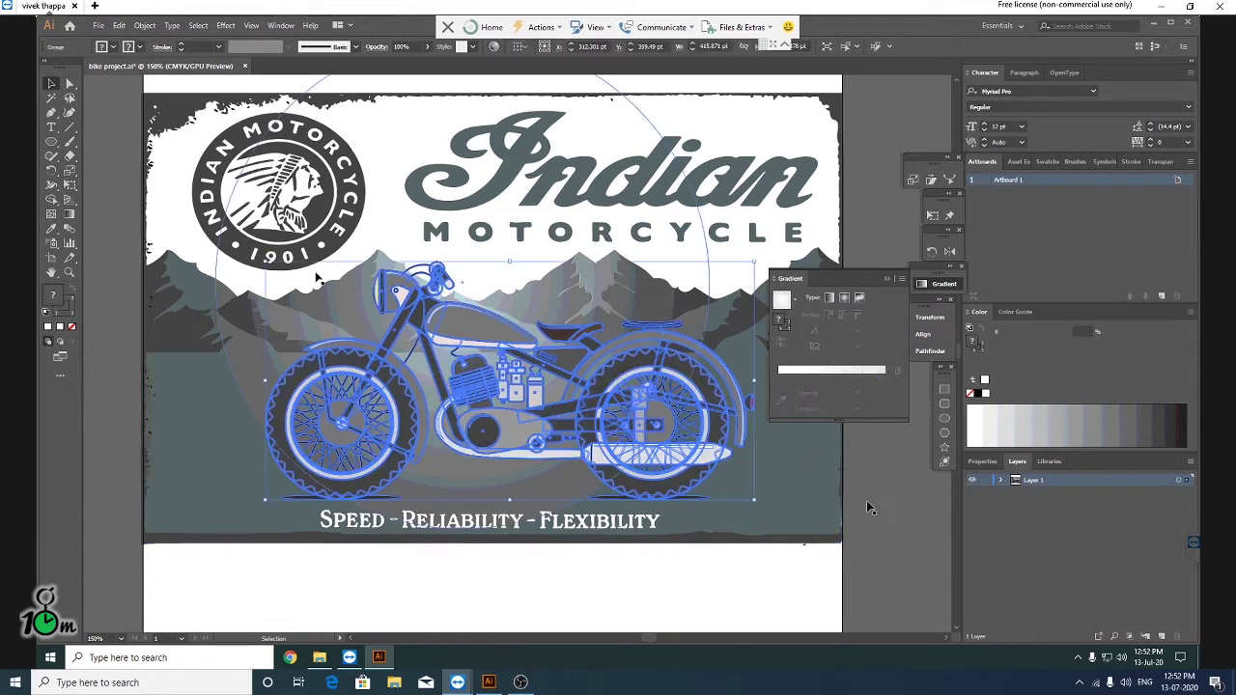
key(a)
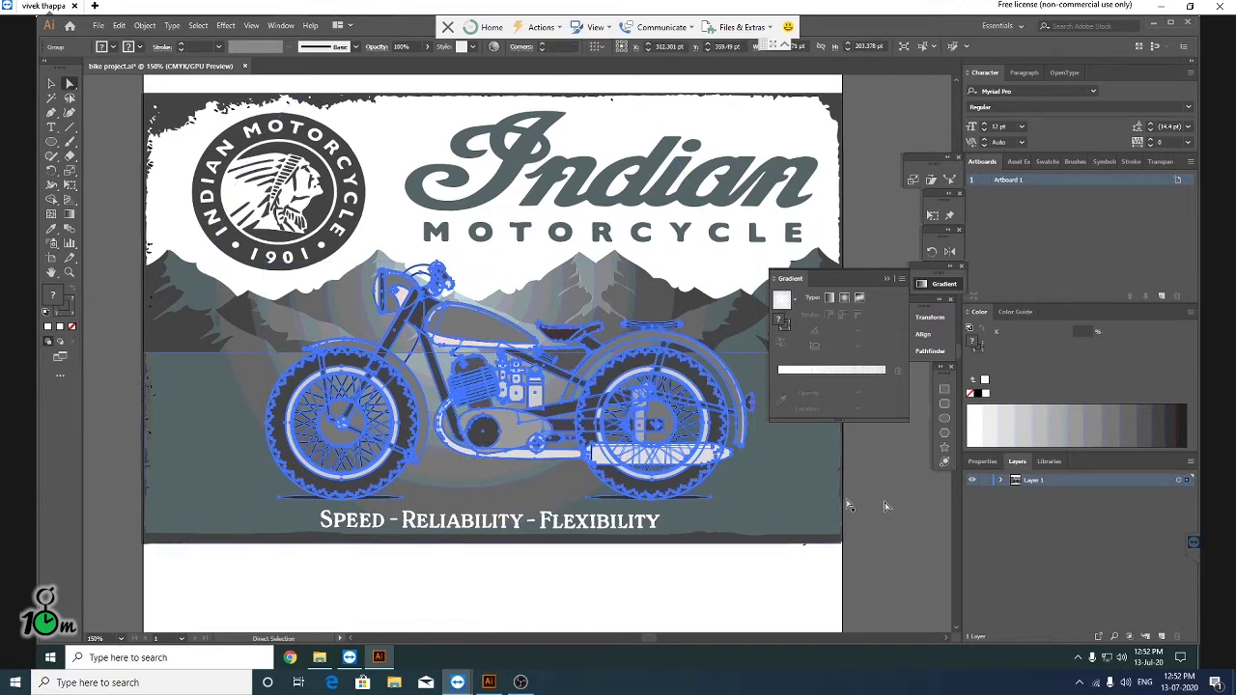
key(ctrl+shift+a)
click(454, 331)
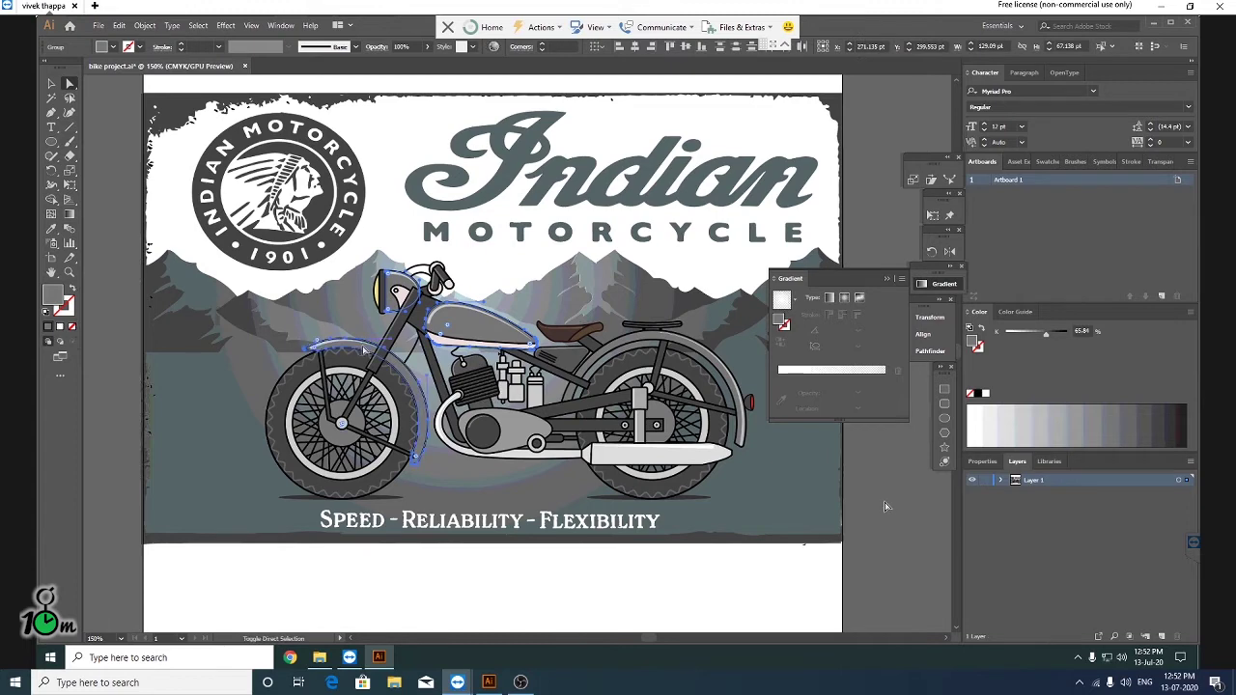
shift+click(604, 364)
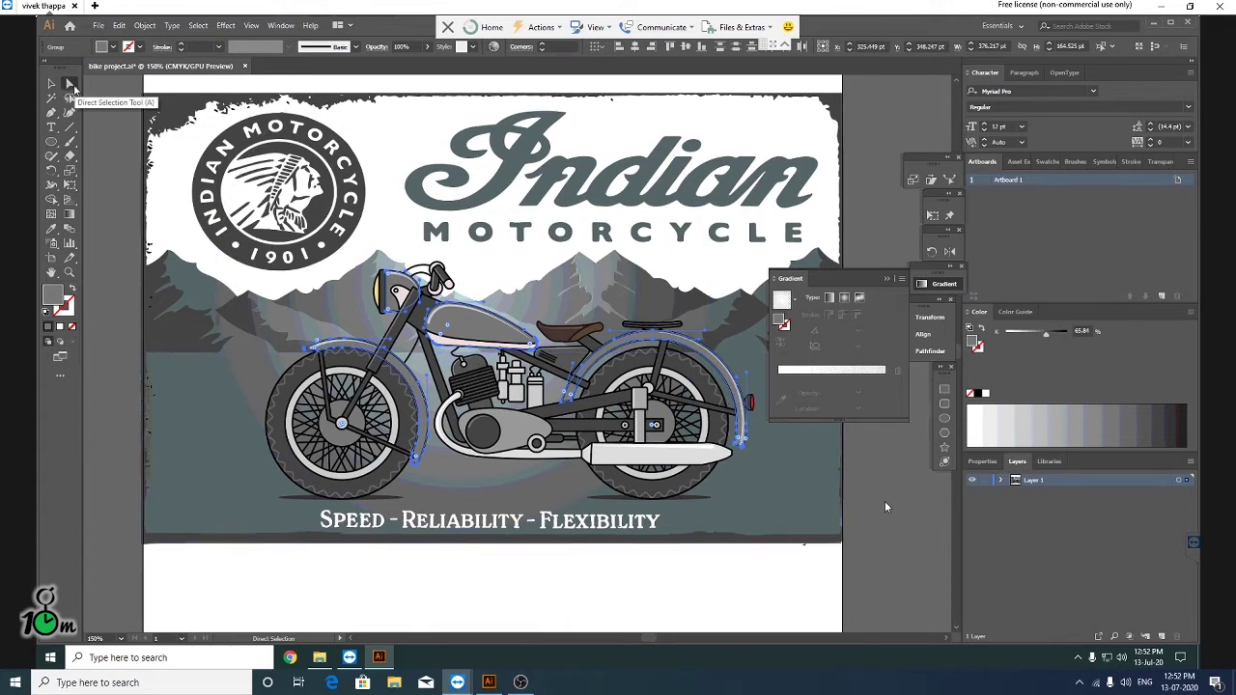
click(51, 84)
click(883, 500)
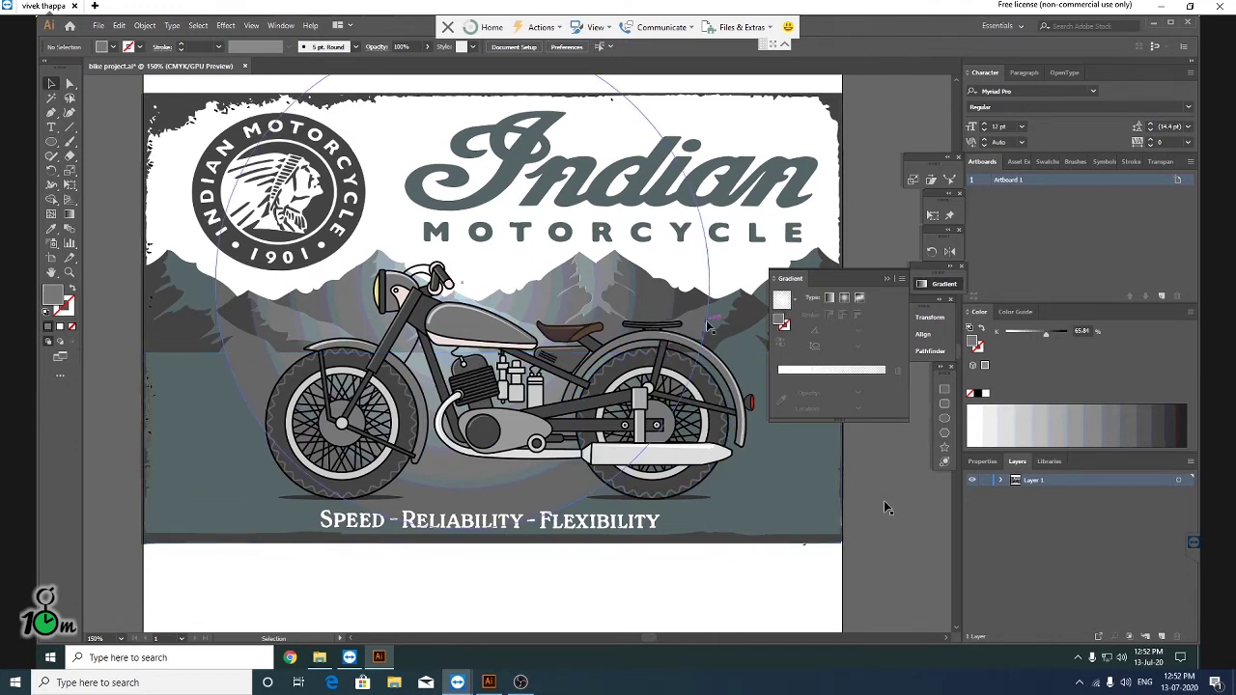
click(474, 294)
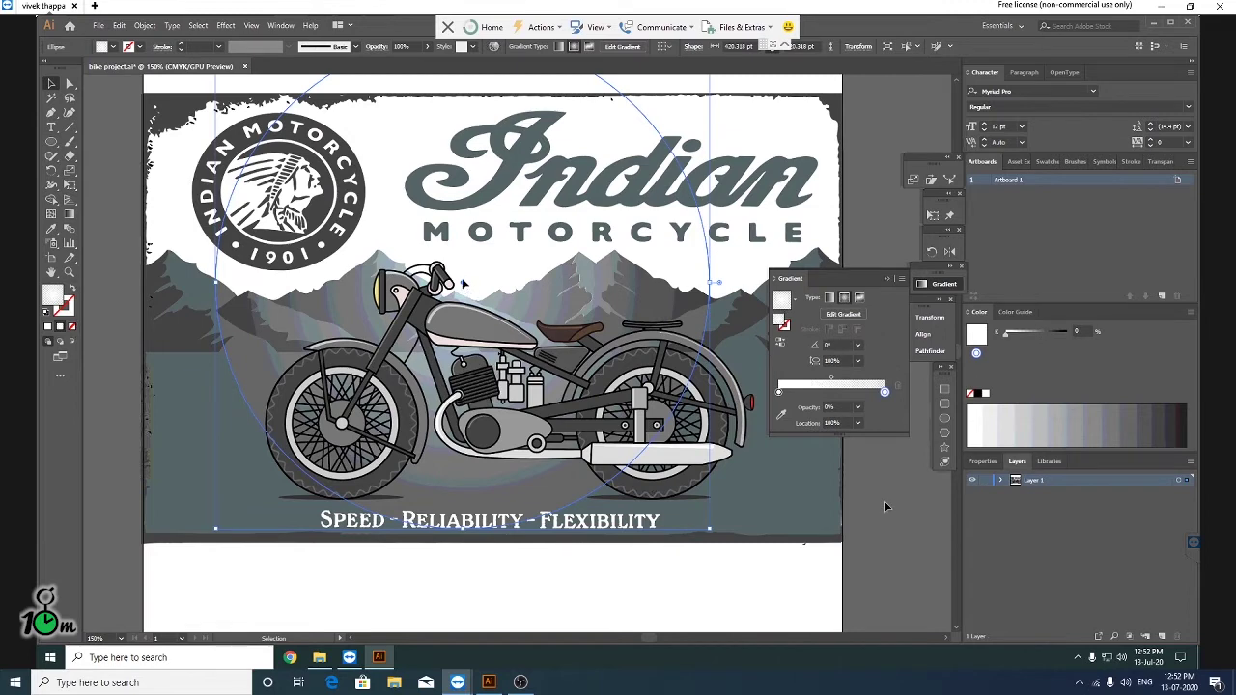
Step: Widen the glow's white centre with the gradient midpoint at 47.7%, repositioned behind the bike
drag(463, 283, 481, 349)
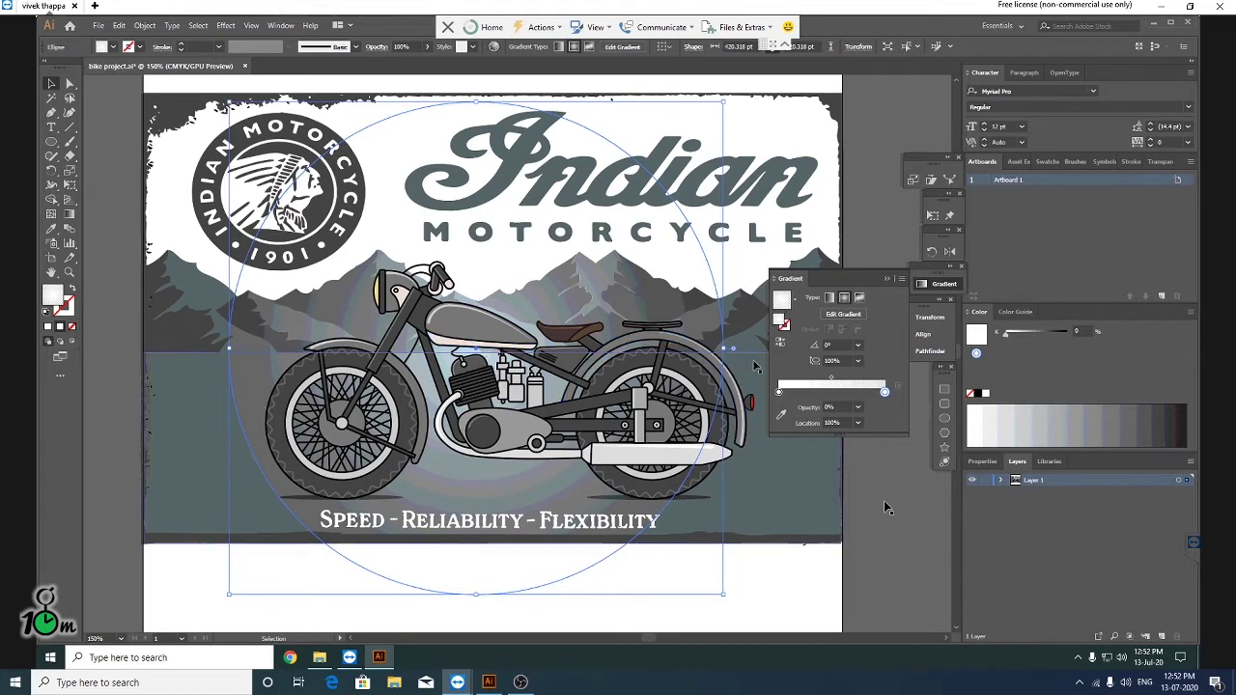
click(779, 392)
drag(778, 393, 846, 393)
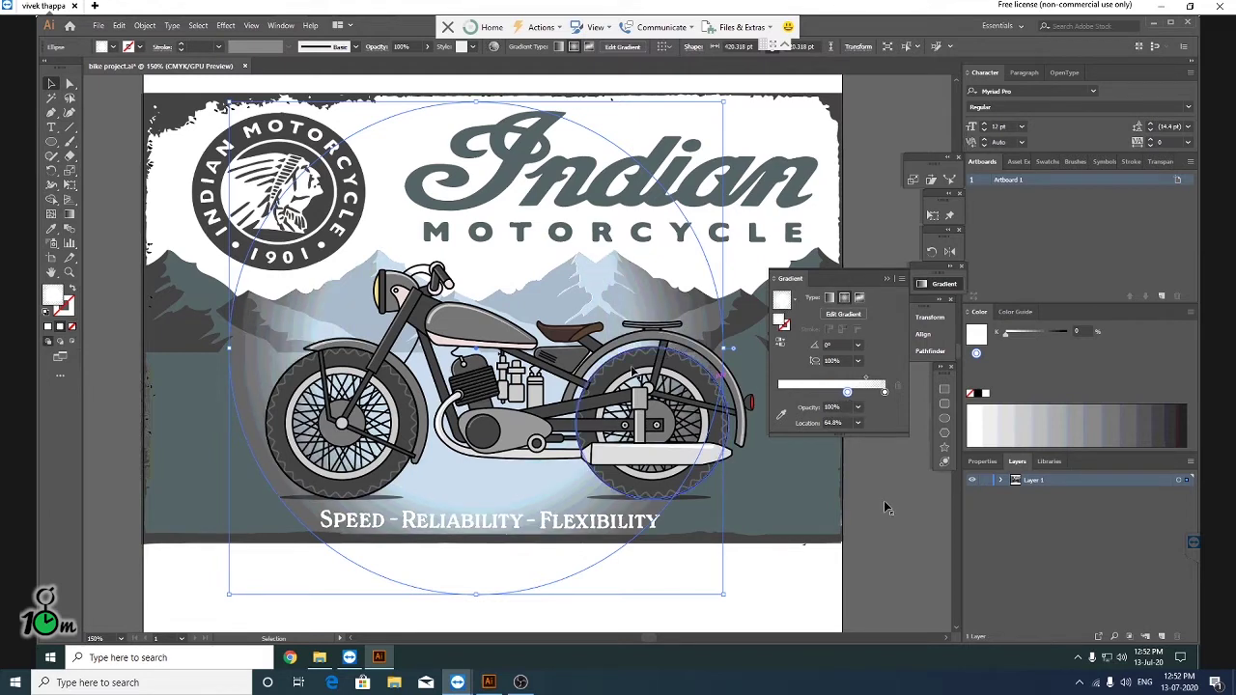
drag(477, 349, 479, 233)
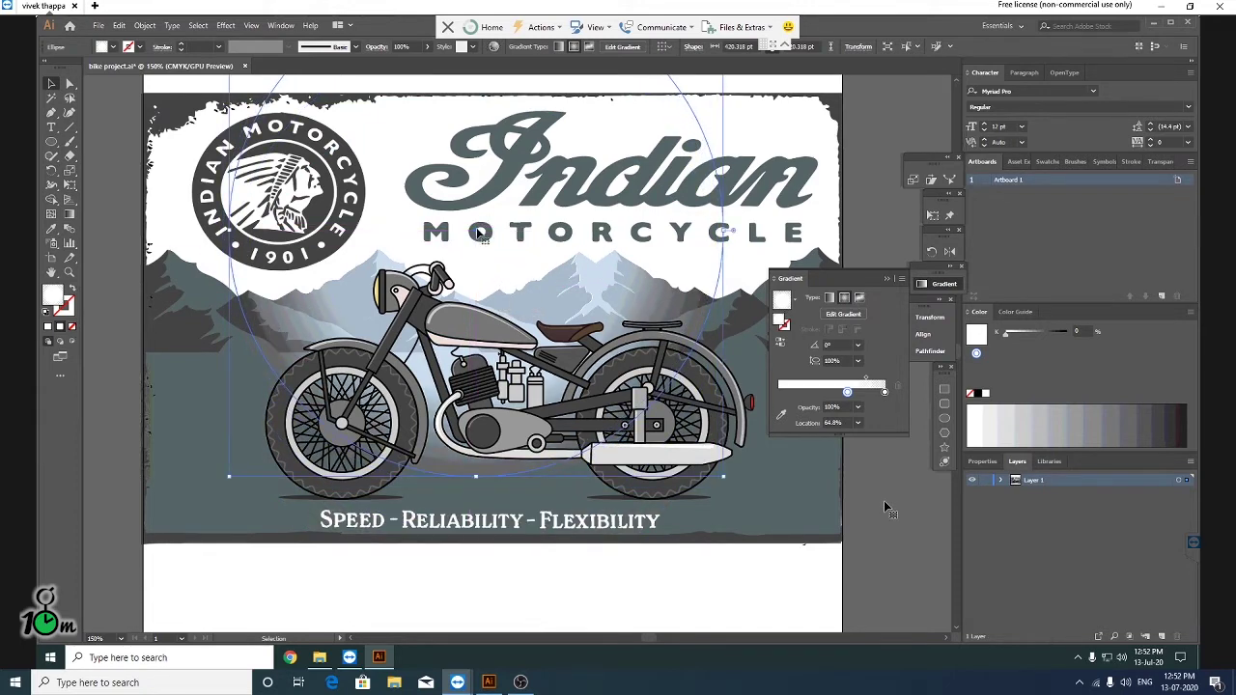
mouse_move(846, 392)
mouse_down()
mouse_move(832, 392)
mouse_move(851, 392)
mouse_up()
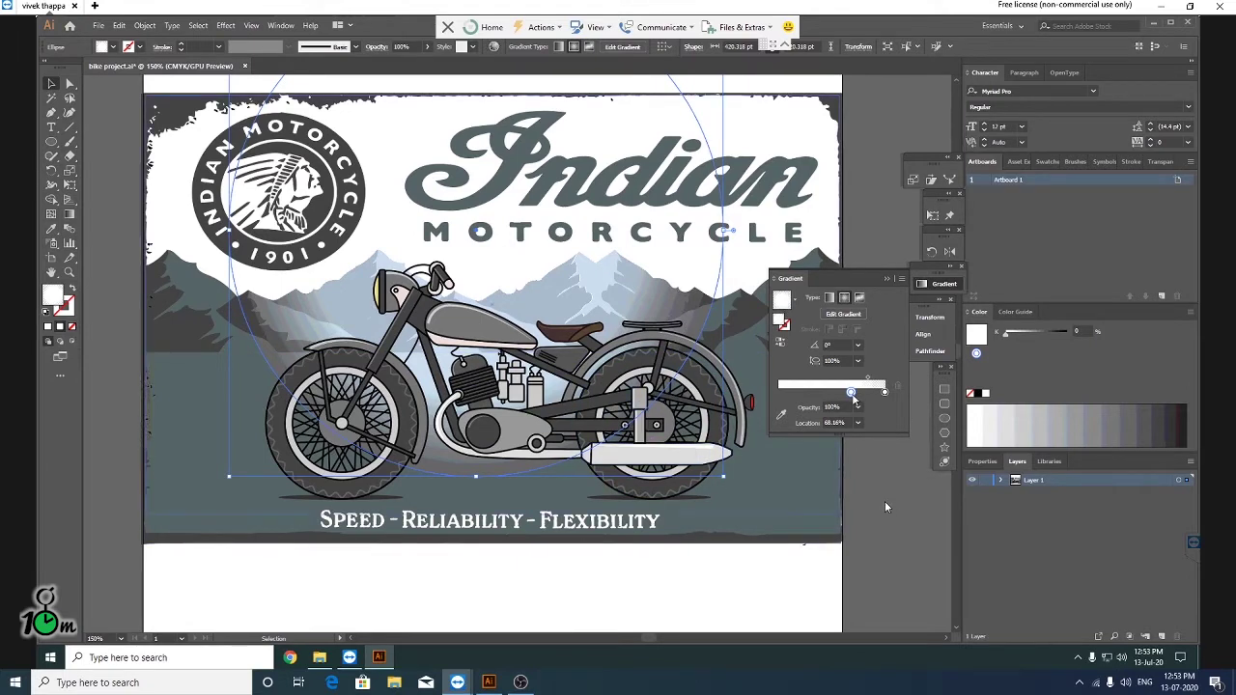
drag(850, 392, 833, 392)
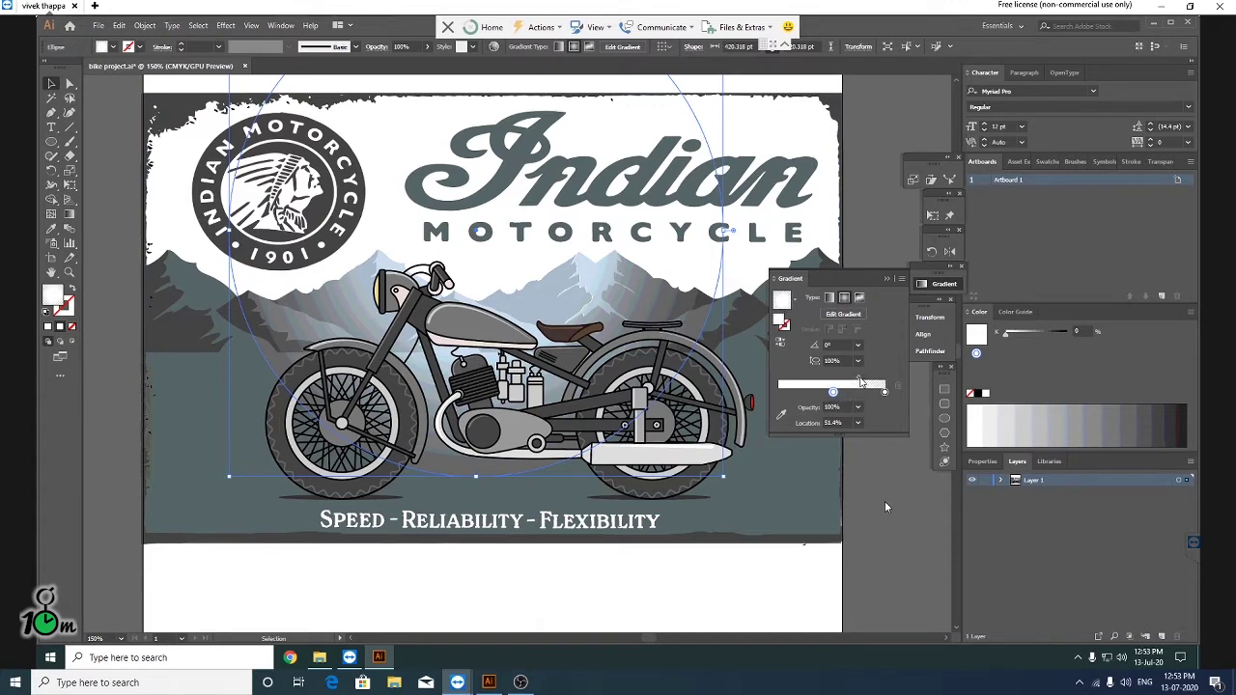
drag(860, 382, 858, 382)
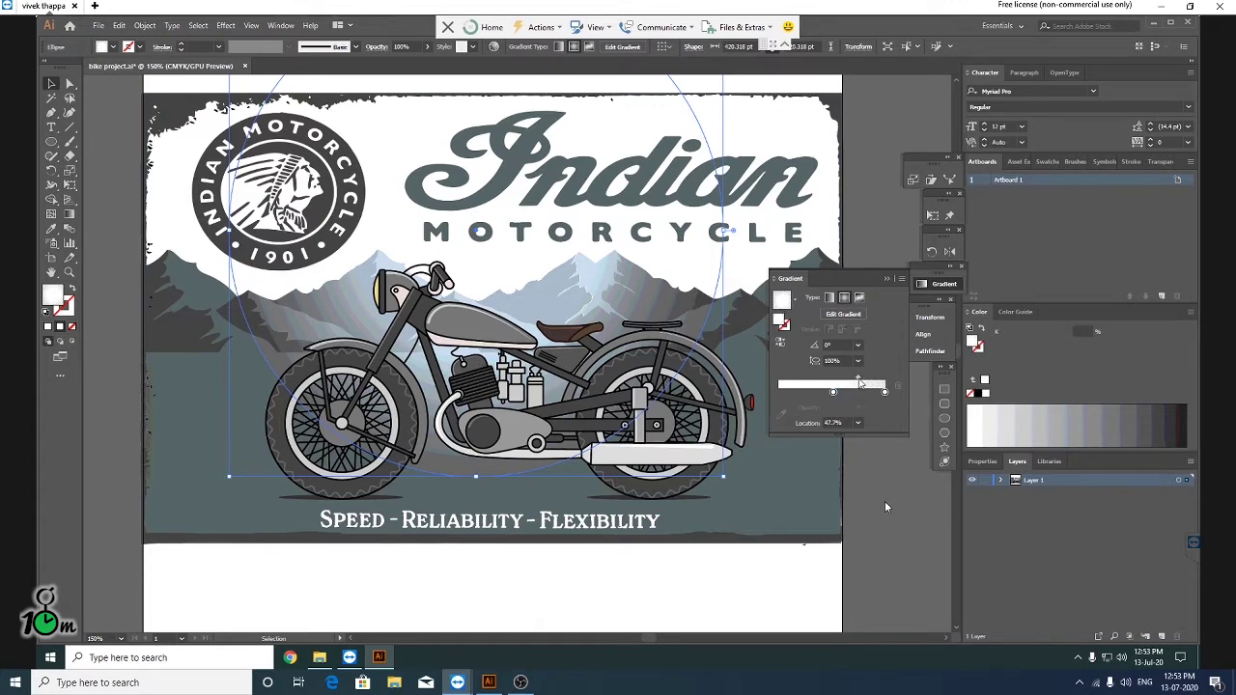
click(900, 468)
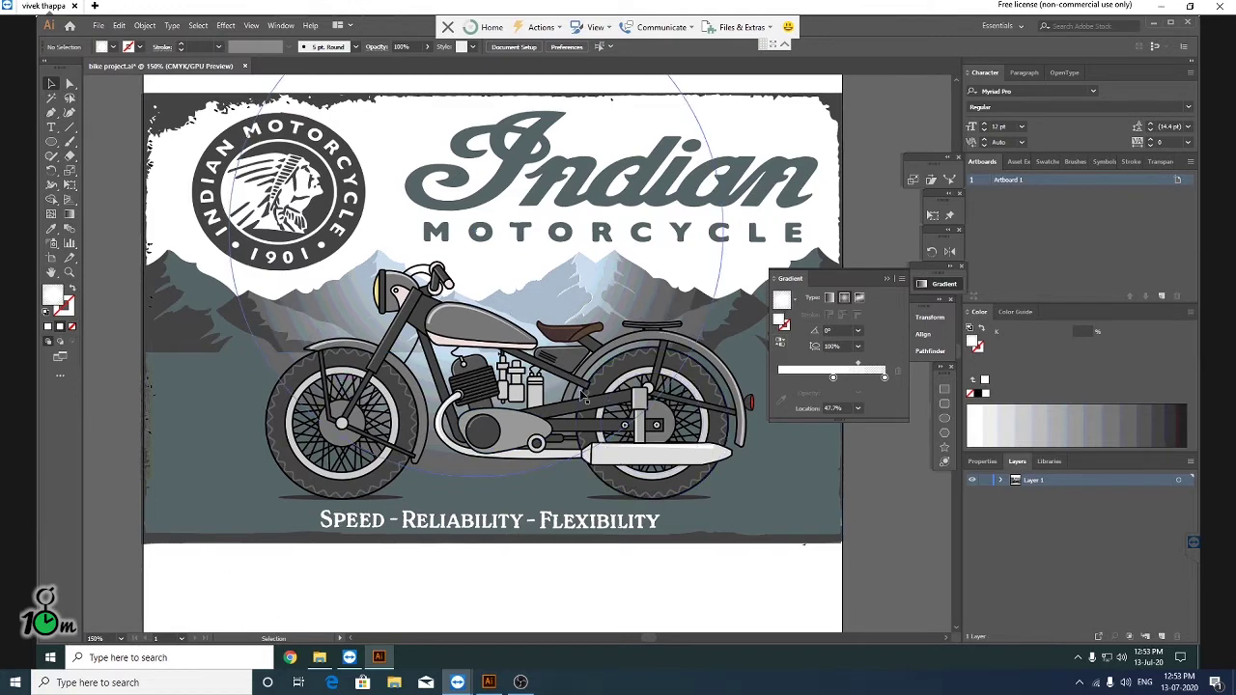
scroll(586, 398, up, 1)
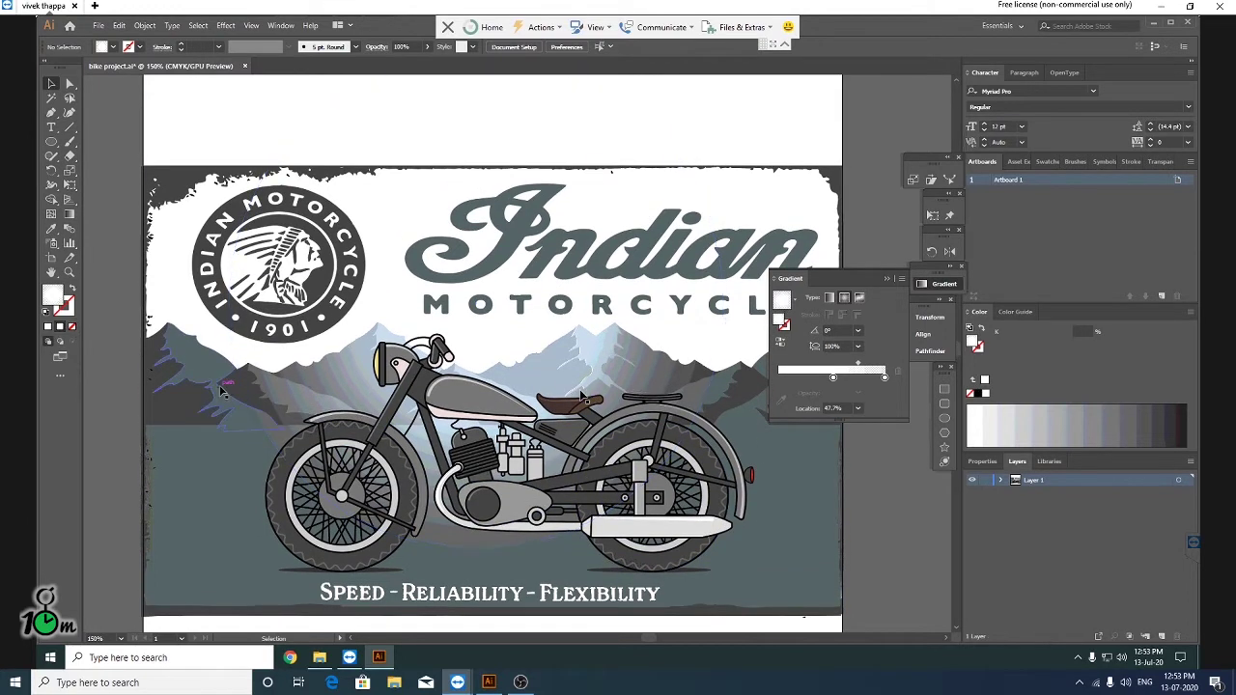
click(298, 393)
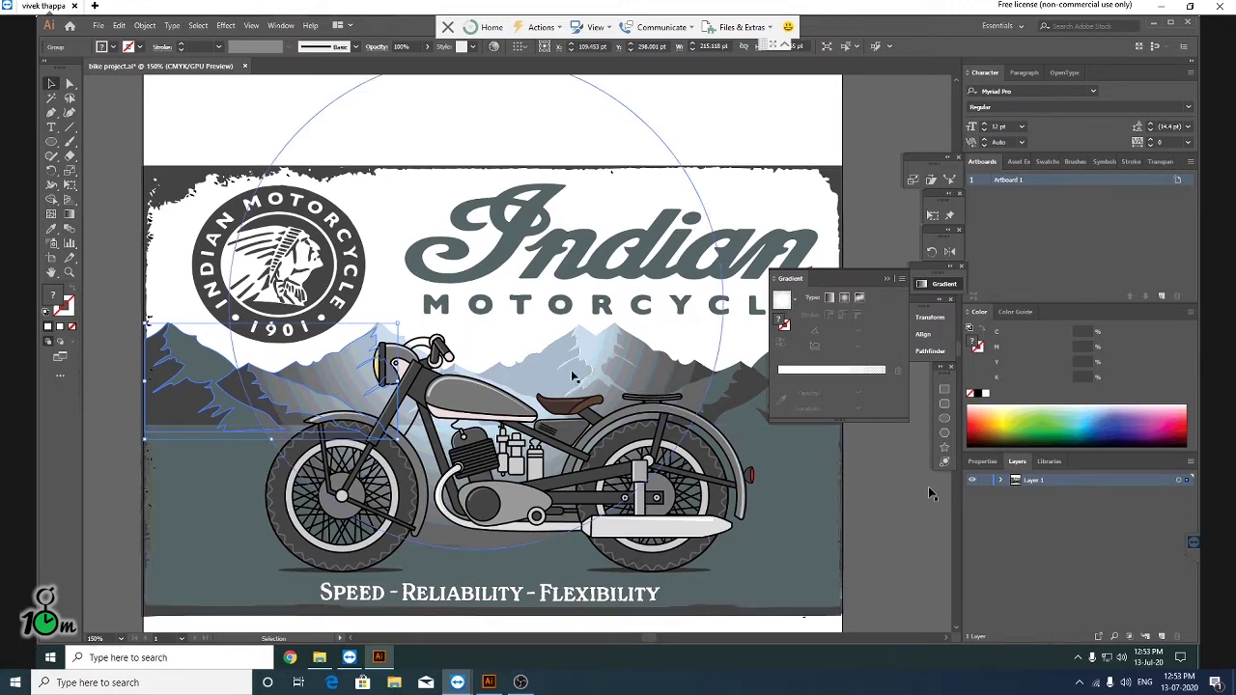
click(630, 376)
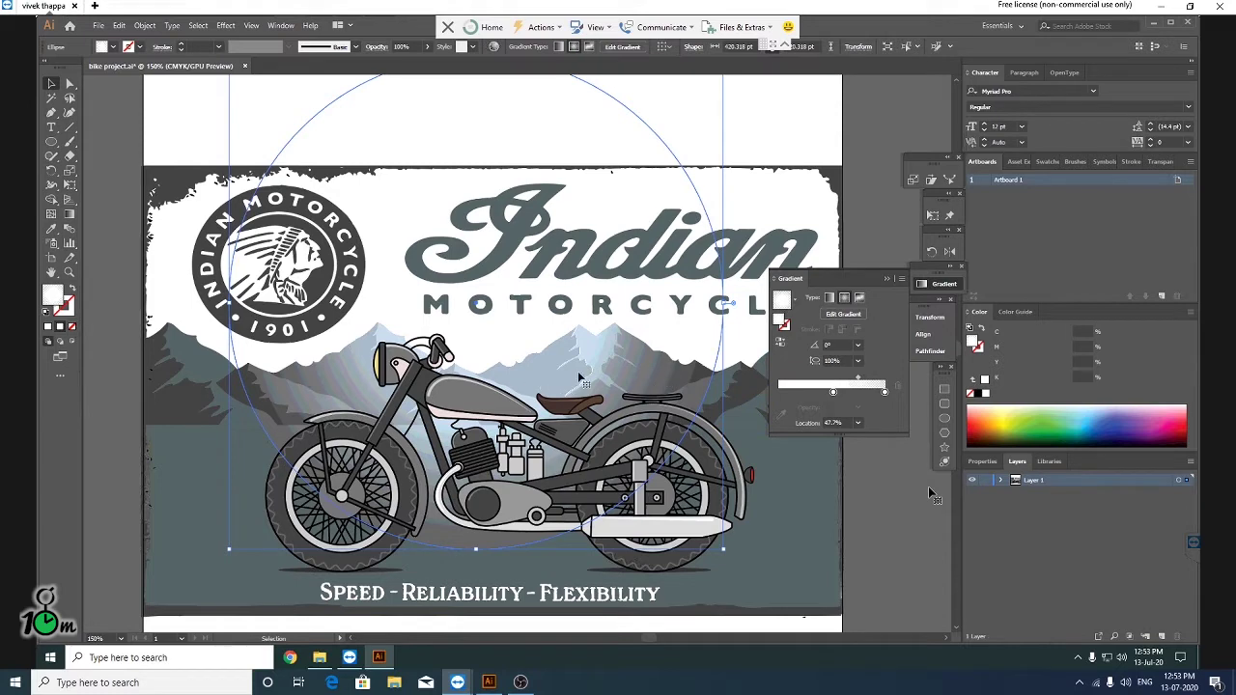
click(928, 486)
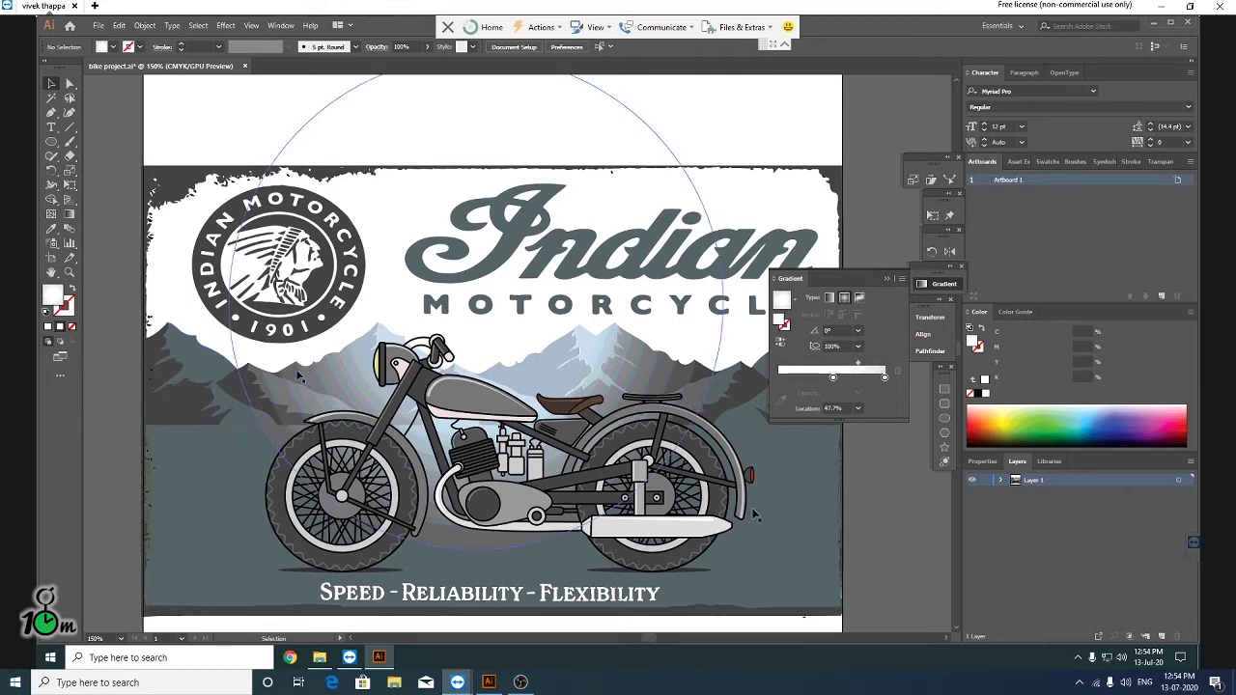
mouse_move(735, 533)
mouse_down()
mouse_move(706, 450)
mouse_move(732, 529)
mouse_up()
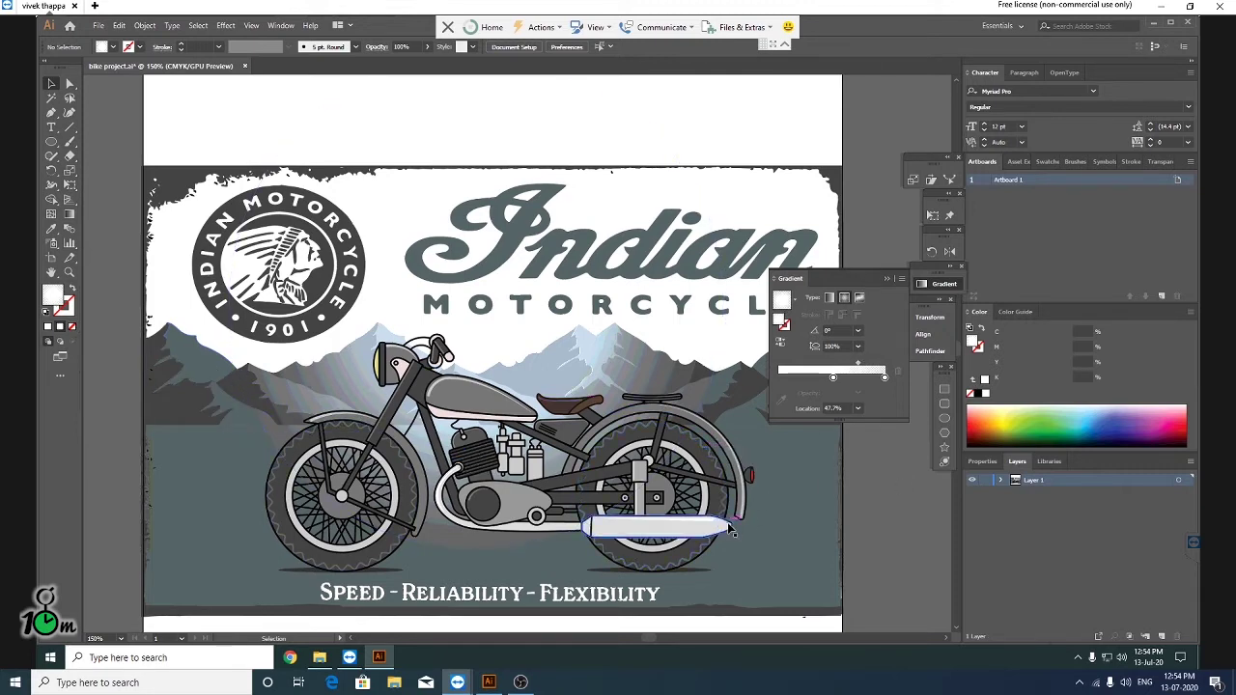
scroll(736, 519, up, 2)
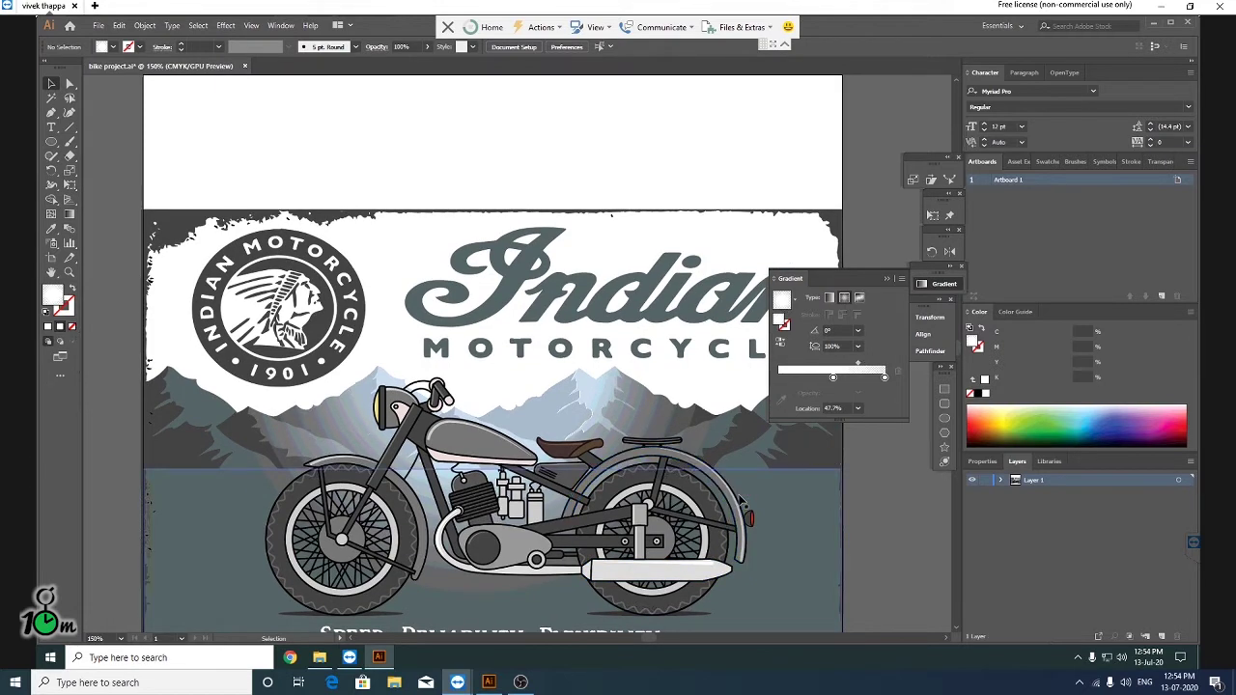
scroll(712, 463, down, 1)
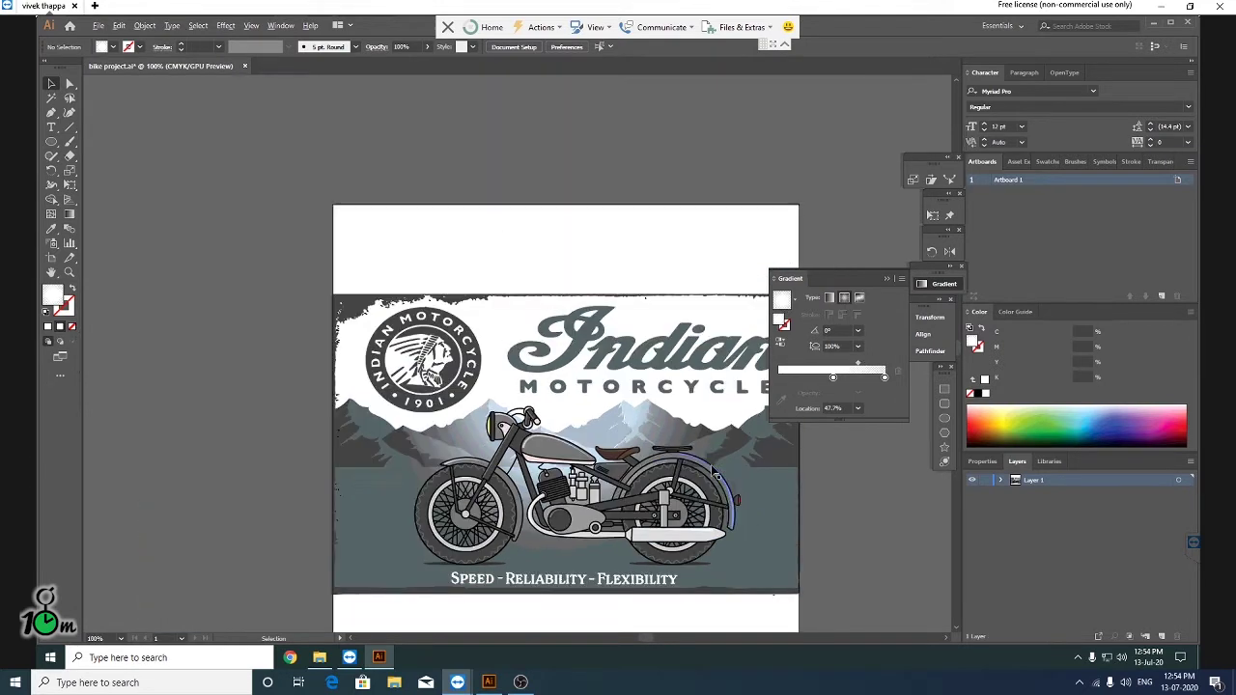
scroll(705, 446, down, 1)
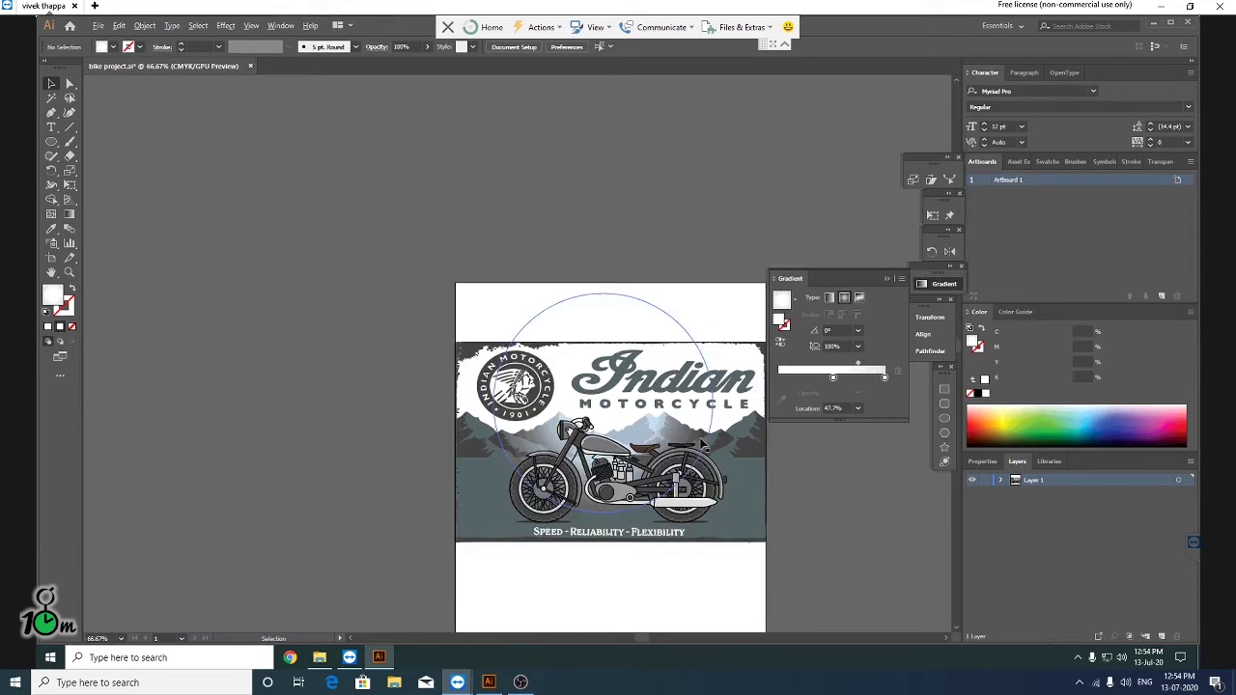
scroll(706, 446, up, 1)
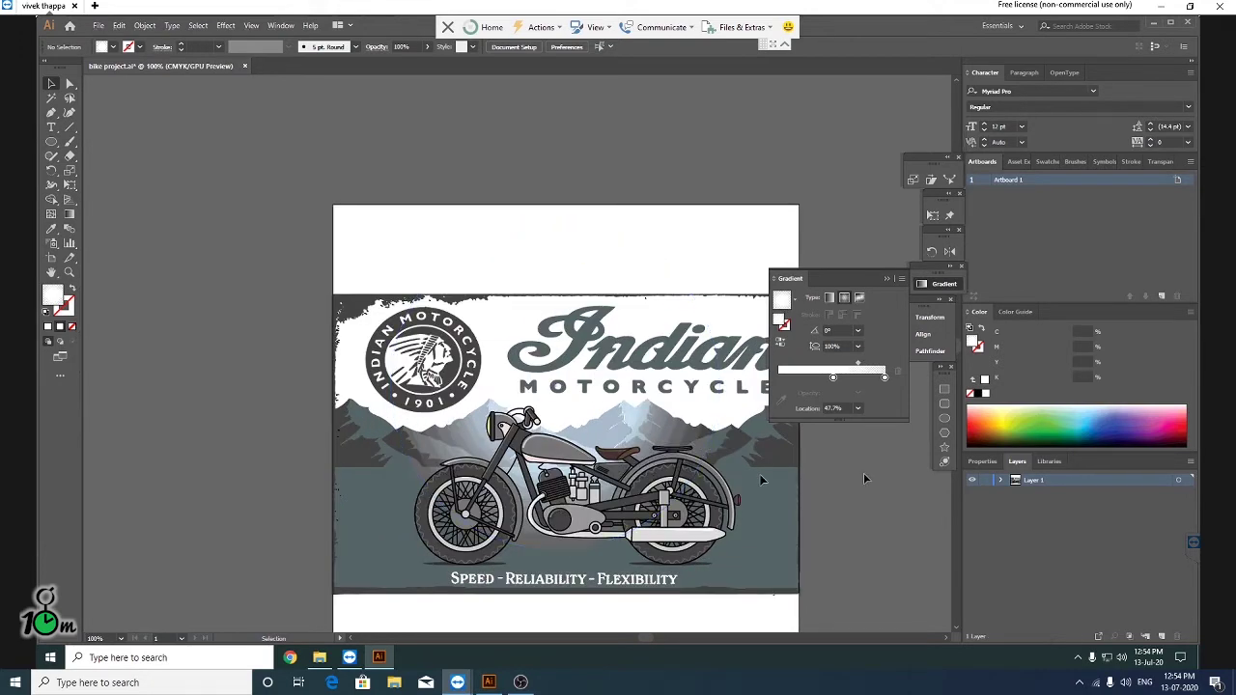
scroll(664, 524, up, 2)
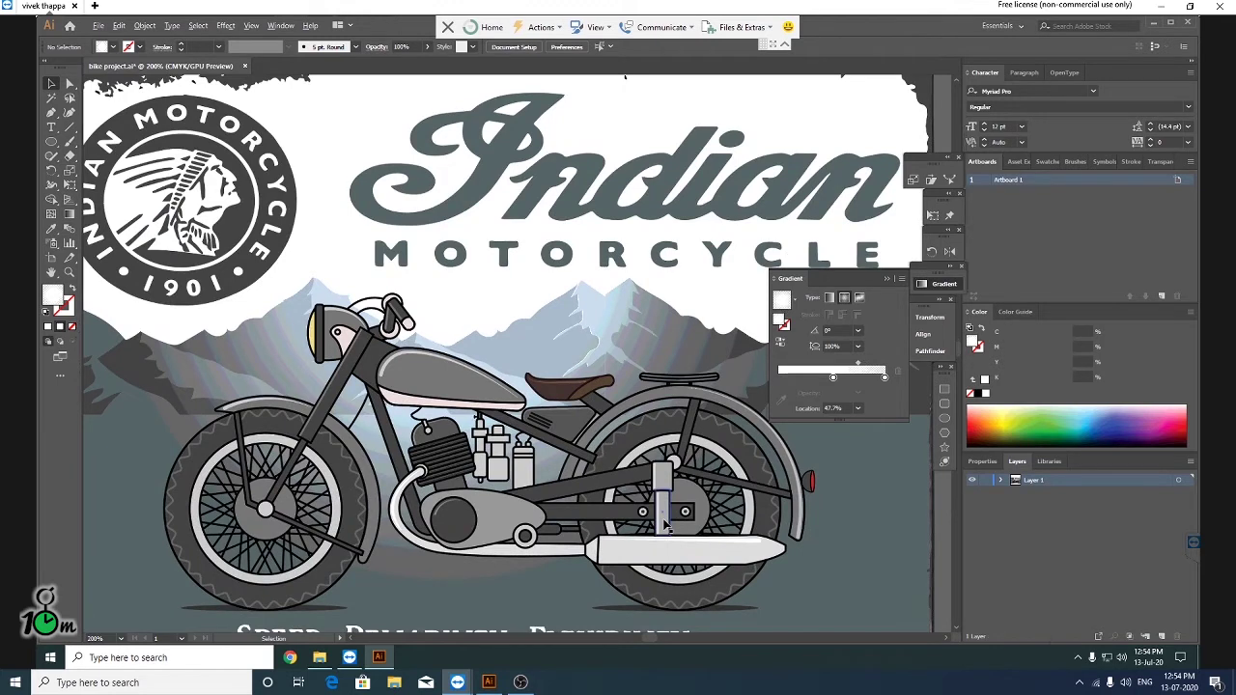
scroll(665, 524, down, 1)
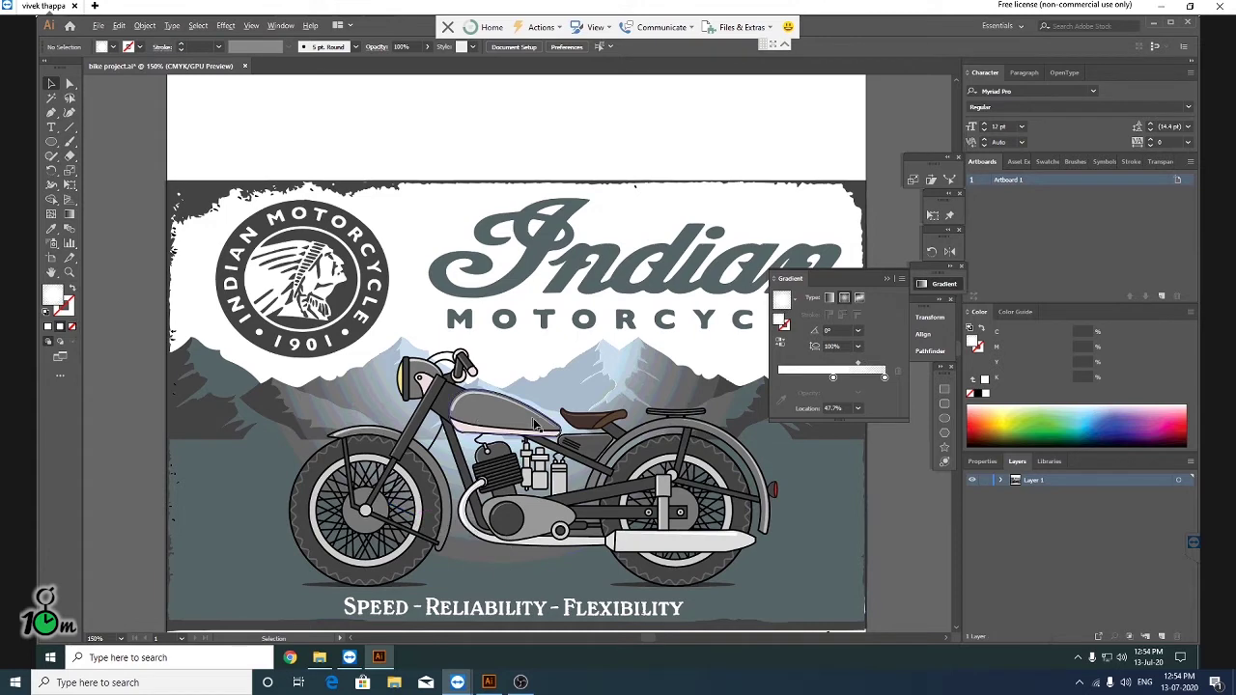
scroll(534, 423, up, 2)
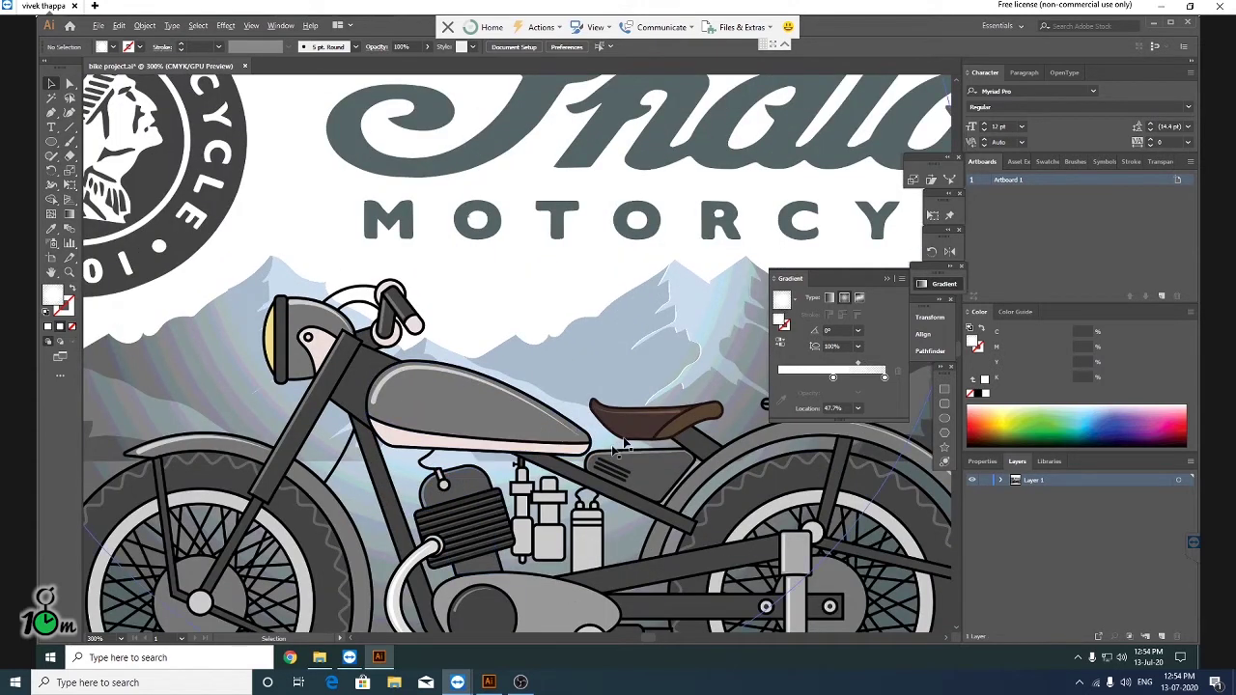
scroll(622, 444, down, 1)
scroll(623, 444, down, 1)
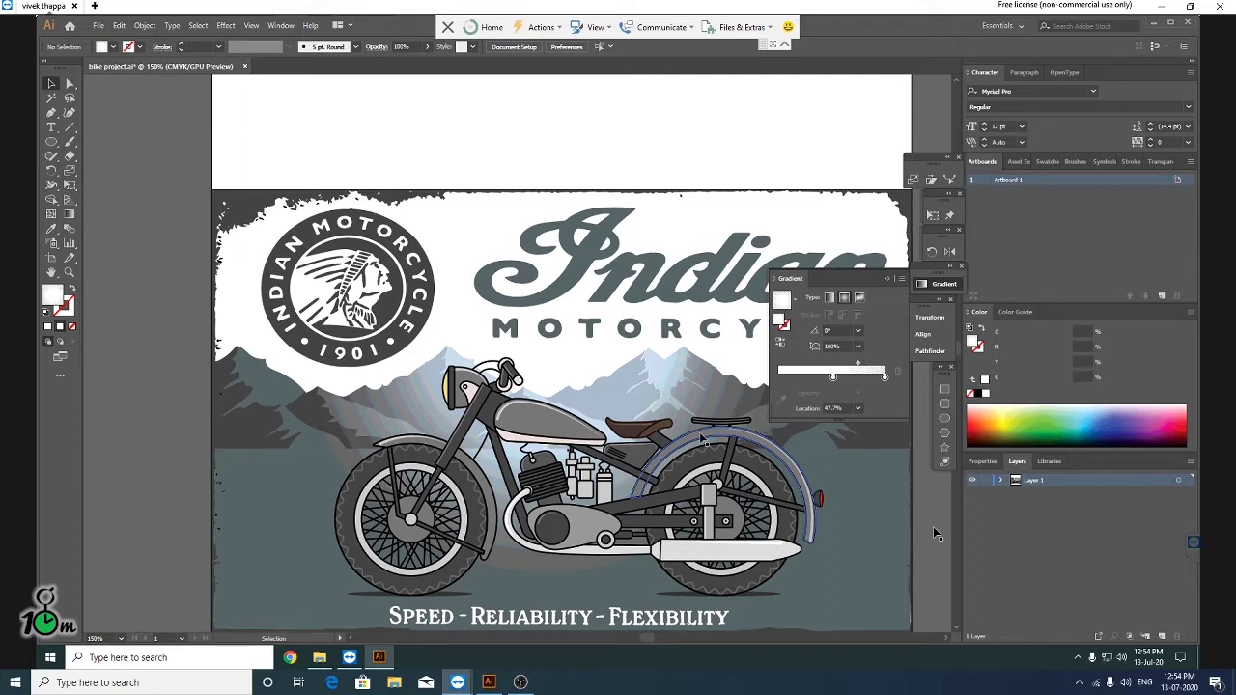
Step: Select the large background circle on its own with Direct Selection
click(855, 449)
click(351, 286)
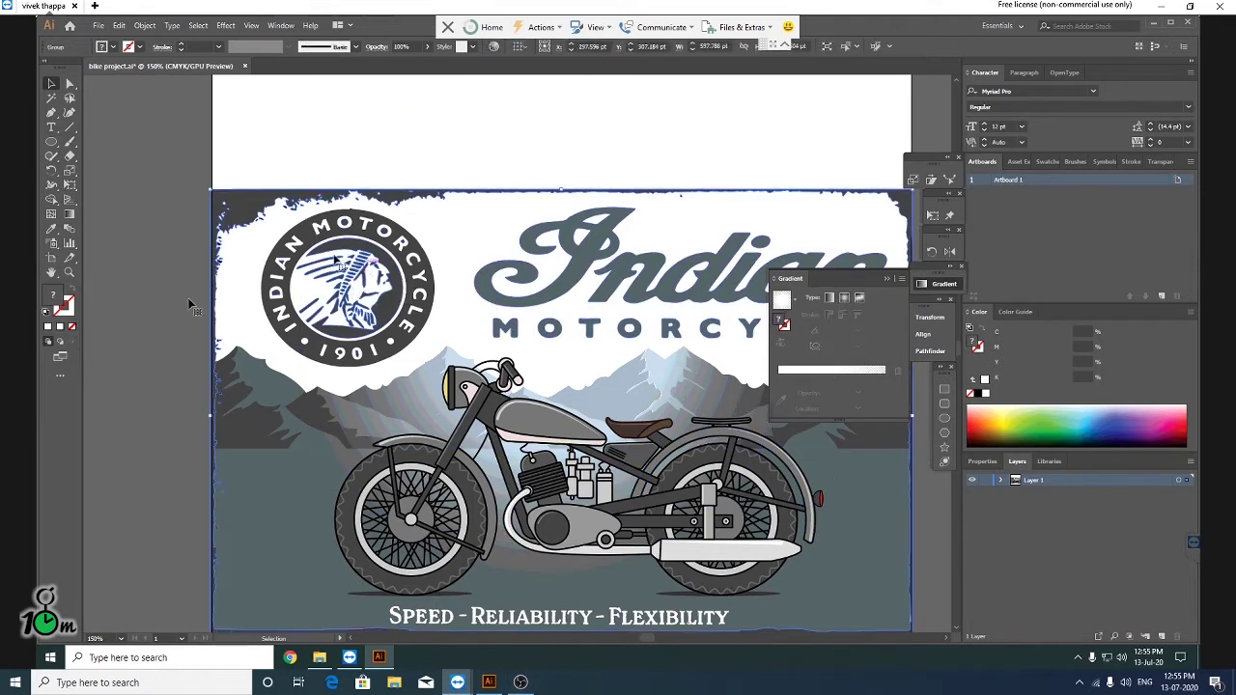
click(405, 132)
click(220, 125)
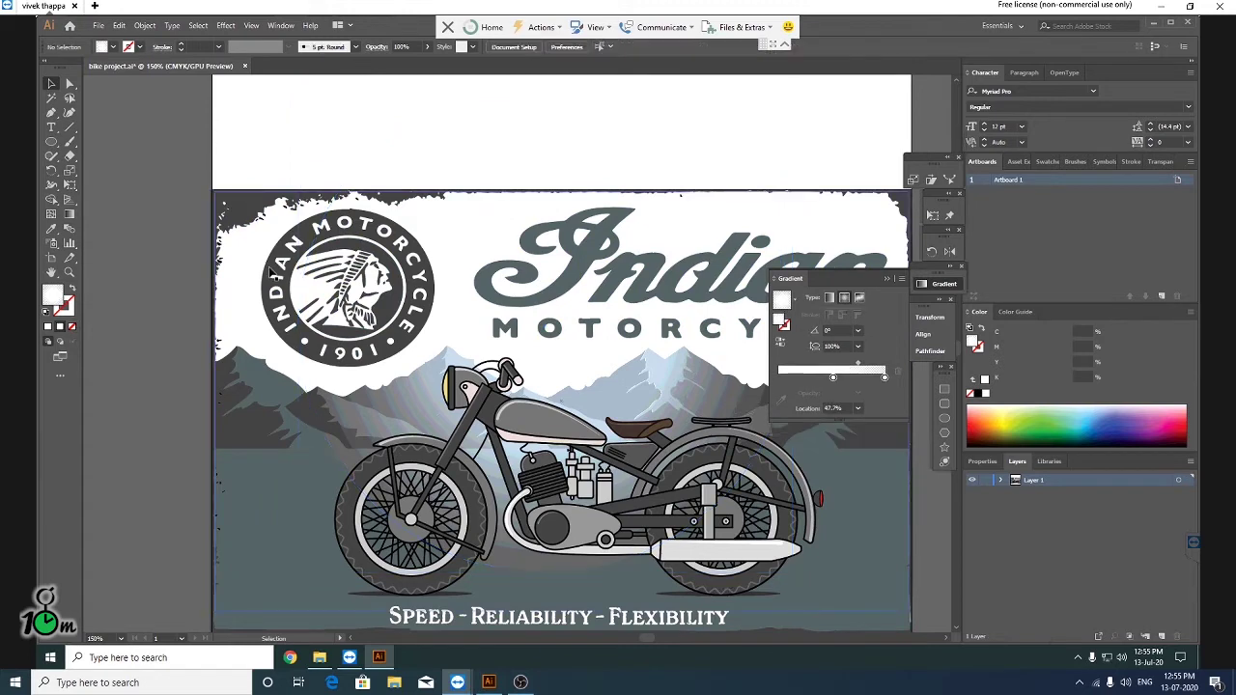
click(275, 278)
click(309, 173)
key(a)
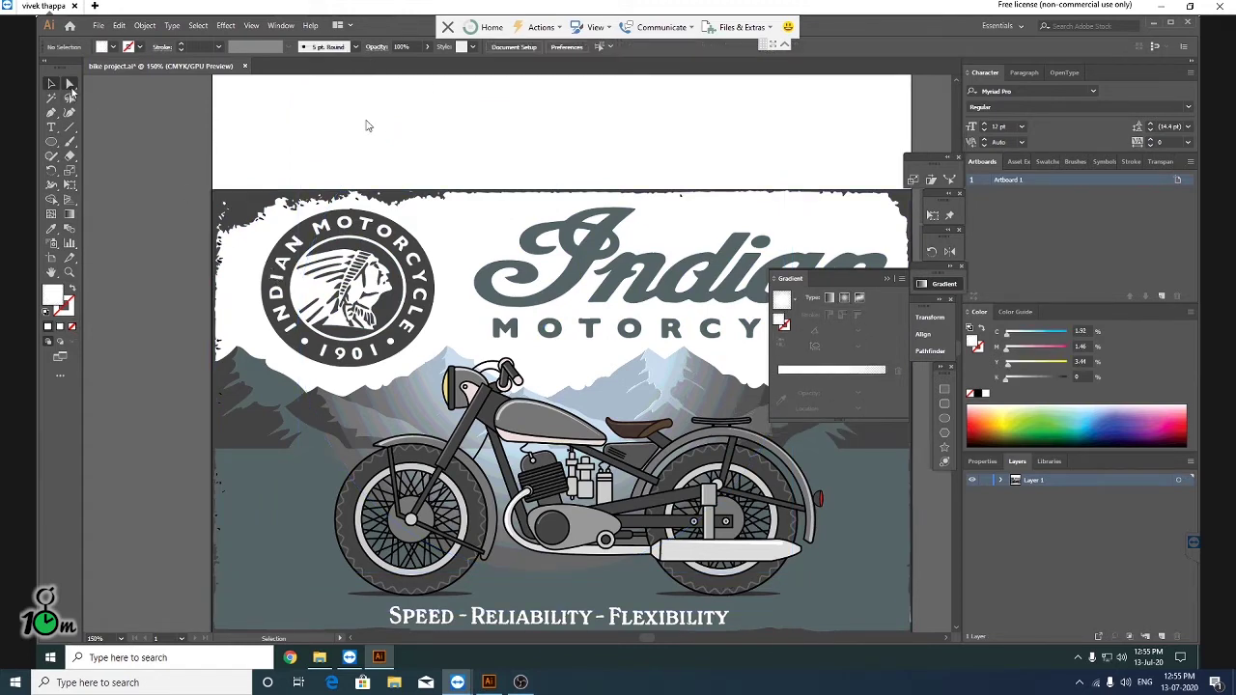
click(367, 124)
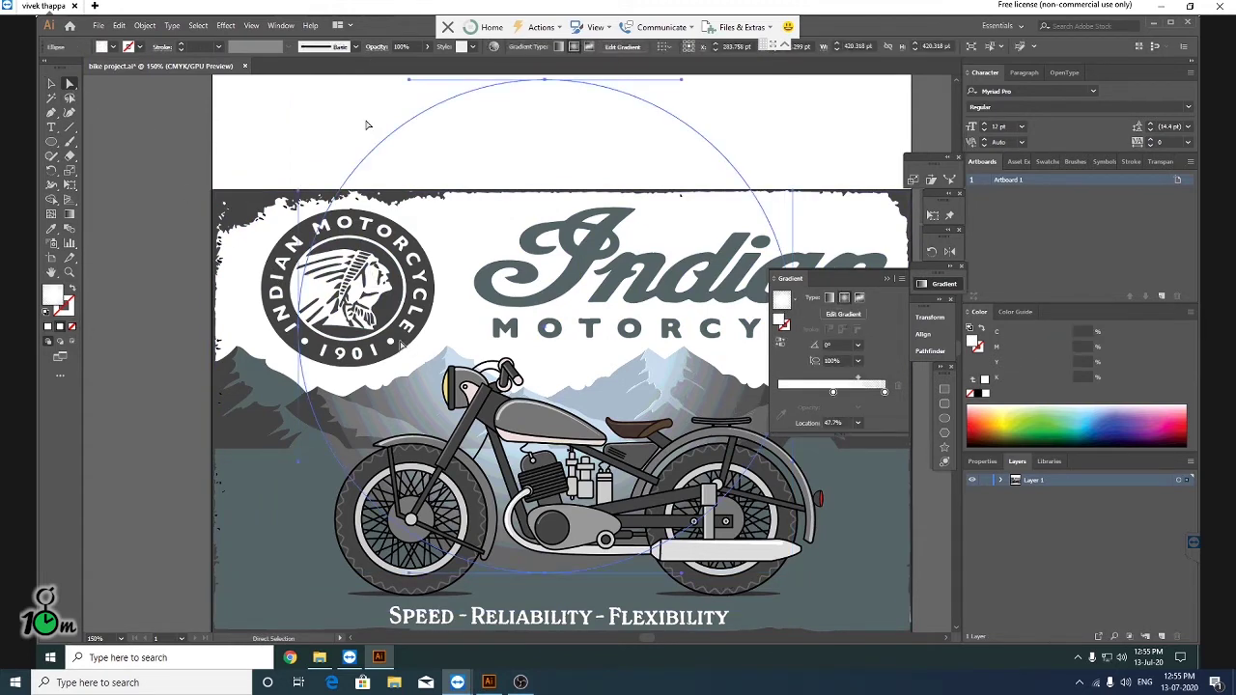
Step: Expand Layer 1 in the Layers panel and lock the background ellipse
click(1001, 481)
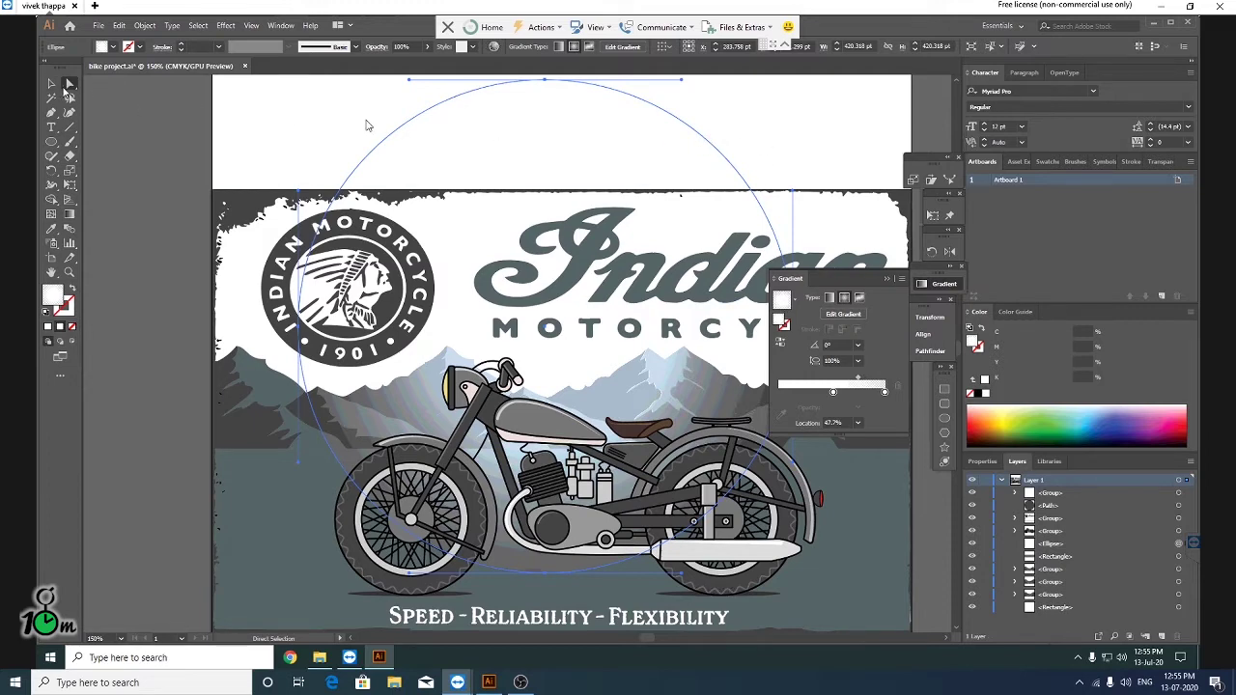
click(366, 126)
key(v)
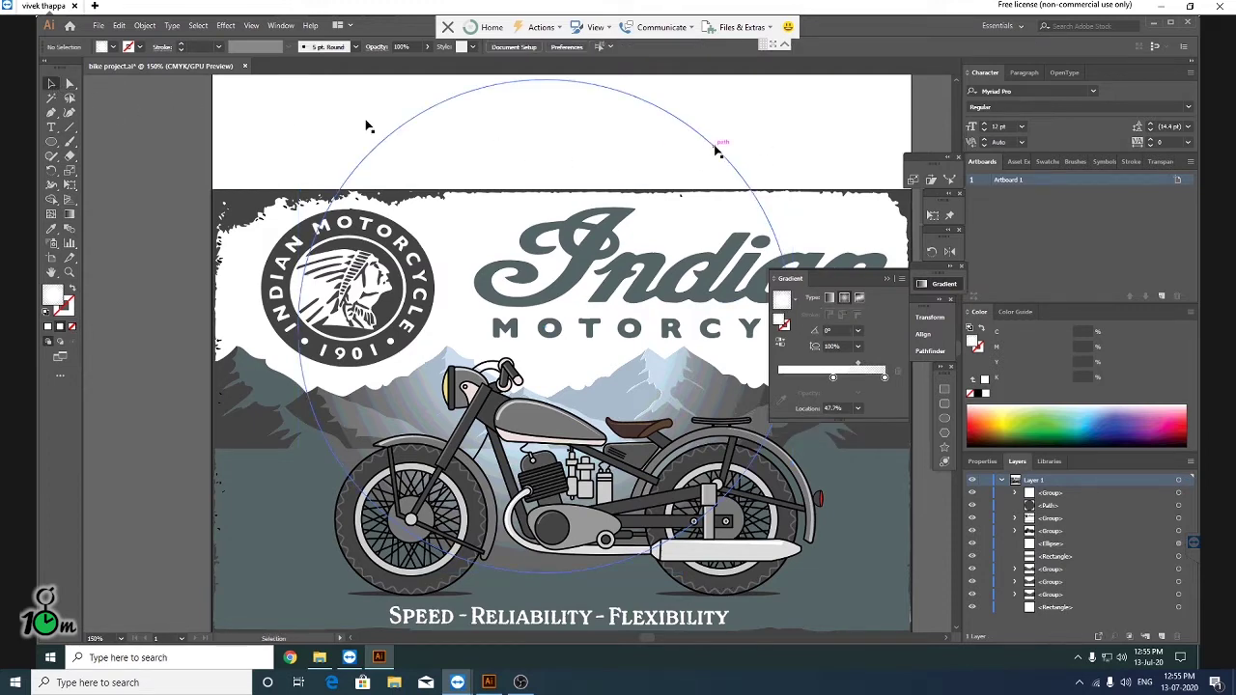
click(366, 125)
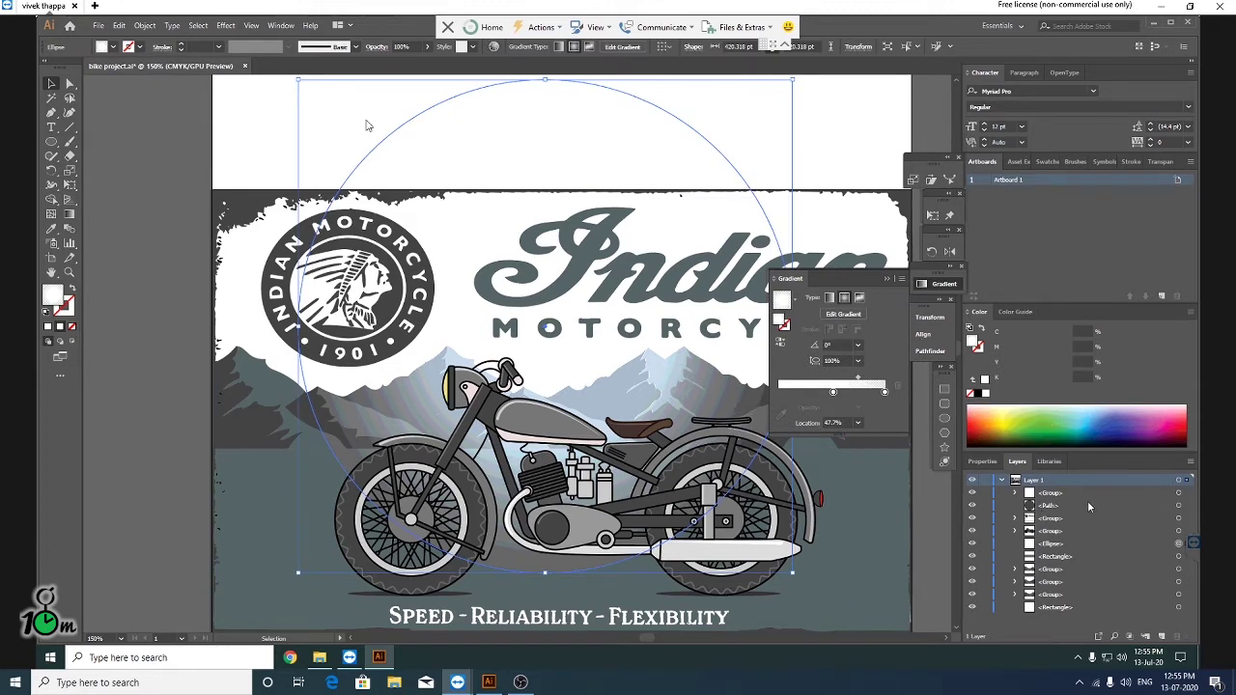
click(1013, 493)
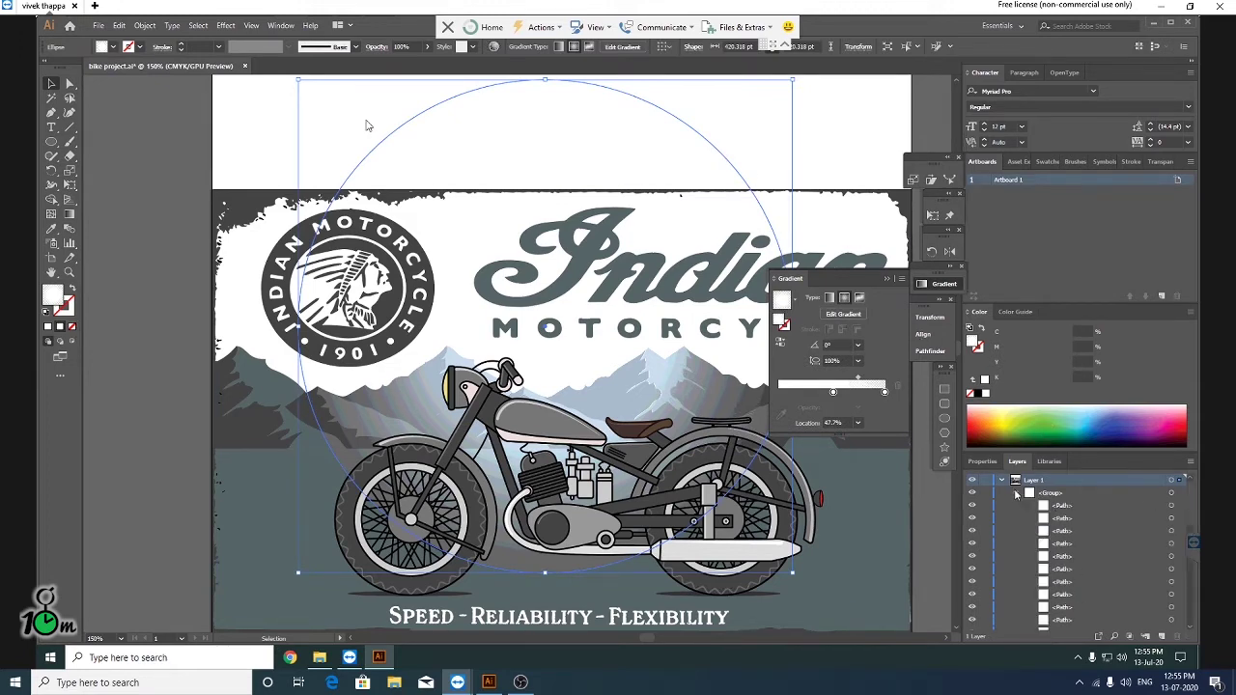
click(1013, 493)
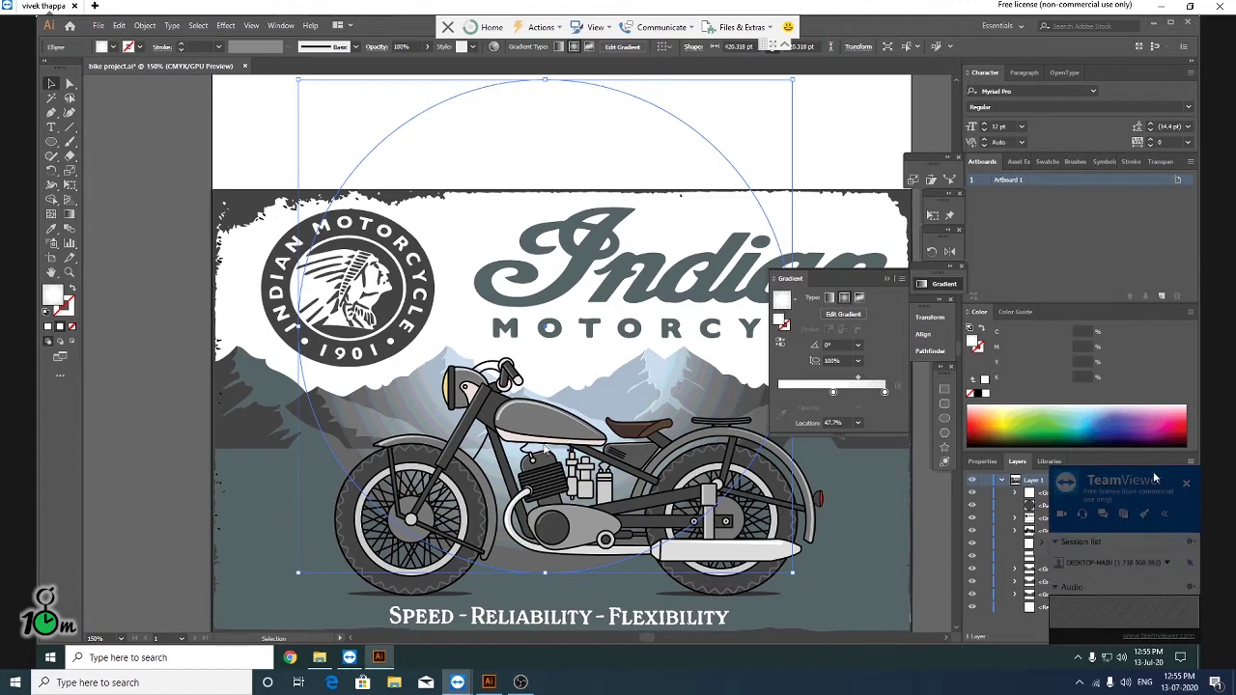
drag(1154, 478, 1130, 260)
click(1076, 299)
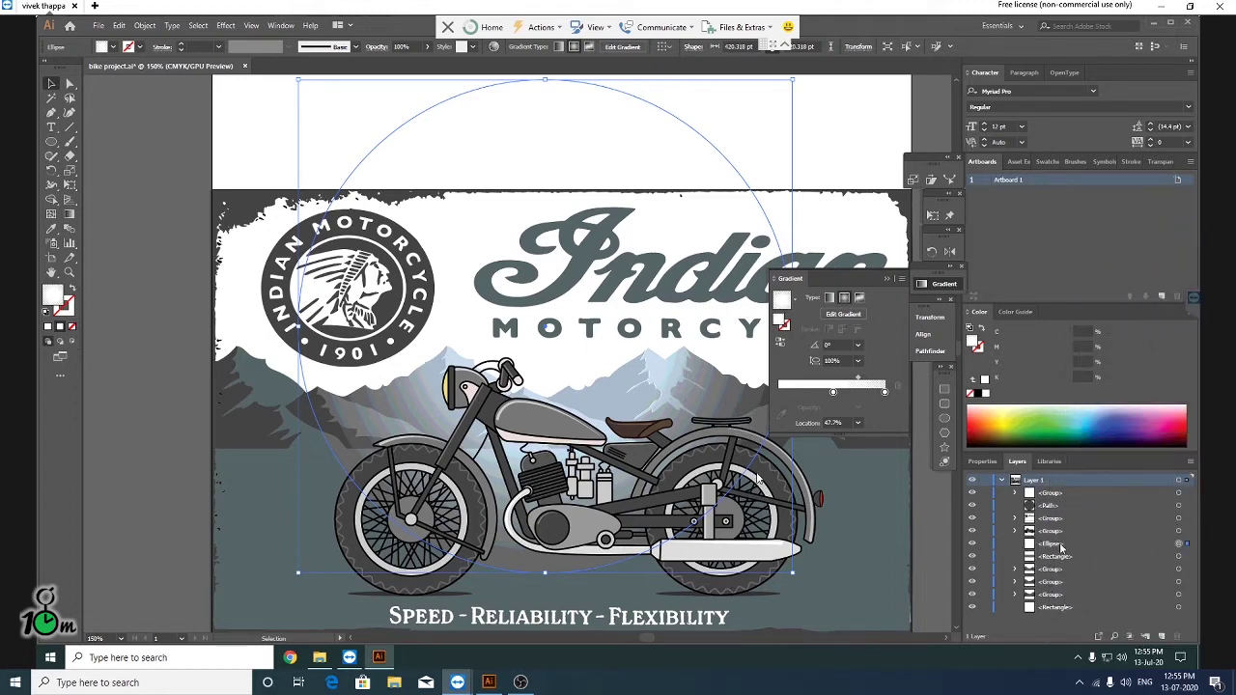
click(984, 544)
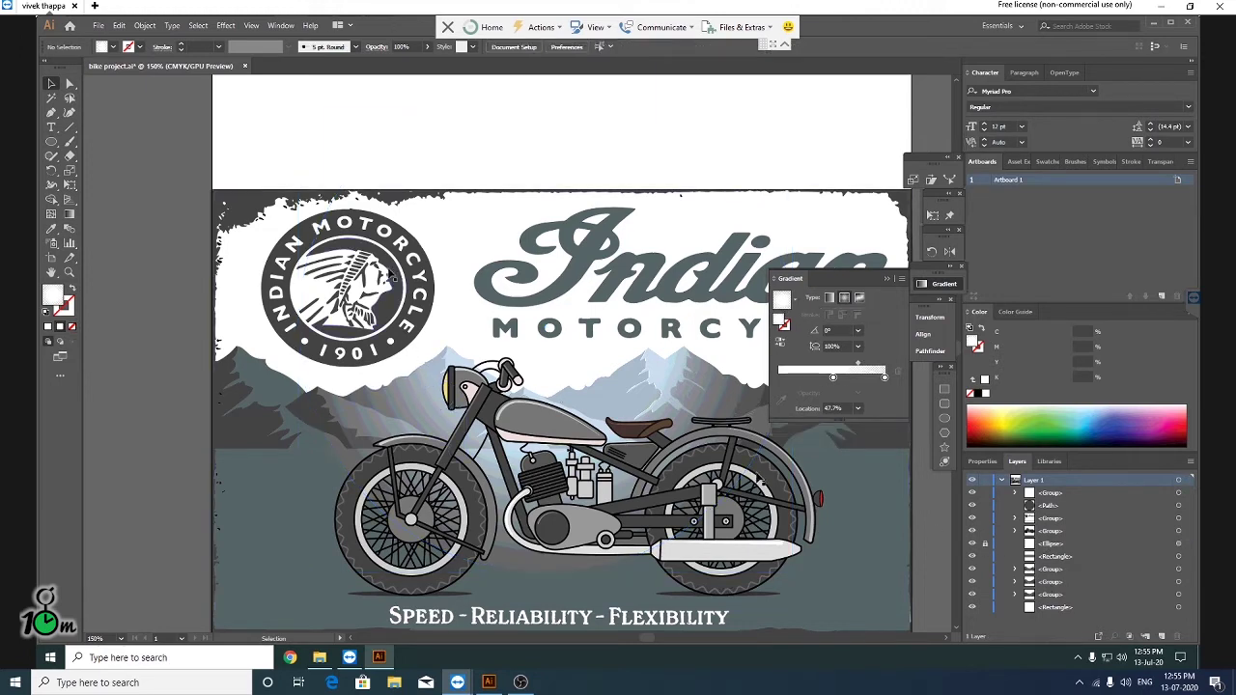
Step: Check the background rectangle, then view the poster fit-to-window and at 100%
key(a)
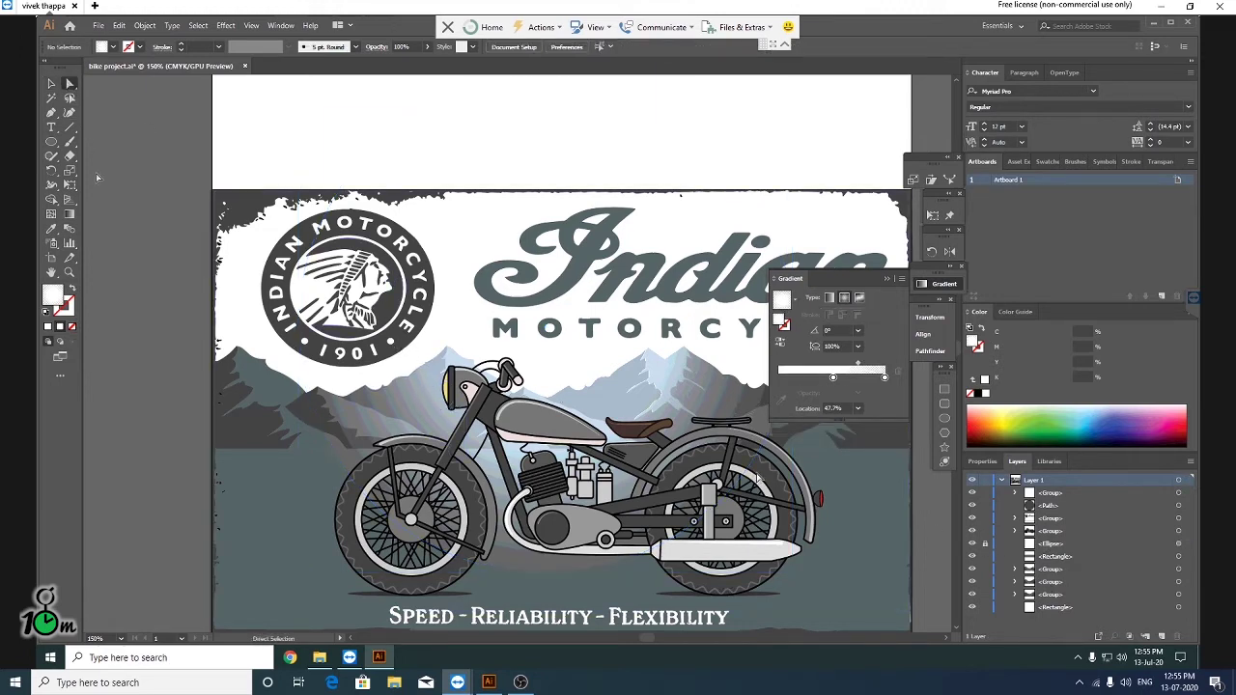
click(390, 354)
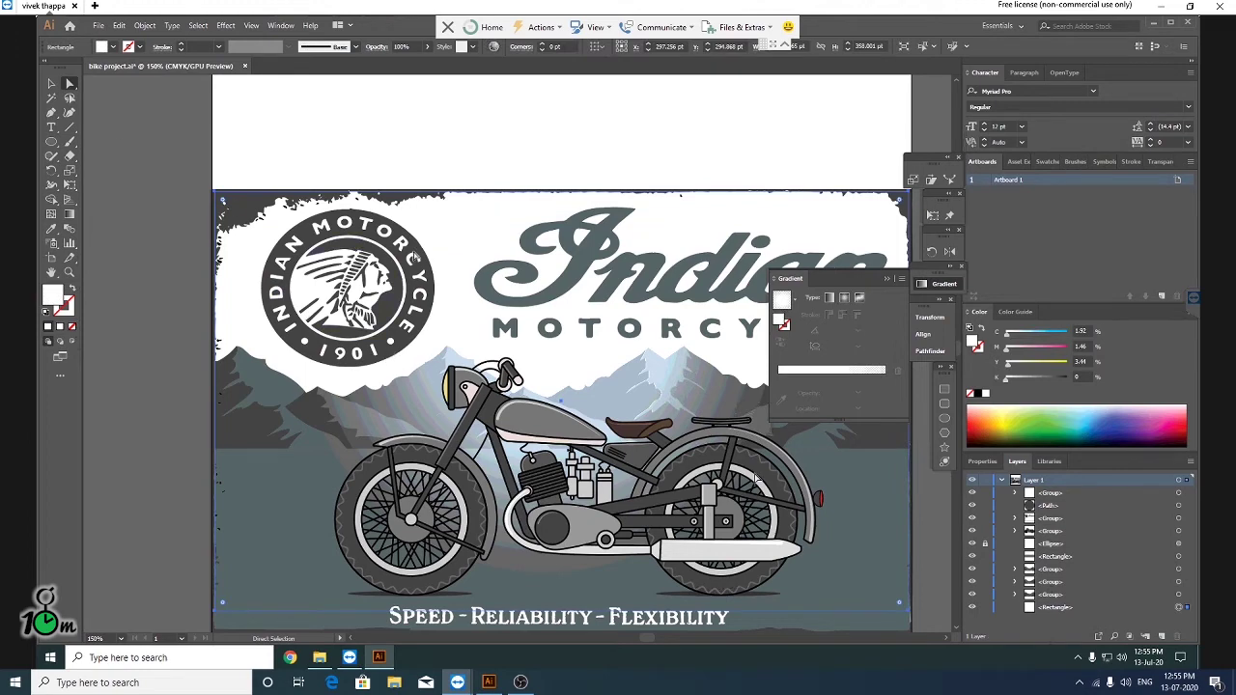
click(96, 103)
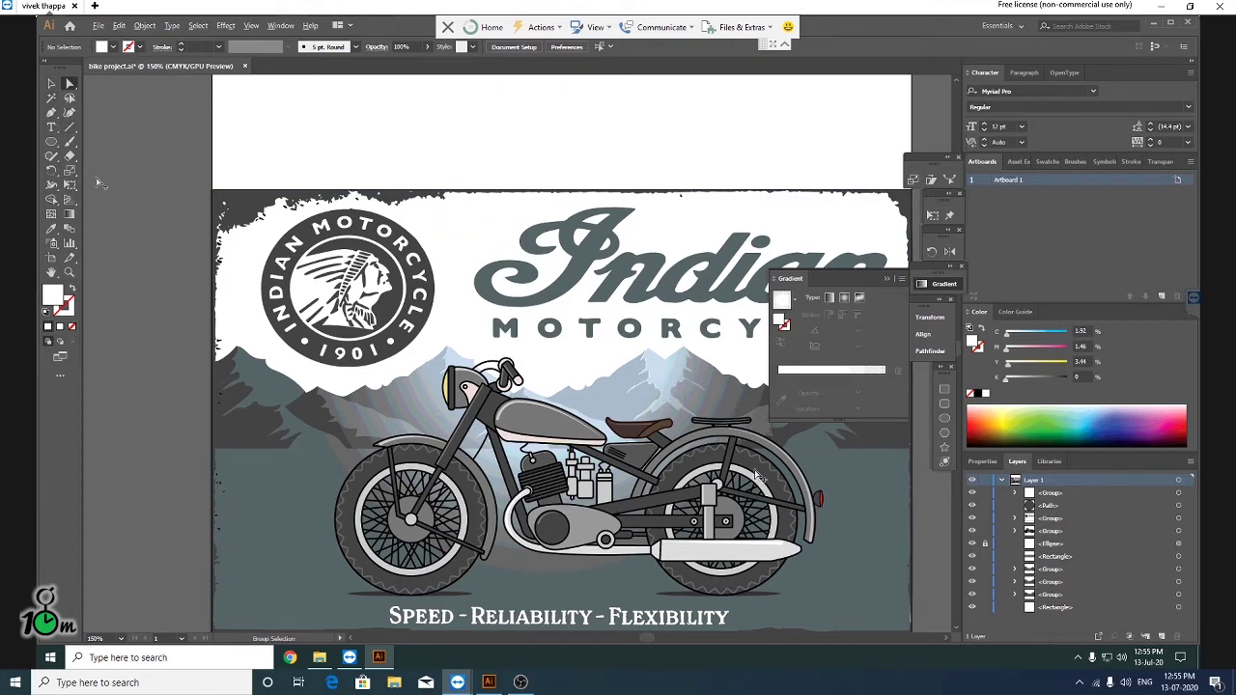
key(ctrl+0)
key(ctrl+1)
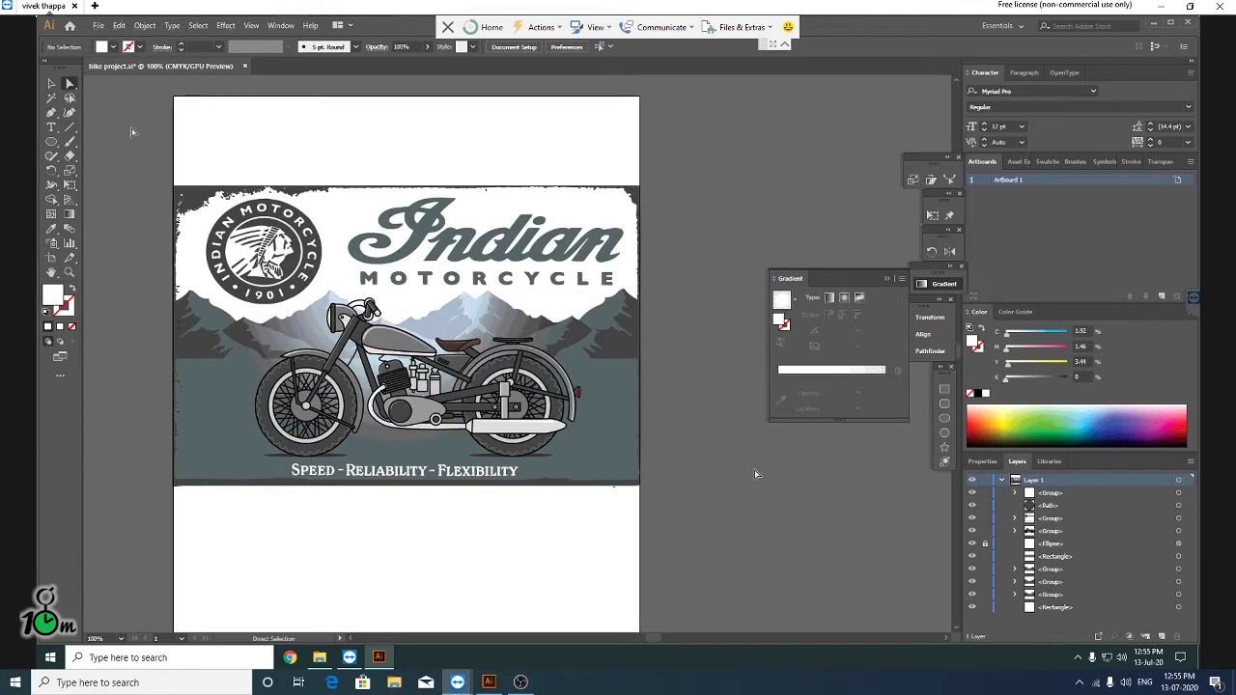
Step: In File Explorer, open the website sliders folder and view the gameworld image full-size
key(alt+Tab)
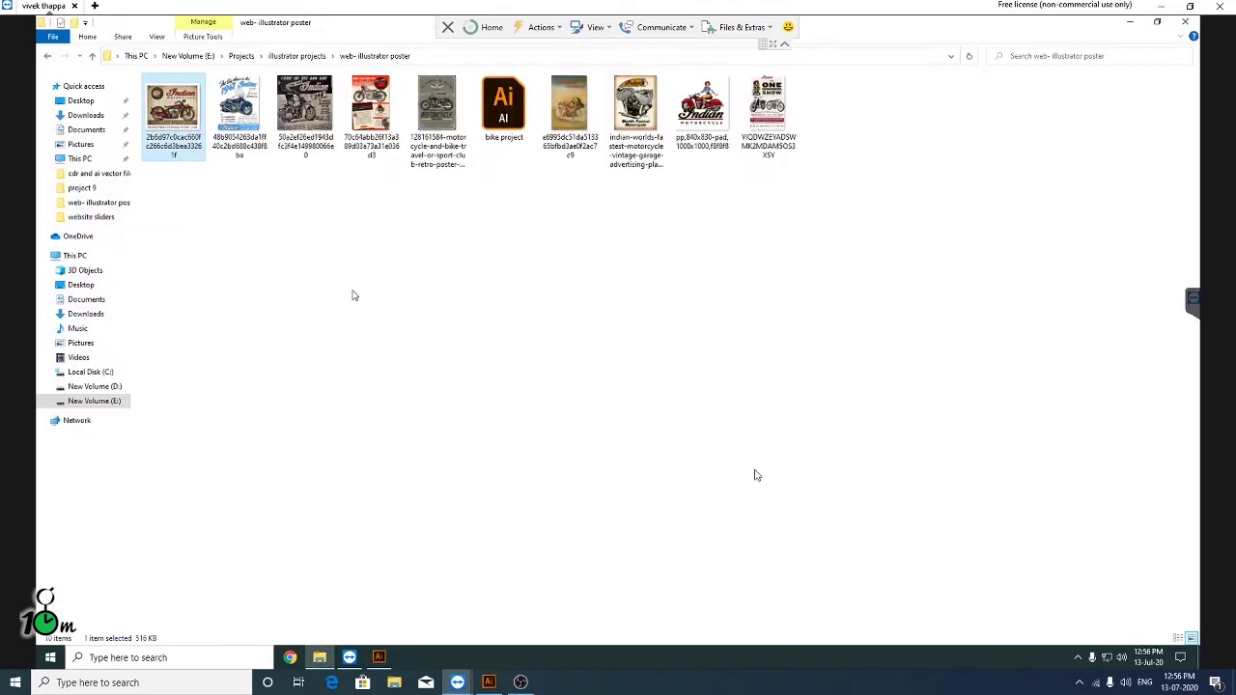
click(48, 56)
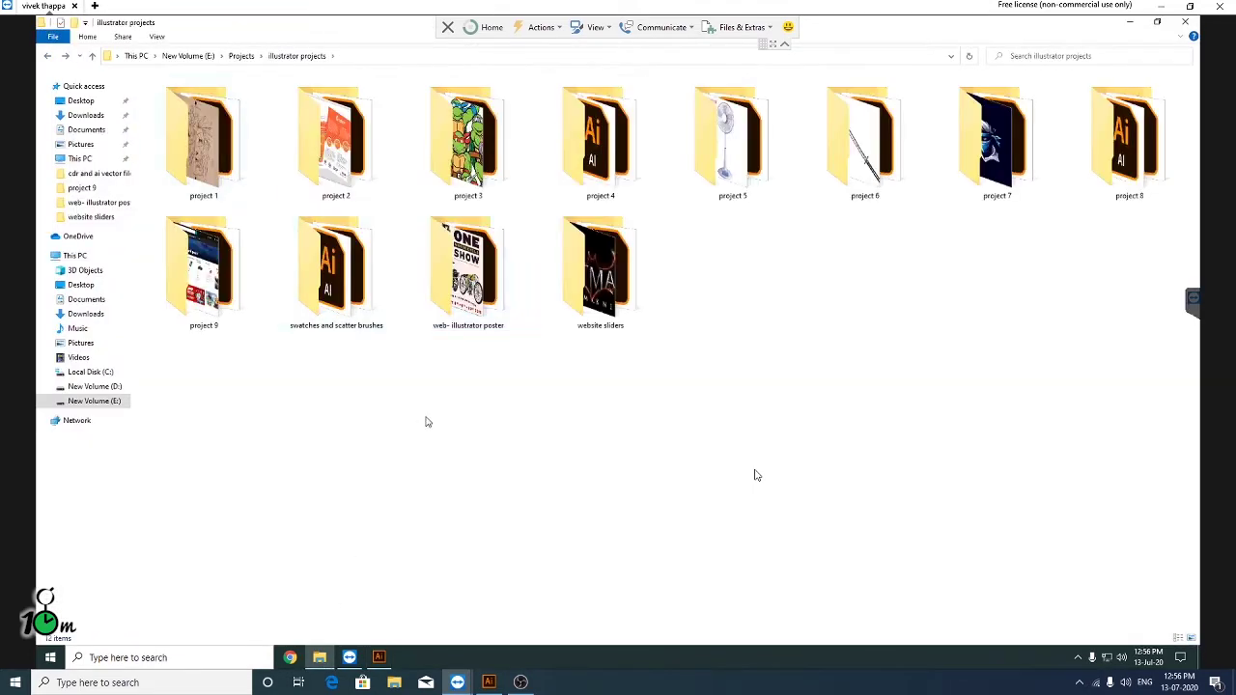
double_click(637, 303)
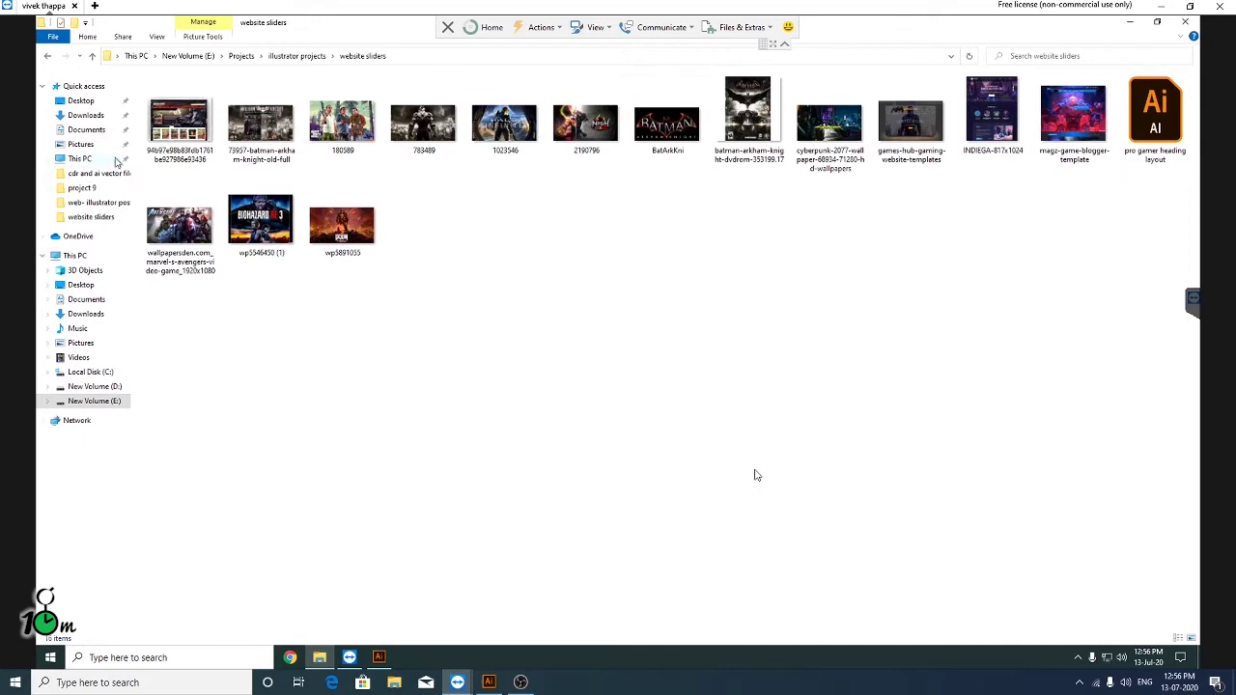
mouse_move(179, 123)
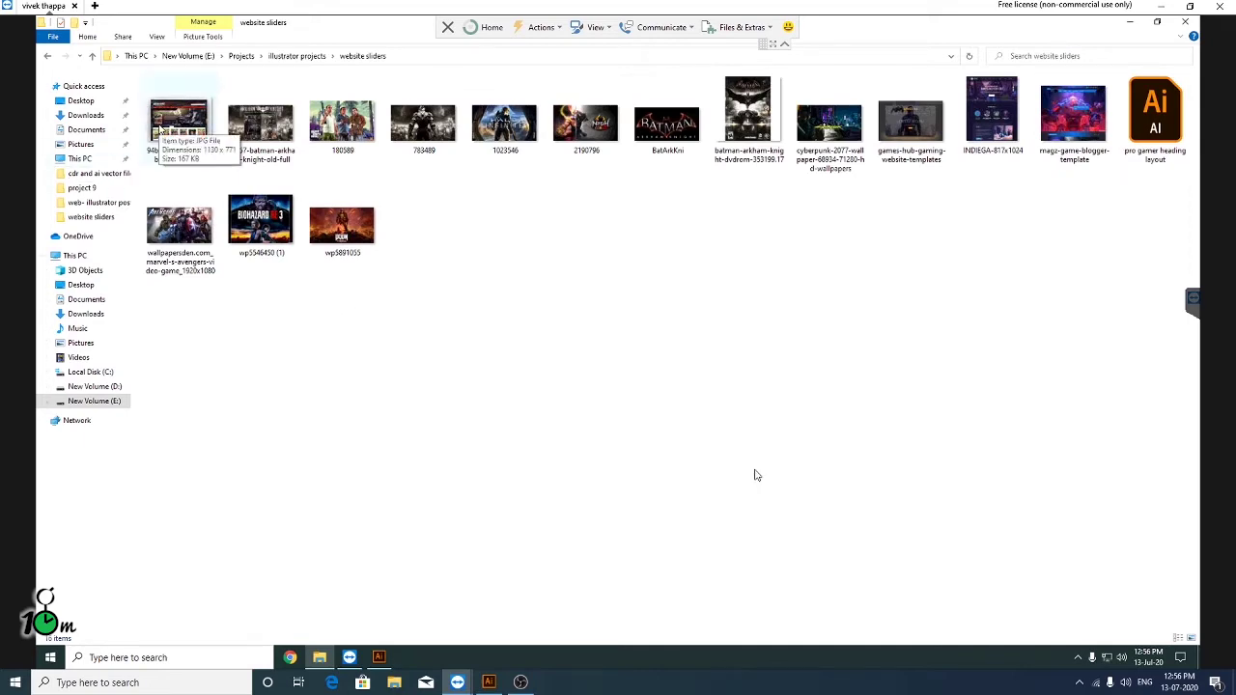
double_click(162, 126)
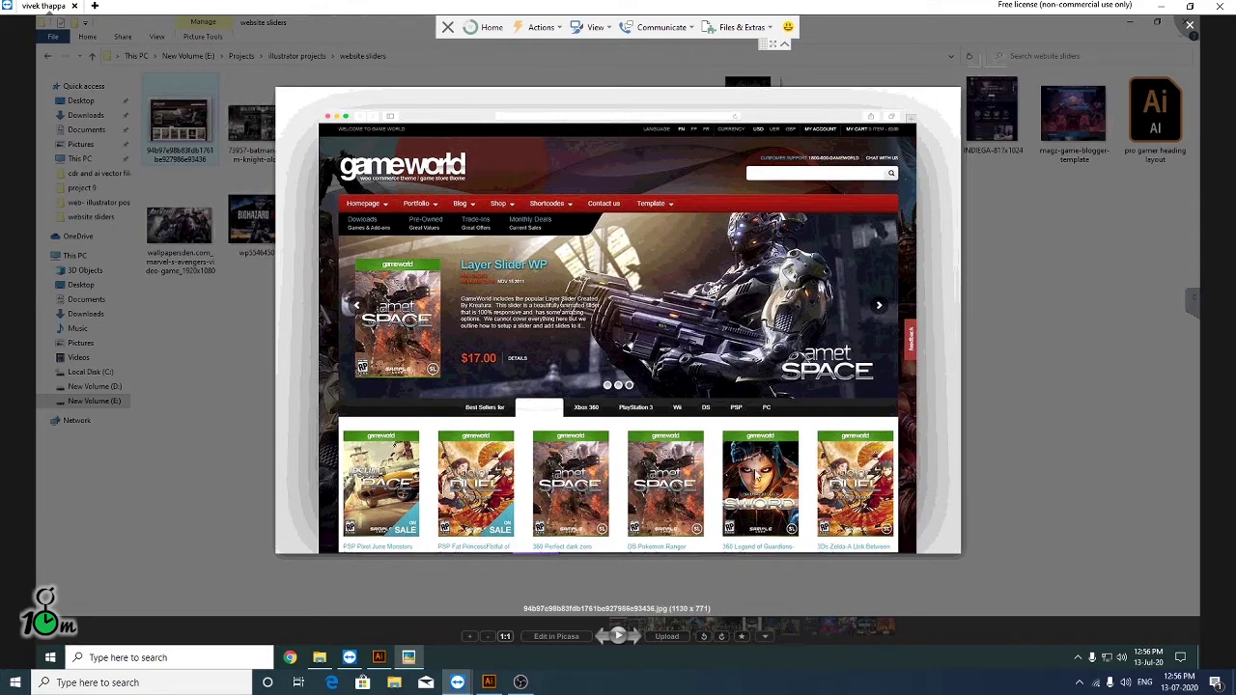
Step: Step through the Batman, Halo Infinite, INDIEGA and magz template images, then close Picasa
key(Right)
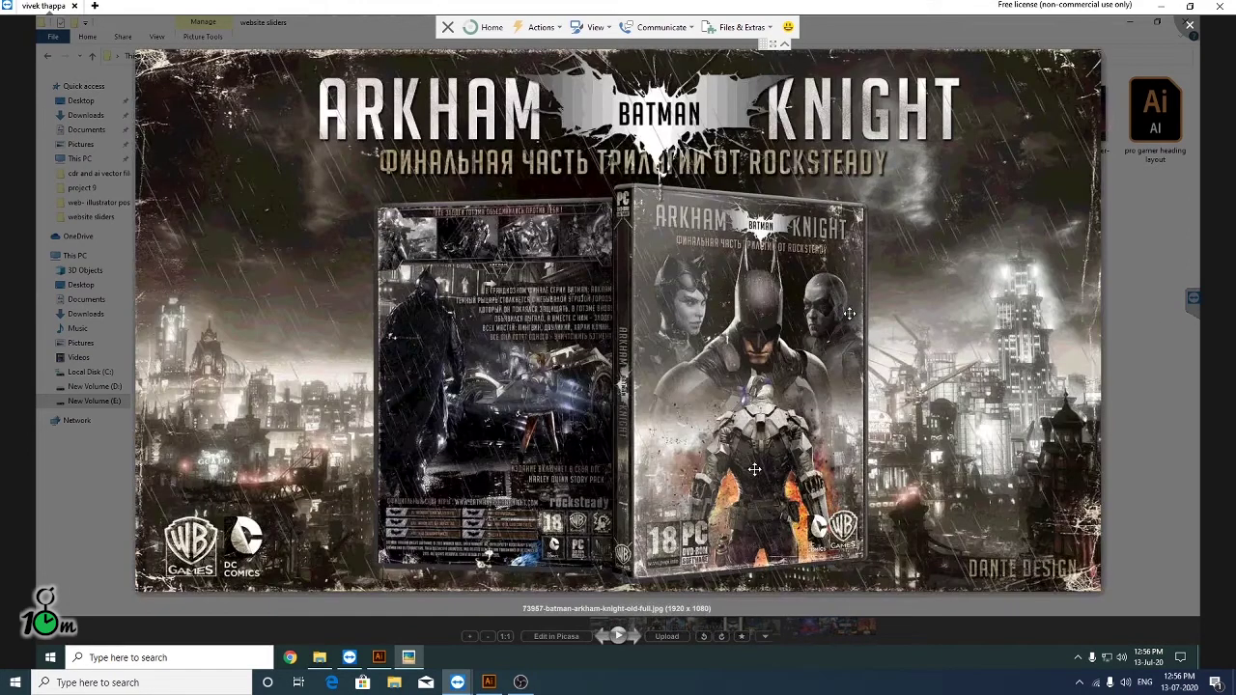
key(Right)
key(Right)
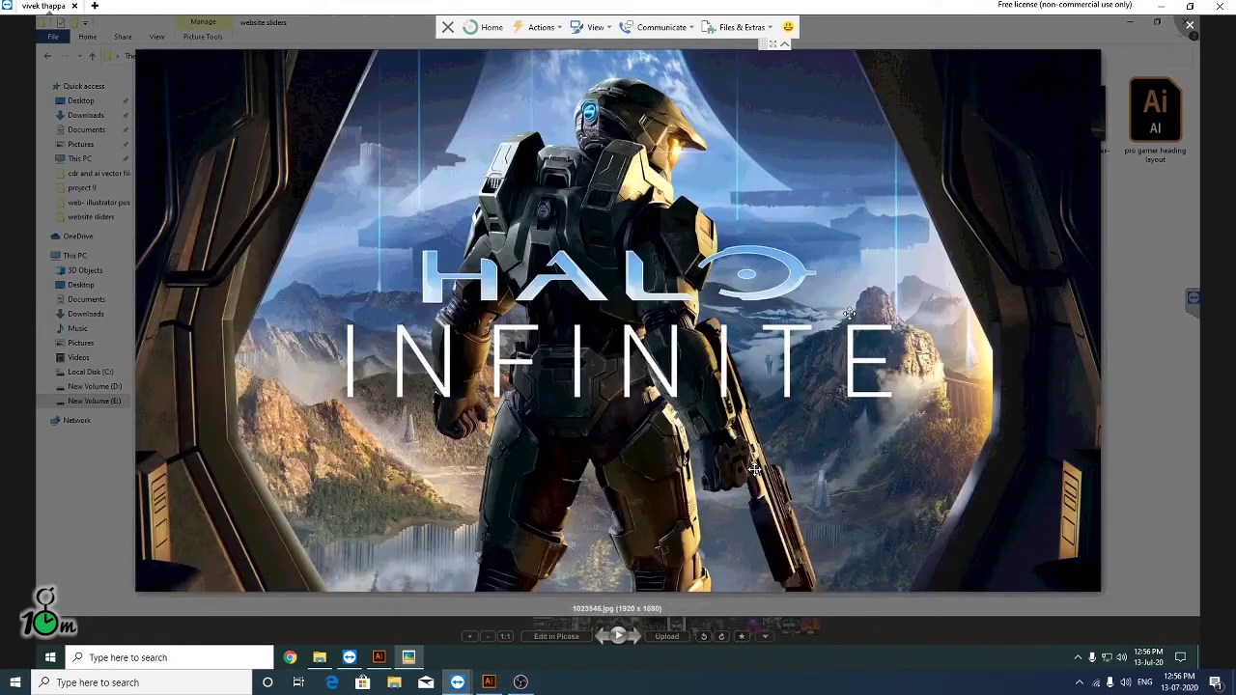
key(Right)
key(Right)
key(Right)
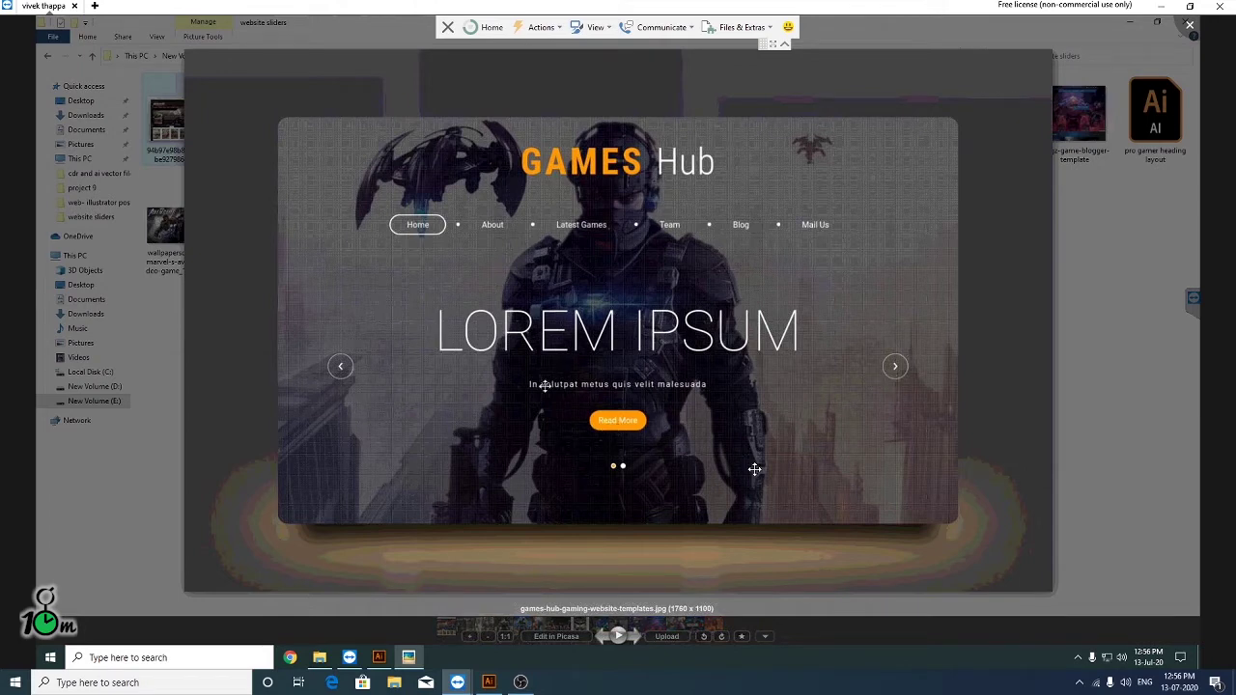
key(Right)
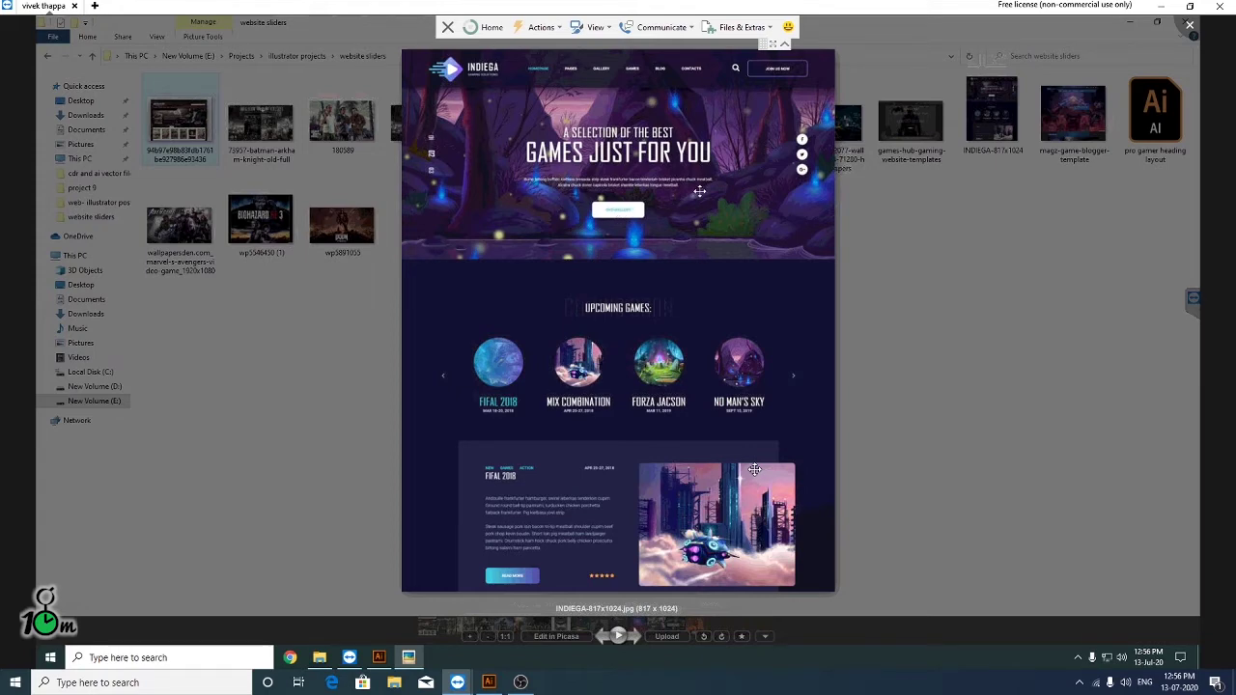
key(Right)
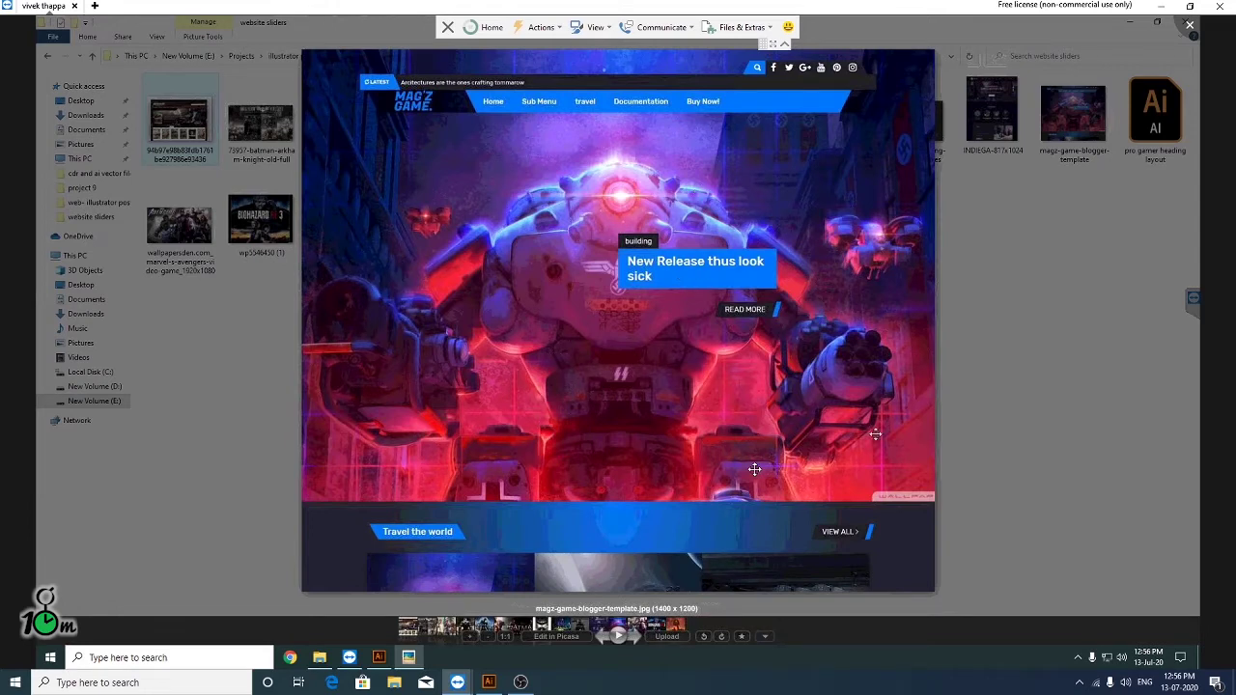
key(Escape)
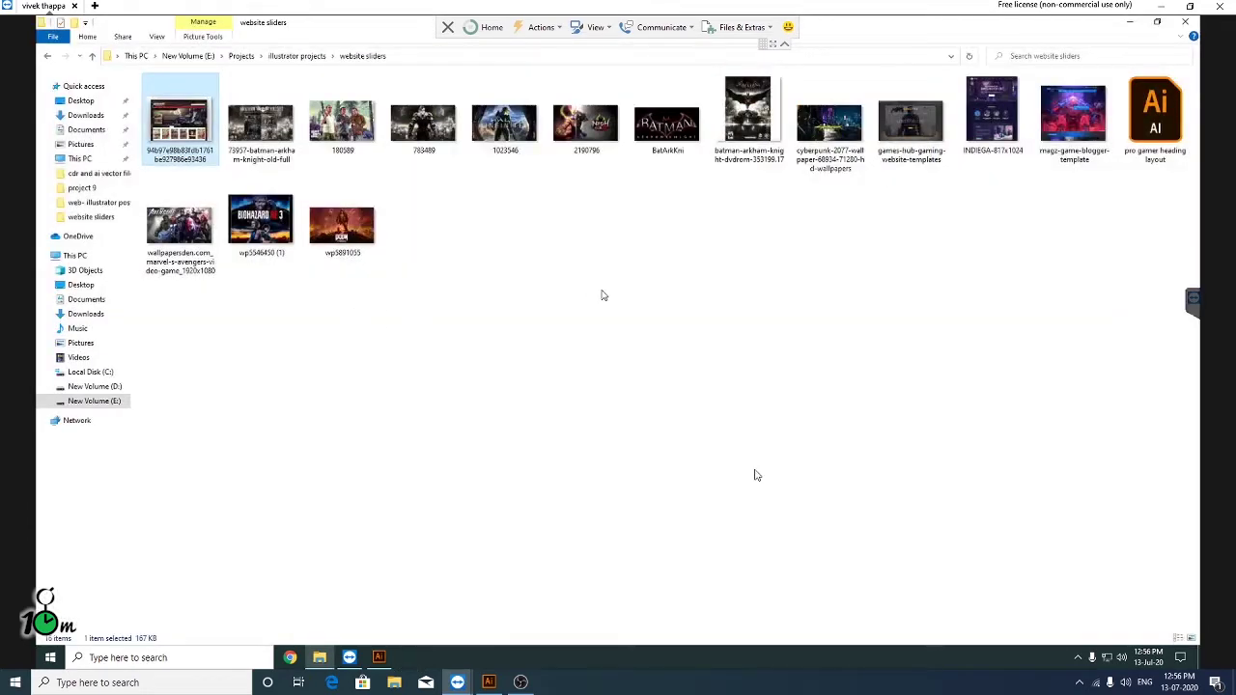
Step: Open pro gamer heading layout.ai, scroll across its artboards and collapse the Gradient panel
double_click(1155, 114)
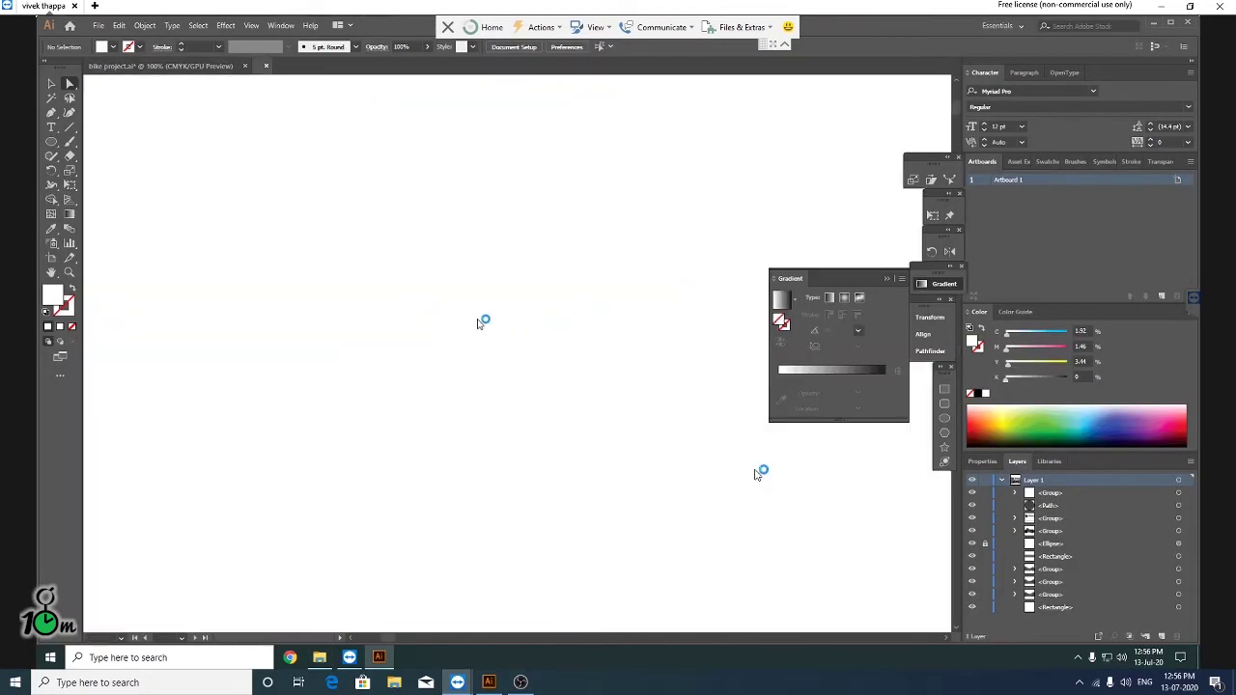
scroll(754, 469, left, 3)
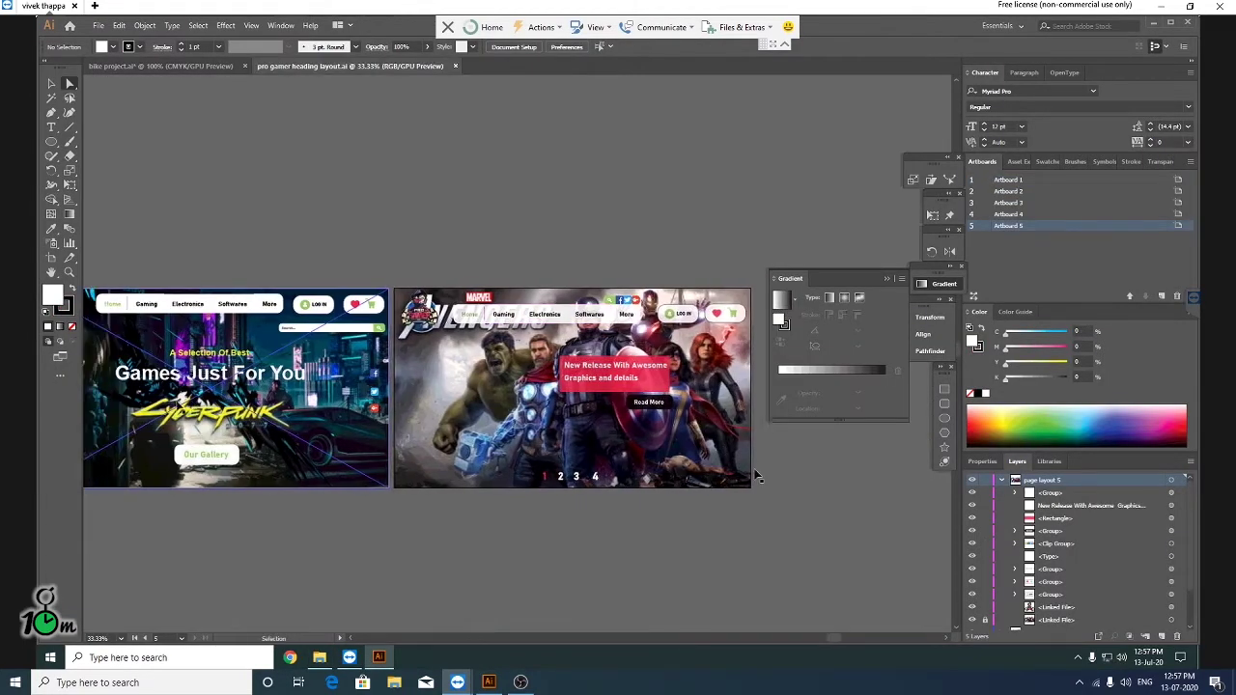
scroll(758, 475, left, 4)
scroll(757, 475, left, 4)
scroll(757, 475, left, 4)
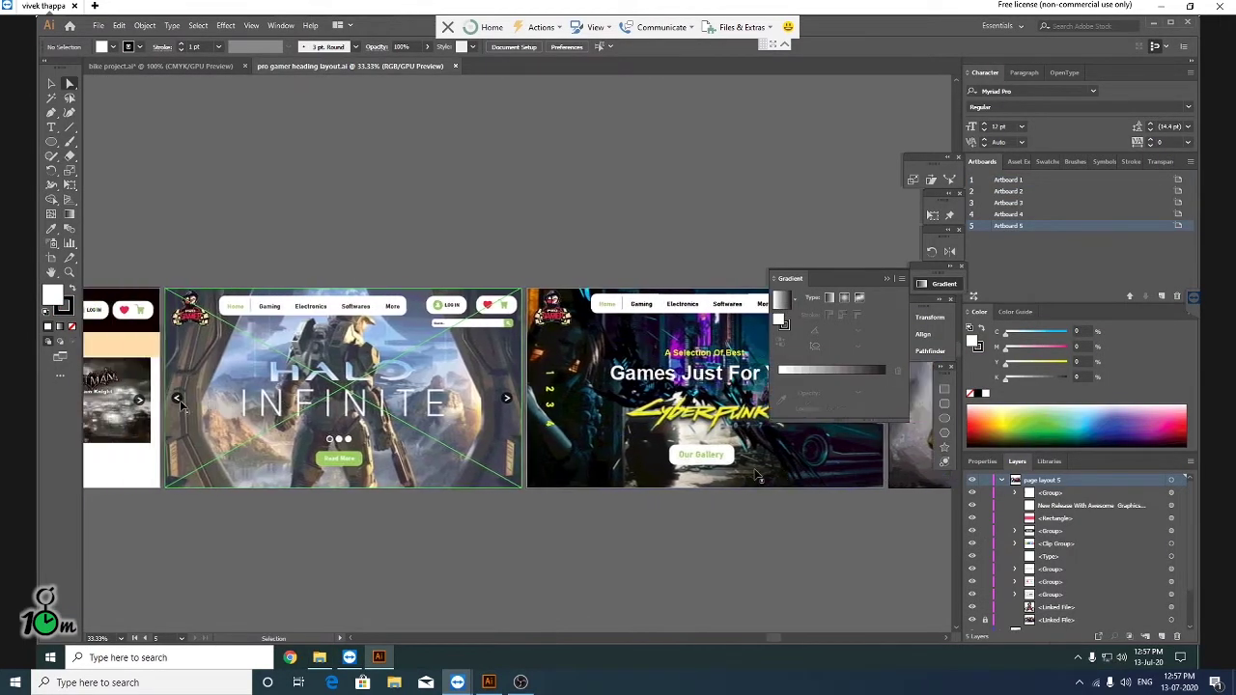
scroll(757, 475, left, 4)
scroll(758, 475, left, 3)
scroll(757, 475, left, 3)
scroll(758, 475, left, 3)
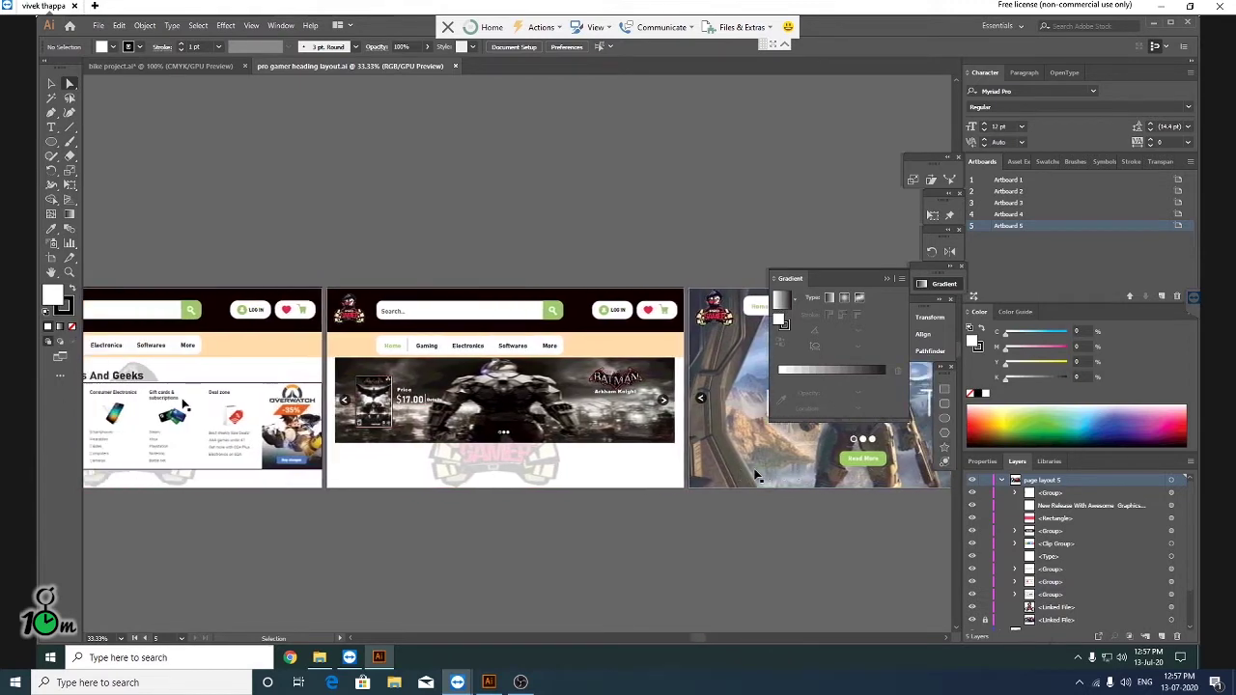
scroll(758, 475, left, 3)
scroll(756, 475, left, 1)
scroll(755, 475, left, 1)
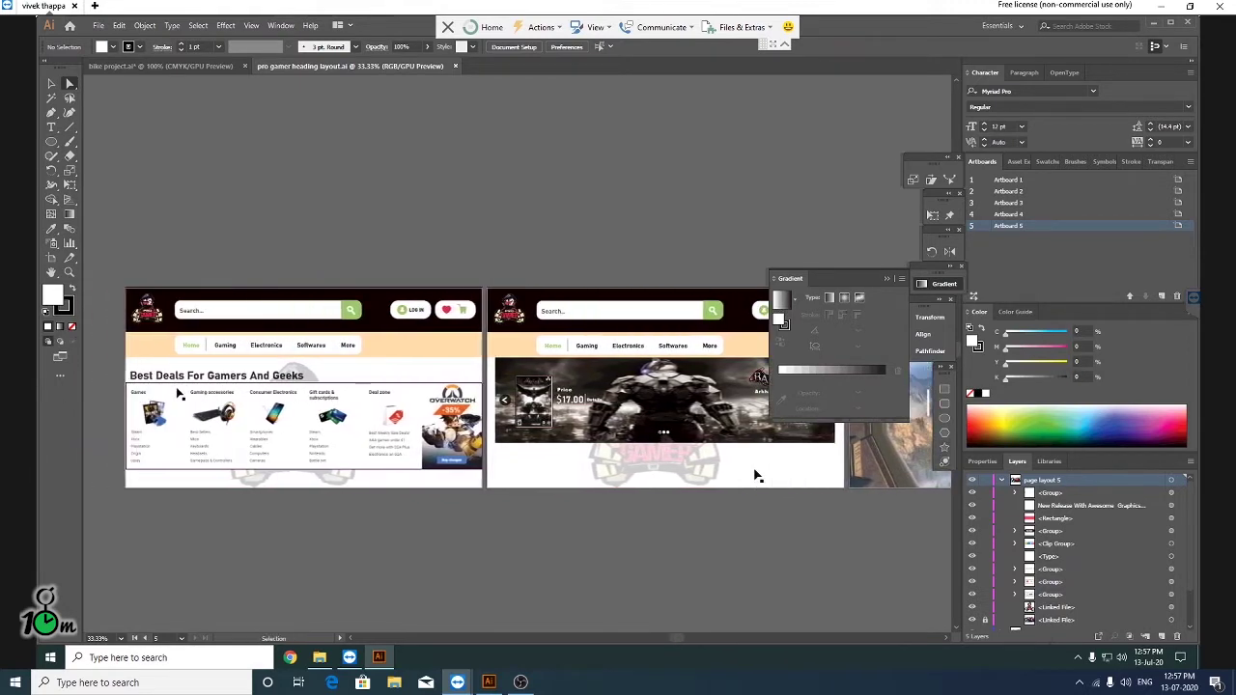
scroll(756, 475, right, 1)
scroll(755, 475, right, 1)
scroll(756, 475, right, 1)
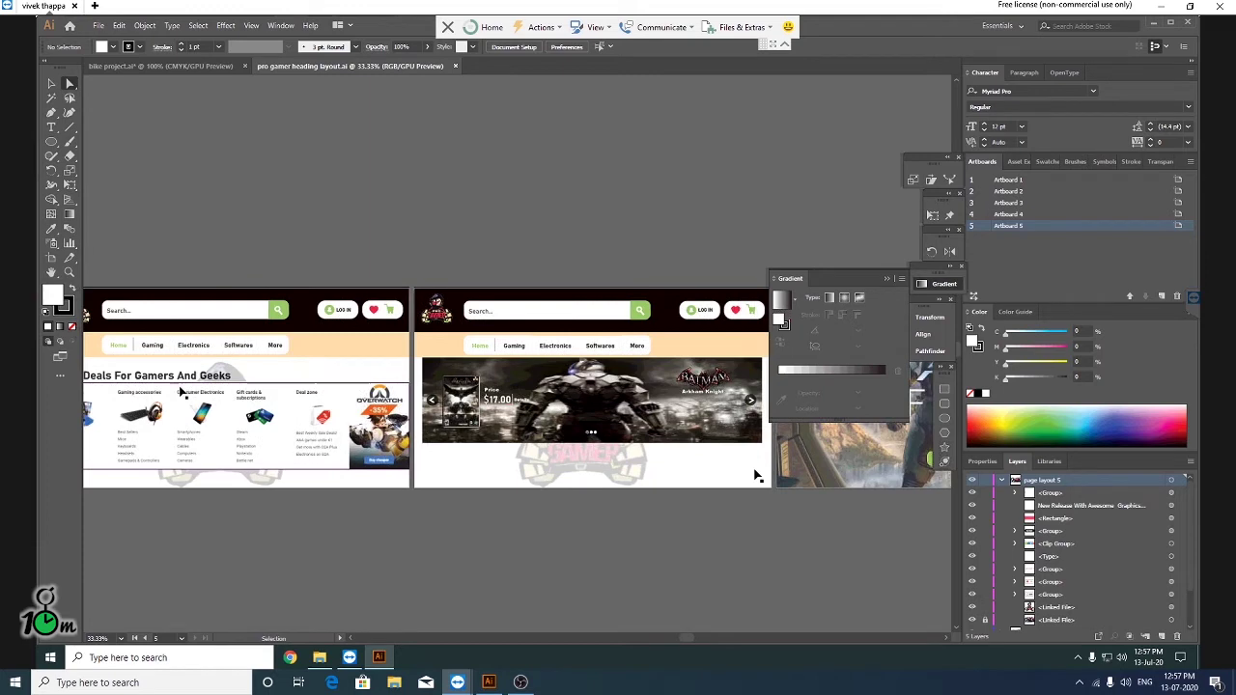
scroll(756, 475, right, 1)
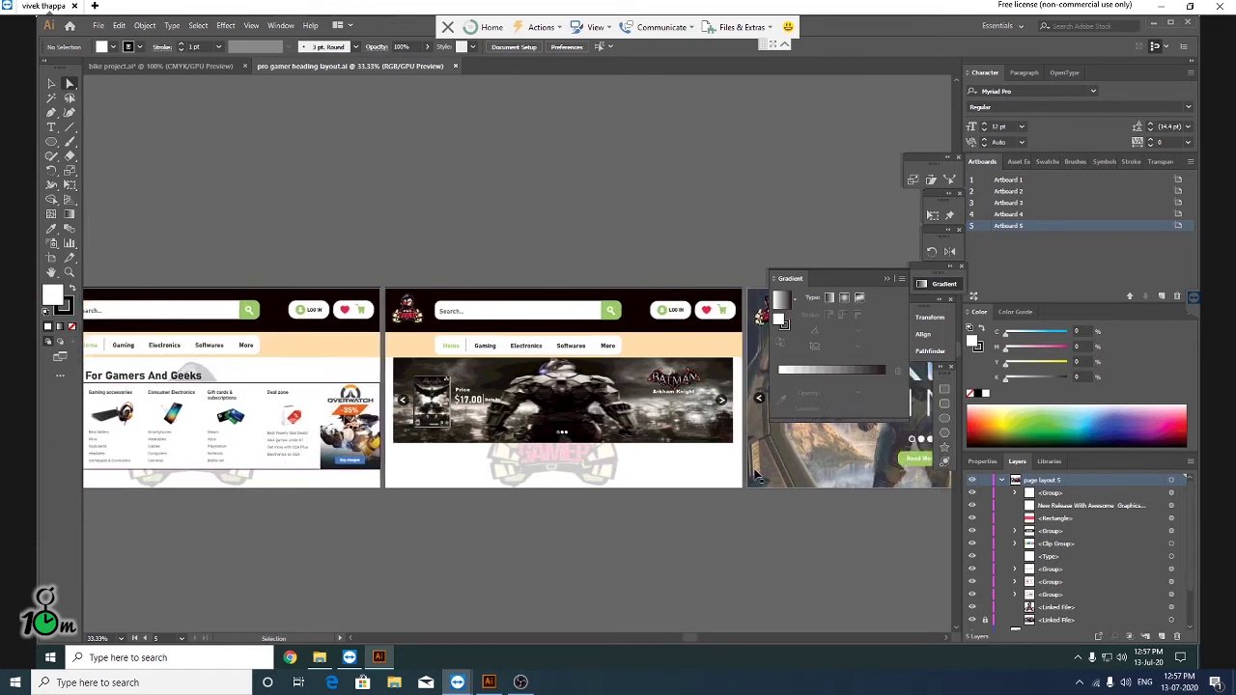
scroll(756, 475, right, 1)
click(895, 279)
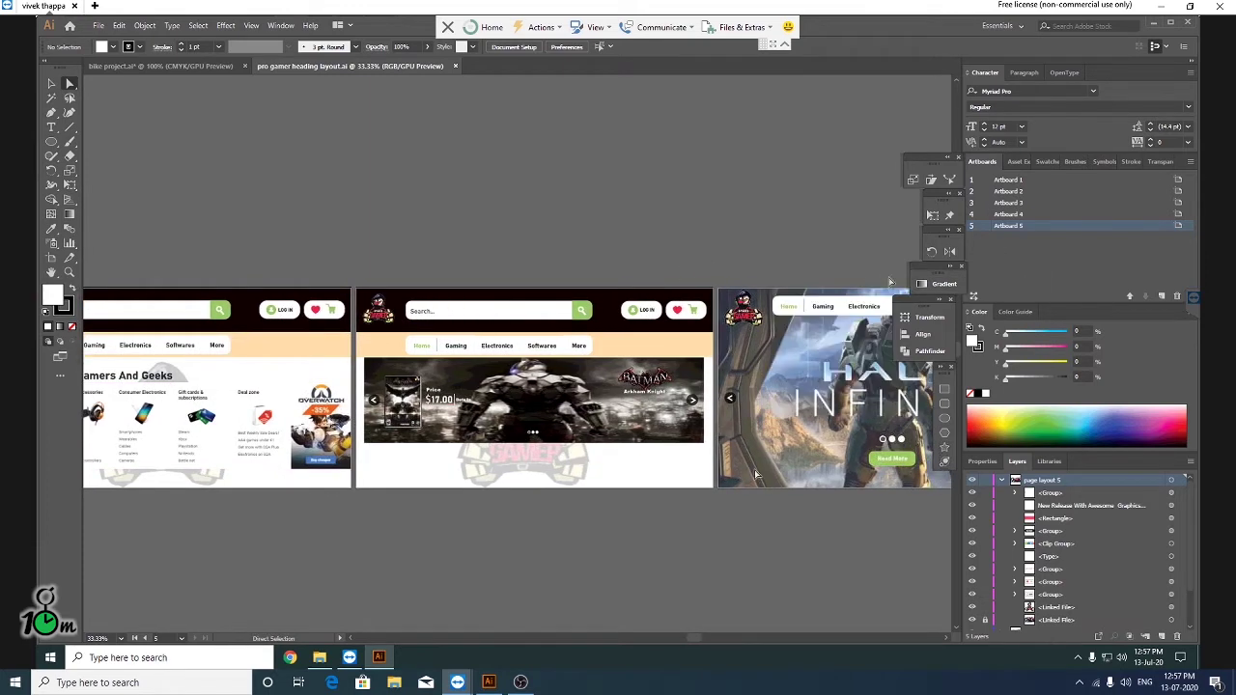
scroll(306, 383, right, 1)
scroll(306, 383, right, 3)
scroll(306, 383, right, 2)
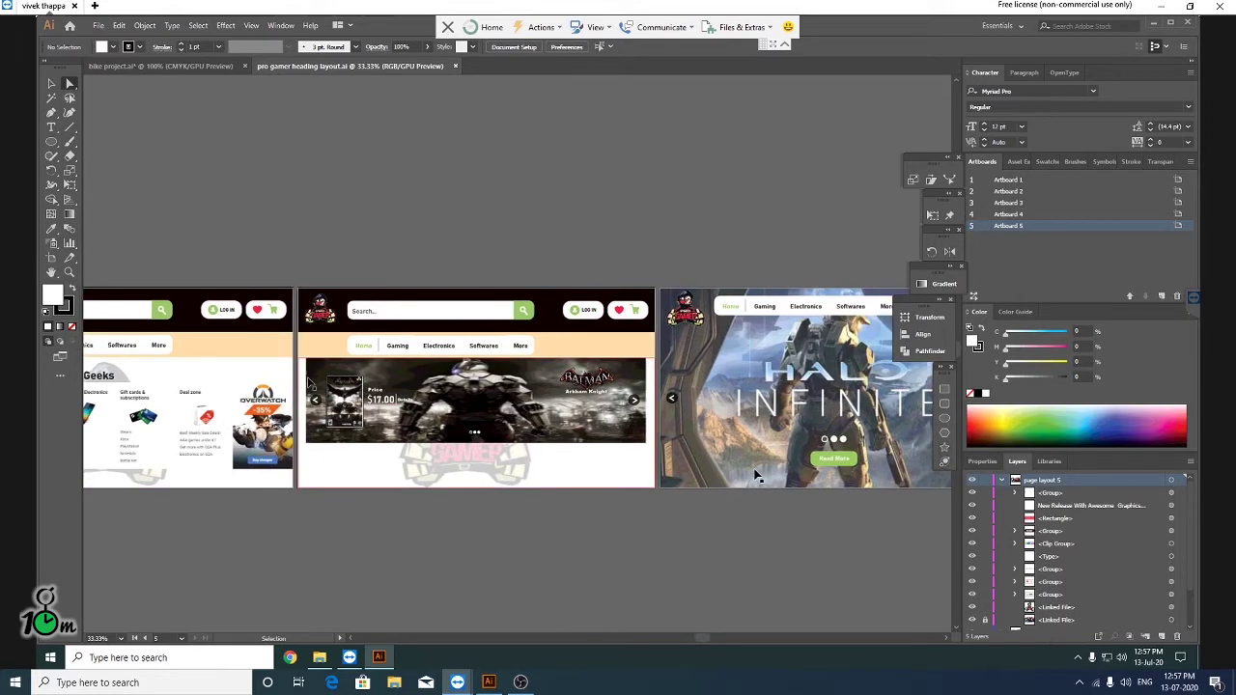
scroll(306, 383, right, 2)
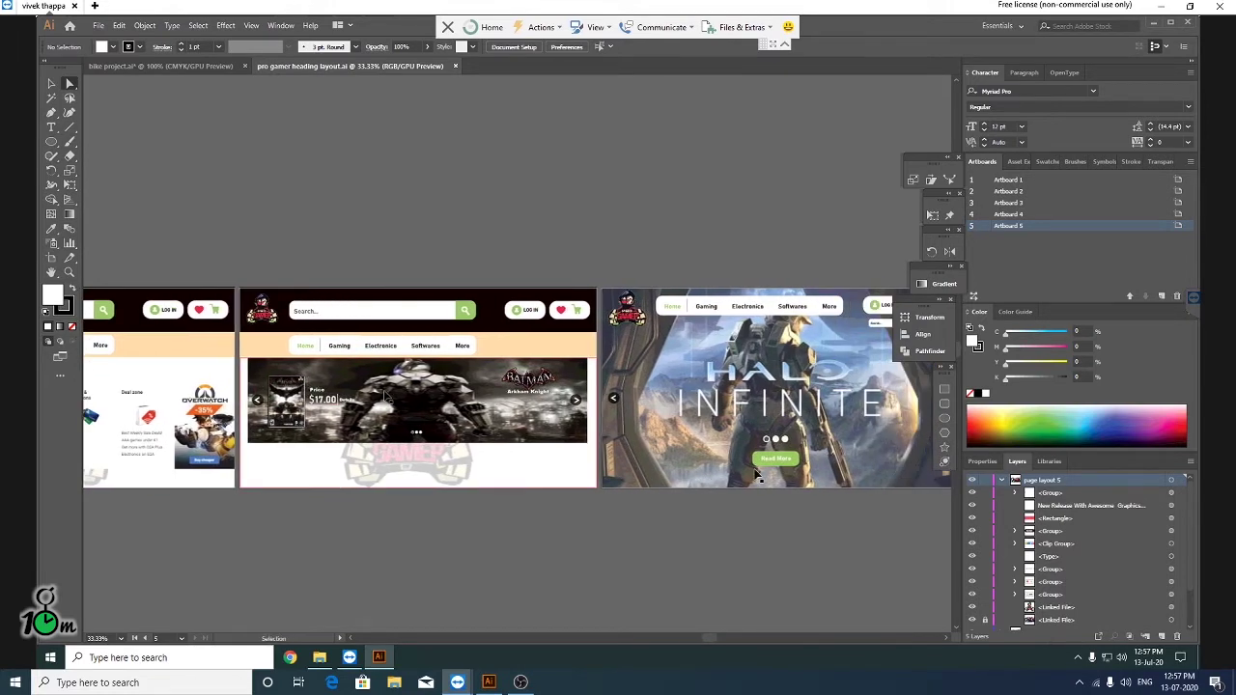
scroll(386, 391, right, 1)
scroll(386, 391, left, 2)
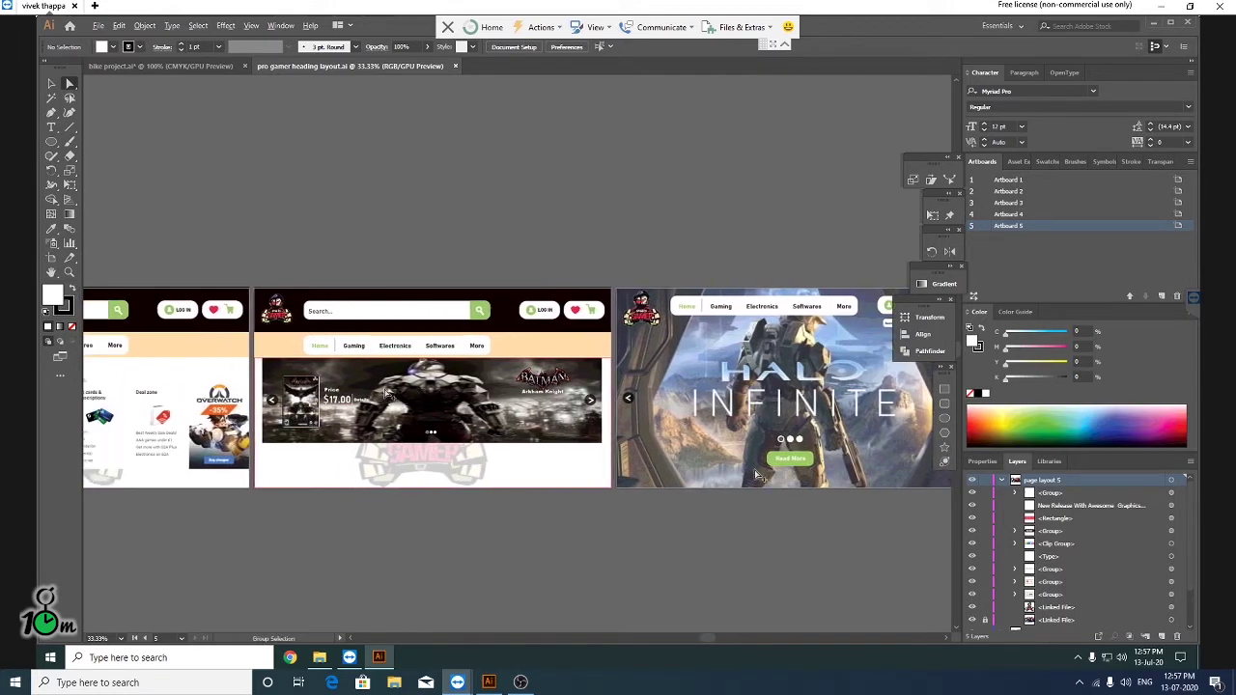
scroll(386, 391, up, 1)
Step: Go full-screen with Direct Selection active and pan to the Halo Infinite artboard
key(f)
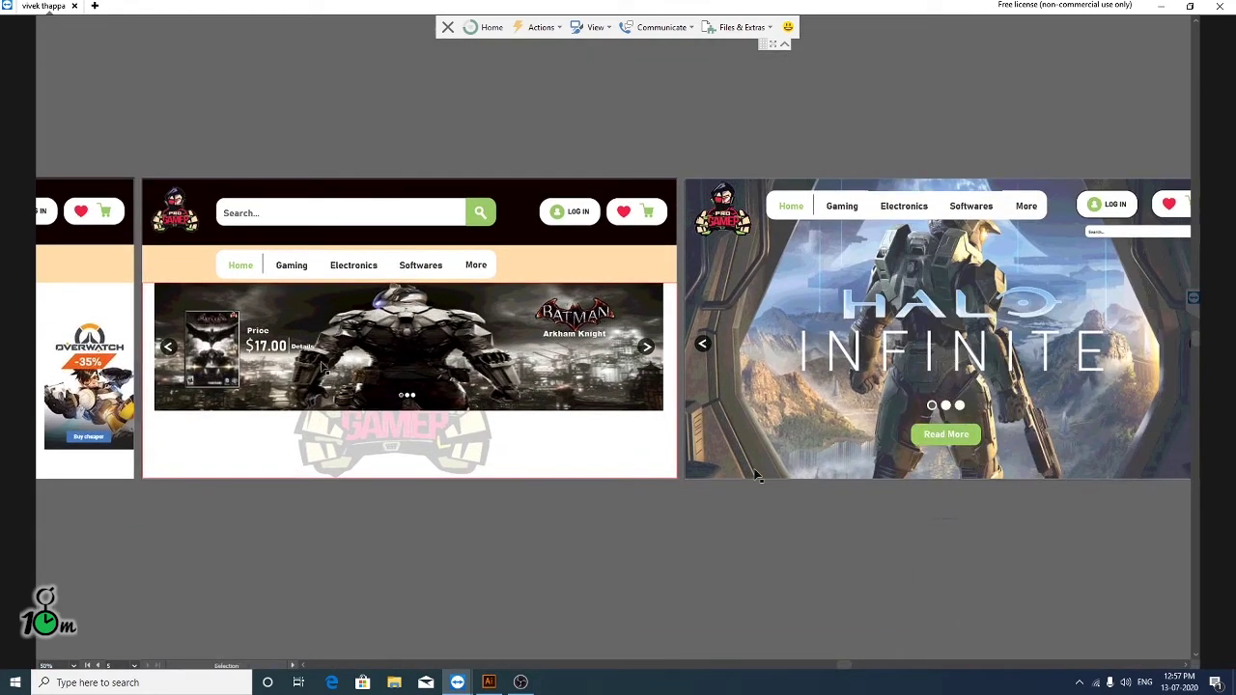
scroll(754, 470, left, 2)
scroll(753, 470, right, 1)
key(a)
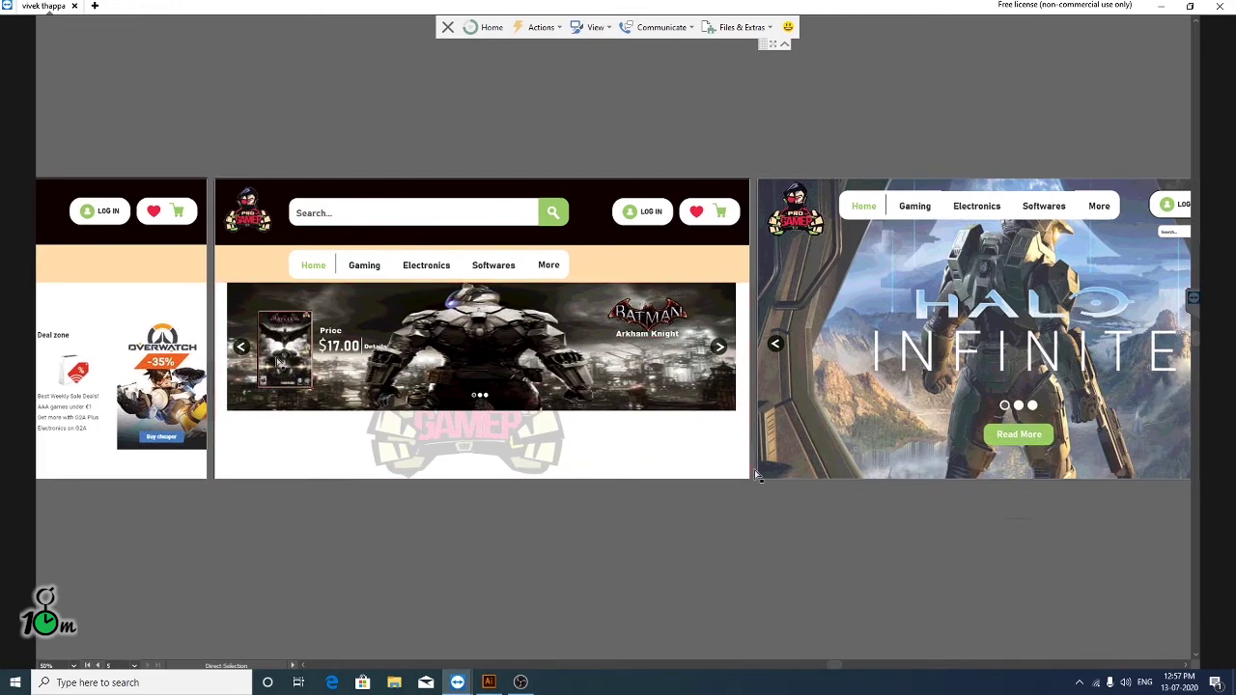
scroll(278, 355, up, 1)
scroll(290, 348, up, 1)
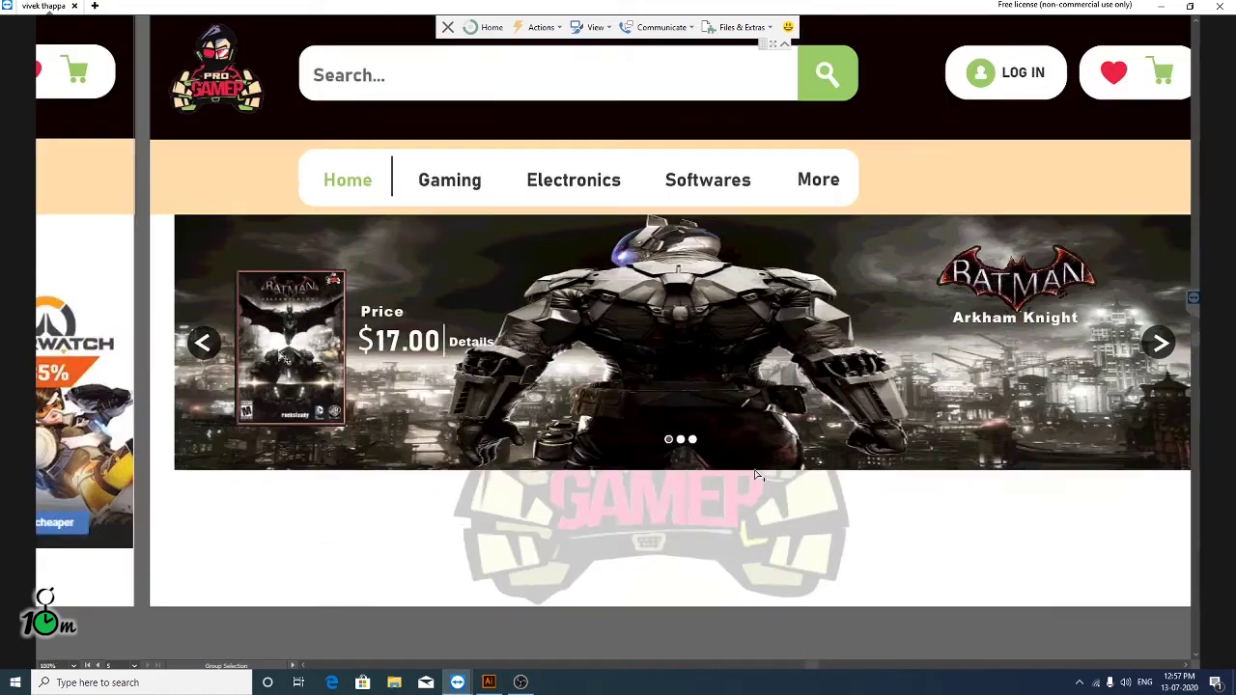
scroll(290, 348, up, 1)
scroll(290, 348, down, 1)
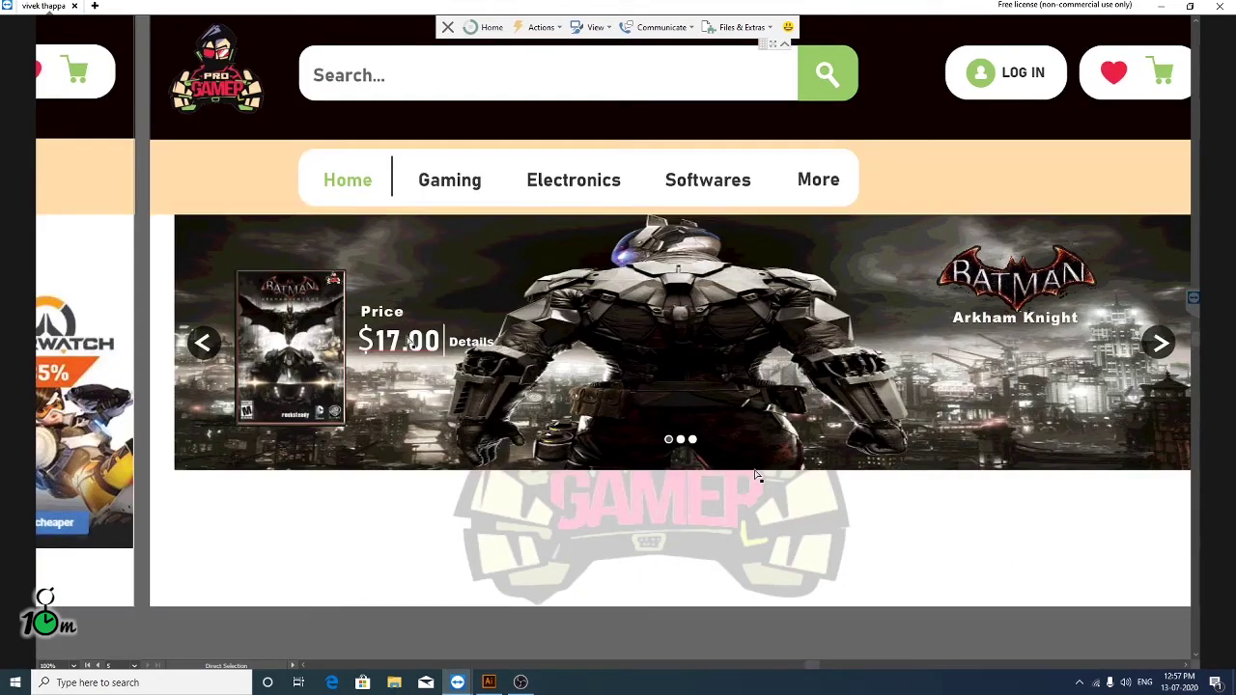
scroll(557, 391, down, 1)
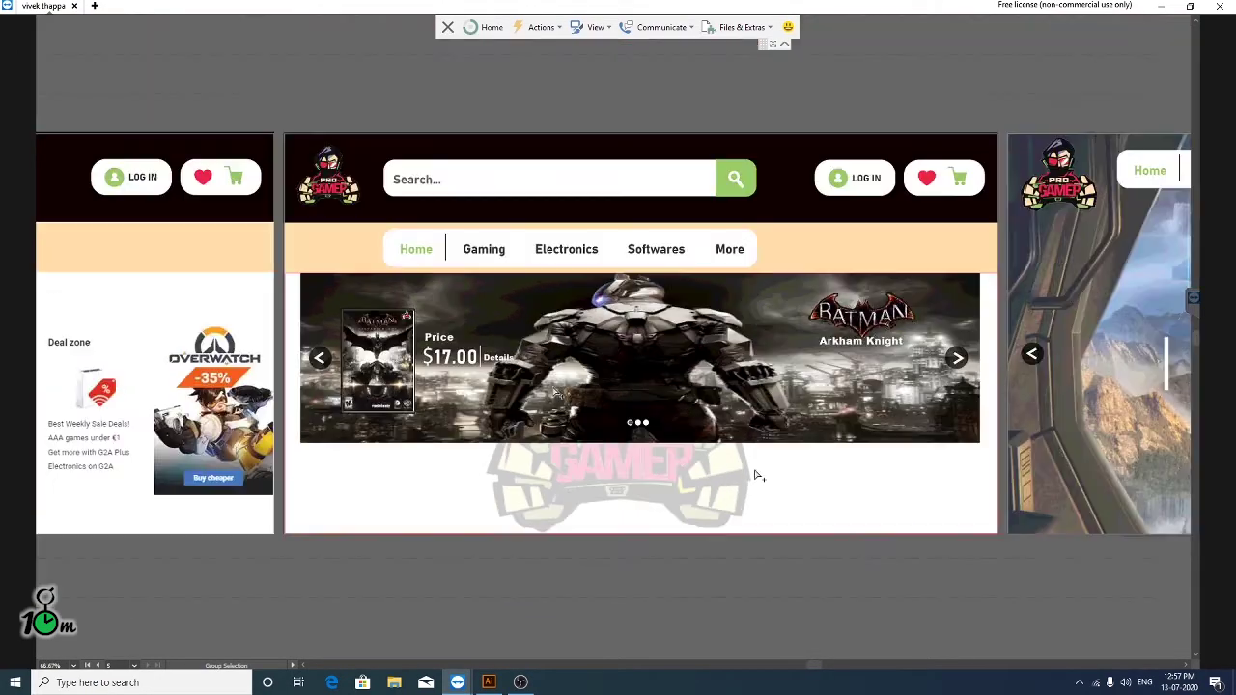
scroll(557, 391, up, 1)
scroll(757, 475, right, 1)
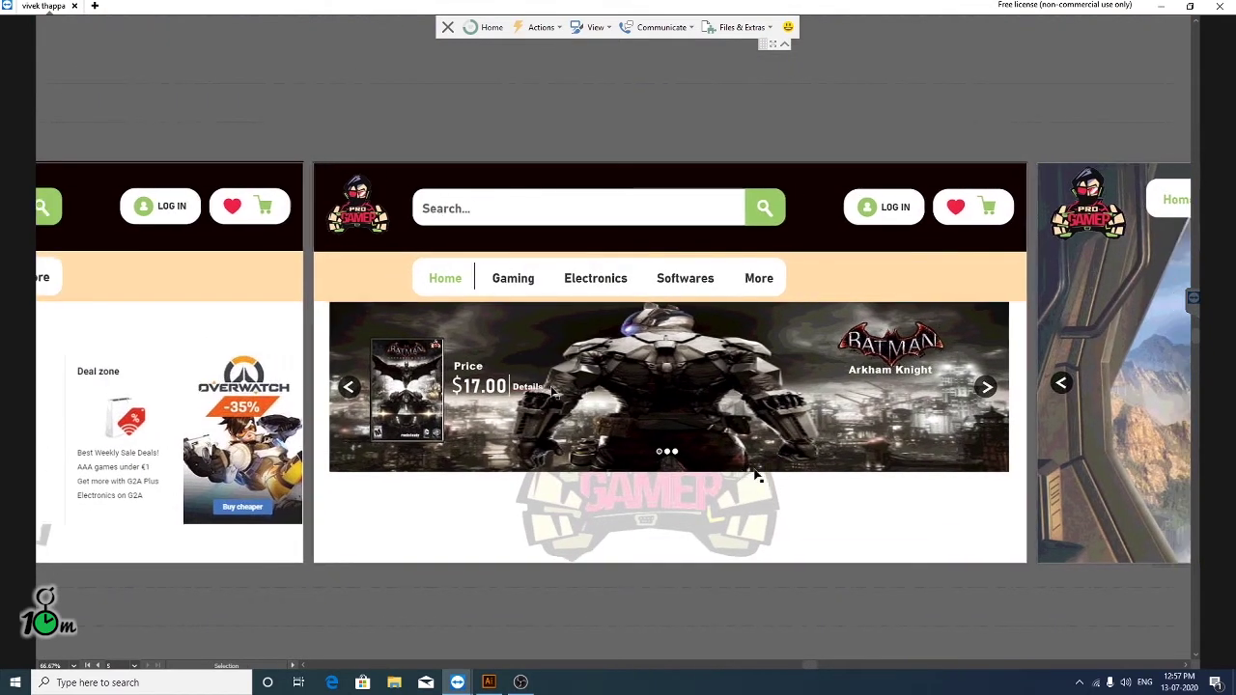
scroll(757, 475, right, 3)
scroll(757, 475, right, 2)
scroll(757, 475, right, 4)
scroll(757, 475, right, 2)
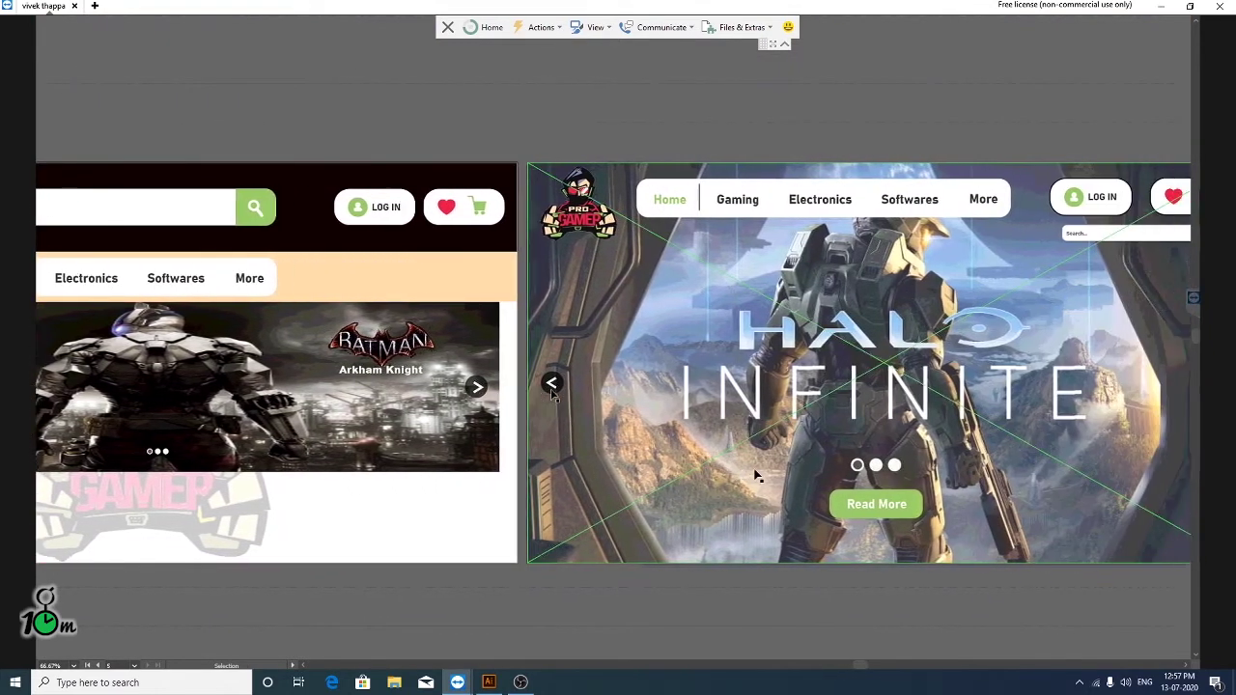
scroll(757, 475, right, 1)
scroll(757, 475, right, 1)
scroll(757, 475, right, 1)
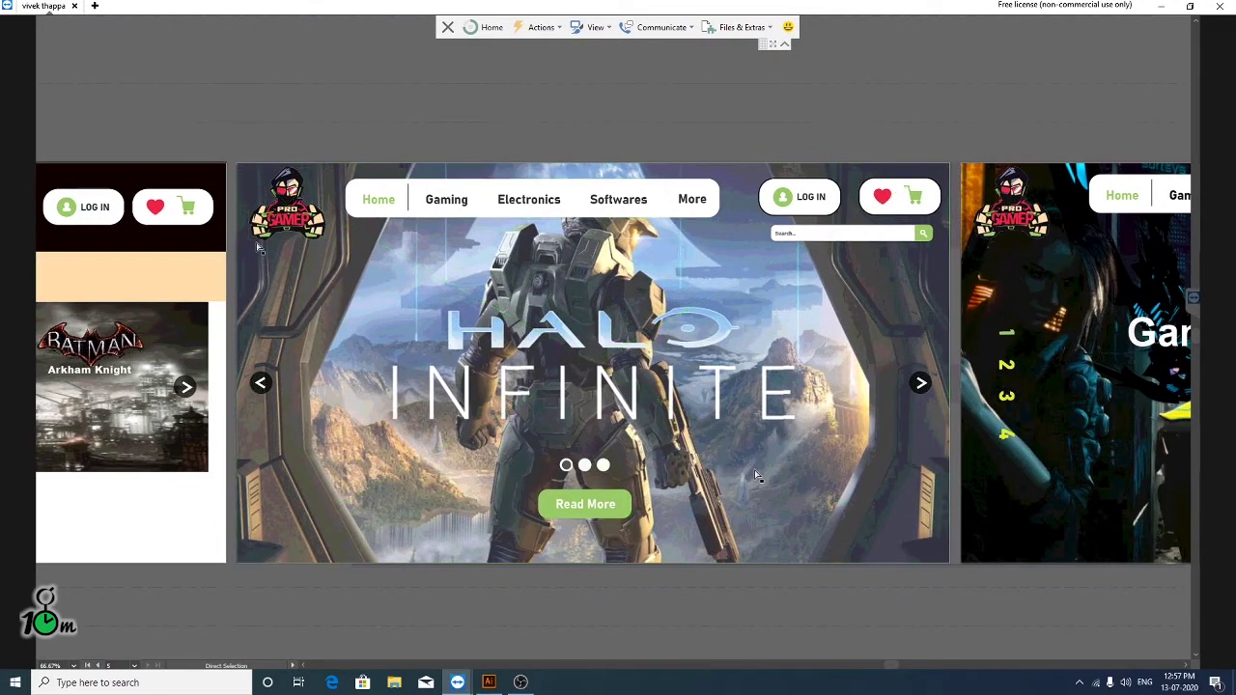
Step: With the Selection tool, scroll across the canvas and select the Halo Infinite background image
key(v)
scroll(757, 475, right, 1)
scroll(757, 475, right, 2)
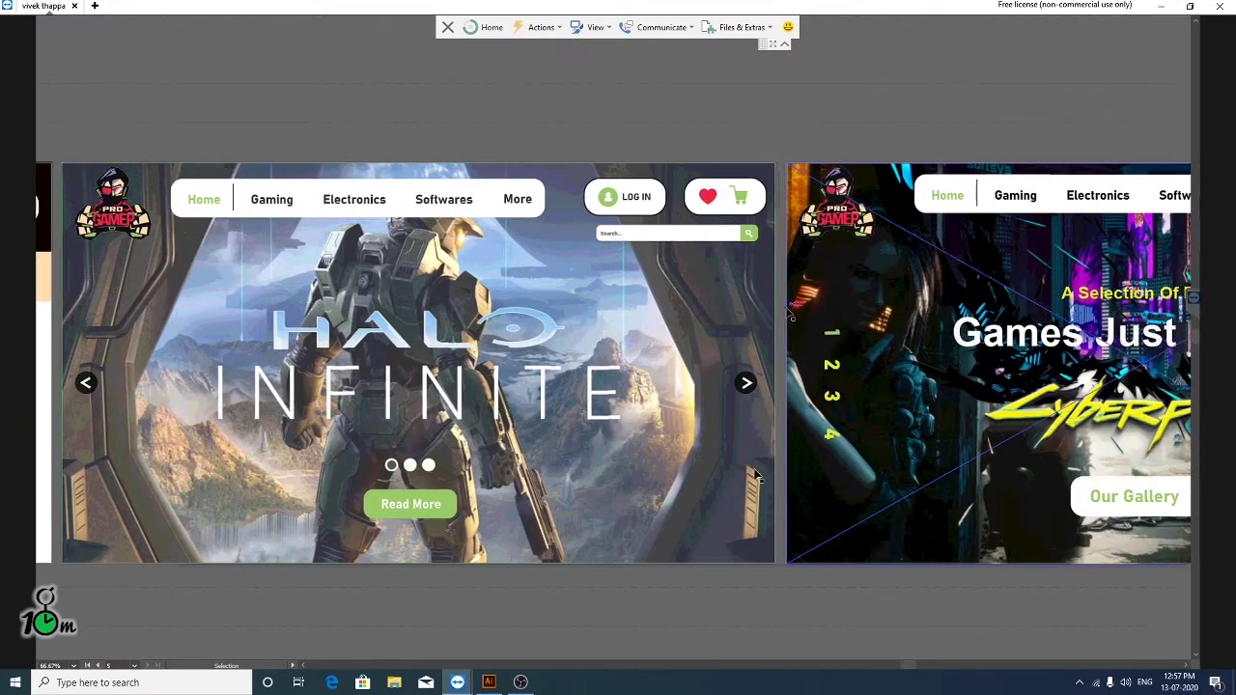
scroll(757, 475, right, 1)
scroll(757, 475, right, 2)
scroll(756, 475, right, 2)
scroll(757, 475, right, 2)
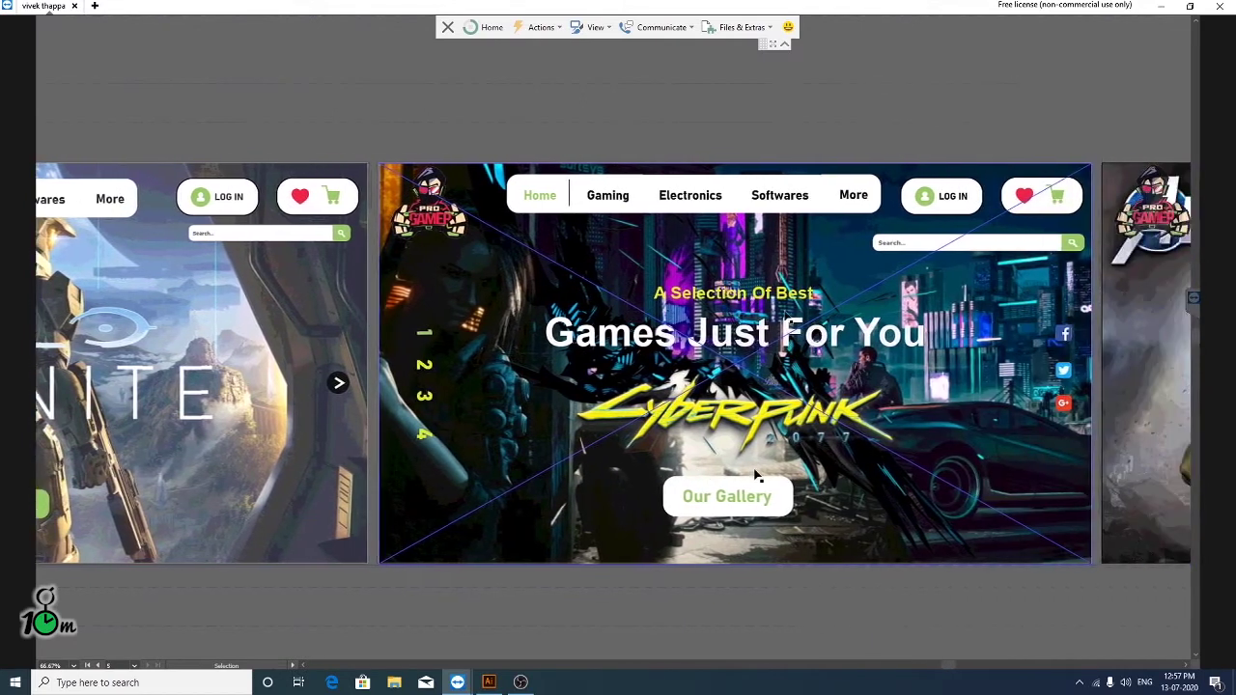
scroll(757, 475, right, 1)
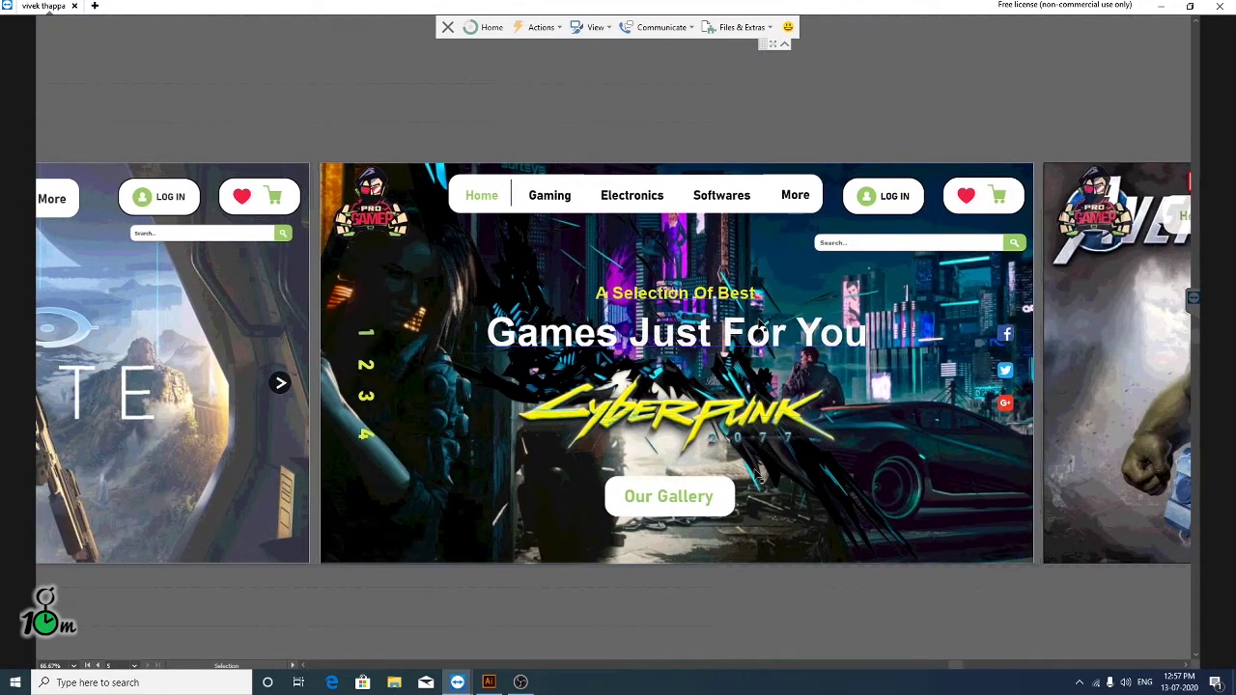
click(190, 423)
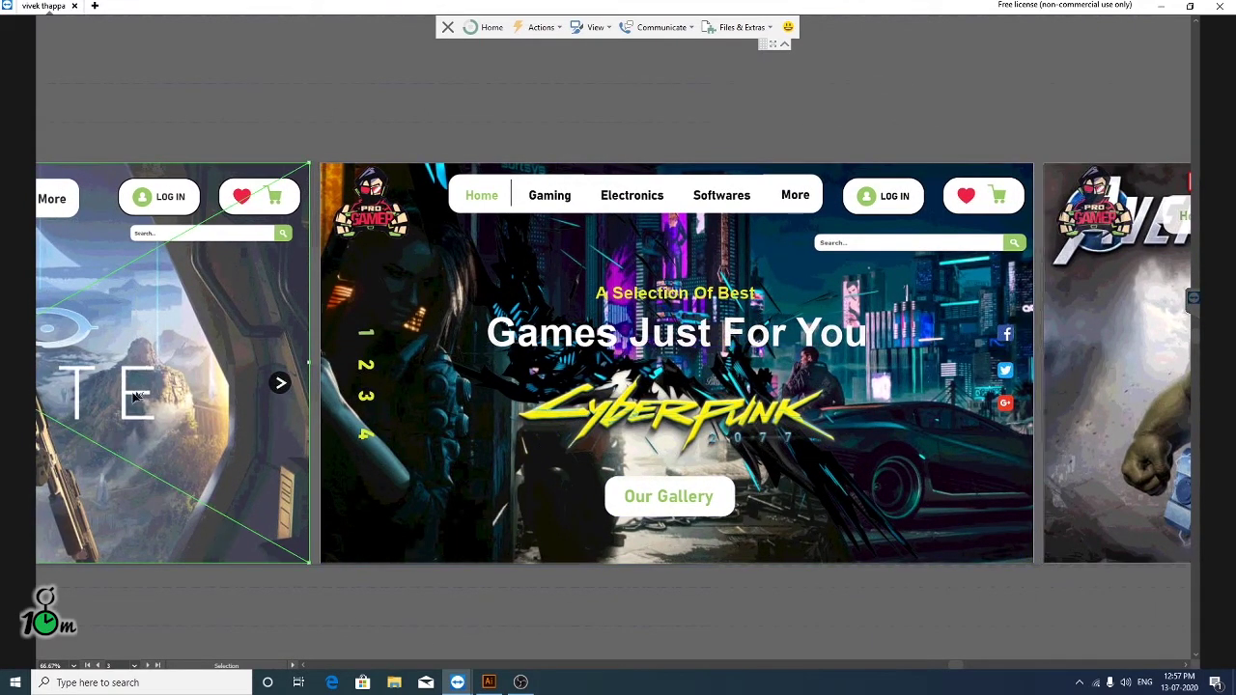
Step: Scroll back across the canvas, then deselect and reselect the Halo background image
scroll(350, 658, left, 1)
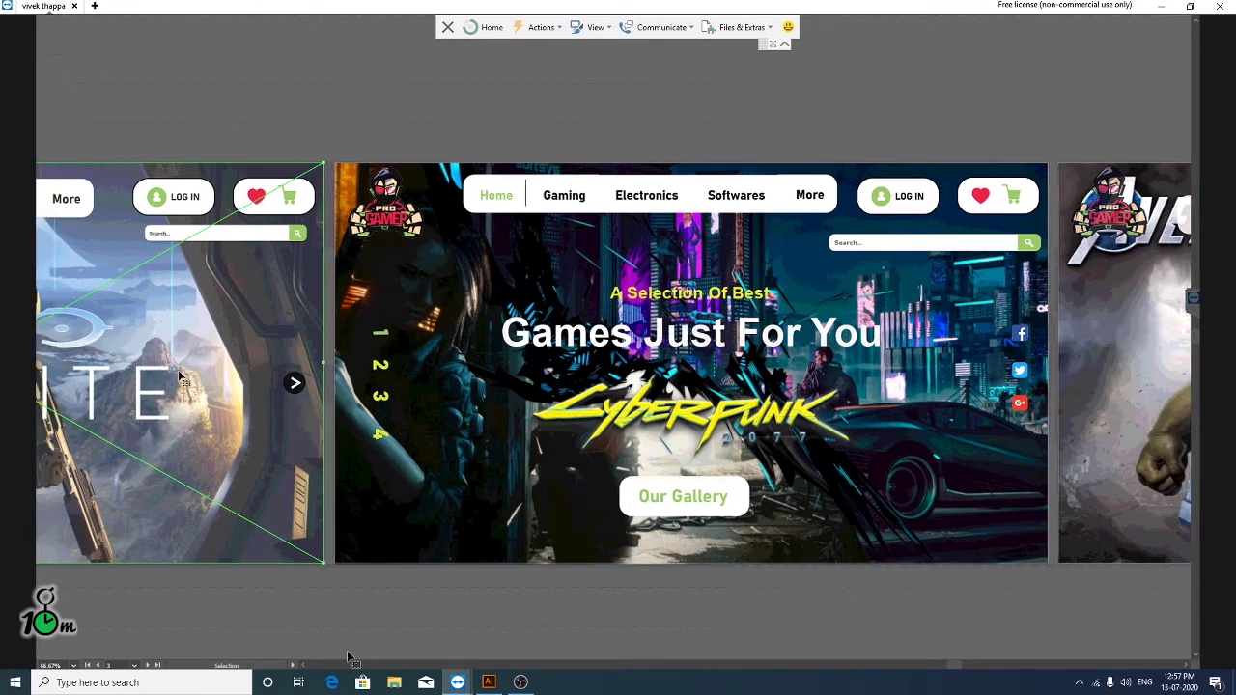
scroll(350, 657, left, 1)
scroll(348, 659, left, 2)
scroll(344, 662, left, 1)
scroll(340, 665, left, 3)
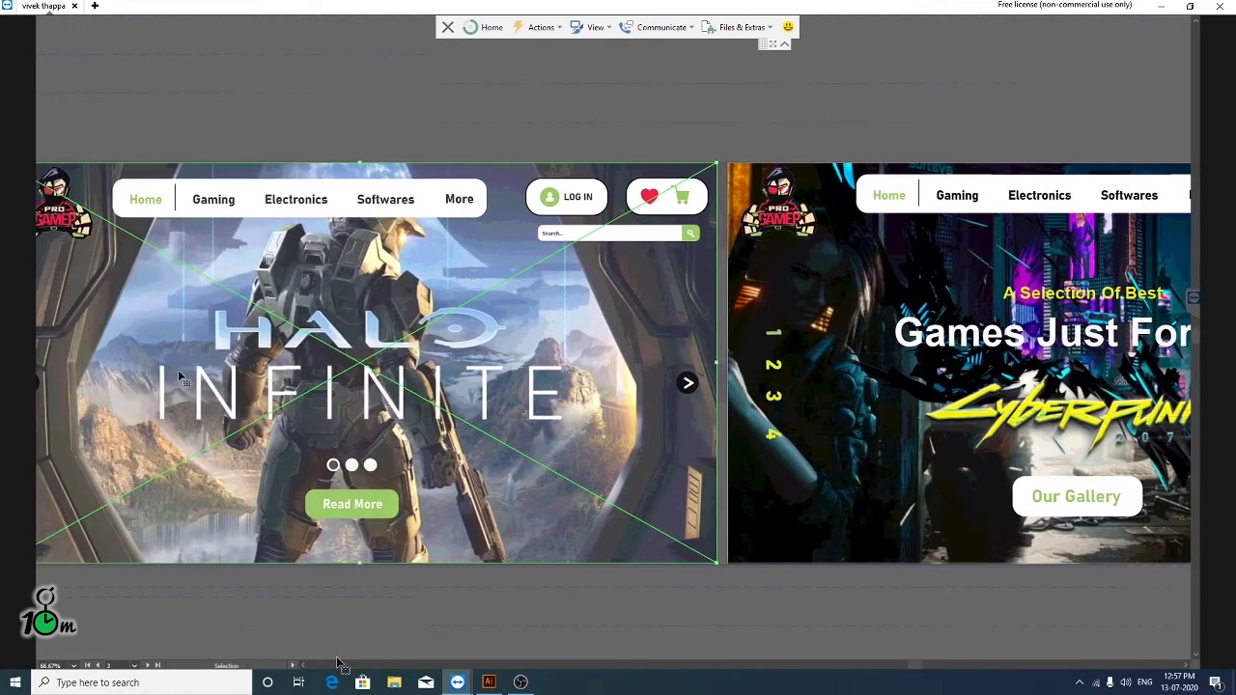
scroll(338, 664, left, 1)
scroll(338, 664, left, 2)
scroll(338, 664, left, 1)
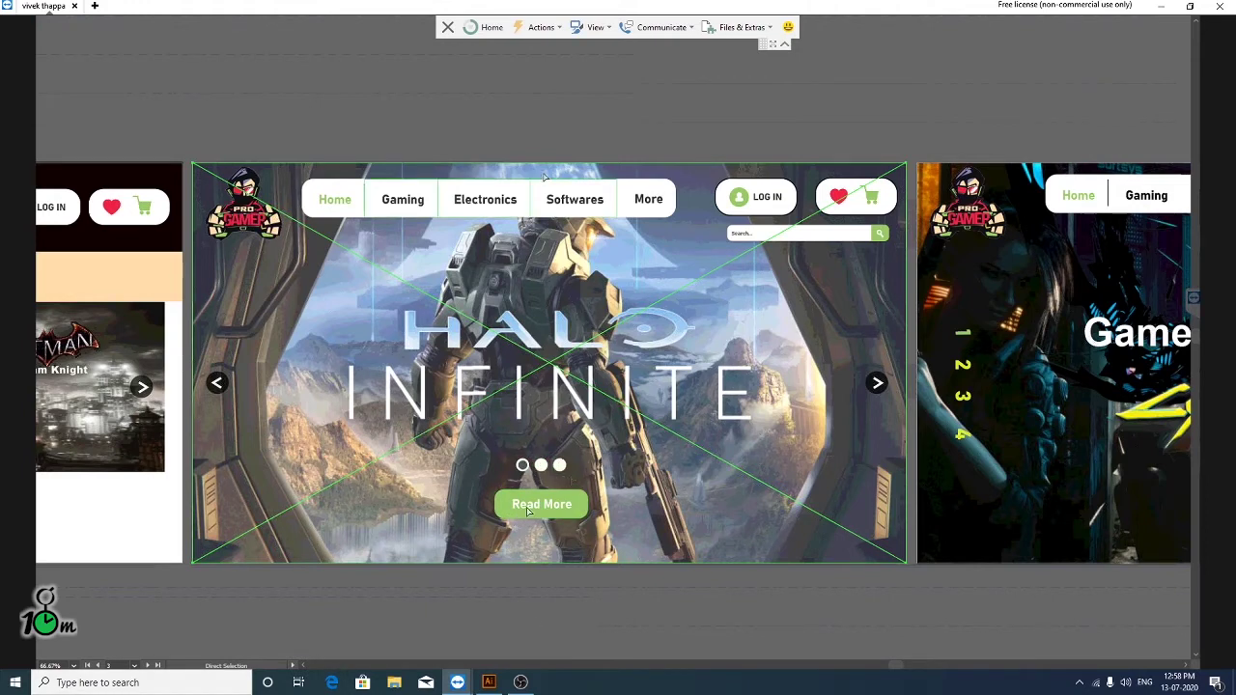
click(551, 132)
click(548, 507)
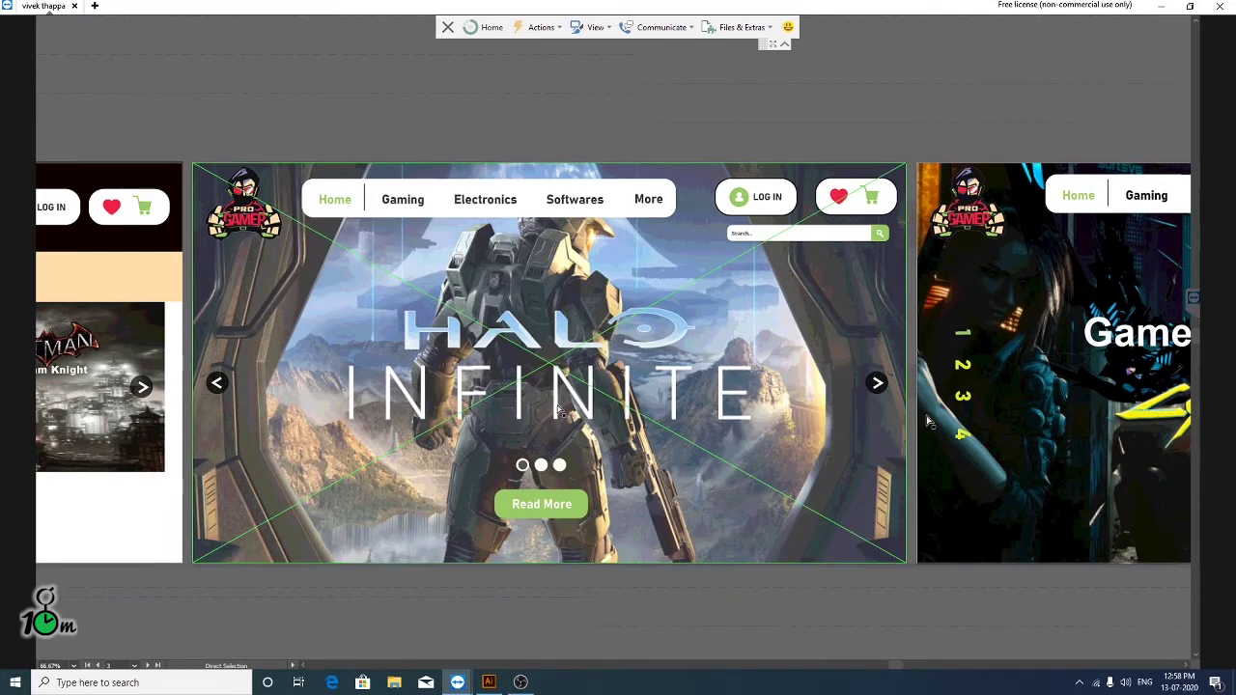
Step: Scroll on to the Cyberpunk and Avengers artboards, toggling Direct Selection and Selection tools
scroll(558, 410, up, 1)
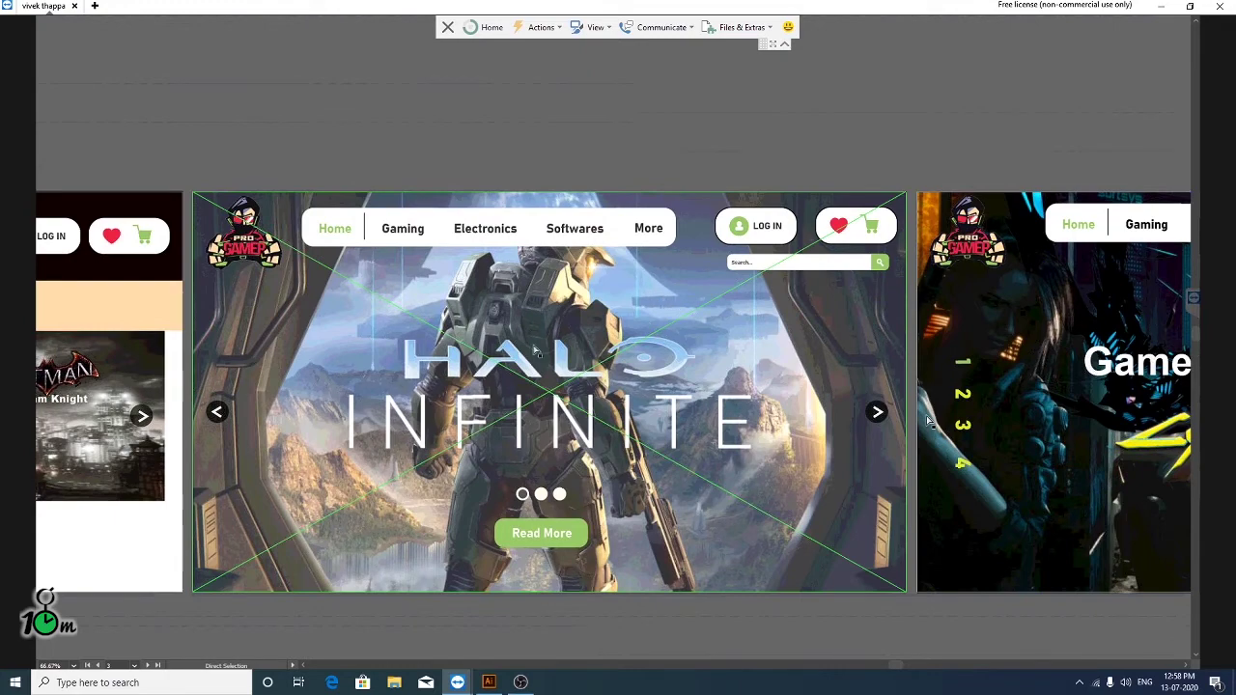
scroll(295, 411, right, 5)
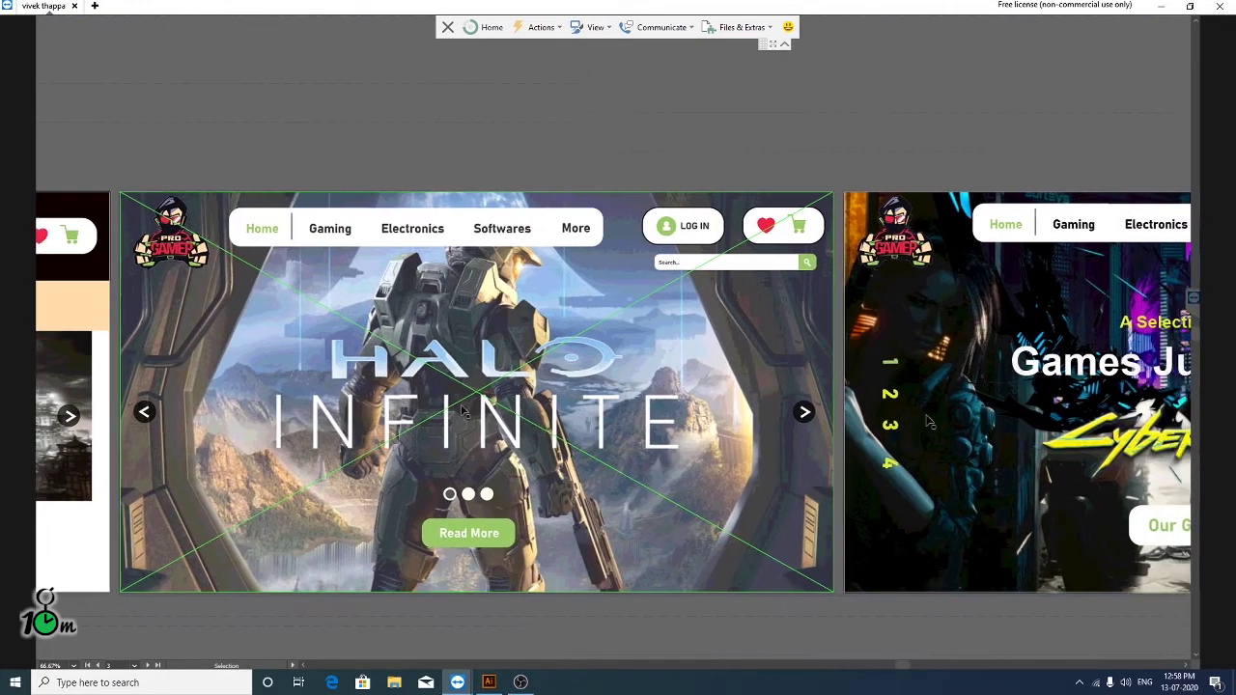
scroll(676, 409, right, 3)
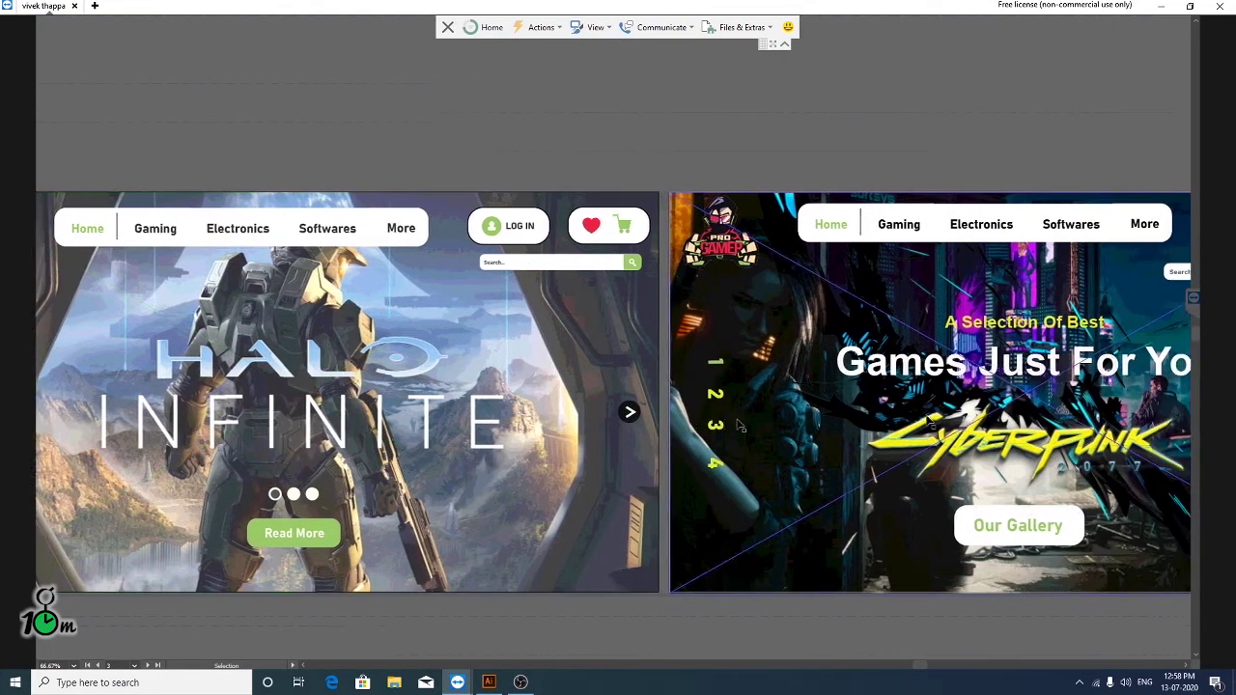
scroll(676, 409, right, 3)
scroll(618, 406, right, 3)
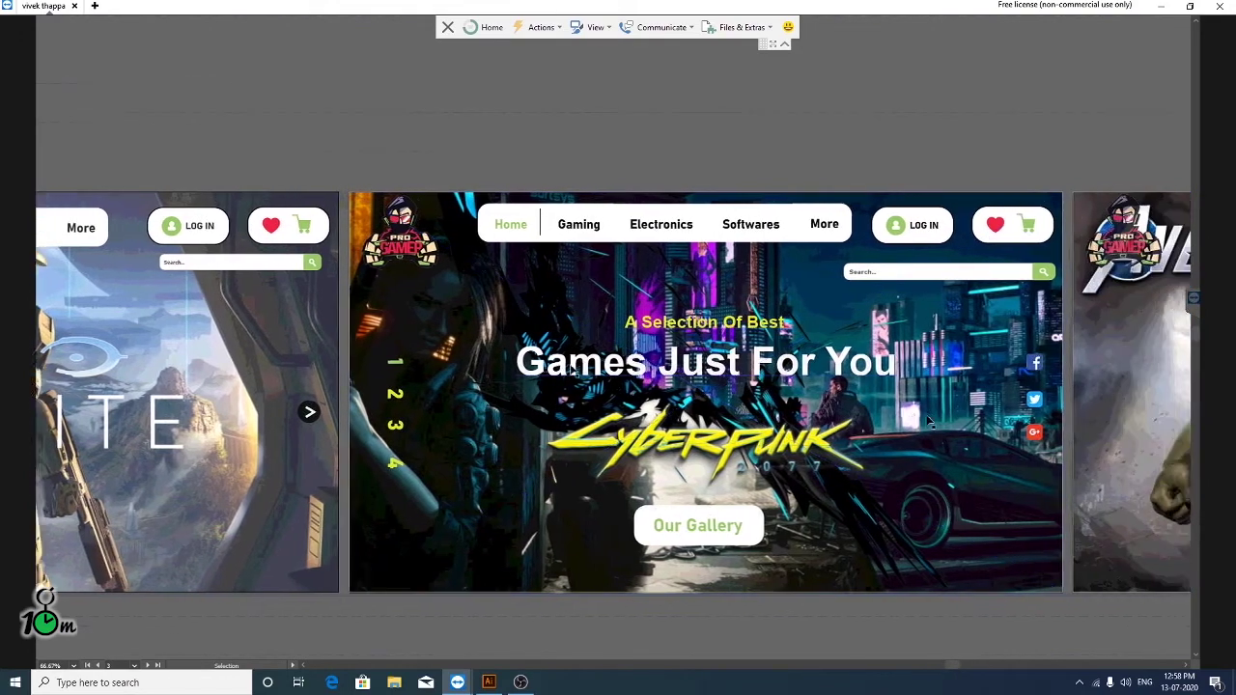
scroll(540, 398, right, 3)
scroll(530, 396, right, 2)
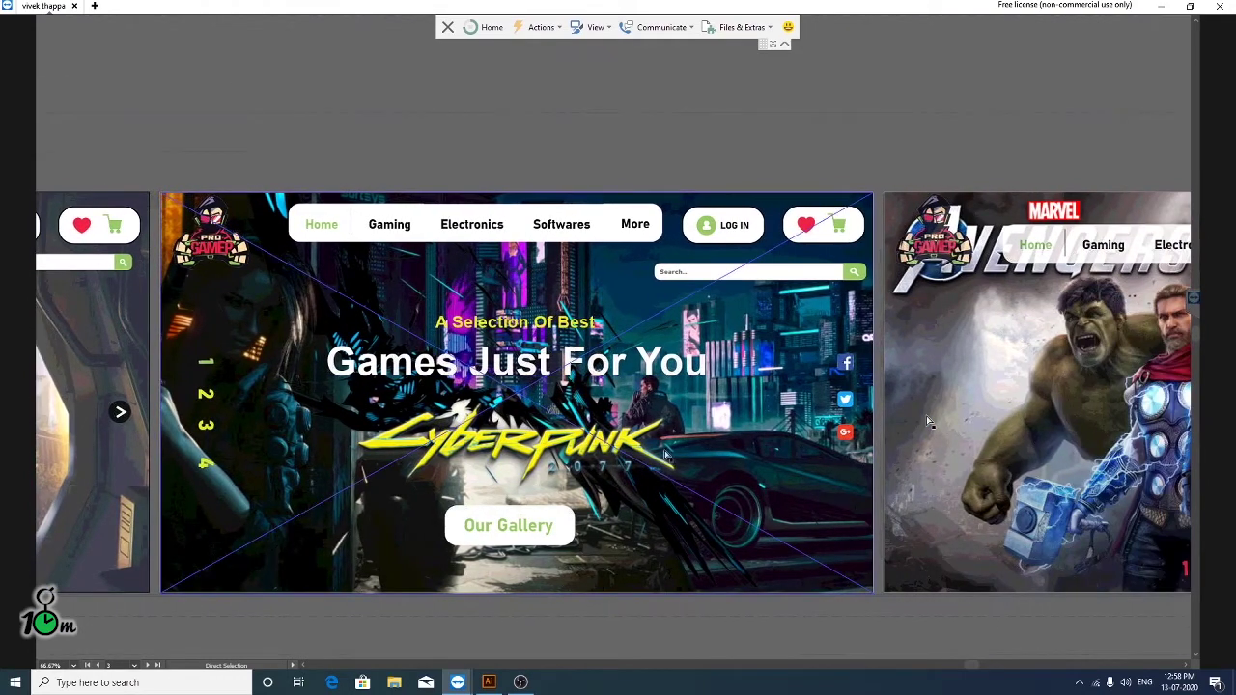
scroll(926, 420, right, 1)
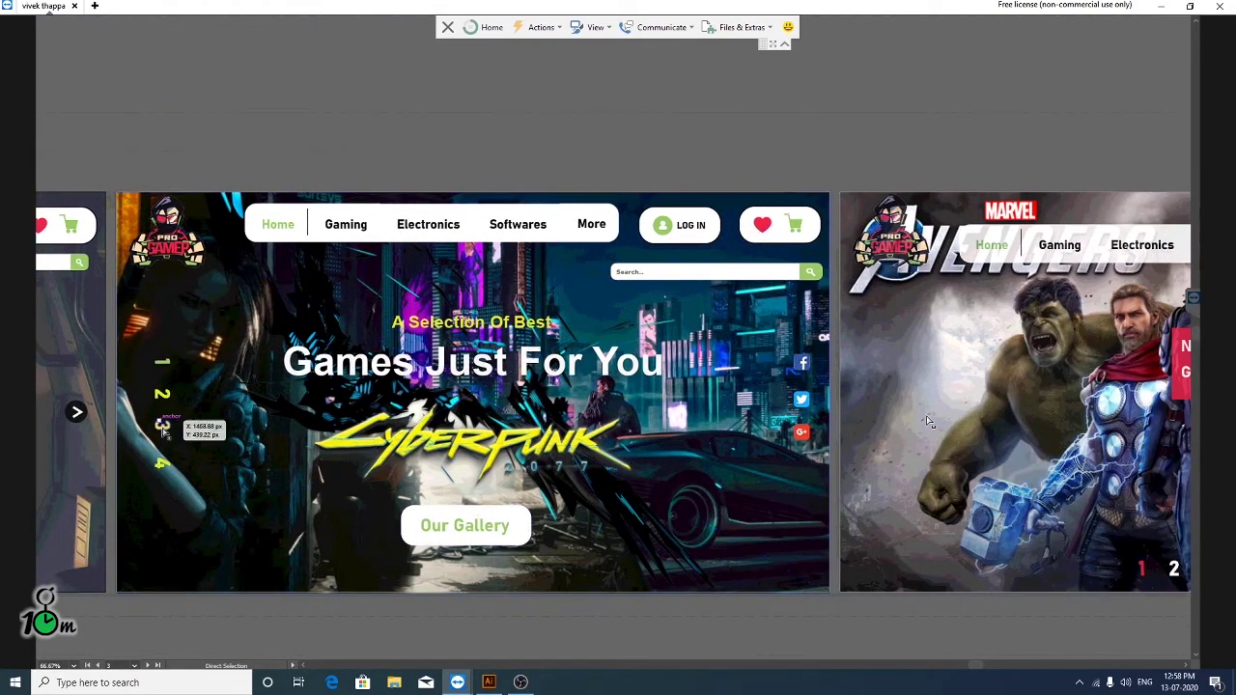
key(a)
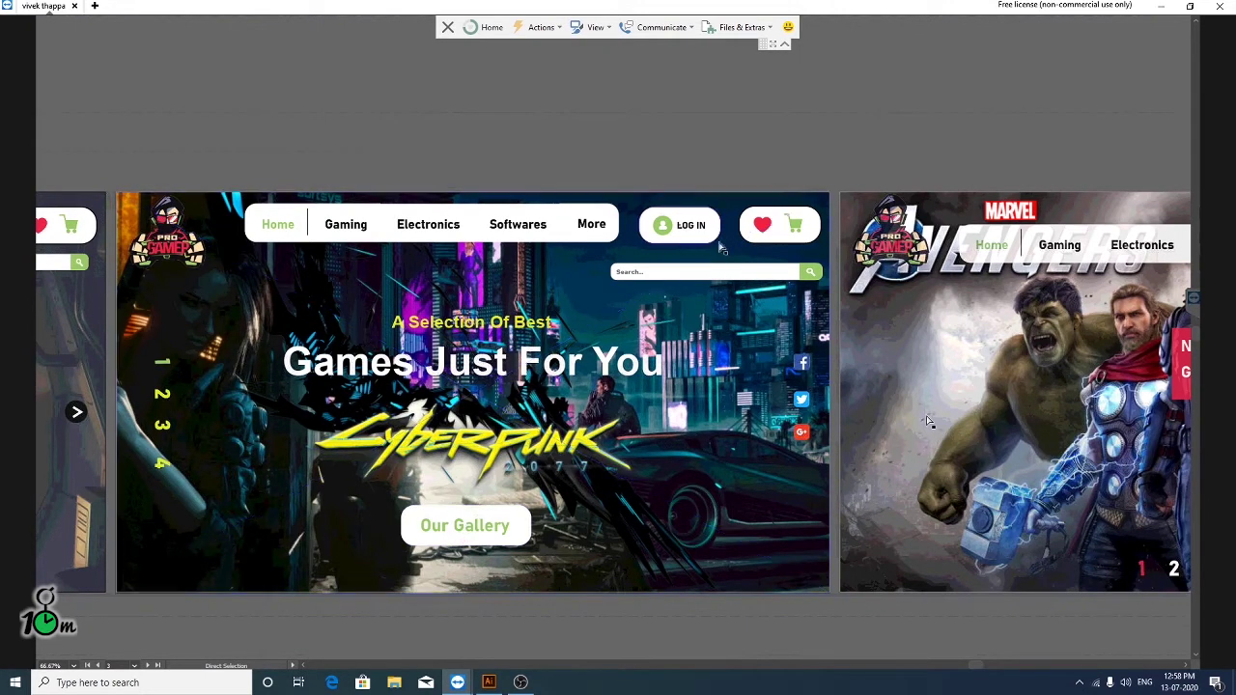
key(v)
scroll(729, 384, right, 2)
Step: Centre the Avengers artboard in view, briefly switching to Direct Selection and back
scroll(729, 385, right, 3)
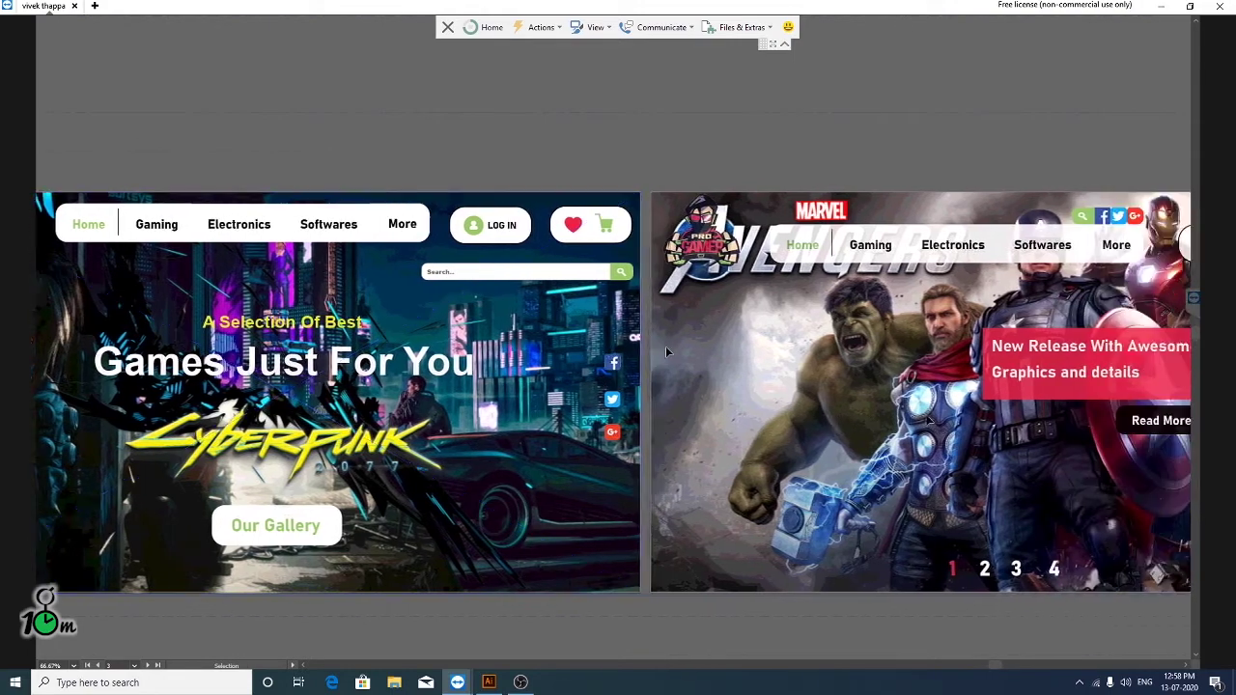
scroll(661, 346, right, 4)
scroll(662, 347, right, 4)
scroll(509, 330, right, 2)
key(a)
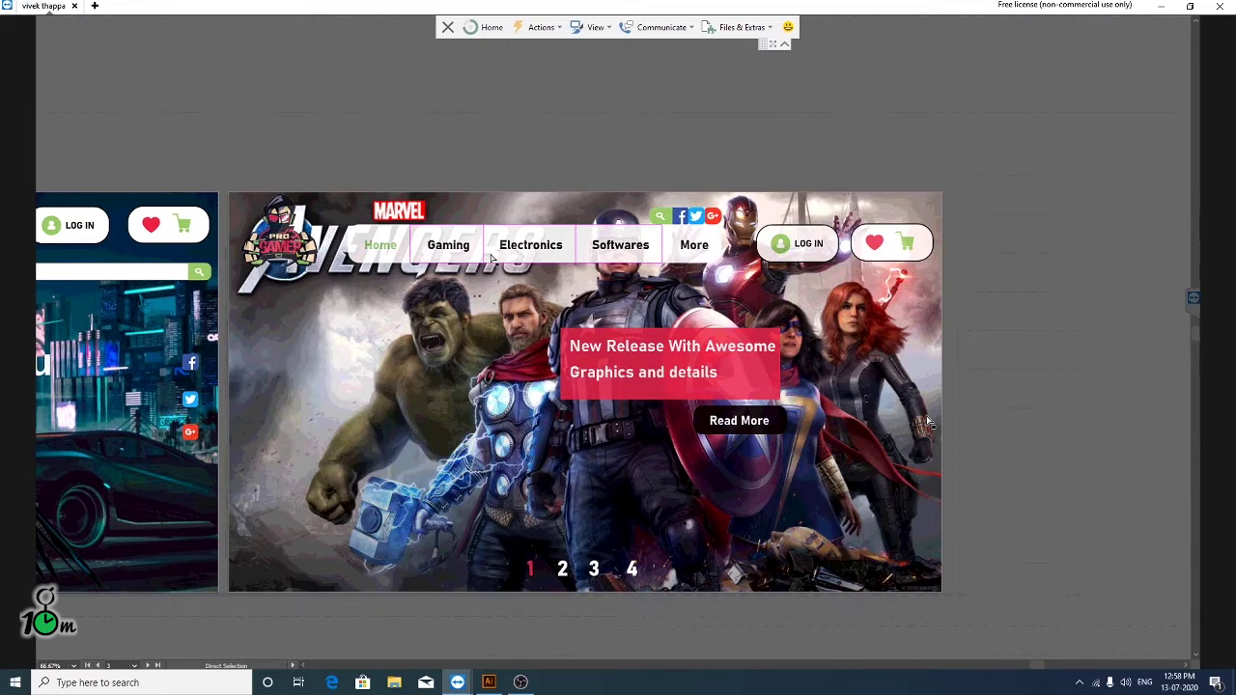
key(v)
scroll(490, 253, left, 3)
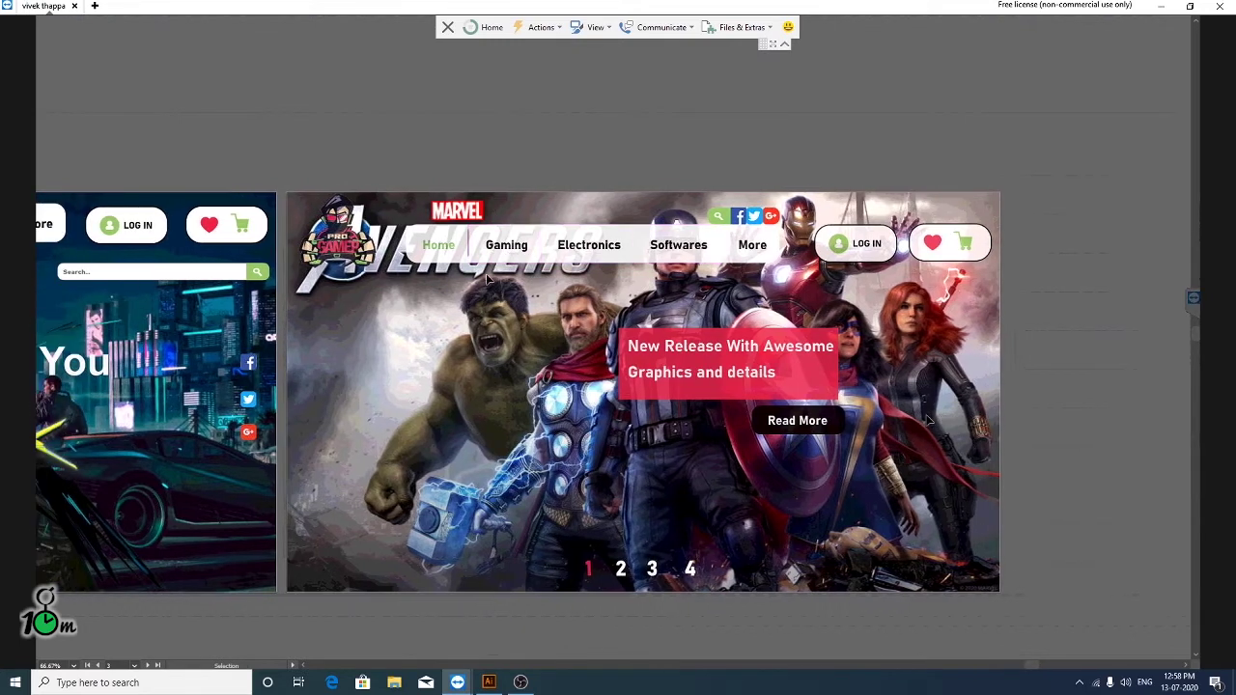
scroll(490, 300, left, 1)
scroll(490, 300, left, 2)
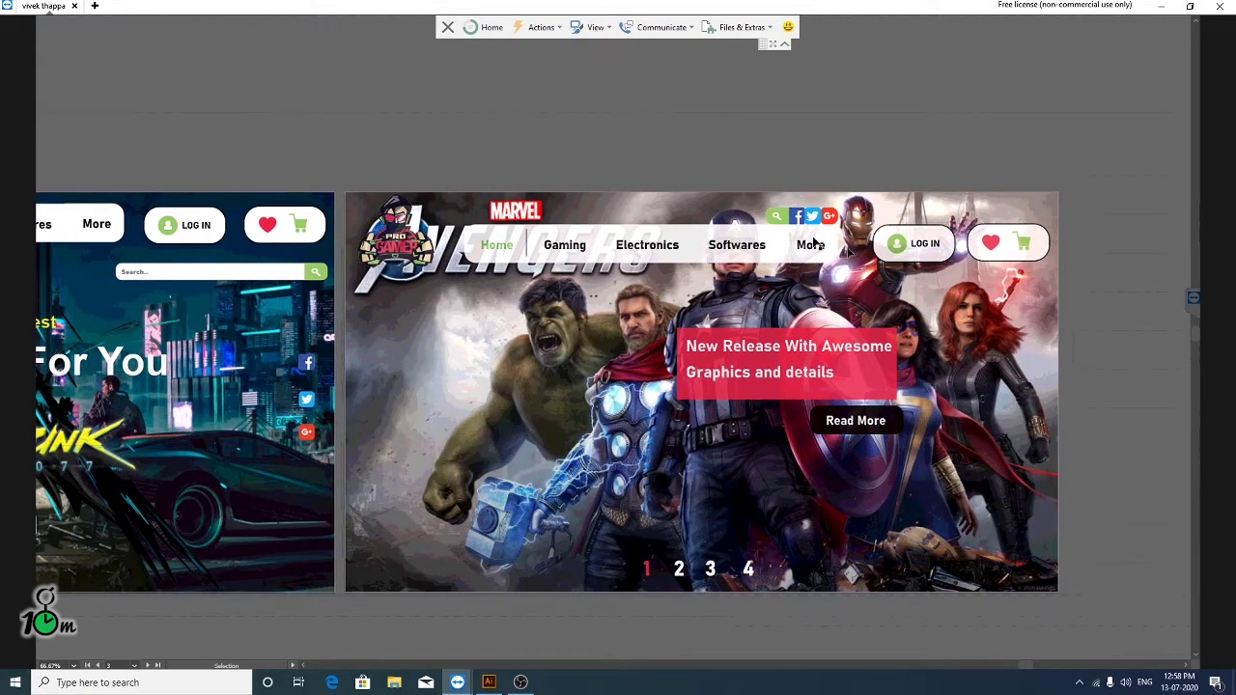
Step: Toggle Direct Selection and Selection, then cycle screen modes back to full screen
key(a)
key(v)
key(a)
key(f)
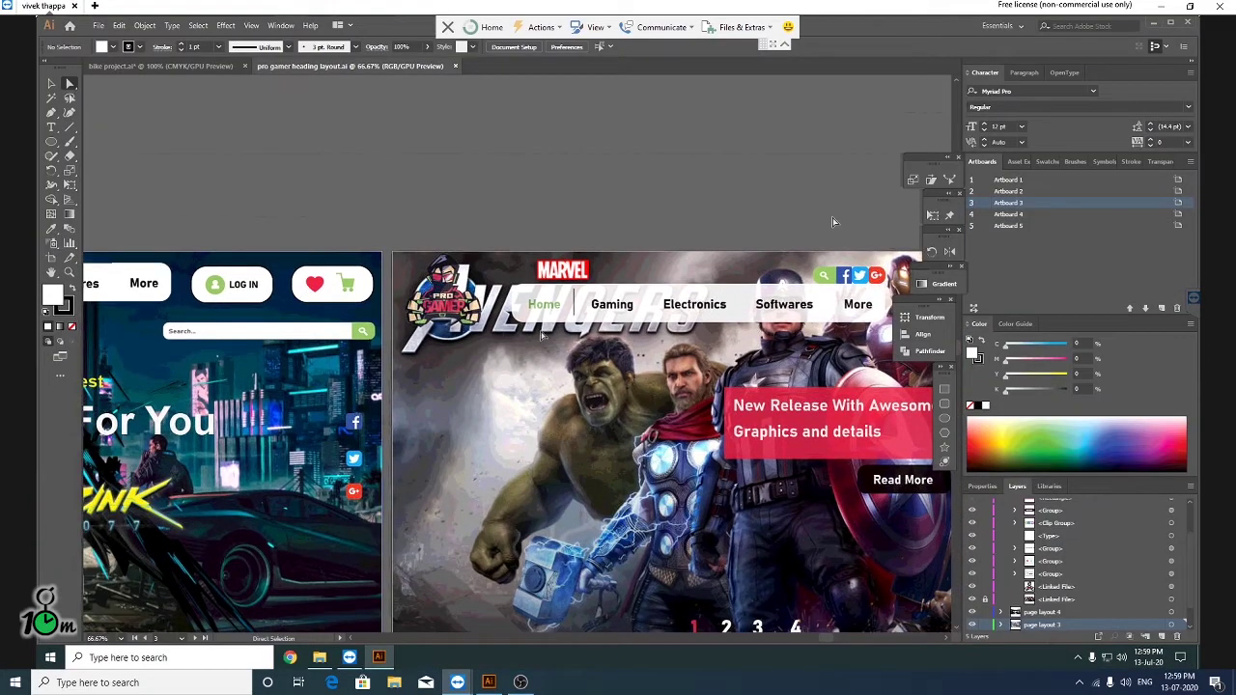
key(f)
key(f)
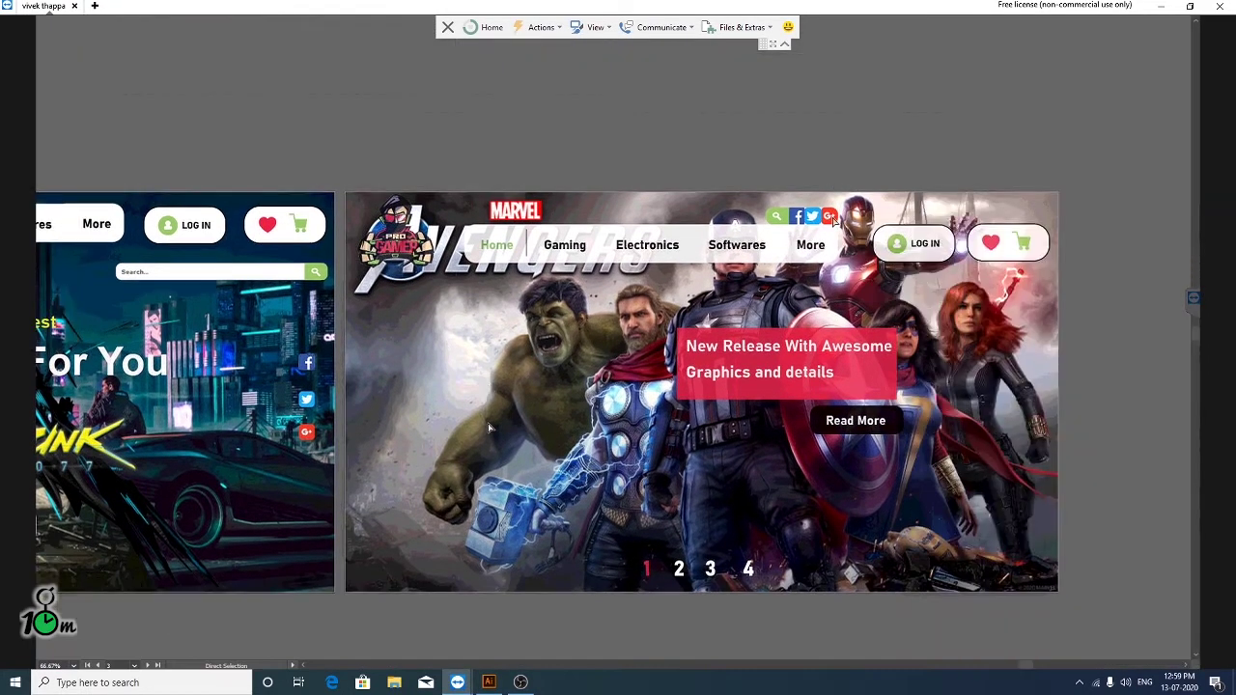
Step: Scroll back past Cyberpunk to bring the full Halo Infinite artboard into view, with Direct Selection active
scroll(422, 348, up, 1)
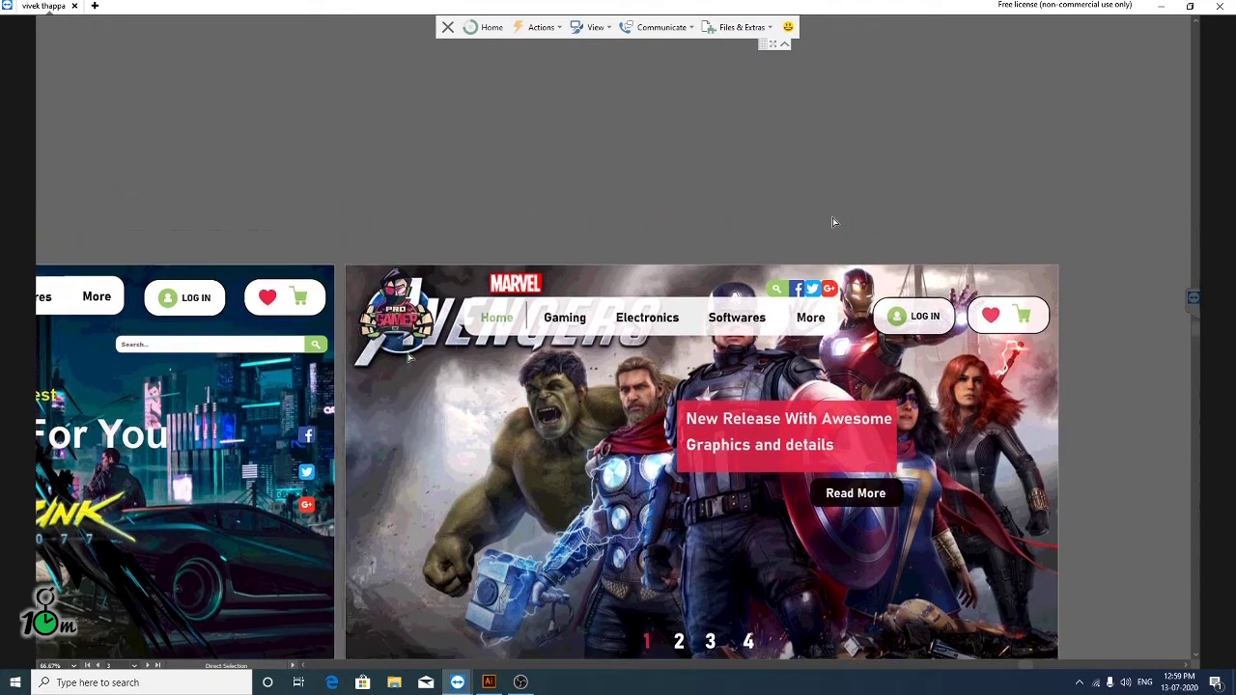
scroll(832, 224, left, 2)
scroll(833, 224, left, 2)
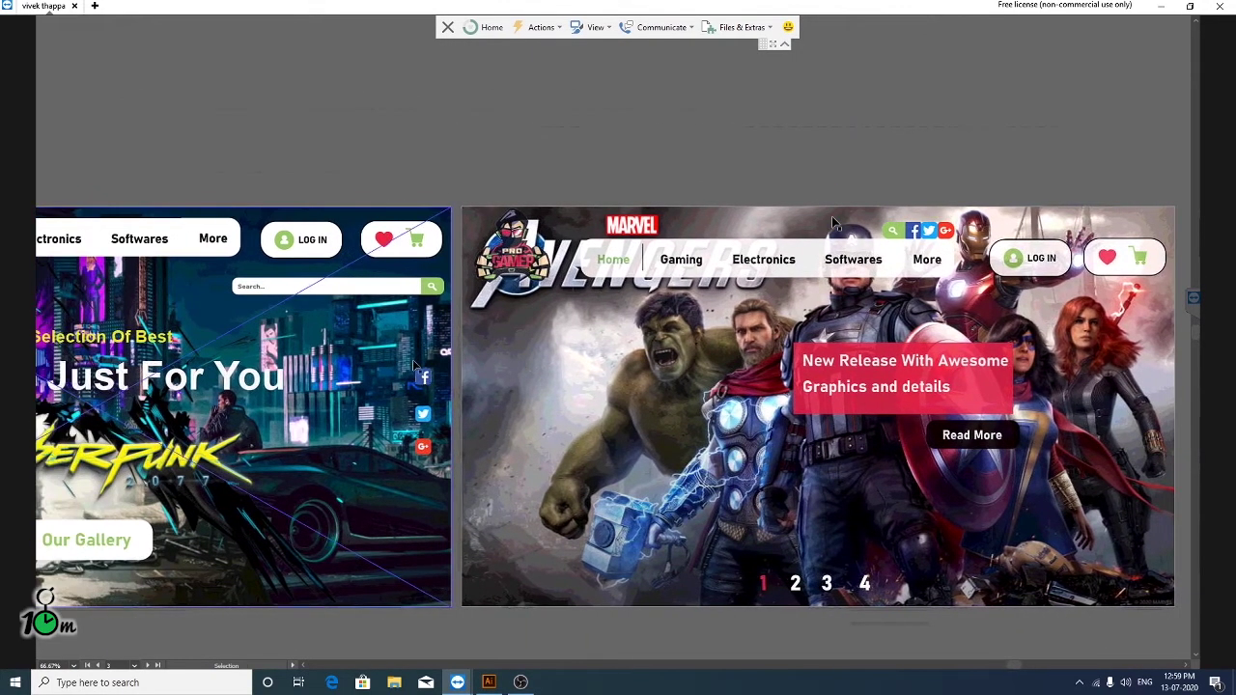
scroll(832, 224, left, 3)
scroll(833, 224, left, 4)
scroll(832, 224, left, 3)
scroll(832, 224, left, 3)
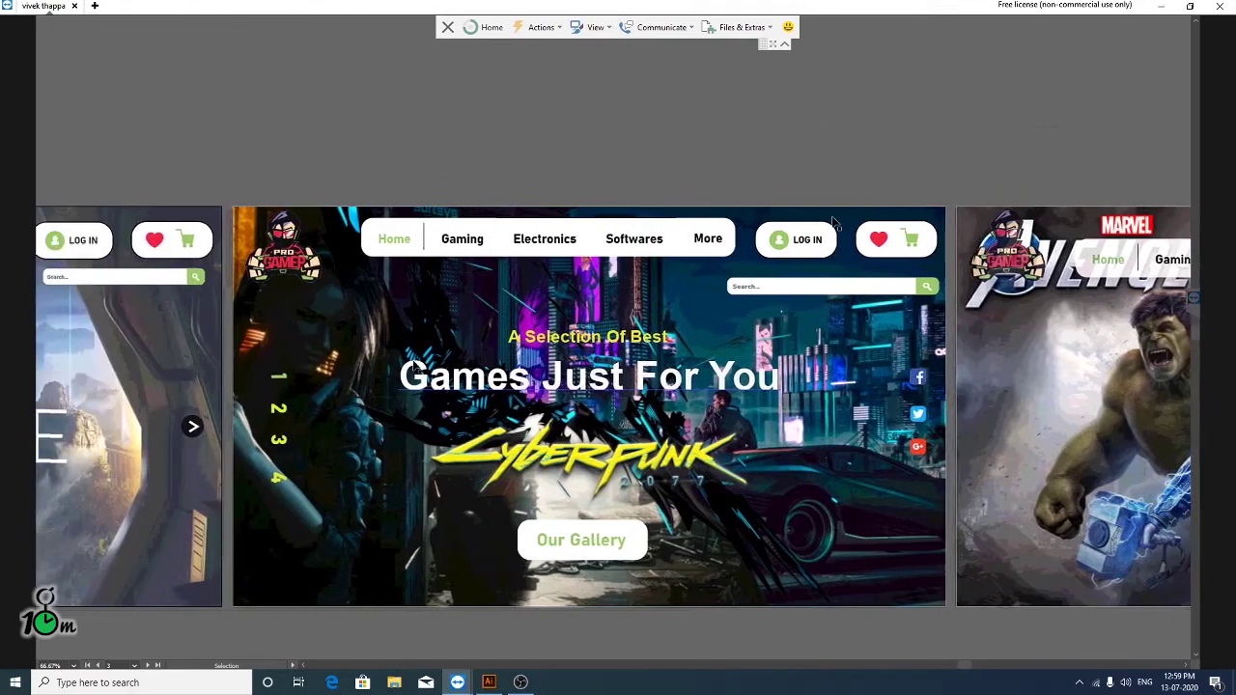
scroll(832, 224, left, 4)
scroll(832, 223, left, 3)
scroll(832, 224, left, 4)
scroll(832, 224, left, 3)
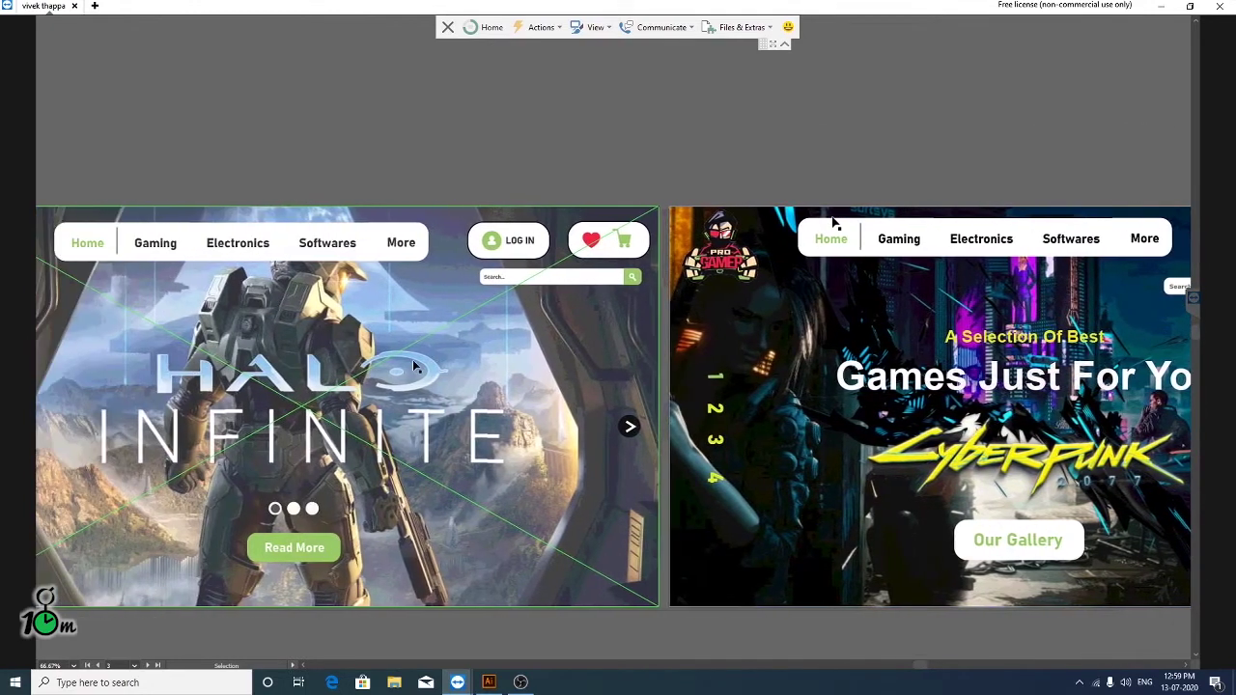
scroll(832, 224, left, 2)
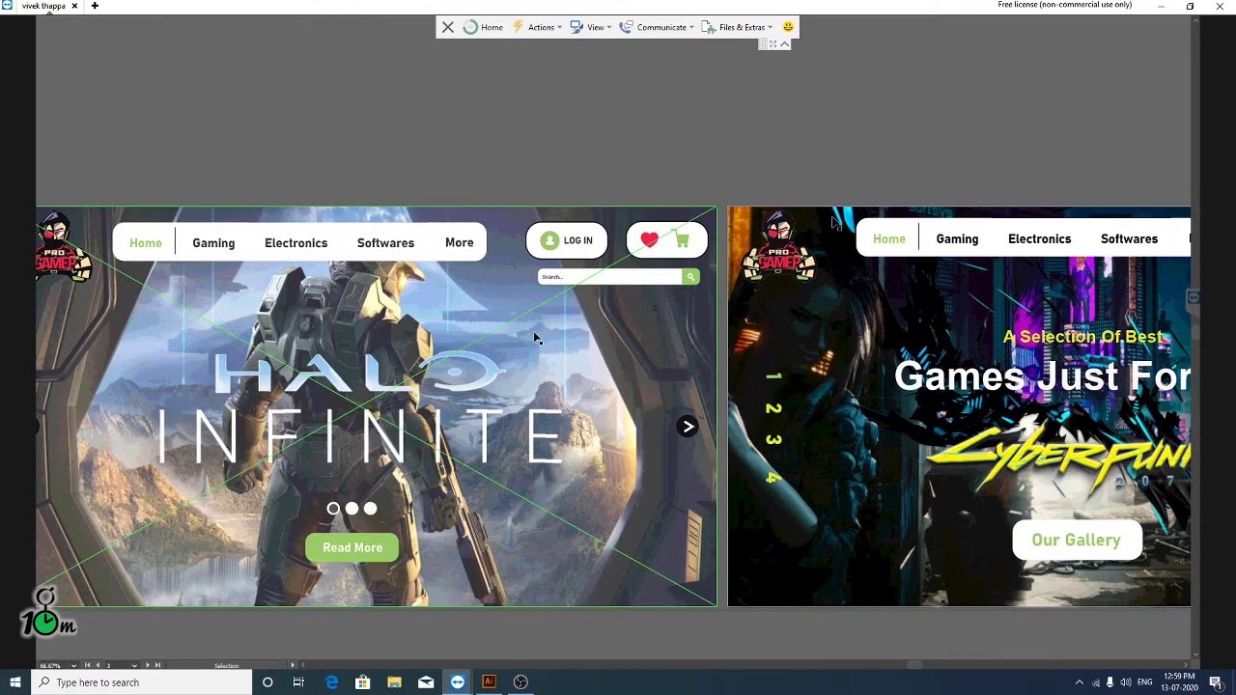
key(a)
Step: Deselect everything and exit TeamViewer full-screen viewing
key(ctrl+shift+a)
click(595, 27)
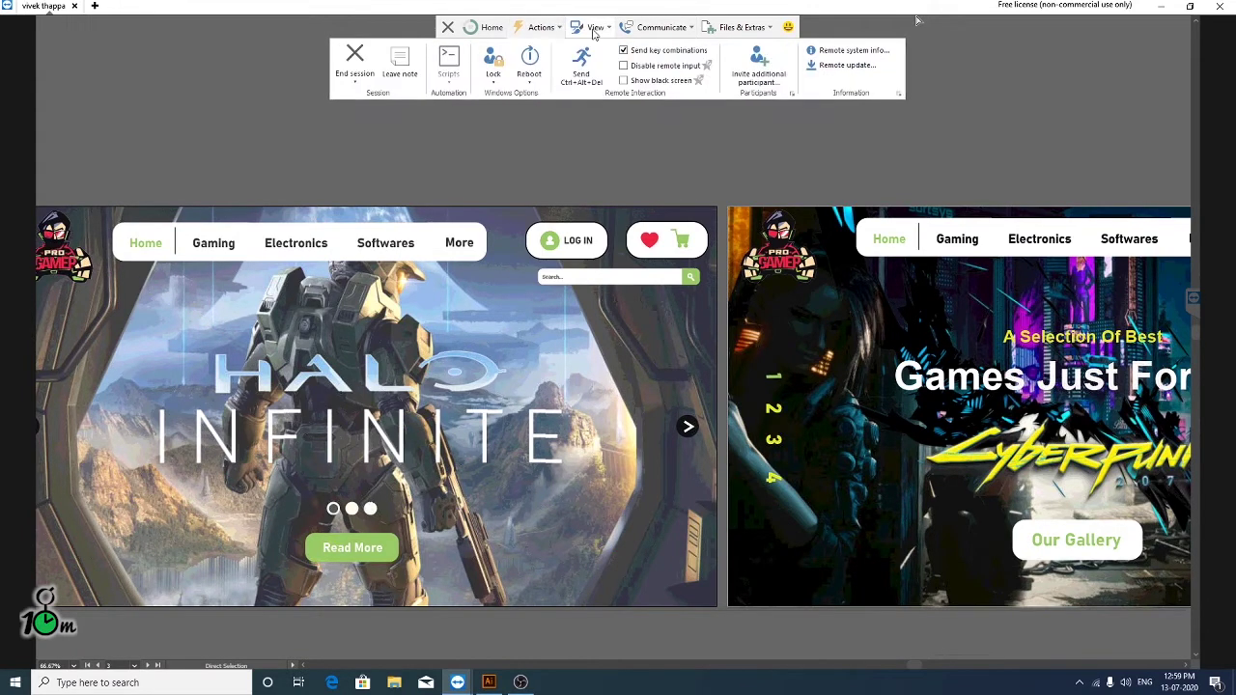
click(869, 68)
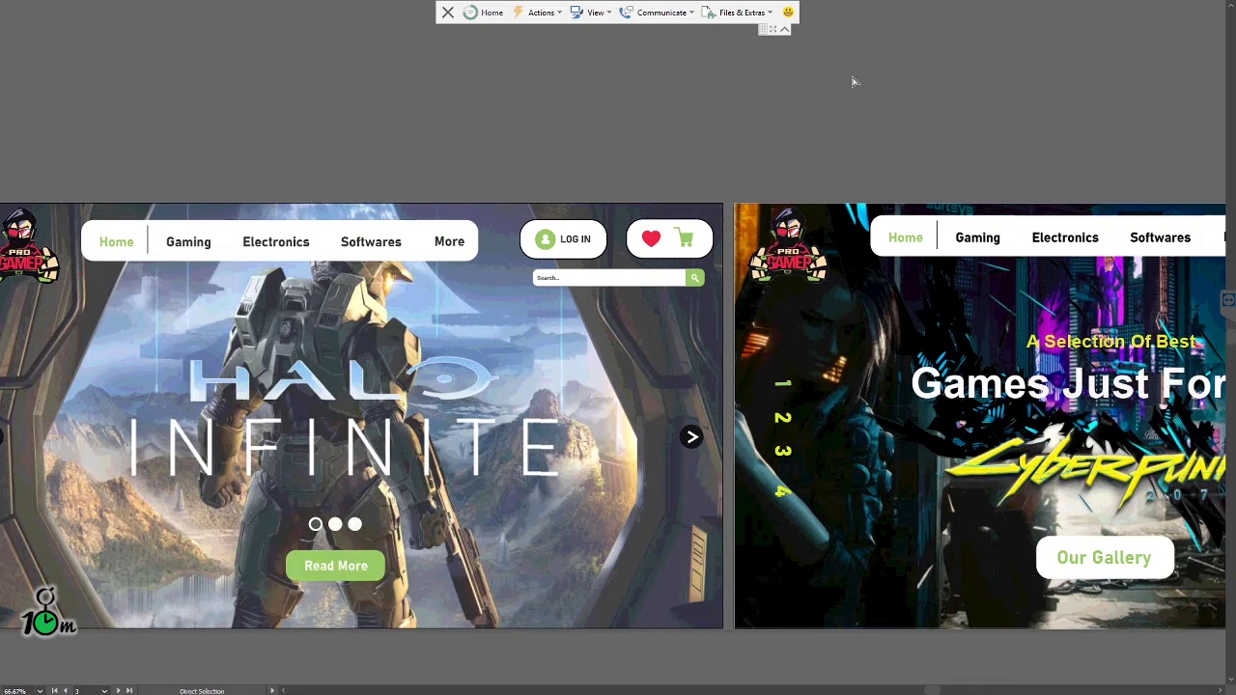
Step: Select the LOG IN and heart/cart buttons together and restore the full workspace
click(483, 328)
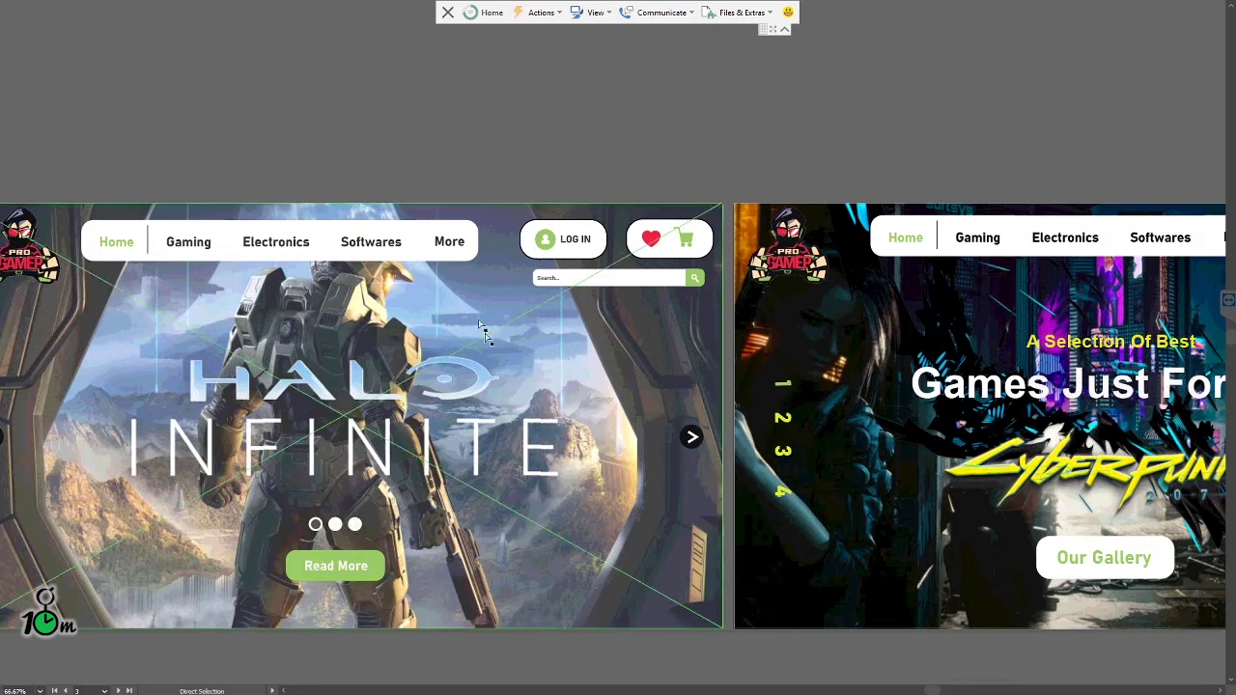
click(563, 244)
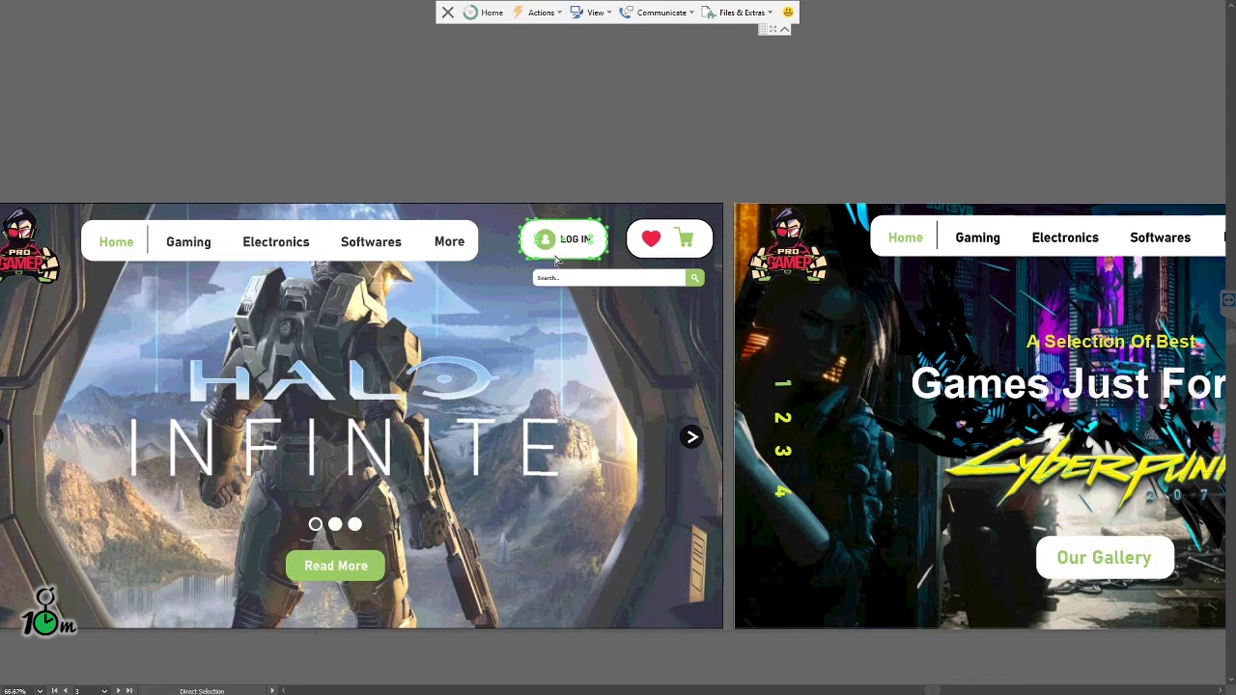
shift+click(675, 252)
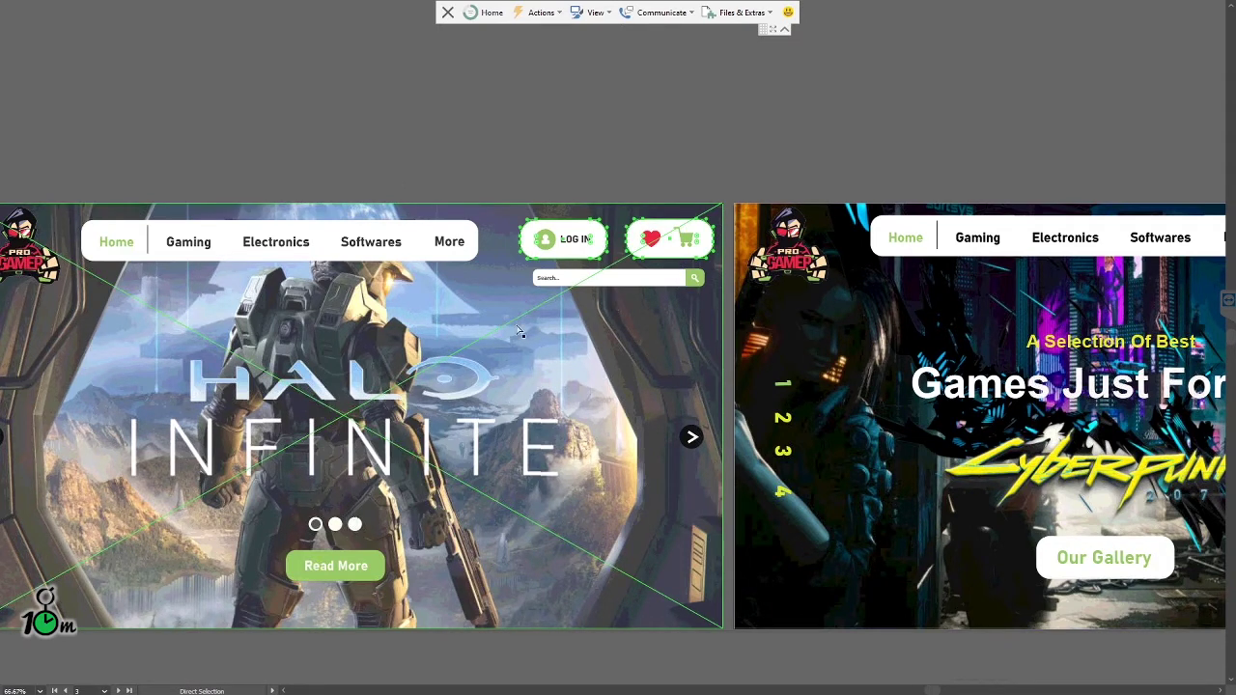
key(f)
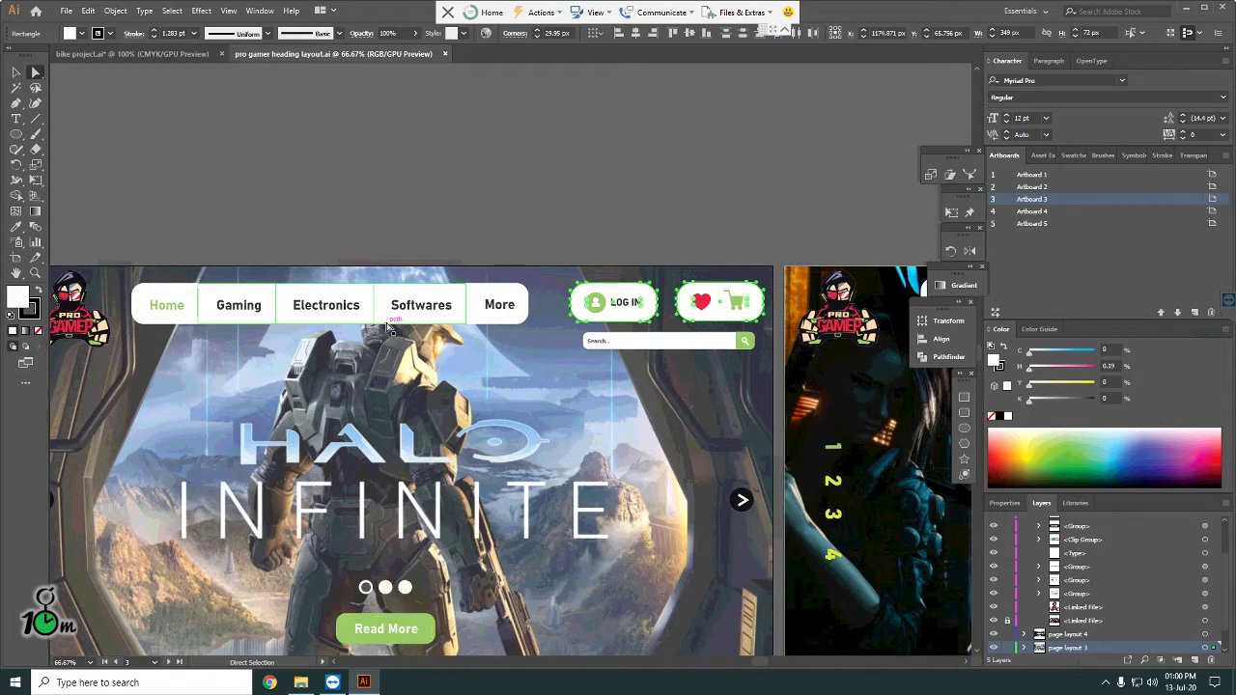
Step: Clear the selection, briefly direct-select the buttons' anchor points, then deselect again
click(587, 197)
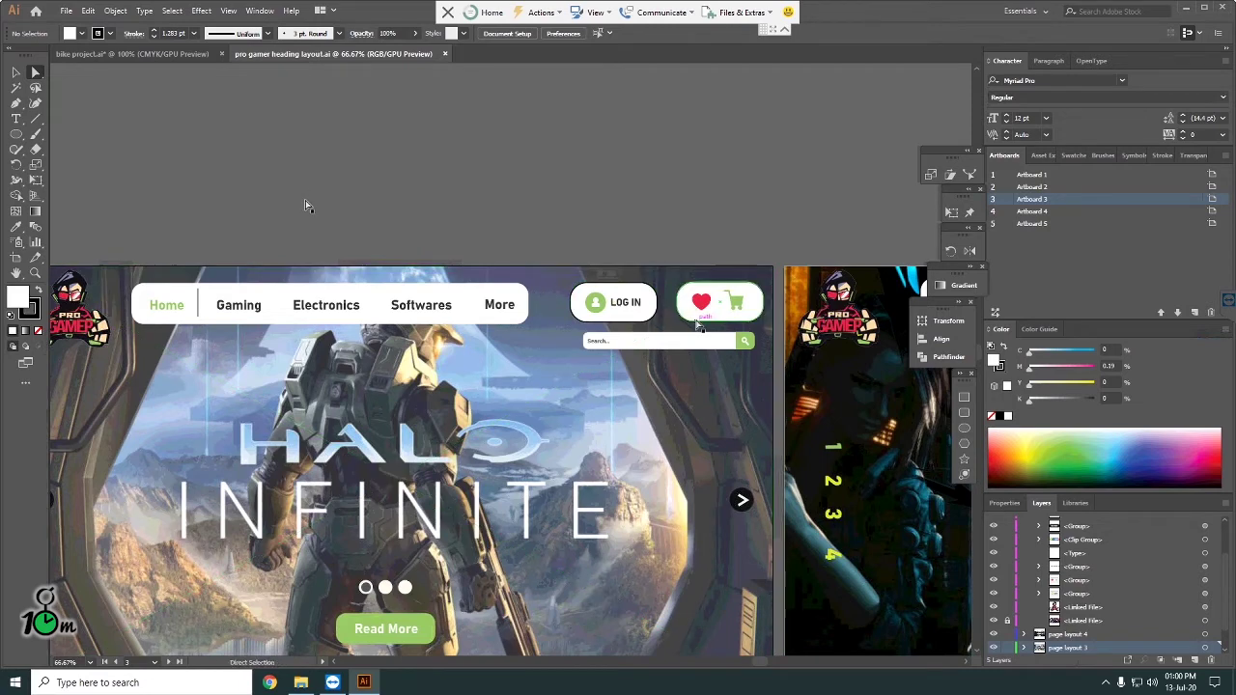
click(662, 322)
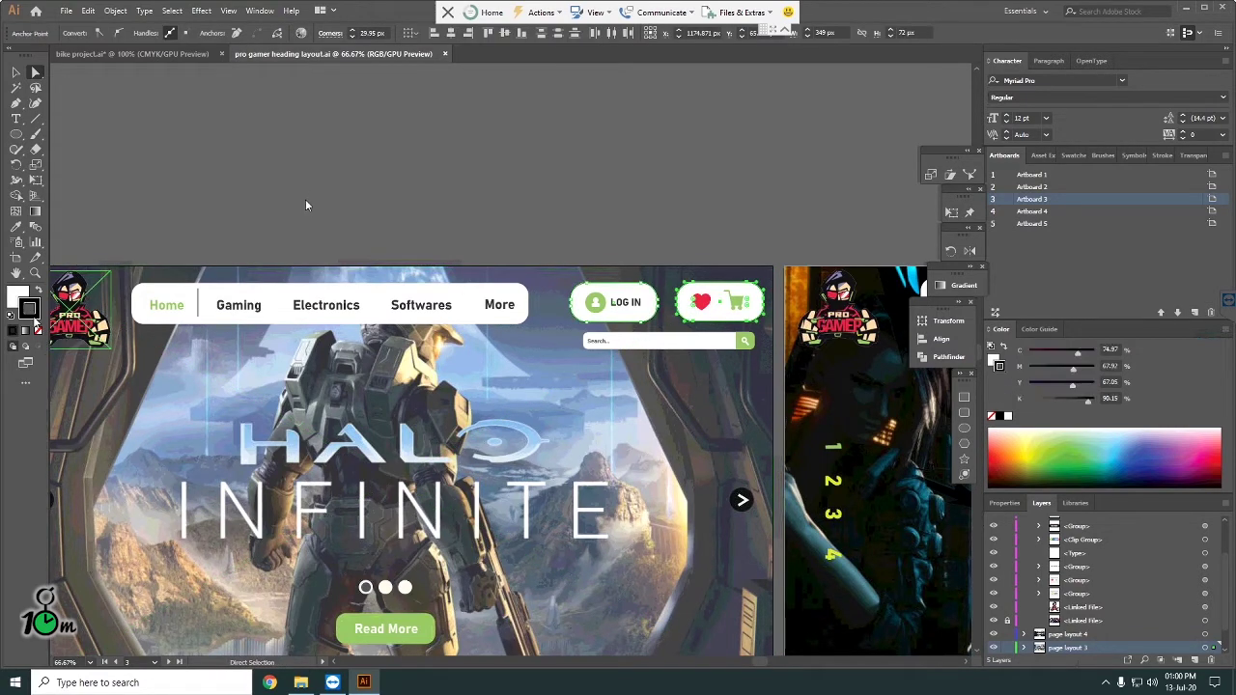
click(305, 205)
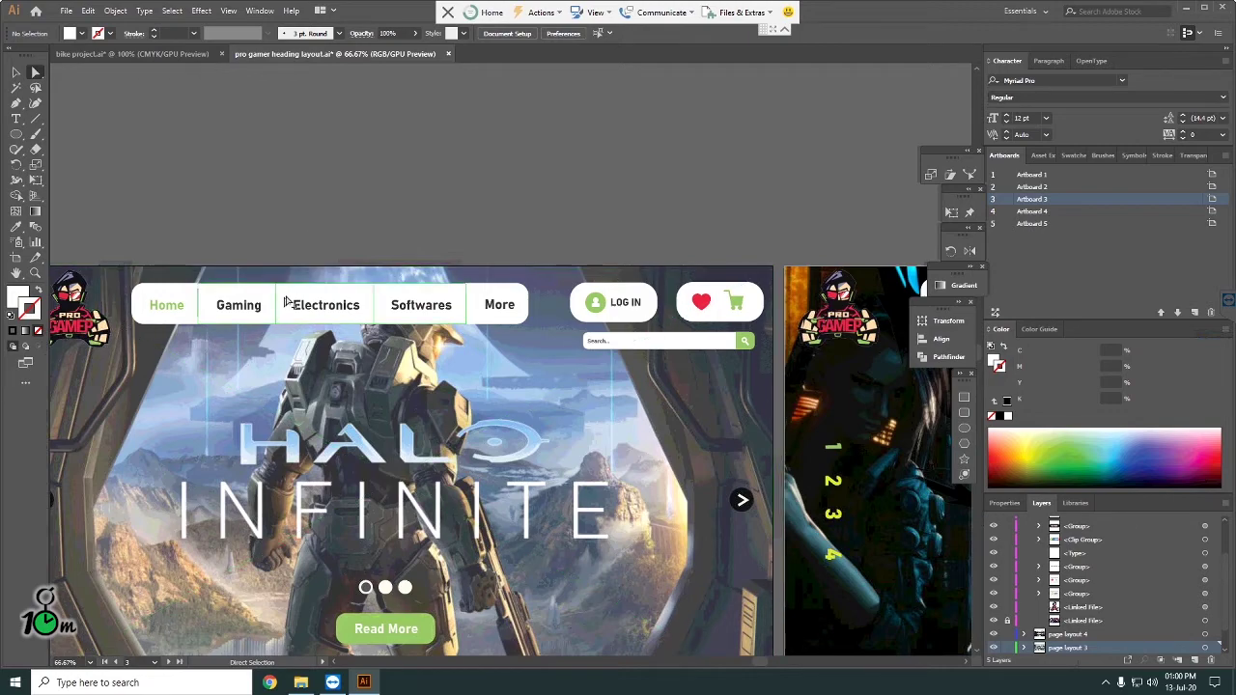
Step: Zoom out to 33.33% and direct-select an anchor point on the Cyberpunk artwork
scroll(289, 299, down, 1)
scroll(299, 299, down, 1)
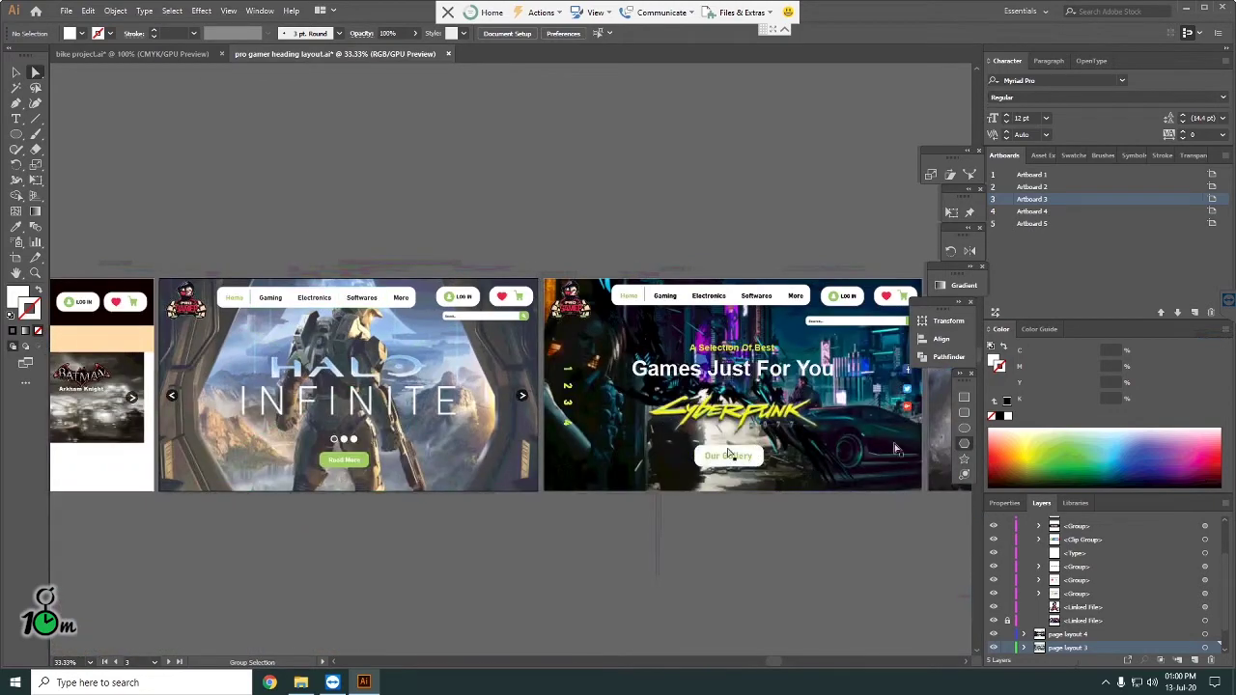
key(a)
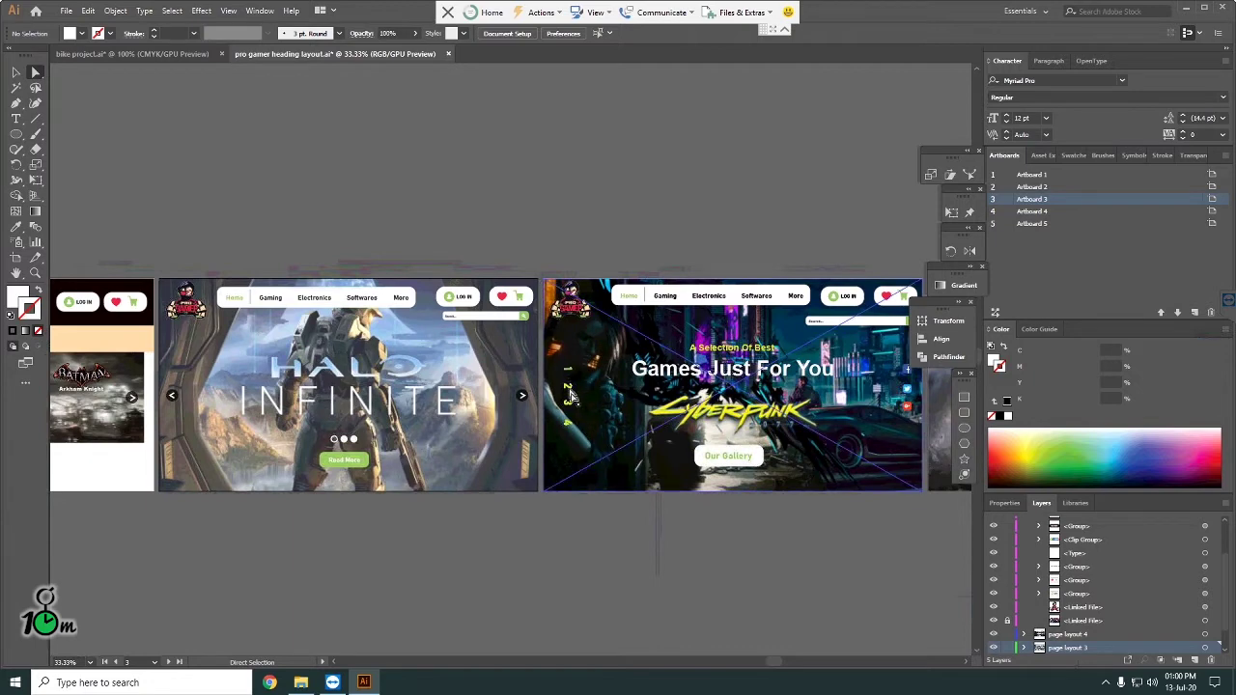
click(575, 427)
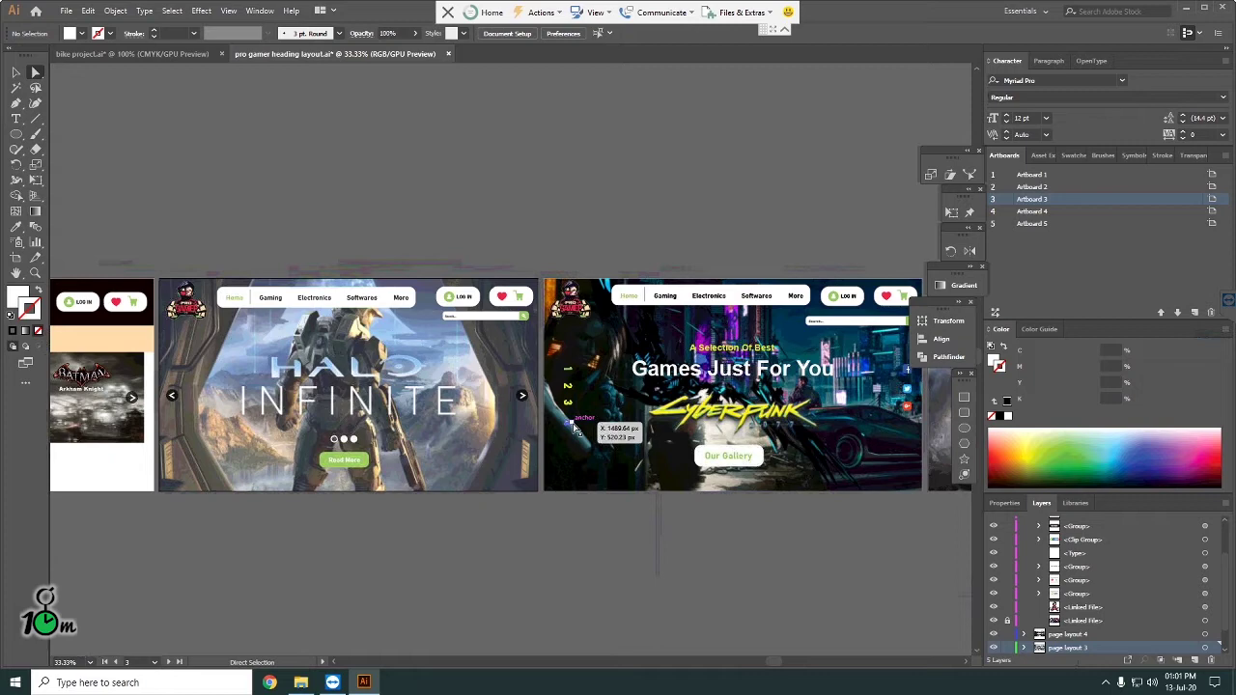
Step: Drop the 1 2 3 slide number markers onto the Cyberpunk banner
click(571, 365)
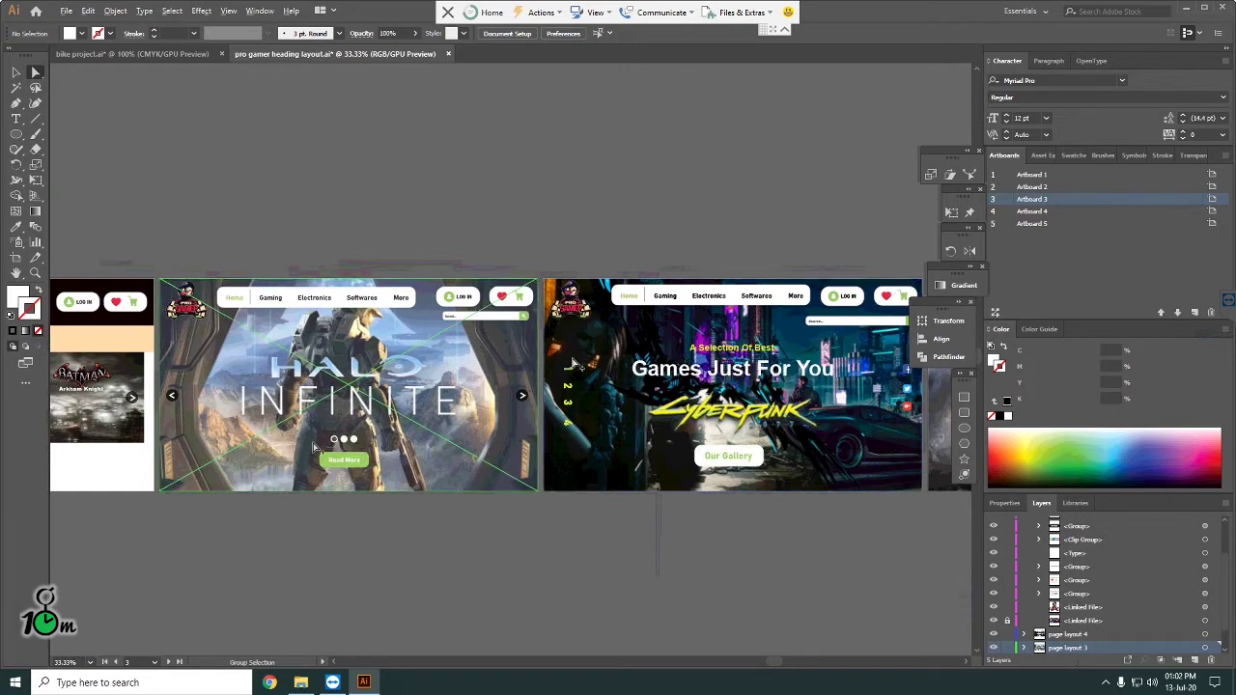
scroll(325, 416, up, 2)
scroll(325, 415, down, 1)
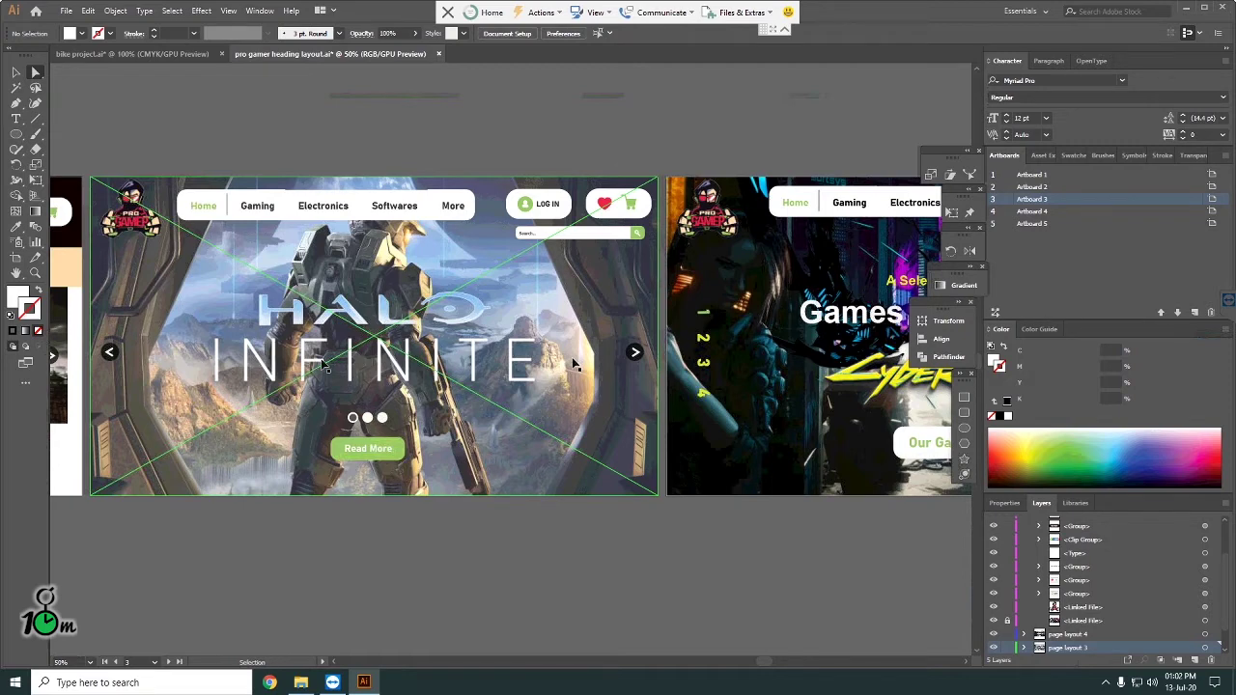
Step: Scroll left until the Batman store artboard is in view
scroll(573, 365, left, 1)
scroll(573, 365, left, 2)
scroll(574, 365, left, 2)
scroll(572, 358, left, 1)
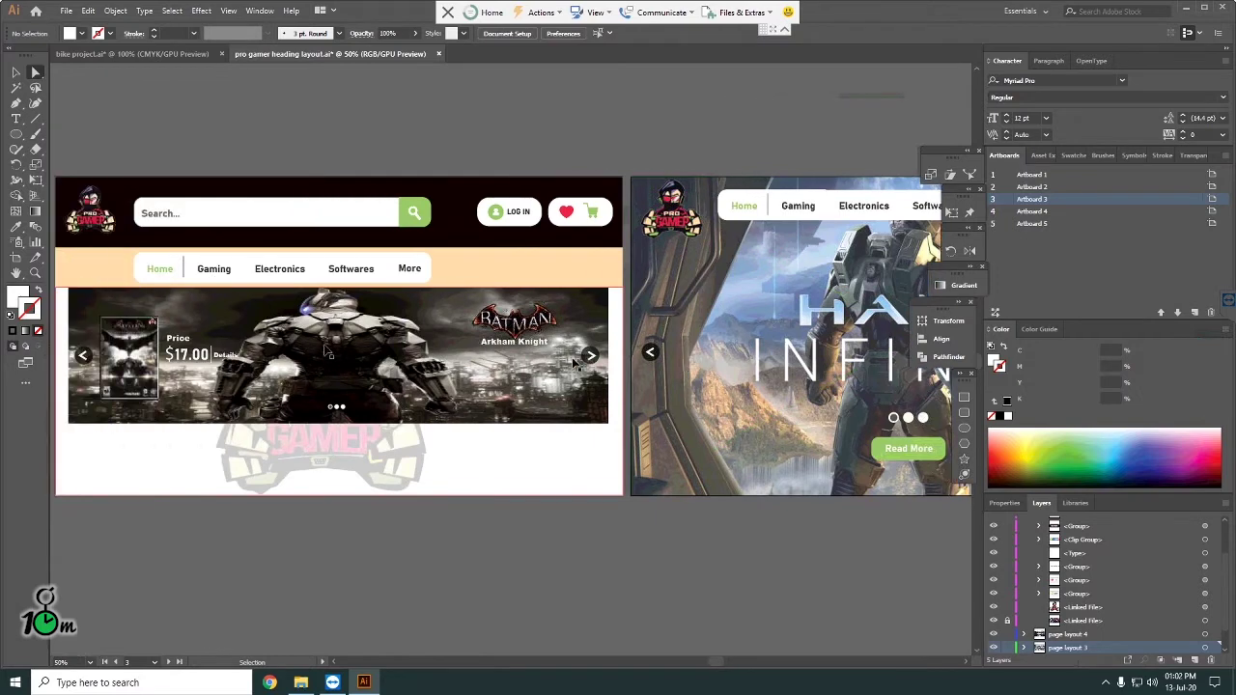
scroll(572, 357, left, 1)
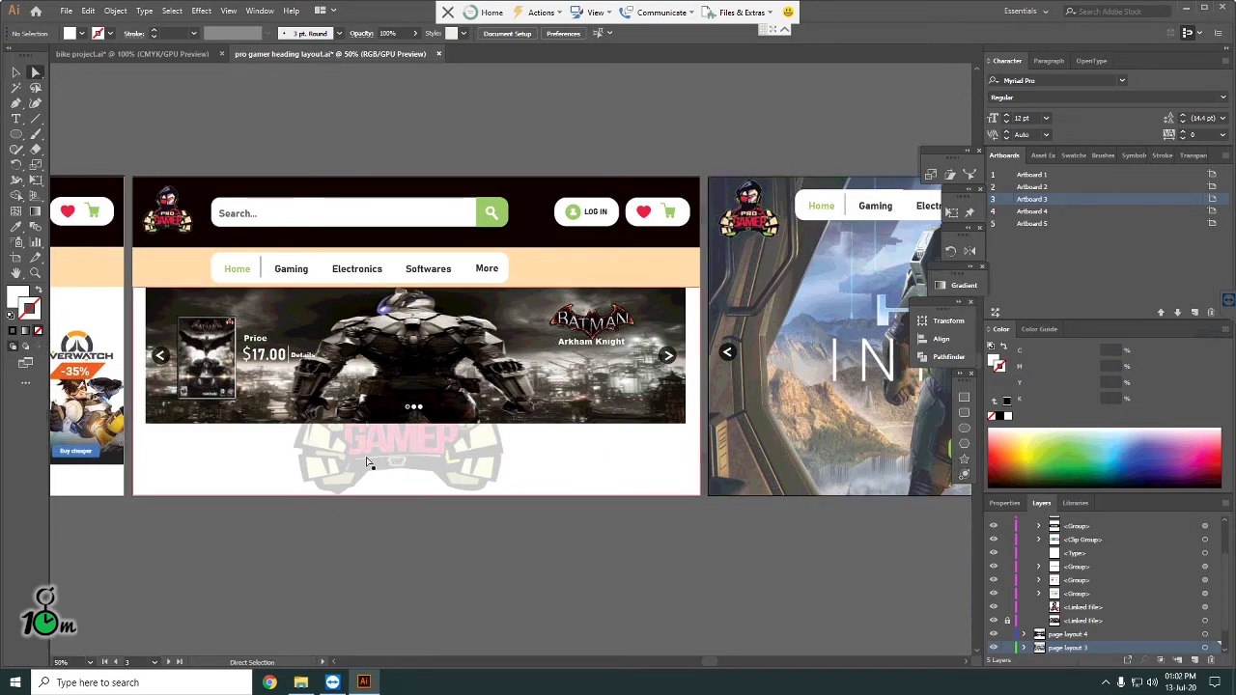
Step: Make the Batman layout the active artboard and select its white background
click(434, 469)
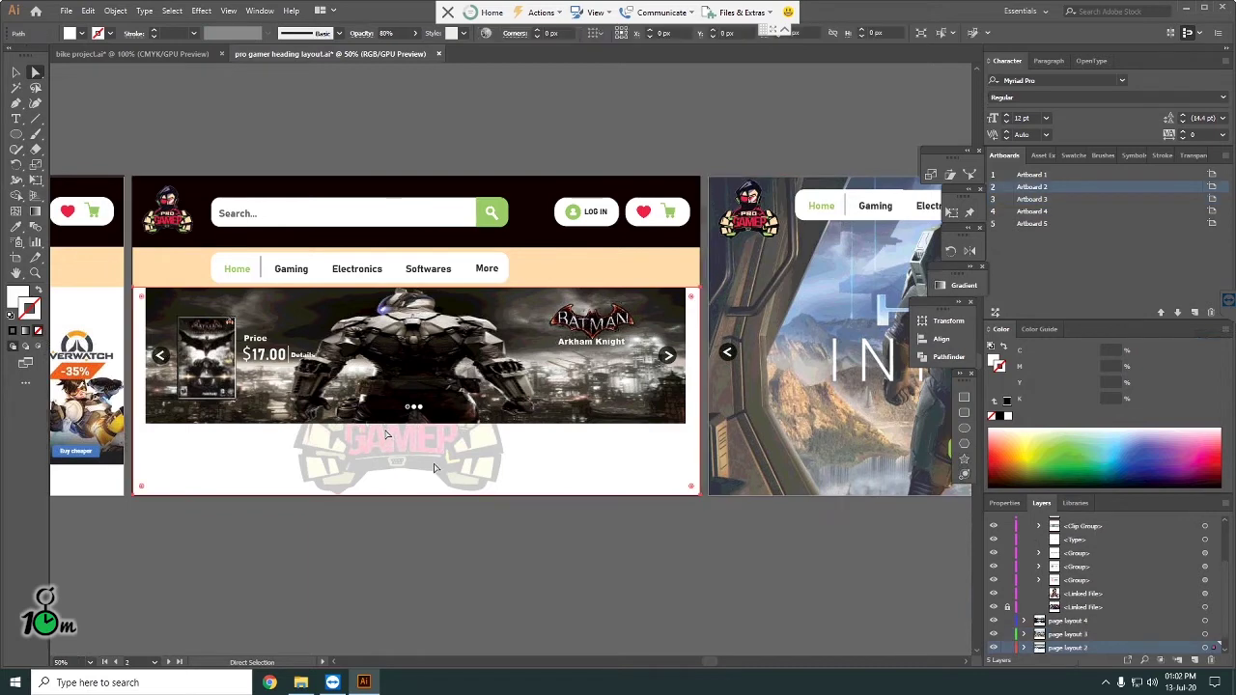
key(alt)
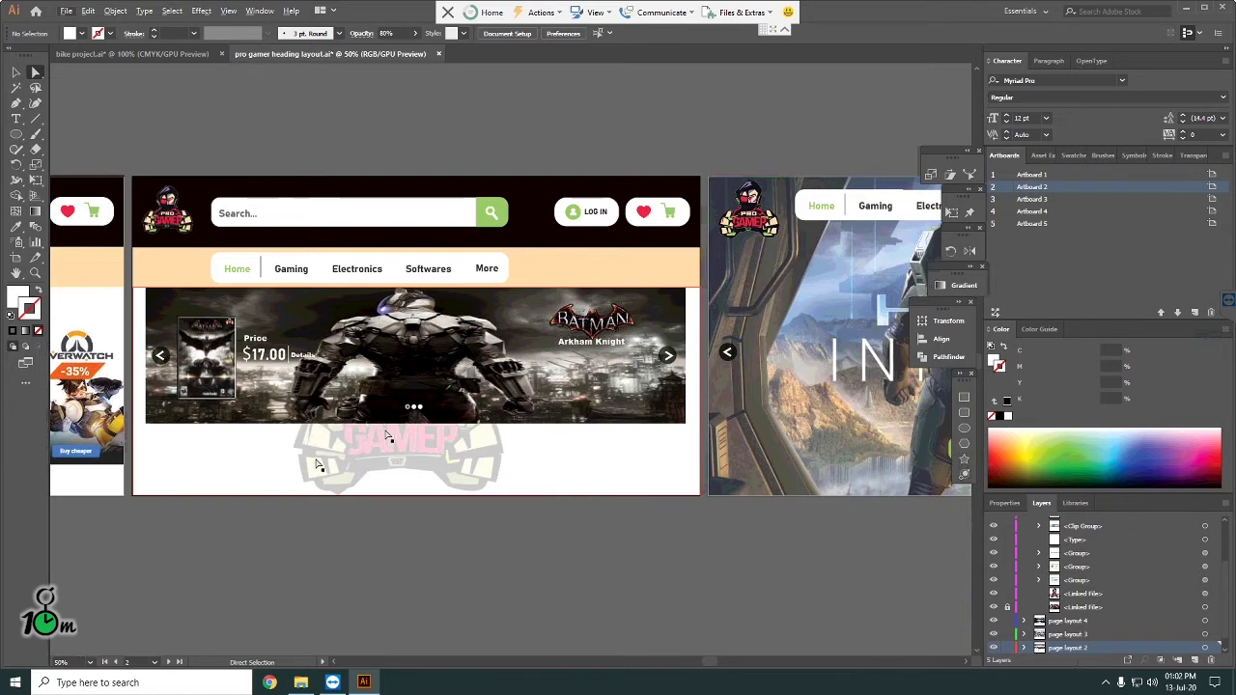
scroll(326, 463, up, 2)
scroll(327, 463, down, 2)
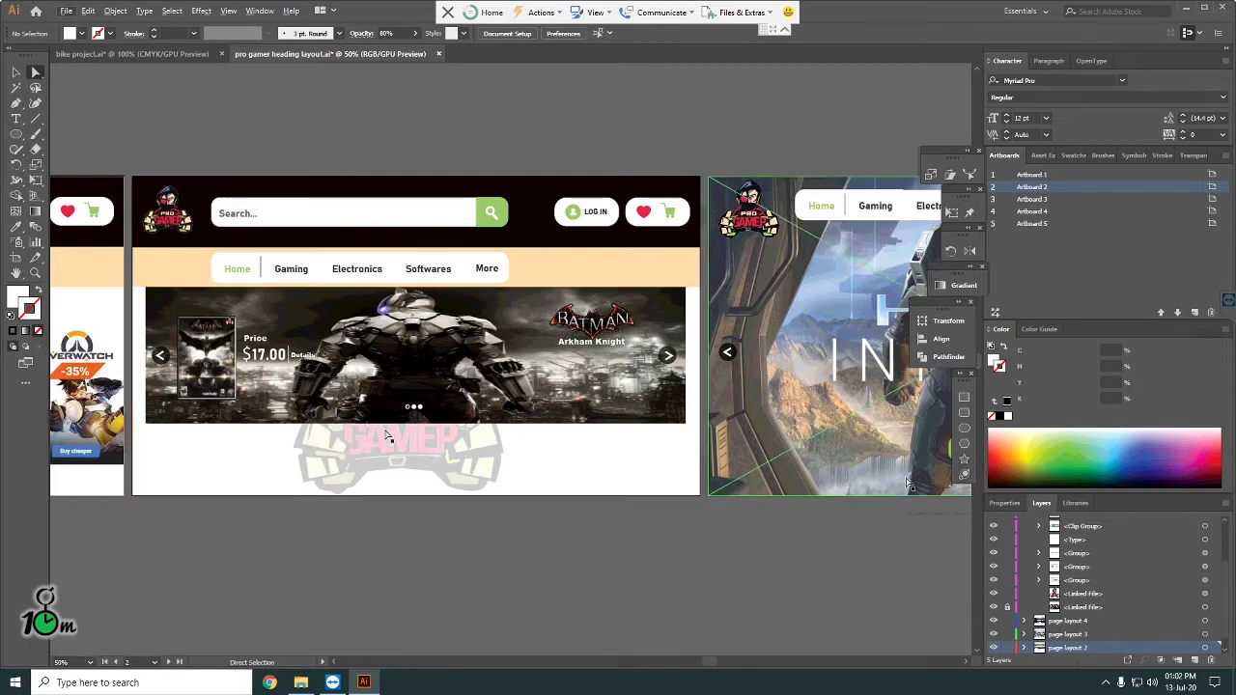
click(512, 470)
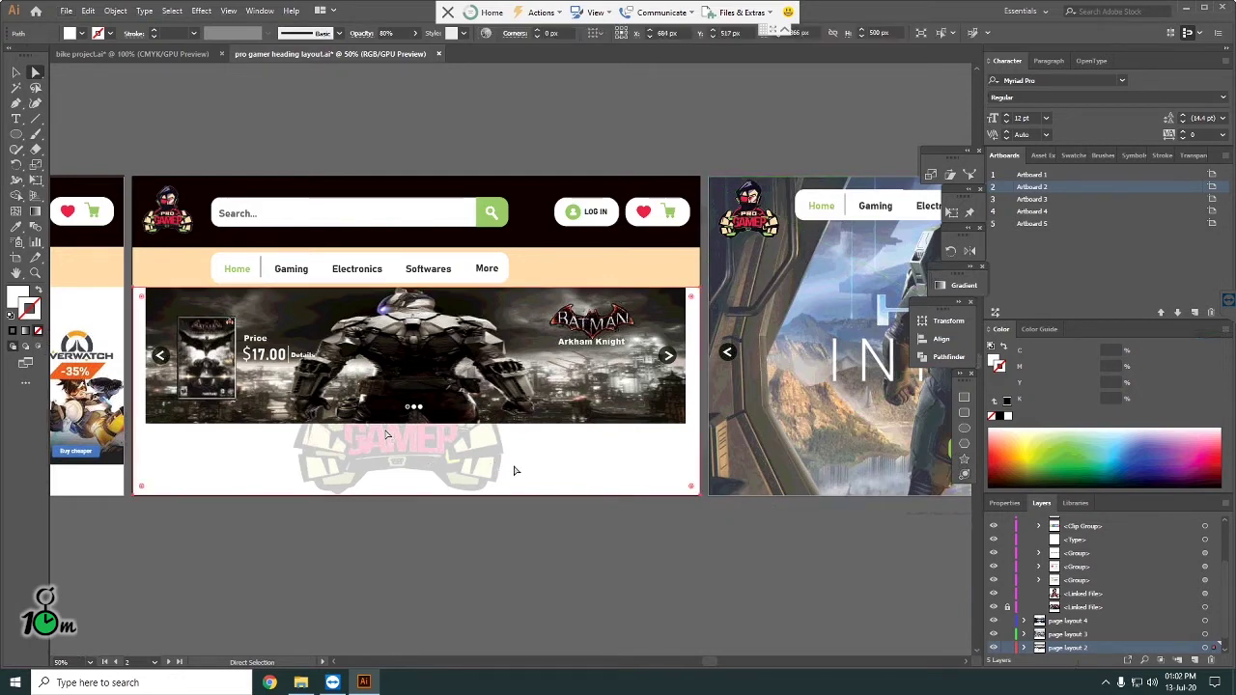
scroll(1119, 584, down, 1)
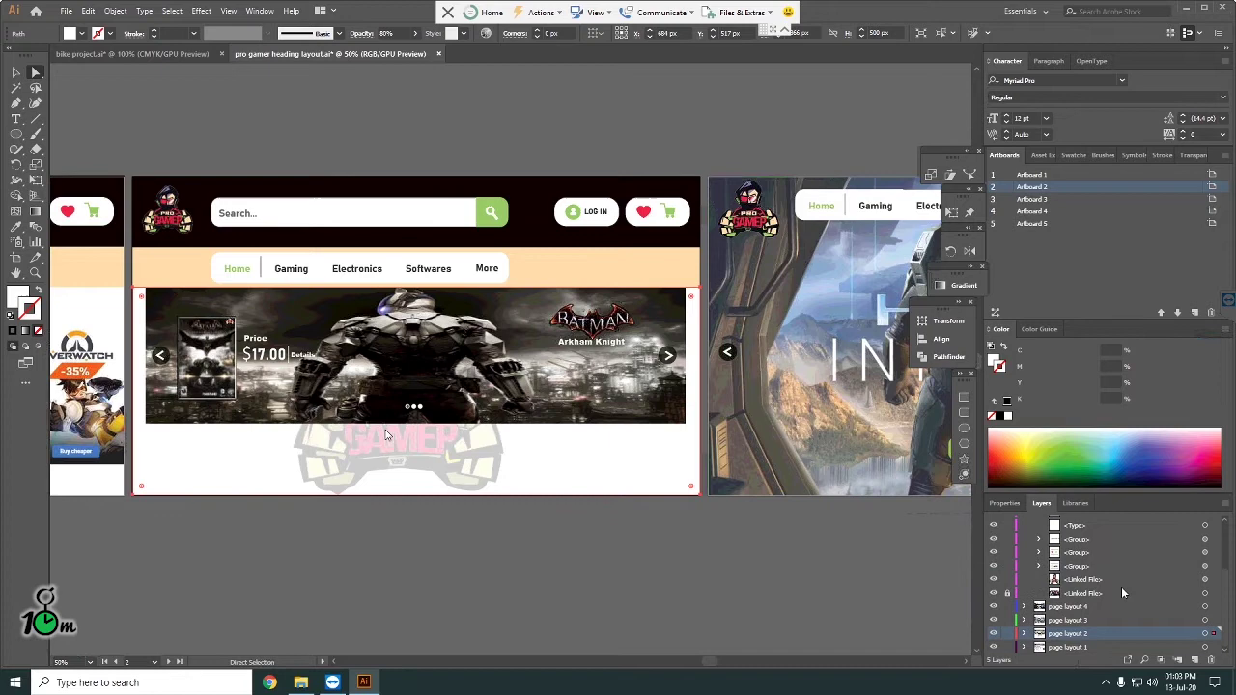
Step: Expand page layout 2 in the Layers panel to reveal its contents
click(1026, 633)
scroll(1038, 634, down, 3)
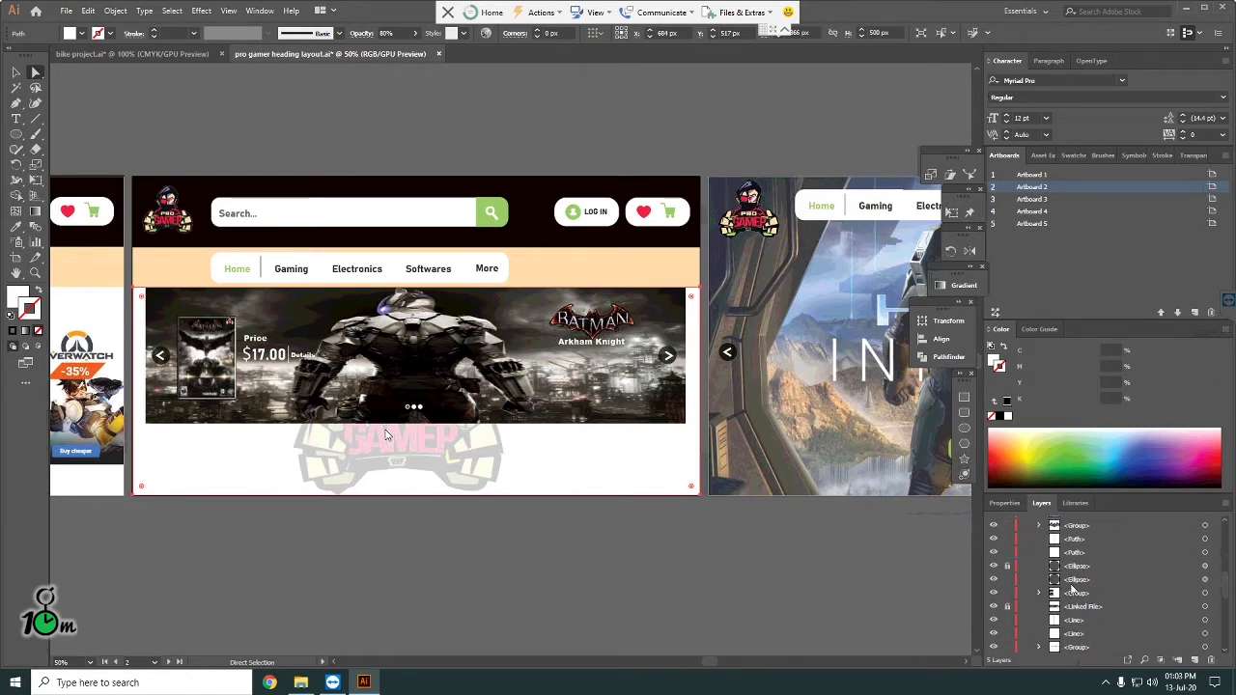
scroll(1038, 569, up, 3)
click(1024, 552)
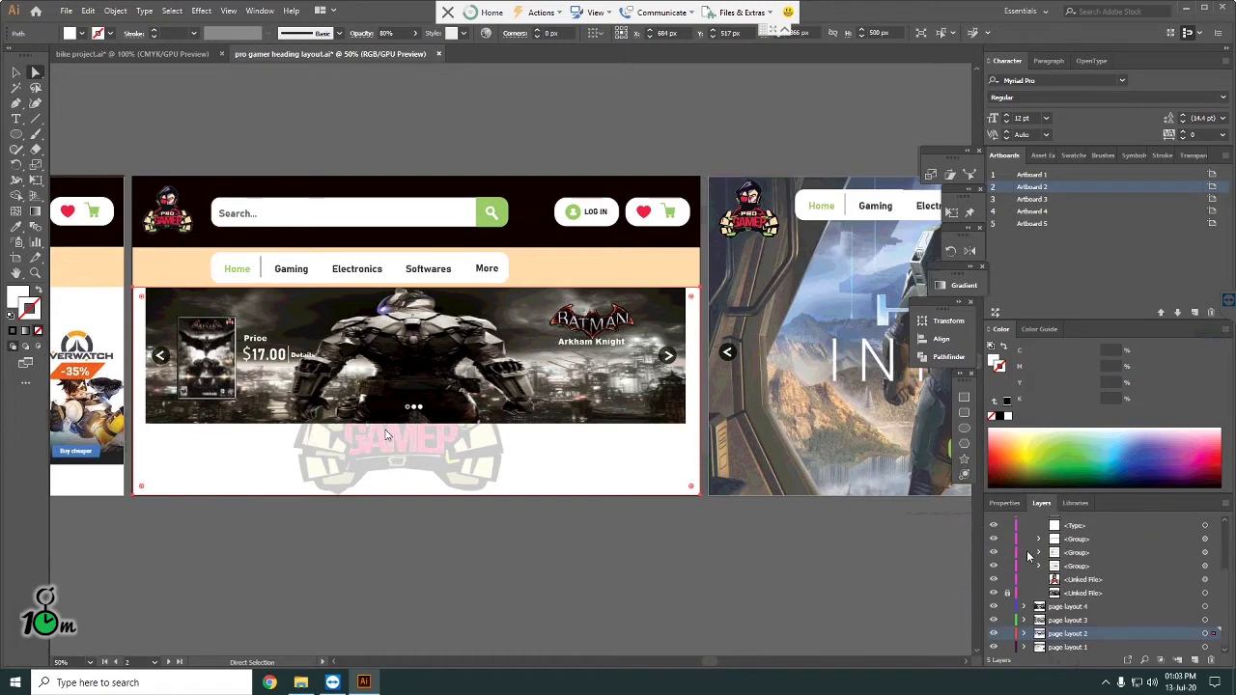
click(1024, 634)
scroll(1105, 620, down, 2)
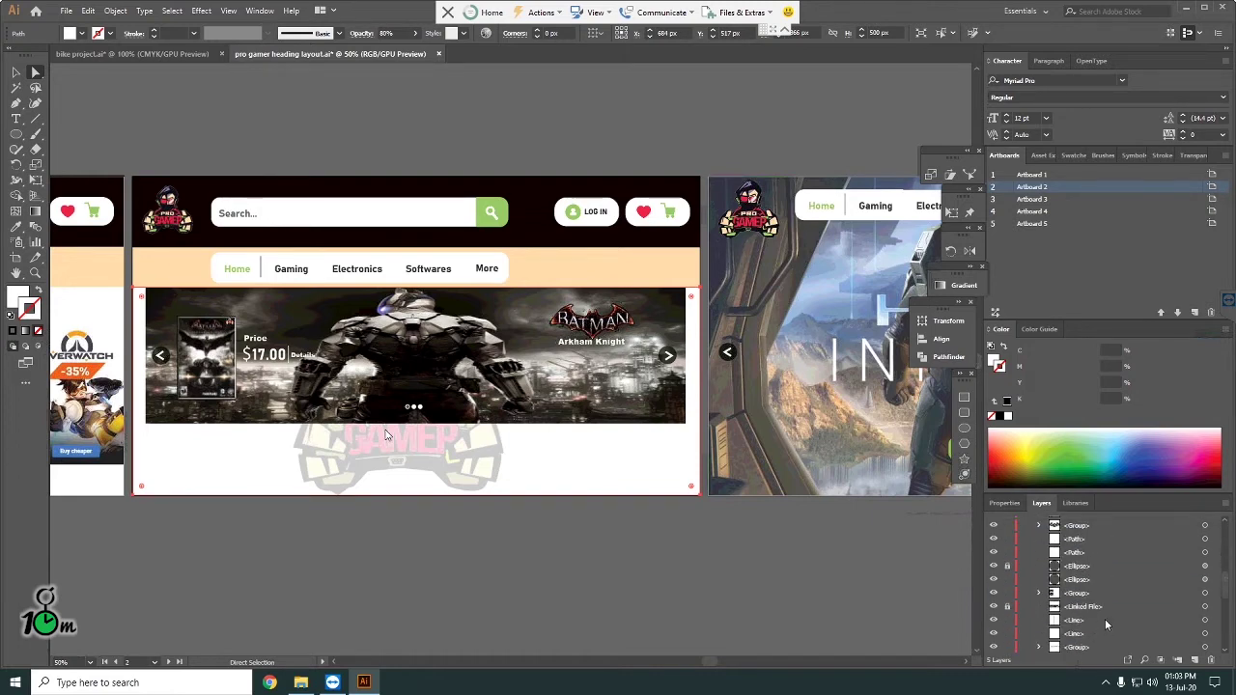
scroll(1105, 619, down, 2)
scroll(1104, 619, down, 2)
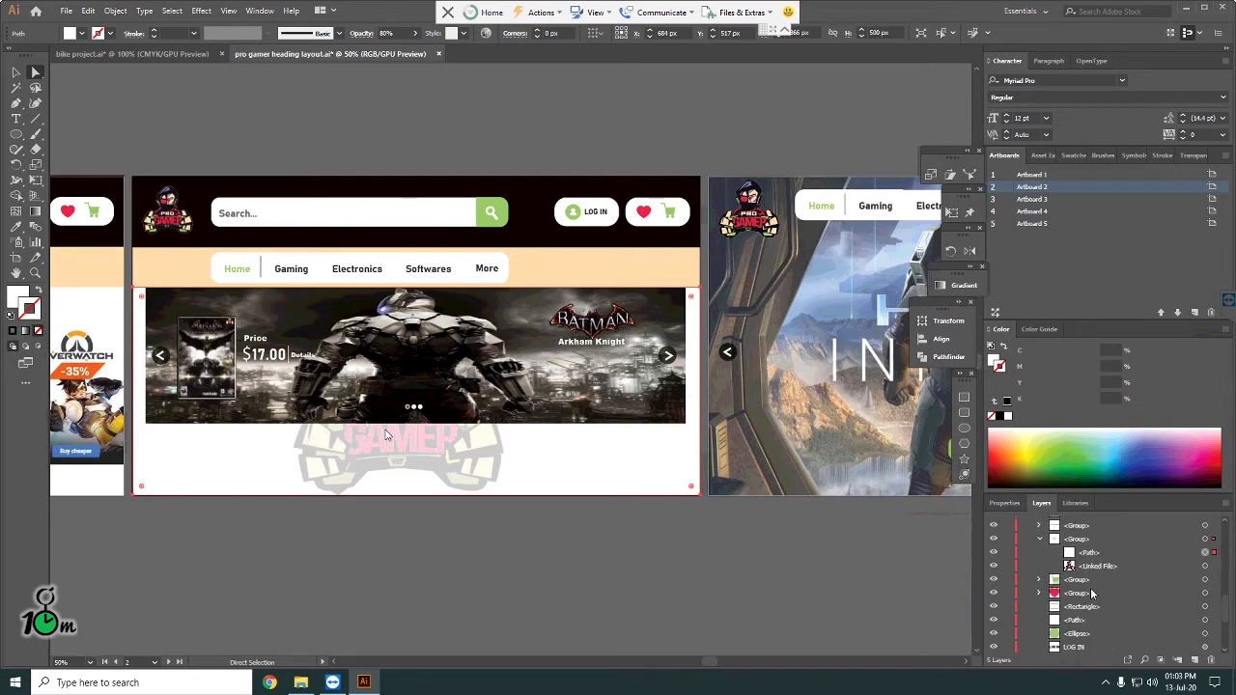
Step: Delete the faded GAMER logo image, keeping its mask path, then reselect a banner group
key(Delete)
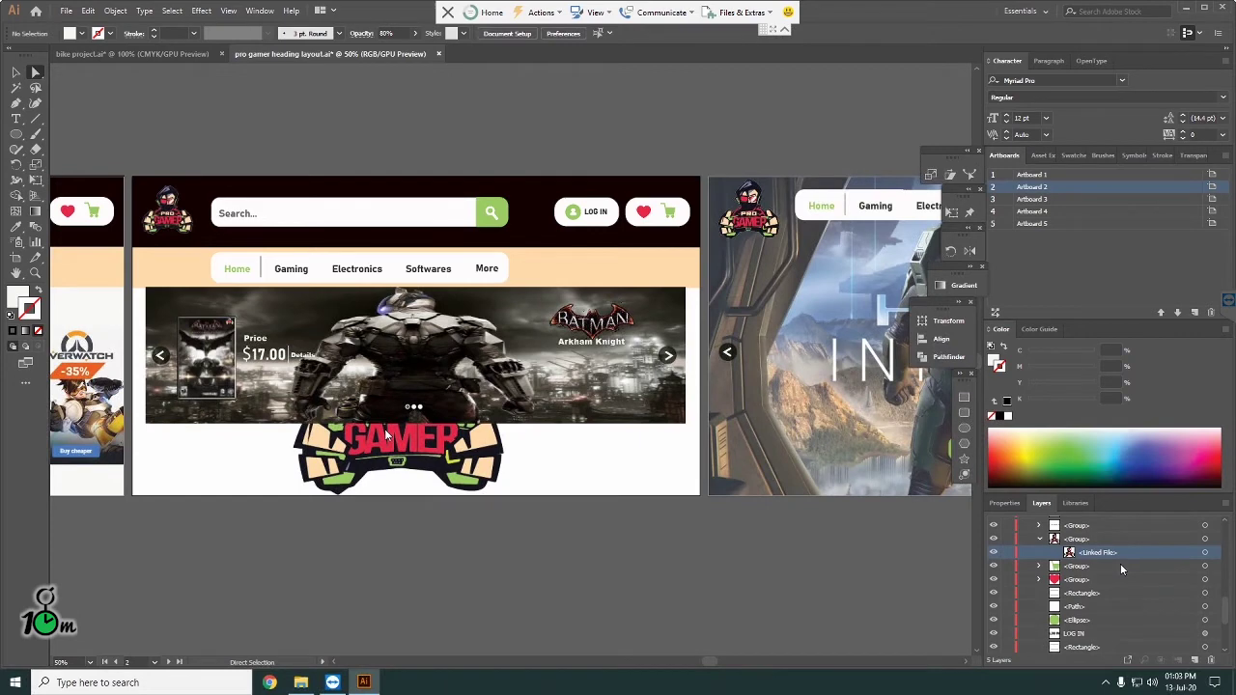
key(ctrl+z)
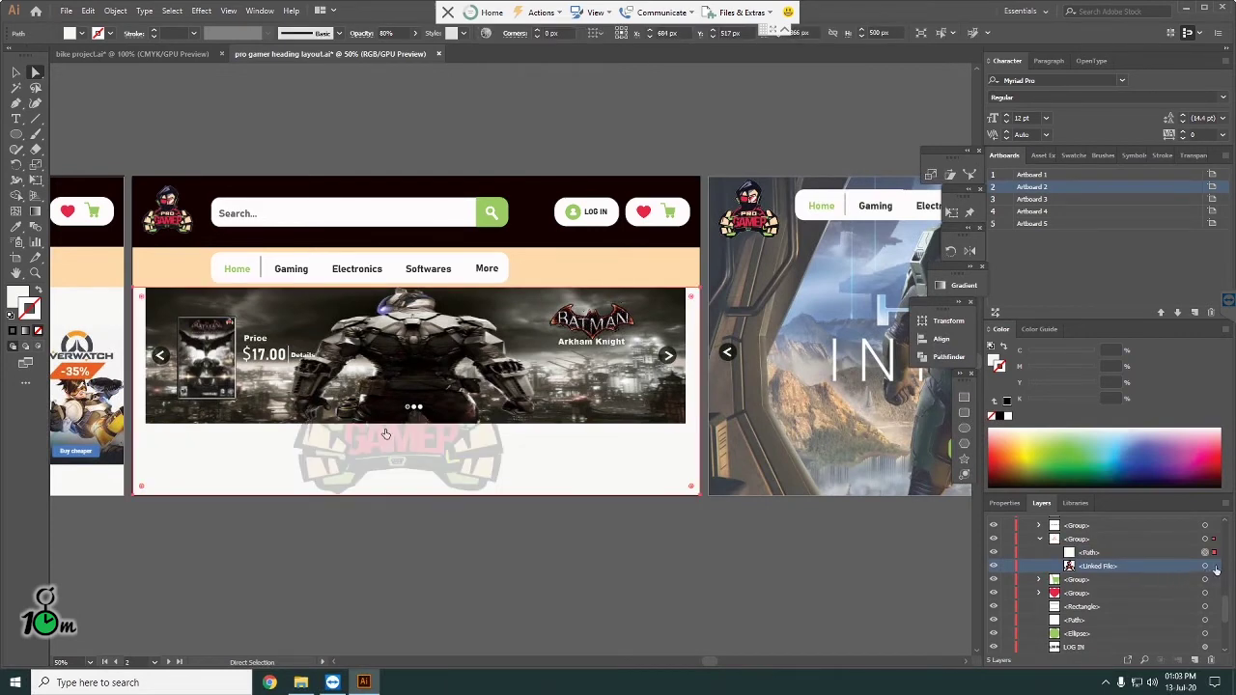
click(1214, 567)
key(Delete)
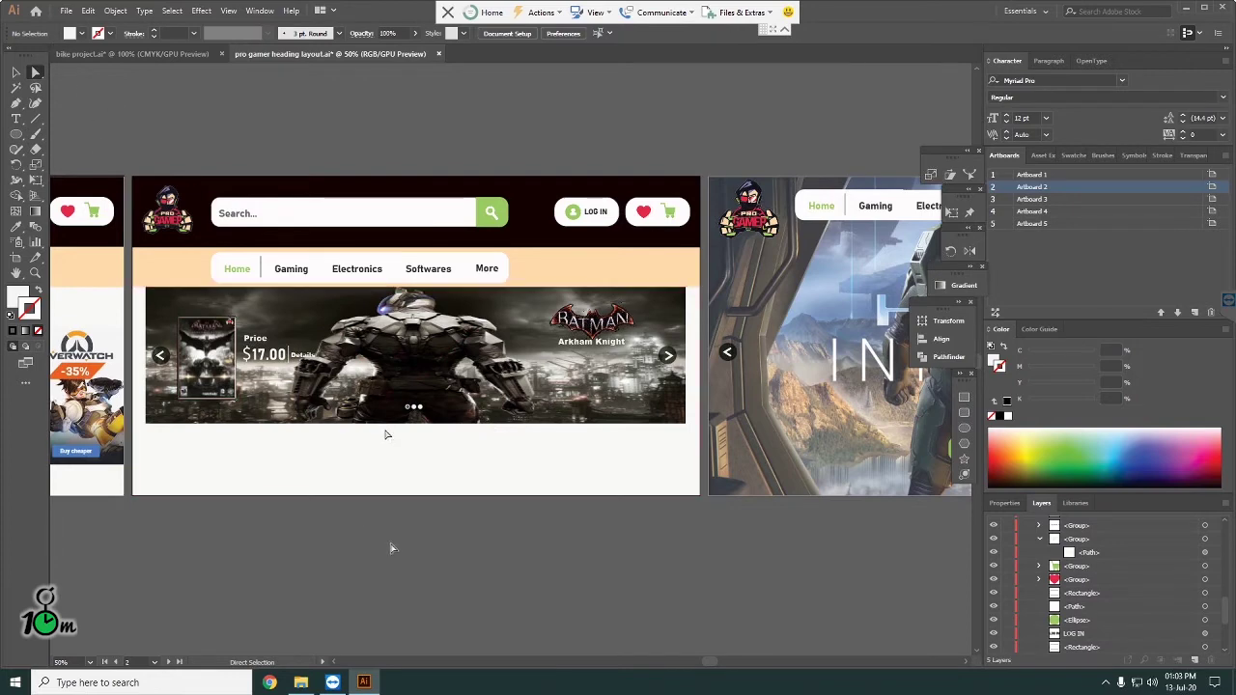
click(385, 433)
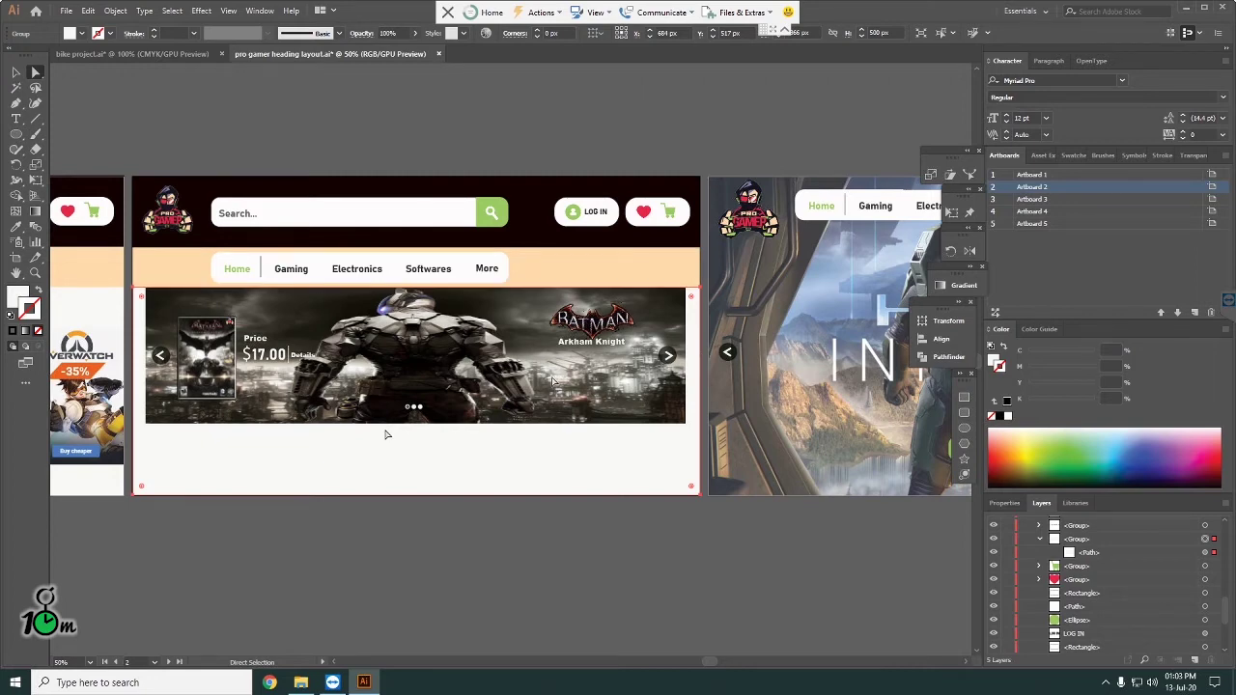
click(444, 584)
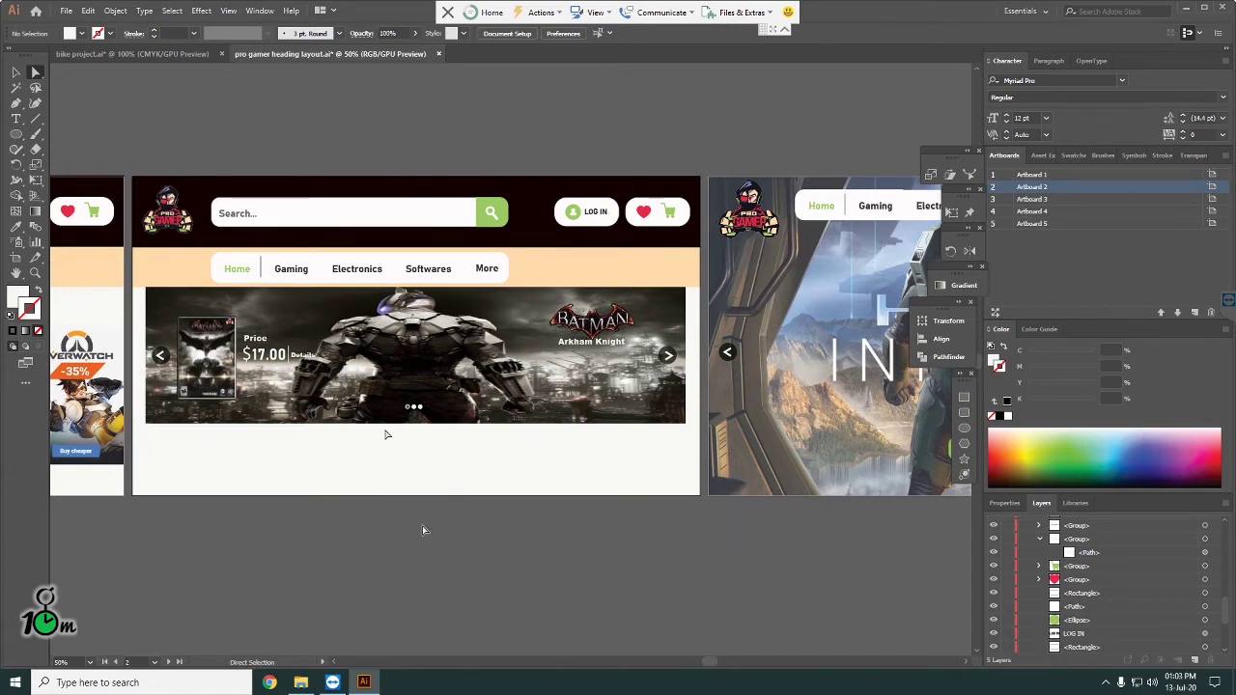
click(455, 447)
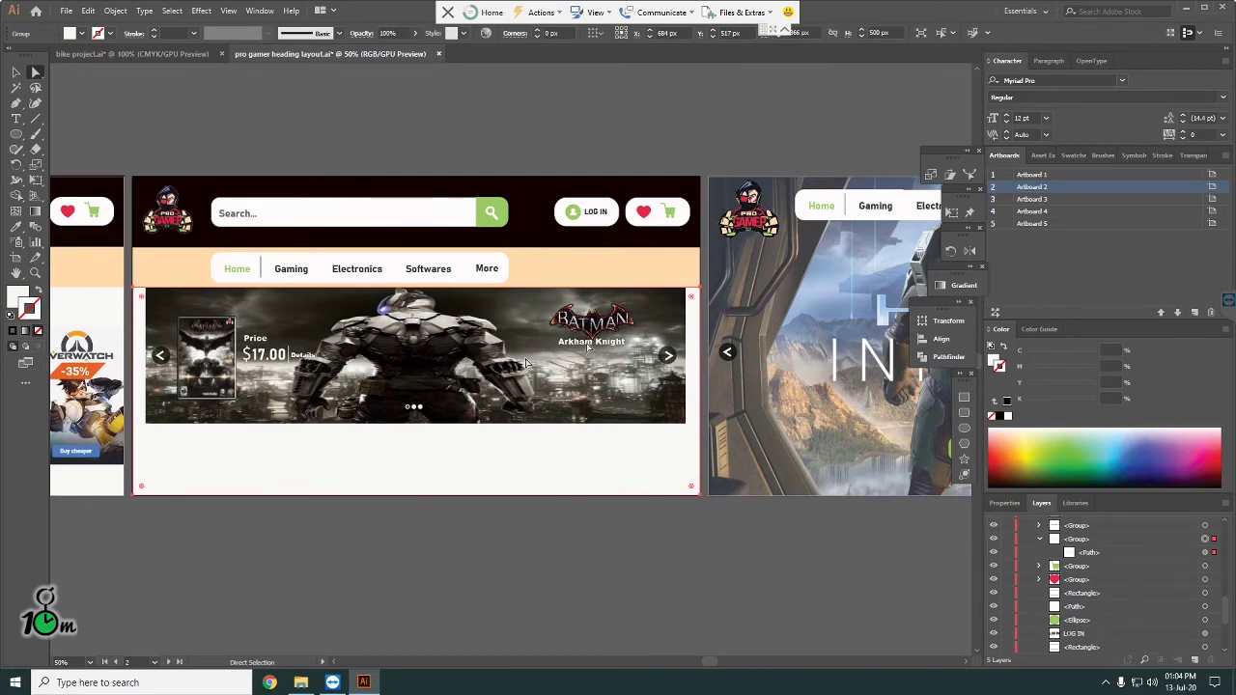
scroll(526, 362, down, 3)
scroll(579, 357, down, 2)
scroll(618, 359, up, 2)
scroll(653, 360, up, 1)
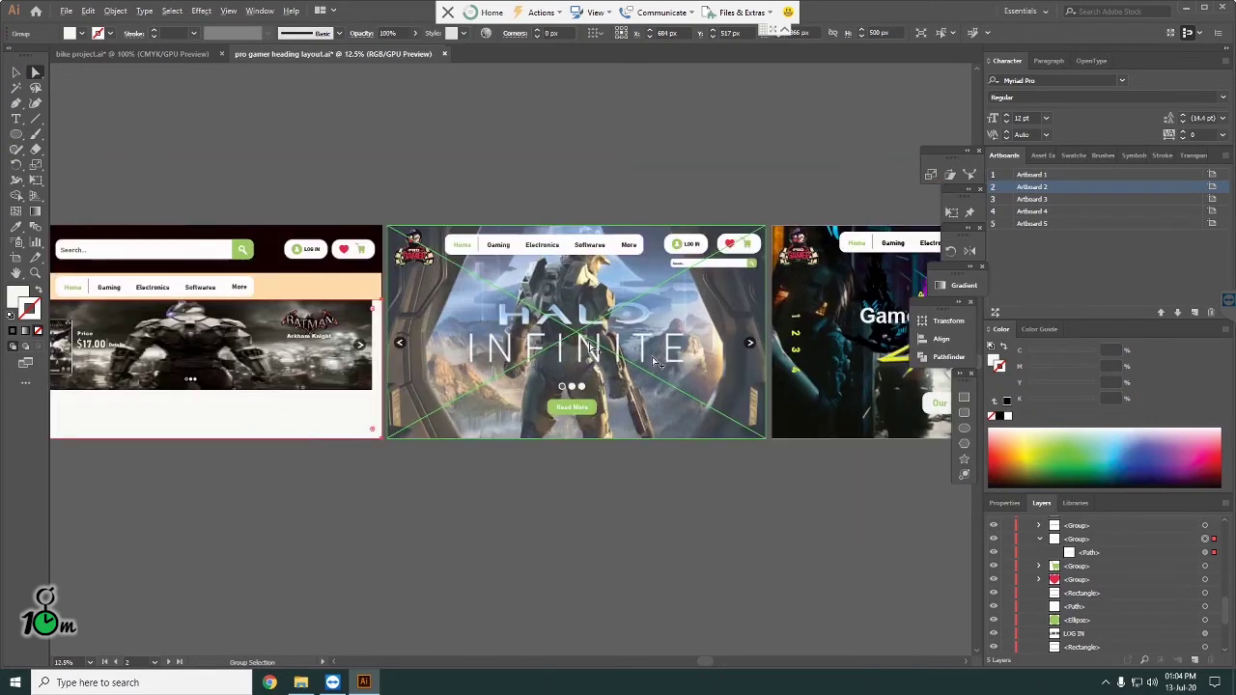
scroll(653, 361, up, 2)
scroll(592, 348, down, 2)
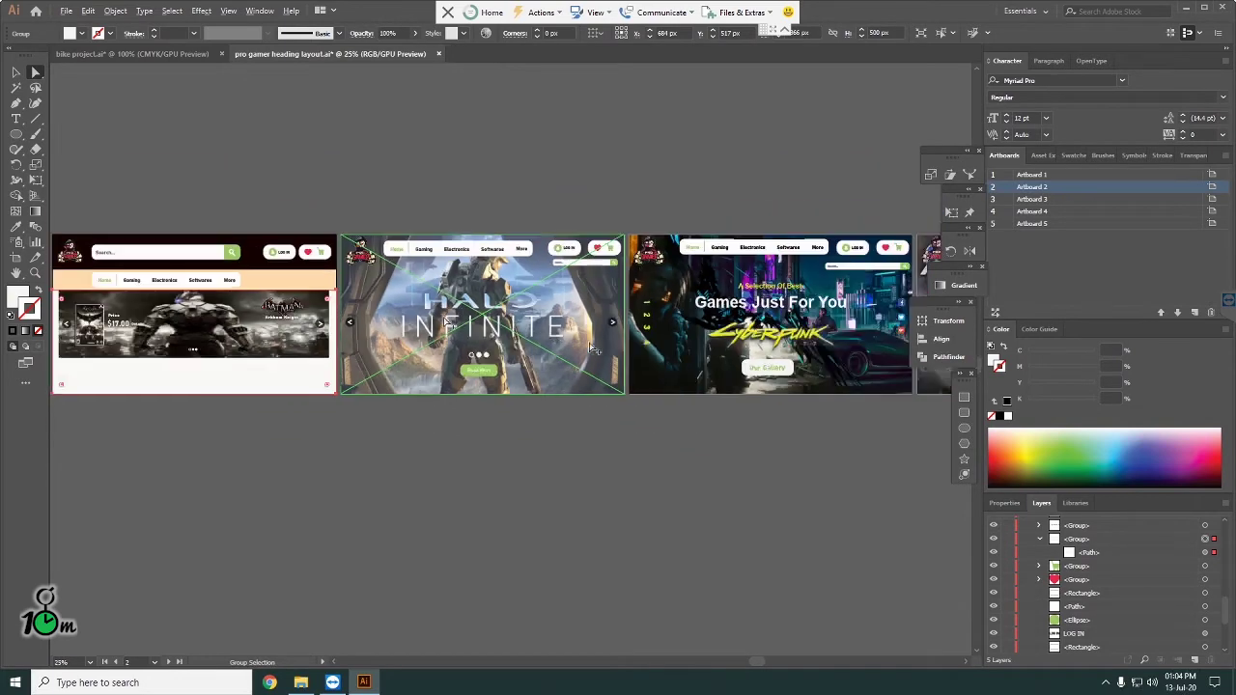
scroll(591, 348, down, 1)
scroll(592, 349, up, 3)
scroll(592, 348, left, 1)
scroll(591, 348, left, 1)
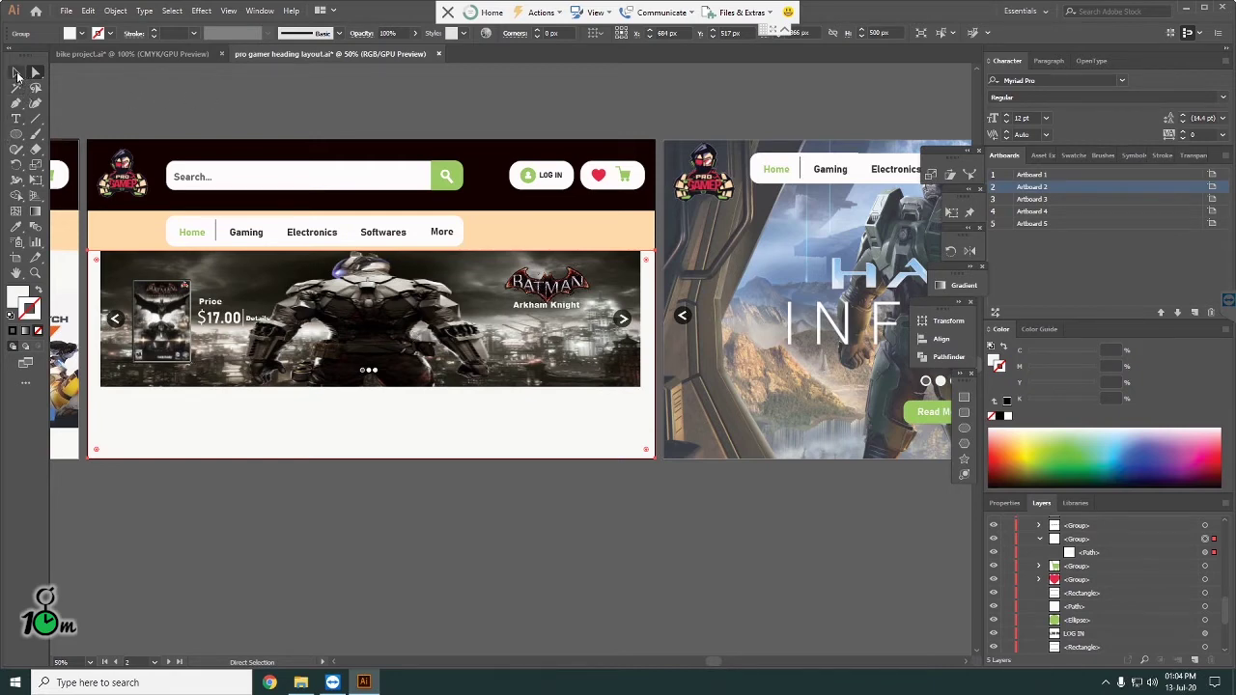
click(17, 74)
click(231, 92)
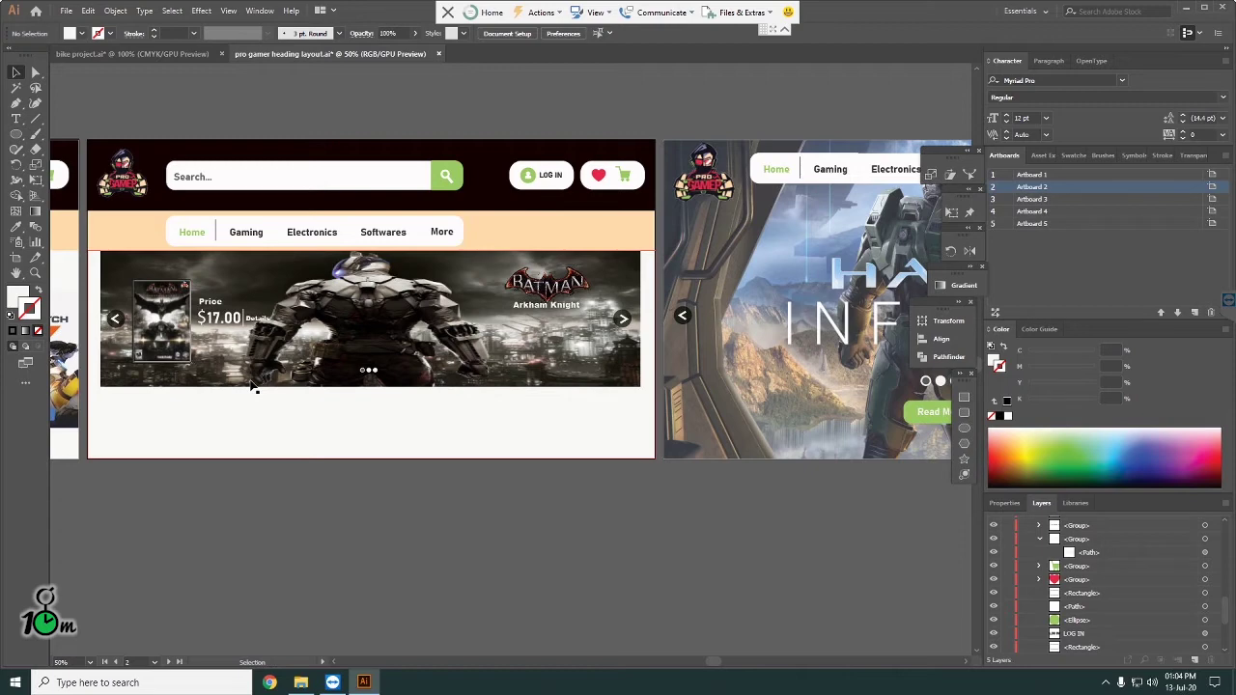
Step: Draw a 1300 px wide rectangle covering the Batman banner
click(251, 386)
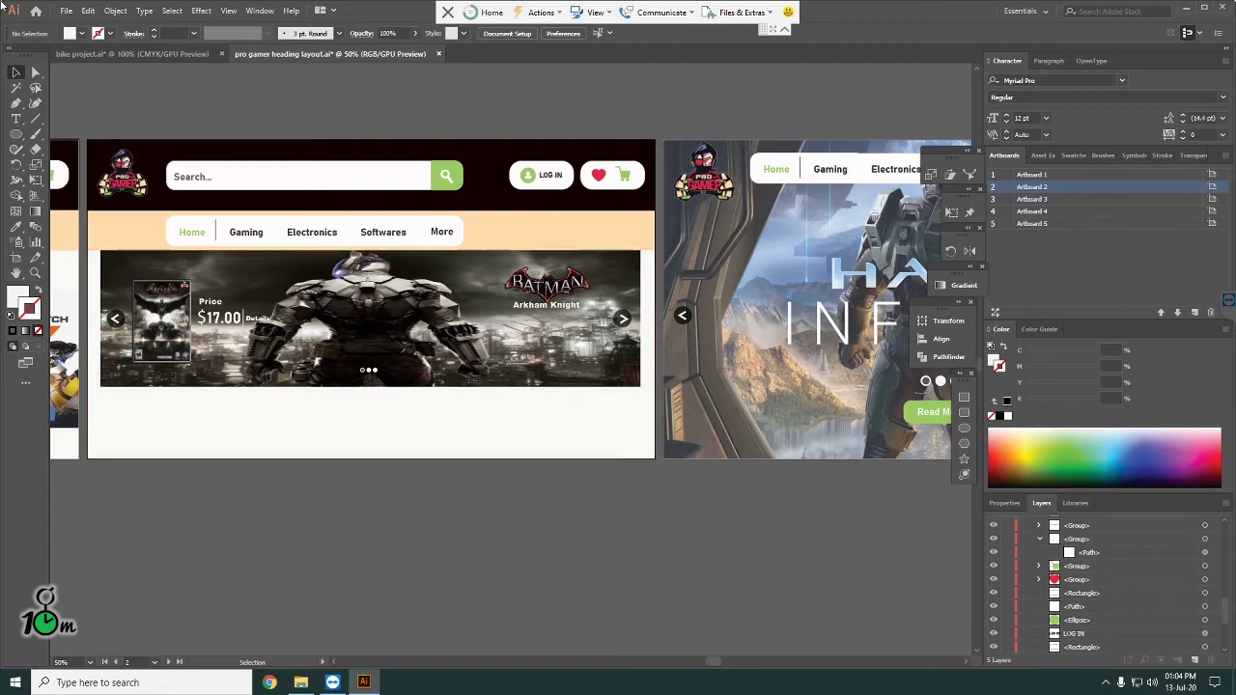
click(13, 135)
drag(13, 136, 83, 133)
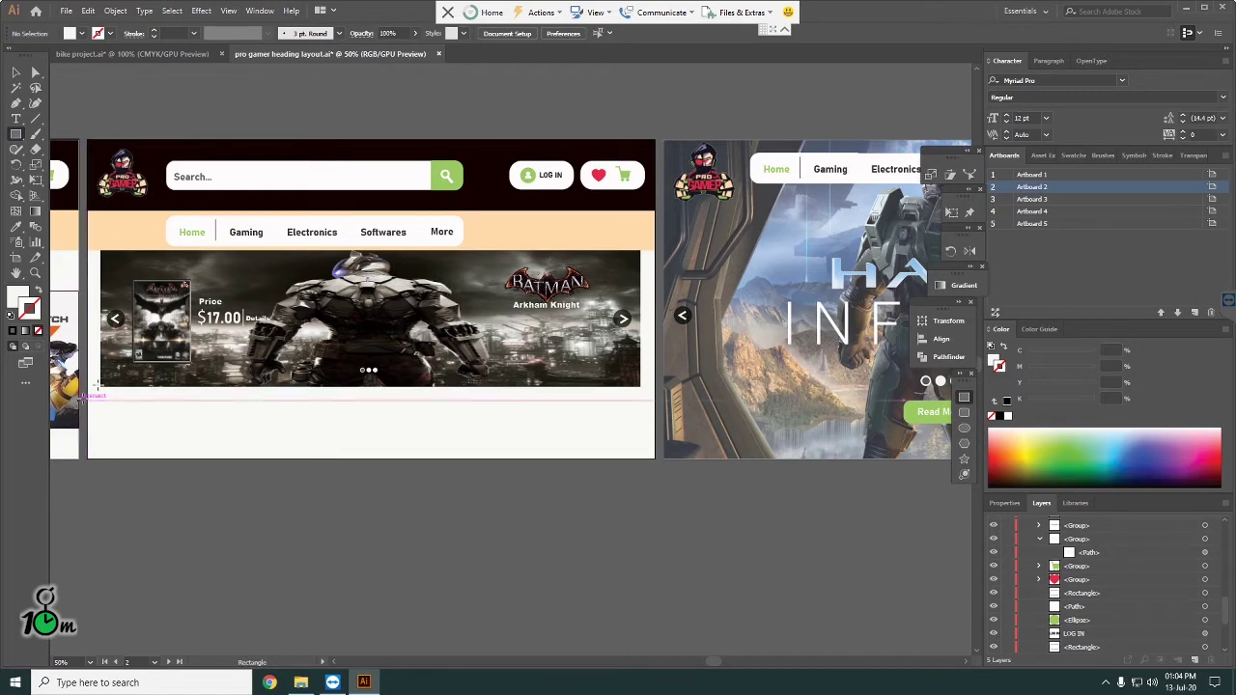
drag(100, 386, 638, 249)
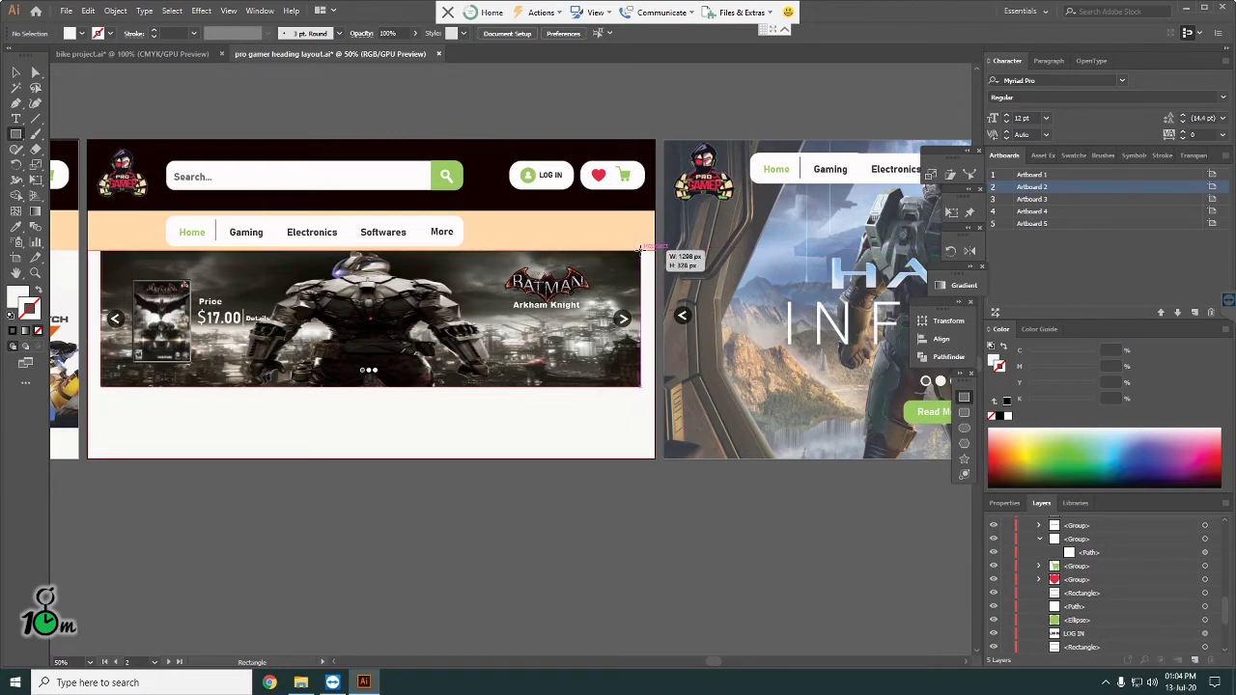
drag(639, 248, 640, 251)
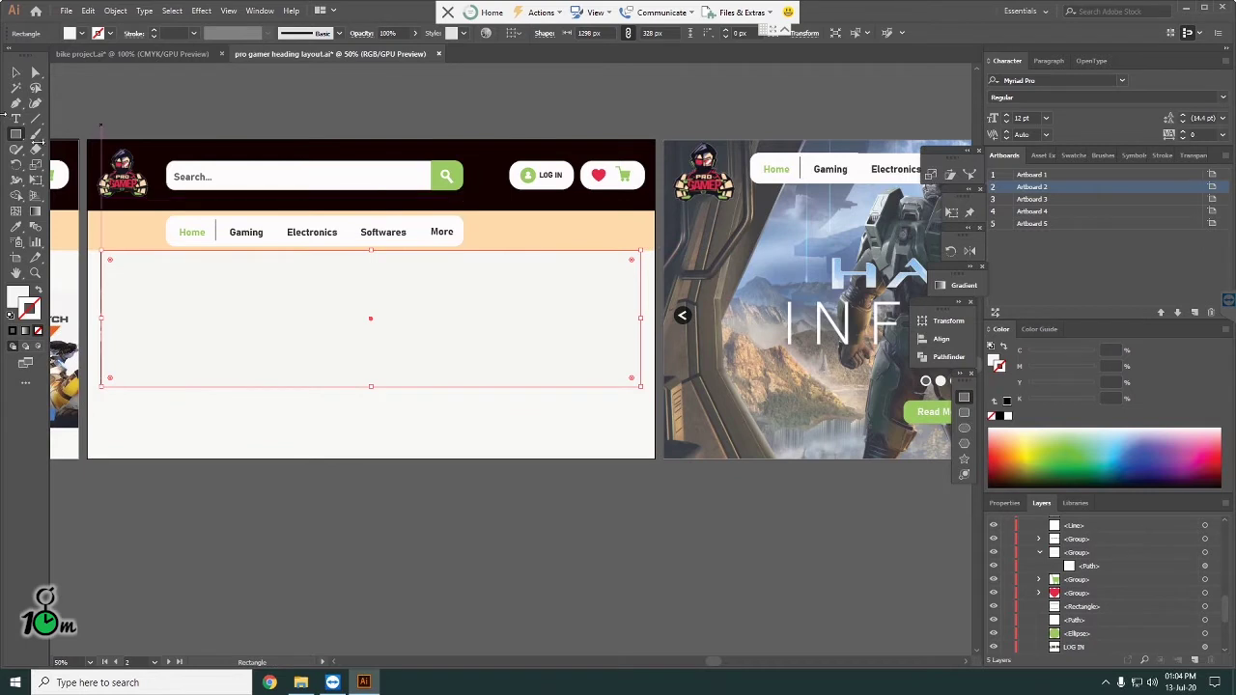
drag(101, 318, 100, 320)
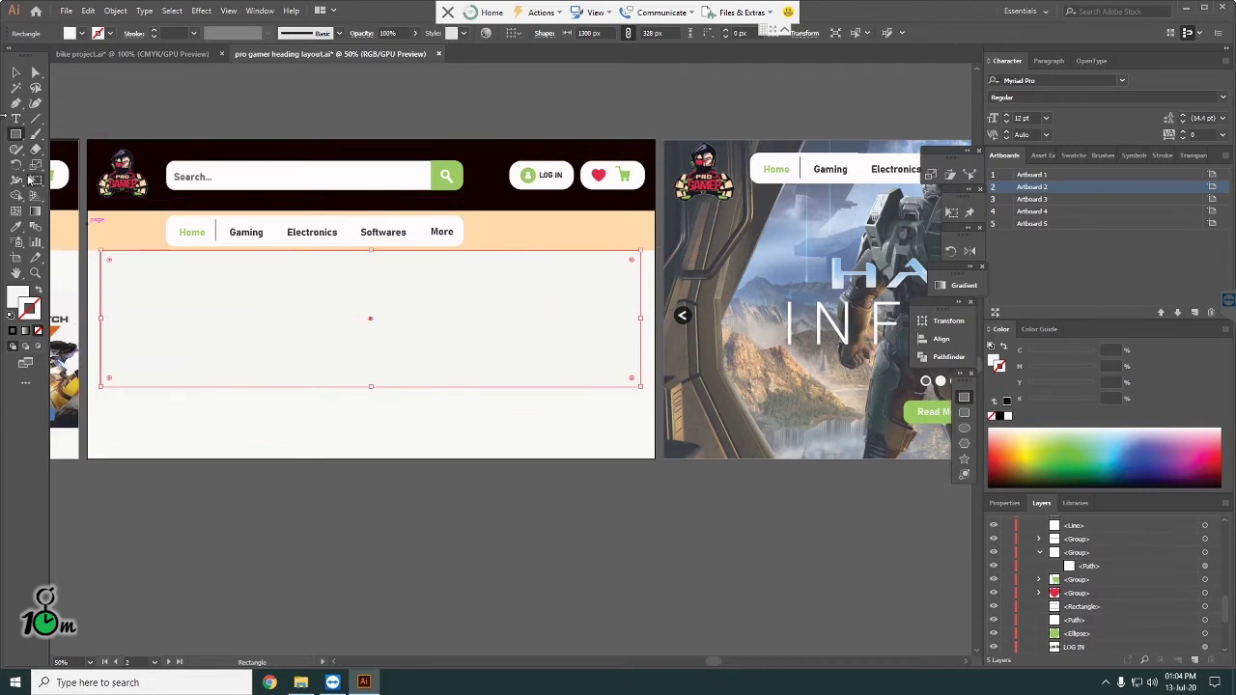
click(15, 72)
Step: Fill the rectangle with the search button's green and send it behind the banner image
click(15, 294)
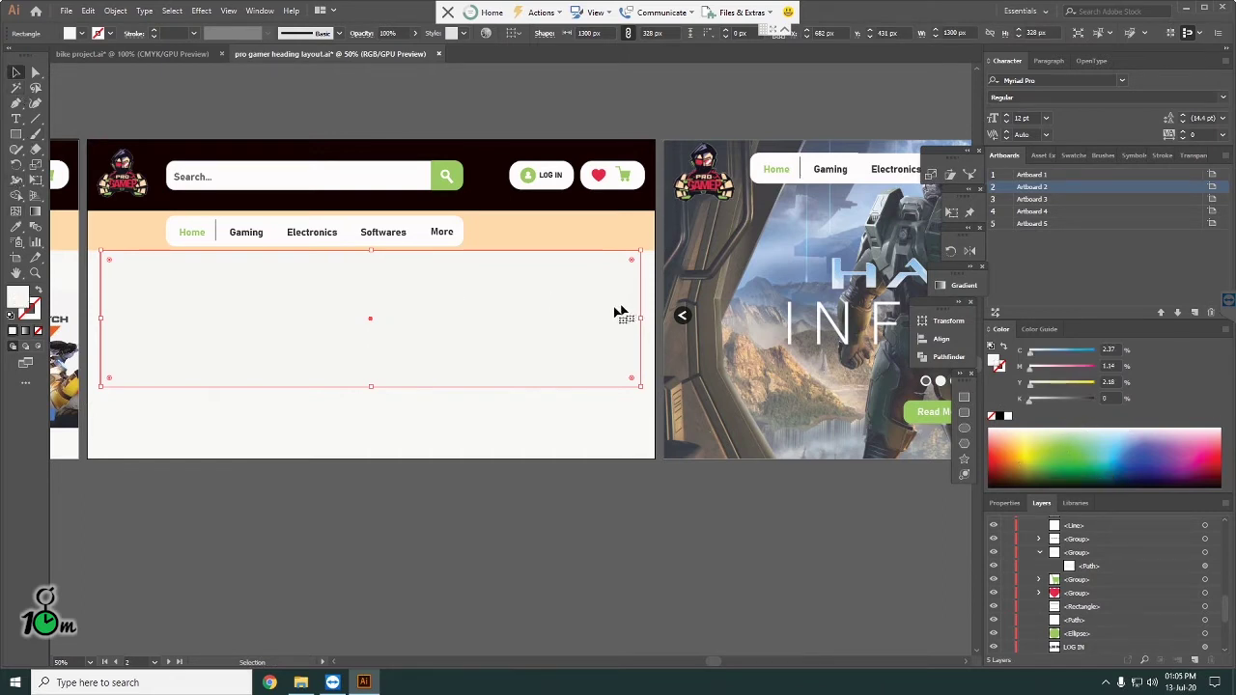
key(i)
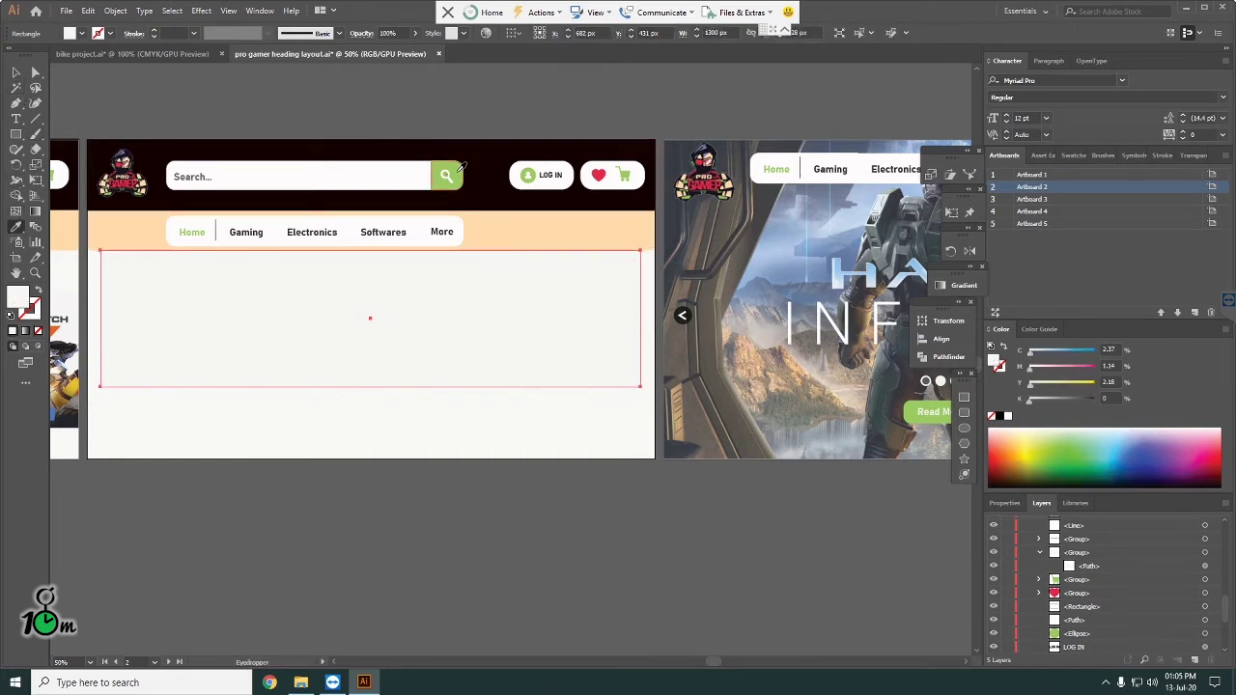
click(458, 174)
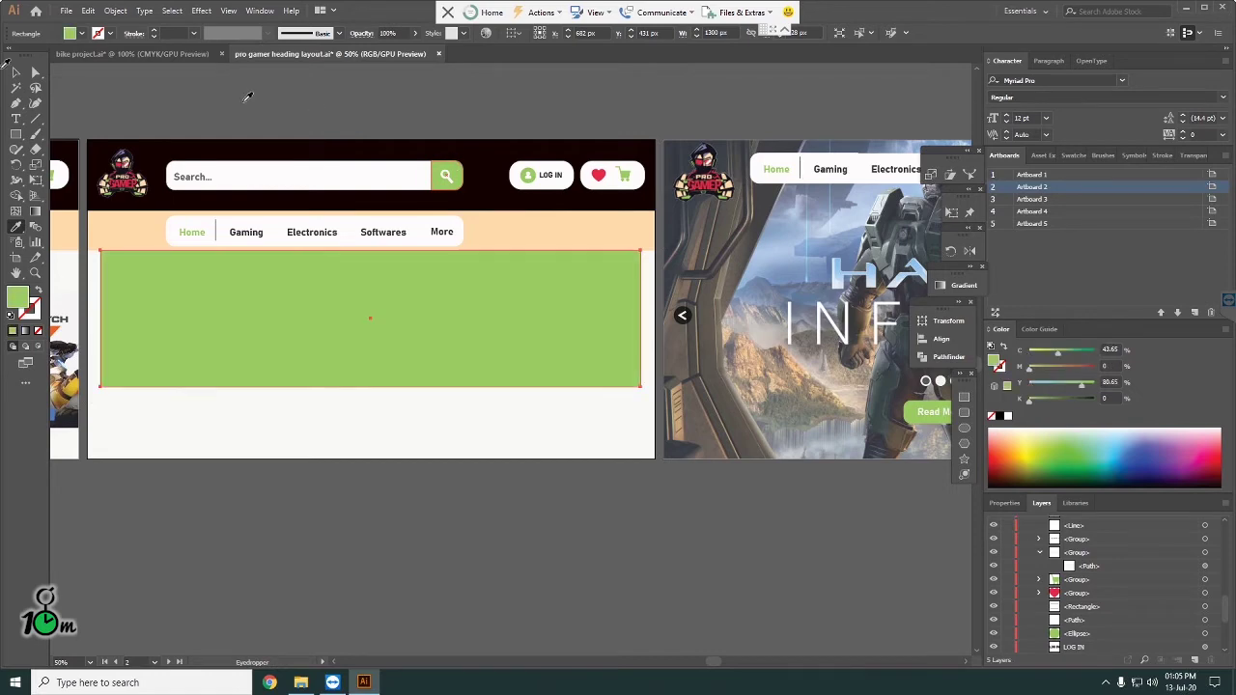
click(15, 73)
key(a)
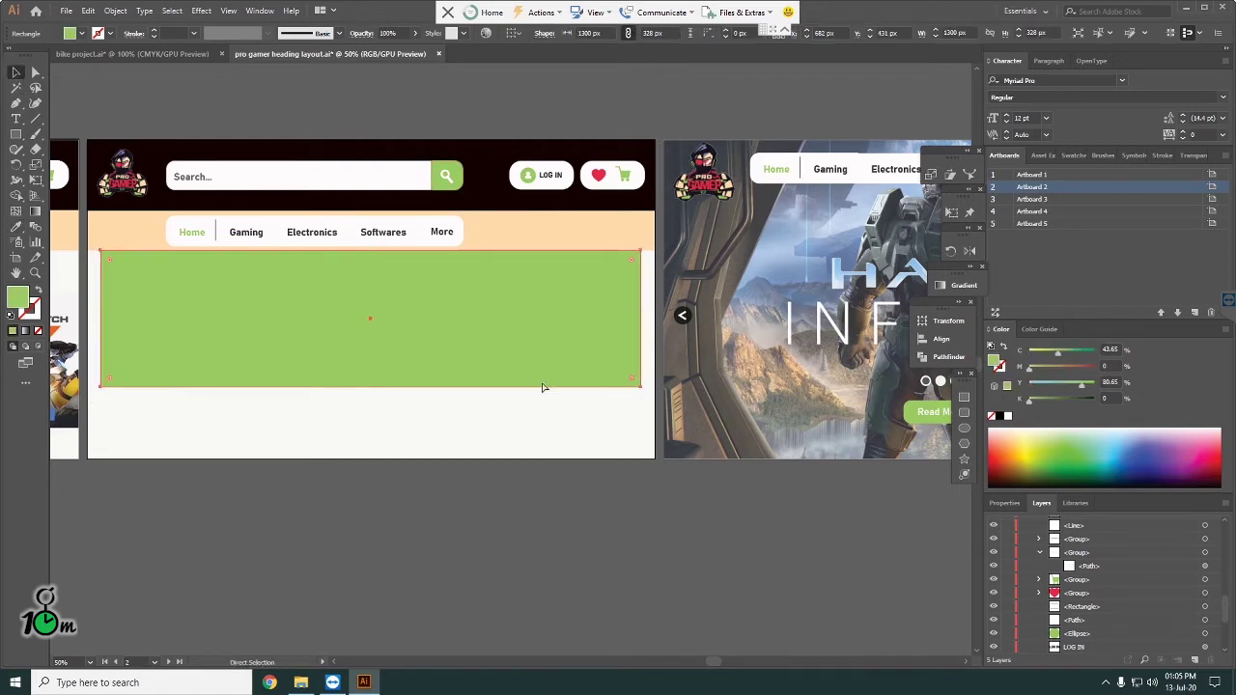
key(ctrl)
key(ctrl+7)
ctrl+click(543, 388)
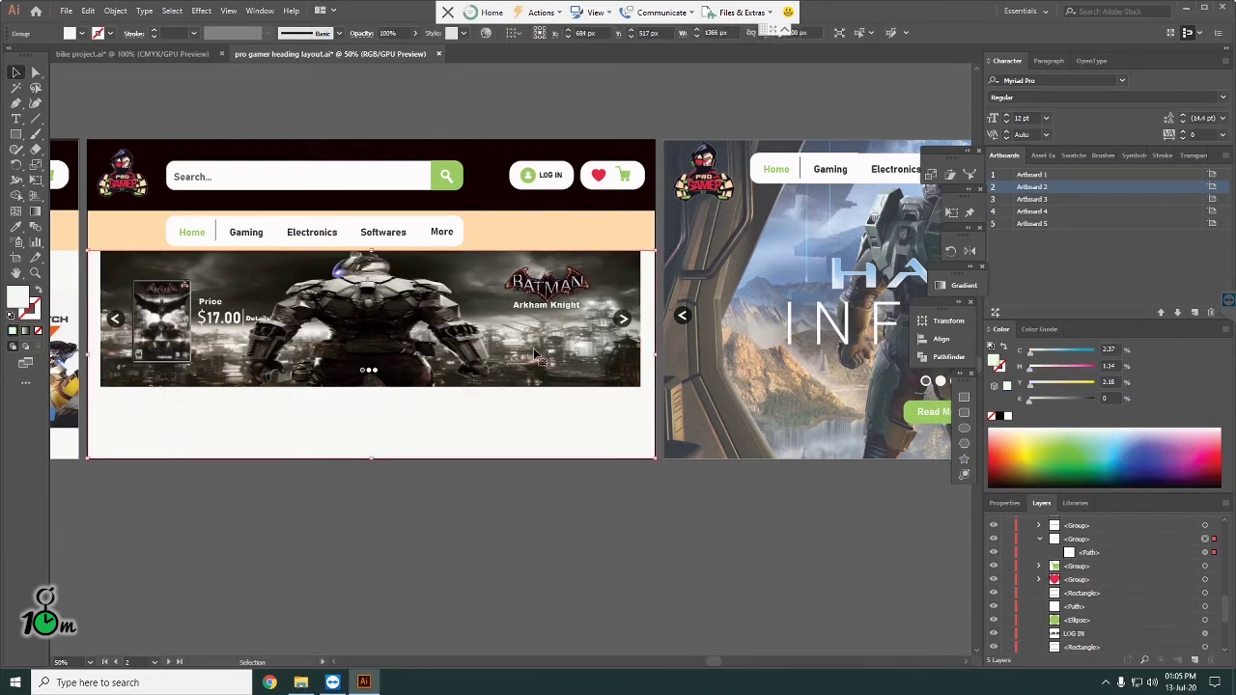
Step: Select the rectangles beneath the banner, undoing an accidental move of the white background
key(ctrl)
ctrl+click(535, 352)
key(a)
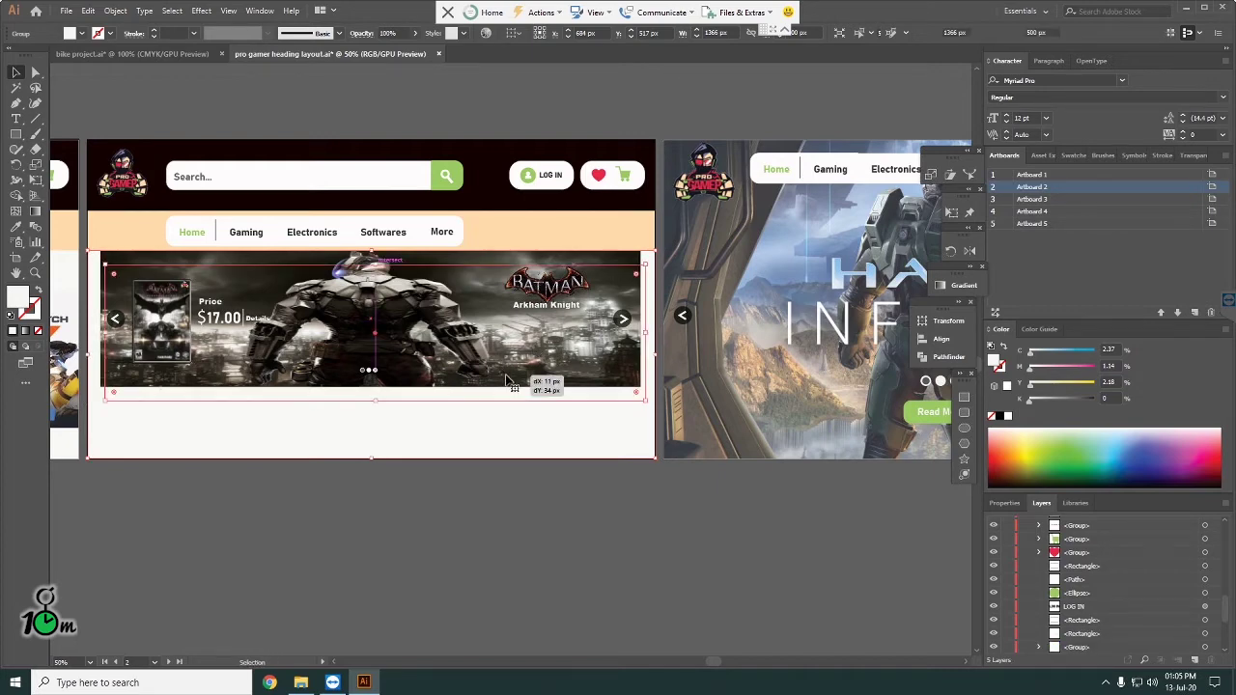
click(512, 378)
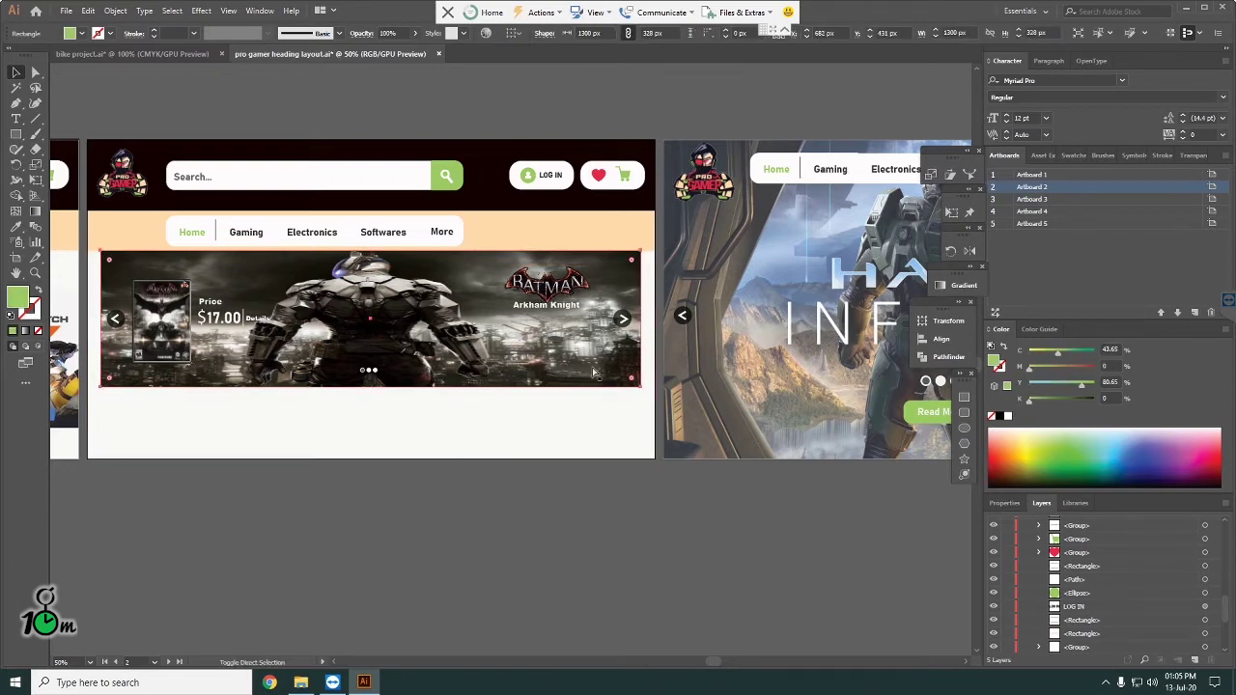
key(v)
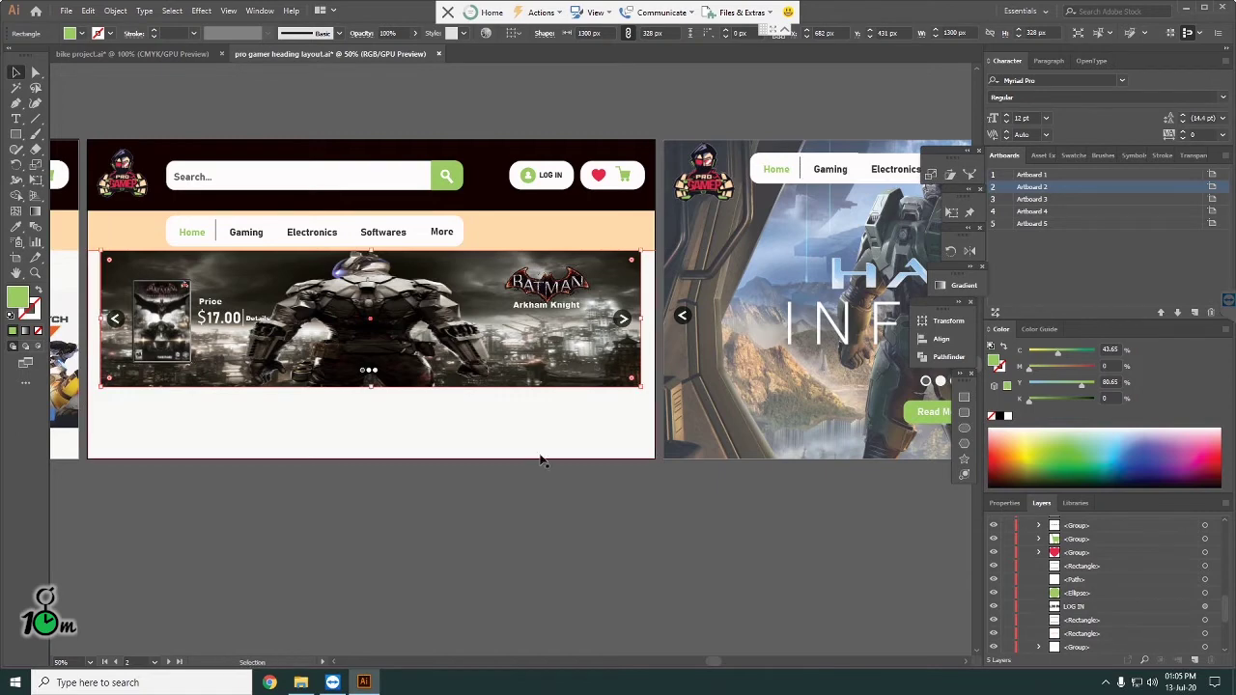
key(a)
click(599, 419)
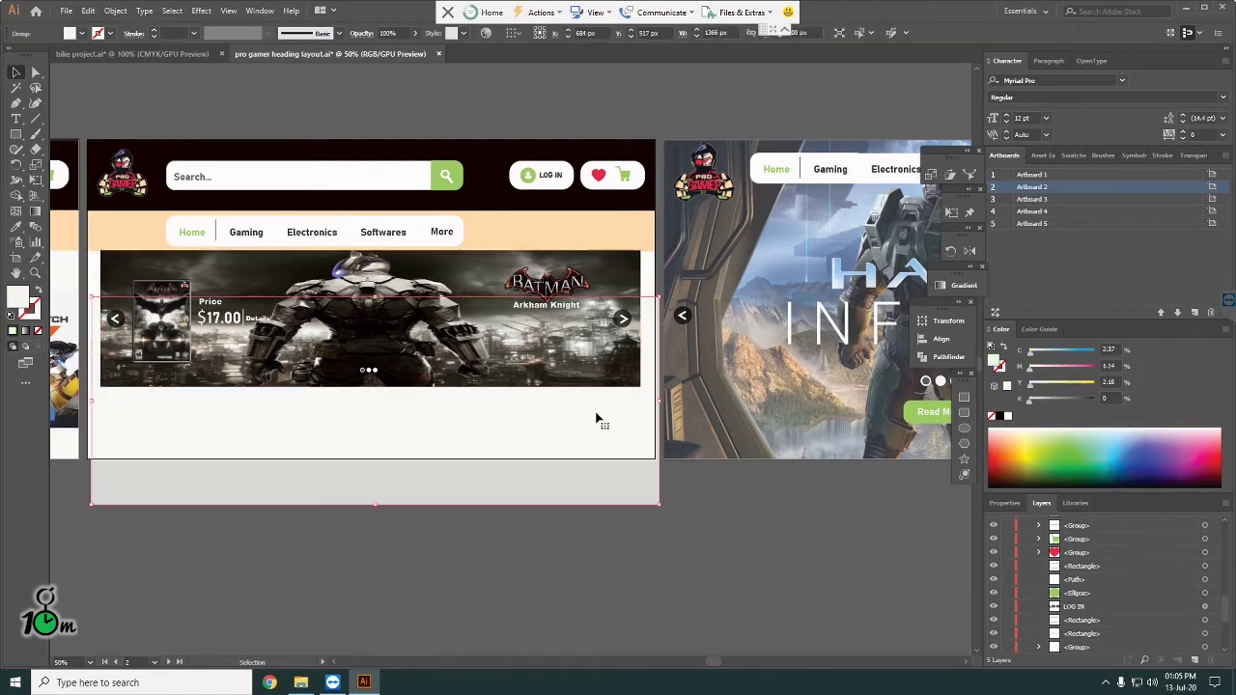
key(ctrl+z)
key(v)
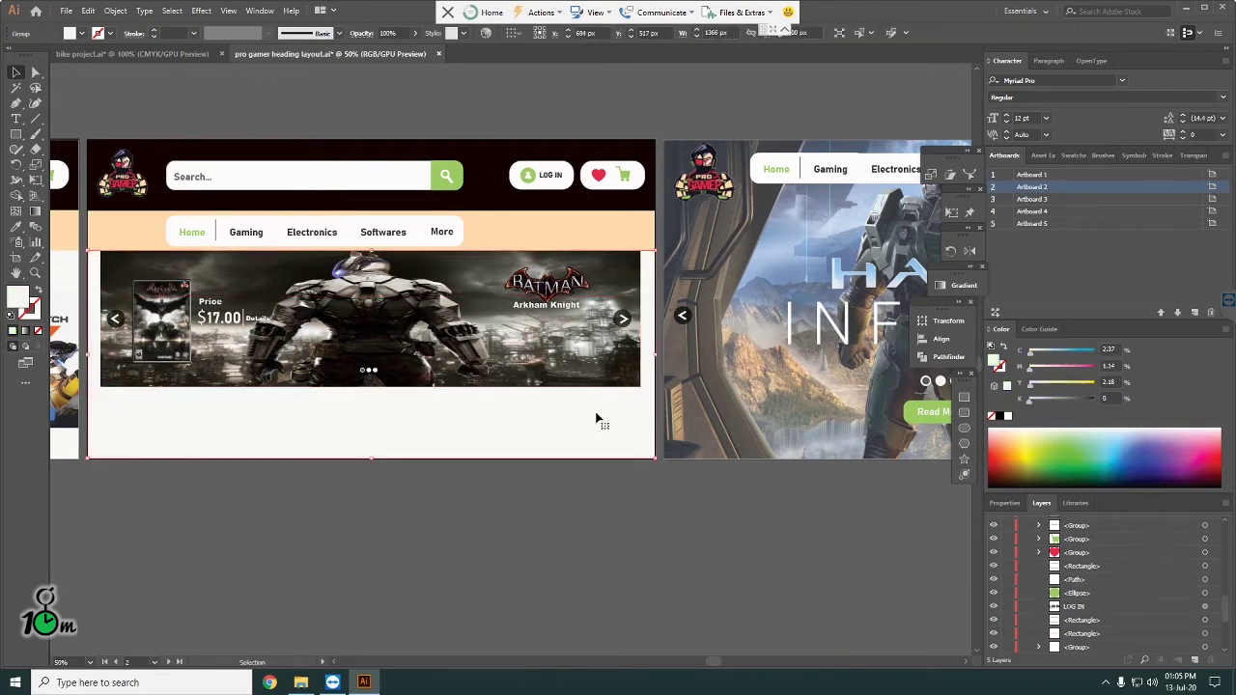
drag(596, 418, 602, 507)
key(ctrl+z)
Step: Bring the green rectangle in front of the banner photo
key(a)
click(461, 365)
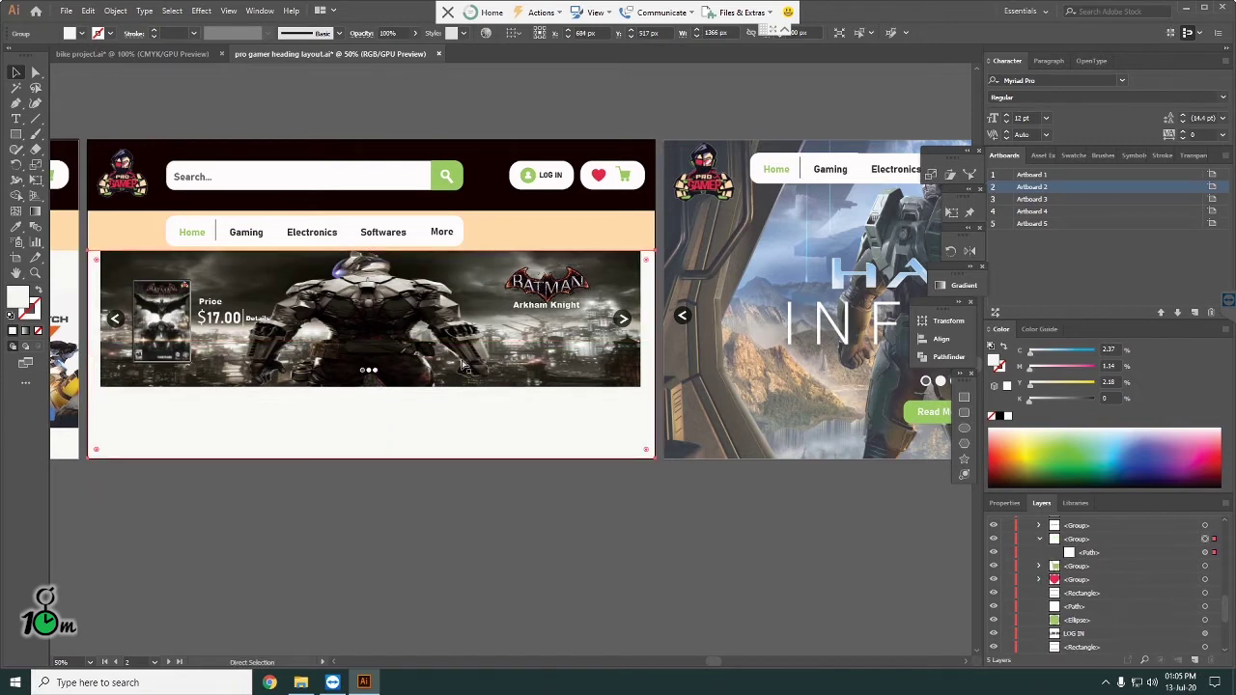
key(Delete)
click(528, 319)
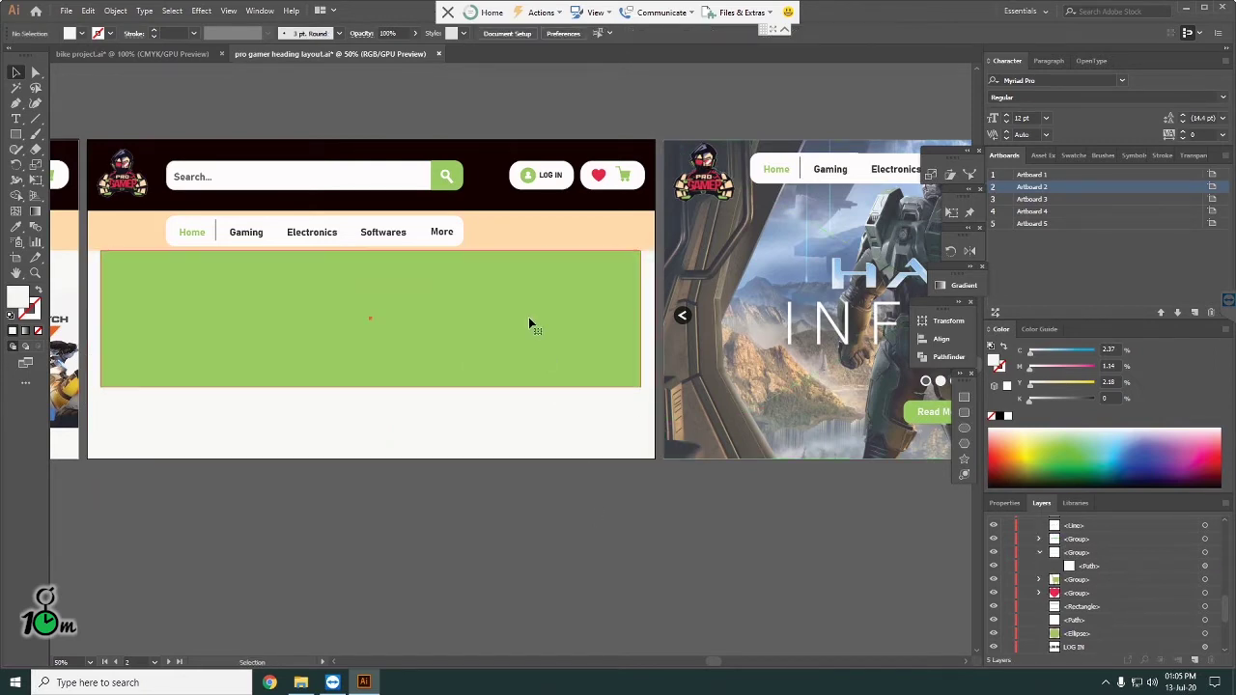
key(a)
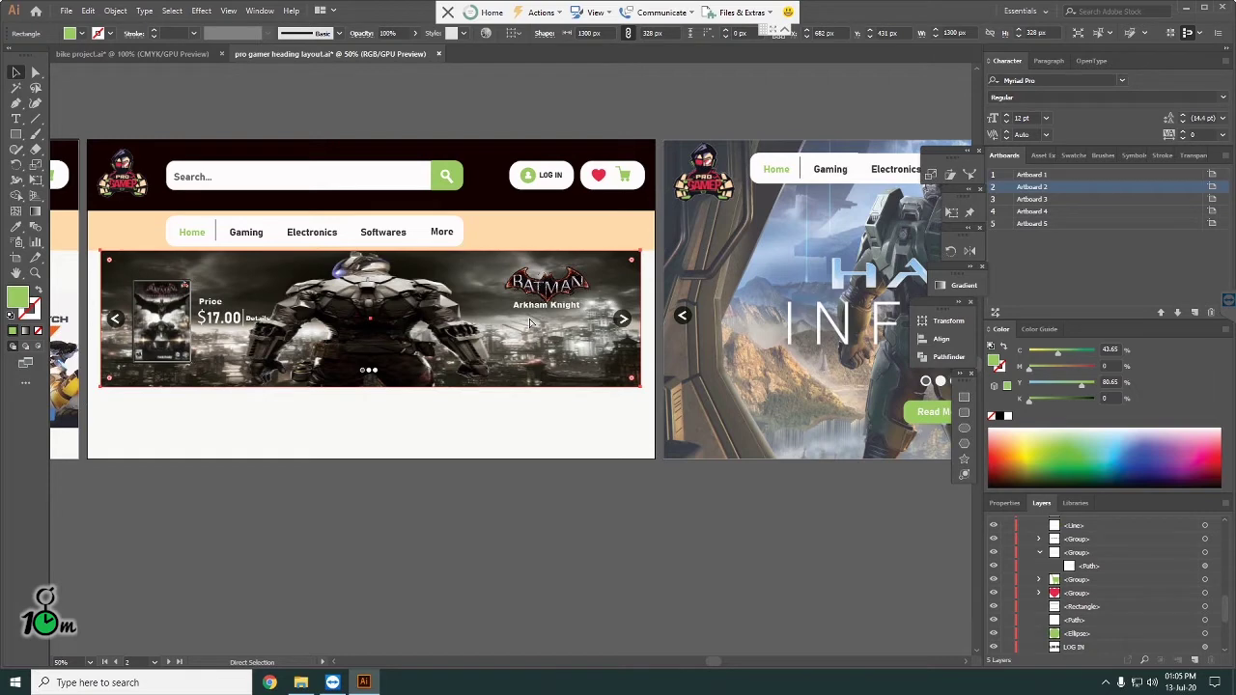
key(ctrl+z)
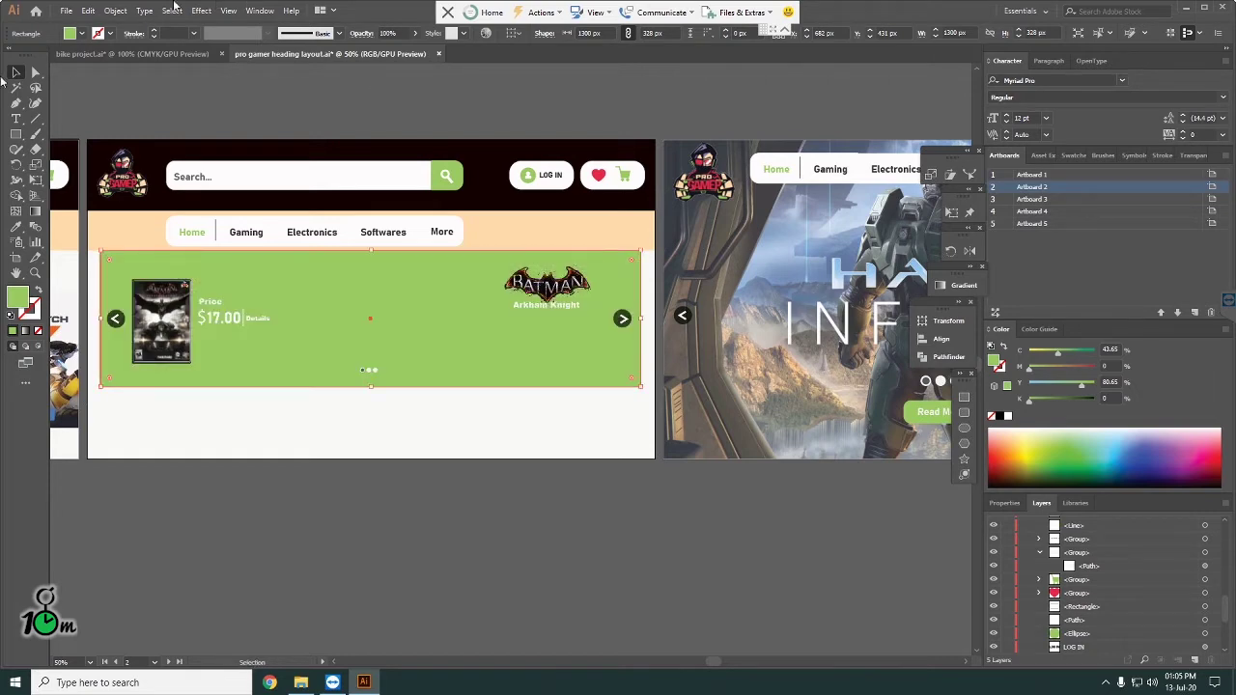
Step: Set the green rectangle to Color blend mode at 47% opacity
click(415, 32)
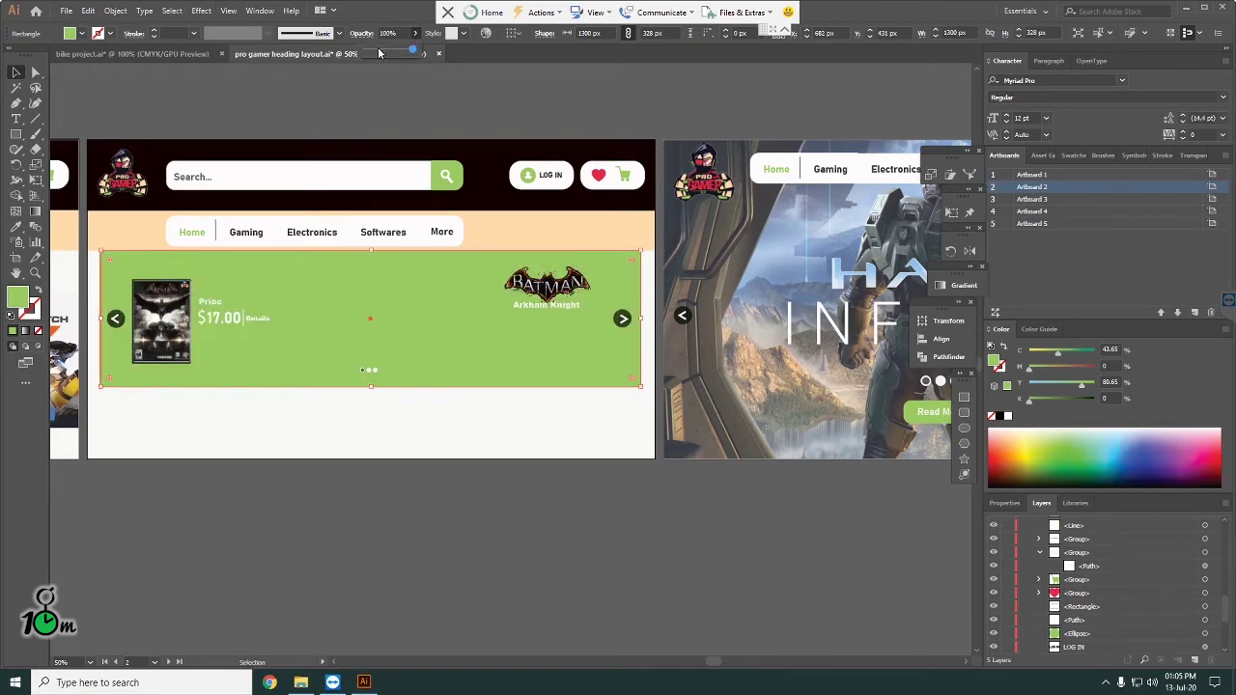
drag(423, 53, 376, 54)
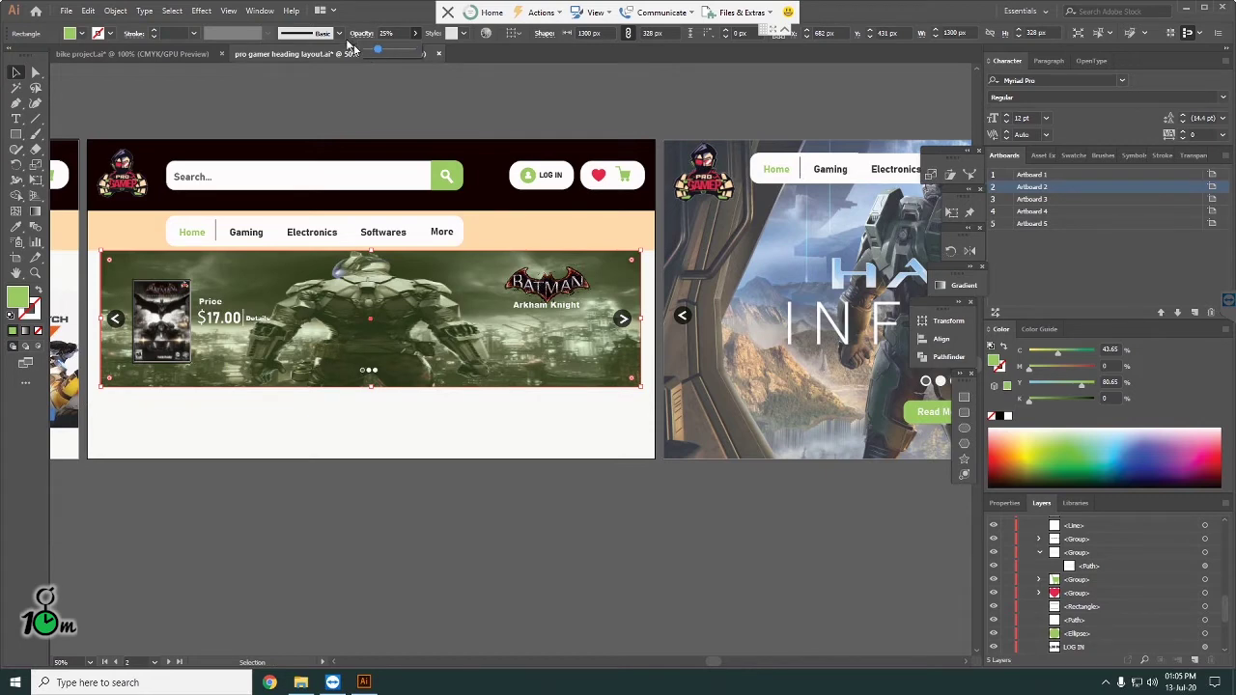
click(359, 33)
click(281, 55)
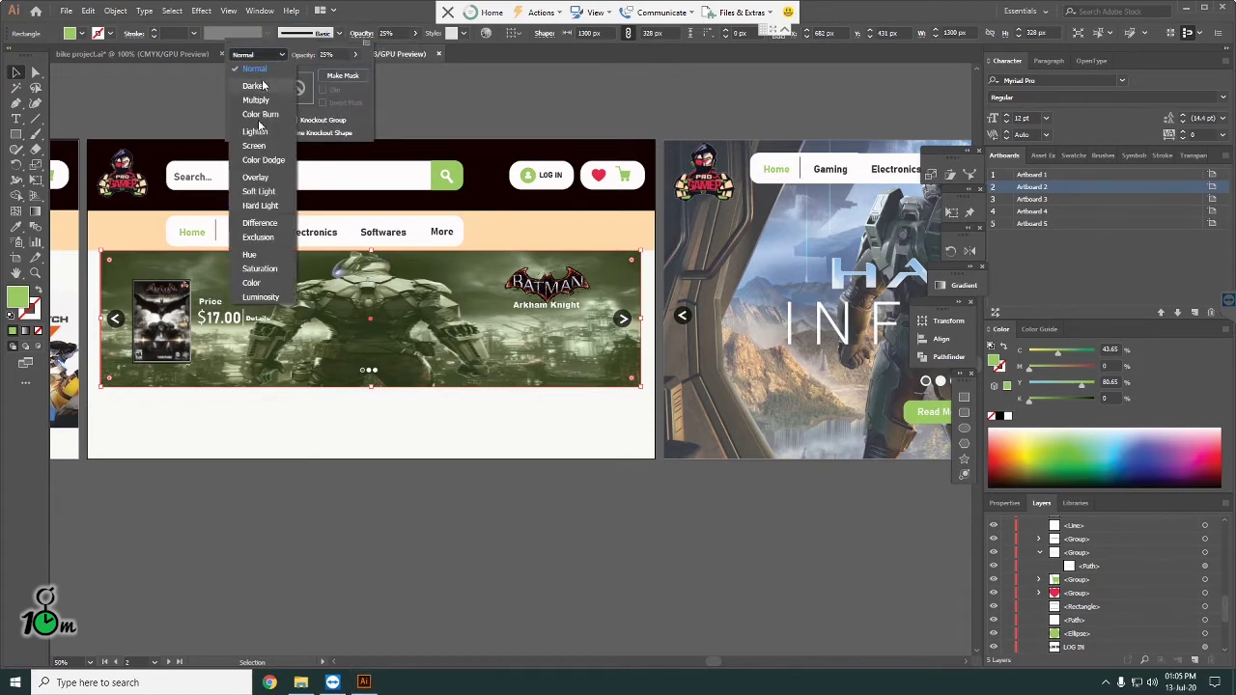
click(252, 284)
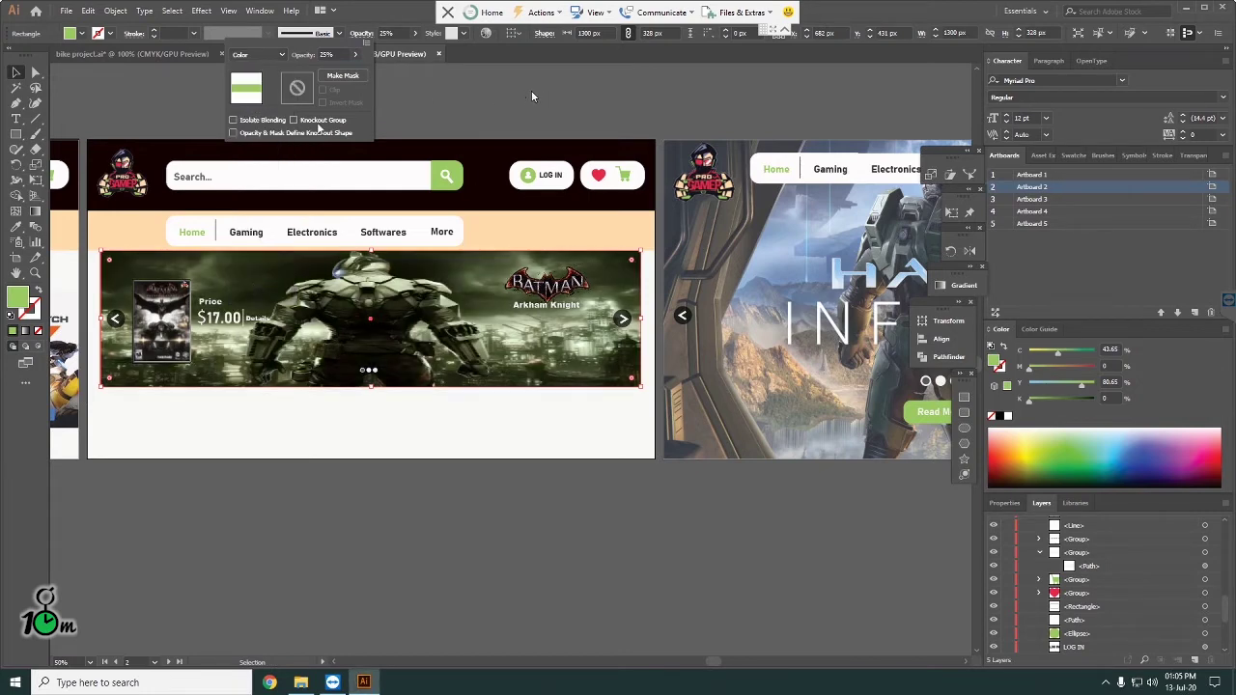
click(354, 54)
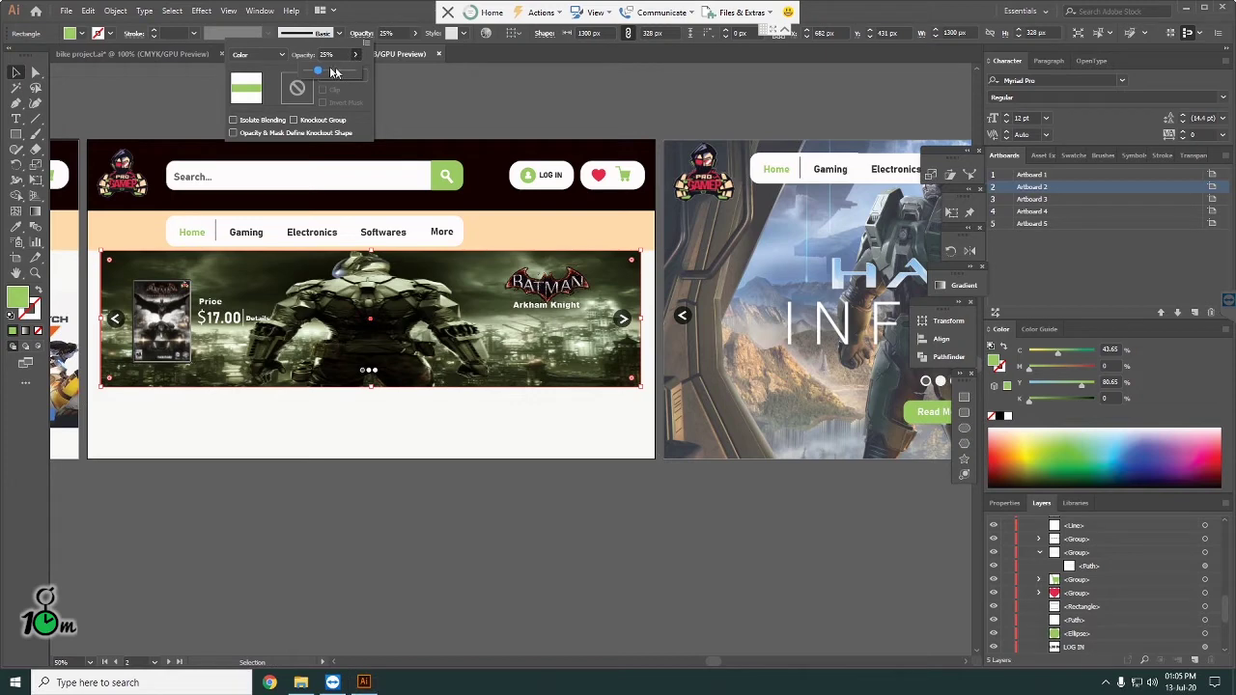
drag(322, 74, 330, 73)
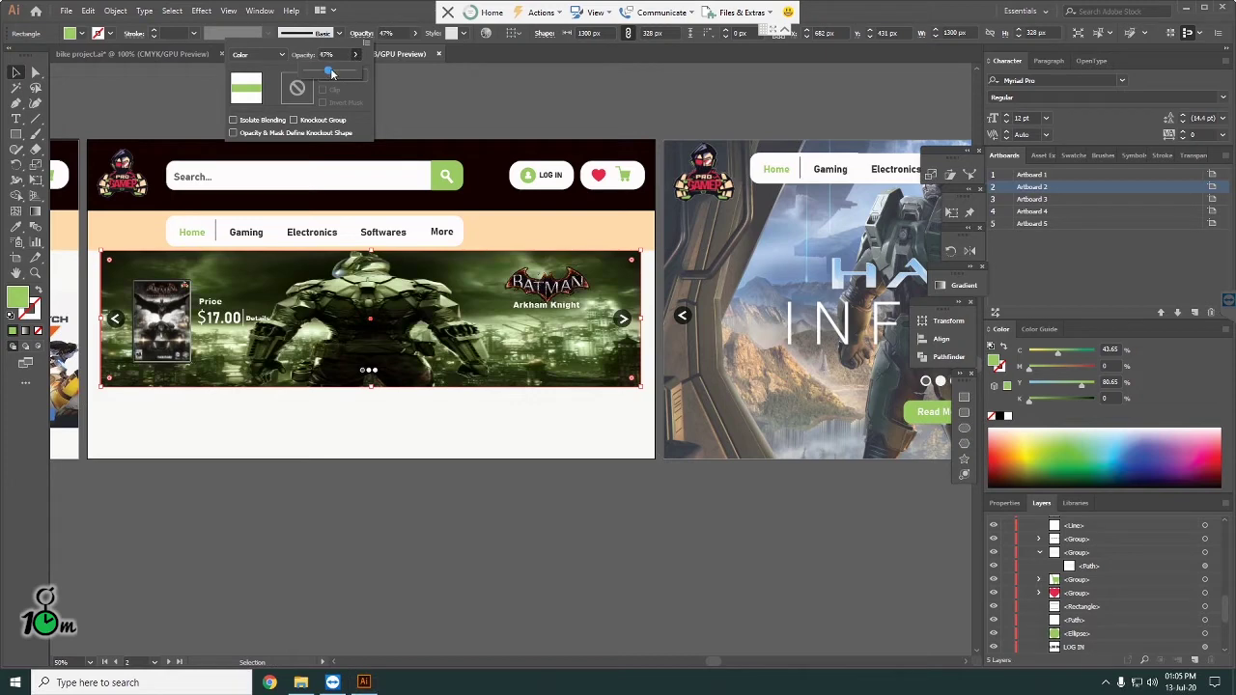
click(509, 102)
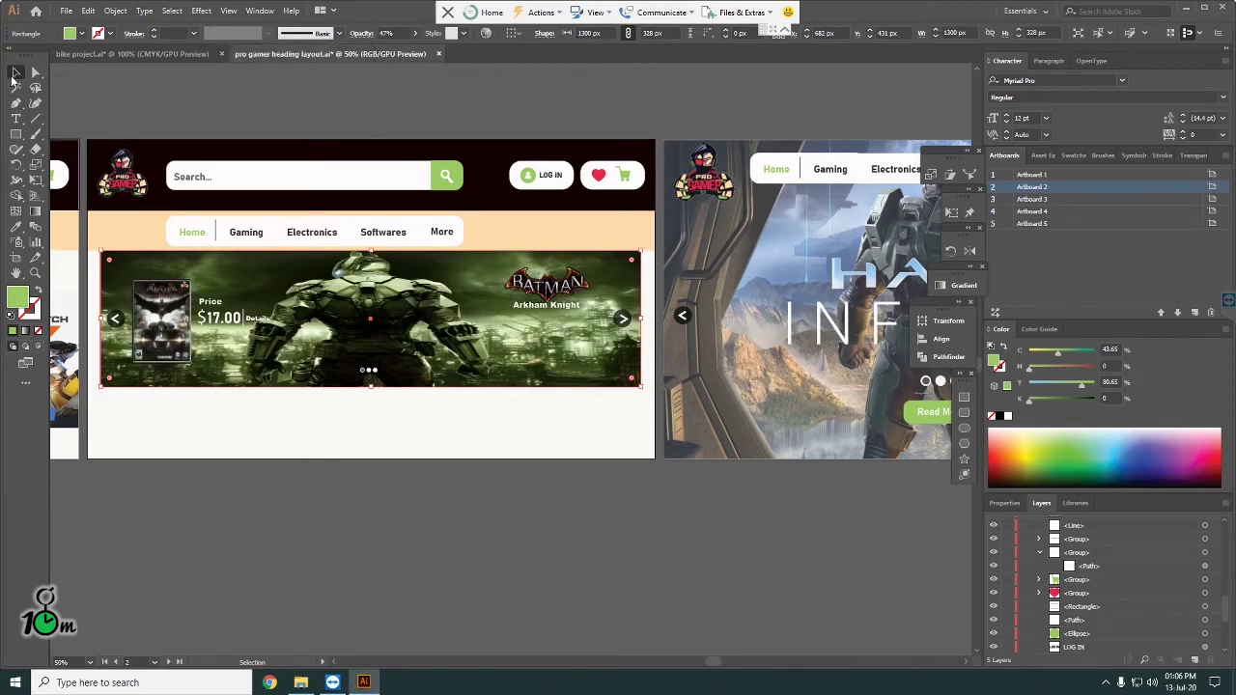
Step: Isolate the game cover and price group and select the $17.00 text
click(380, 119)
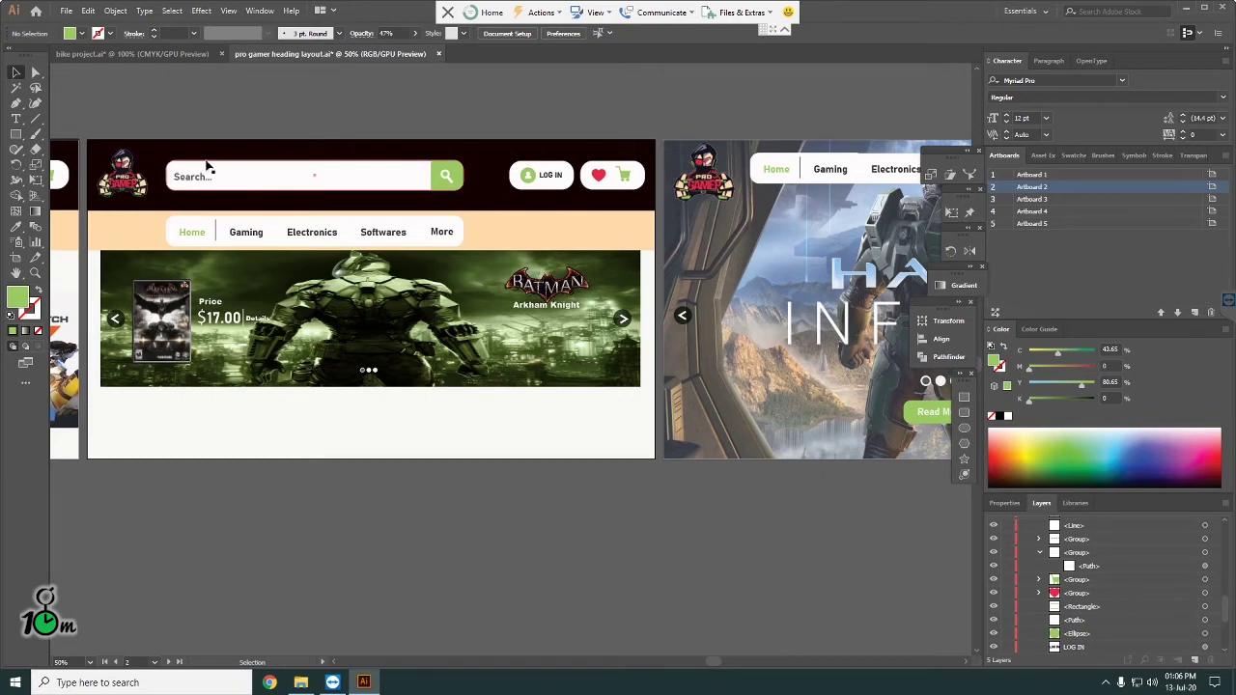
click(35, 74)
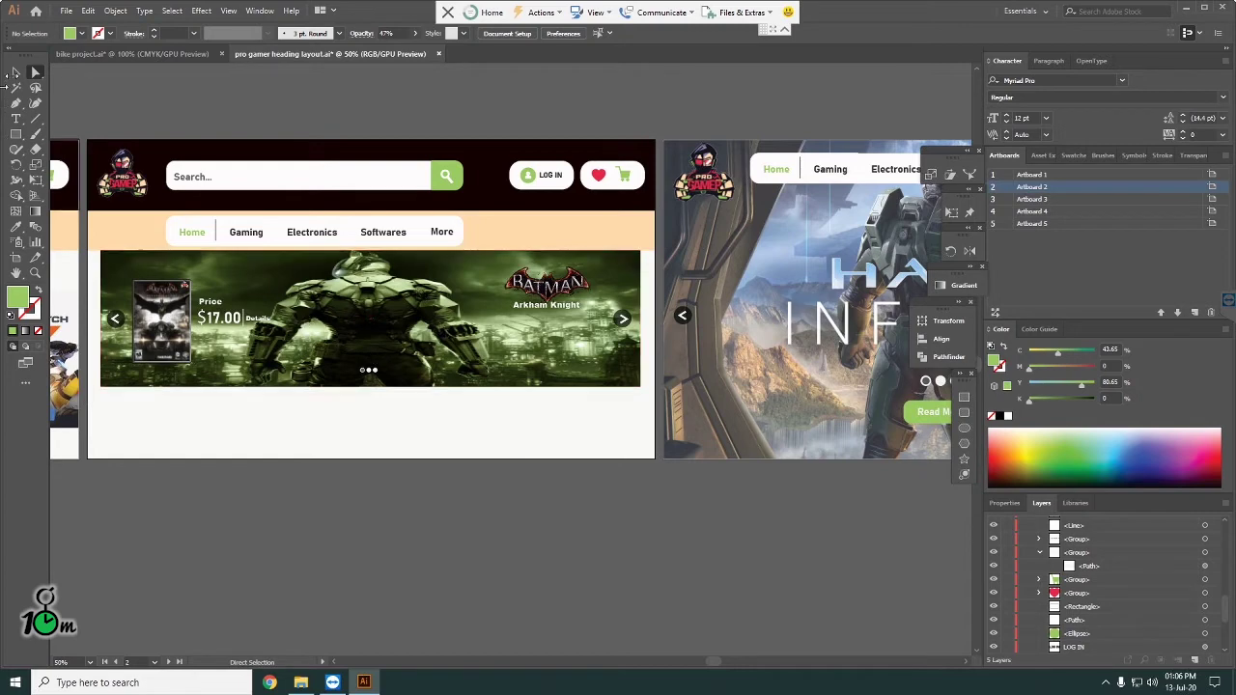
click(14, 74)
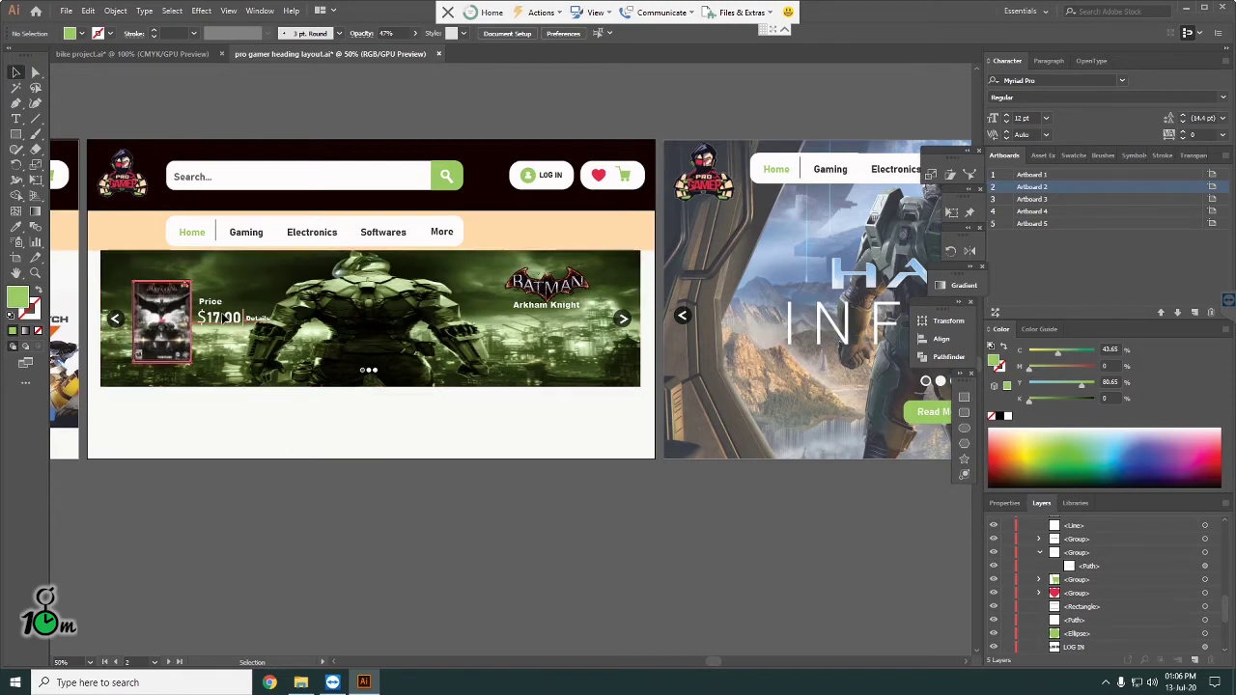
click(228, 319)
double_click(228, 320)
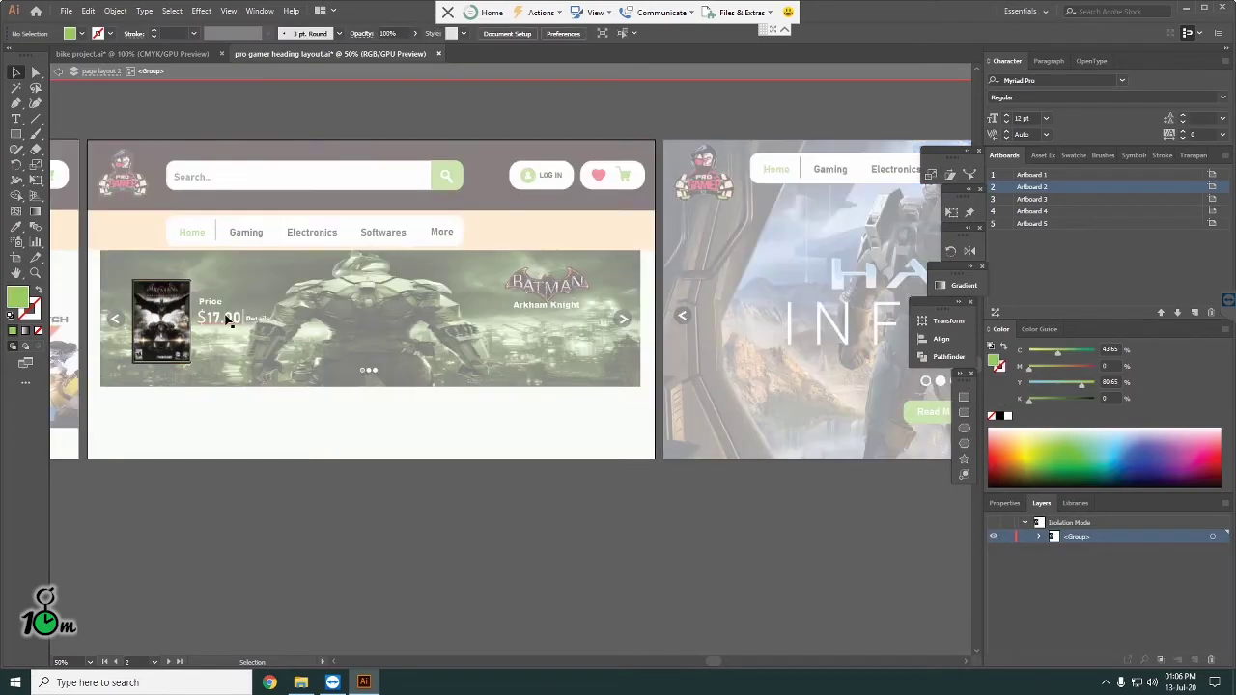
click(230, 321)
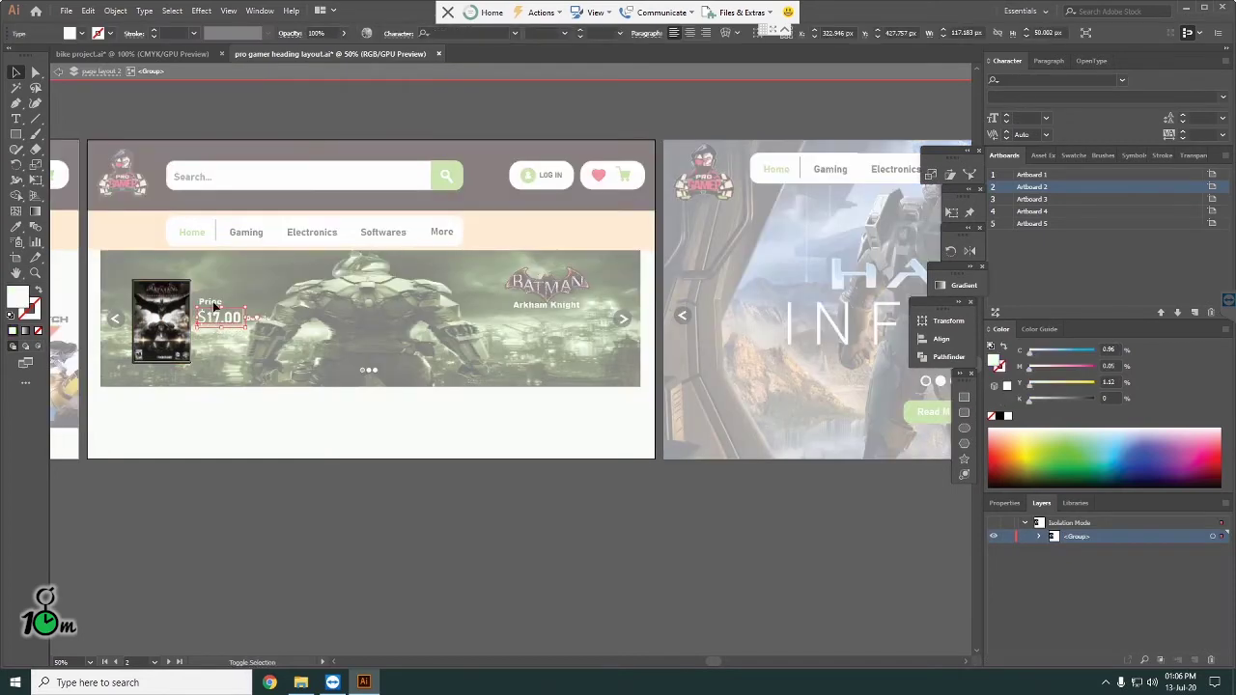
click(276, 435)
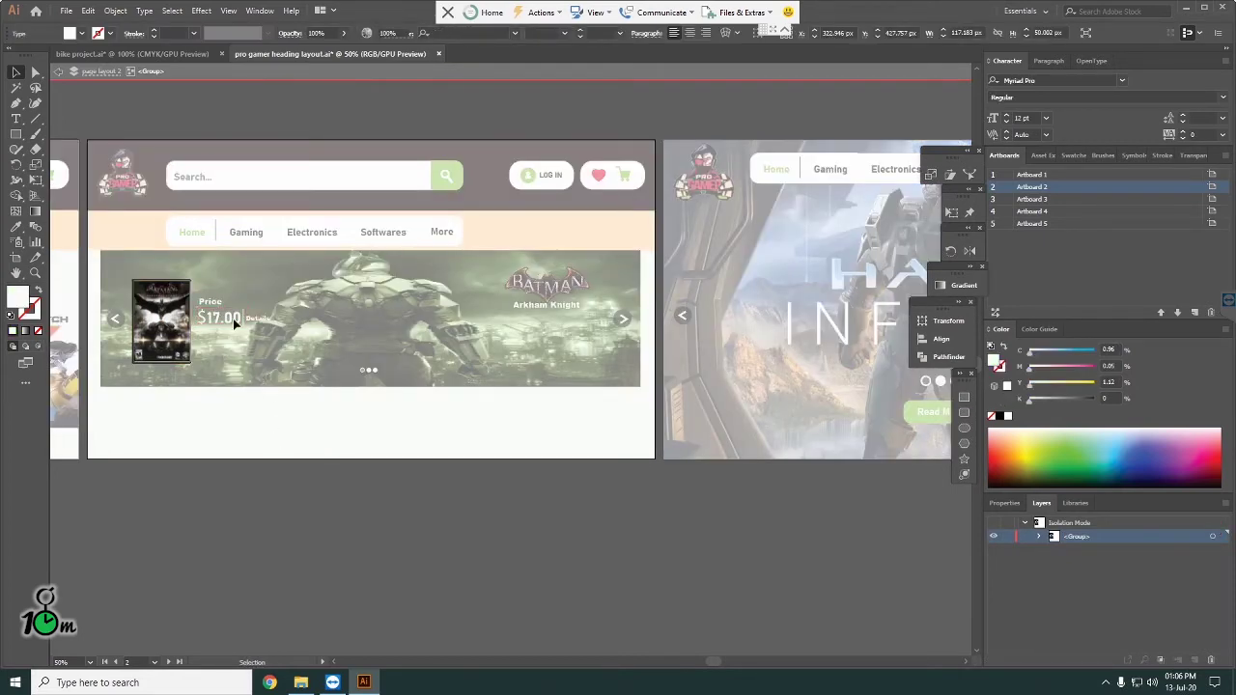
Step: Scroll around the banner and exit the cover group's isolation mode
scroll(200, 298, up, 1)
scroll(199, 299, up, 2)
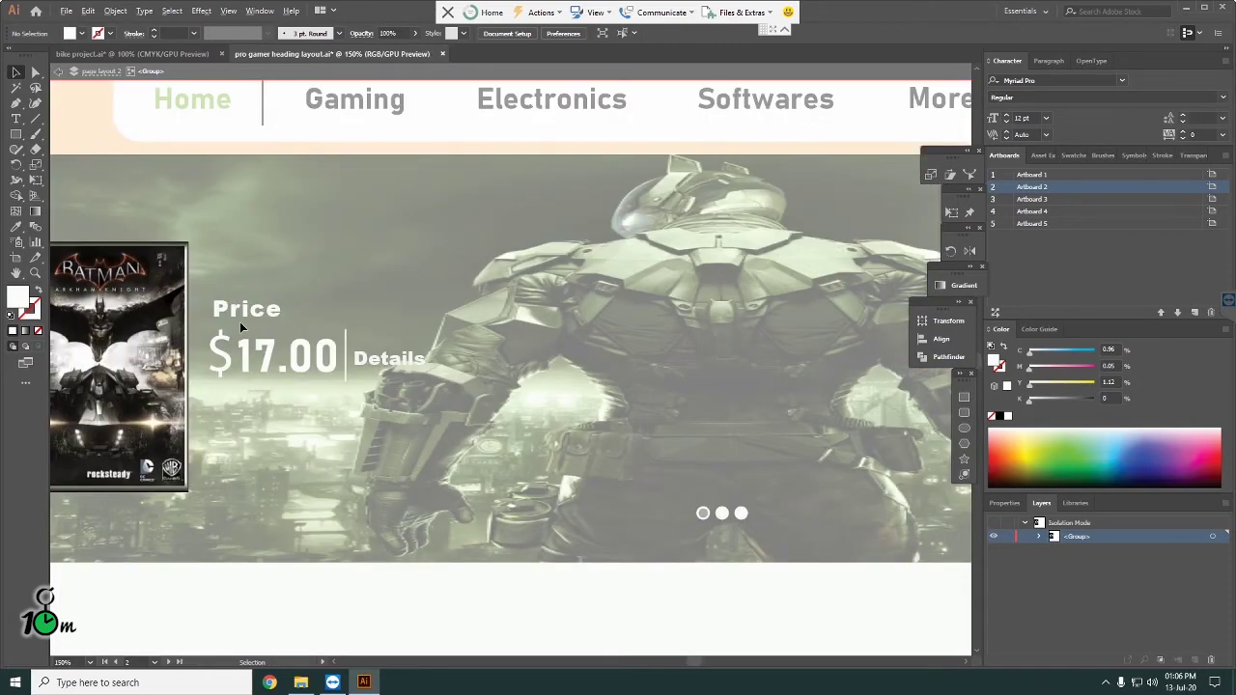
scroll(240, 322, down, 1)
scroll(242, 321, down, 1)
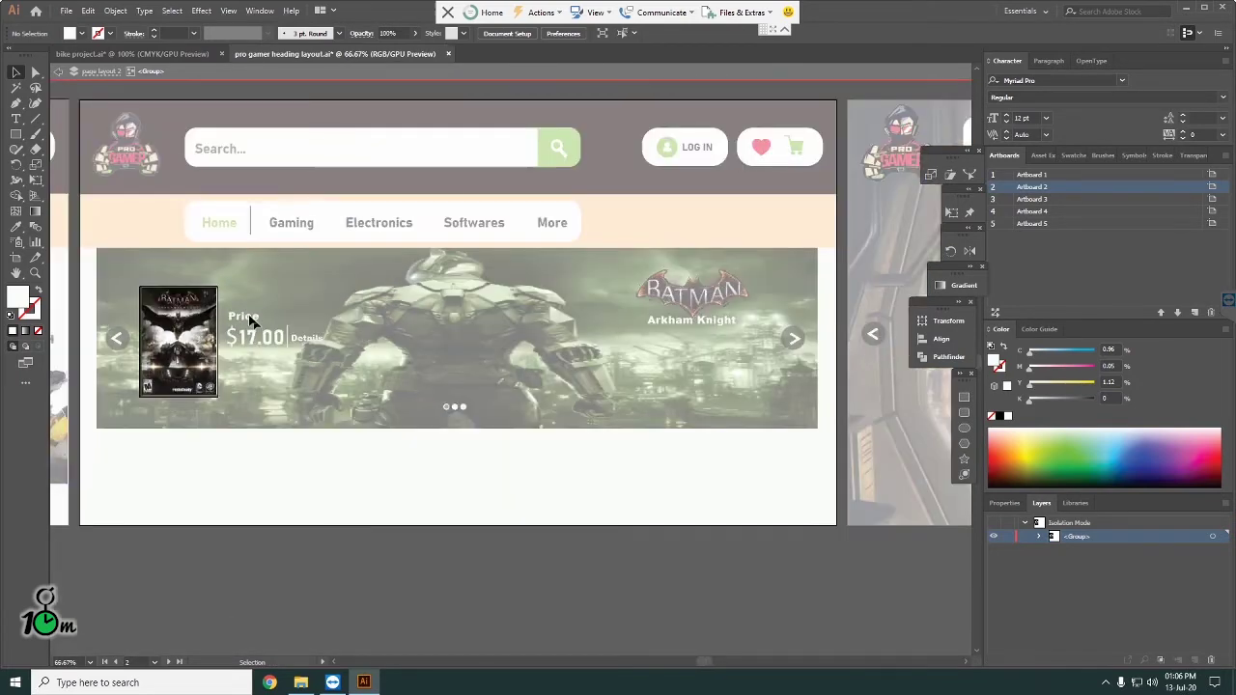
double_click(357, 495)
Step: Set the banner's Price text to Arial Black 18 pt, then deselect
click(257, 323)
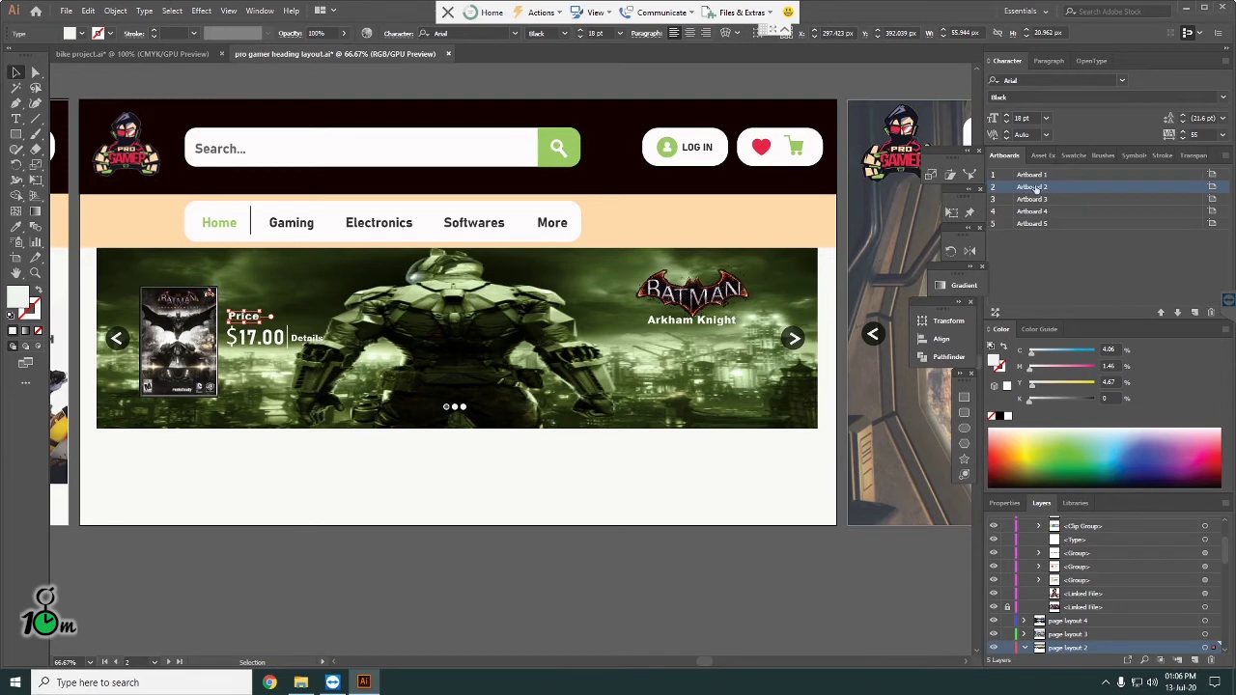
click(400, 34)
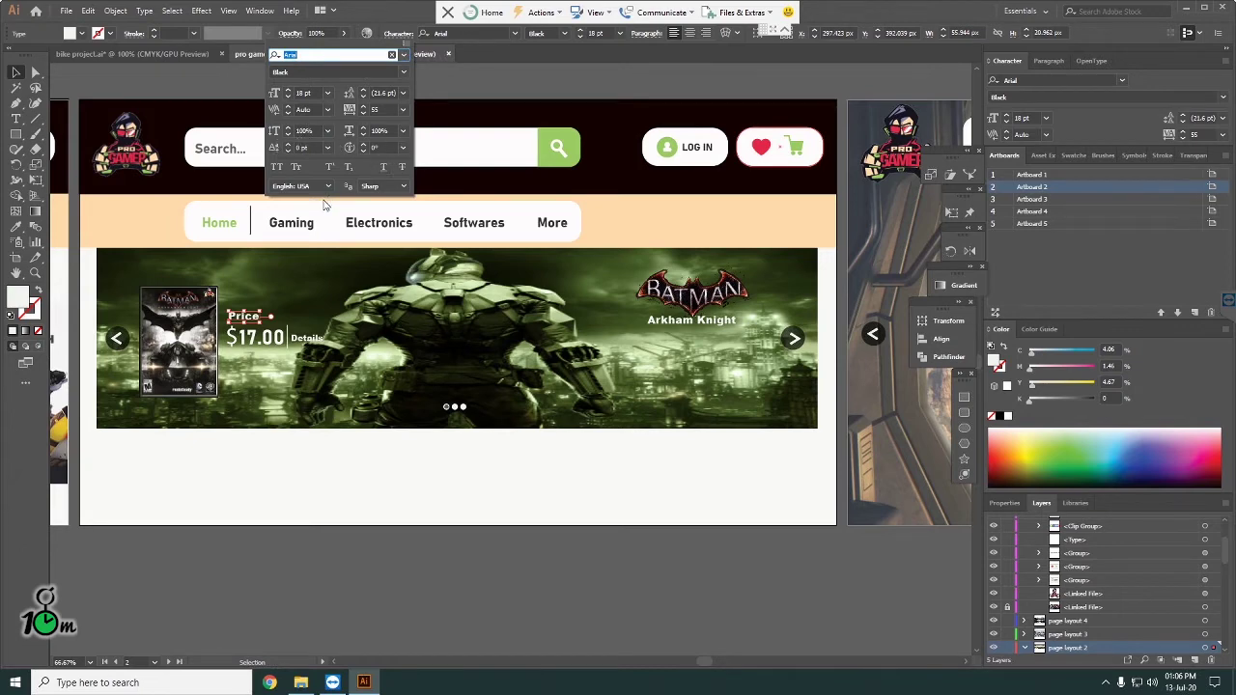
click(489, 589)
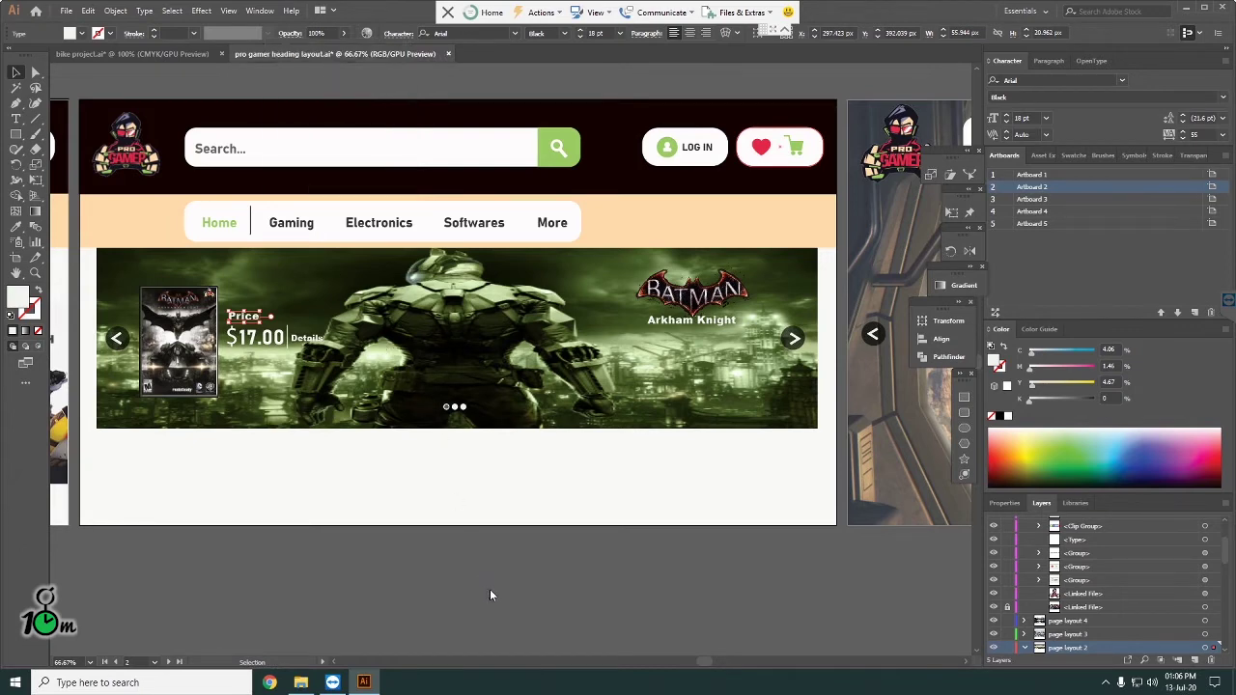
click(397, 571)
Step: Create a new 'Price' text object below the banner
key(t)
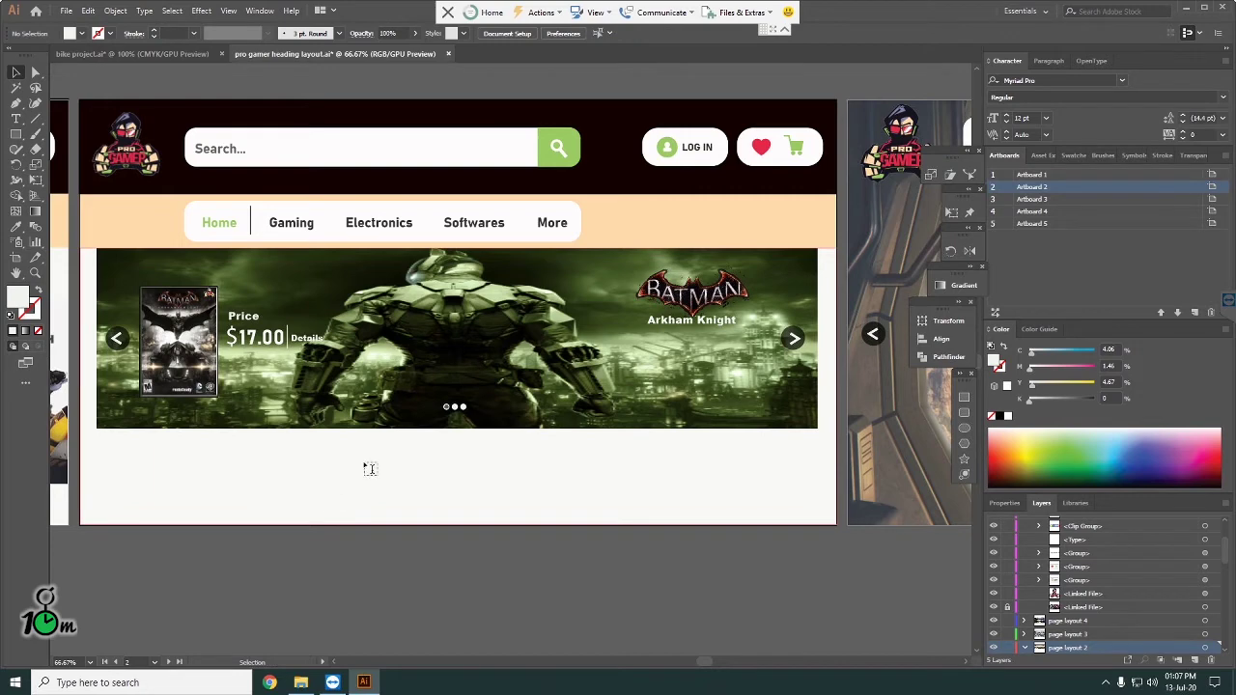
click(406, 511)
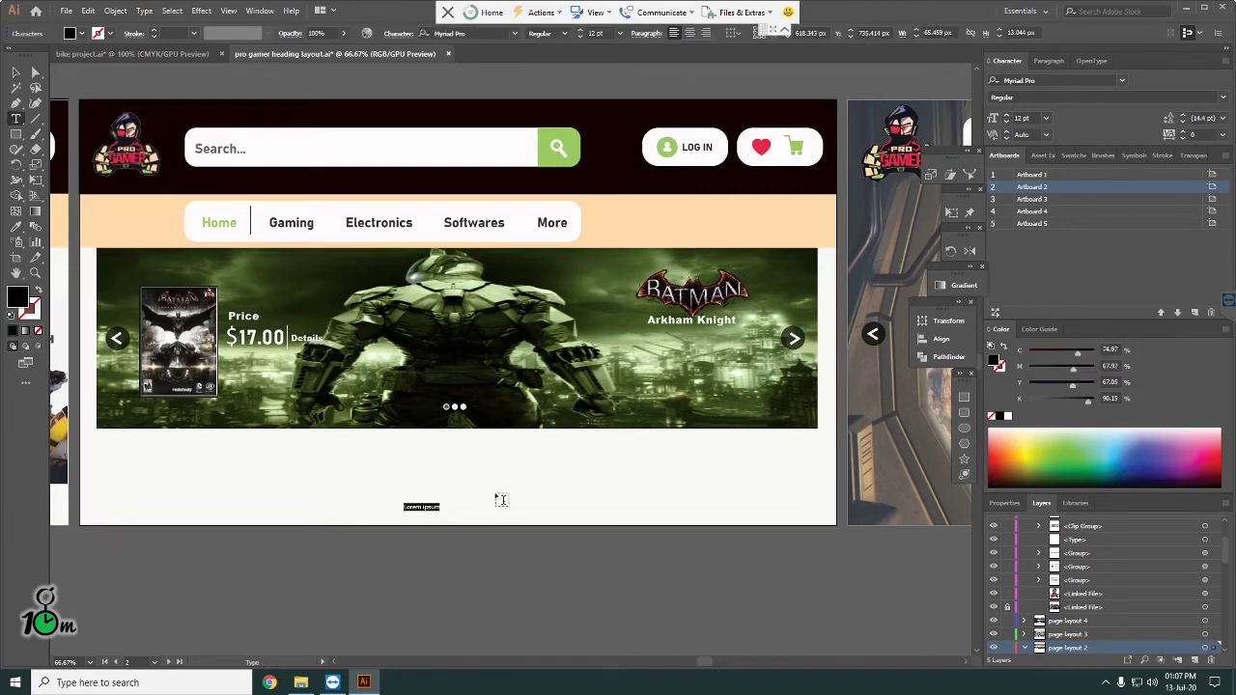
text(d)
click(407, 506)
key(BackSpace)
text(Price)
click(17, 73)
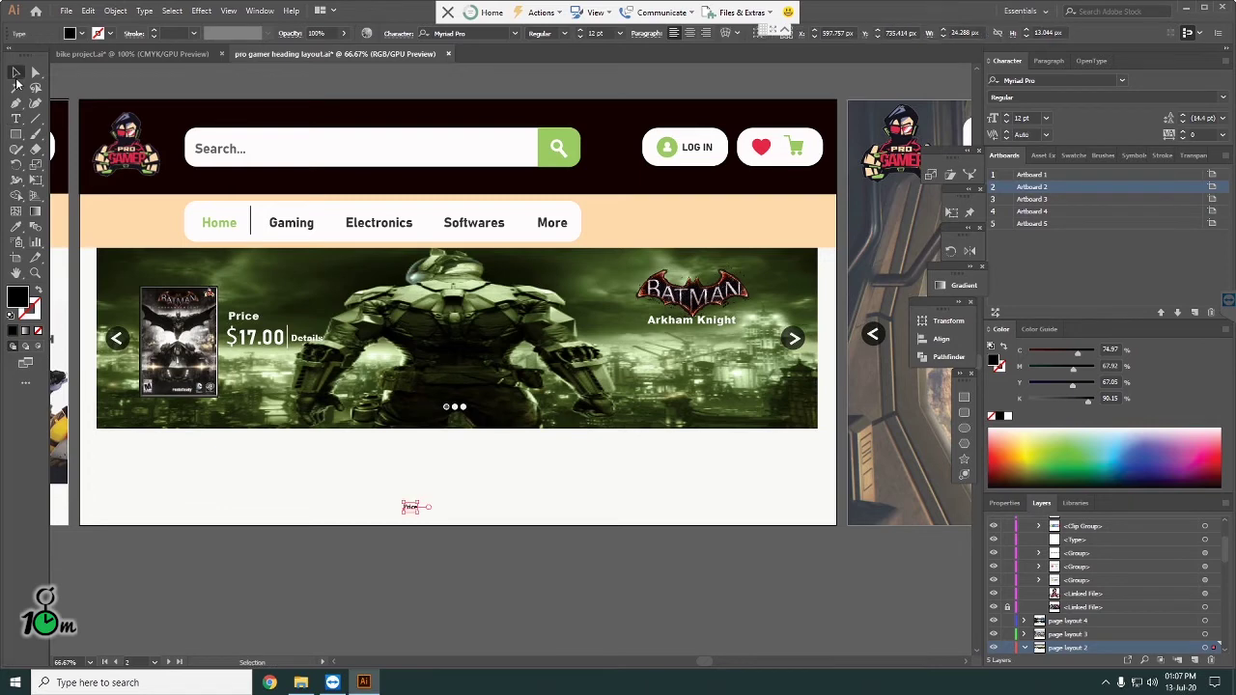
Step: Size the new Price text 18 pt and copy the banner Price label's style onto it
click(619, 34)
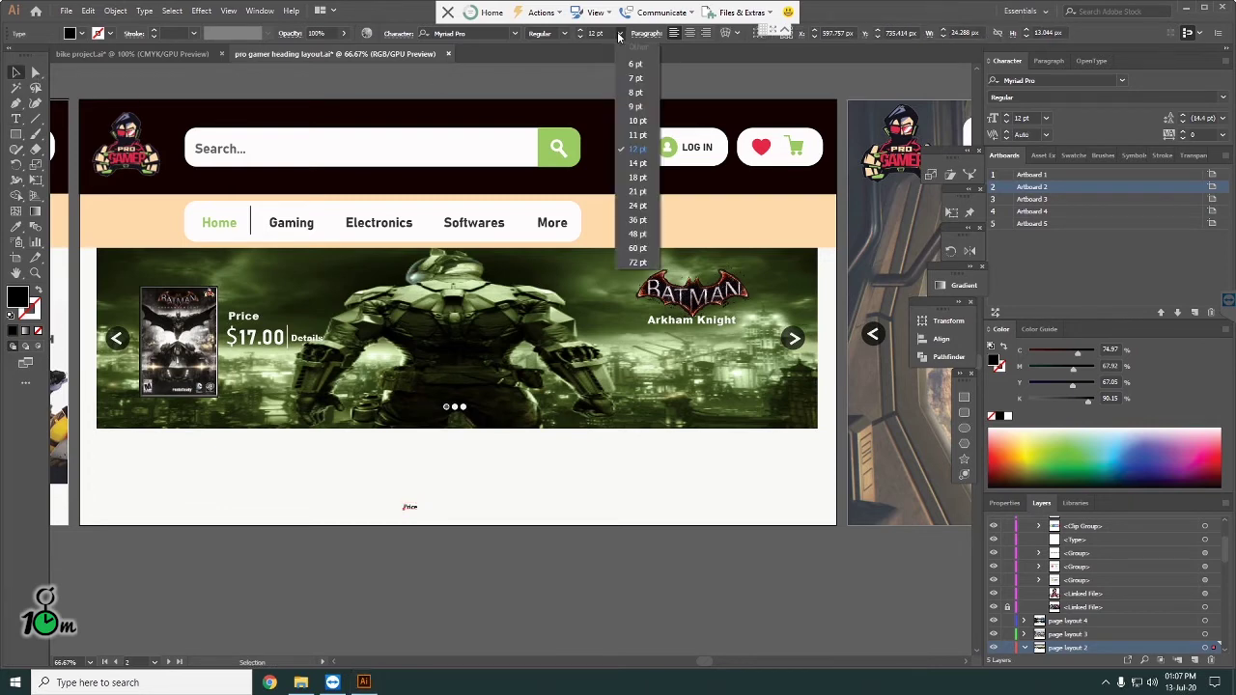
click(638, 178)
click(521, 468)
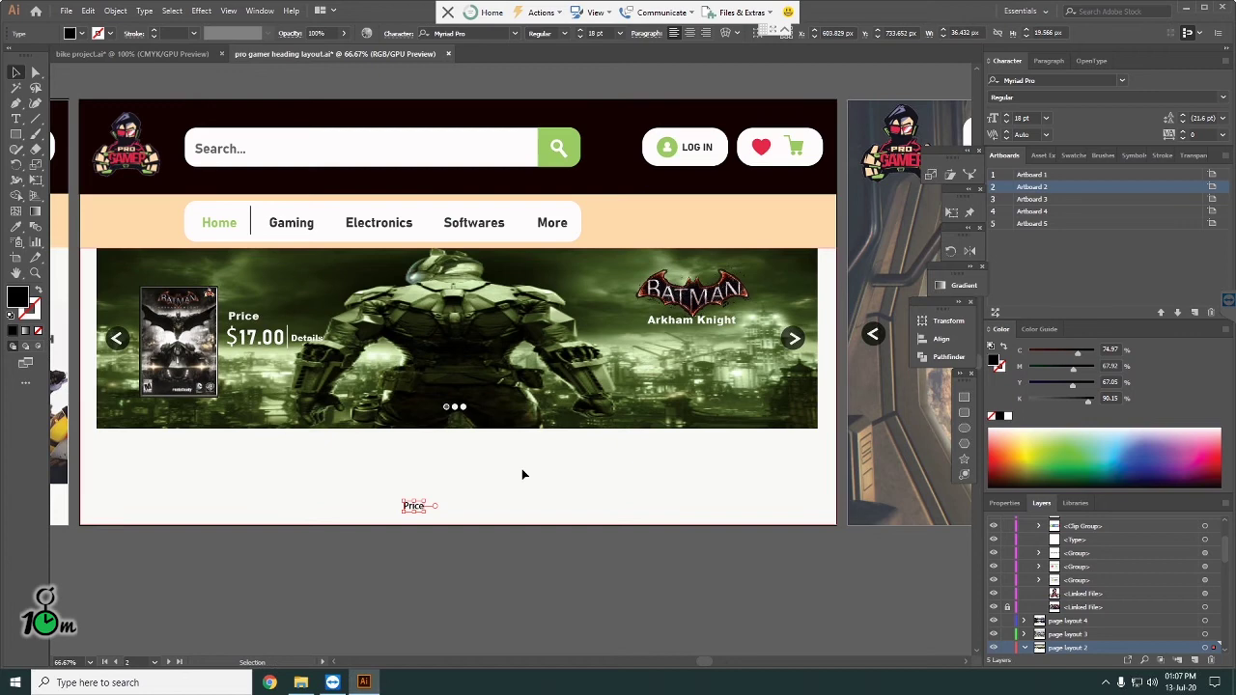
click(416, 507)
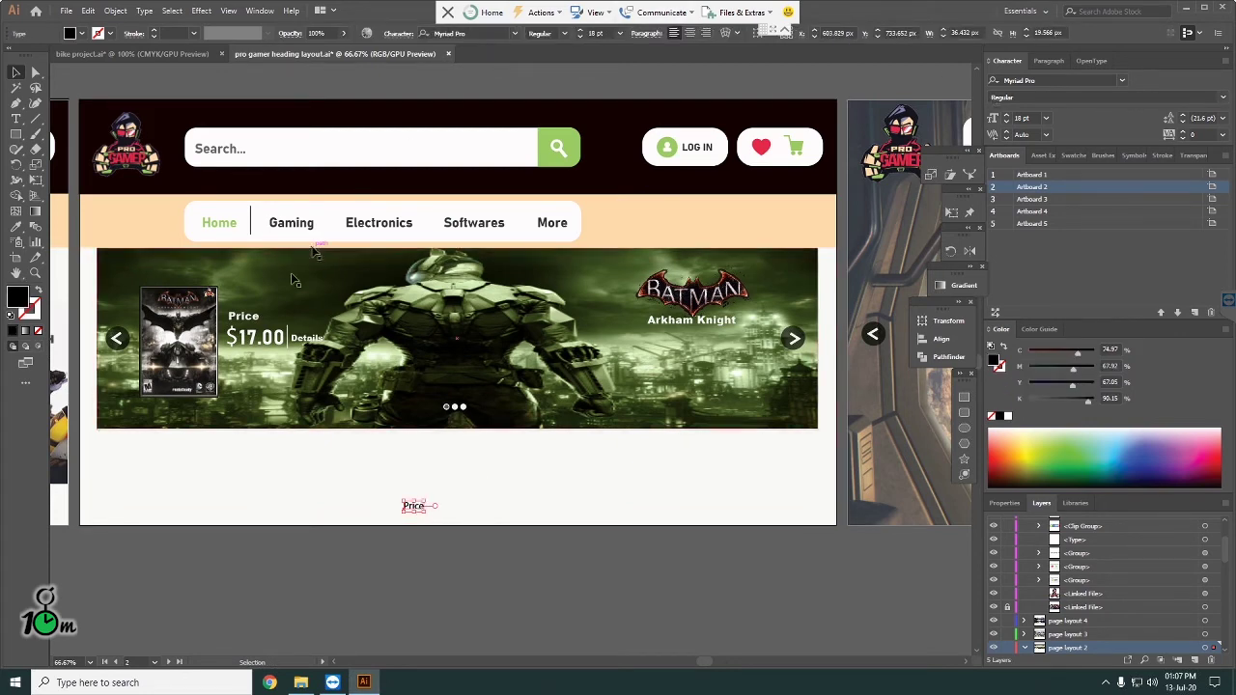
key(i)
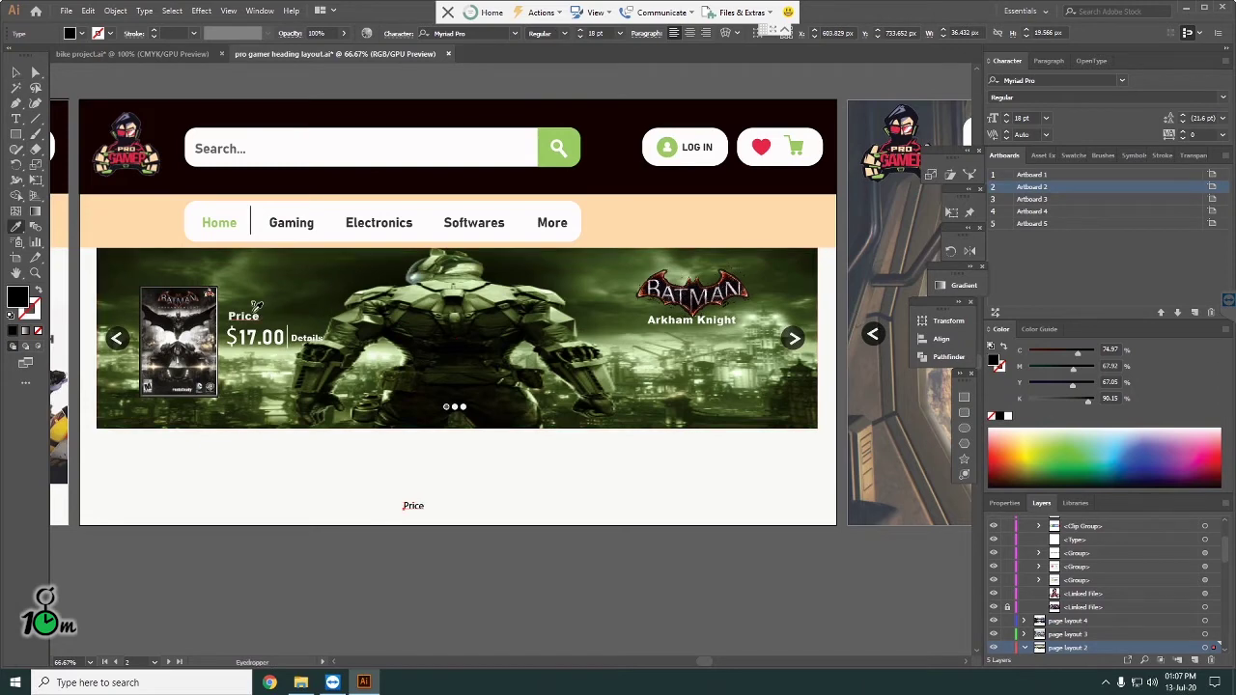
click(252, 311)
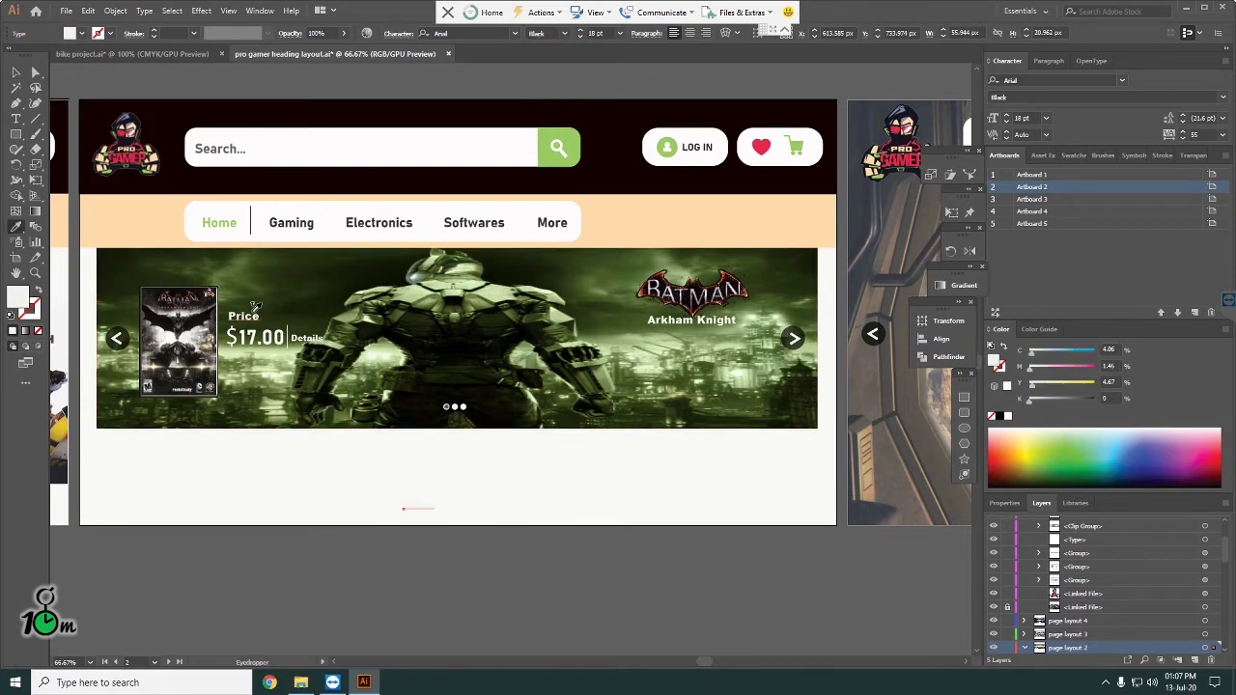
Step: Change the new Price text's fill to dark green
click(16, 71)
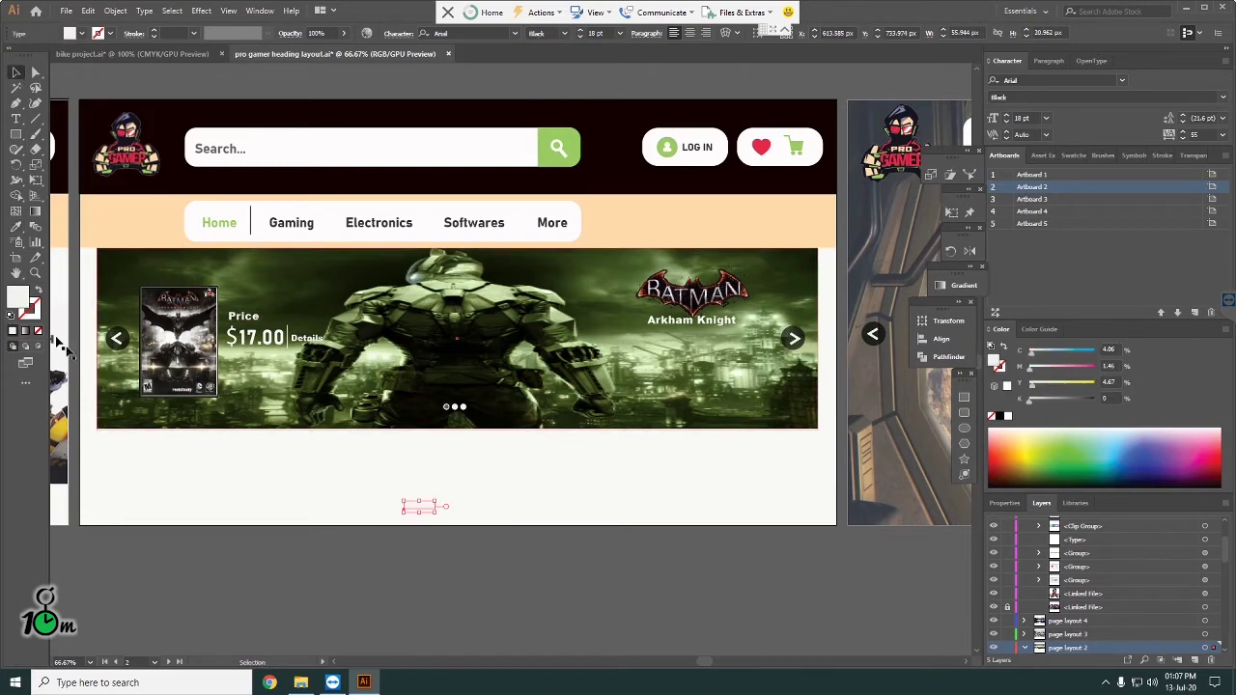
double_click(17, 301)
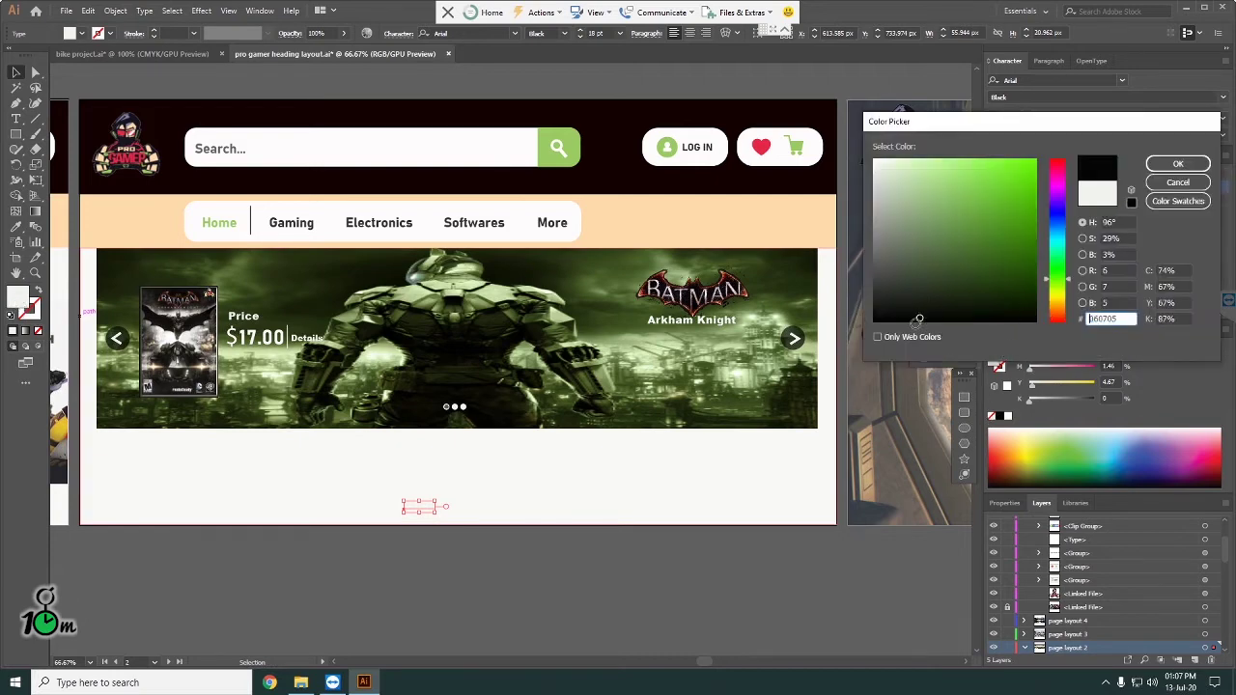
click(974, 278)
click(1178, 164)
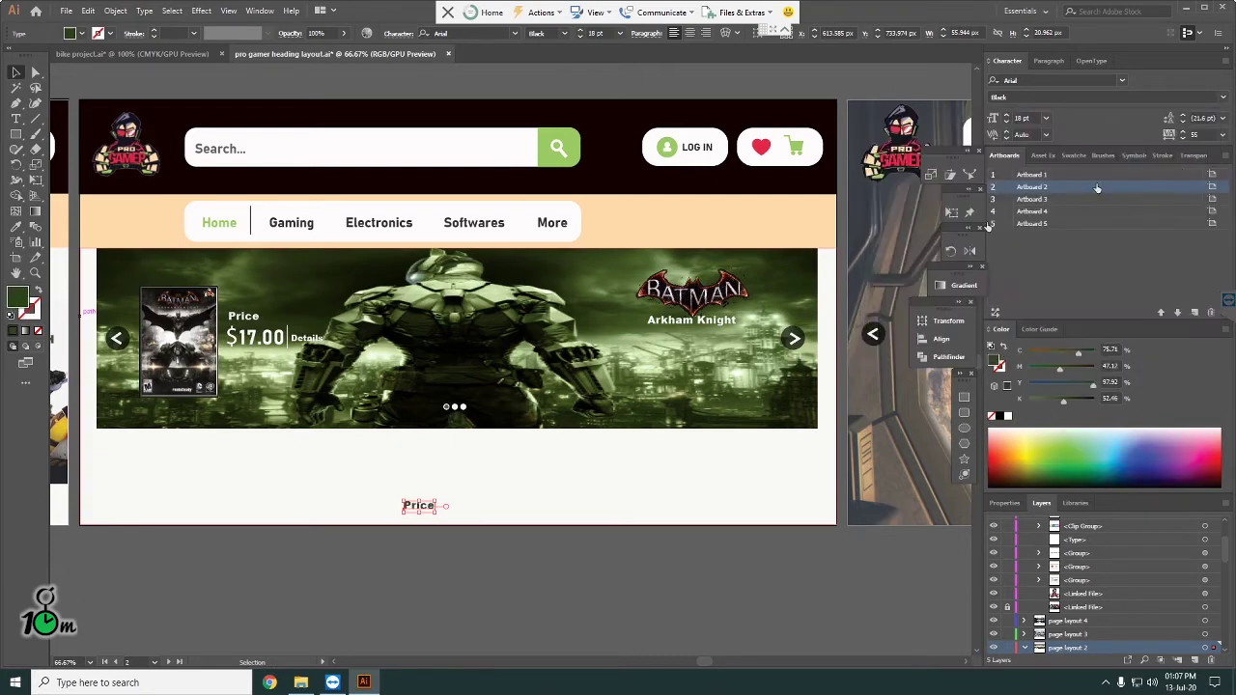
click(520, 510)
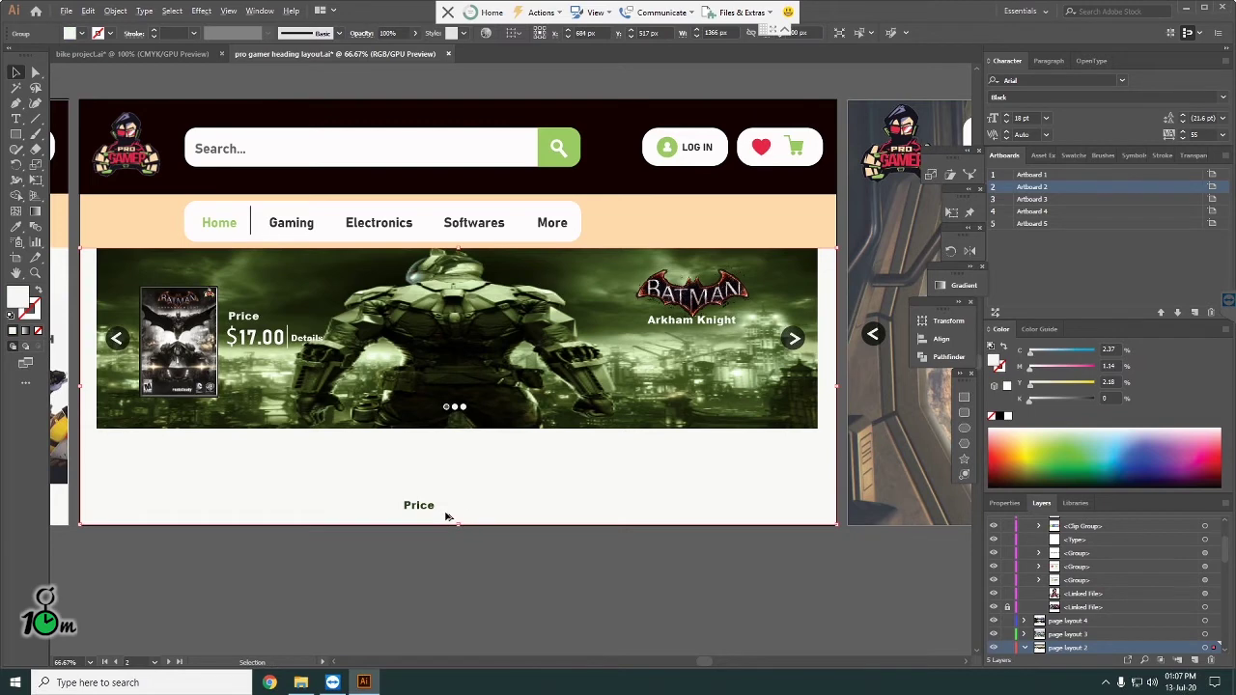
Step: Drag the lower Price text over the banner's price area, then delete it
scroll(446, 516, up, 1)
scroll(450, 517, up, 1)
scroll(458, 517, down, 1)
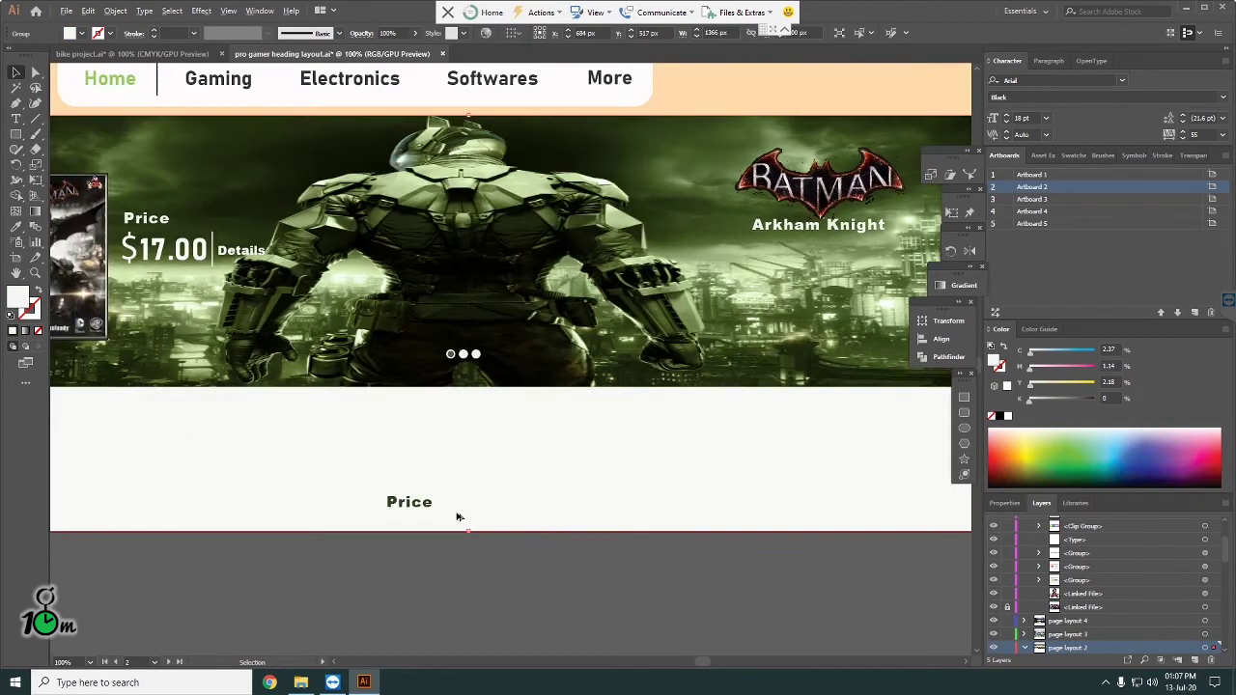
mouse_move(424, 503)
mouse_down()
mouse_move(379, 84)
mouse_move(72, 217)
mouse_up()
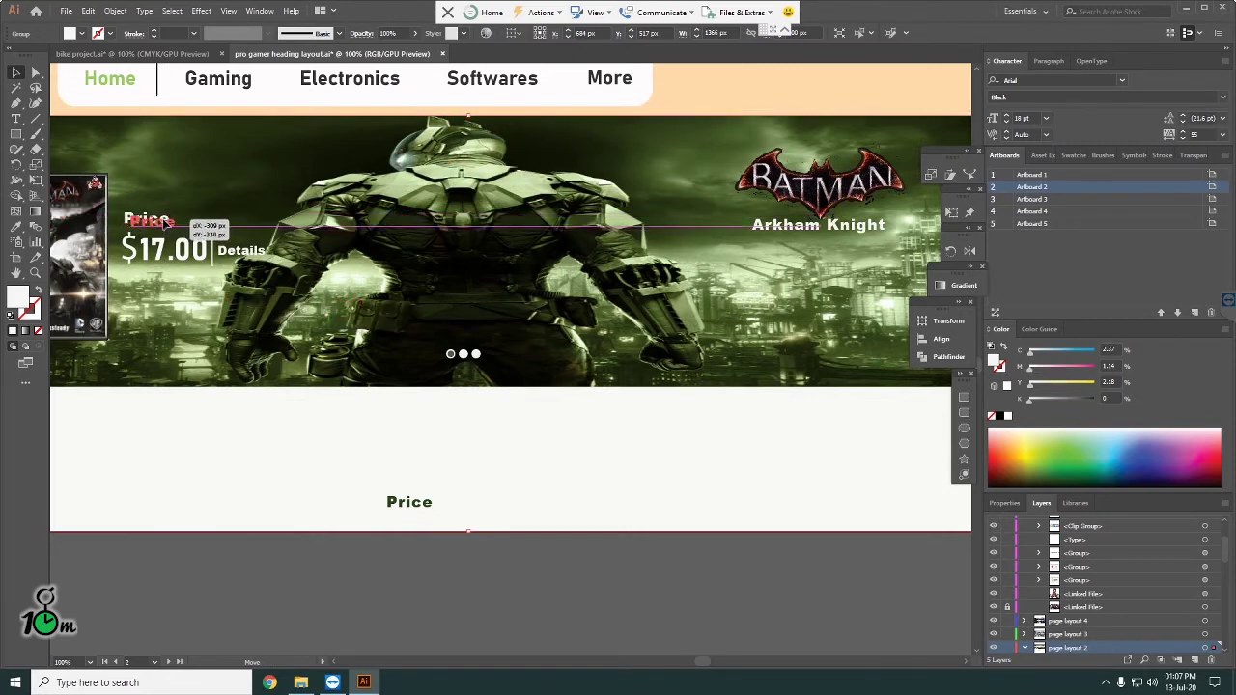
mouse_move(55, 213)
mouse_down()
mouse_move(164, 222)
mouse_move(228, 432)
mouse_up()
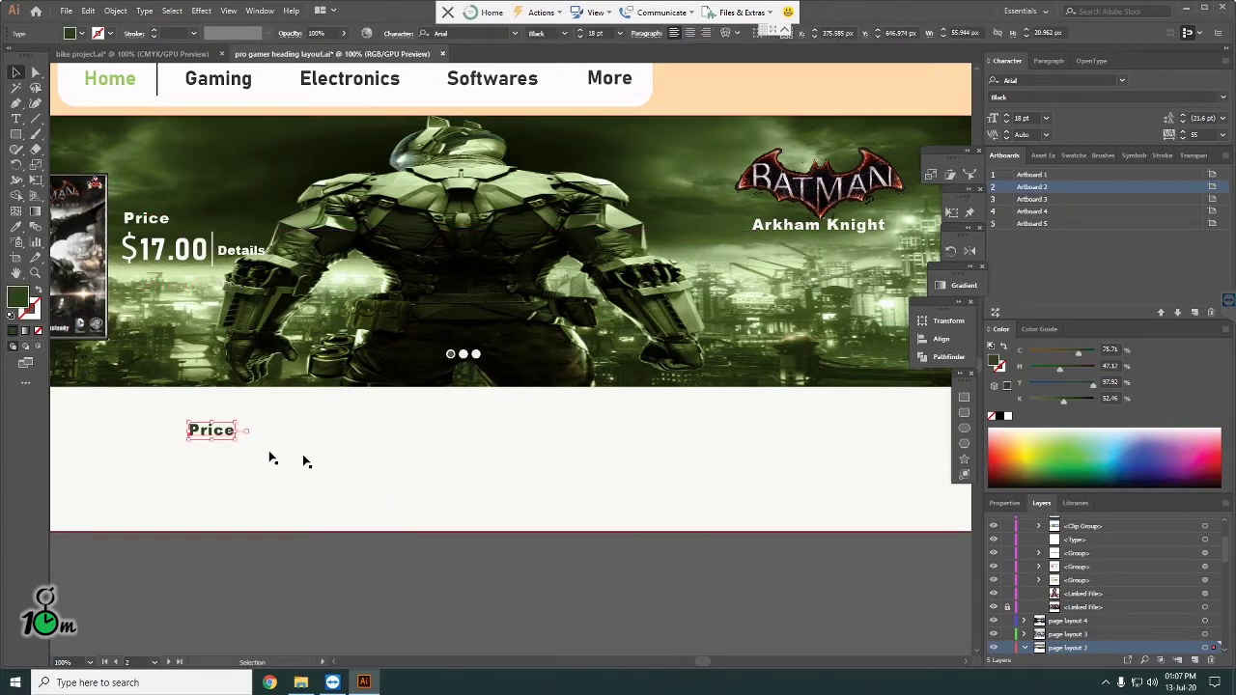
key(Delete)
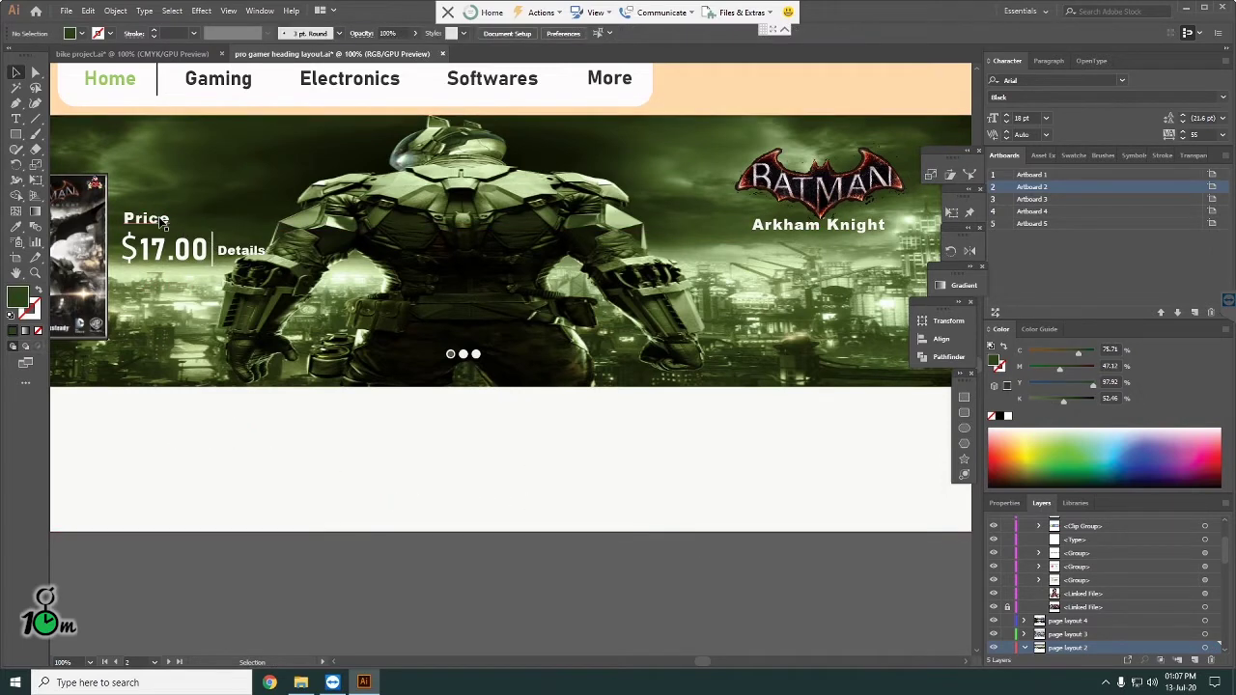
Step: Isolate the banner's price group and select its $17.00 text
click(163, 221)
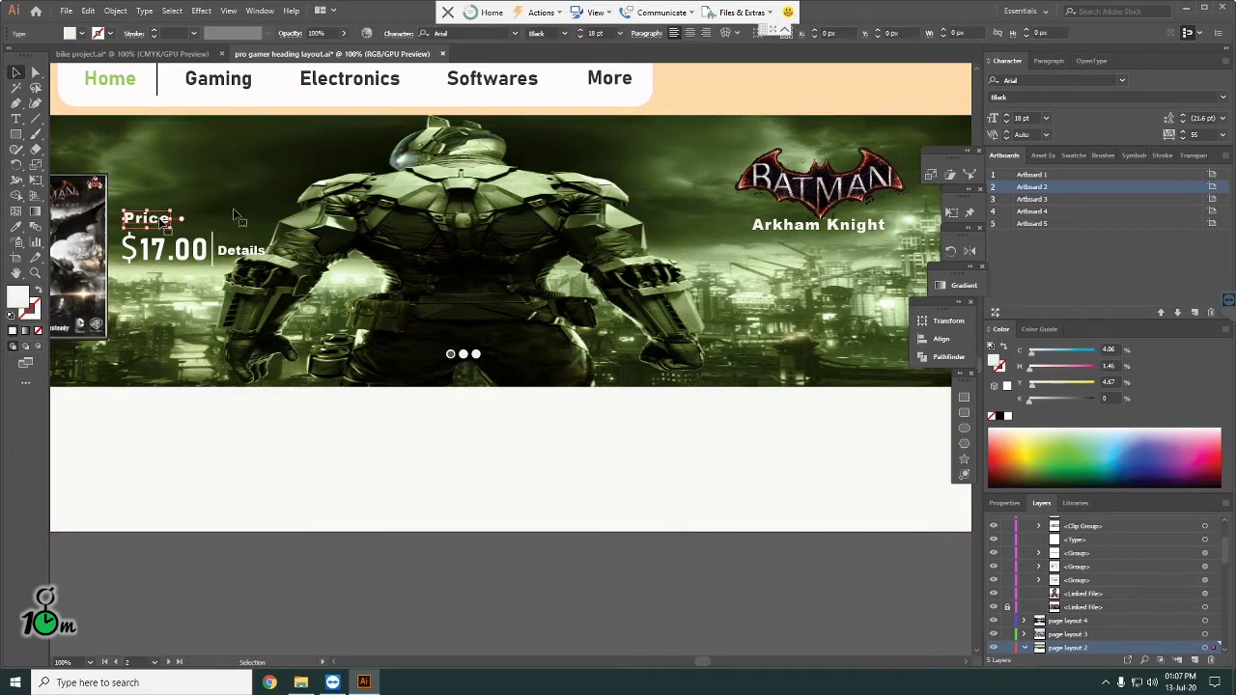
click(177, 255)
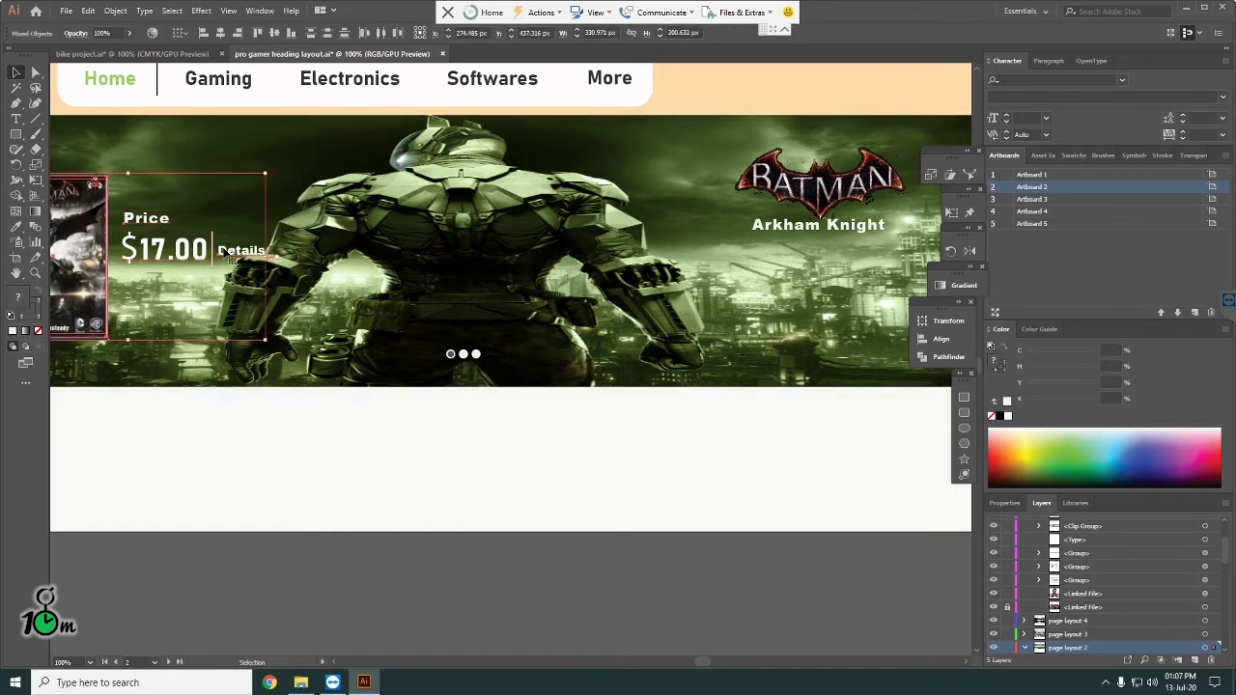
double_click(229, 253)
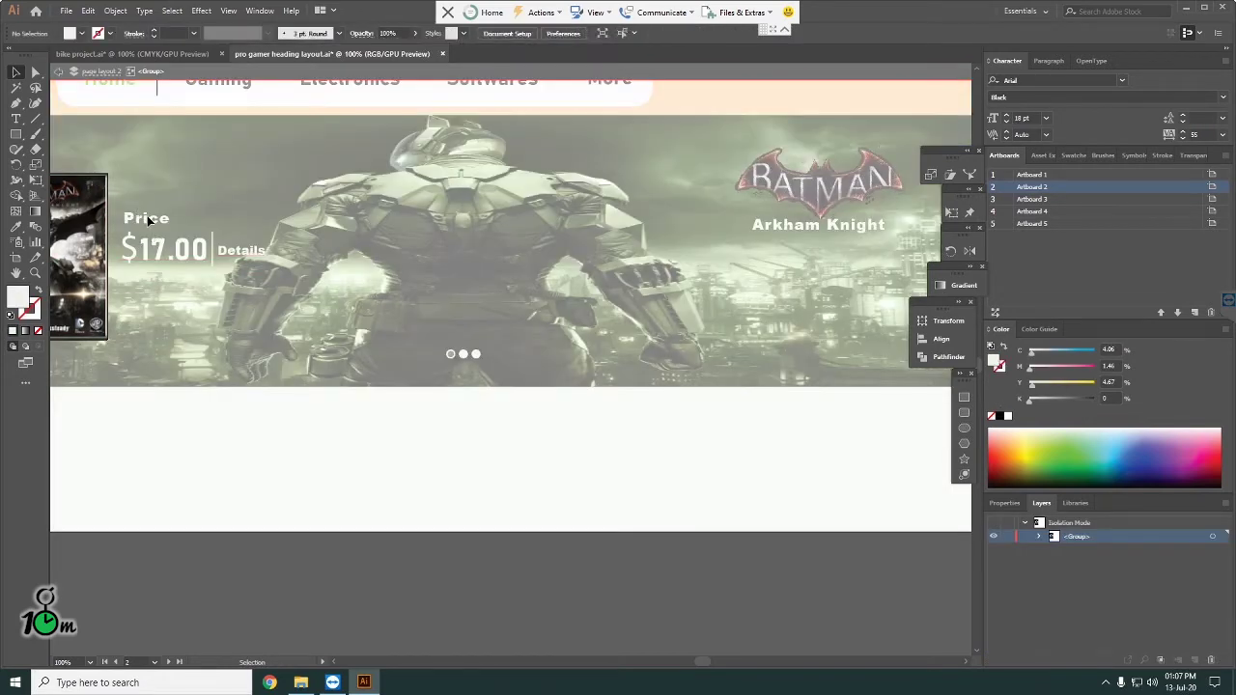
double_click(241, 494)
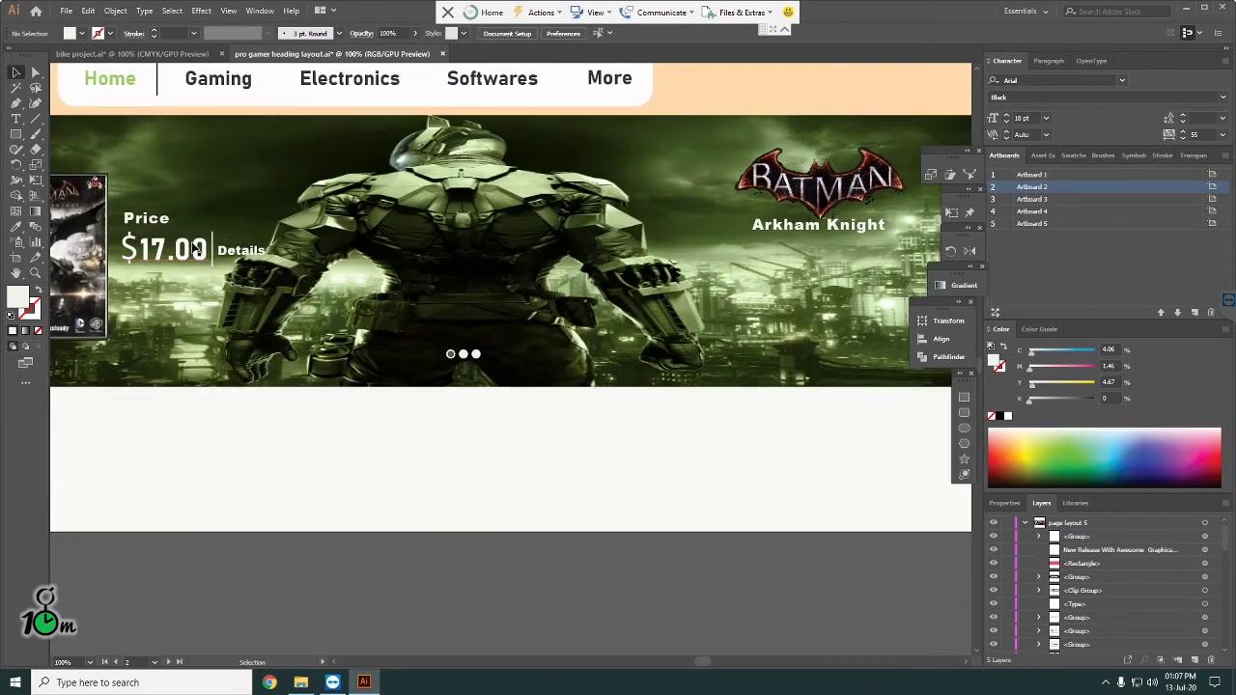
click(198, 251)
double_click(198, 251)
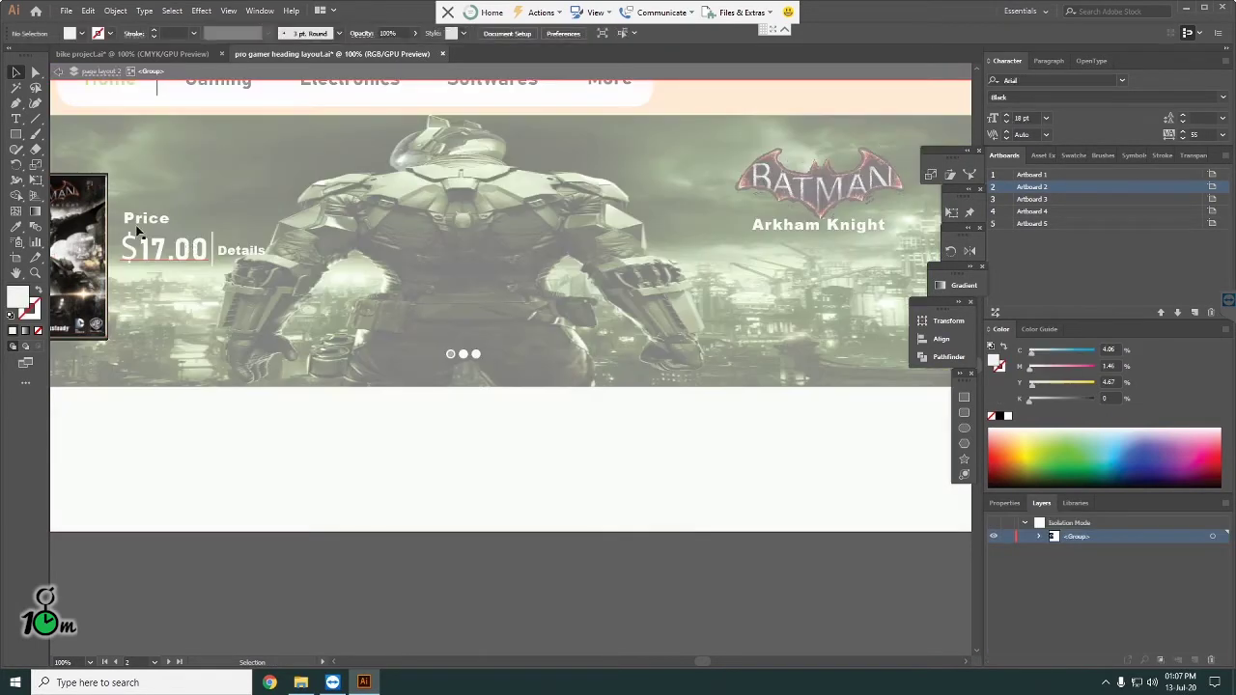
click(144, 252)
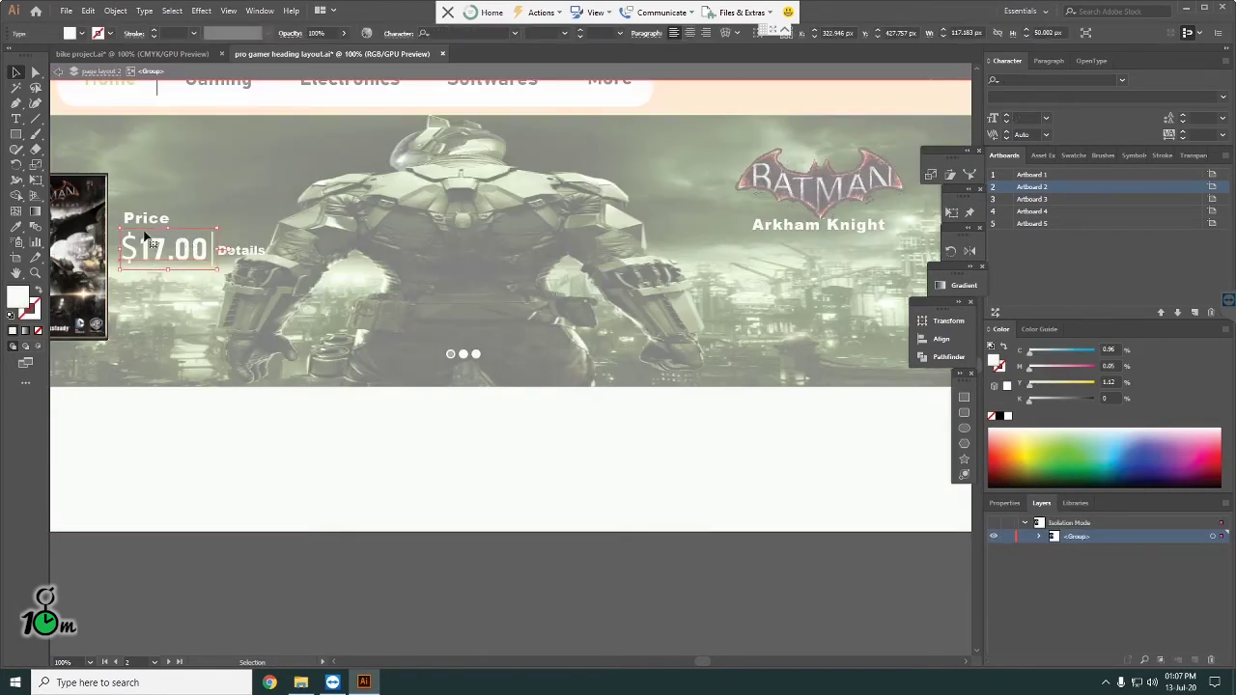
double_click(179, 452)
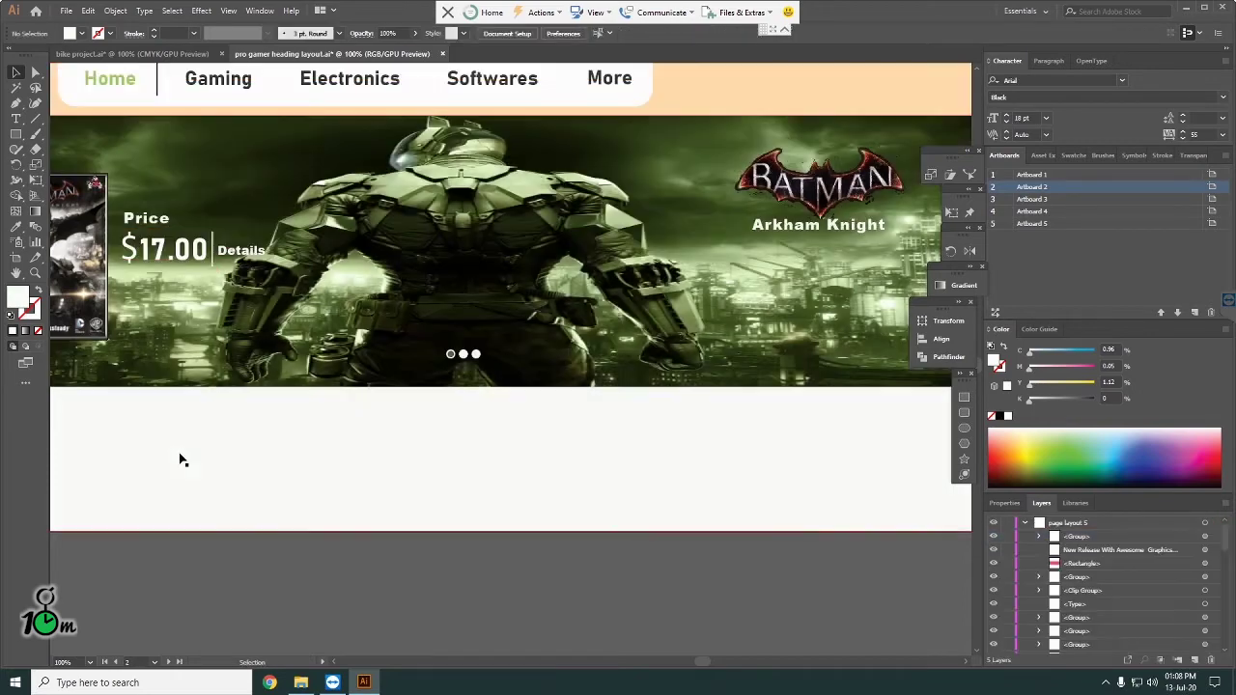
Step: Nudge the $17.00 text, then undo back to remove the game cover thumbnail
key(a)
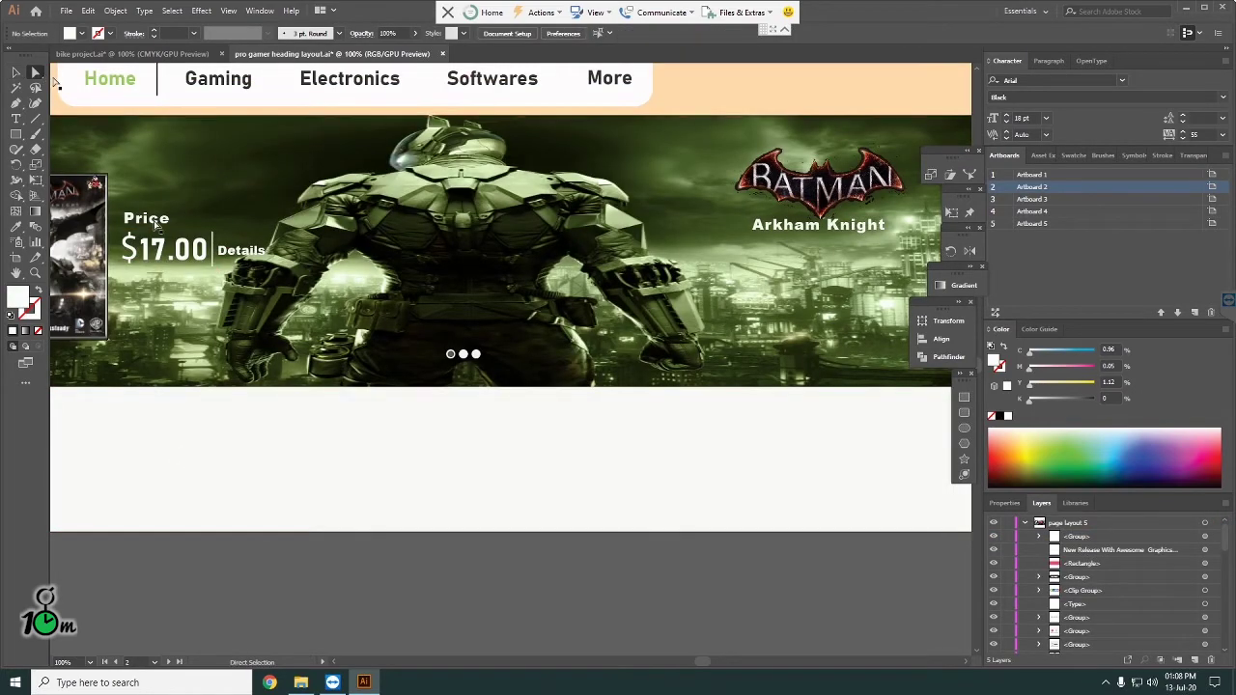
click(166, 265)
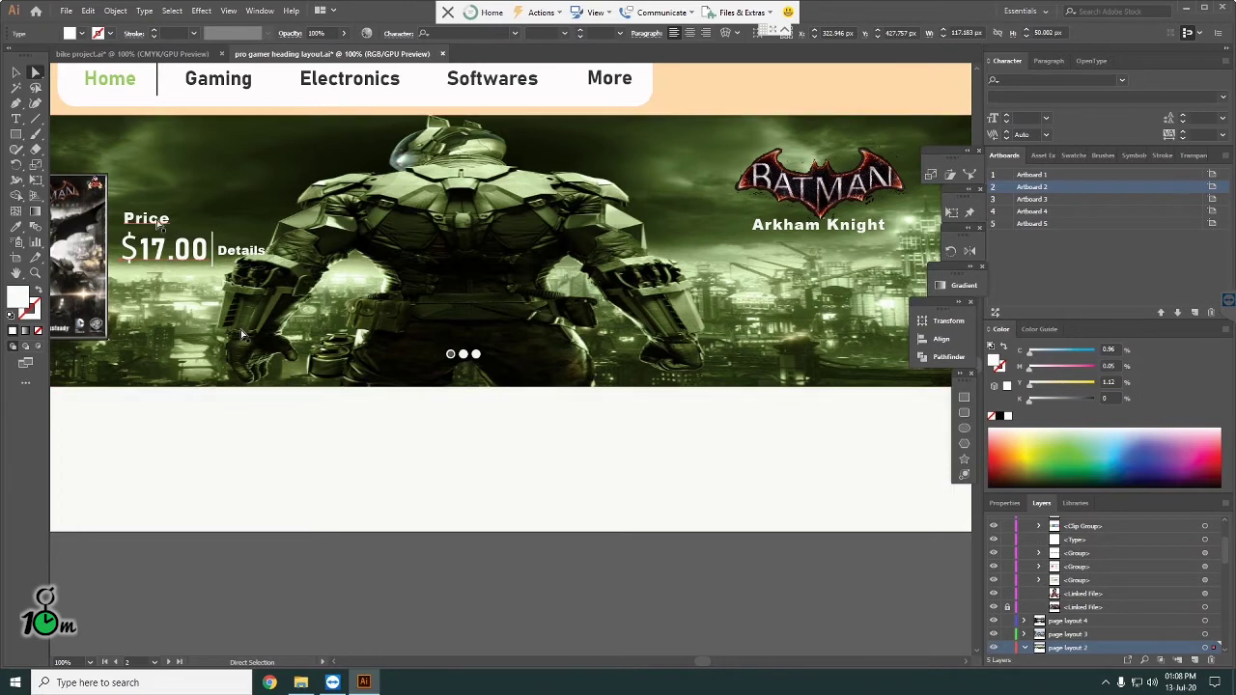
drag(166, 249, 154, 236)
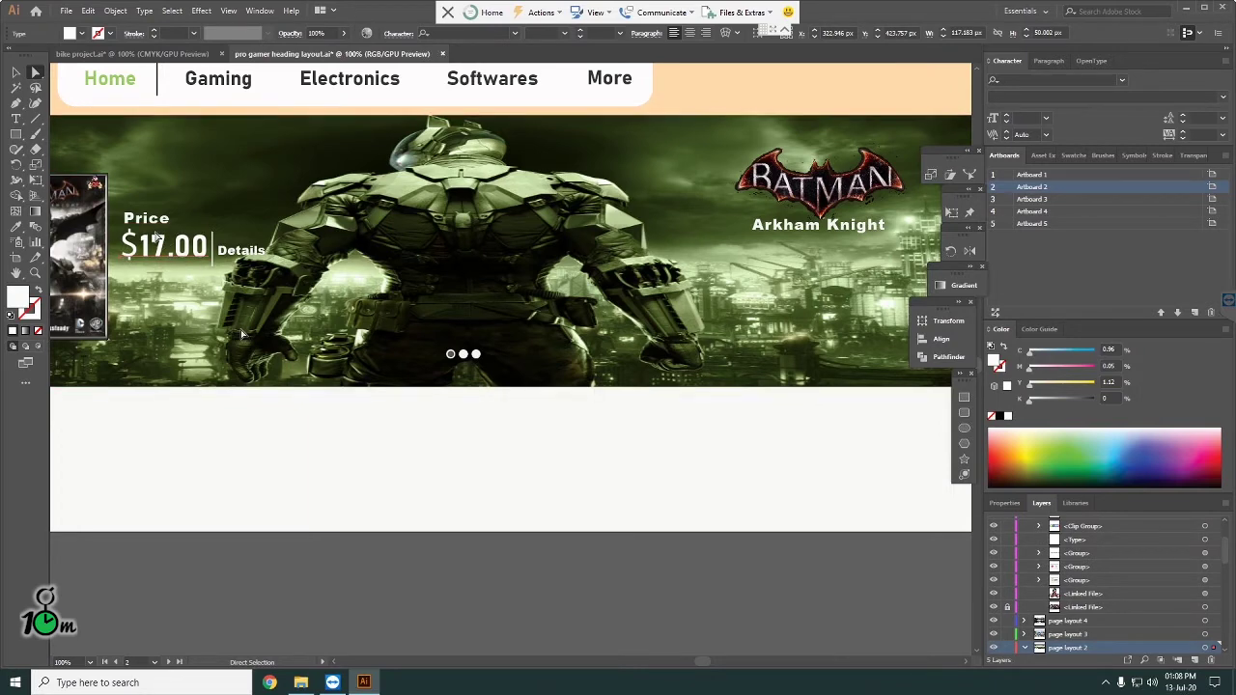
key(ctrl+z)
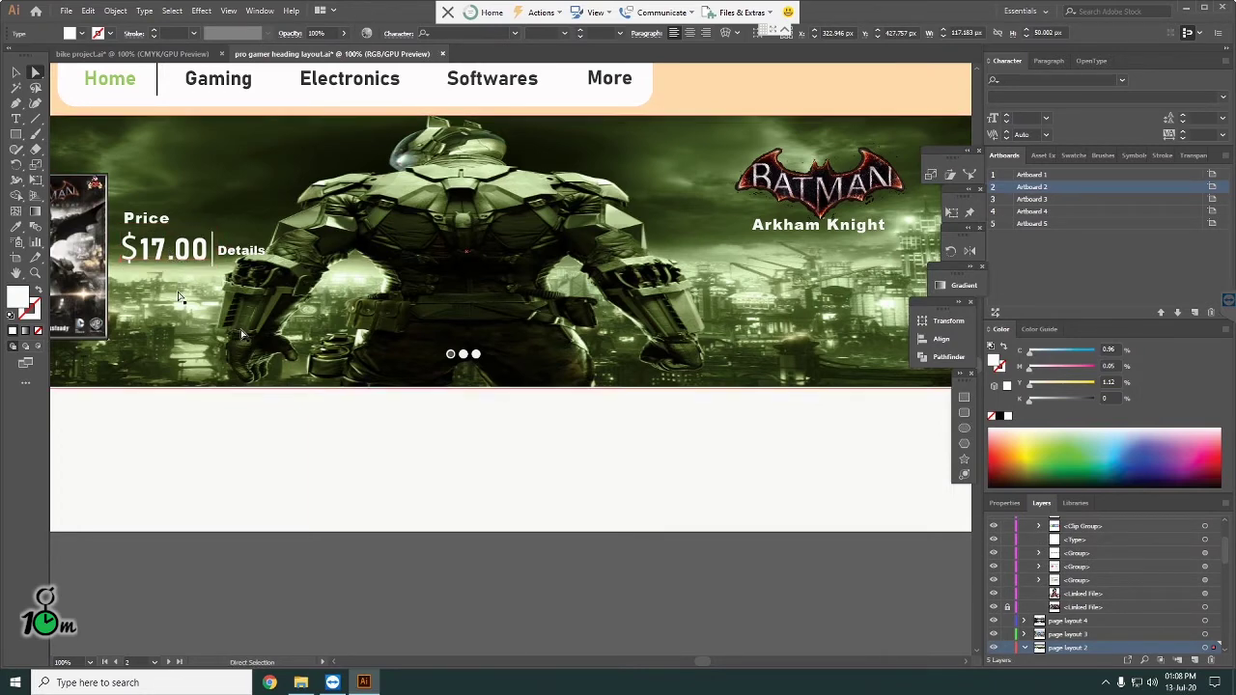
key(ctrl+z)
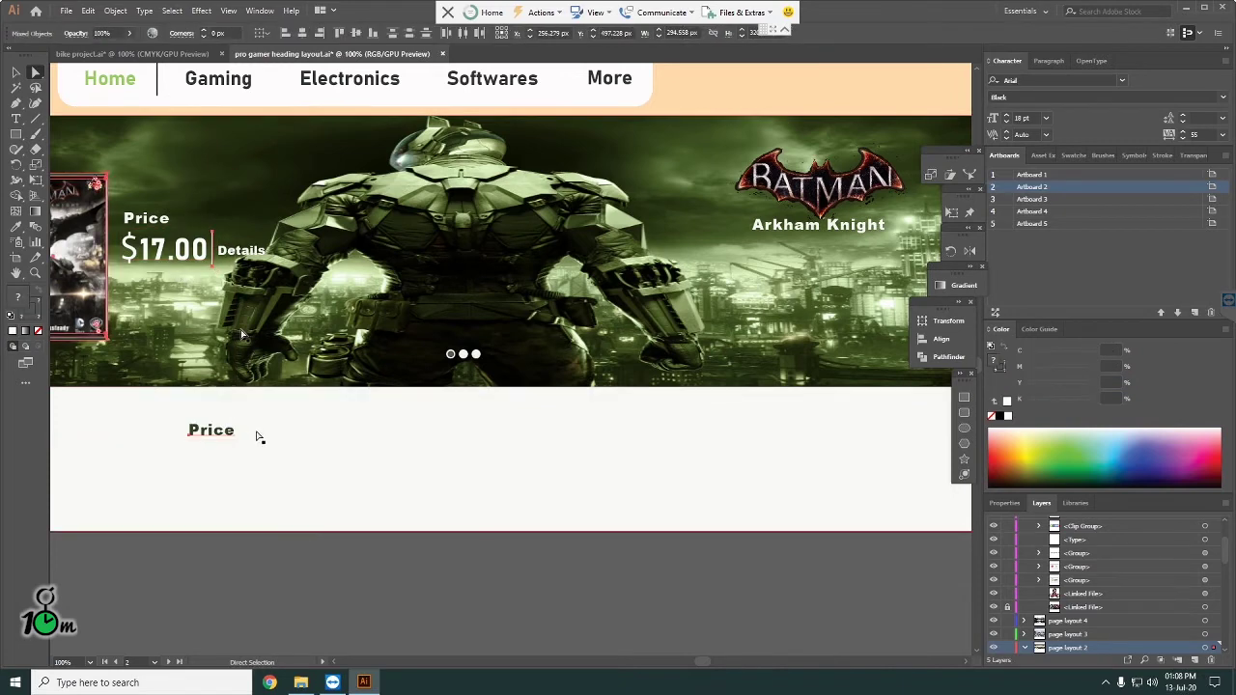
key(ctrl+z)
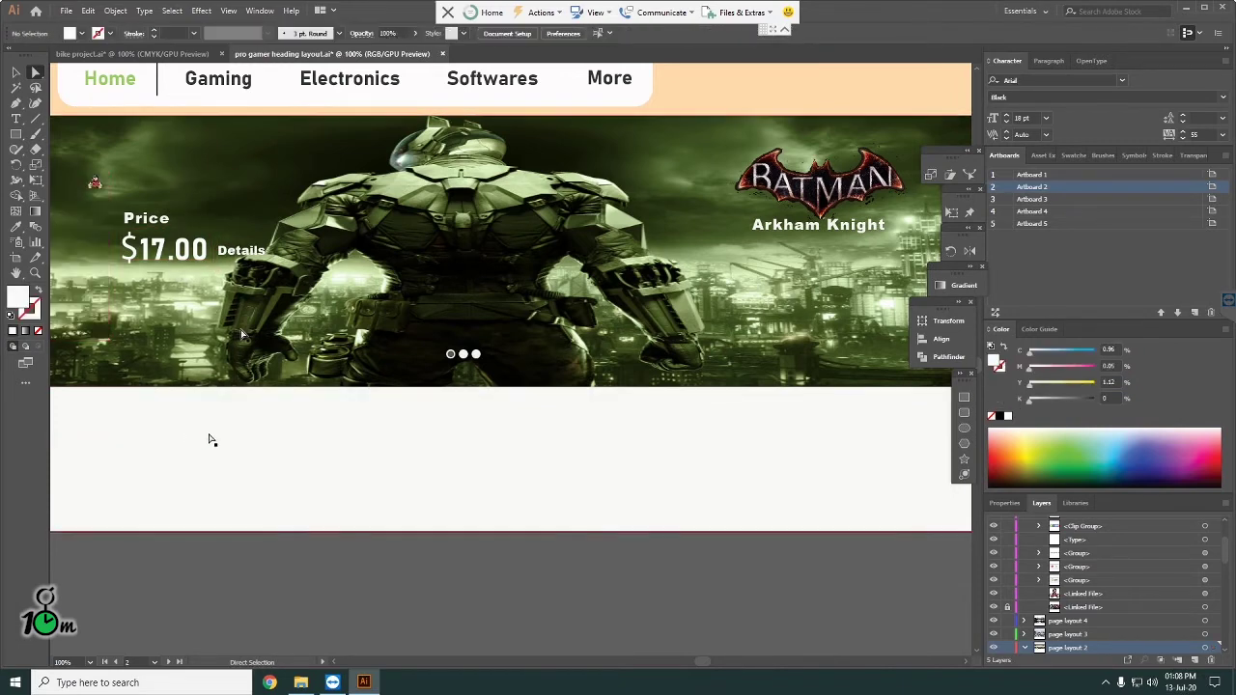
Step: Remove the stray Price text below the banner and select the banner's price text
key(ctrl+shift+z)
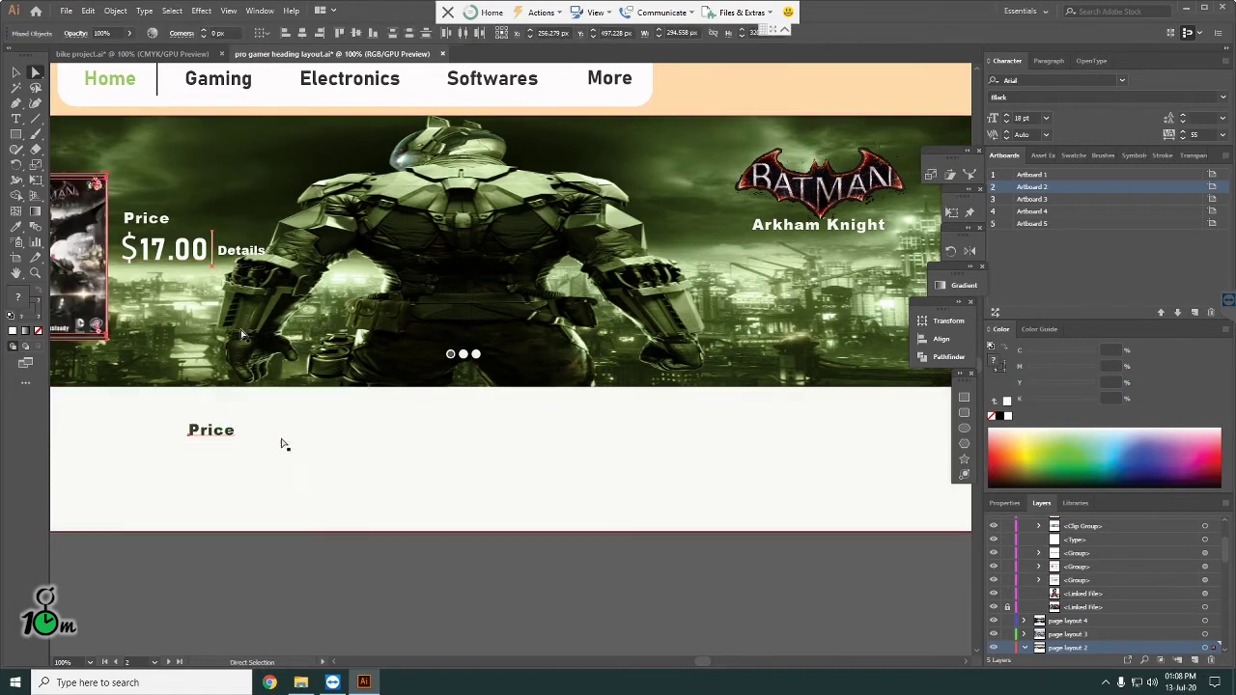
key(ctrl+z)
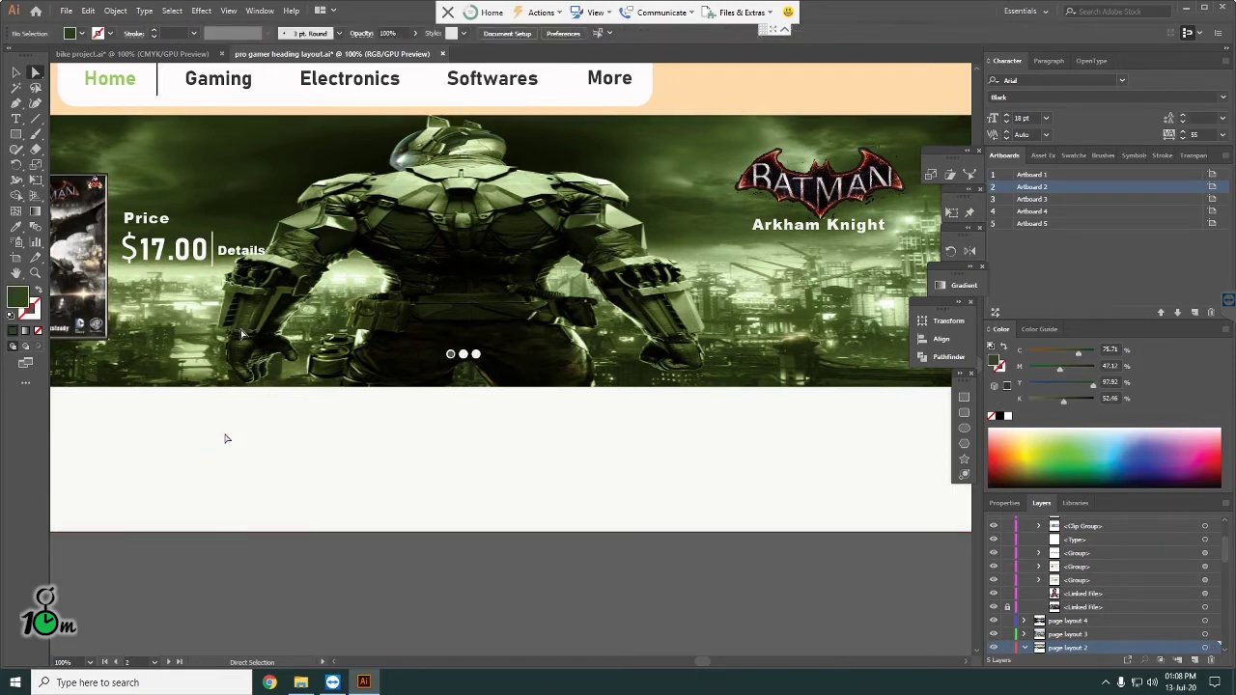
click(169, 253)
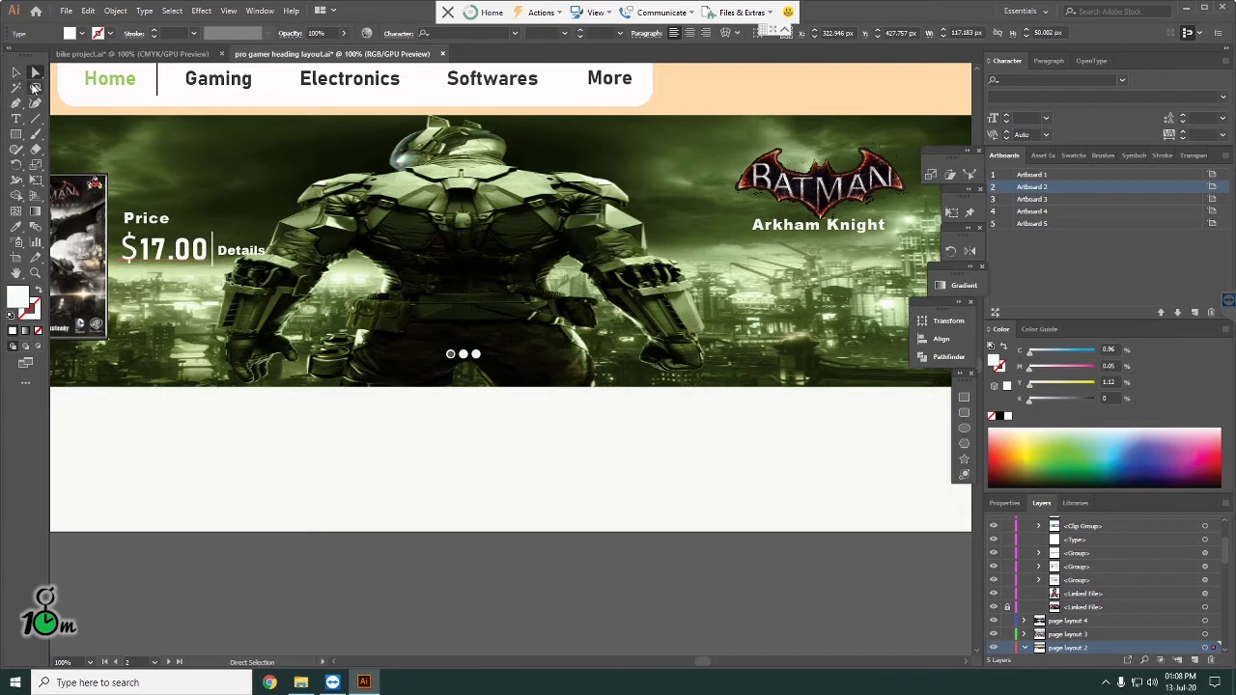
click(15, 89)
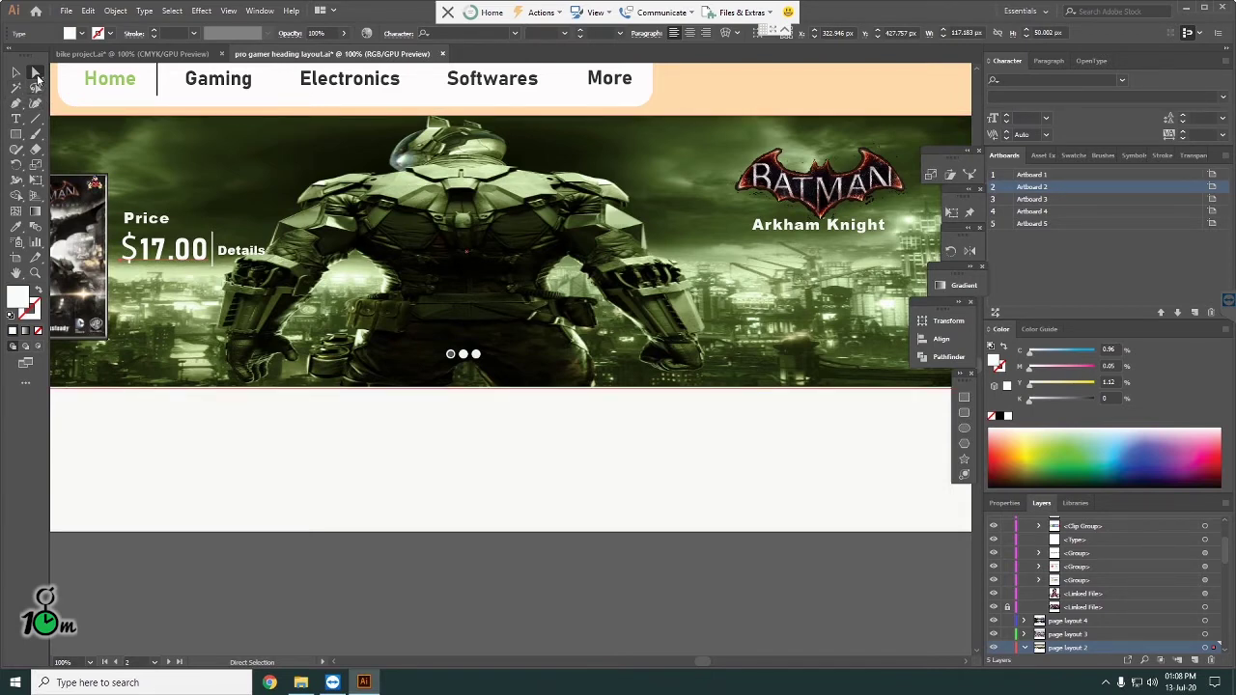
drag(36, 75, 106, 89)
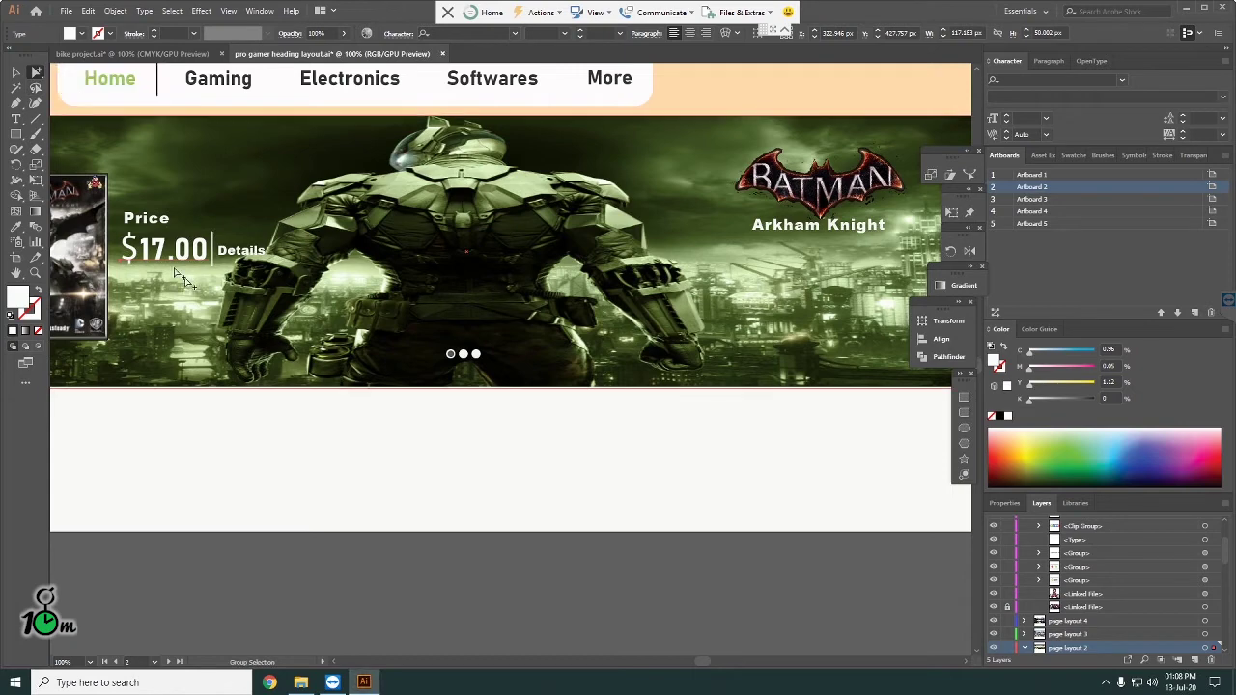
shift+click(150, 226)
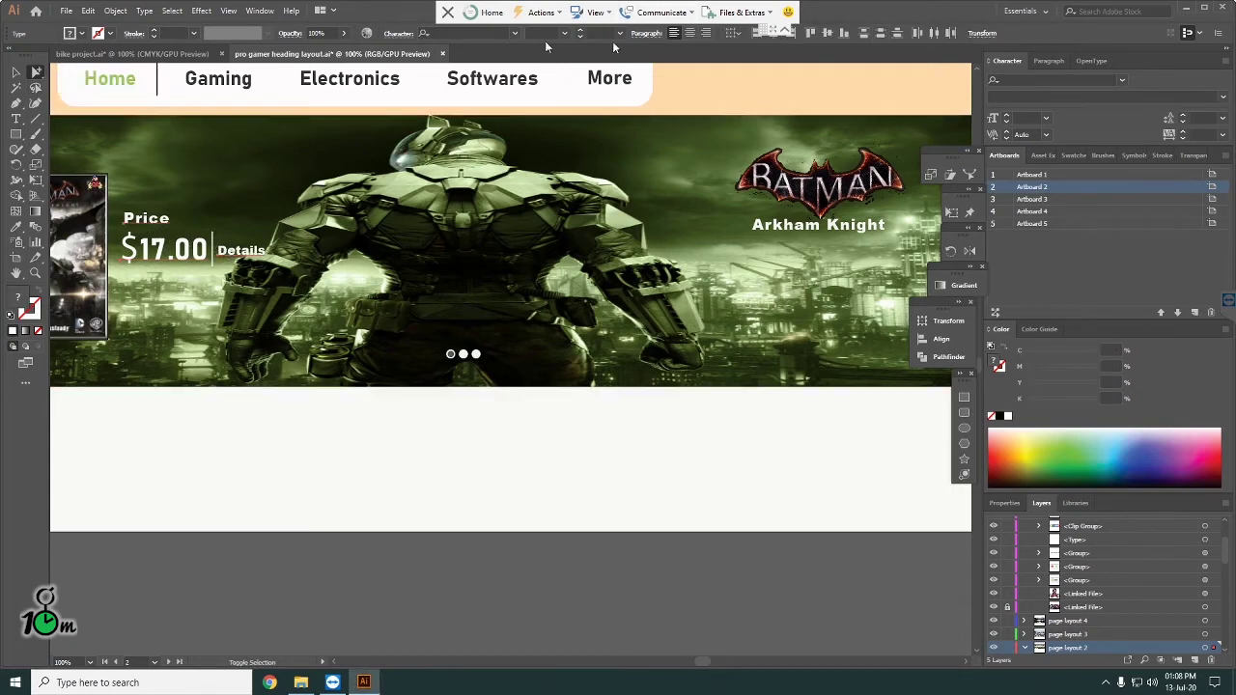
Step: Set the banner's Price, $17.00 and Details text in Bahnschrift Regular
click(515, 33)
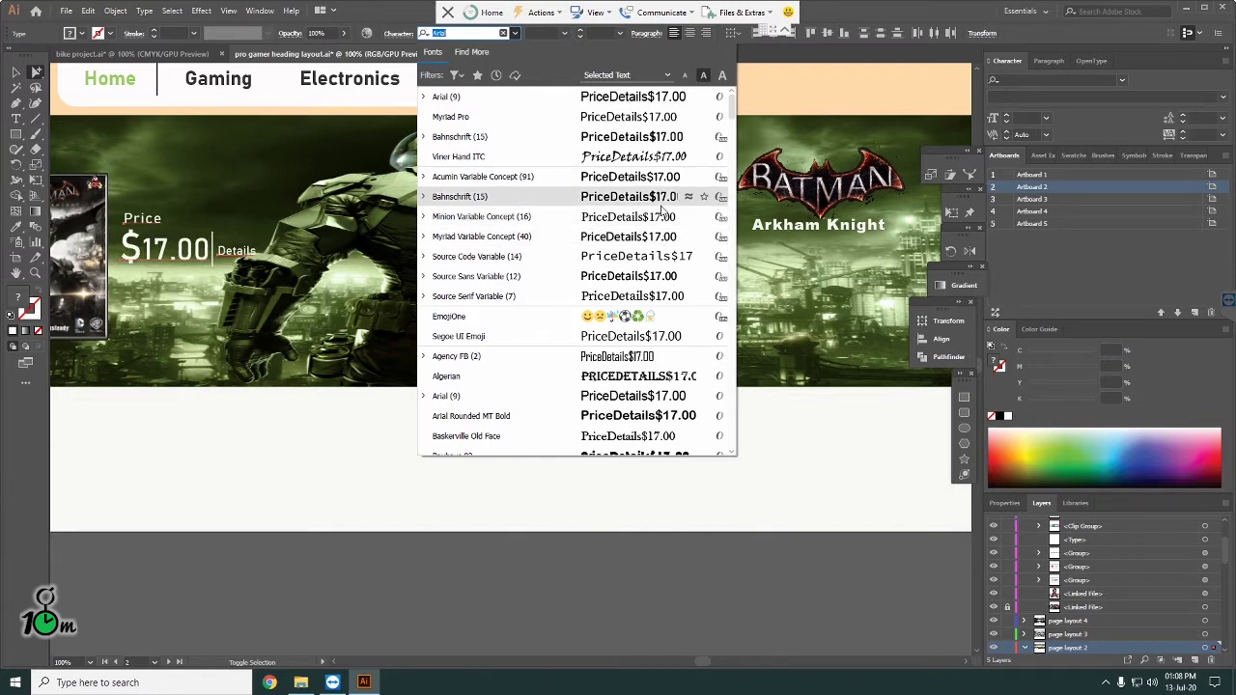
click(662, 202)
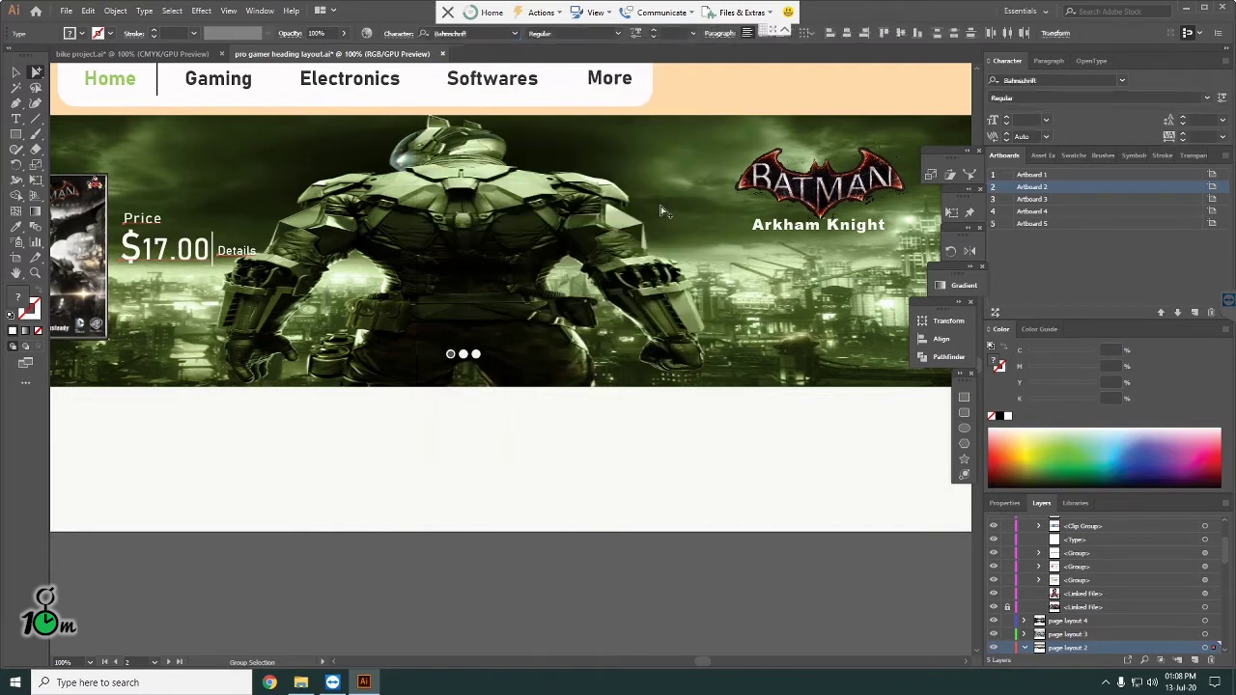
click(15, 73)
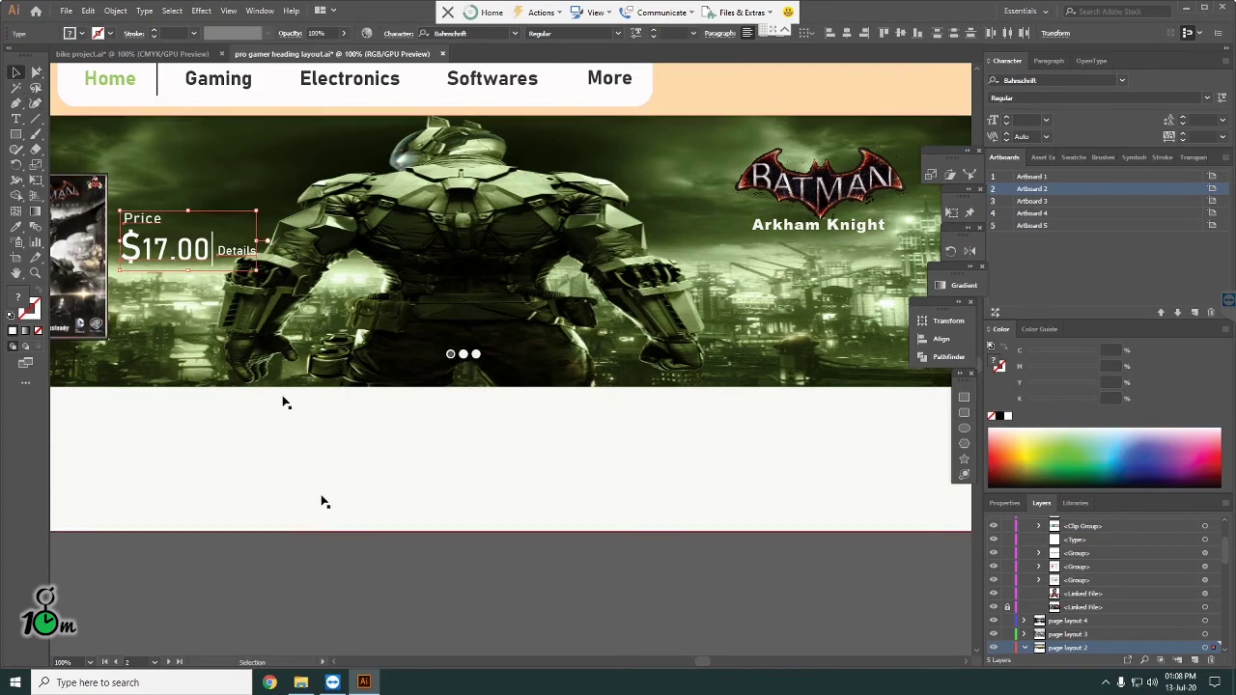
Step: Zoom in, isolate the box art and price group, and set the $ in $17.00 to 24 pt
key(ctrl+minus)
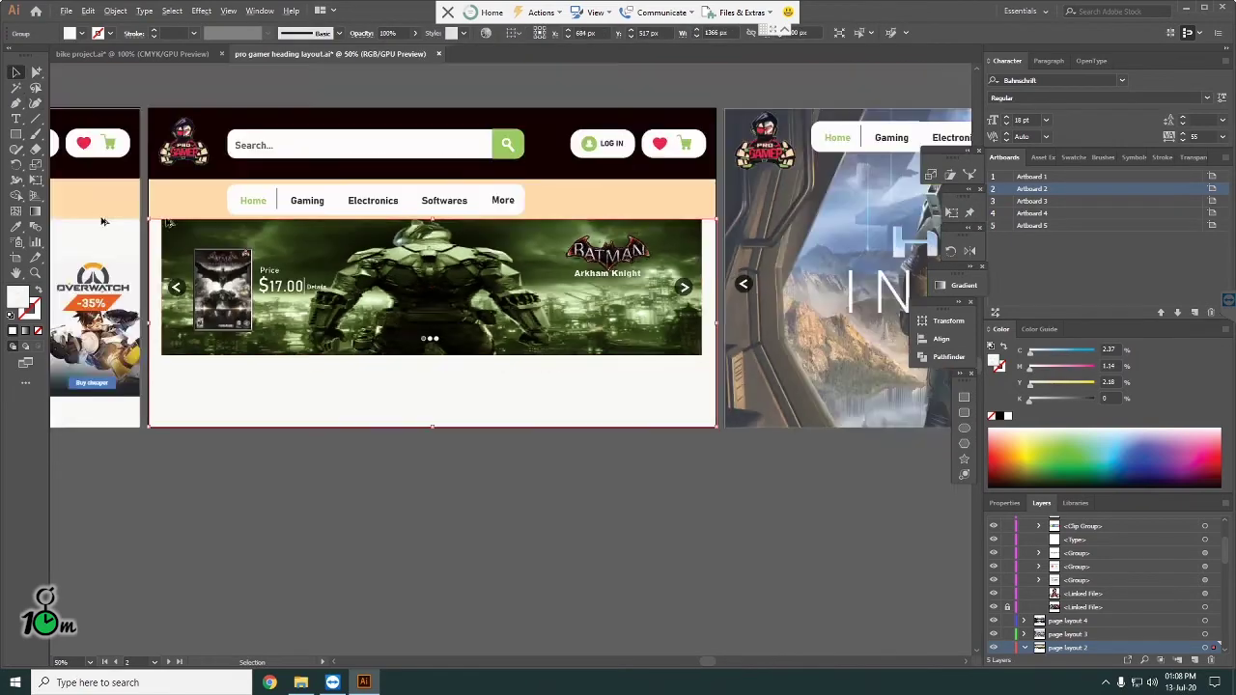
scroll(147, 221, up, 1)
scroll(147, 221, up, 1)
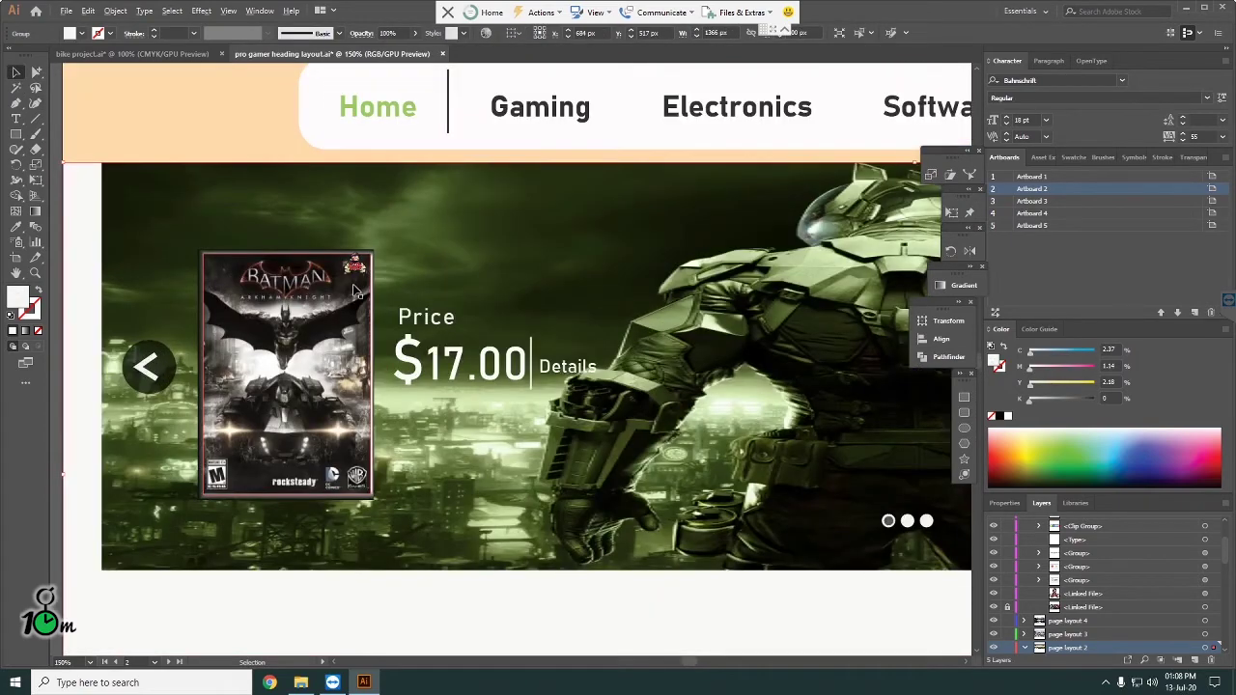
click(437, 368)
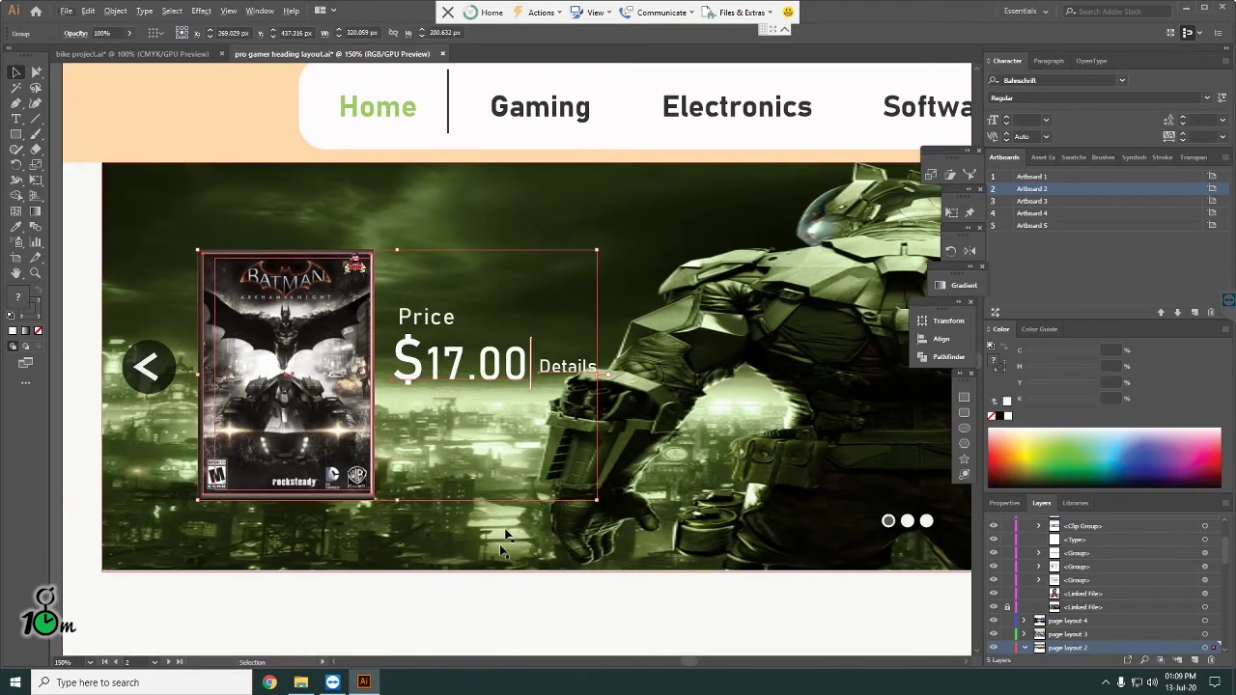
click(499, 628)
click(443, 369)
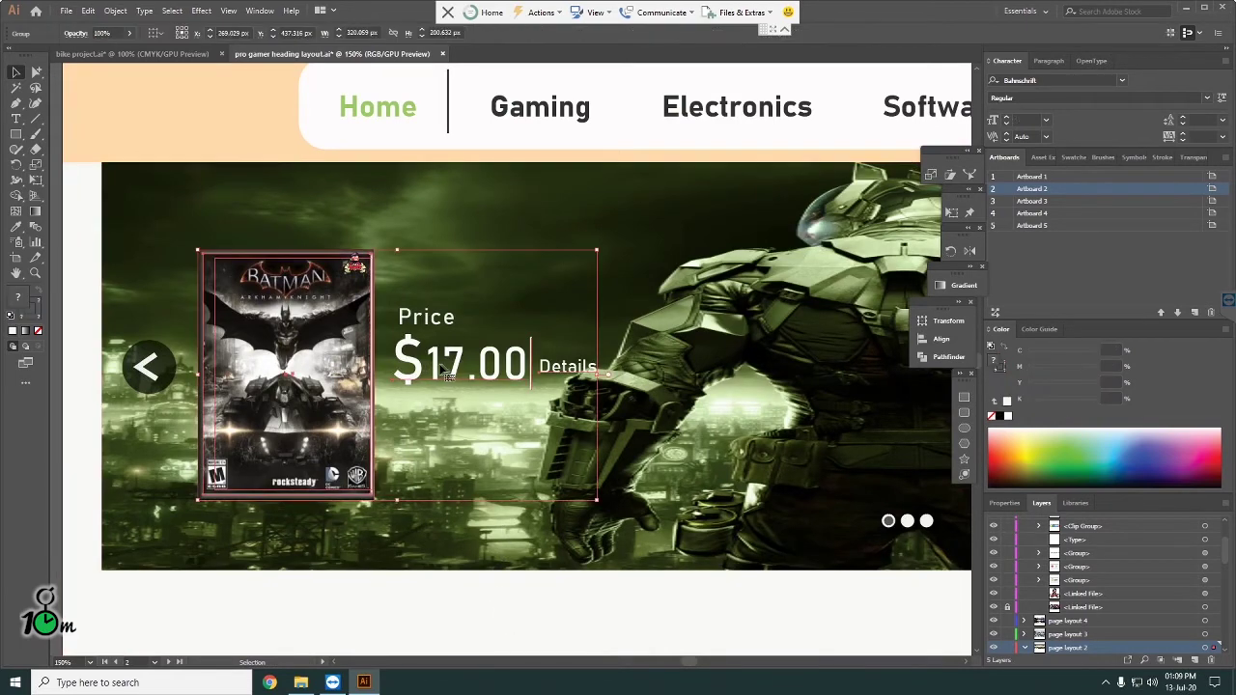
double_click(433, 367)
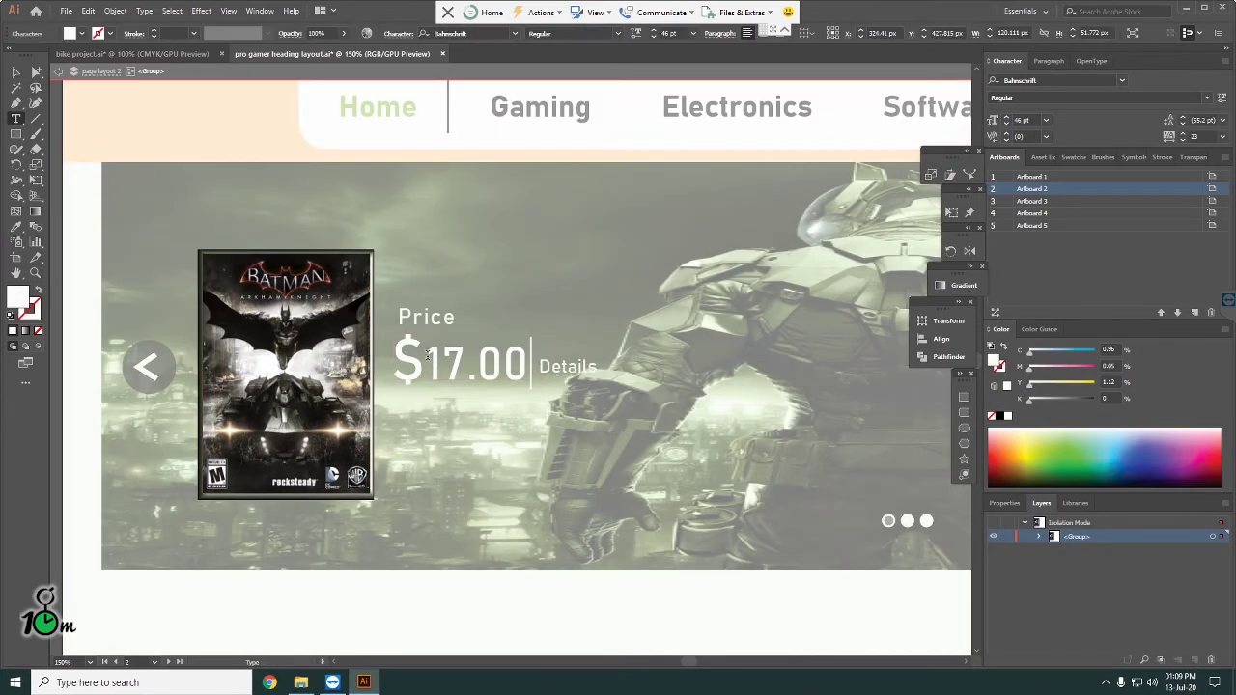
drag(394, 350, 426, 353)
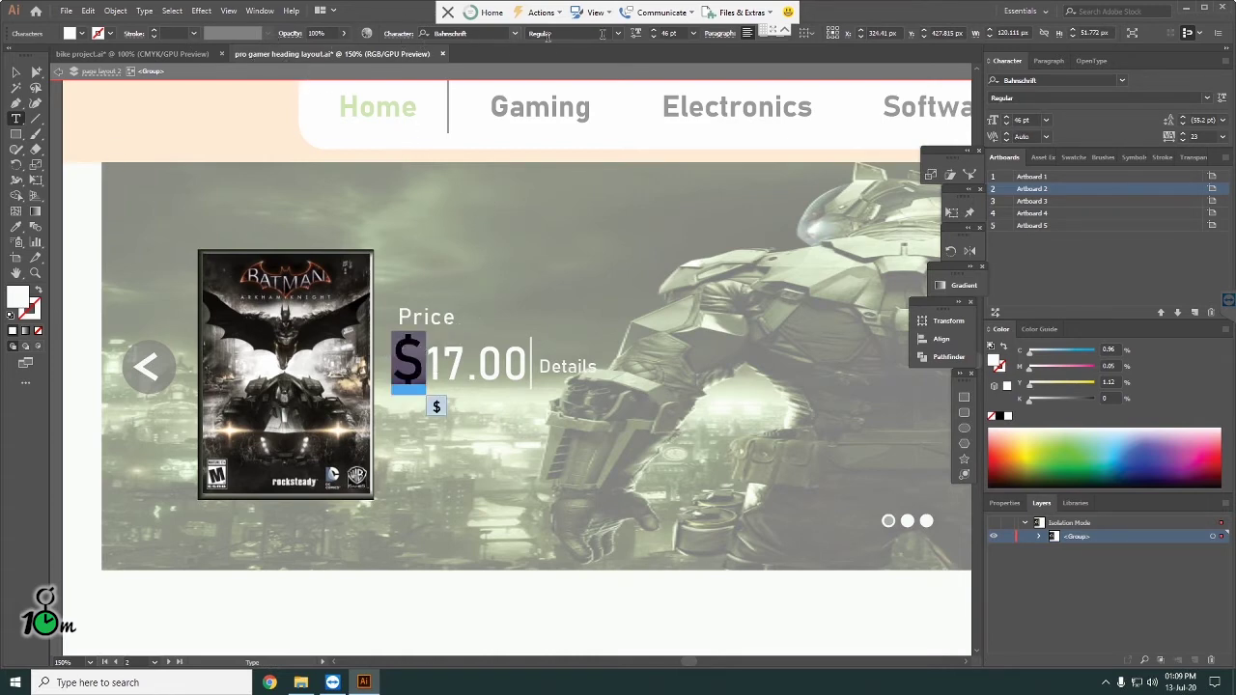
click(692, 37)
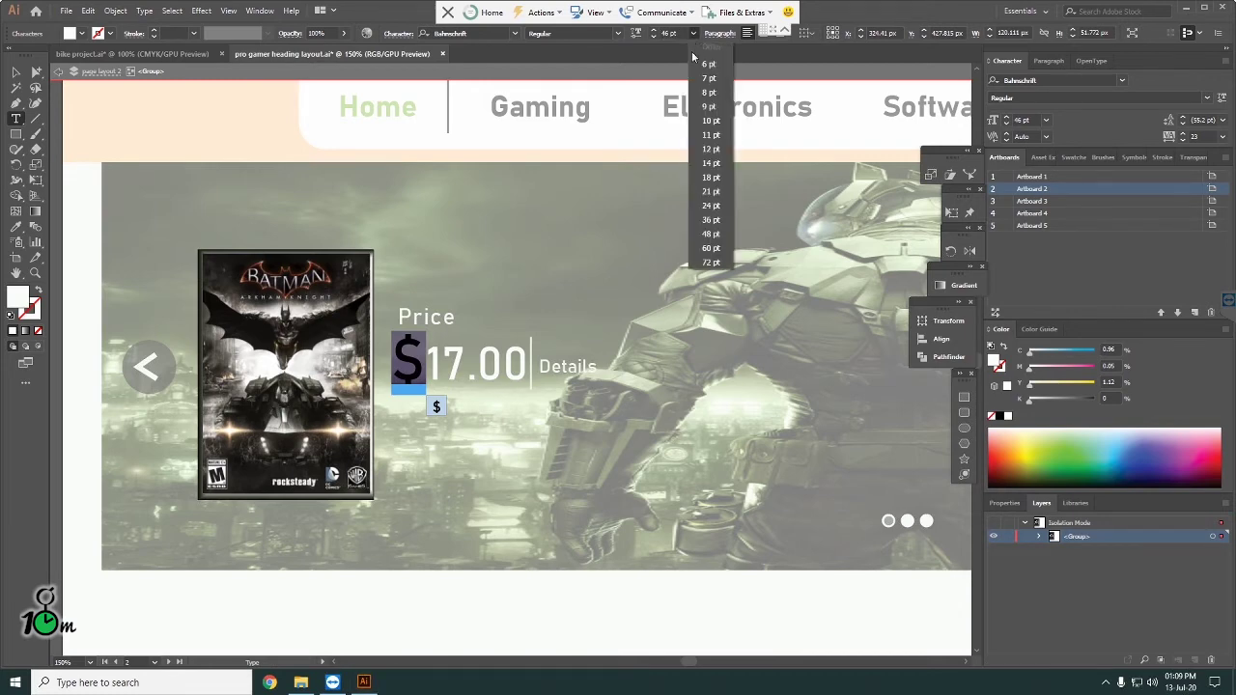
click(716, 208)
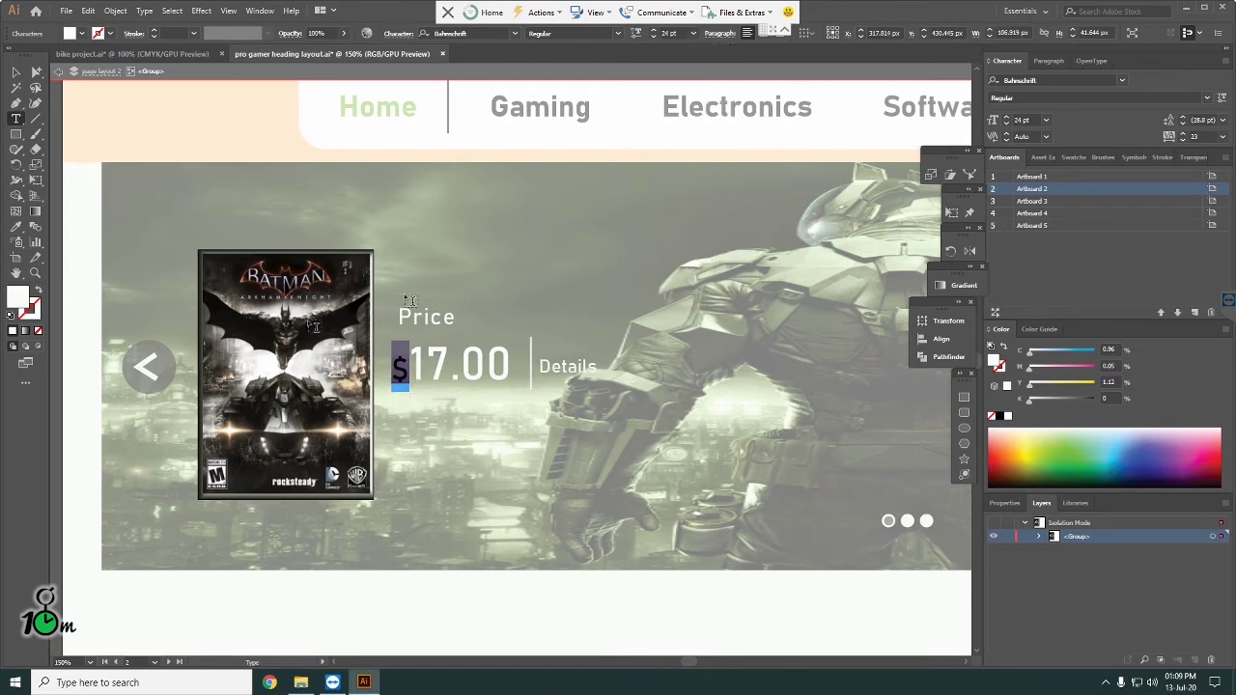
click(18, 72)
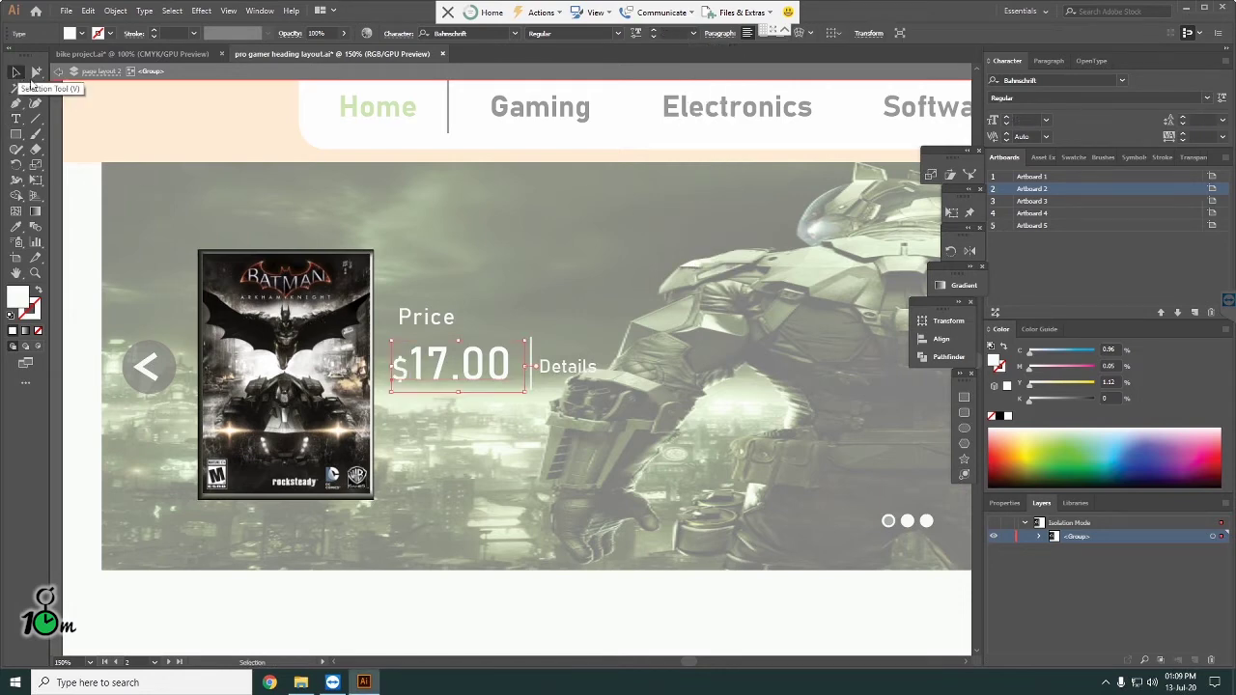
double_click(421, 607)
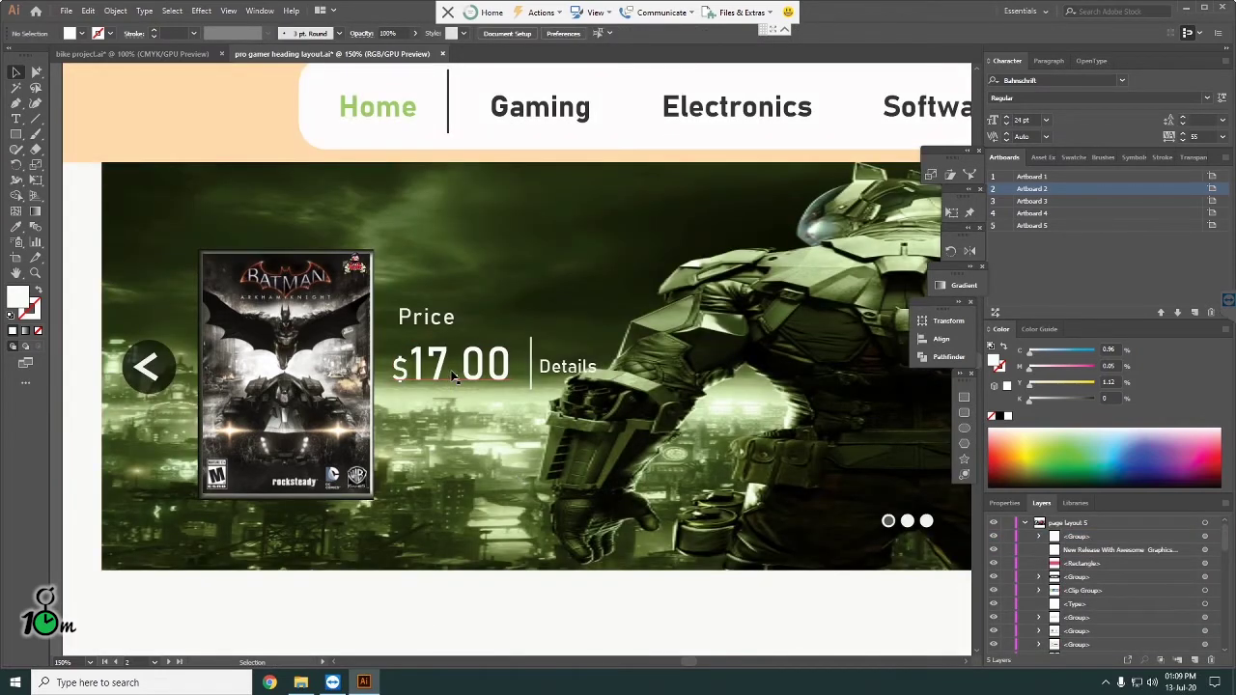
click(437, 322)
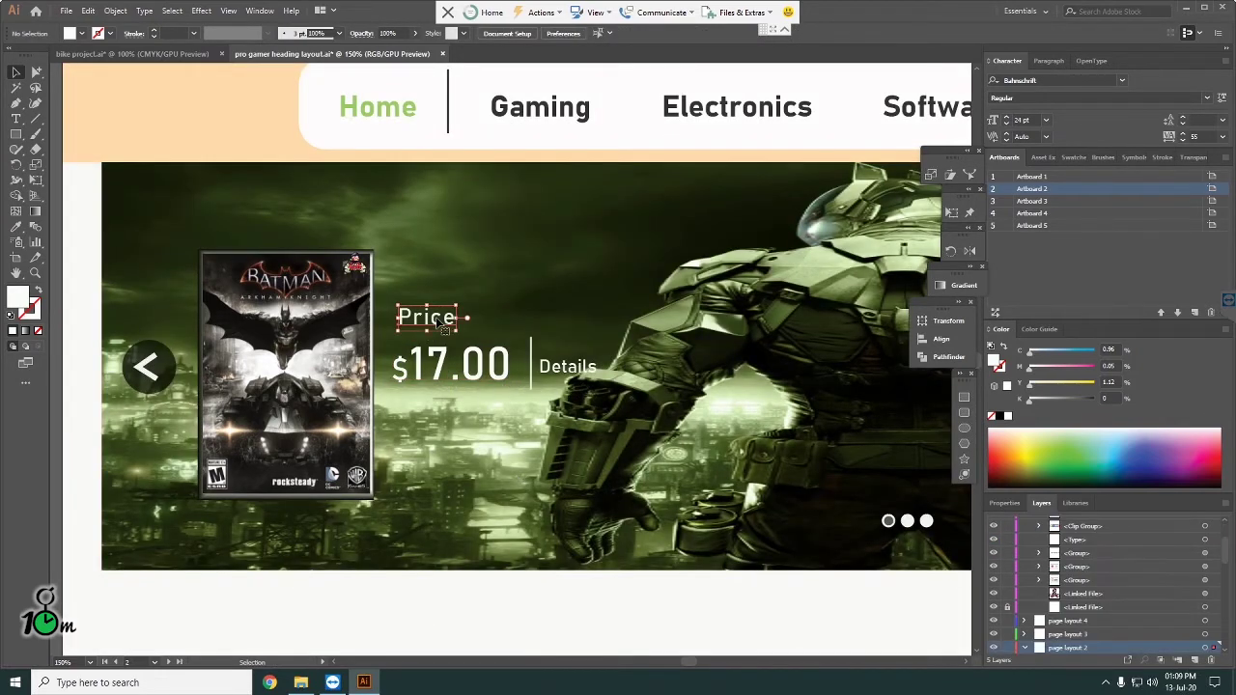
click(446, 363)
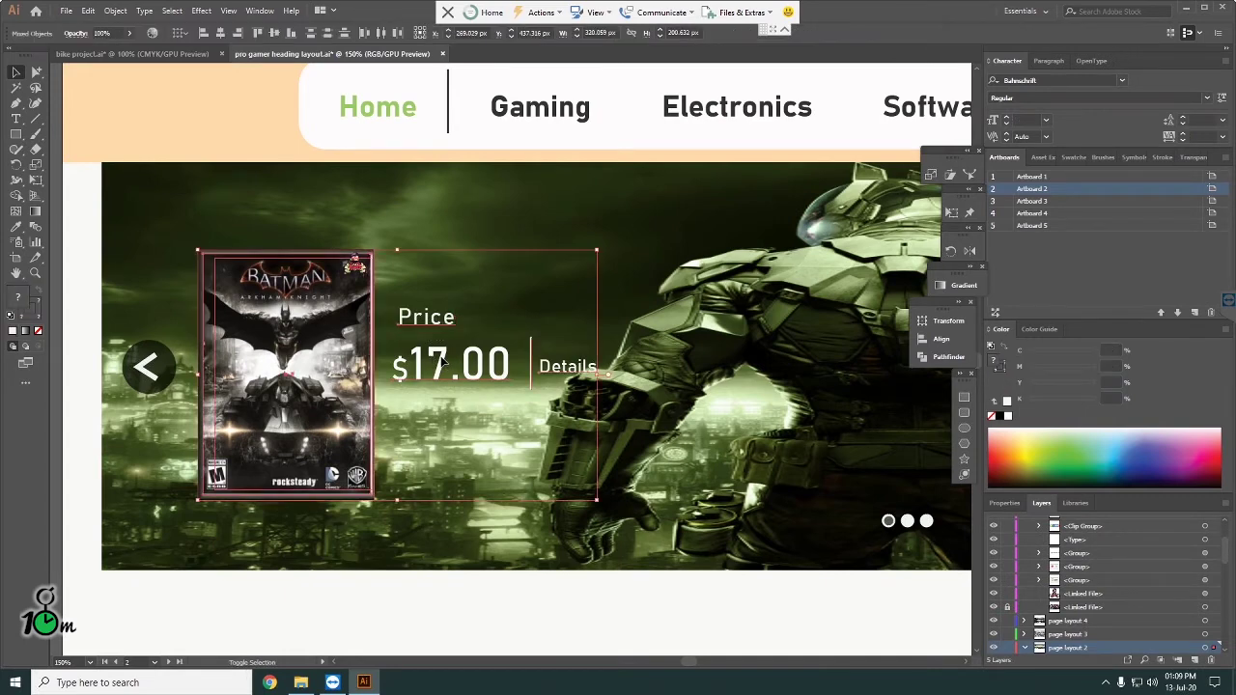
click(462, 544)
click(33, 100)
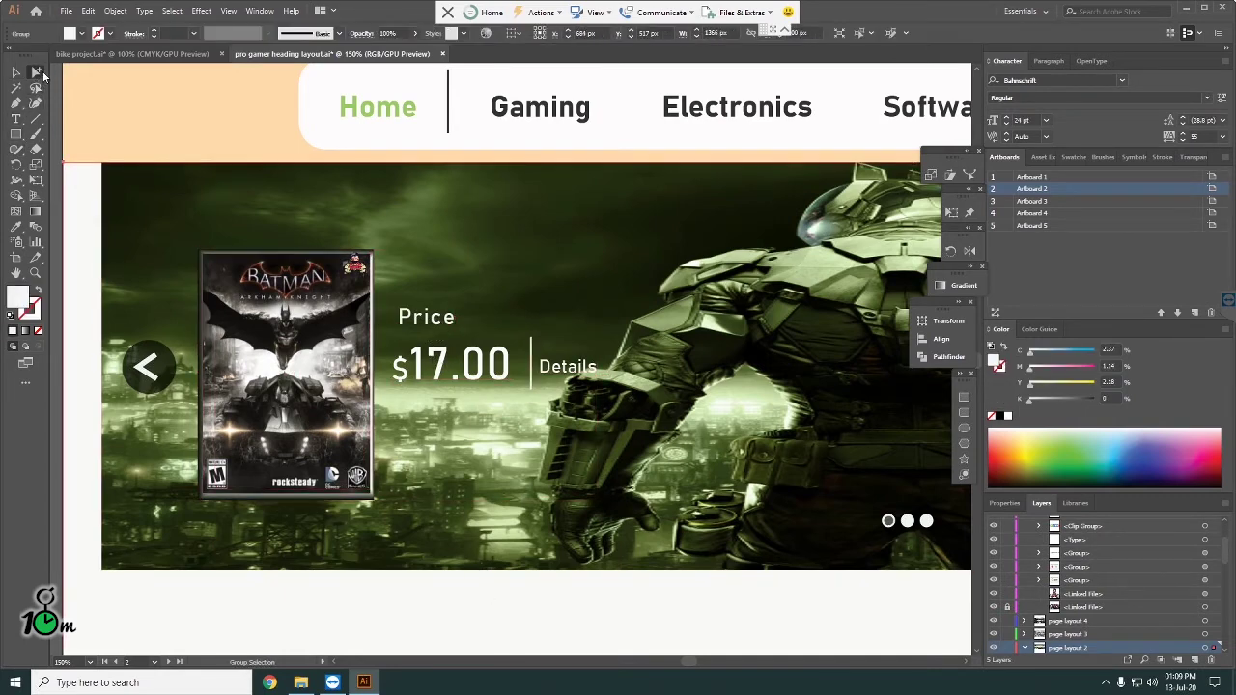
click(432, 325)
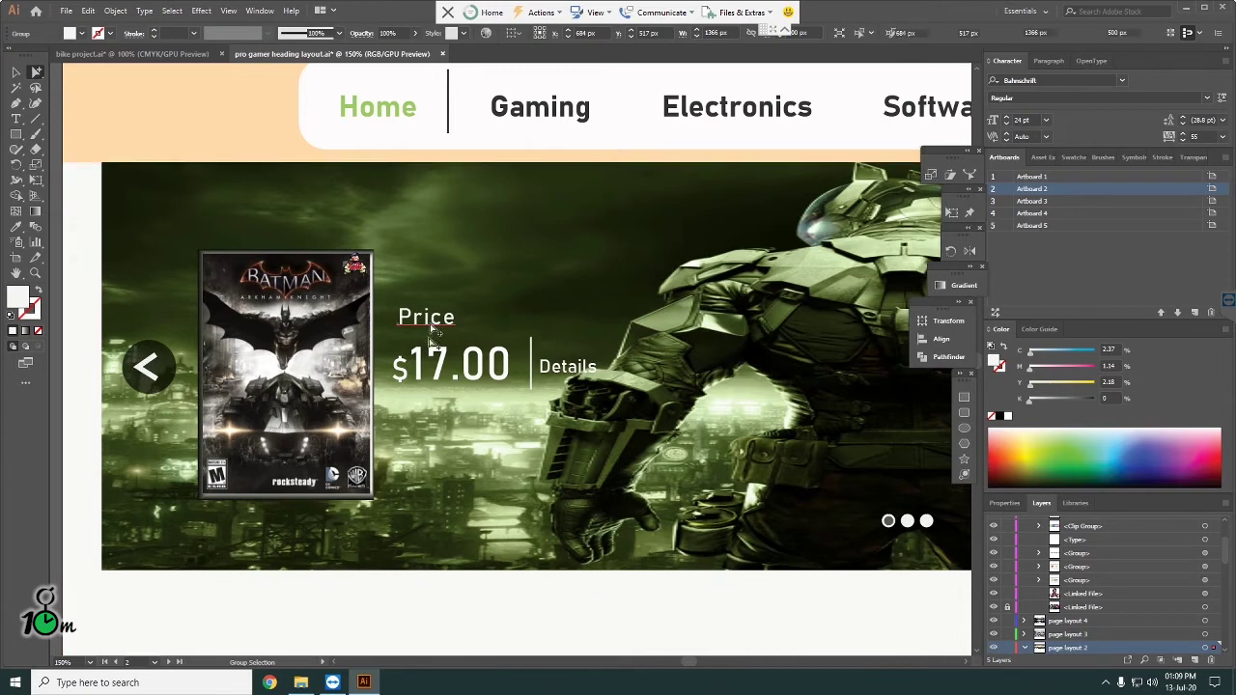
click(446, 365)
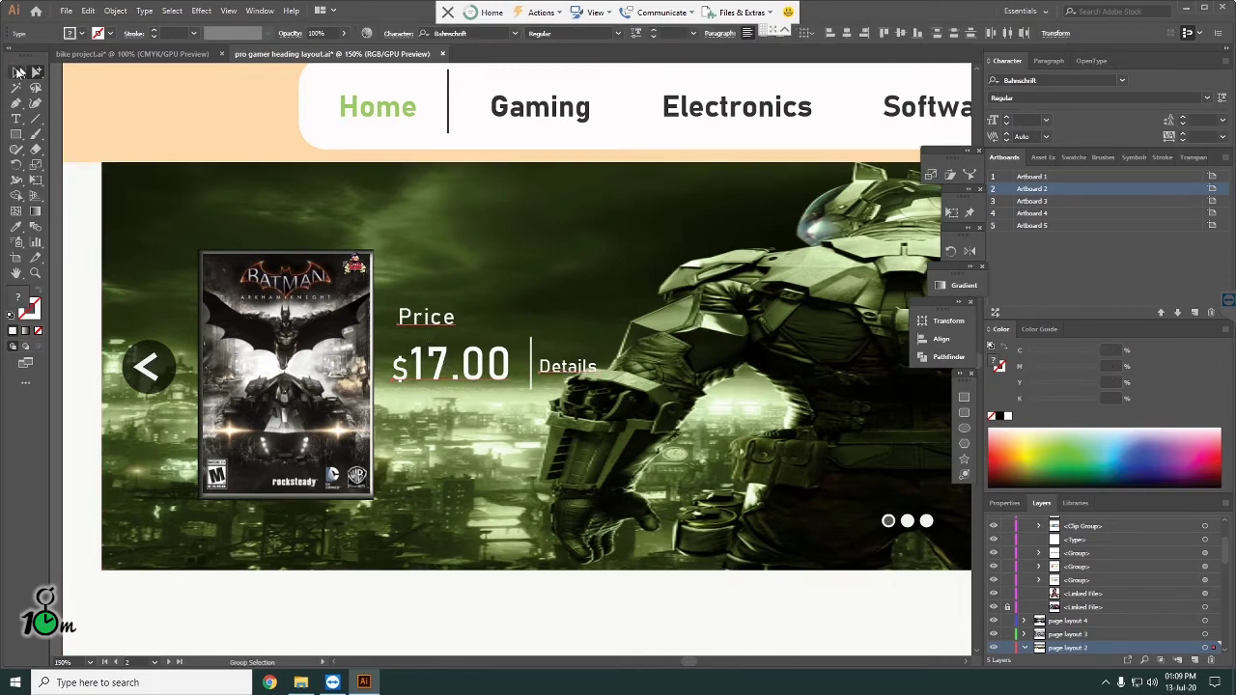
click(15, 73)
key(ctrl+minus)
key(ctrl+minus)
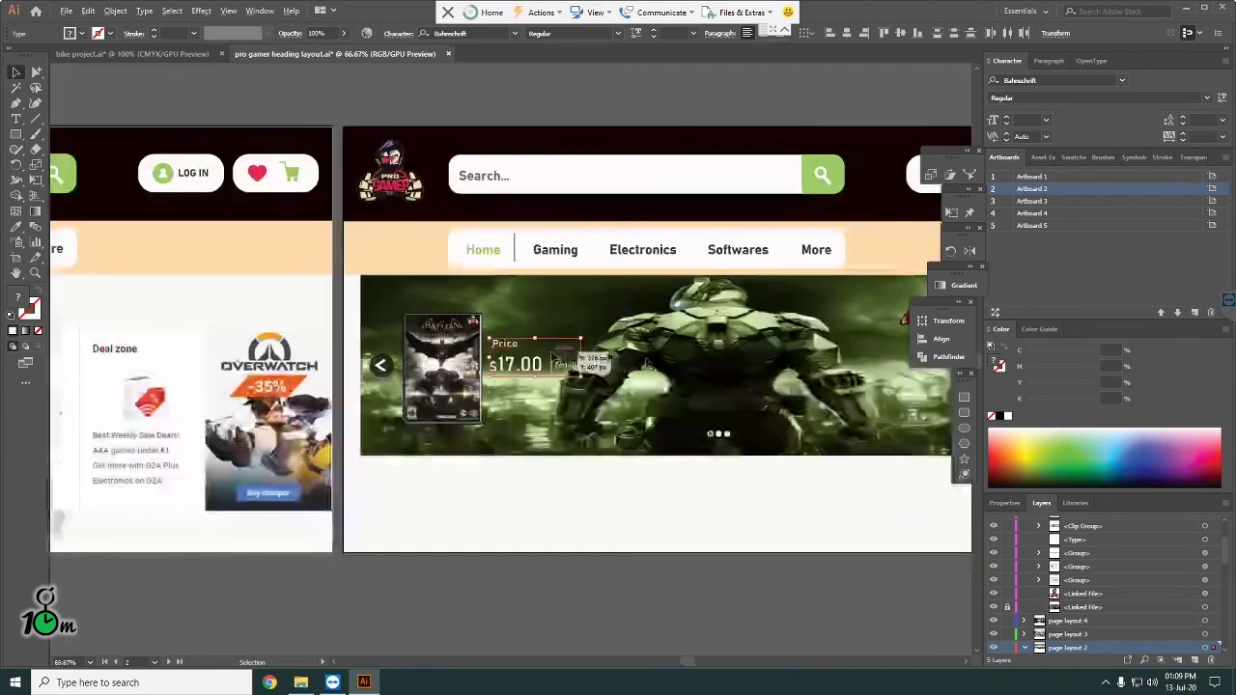
key(ctrl+plus)
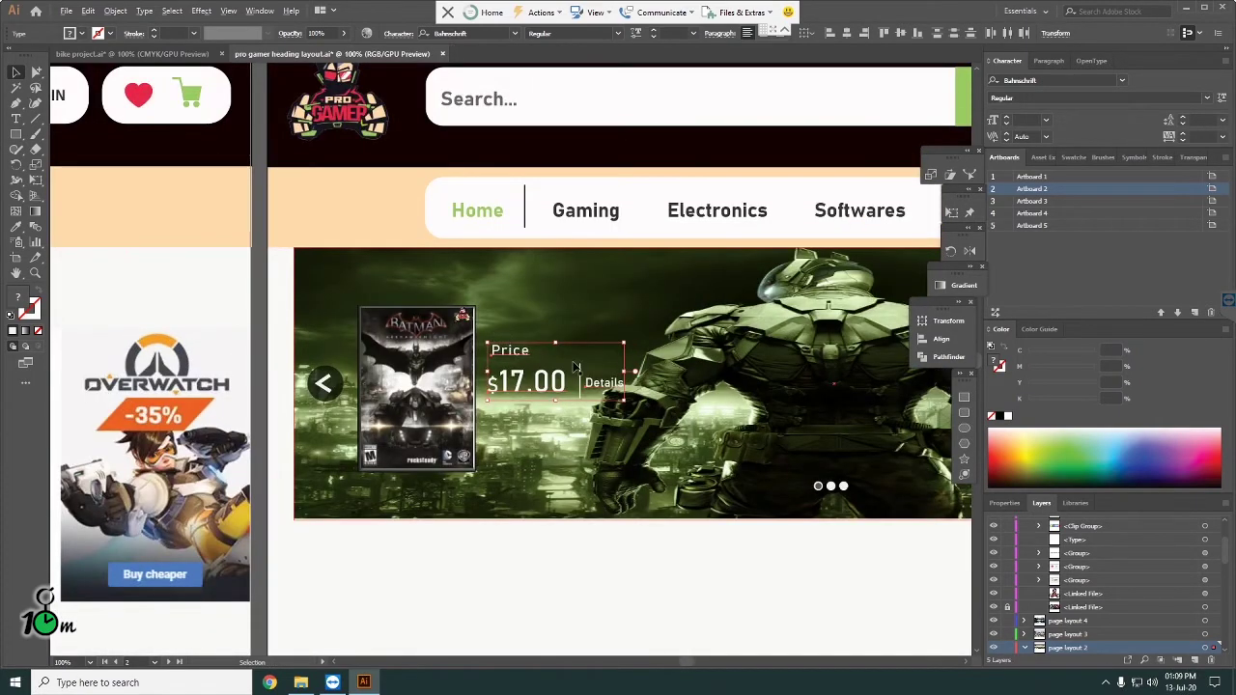
key(ctrl+plus)
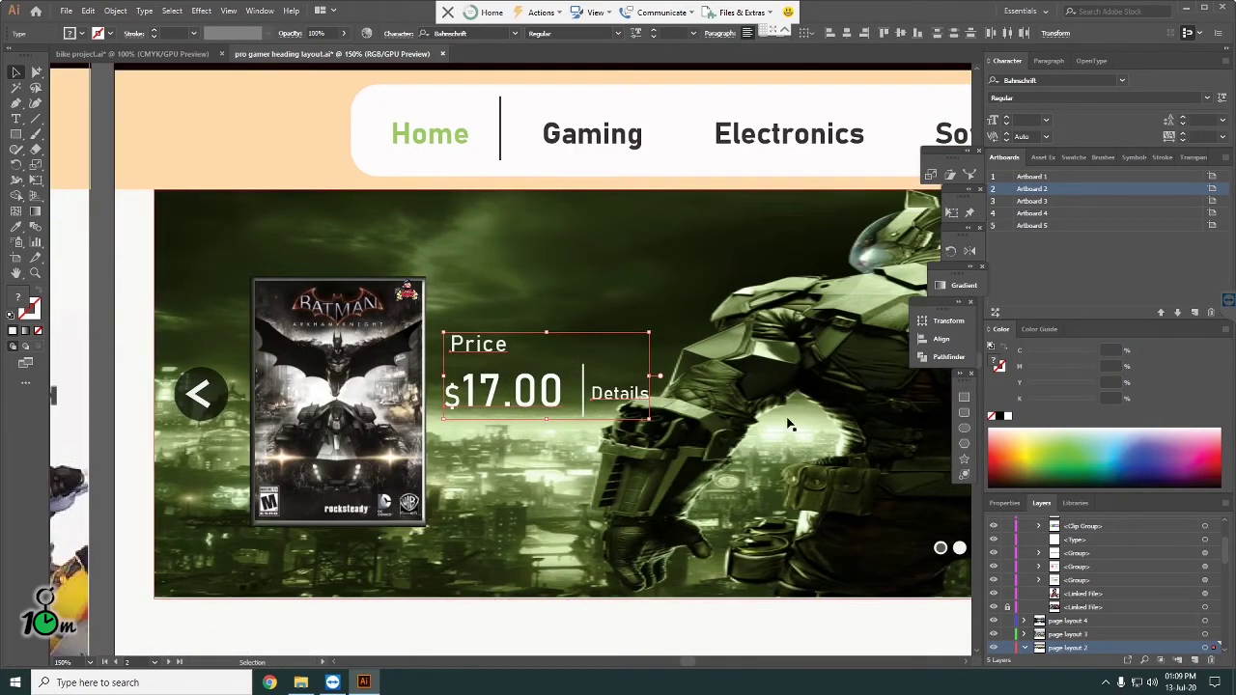
click(745, 514)
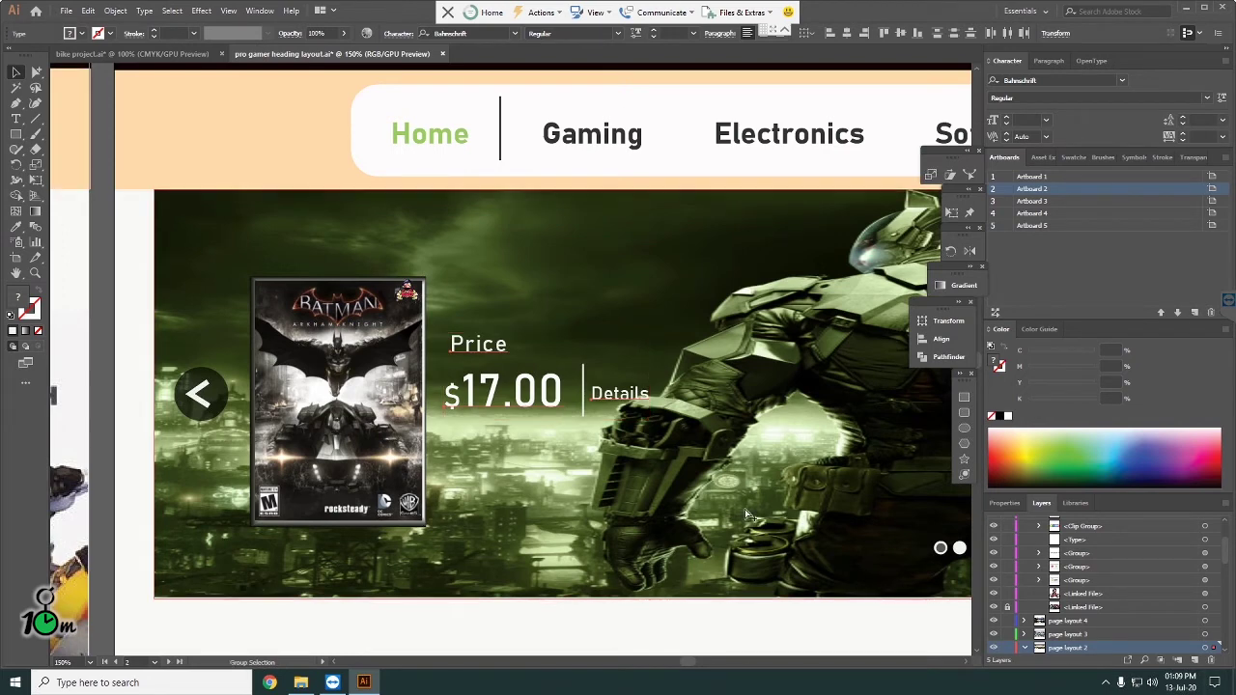
key(ctrl+g)
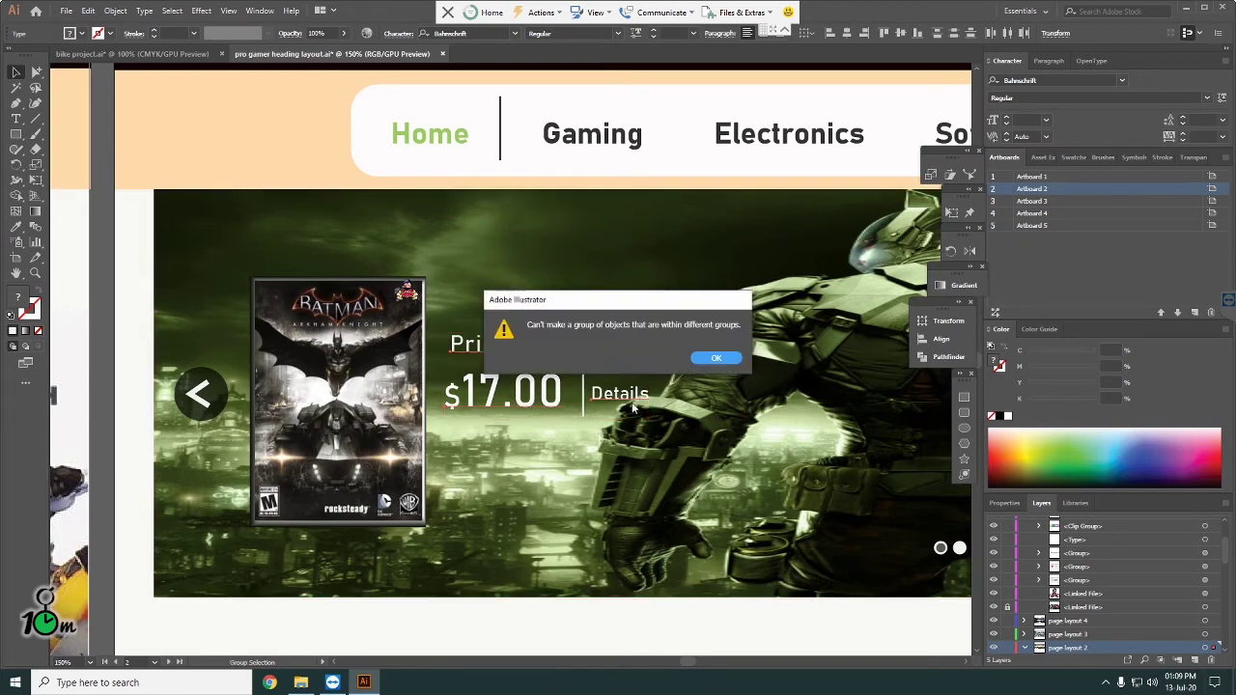
click(733, 359)
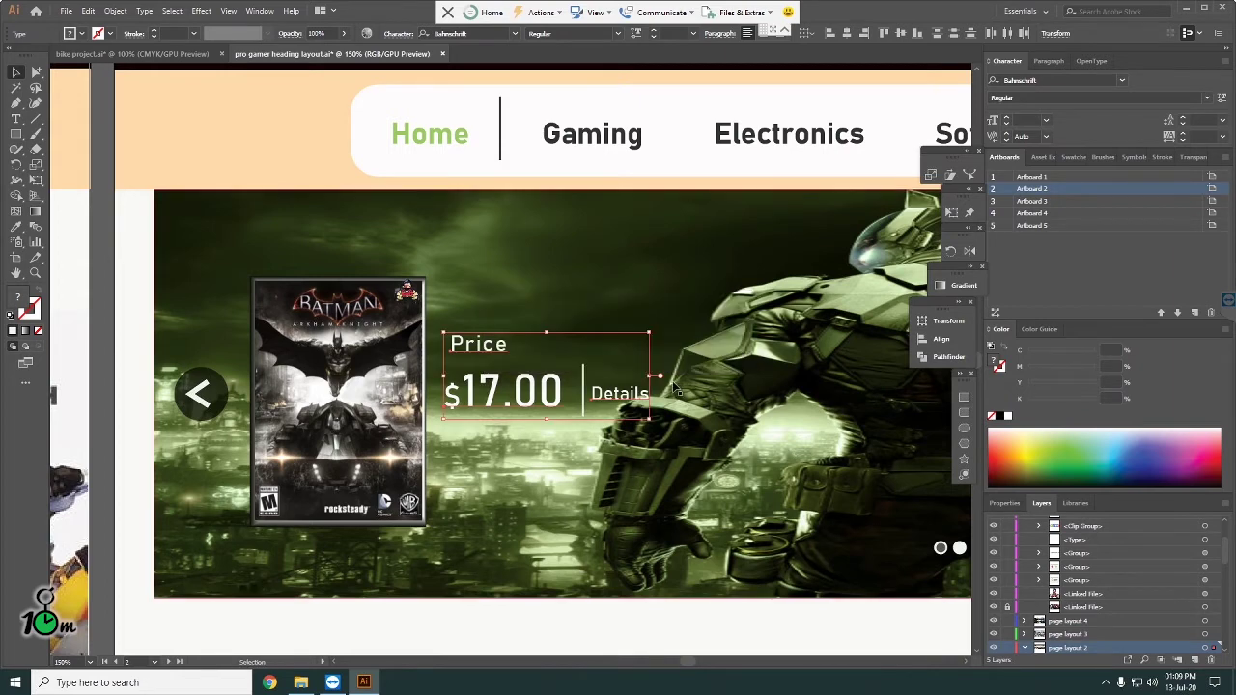
scroll(640, 393, down, 1)
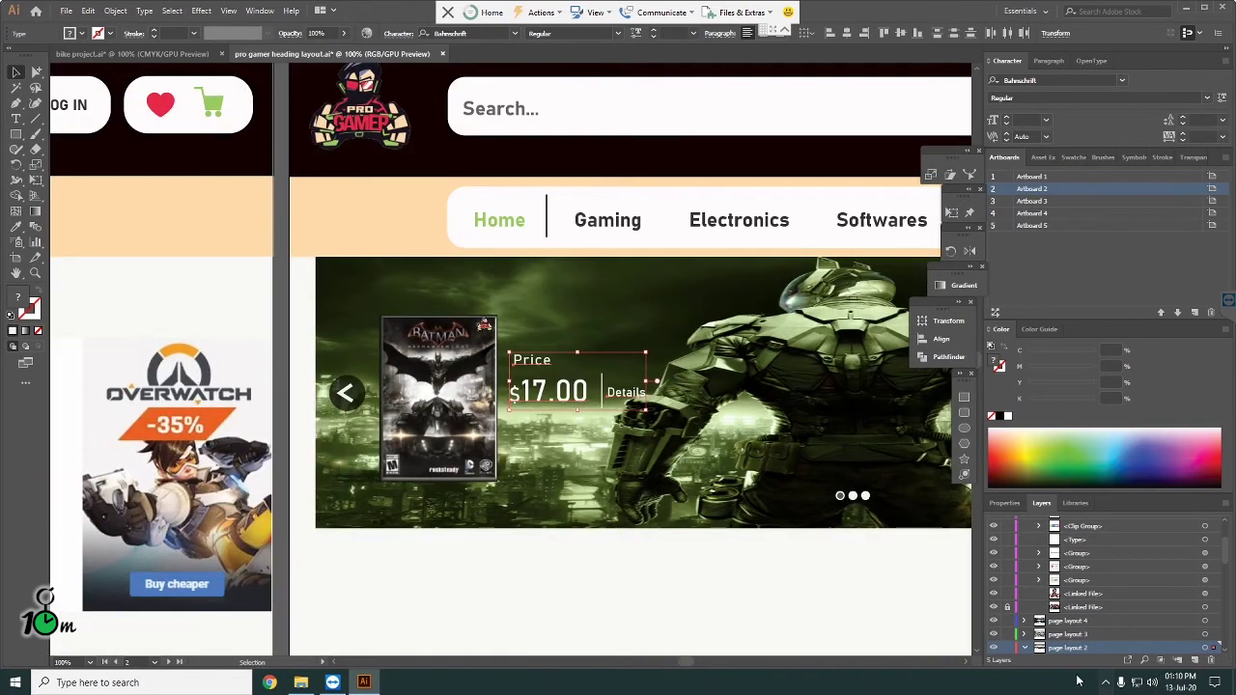
scroll(1182, 628, down, 2)
scroll(1183, 625, down, 1)
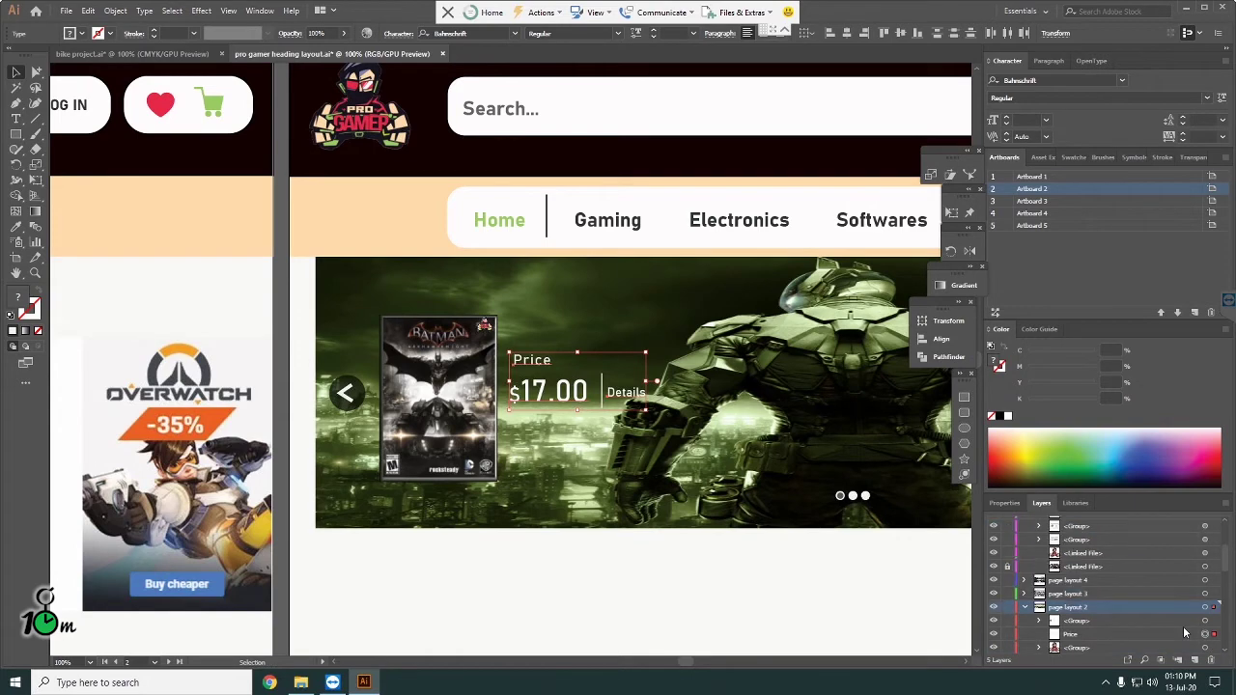
scroll(1182, 632, up, 1)
scroll(636, 389, up, 1)
scroll(637, 389, up, 1)
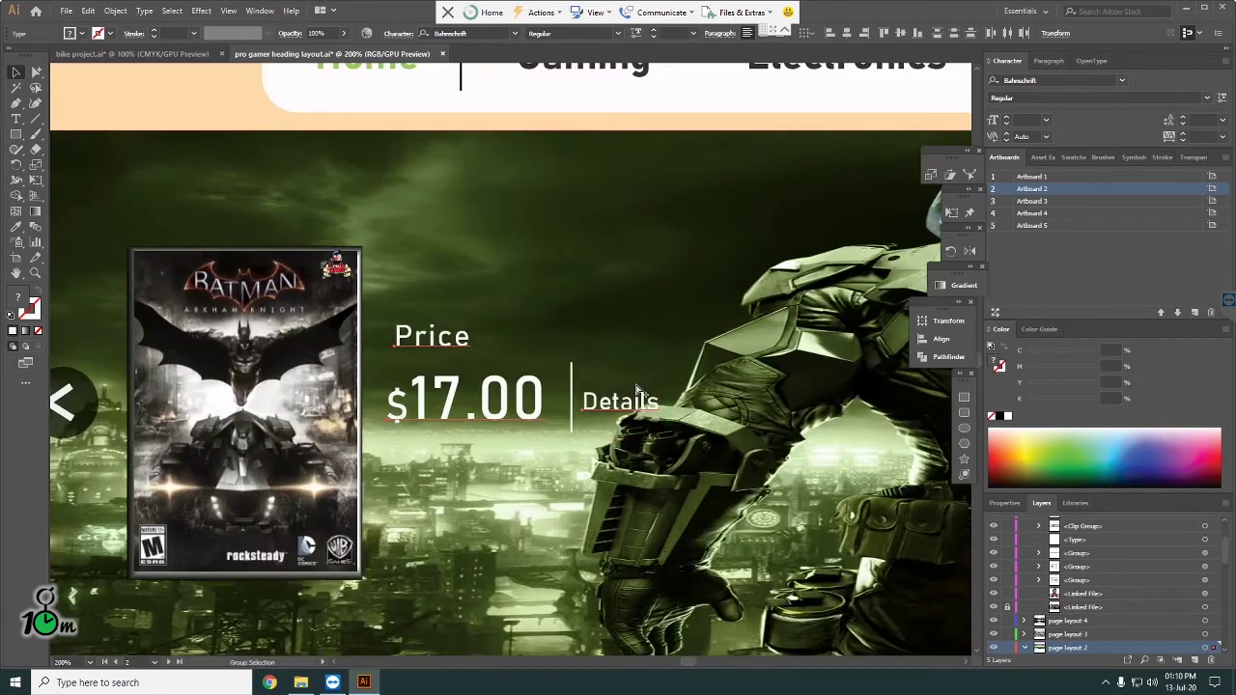
key(Delete)
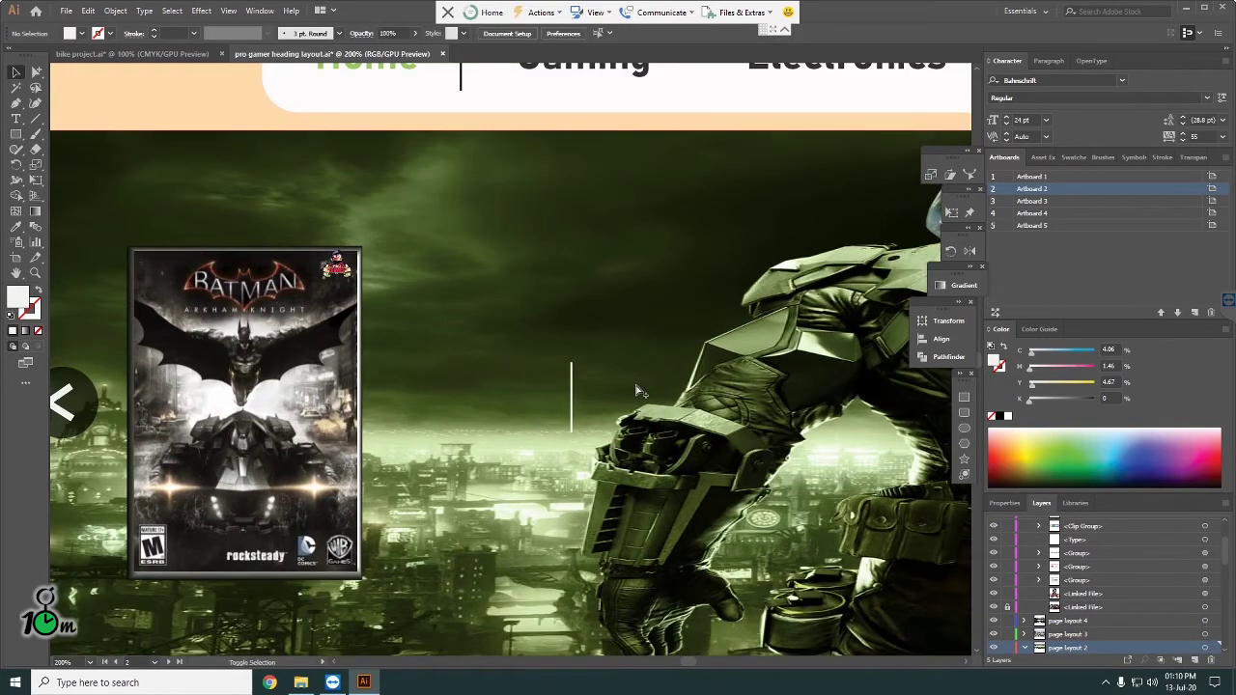
key(ctrl+z)
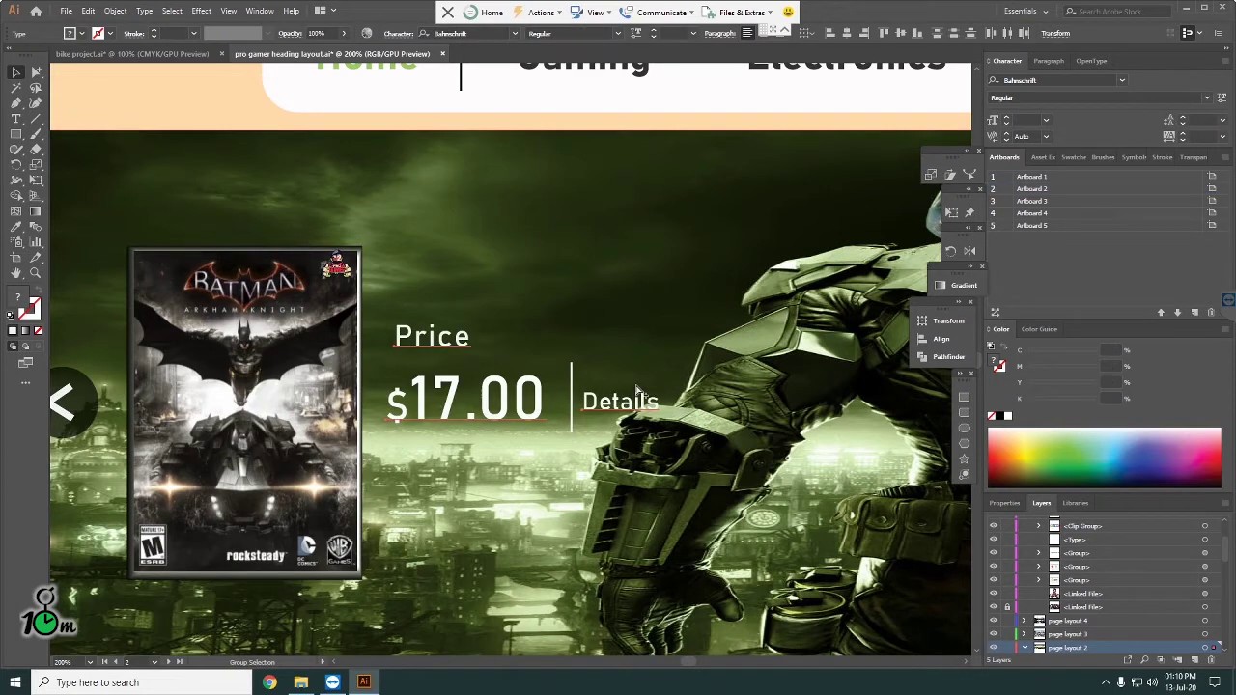
key(v)
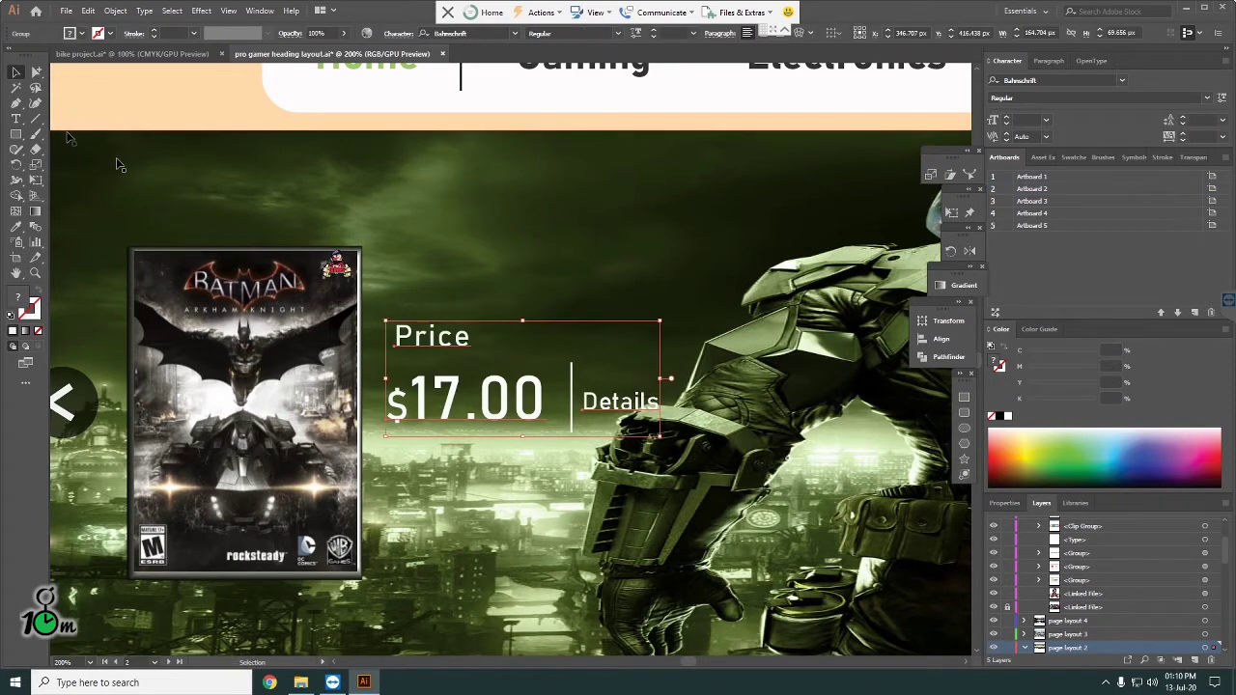
click(16, 74)
click(521, 382)
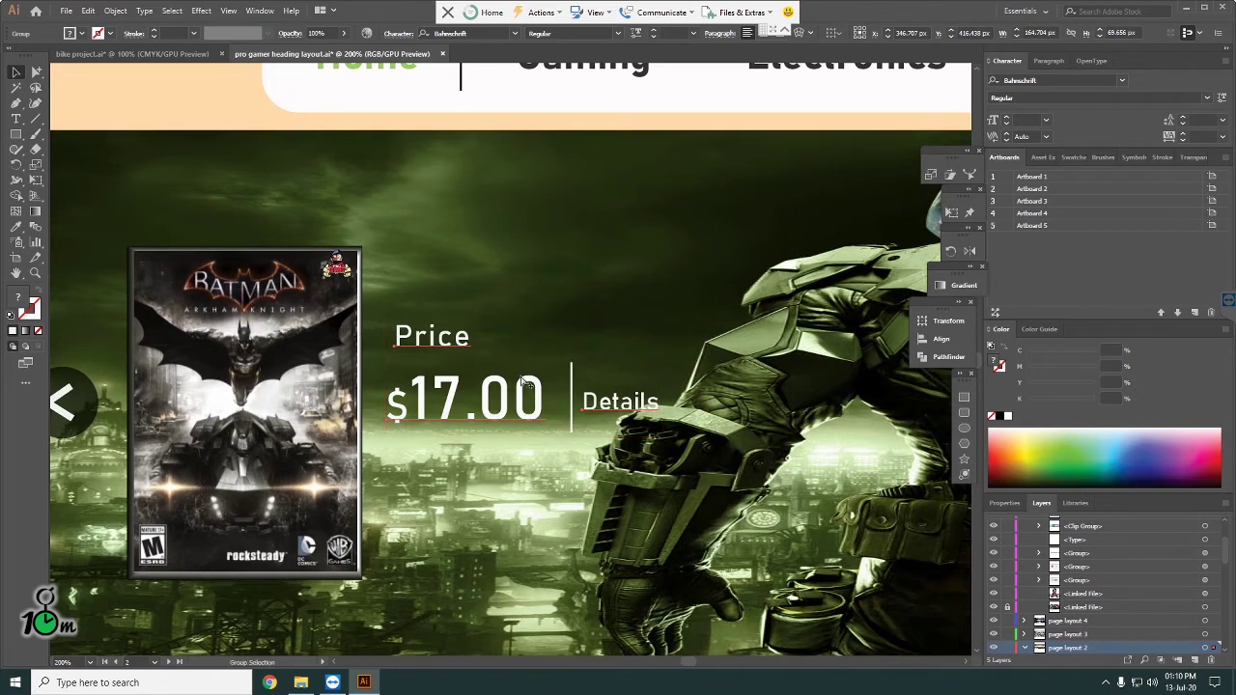
click(522, 385)
key(ctrl+minus)
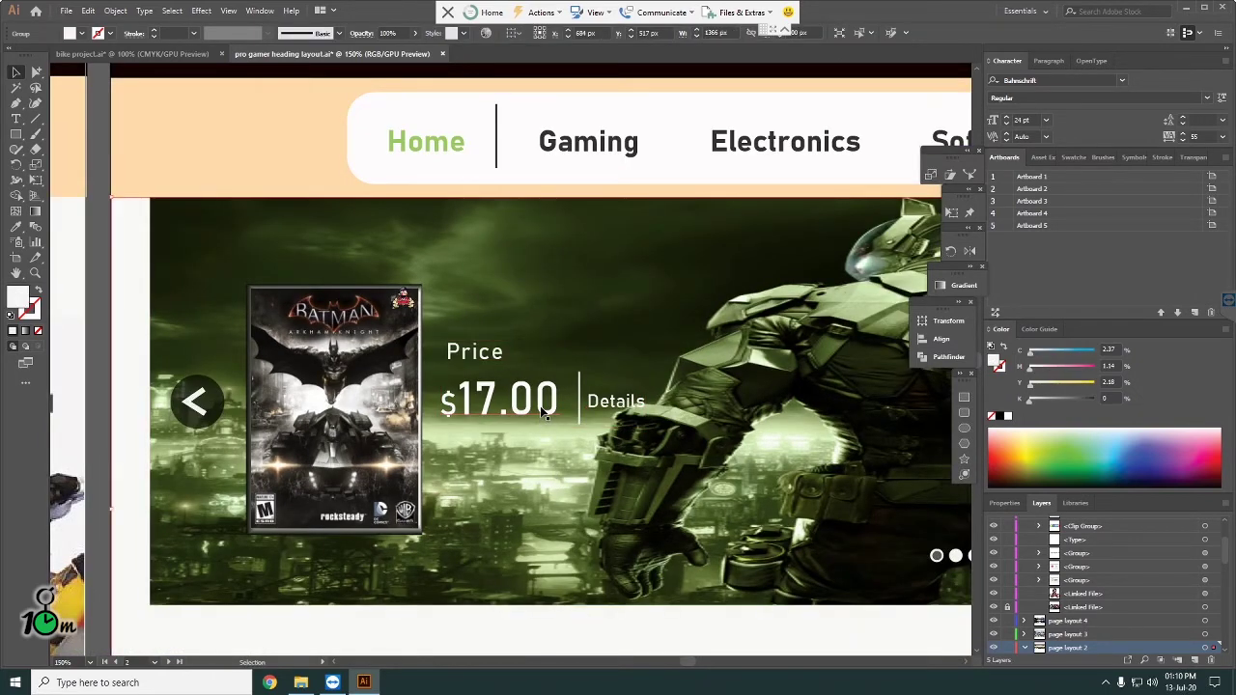
Step: Apply a Screen-mode drop shadow in pale yellow EAE473 to the price group
click(202, 10)
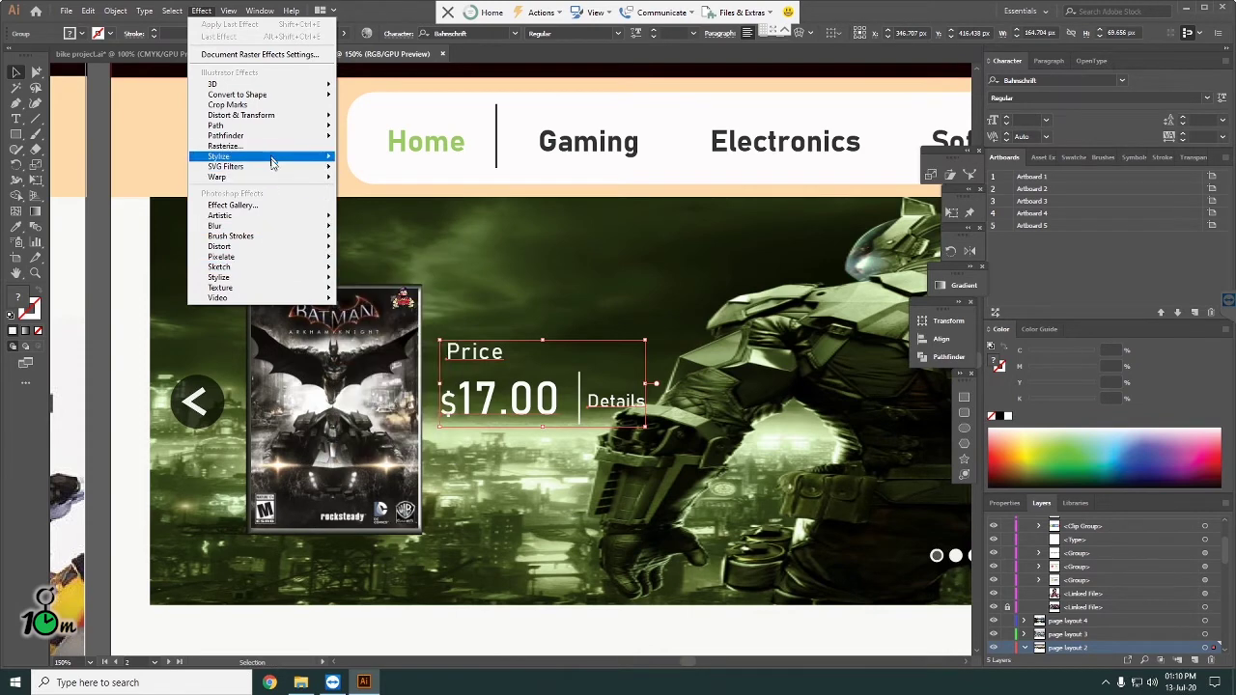
mouse_move(218, 157)
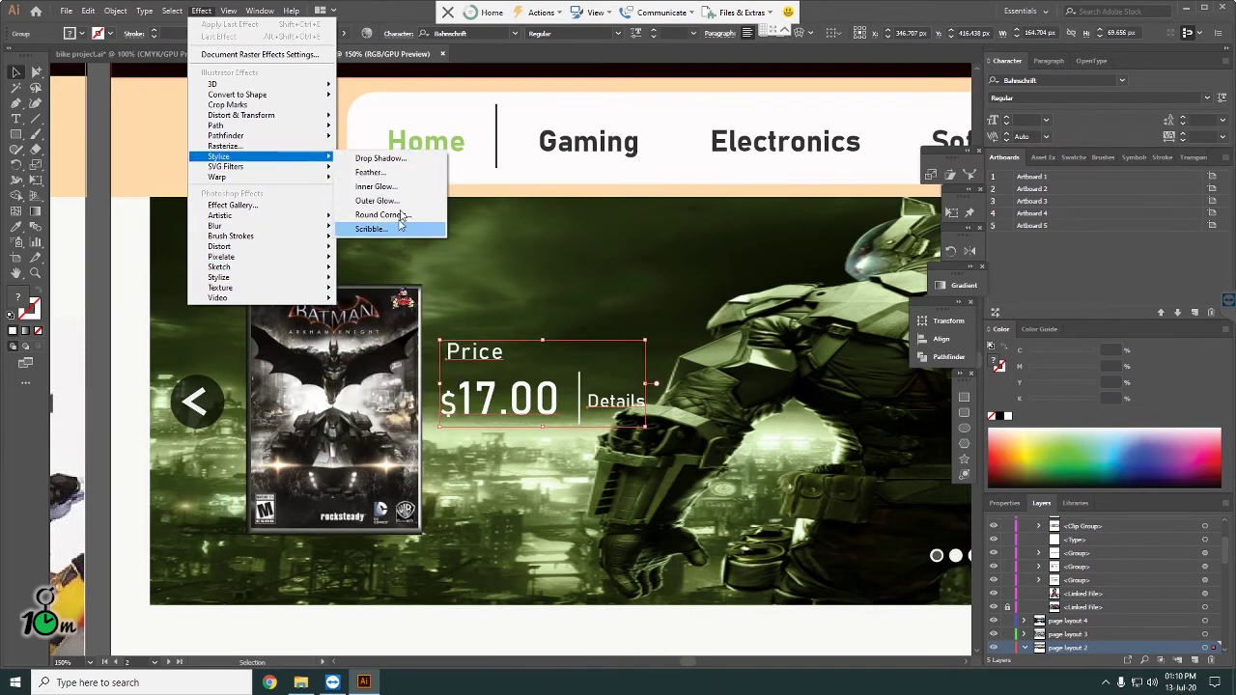
click(400, 162)
drag(609, 249, 839, 198)
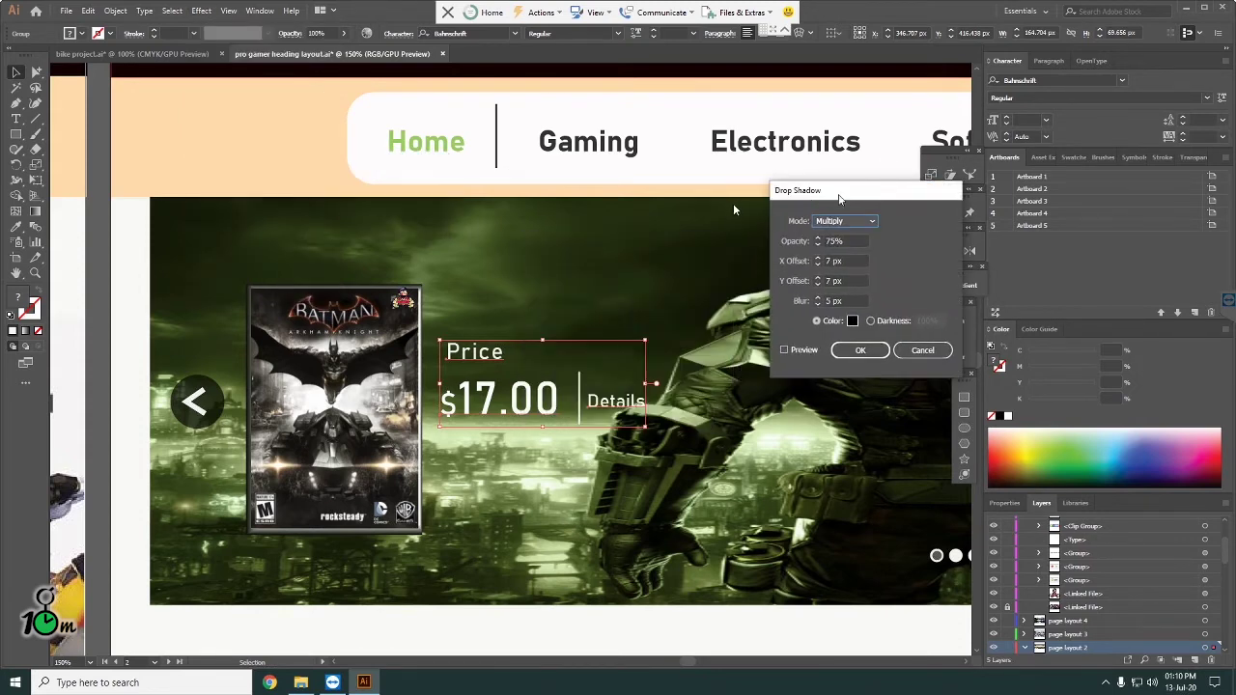
click(783, 349)
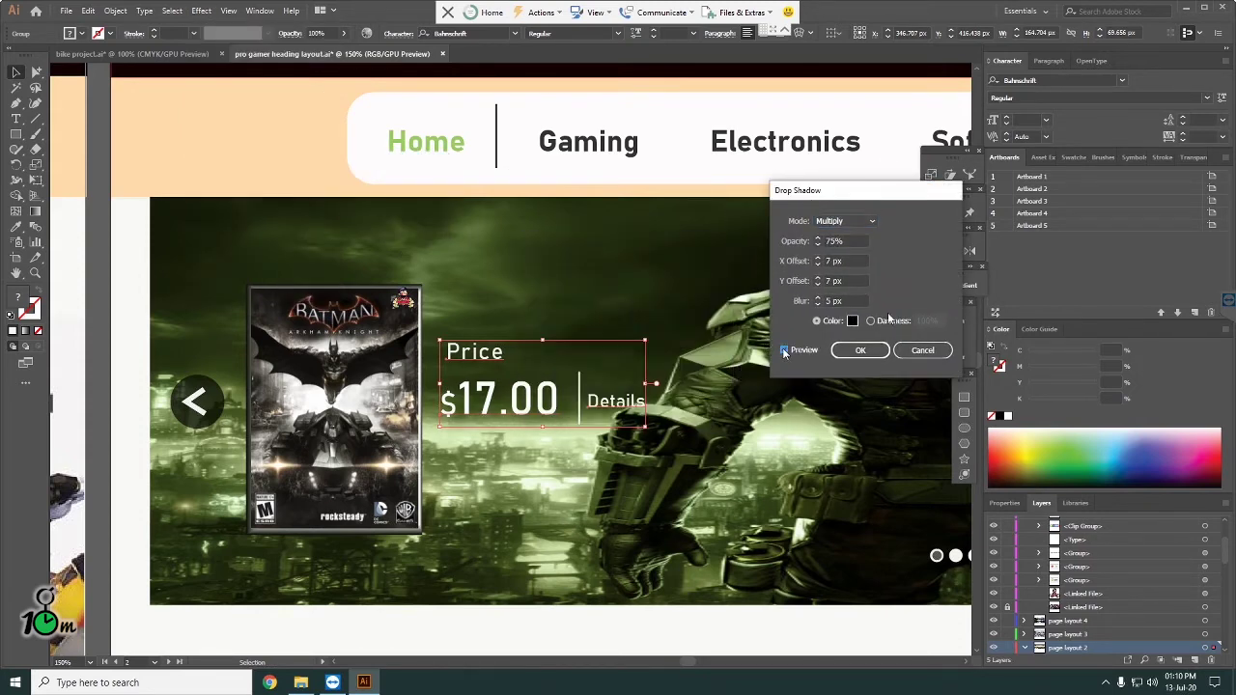
click(850, 222)
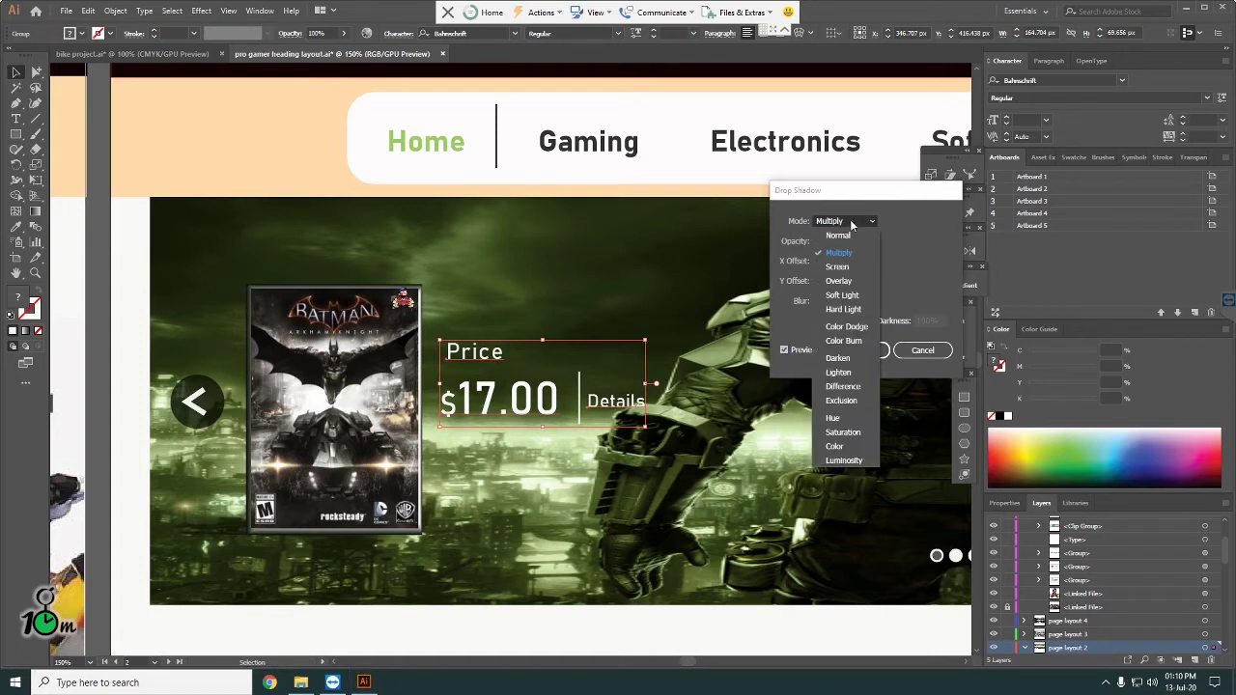
click(838, 267)
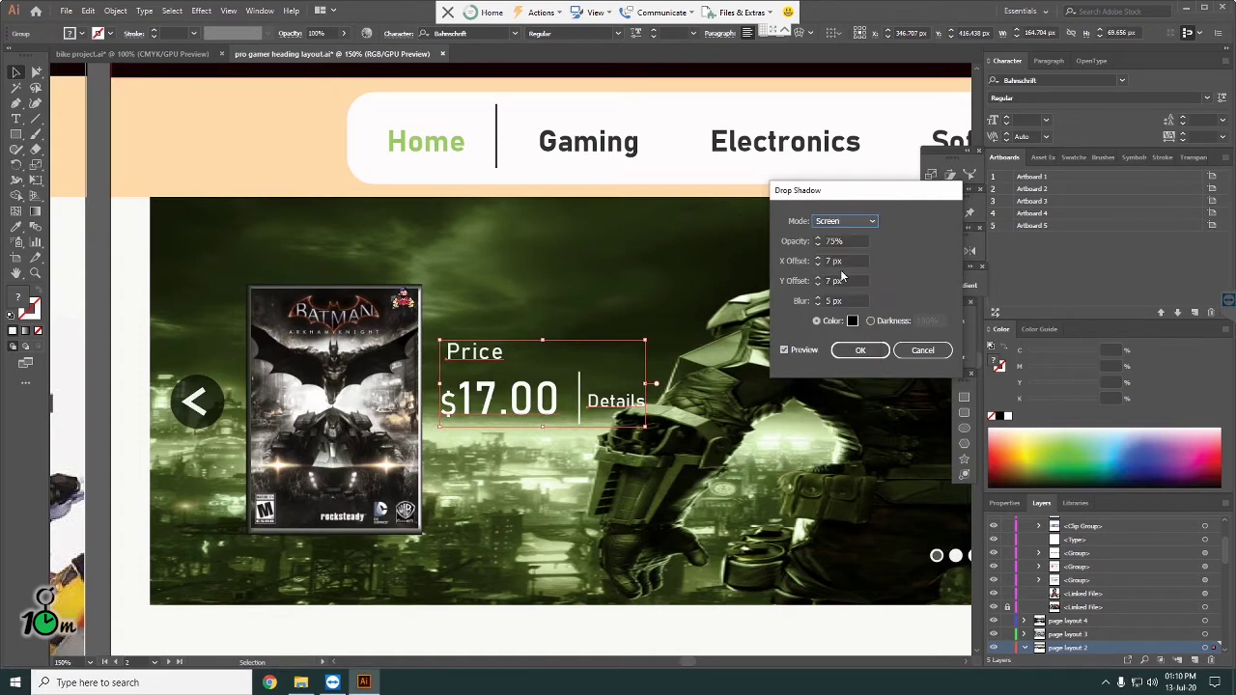
click(852, 322)
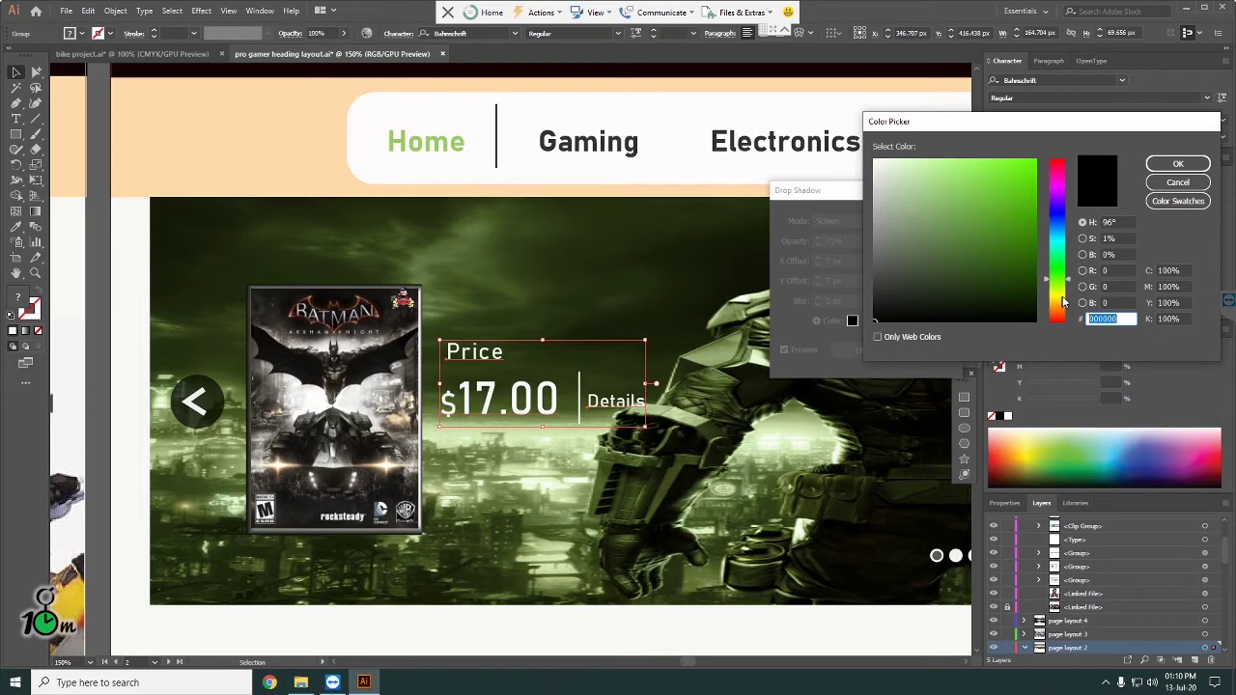
click(1062, 298)
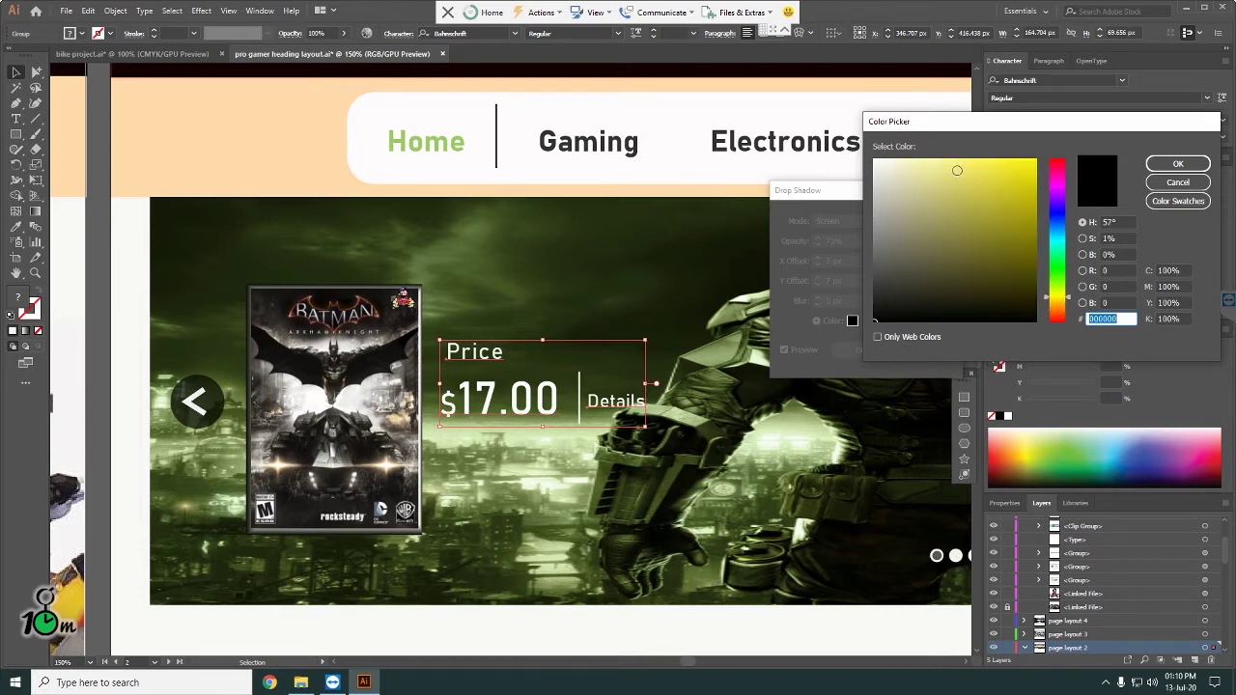
click(956, 170)
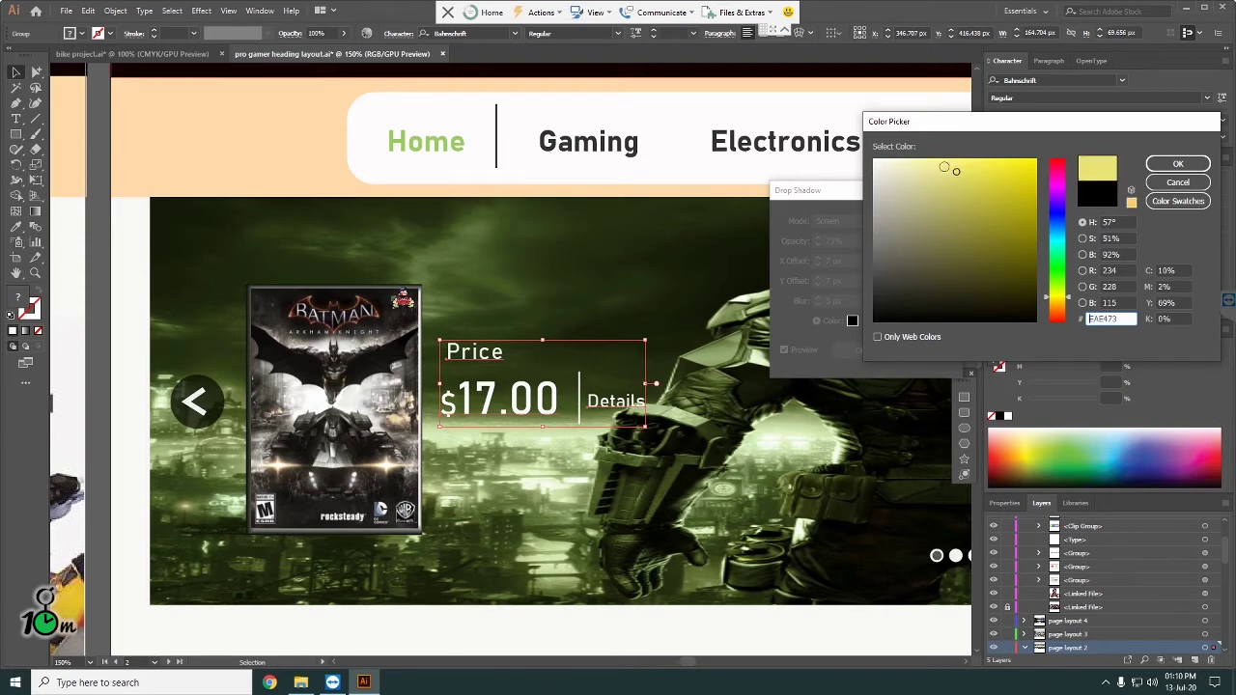
click(1159, 164)
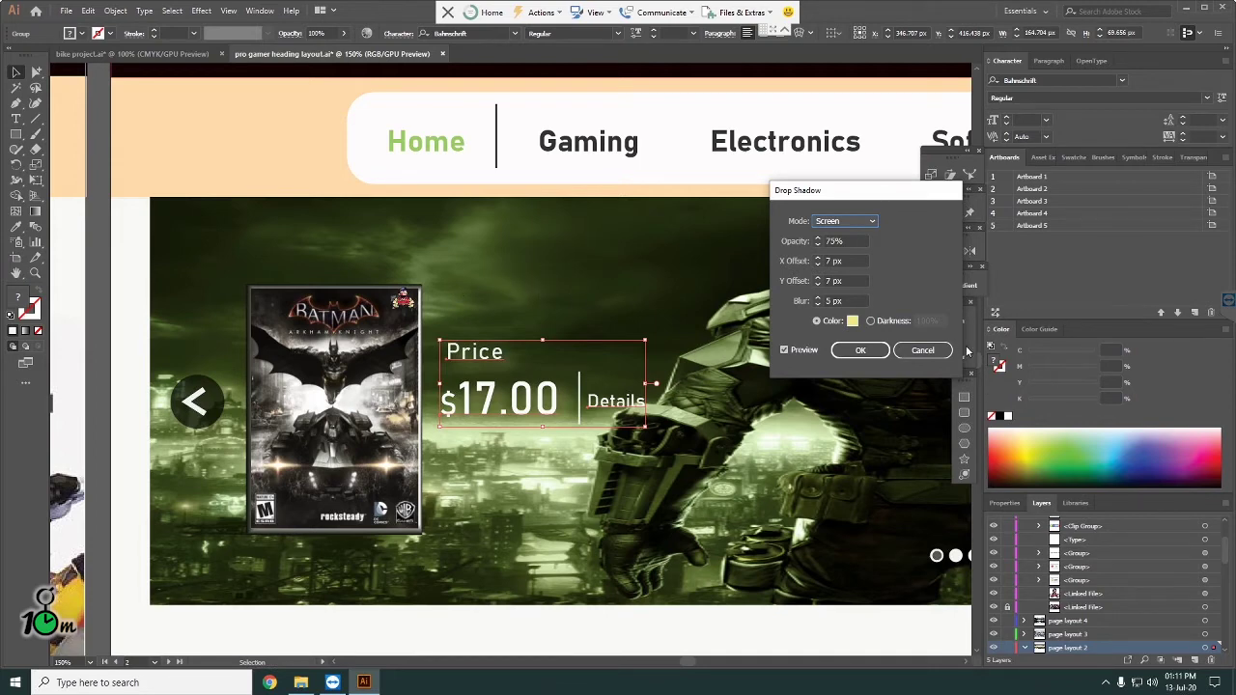
click(865, 351)
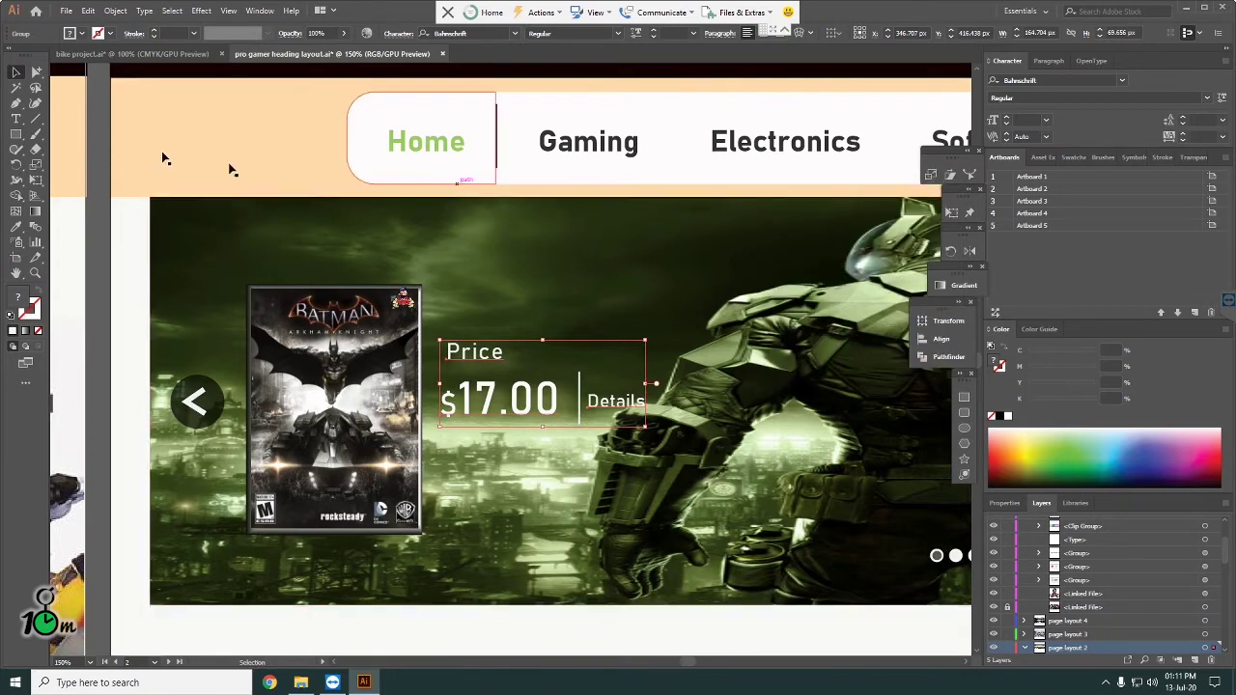
Step: Zoom out to the whole layout, reselect the price group and show the Swatches panel
key(ctrl+minus)
key(ctrl+minus)
click(490, 585)
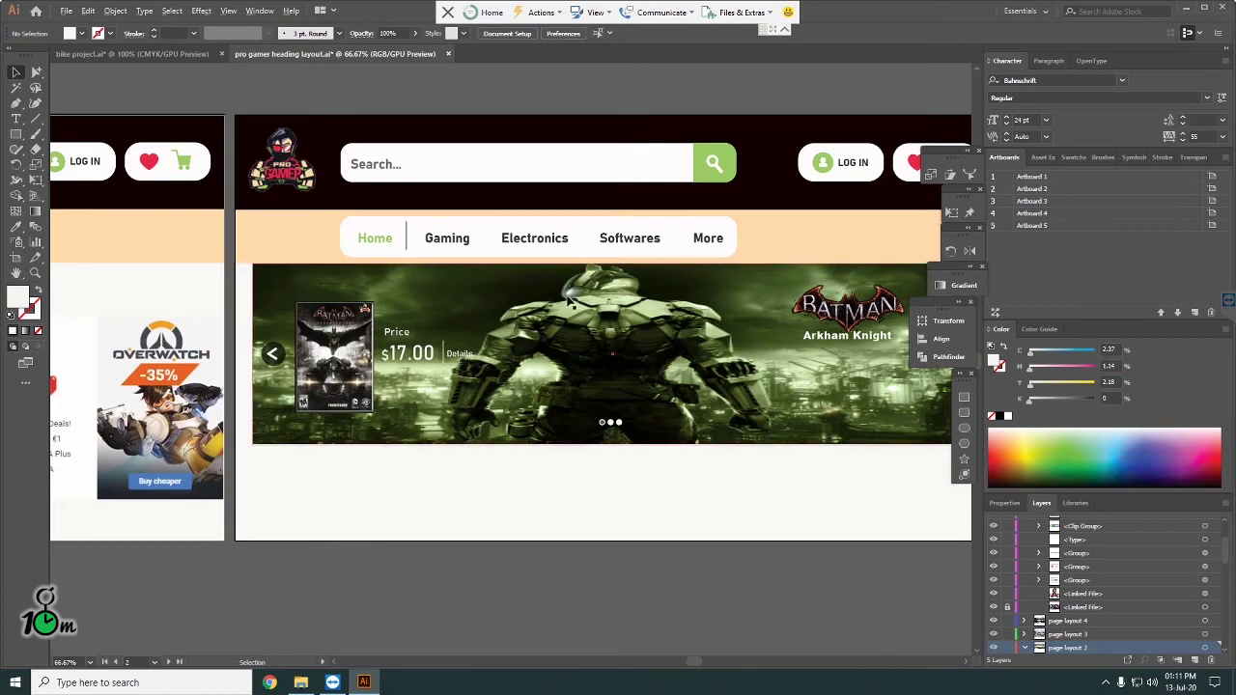
scroll(572, 302, up, 2)
scroll(572, 302, down, 2)
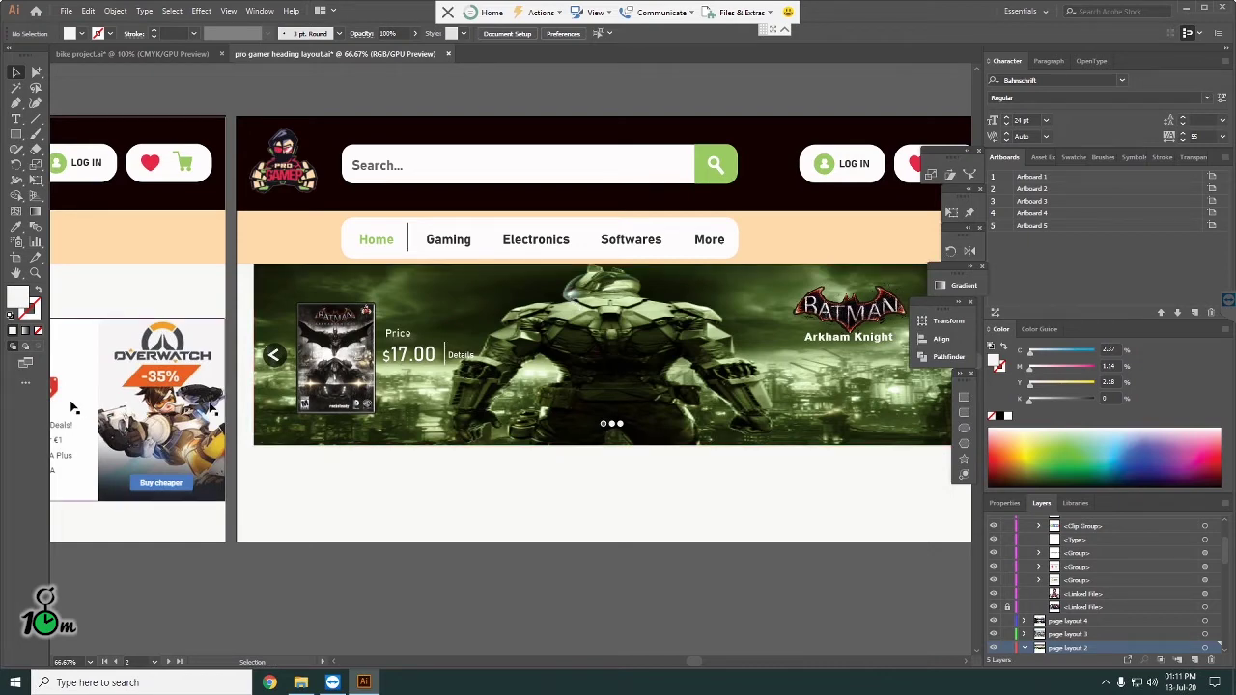
click(424, 355)
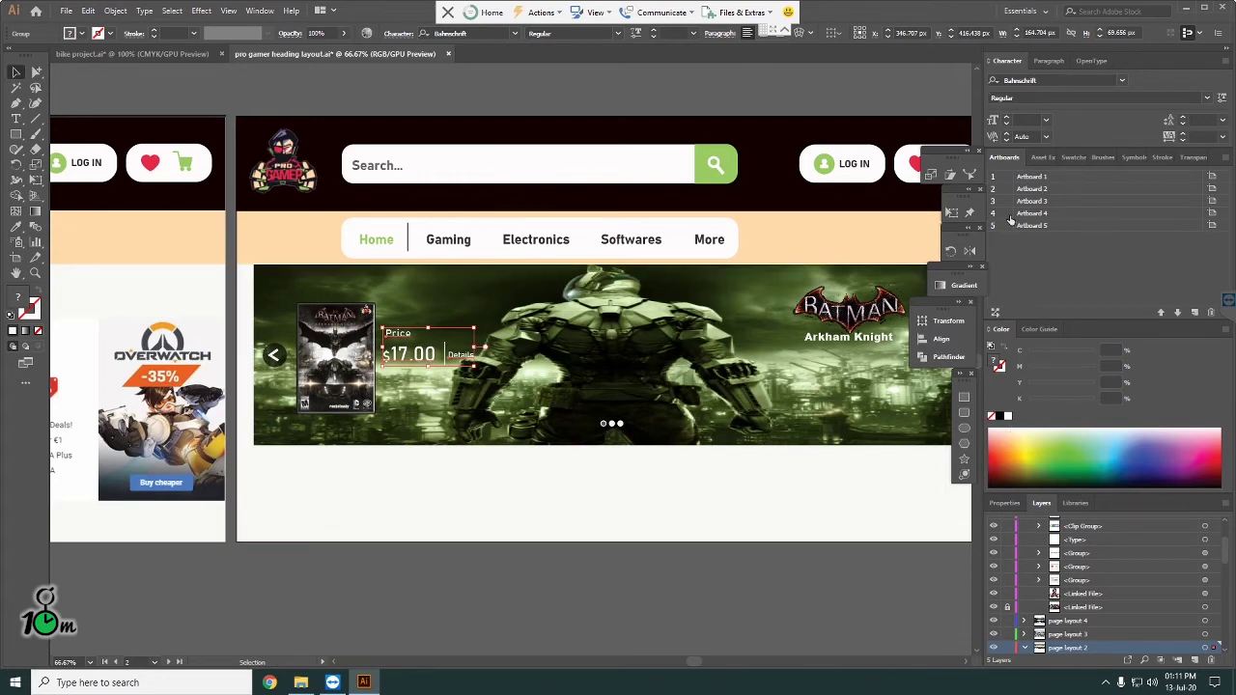
click(1074, 158)
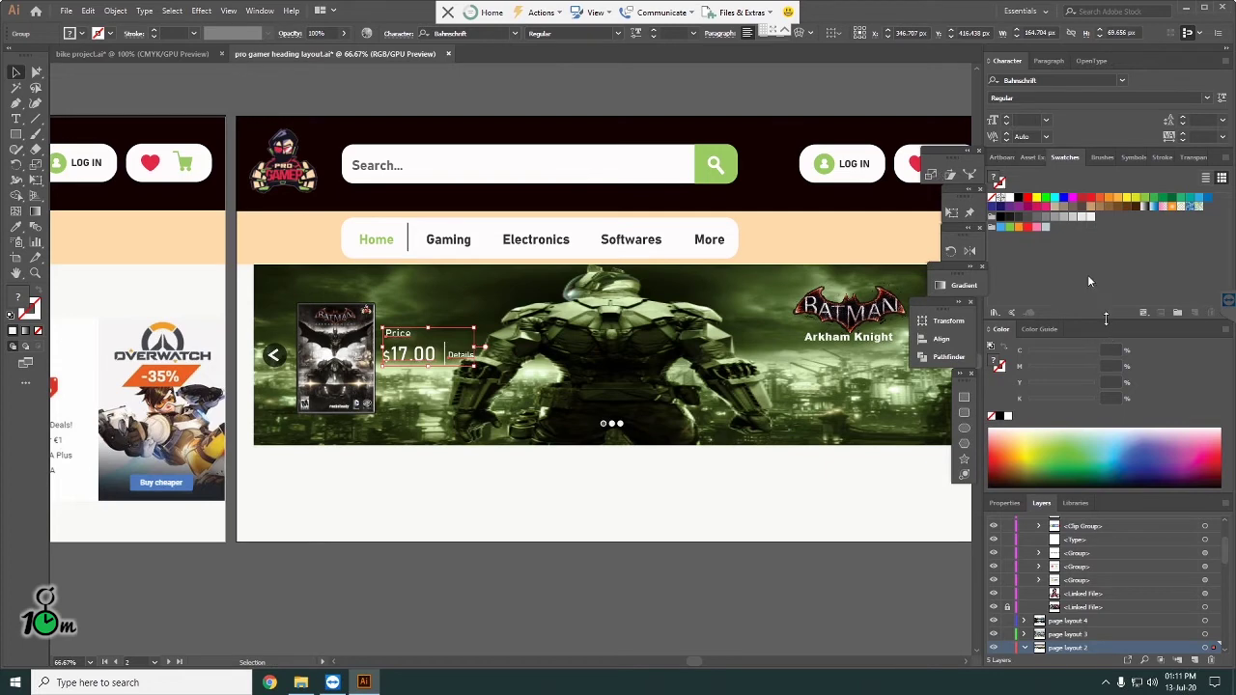
Step: Show the price group's Appearance panel, moved aside and enlarged
click(259, 11)
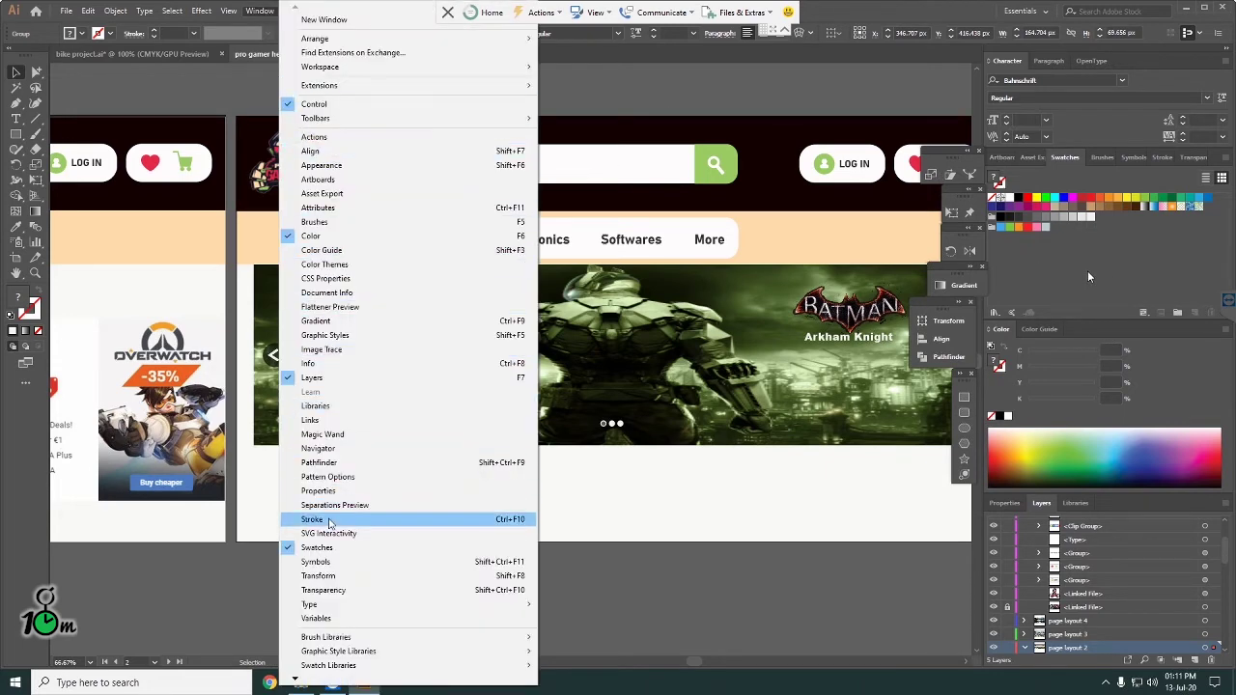
click(363, 168)
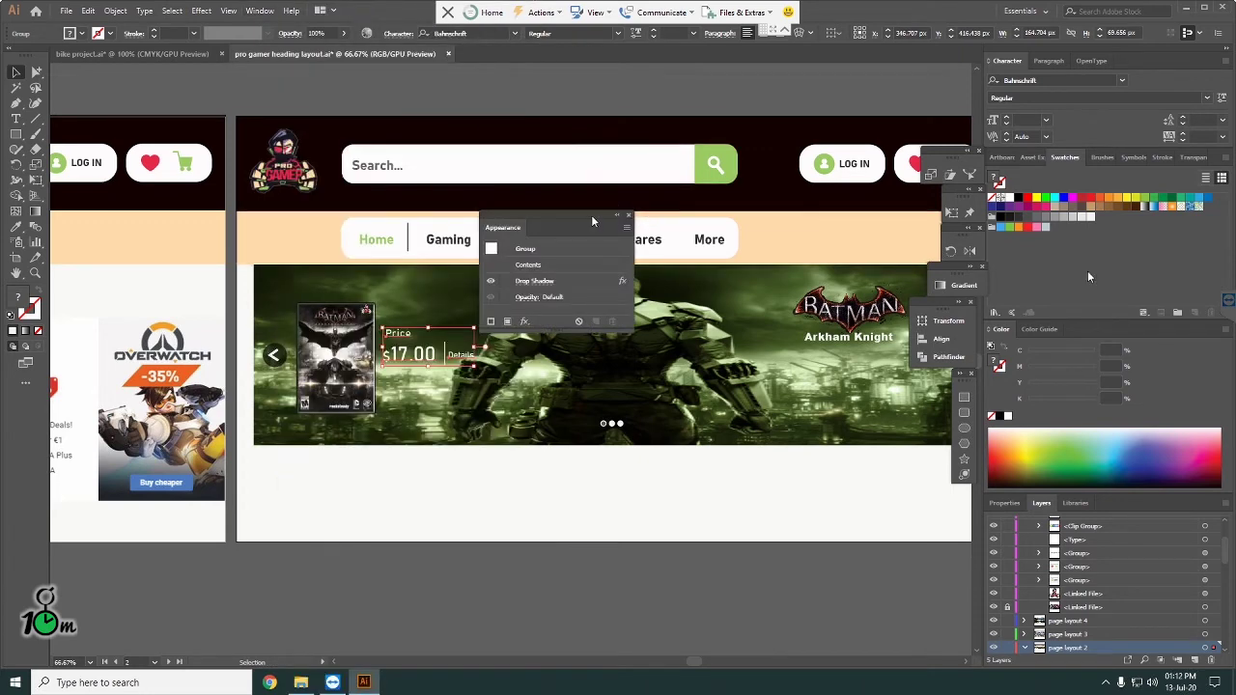
mouse_move(572, 213)
mouse_down()
mouse_move(945, 333)
mouse_move(899, 548)
mouse_move(874, 446)
mouse_move(797, 288)
mouse_up()
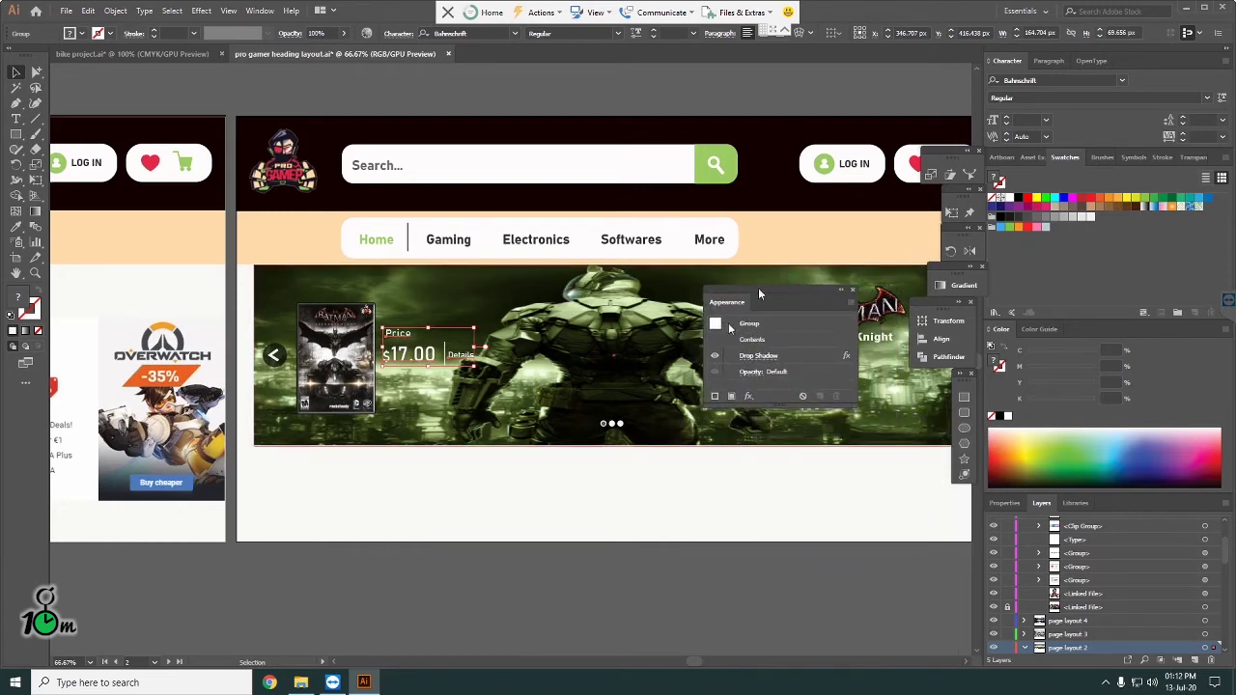
mouse_move(766, 406)
mouse_down()
mouse_move(778, 523)
mouse_move(783, 494)
mouse_up()
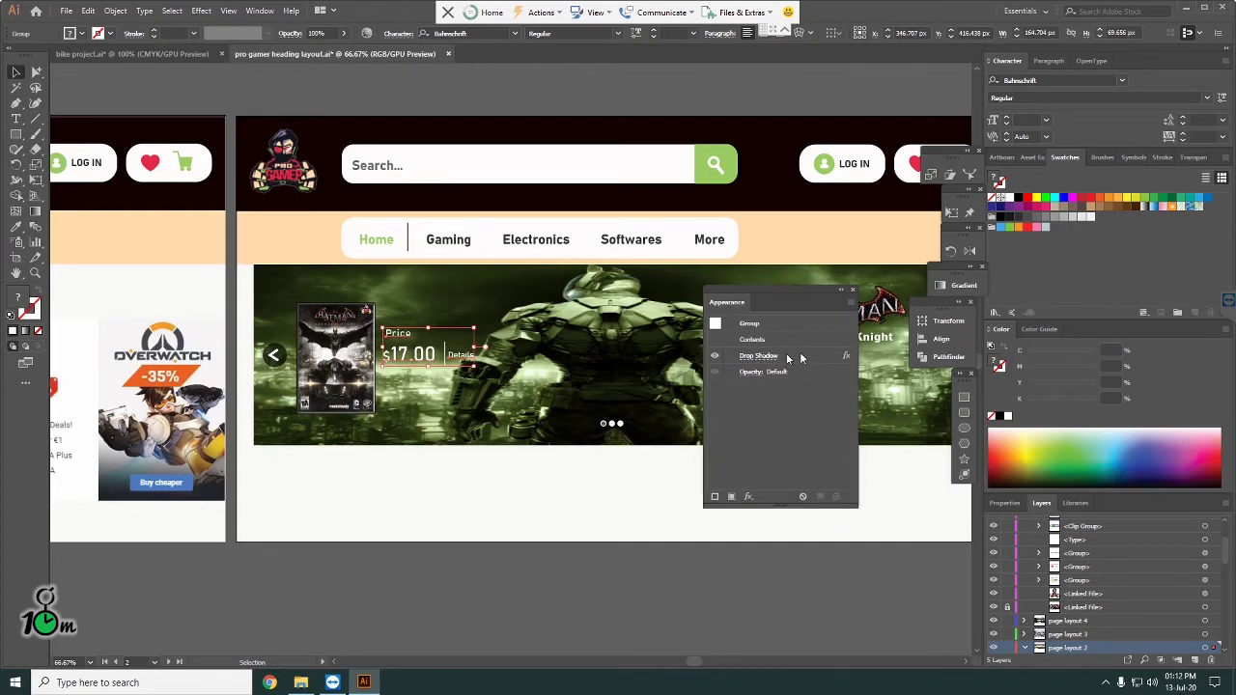
Step: Reopen the drop shadow settings with preview on and switch its mode to Normal
click(759, 356)
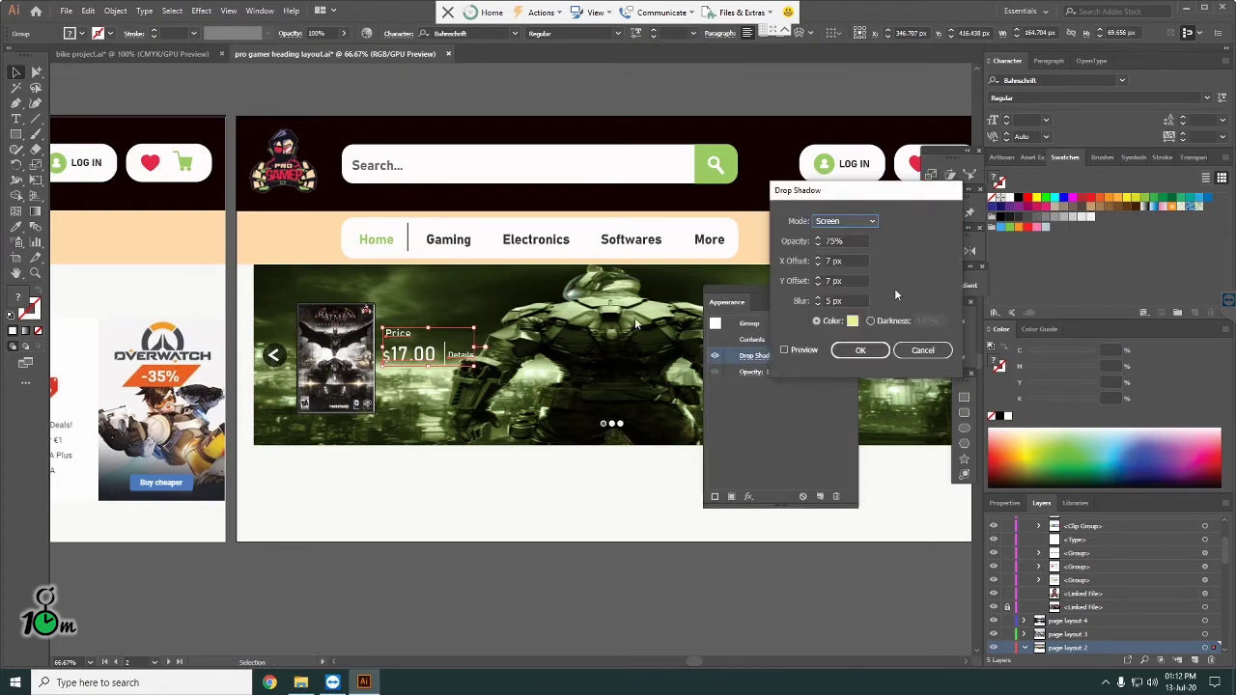
click(786, 349)
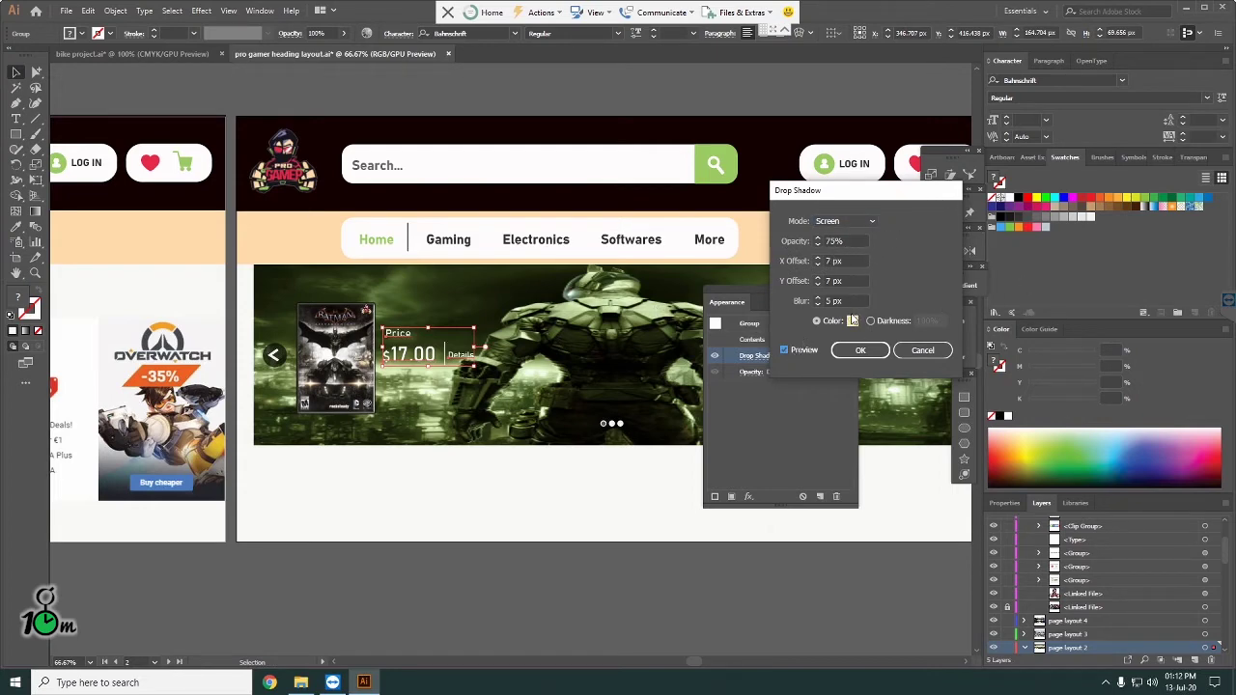
click(859, 222)
click(850, 235)
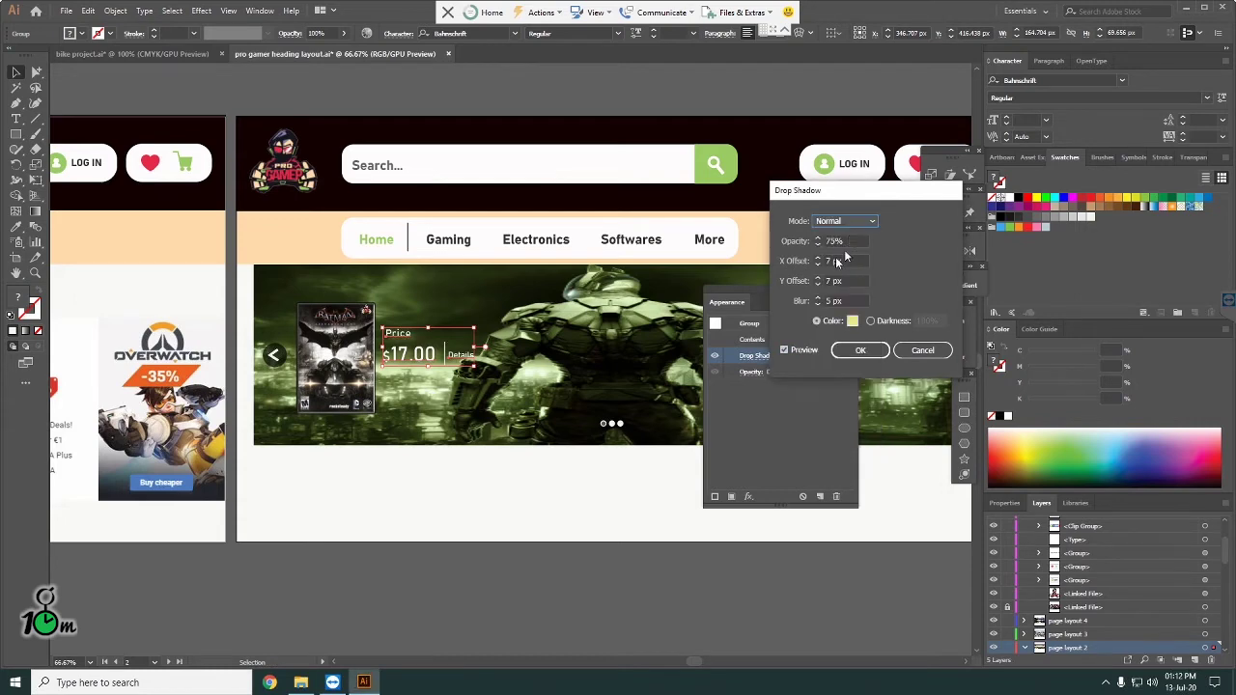
Step: Lower the shadow's X and Y offsets and blur to 3 px, then apply it
click(850, 241)
click(845, 262)
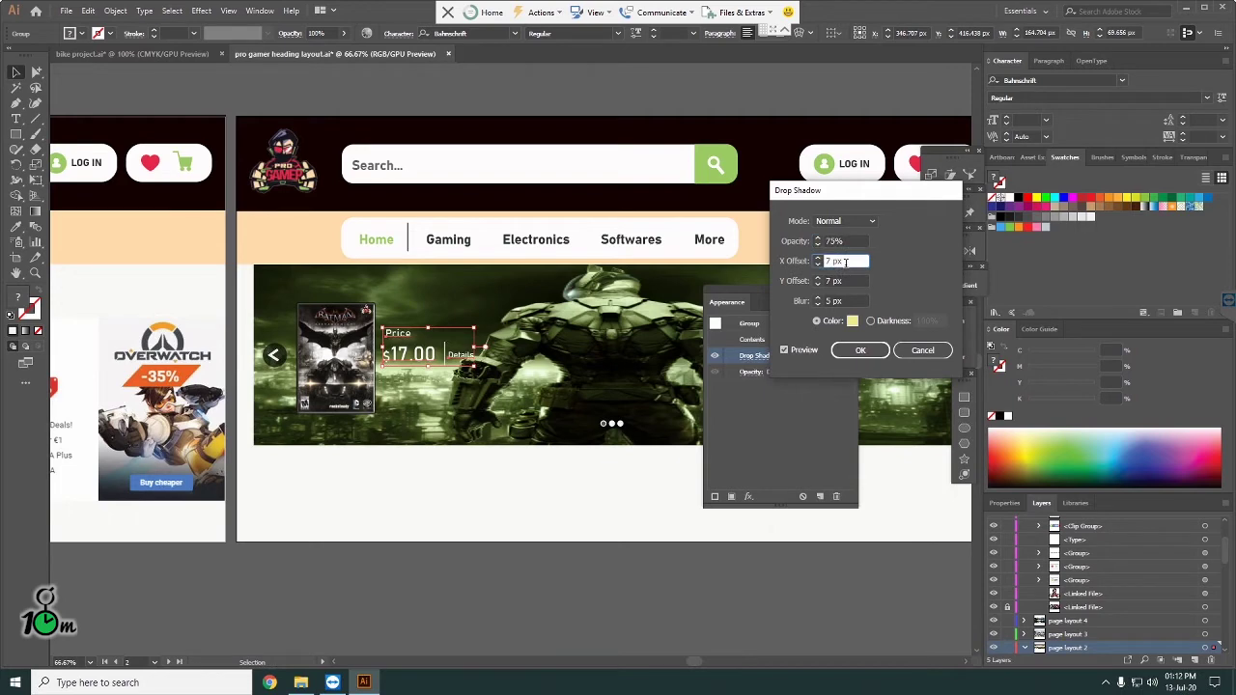
key(Down)
key(Down)
key(Down)
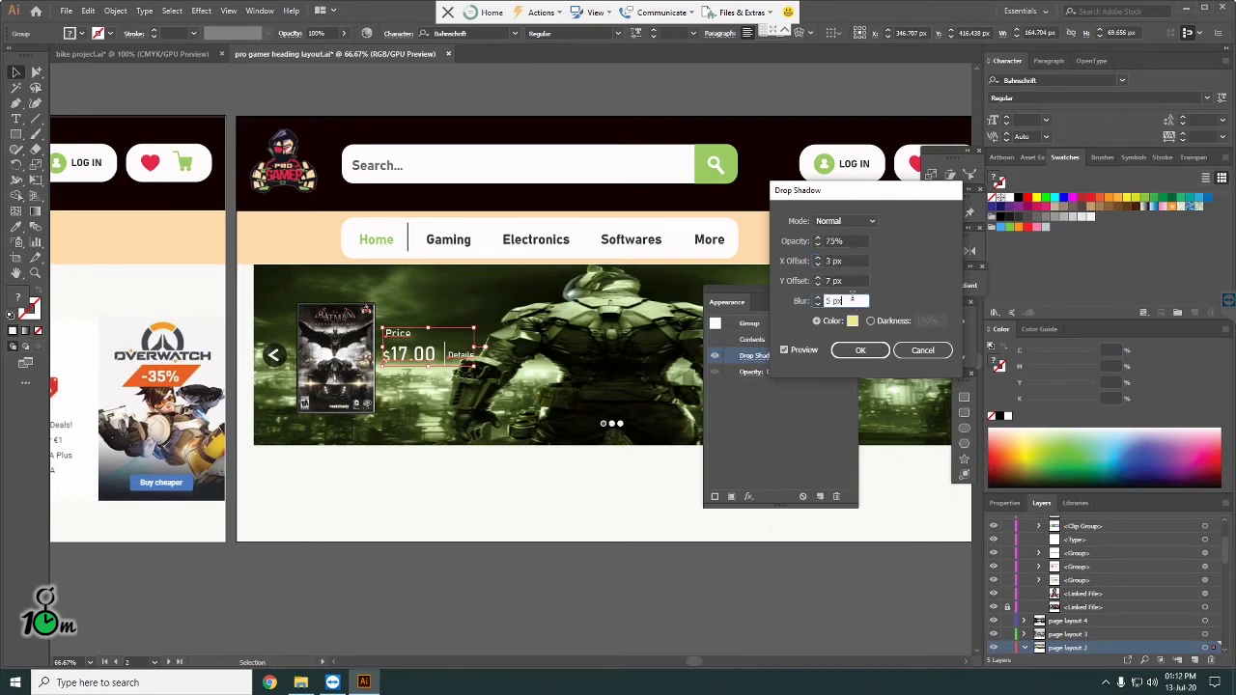
click(850, 296)
click(855, 280)
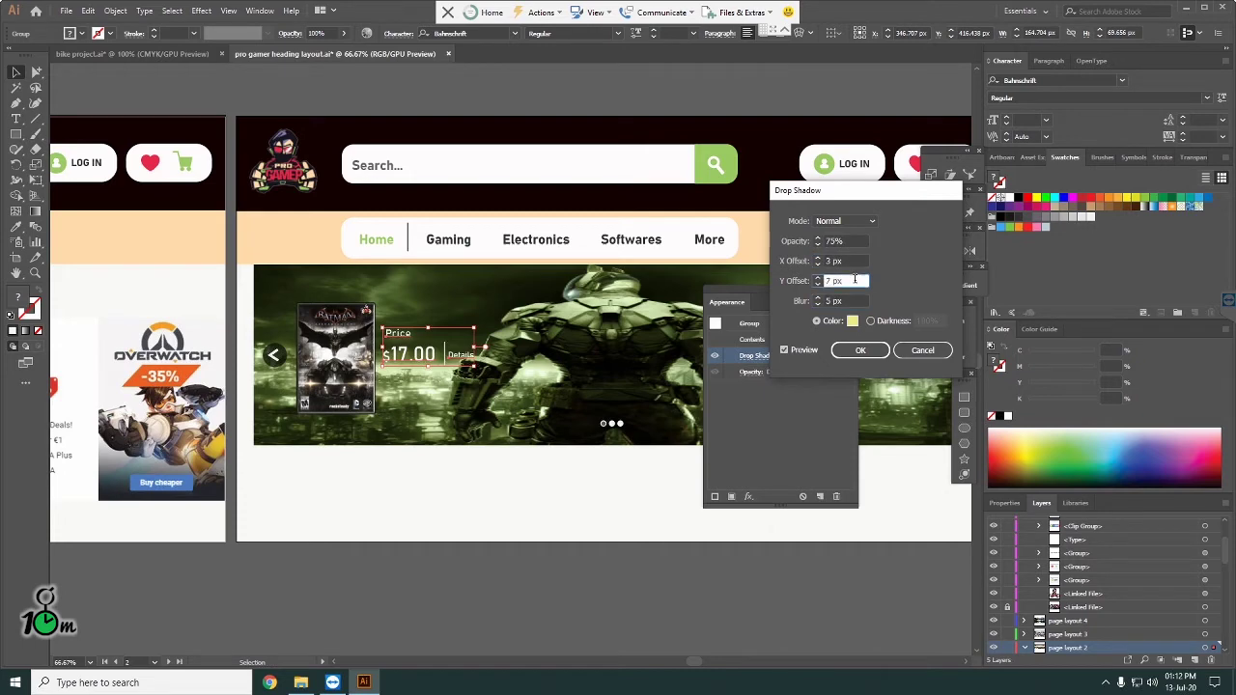
key(Down)
key(Down)
click(855, 300)
key(Down)
key(Down)
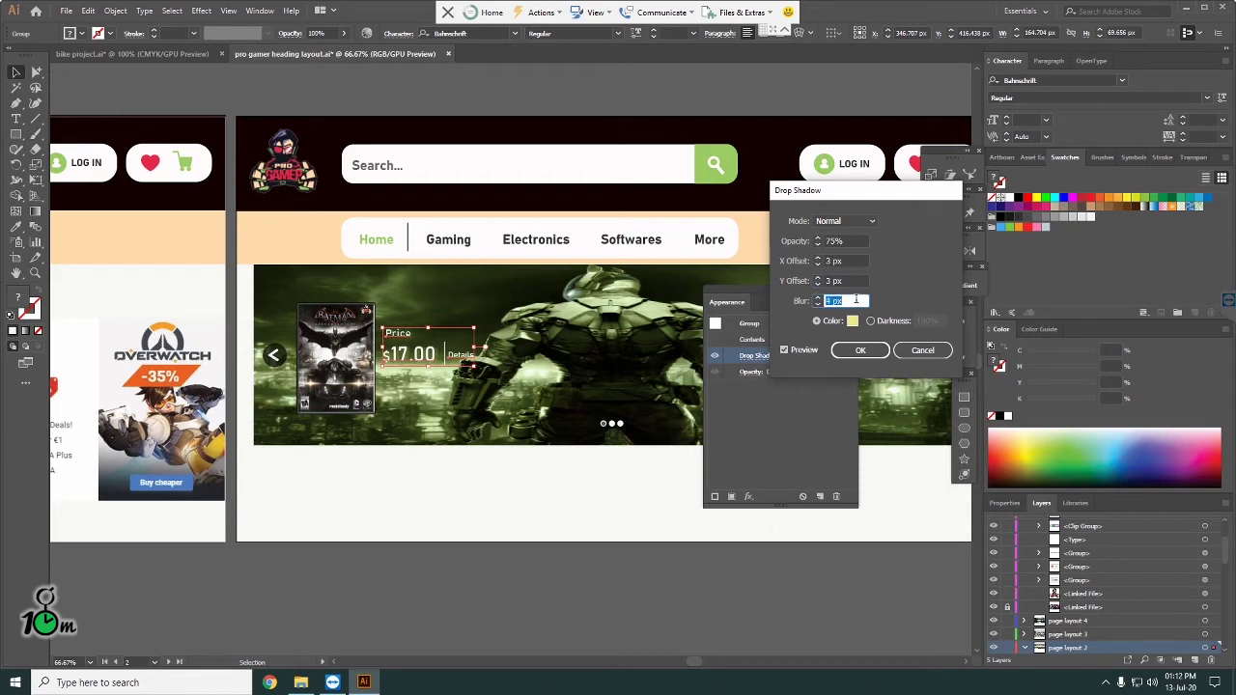
click(861, 350)
Step: Deselect to inspect the shadow, then select the banner group and move the Appearance panel aside
click(469, 461)
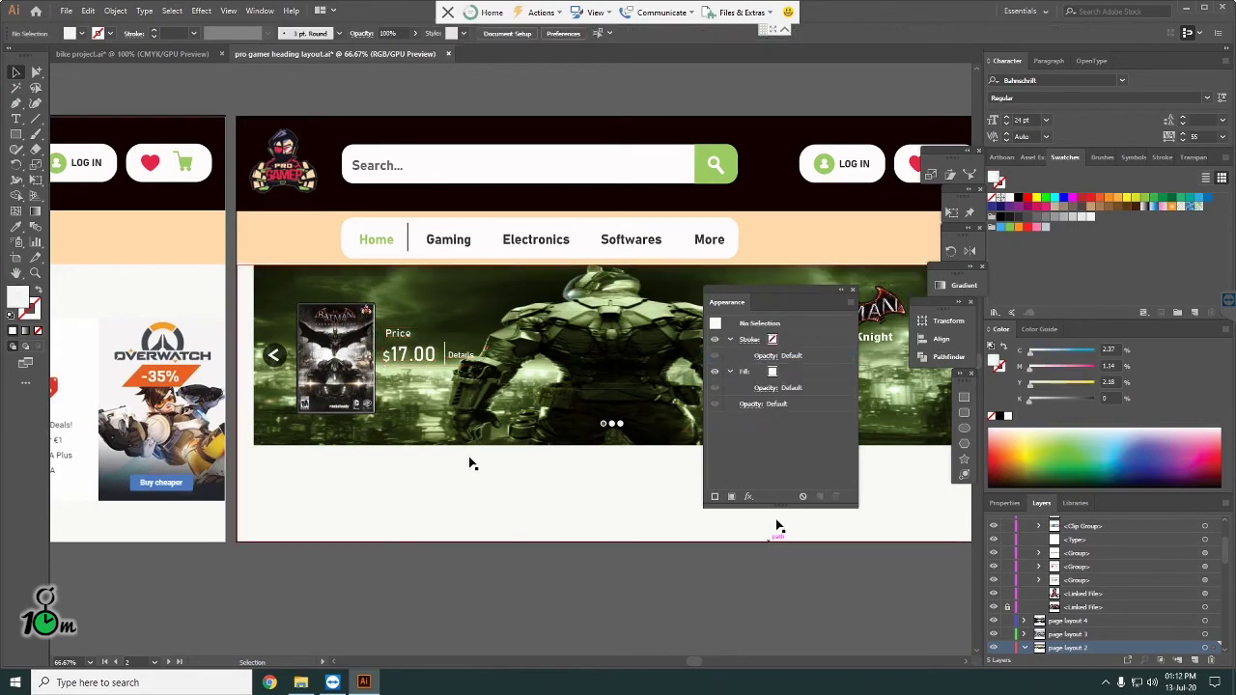
scroll(417, 355, up, 5)
scroll(421, 355, down, 2)
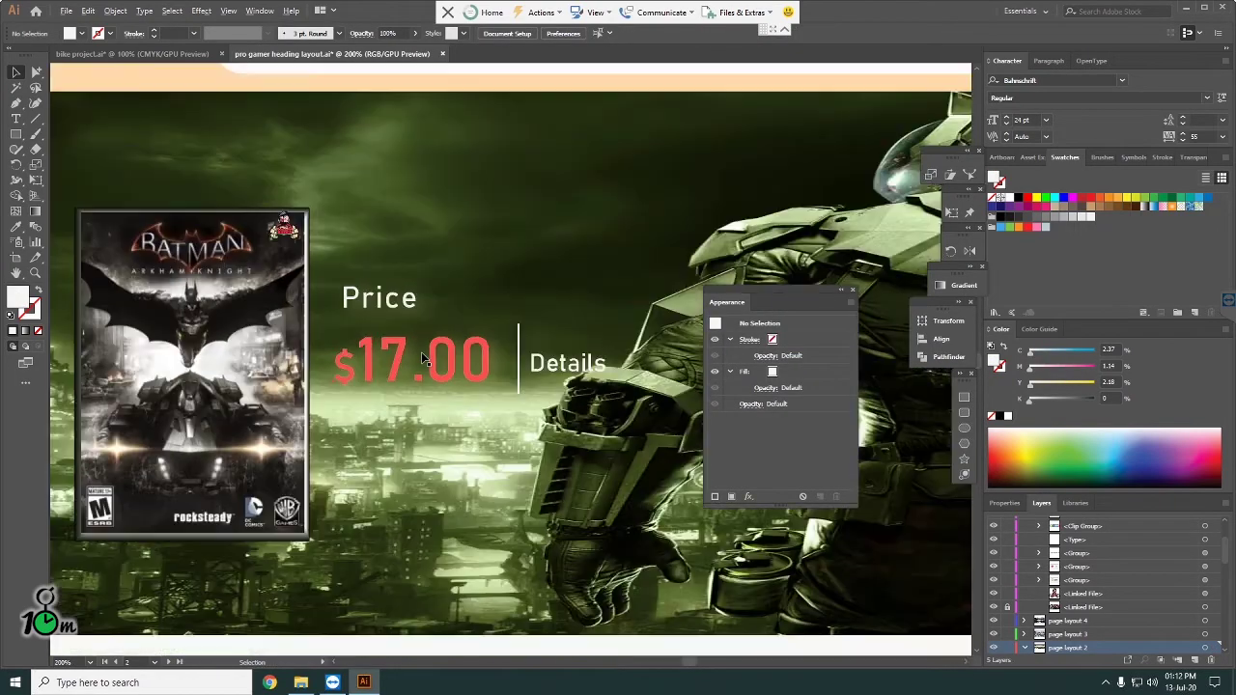
scroll(421, 352, down, 3)
click(633, 526)
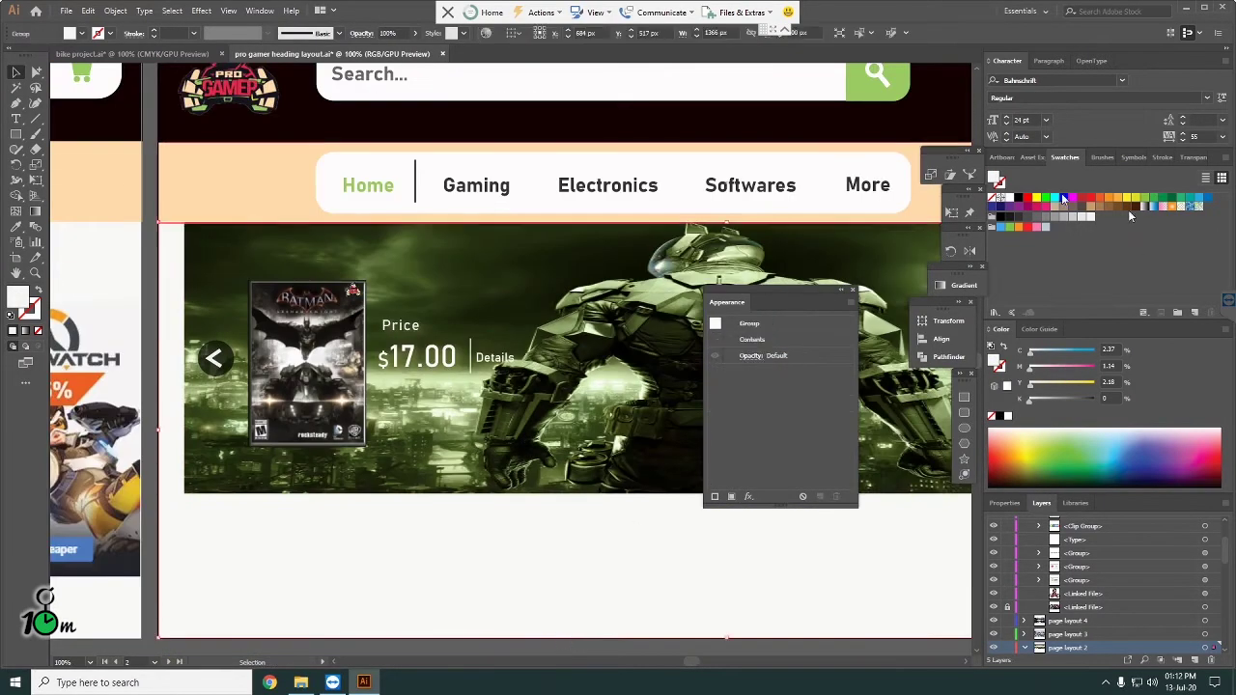
drag(746, 297, 813, 518)
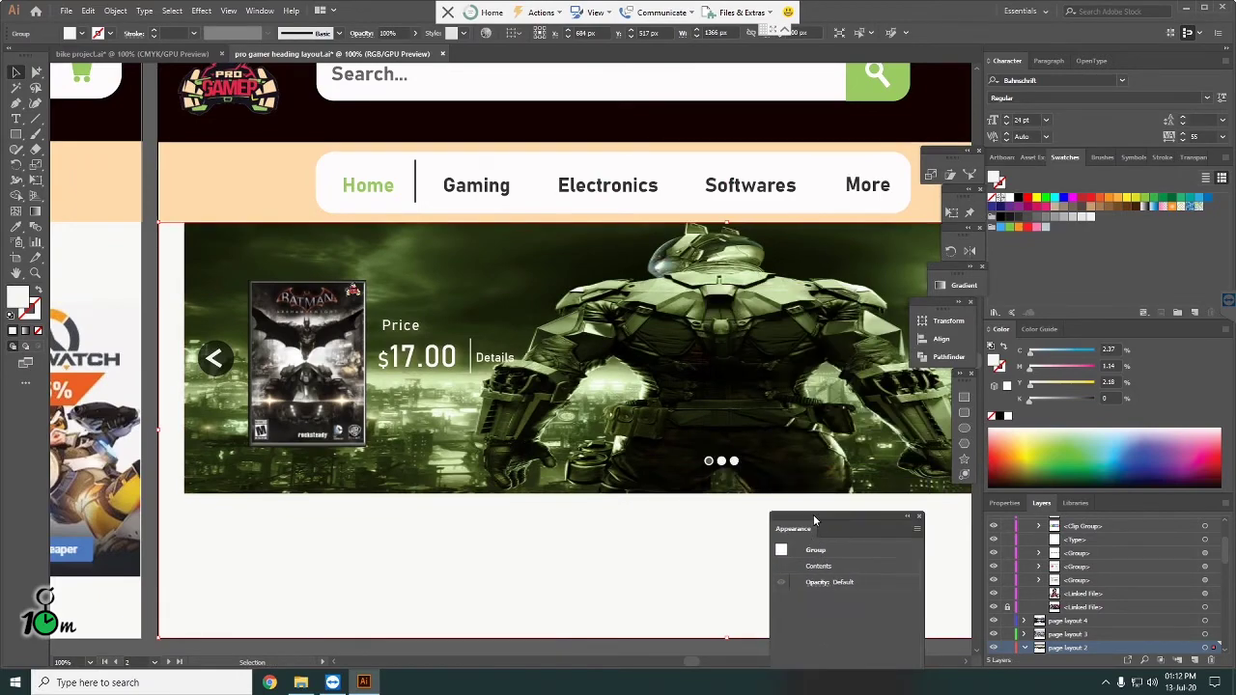
scroll(640, 332, down, 2)
scroll(840, 328, up, 2)
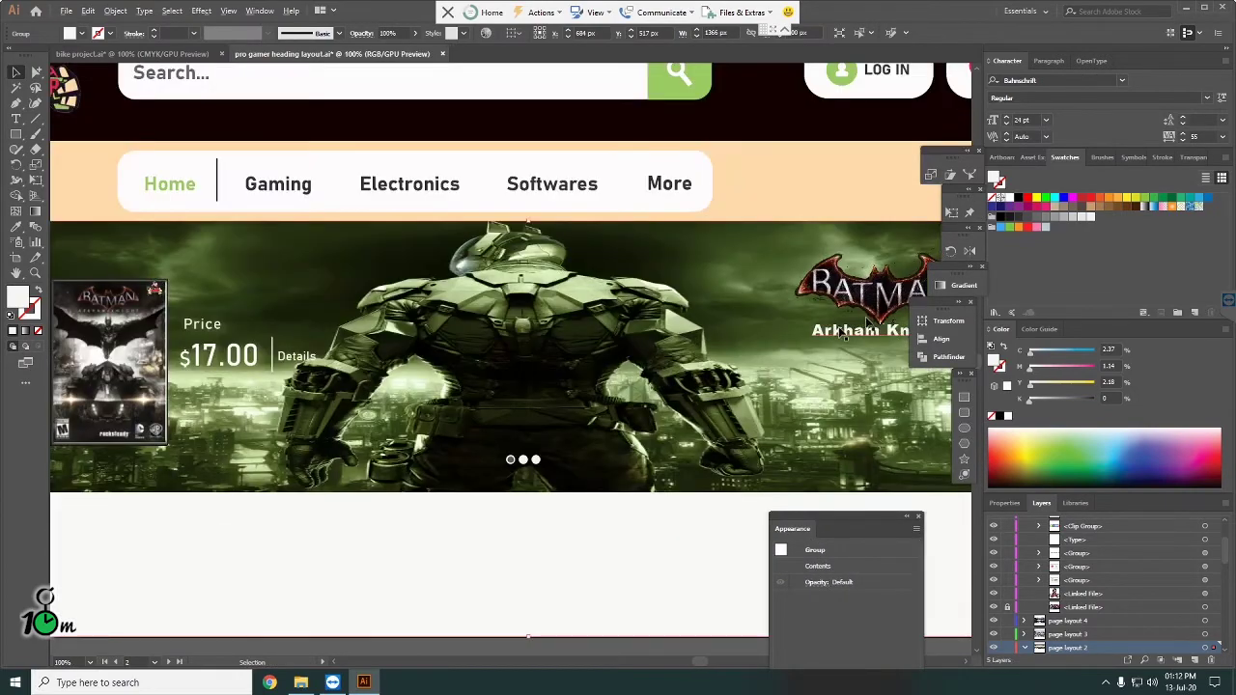
scroll(562, 289, down, 1)
scroll(337, 324, up, 2)
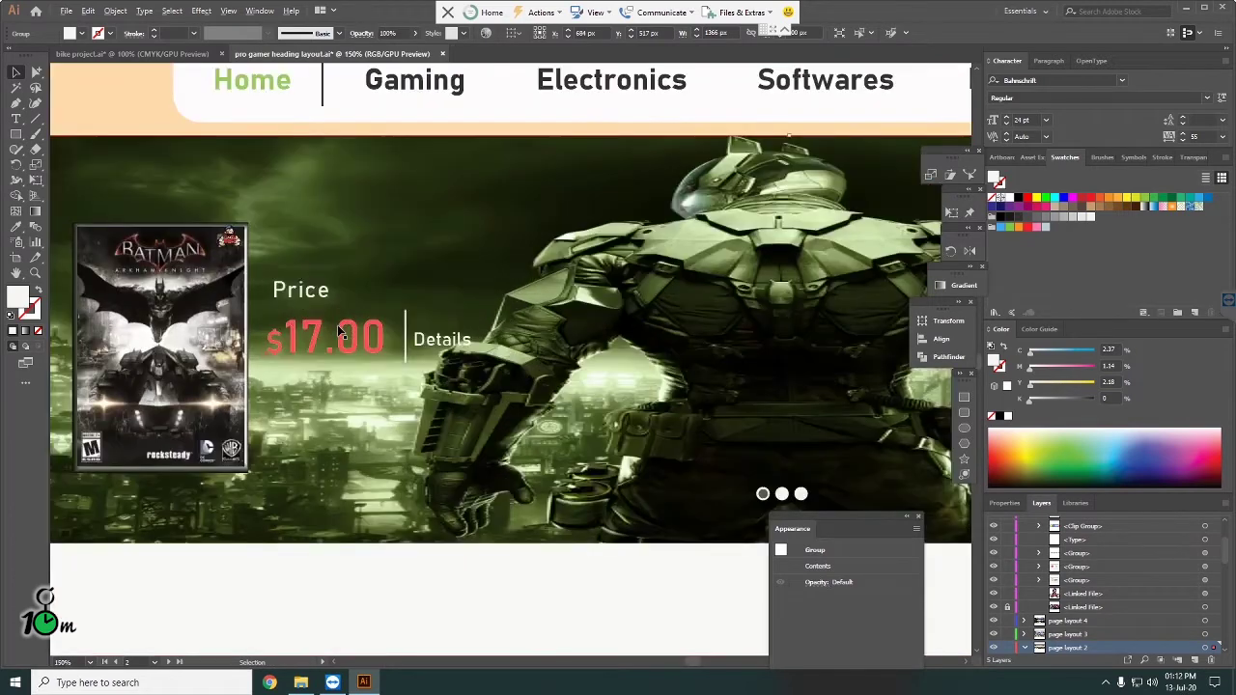
scroll(391, 309, down, 1)
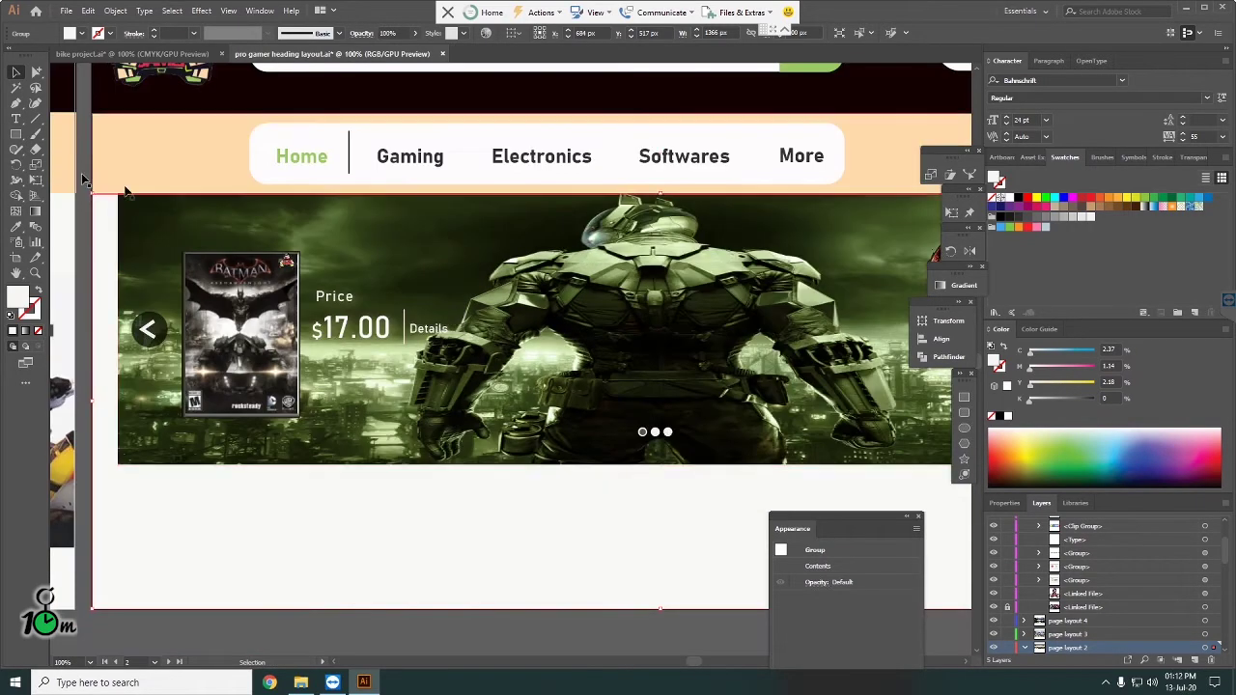
Step: Draw a rectangle over the banner's left part, place it behind the content, and fill it with sampled green
click(16, 134)
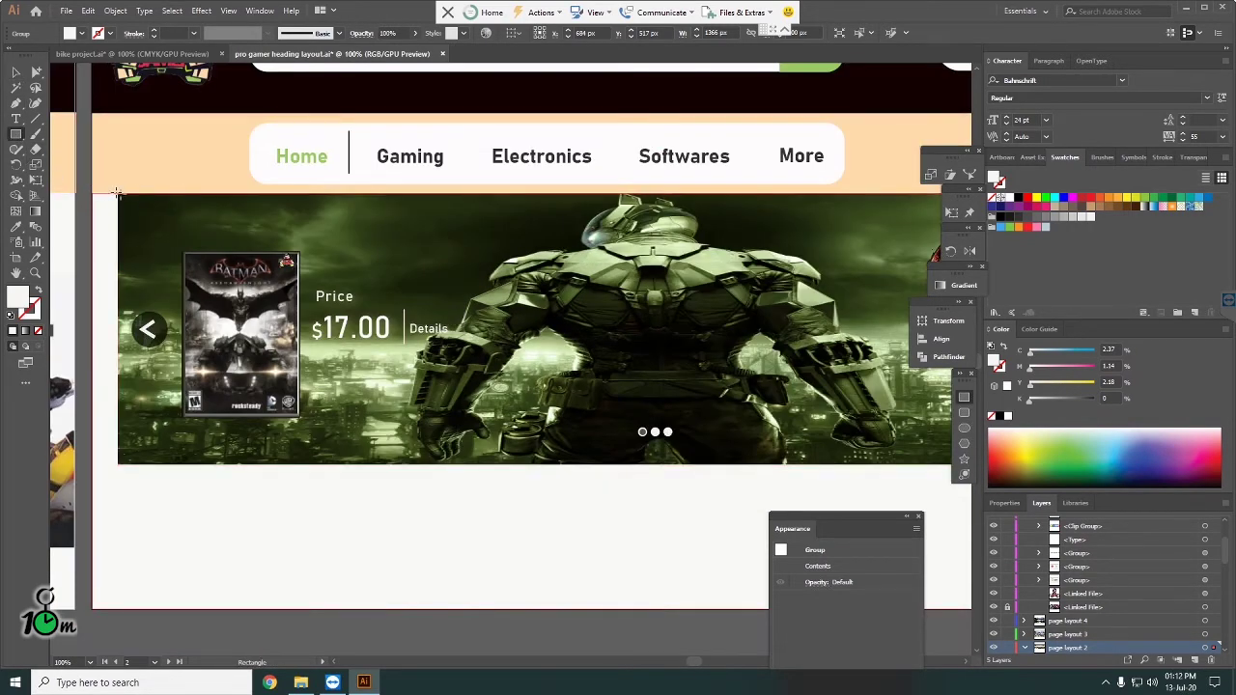
drag(118, 193, 447, 463)
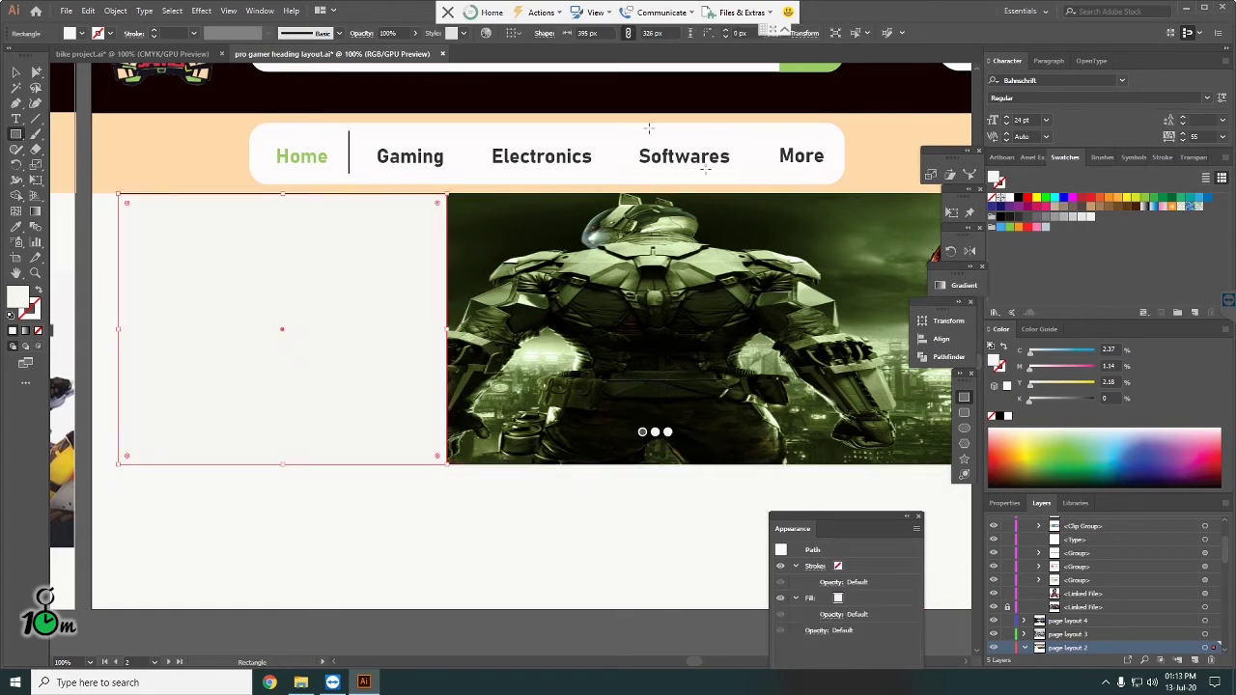
click(36, 71)
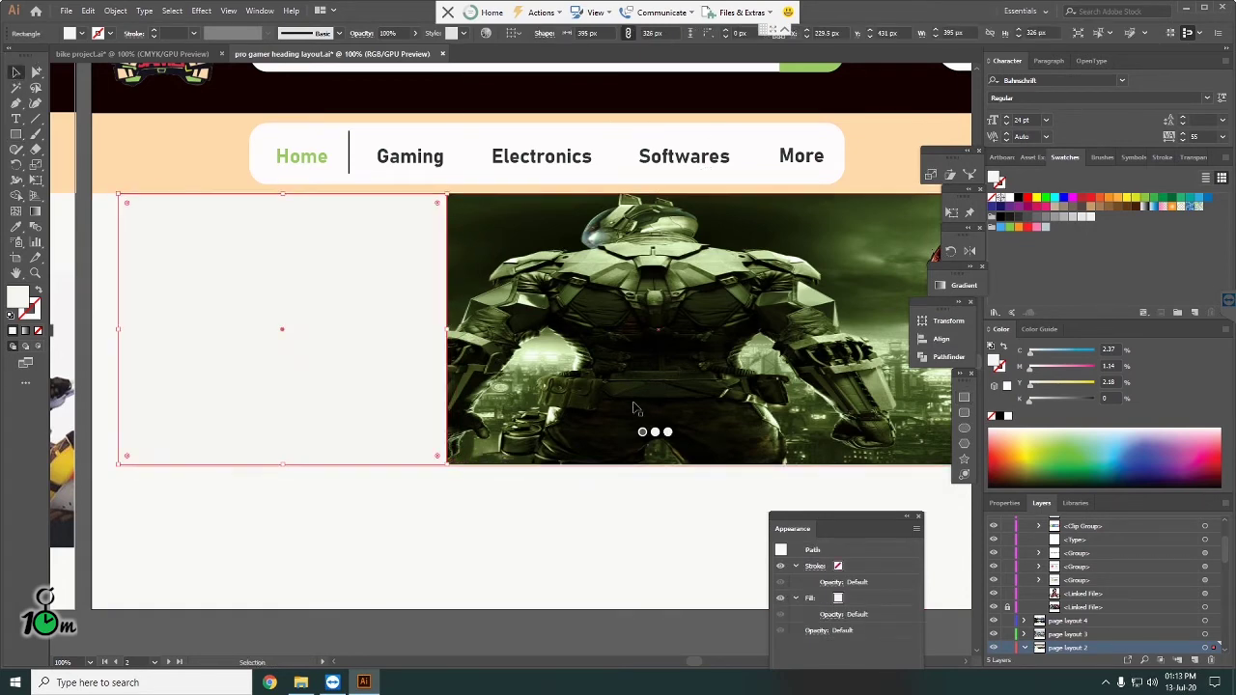
key(a)
key(ctrl+shift+bracketleft)
key(ctrl+shift+a)
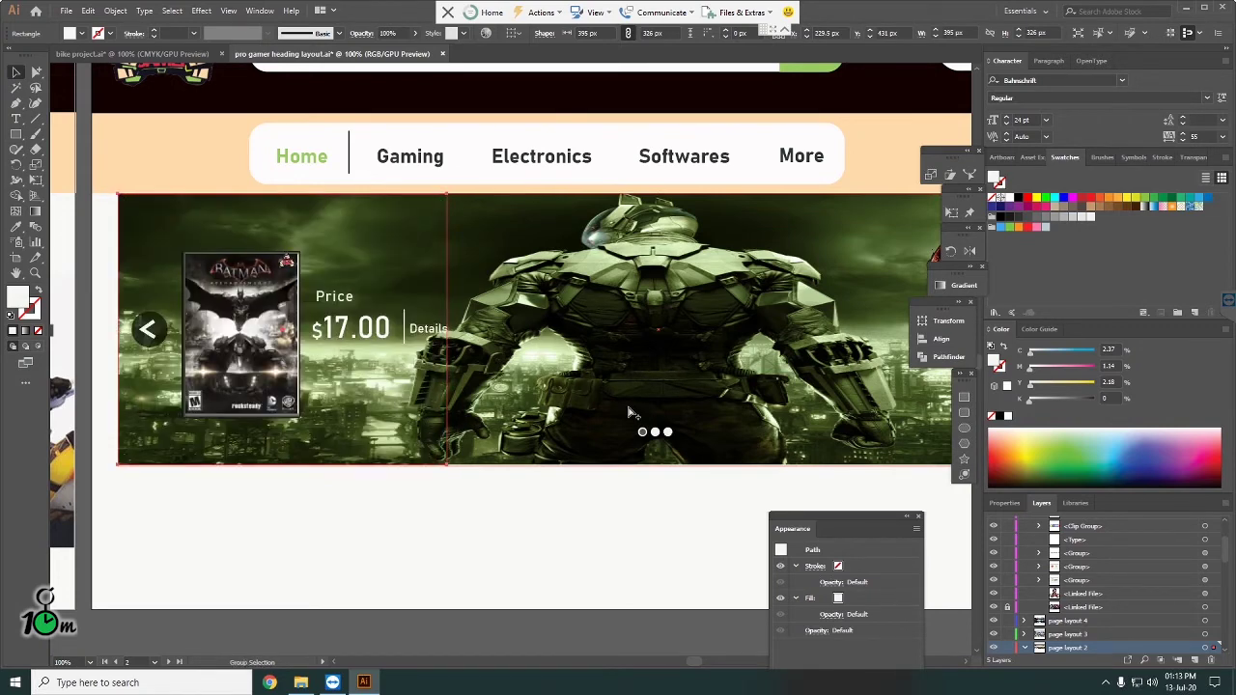
key(ctrl+z)
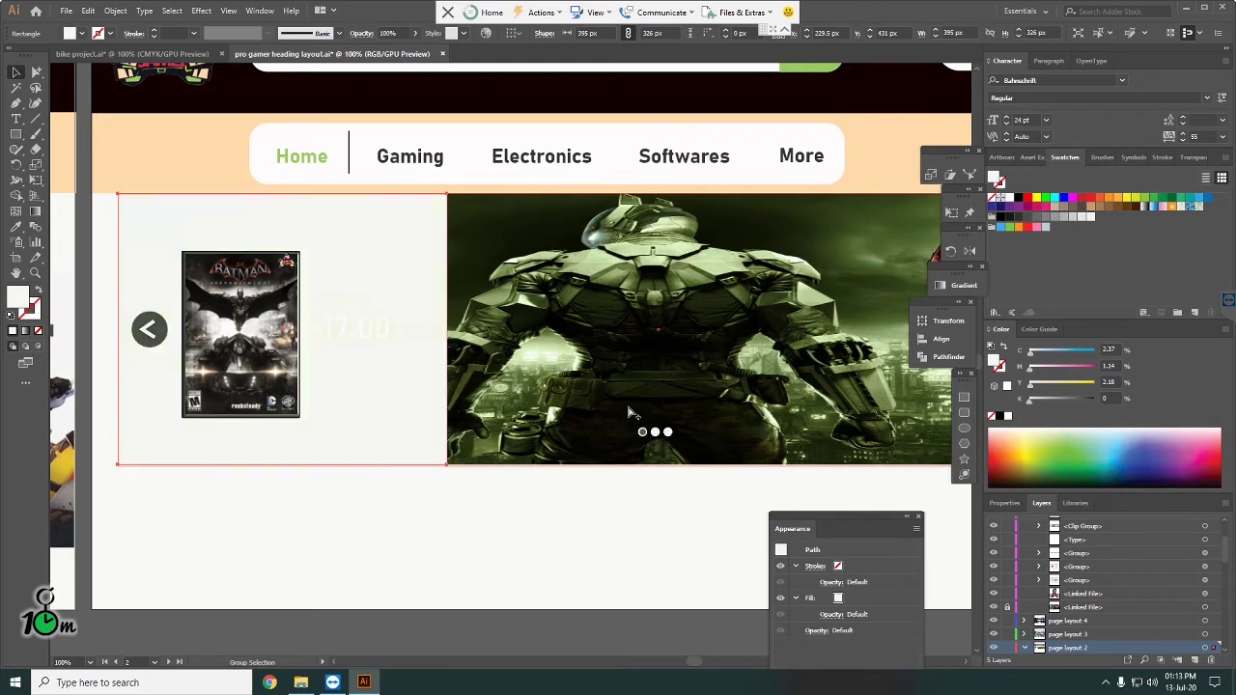
key(i)
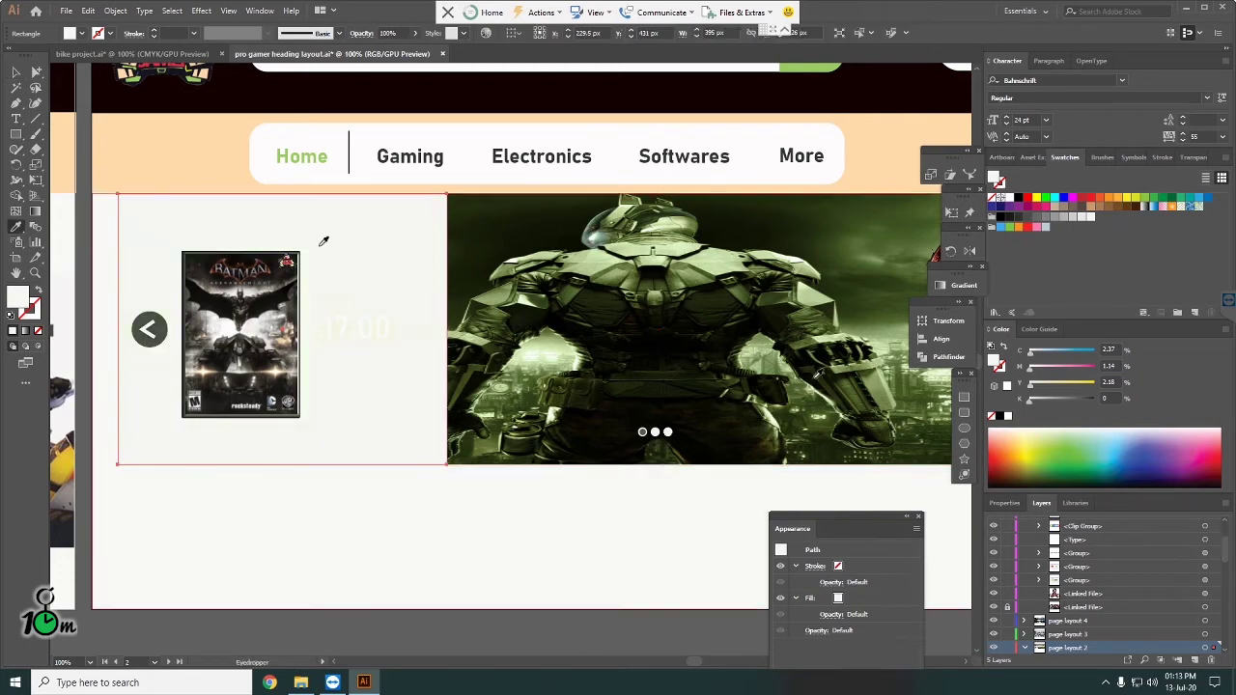
click(677, 343)
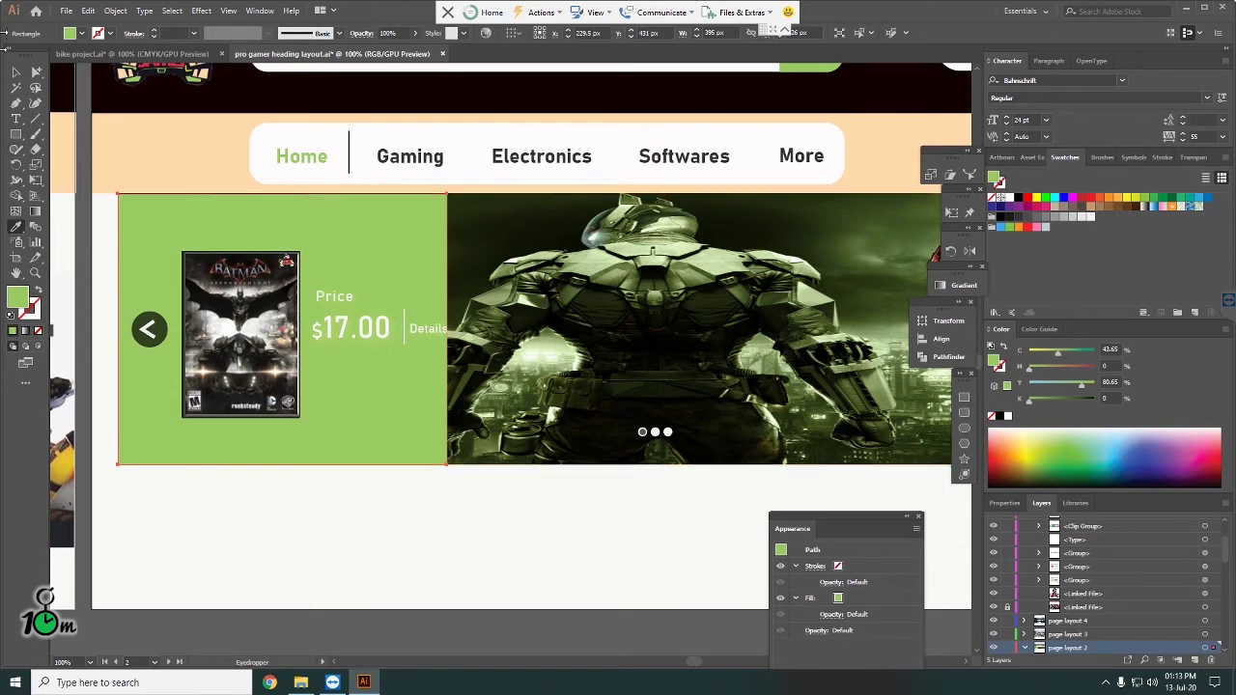
Step: Change the left rectangle's fill to dark charcoal 252623
click(16, 71)
double_click(19, 304)
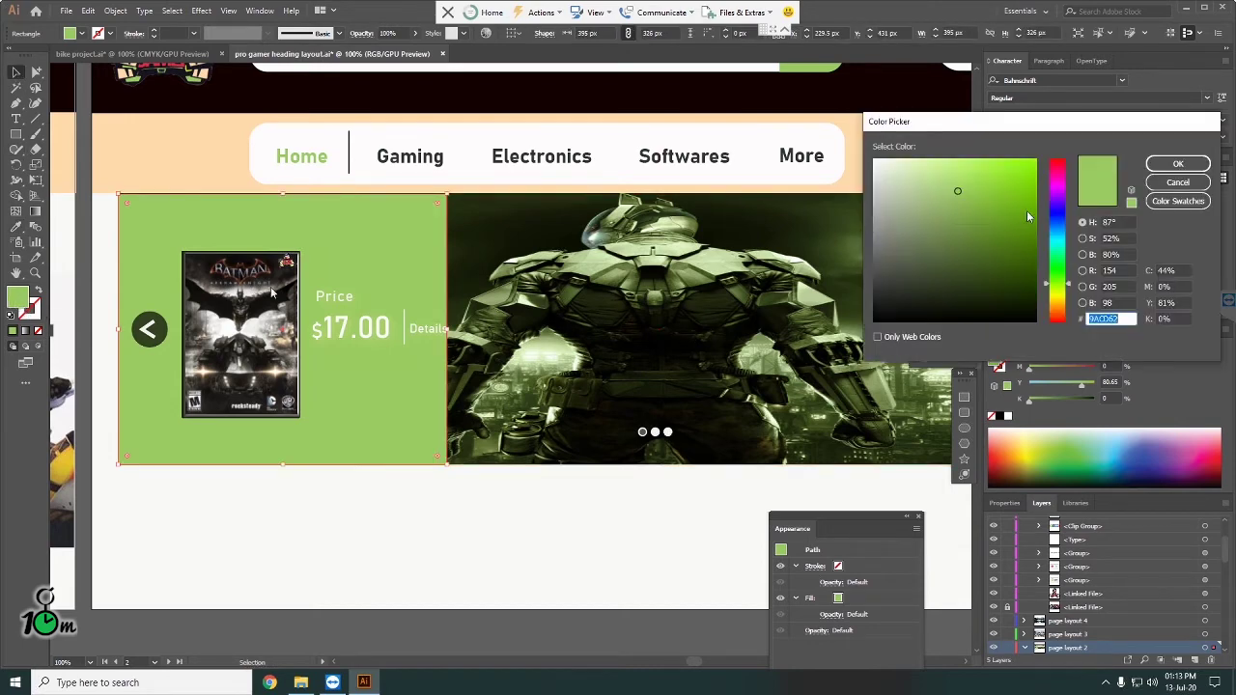
click(888, 292)
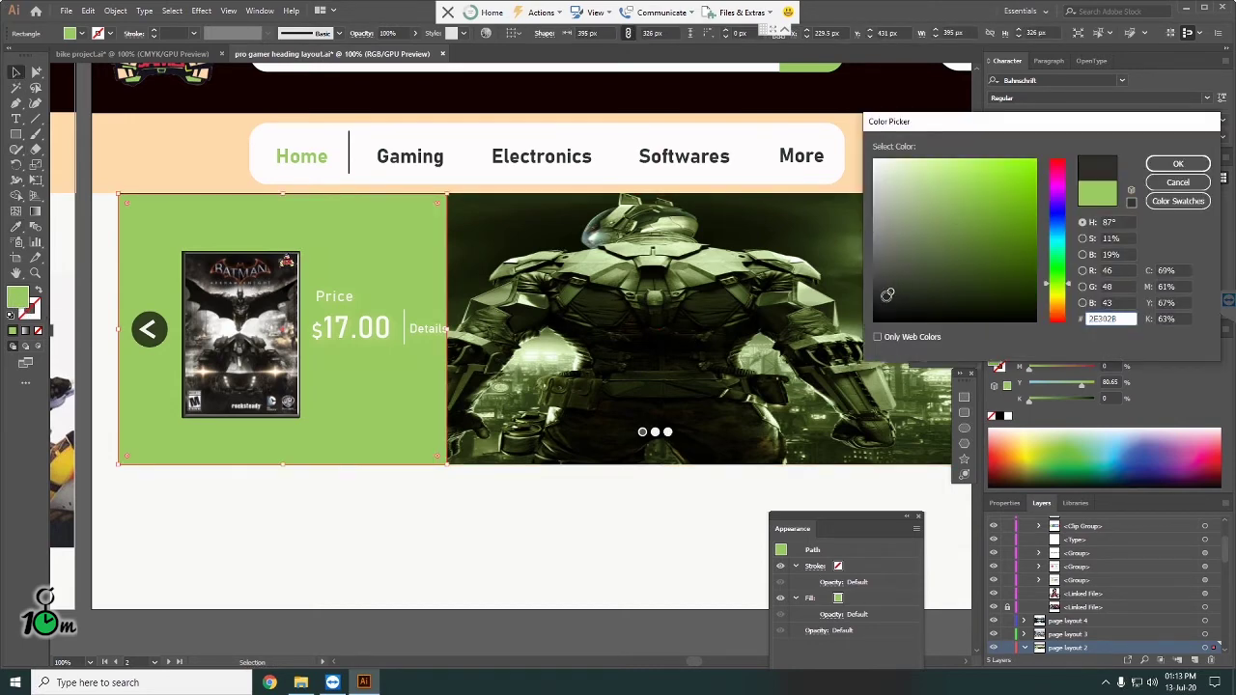
click(885, 297)
click(1177, 166)
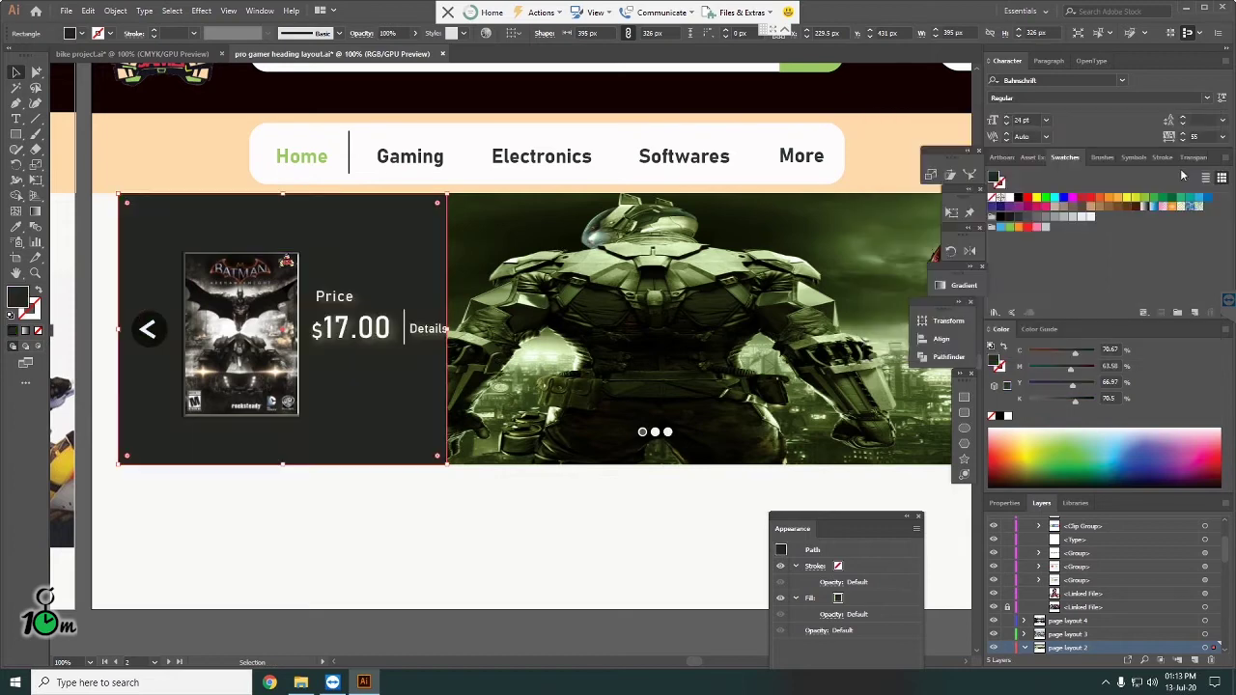
Step: Set the rectangle's opacity to 60%
click(359, 34)
click(356, 55)
drag(357, 73, 334, 77)
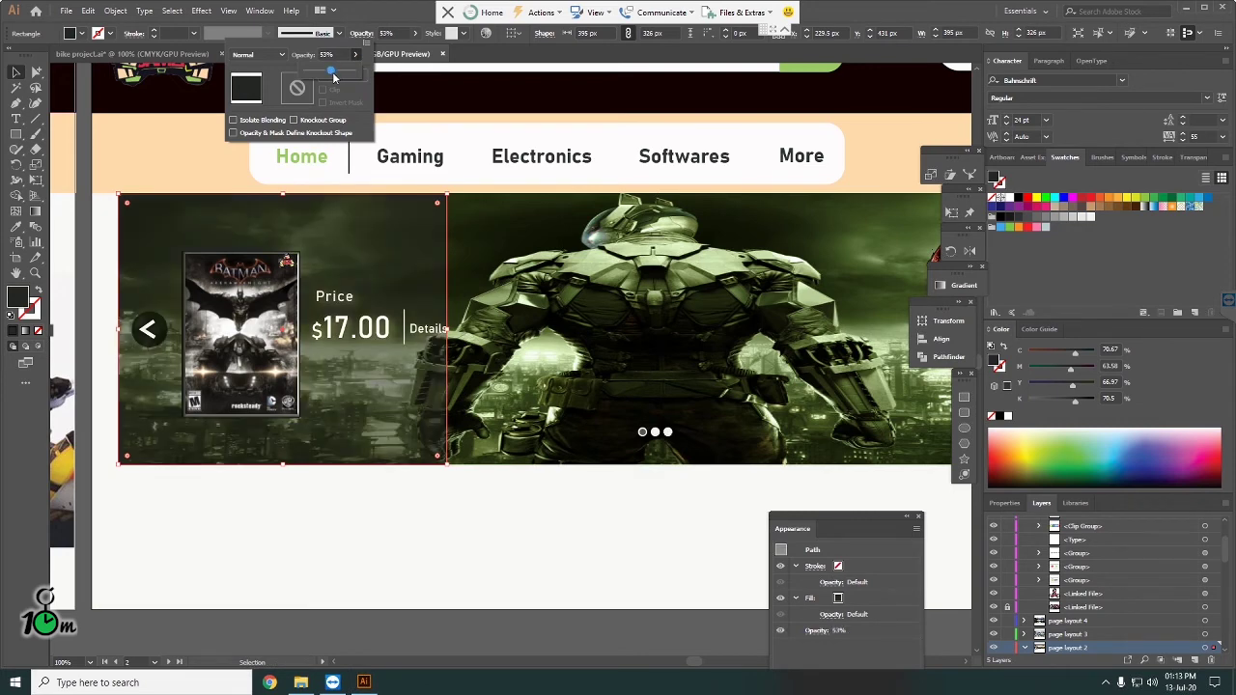
click(336, 54)
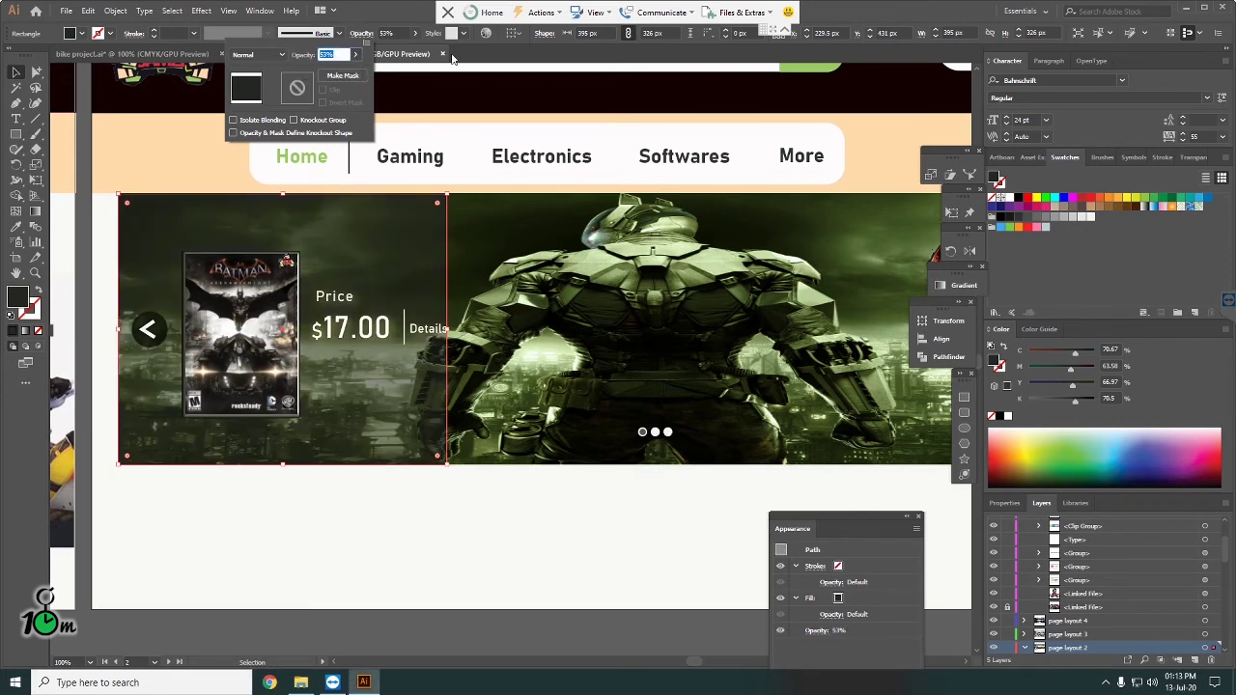
text(50)
key(Return)
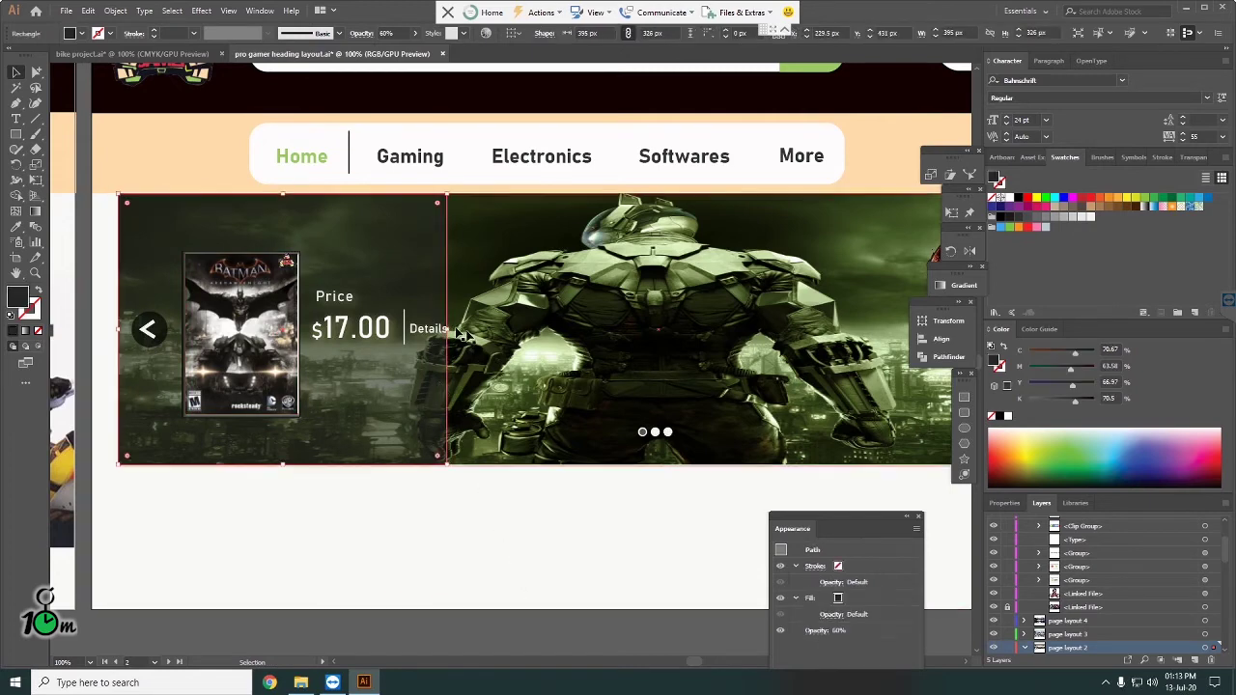
Step: Widen the dark overlay rectangle to the right across the banner
drag(451, 328, 510, 331)
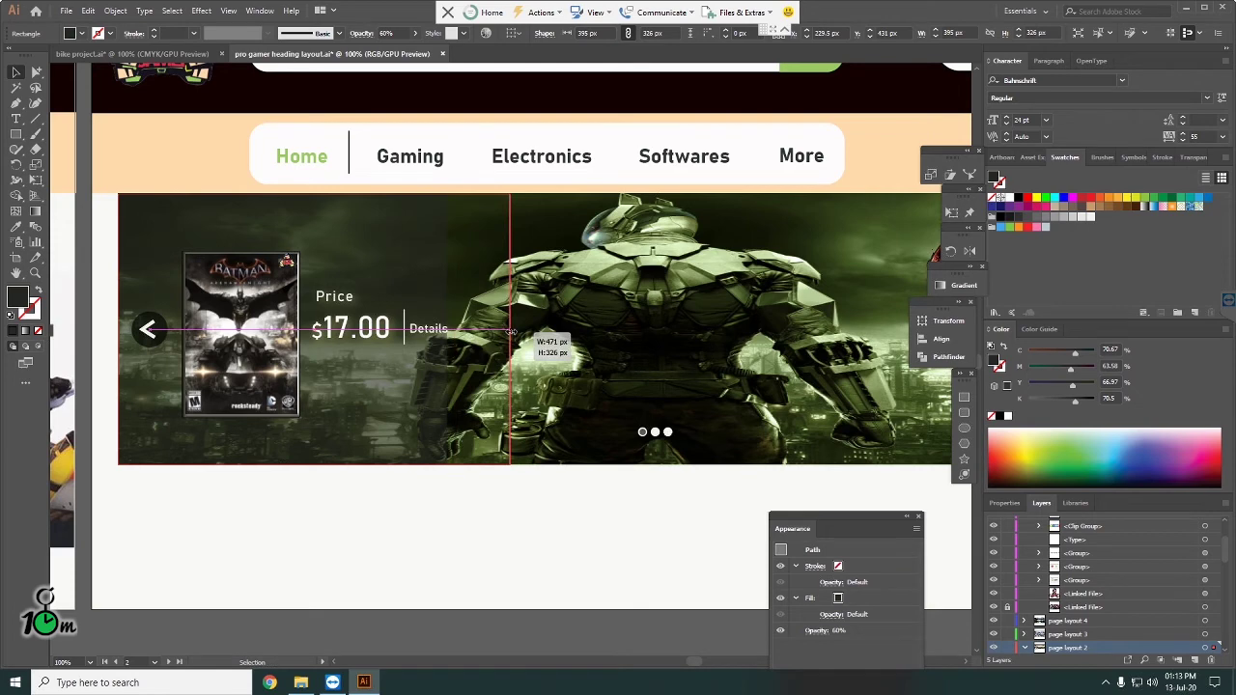
drag(511, 331, 510, 331)
click(439, 558)
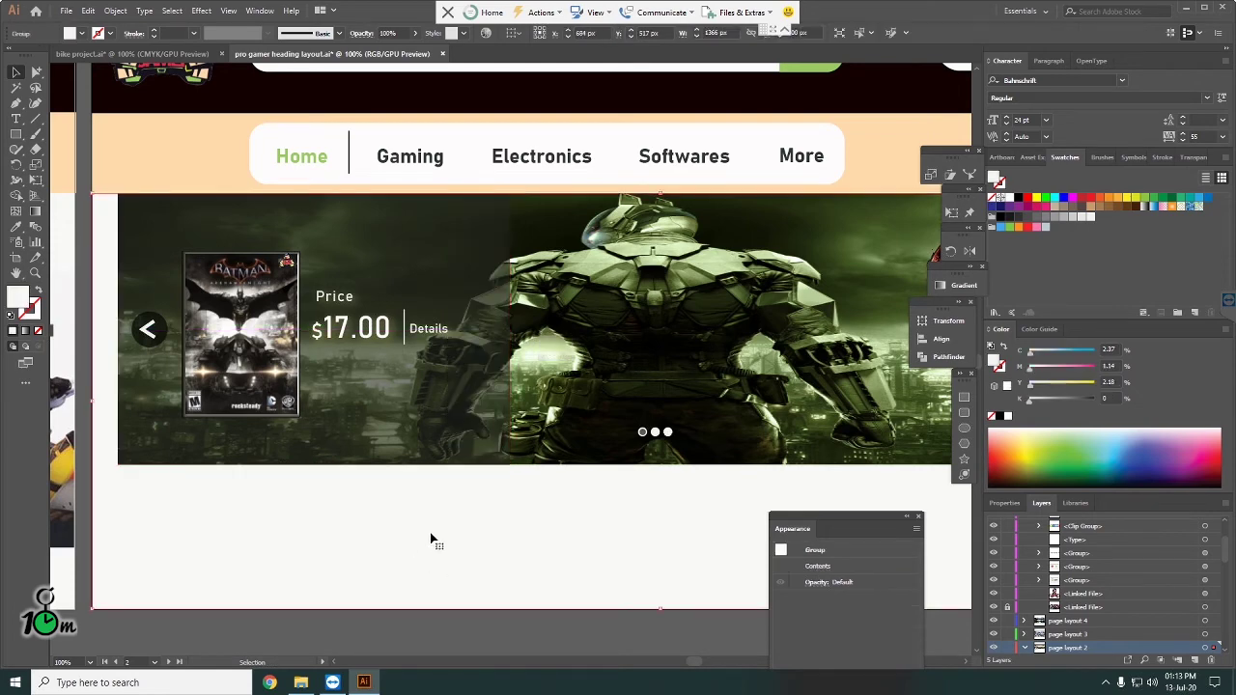
scroll(415, 428, down, 1)
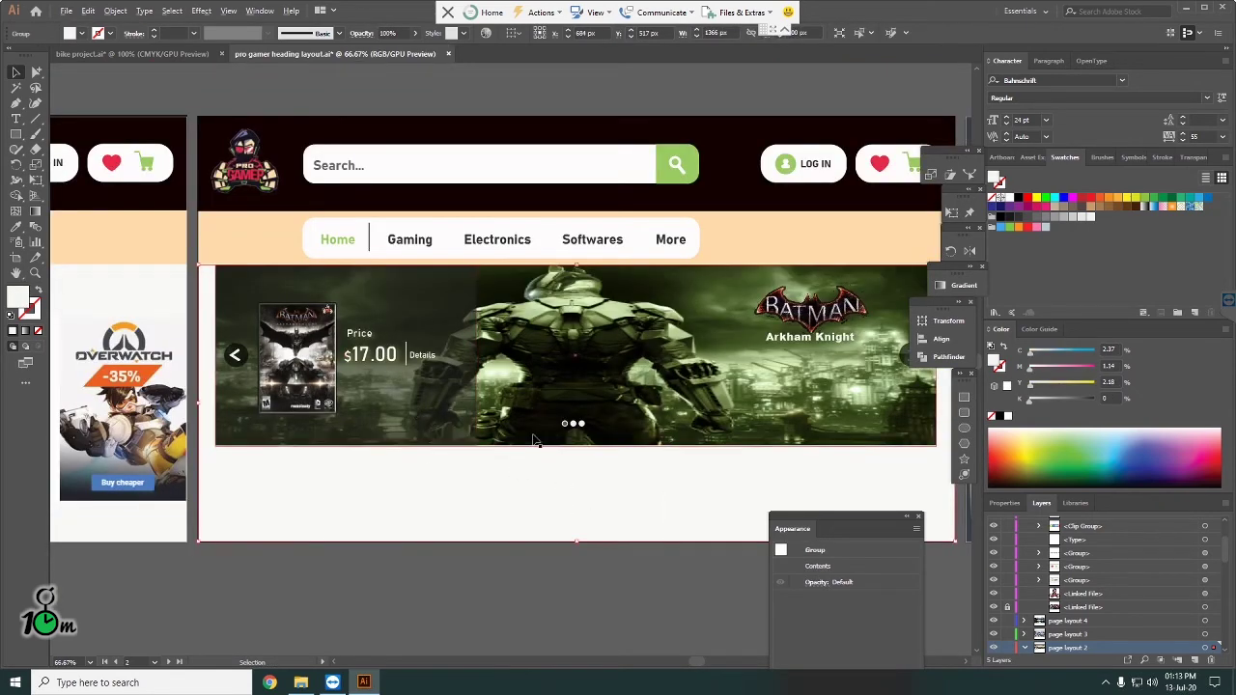
scroll(544, 496, down, 1)
scroll(531, 405, down, 1)
scroll(488, 437, up, 1)
scroll(488, 437, up, 1)
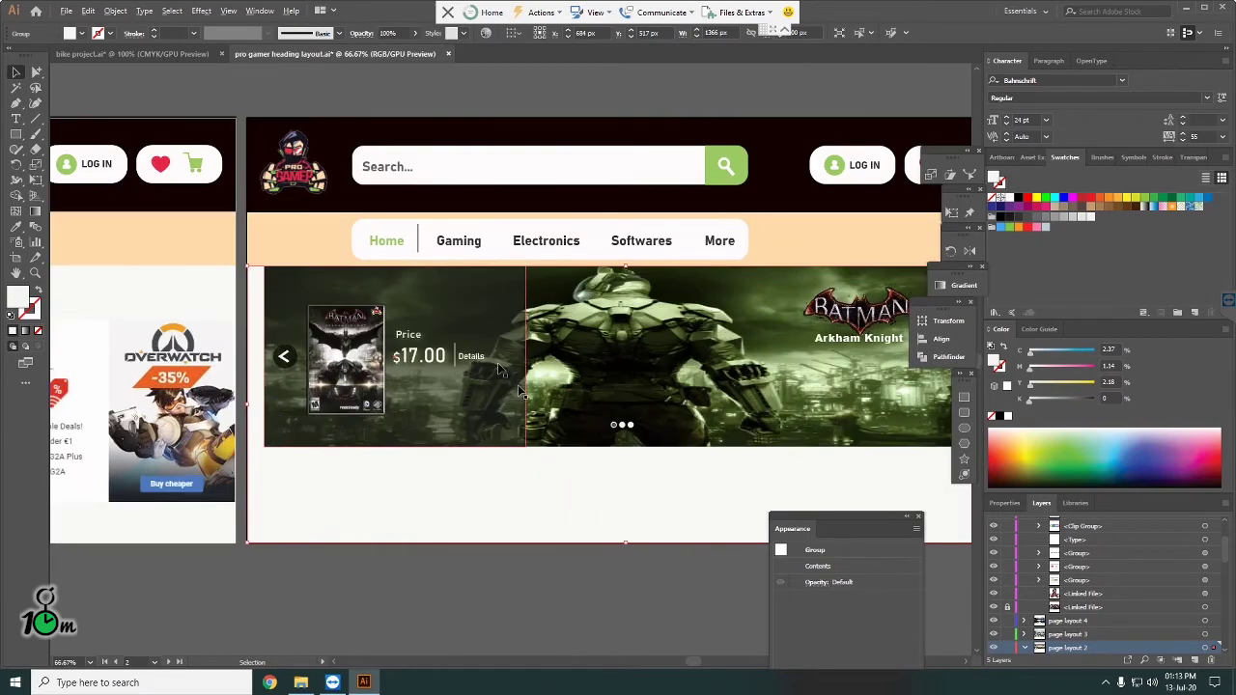
Step: Slant the overlay's right edge by moving its bottom-right anchor left and top-right anchor right
click(36, 73)
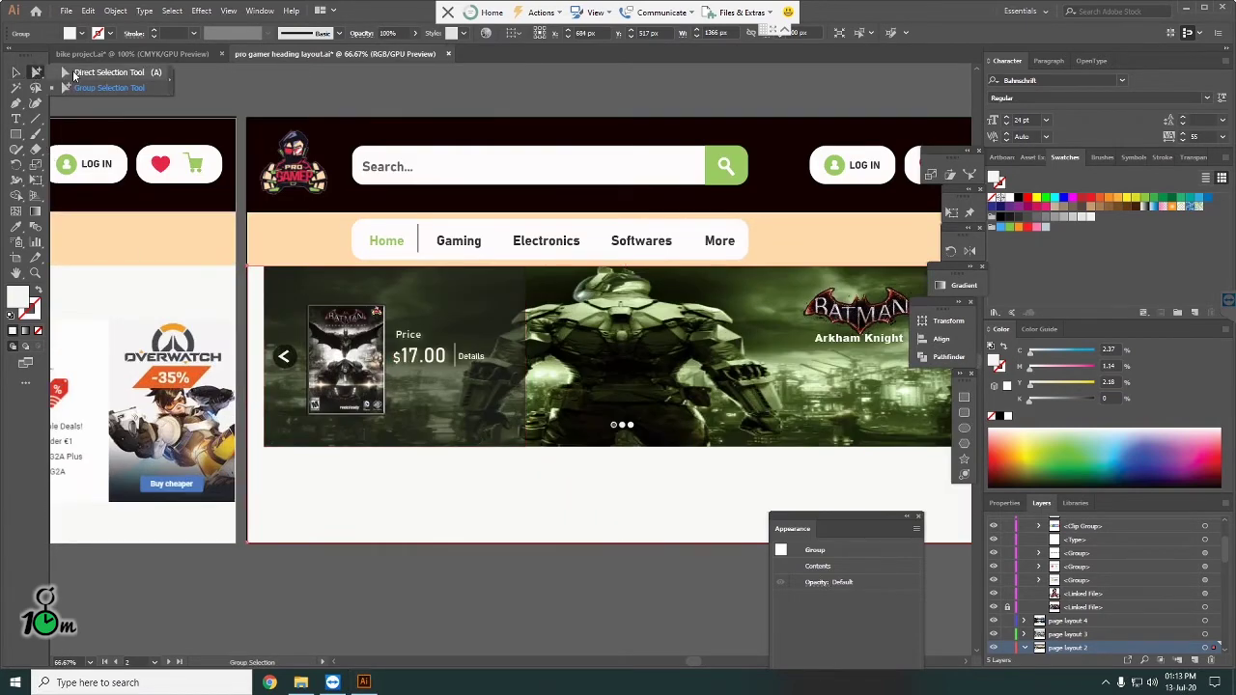
click(509, 436)
drag(526, 447, 455, 453)
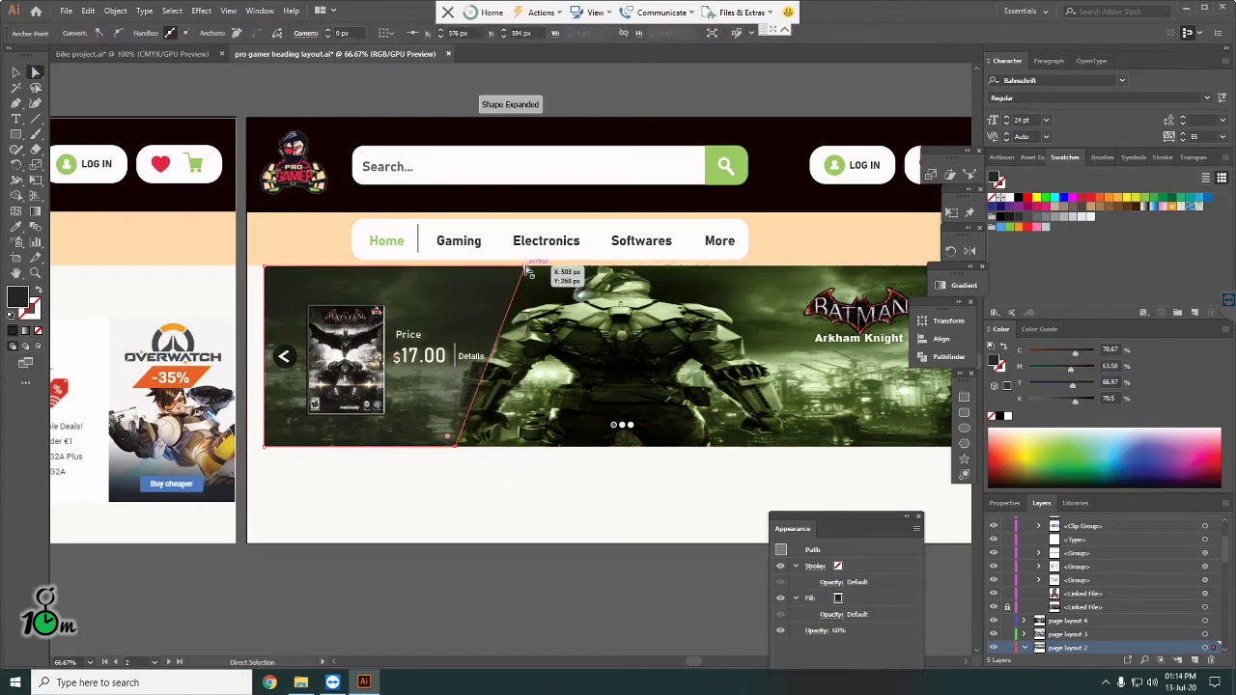
drag(526, 267, 550, 264)
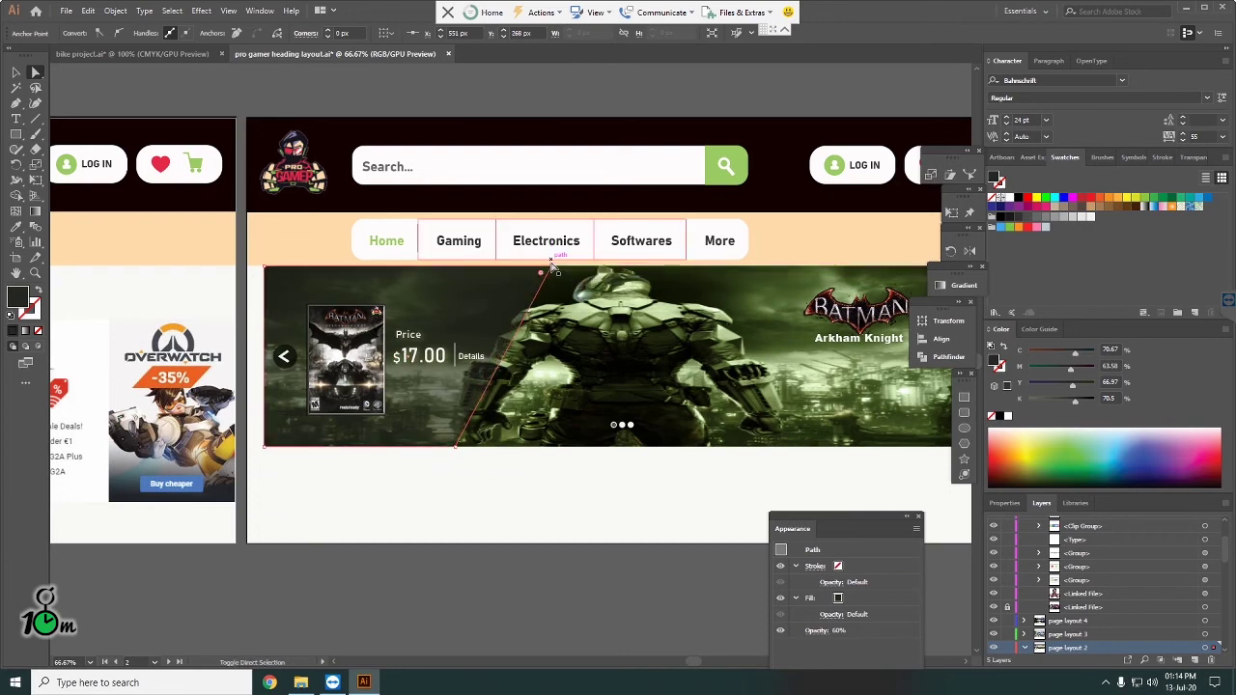
click(16, 73)
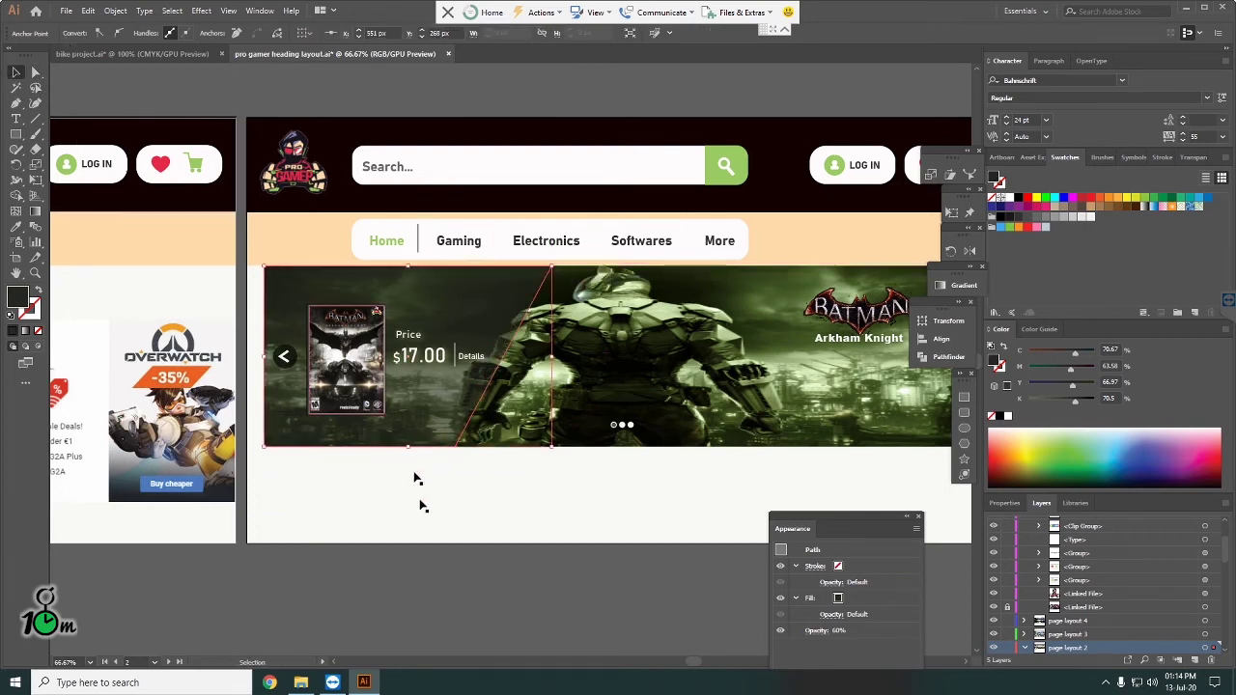
click(474, 517)
scroll(534, 480, up, 2)
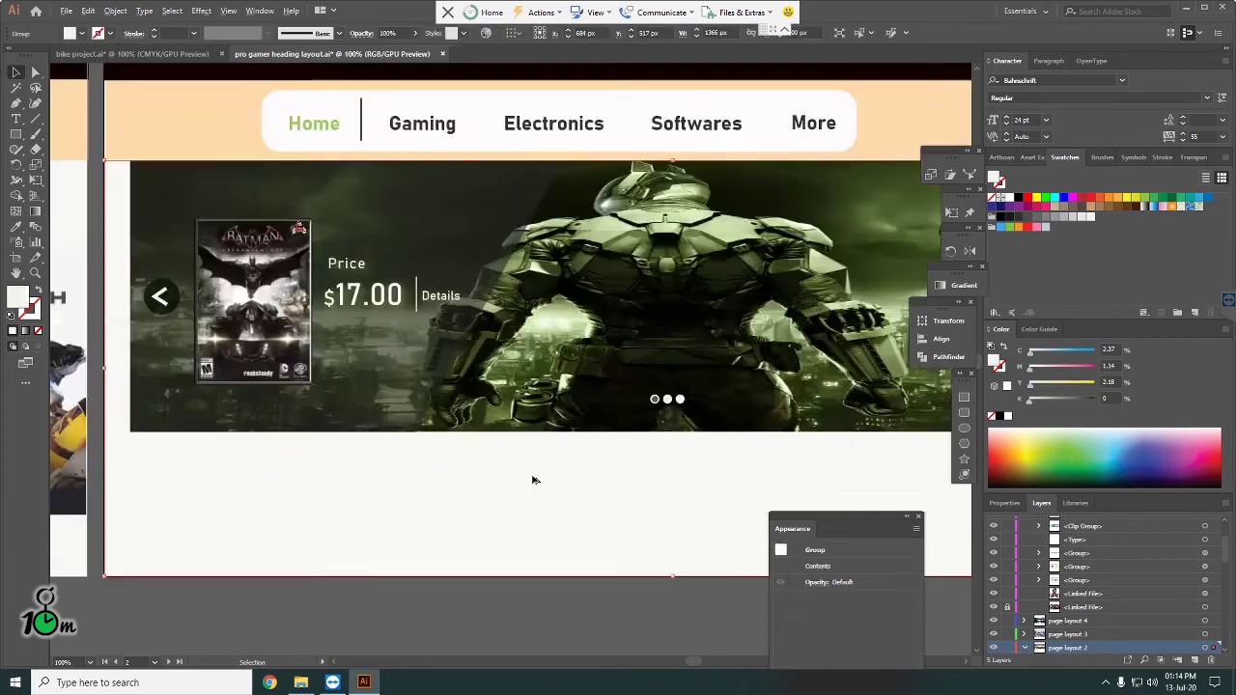
scroll(533, 480, down, 1)
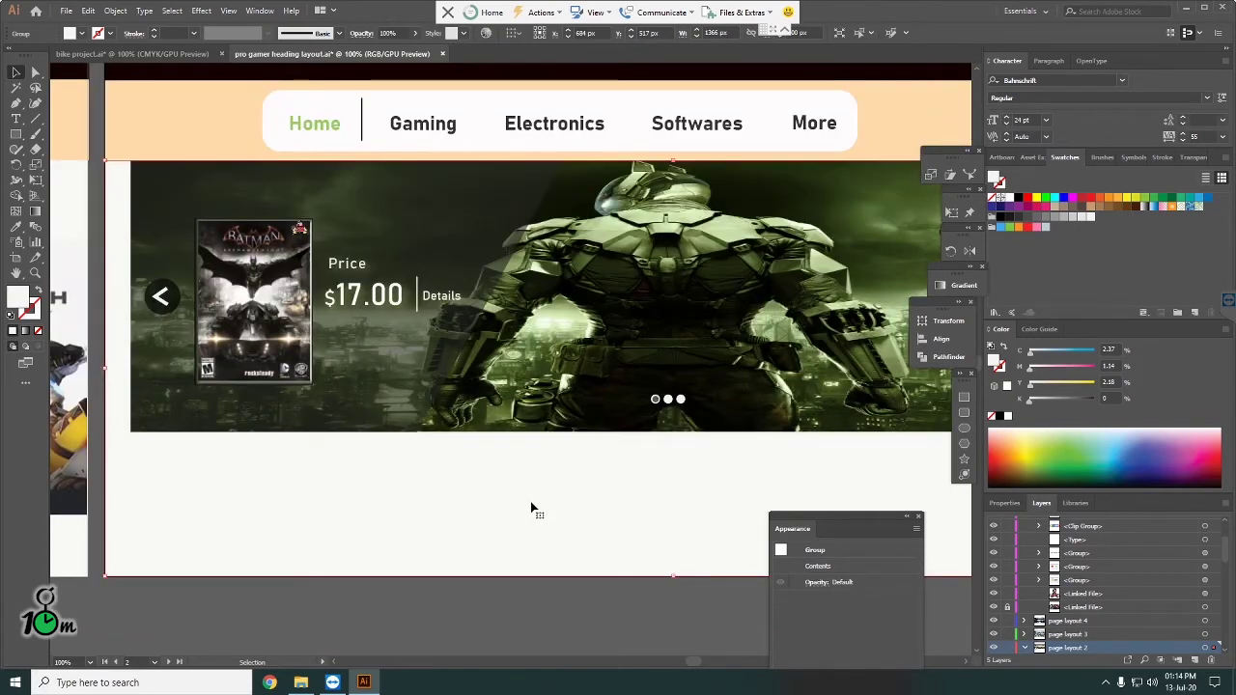
double_click(531, 509)
double_click(442, 515)
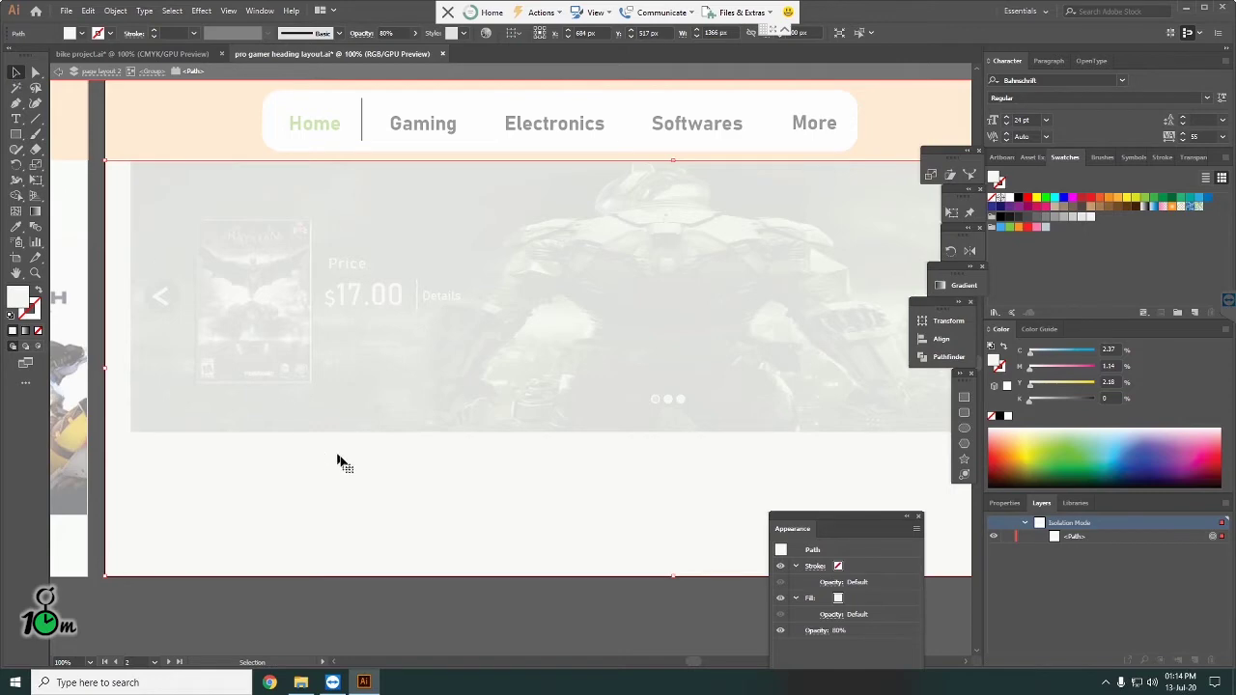
double_click(694, 616)
key(ctrl+minus)
key(ctrl+minus)
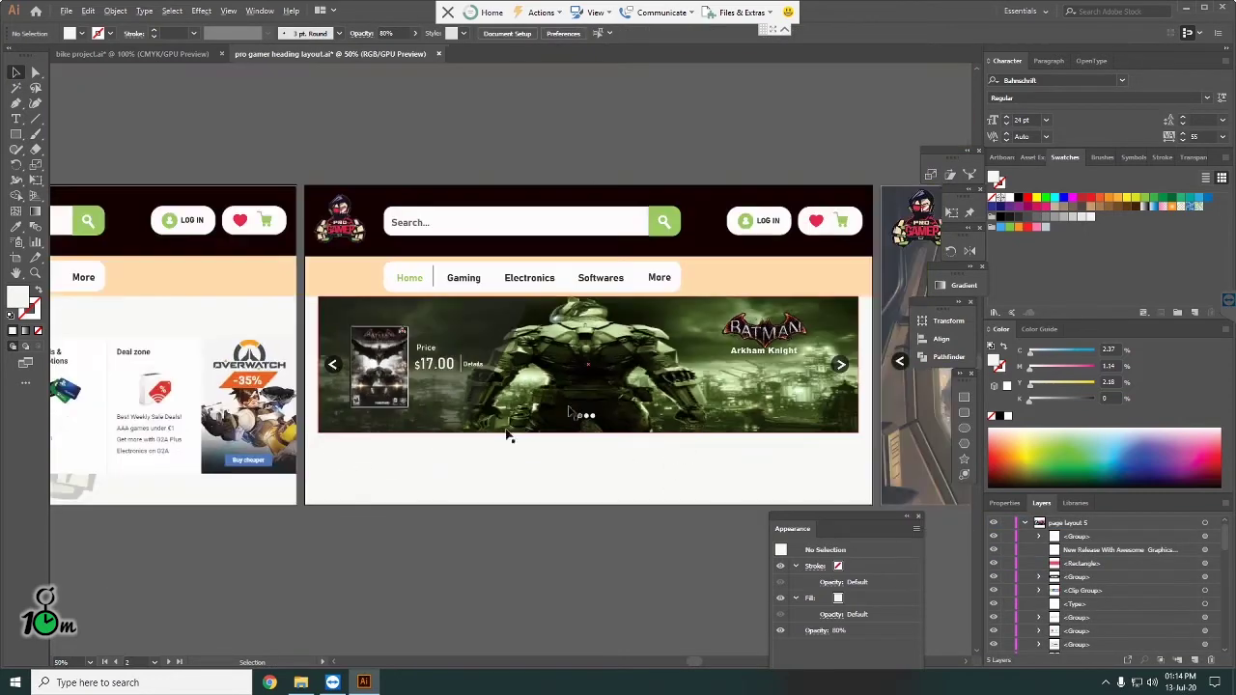
mouse_move(686, 348)
mouse_down()
mouse_move(574, 325)
mouse_move(685, 348)
mouse_up()
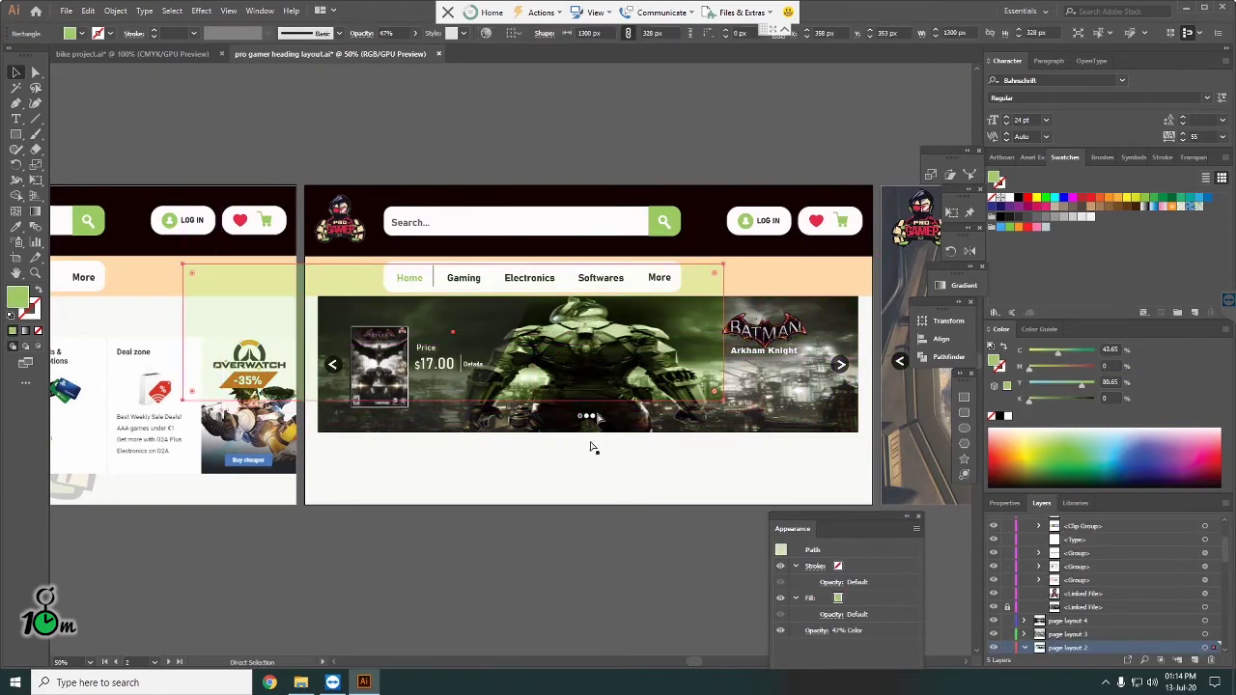
drag(513, 548, 474, 580)
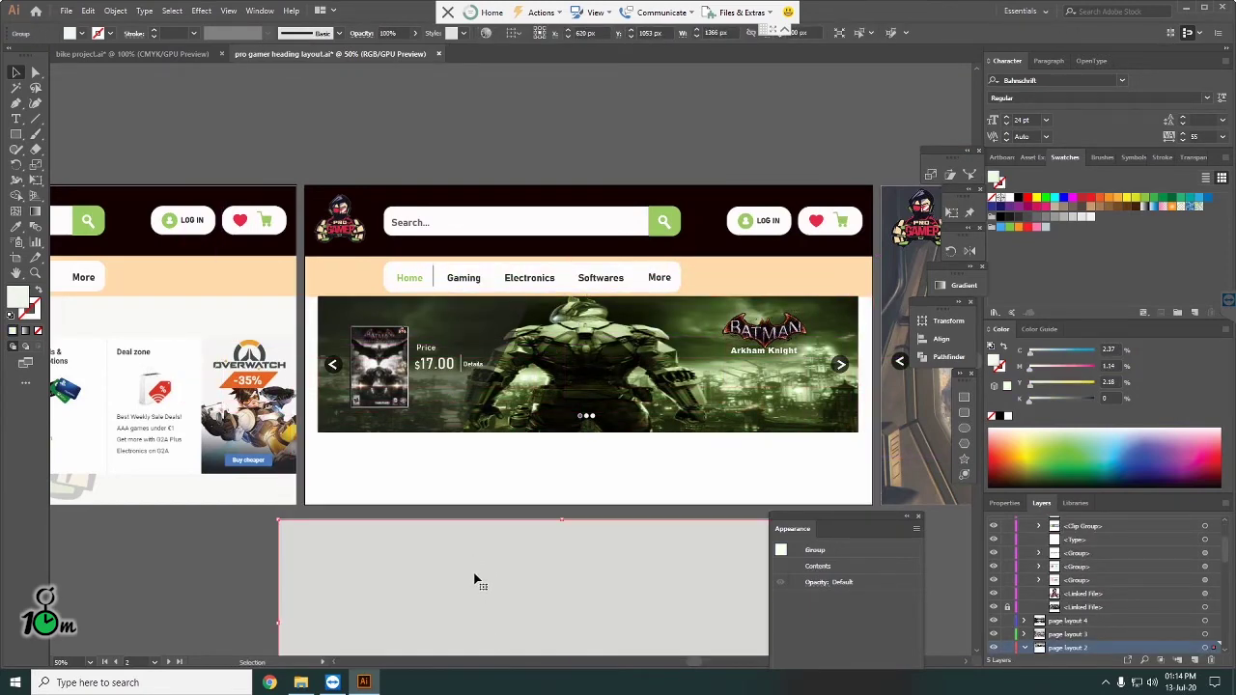
key(ctrl+z)
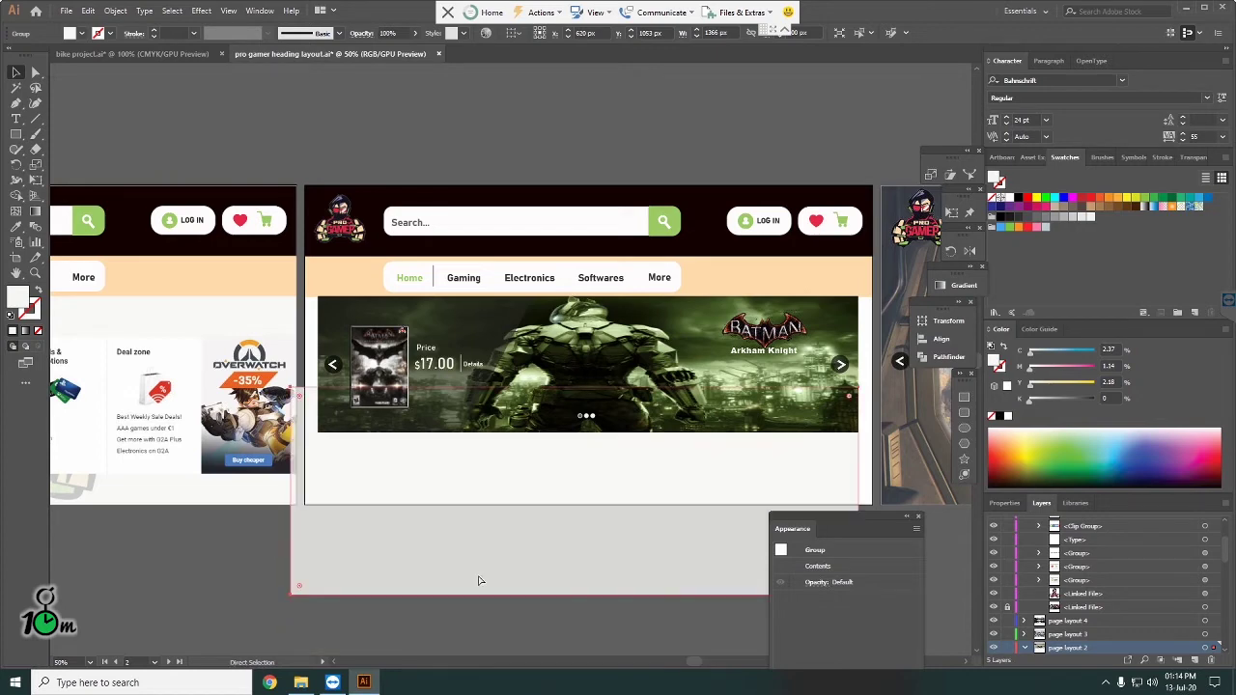
key(ctrl+z)
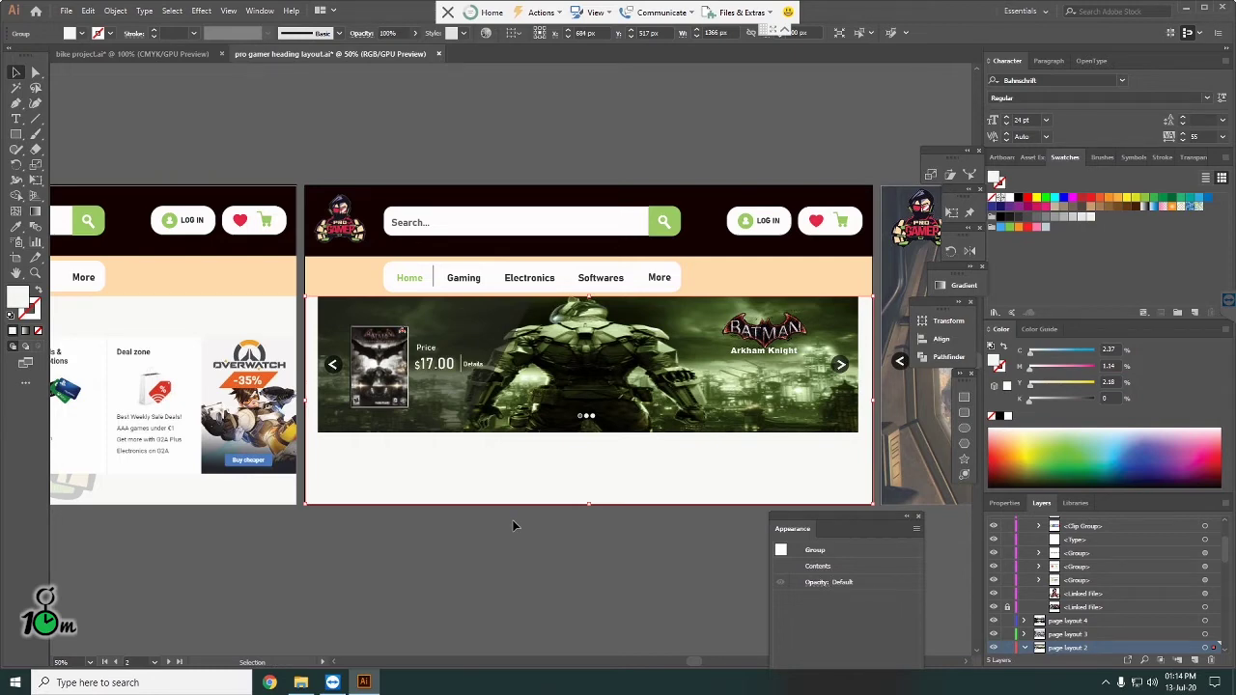
click(513, 524)
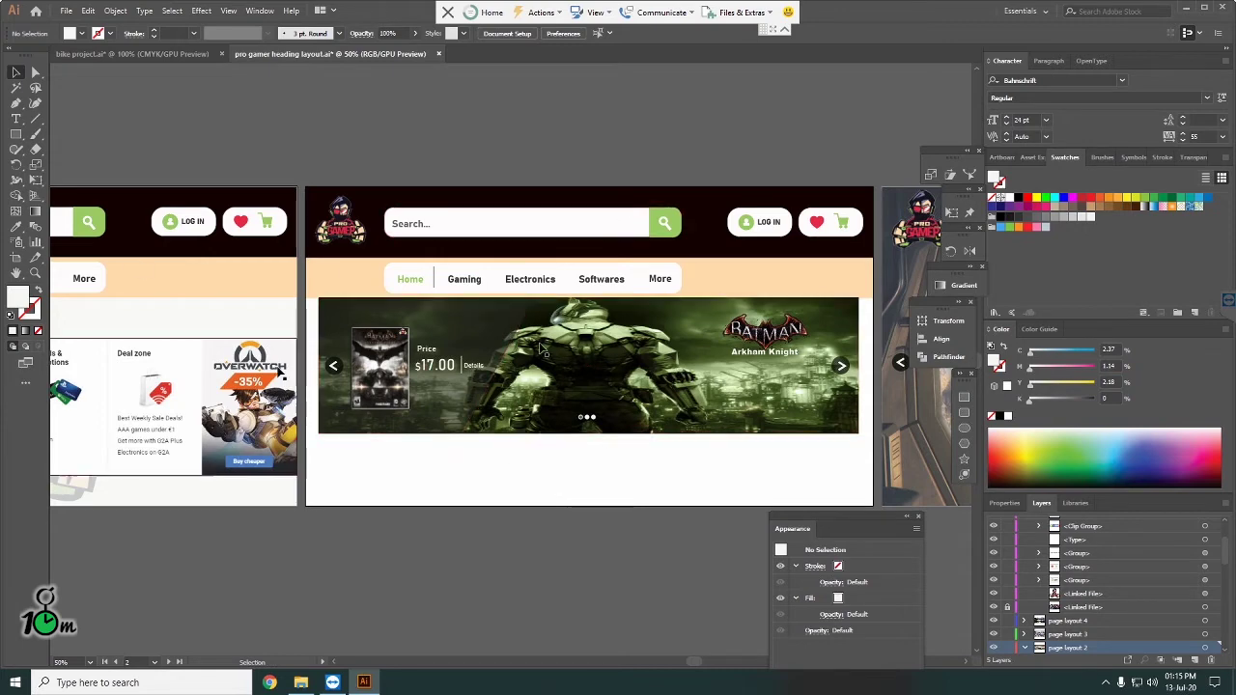
Step: Stretch the green tint rectangle's bottom down to 476 px tall, below the banner
click(614, 375)
drag(588, 434, 584, 495)
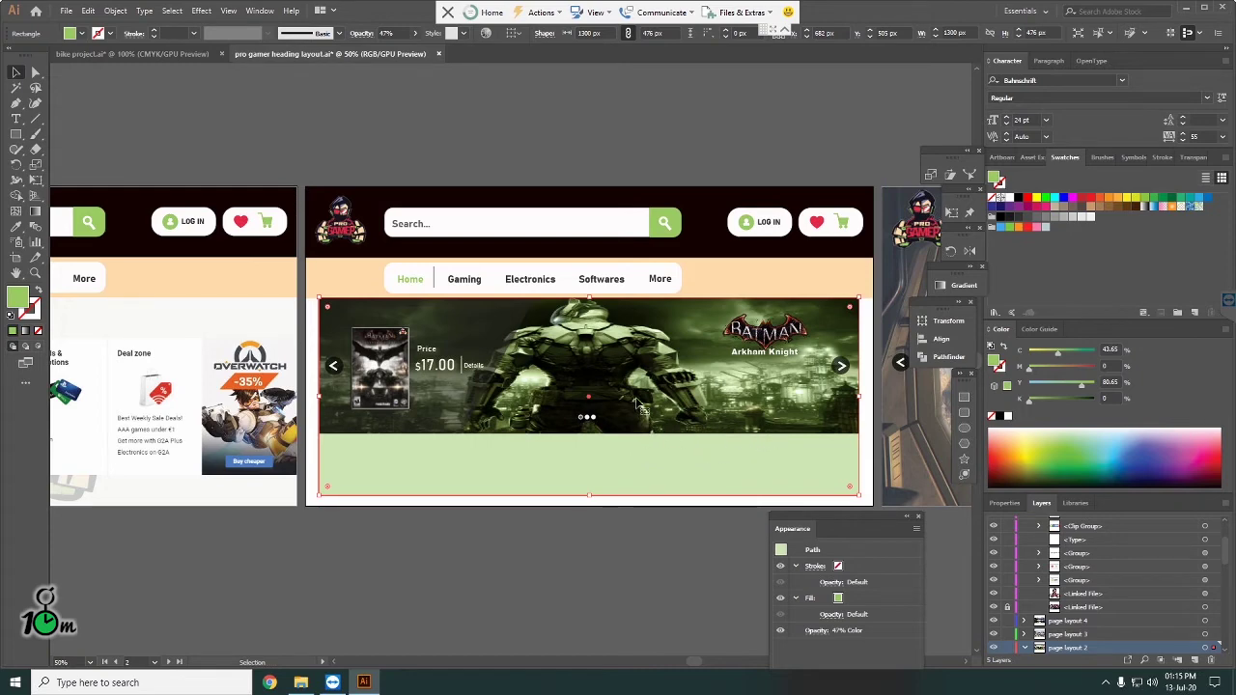
key(a)
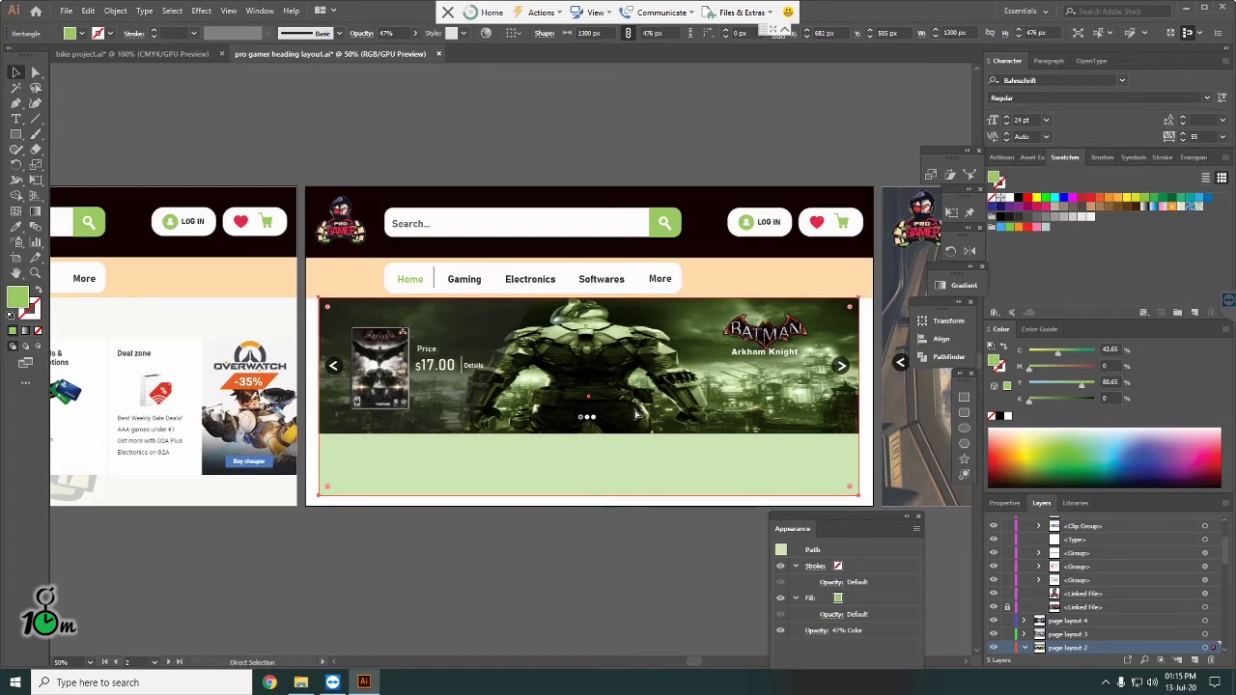
key(ctrl+shift+a)
key(v)
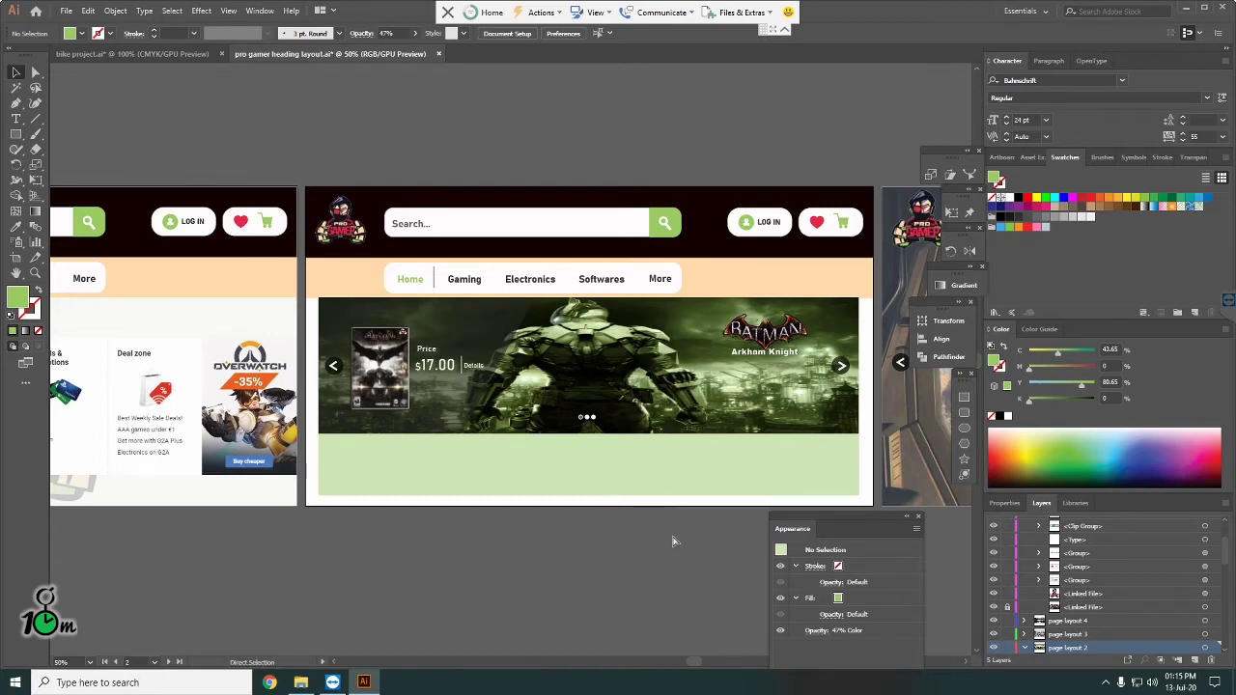
drag(606, 497, 607, 555)
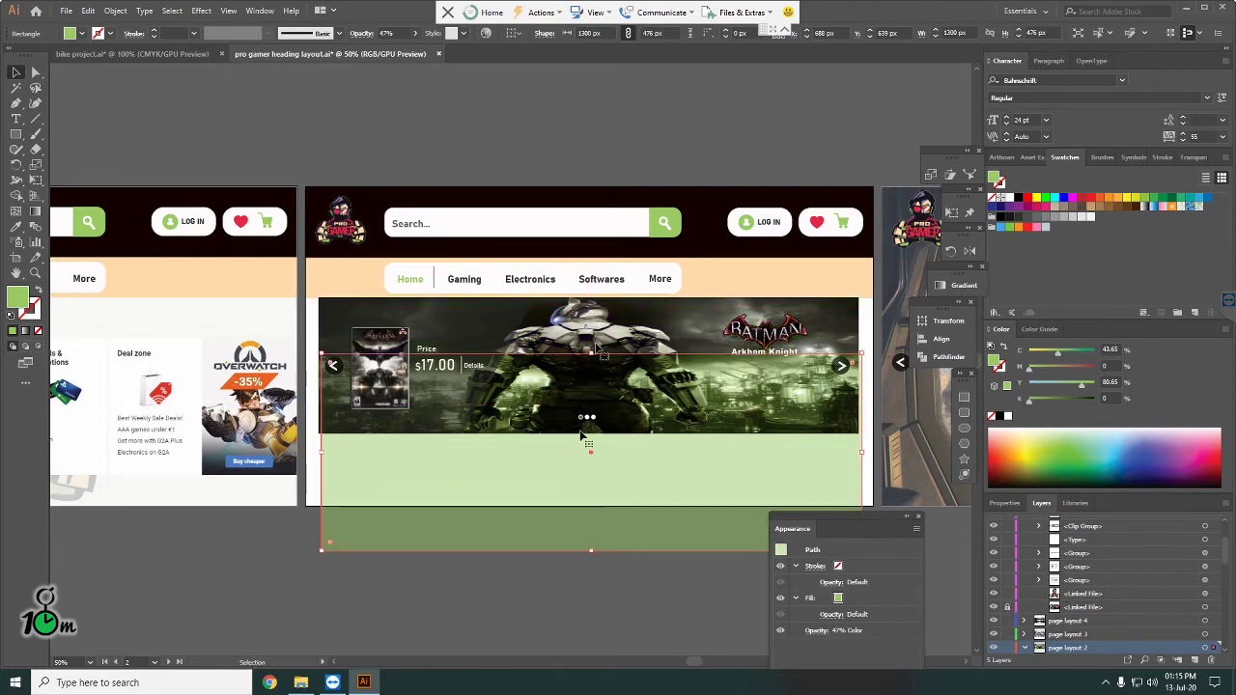
drag(582, 438, 580, 383)
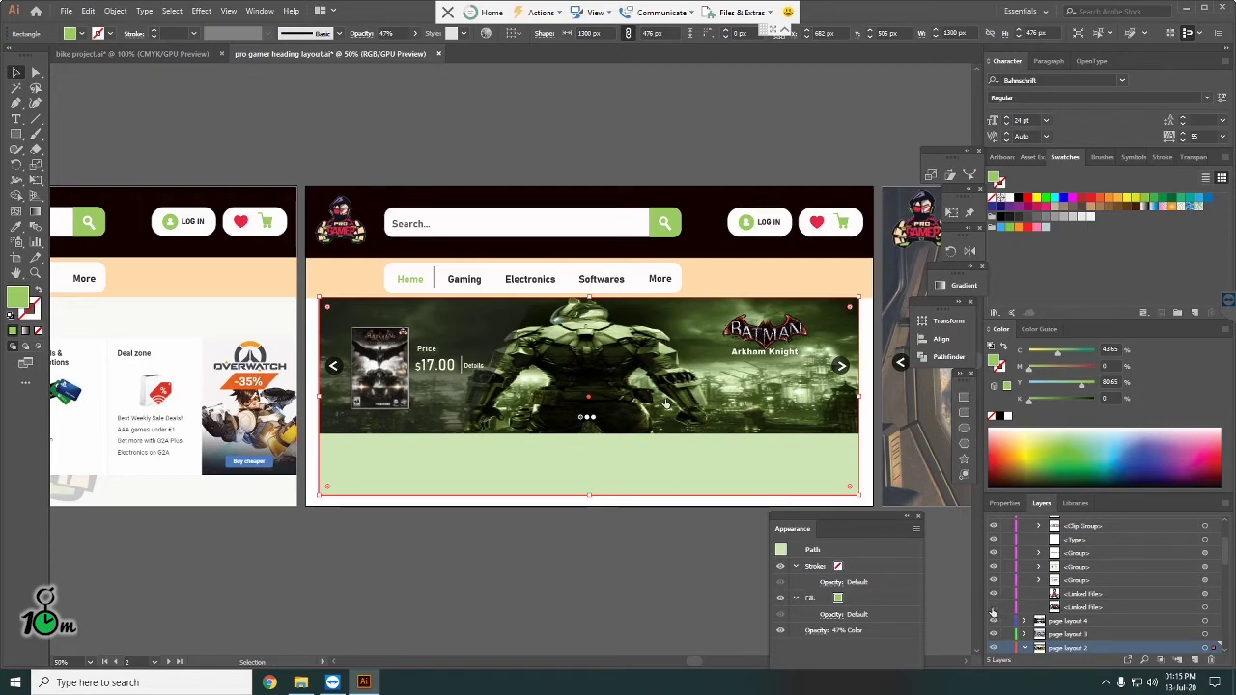
scroll(1004, 616, down, 3)
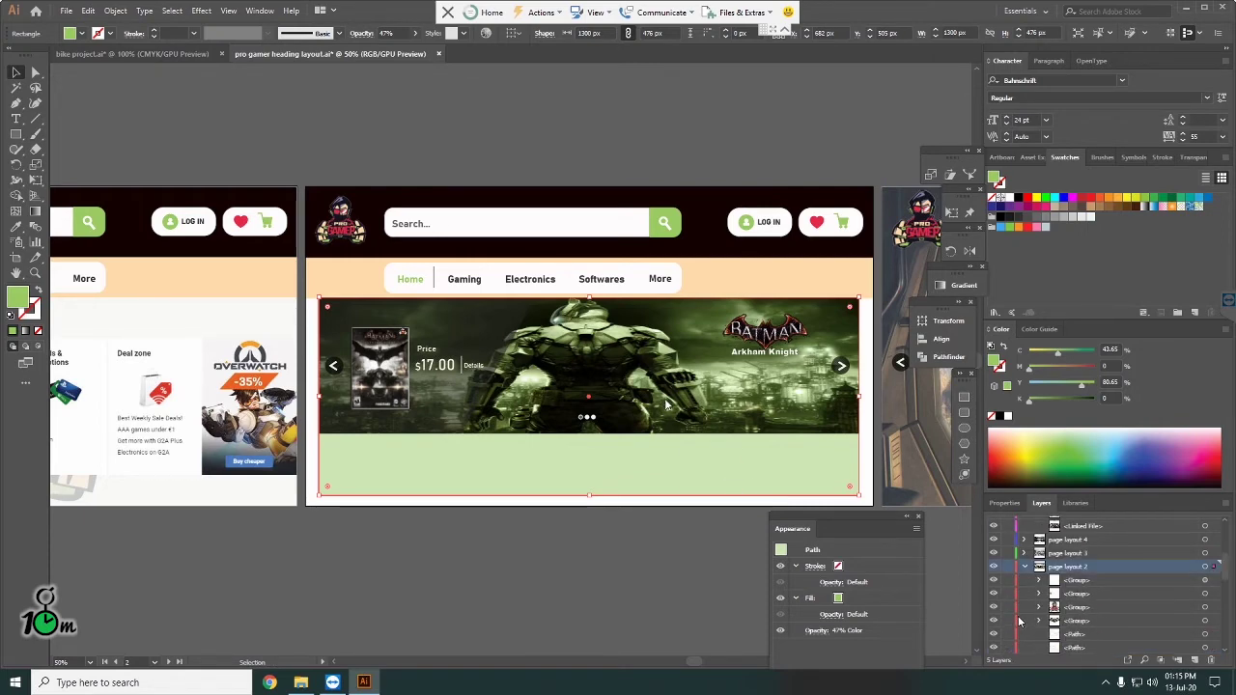
scroll(1019, 620, up, 3)
scroll(1023, 617, down, 1)
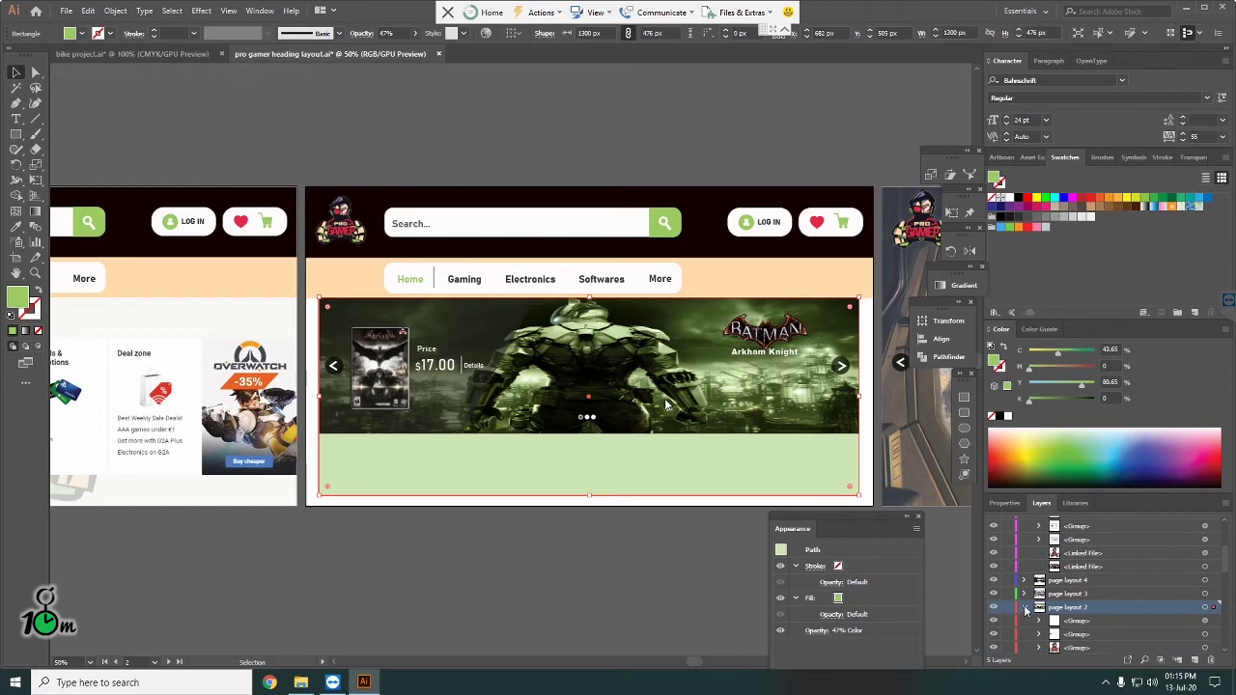
scroll(1033, 623, down, 6)
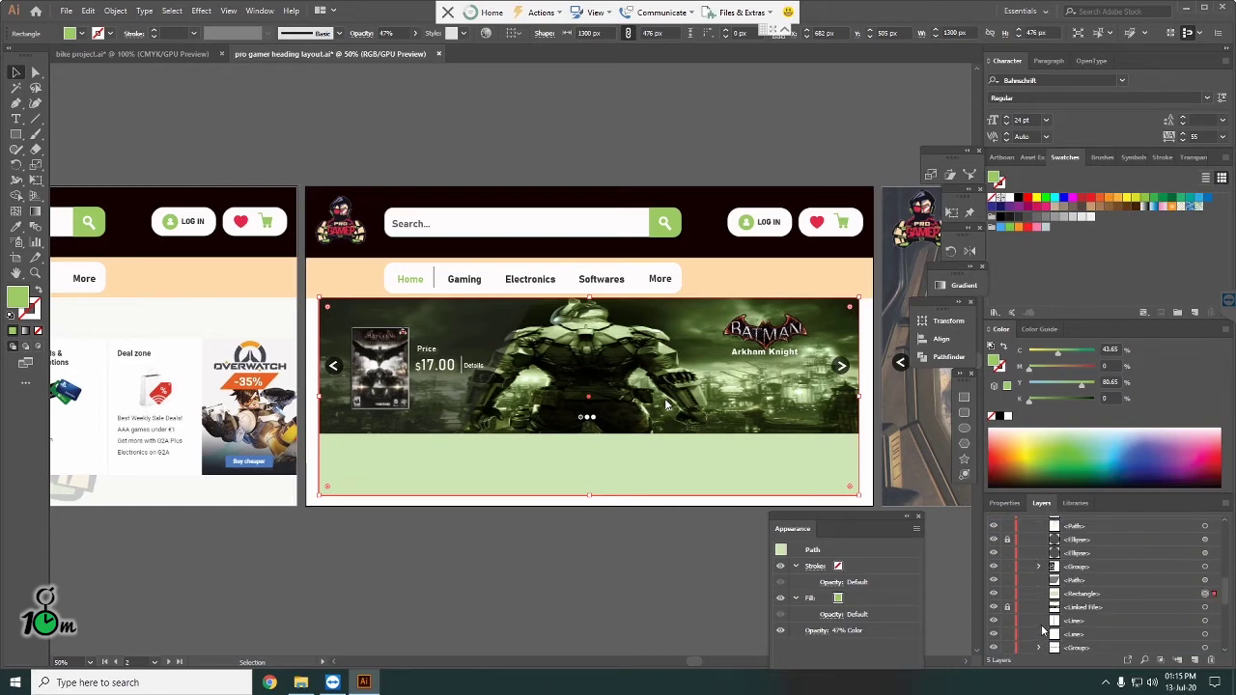
scroll(1042, 630, down, 2)
scroll(1048, 629, down, 2)
scroll(1052, 627, down, 2)
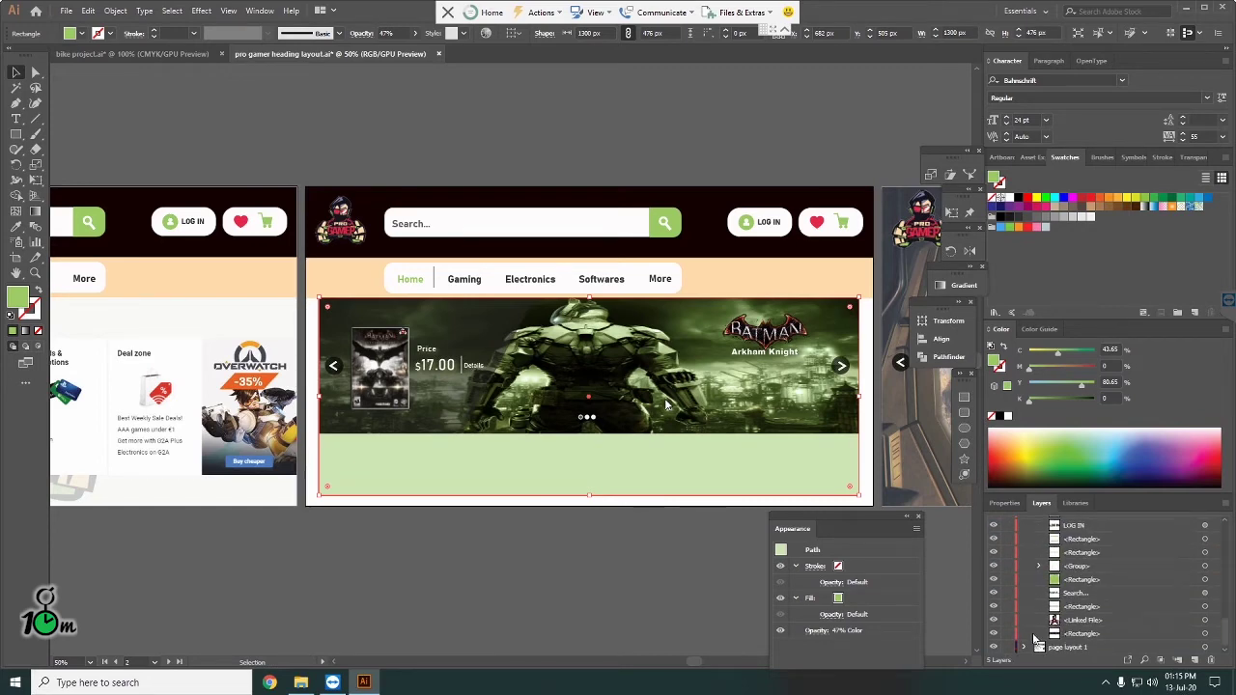
click(994, 634)
scroll(1063, 640, down, 2)
scroll(1072, 627, down, 2)
scroll(1076, 621, down, 1)
scroll(1078, 617, down, 2)
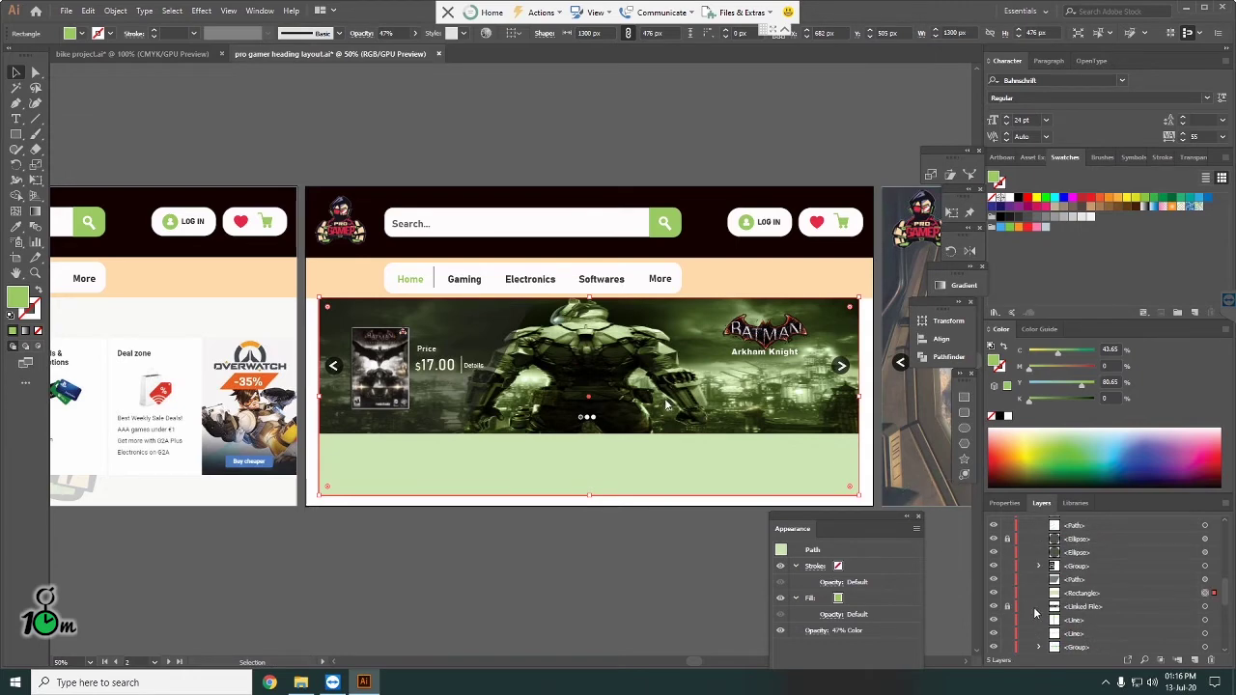
click(993, 606)
click(1057, 608)
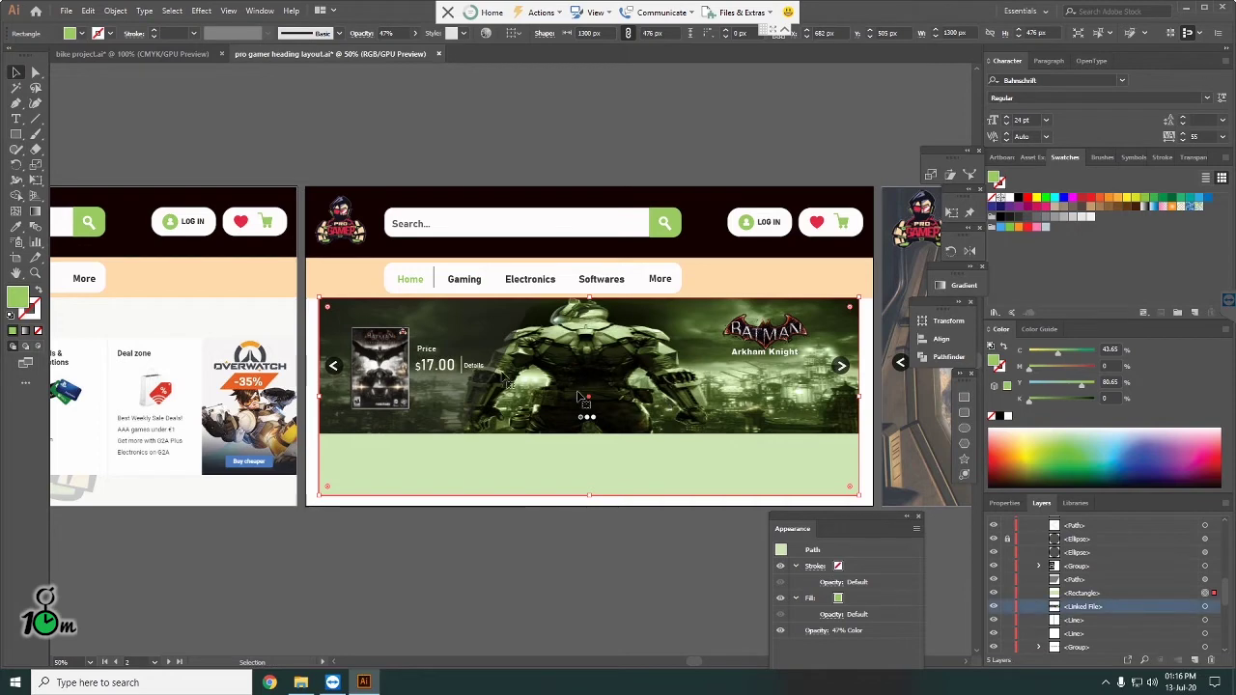
key(a)
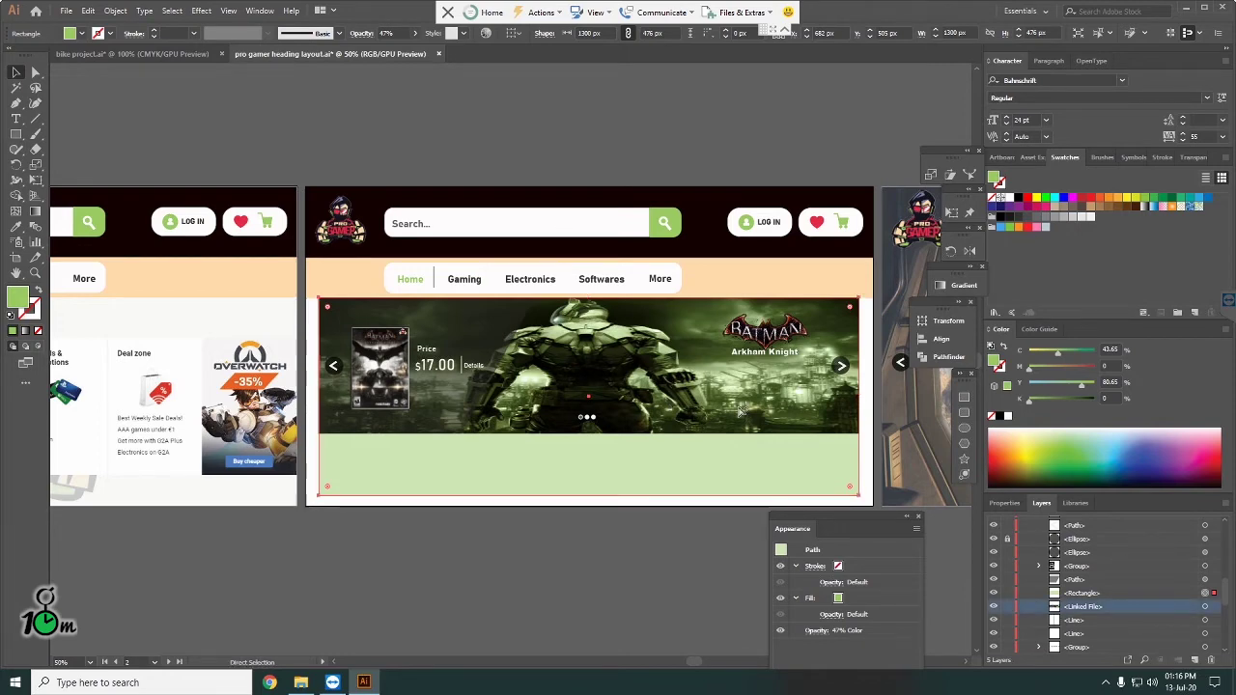
click(678, 424)
Step: Stretch the Batman image downward to 566 px tall
key(v)
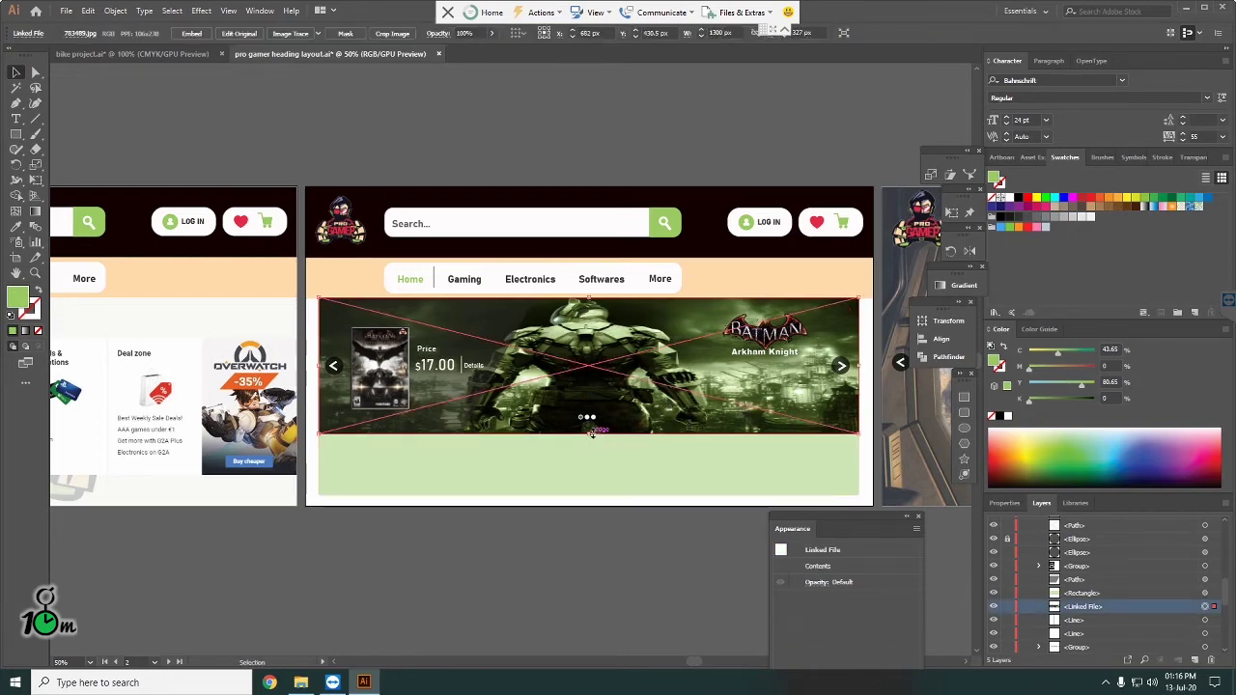
drag(589, 434, 595, 503)
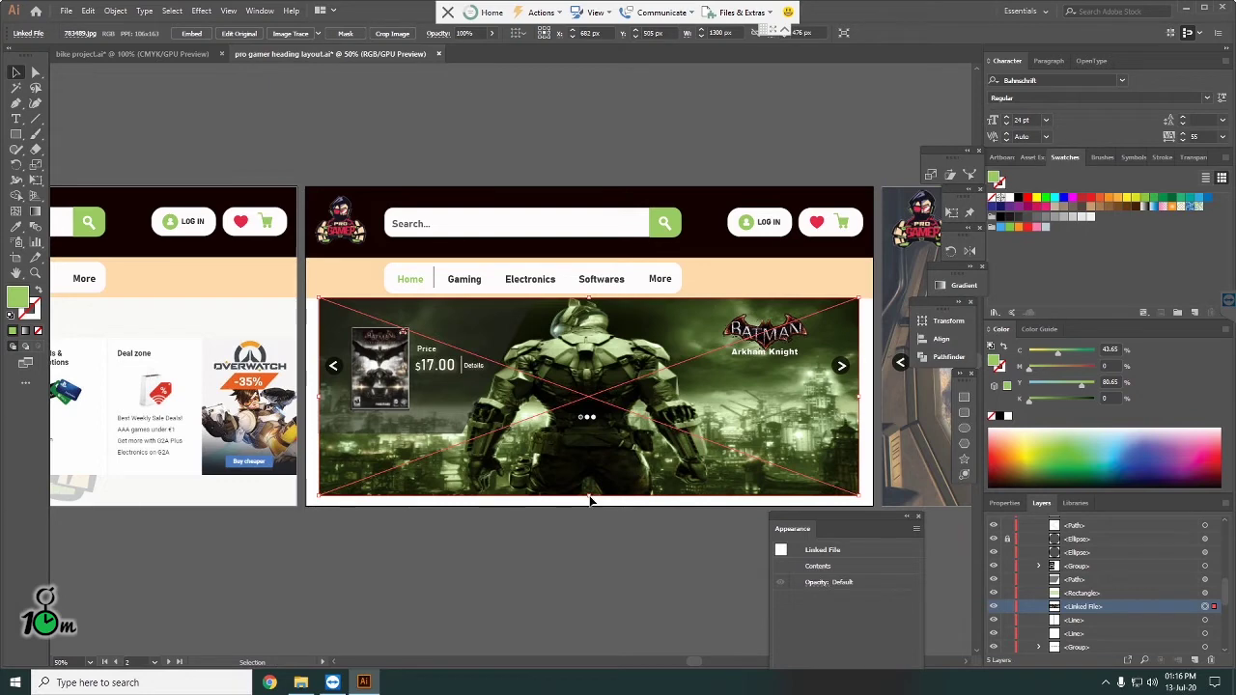
drag(590, 498, 590, 534)
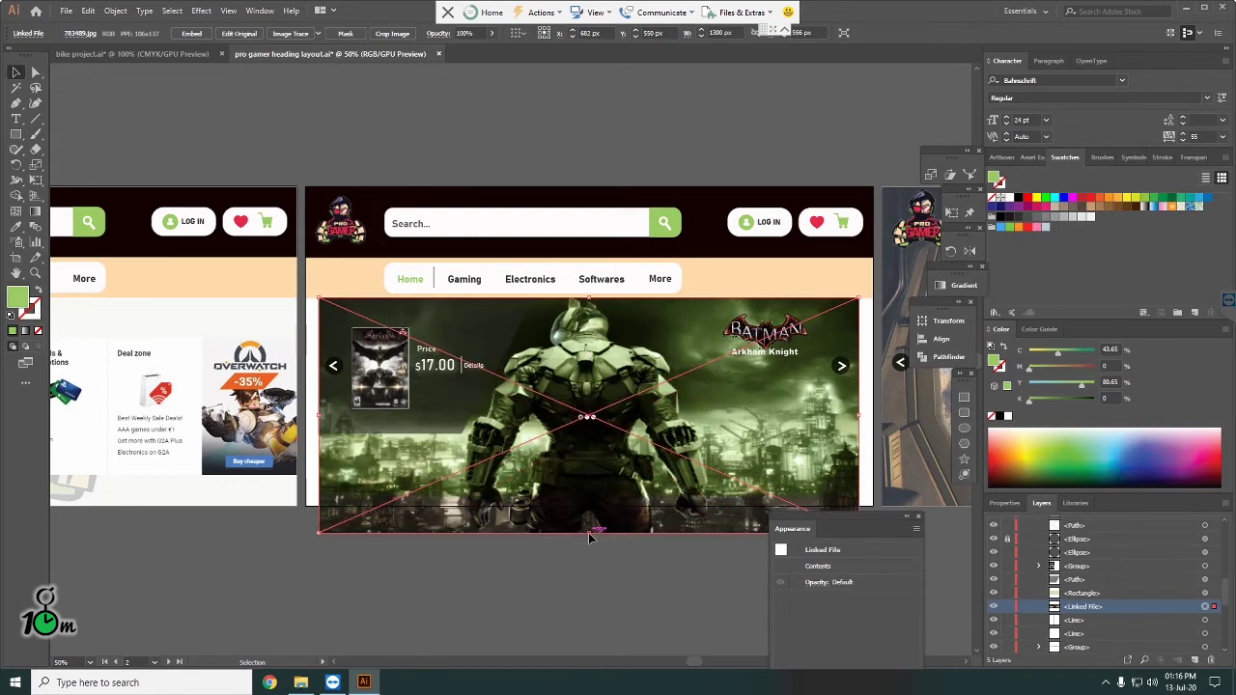
Step: Shrink the green tint rectangle back to 327 px and add the image to the selection
click(586, 496)
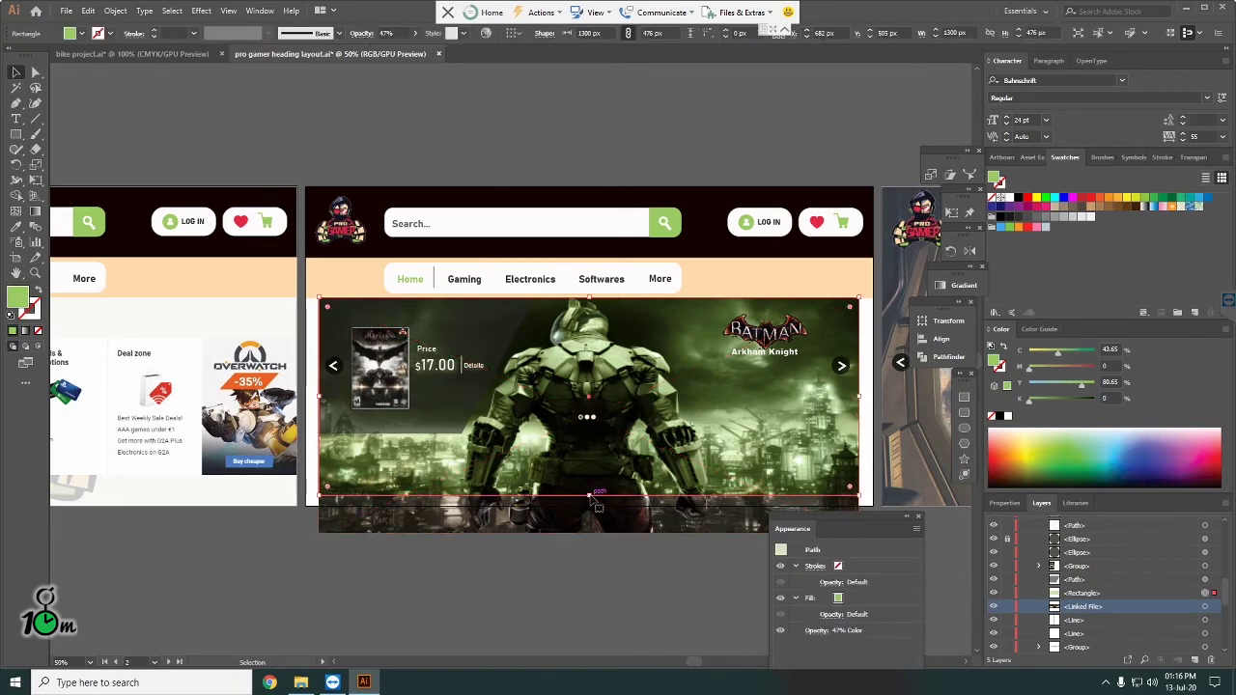
drag(589, 498, 597, 434)
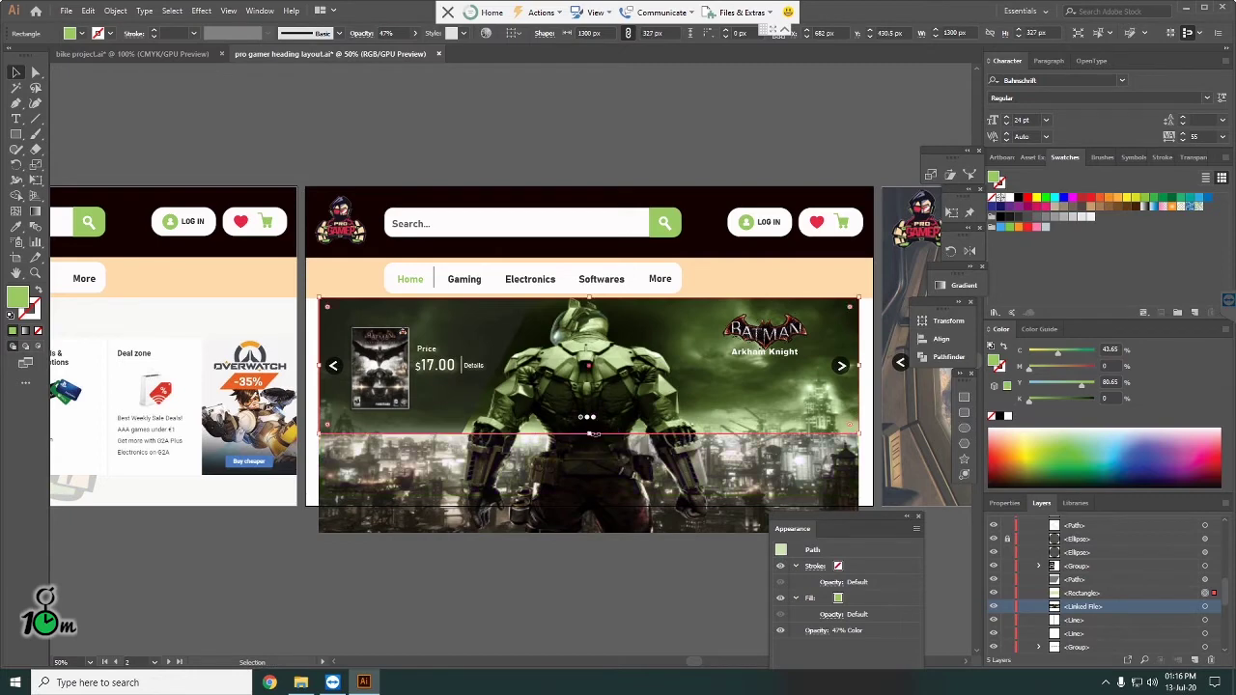
shift+click(665, 402)
right_click(661, 379)
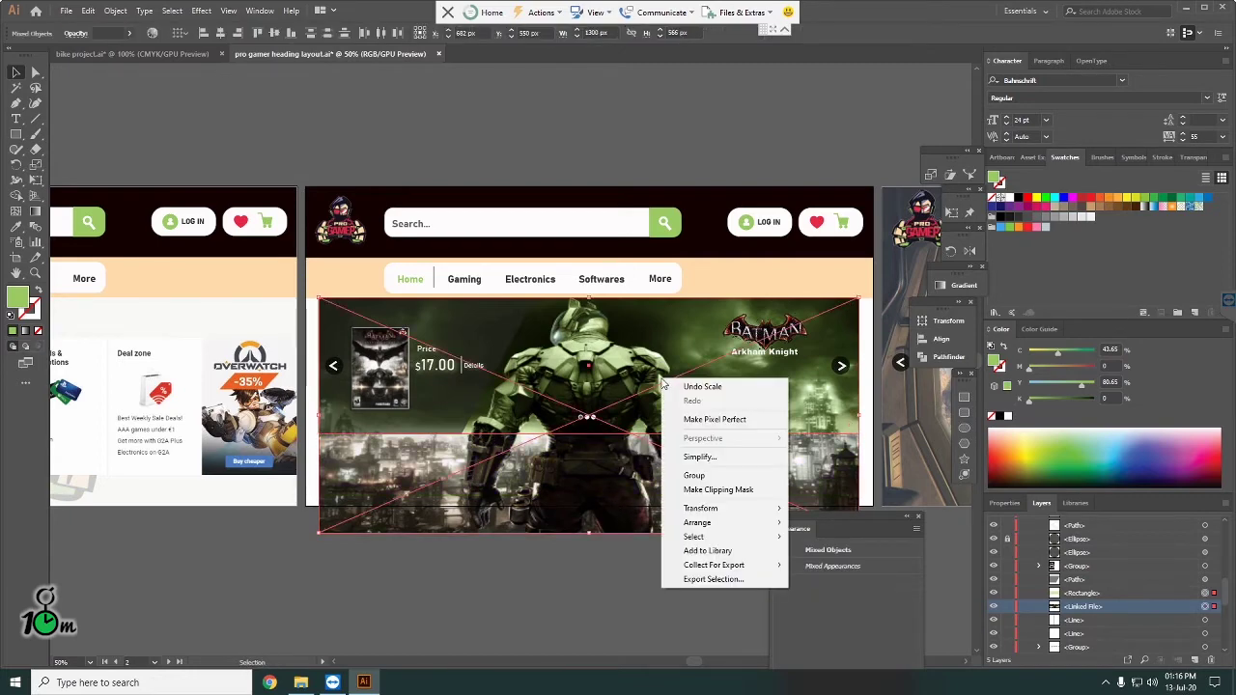
click(716, 491)
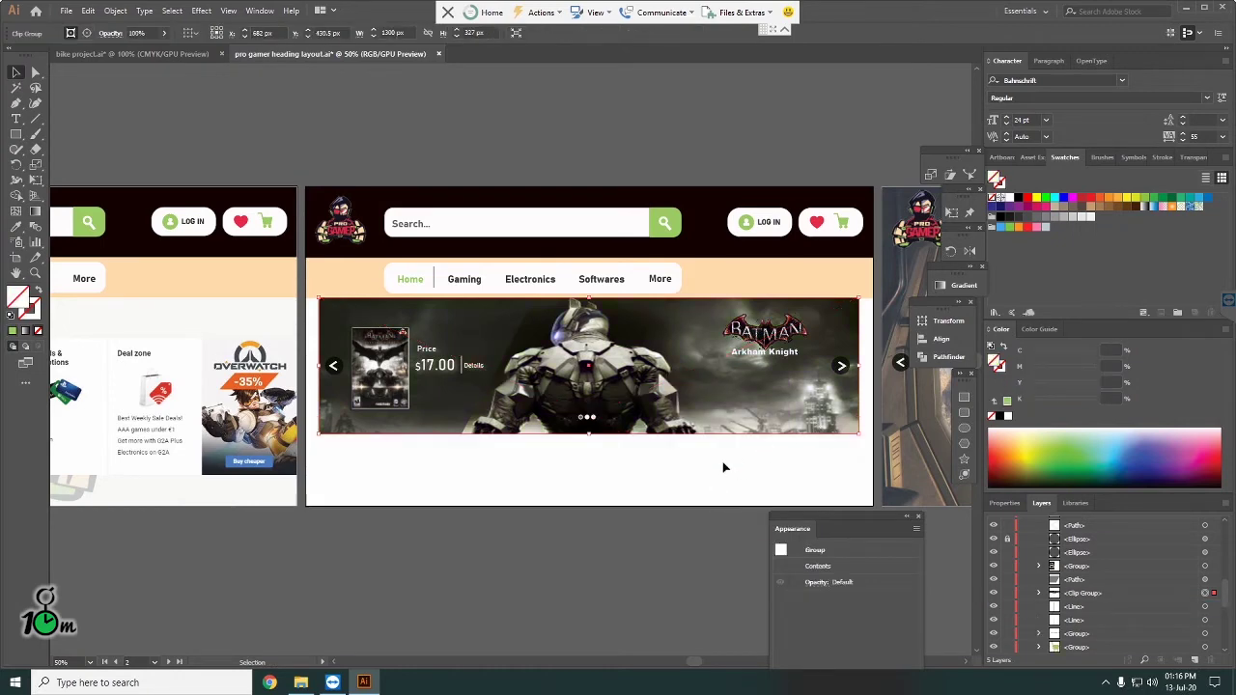
click(773, 437)
double_click(774, 438)
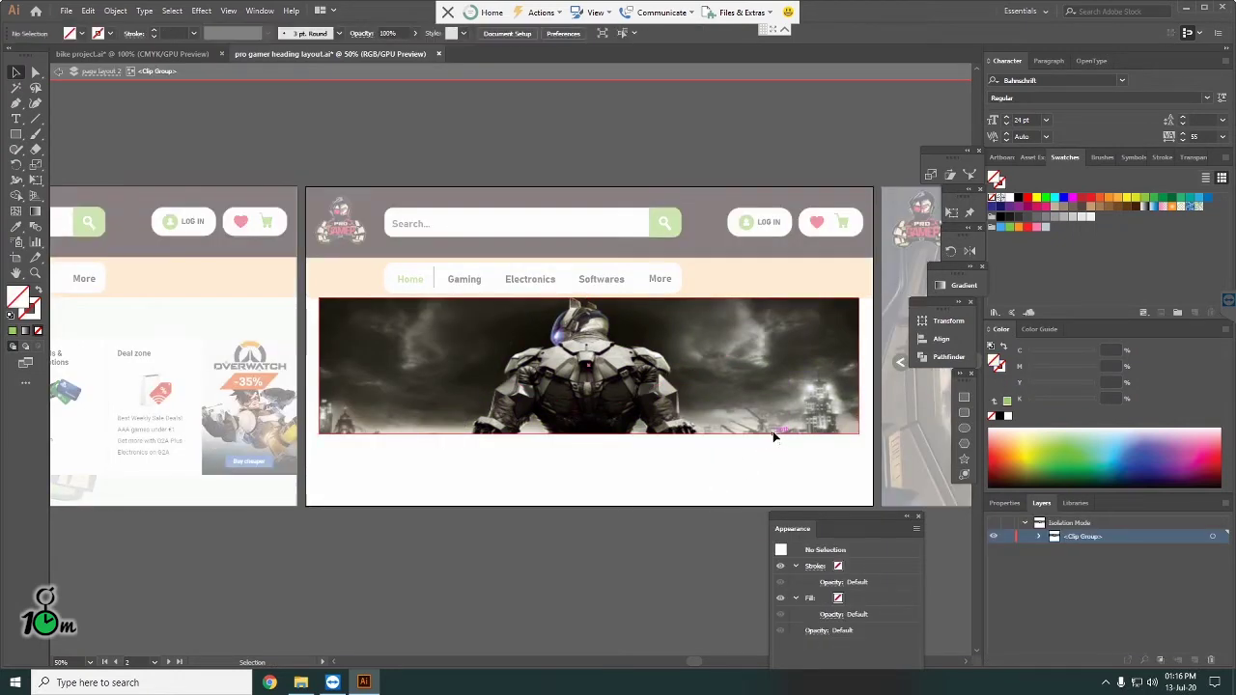
click(773, 439)
key(i)
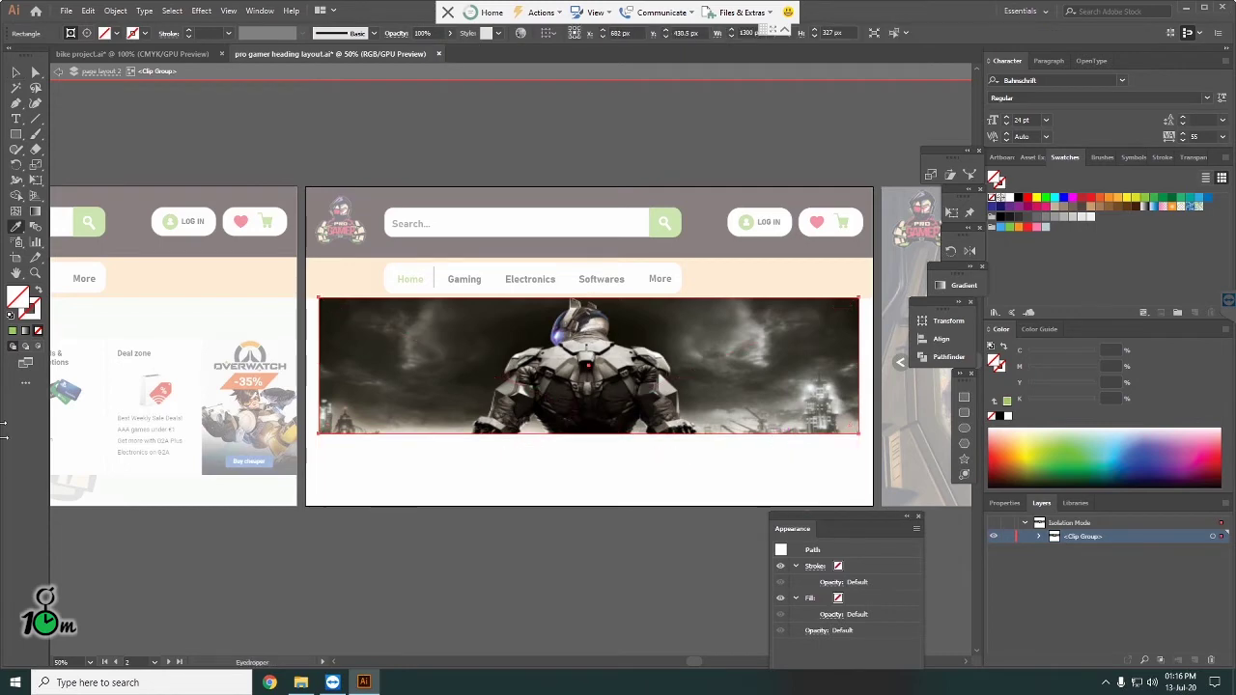
click(12, 332)
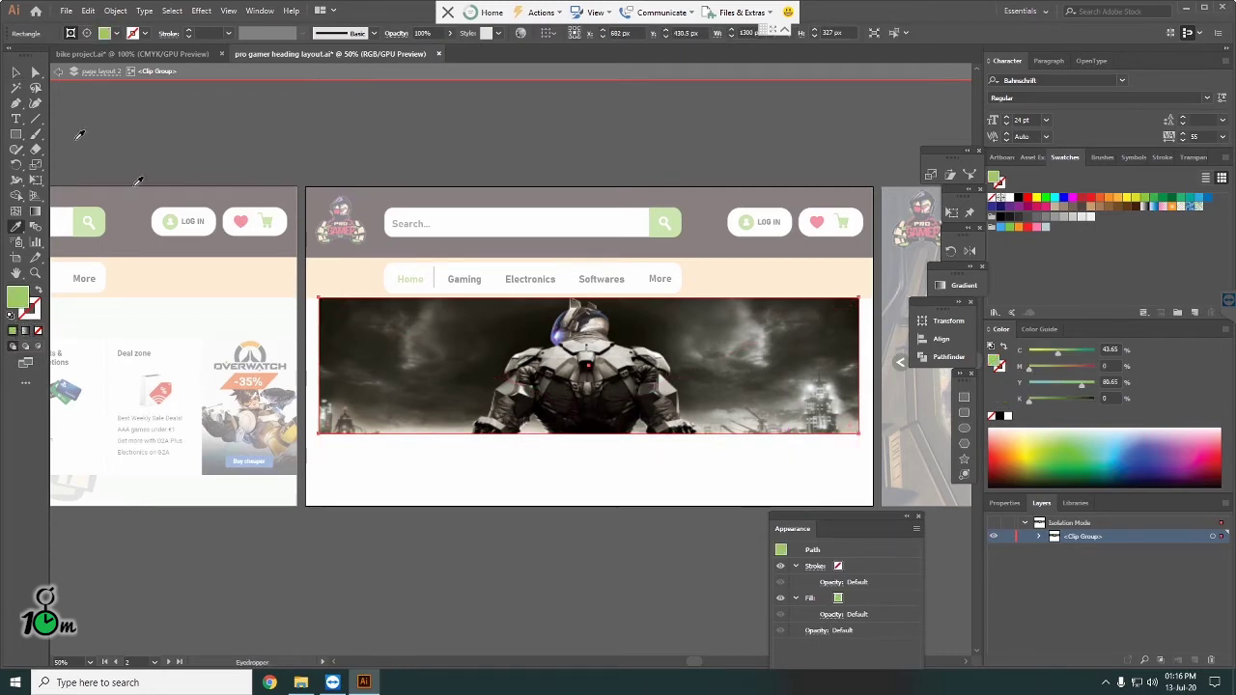
click(15, 74)
click(539, 443)
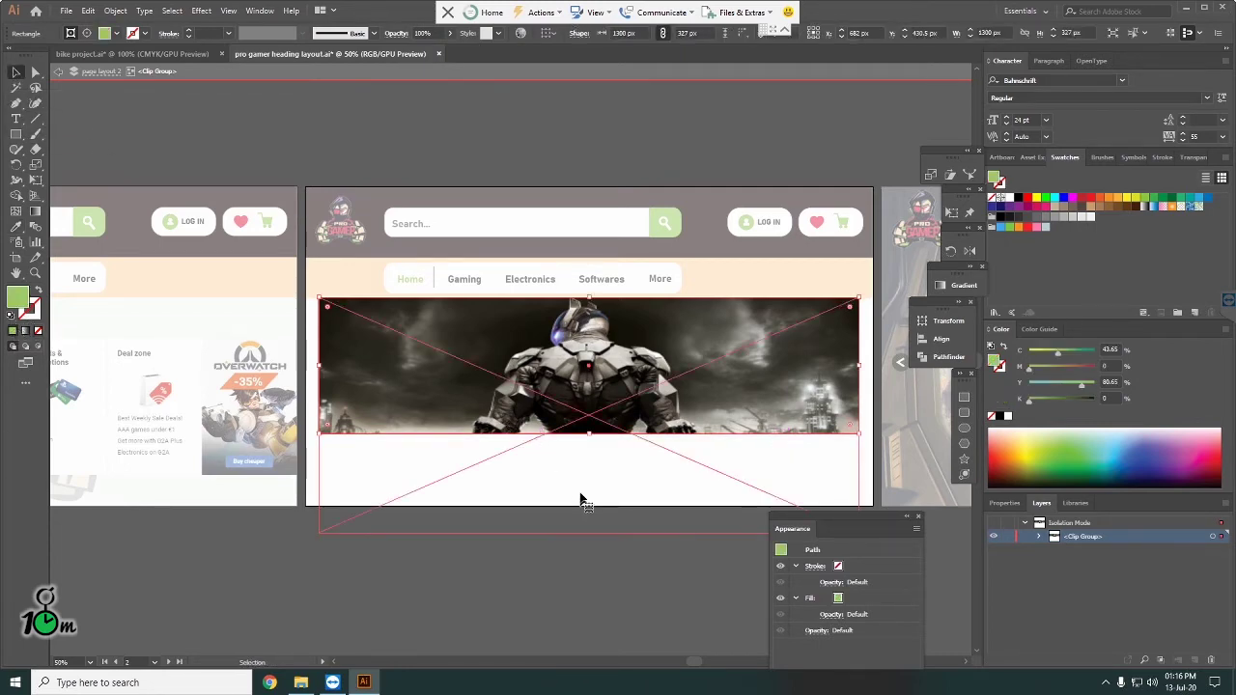
click(662, 435)
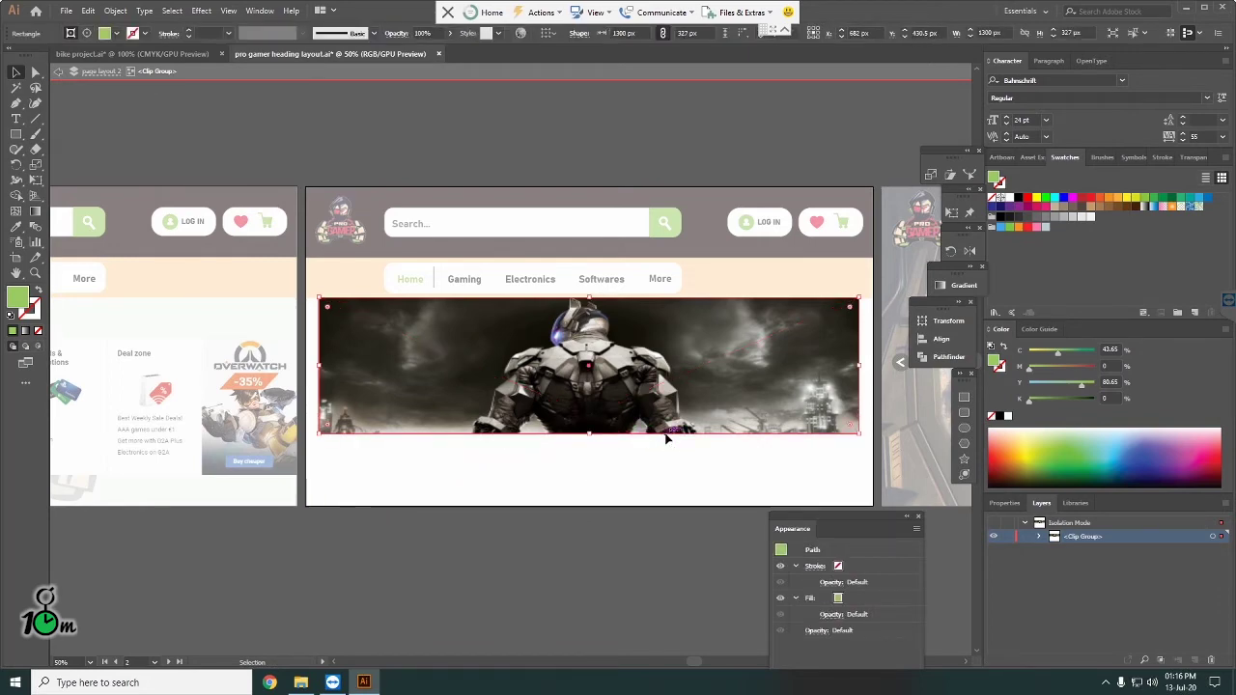
click(731, 362)
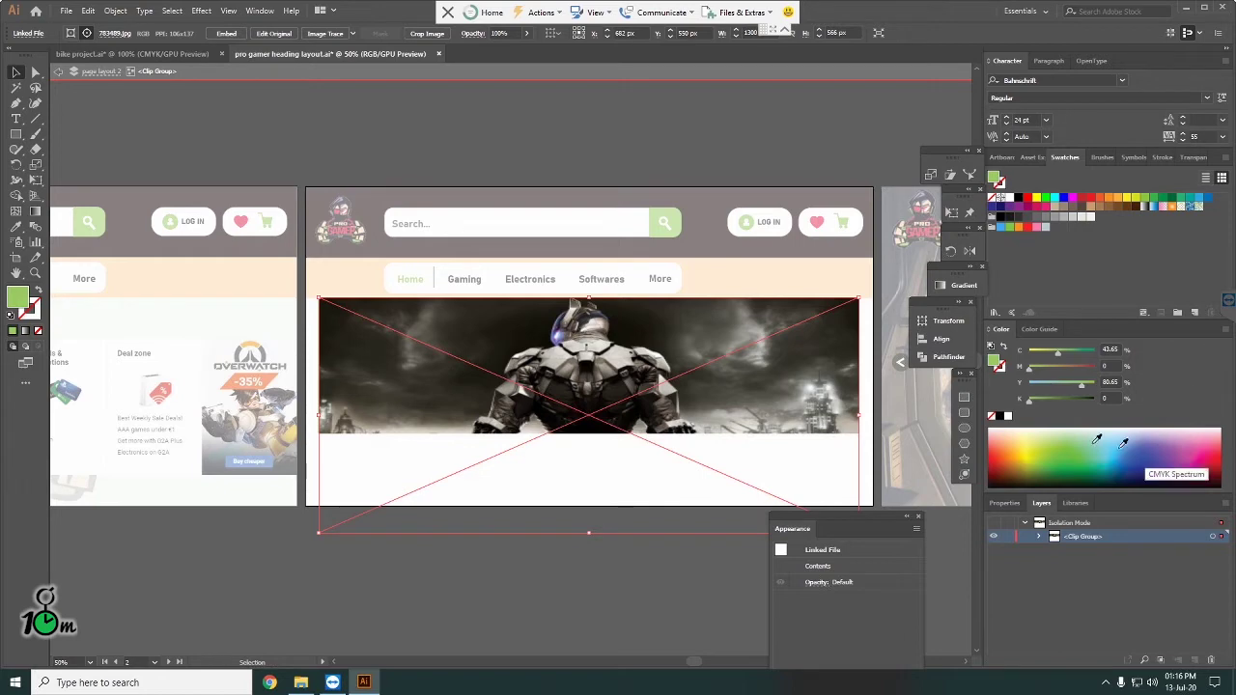
Step: Draw a green rectangle covering the whole banner at 50% opacity
click(16, 135)
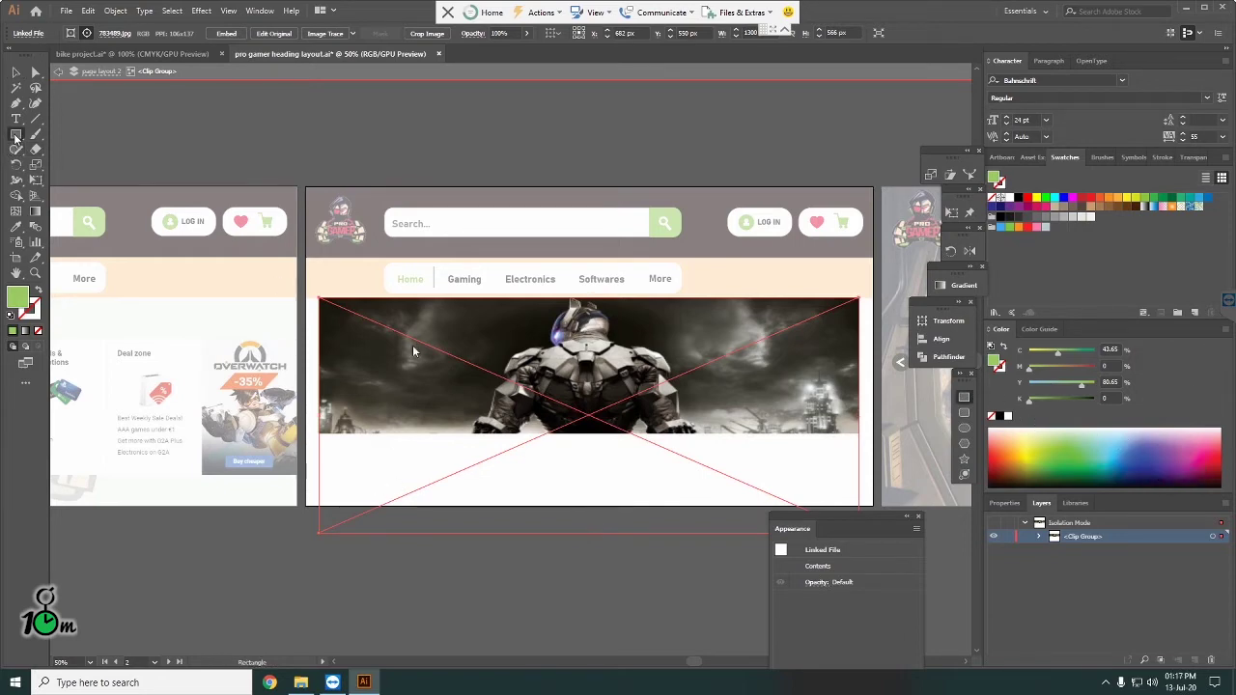
mouse_move(316, 293)
mouse_down()
mouse_move(906, 499)
mouse_move(872, 448)
mouse_up()
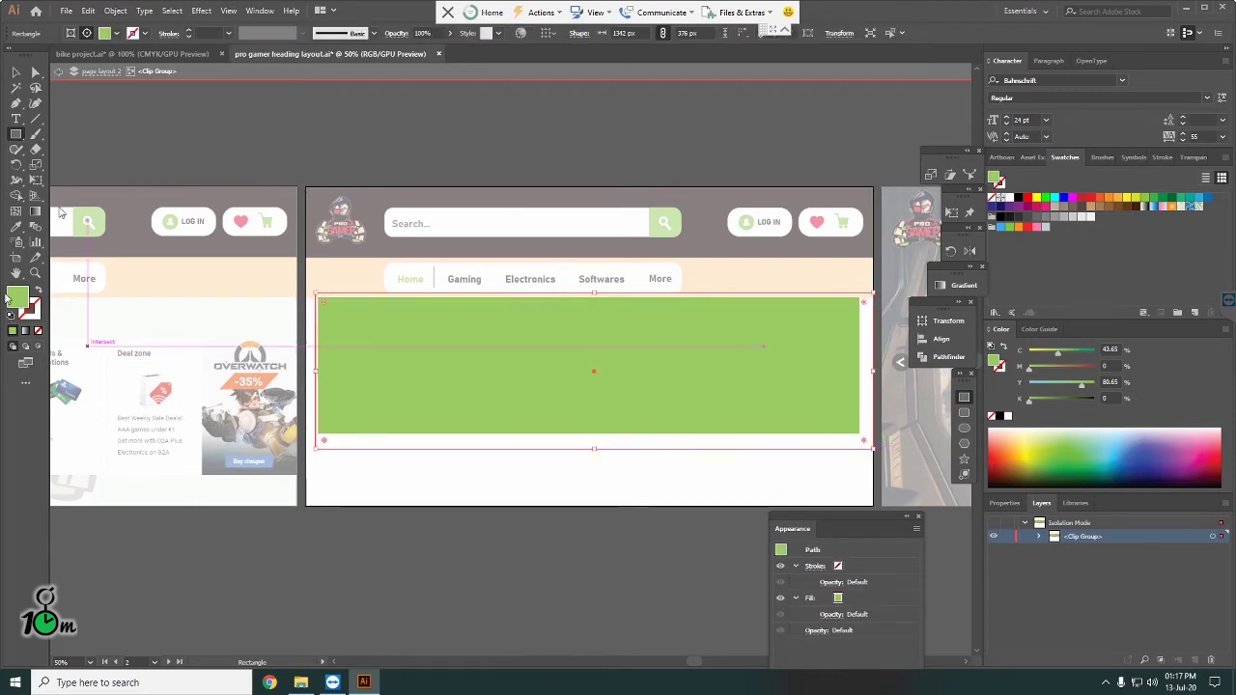
click(15, 72)
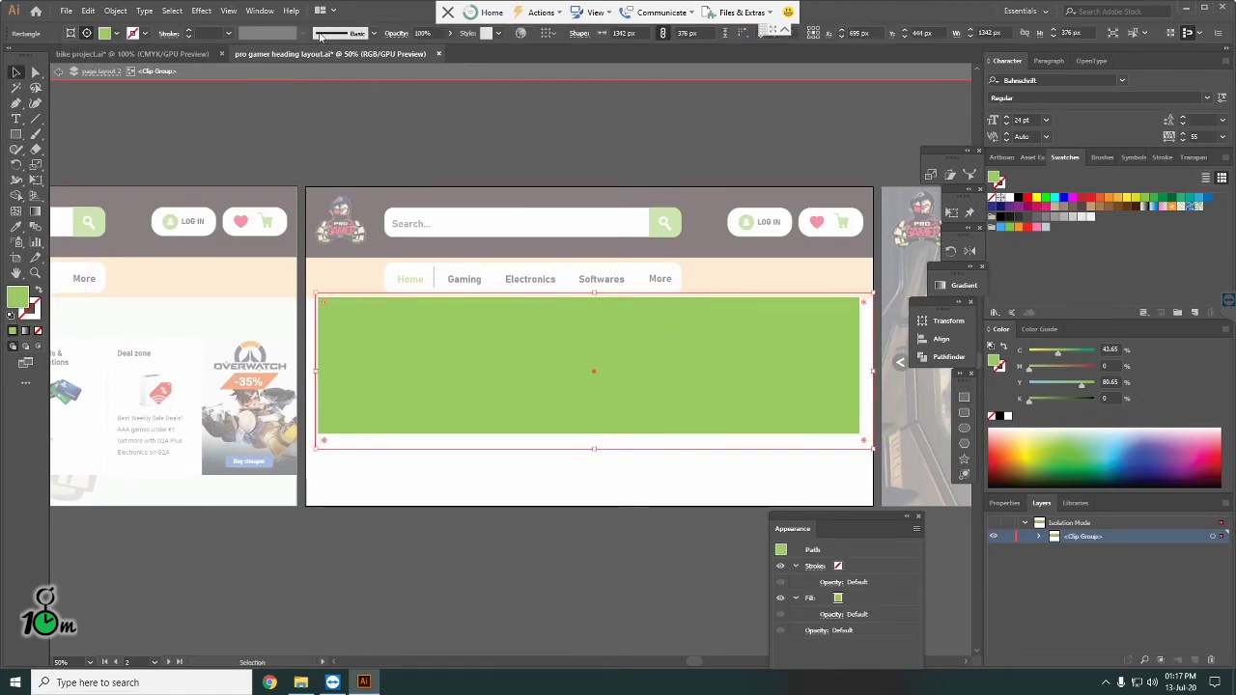
click(439, 33)
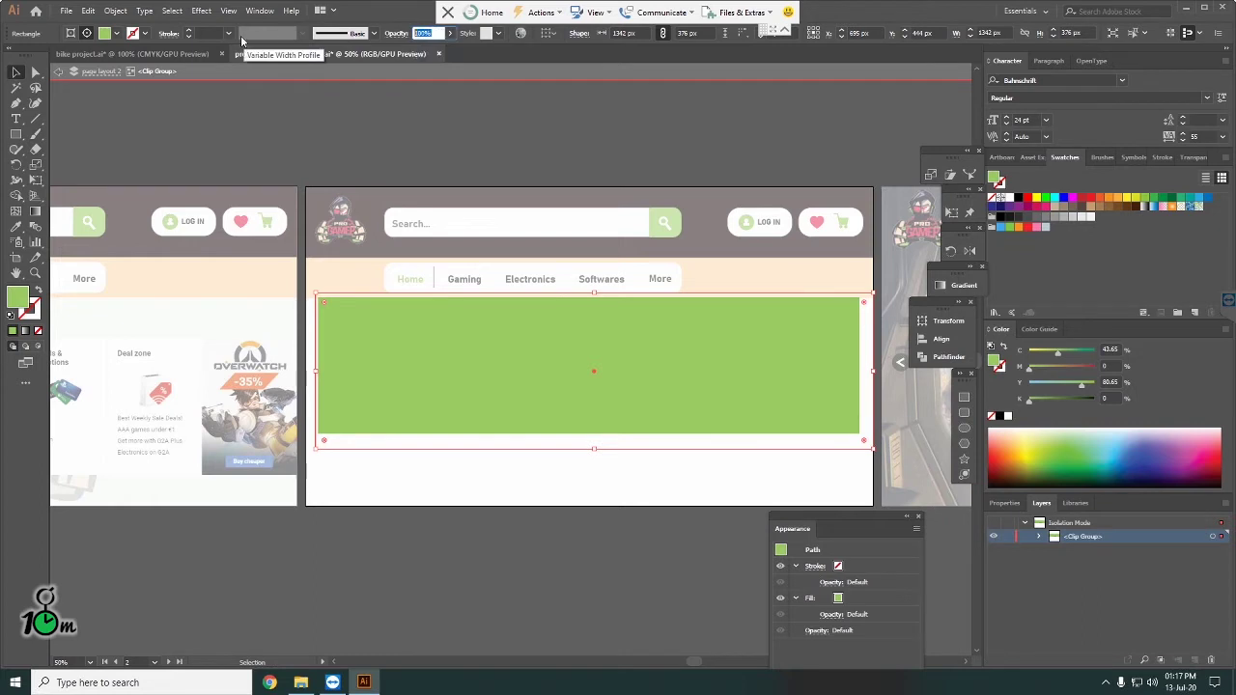
text(50)
key(Return)
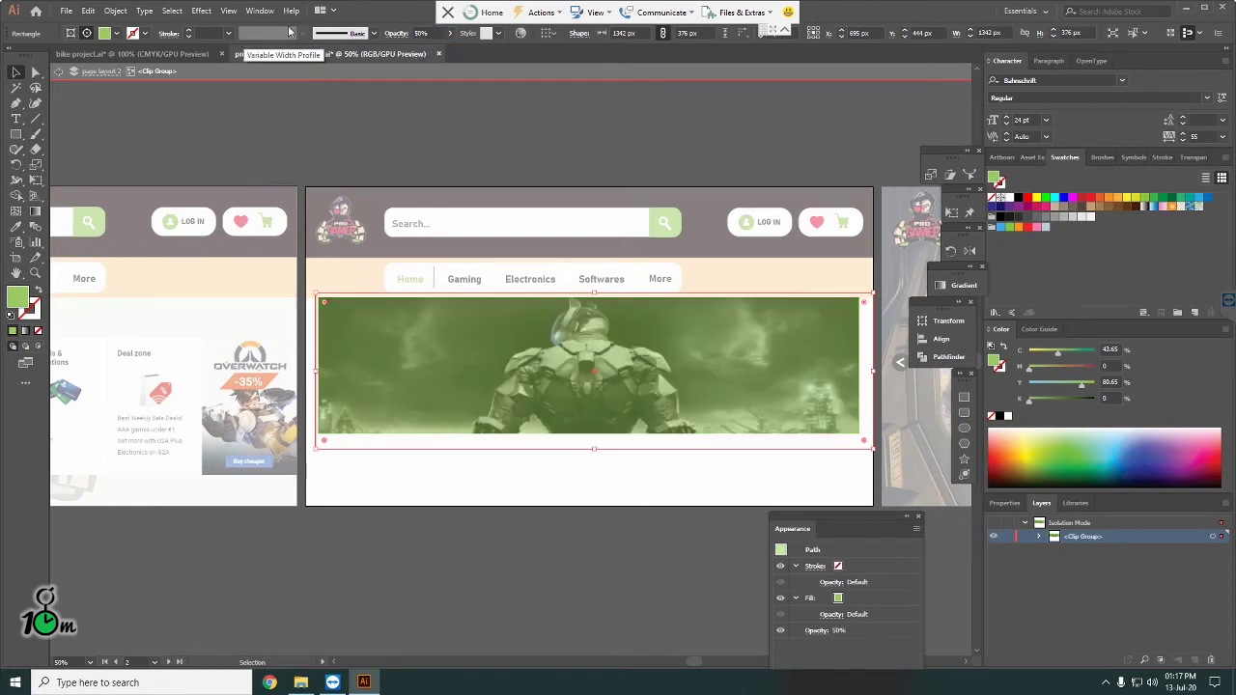
Step: Set the green rectangle's blend mode to Color and exit isolation mode
click(395, 35)
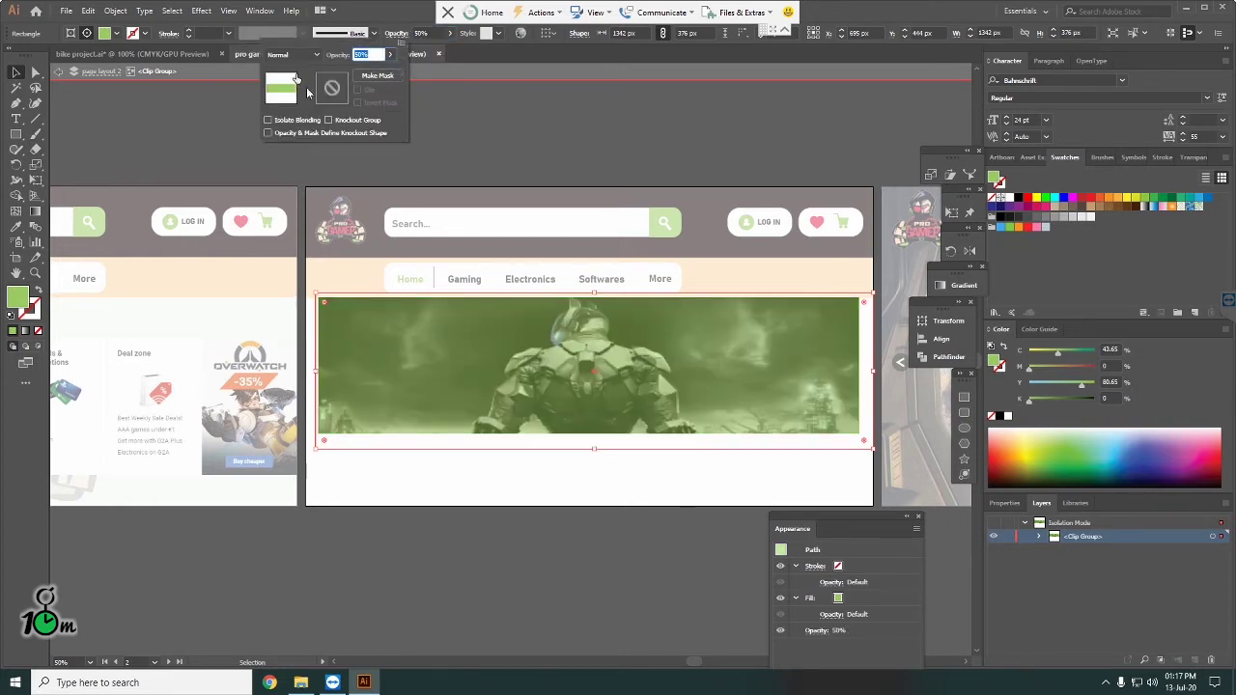
click(289, 54)
click(285, 282)
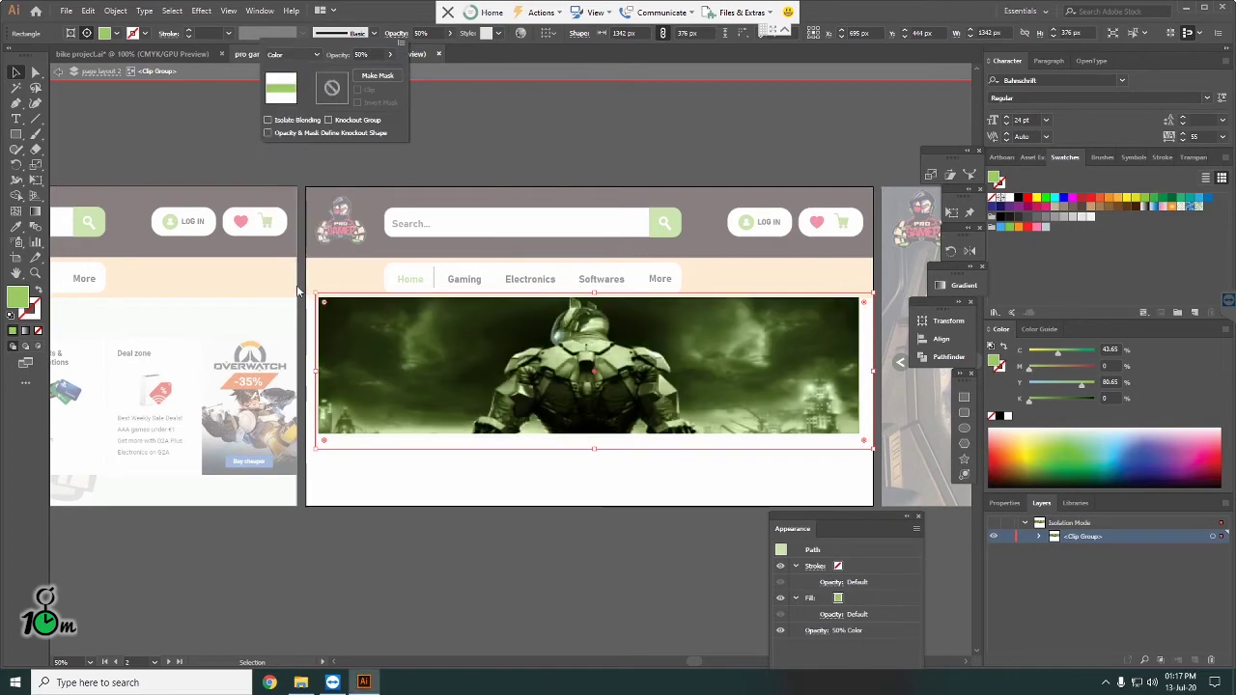
click(577, 155)
double_click(577, 155)
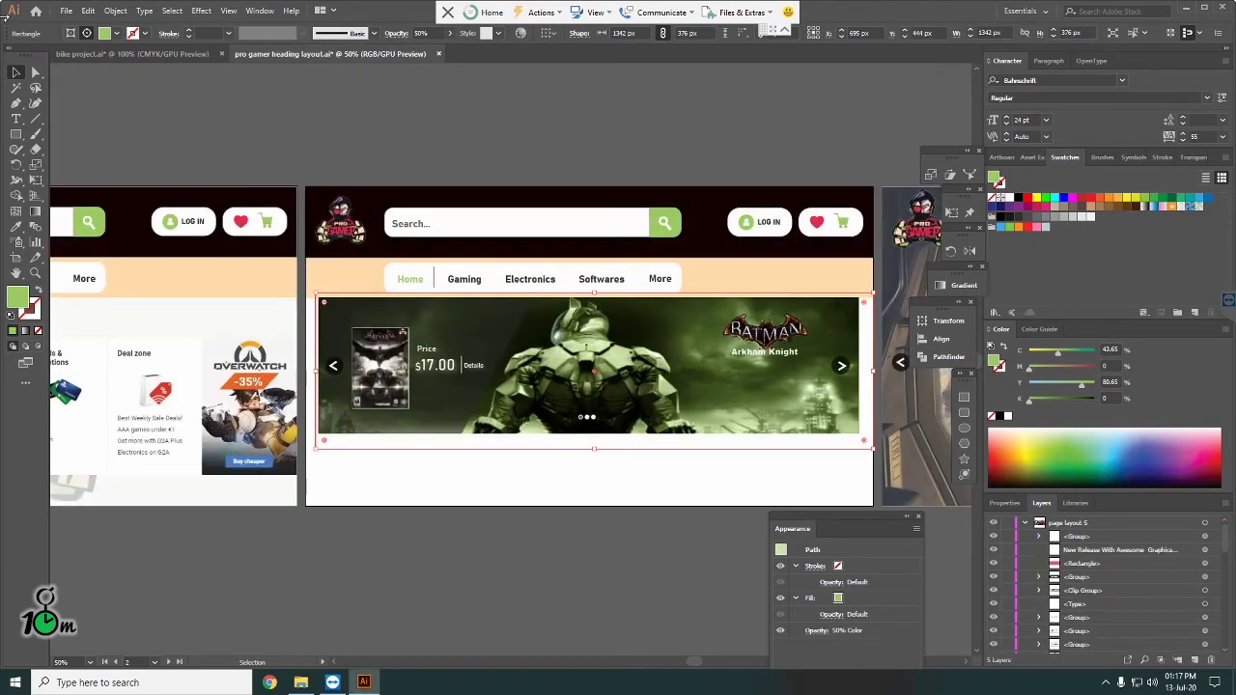
Step: Deselect, shift the view, then select the right and left white arrow buttons together
click(461, 136)
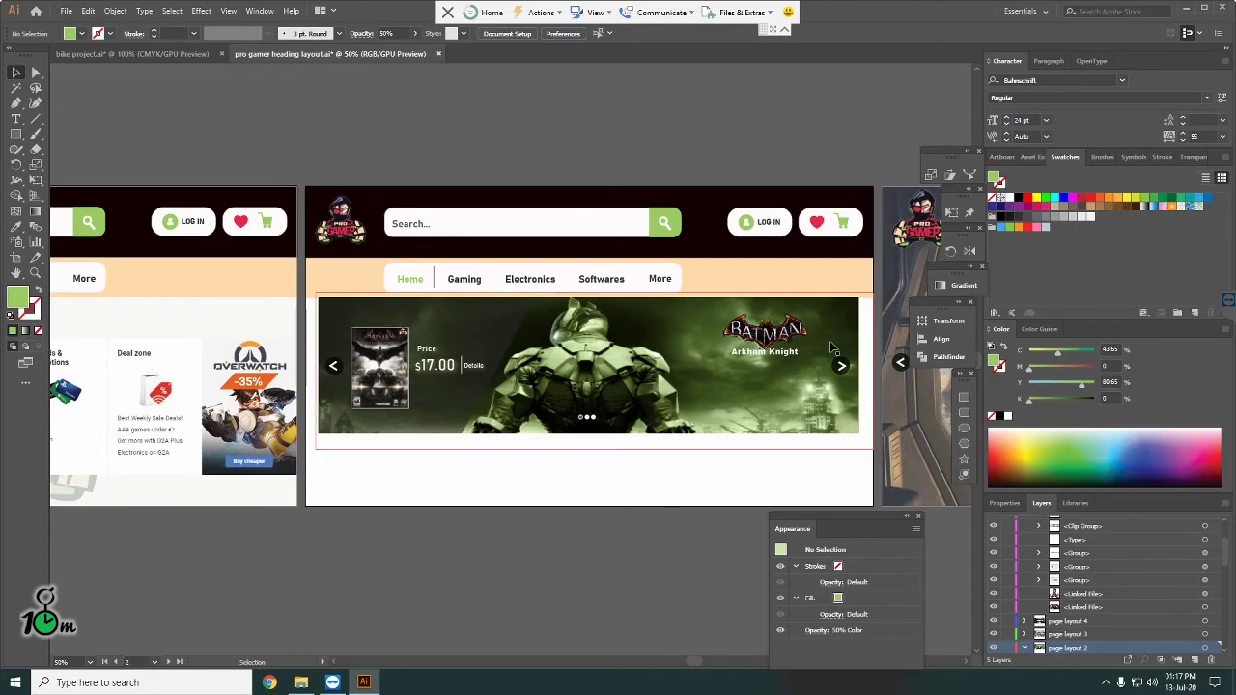
scroll(830, 347, up, 3)
scroll(791, 320, down, 2)
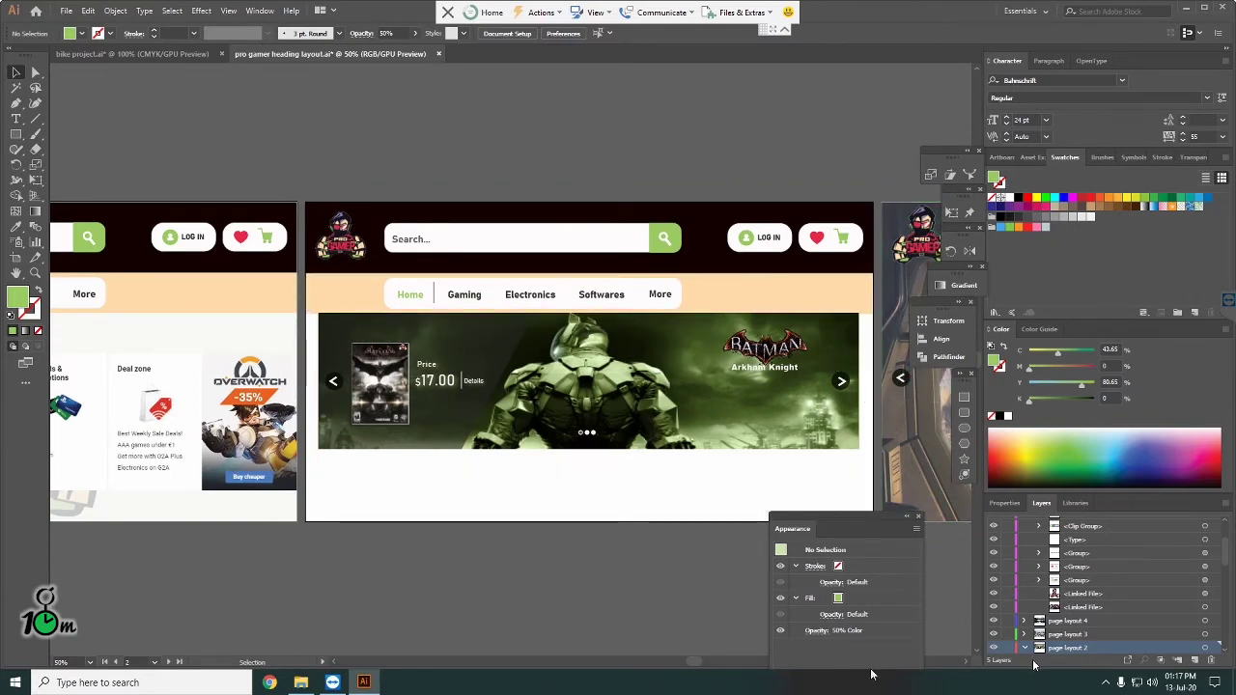
click(965, 664)
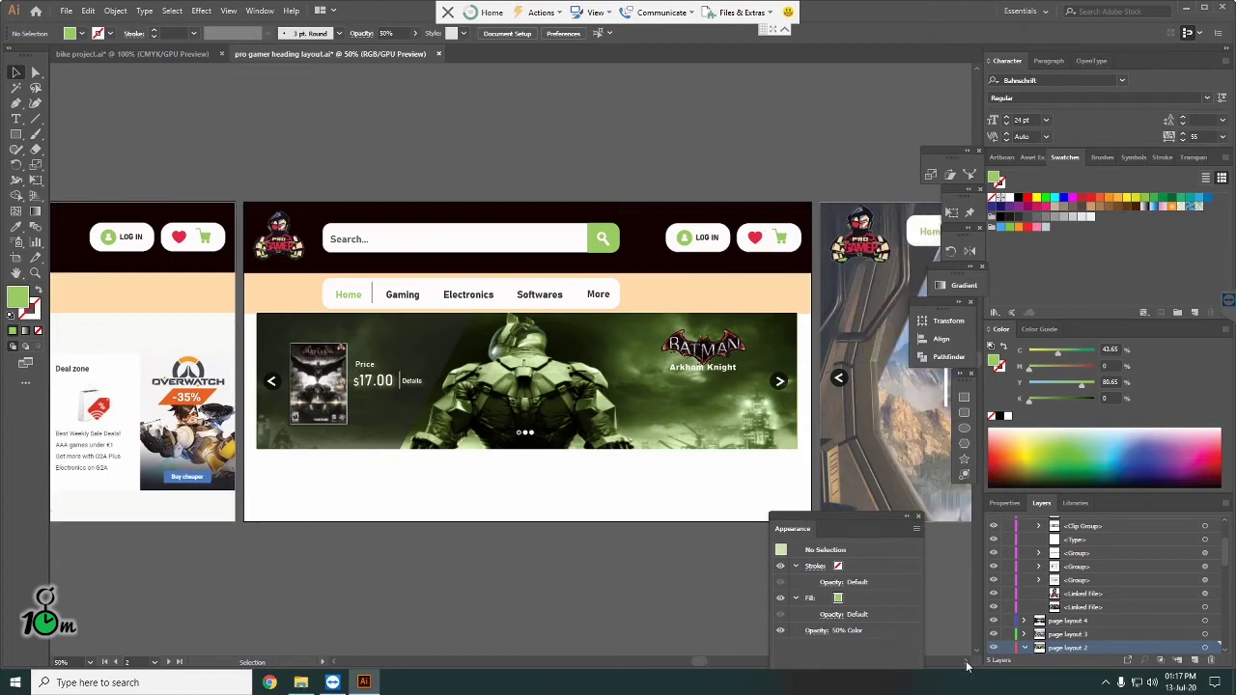
click(966, 663)
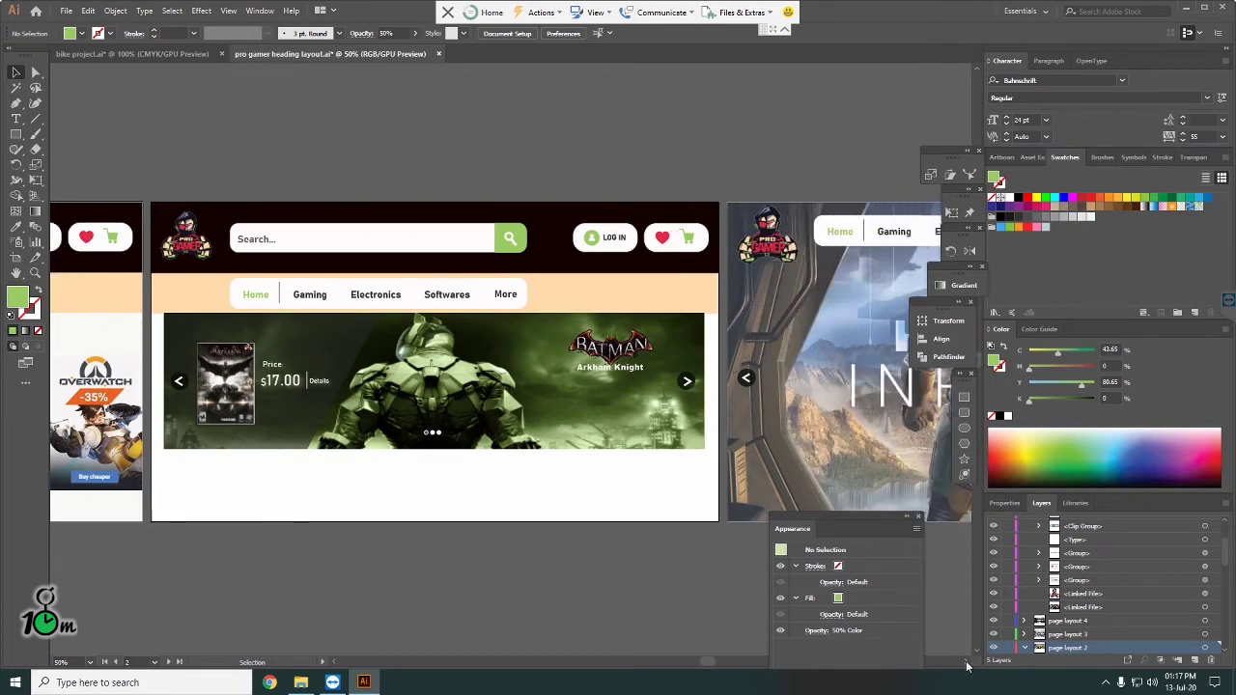
click(966, 664)
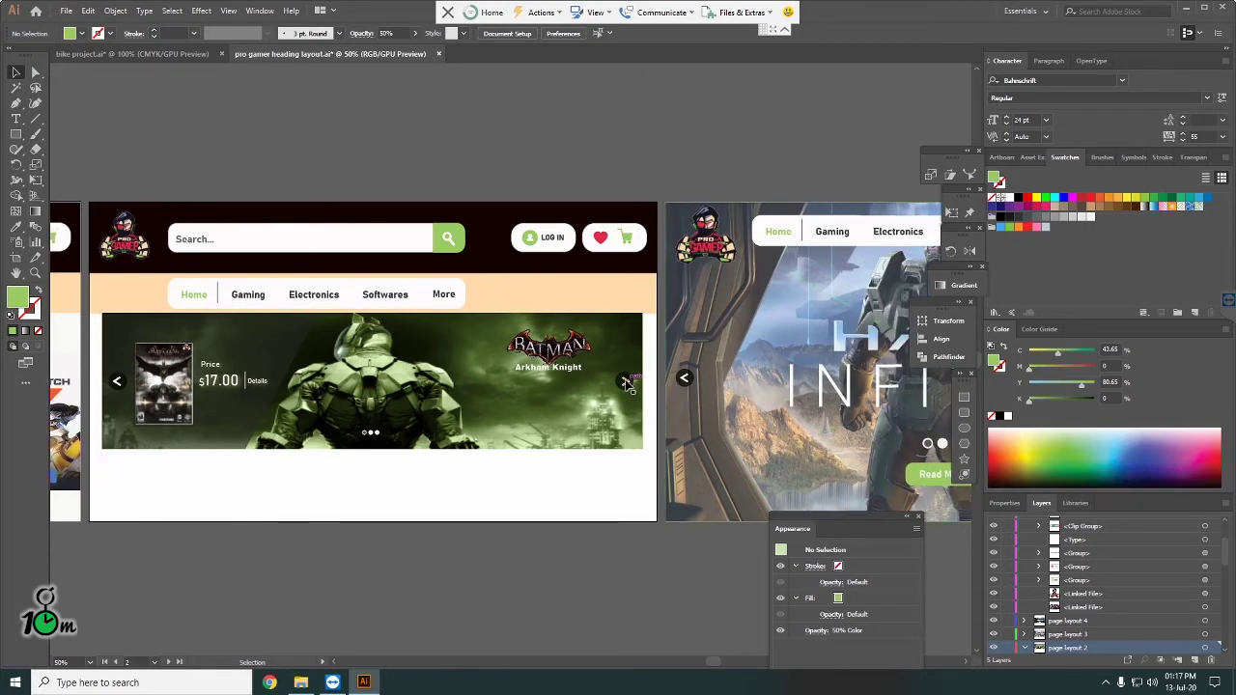
click(259, 400)
shift+click(117, 380)
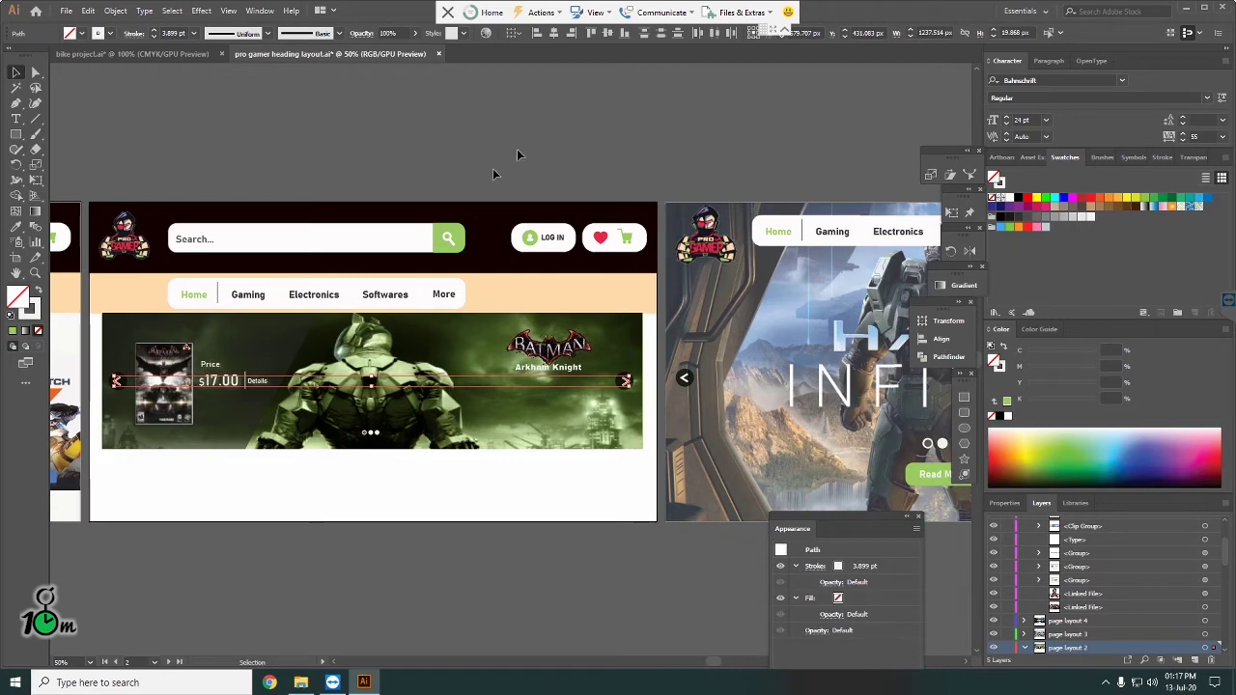
Step: Clear the mockup image selection and try selecting the banner's arrow paths
scroll(593, 350, up, 3)
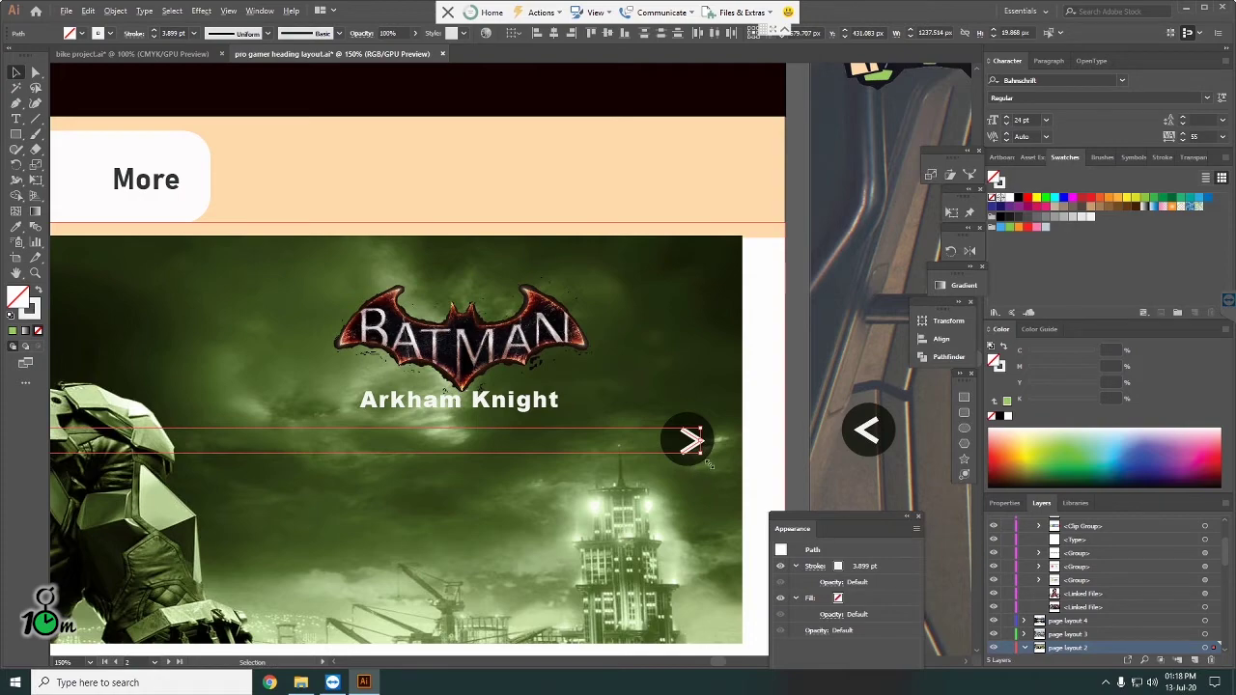
scroll(695, 464, down, 2)
scroll(707, 460, down, 3)
scroll(715, 460, down, 1)
scroll(752, 461, up, 2)
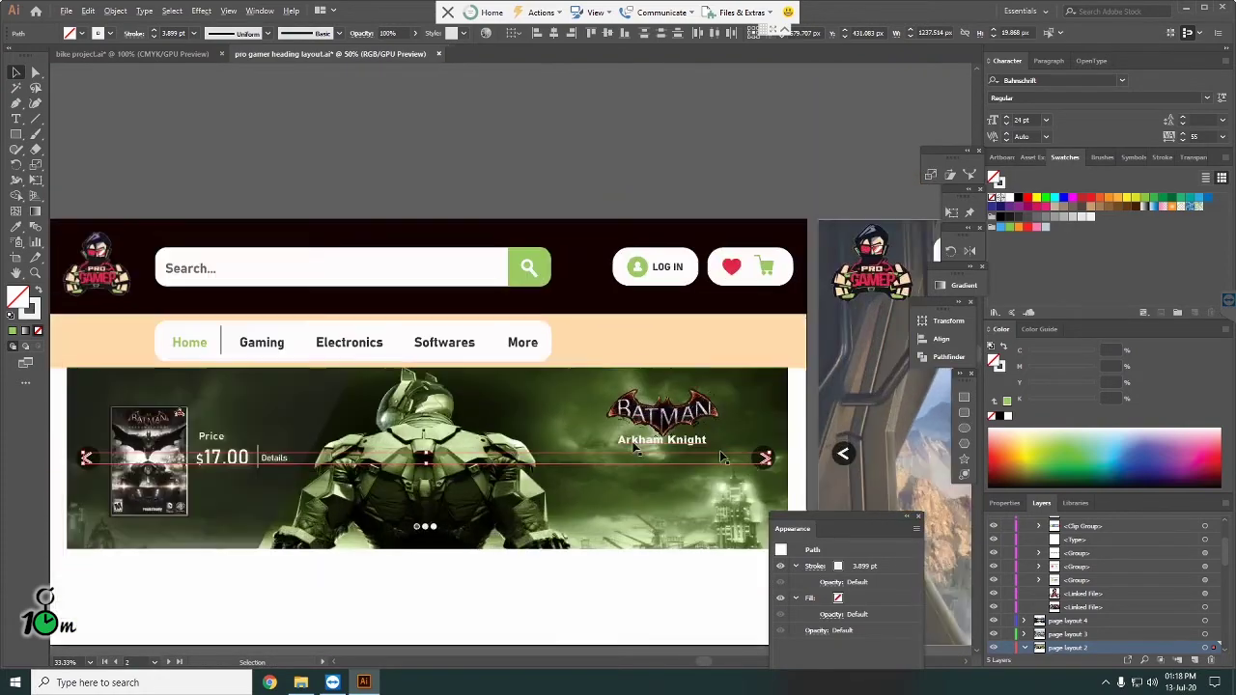
click(691, 212)
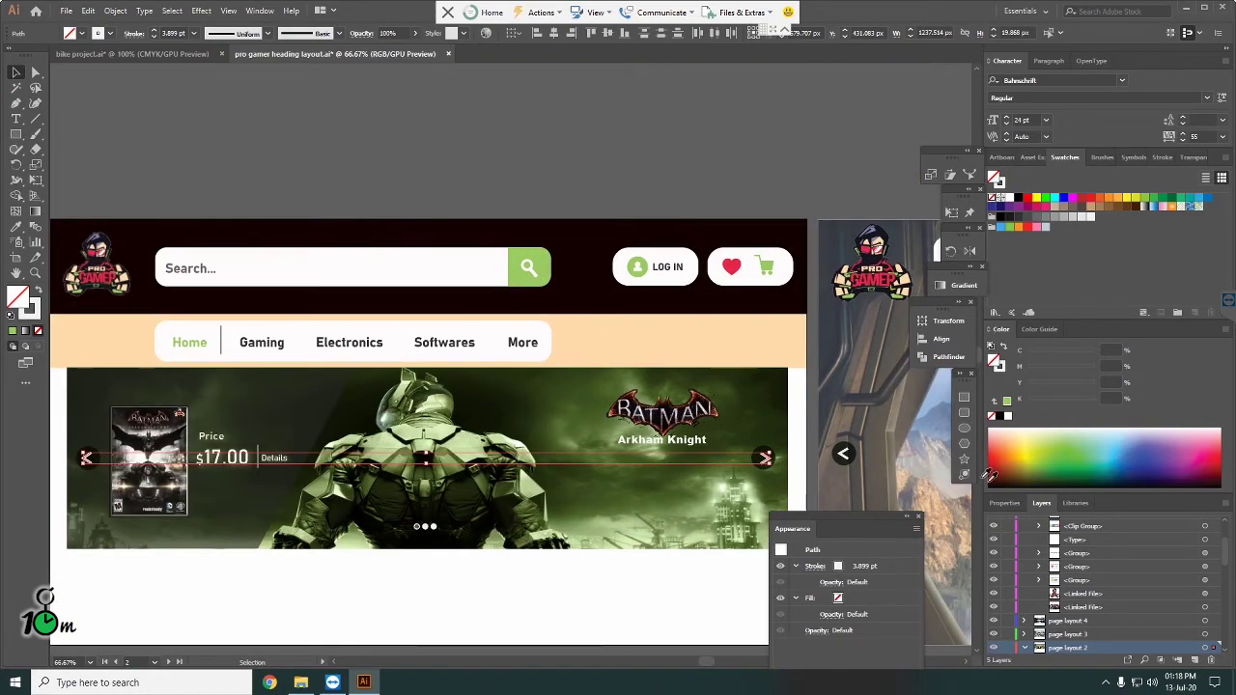
click(852, 310)
click(634, 176)
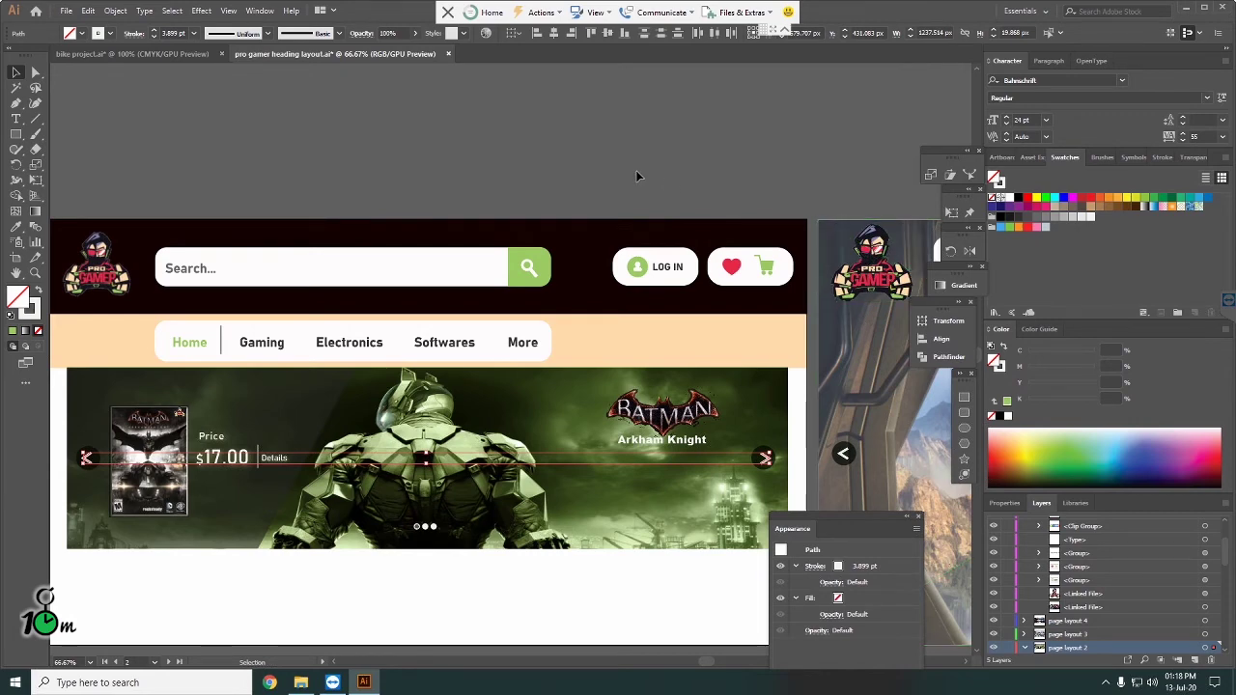
click(767, 464)
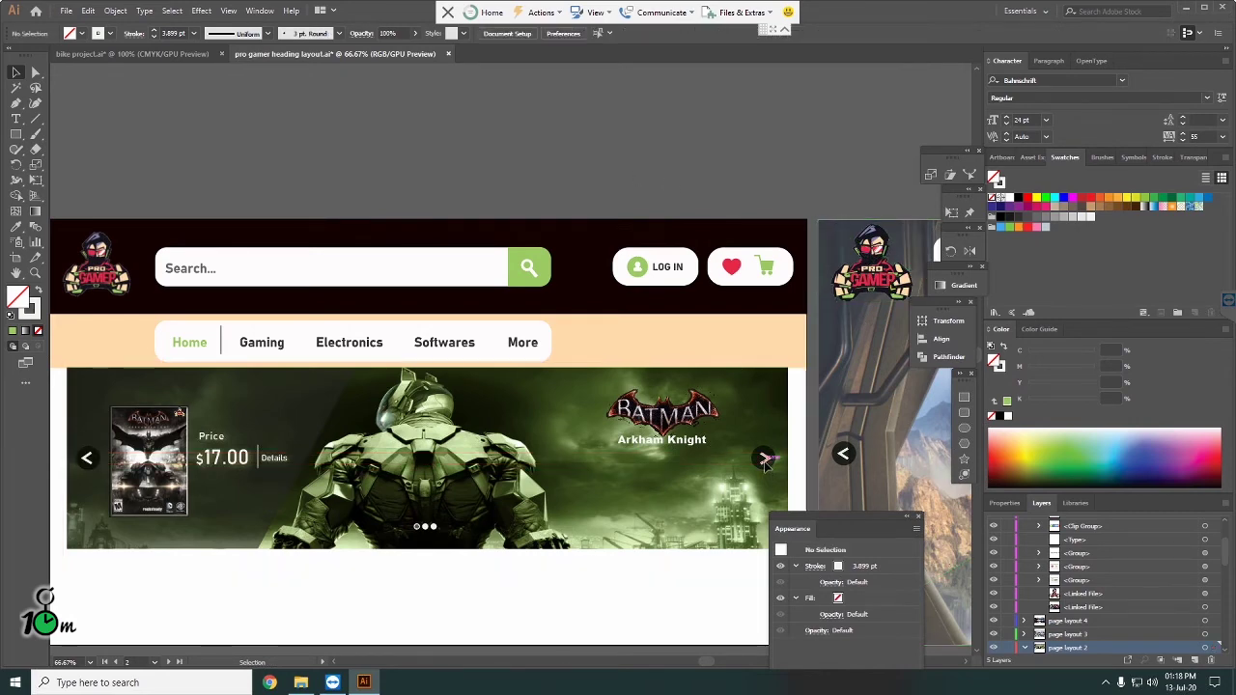
click(87, 460)
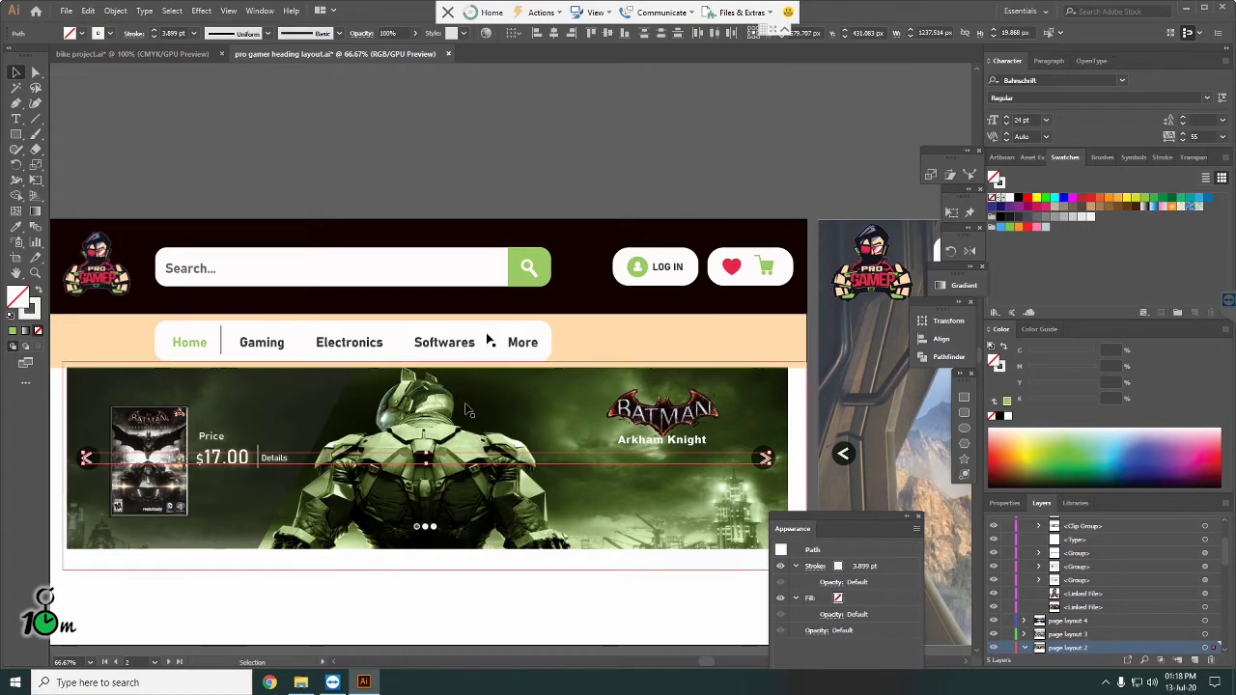
Step: Remove an accidental empty text object from the pasteboard
click(15, 118)
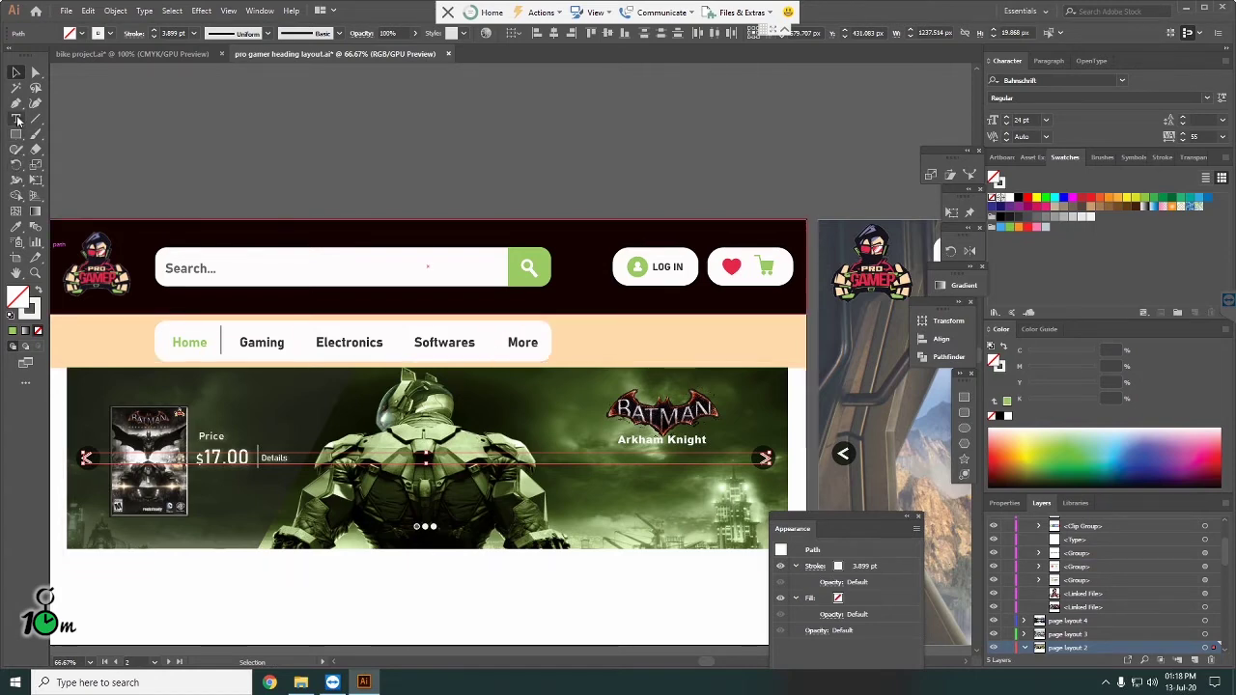
click(385, 138)
key(BackSpace)
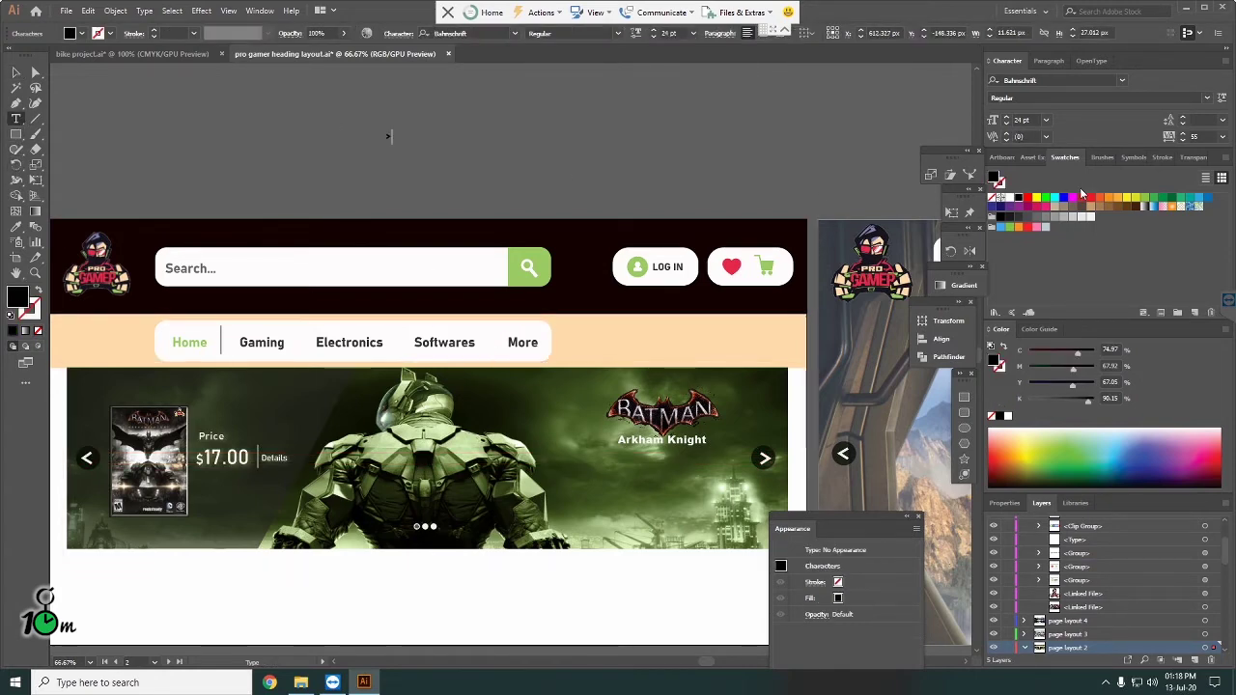
click(14, 73)
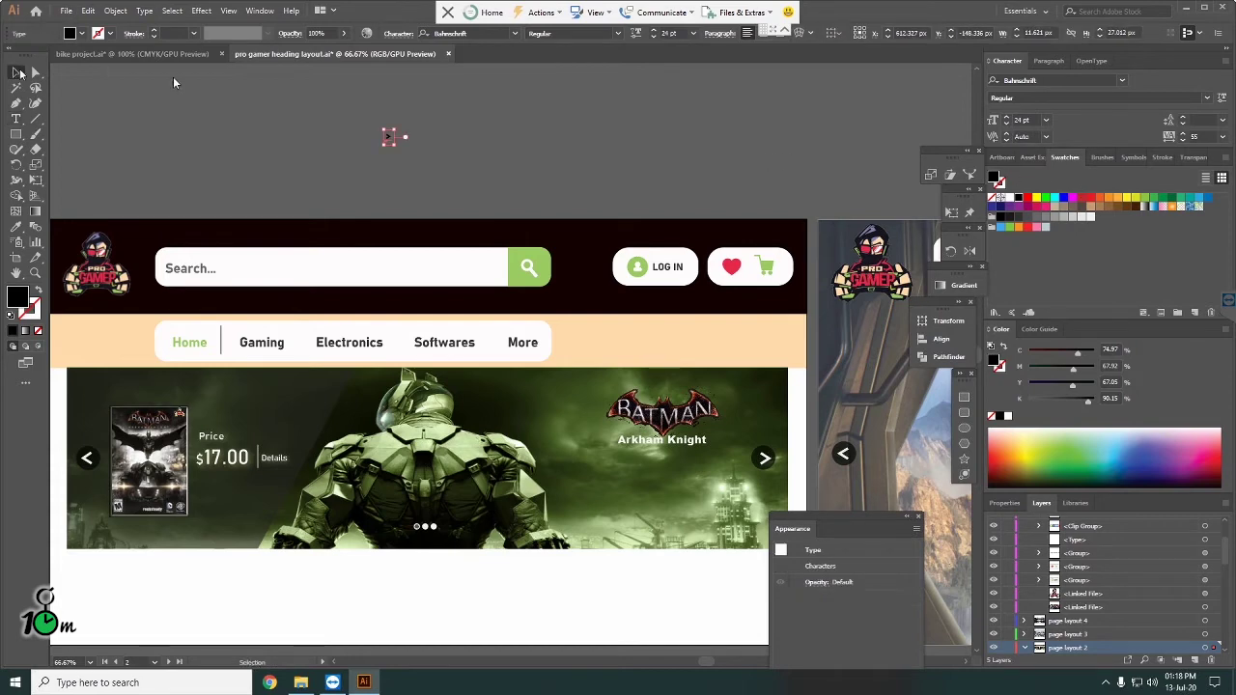
click(408, 145)
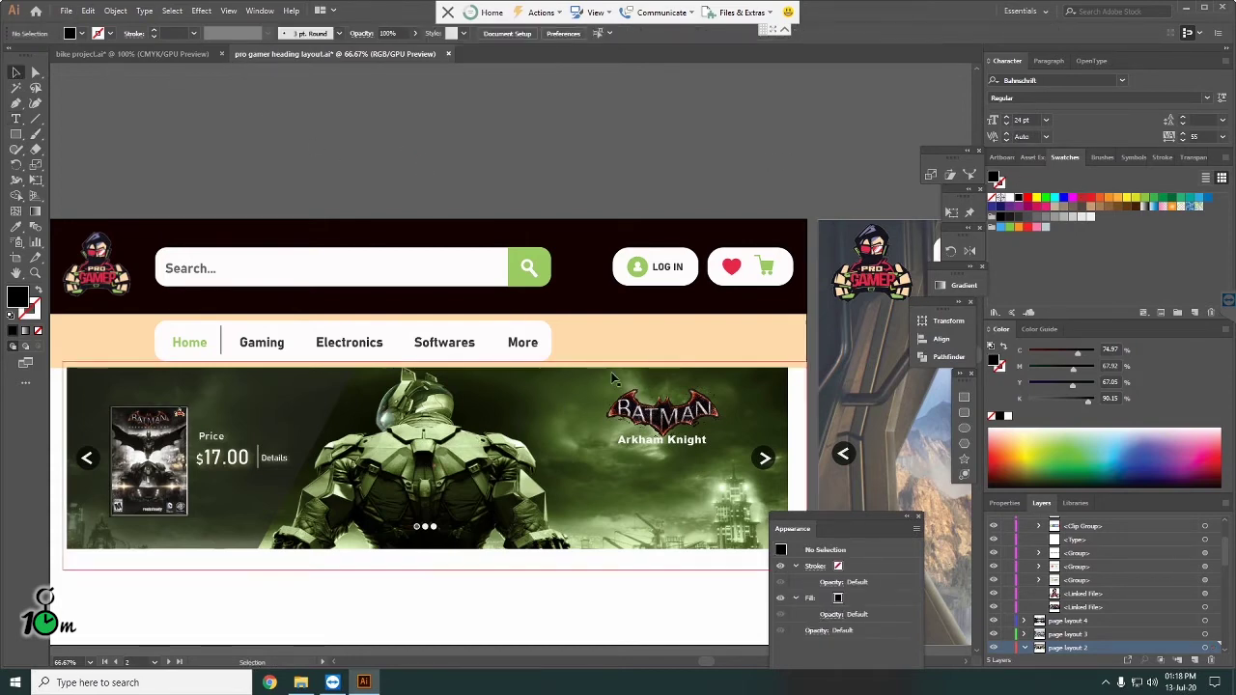
Step: Select the right and left arrow icons on the Batman banner
click(766, 459)
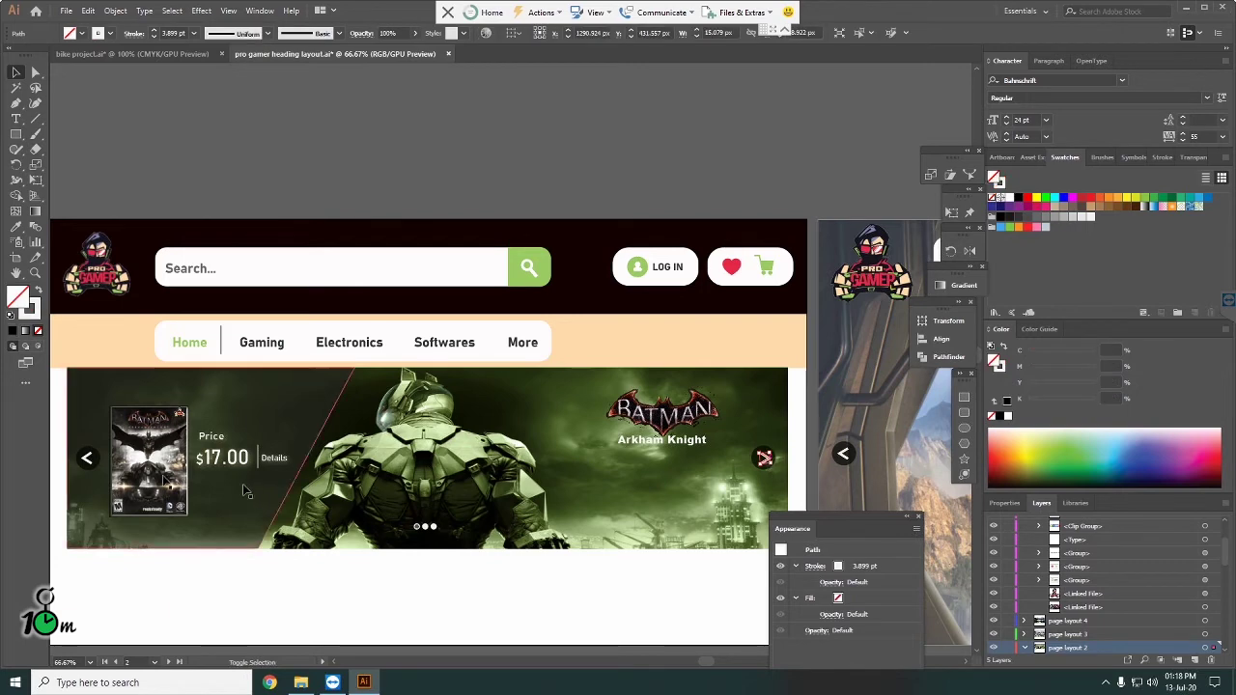
click(87, 463)
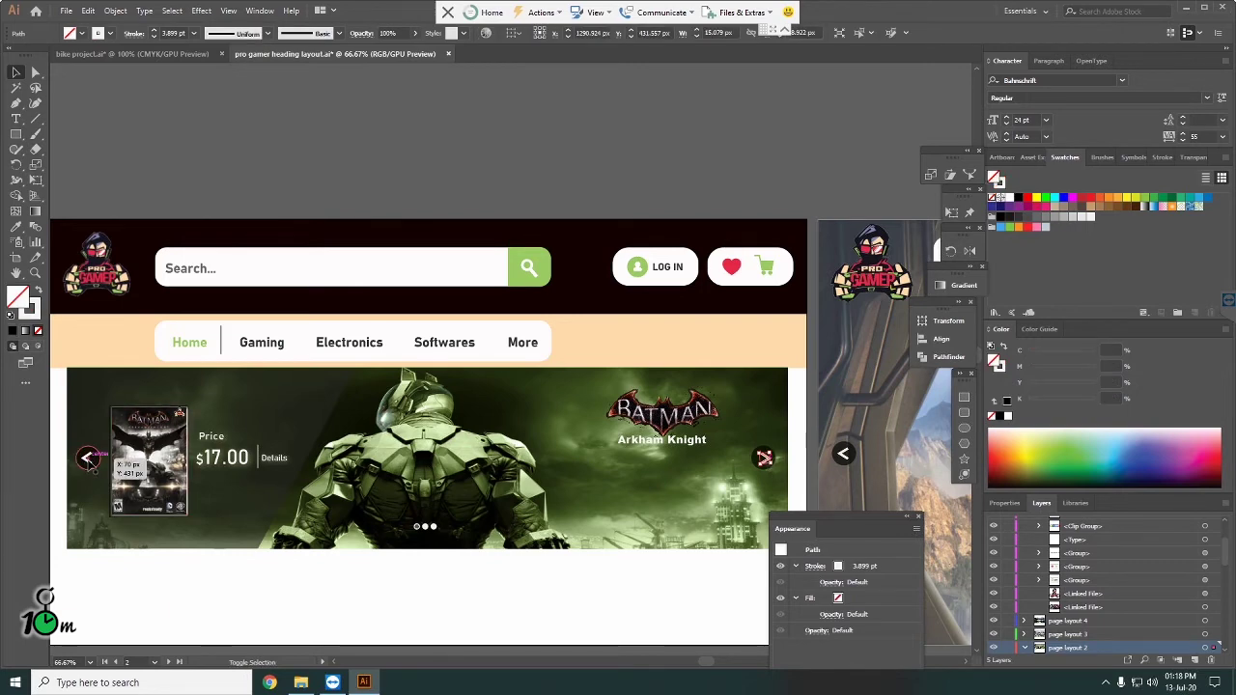
shift+click(87, 462)
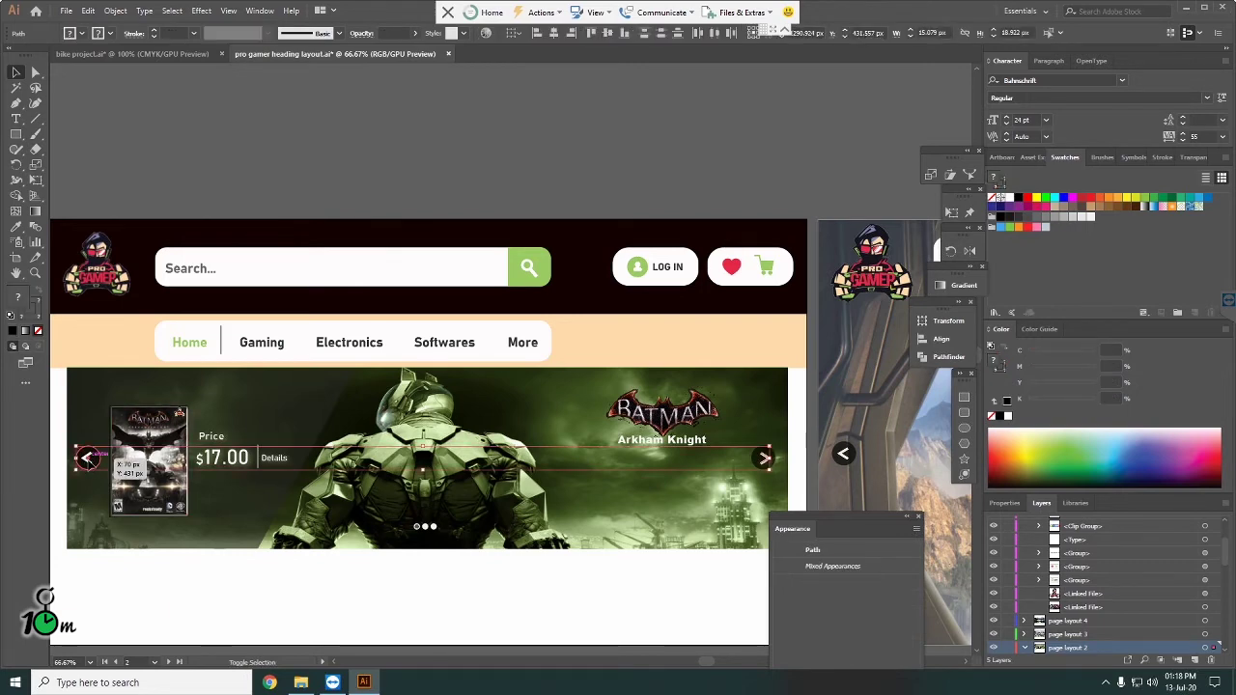
click(510, 146)
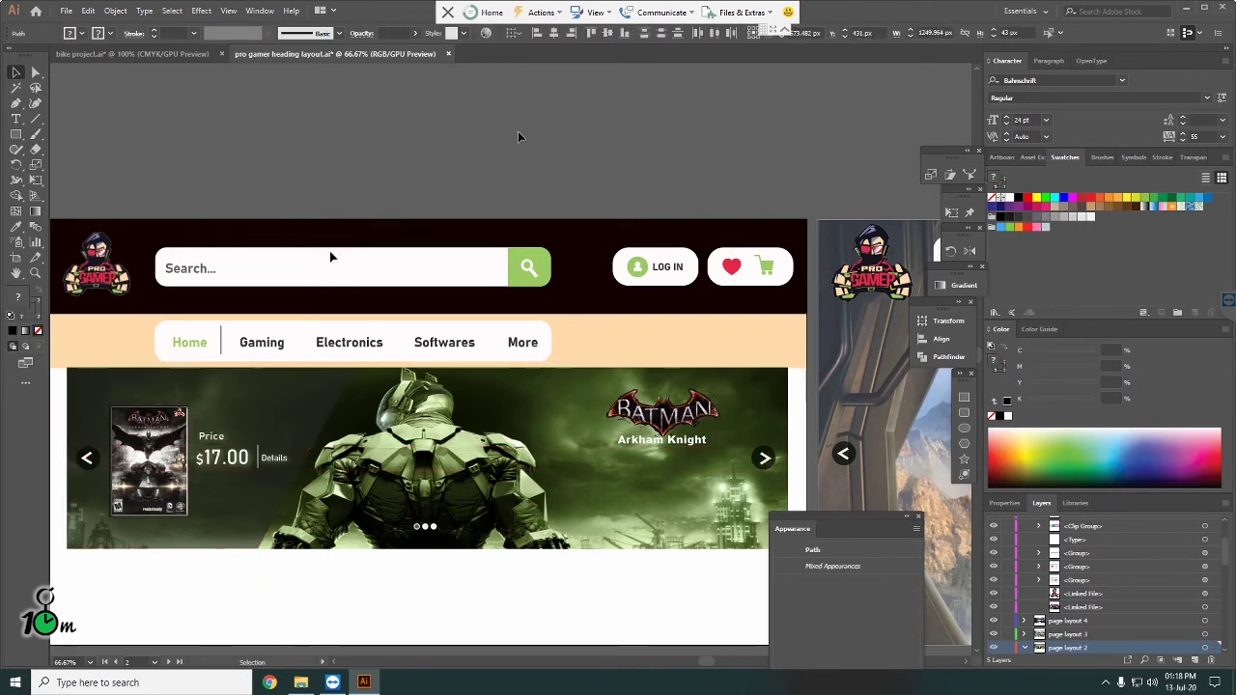
click(87, 460)
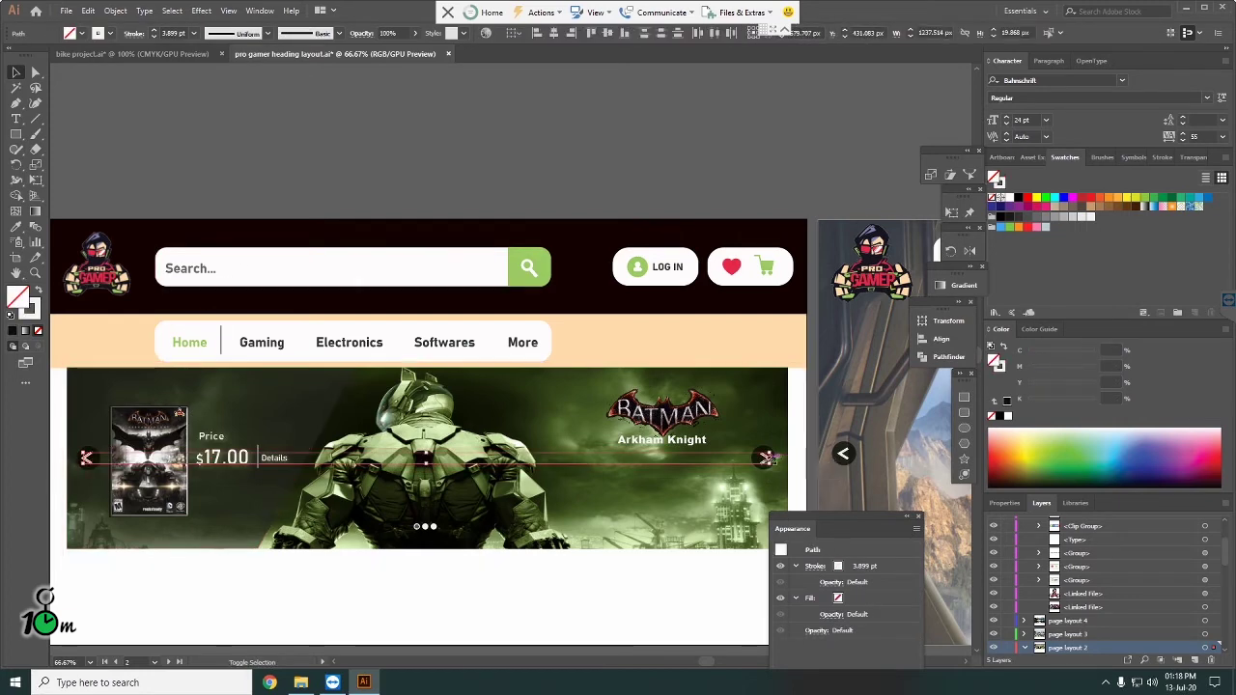
Step: Change the arrow path's white stroke weight from 3.899 pt to 2 pt
click(768, 460)
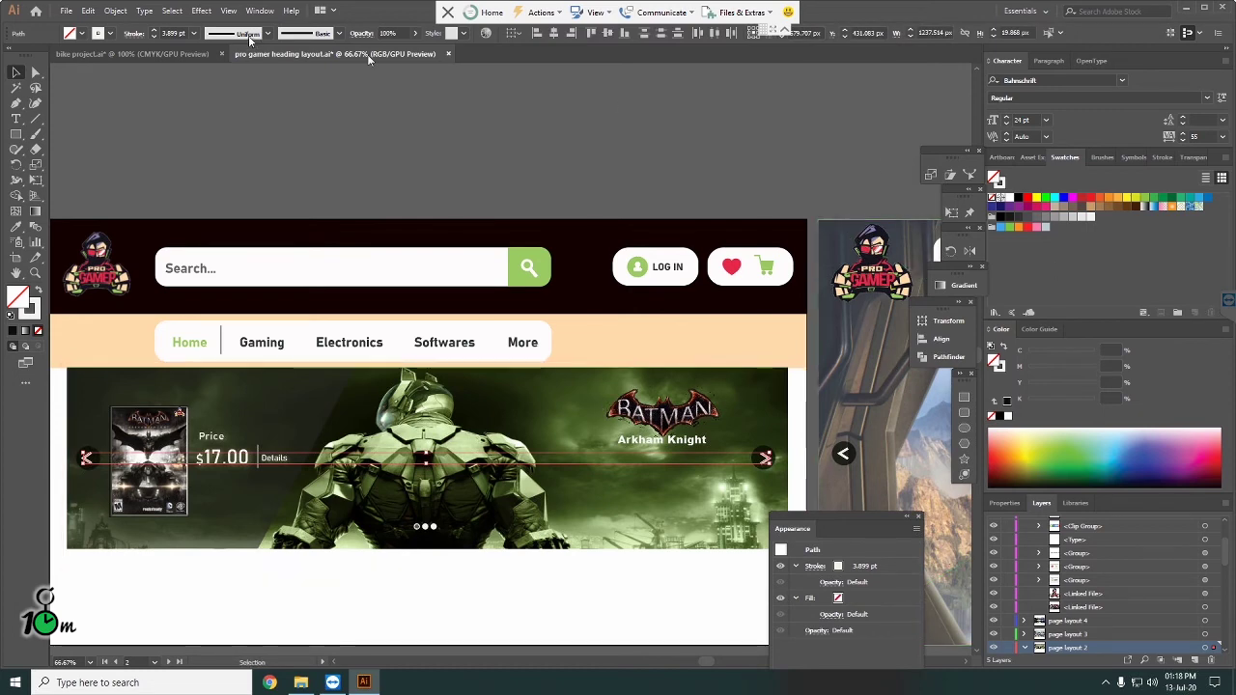
click(194, 35)
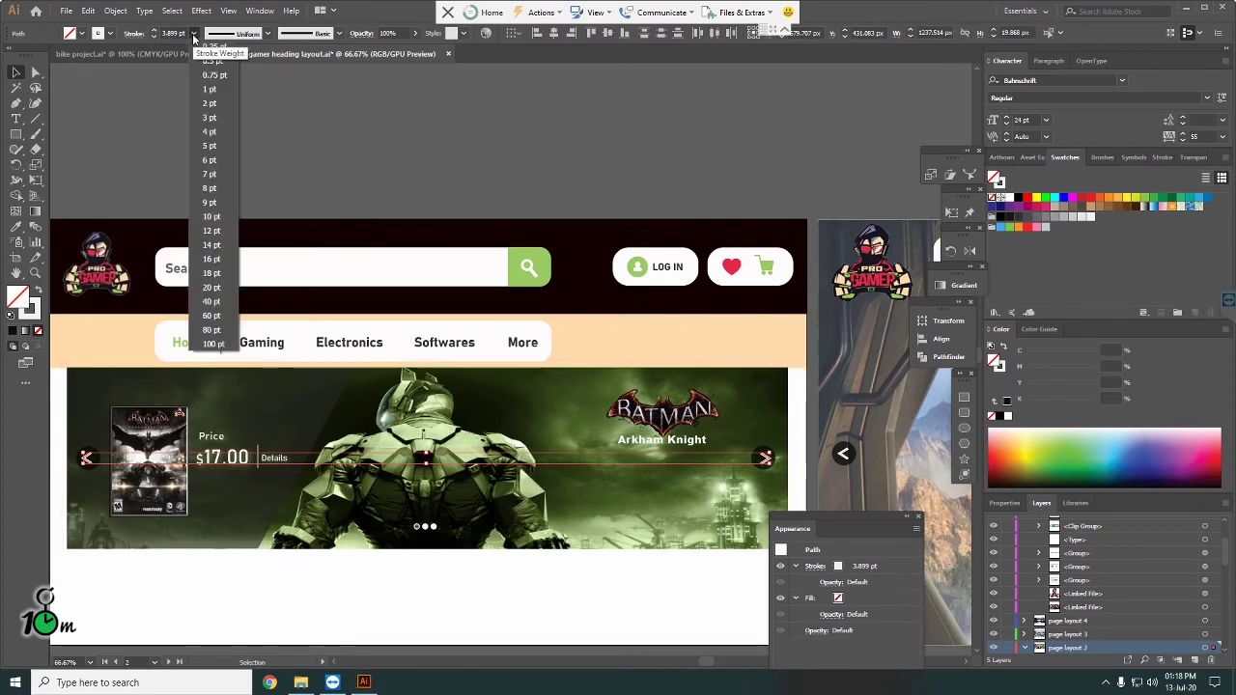
click(225, 105)
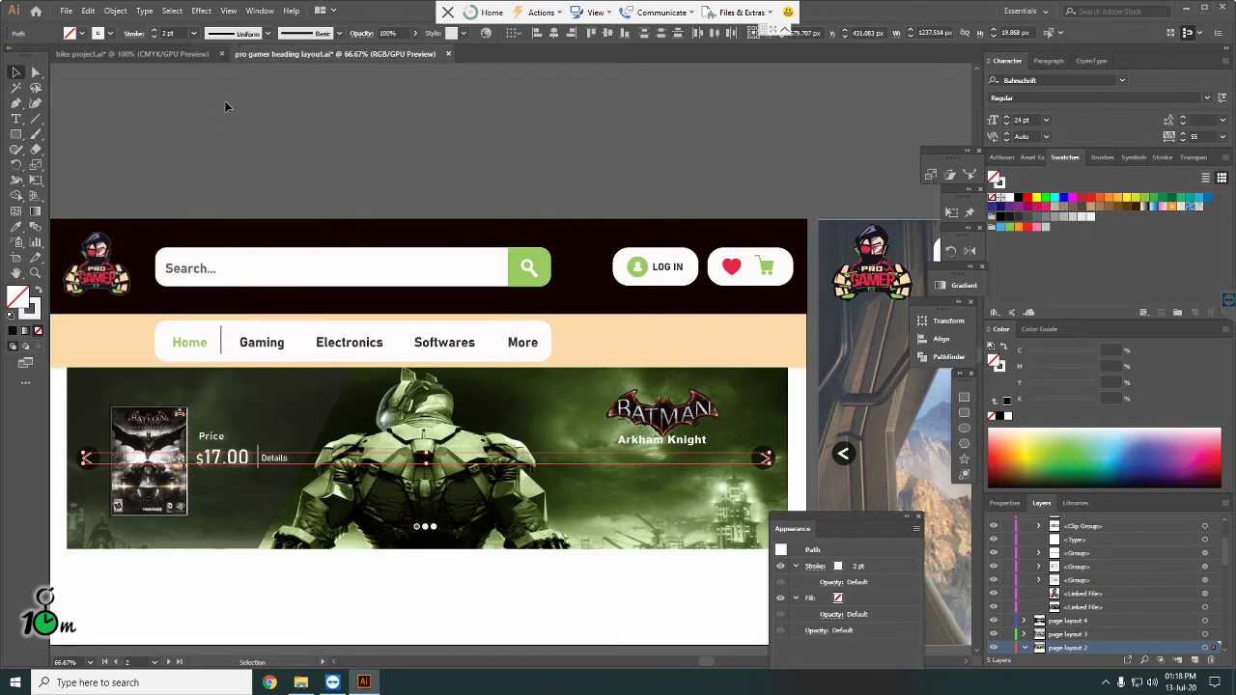
click(311, 143)
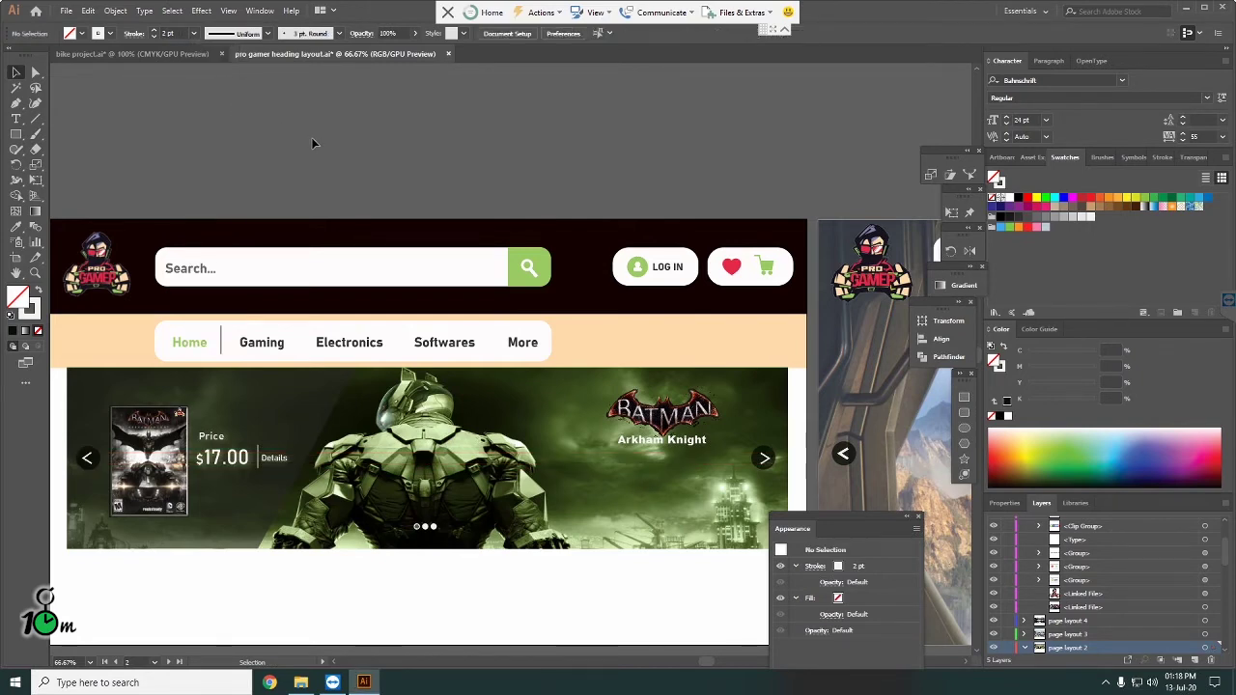
Step: Select both the right and left arrow buttons on the Batman banner
scroll(347, 248, down, 1)
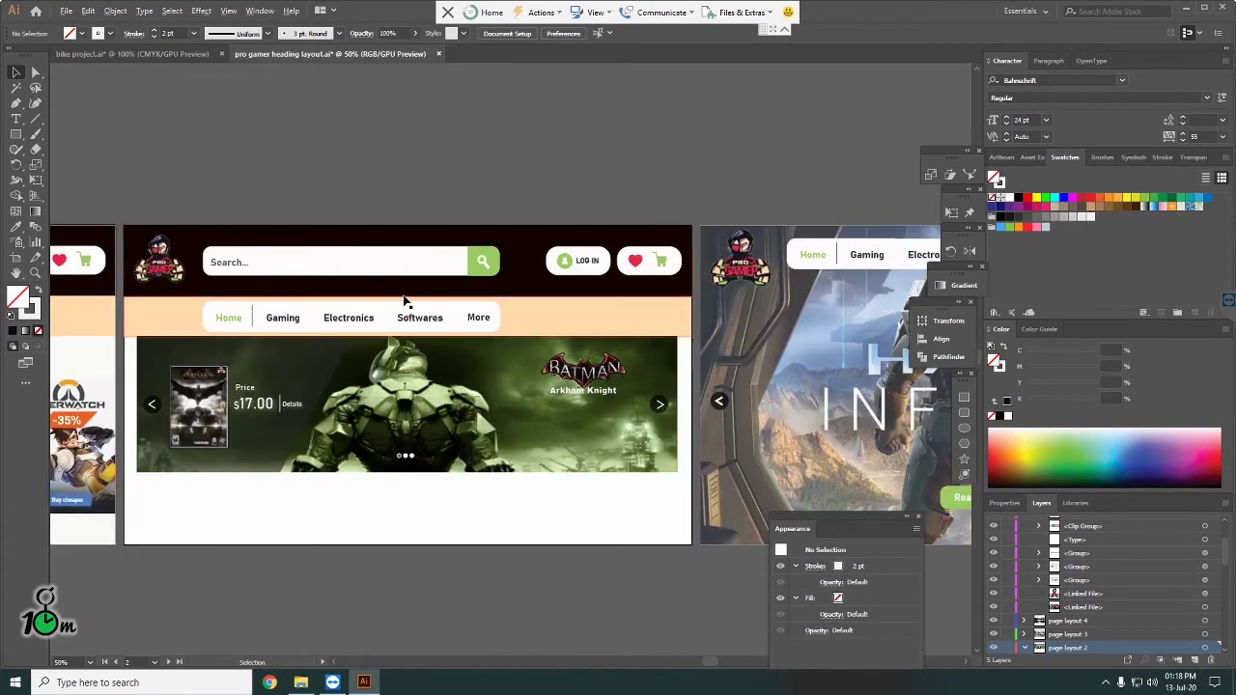
scroll(406, 296, down, 1)
scroll(597, 328, up, 1)
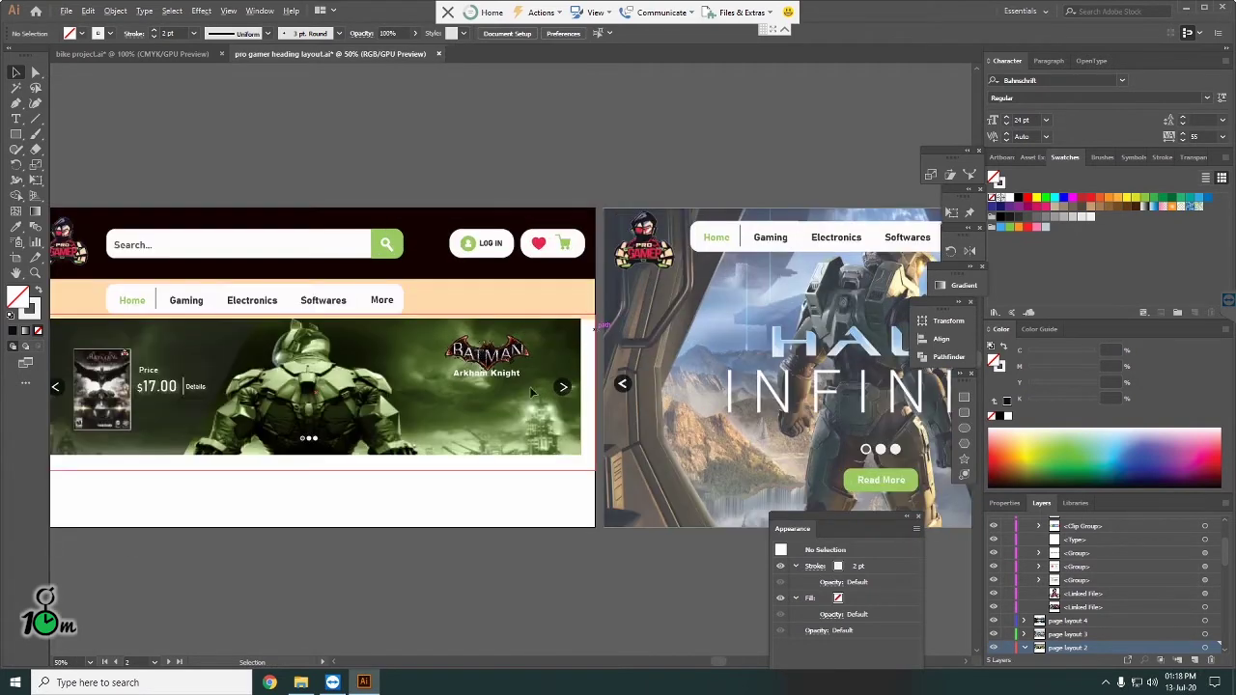
scroll(568, 395, up, 1)
scroll(570, 401, up, 1)
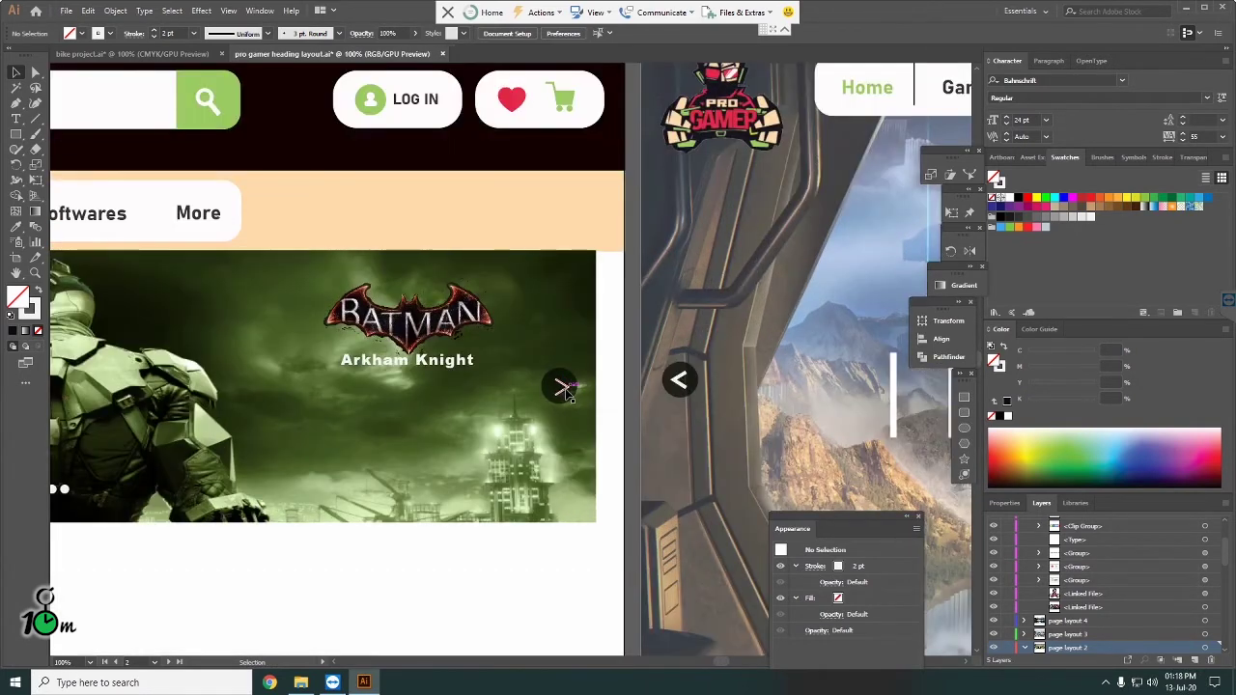
click(564, 388)
scroll(566, 391, down, 1)
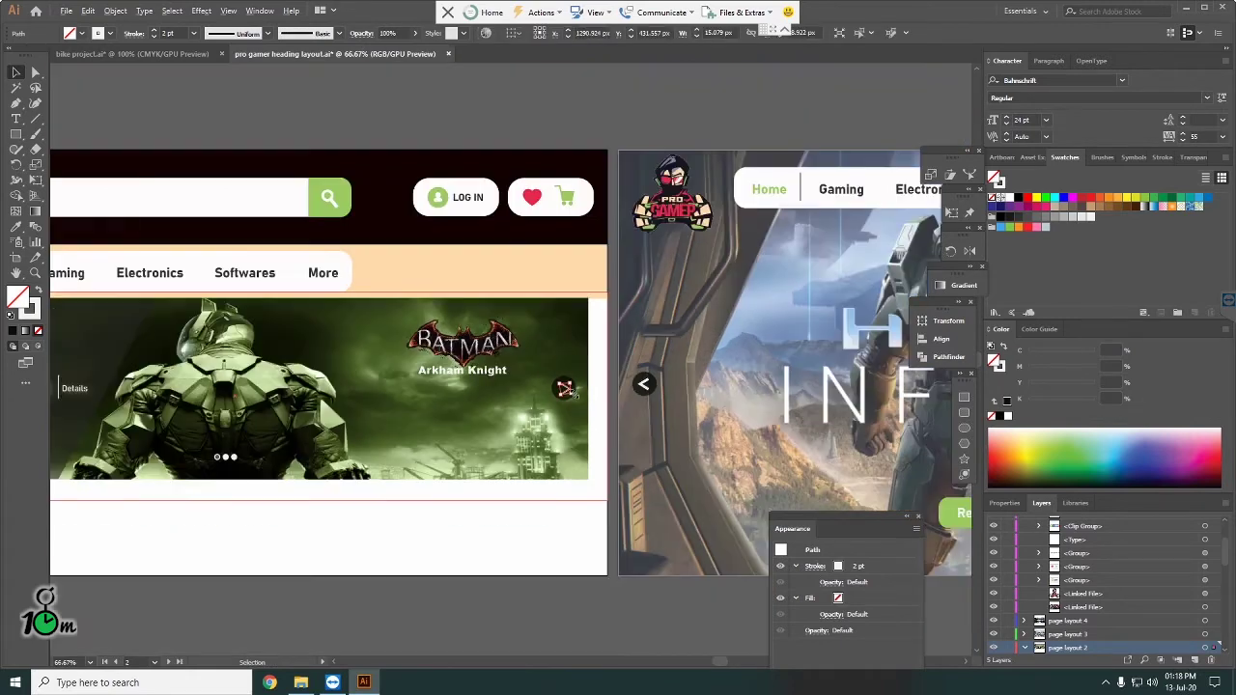
scroll(567, 390, down, 1)
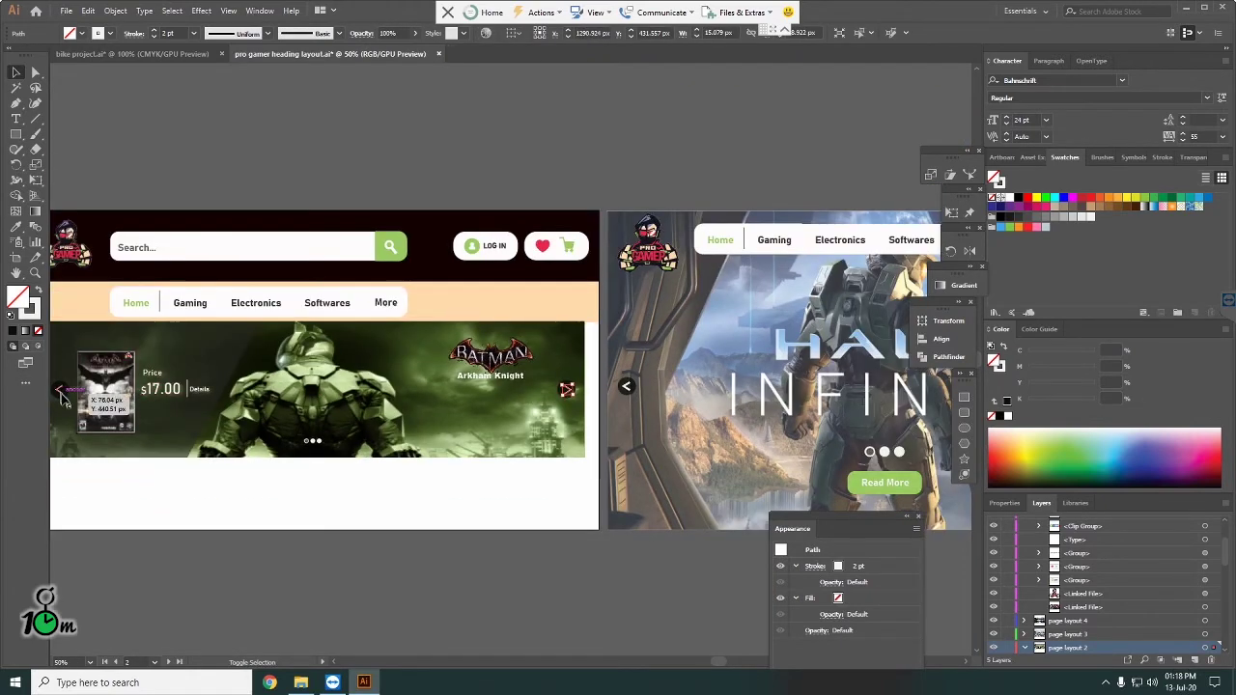
shift+click(60, 396)
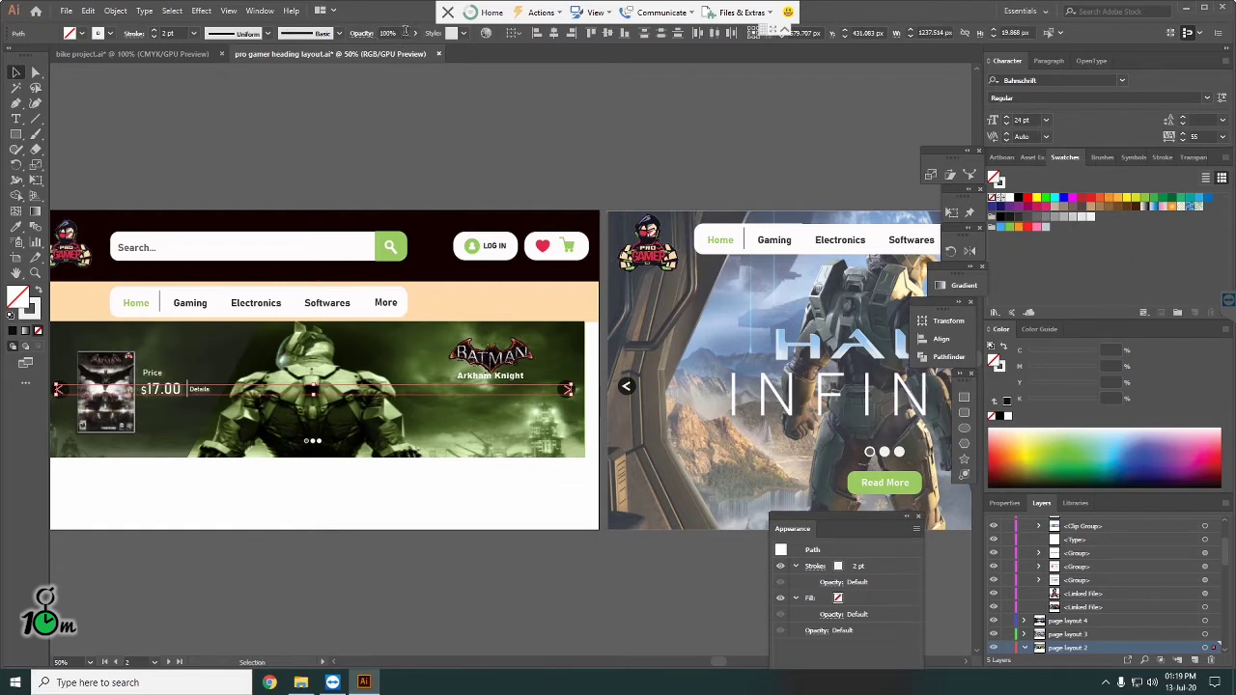
Step: Set the selected arrows' opacity to 60% and deselect to check transparency
click(389, 33)
text(60)
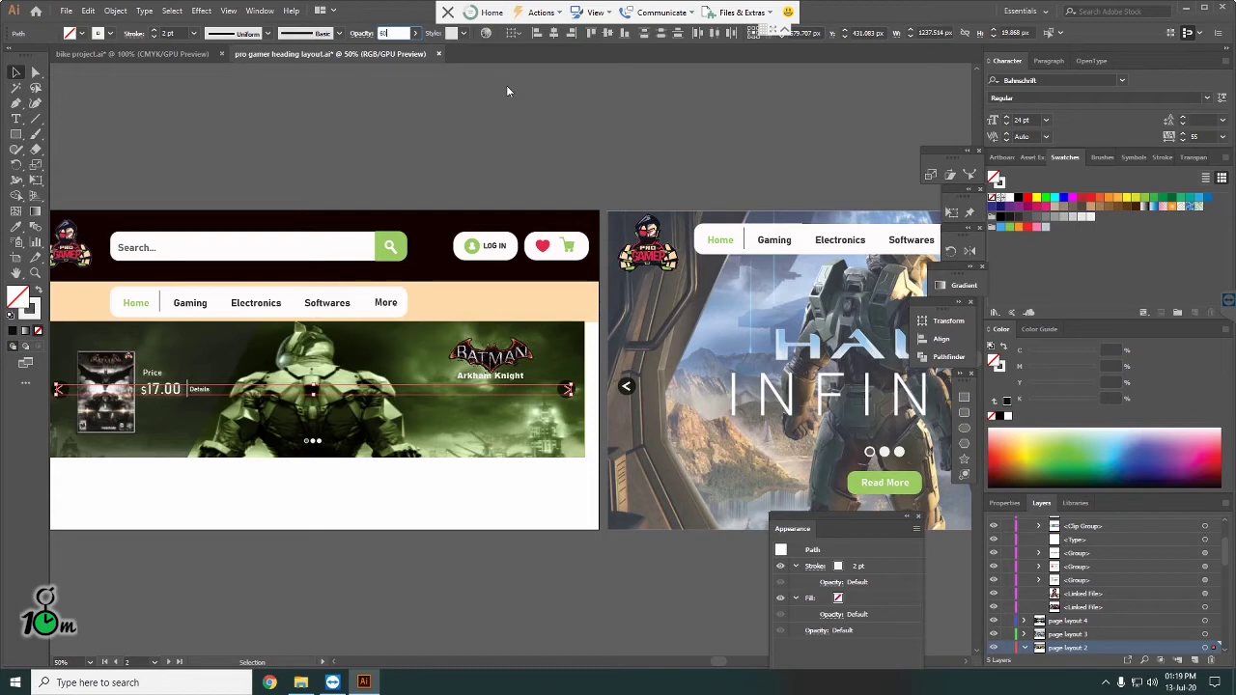
key(Return)
click(471, 141)
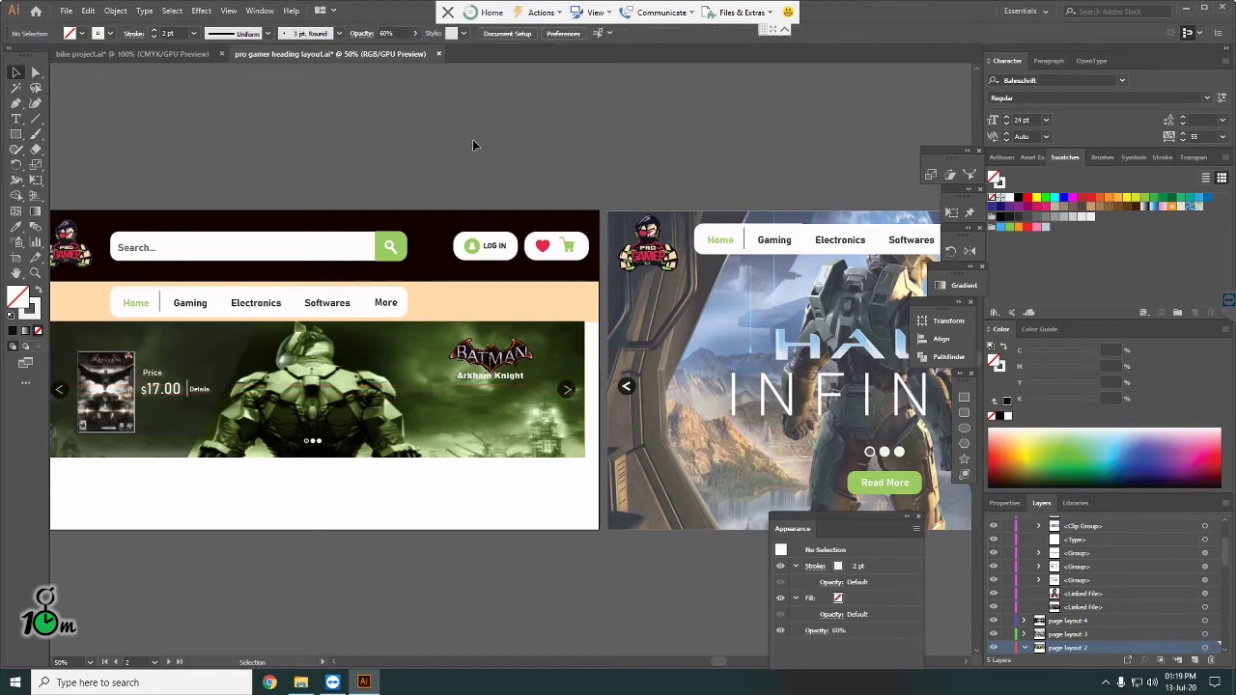
scroll(468, 180, down, 1)
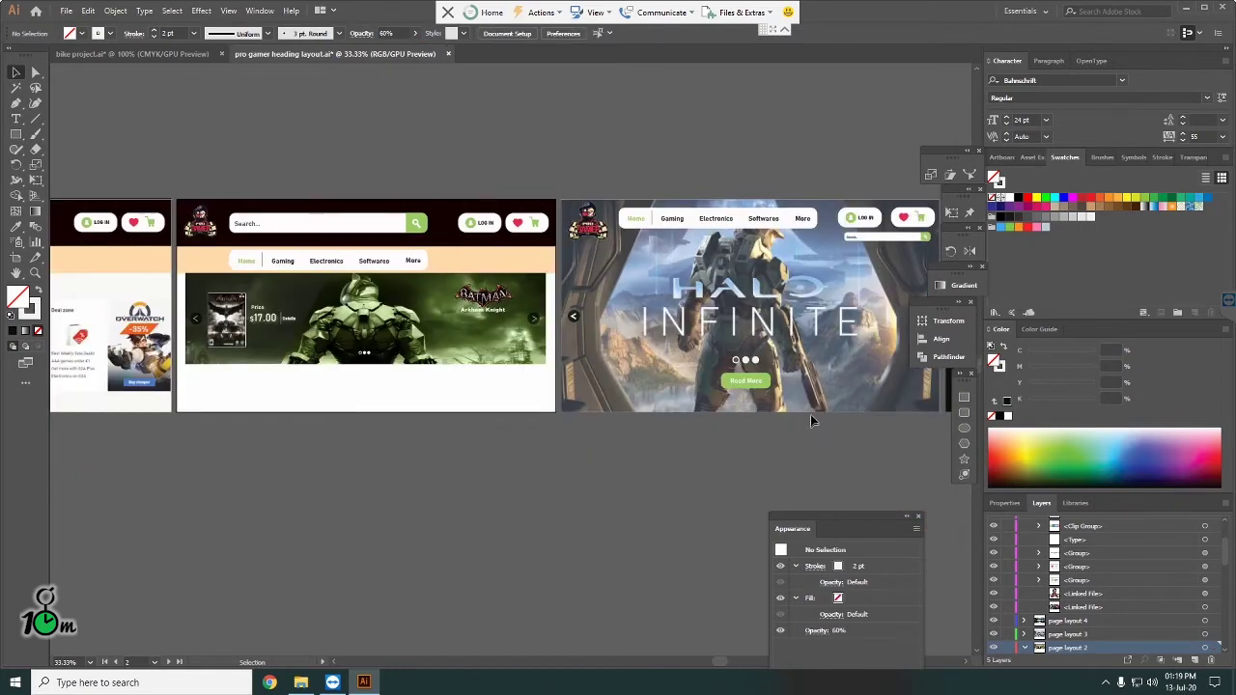
Step: Pan and zoom the view to the Halo Infinite banner artboard
key(space)
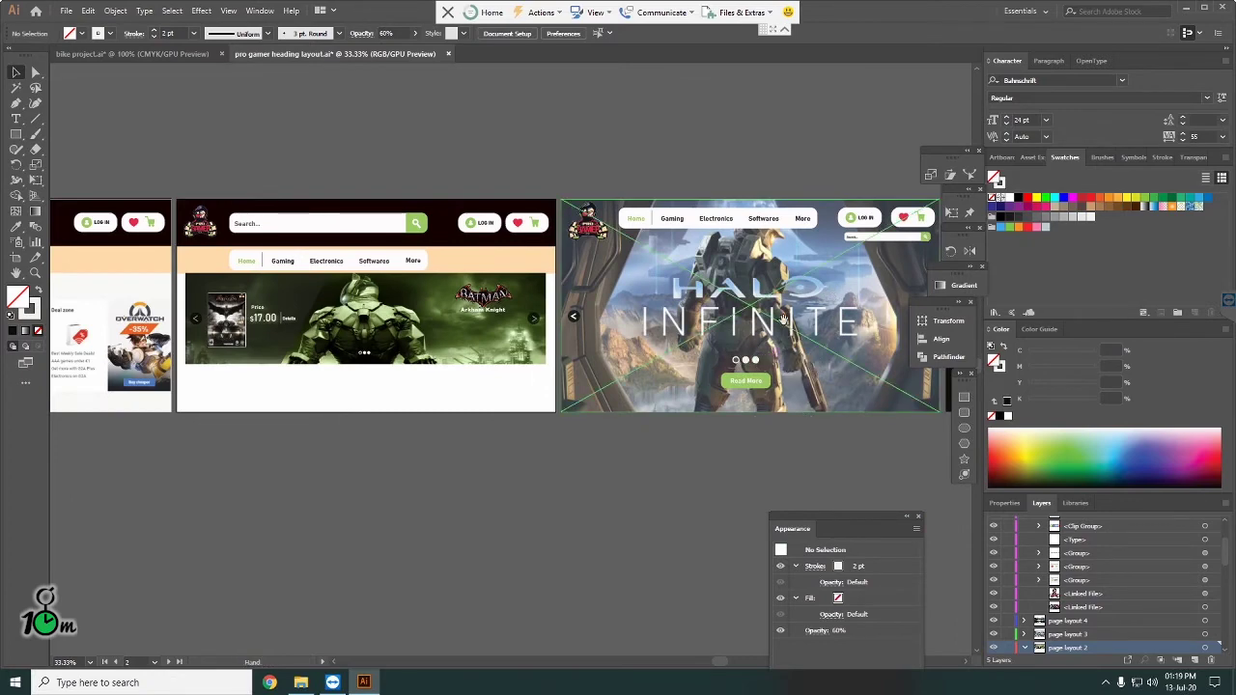
drag(784, 318, 608, 339)
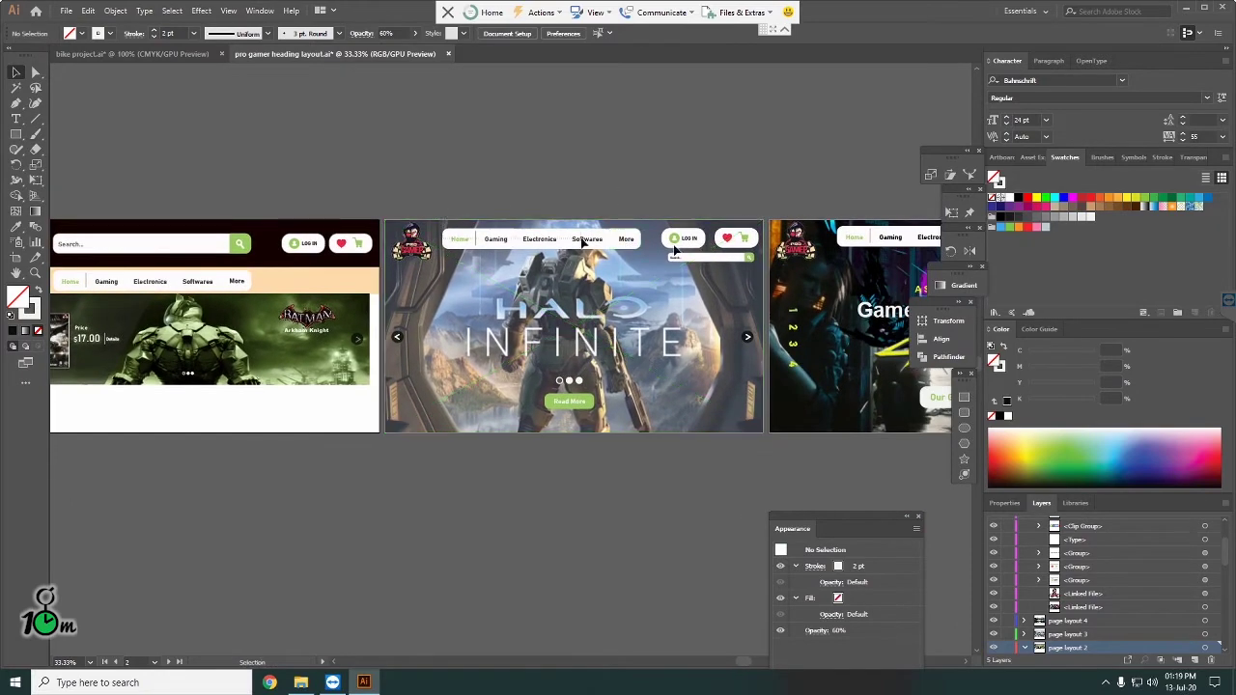
scroll(673, 249, up, 3)
scroll(673, 249, up, 3)
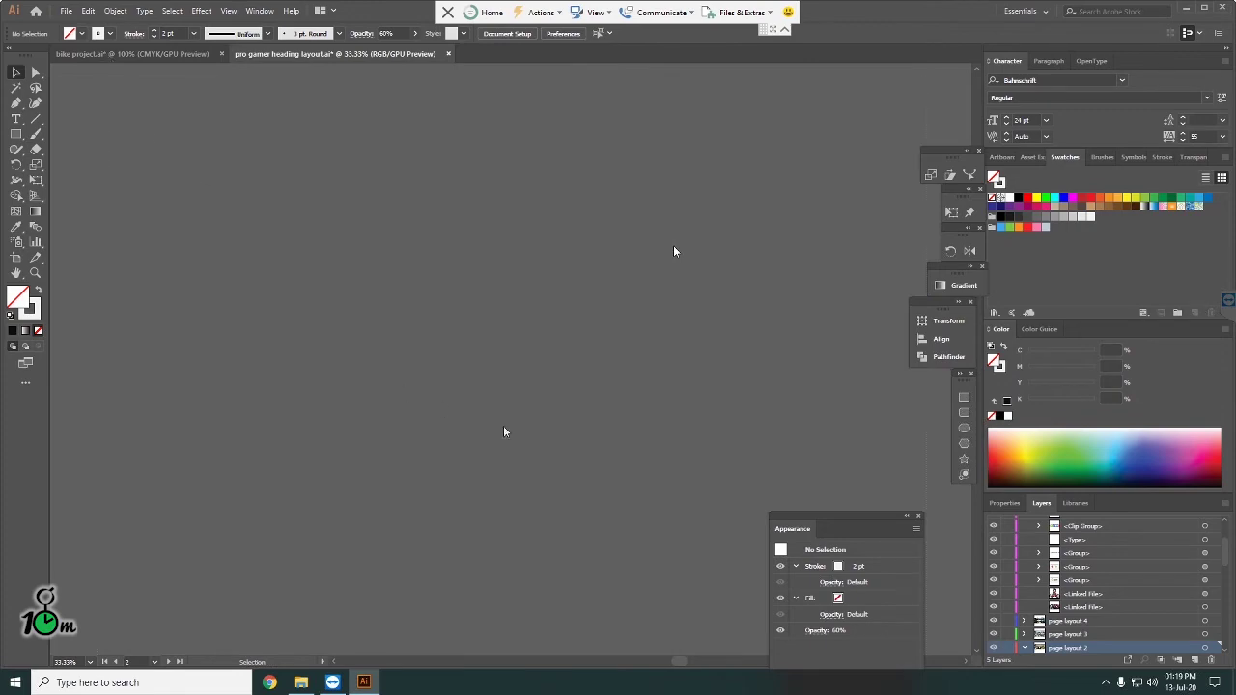
scroll(529, 454, down, 7)
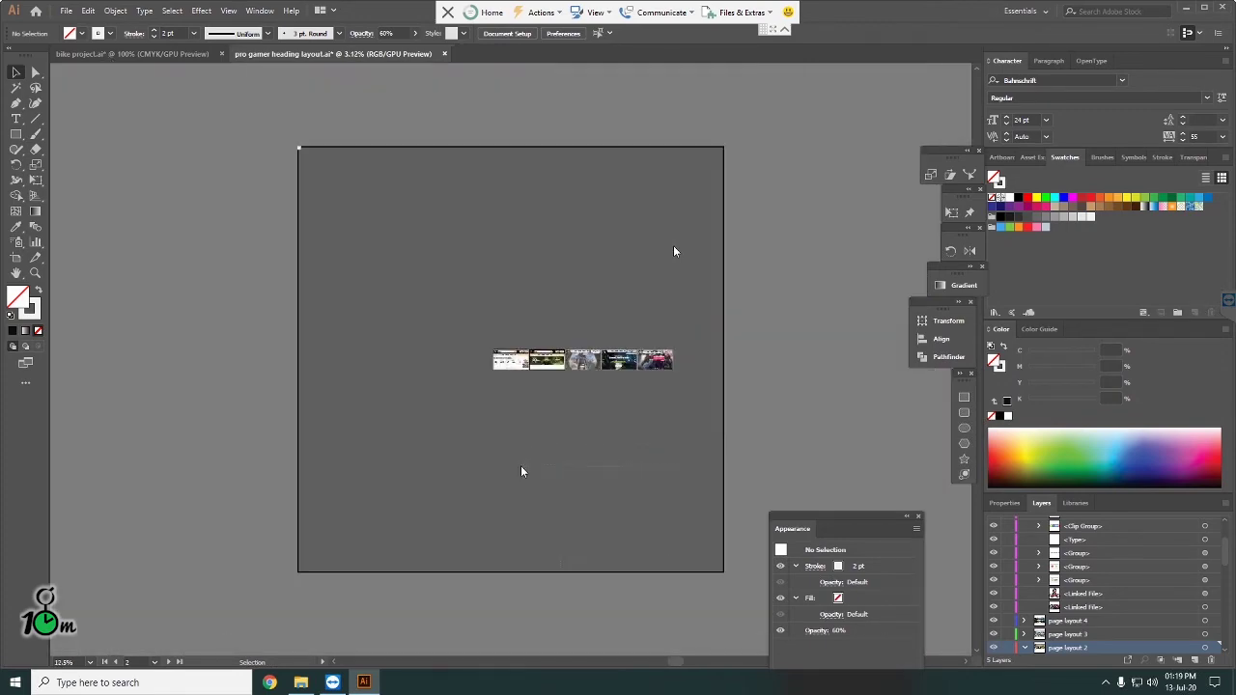
scroll(610, 372, up, 5)
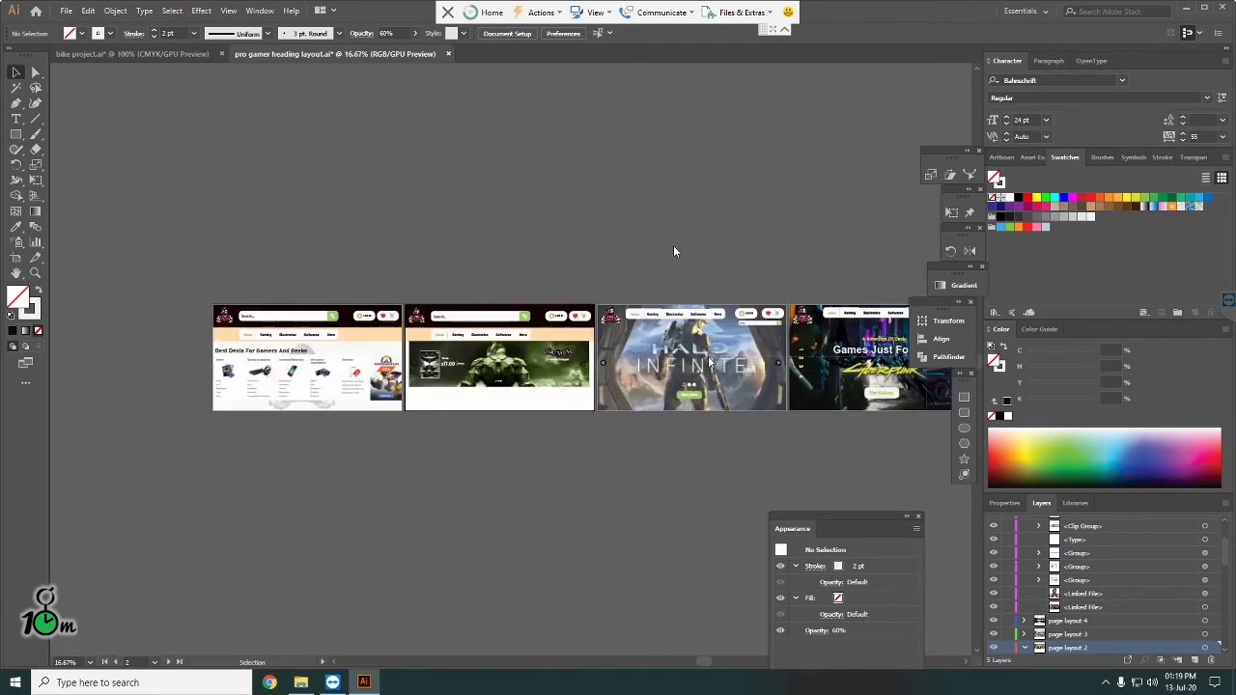
scroll(708, 361, up, 1)
scroll(708, 359, up, 1)
scroll(709, 357, up, 1)
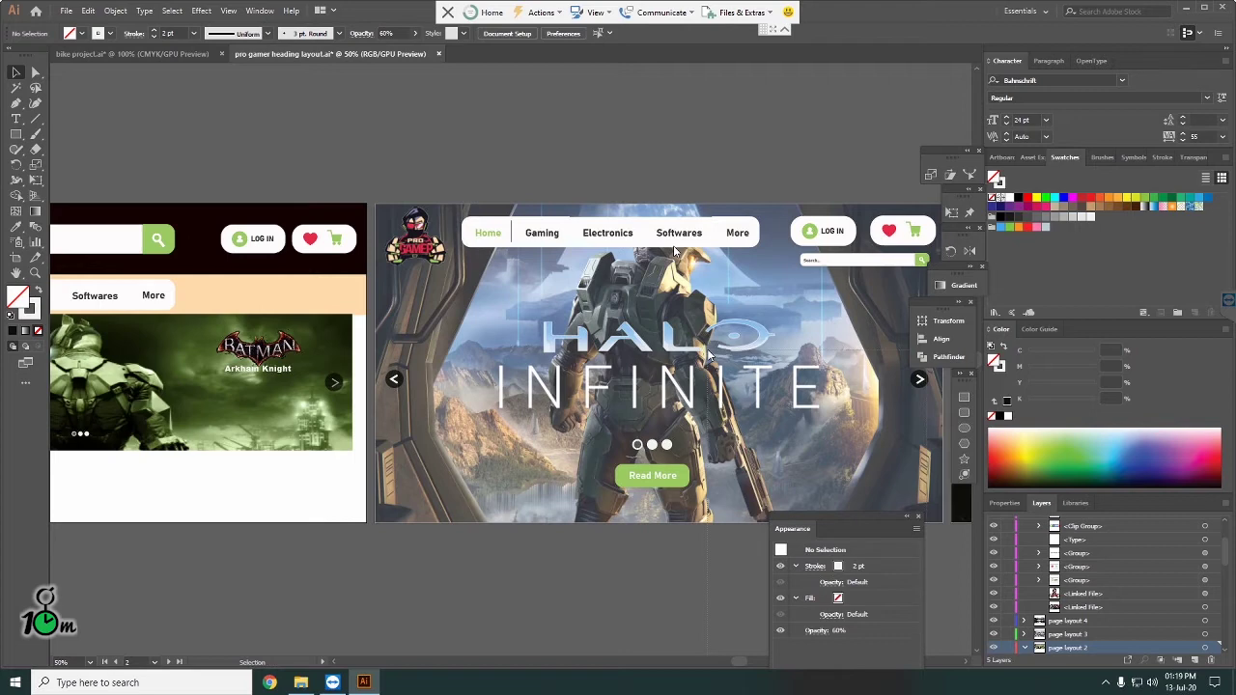
Step: Select and deselect the Halo image, then make the fill white with no stroke
click(673, 251)
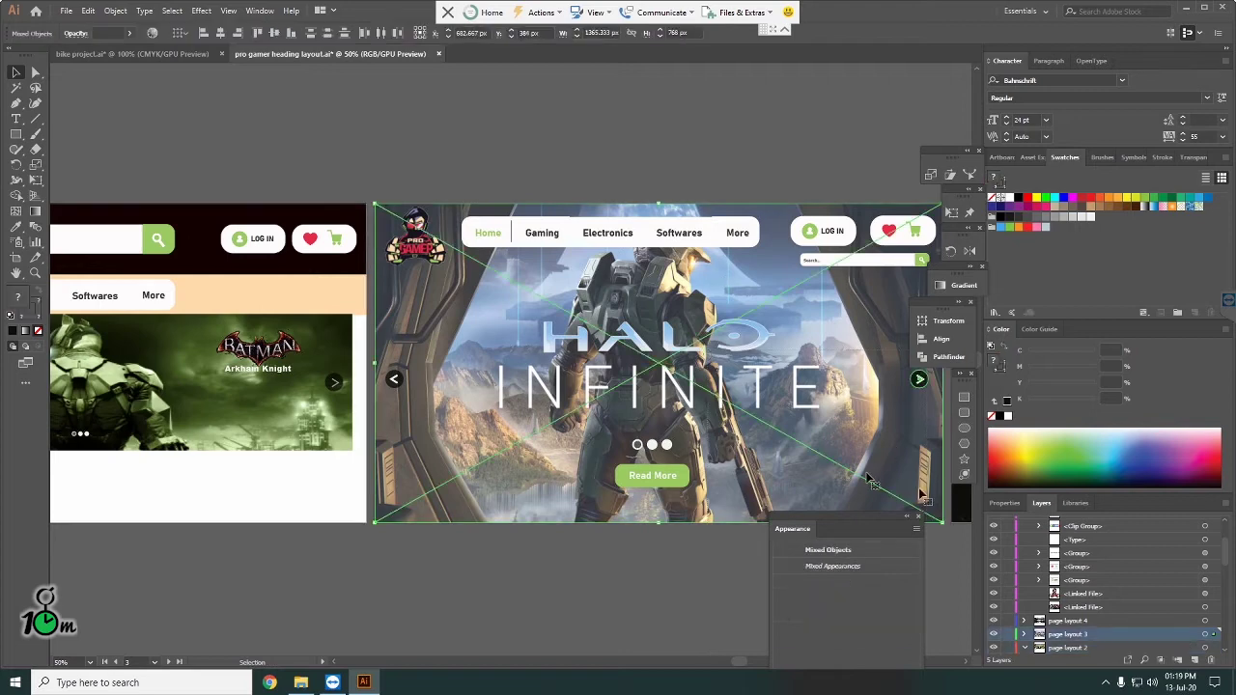
click(969, 665)
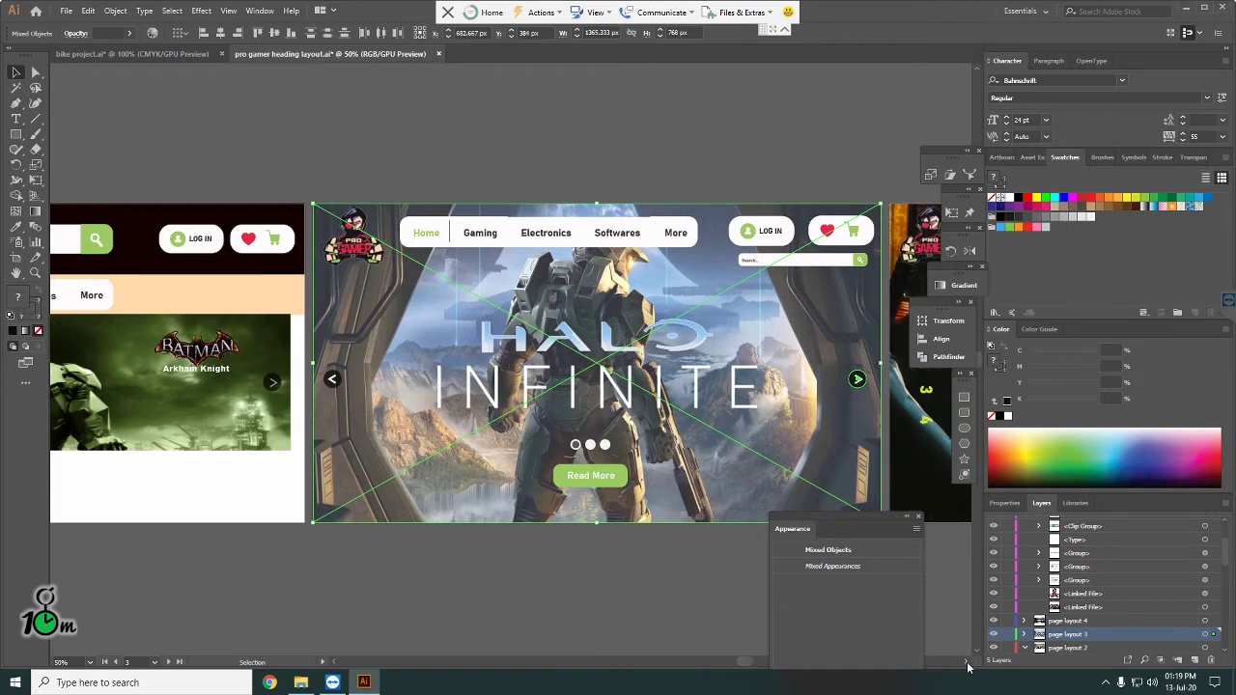
click(969, 664)
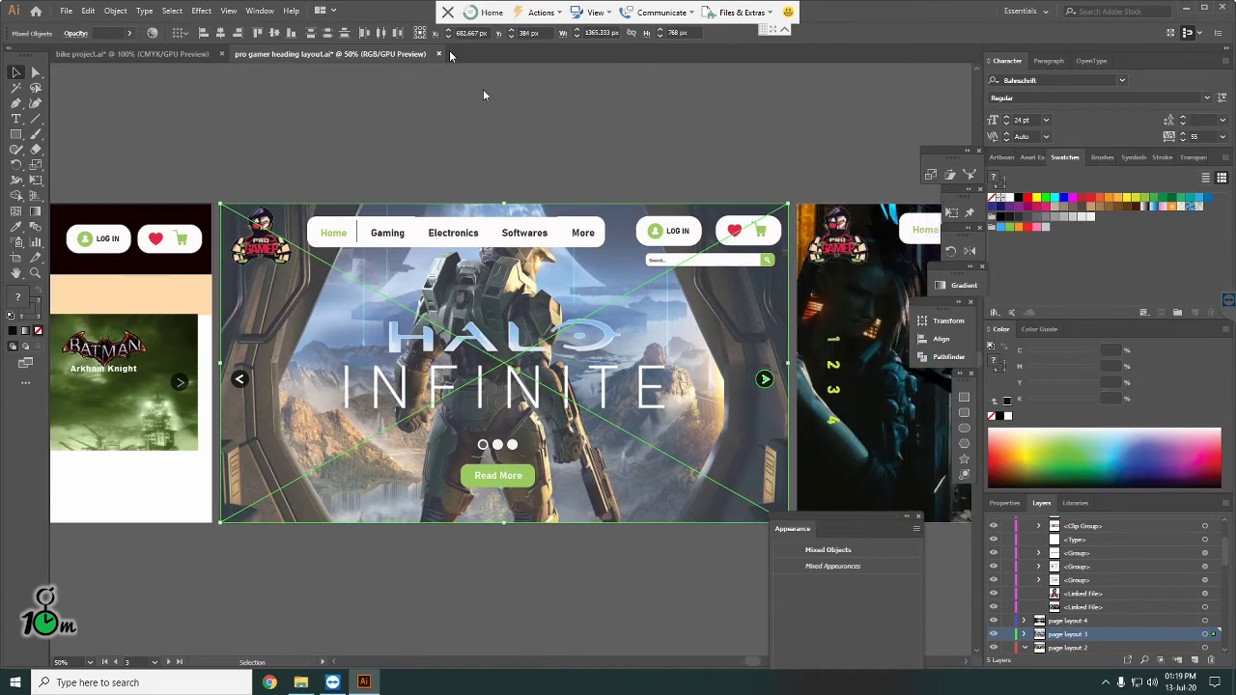
click(491, 96)
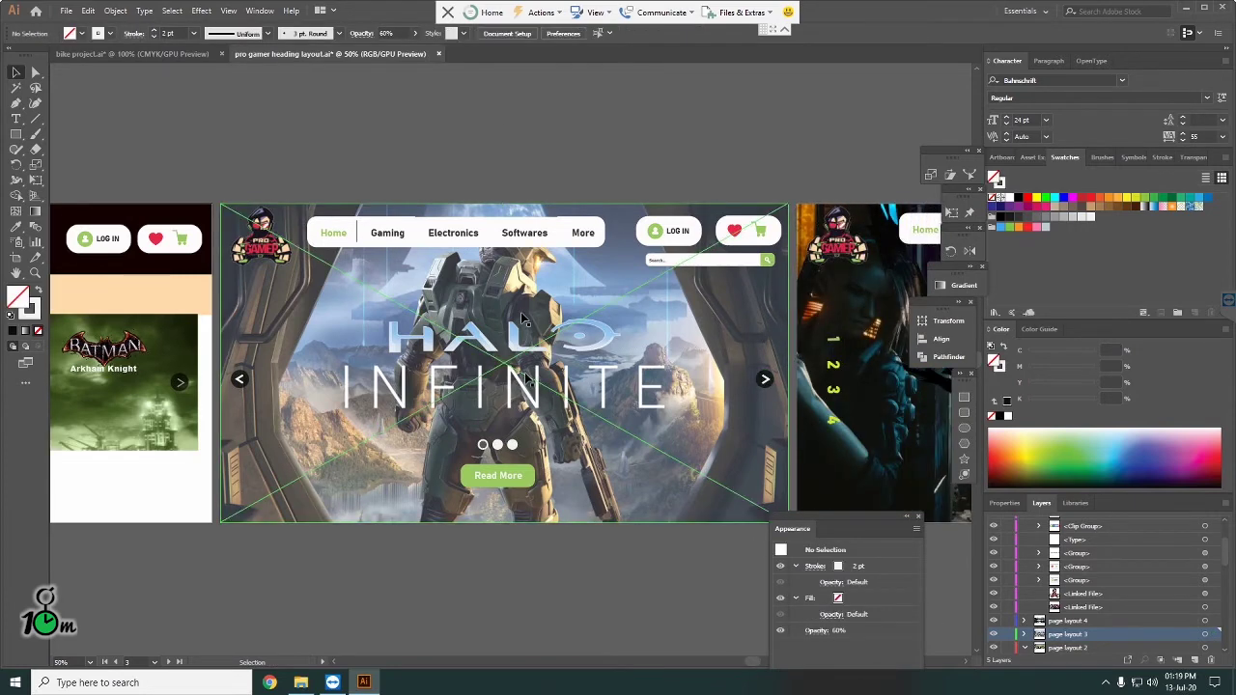
click(534, 410)
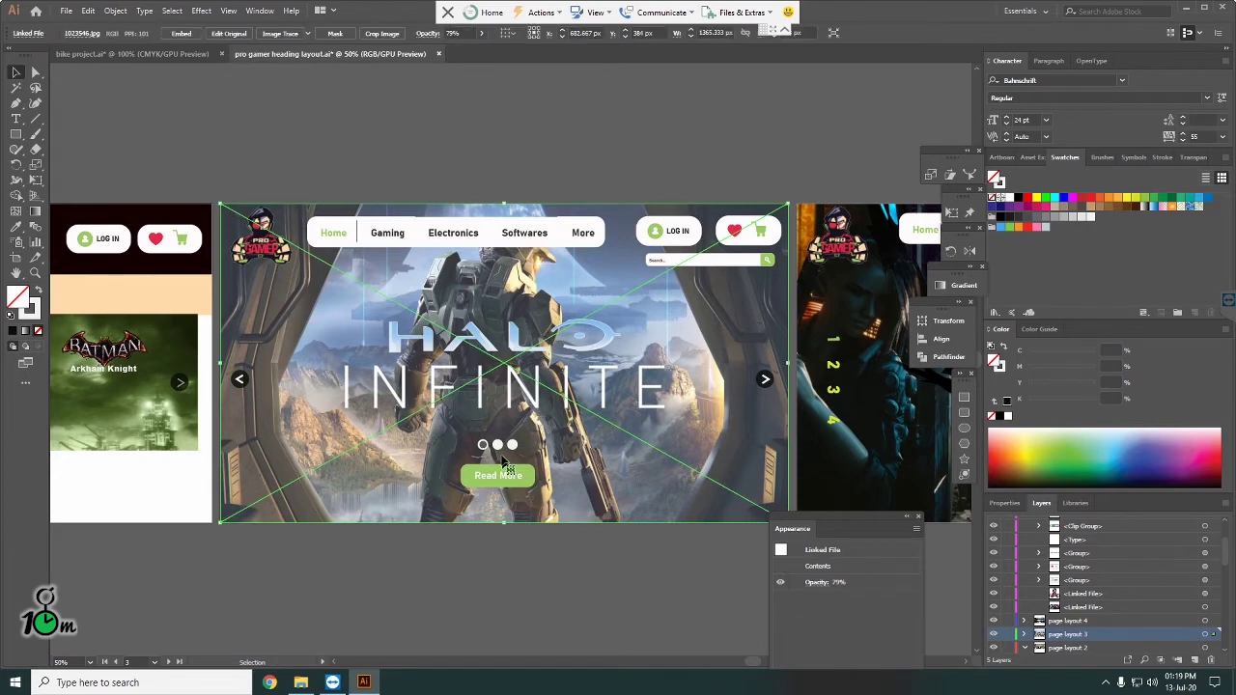
click(541, 568)
key(shift+x)
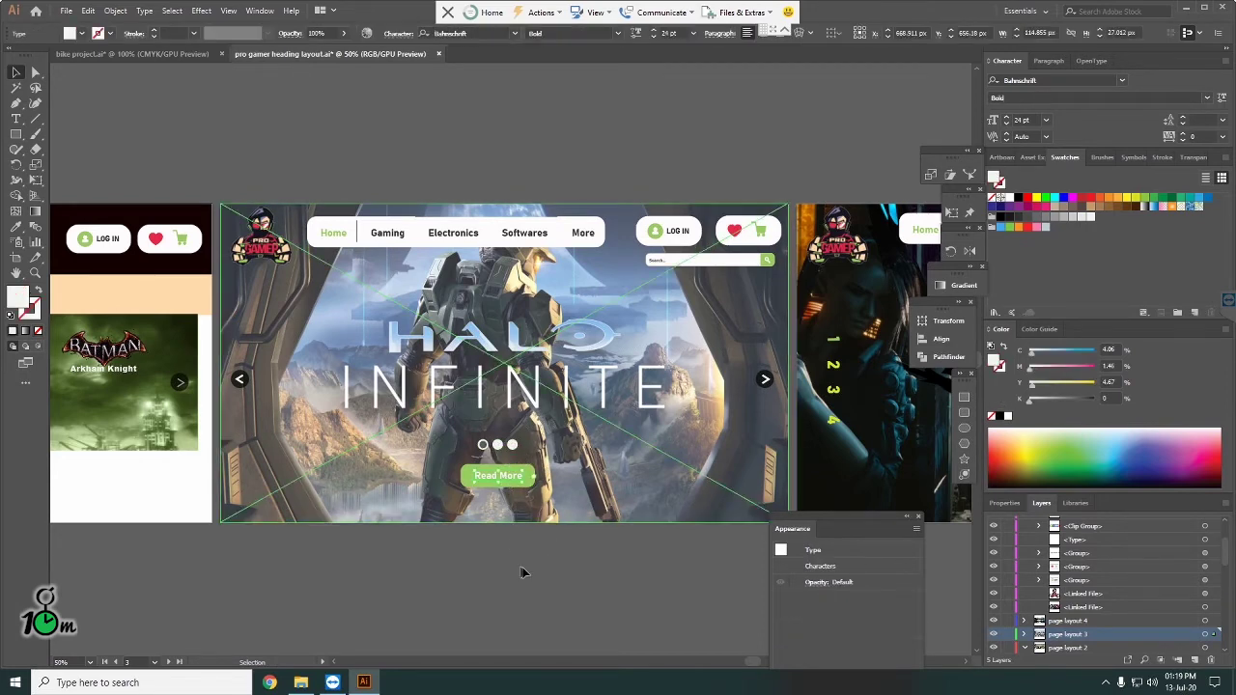
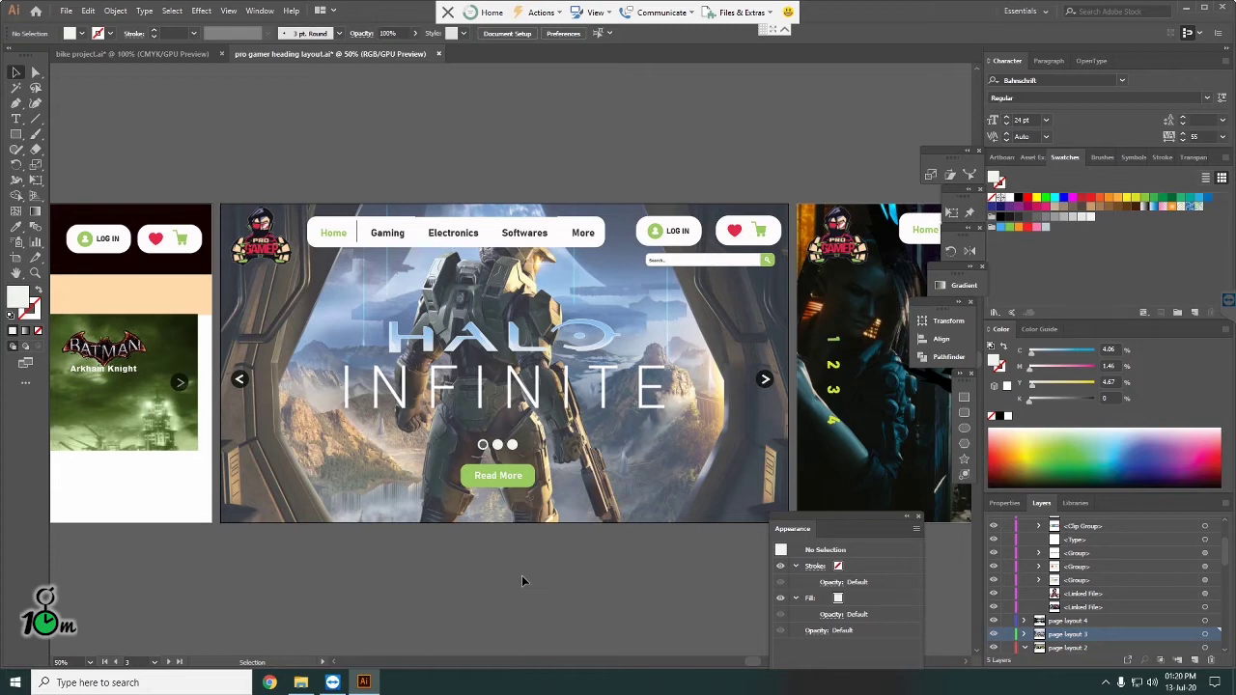
Step: Select the left and right carousel arrows, then clear the selection
click(240, 379)
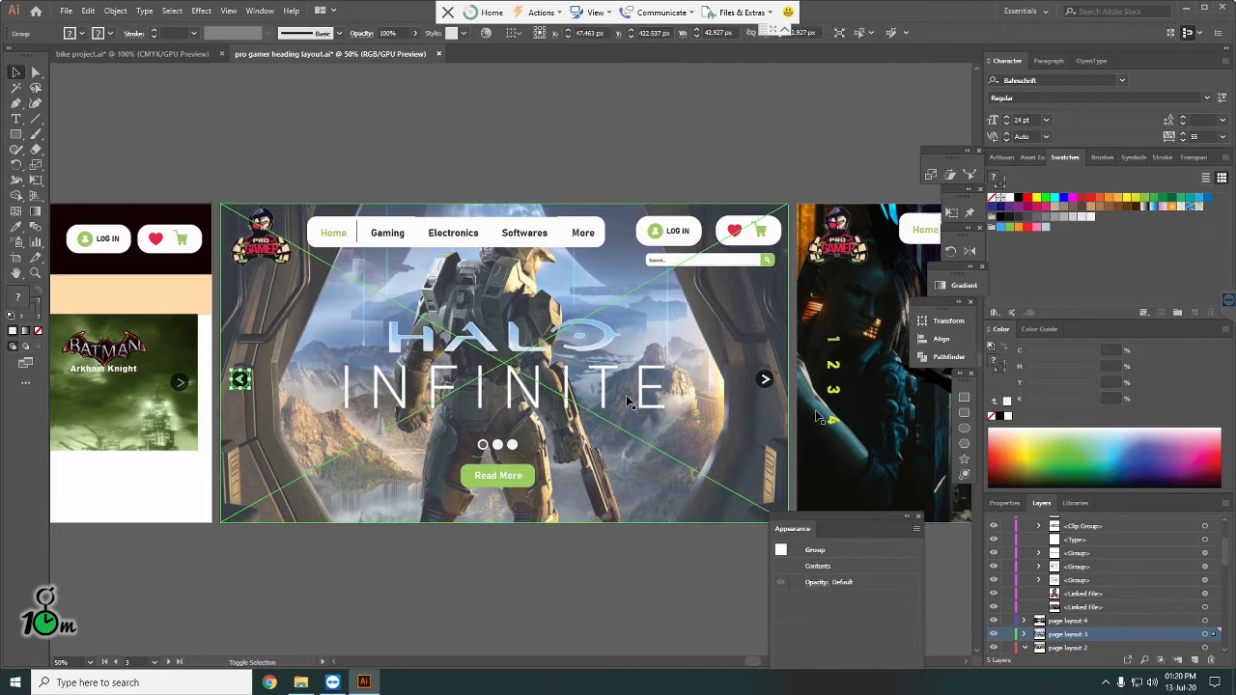
click(765, 380)
click(590, 609)
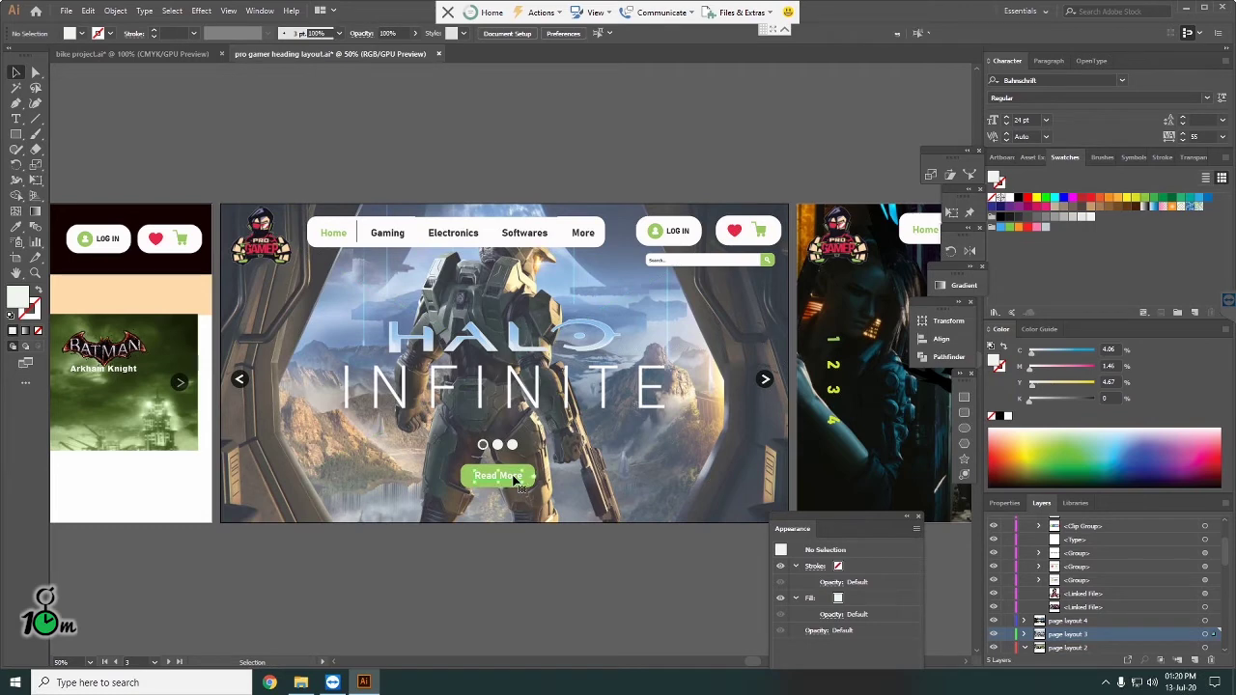
Step: Eyedrop the heart icon's red onto the green Read More button, then deselect it
click(514, 479)
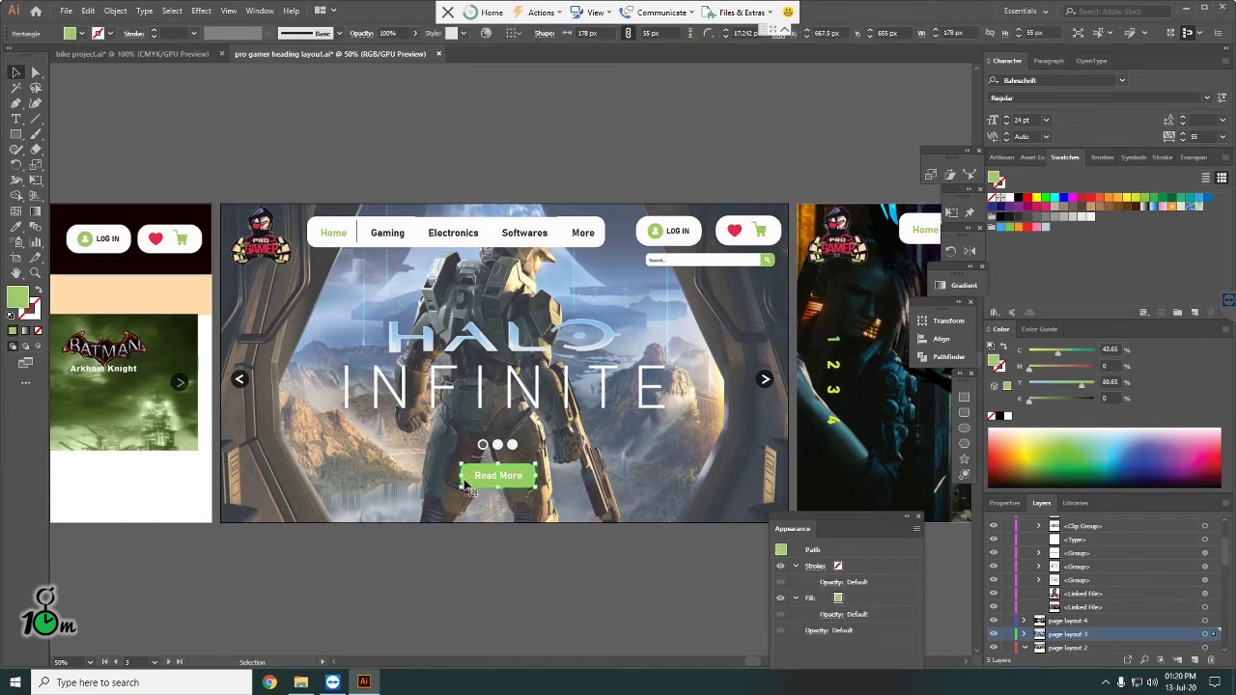
key(o)
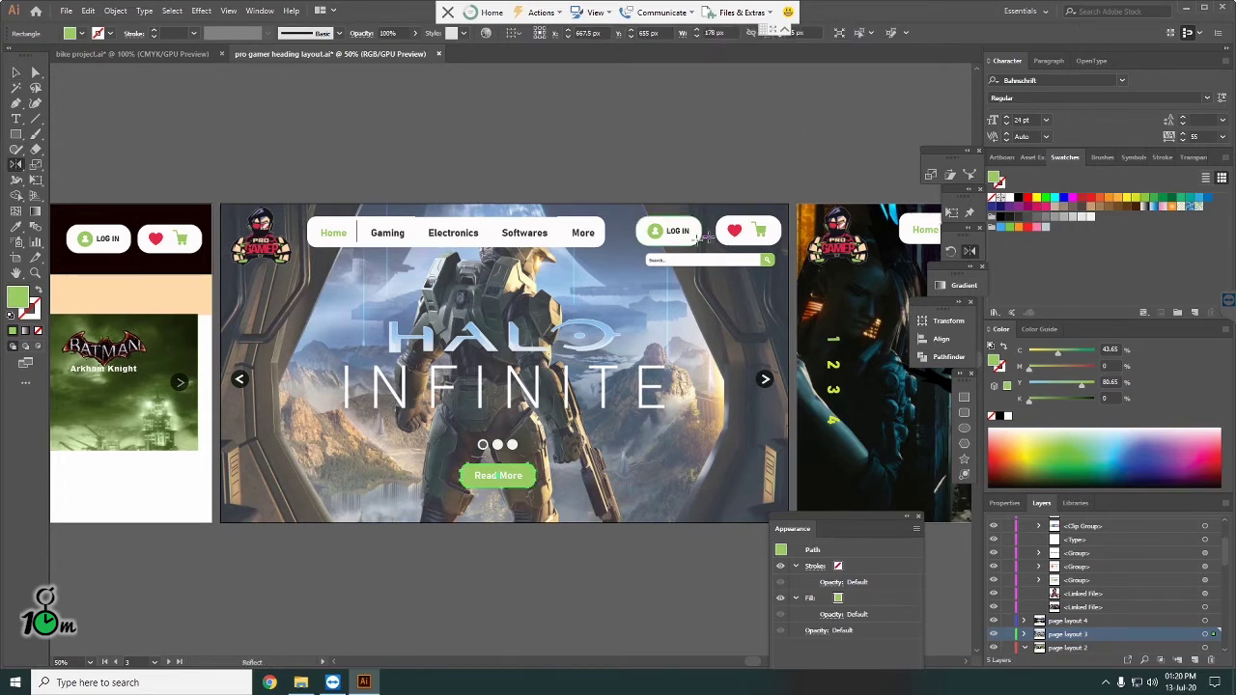
click(17, 228)
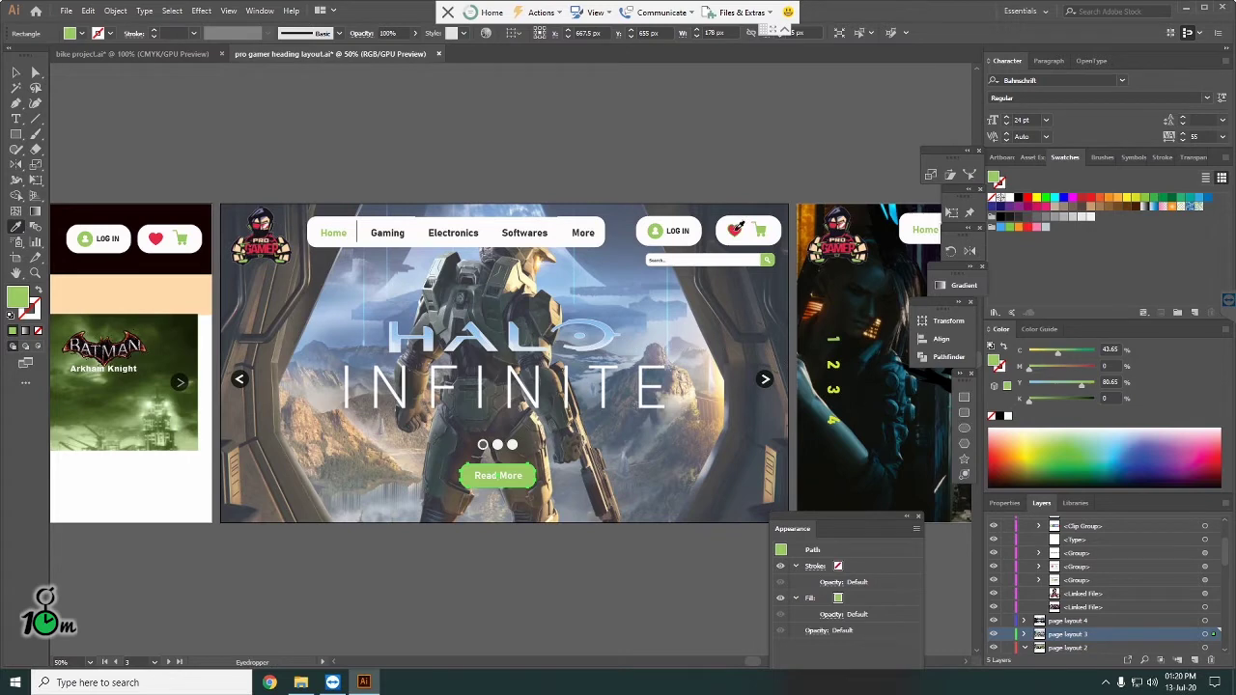
click(734, 231)
click(15, 73)
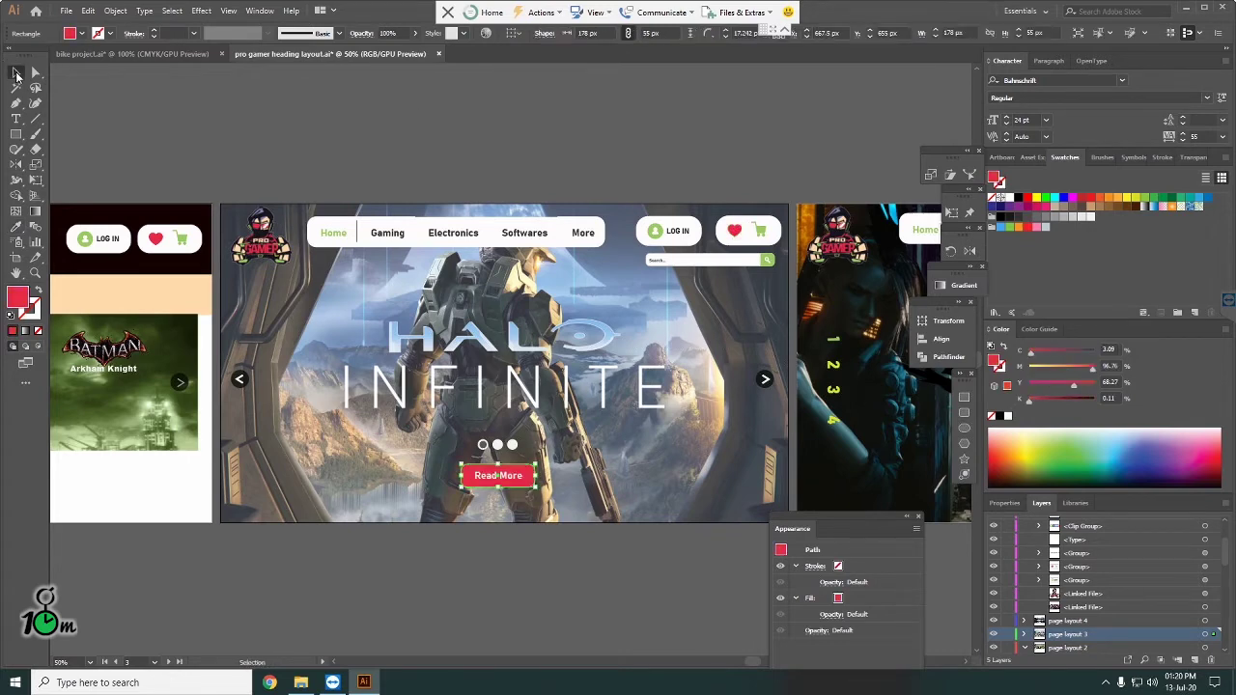
click(213, 100)
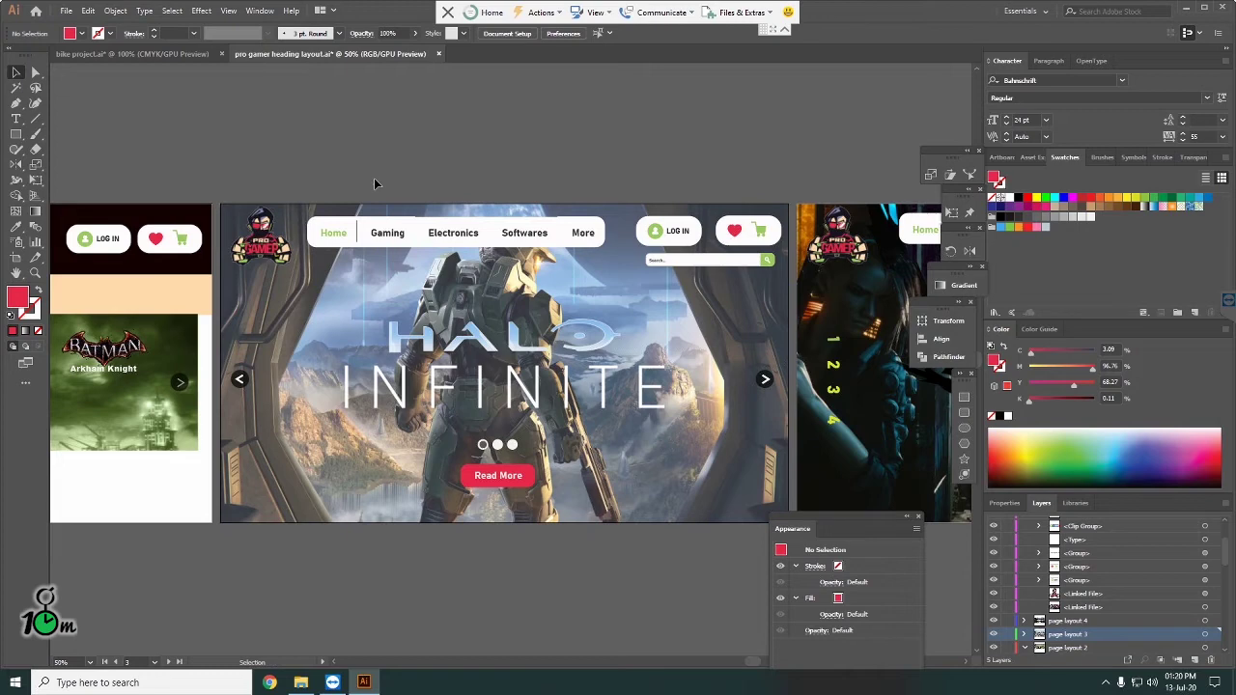
key(a)
key(v)
scroll(629, 550, up, 1)
scroll(628, 545, up, 1)
click(429, 419)
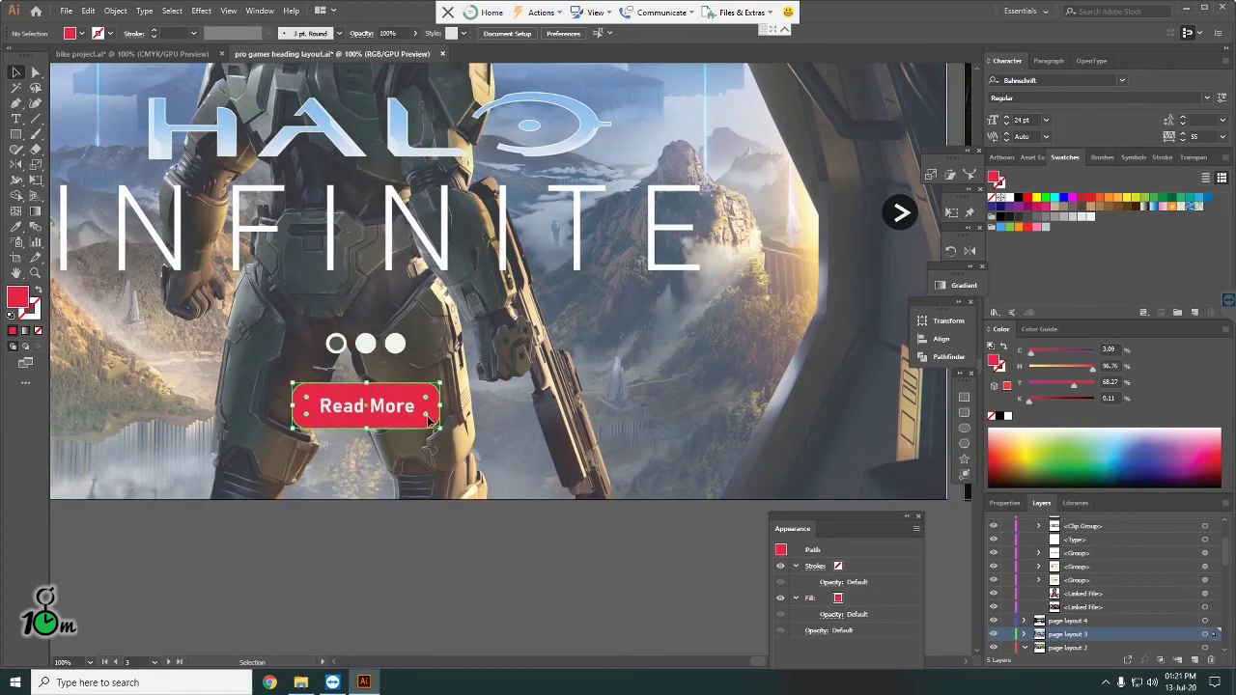
click(497, 533)
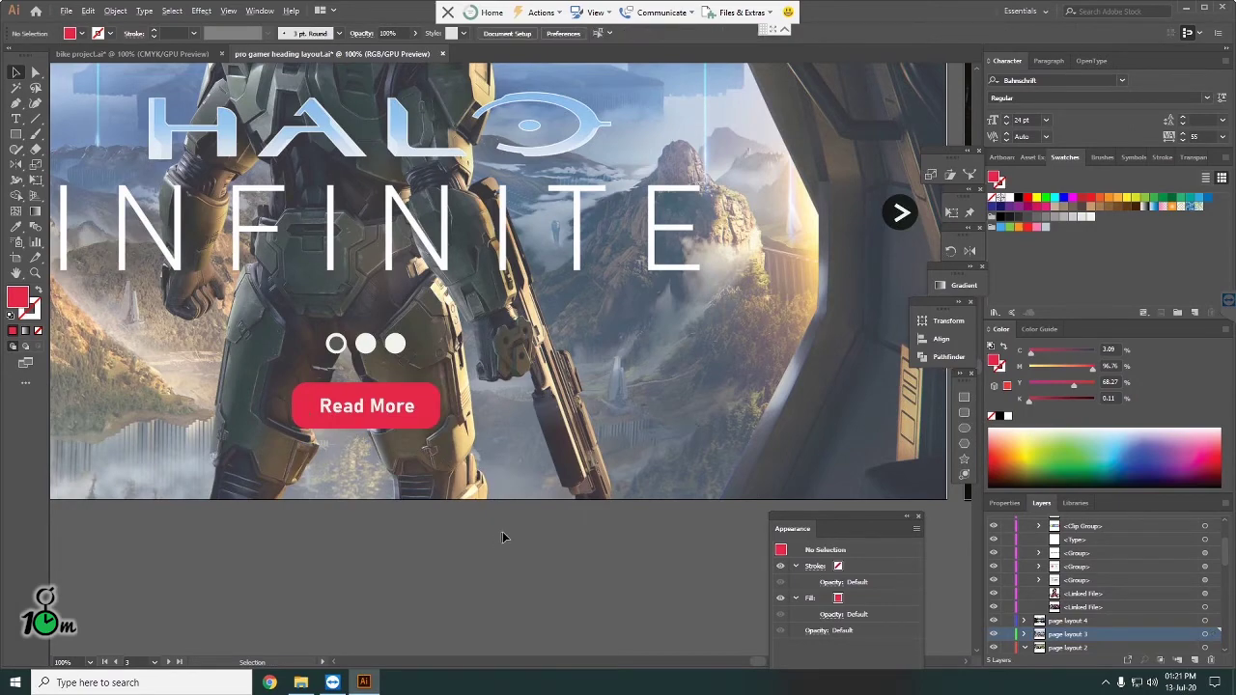
scroll(502, 536, down, 1)
scroll(502, 537, down, 1)
scroll(502, 537, down, 1)
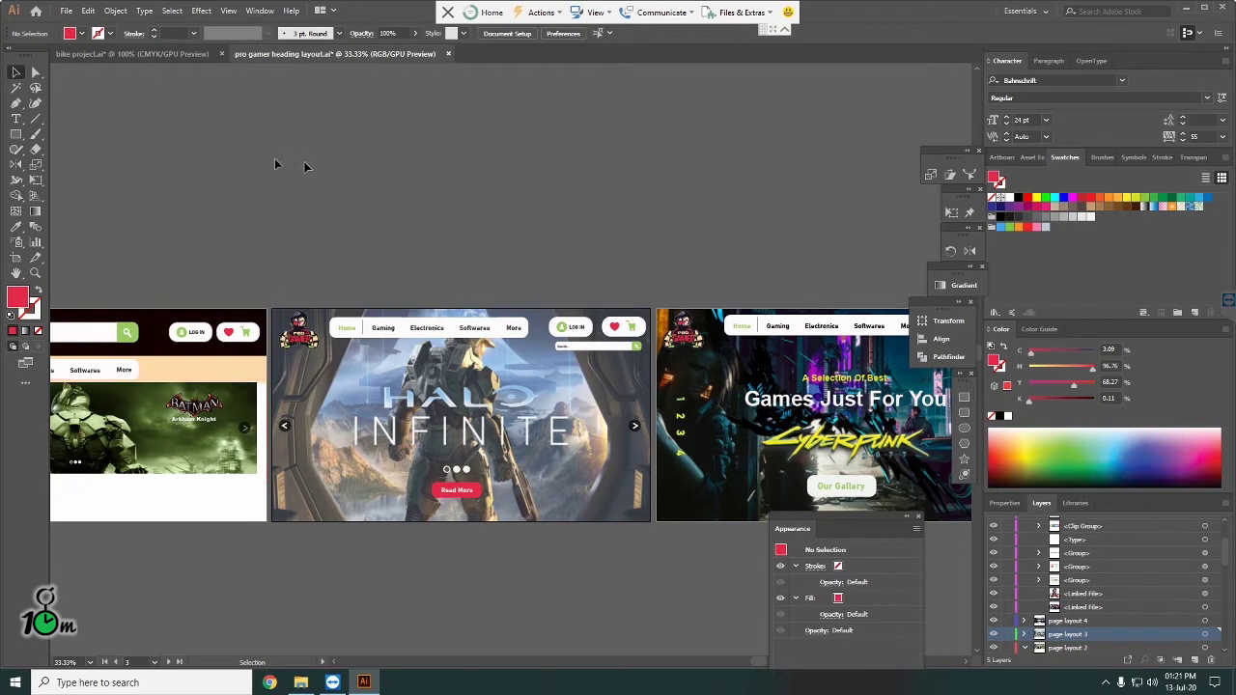
scroll(333, 666, left, 2)
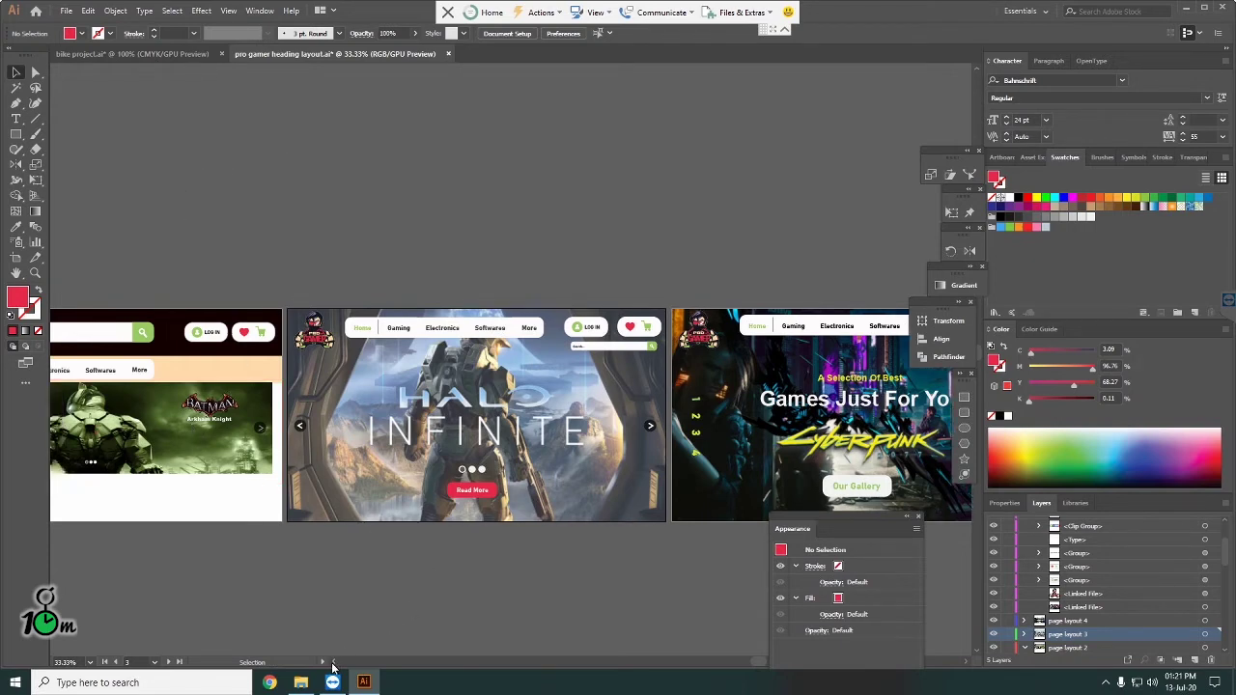
scroll(333, 666, left, 2)
scroll(333, 666, left, 2)
scroll(333, 666, left, 2)
scroll(333, 666, left, 2)
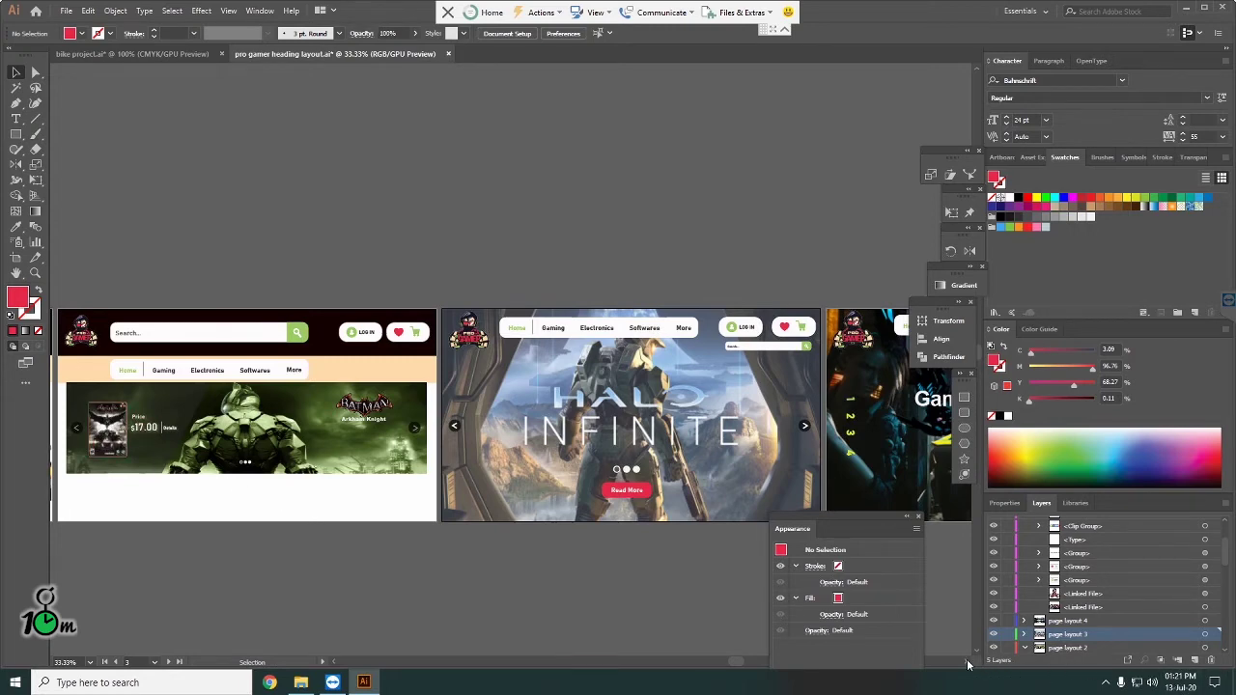
scroll(968, 664, right, 5)
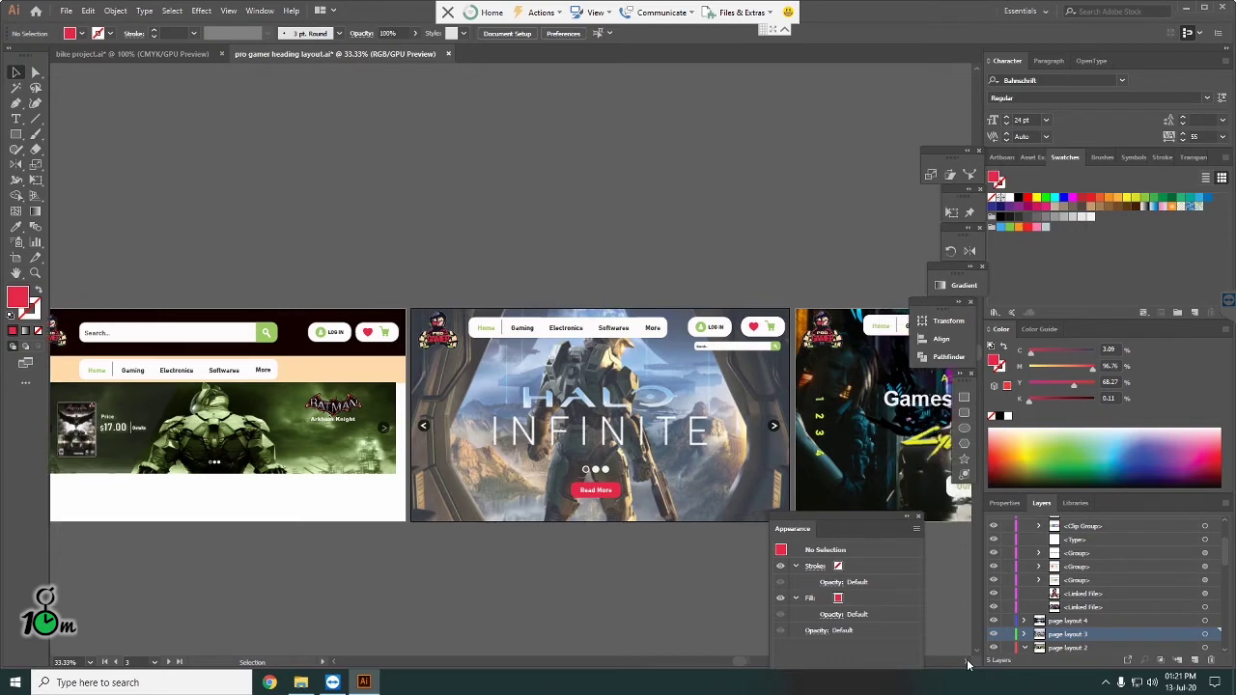
scroll(969, 664, right, 2)
scroll(969, 664, right, 1)
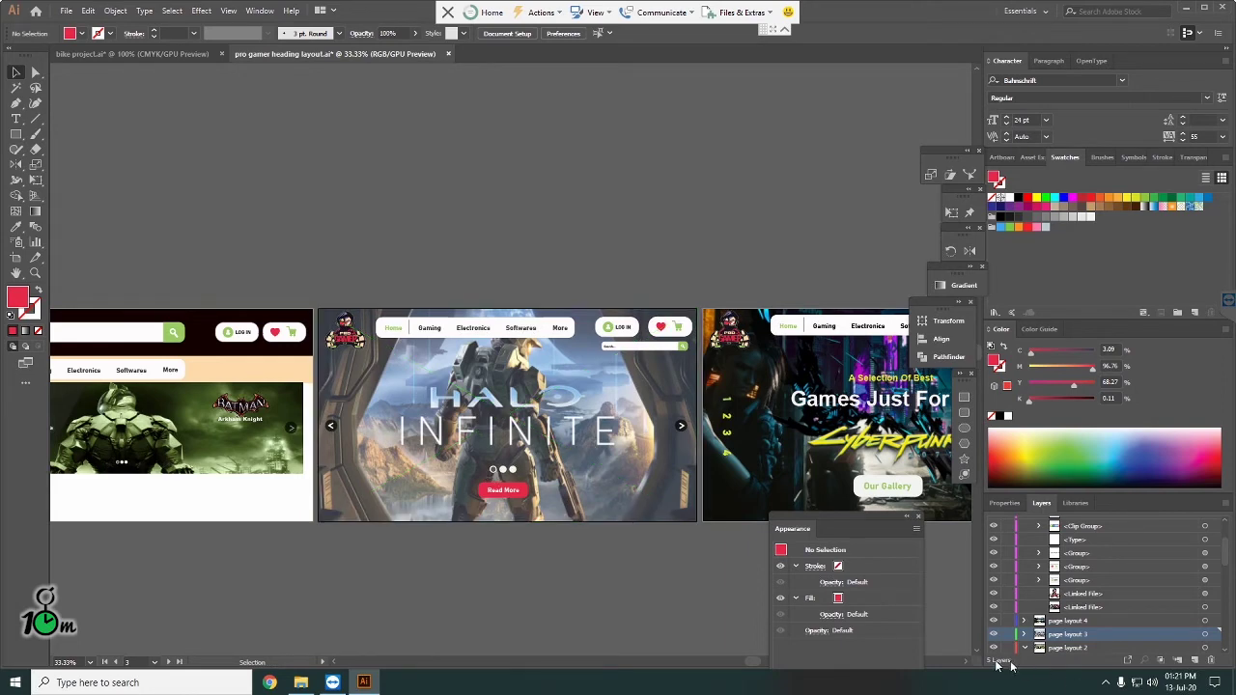
scroll(966, 664, right, 2)
scroll(966, 664, right, 3)
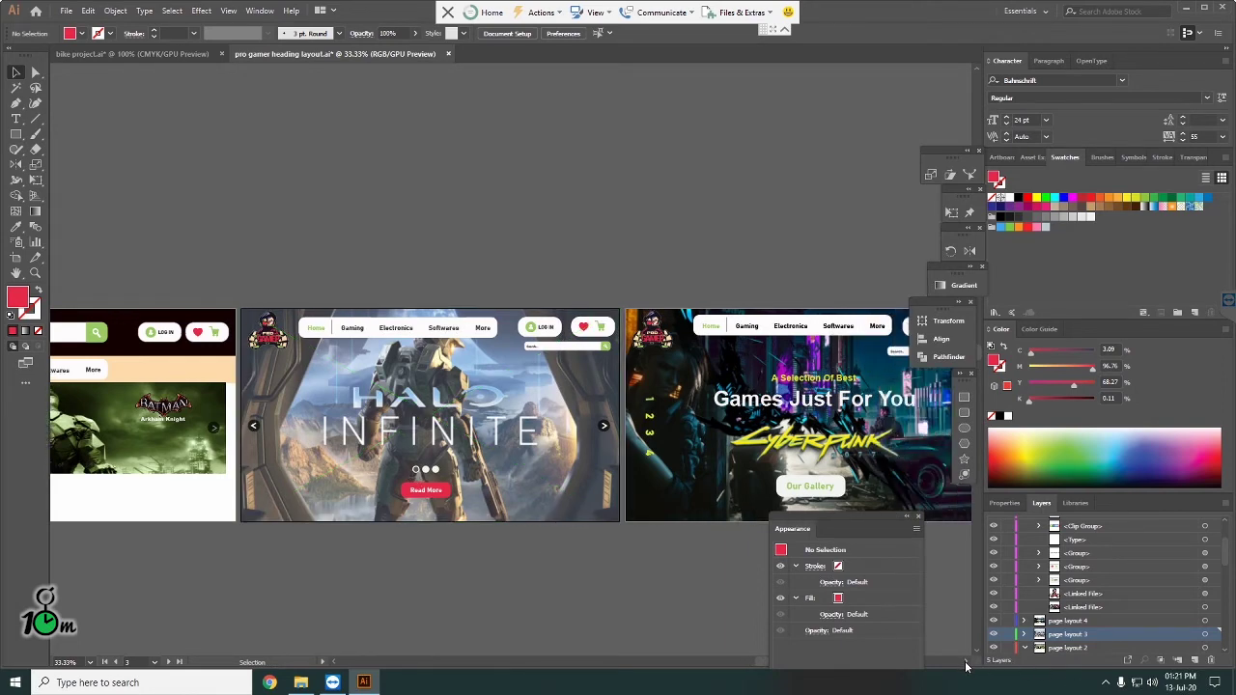
scroll(966, 664, right, 3)
scroll(965, 664, right, 2)
scroll(966, 664, right, 2)
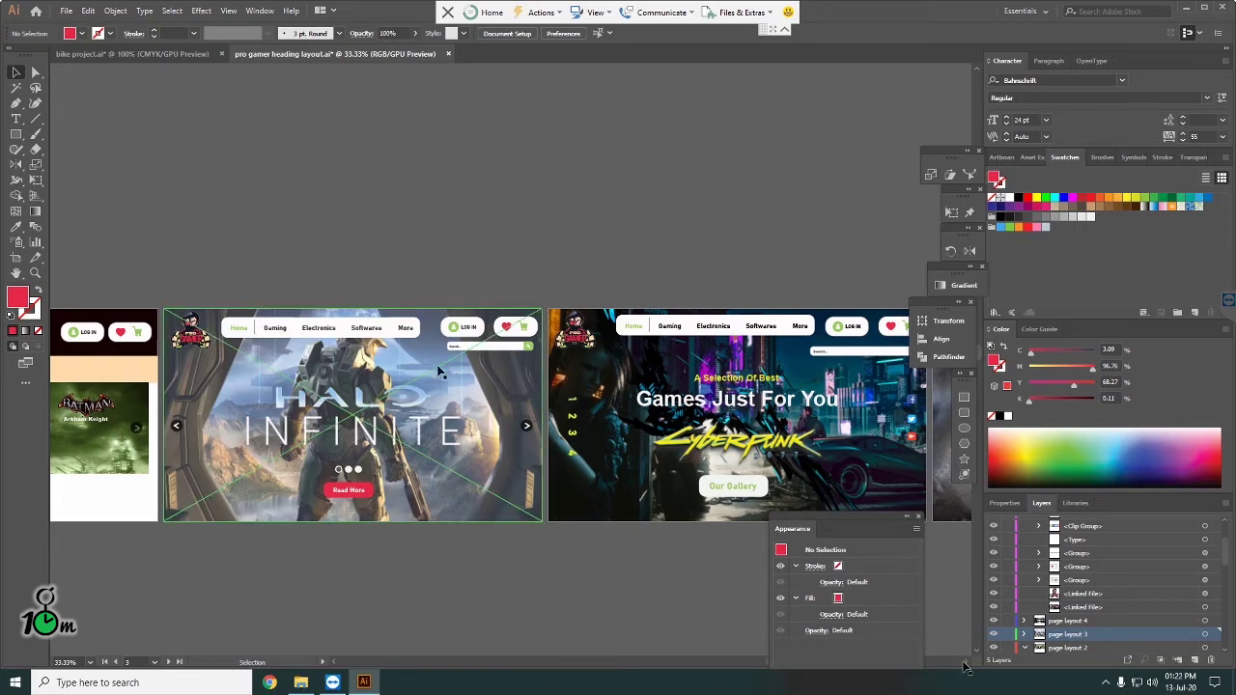
Step: Raise the Halo background image's opacity from 79% to 100%
click(439, 437)
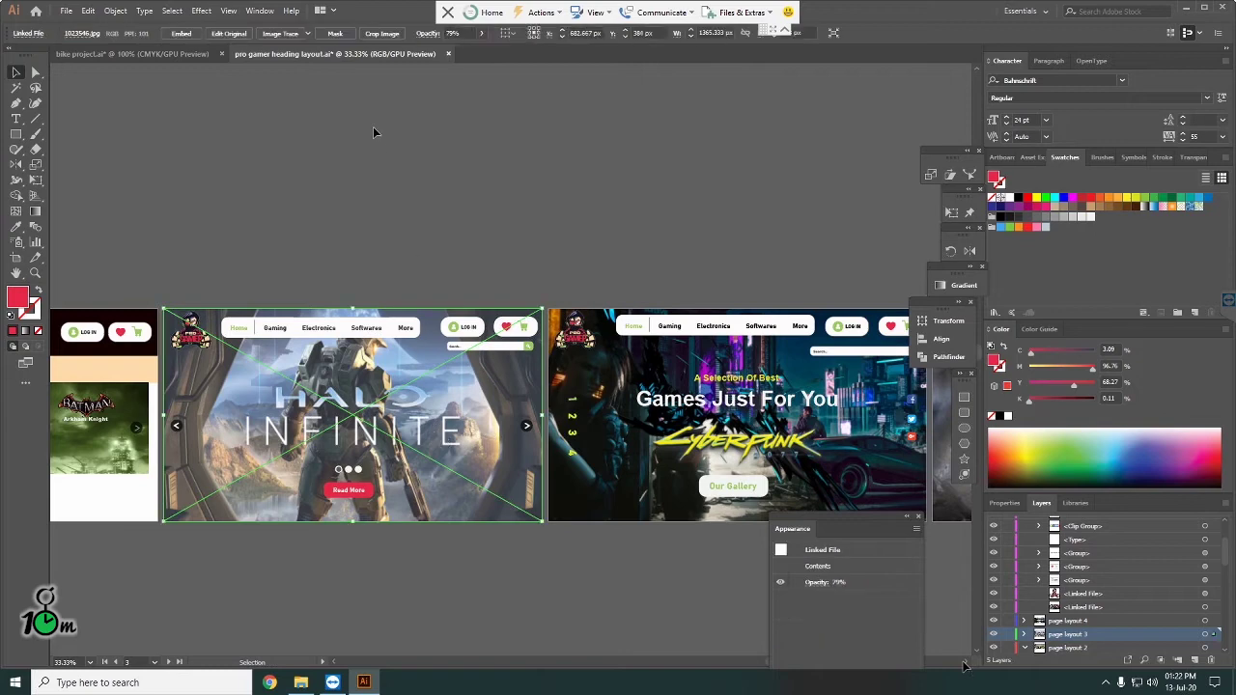
click(396, 333)
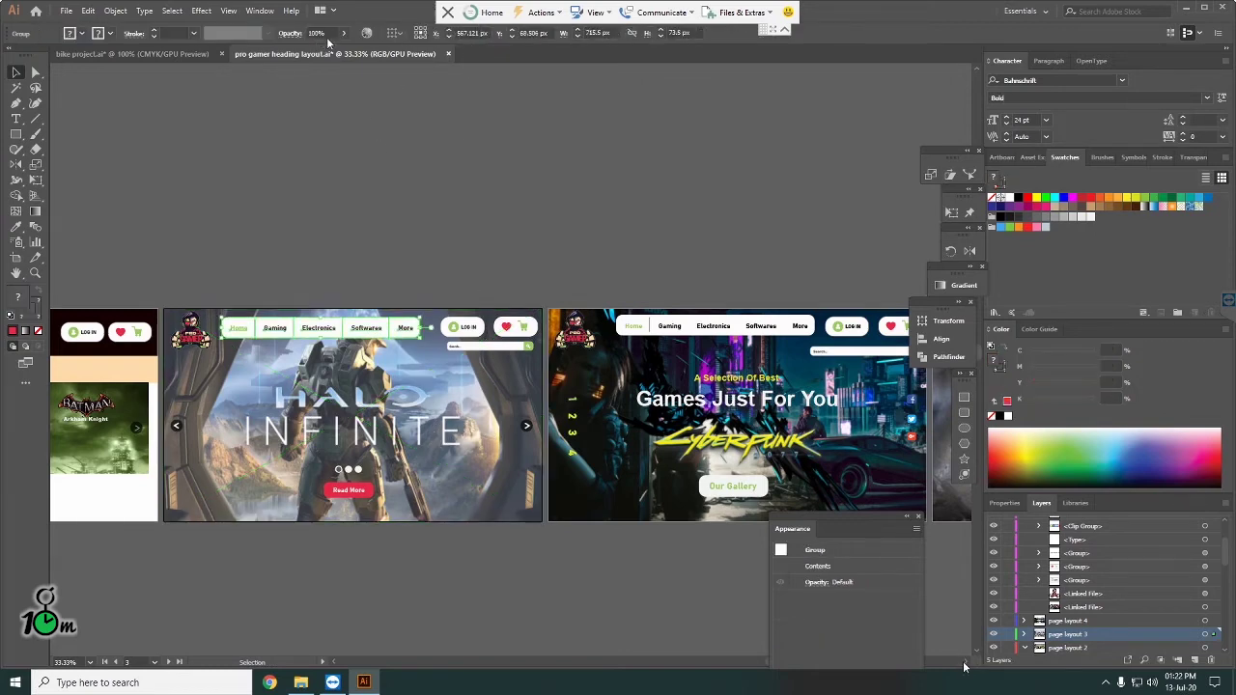
click(461, 439)
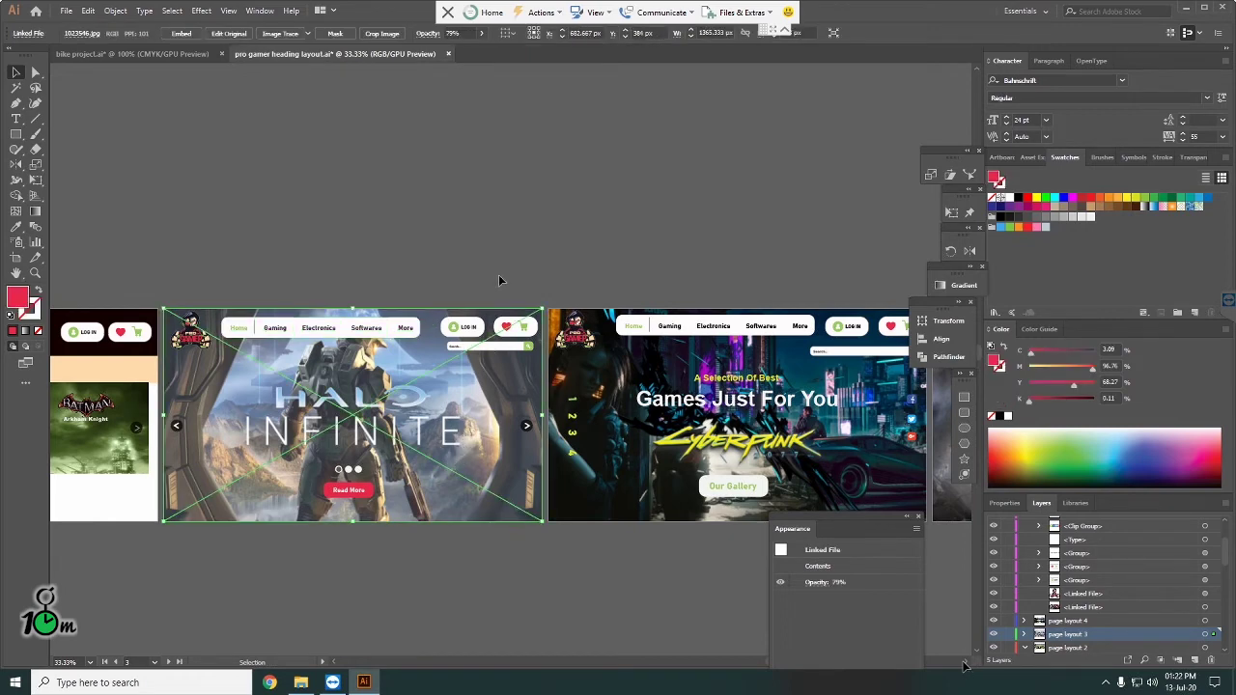
click(481, 34)
drag(469, 52, 497, 55)
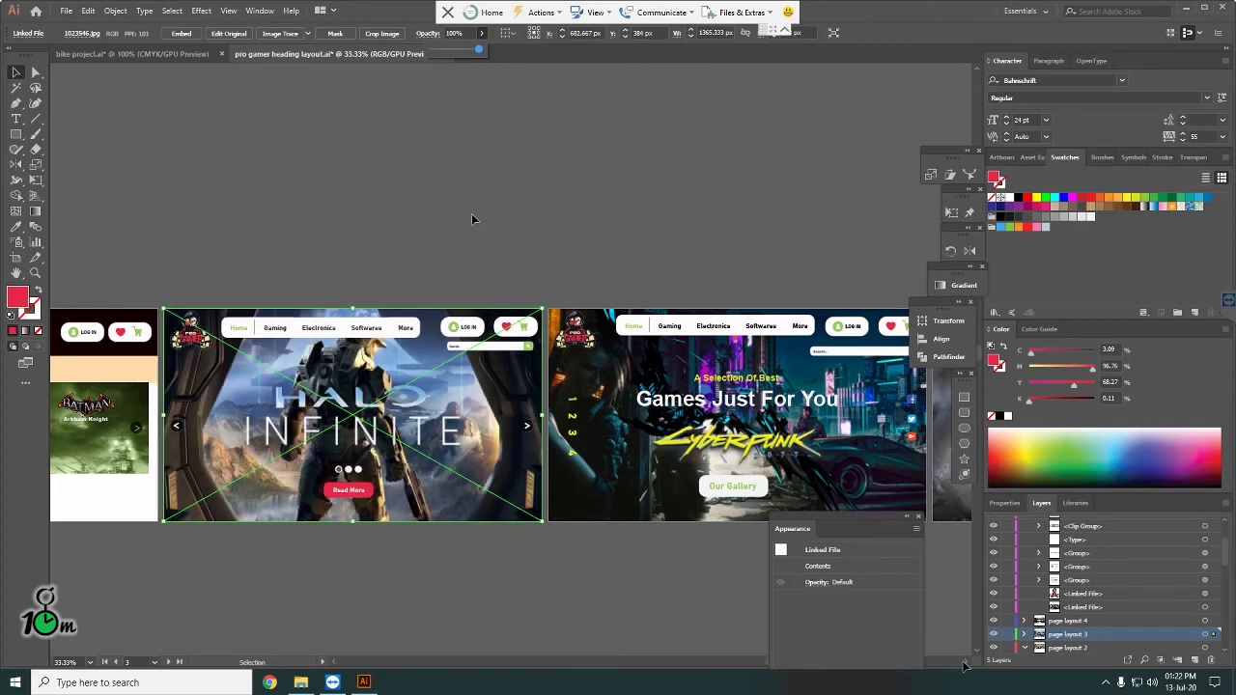
click(401, 584)
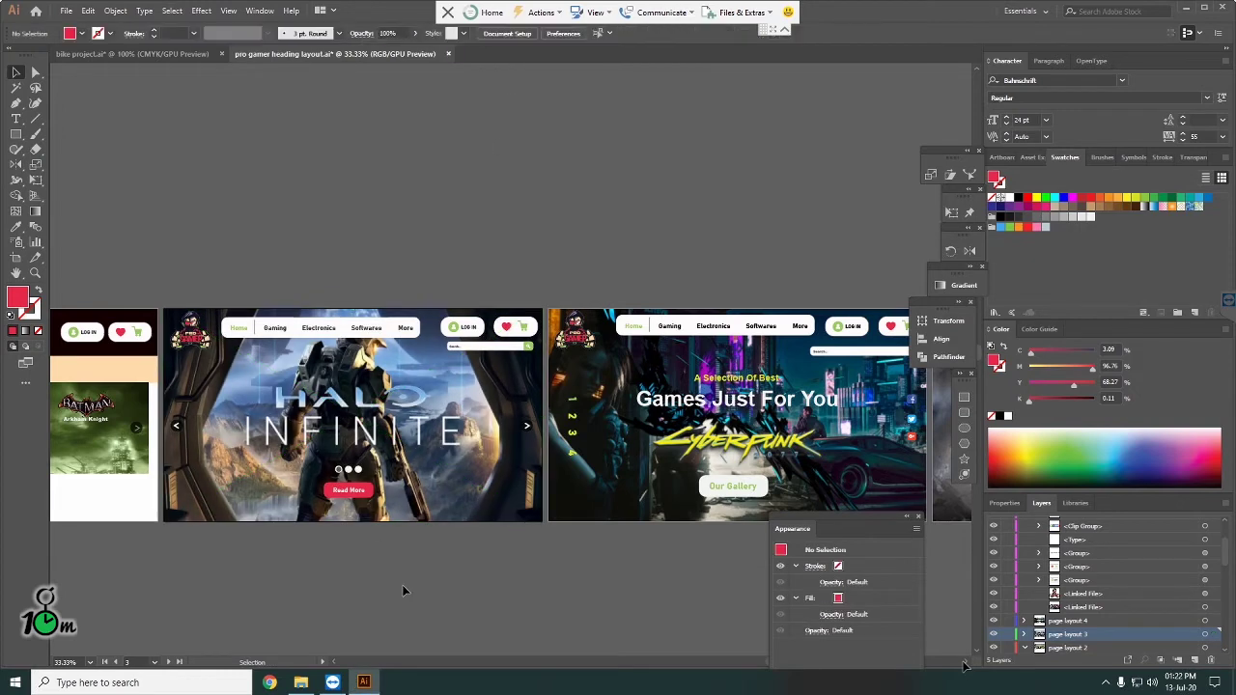
Step: Readjust the Halo image opacity, briefly to 93%, then back to 100%
click(431, 470)
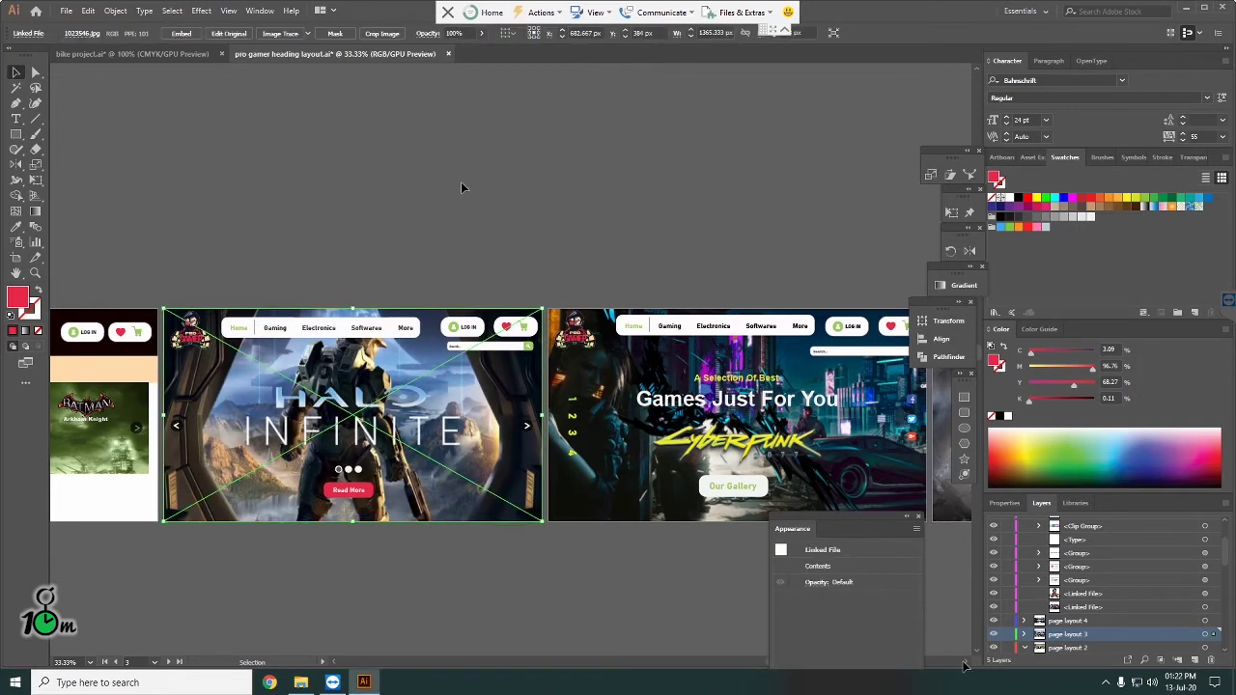
click(480, 37)
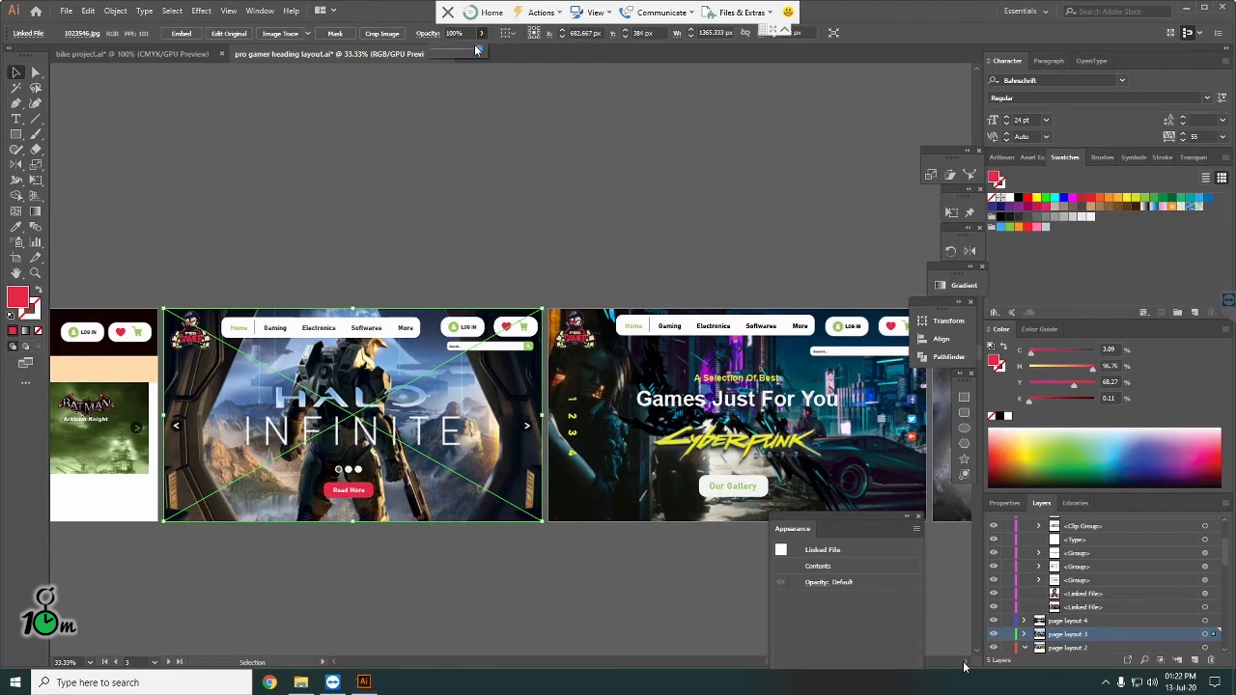
drag(478, 50, 474, 50)
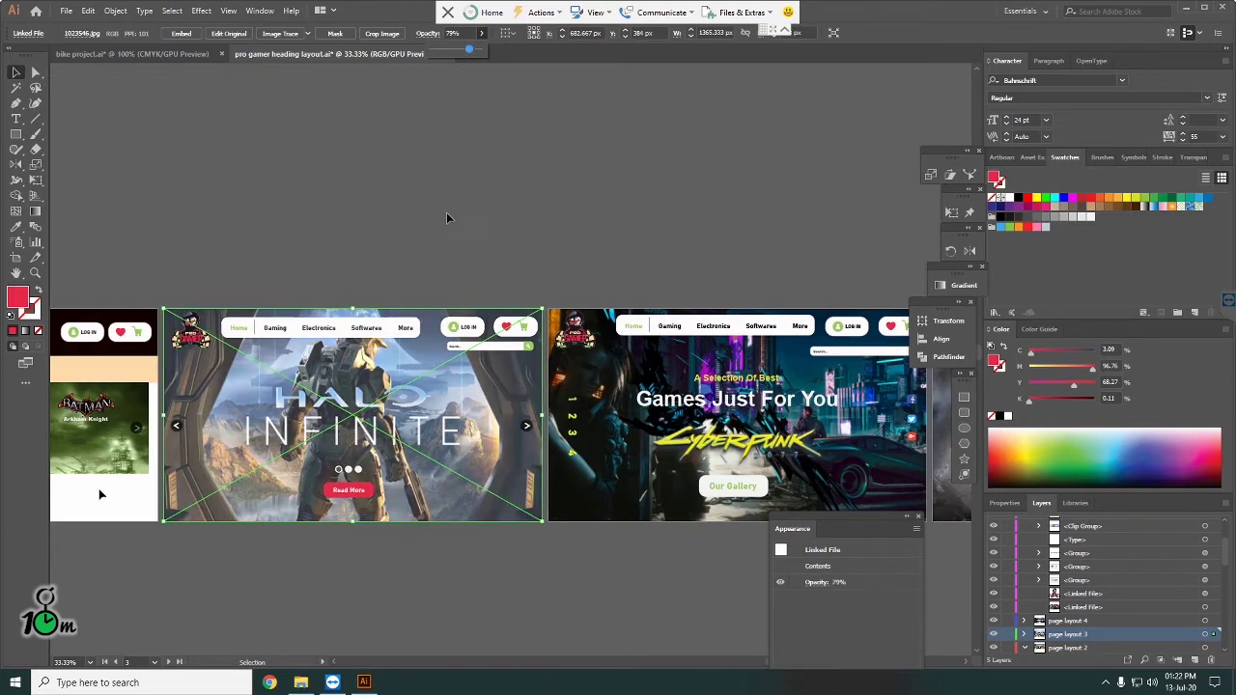
click(318, 251)
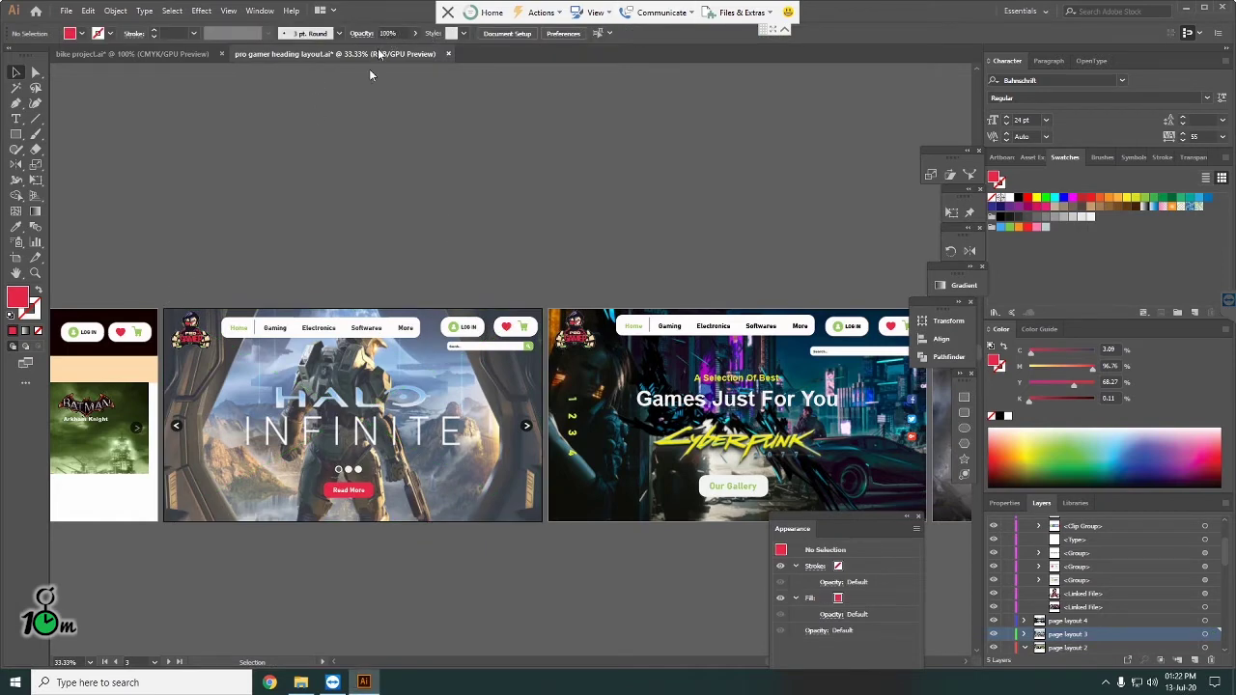
click(447, 378)
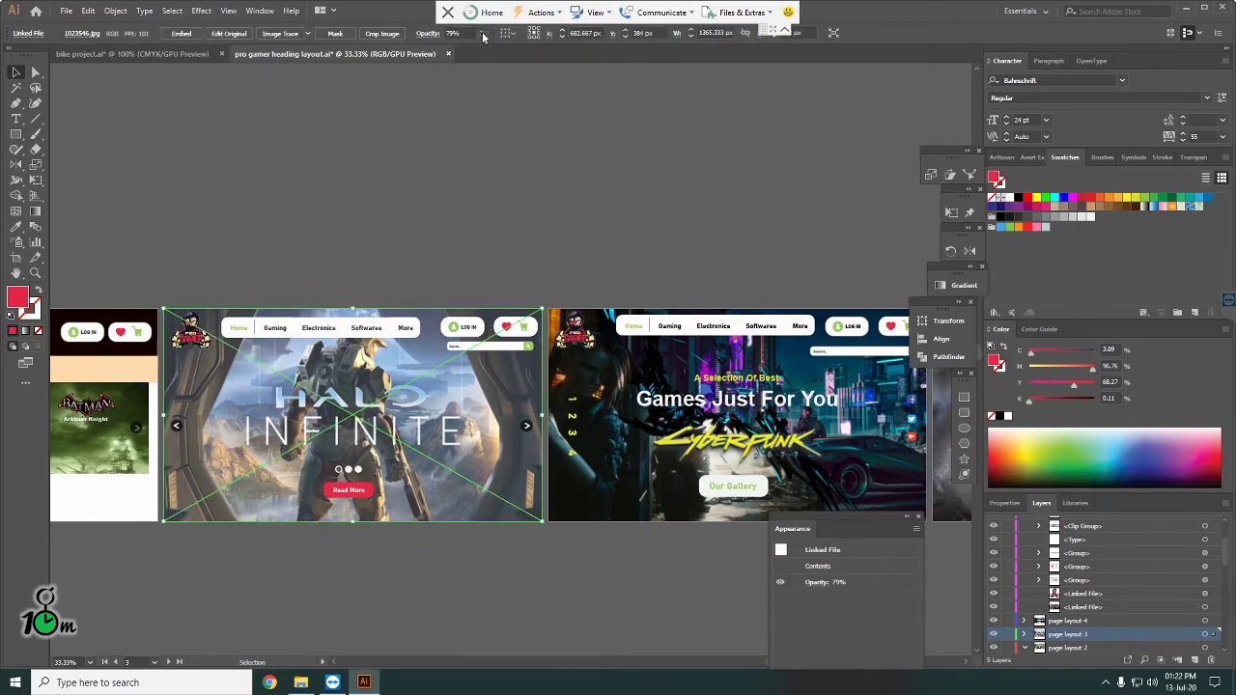
click(481, 32)
drag(469, 50, 483, 49)
click(541, 154)
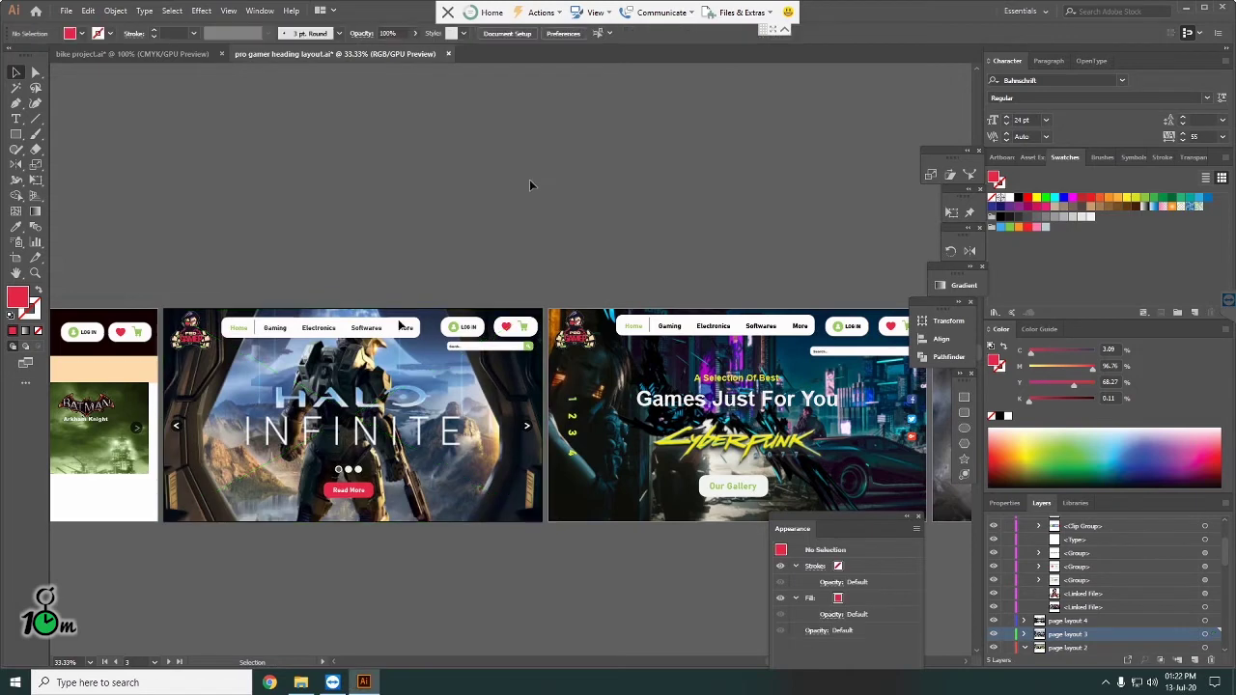
click(190, 424)
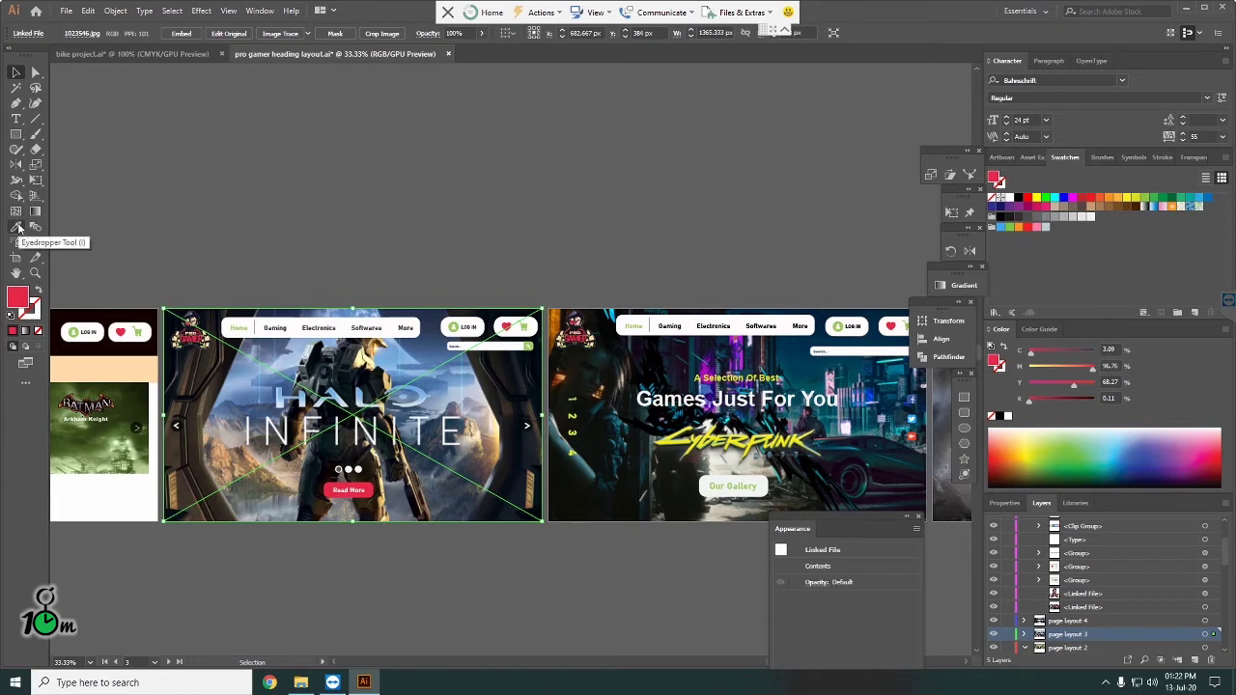
Step: Draw a 1366 × 768 px rectangle over the Halo artboard with a white-to-black gradient fill
click(15, 133)
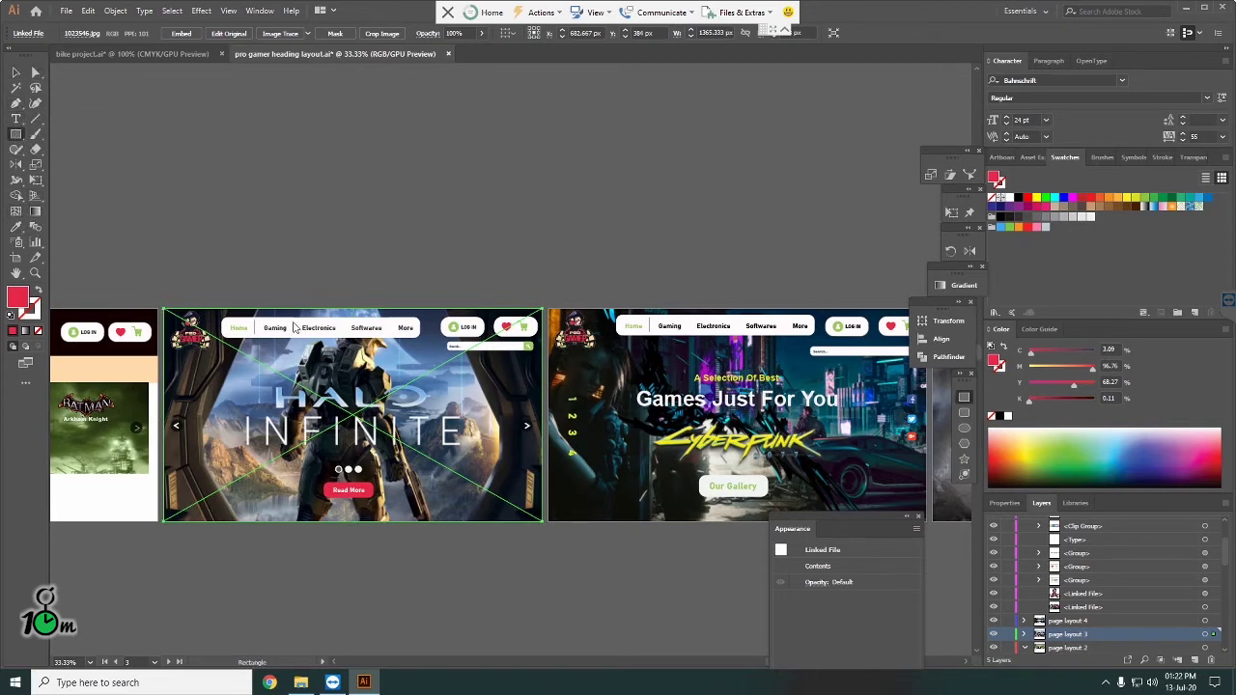
drag(161, 303, 545, 522)
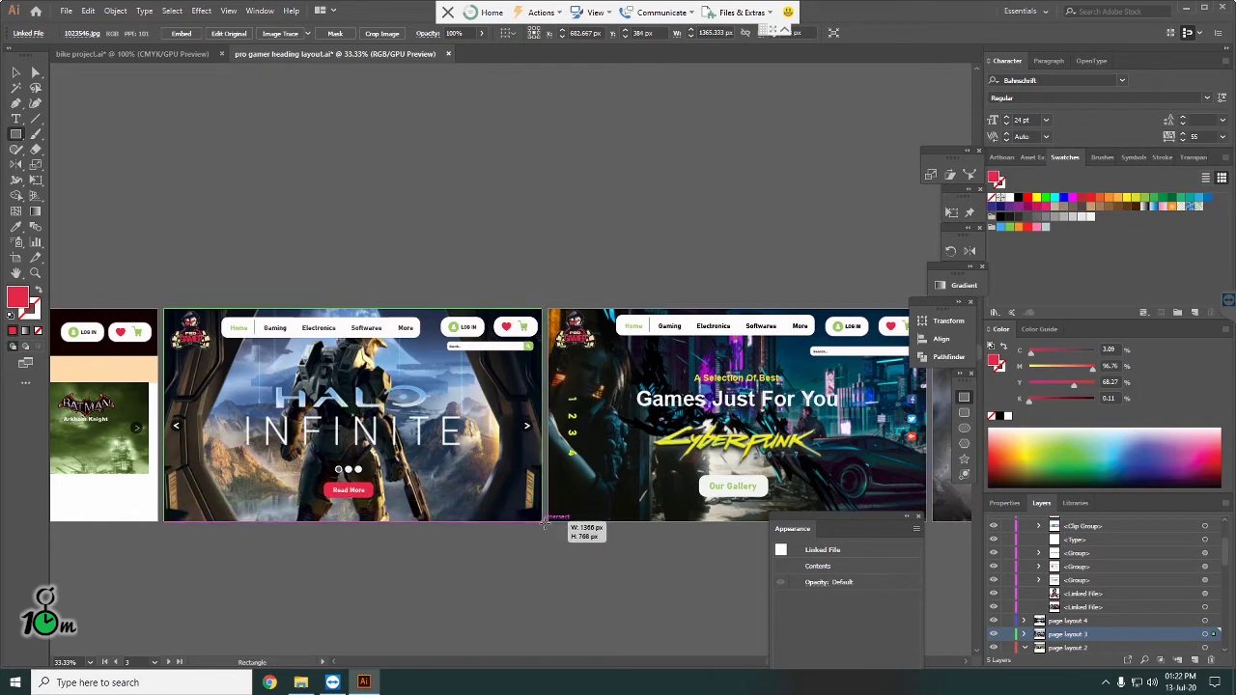
drag(544, 522, 545, 522)
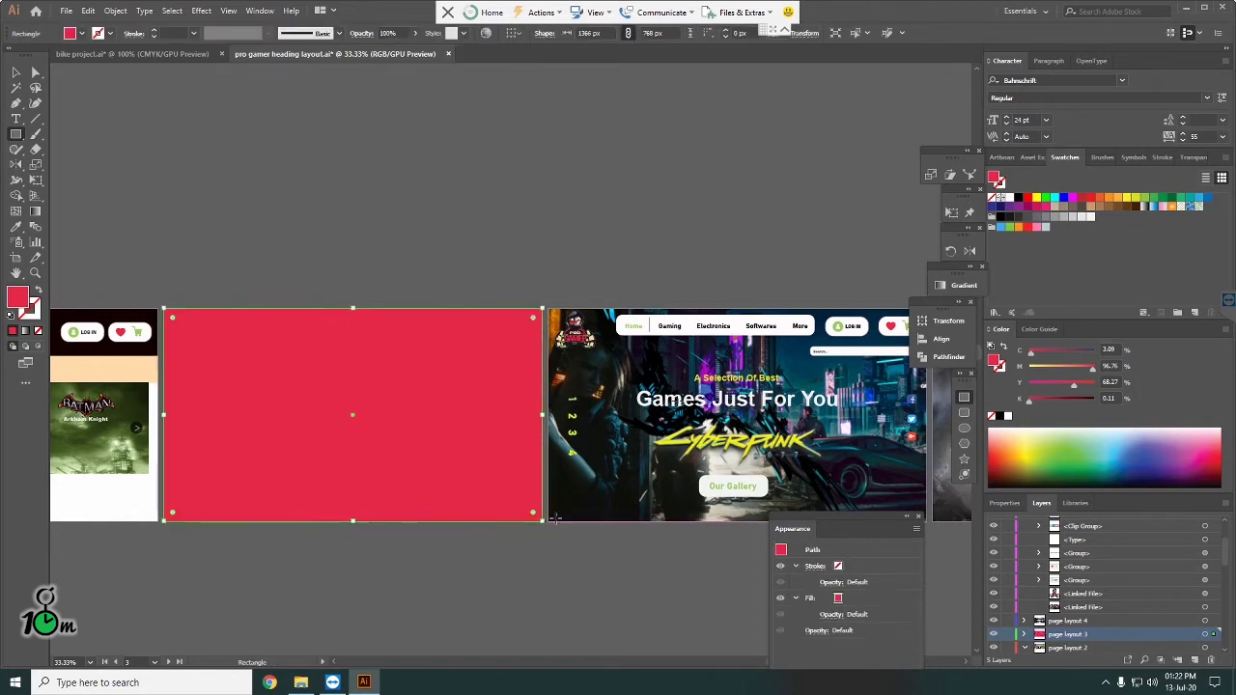
click(25, 332)
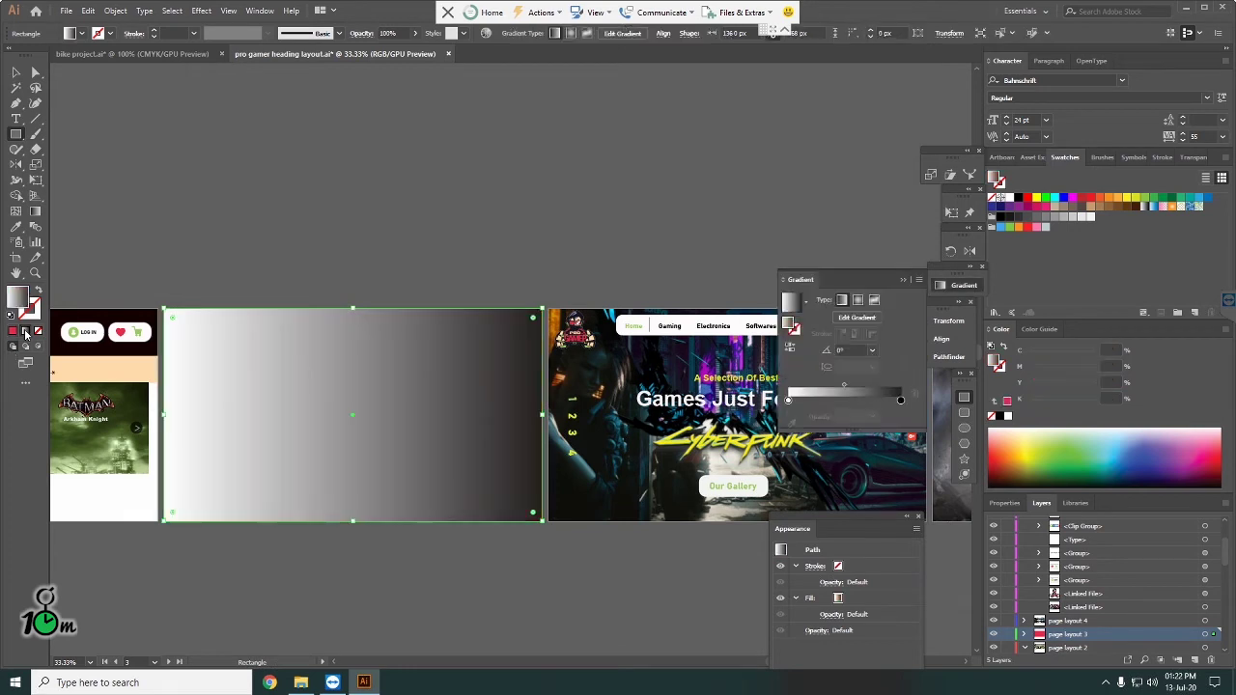
Step: Run the rectangle's gradient diagonally from top-left to bottom-right
click(35, 210)
drag(167, 312, 518, 509)
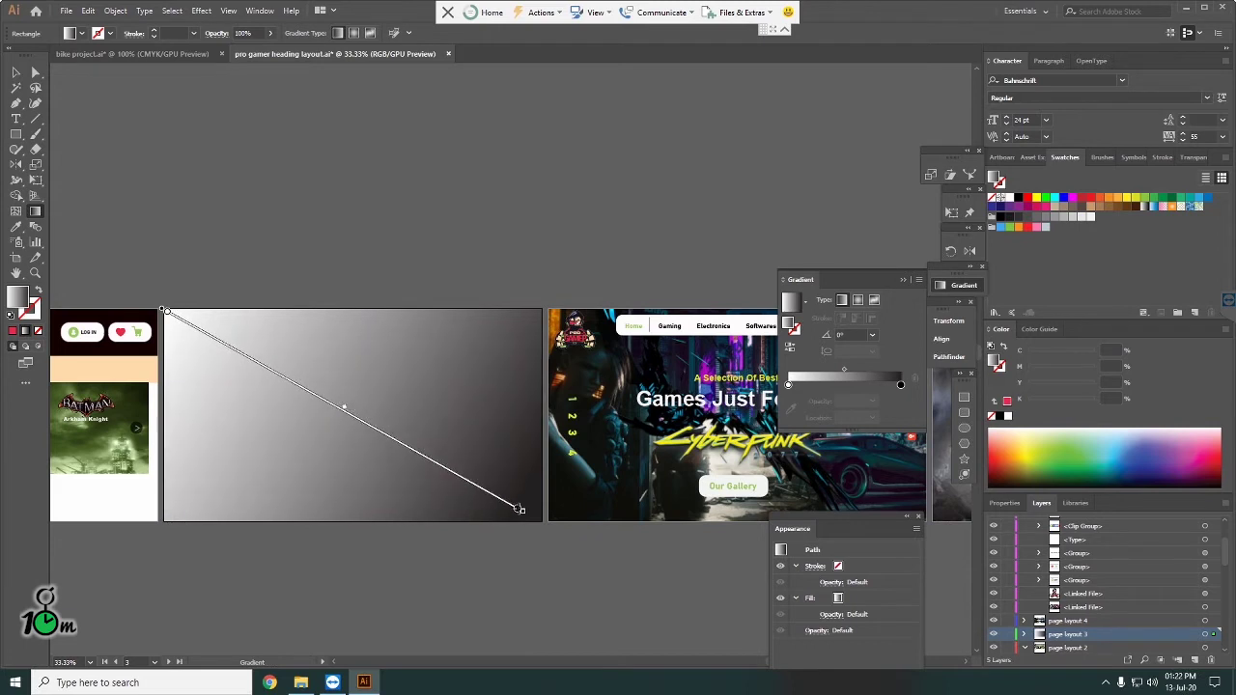
drag(519, 509, 533, 515)
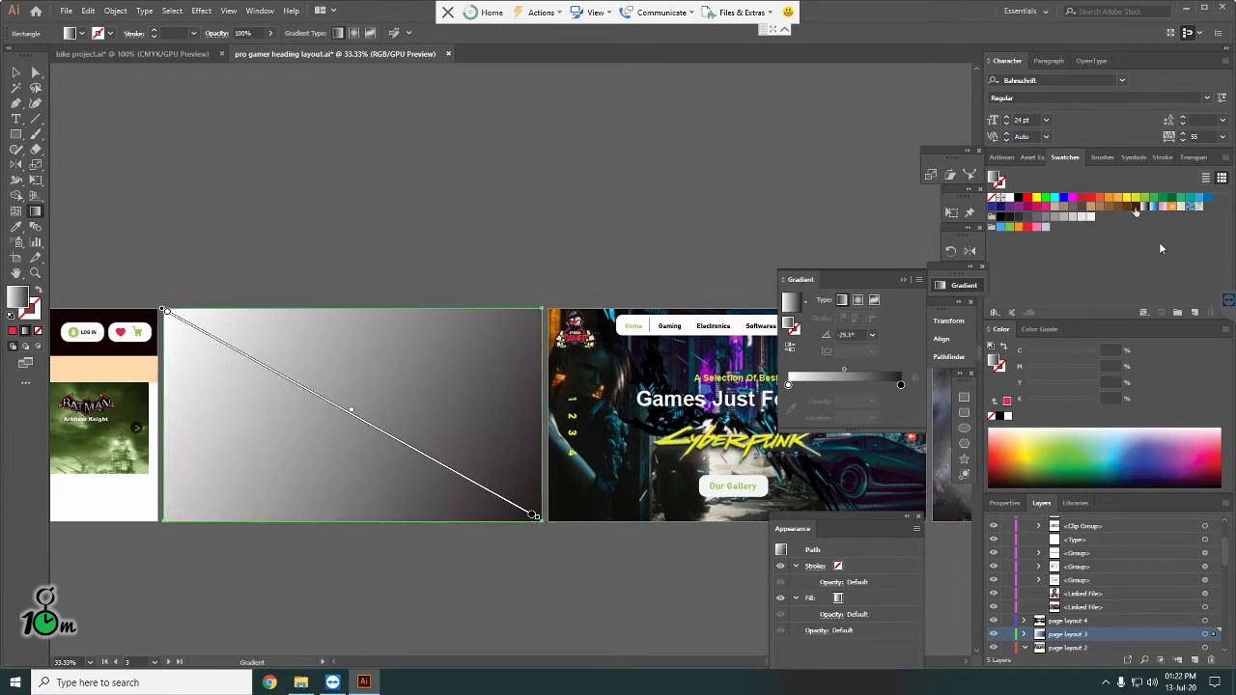
click(900, 384)
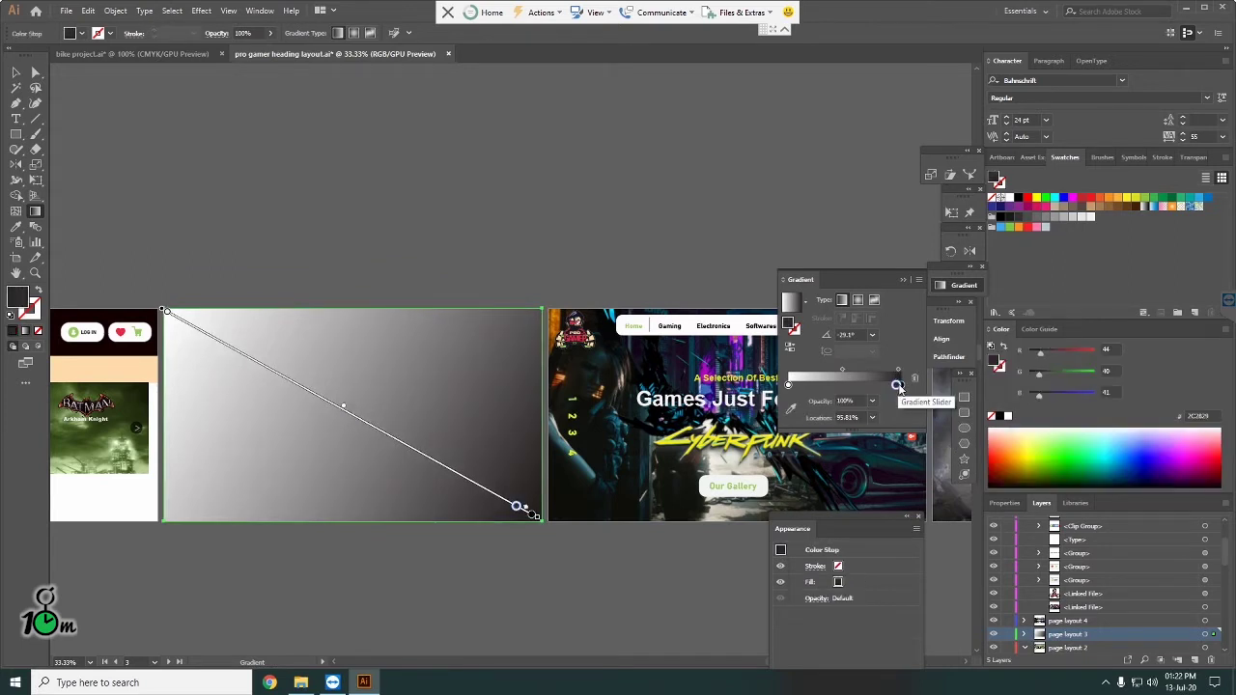
click(925, 529)
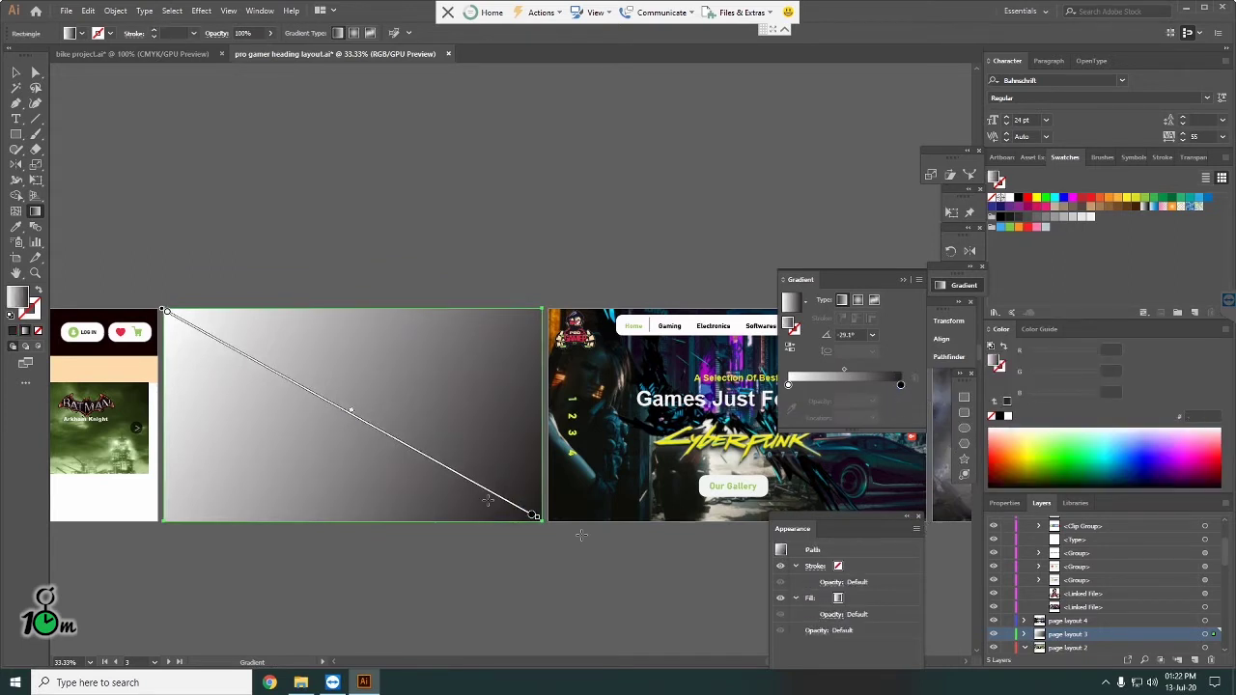
click(18, 72)
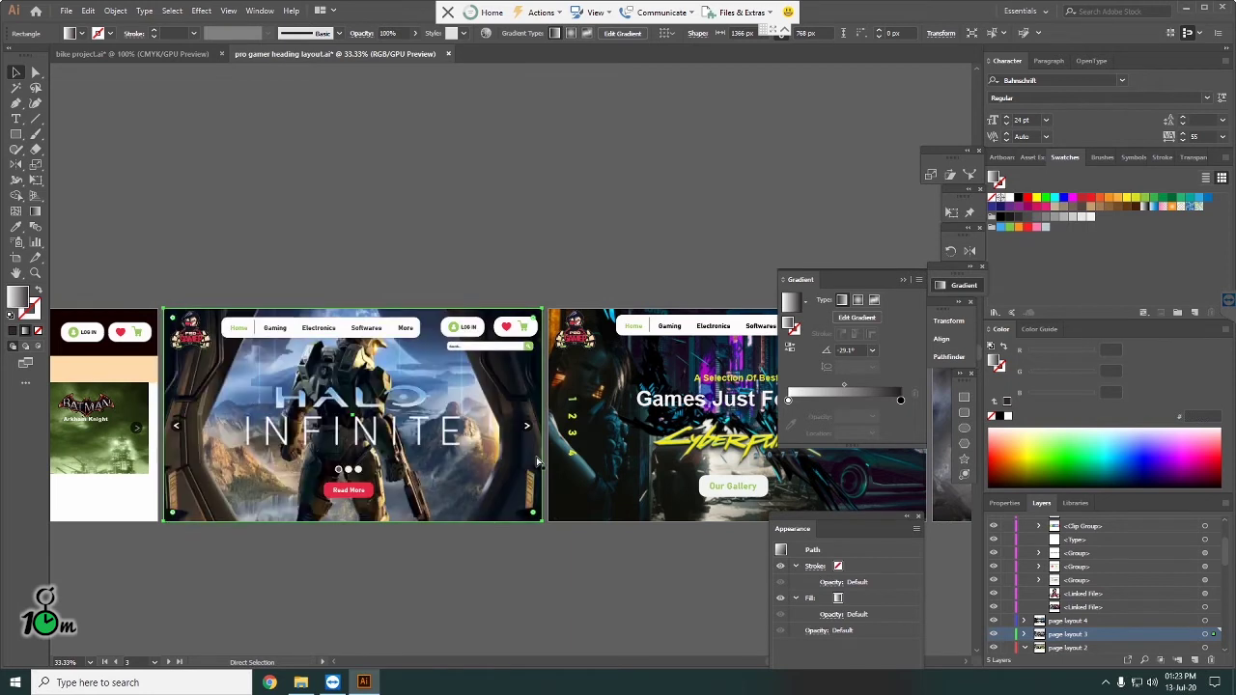
Step: Give the gradient rectangle Screen blend mode and 26% opacity
key(ctrl+z)
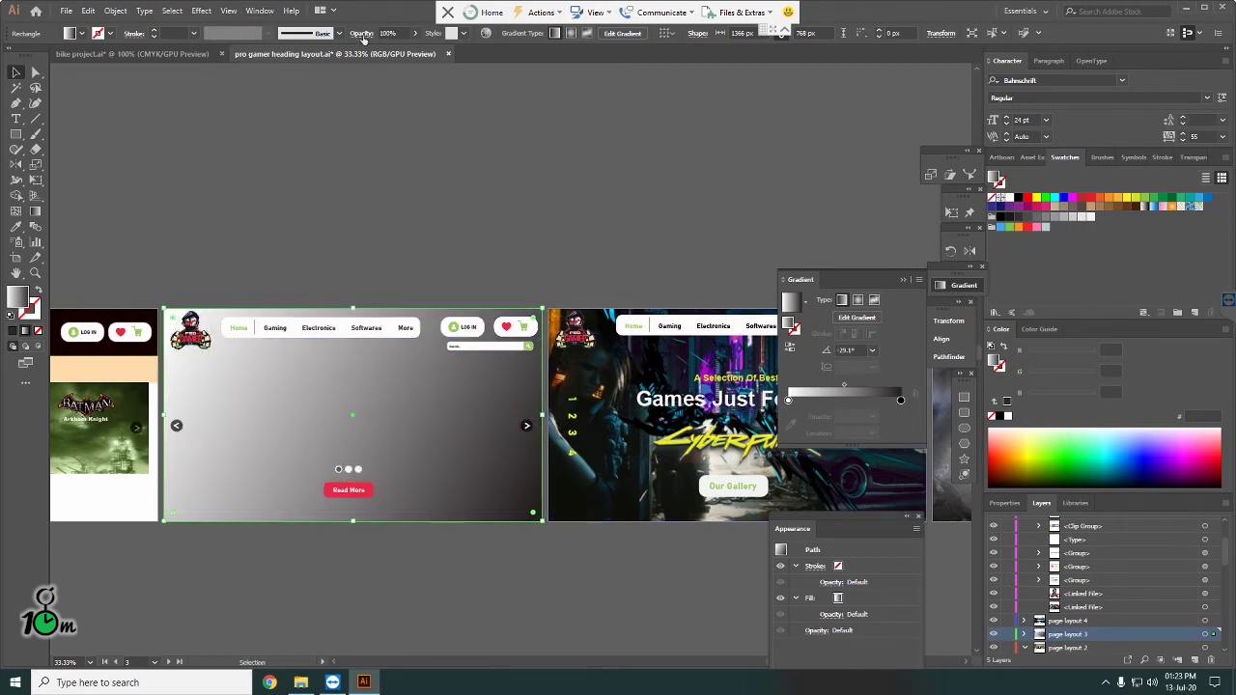
click(363, 35)
click(257, 56)
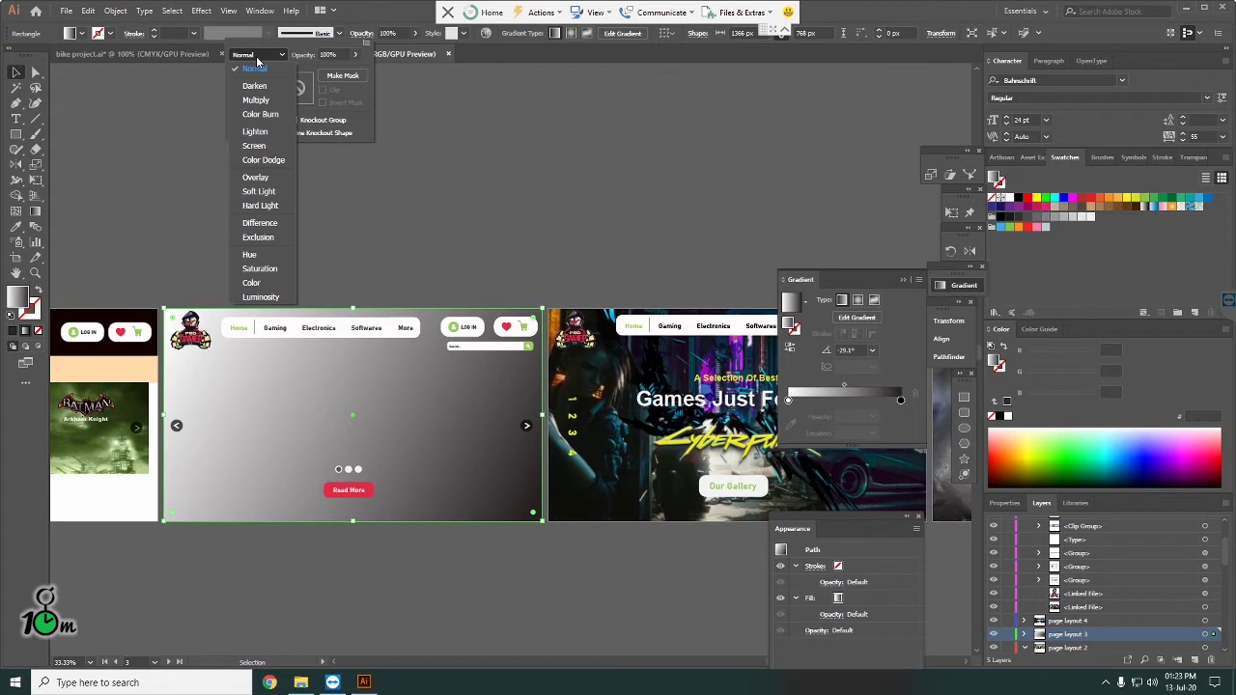
click(272, 146)
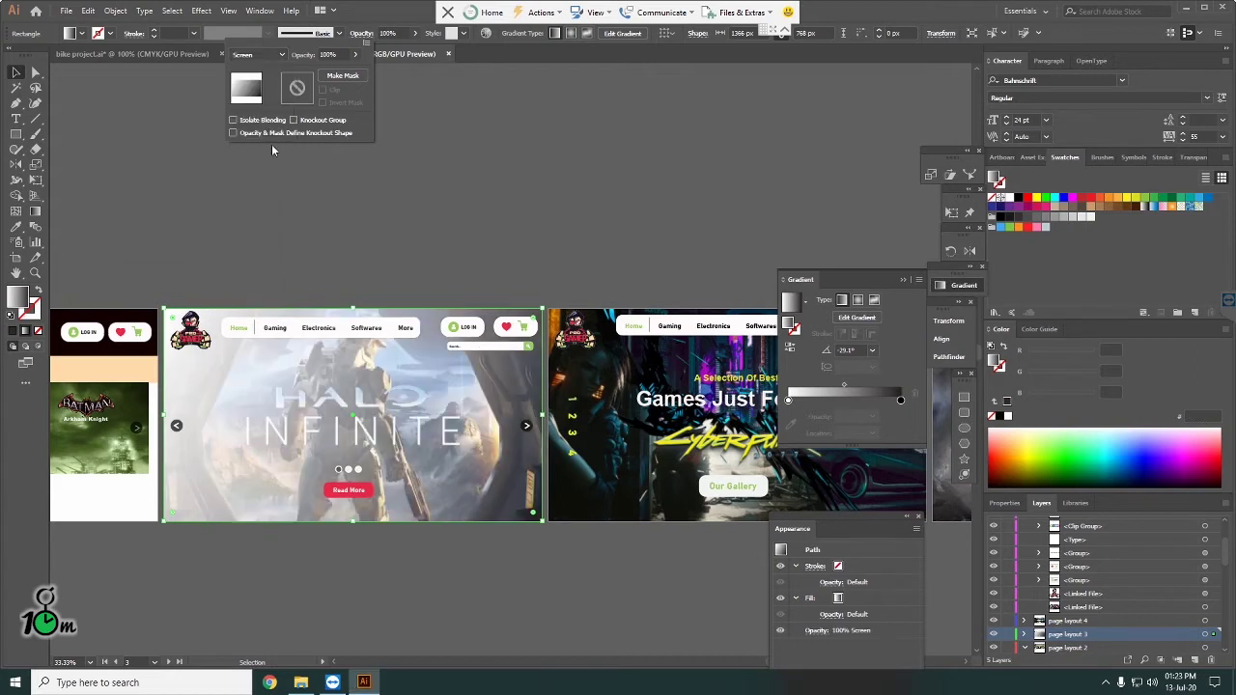
click(417, 35)
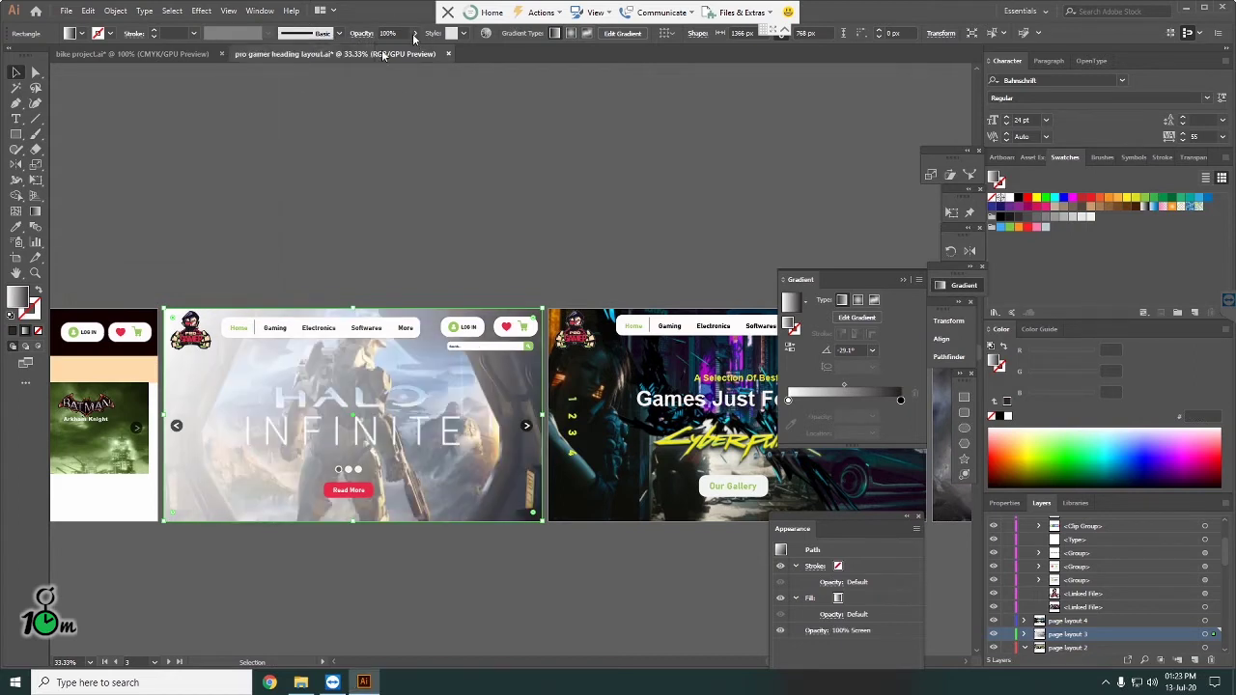
click(417, 35)
drag(412, 51, 381, 54)
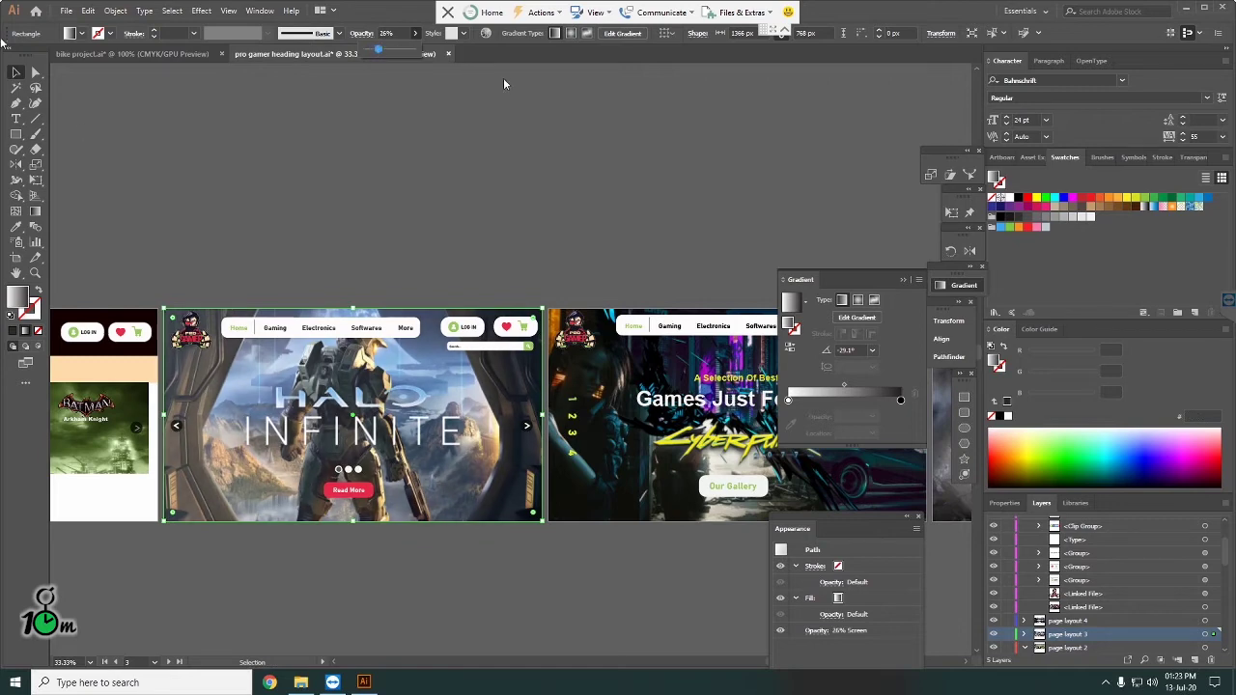
click(445, 169)
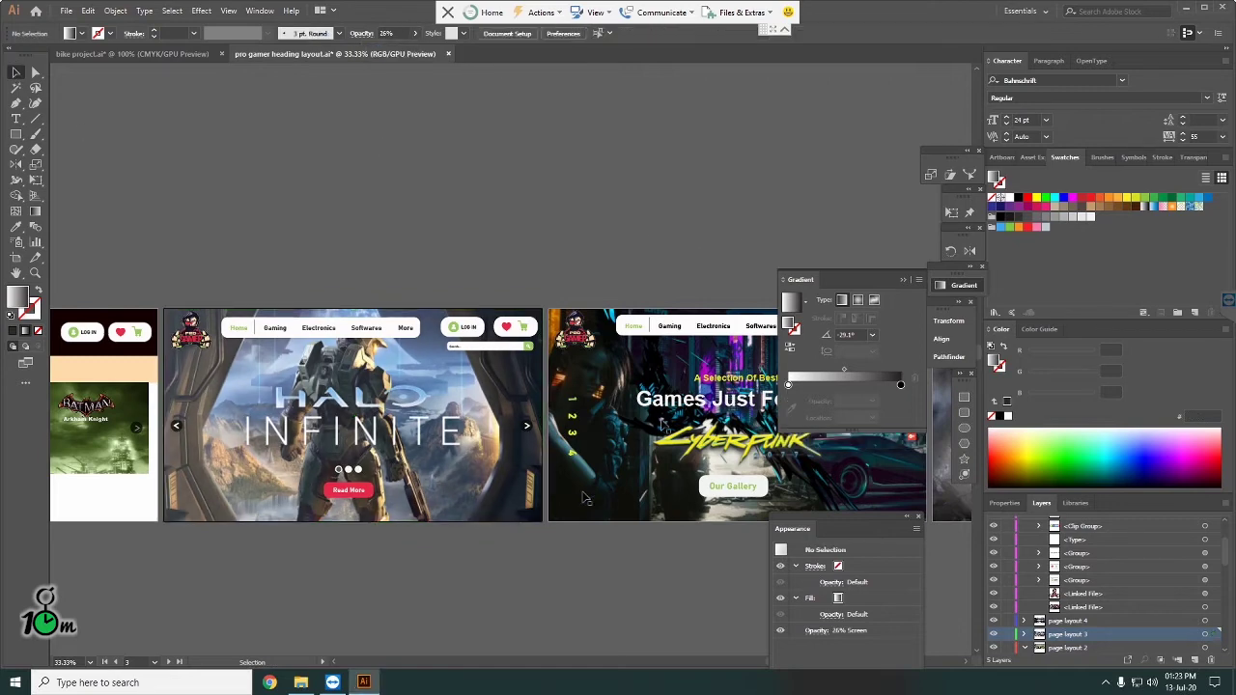
scroll(336, 358, up, 2)
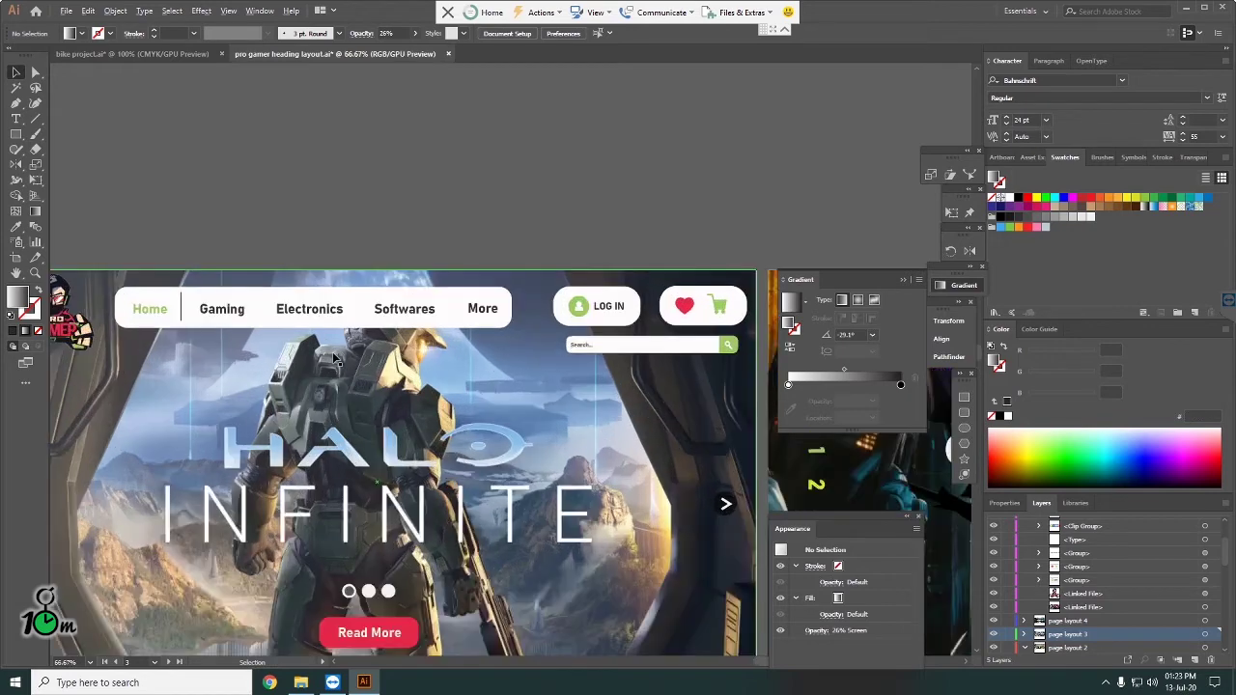
scroll(338, 355, down, 1)
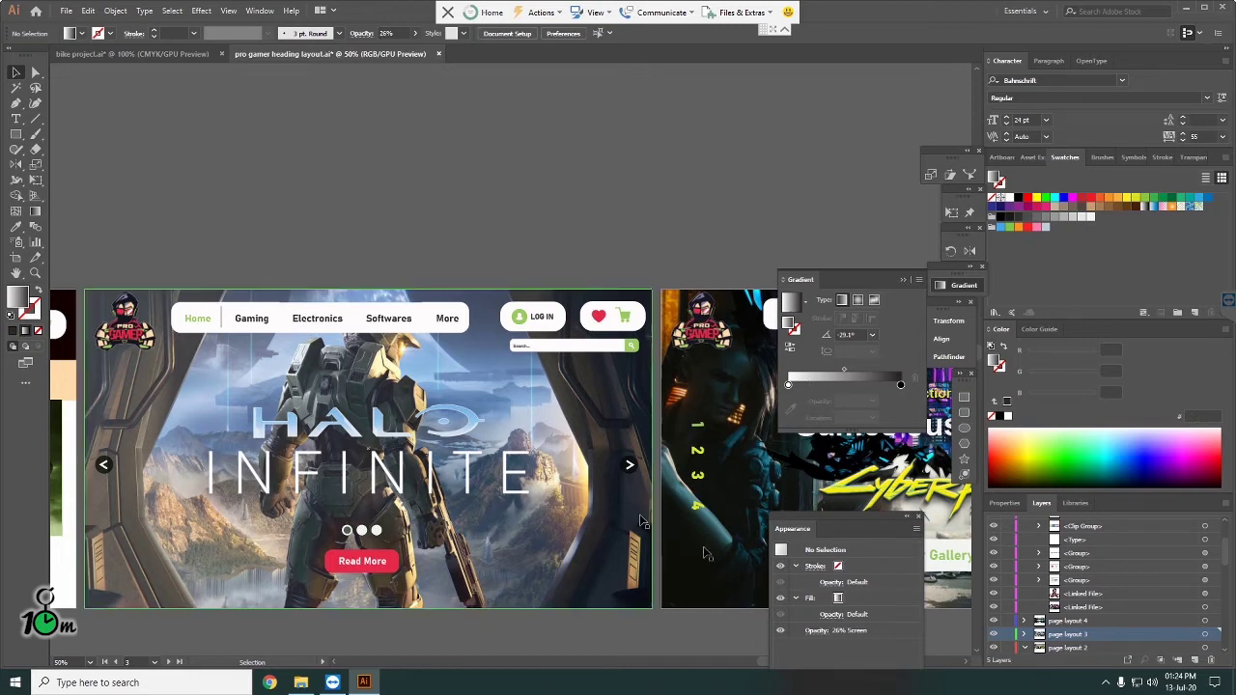
Step: Move the Appearance panel to the top and scroll right to the Cyberpunk artboard
drag(834, 516, 703, 95)
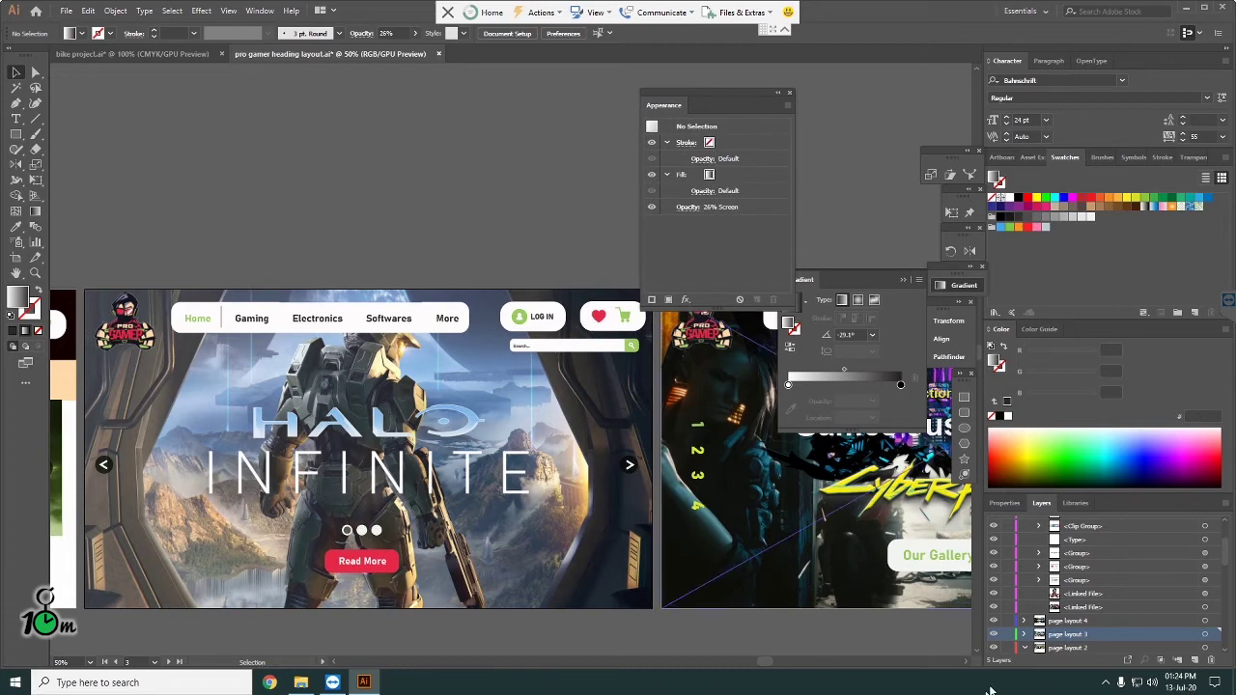
scroll(964, 665, right, 2)
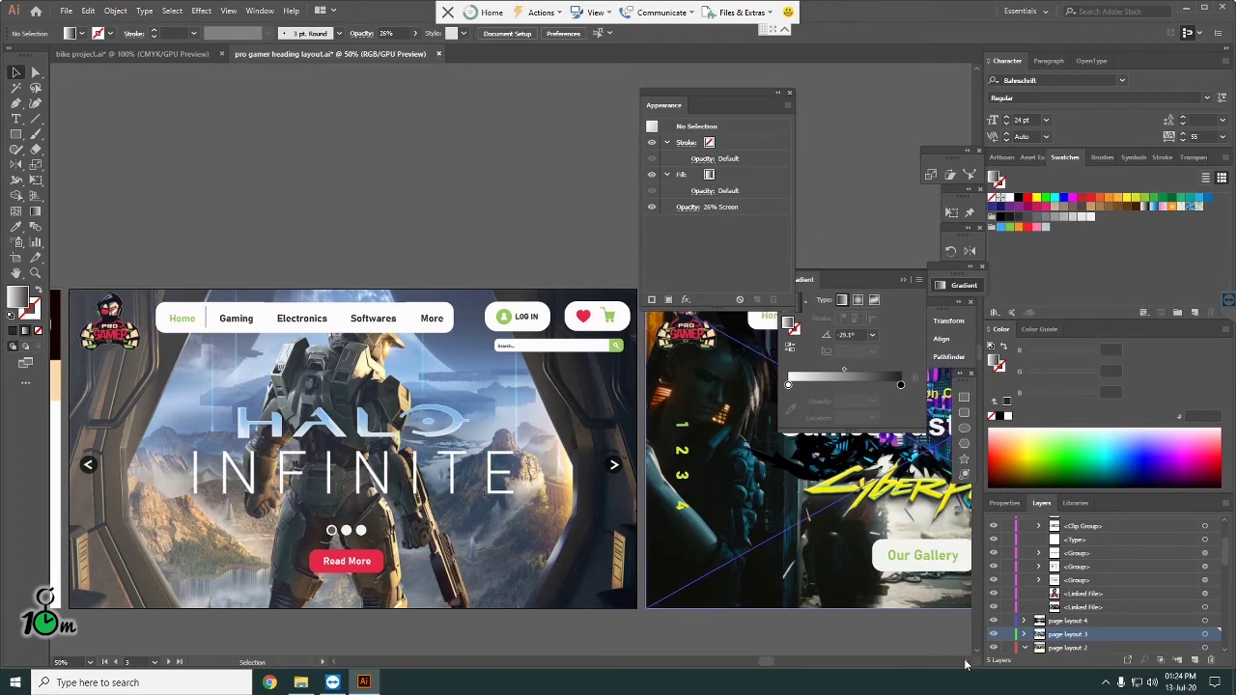
scroll(964, 664, right, 2)
scroll(964, 664, right, 2)
scroll(964, 664, right, 2)
scroll(964, 664, right, 2)
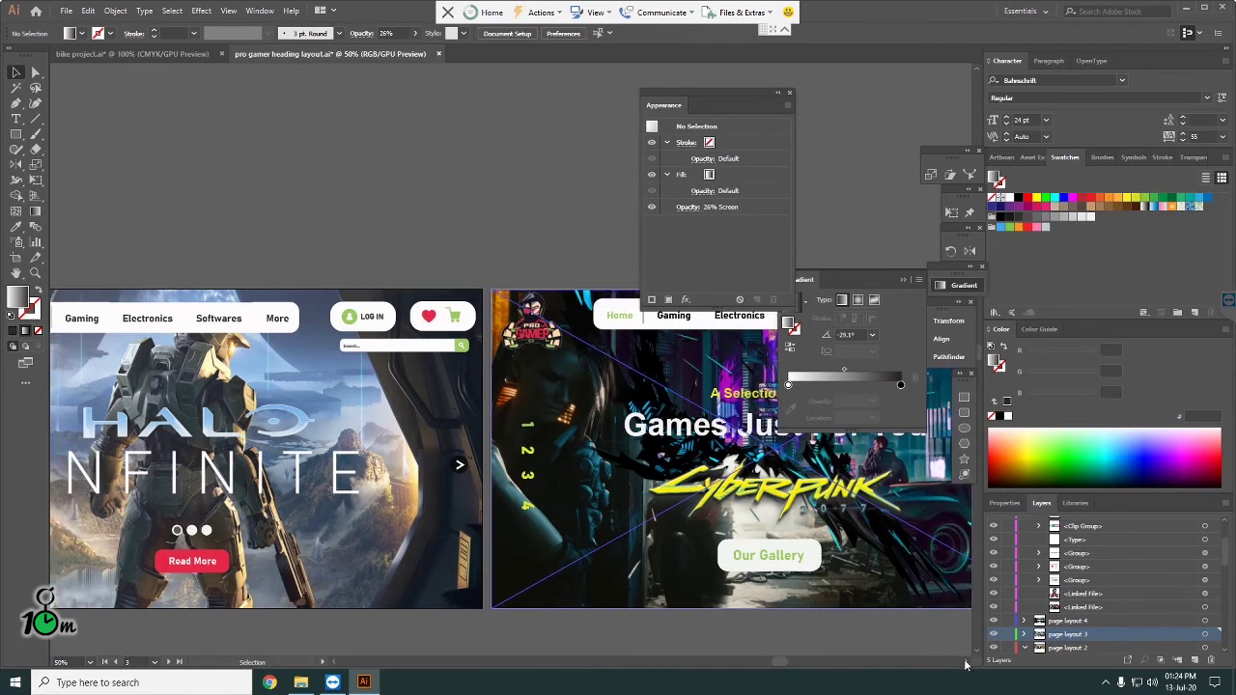
scroll(965, 664, right, 2)
scroll(964, 664, right, 2)
scroll(964, 664, right, 2)
scroll(964, 664, right, 2)
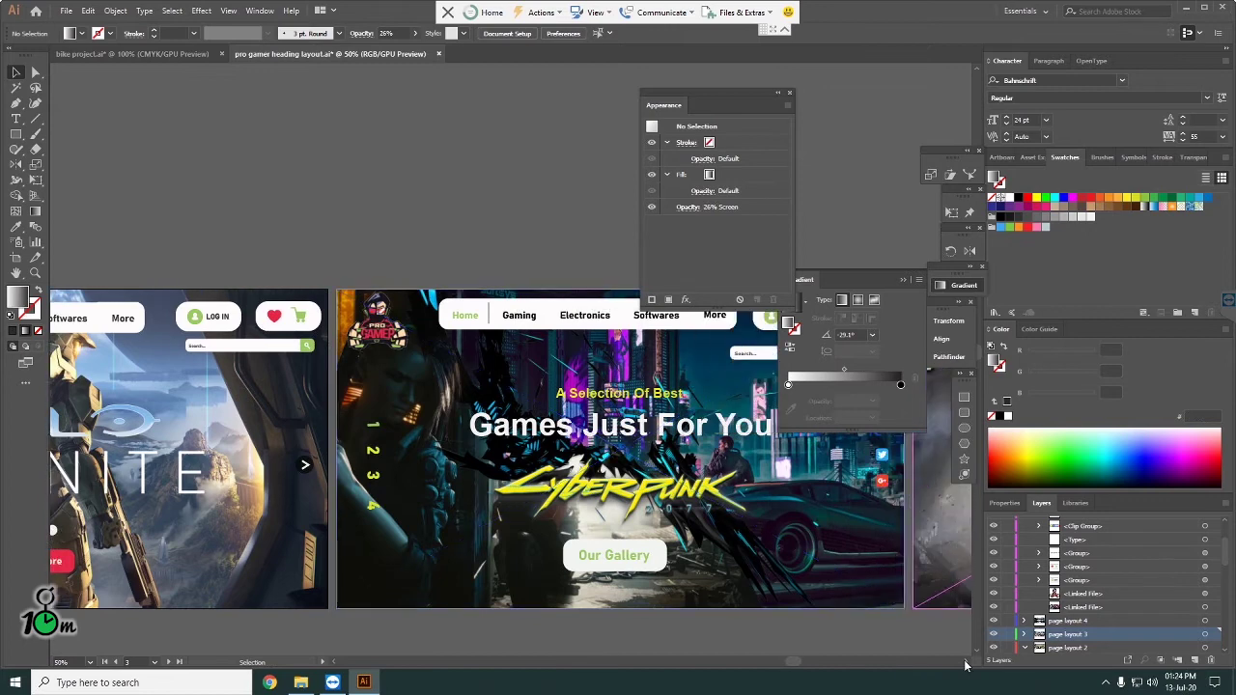
scroll(964, 665, right, 2)
scroll(964, 664, right, 2)
scroll(964, 665, right, 2)
scroll(964, 664, right, 2)
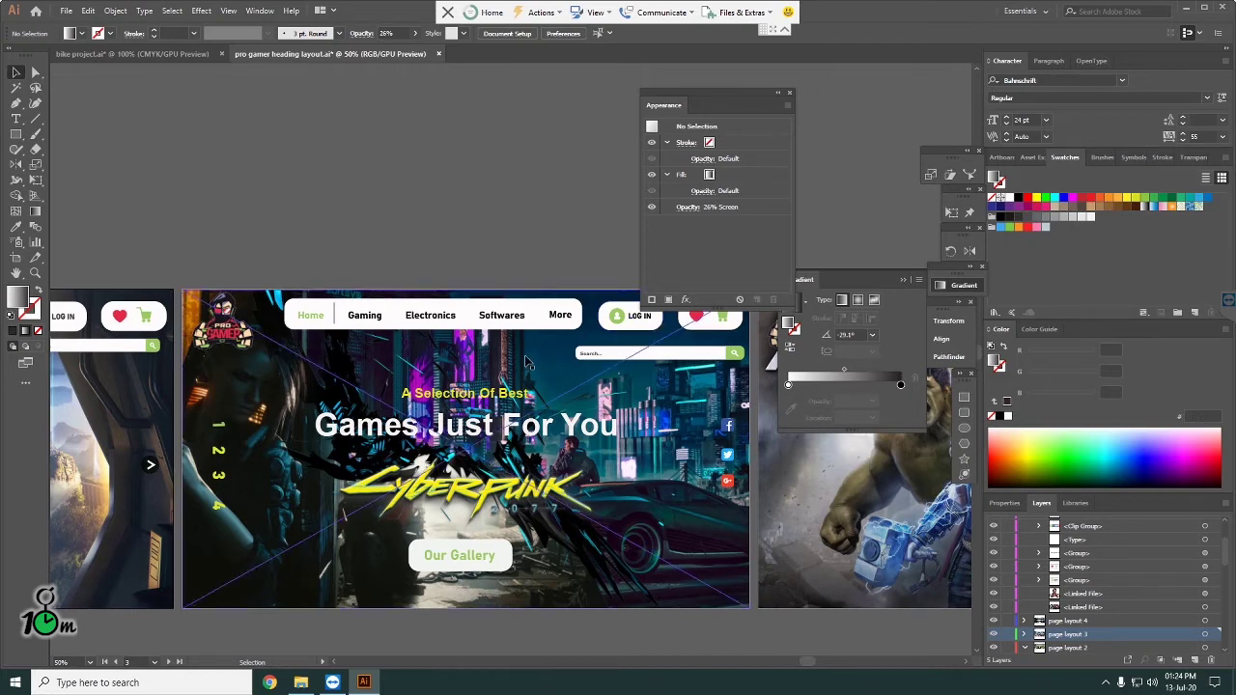
Step: Check the 'Games Just For You' heading and background, then scroll to frame the banner
click(497, 405)
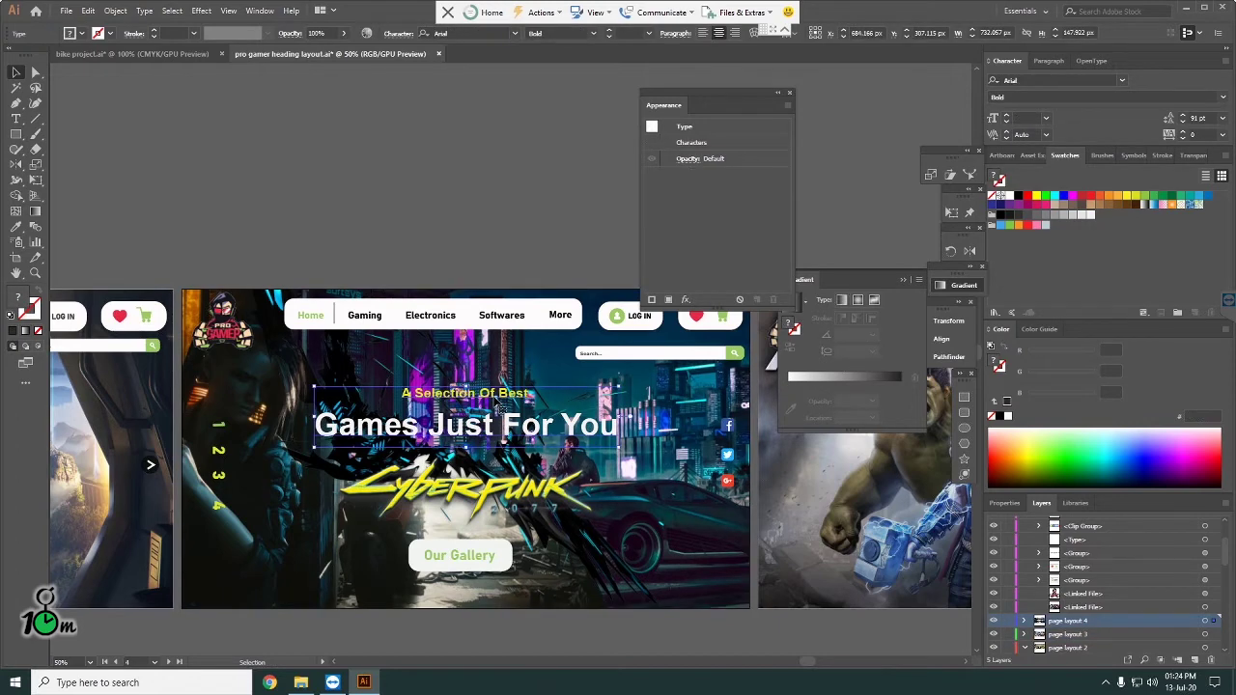
click(647, 494)
click(543, 643)
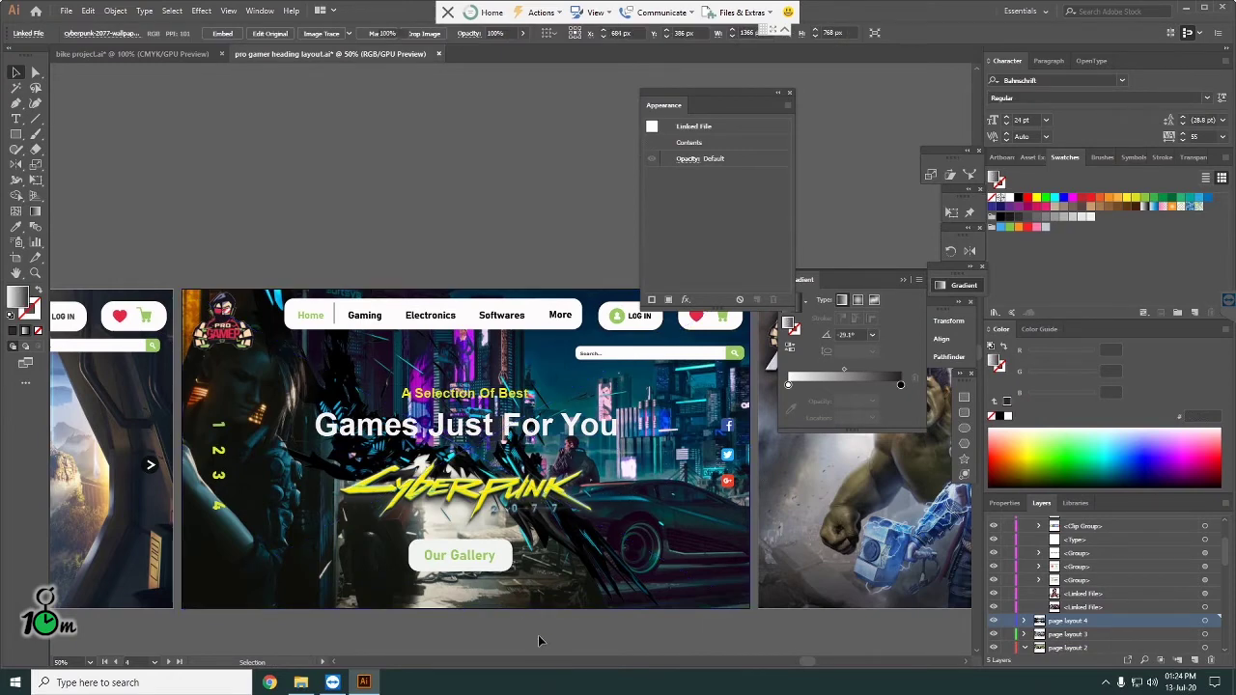
scroll(756, 450, up, 2)
scroll(755, 450, up, 1)
scroll(756, 450, up, 1)
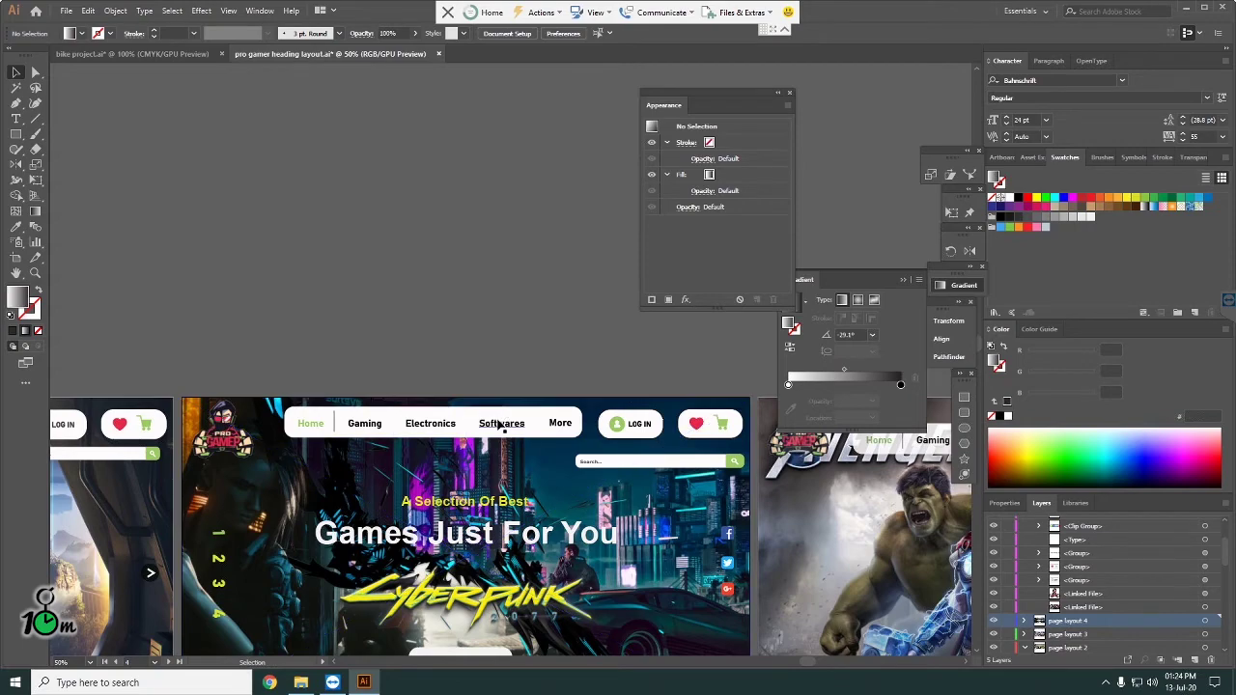
alt+scroll(489, 417, down, 1)
alt+scroll(242, 435, down, 2)
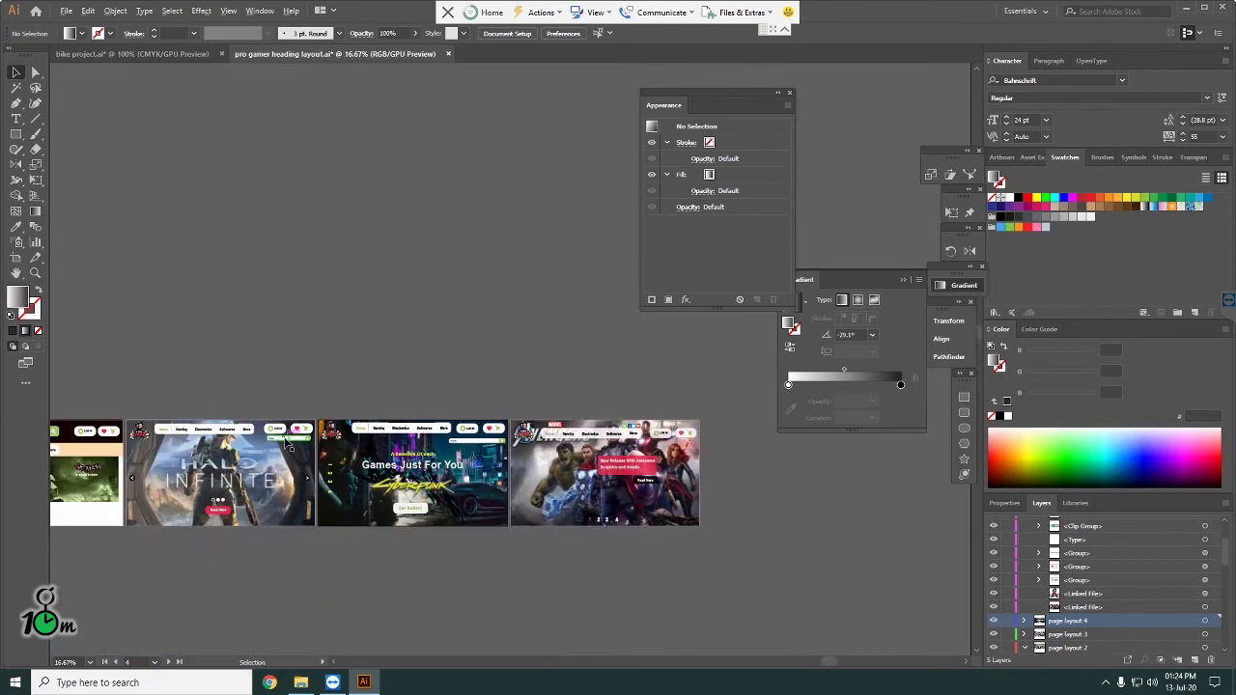
alt+scroll(243, 454, up, 3)
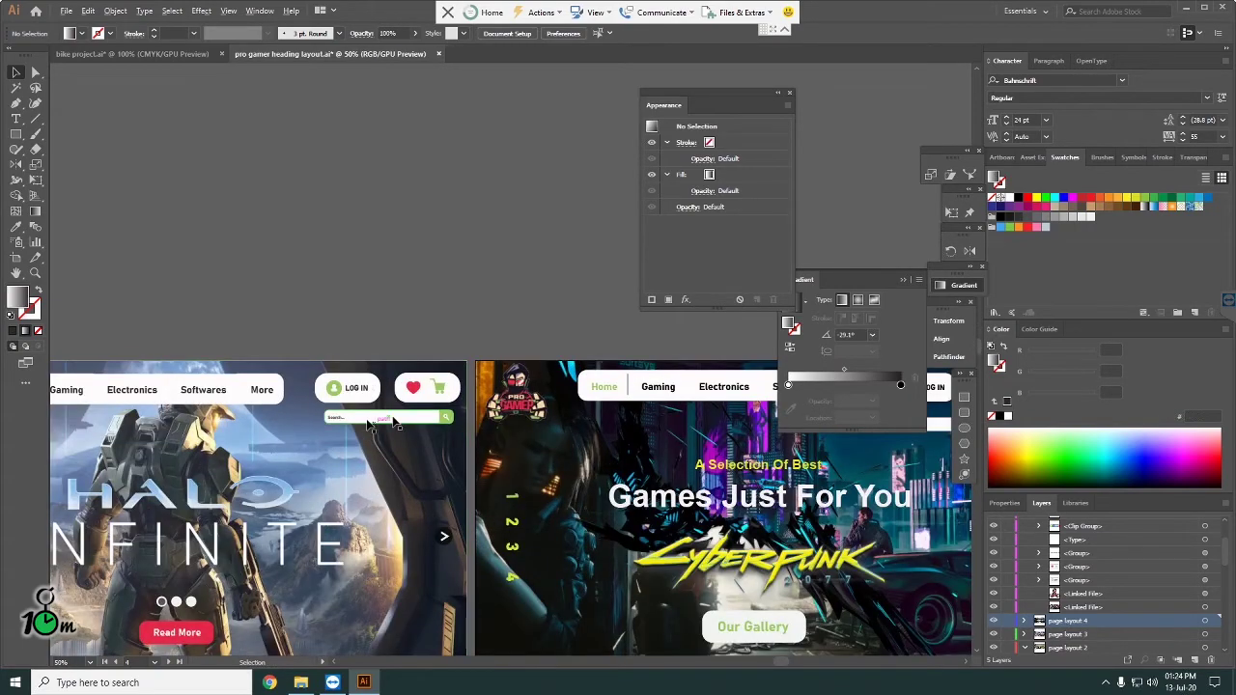
alt+scroll(580, 425, down, 1)
alt+scroll(473, 422, up, 1)
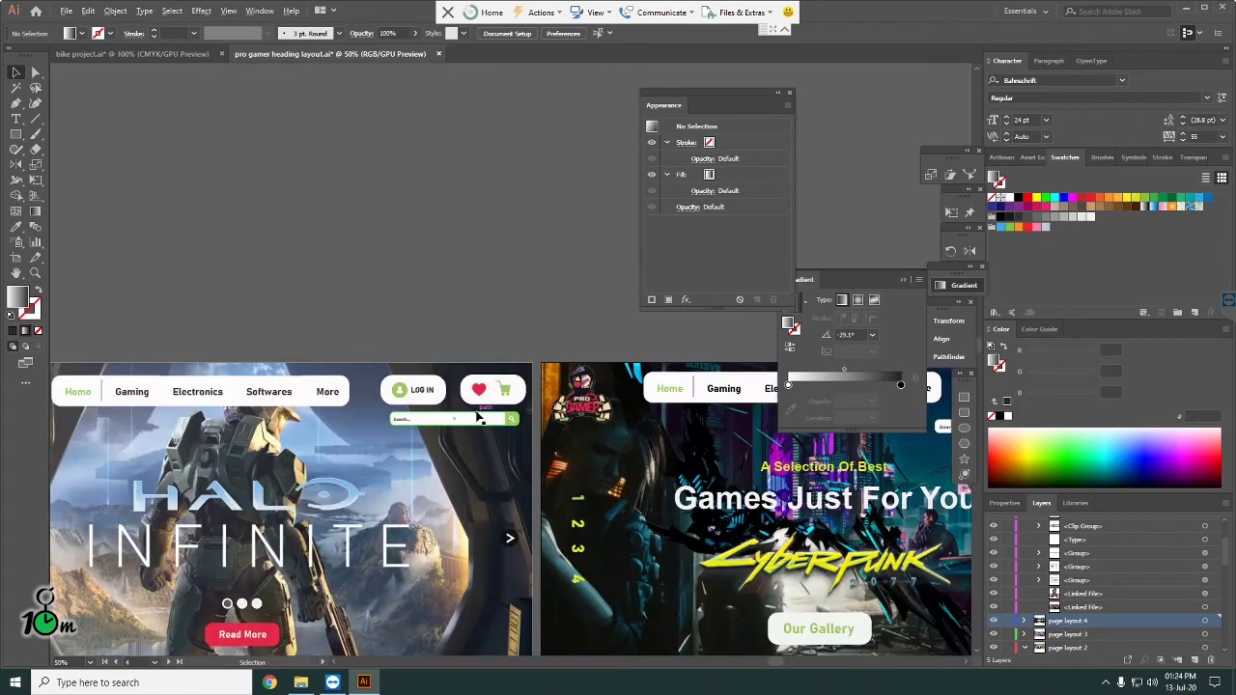
alt+scroll(478, 417, down, 1)
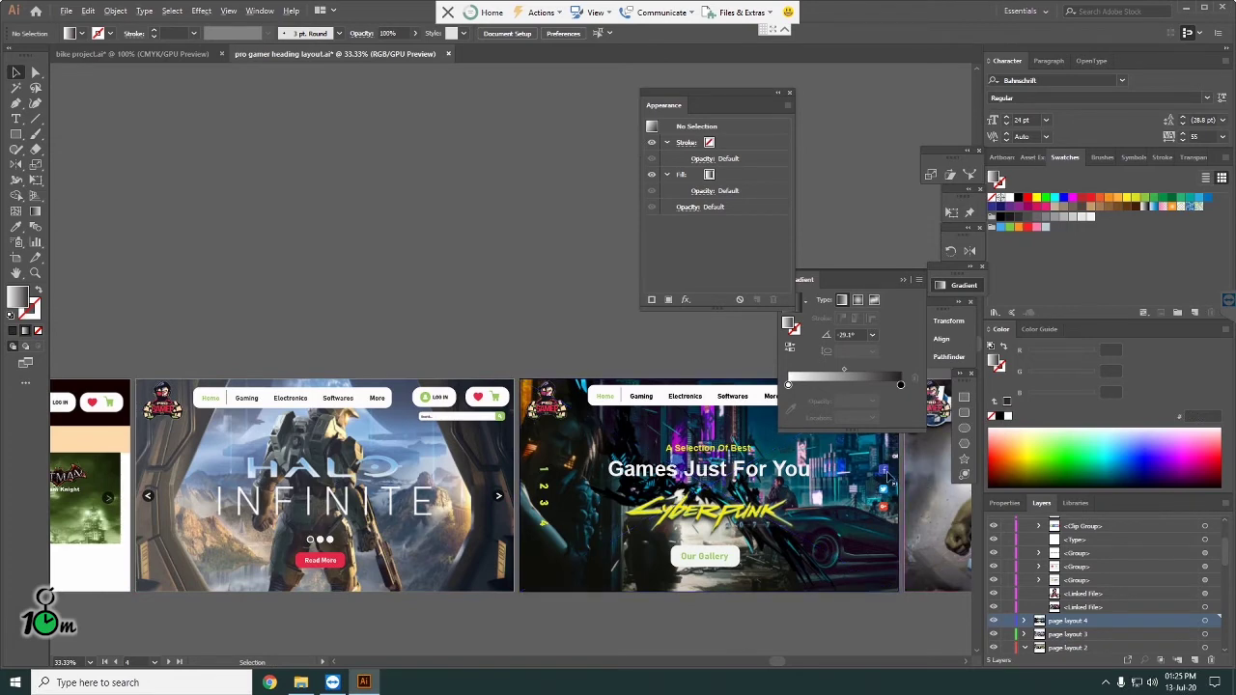
alt+scroll(889, 477, up, 2)
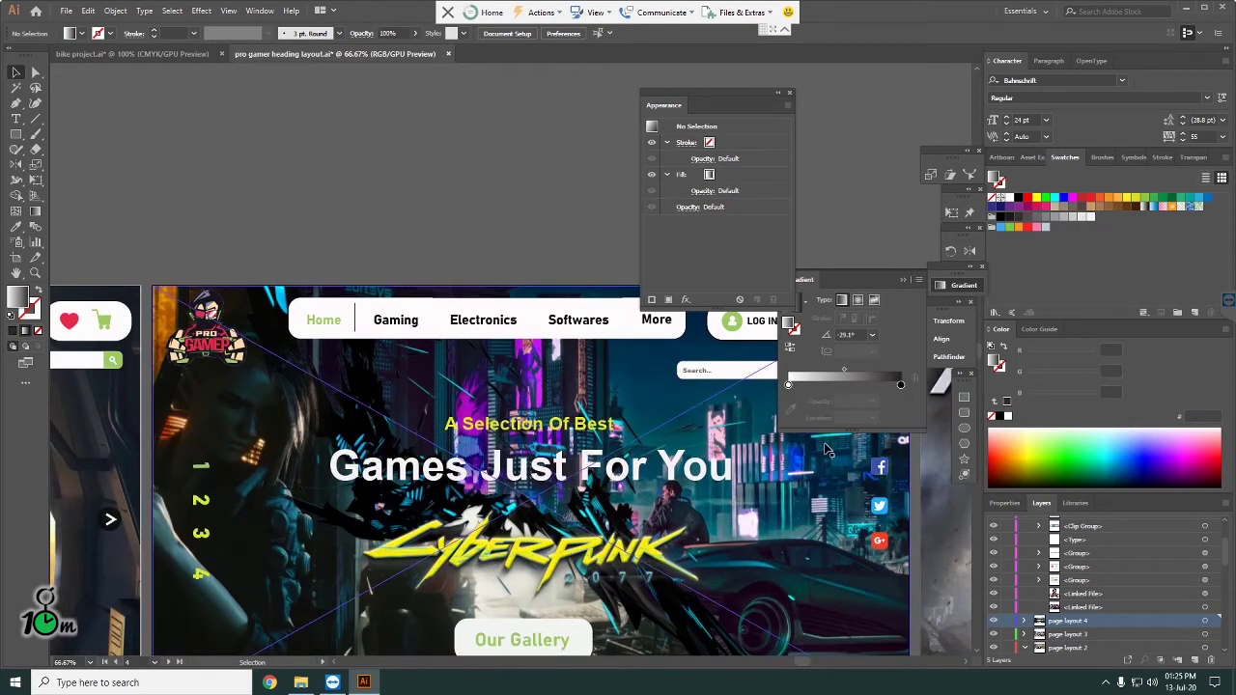
alt+scroll(825, 449, down, 1)
alt+scroll(729, 381, up, 2)
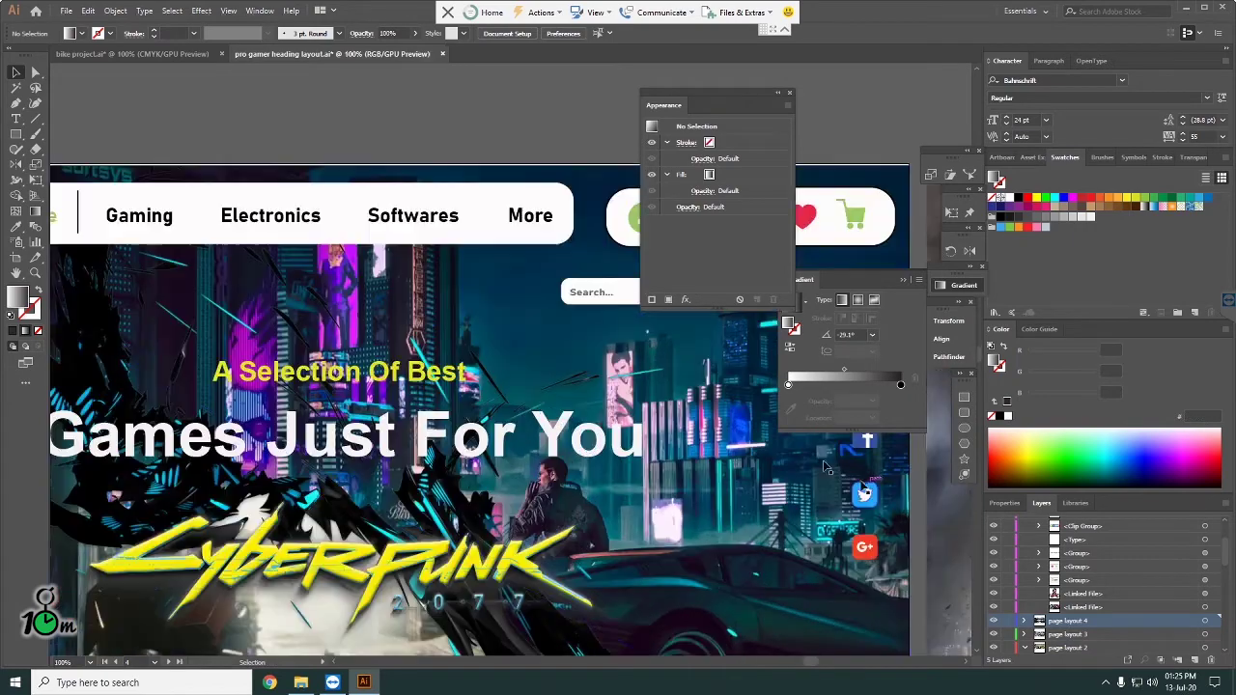
alt+scroll(728, 382, down, 1)
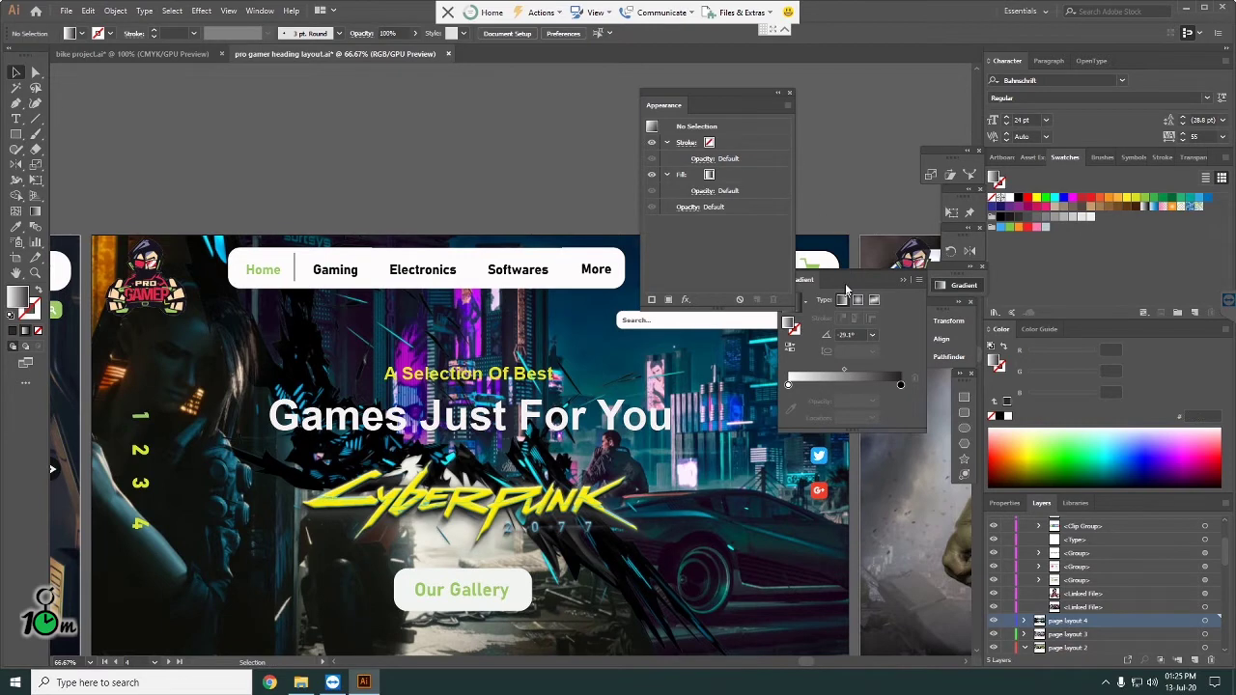
Step: Pan the Cyberpunk artboard up, show the Gradient panel, and move the Appearance panel aside
key(space)
drag(546, 285, 558, 248)
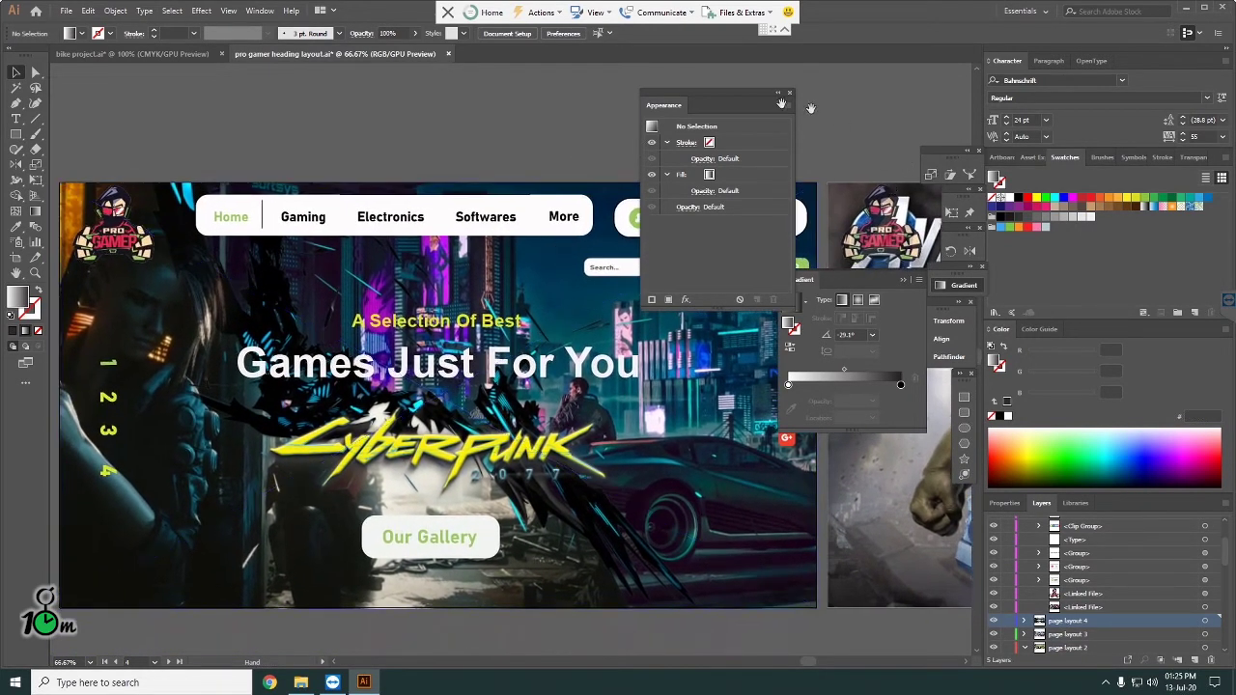
mouse_move(710, 97)
mouse_down()
mouse_move(859, 383)
mouse_move(878, 462)
mouse_up()
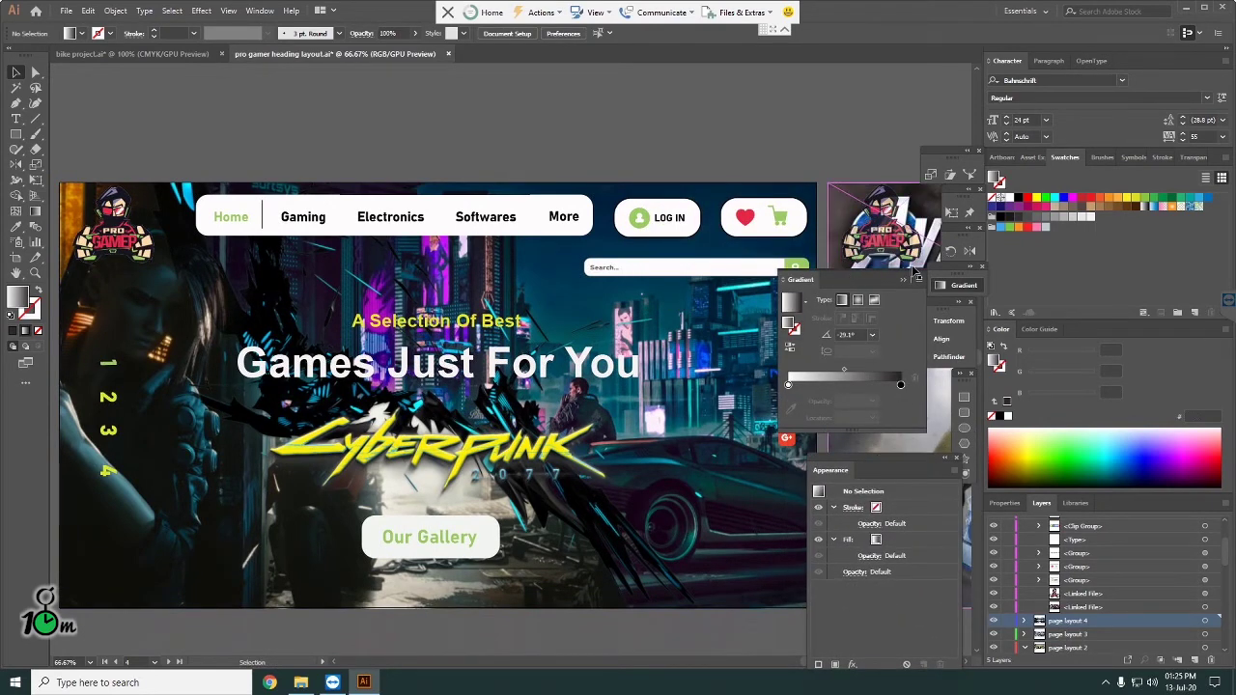
click(968, 282)
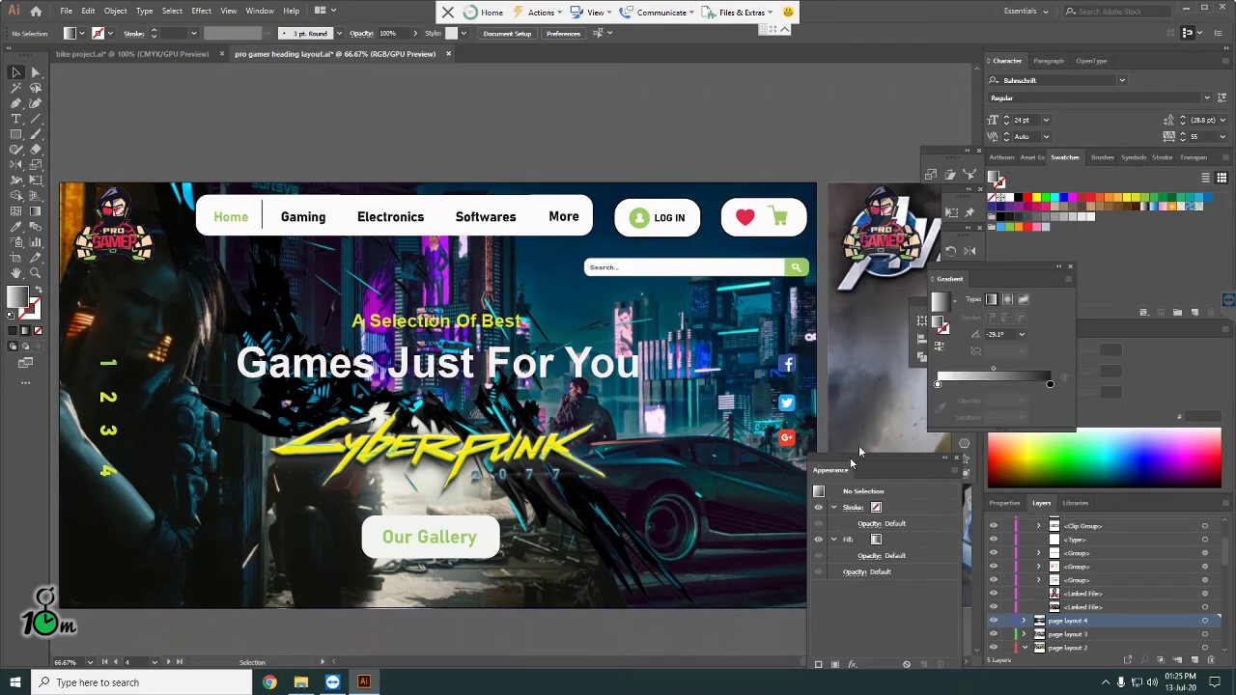
drag(850, 468, 870, 448)
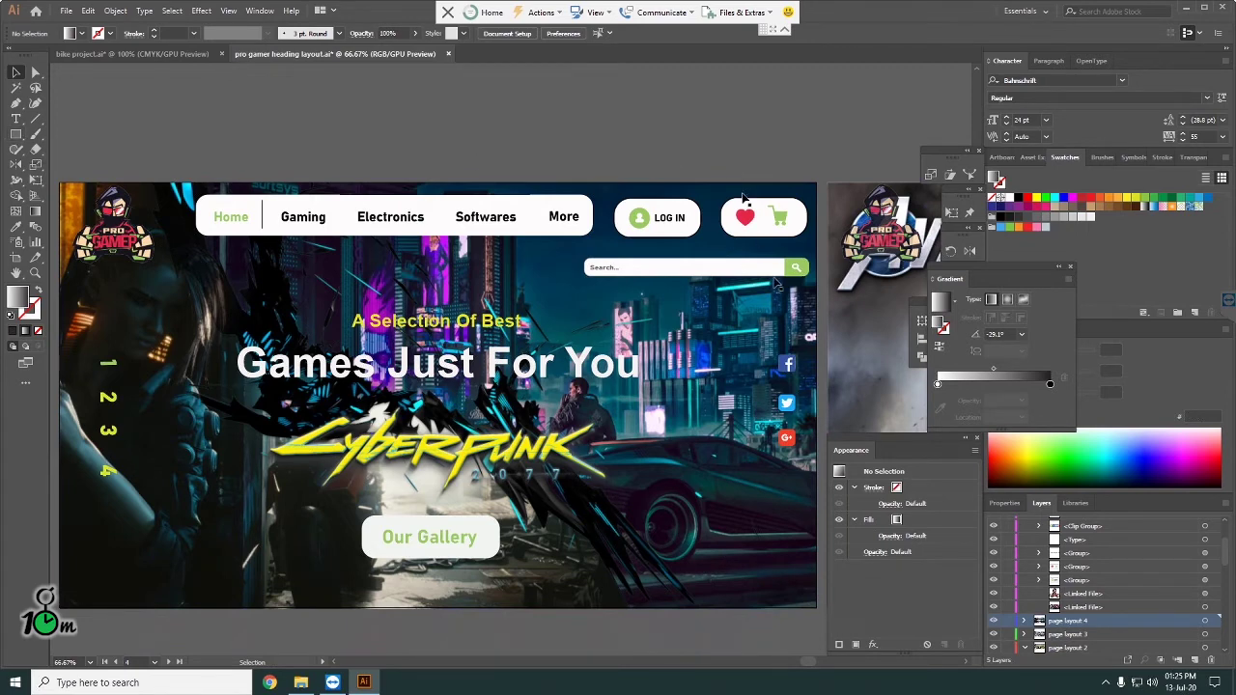
Step: Select and then deselect the Cyberpunk background image
click(788, 442)
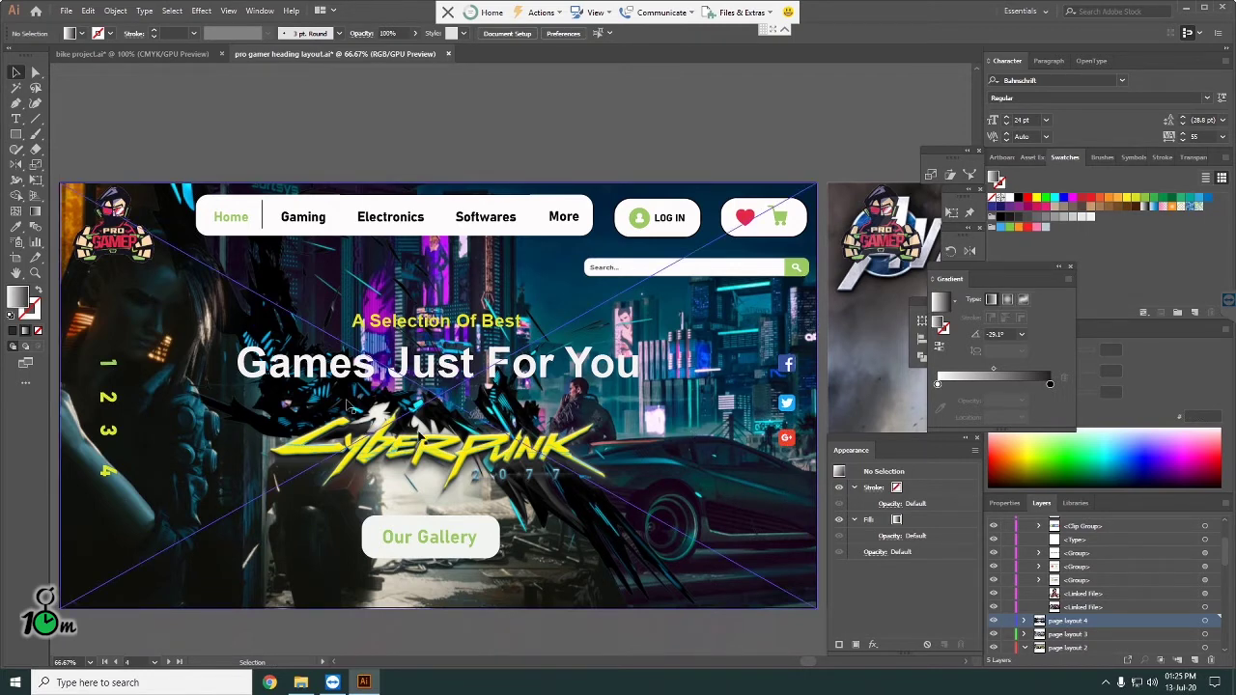
click(458, 423)
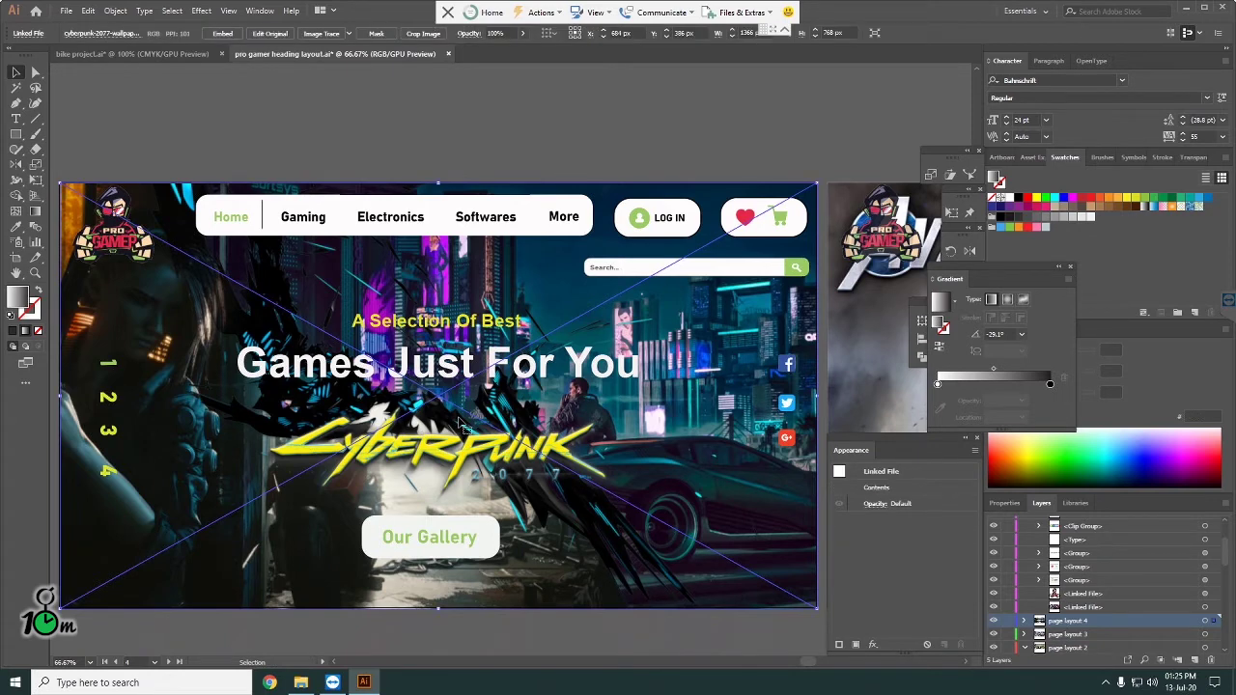
click(470, 125)
click(16, 135)
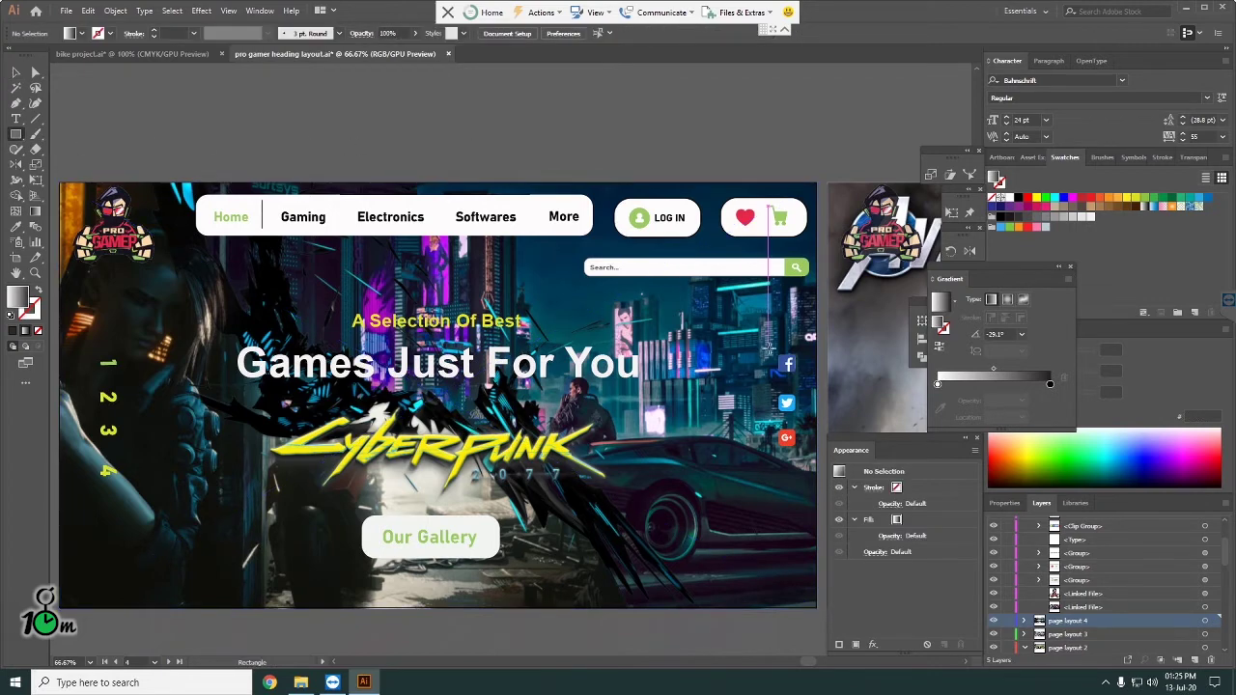
Step: Draw a tall rounded pill over the social icons, ending just below the Google+ icon
drag(764, 289, 809, 485)
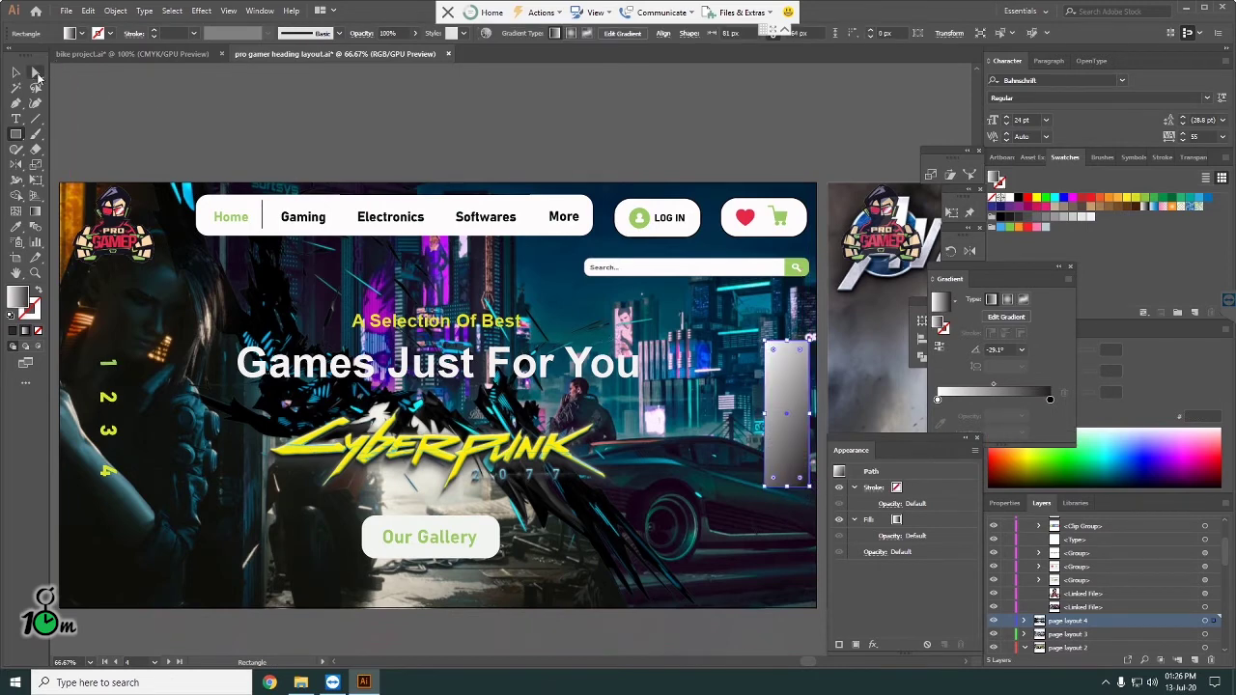
click(12, 331)
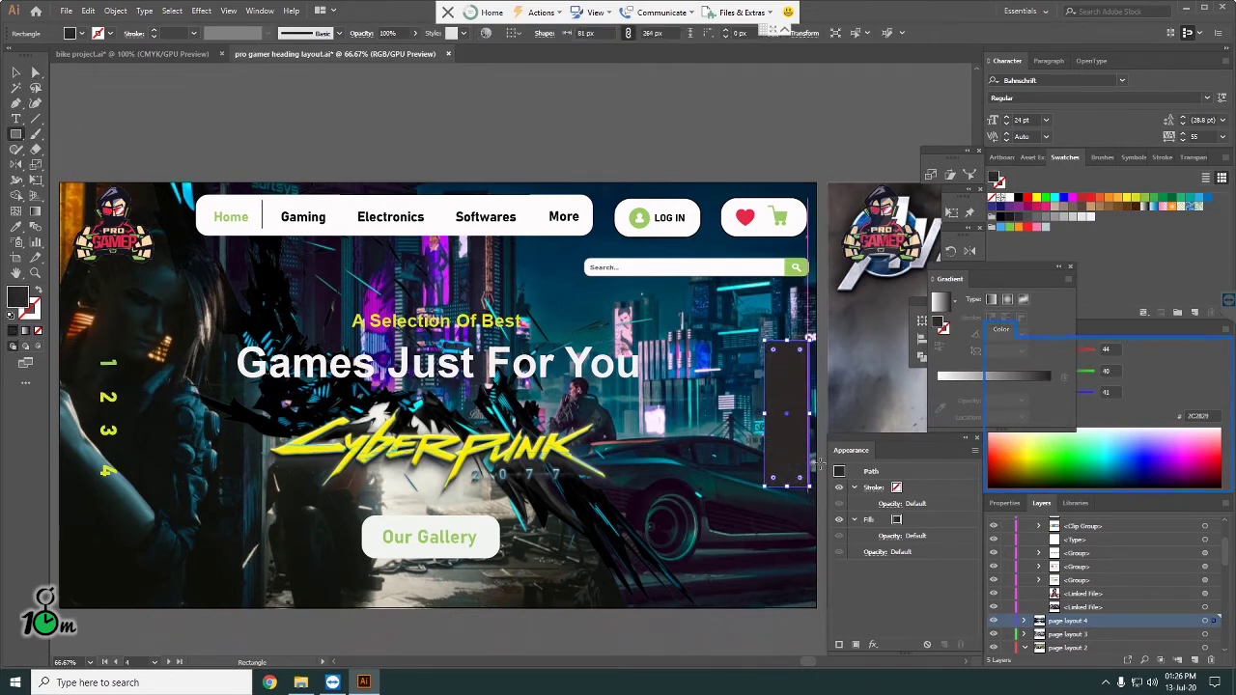
drag(799, 483, 799, 391)
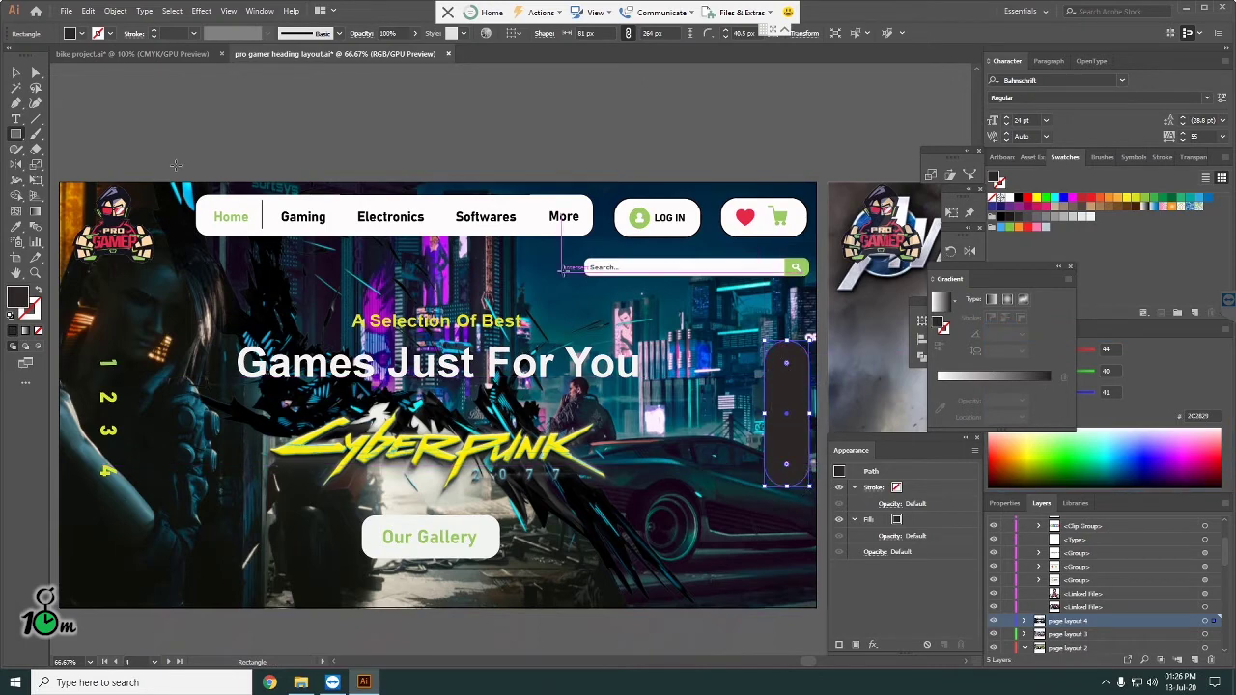
click(16, 74)
click(565, 277)
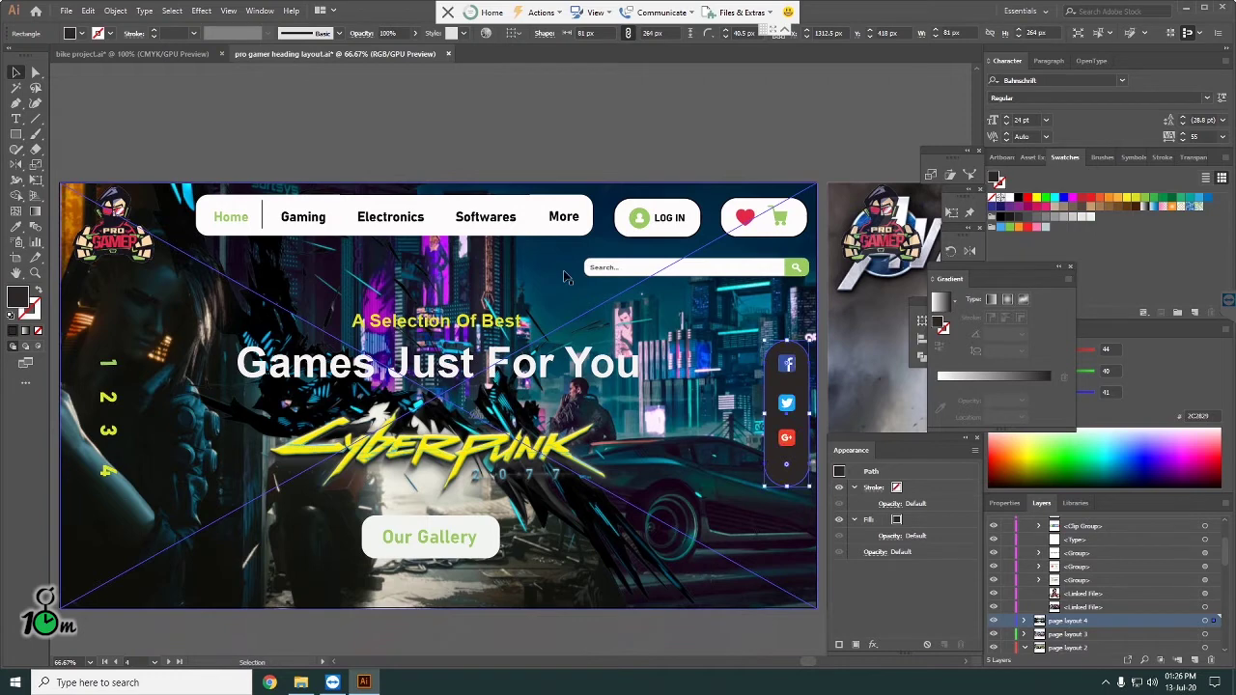
click(787, 169)
click(793, 147)
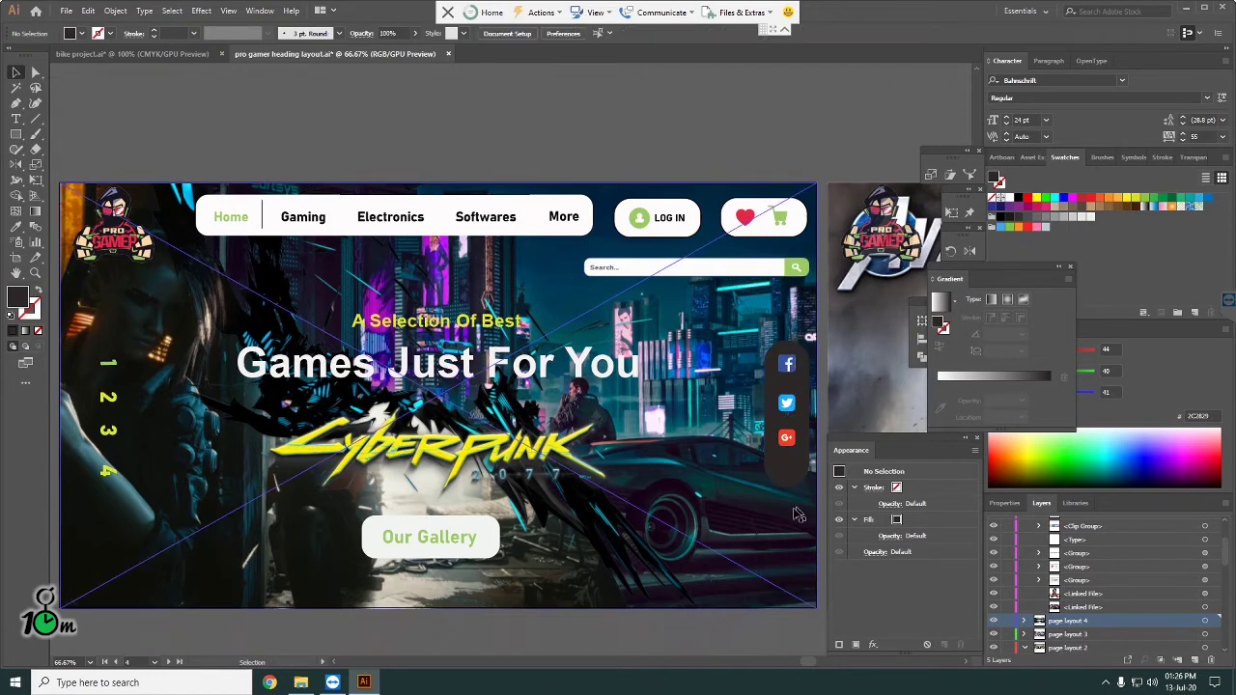
drag(788, 493, 789, 465)
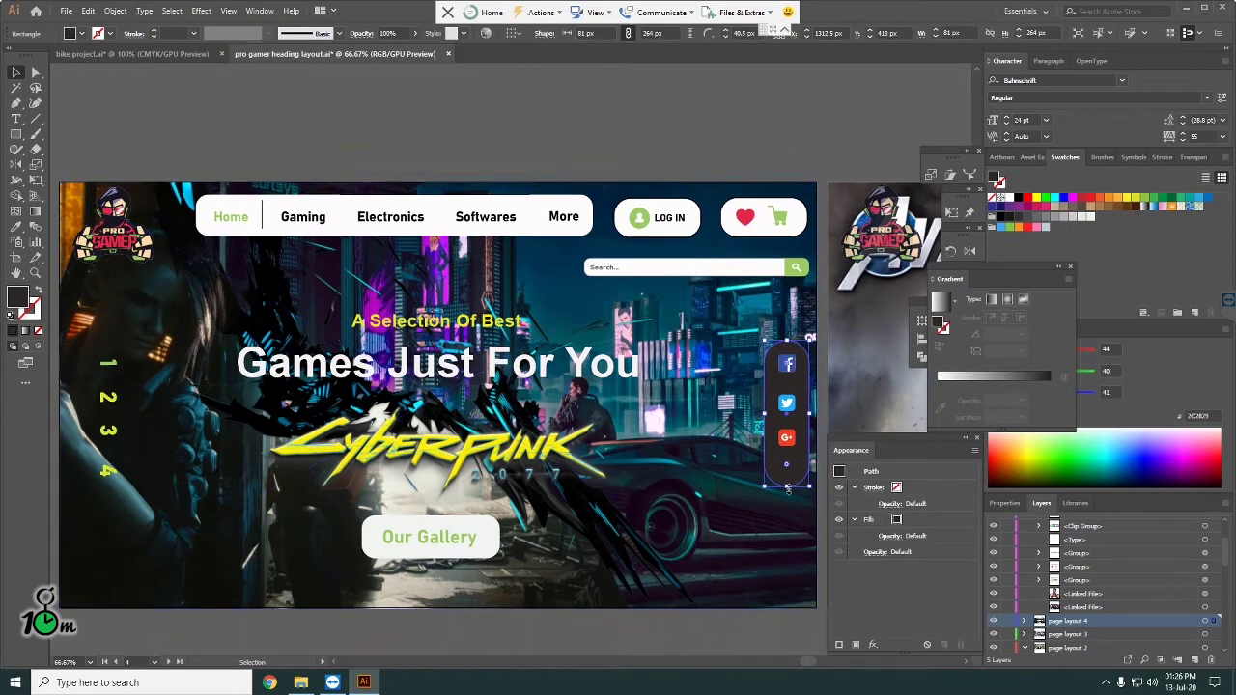
click(816, 145)
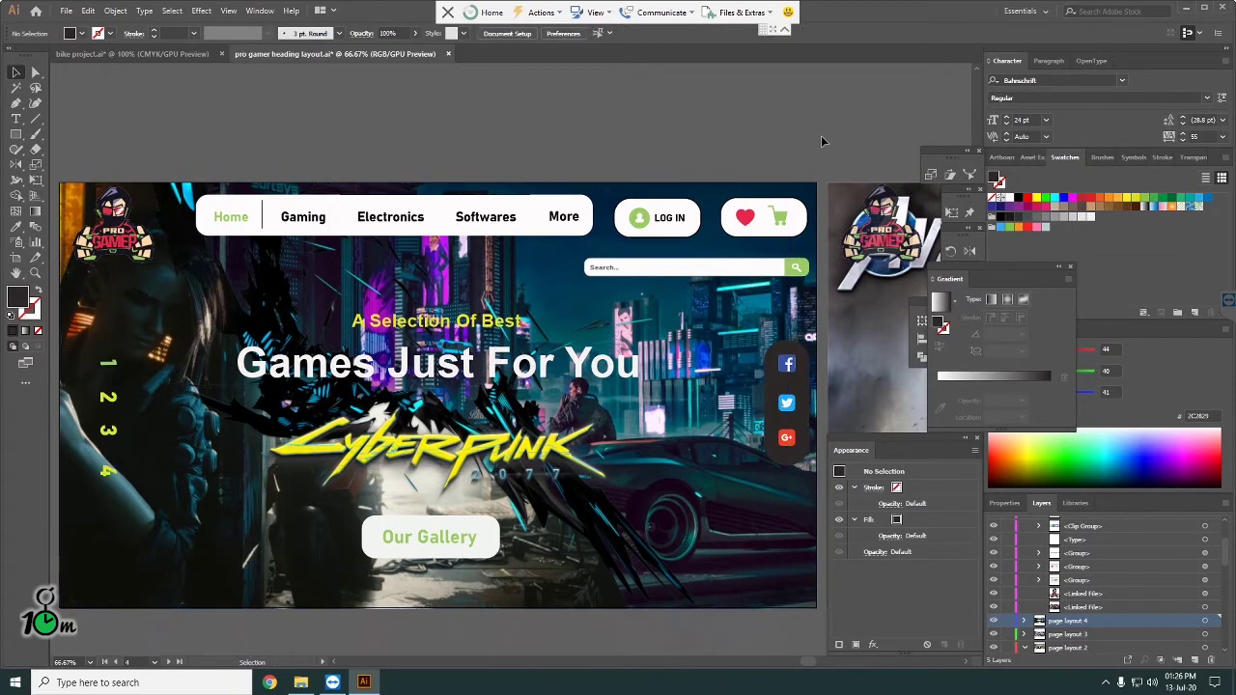
Step: Make the social icon pill black at 49% opacity
click(776, 417)
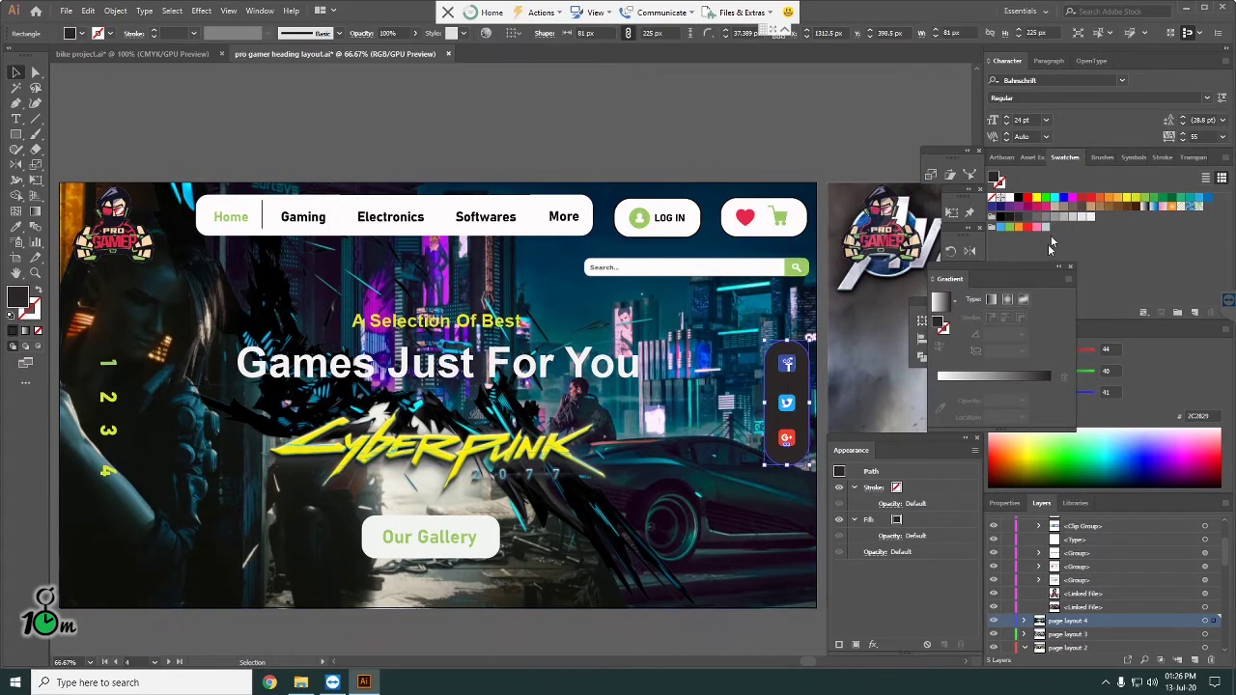
click(1089, 220)
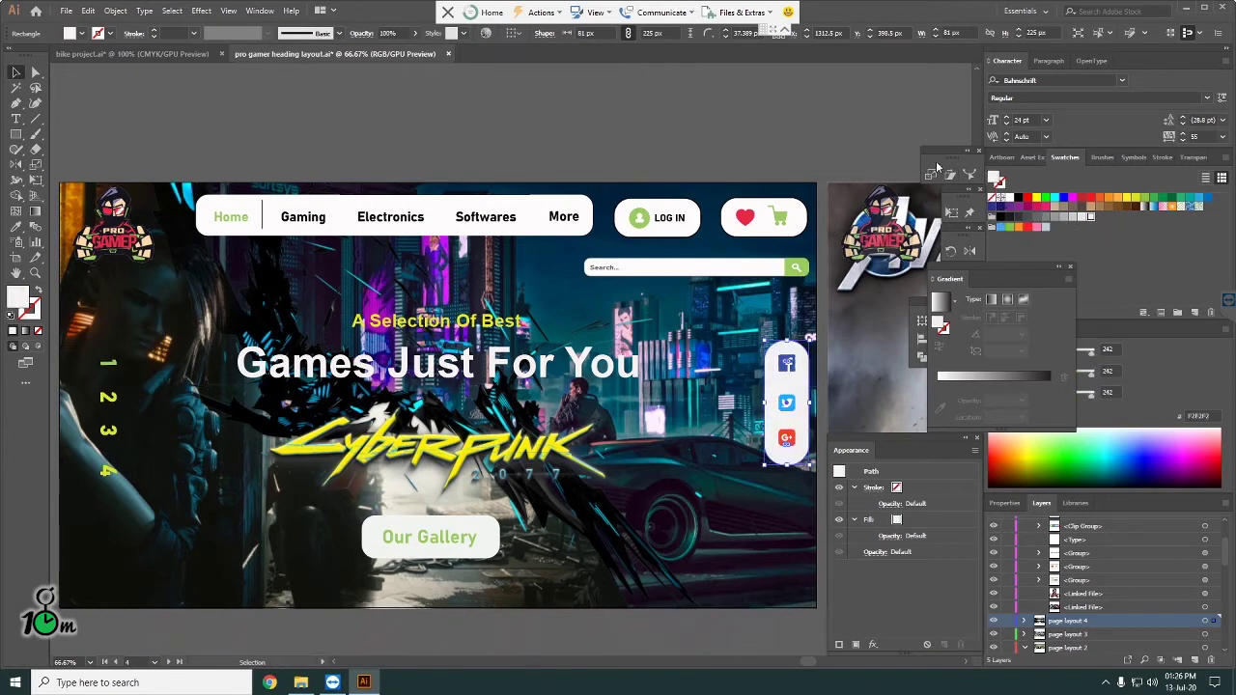
click(839, 82)
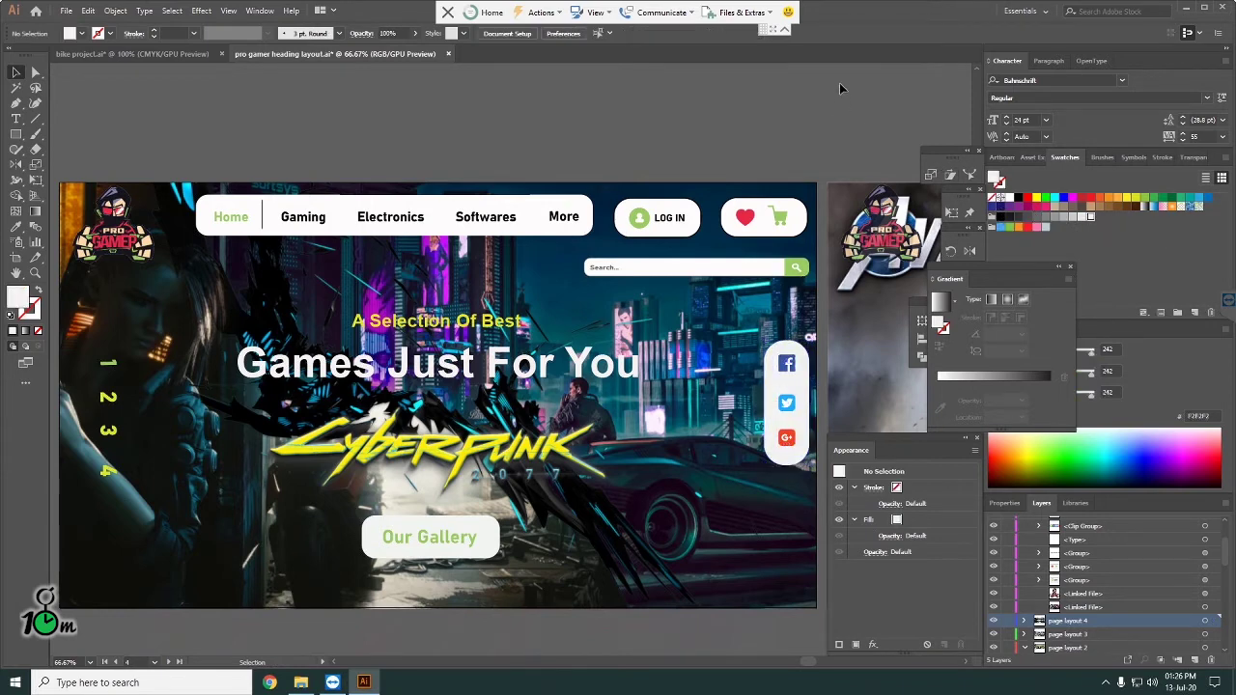
click(787, 452)
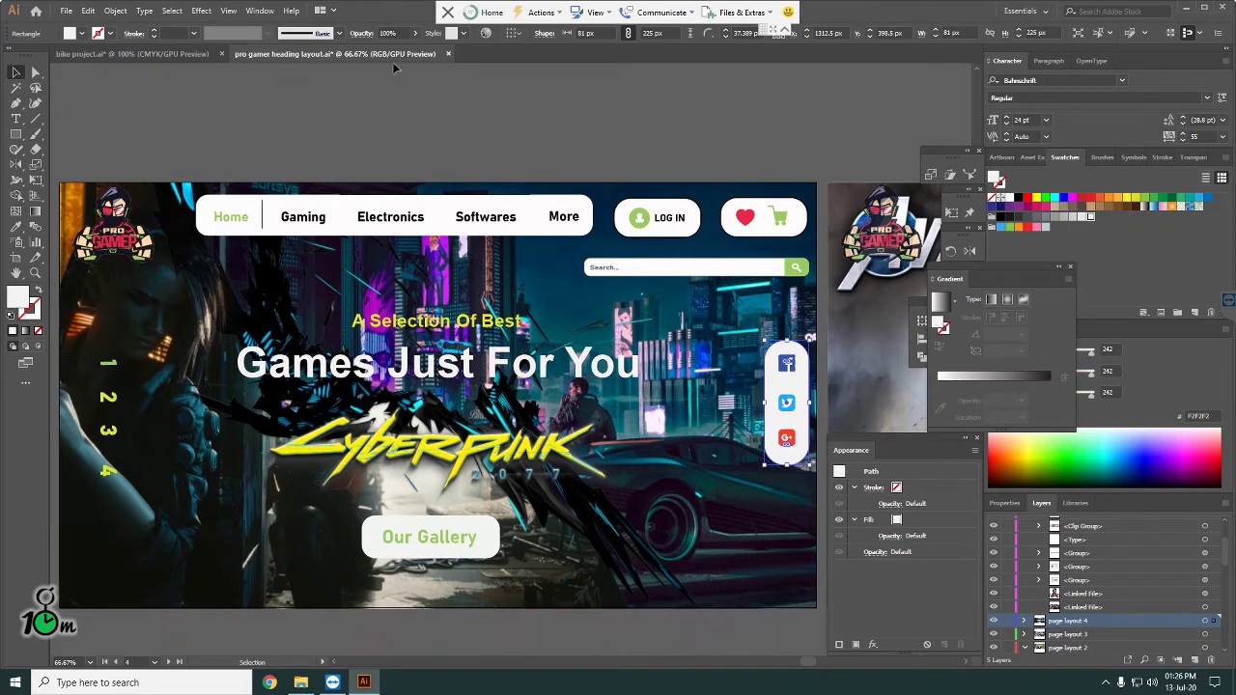
click(416, 34)
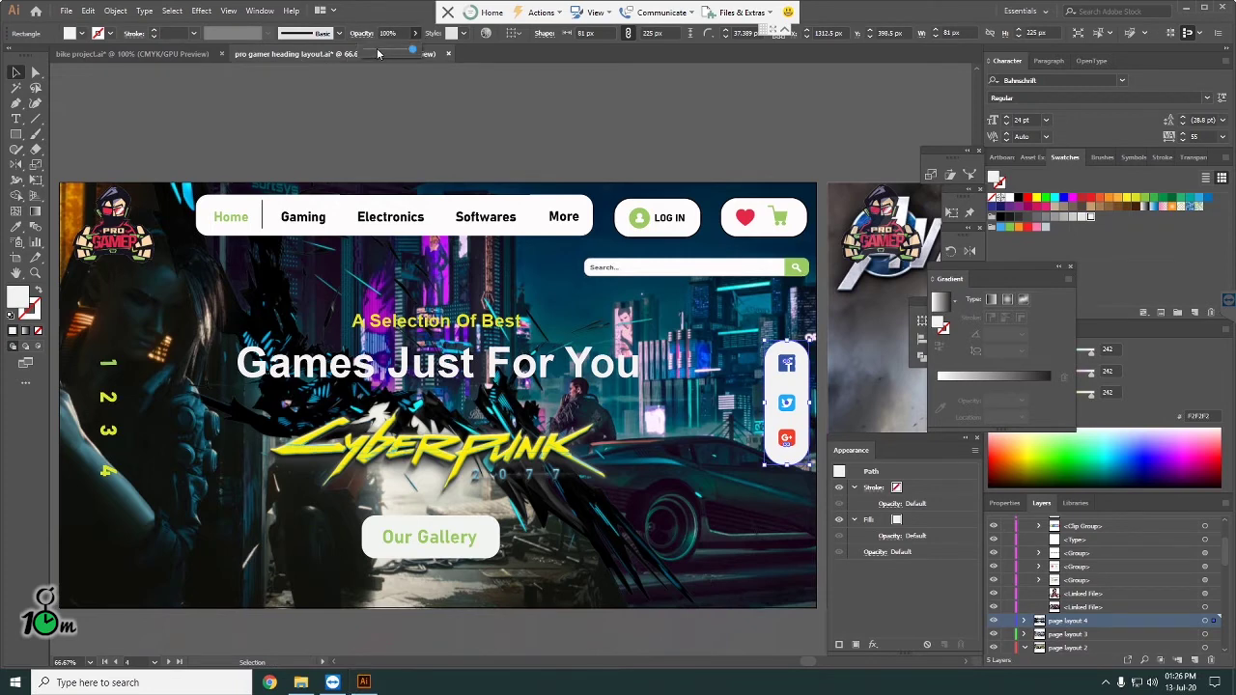
drag(377, 53, 387, 54)
click(563, 126)
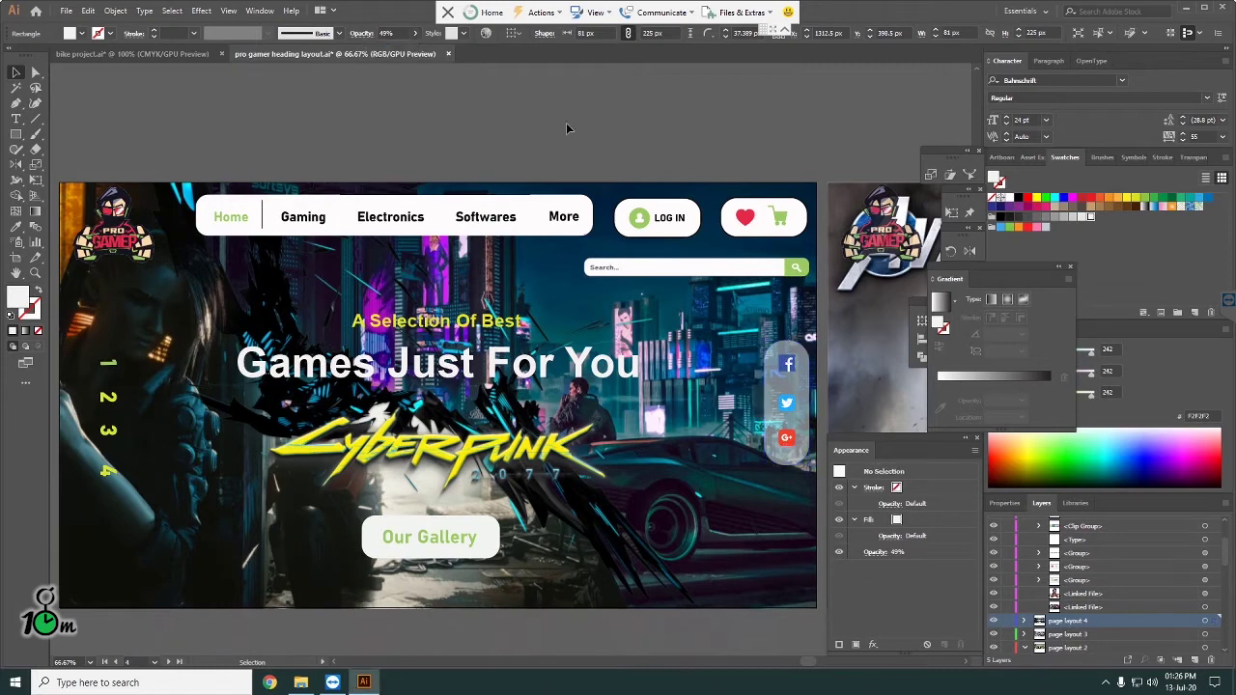
click(792, 461)
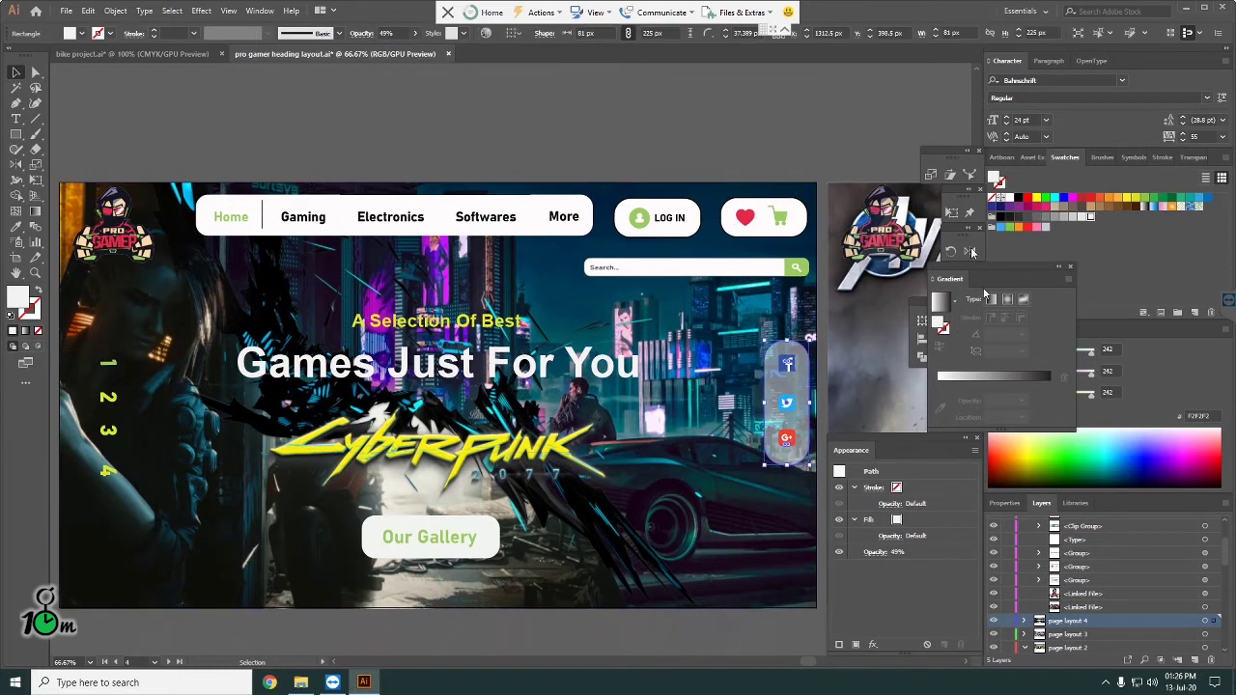
click(1001, 221)
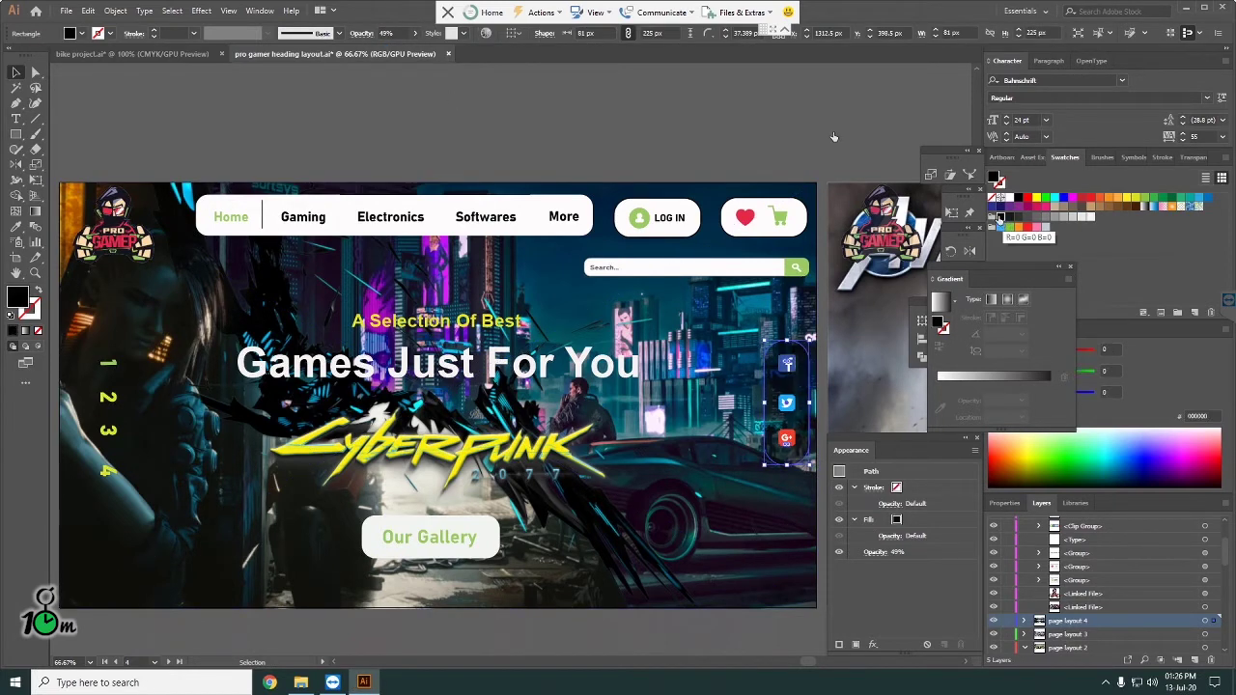
click(743, 102)
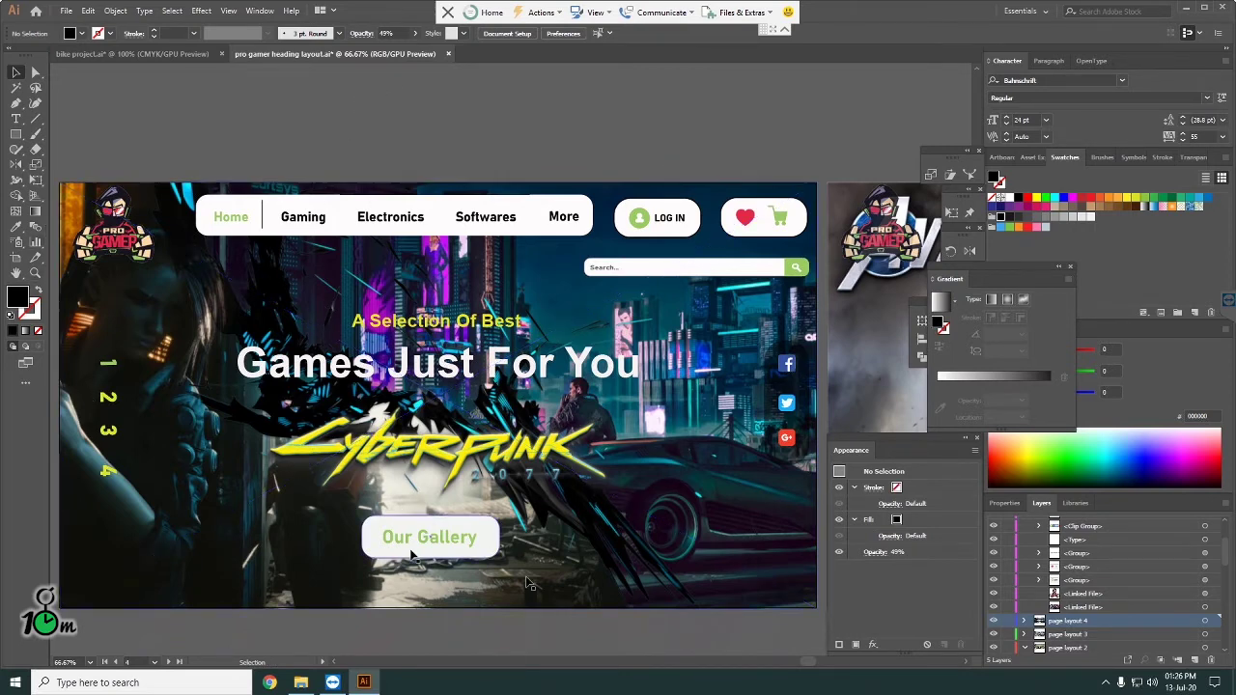
Step: Inside the numerals 1–4 group, group numerals 1, 3 and 4 together
click(614, 577)
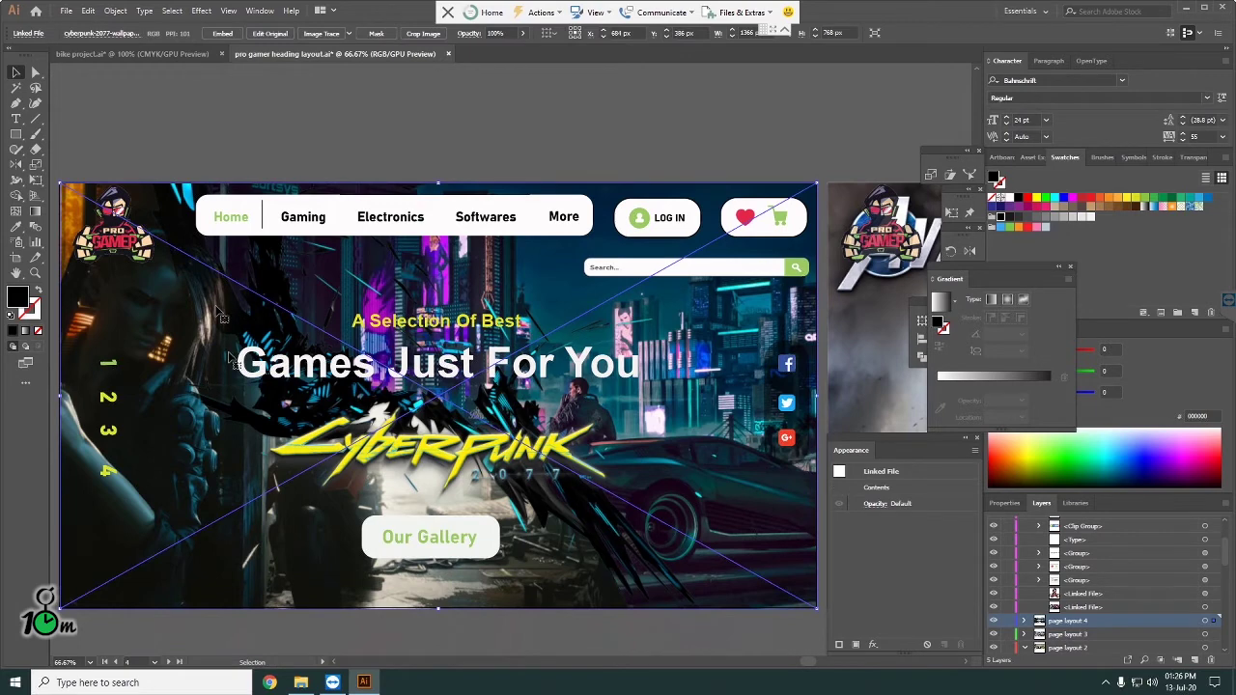
click(106, 372)
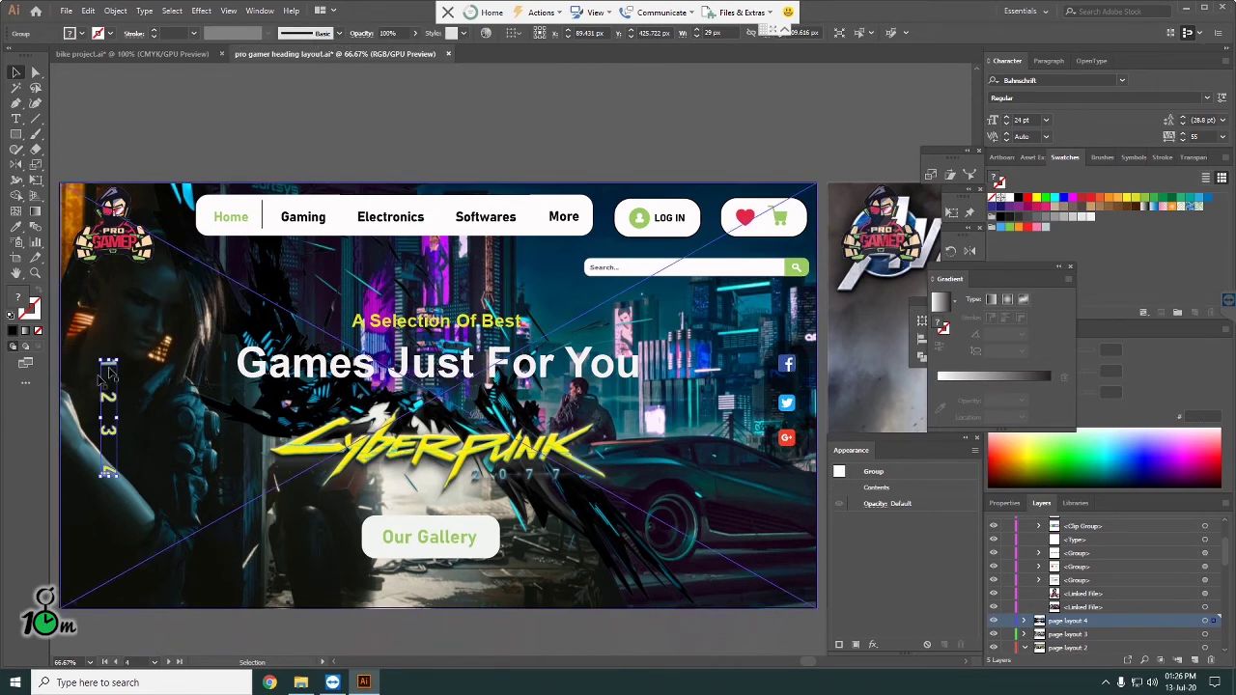
double_click(109, 400)
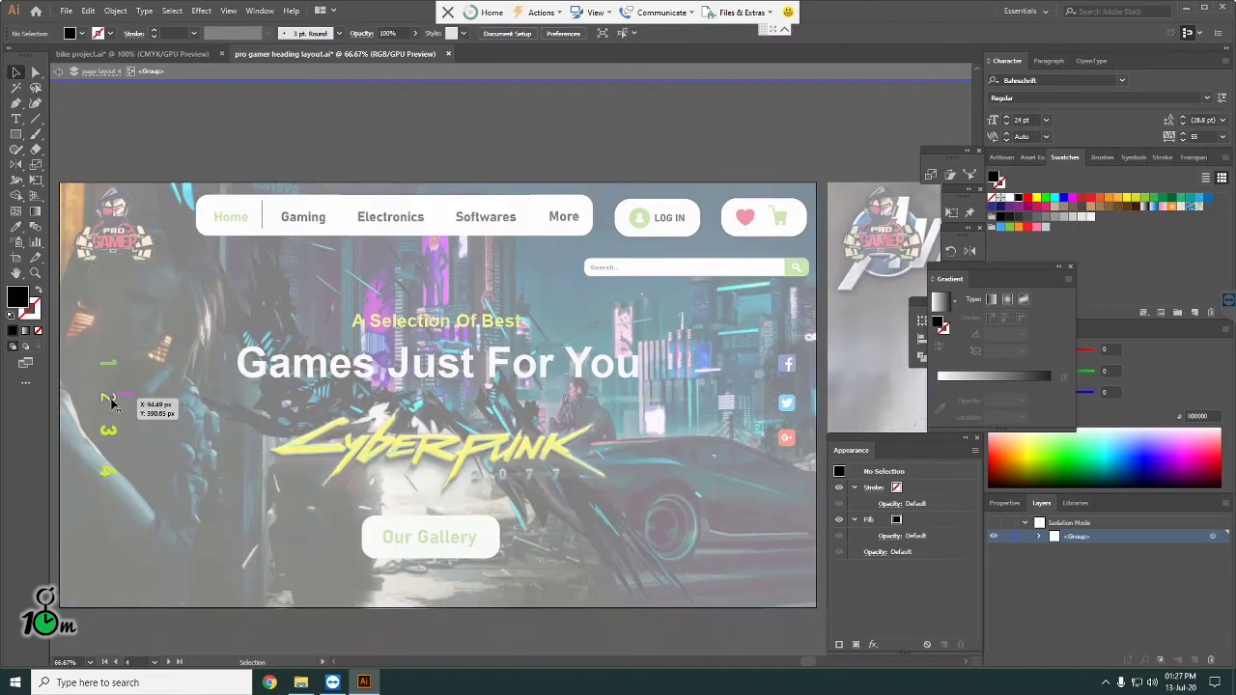
shift+click(109, 365)
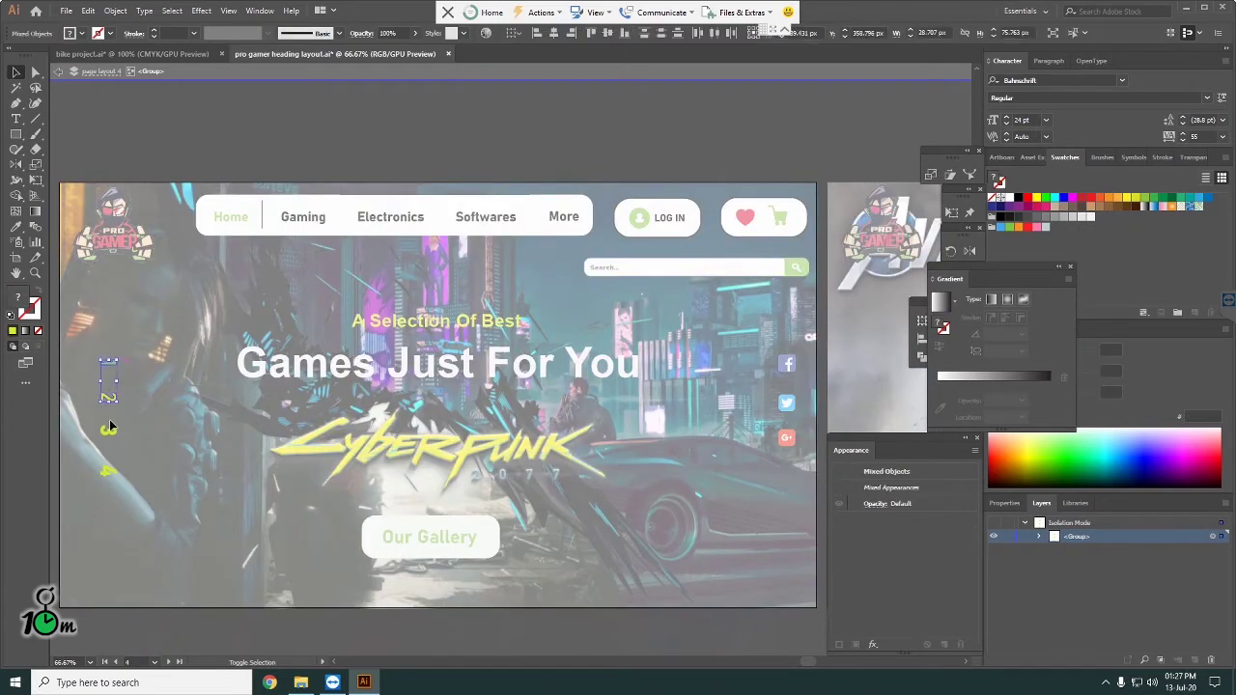
shift+click(107, 437)
shift+click(109, 471)
key(ctrl+g)
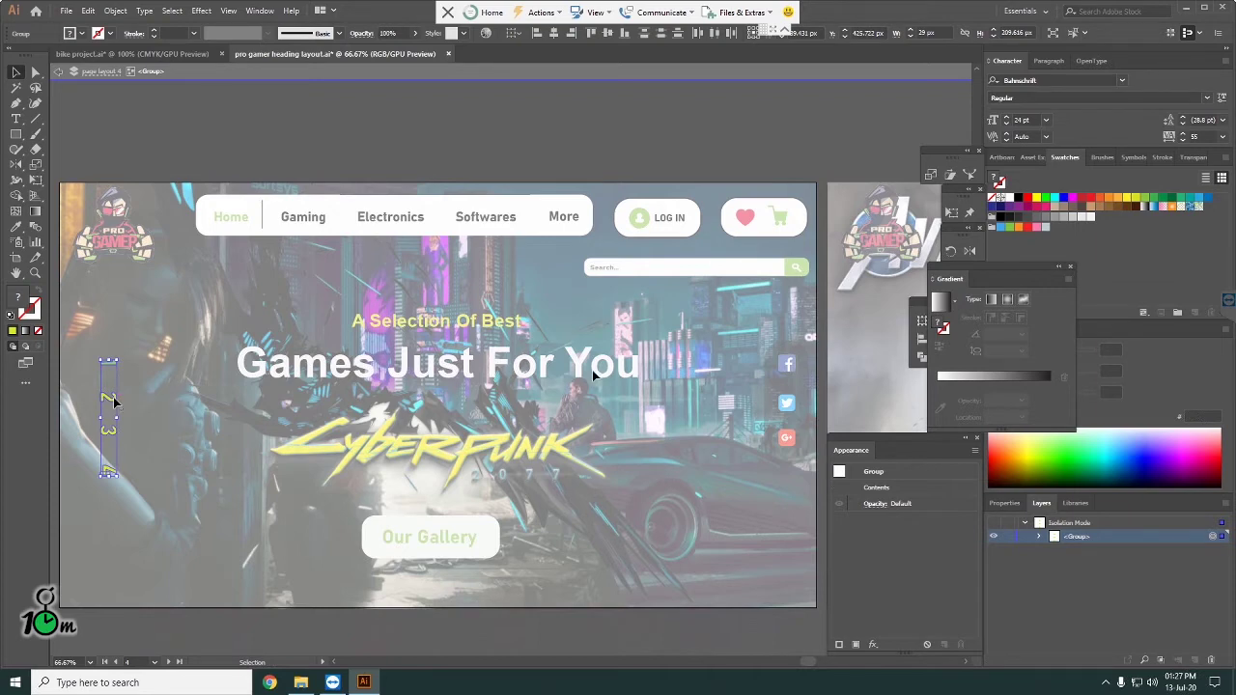
Step: Set the numerals' font to Source Code Variable
click(1199, 136)
click(1121, 79)
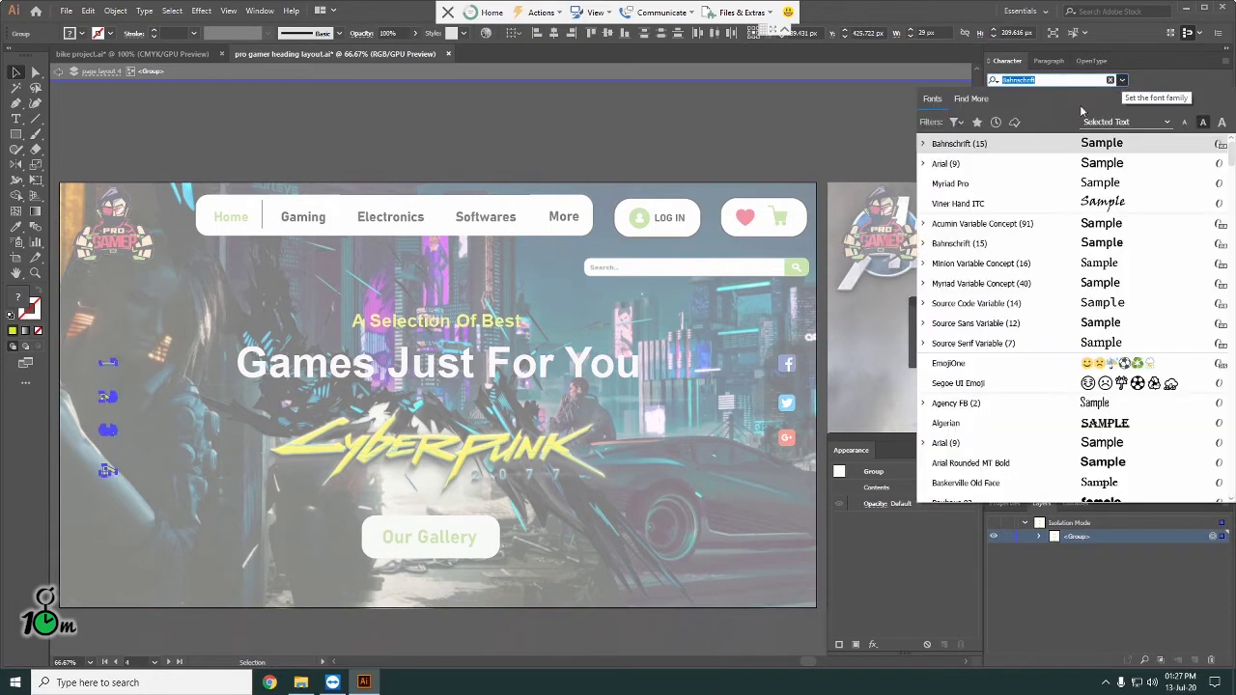
click(977, 303)
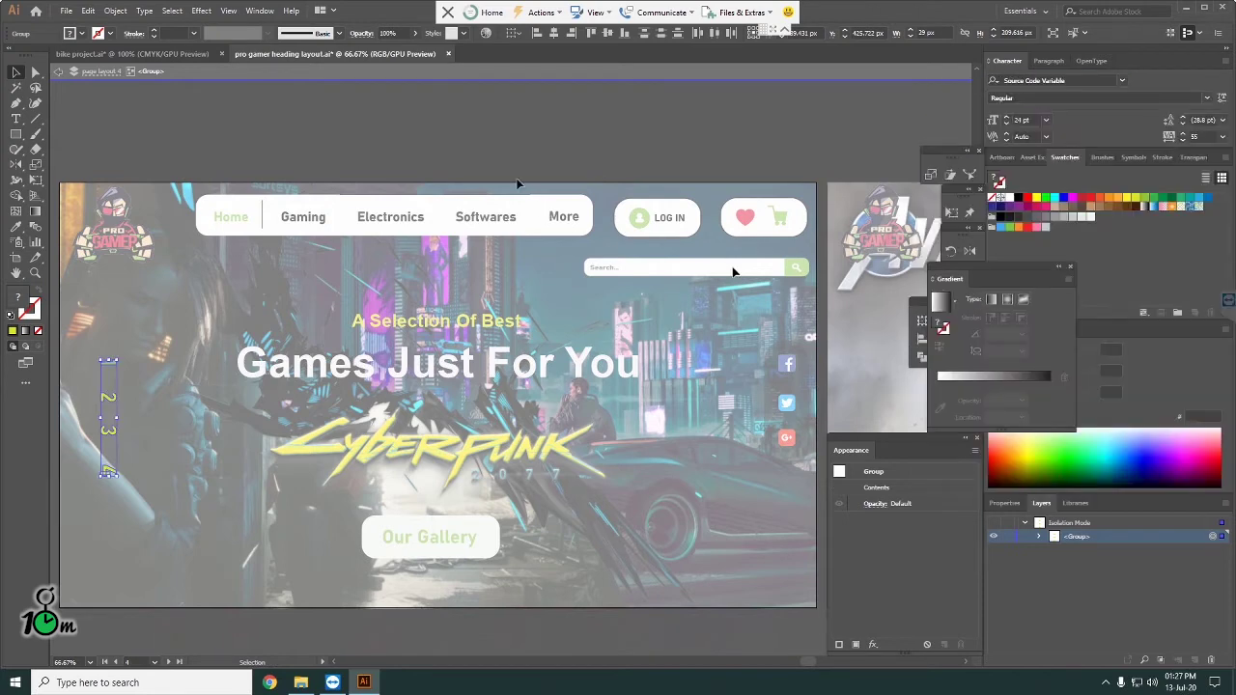
click(253, 128)
Step: Exit isolation mode and select the vertical numbers group on the left
right_click(112, 367)
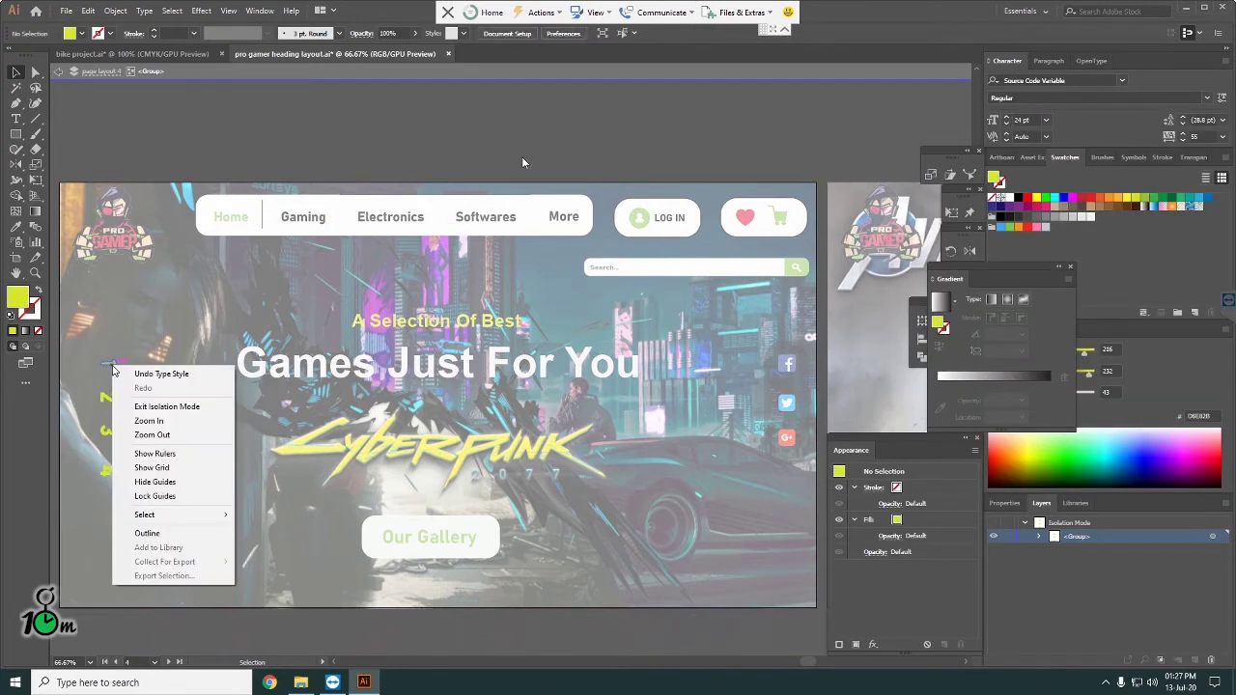
click(210, 151)
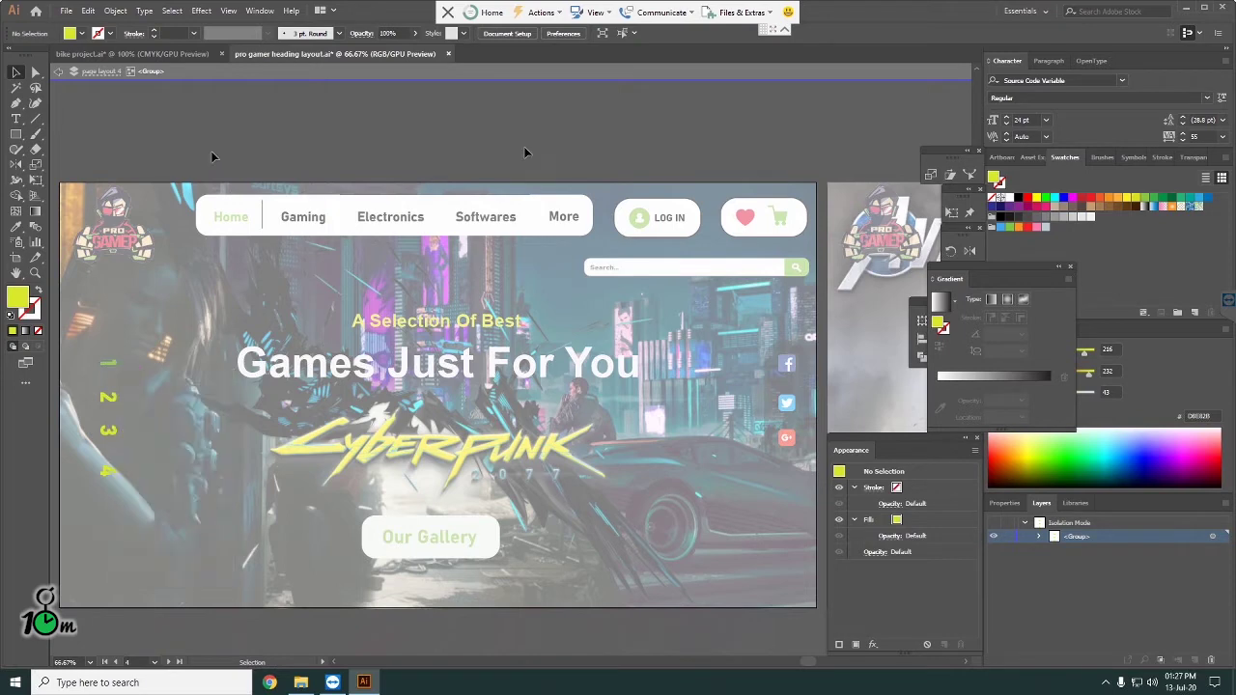
double_click(524, 150)
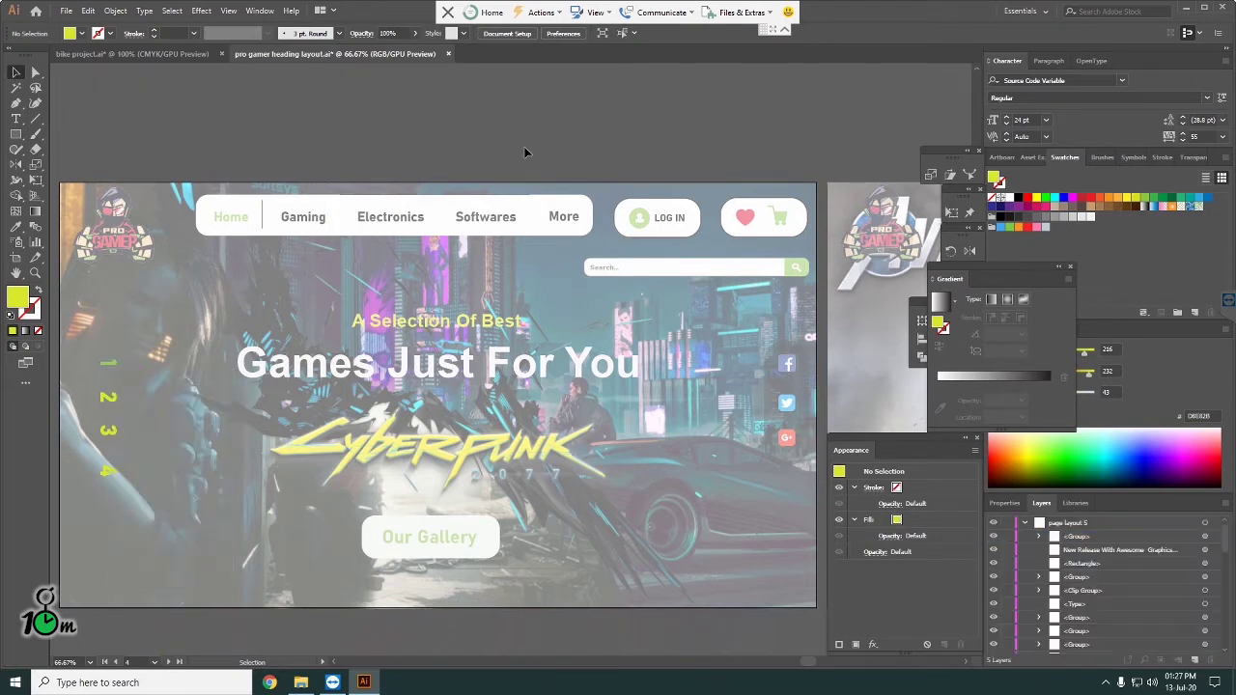
click(114, 370)
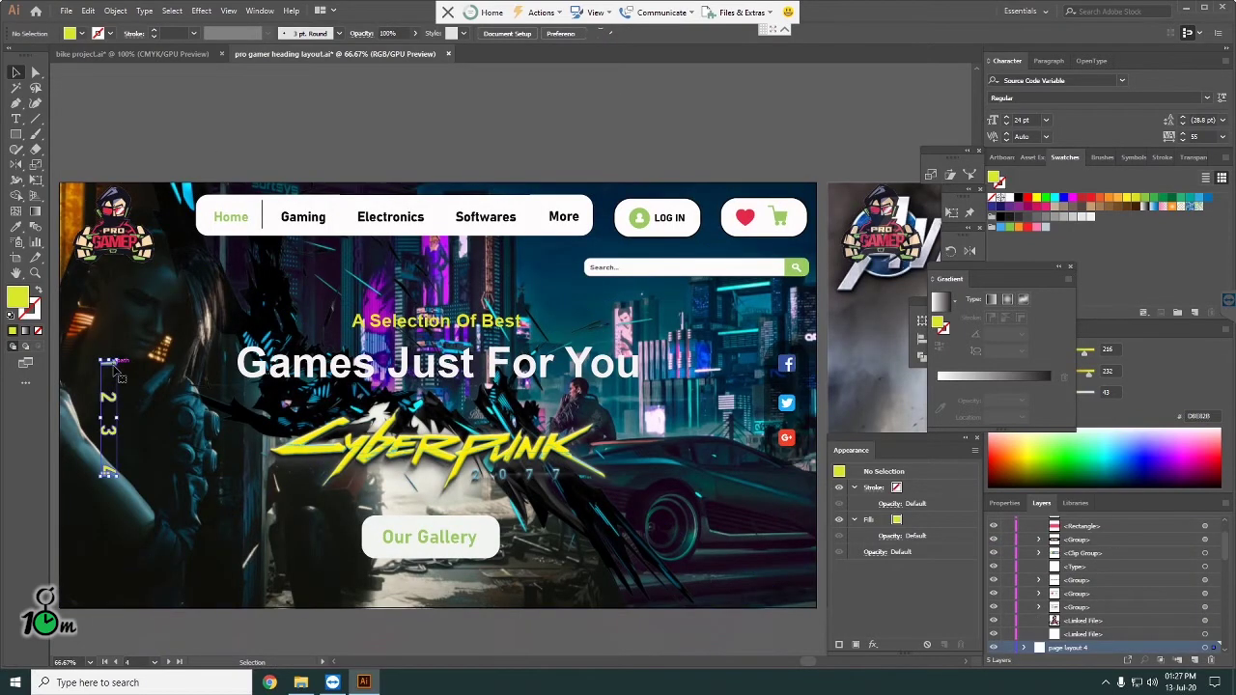
right_click(406, 321)
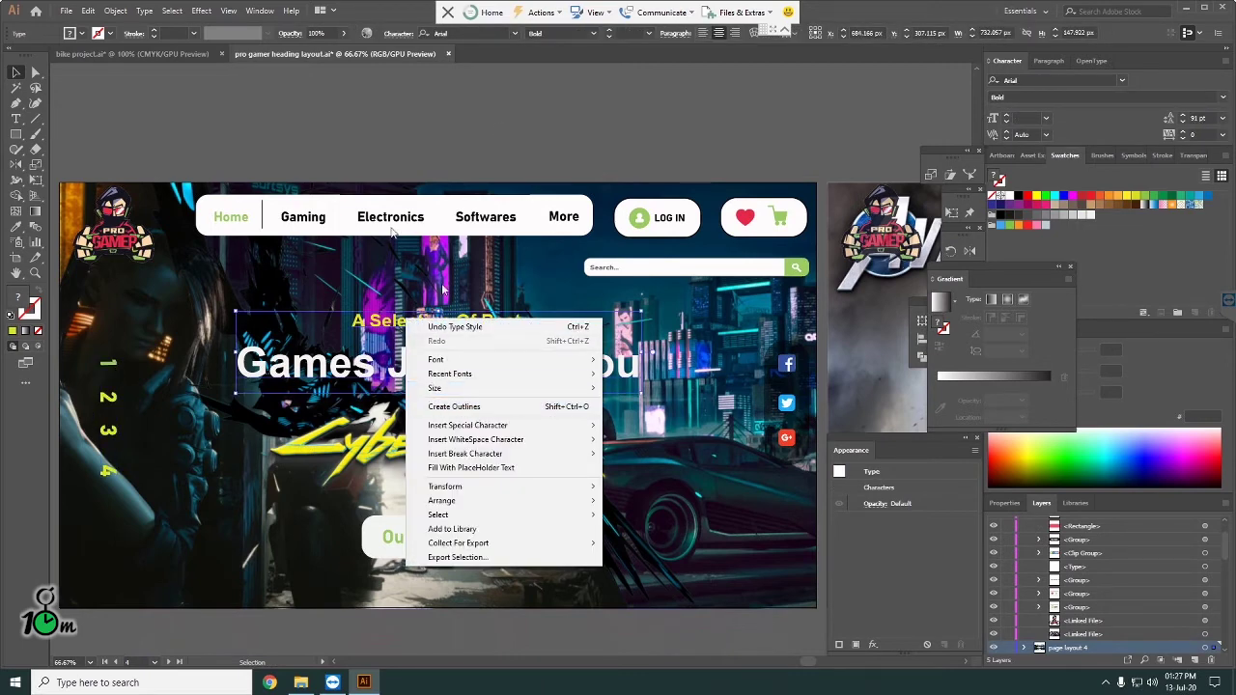
click(497, 12)
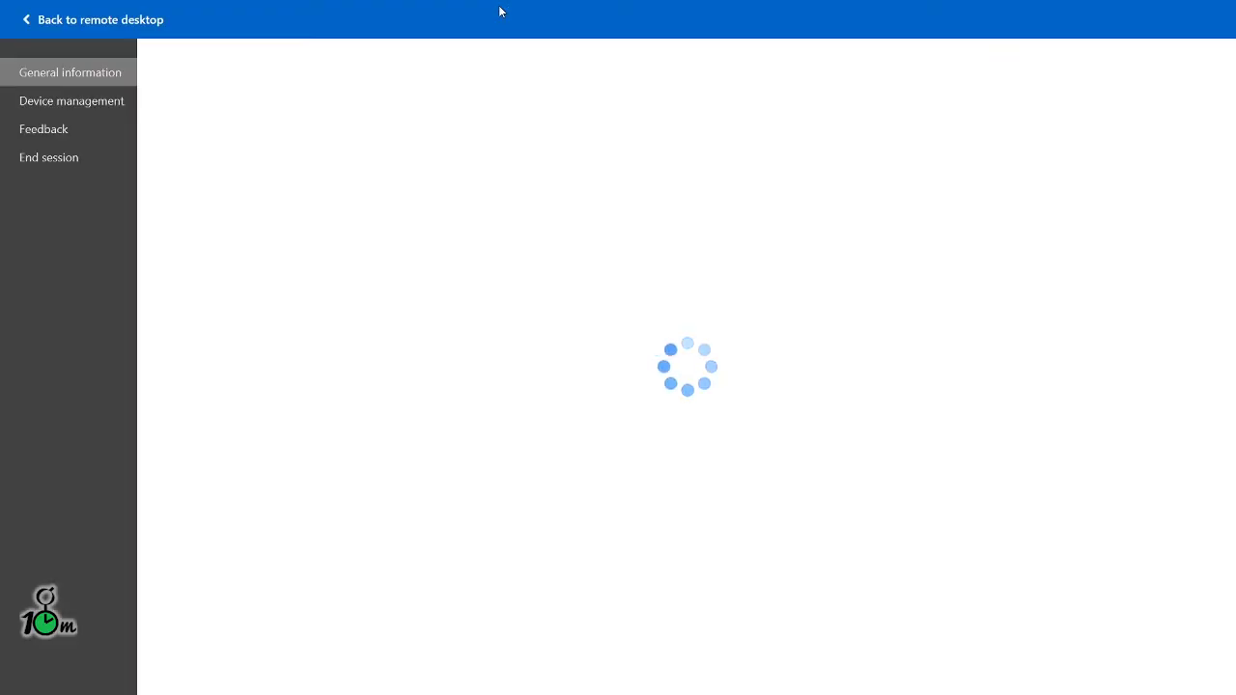
click(28, 21)
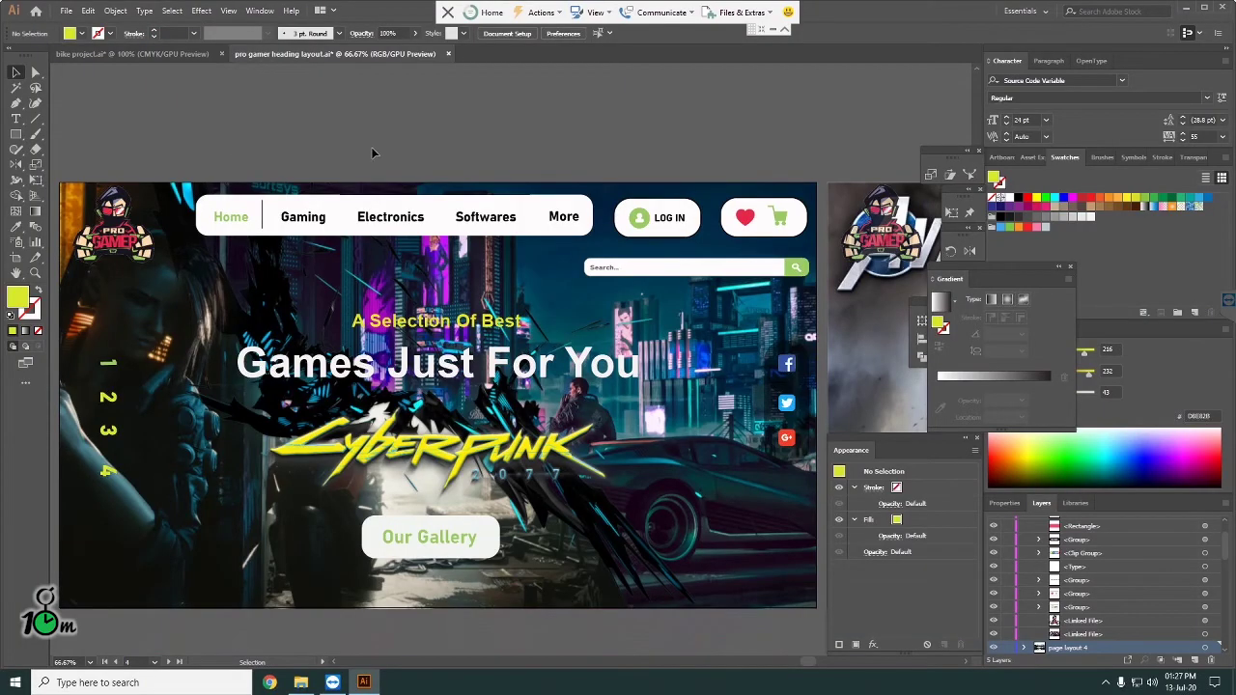
Step: Create a new spaced '1 2 3 4' text object above the artboard
key(i)
key(t)
click(381, 126)
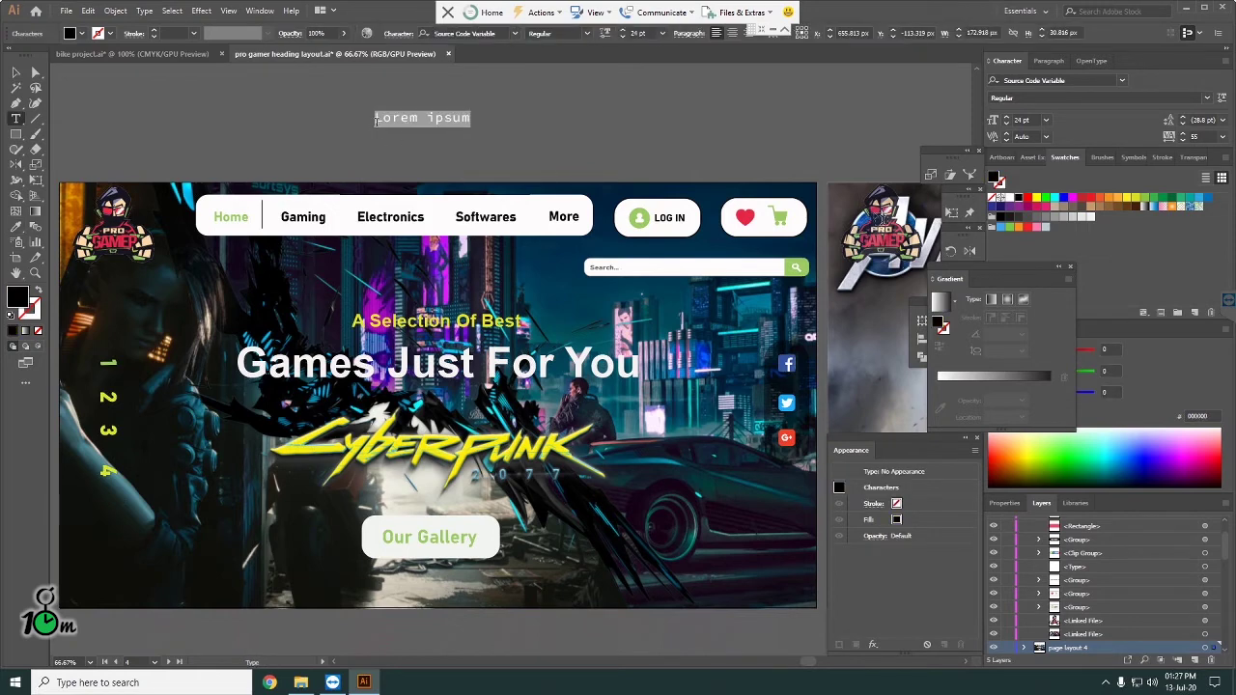
text(12)
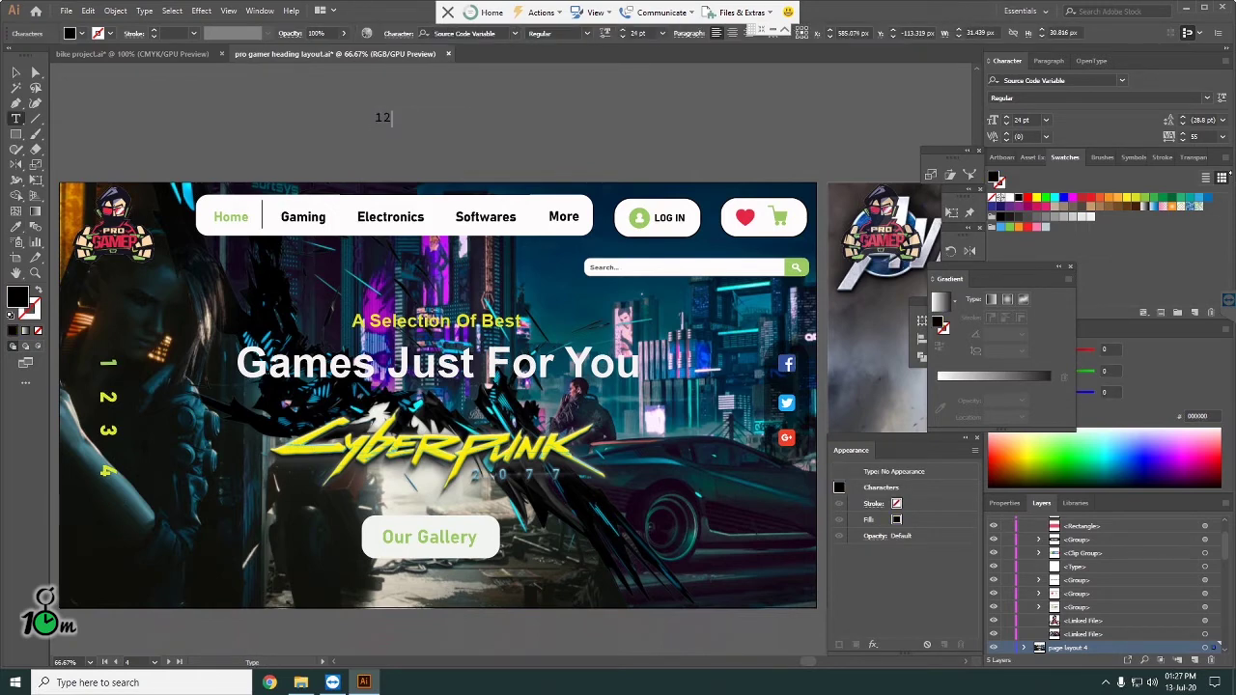
key(Left)
key(Right)
key(Right)
key(Right)
click(15, 72)
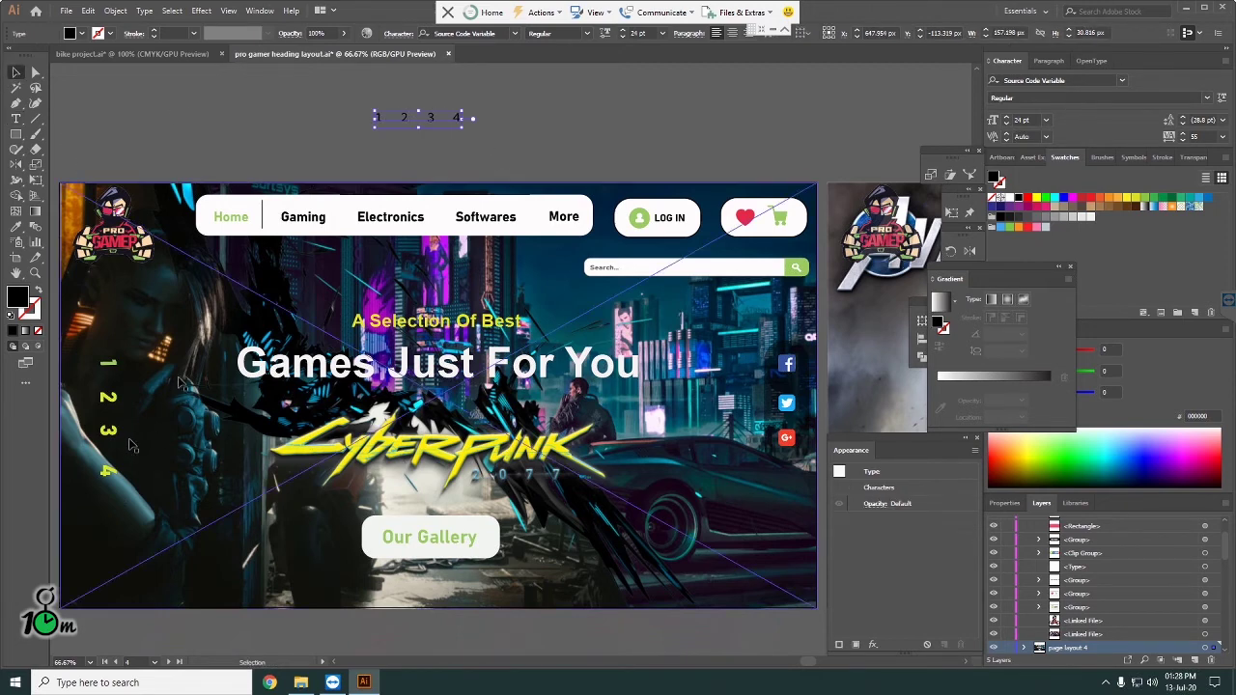
Step: Delete the old numbers, rotate the new text vertical, and place it at the left edge
click(116, 405)
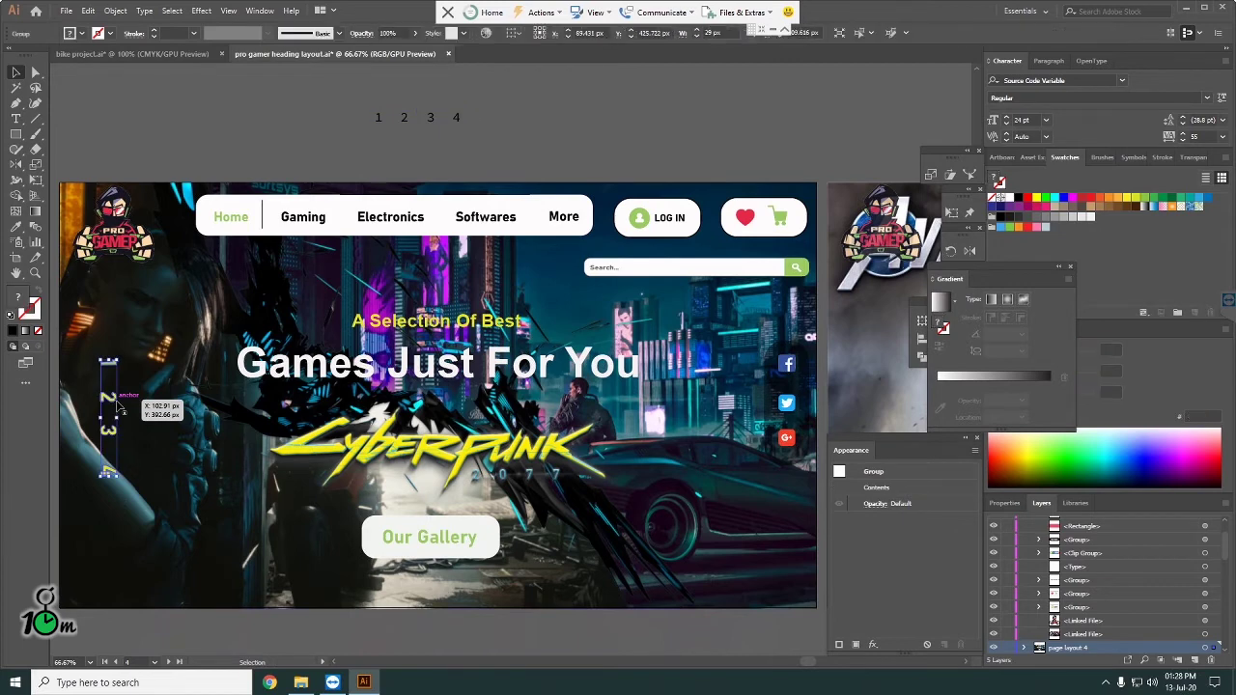
key(Delete)
click(464, 117)
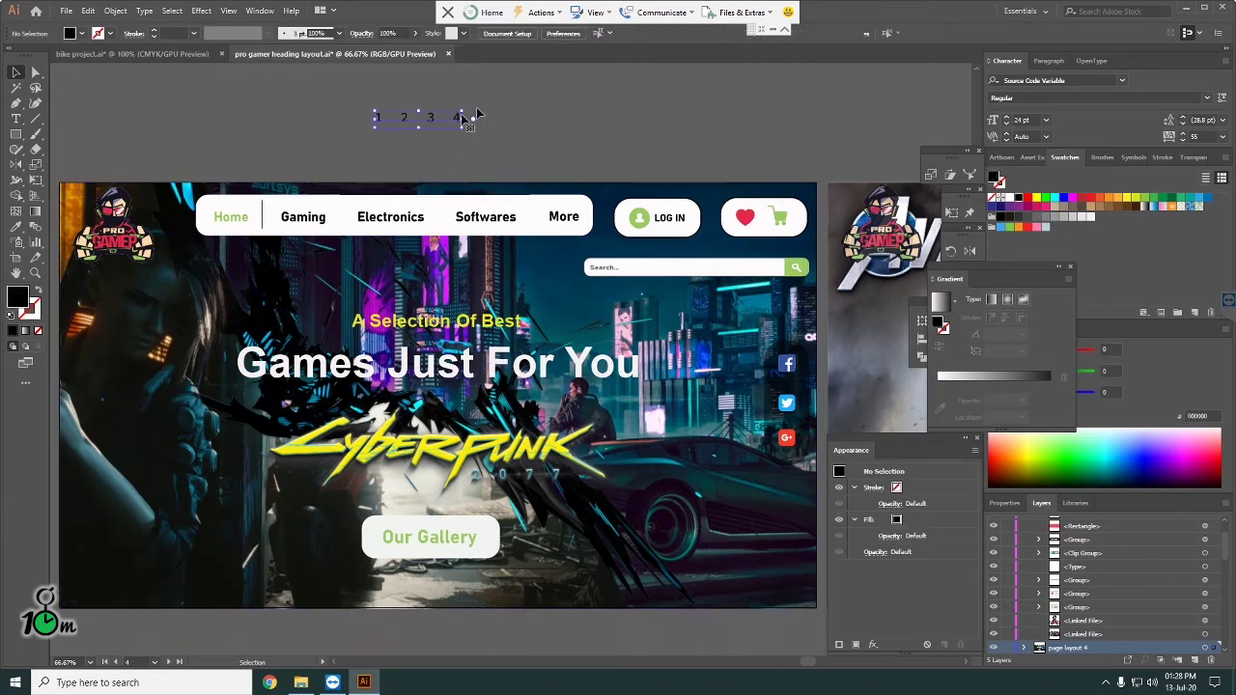
mouse_move(467, 106)
mouse_down()
mouse_move(434, 169)
mouse_move(98, 413)
mouse_up()
click(429, 154)
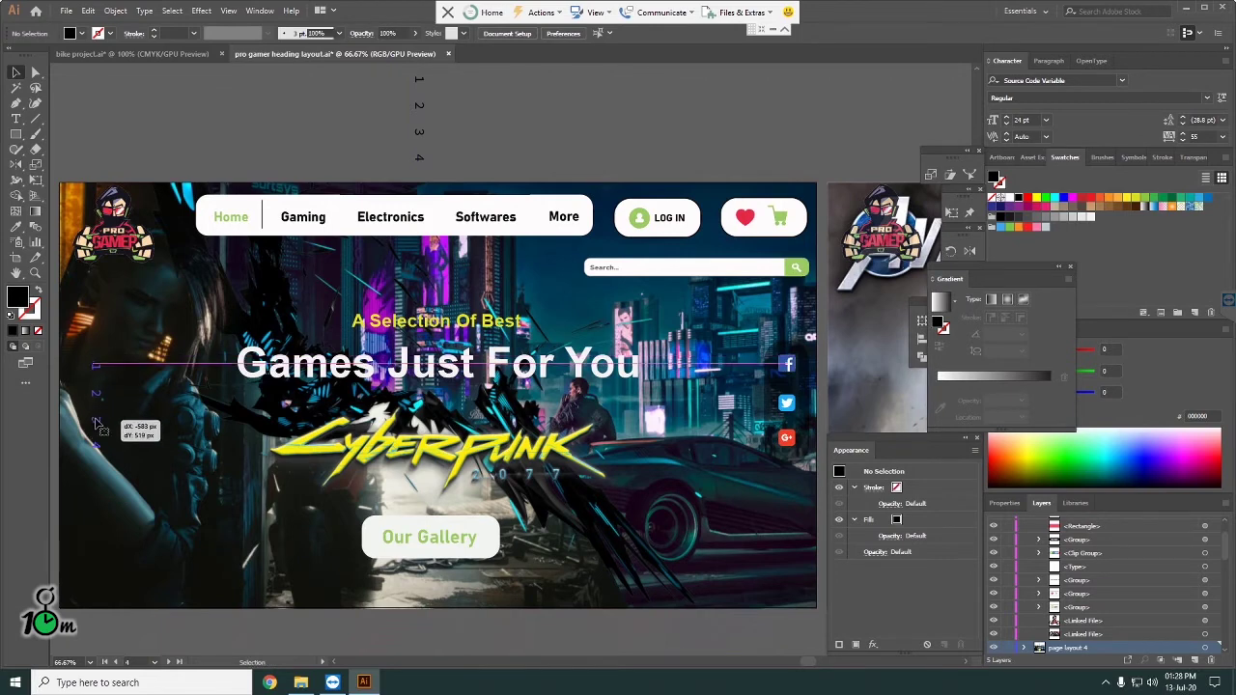
drag(100, 415, 112, 420)
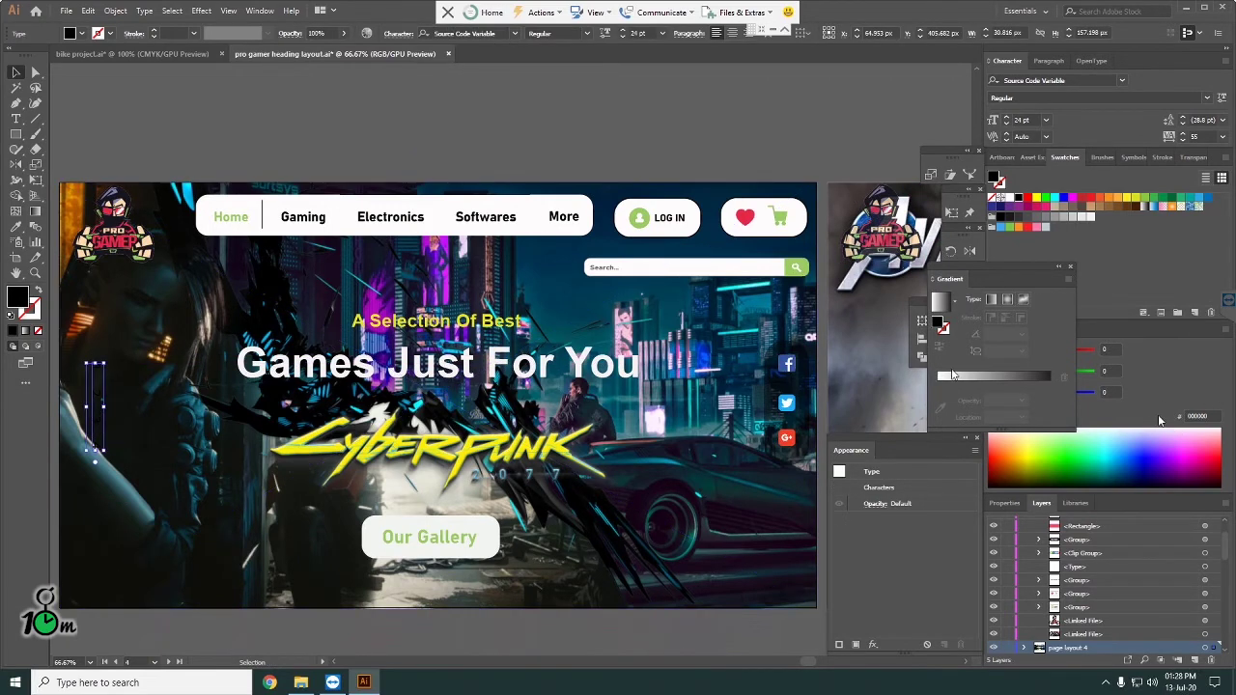
Step: Colour the 1–4 numbers light grey F2F2F2 and move them further left
click(1089, 217)
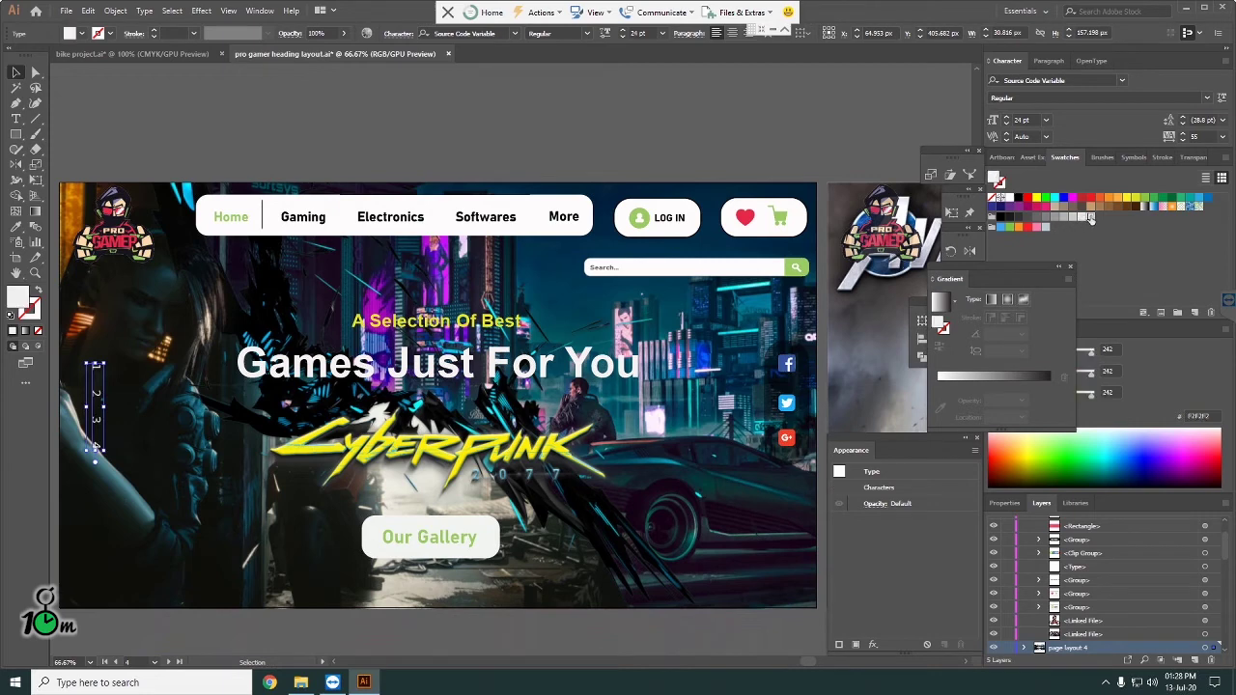
click(428, 139)
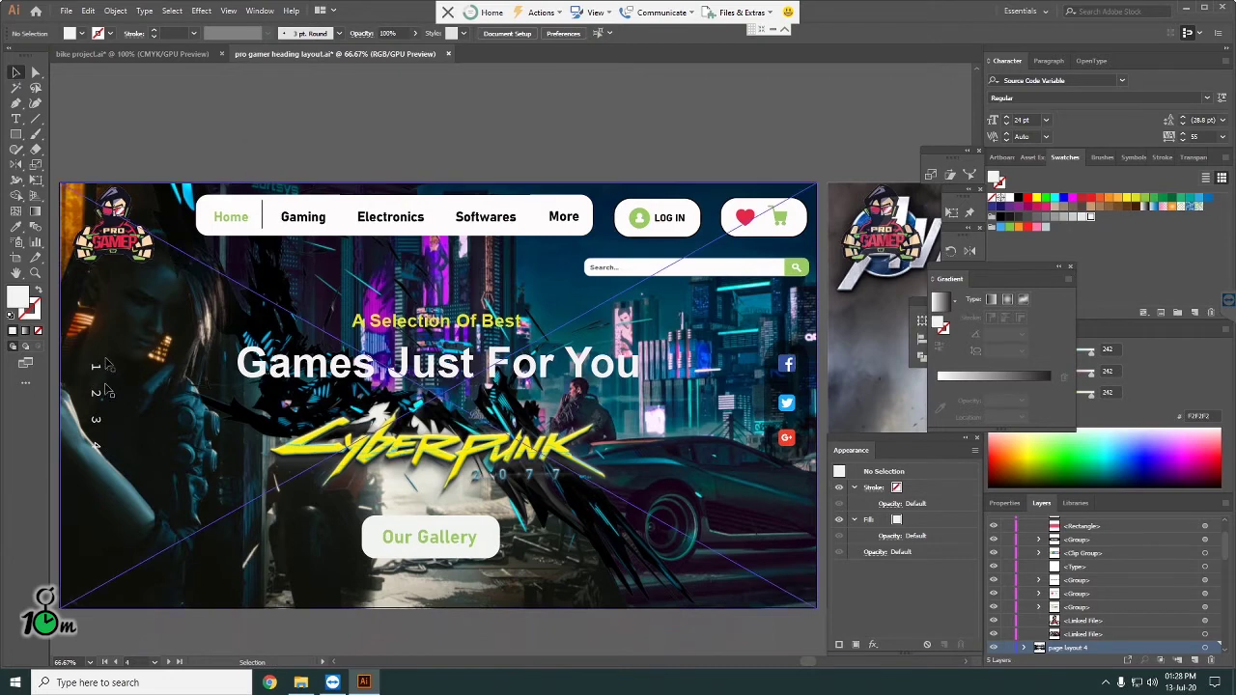
drag(93, 400, 89, 406)
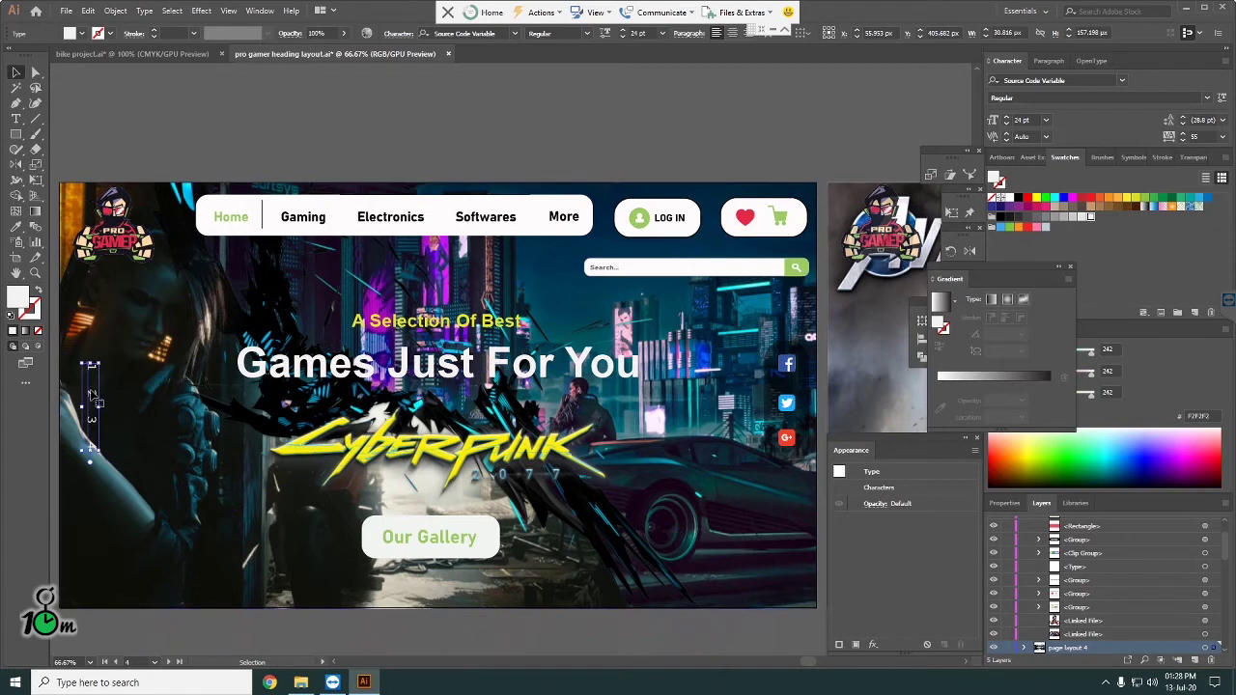
drag(90, 395, 90, 396)
click(188, 258)
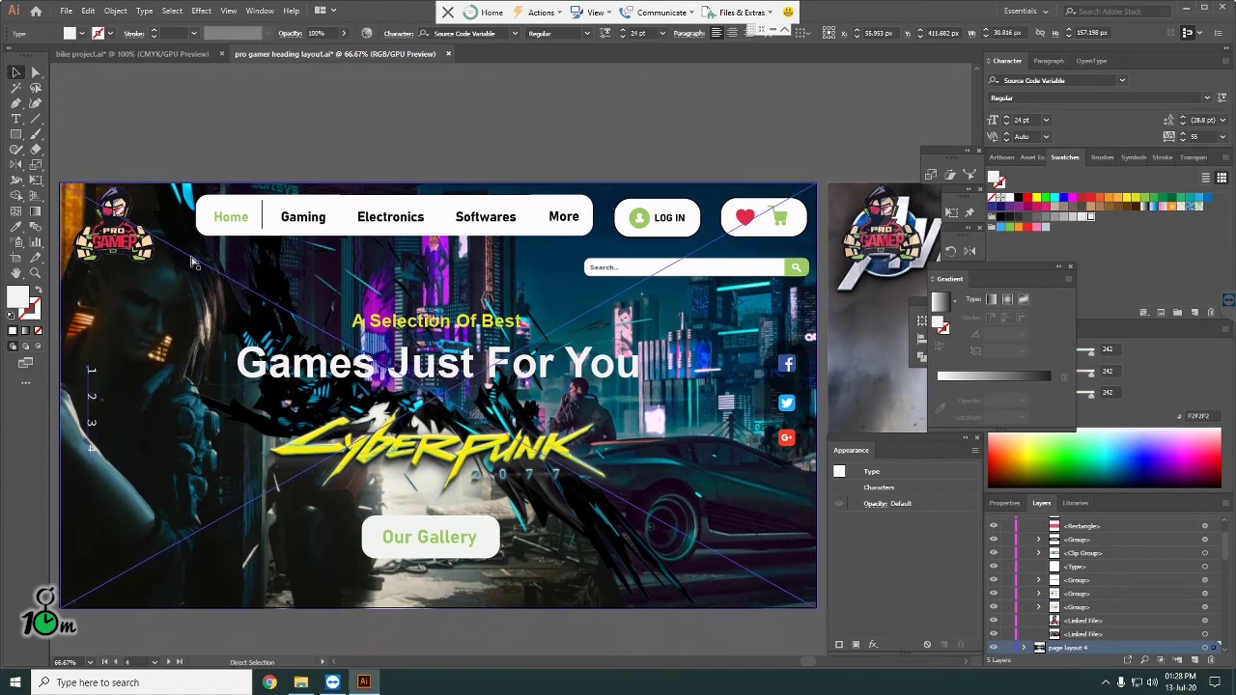
Step: Show the rulers and add a vertical guide at about x=75 beside the numbers
key(ctrl+r)
click(90, 371)
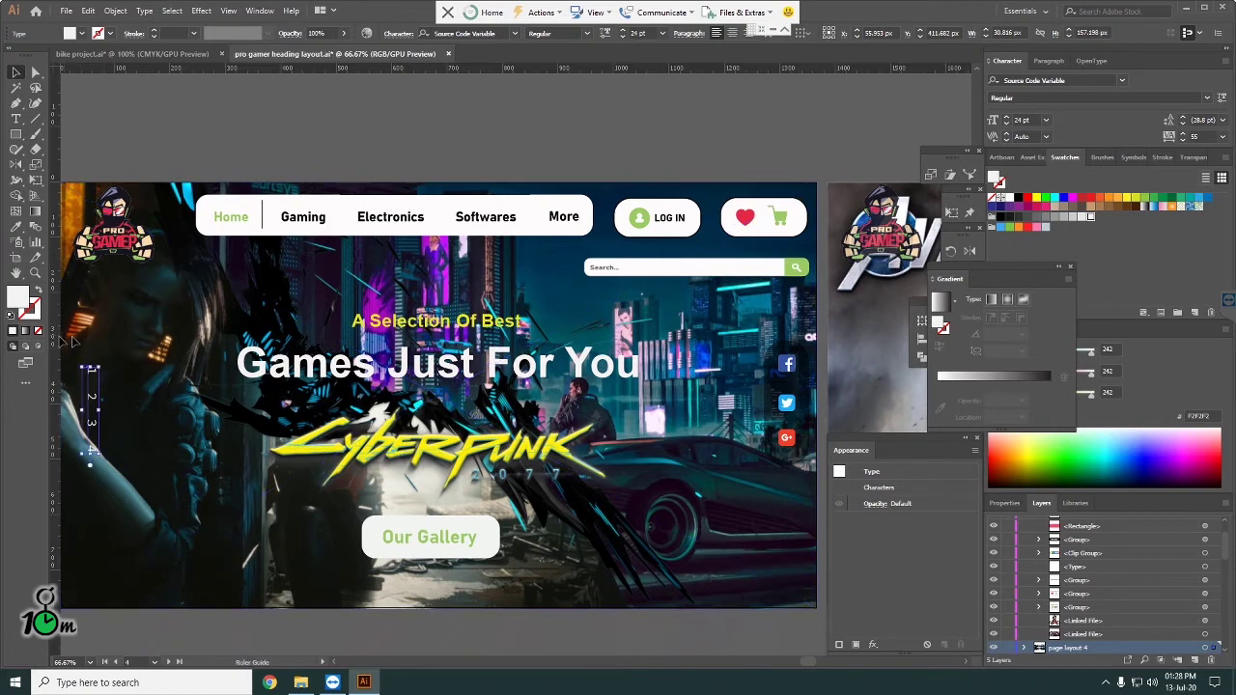
drag(68, 340, 77, 376)
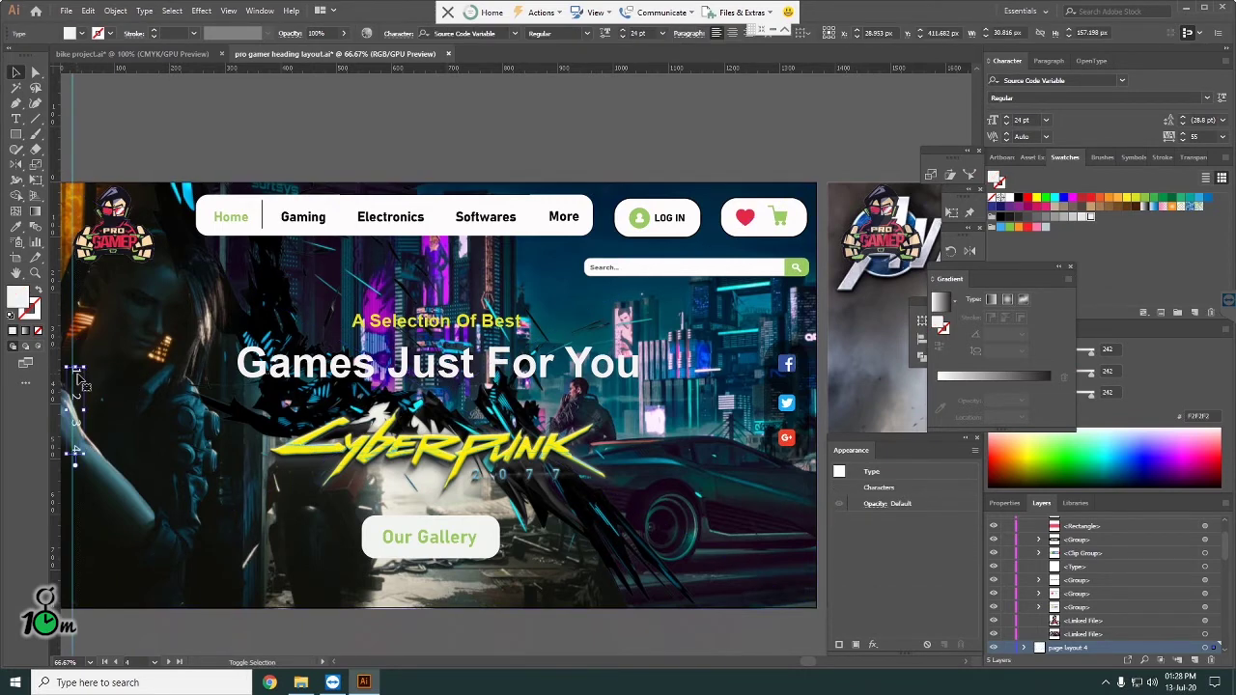
click(302, 87)
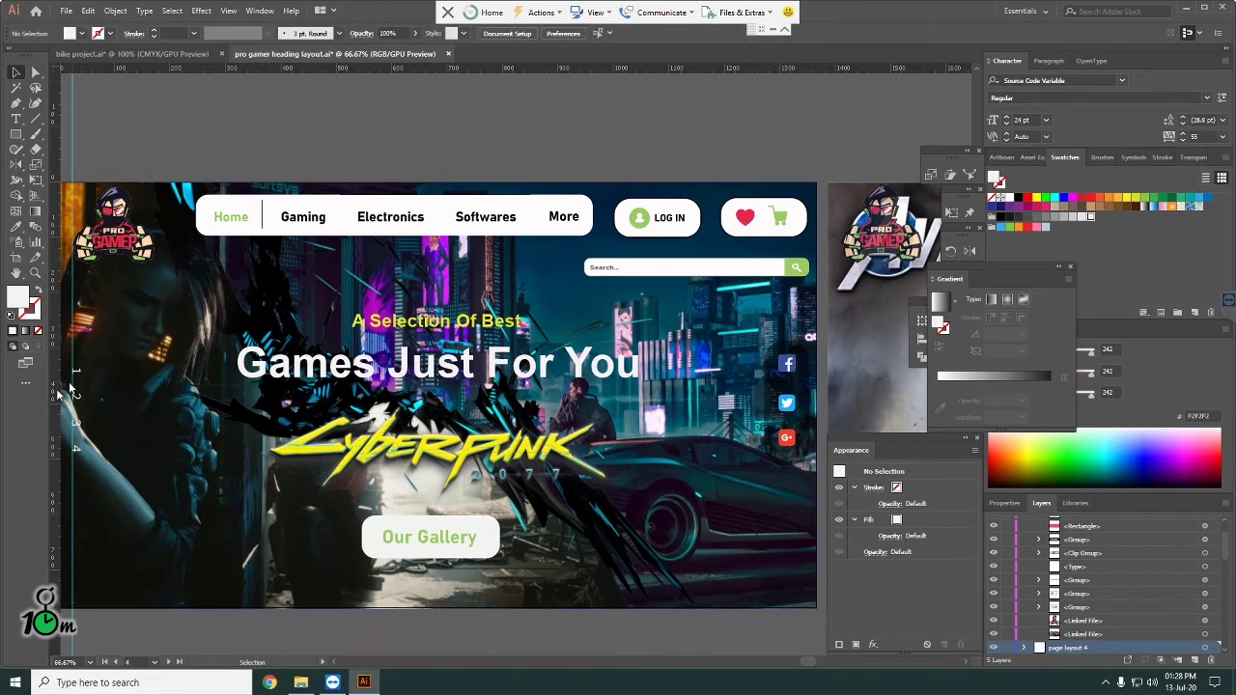
click(69, 142)
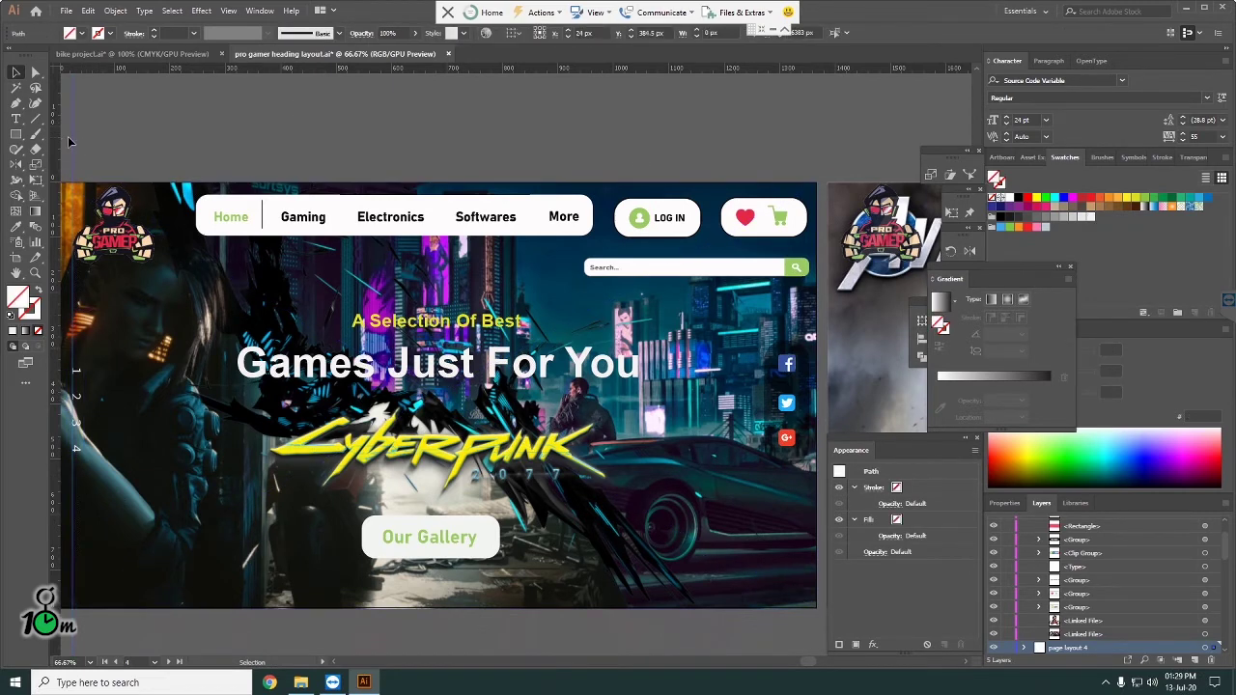
click(82, 140)
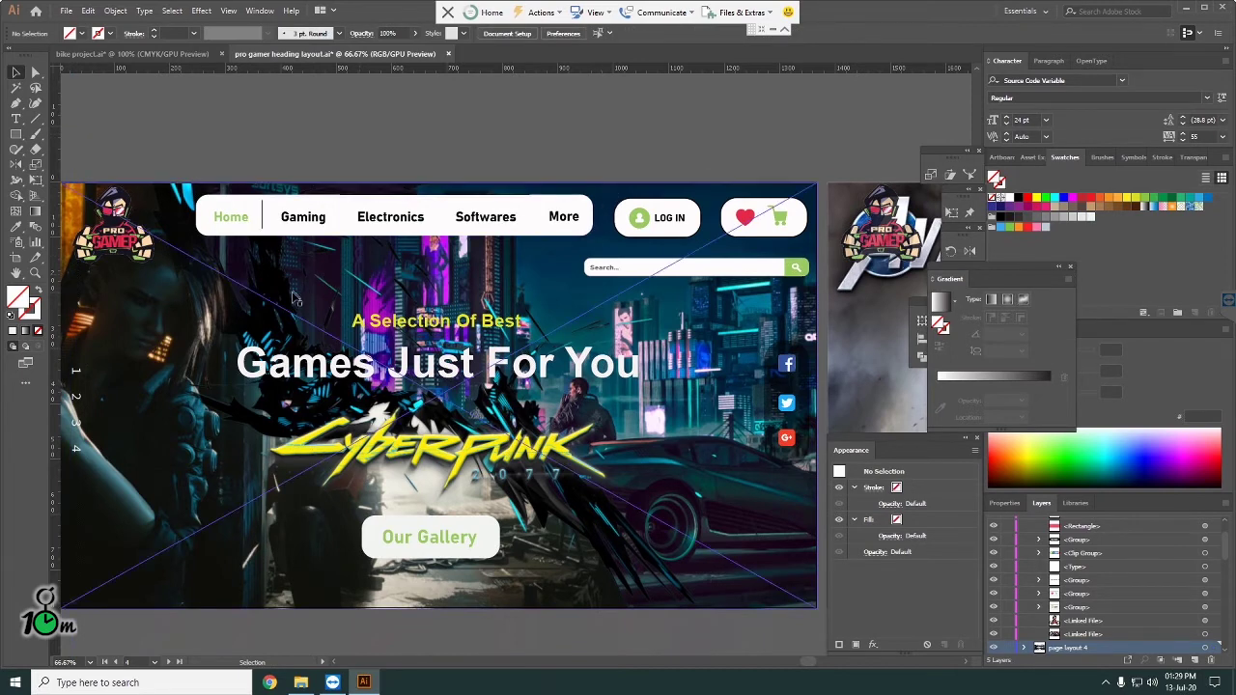
scroll(359, 280, down, 1)
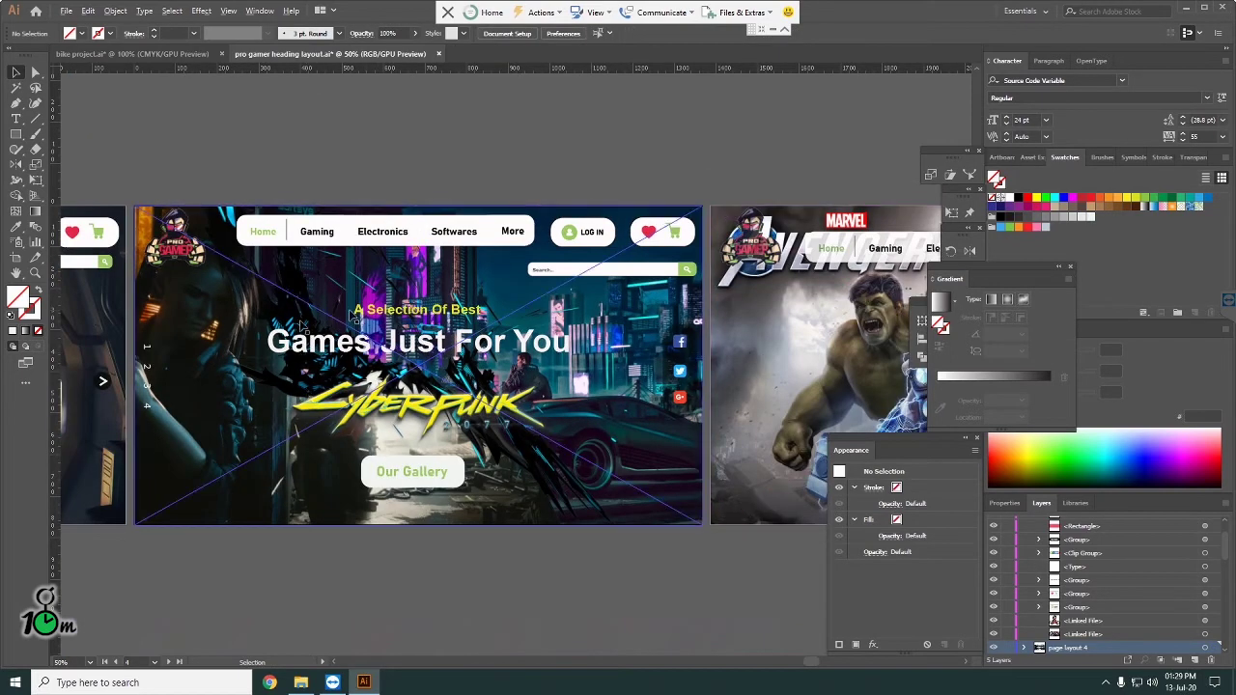
Step: Select the dark backing and social icons, then shift the Facebook and Twitter icons slightly right
scroll(483, 372, up, 1)
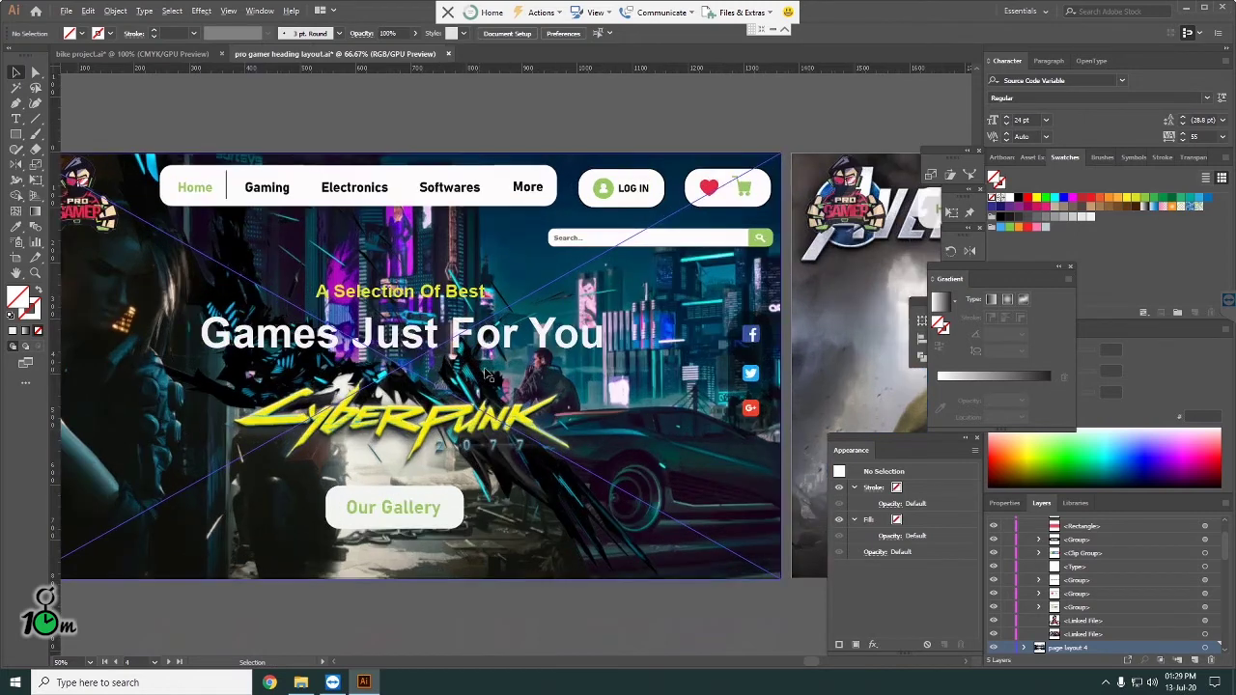
scroll(490, 370, up, 1)
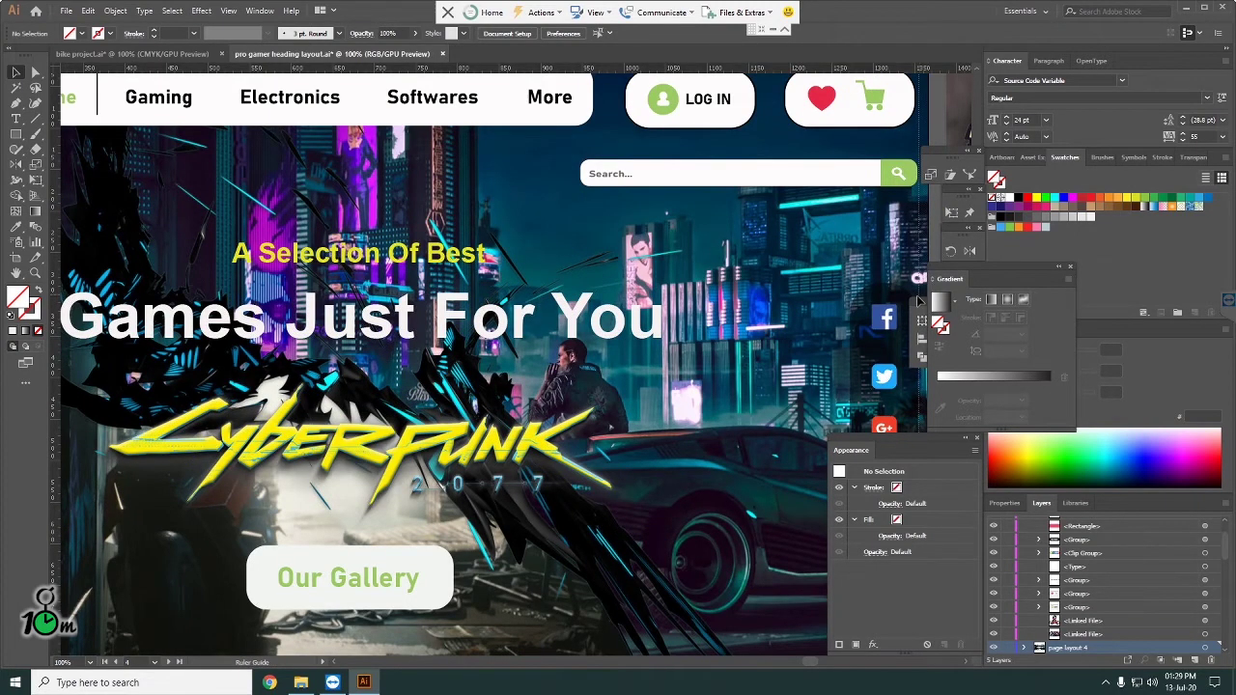
click(907, 425)
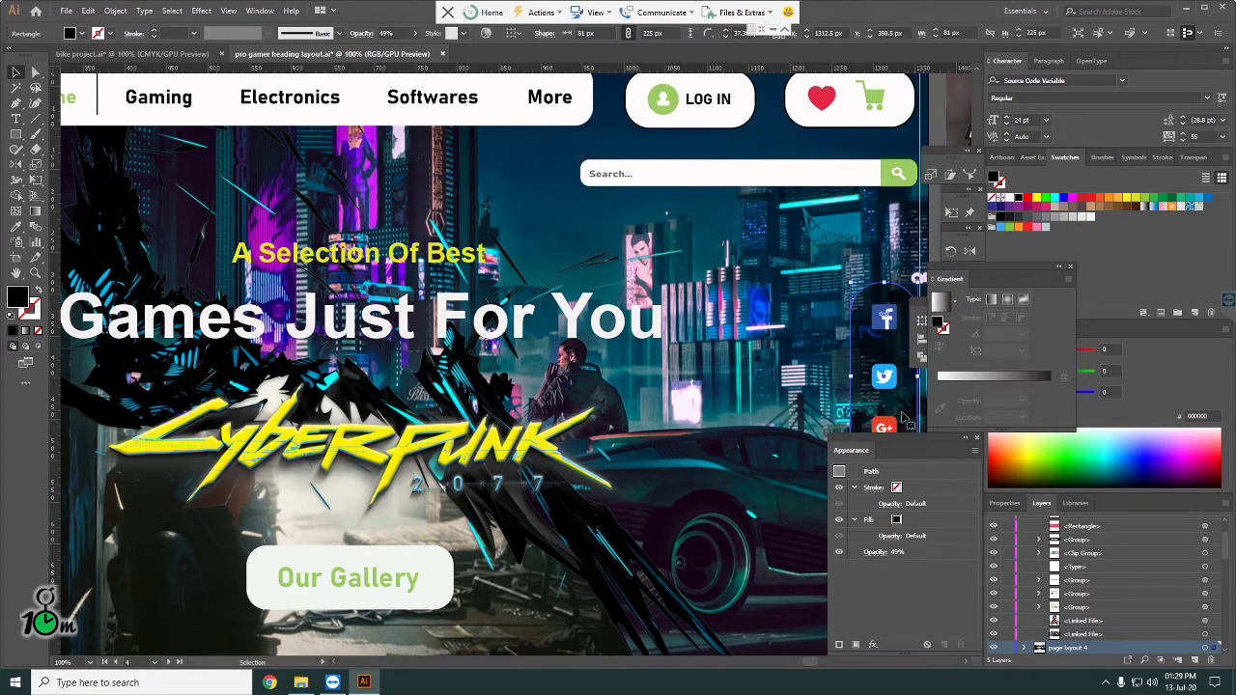
shift+click(892, 425)
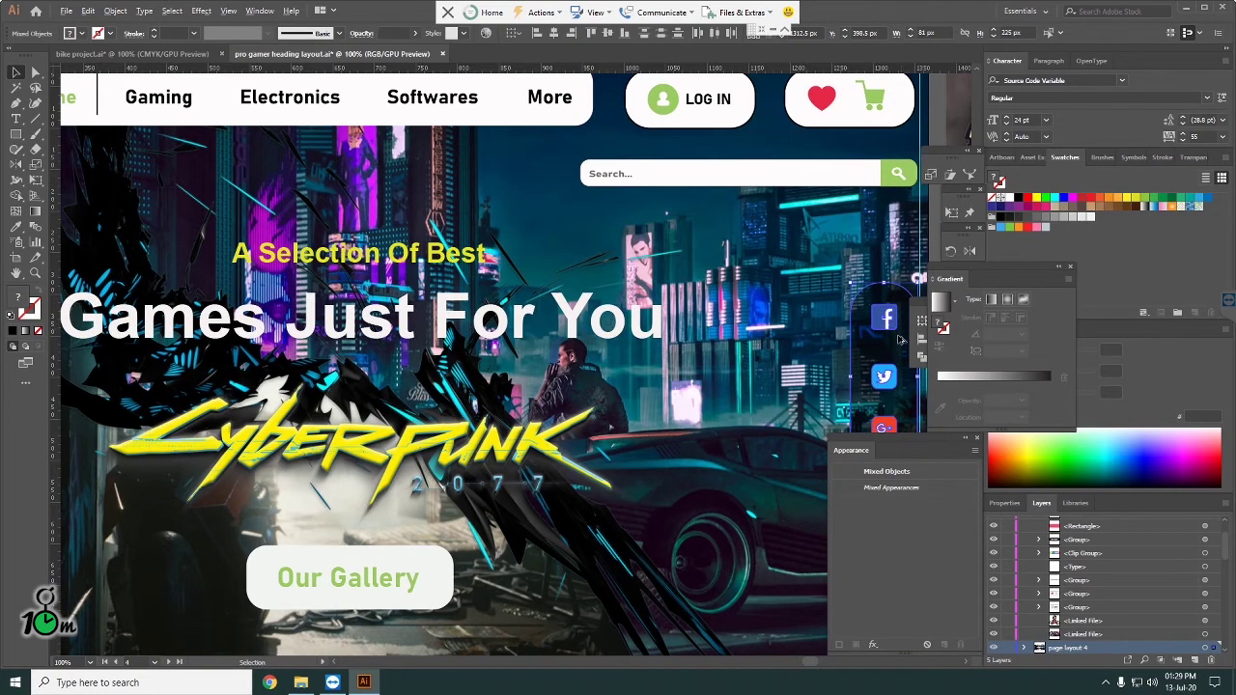
alt+scroll(898, 341, up, 2)
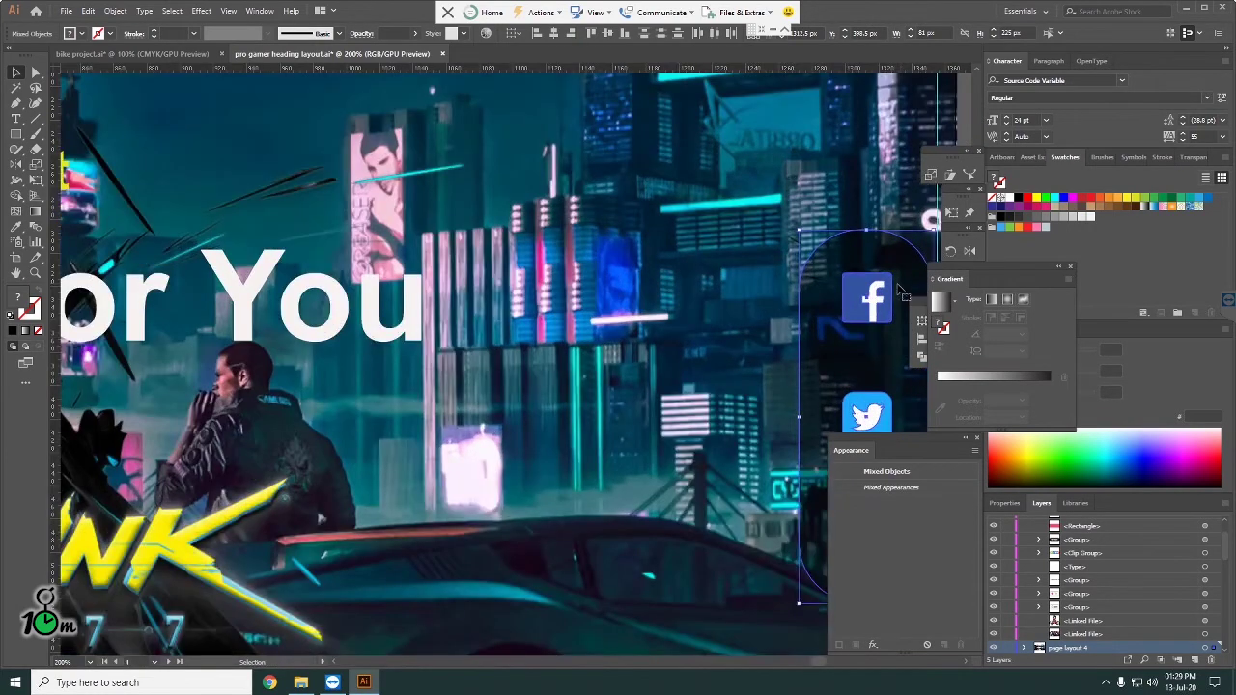
drag(900, 290, 909, 286)
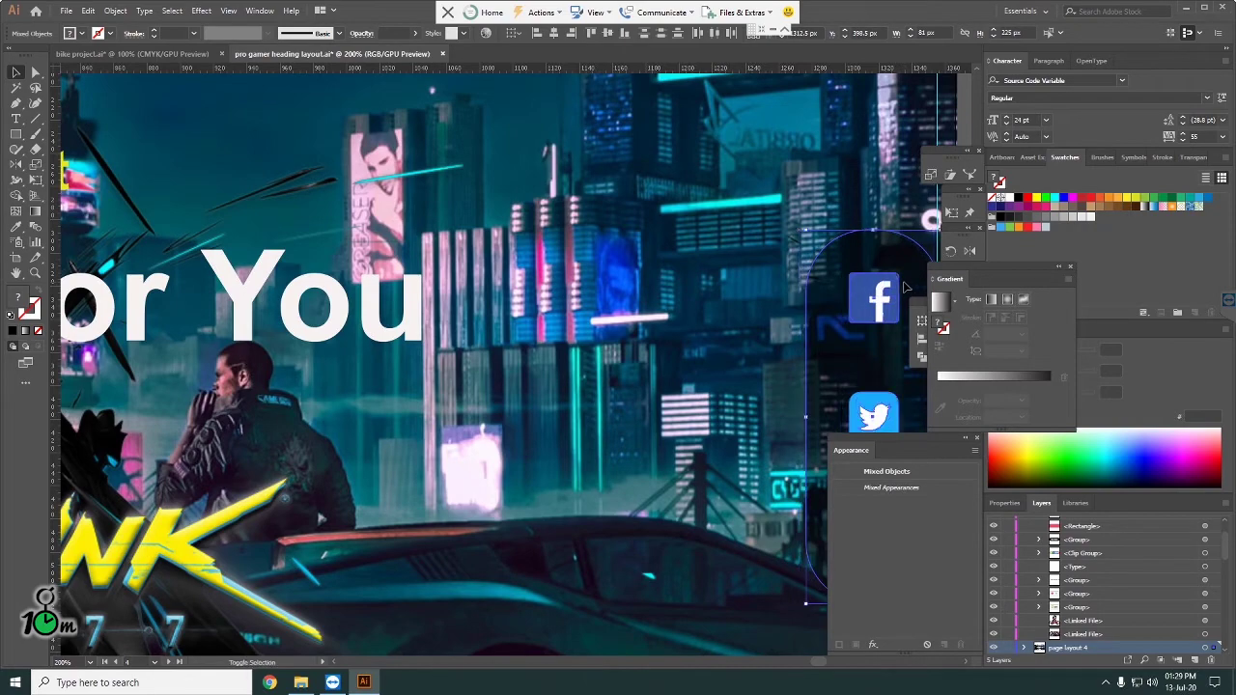
alt+scroll(731, 280, down, 4)
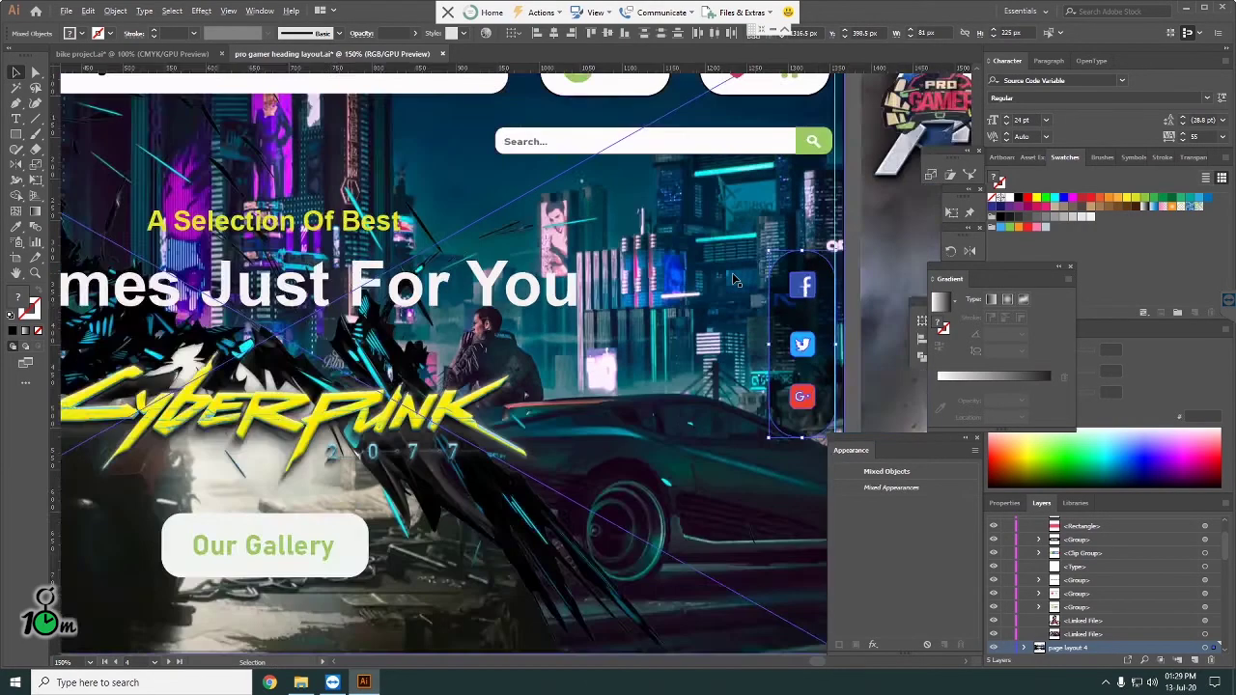
click(693, 552)
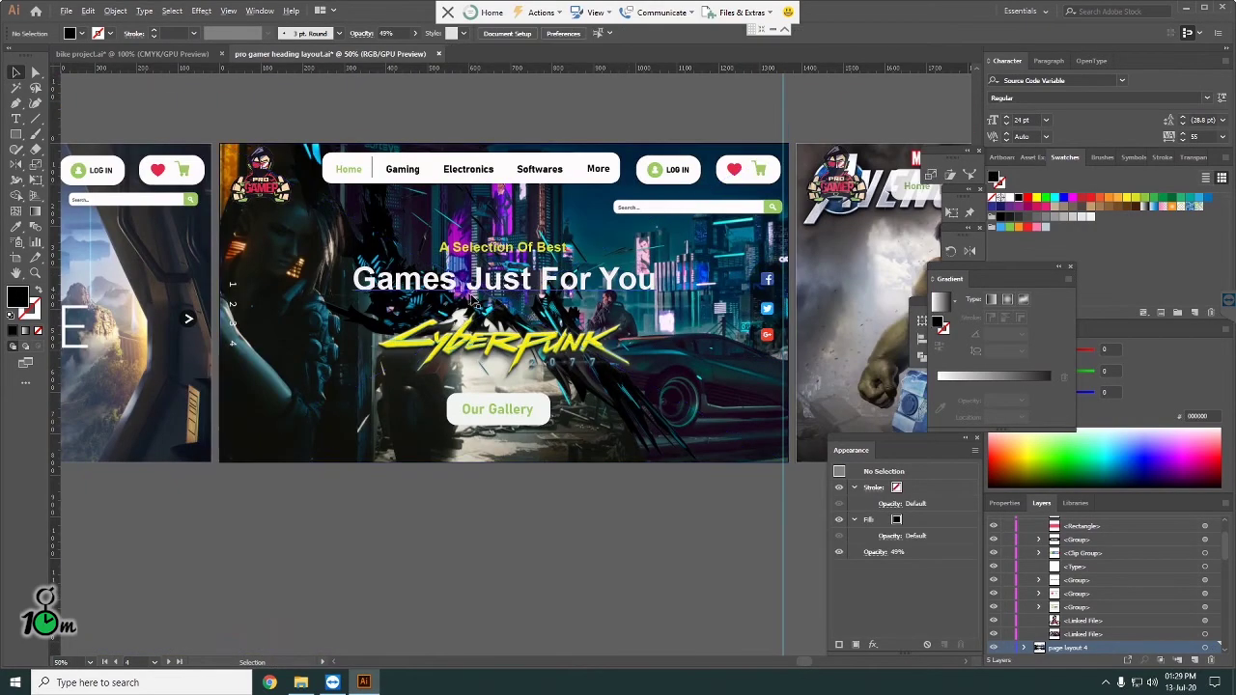
alt+scroll(469, 295, up, 1)
alt+scroll(469, 296, up, 1)
alt+scroll(632, 302, down, 2)
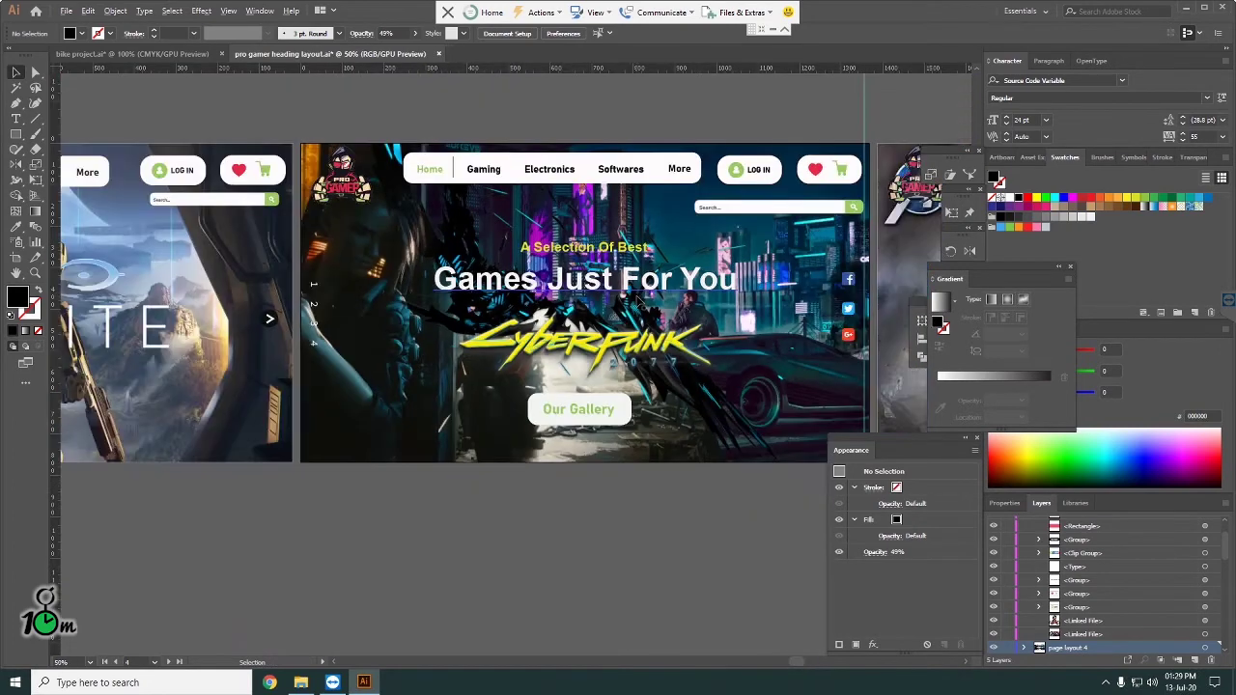
Step: Duplicate the social-icons pill onto the banner's left edge over the 1–4 numbers
click(842, 321)
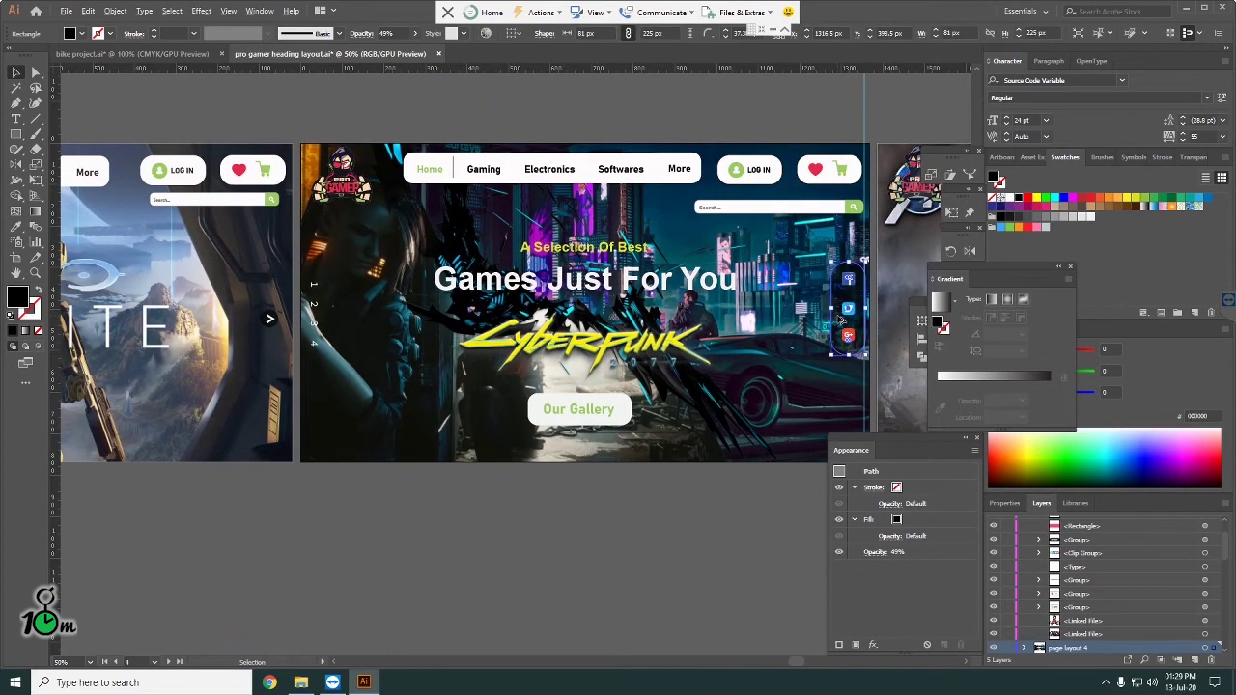
drag(842, 320, 310, 356)
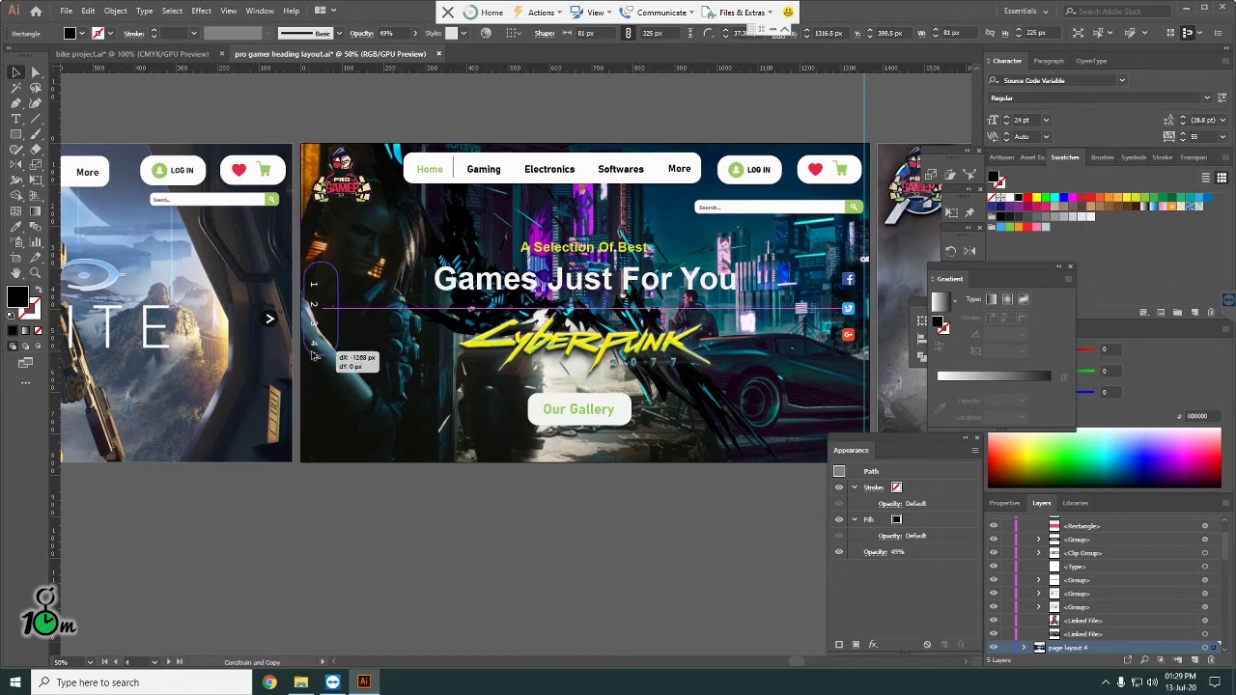
drag(309, 355, 313, 356)
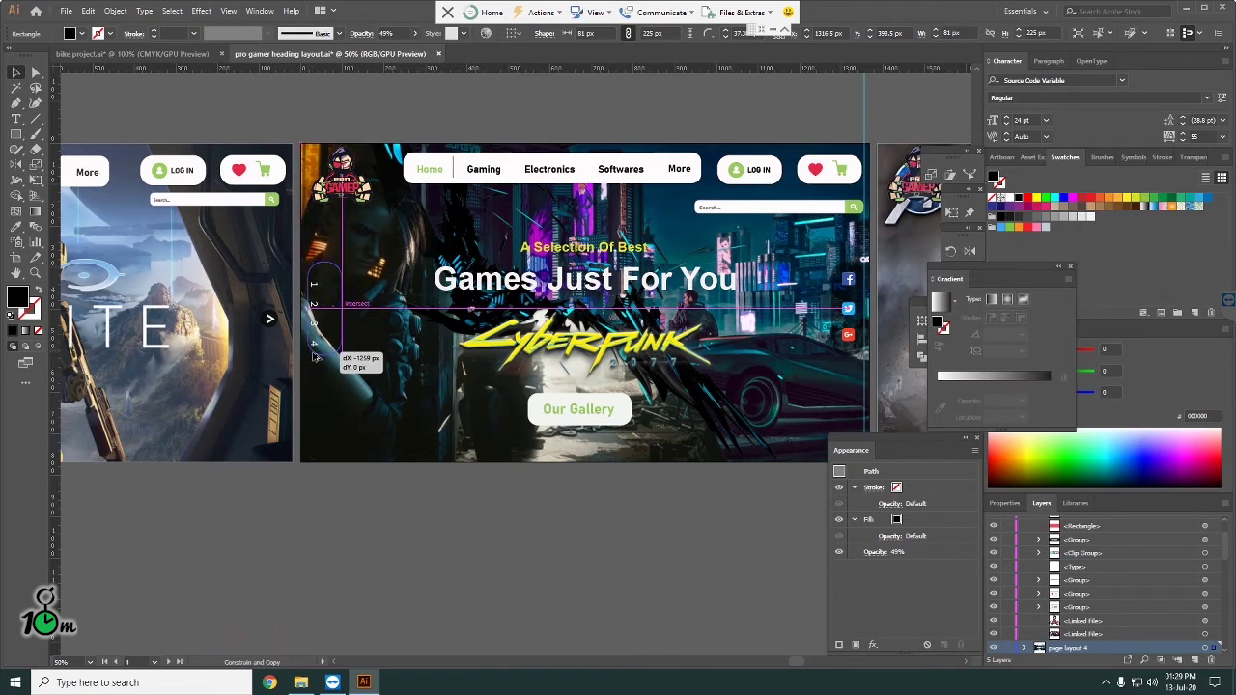
drag(313, 356, 313, 357)
click(377, 511)
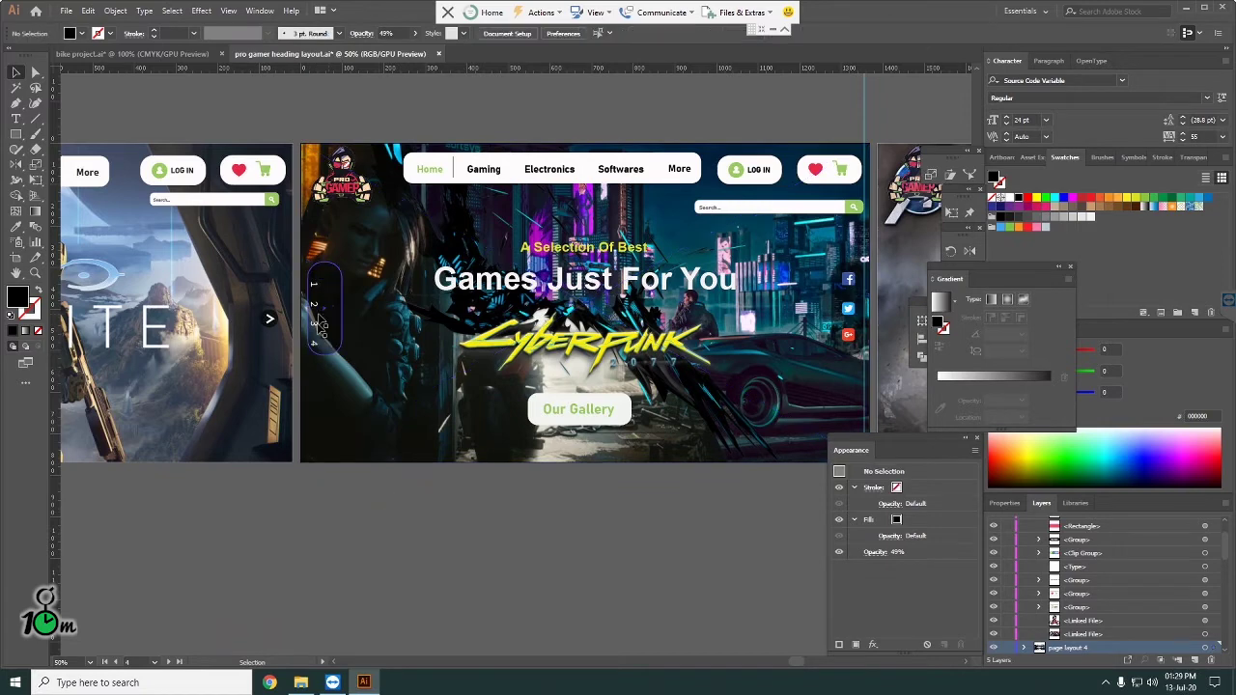
Step: Centre the numbers horizontally inside the copied pill
click(324, 327)
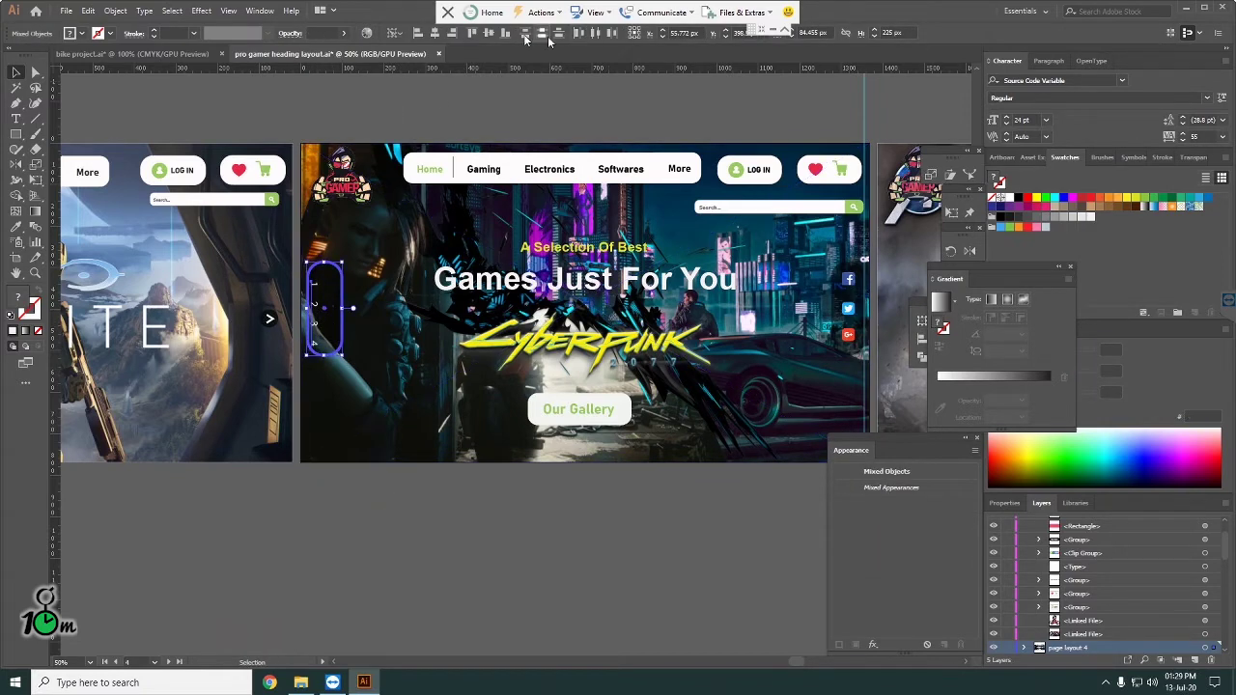
click(434, 32)
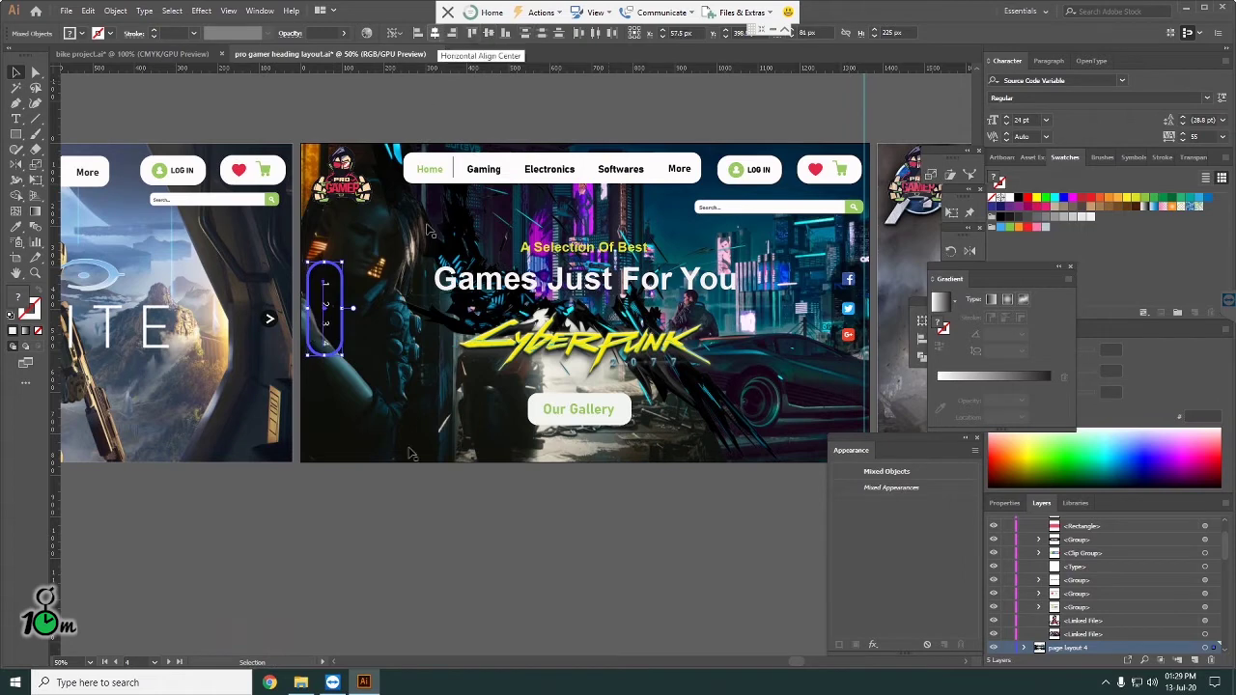
click(431, 521)
scroll(475, 389, down, 1)
scroll(479, 307, up, 1)
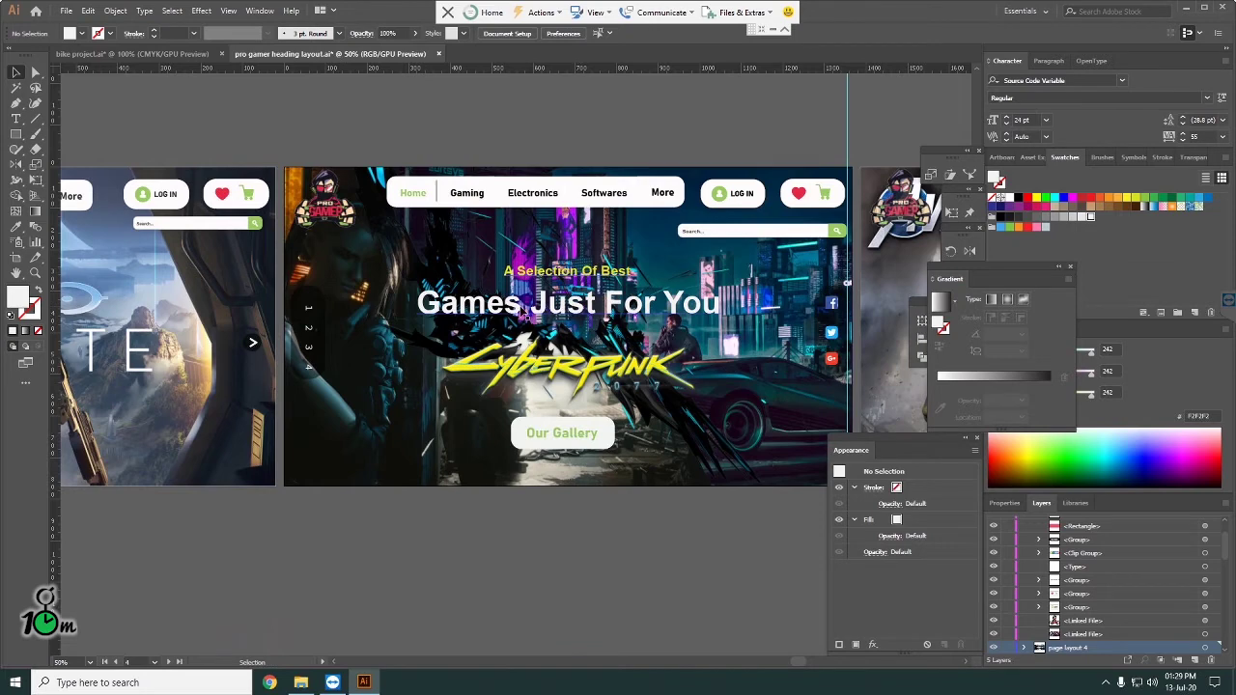
click(521, 313)
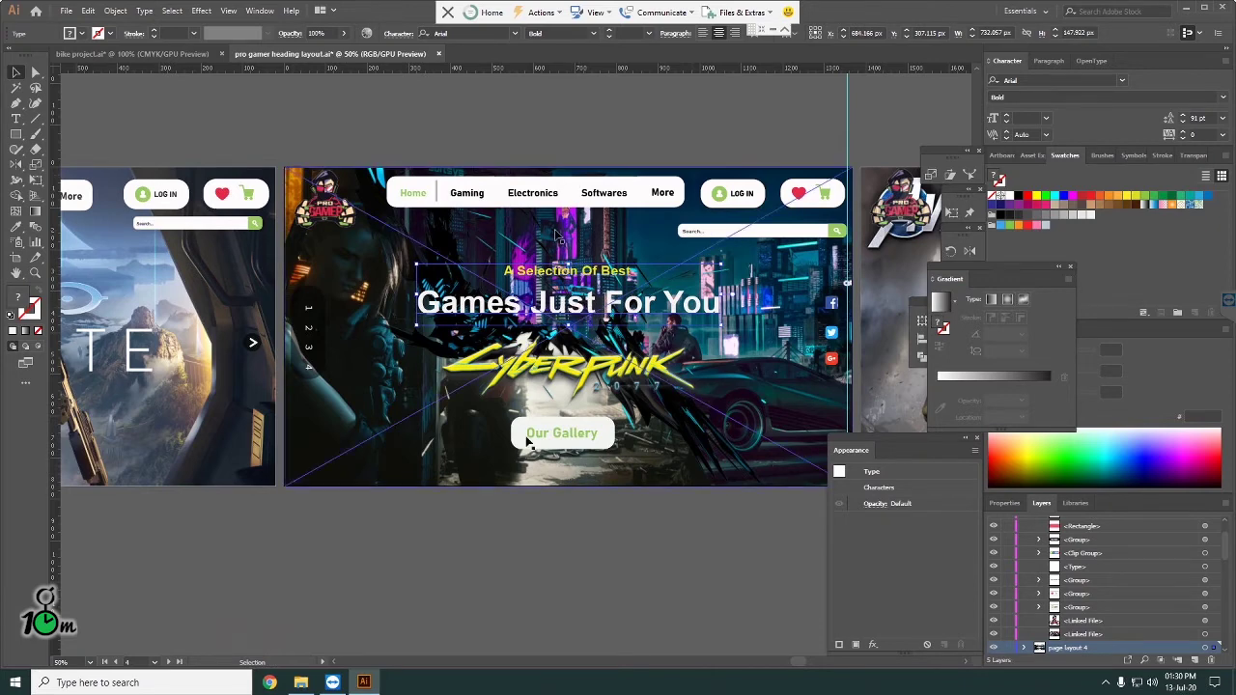
click(505, 505)
click(688, 308)
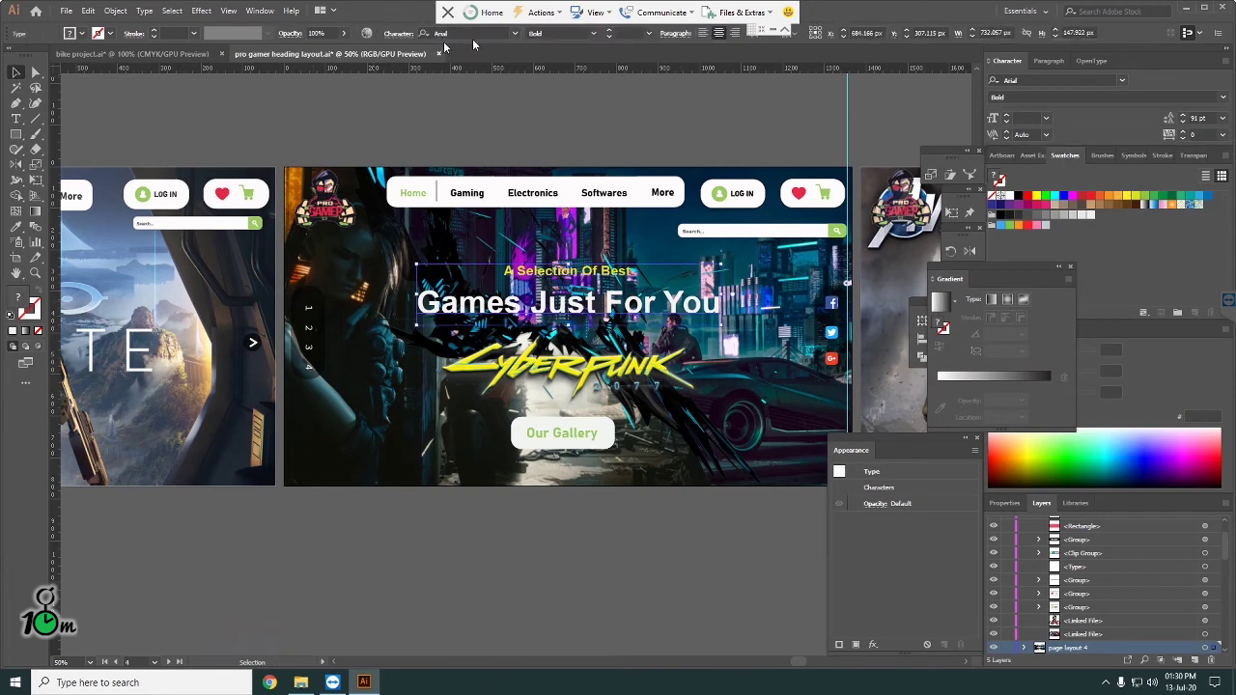
click(516, 35)
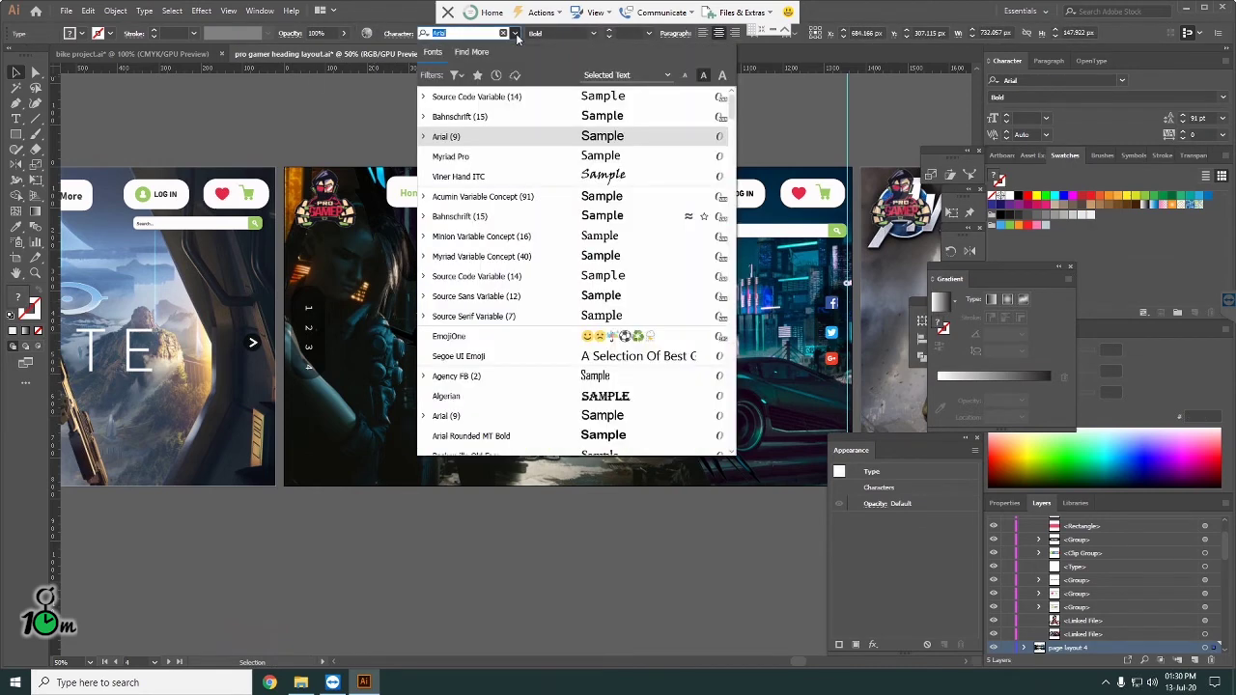
click(586, 180)
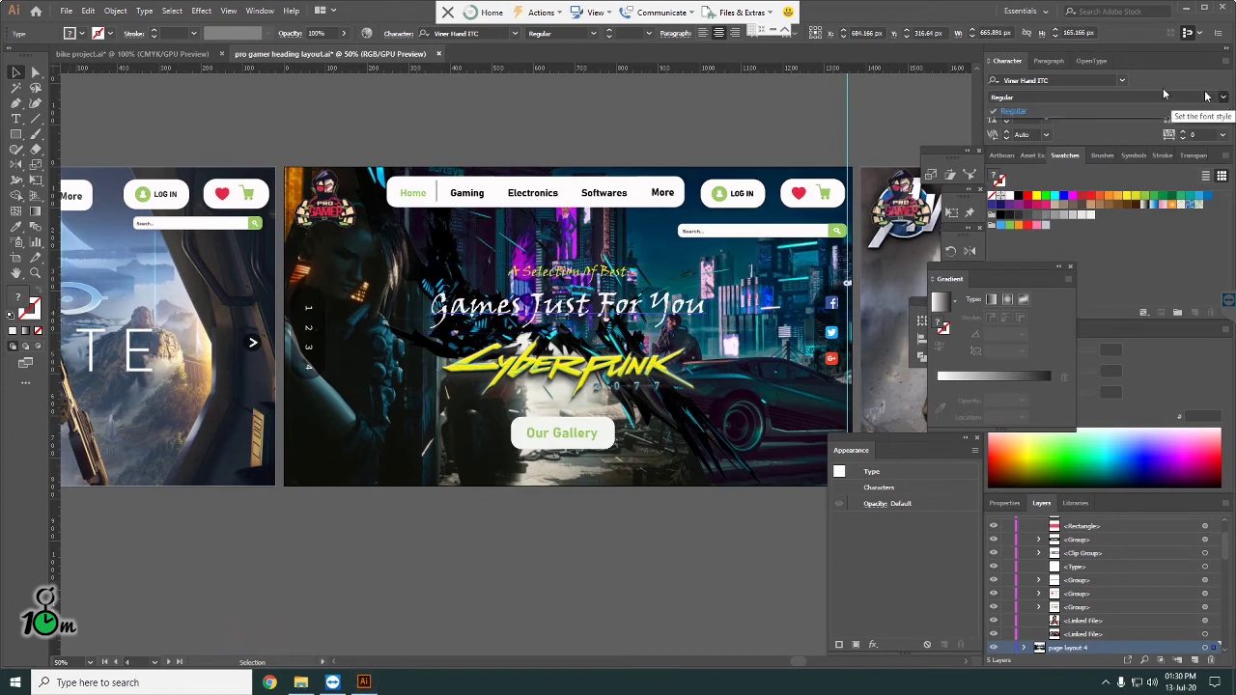
click(1121, 83)
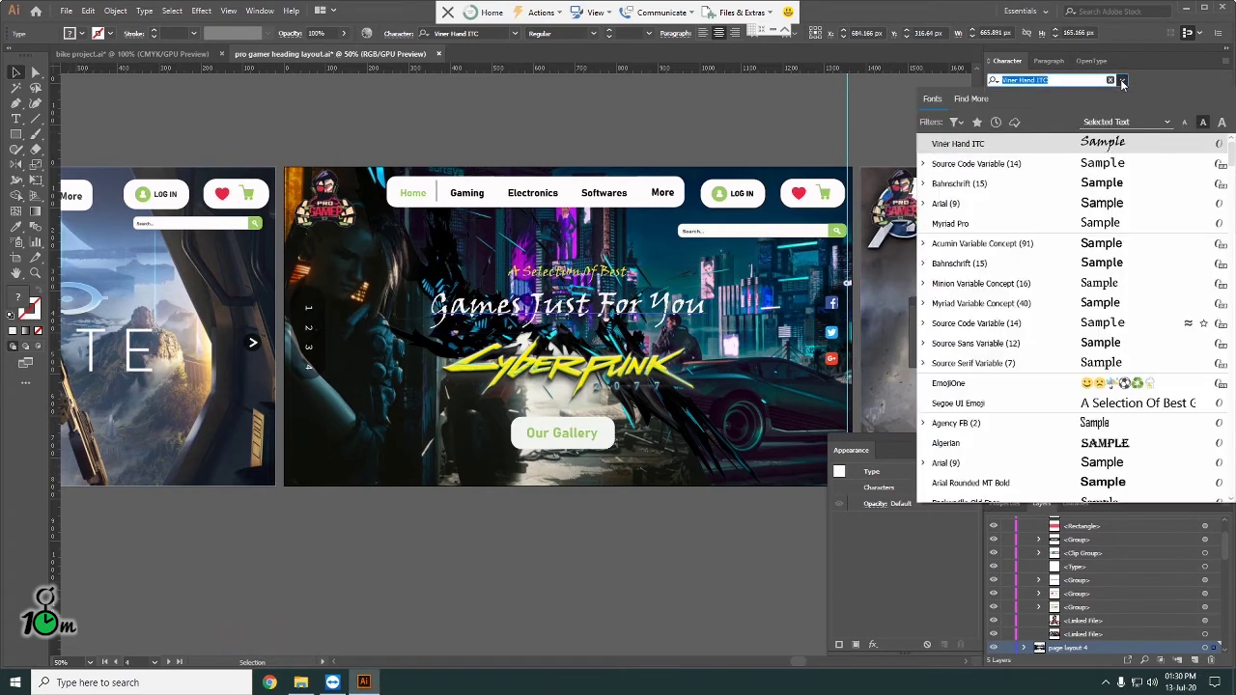
scroll(1079, 321, down, 4)
scroll(1083, 383, down, 4)
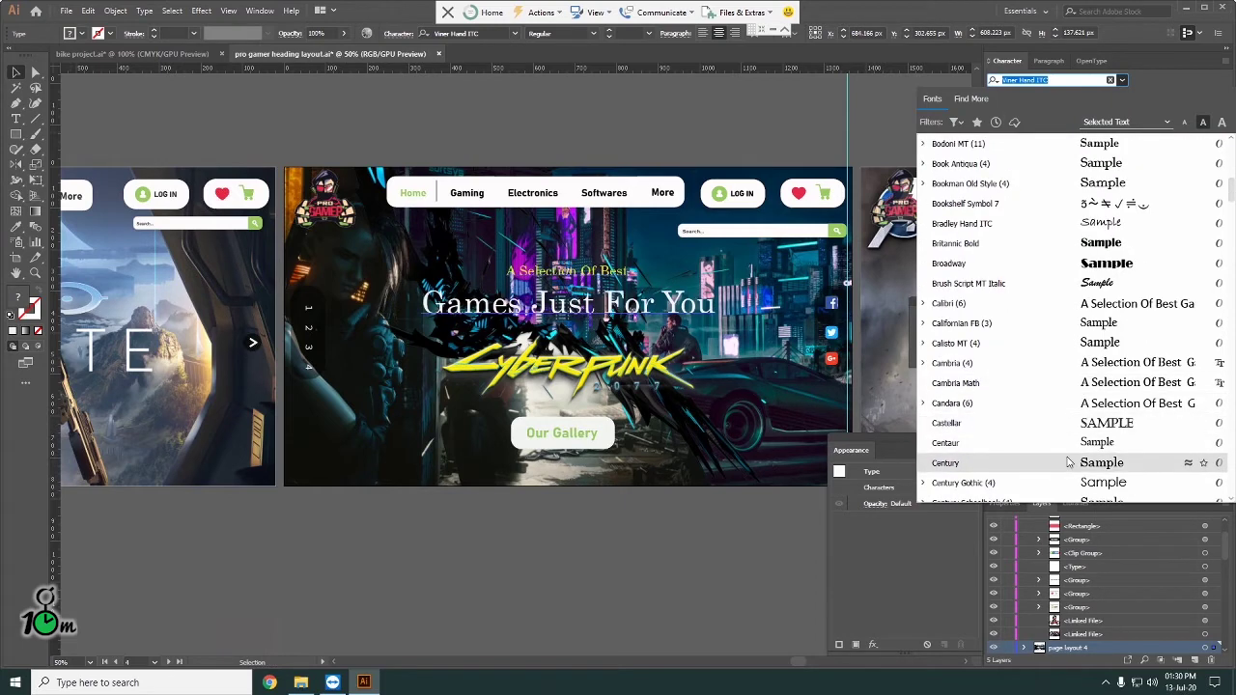
scroll(1069, 460, down, 1)
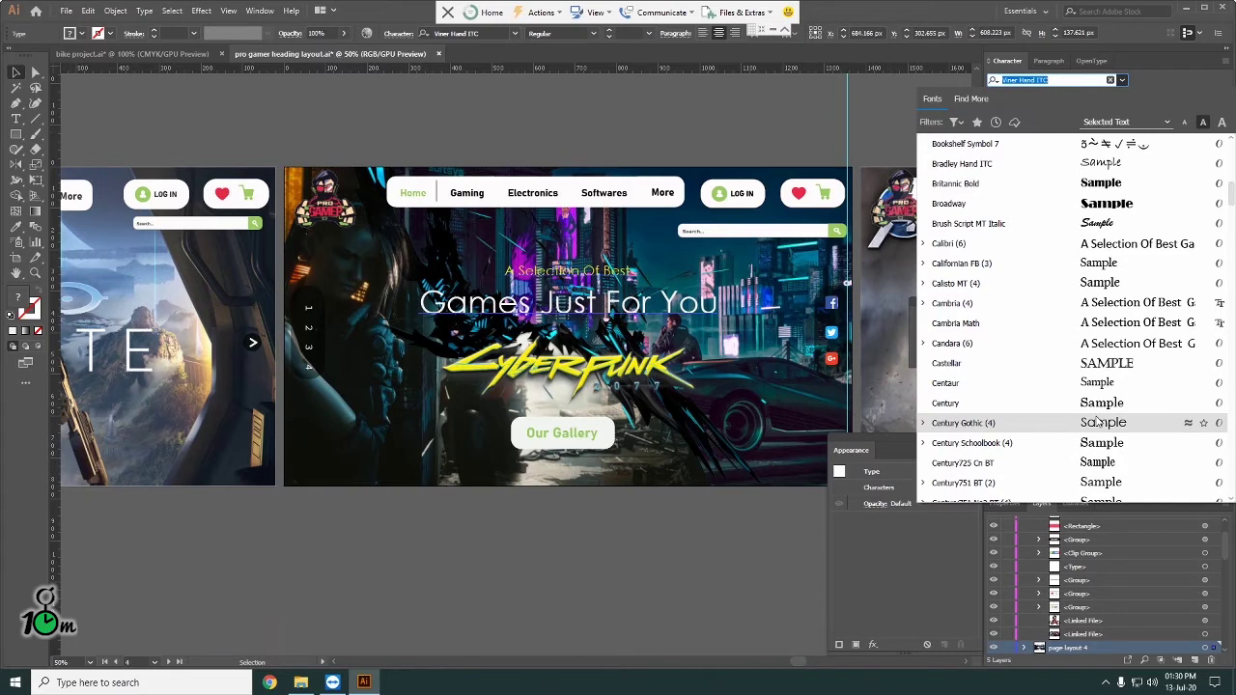
click(1097, 422)
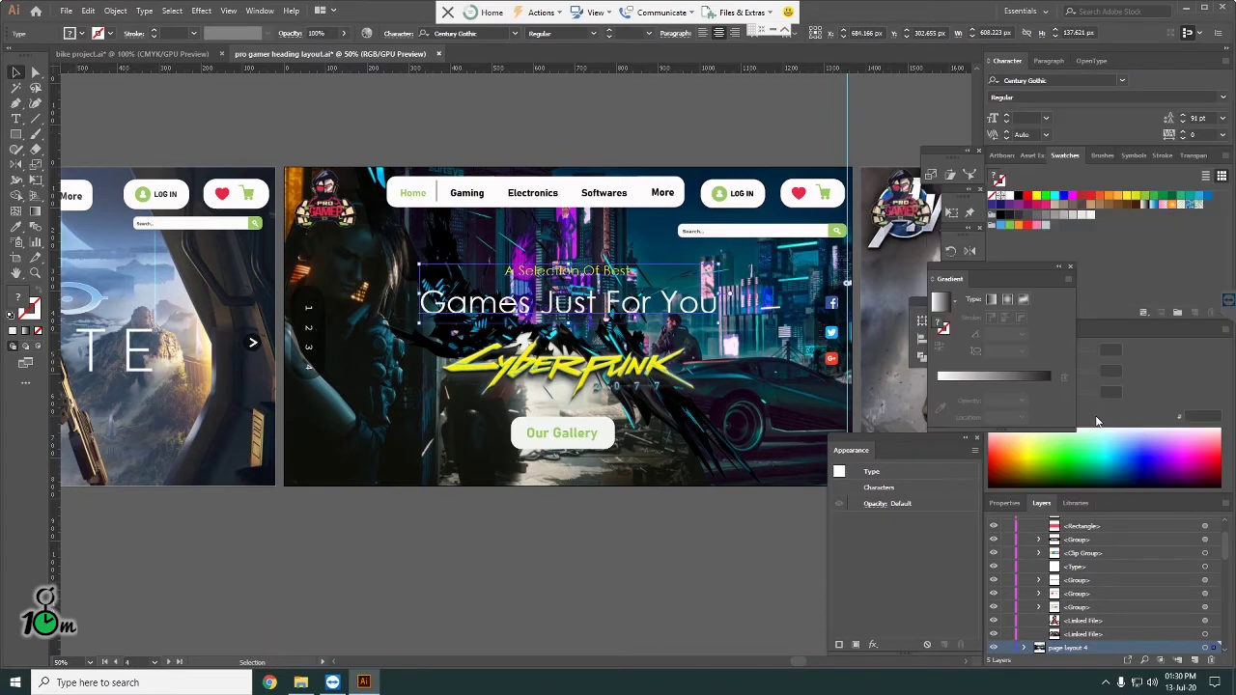
click(580, 532)
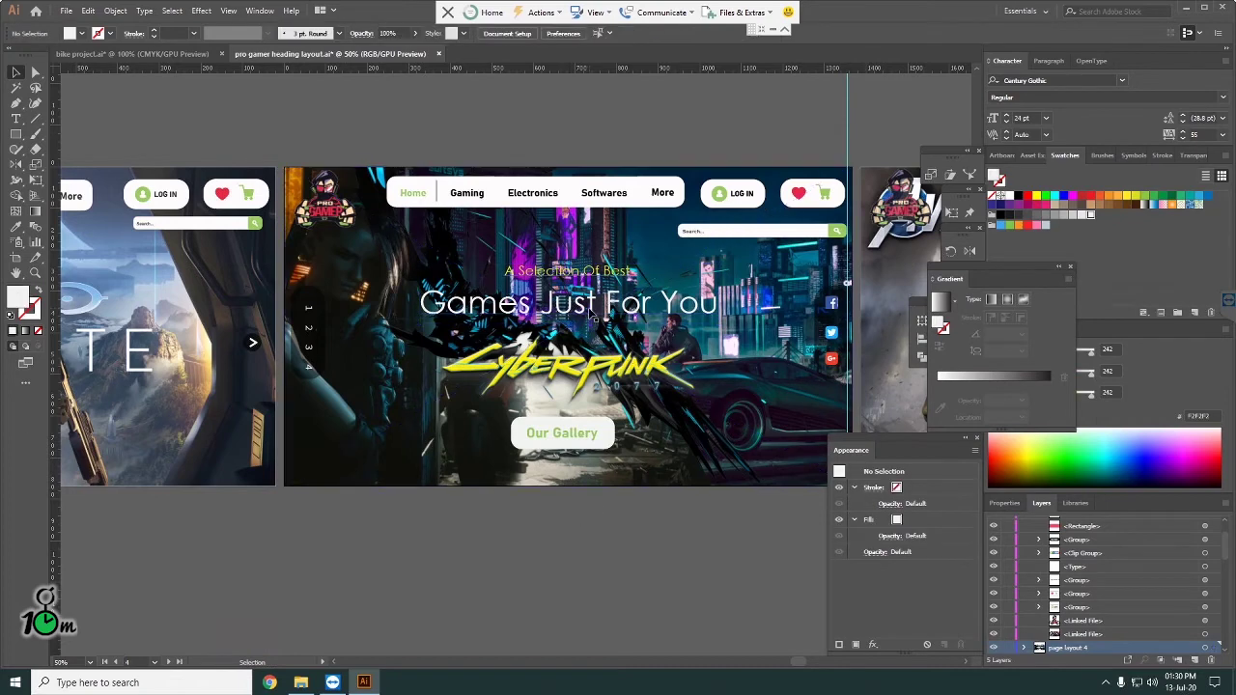
key(t)
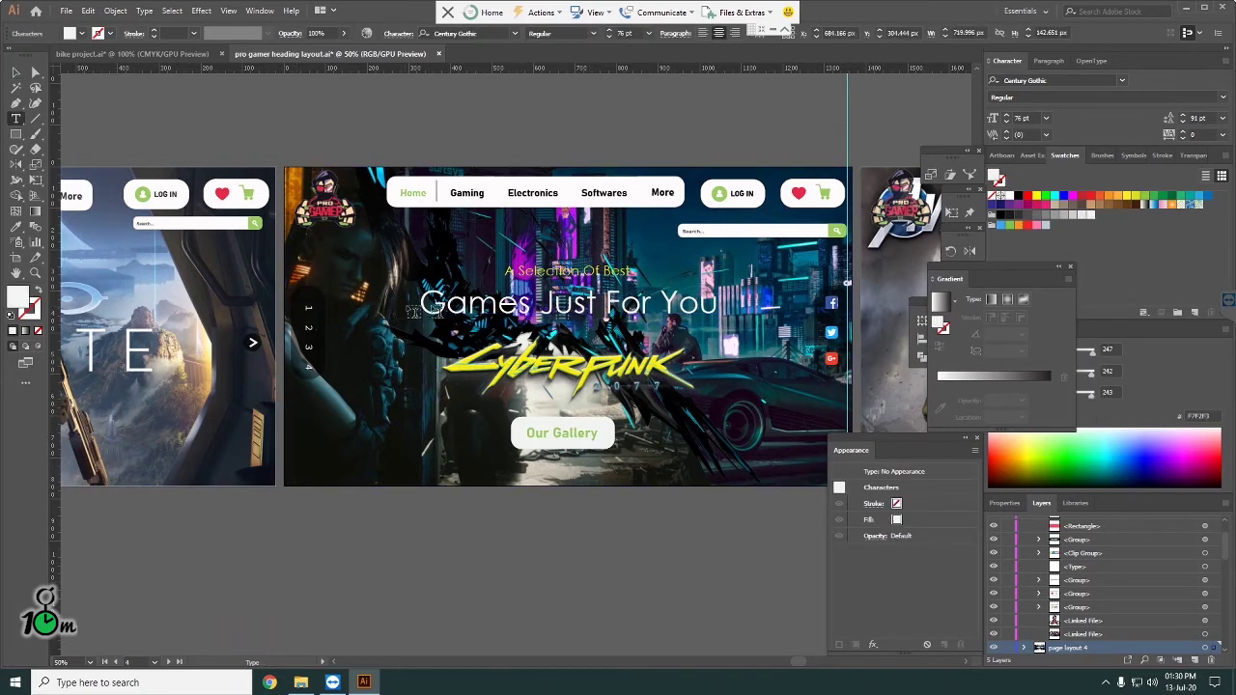
drag(421, 303, 734, 306)
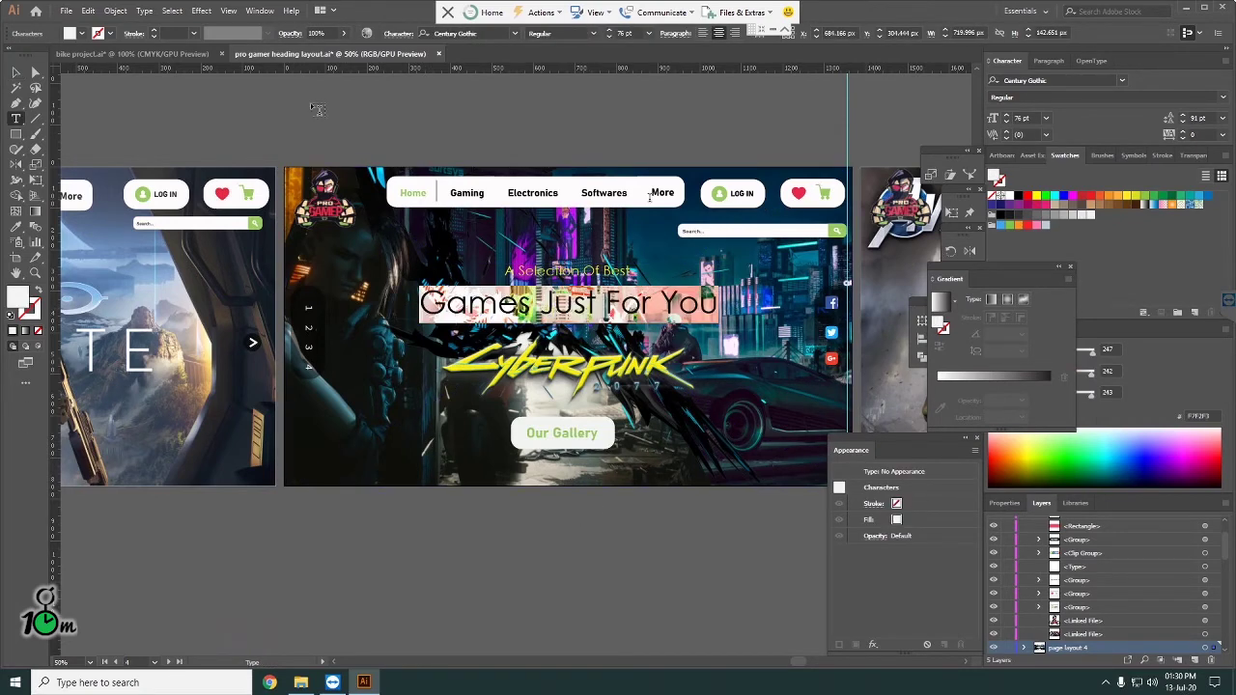
click(397, 34)
click(277, 168)
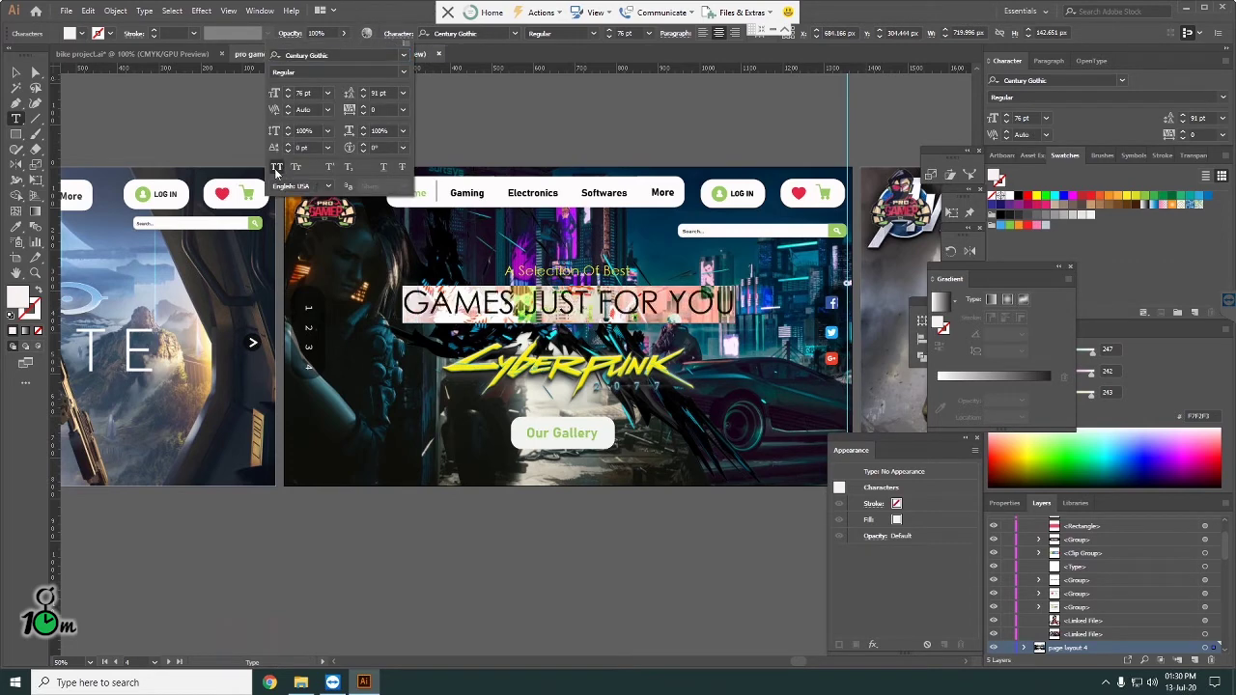
click(593, 33)
click(565, 76)
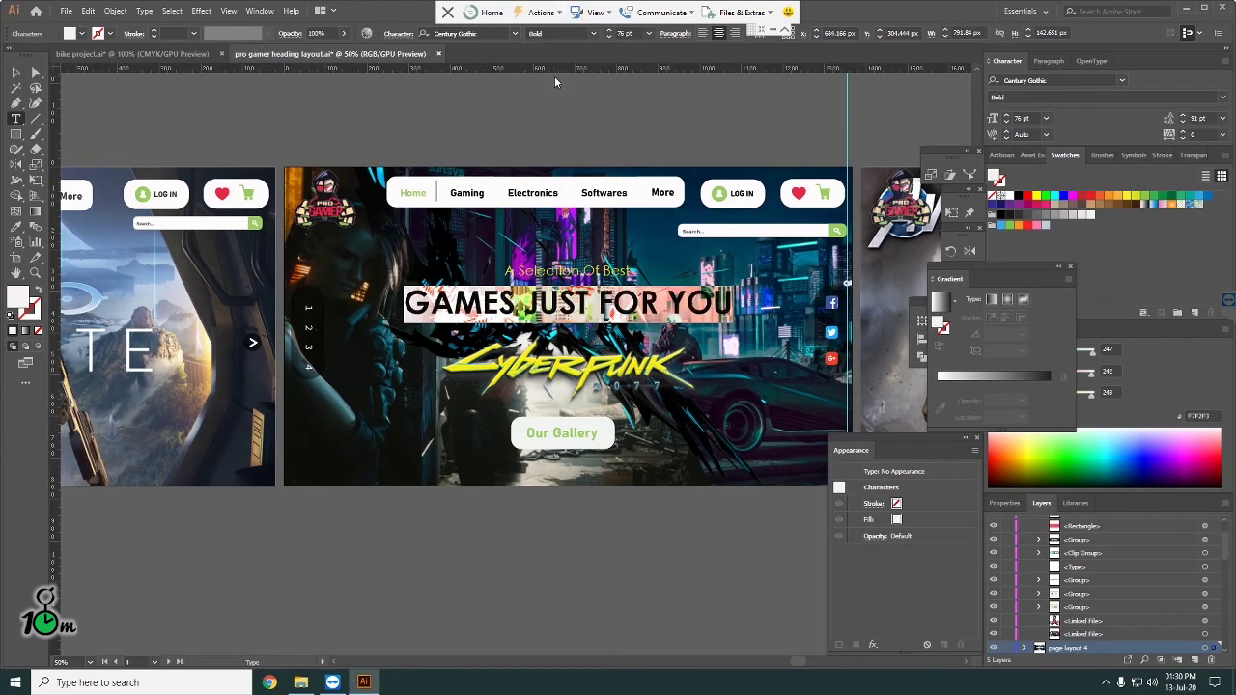
click(11, 76)
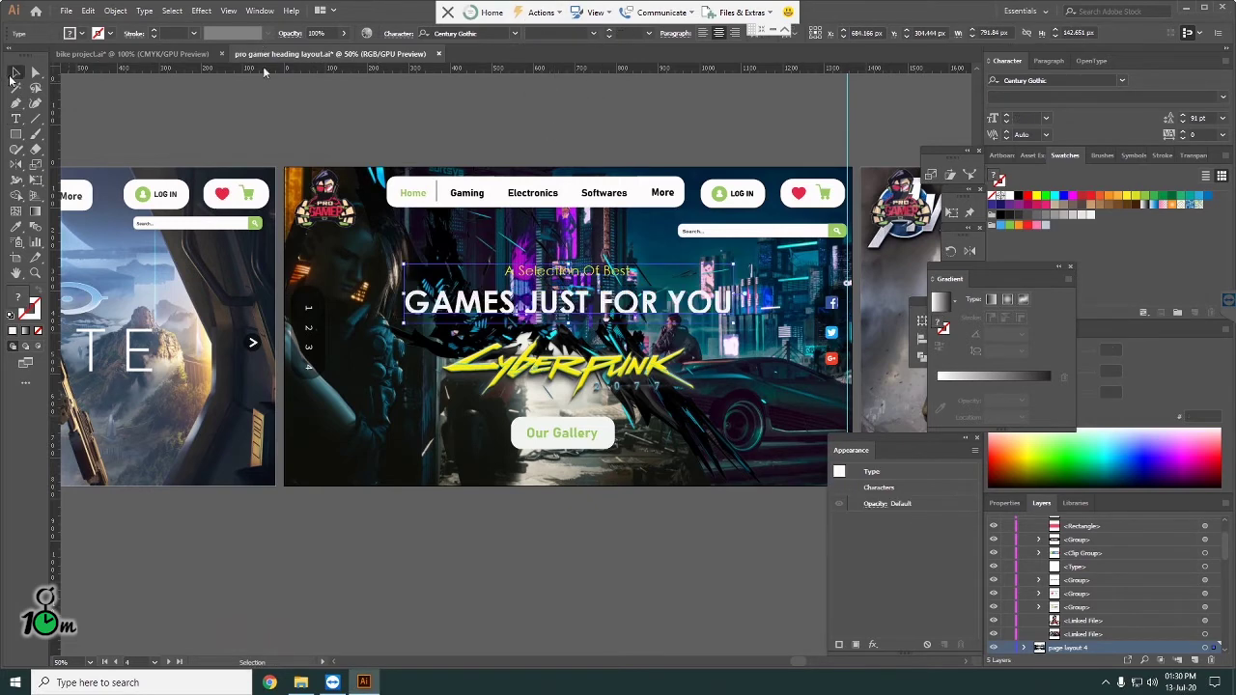
click(450, 105)
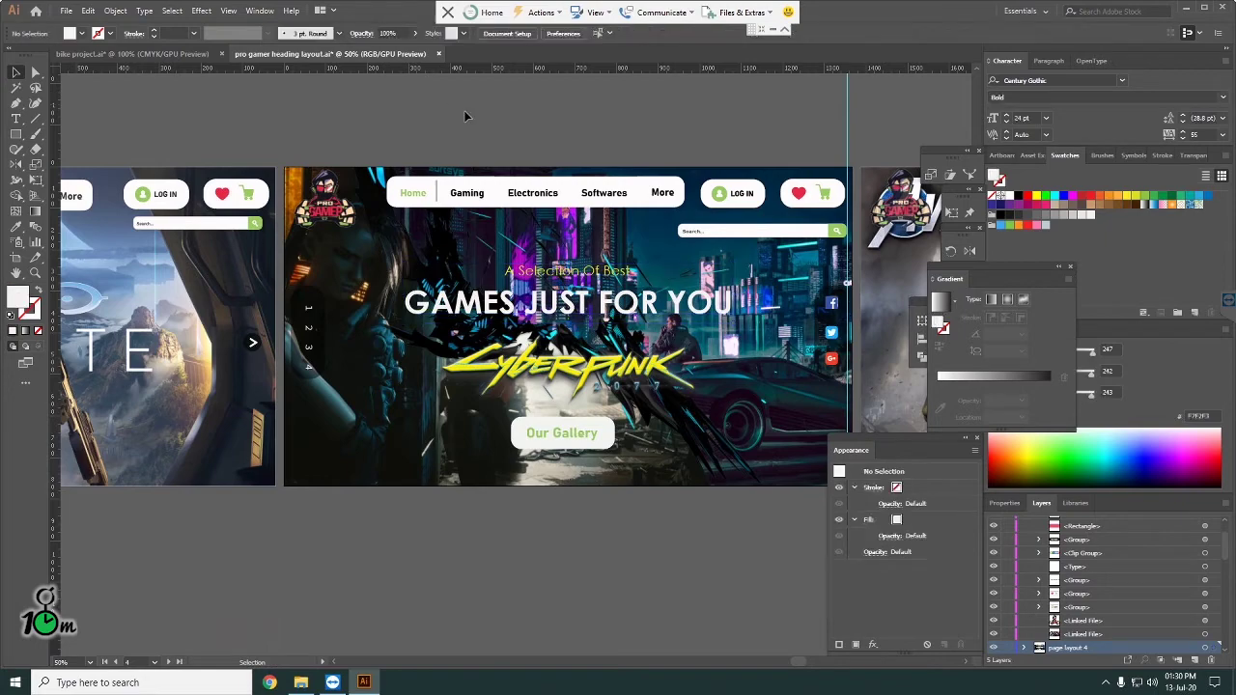
key(ctrl+1)
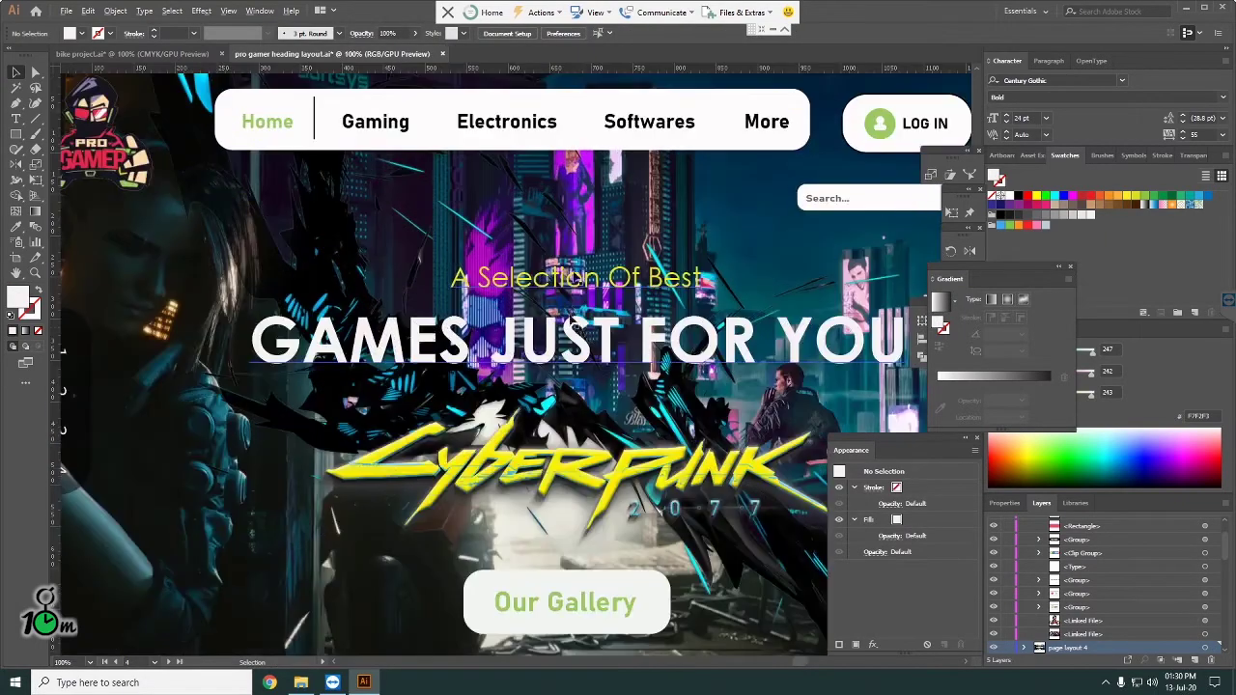
scroll(585, 313, down, 1)
scroll(585, 314, down, 1)
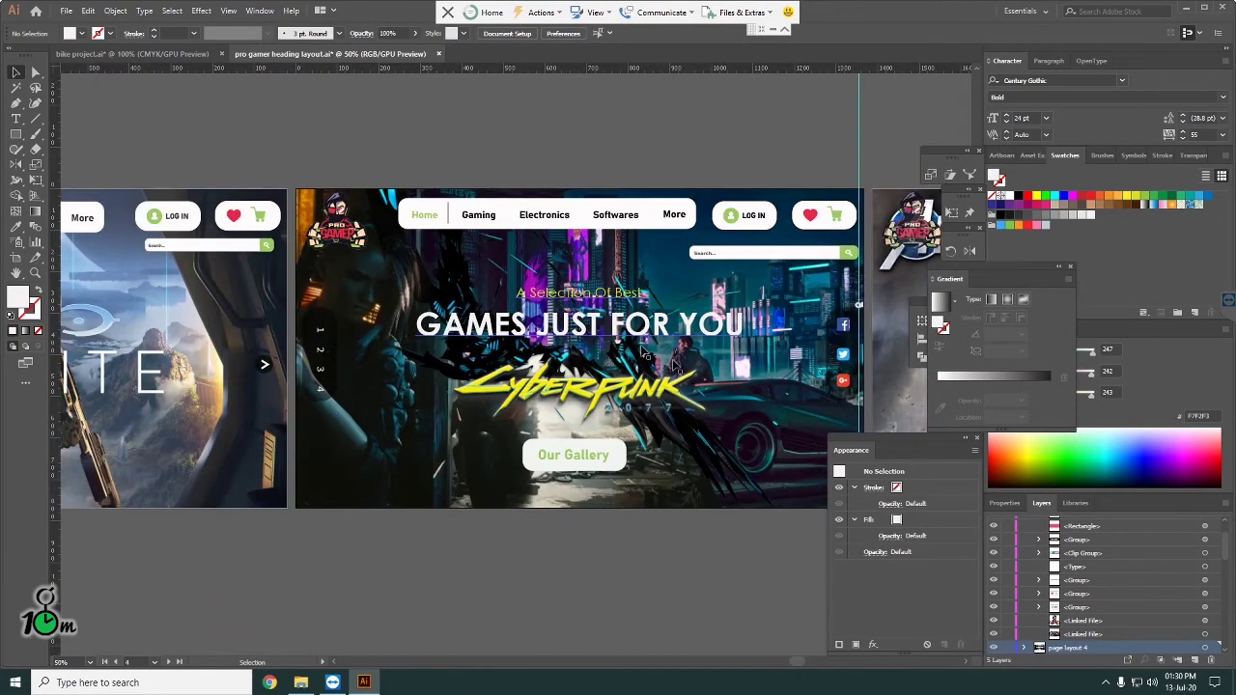
click(641, 332)
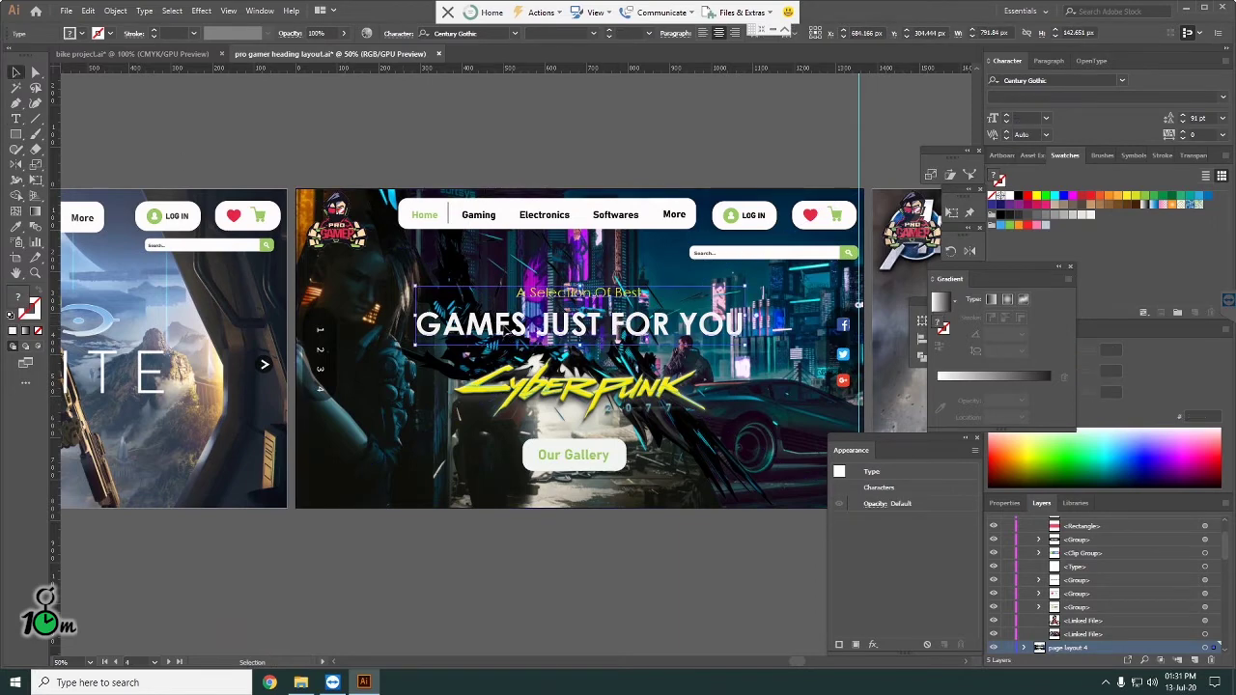
double_click(504, 328)
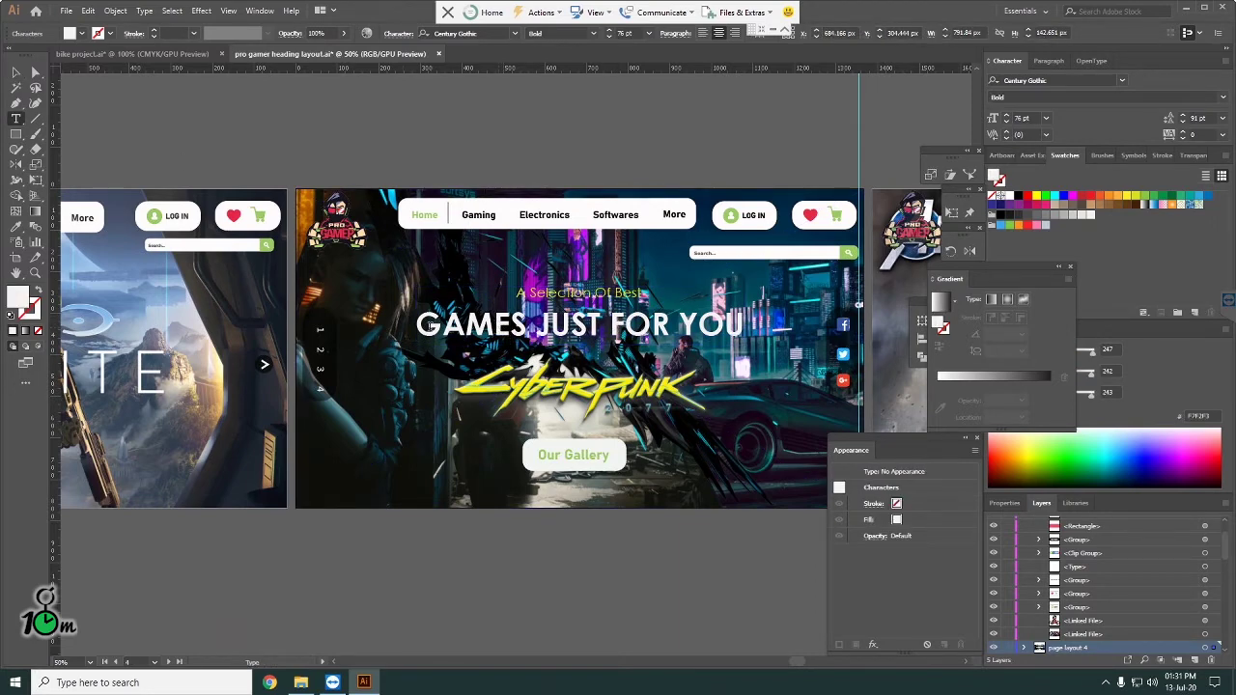
key(ctrl+a)
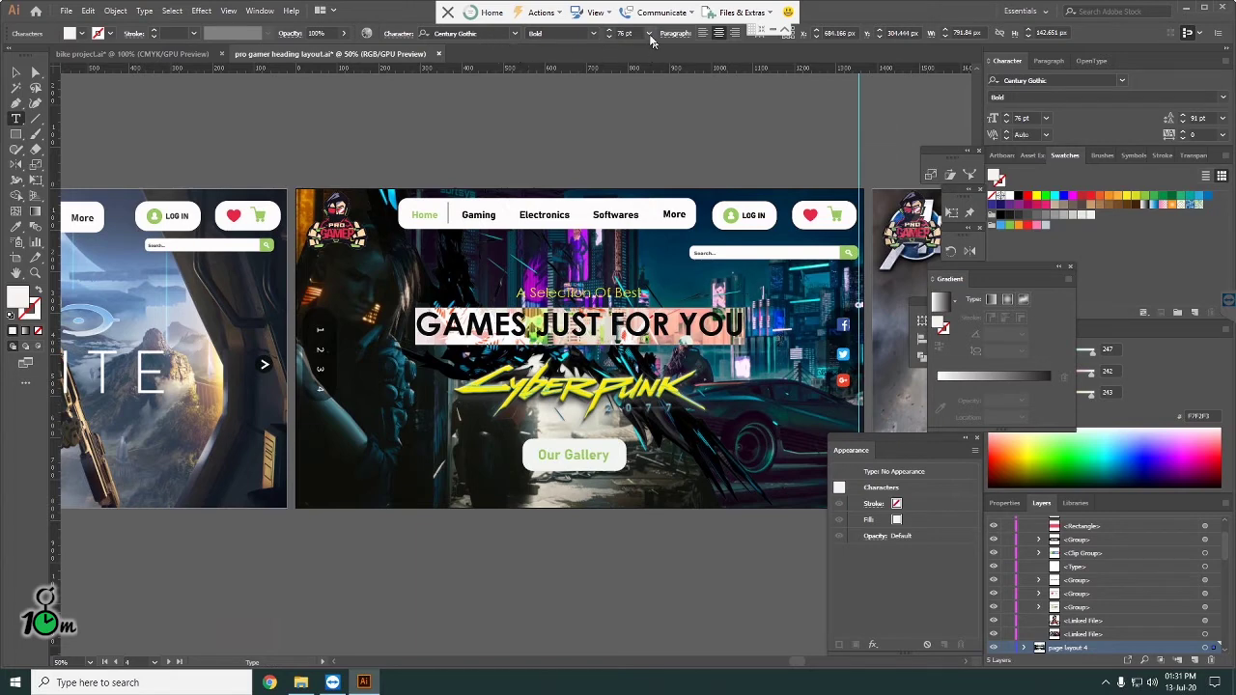
click(650, 34)
click(649, 34)
text(99)
key(Return)
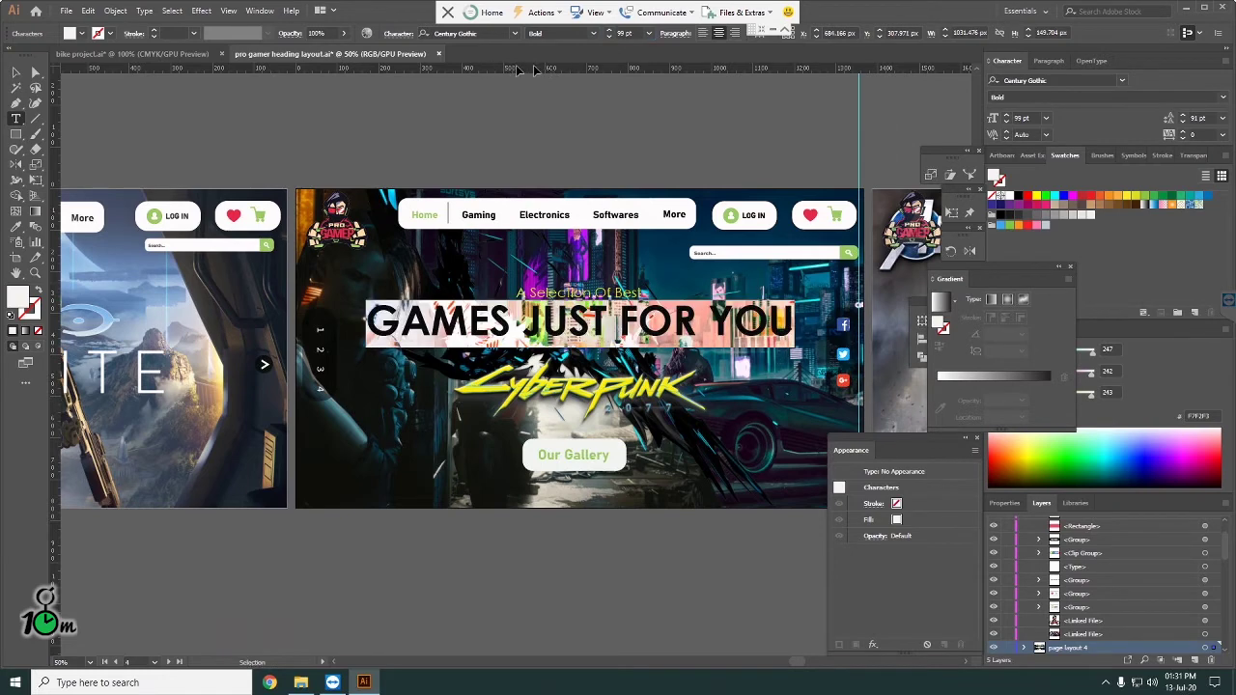
click(629, 33)
text(88)
key(Return)
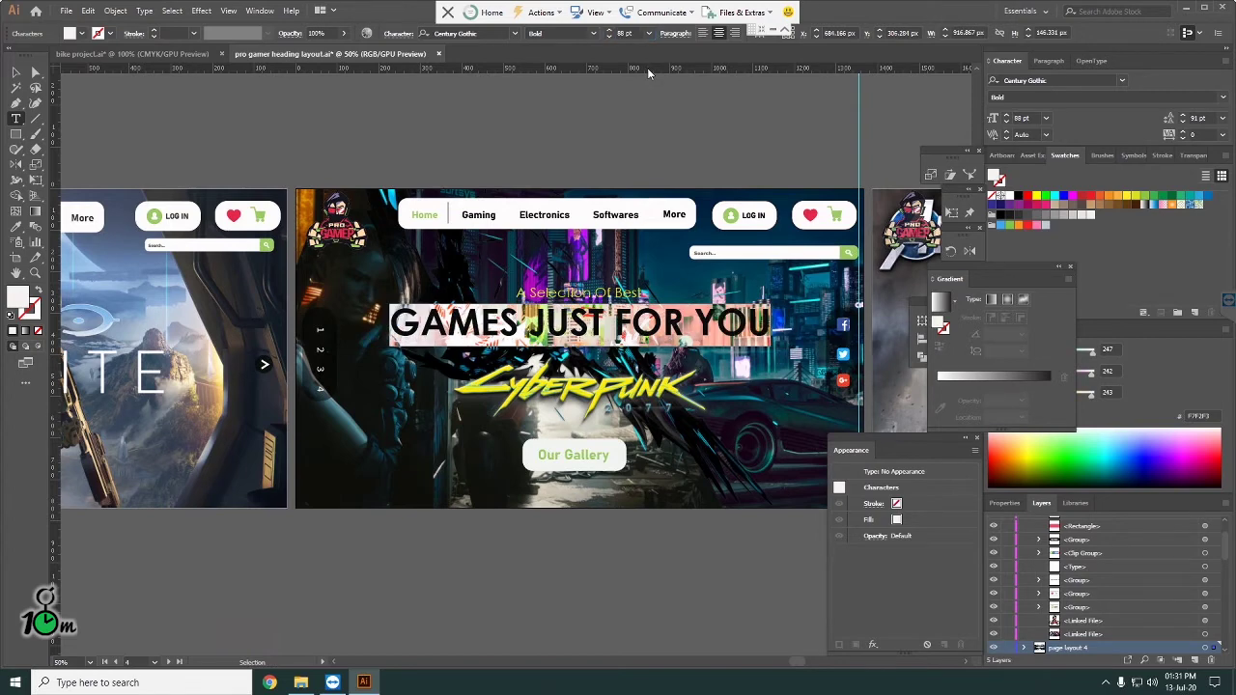
click(15, 73)
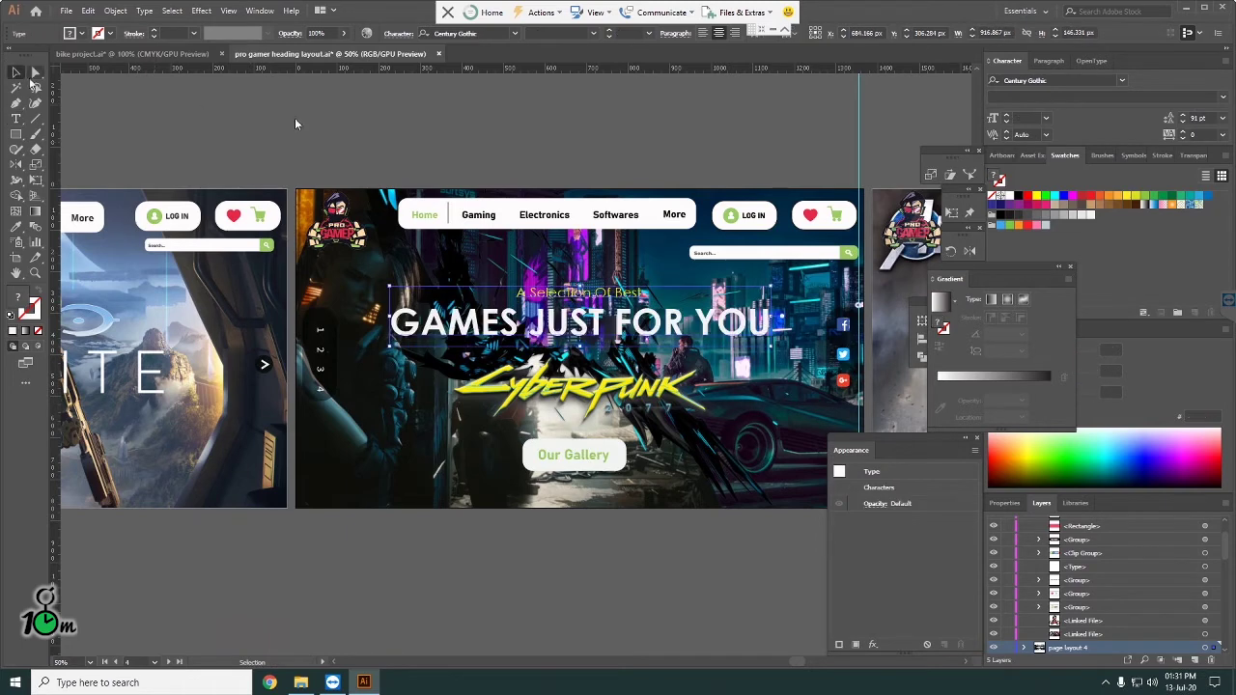
click(497, 145)
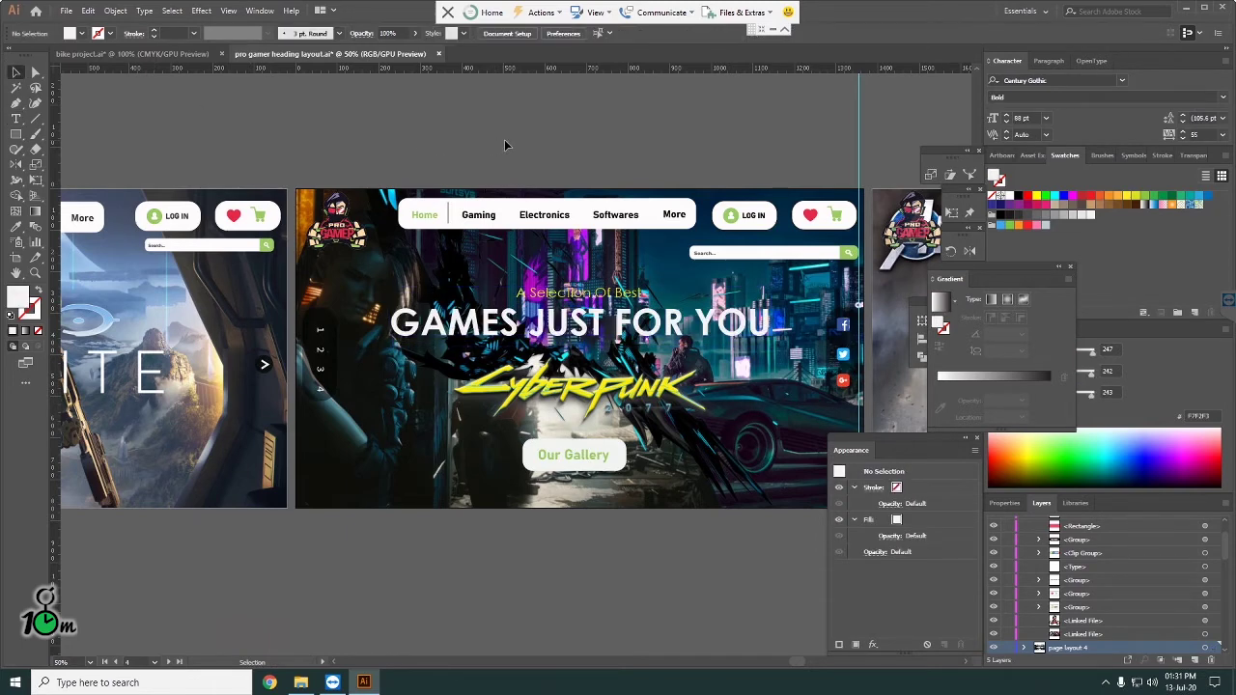
alt+scroll(535, 227, down, 1)
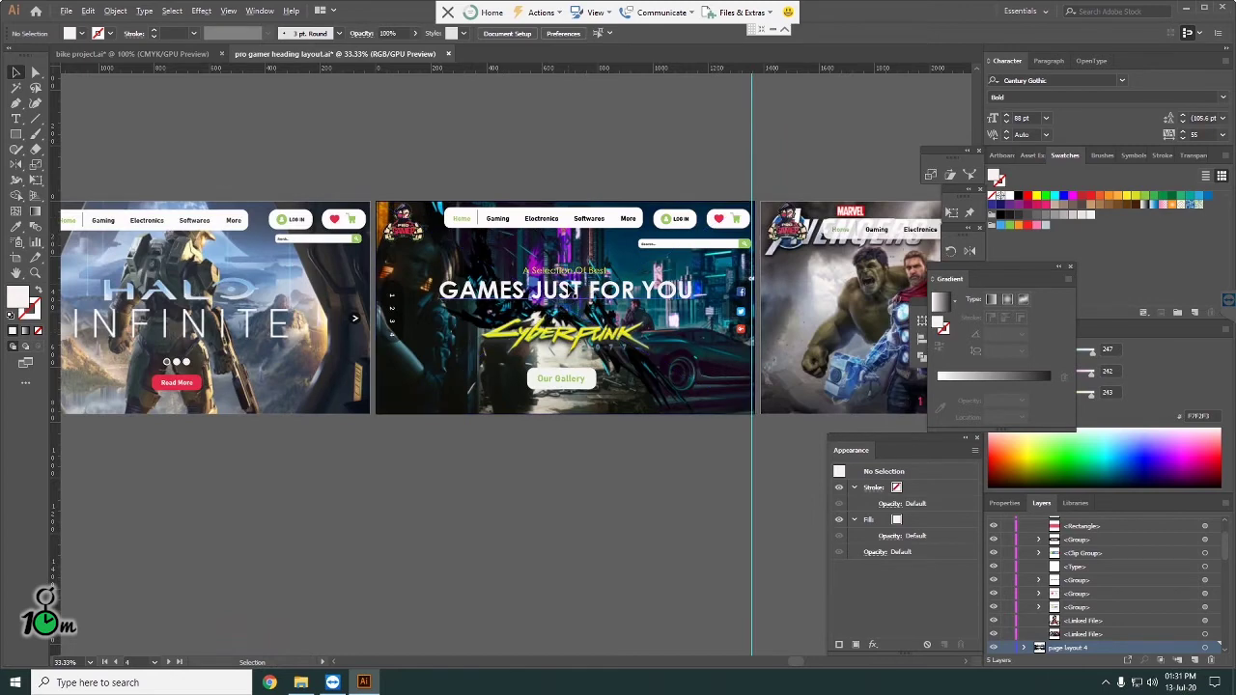
alt+scroll(570, 291, up, 1)
click(632, 307)
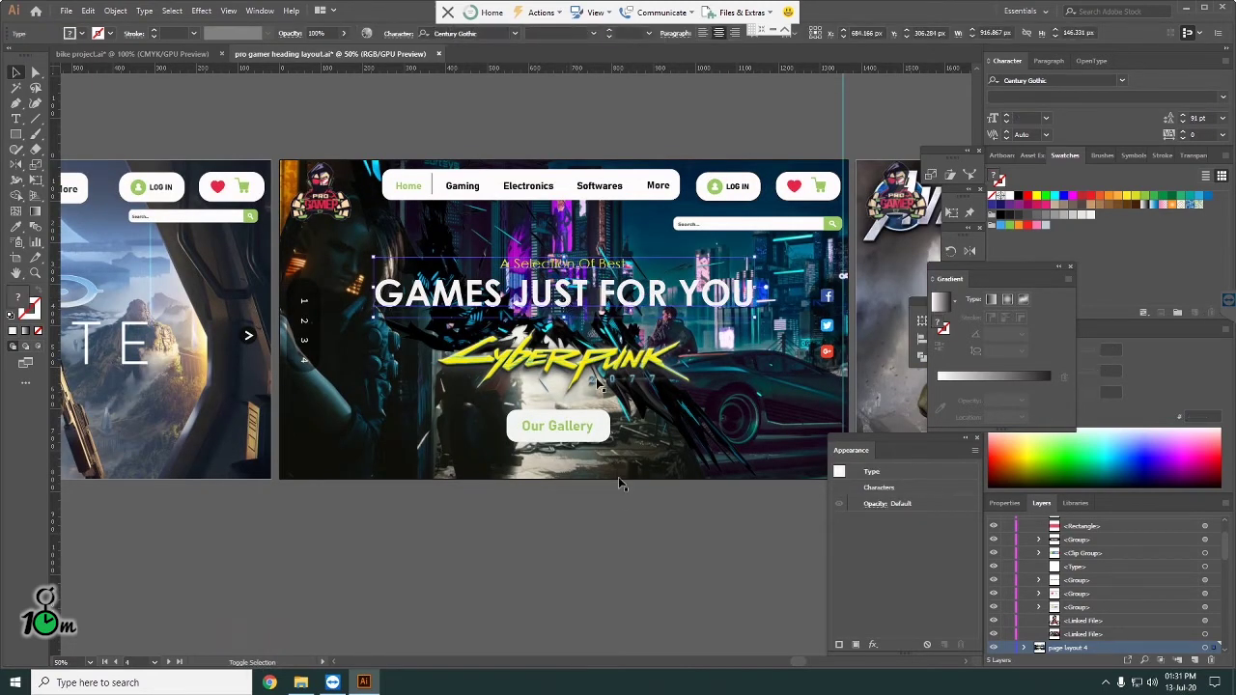
click(623, 517)
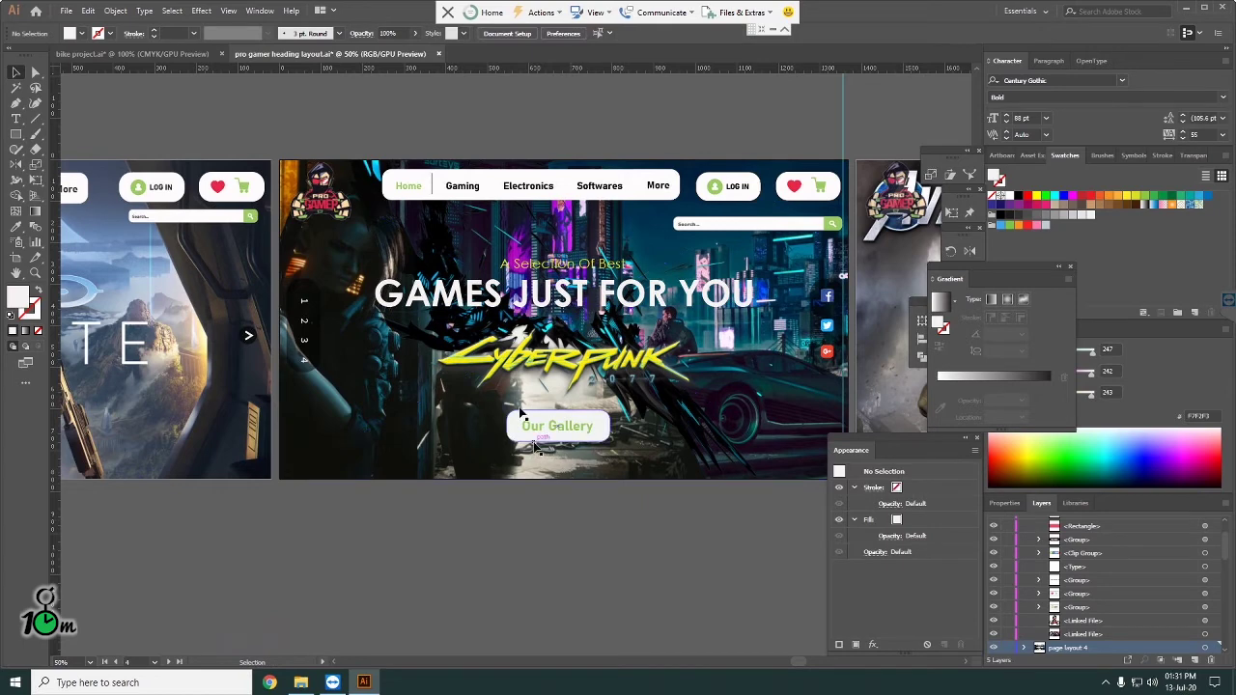
Step: Draw a rectangle over the GAMES JUST FOR YOU heading, widened to span the text
click(16, 133)
drag(368, 253, 783, 328)
click(15, 72)
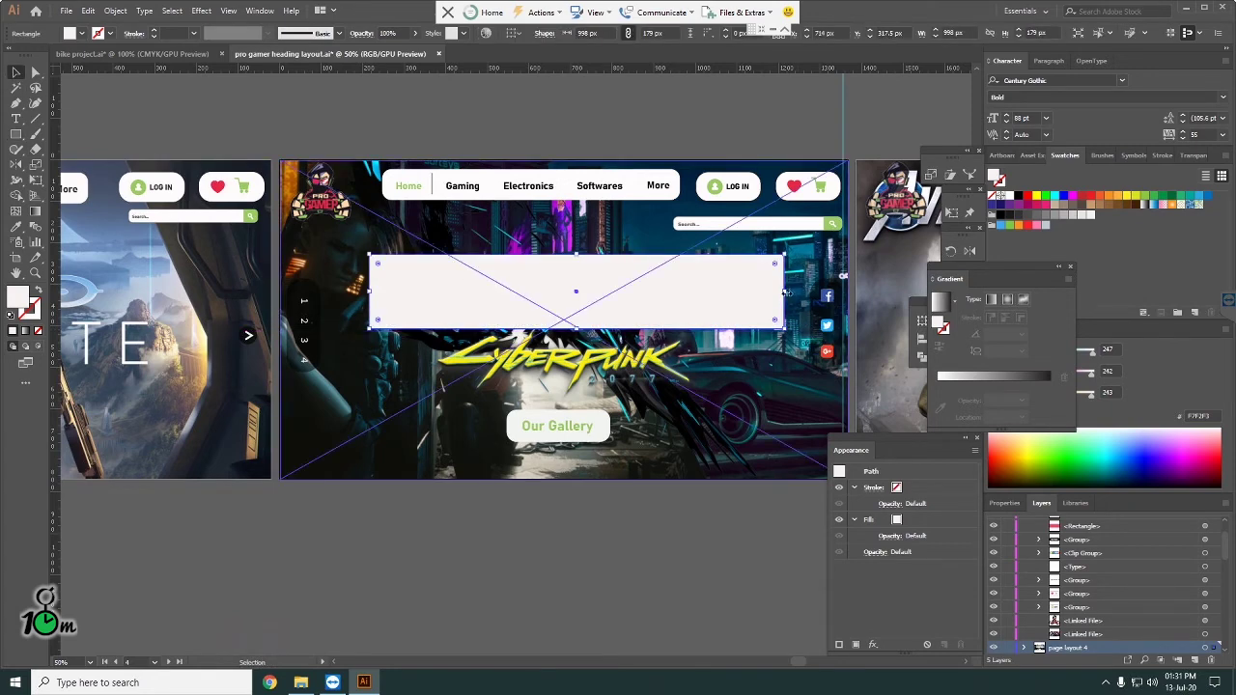
drag(786, 291, 801, 292)
Step: Give the rectangle the slider's dark translucent fill and round its corners
key(i)
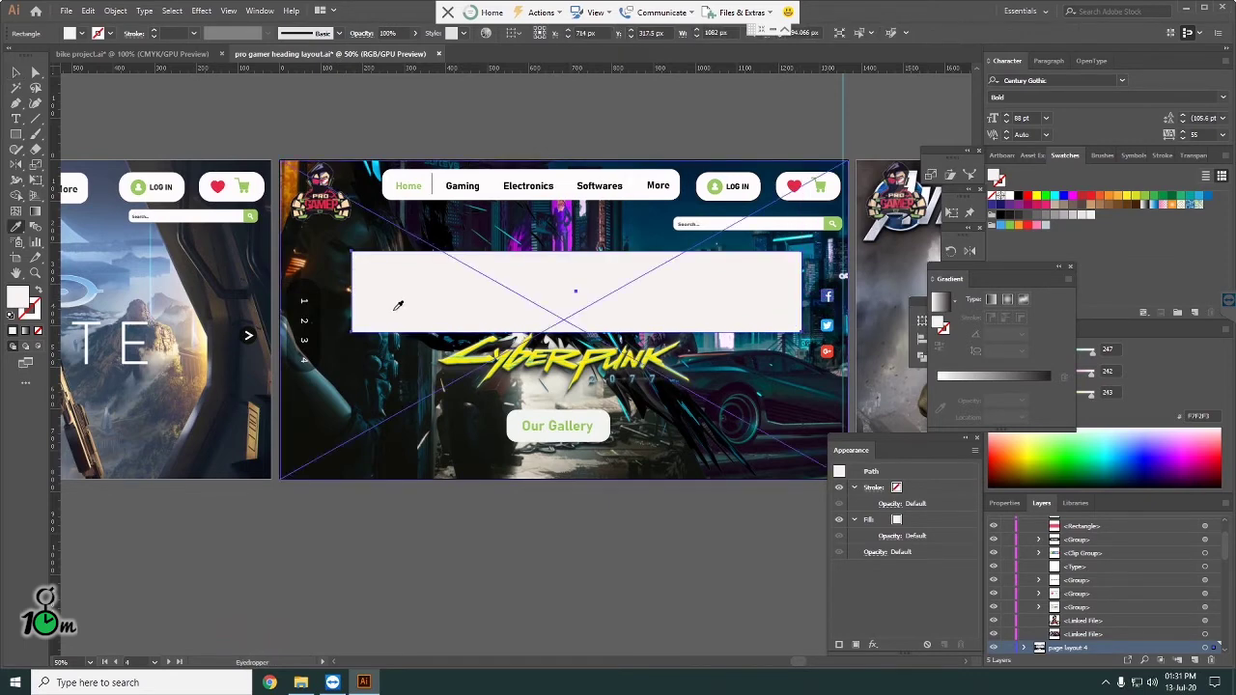
click(319, 328)
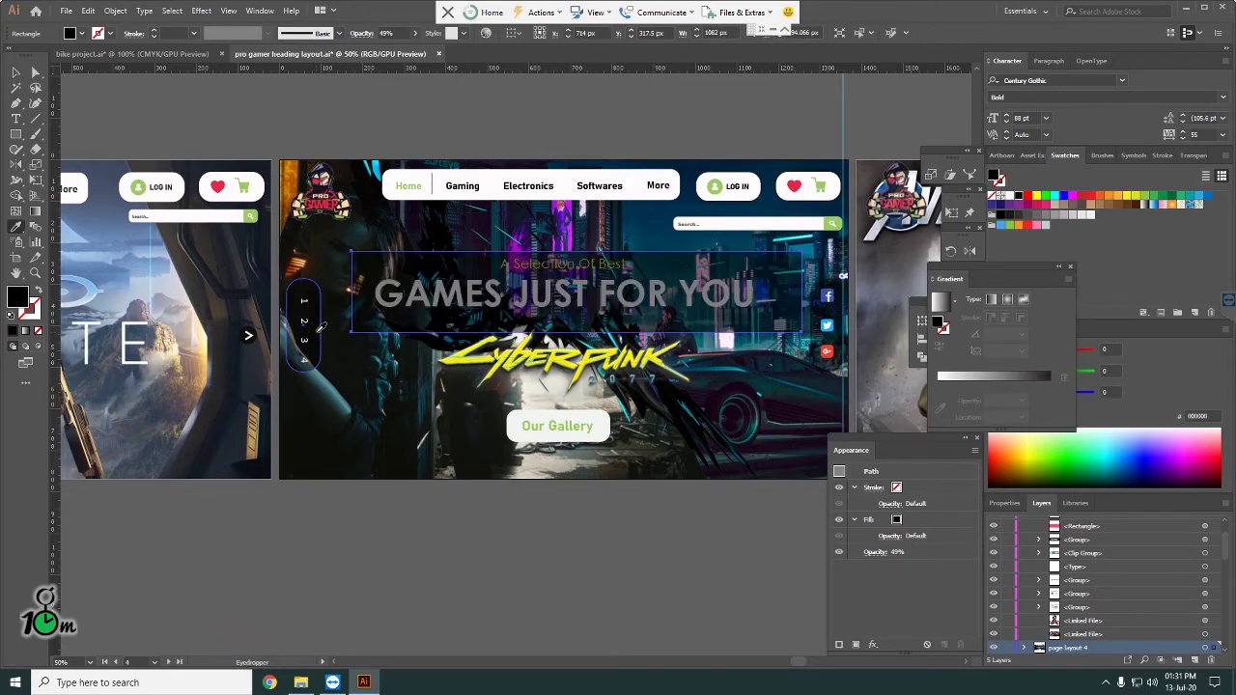
key(v)
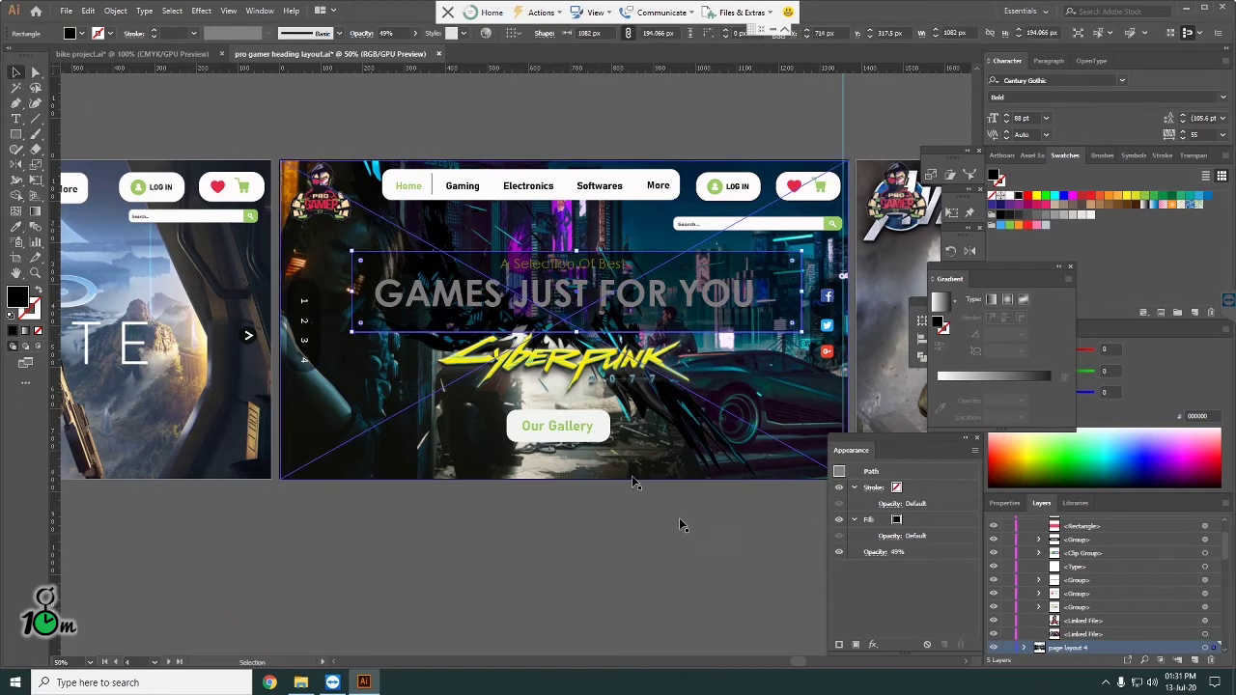
click(16, 72)
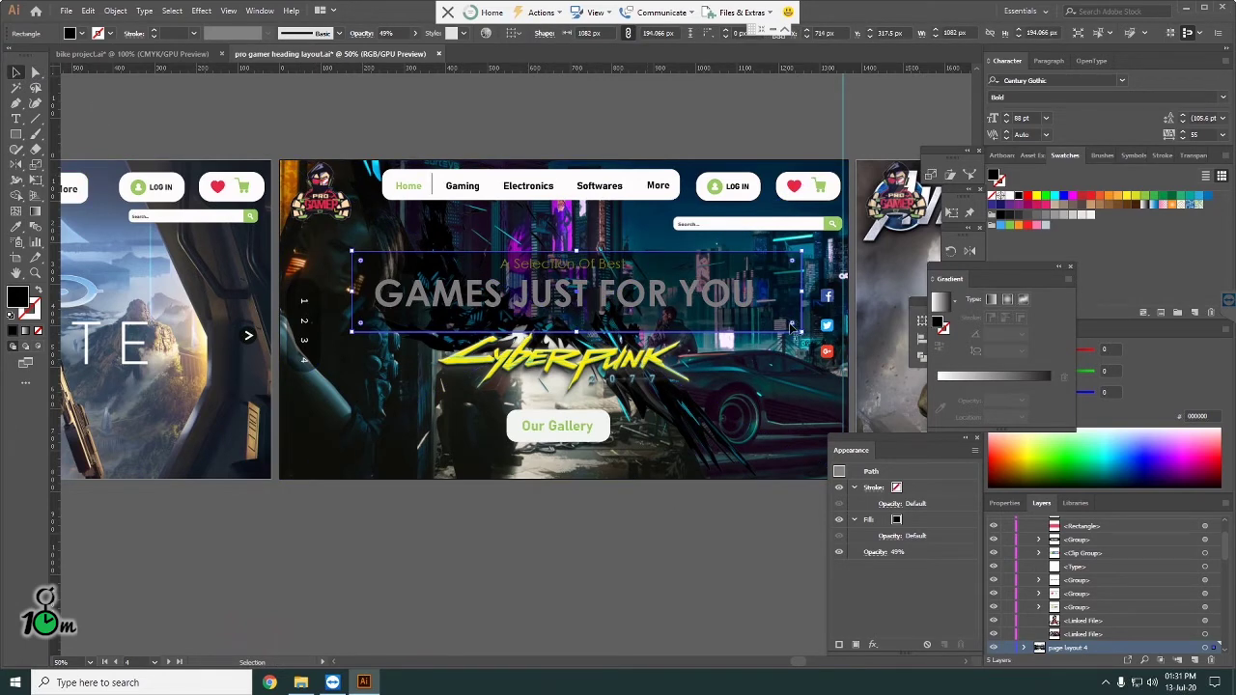
drag(789, 325, 750, 322)
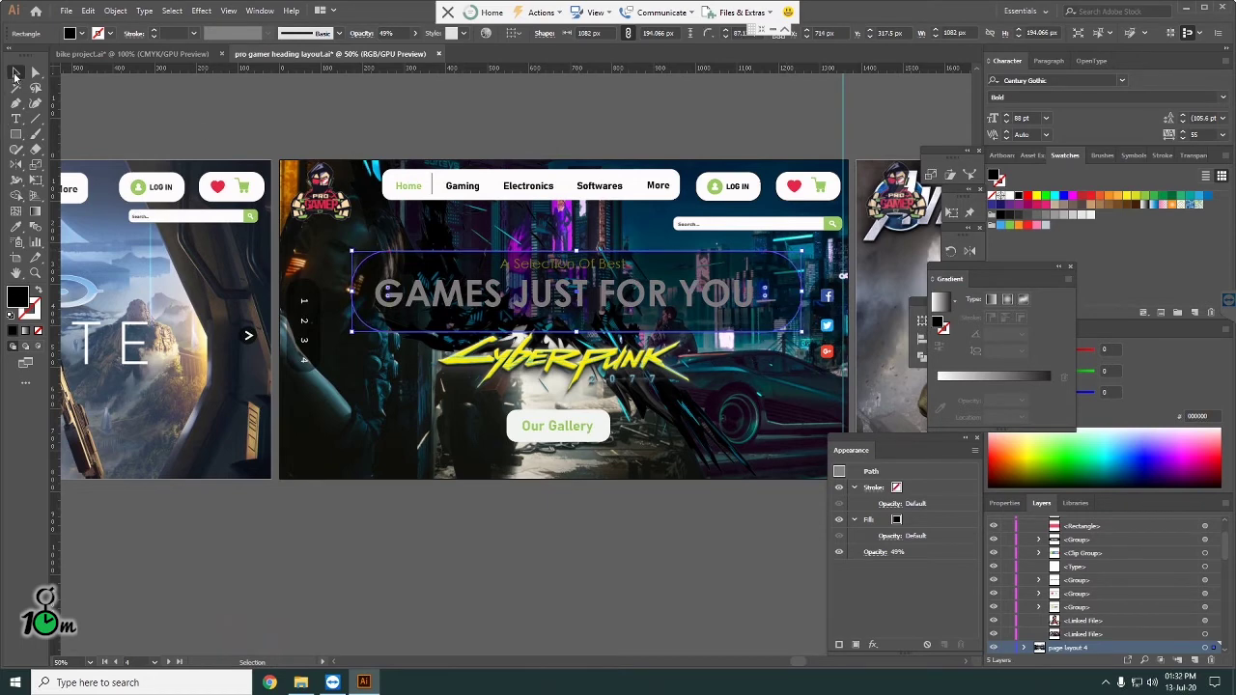
click(14, 73)
Step: Reselect the rounded rectangle behind the heading and switch its fill to a gradient
click(559, 574)
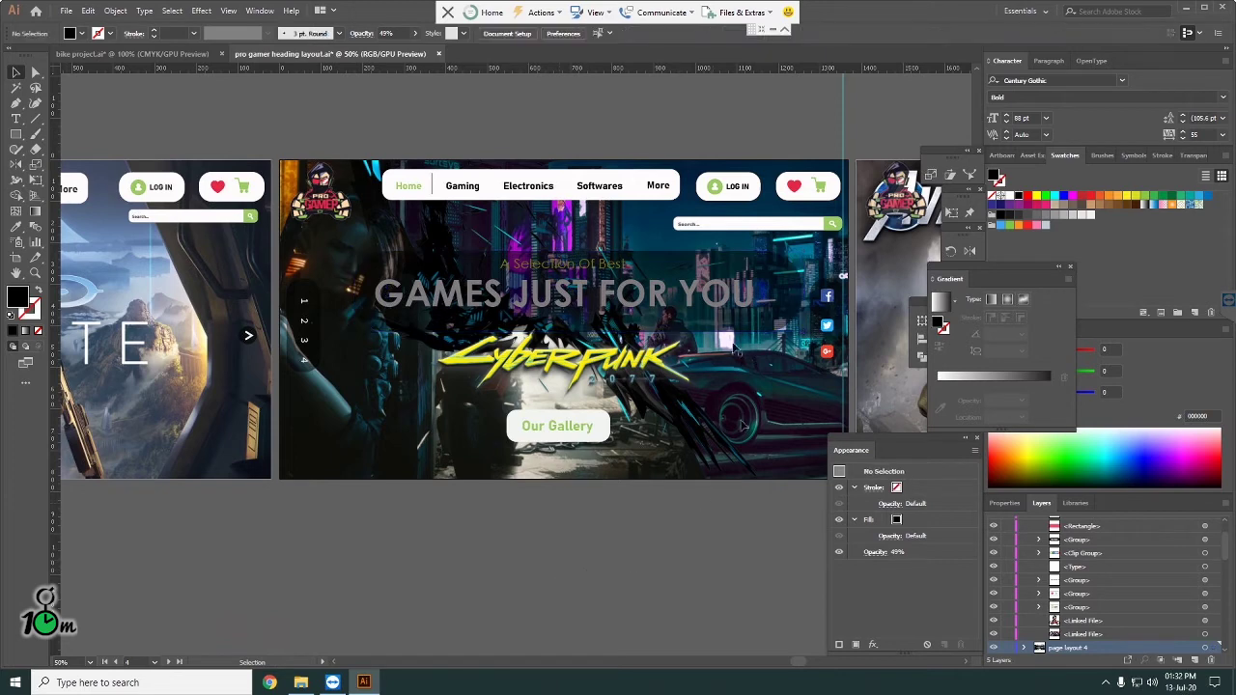
click(753, 332)
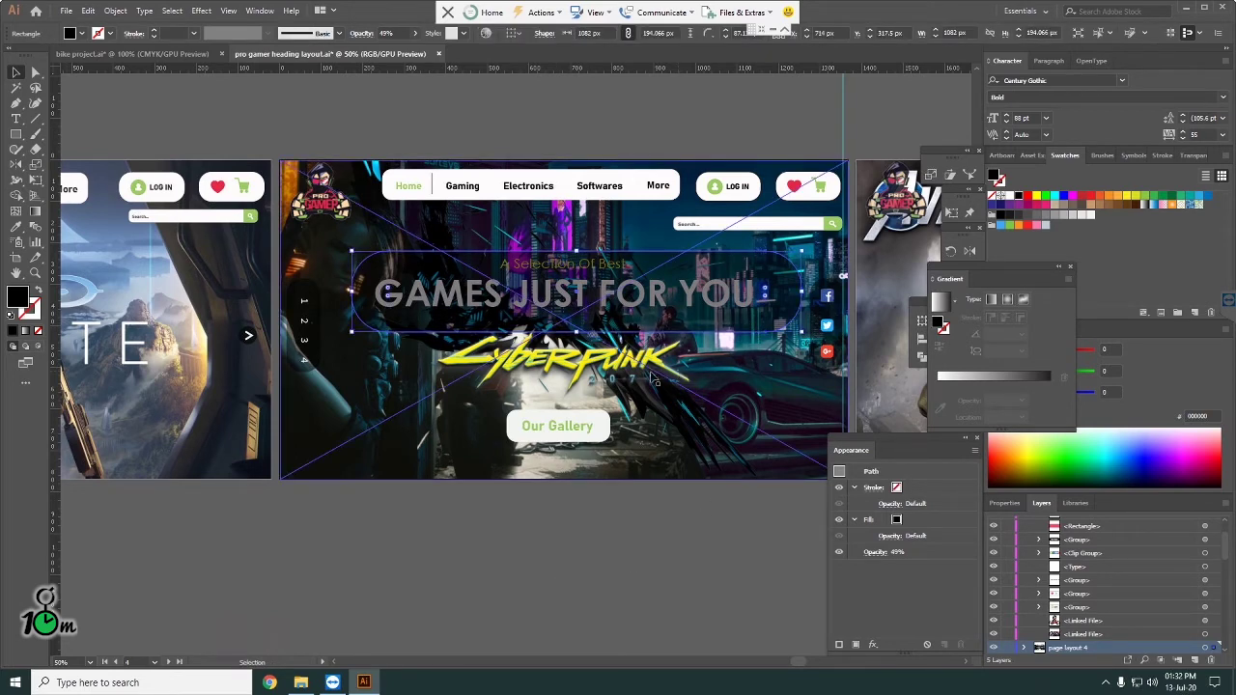
click(621, 580)
click(782, 314)
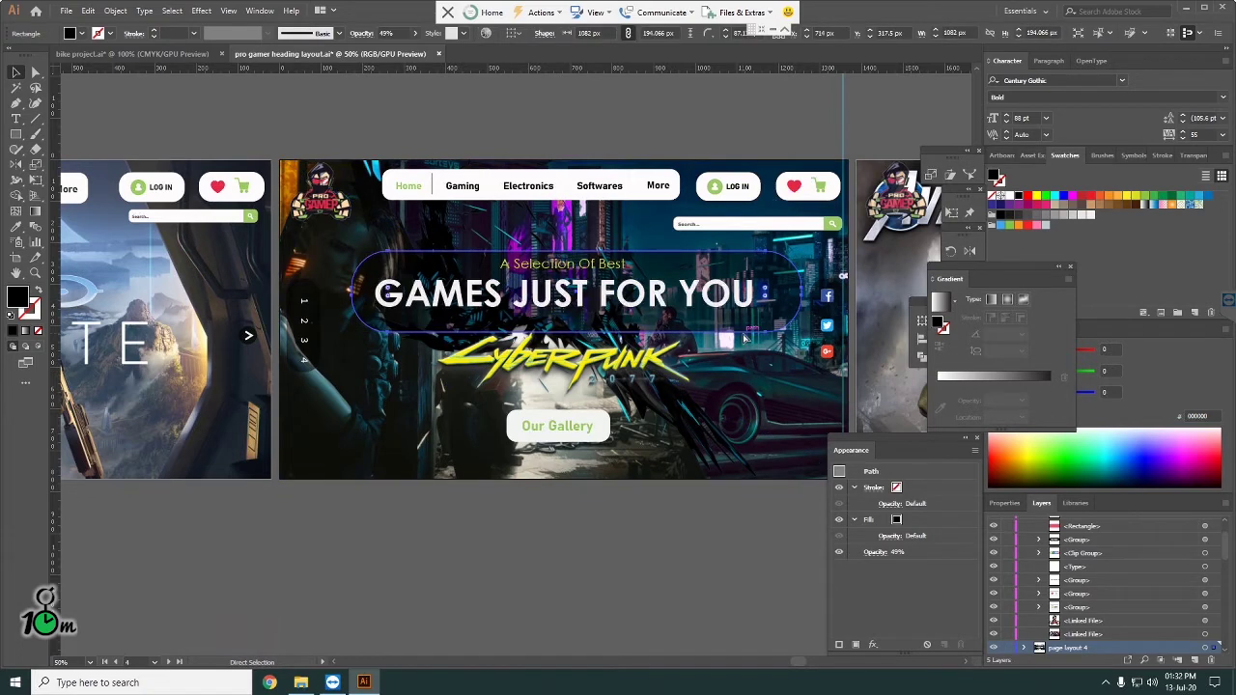
click(650, 572)
scroll(731, 347, up, 2)
scroll(753, 333, down, 2)
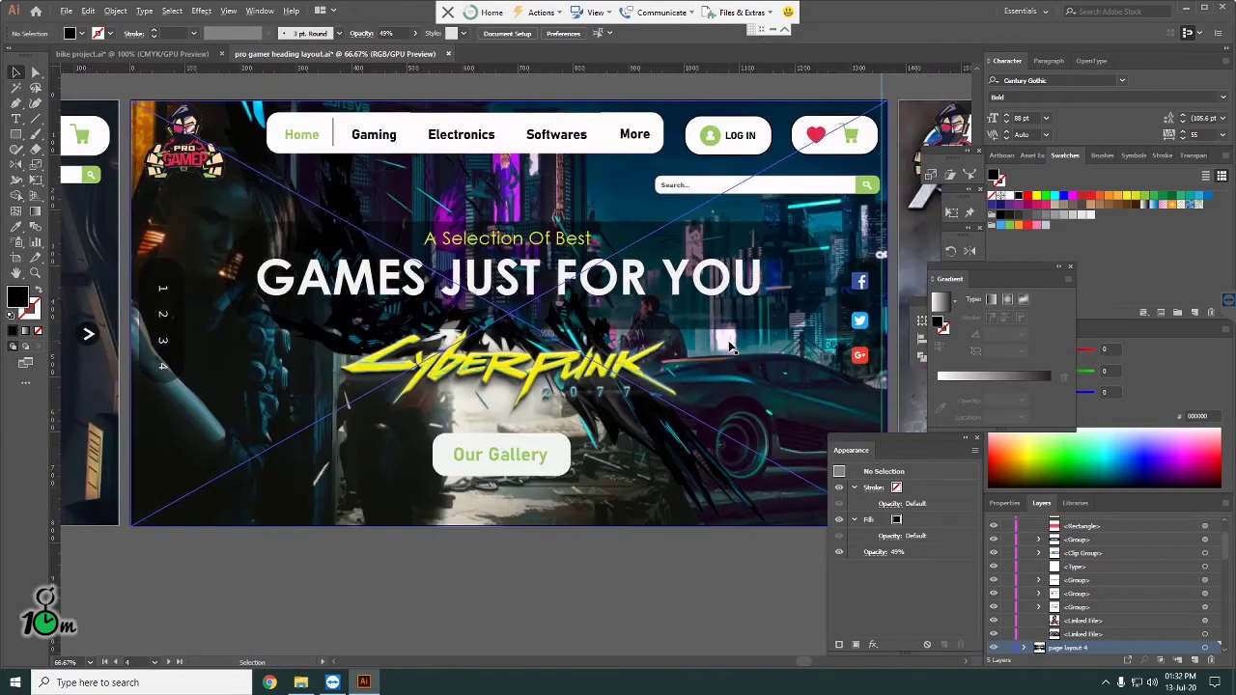
click(773, 324)
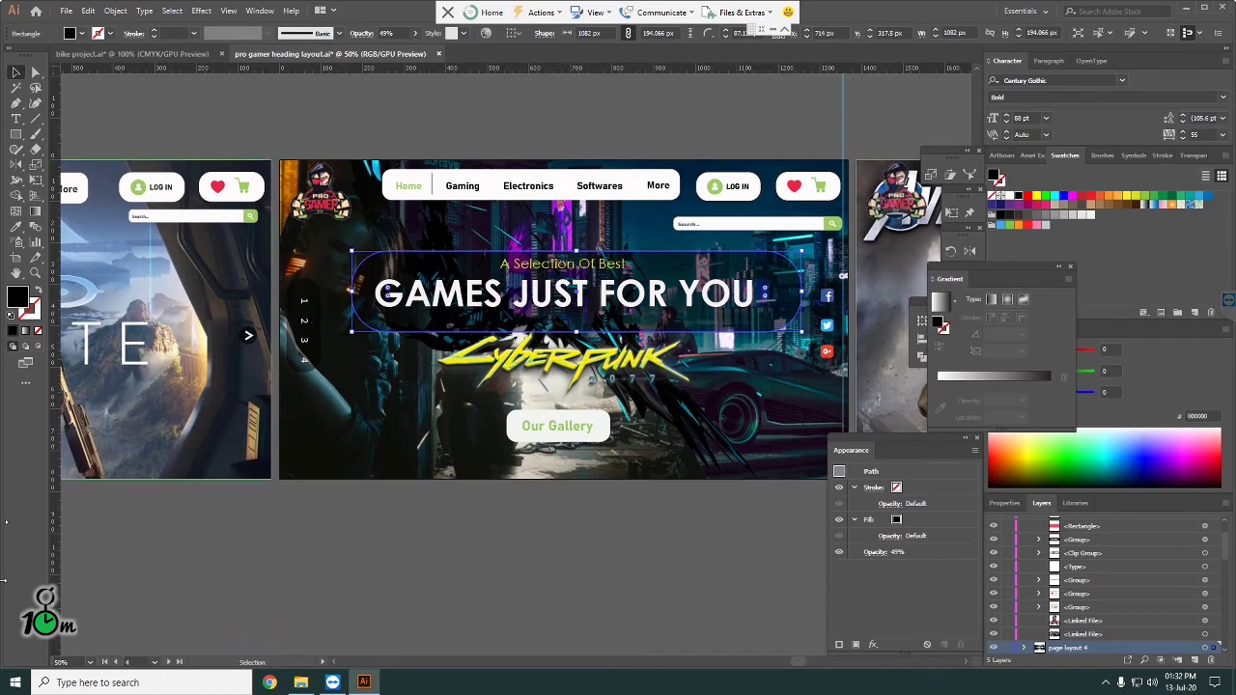
click(26, 331)
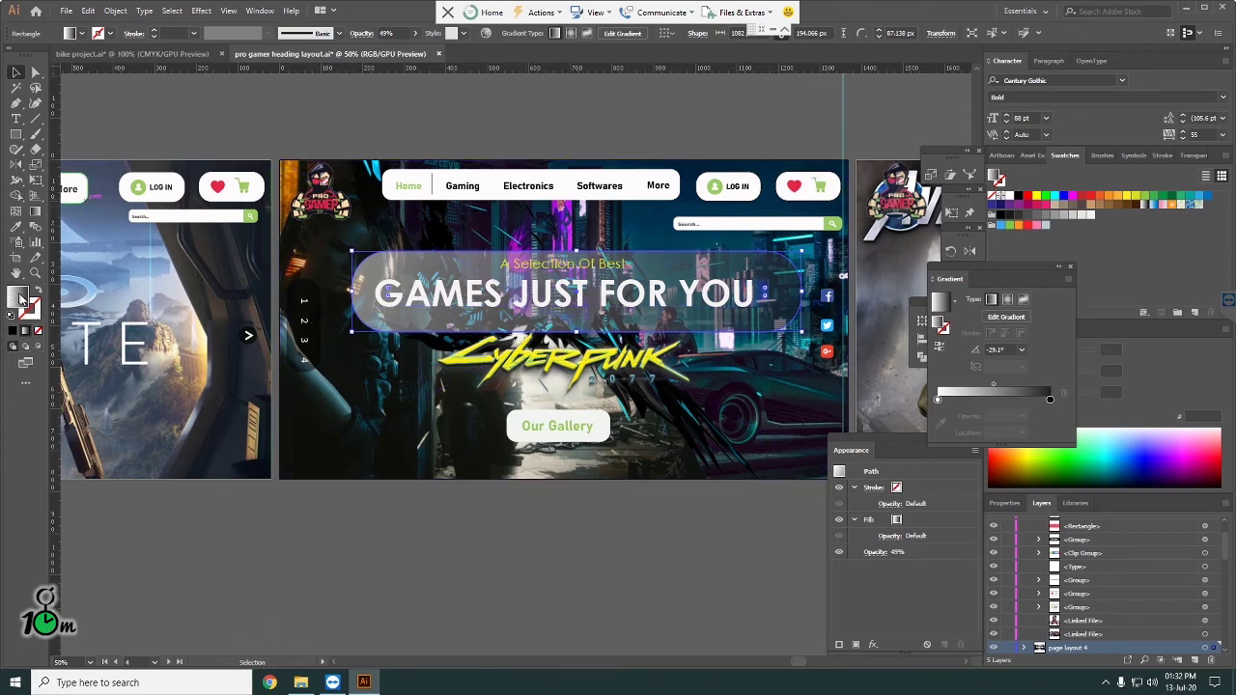
Step: Give the panel a white-to-black gradient with an extra dark stop at about 31.56%
click(25, 330)
click(982, 399)
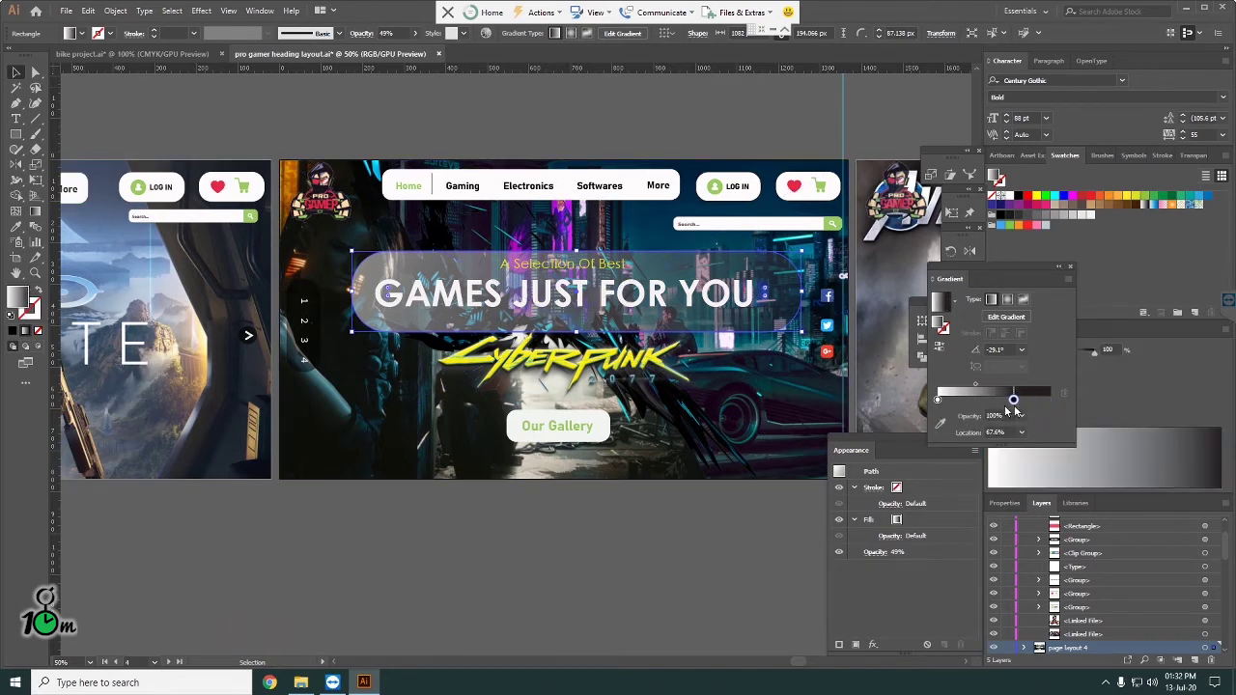
mouse_move(937, 398)
mouse_down()
mouse_move(1047, 399)
mouse_move(938, 399)
mouse_up()
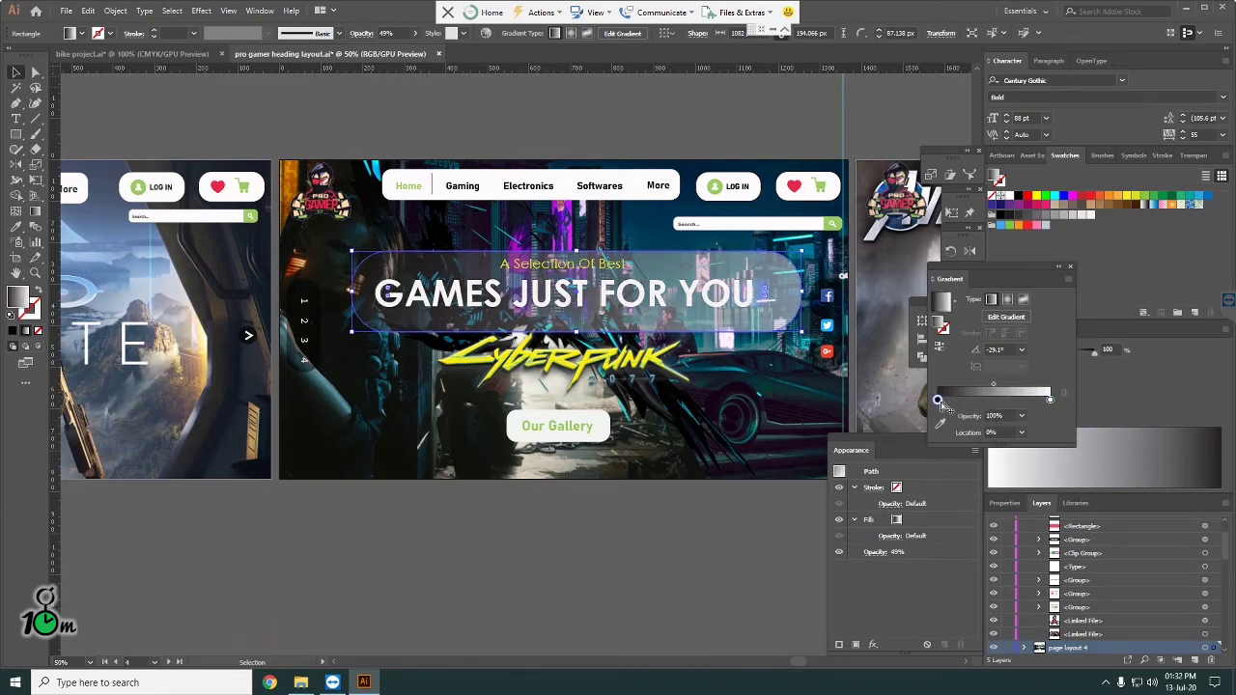
click(961, 400)
drag(963, 405, 975, 413)
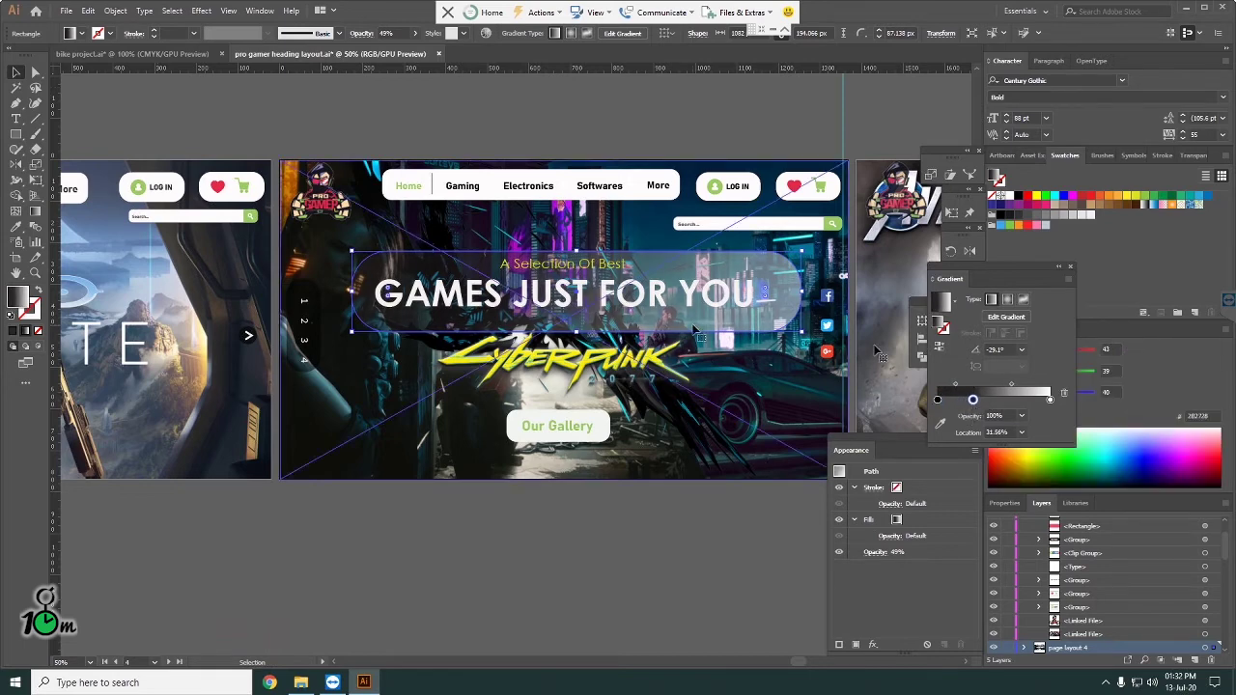
click(14, 74)
click(697, 522)
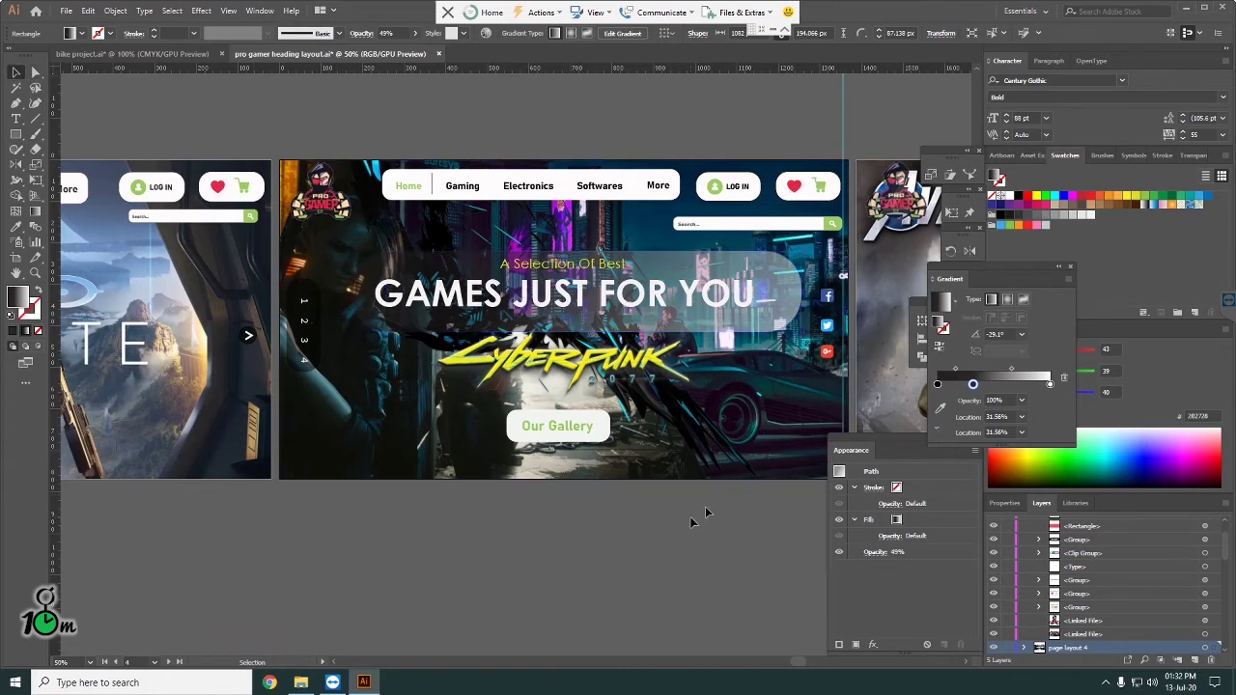
click(732, 325)
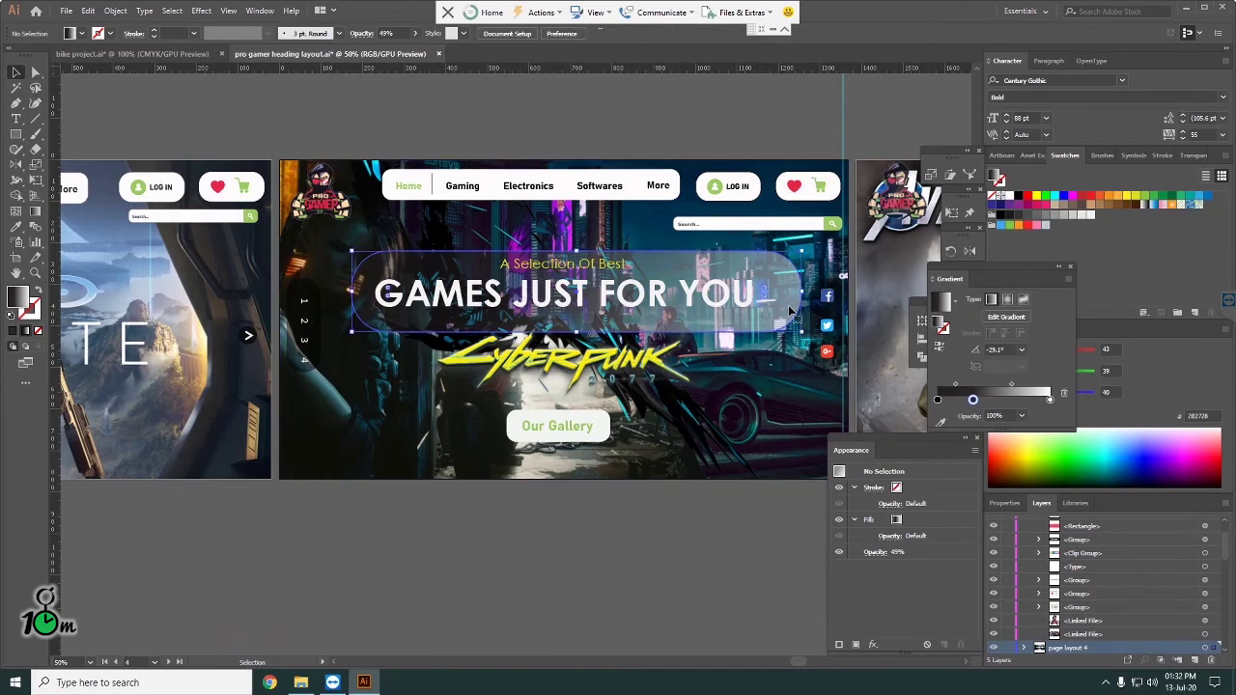
Step: Set the heading panel's blend mode to Multiply
click(360, 34)
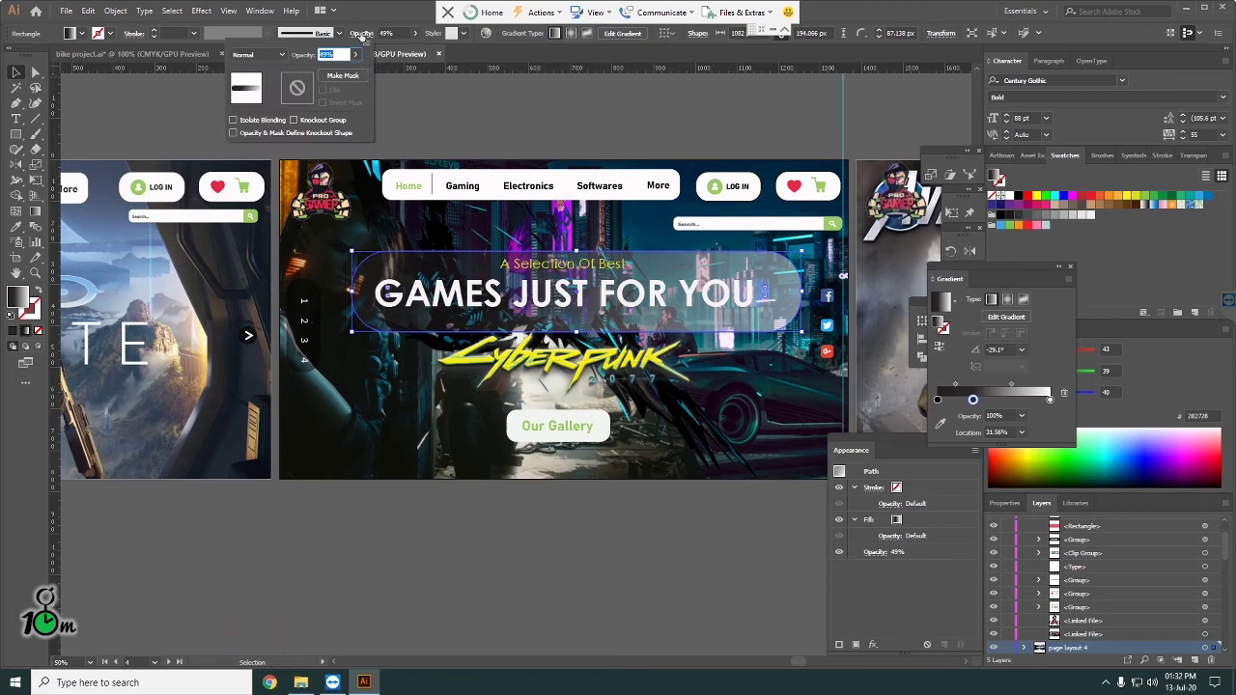
click(264, 56)
click(257, 101)
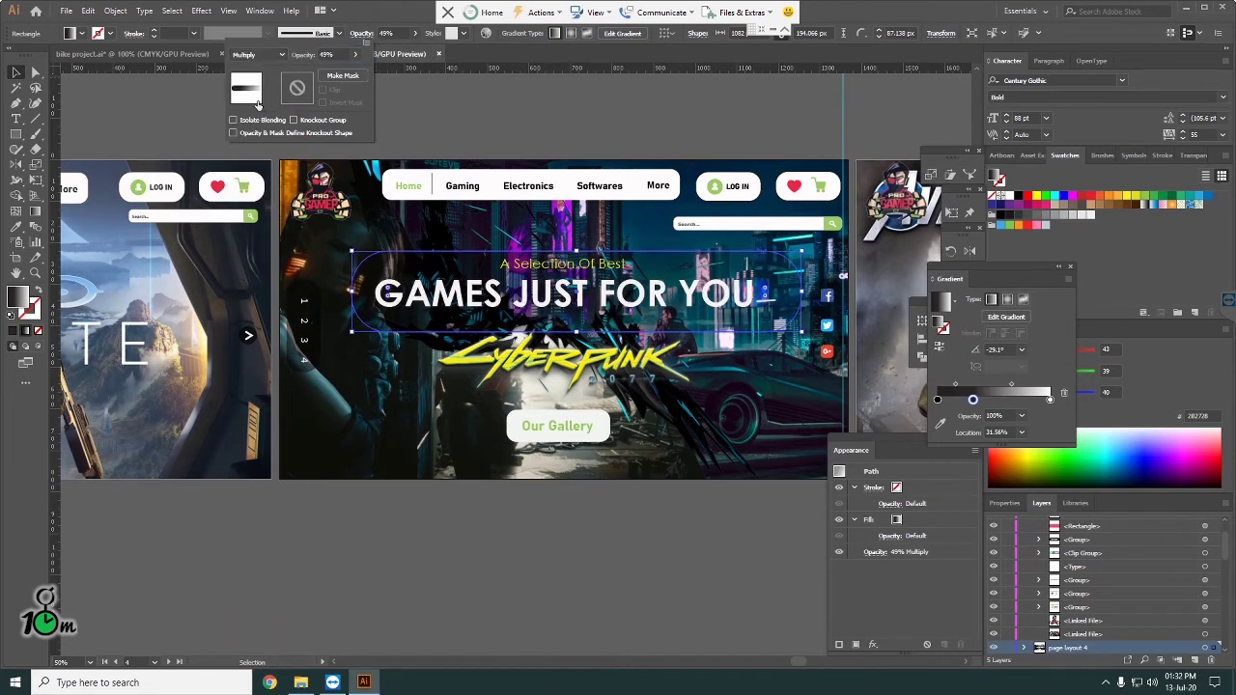
click(356, 55)
drag(345, 73, 349, 75)
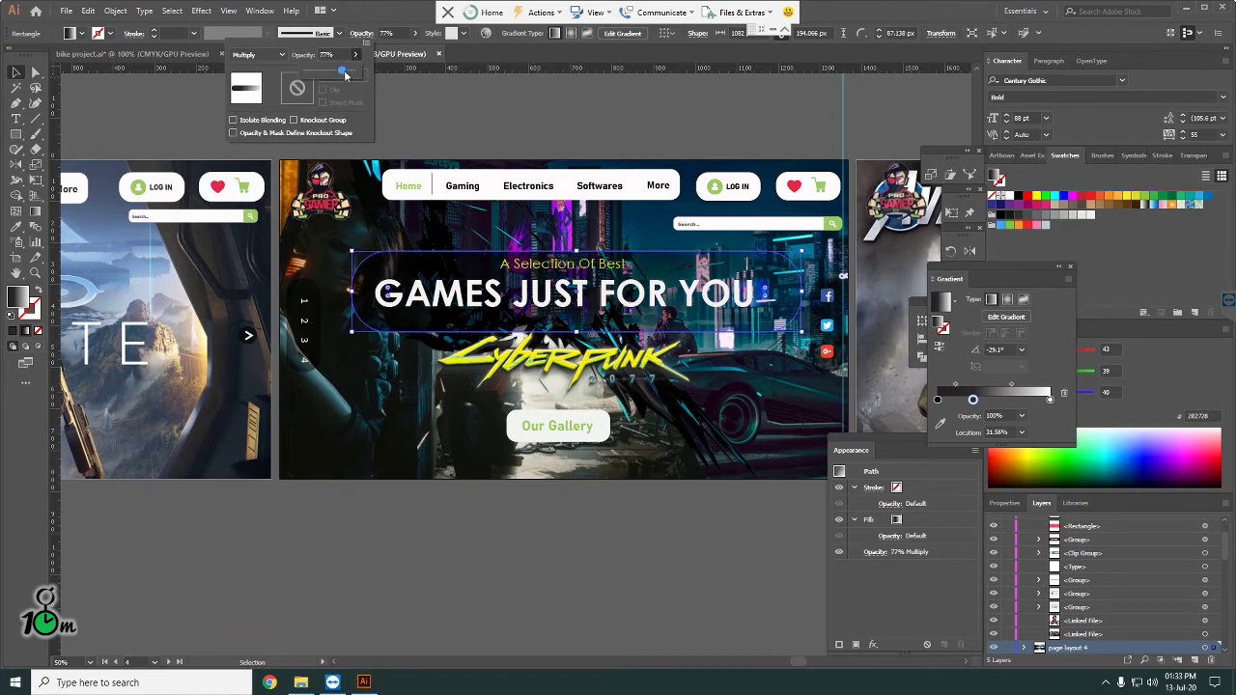
click(533, 123)
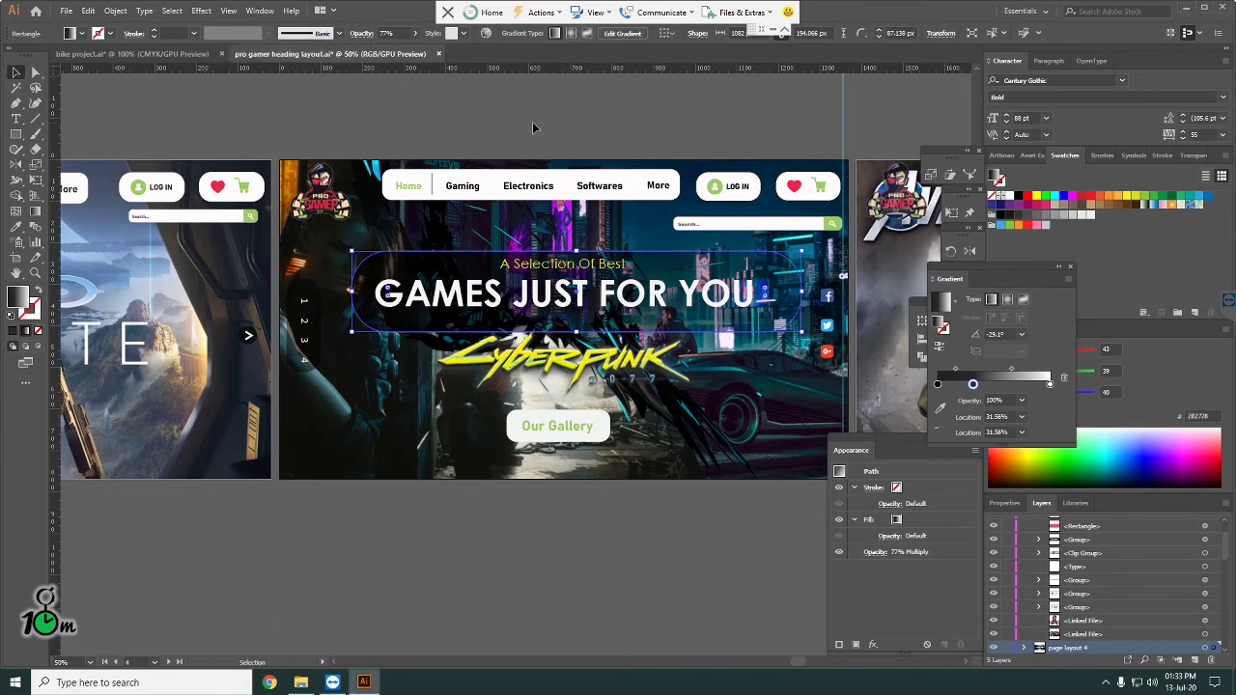
click(532, 122)
Step: Reselect the panel and set its opacity to 58%
click(726, 334)
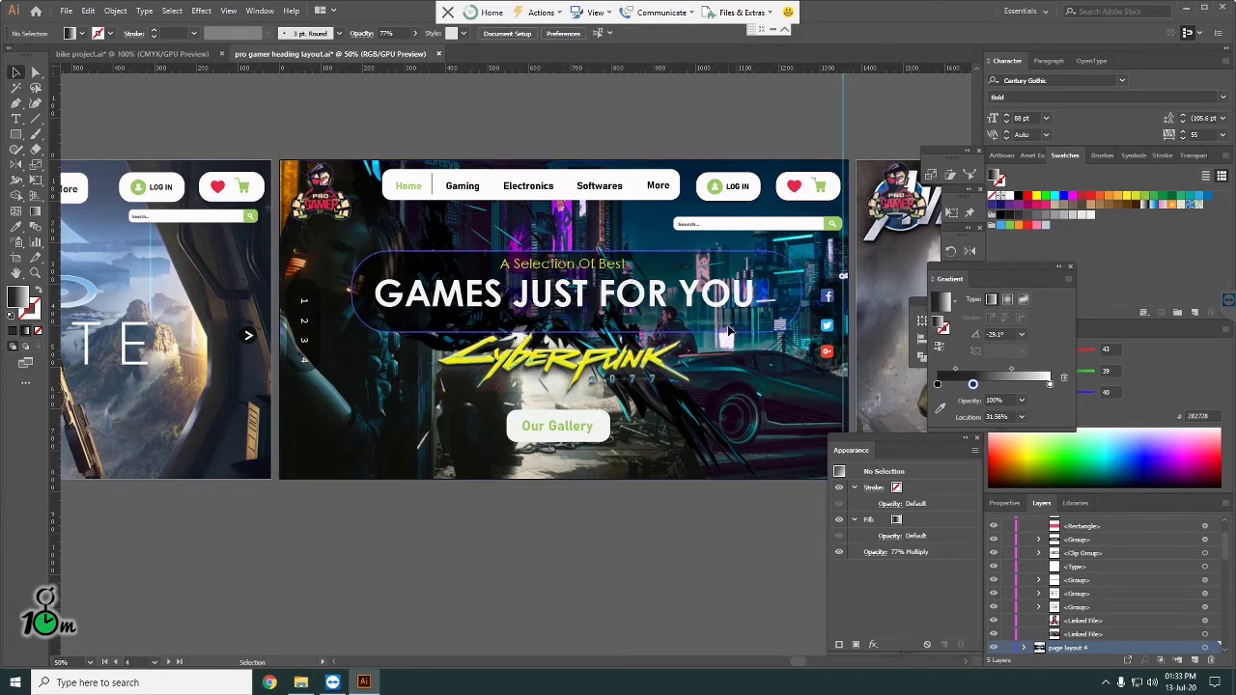
click(416, 33)
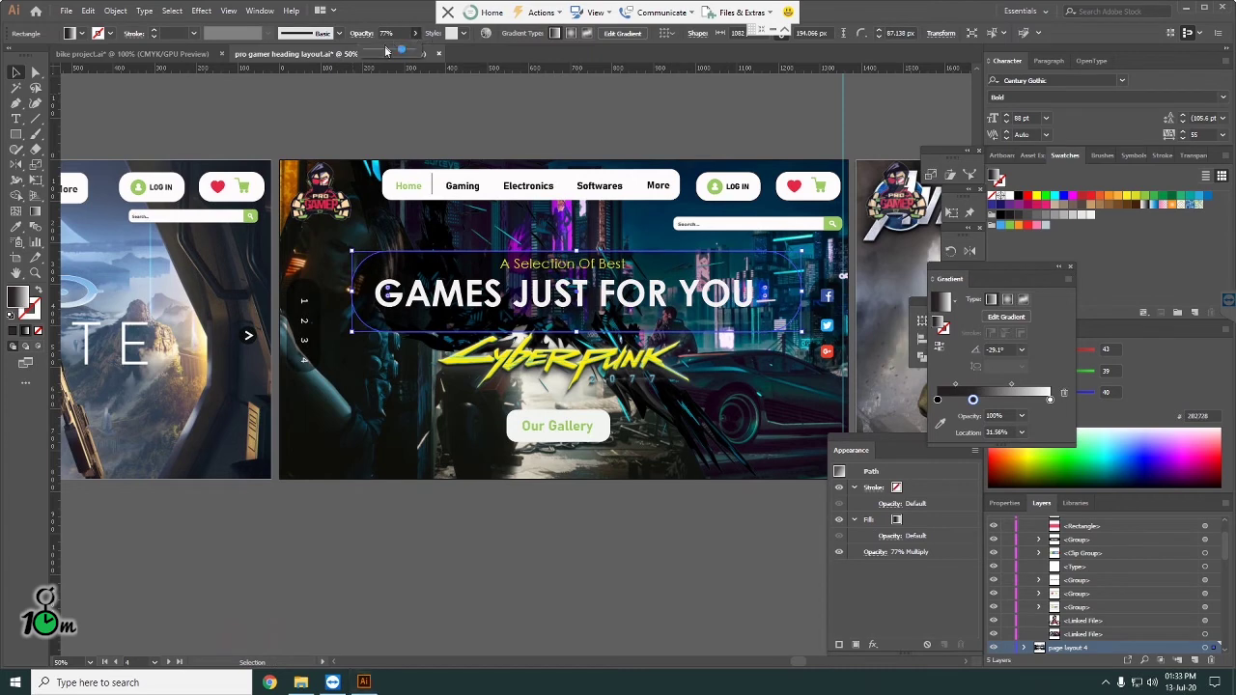
drag(385, 51, 394, 56)
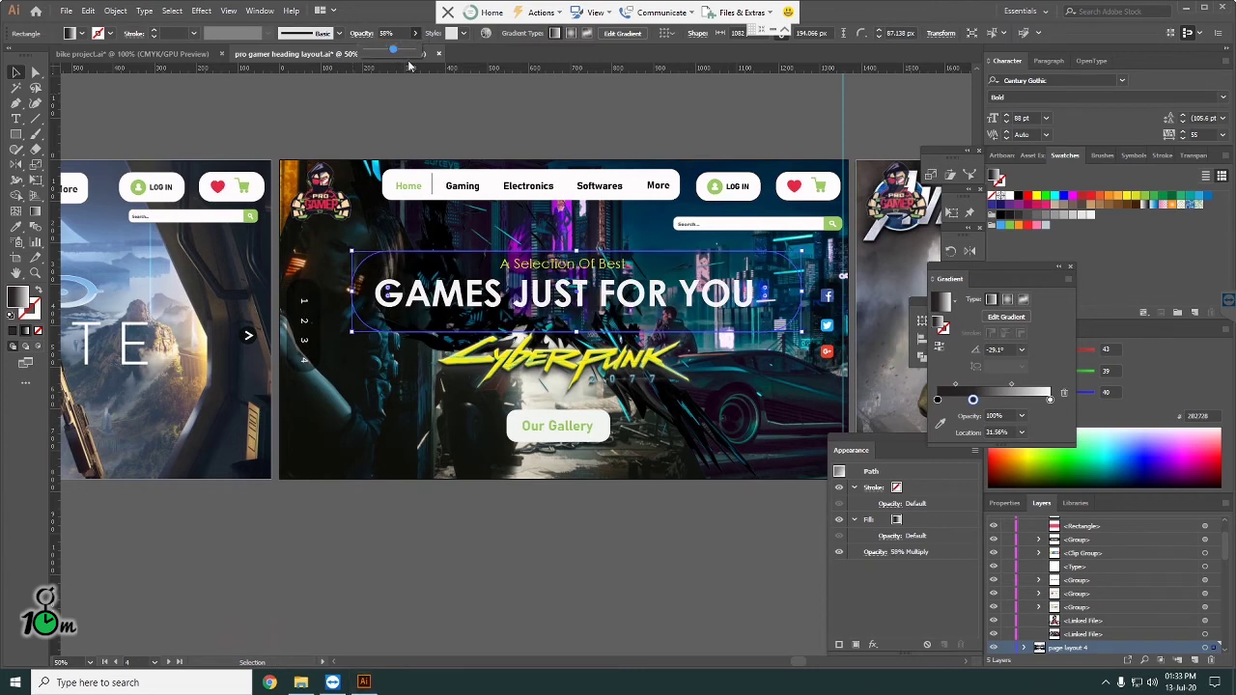
click(522, 112)
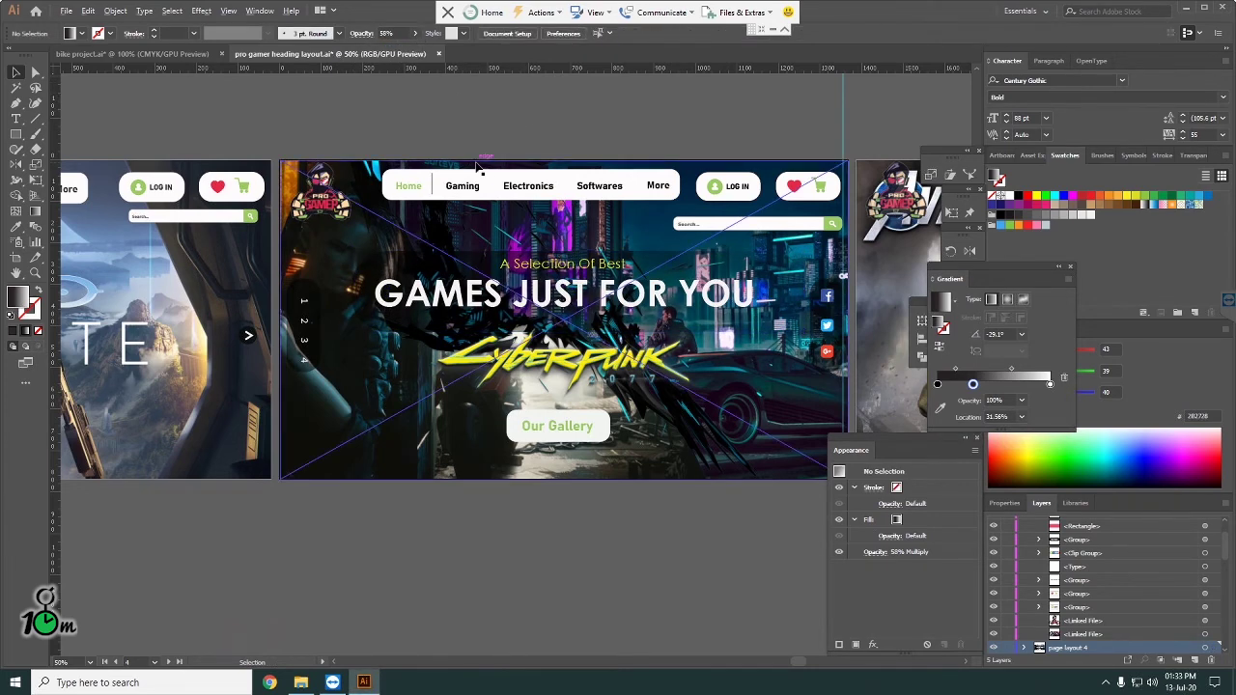
scroll(477, 166, down, 1)
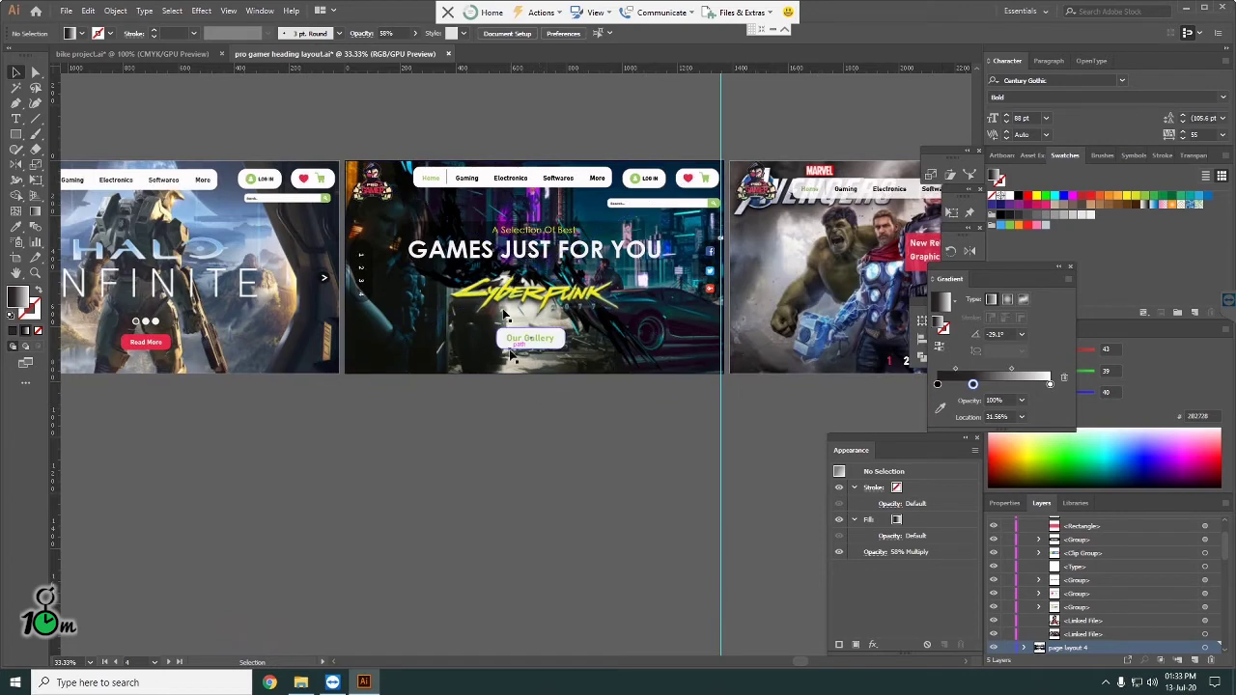
scroll(527, 268, up, 1)
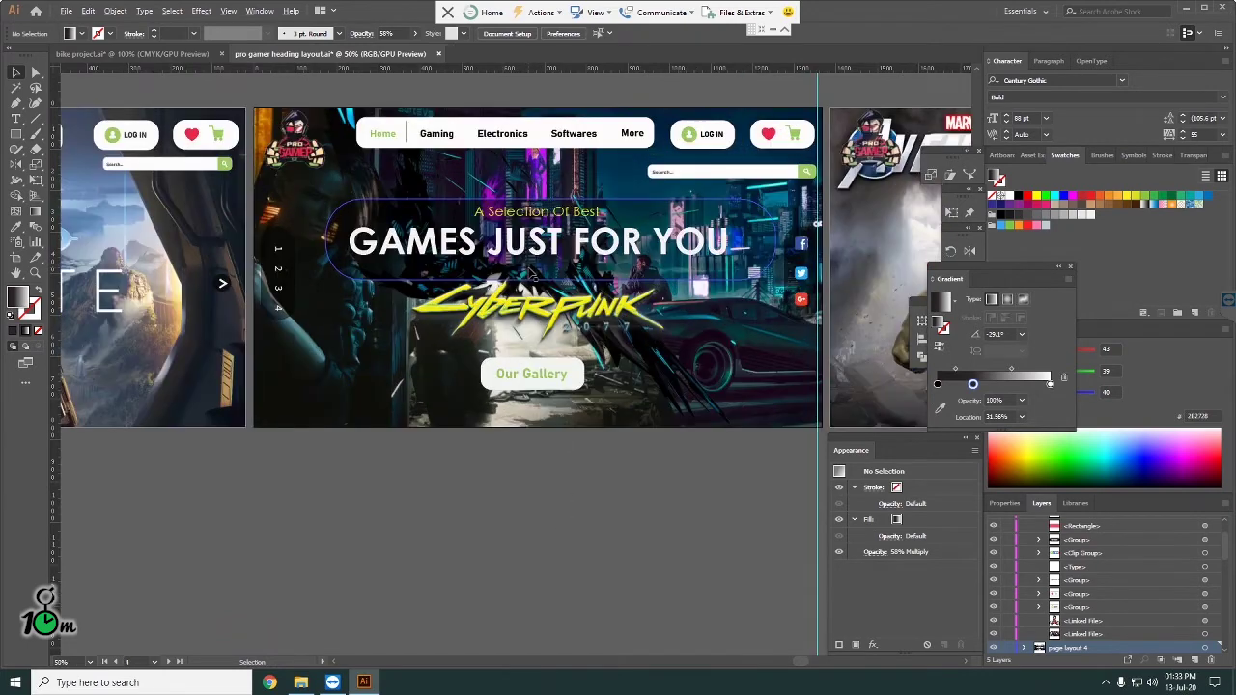
scroll(532, 274, down, 1)
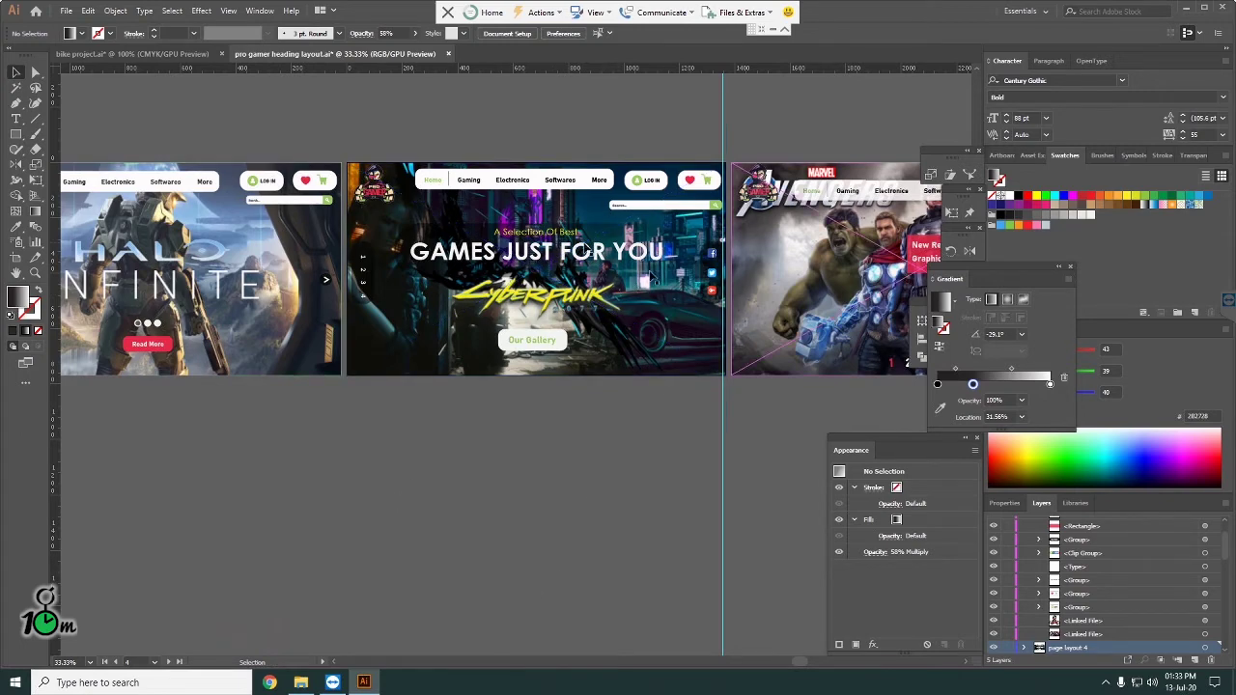
scroll(678, 261, up, 1)
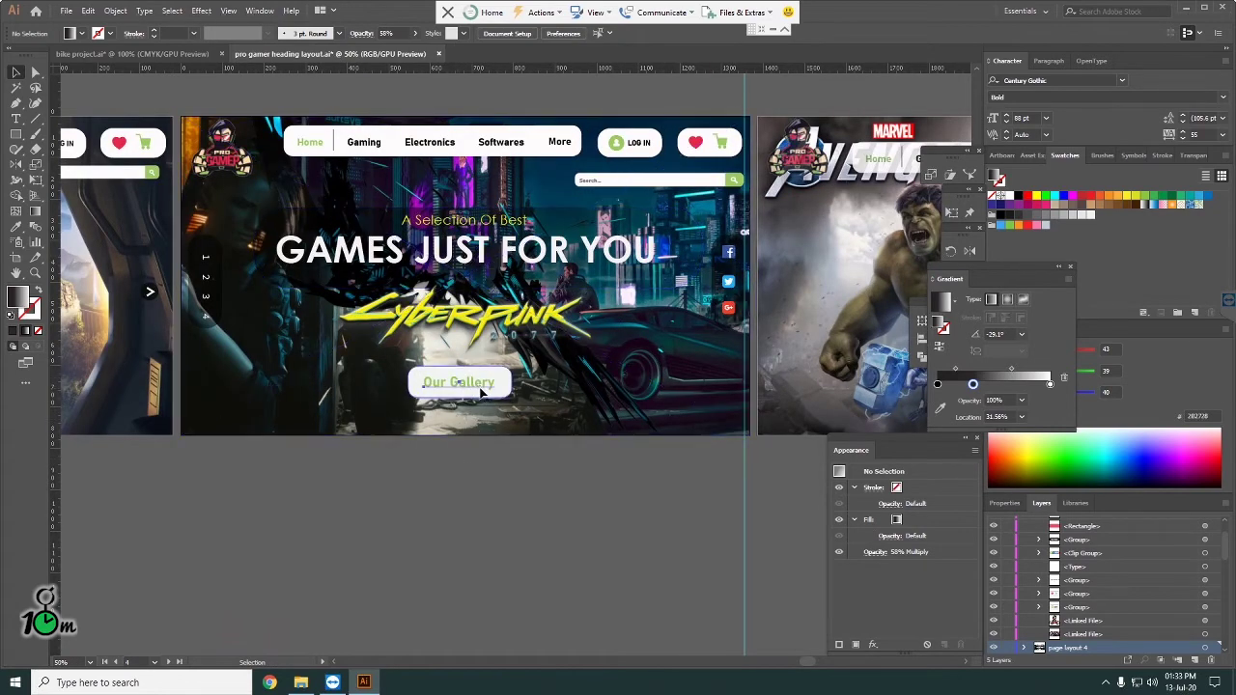
click(482, 387)
Step: Isolate the Our Gallery button and sample the Softwares text colour onto its label
double_click(487, 389)
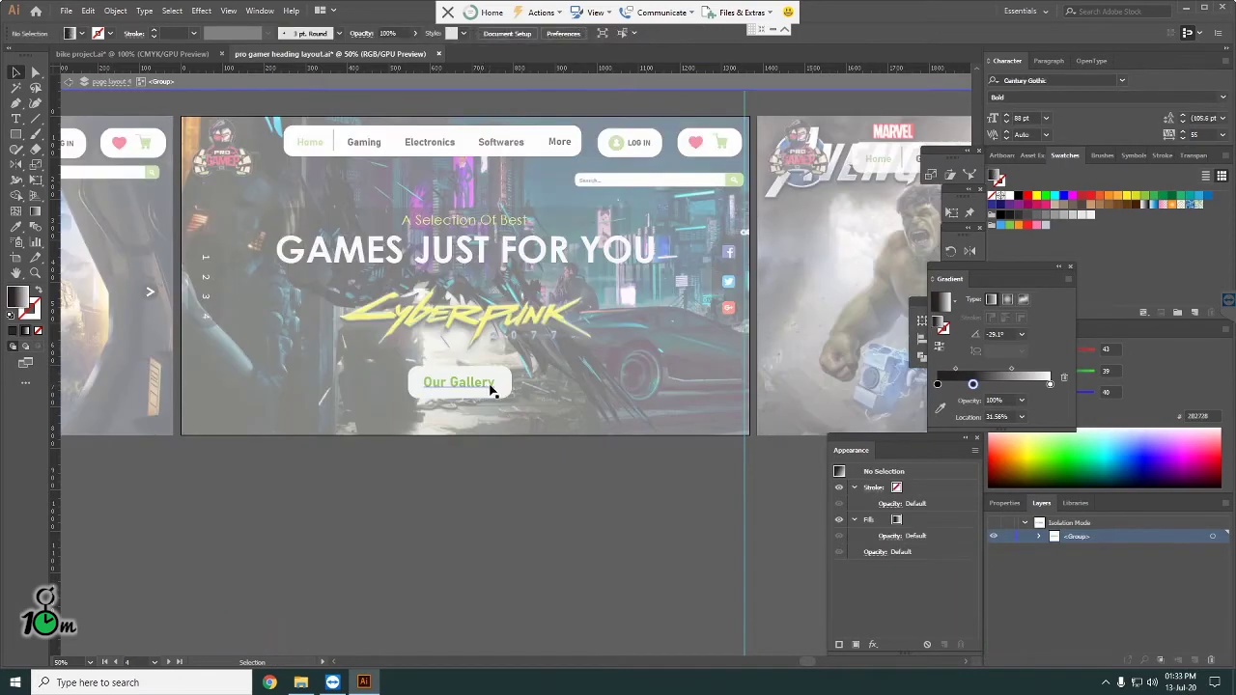
click(486, 387)
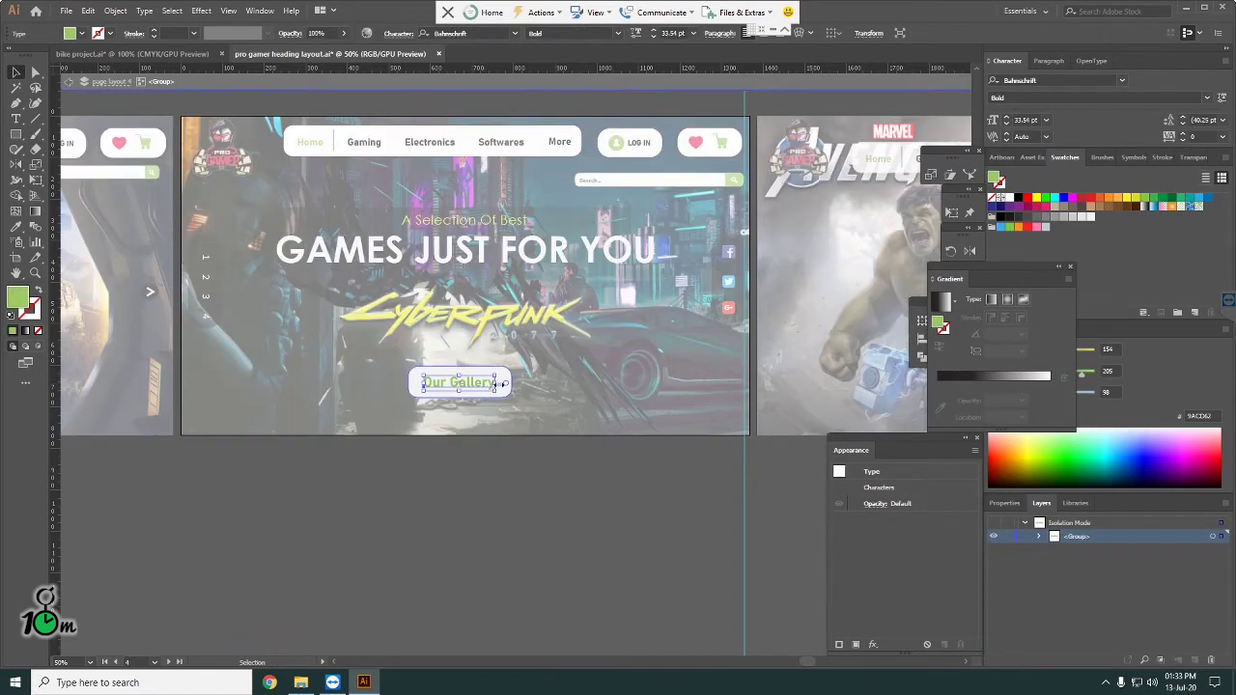
key(i)
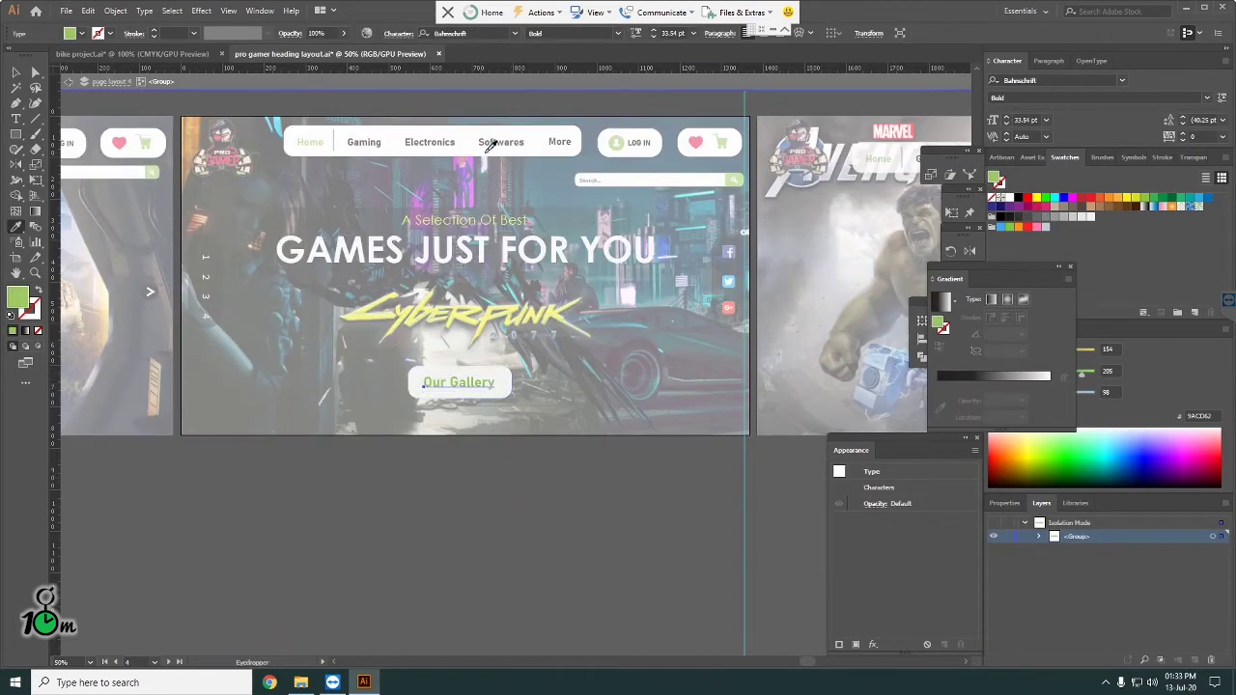
click(497, 140)
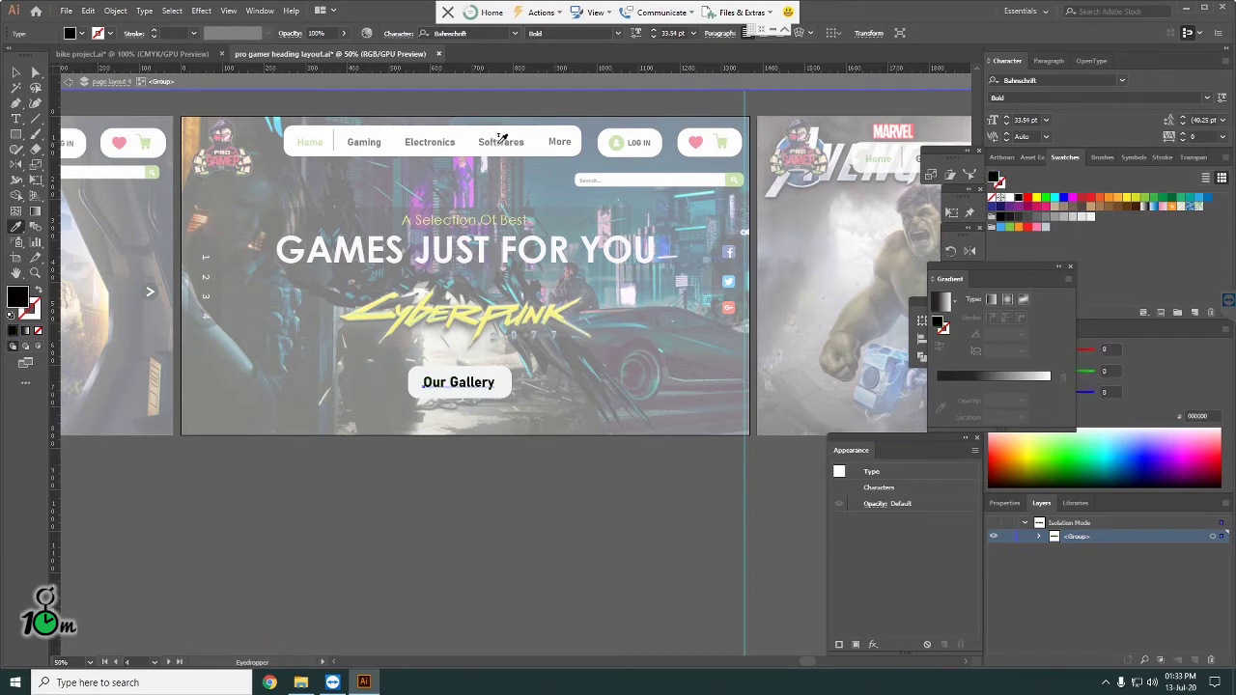
key(v)
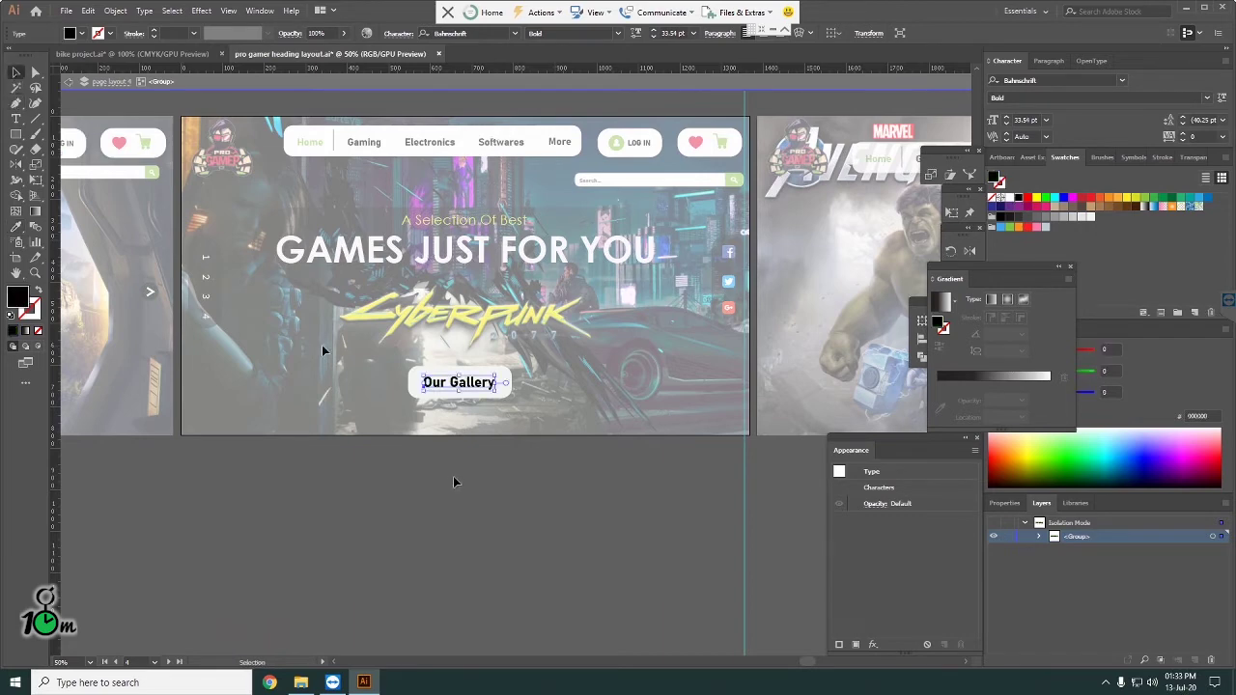
click(478, 497)
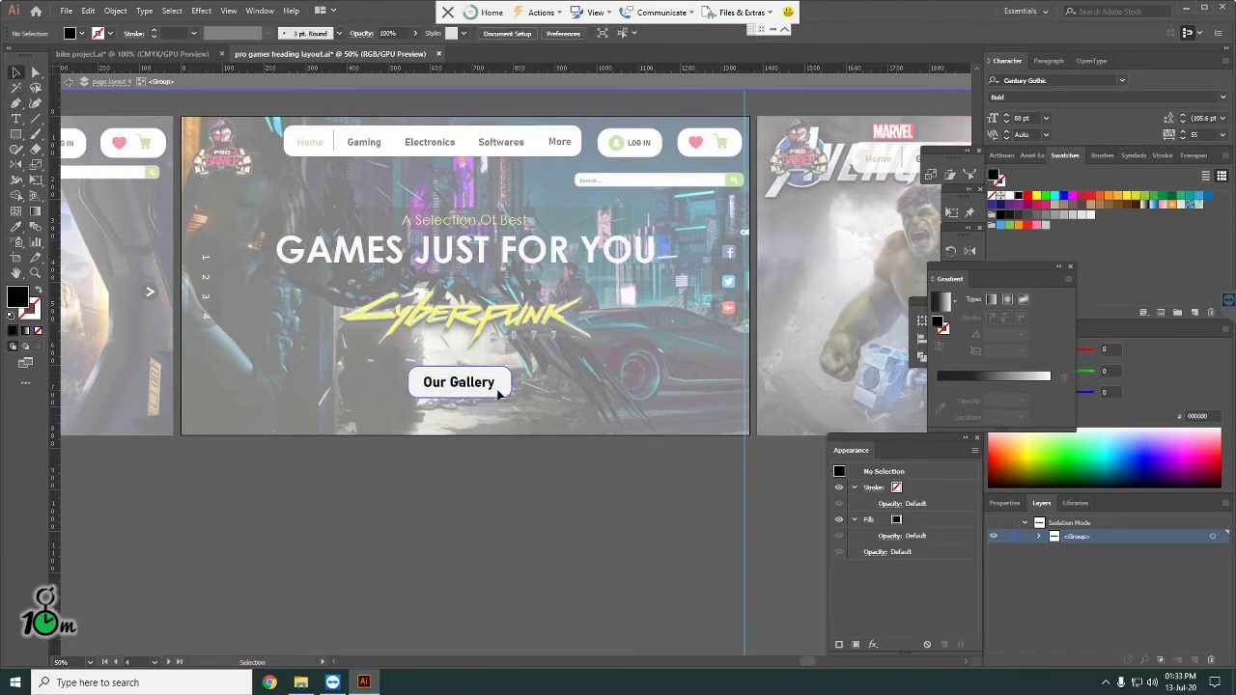
Step: Reselect the Our Gallery label and copy the Softwares text style onto it
click(498, 396)
click(566, 488)
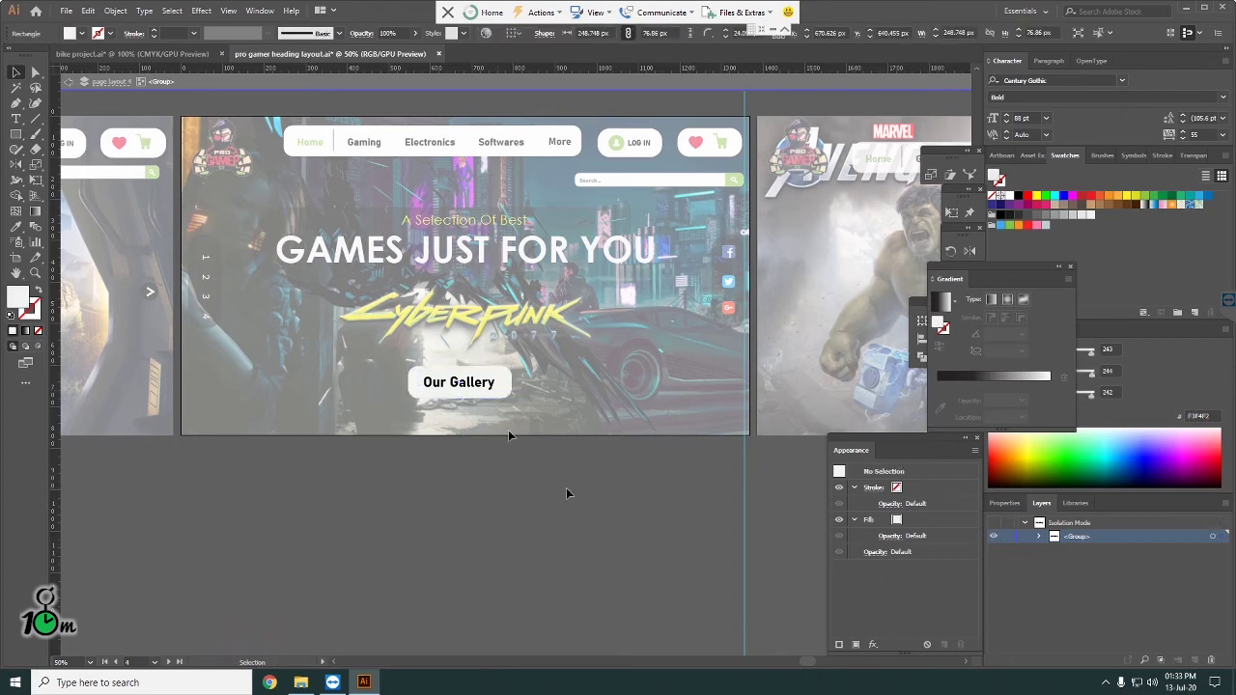
click(490, 386)
key(i)
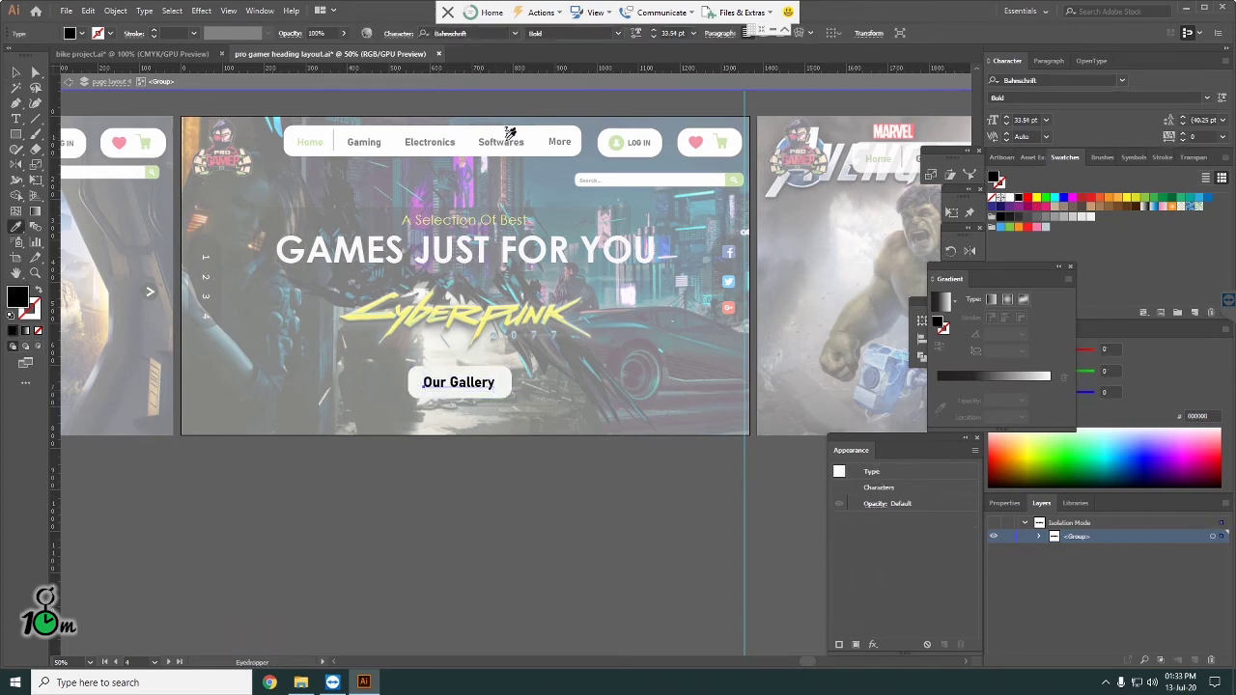
click(510, 138)
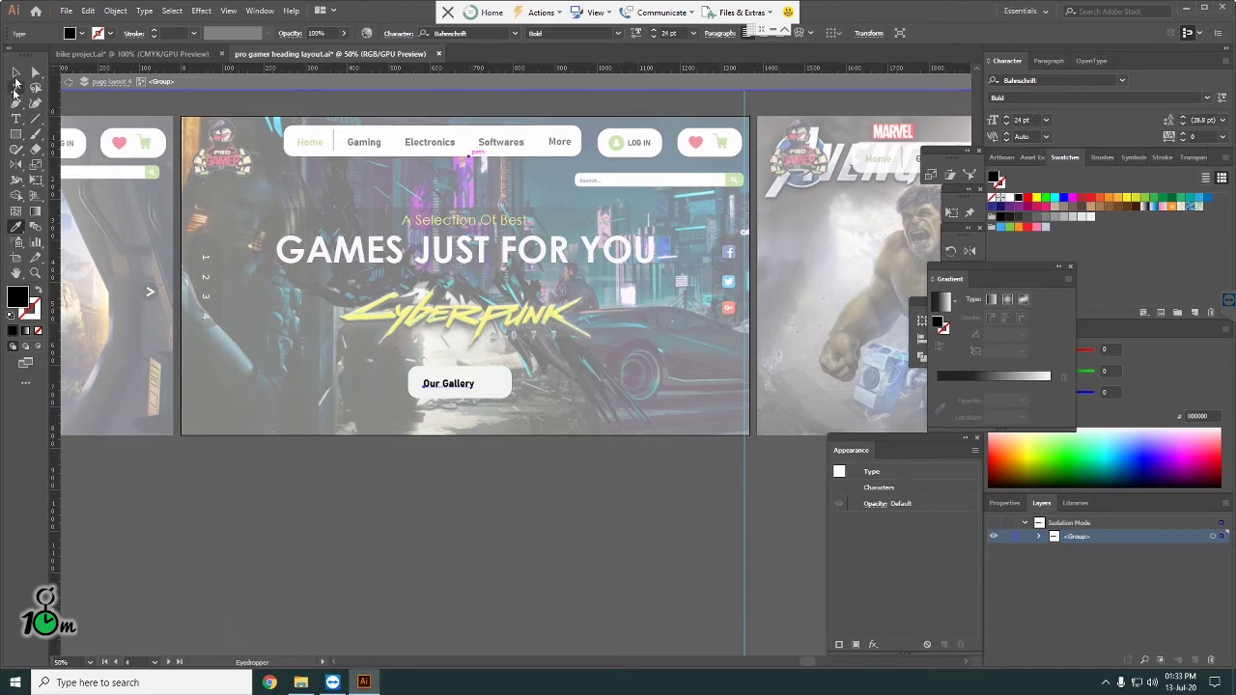
click(18, 72)
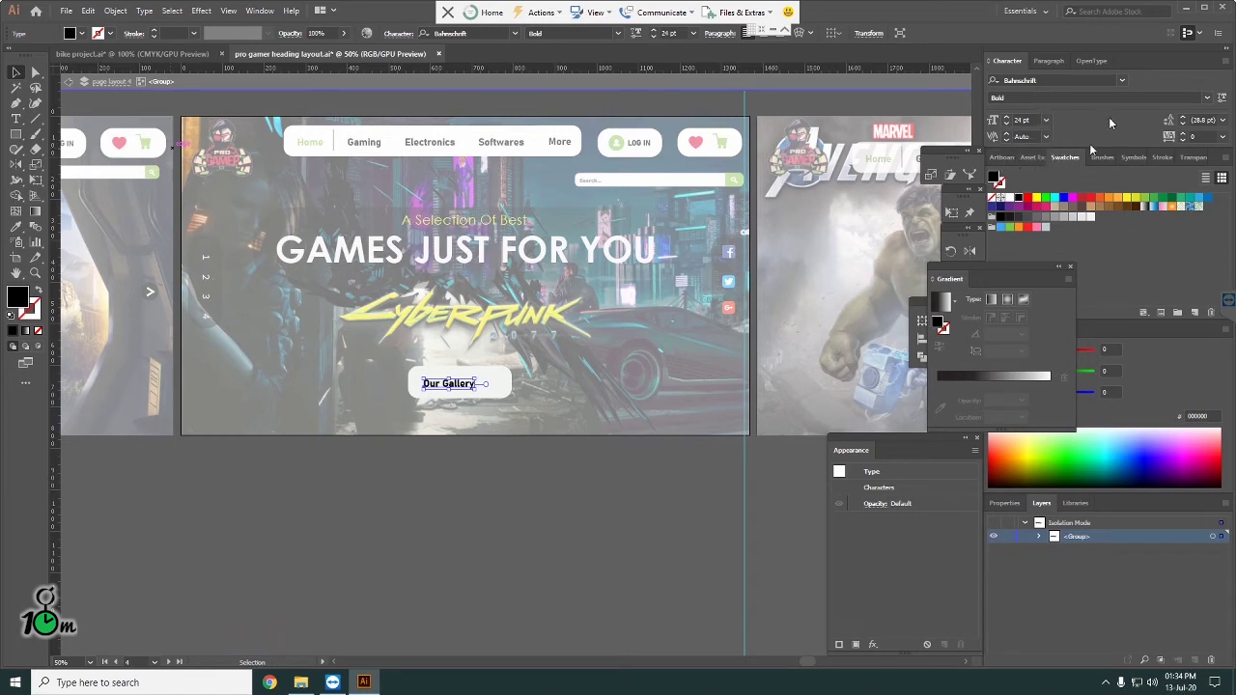
Step: Set the Our Gallery label to 36 pt and exit isolation mode
click(1044, 120)
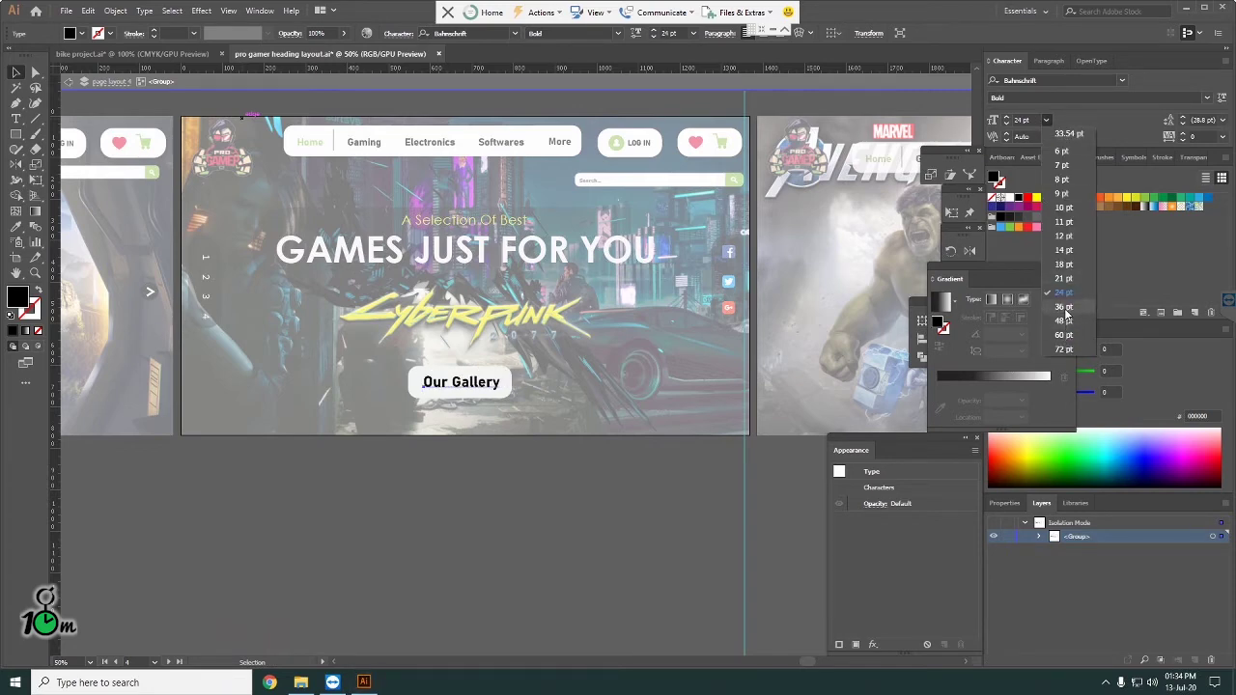
click(1063, 307)
click(579, 481)
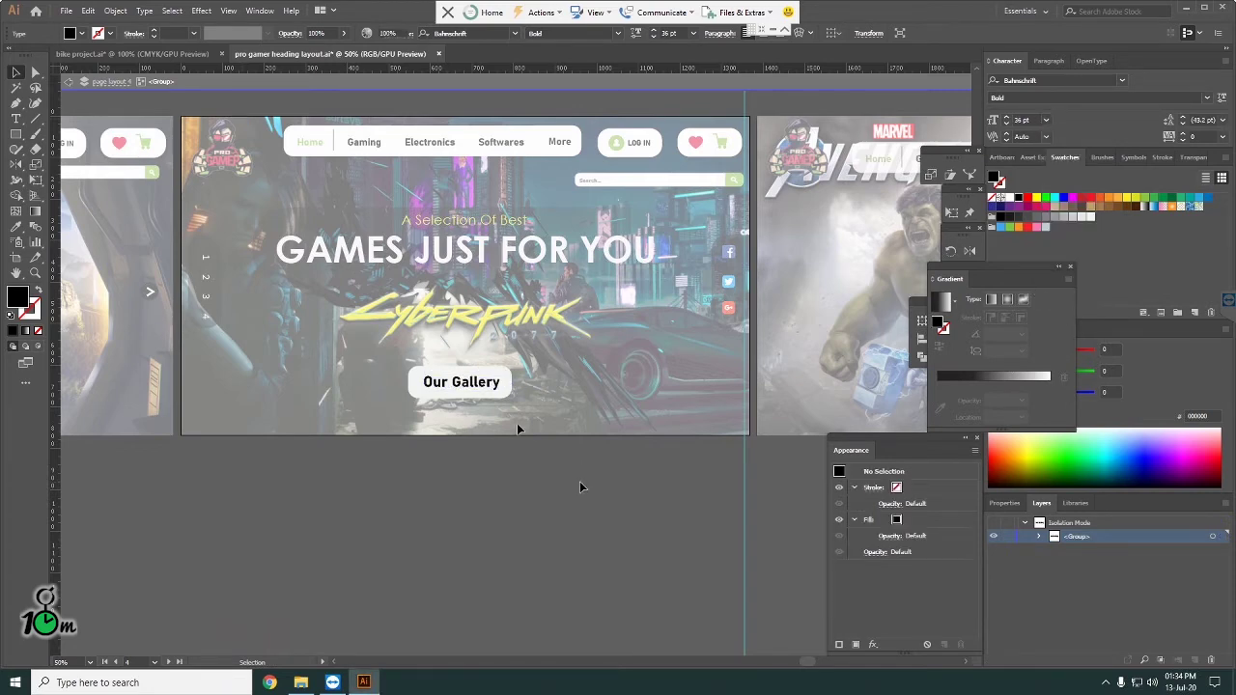
double_click(505, 500)
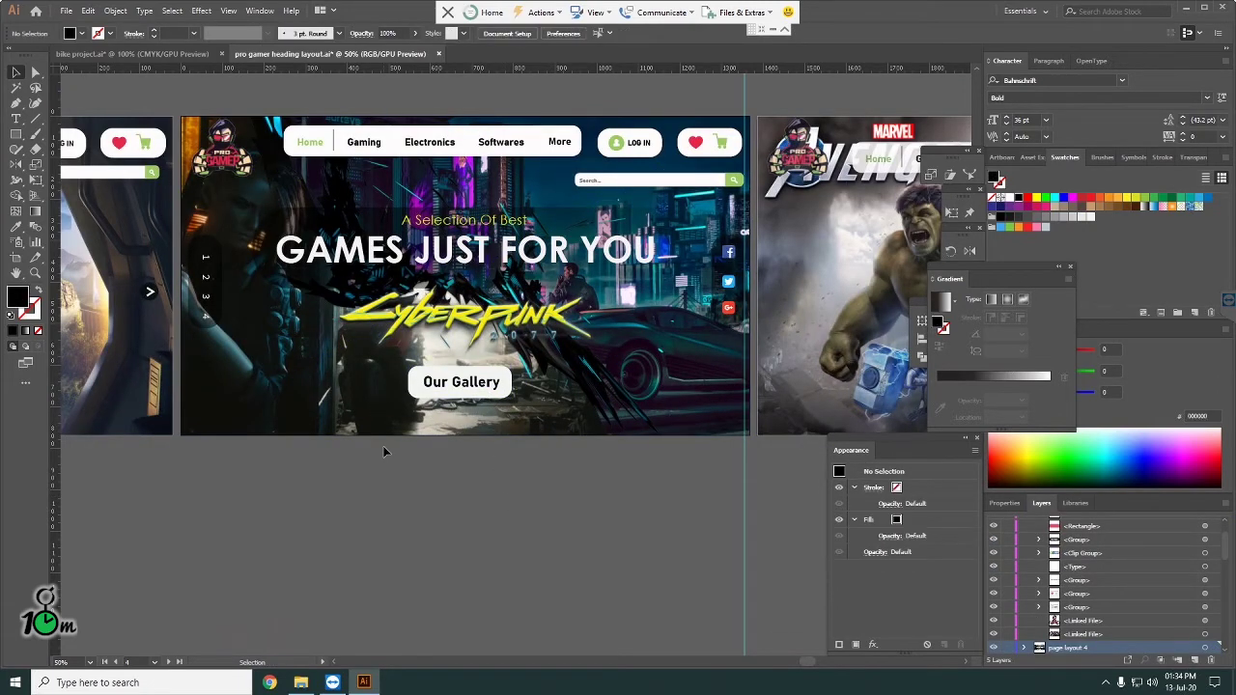
Step: Draw a short horizontal line segment just under the Our Gallery label
click(460, 392)
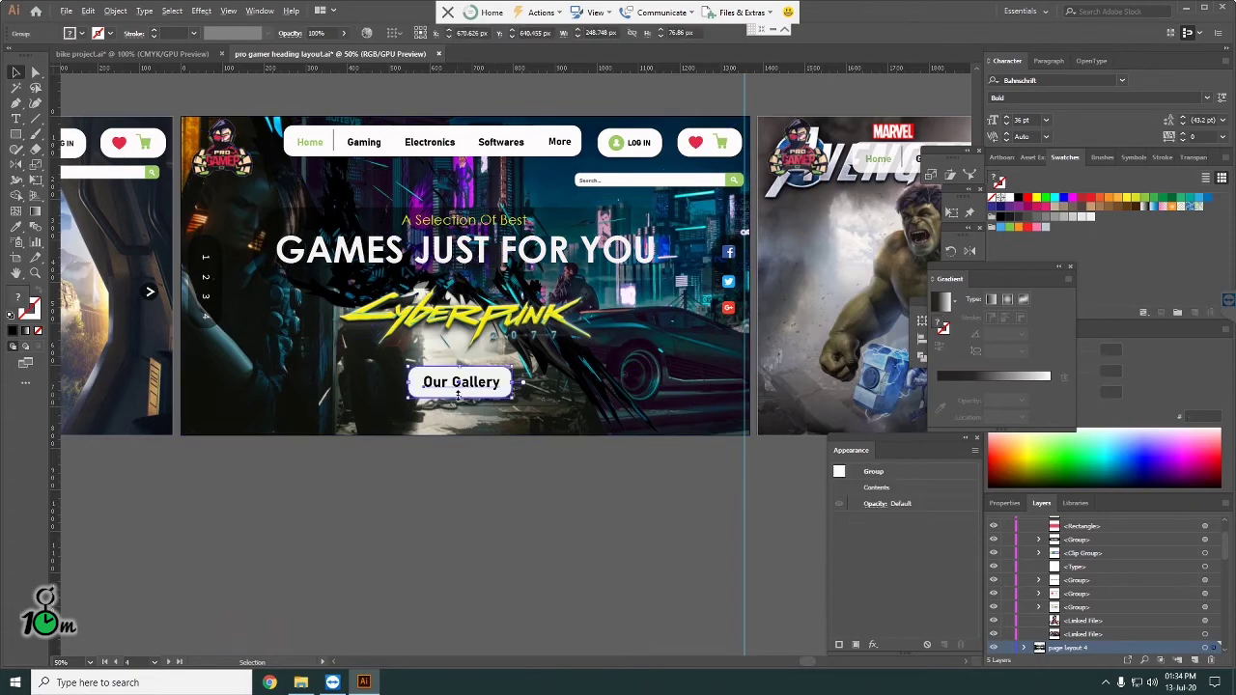
scroll(459, 393, up, 1)
scroll(460, 394, up, 1)
scroll(501, 415, down, 1)
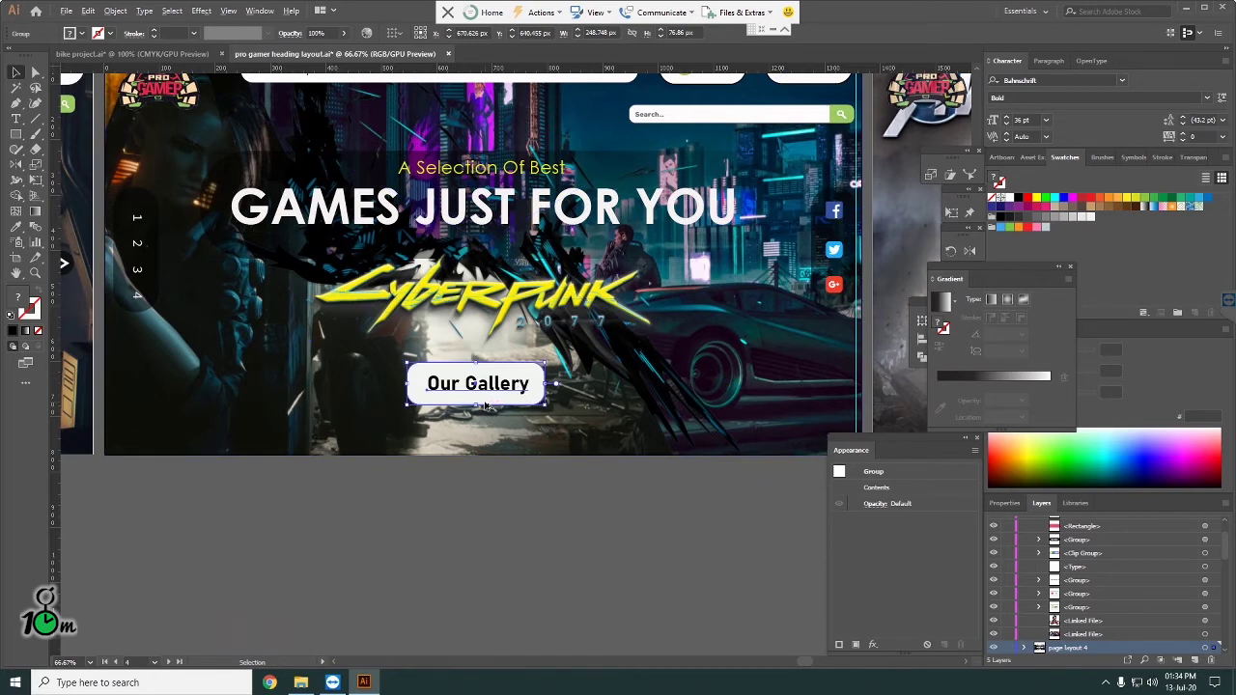
click(495, 516)
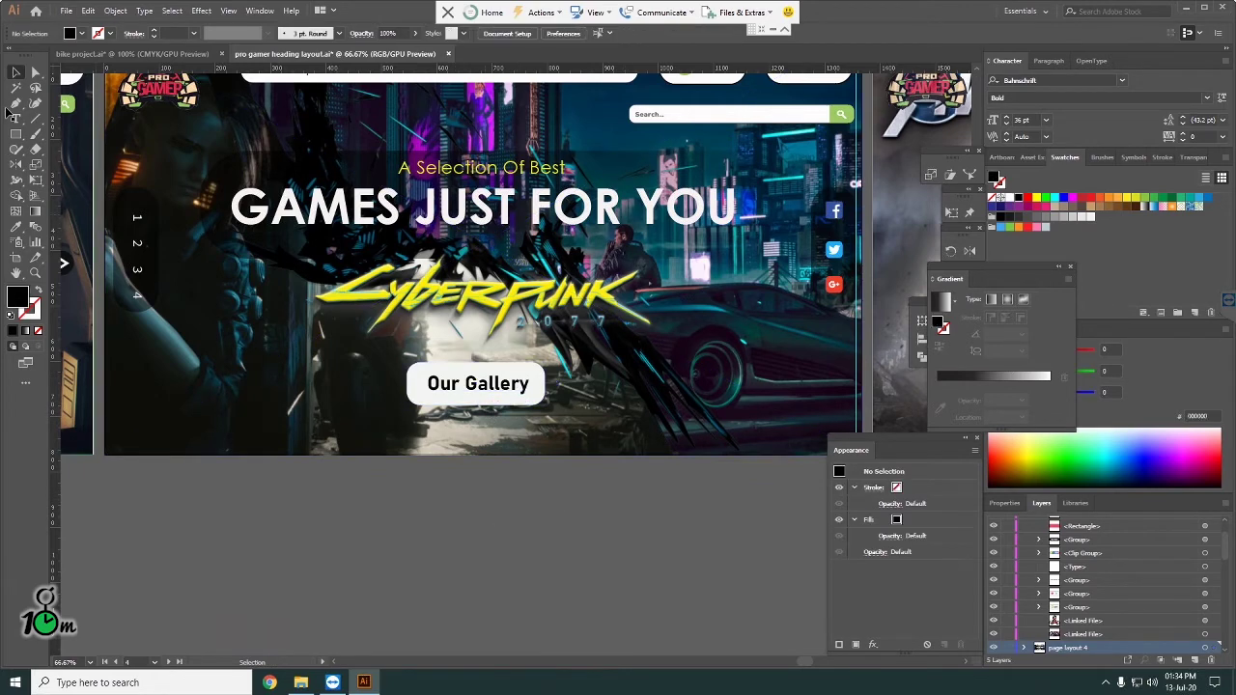
click(35, 123)
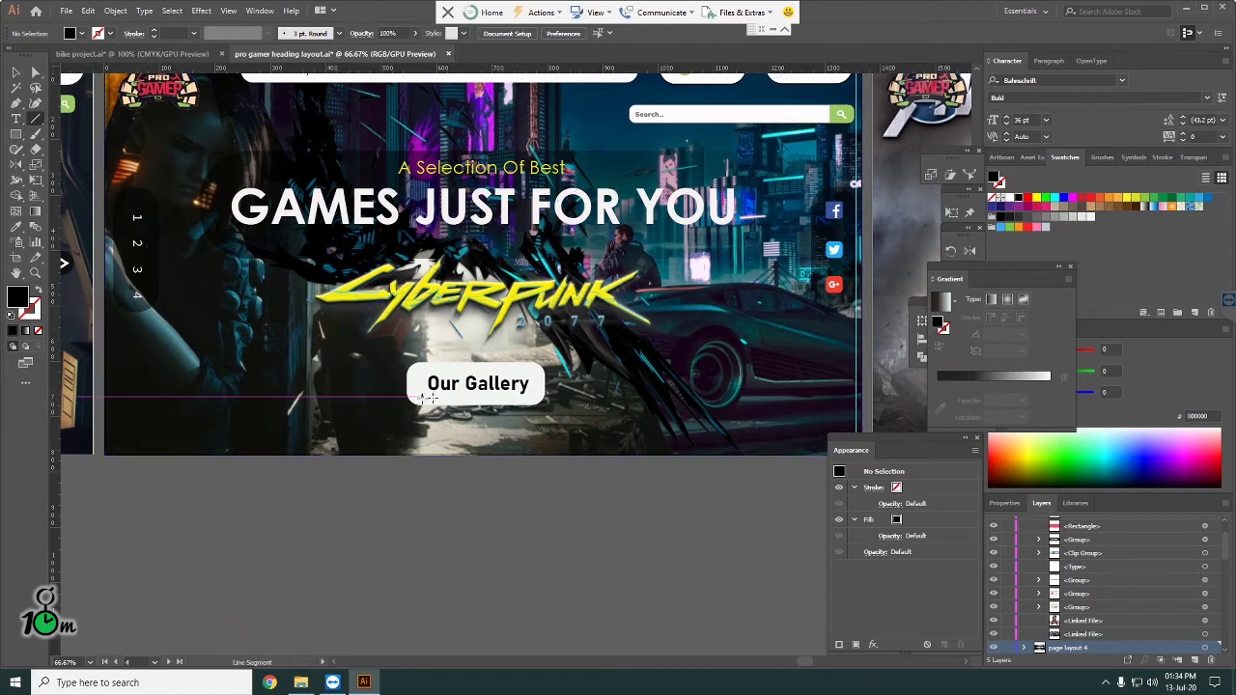
drag(425, 394, 532, 396)
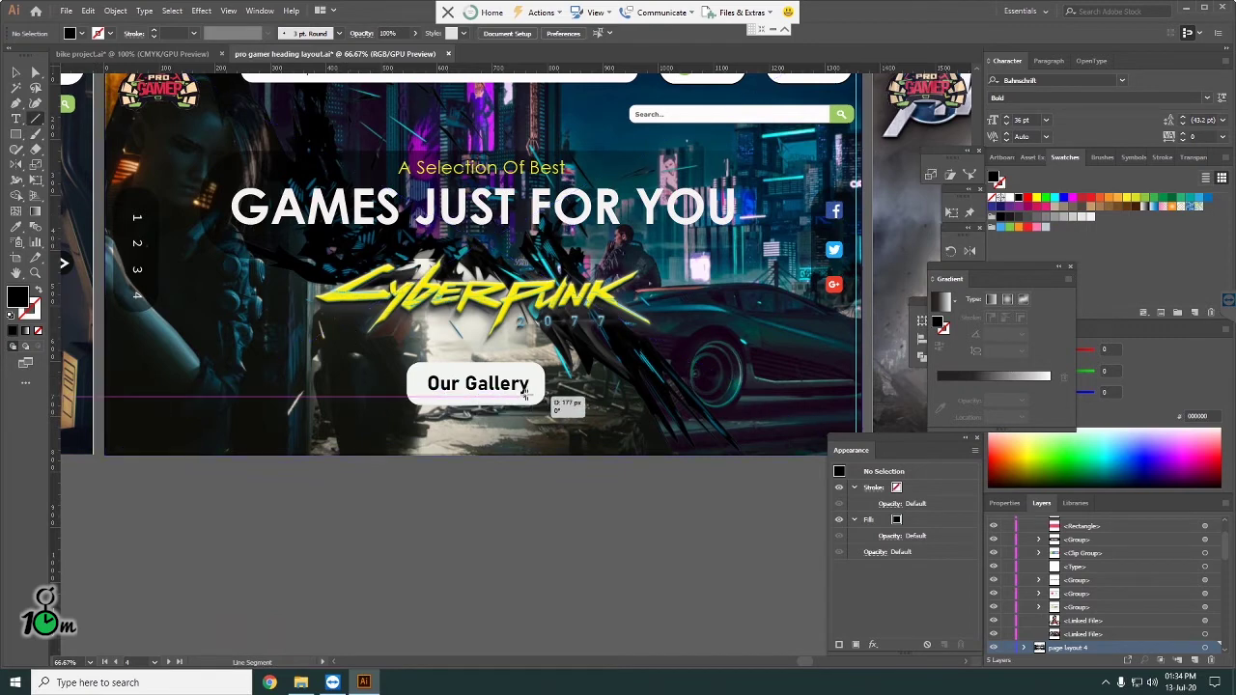
click(16, 72)
scroll(430, 483, down, 3)
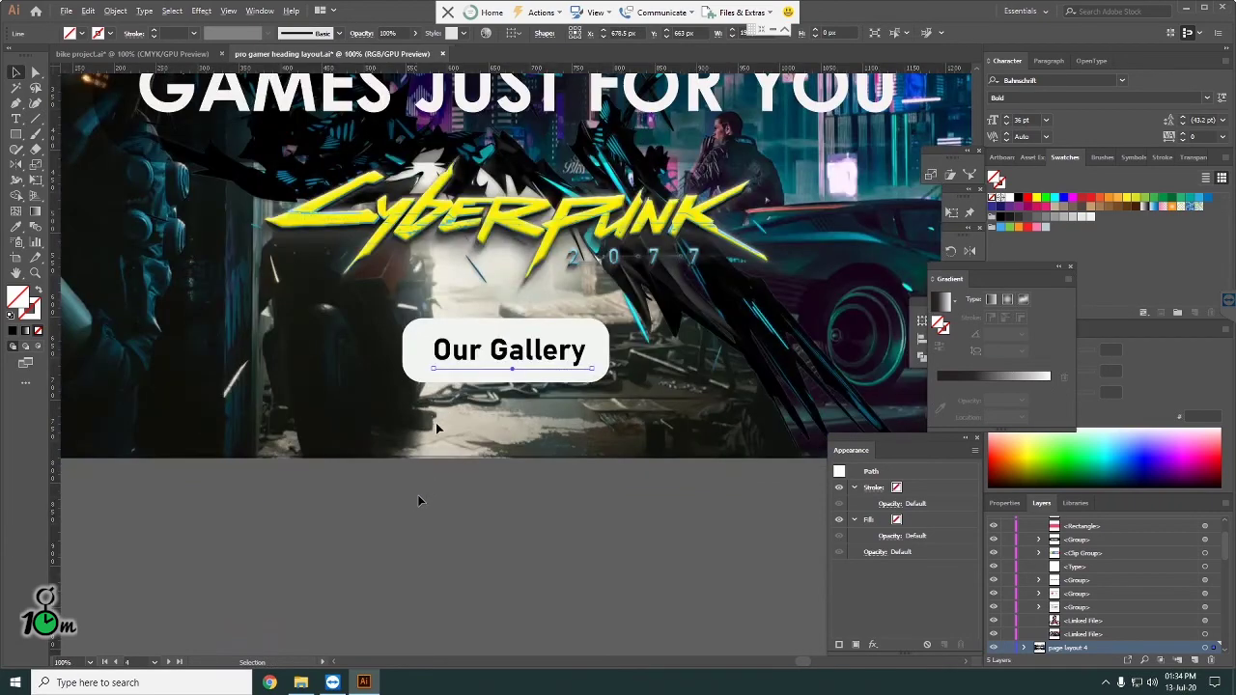
alt+scroll(435, 422, up, 1)
alt+scroll(459, 371, down, 1)
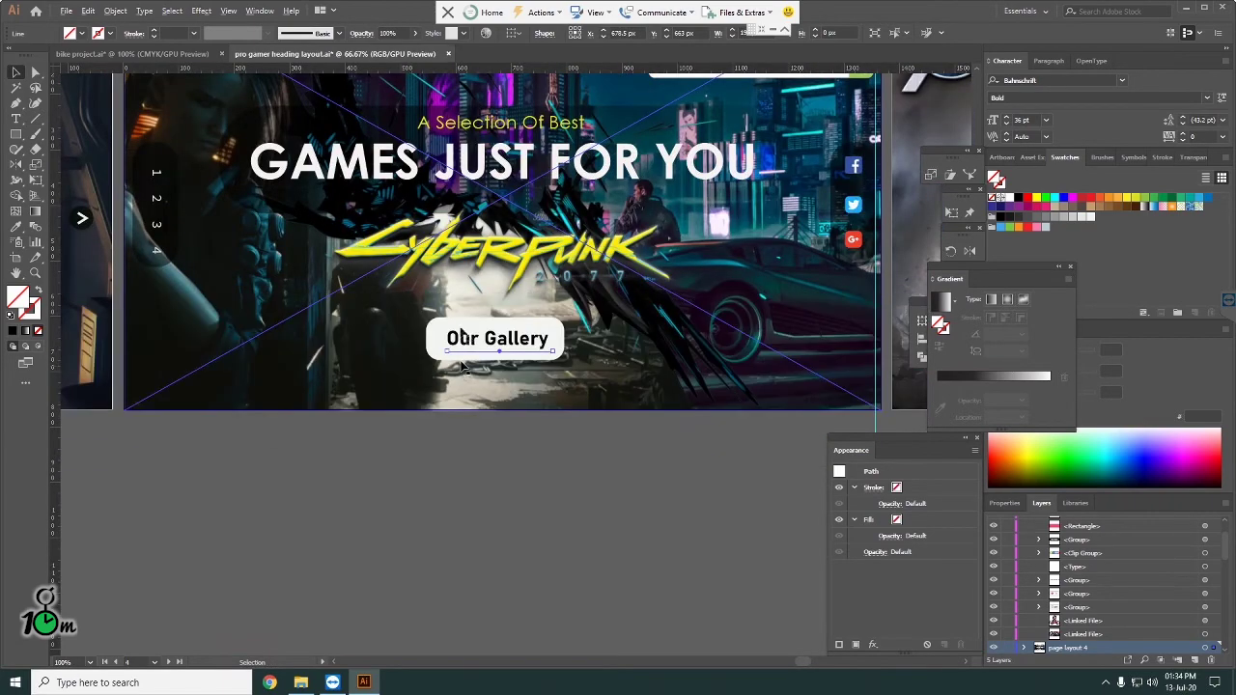
alt+scroll(460, 372, down, 1)
scroll(253, 275, up, 1)
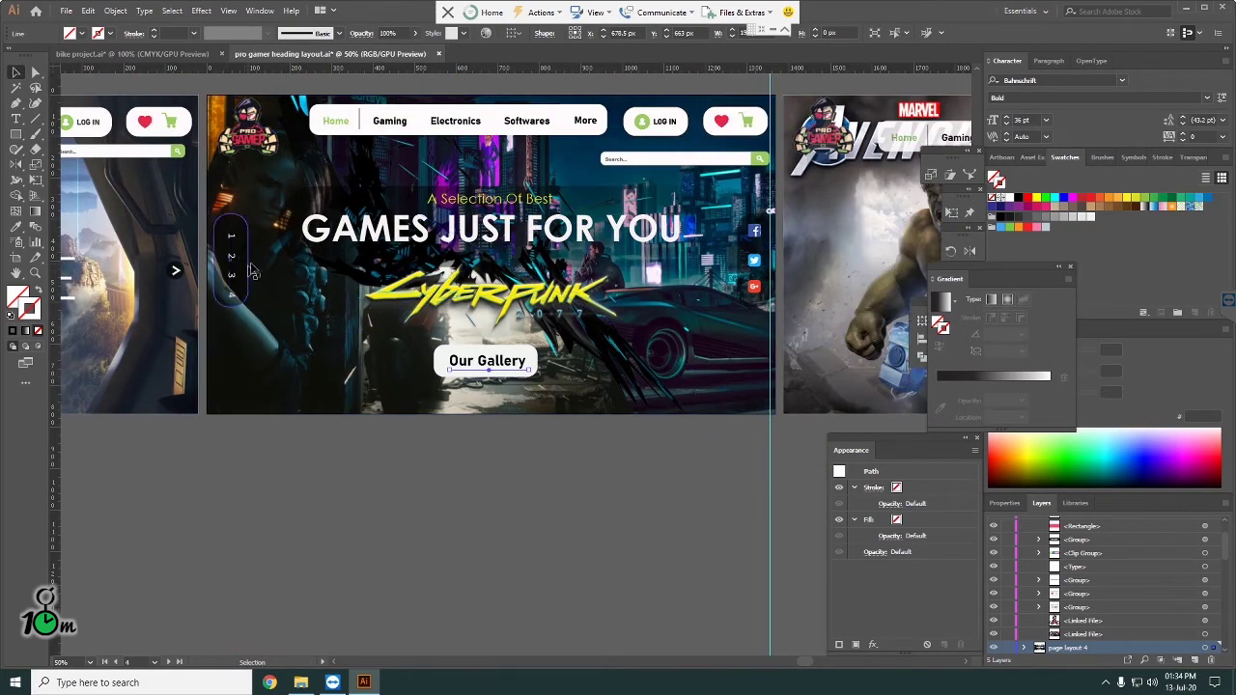
scroll(253, 275, up, 1)
Step: Give the underline the heart icon's red at a 5 pt stroke weight
key(i)
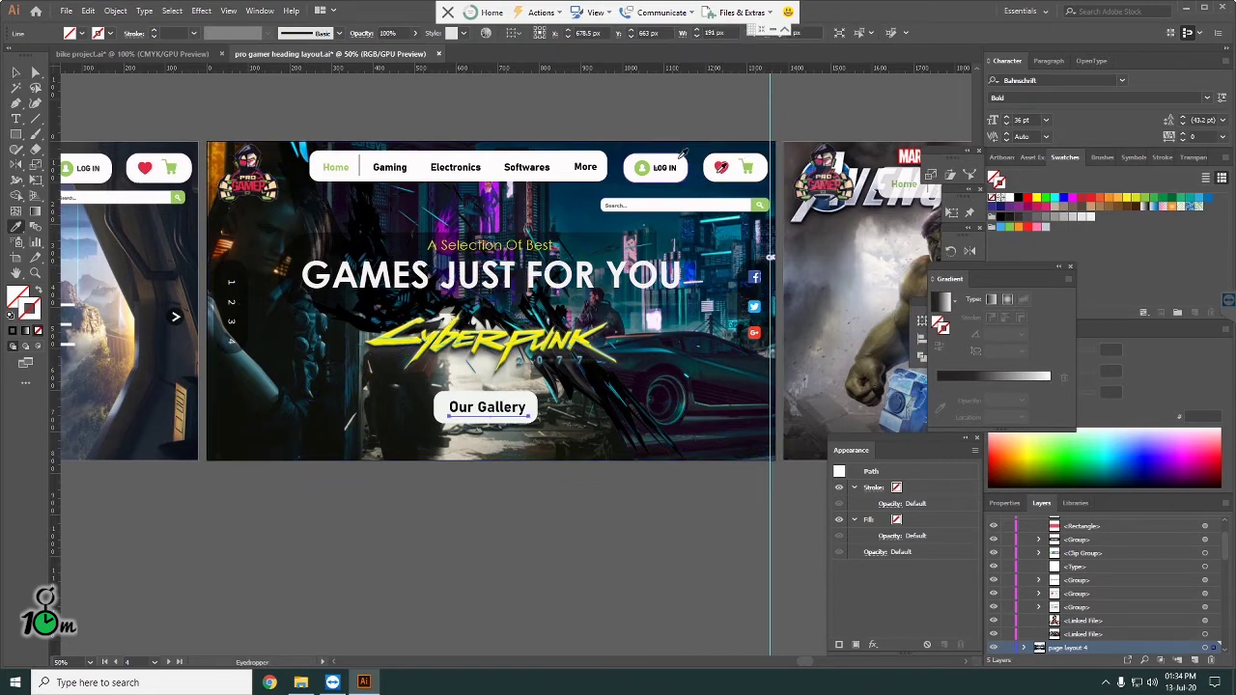
click(717, 172)
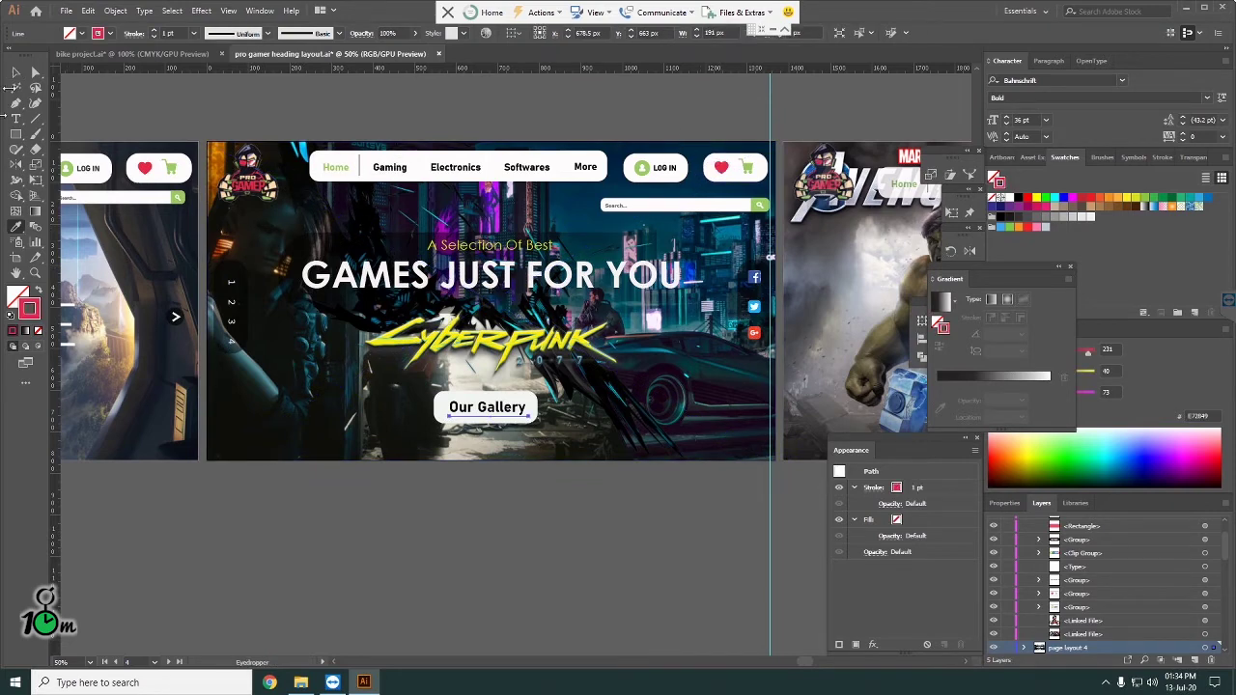
click(14, 73)
click(193, 32)
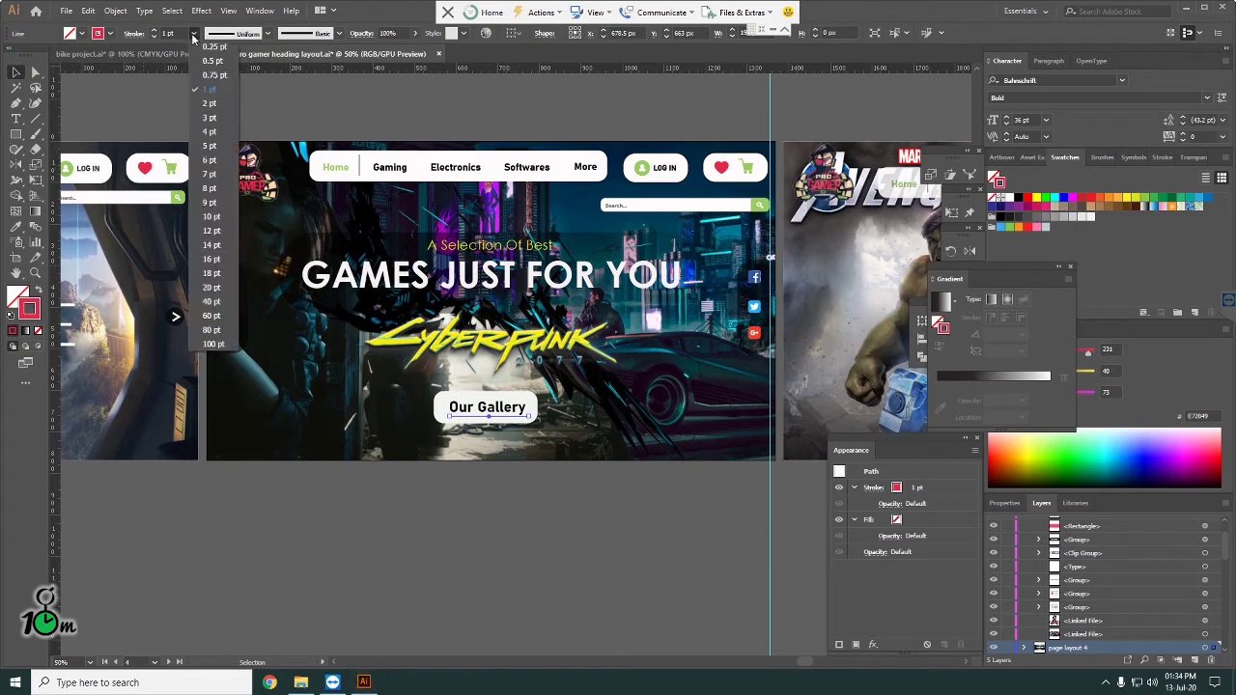
click(210, 145)
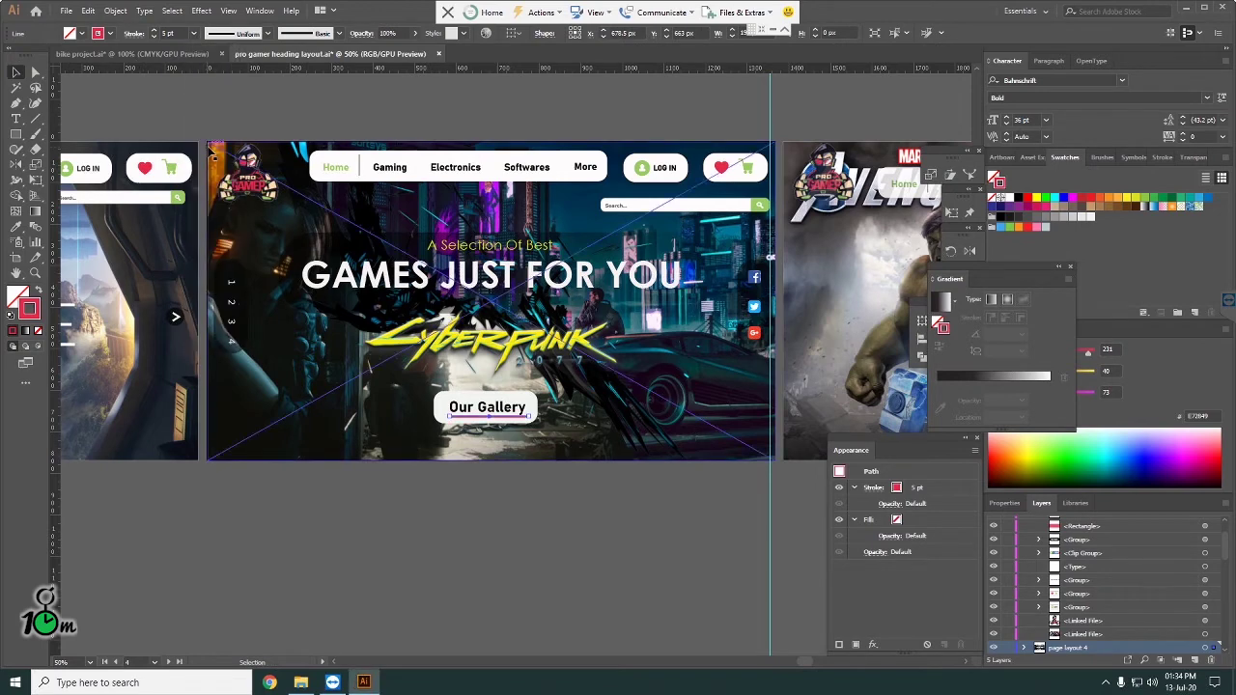
drag(210, 147, 211, 149)
click(133, 35)
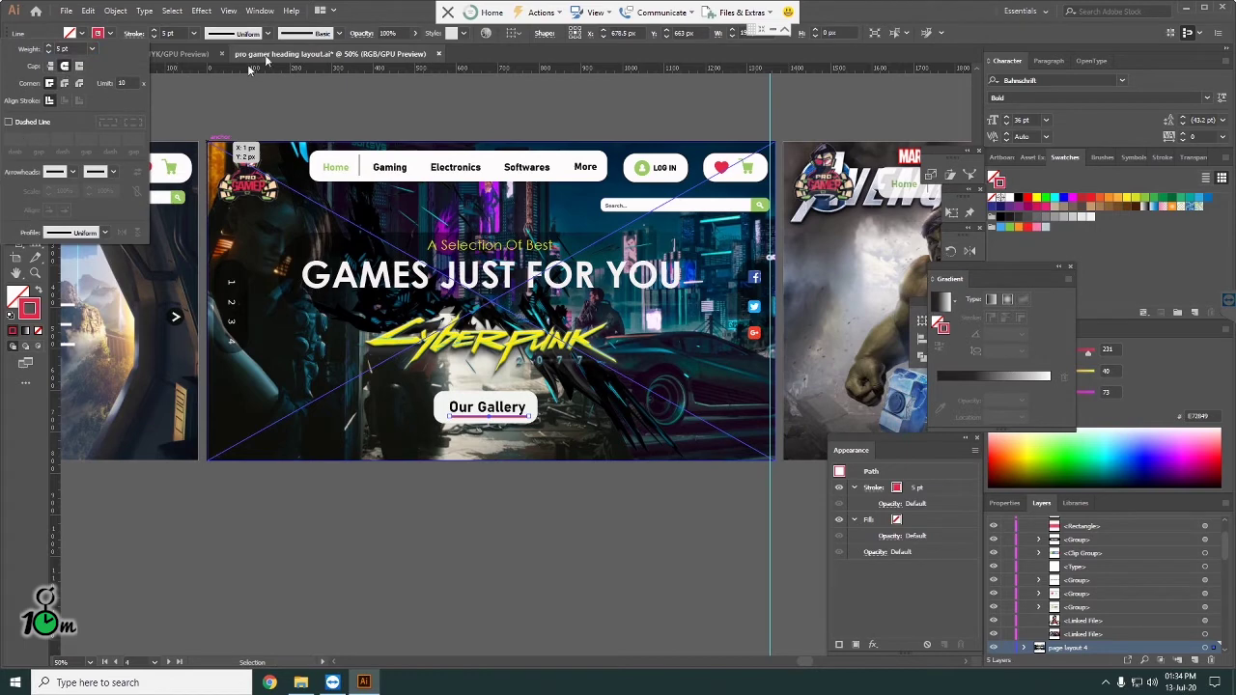
click(413, 567)
Step: Recolour the underline's stroke green 9ACD62 with the Eyedropper
key(a)
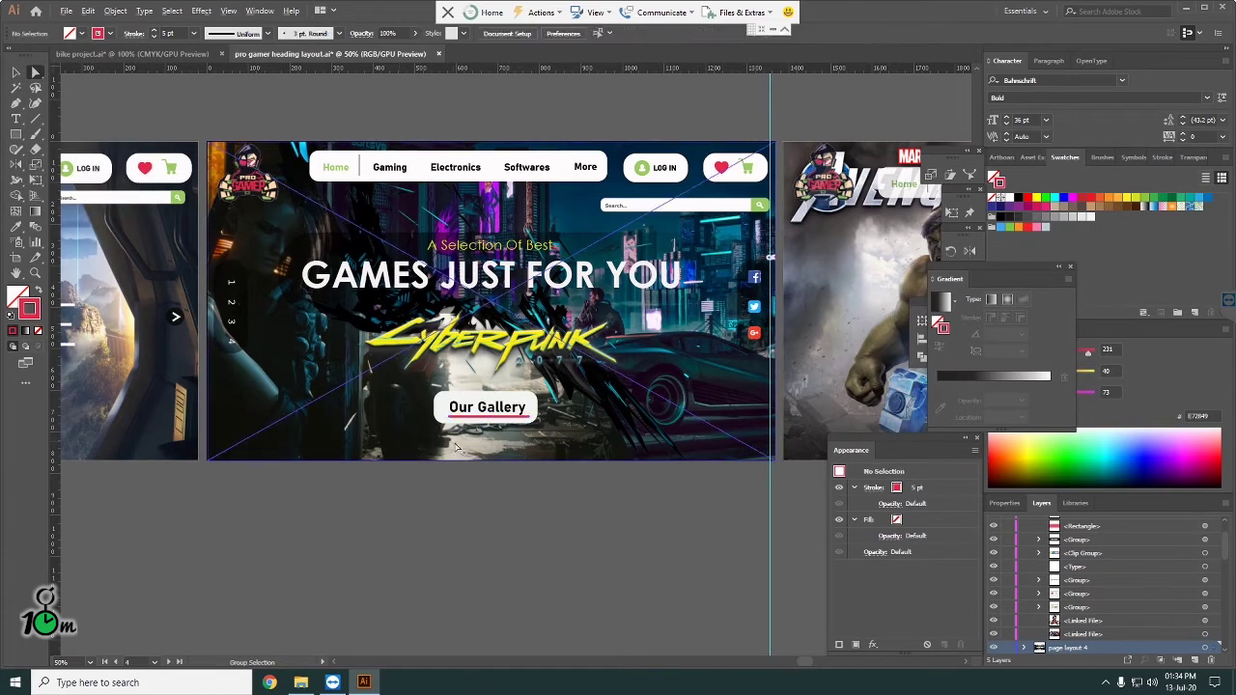
scroll(463, 446, up, 3)
scroll(484, 404, down, 1)
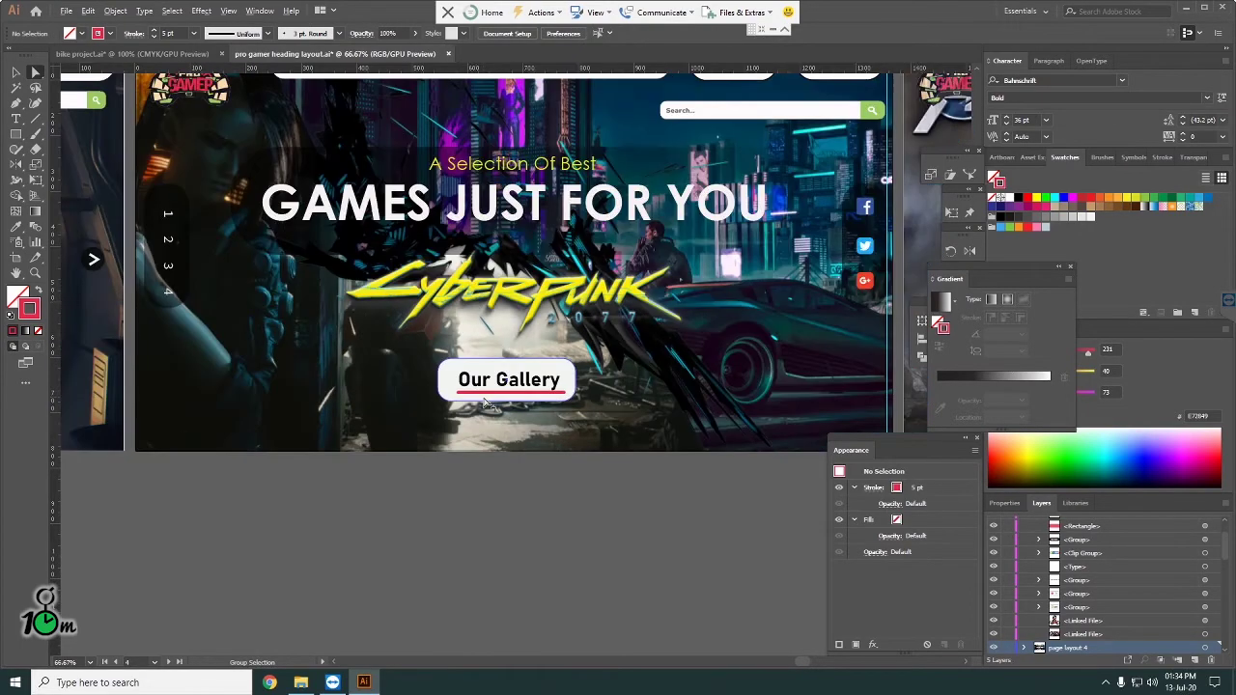
key(v)
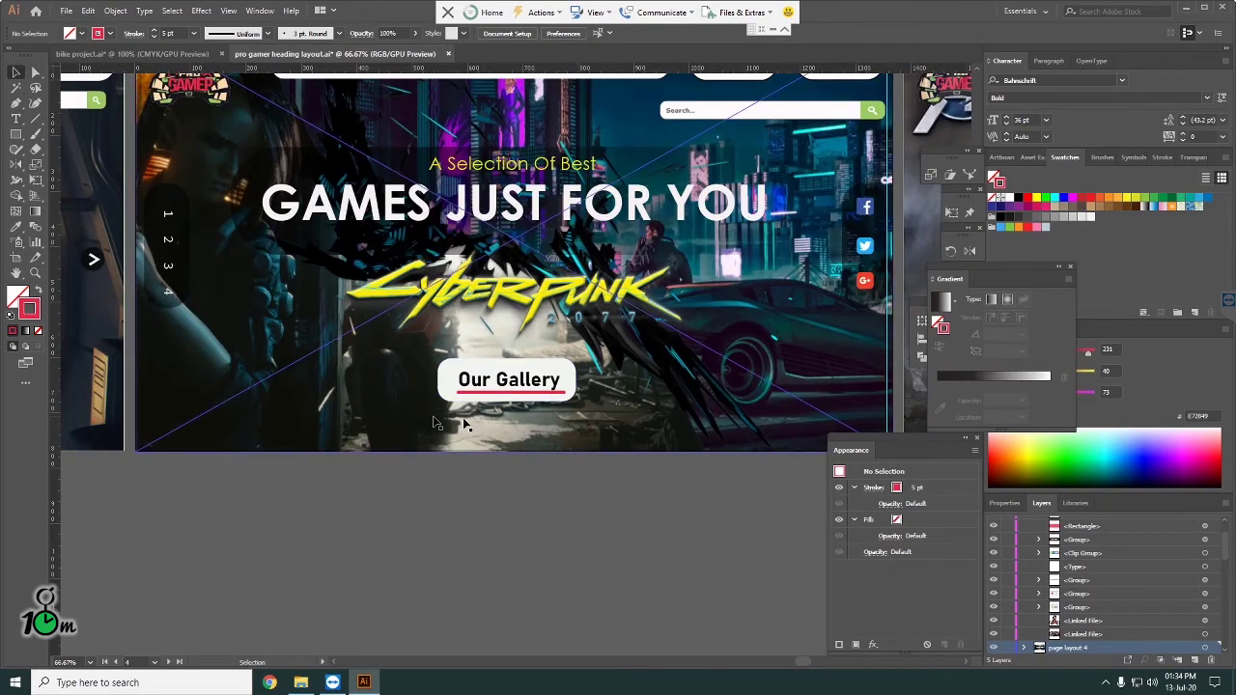
click(480, 394)
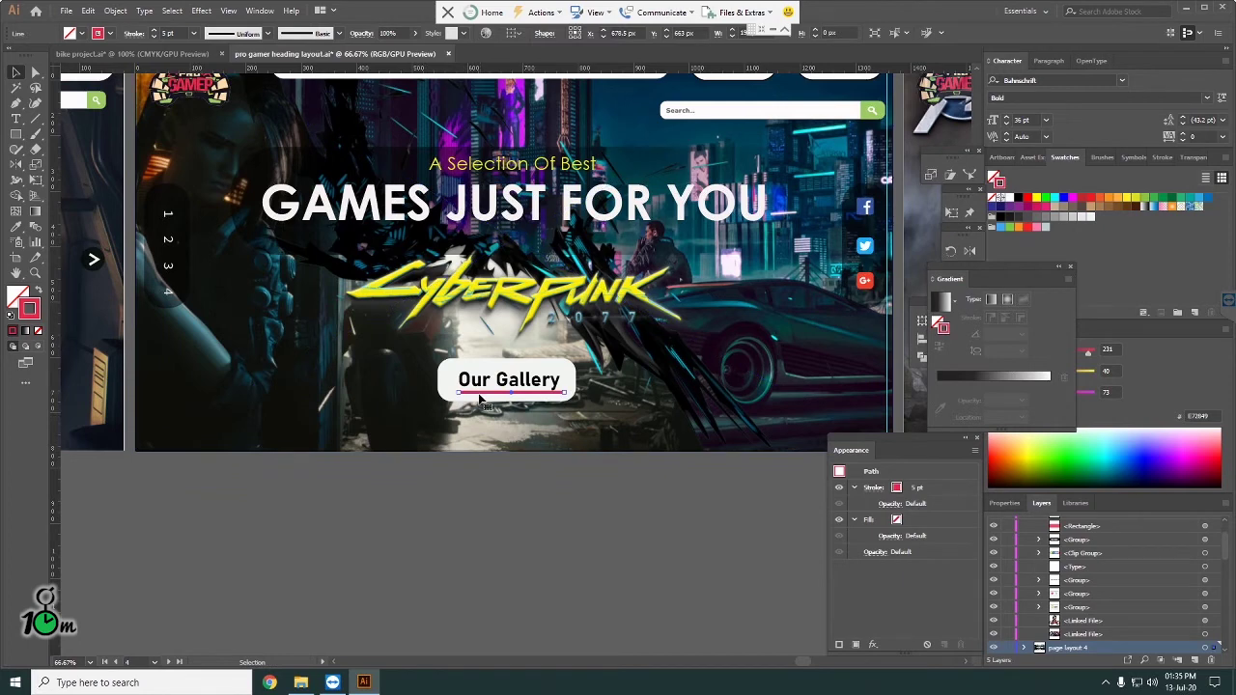
key(i)
scroll(241, 206, down, 1)
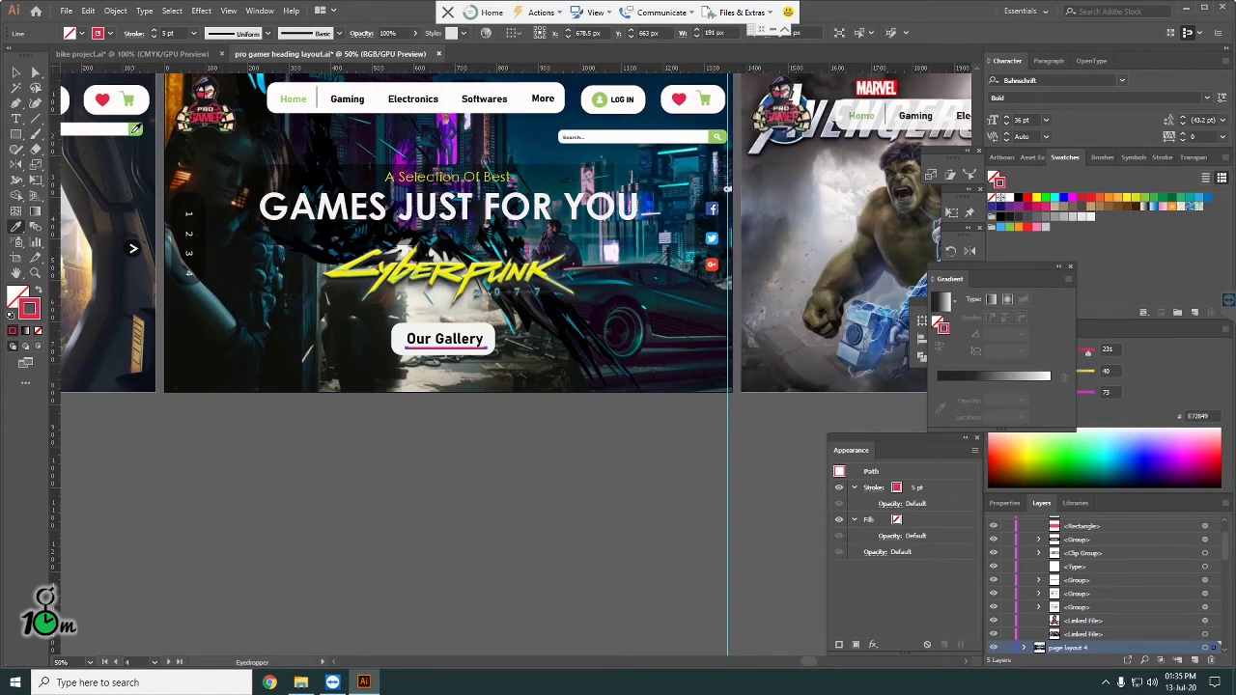
click(136, 129)
click(17, 74)
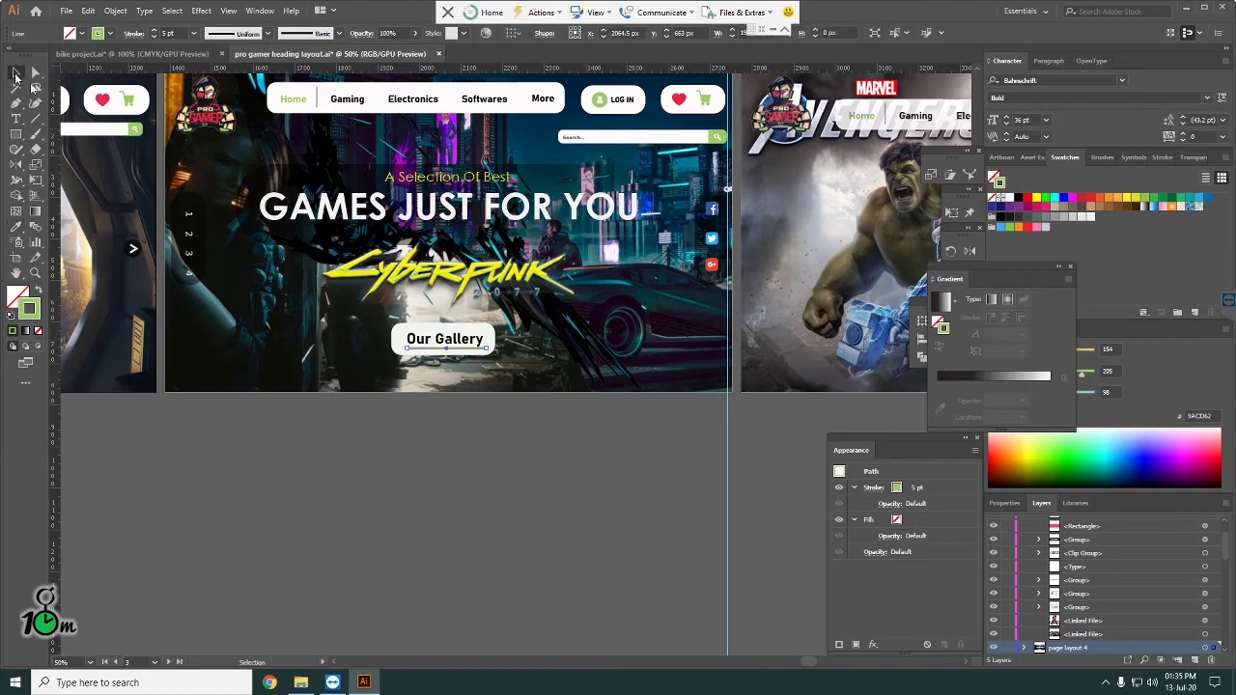
click(418, 543)
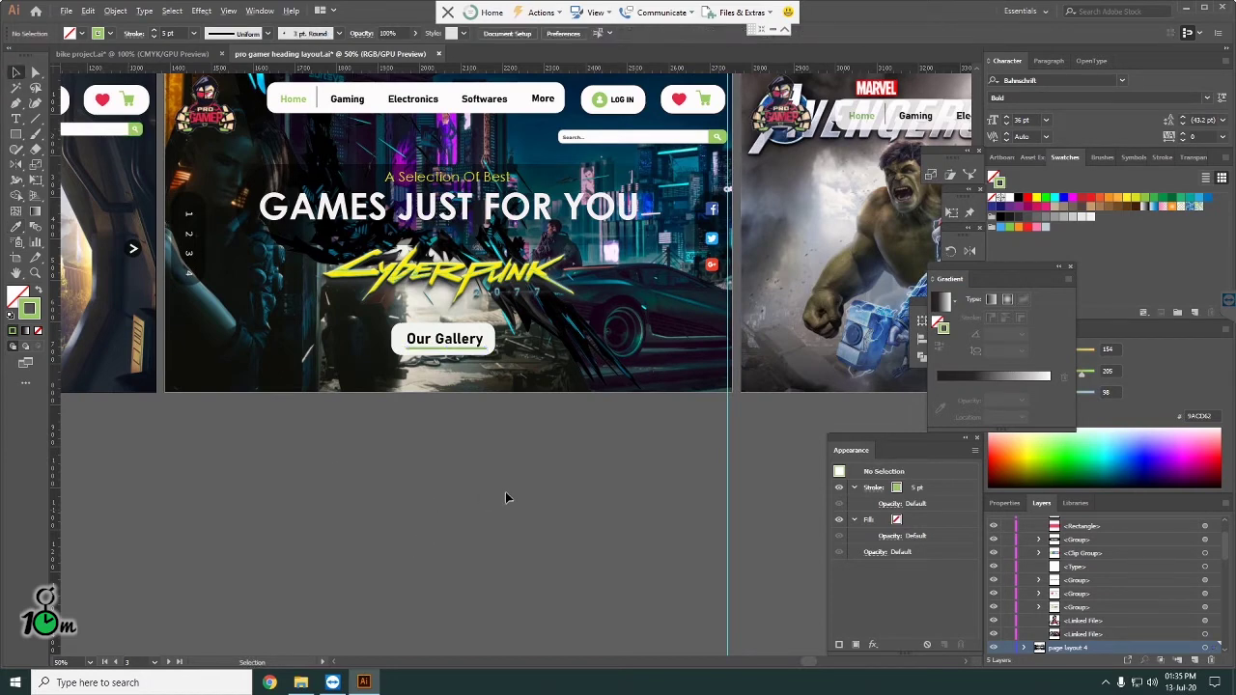
scroll(506, 490, down, 1)
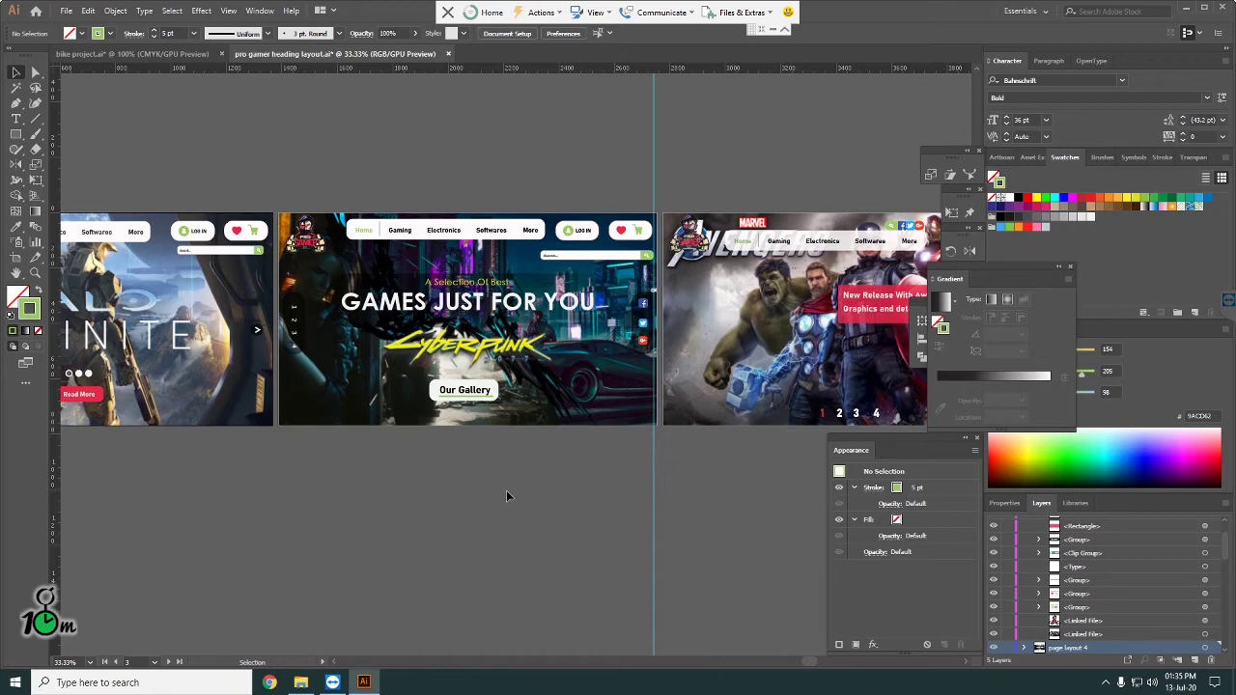
click(461, 404)
scroll(466, 410, up, 1)
scroll(464, 408, up, 2)
scroll(462, 386, up, 1)
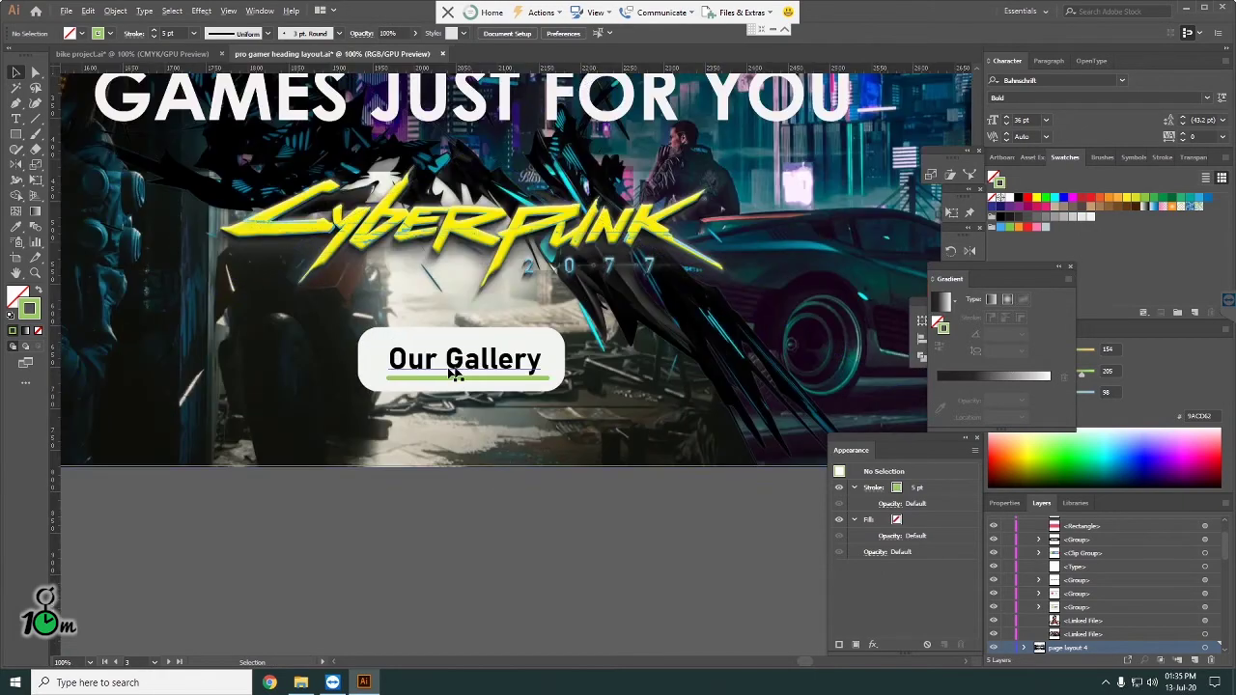
scroll(459, 373, down, 1)
scroll(459, 372, down, 1)
scroll(459, 371, down, 1)
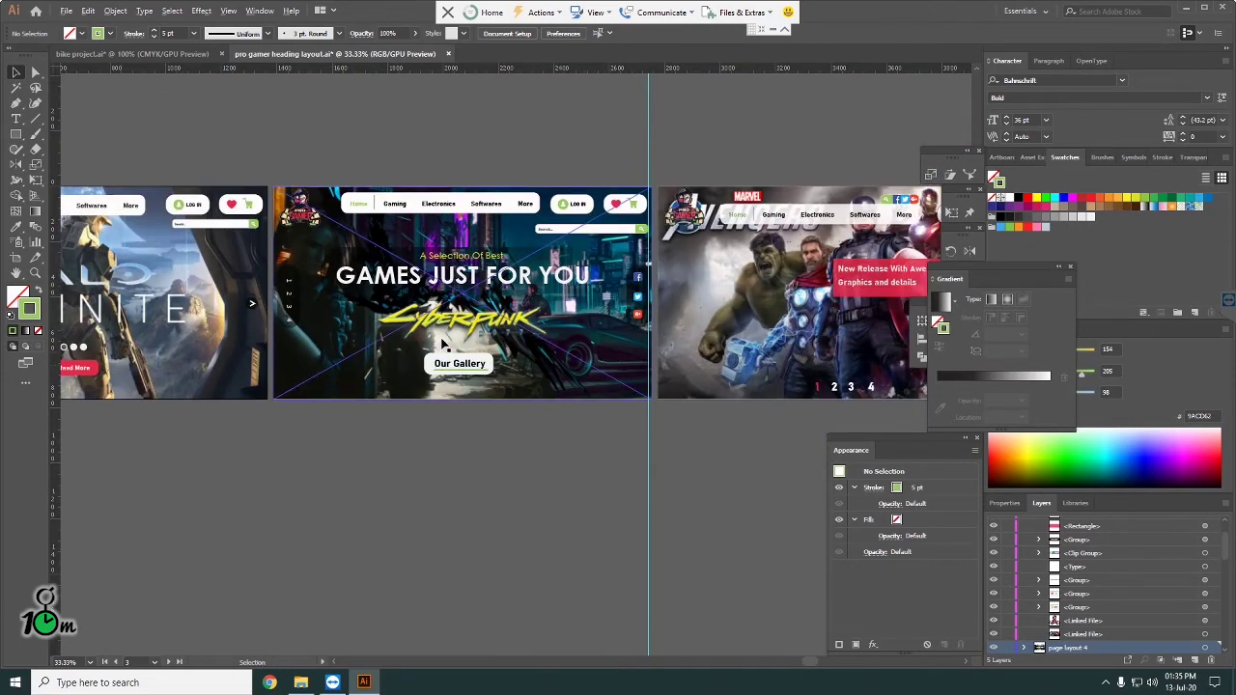
scroll(442, 345, up, 1)
scroll(442, 344, up, 1)
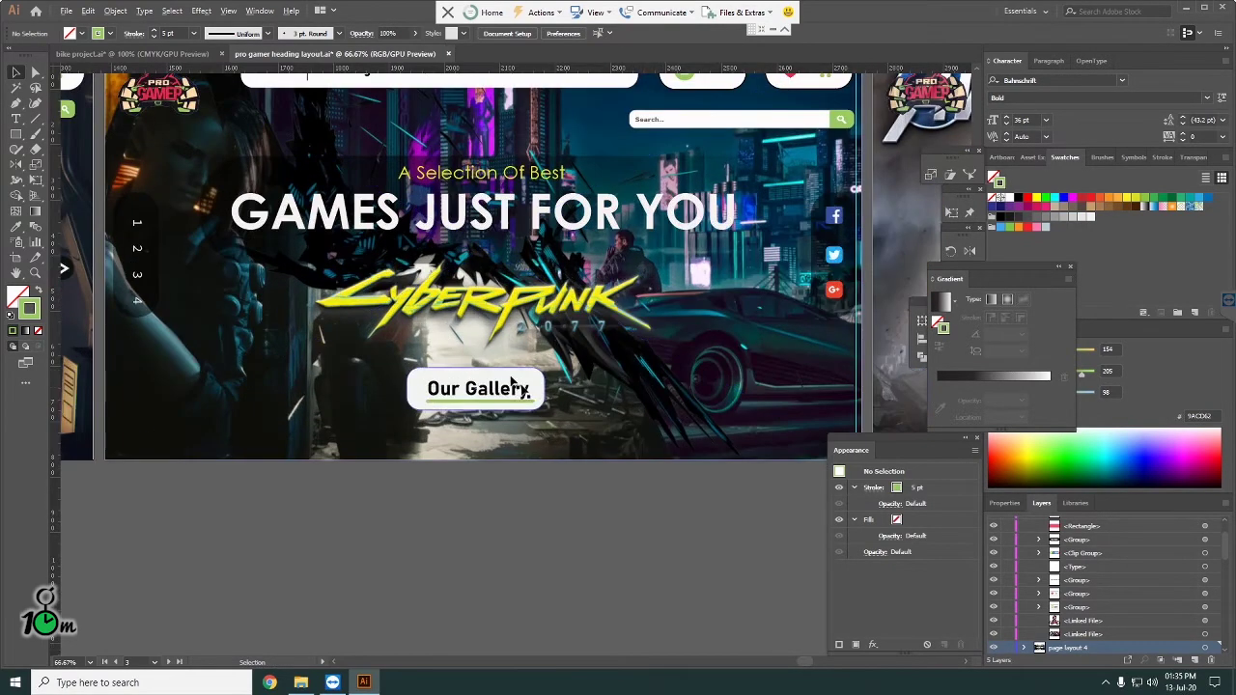
click(535, 388)
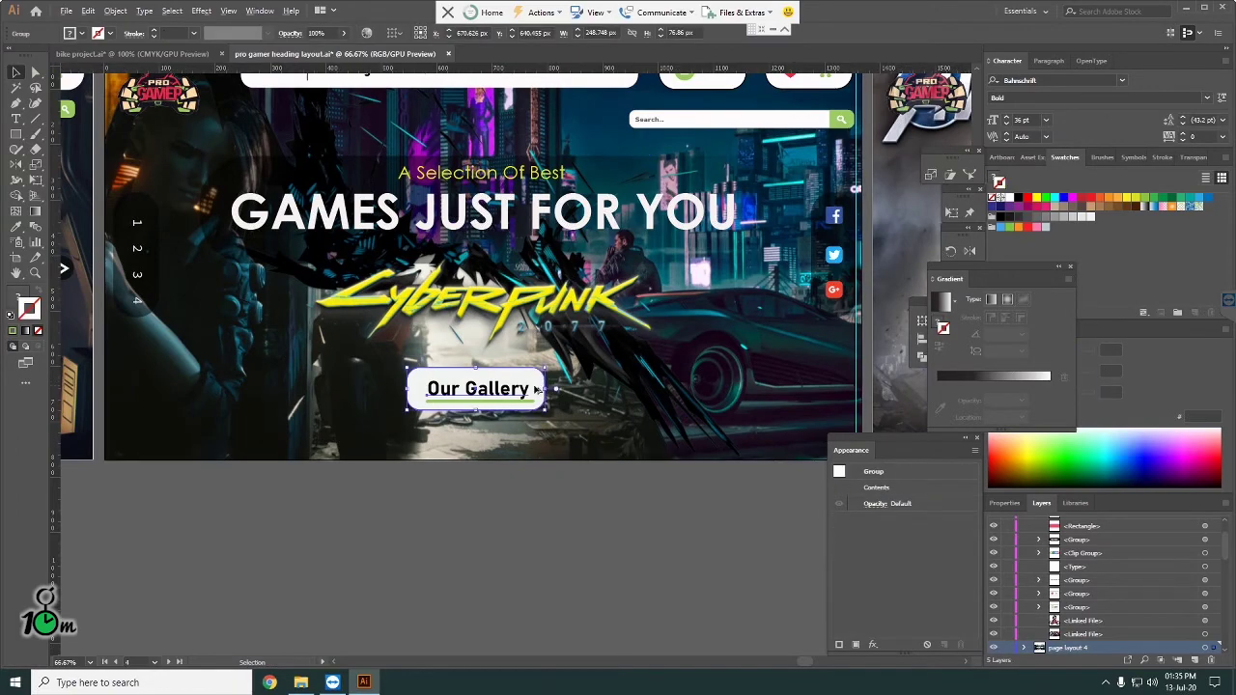
scroll(541, 387, up, 1)
scroll(538, 390, up, 1)
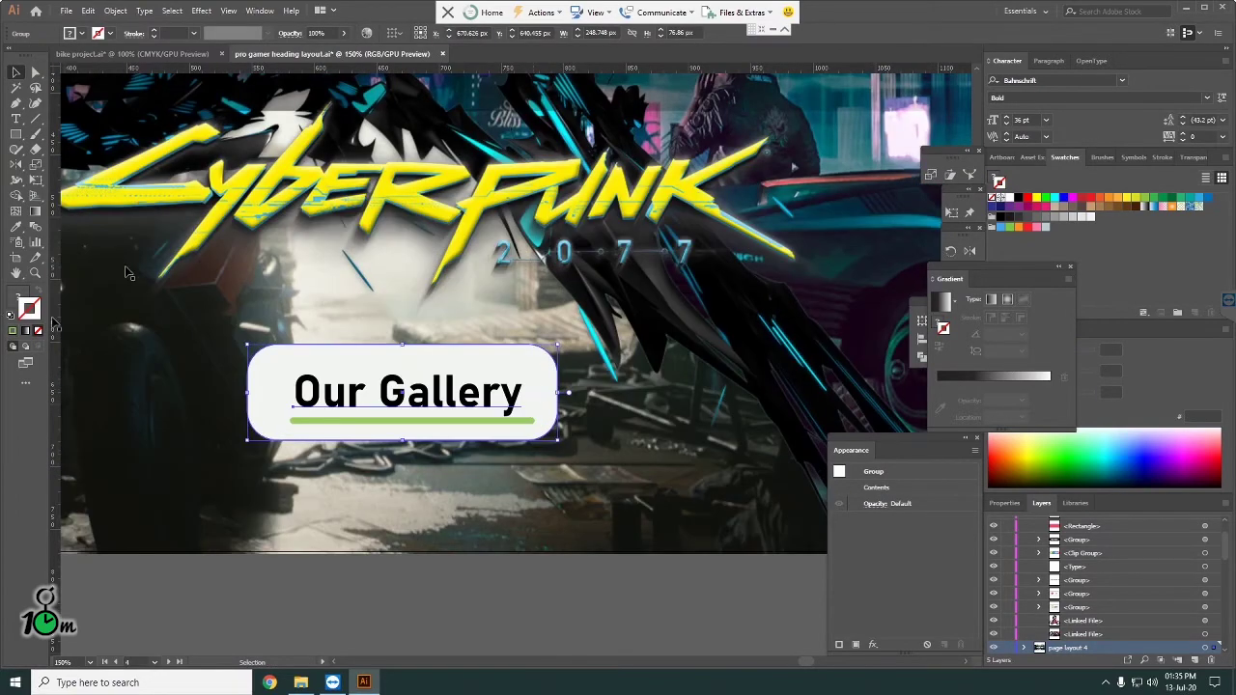
click(11, 331)
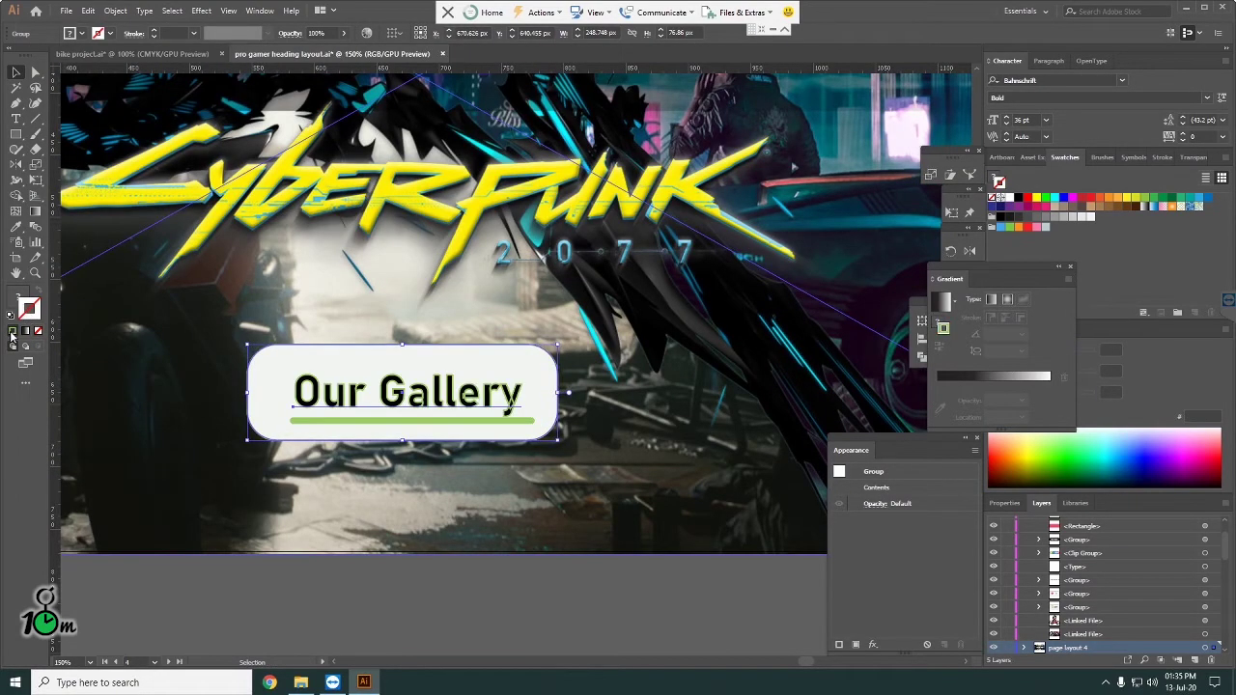
key(ctrl+z)
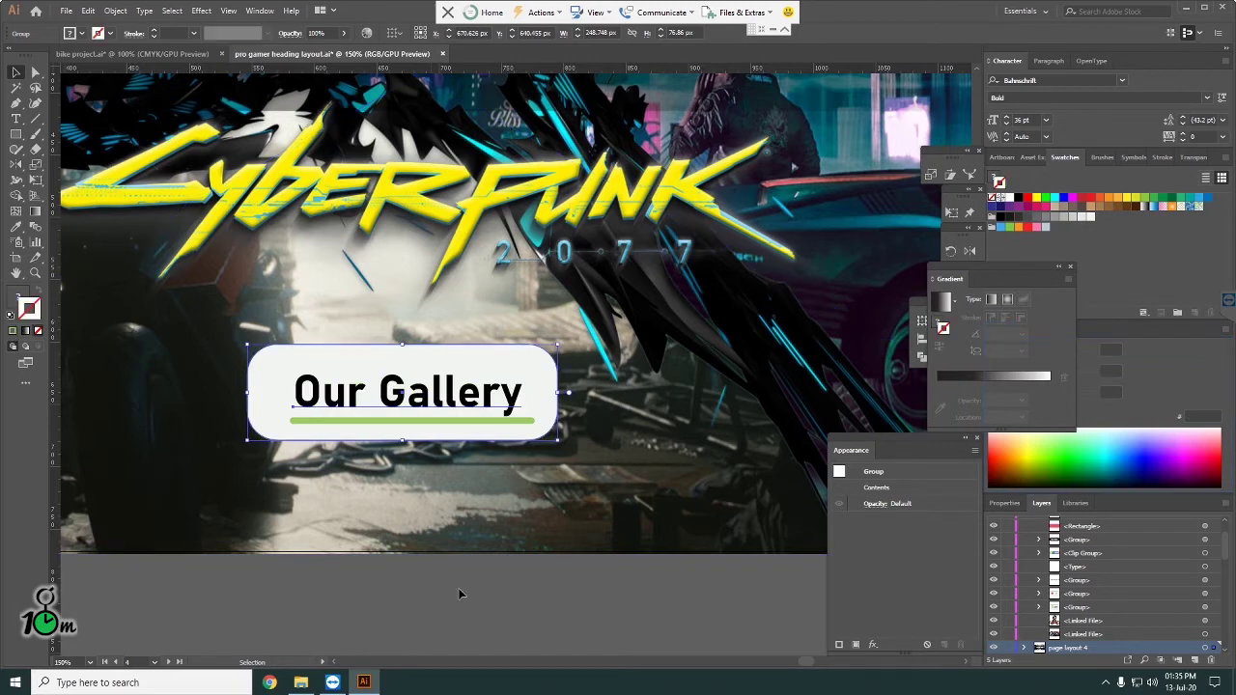
Step: Give the button's rounded rectangle a green 9ACD62 stroke at 3 pt
double_click(542, 399)
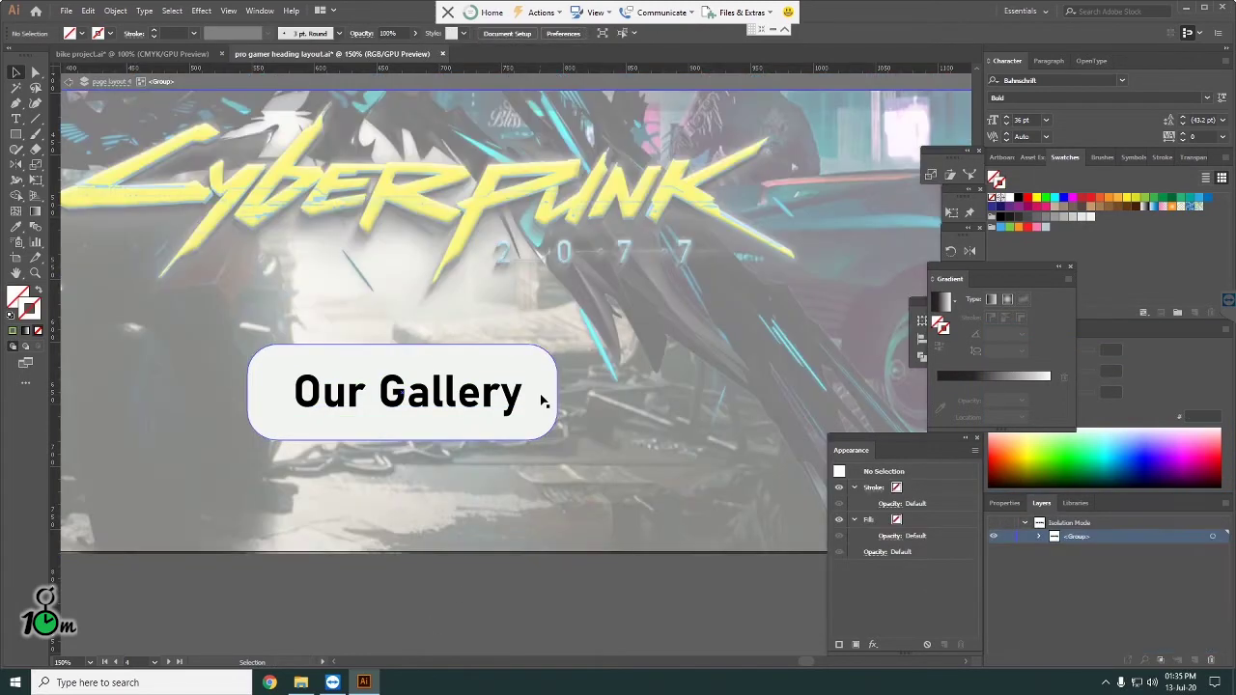
click(541, 399)
click(11, 332)
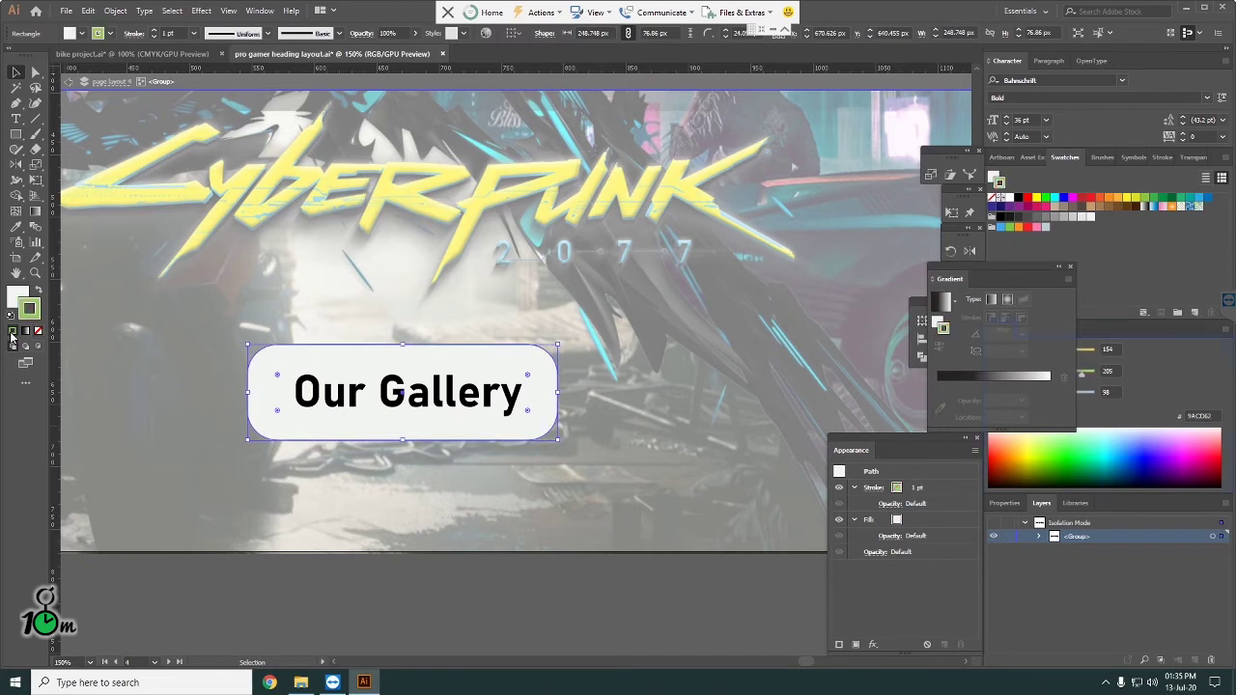
click(193, 34)
click(210, 120)
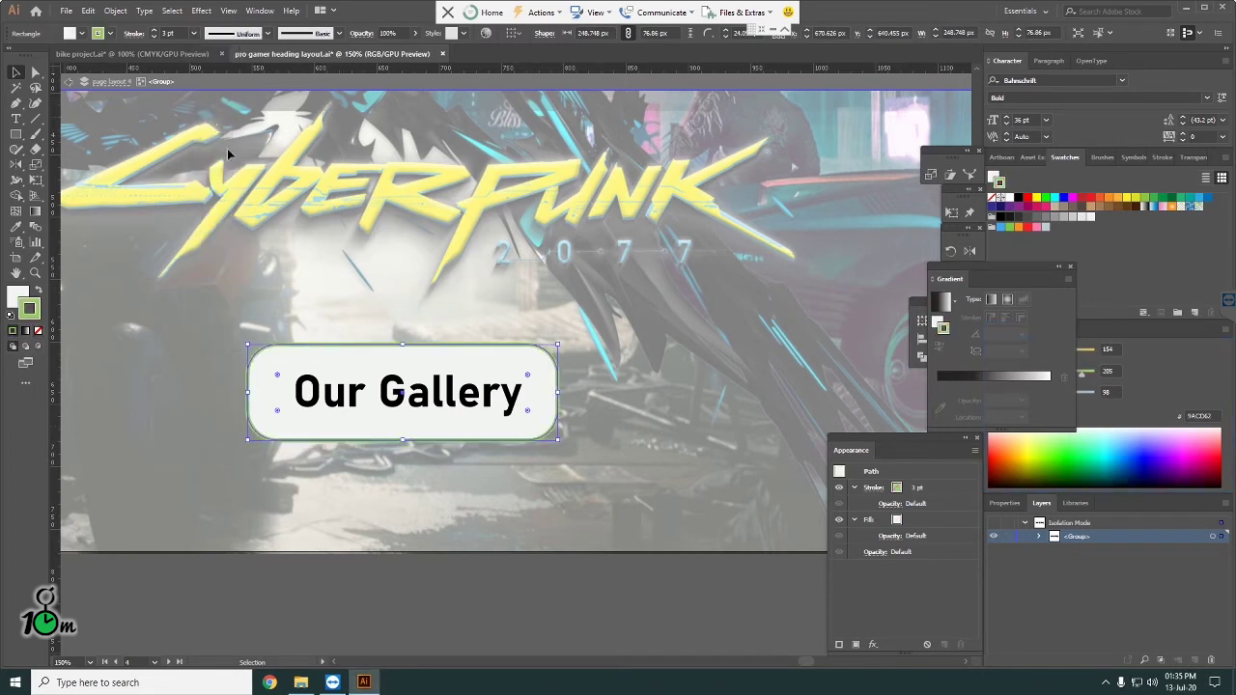
click(519, 610)
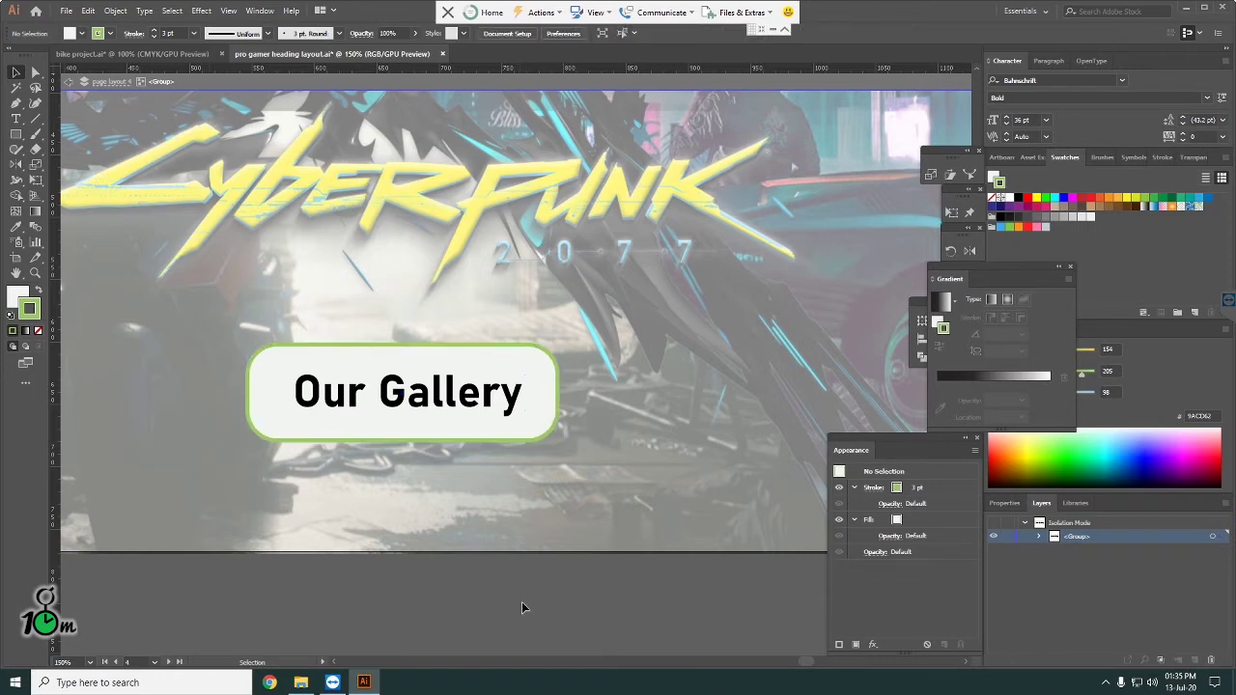
double_click(522, 606)
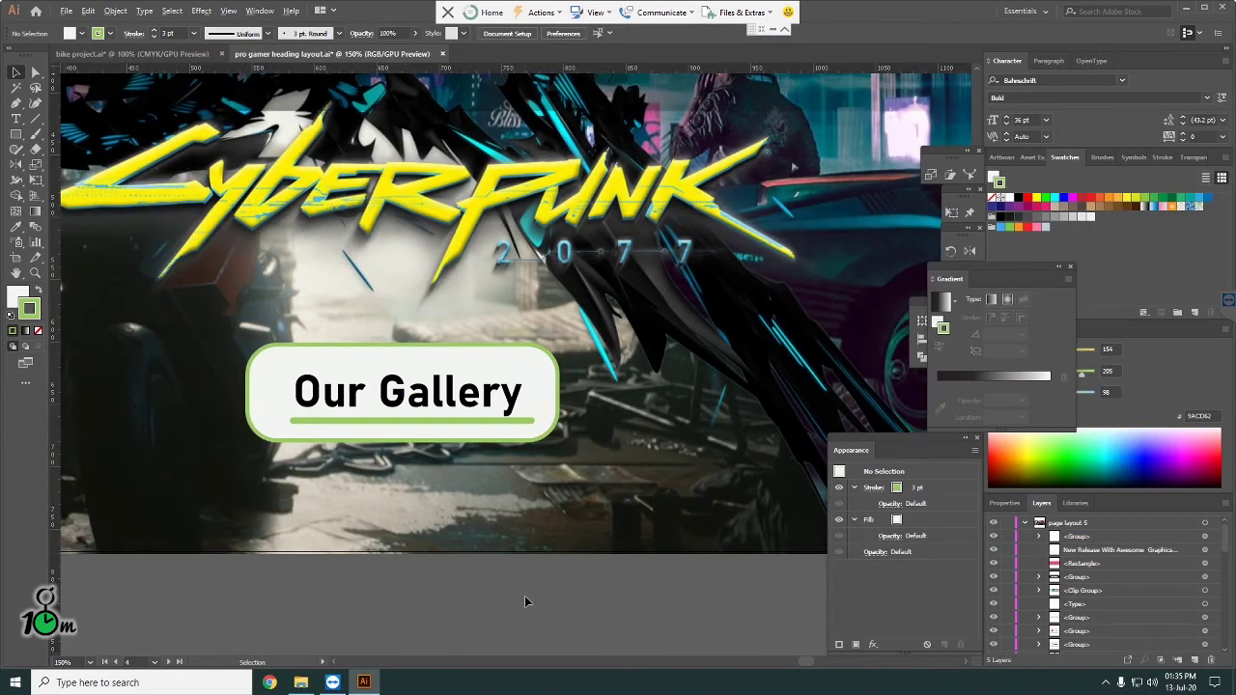
scroll(525, 596, down, 1)
scroll(524, 596, down, 1)
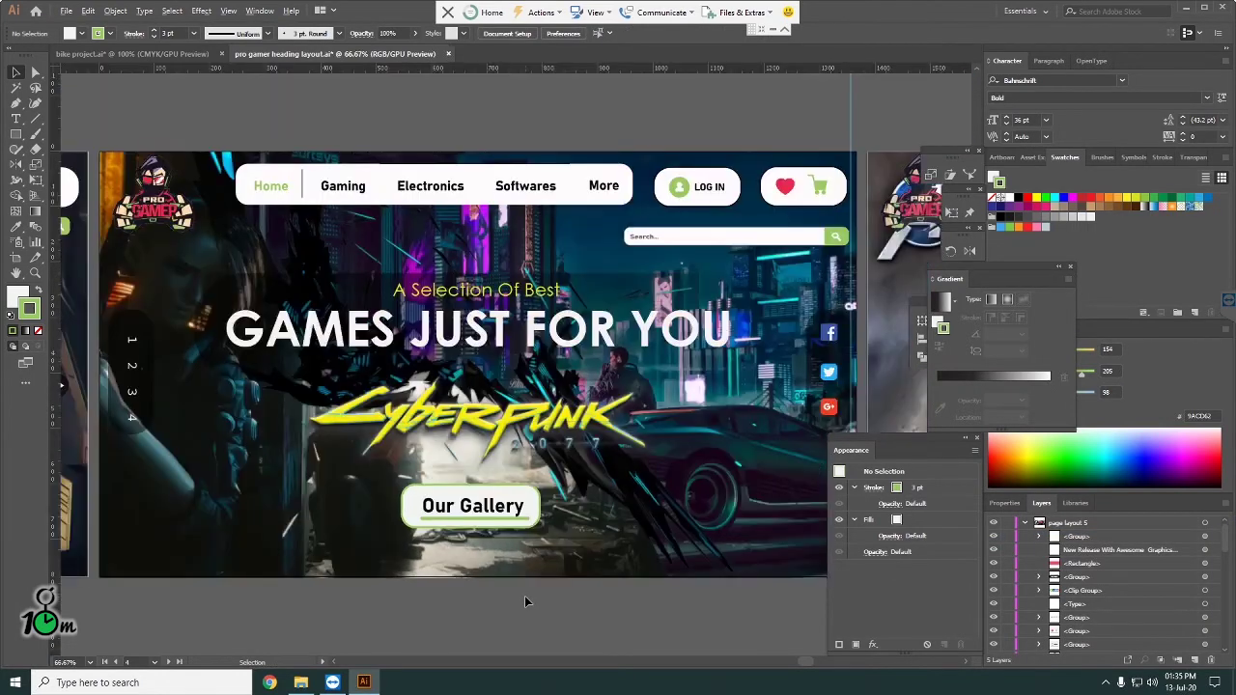
click(501, 519)
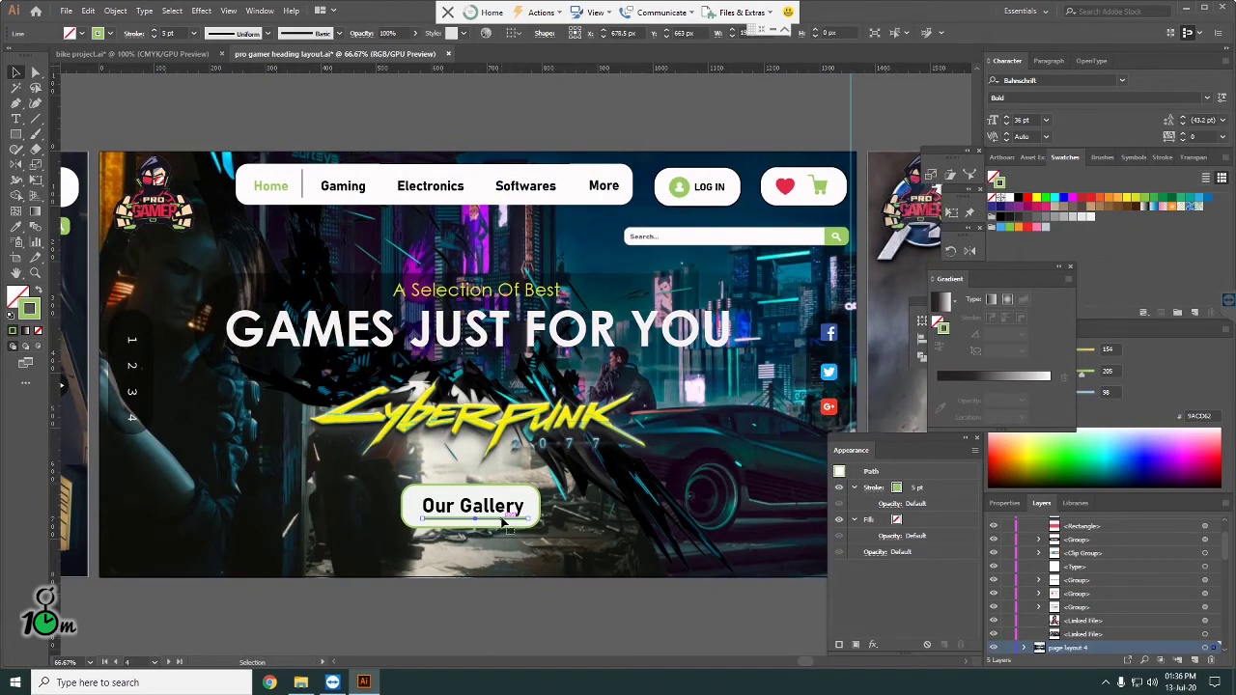
key(i)
click(785, 185)
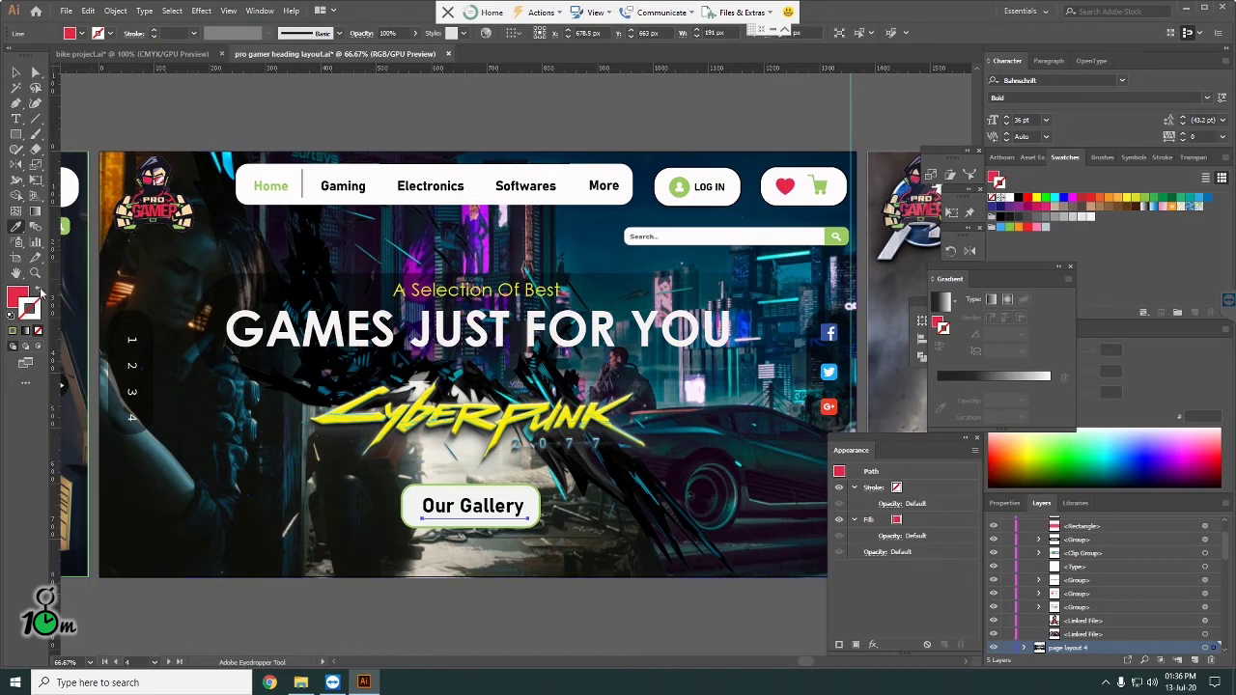
key(ctrl+z)
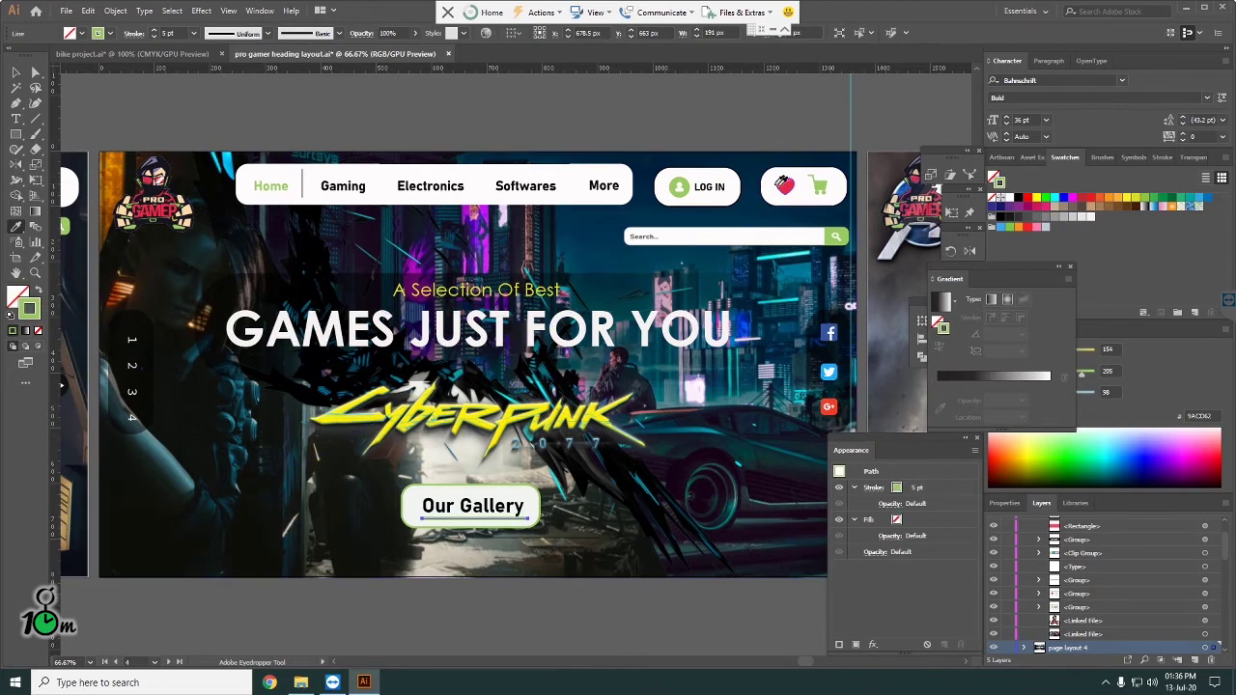
shift+click(784, 184)
key(v)
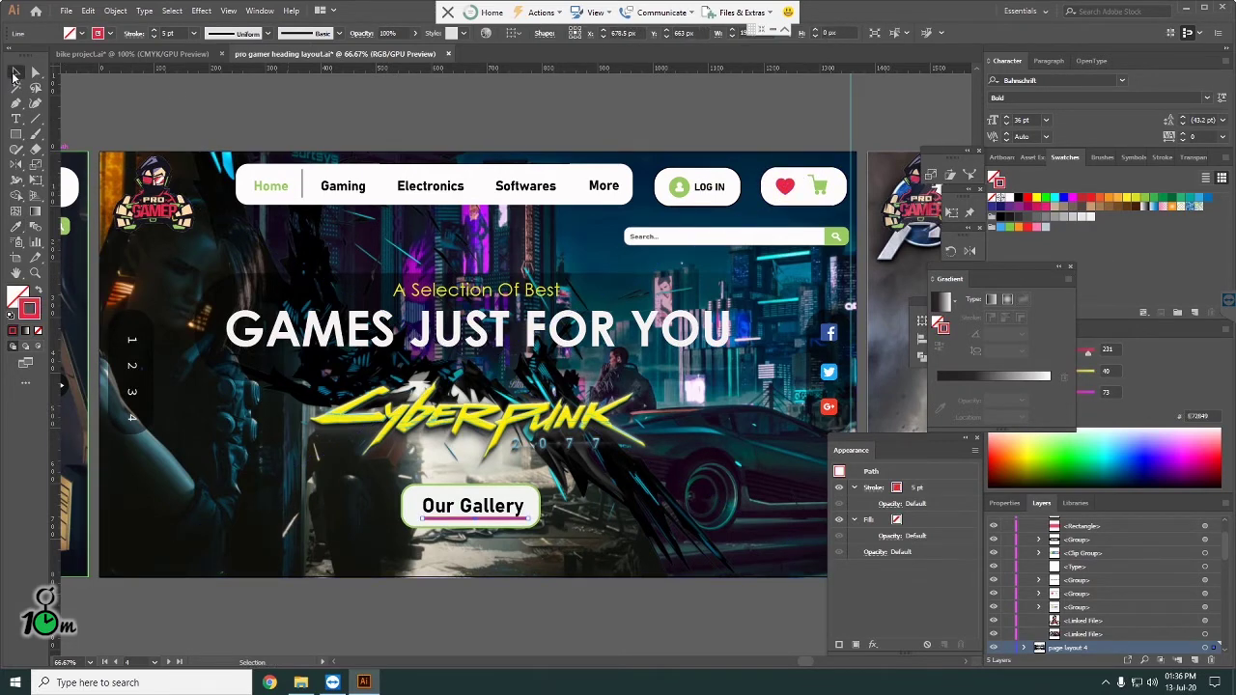
click(518, 610)
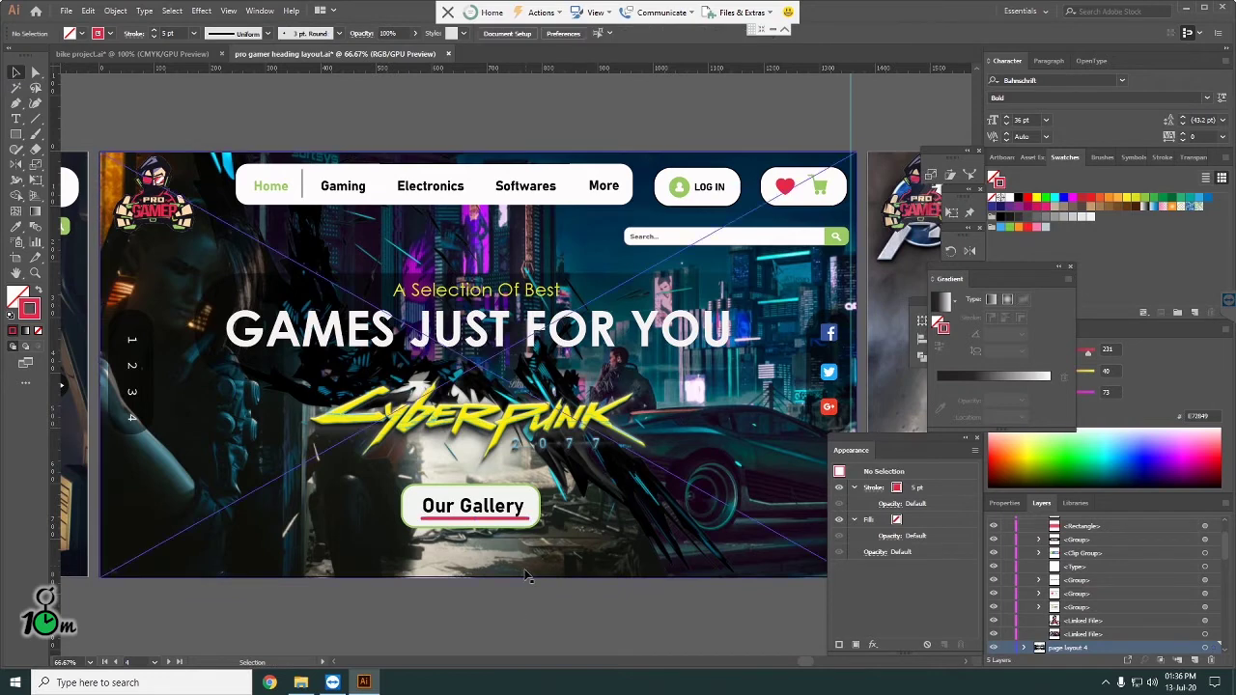
key(ctrl+z)
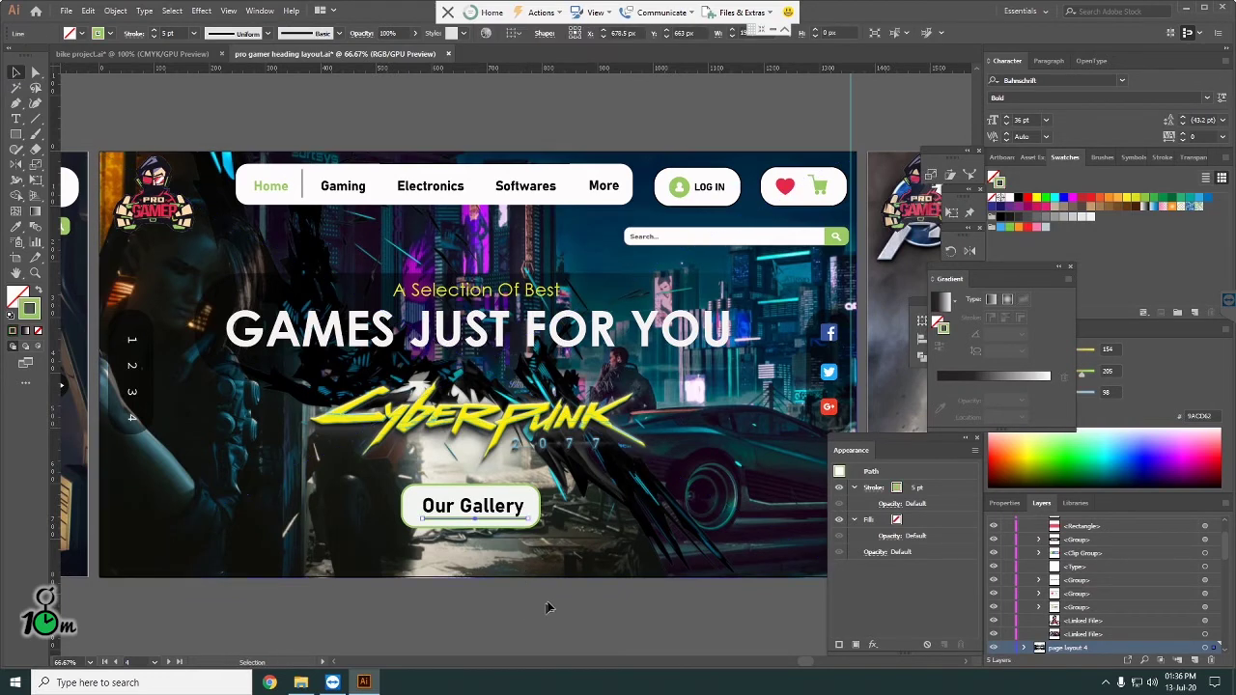
click(513, 513)
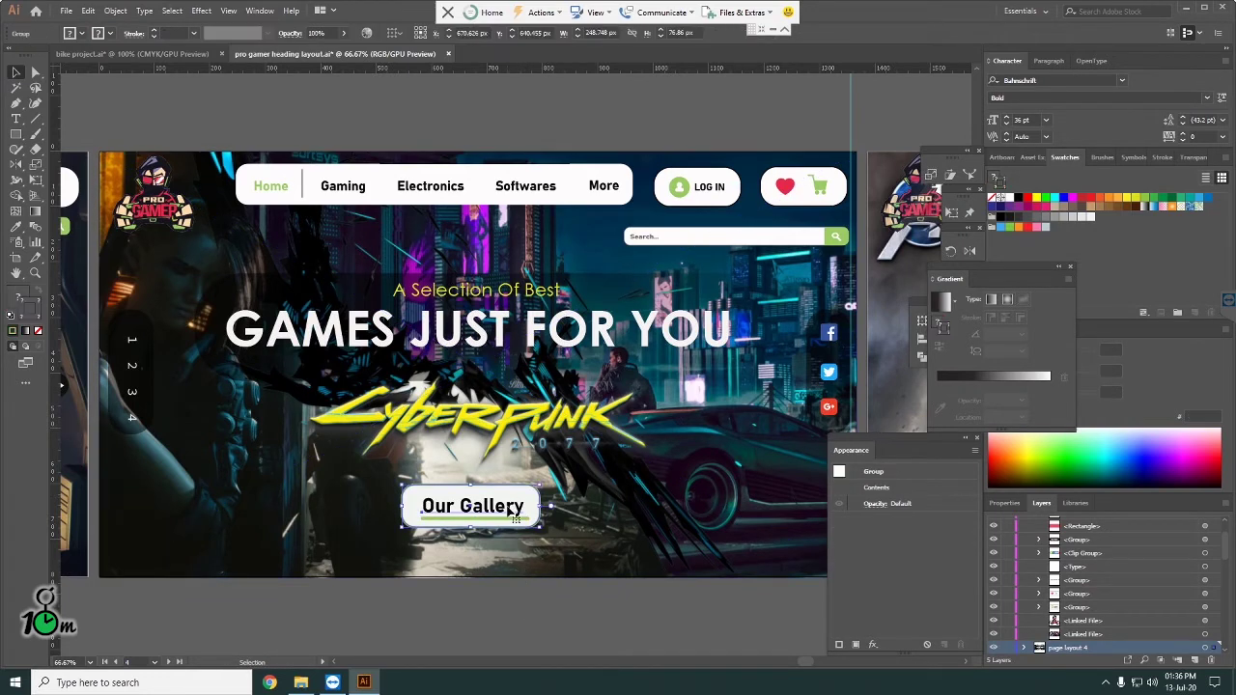
double_click(512, 513)
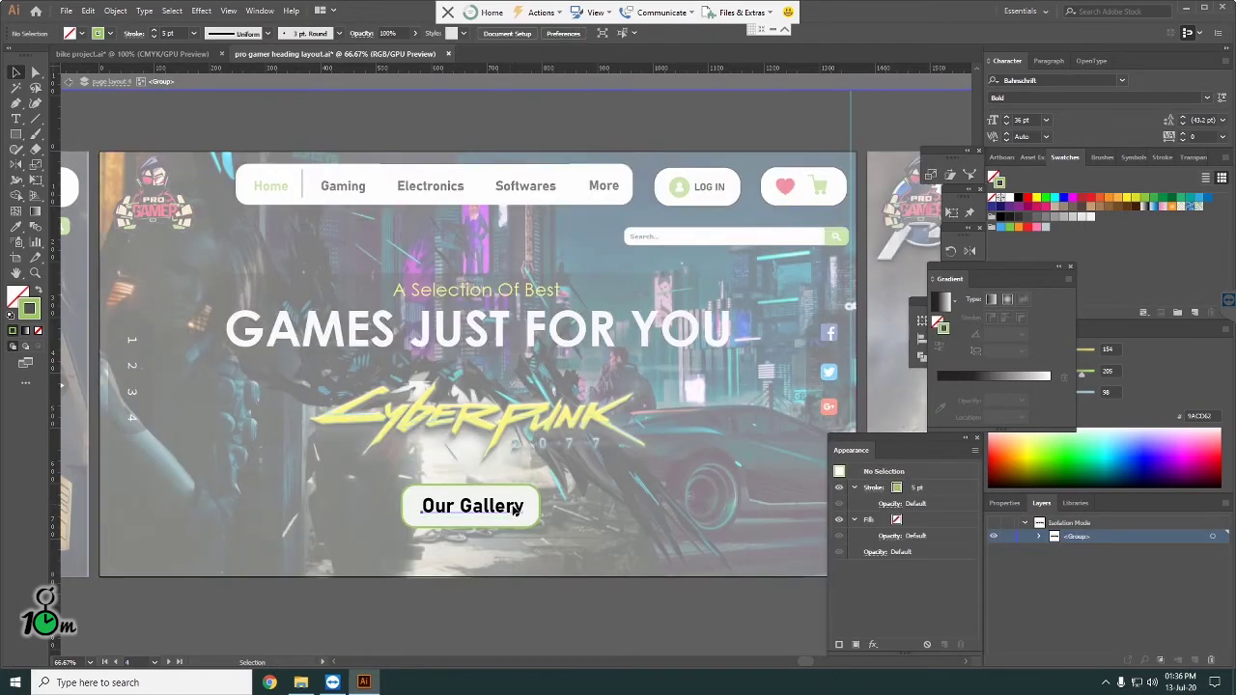
click(513, 510)
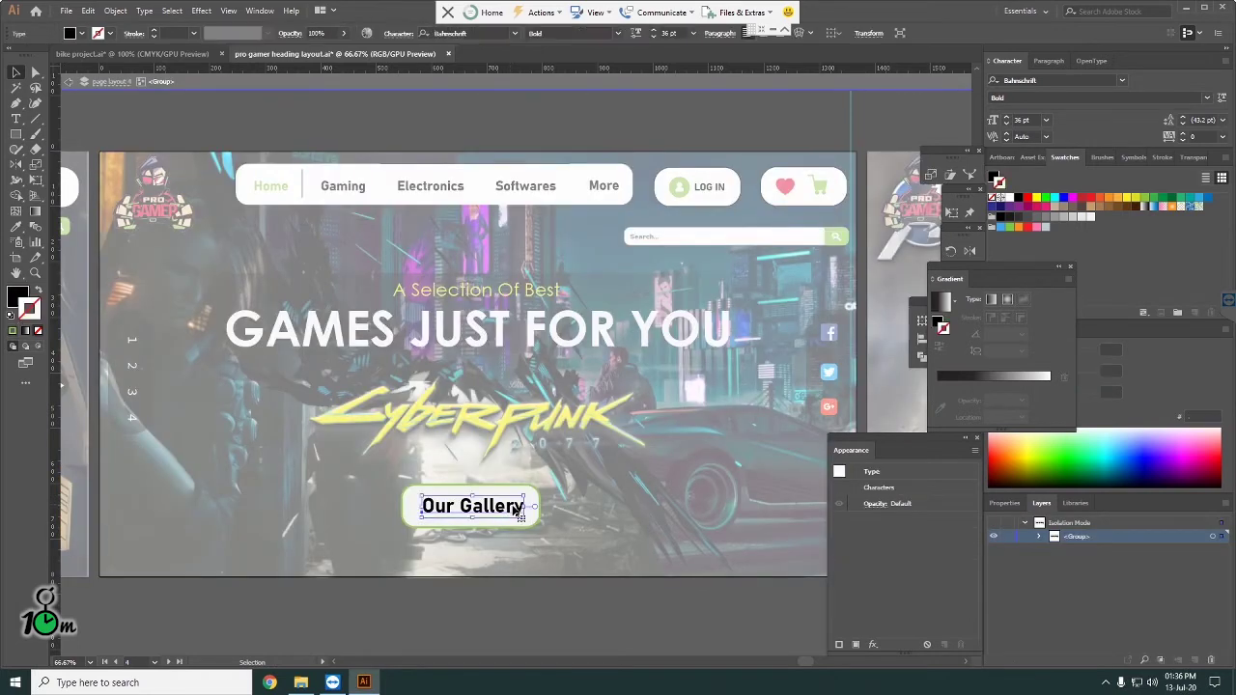
key(i)
click(788, 186)
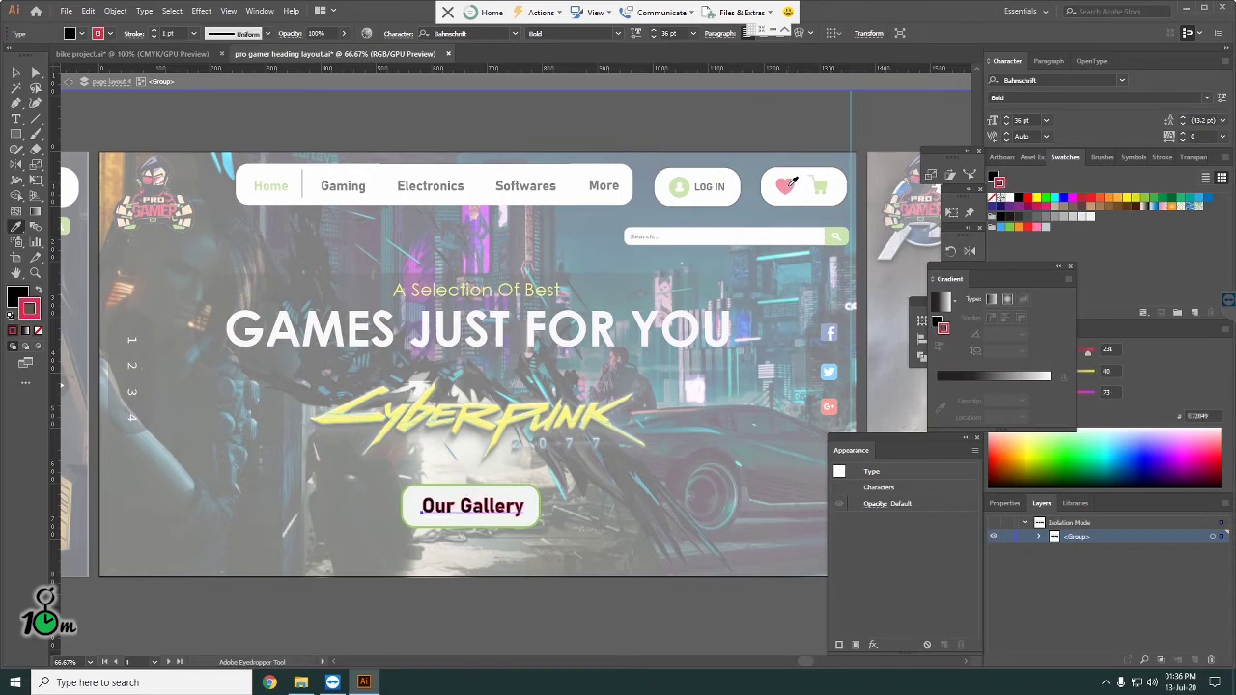
click(788, 187)
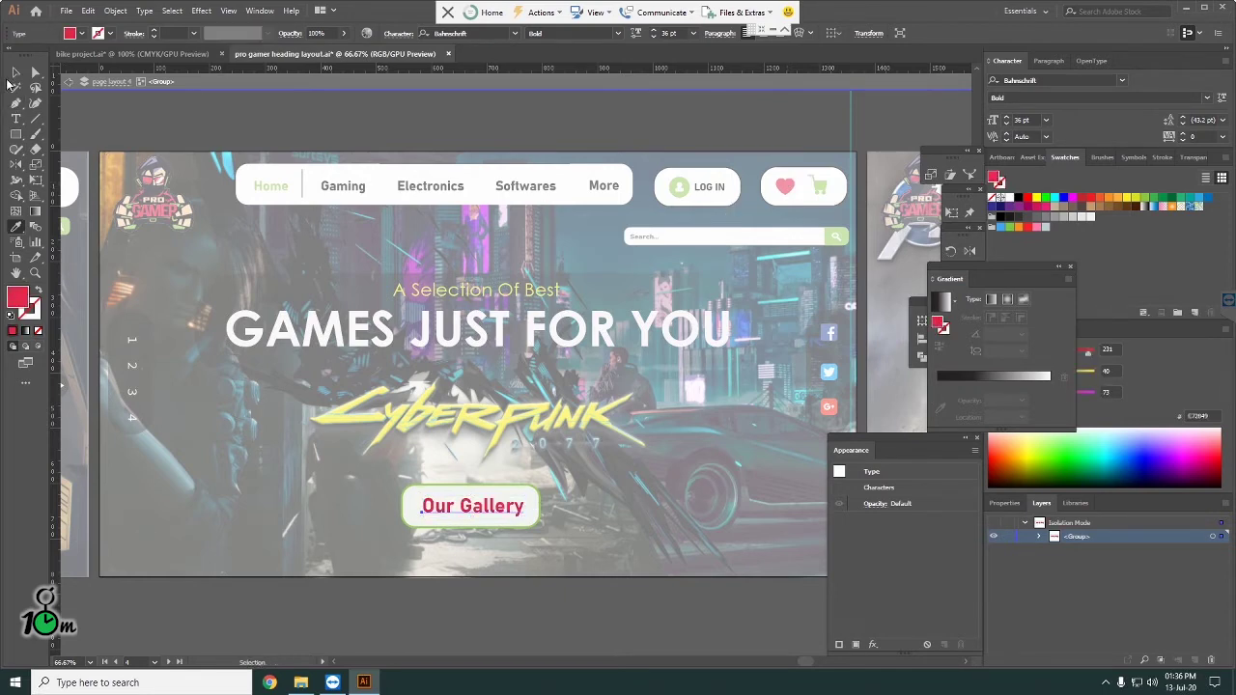
click(14, 76)
click(516, 581)
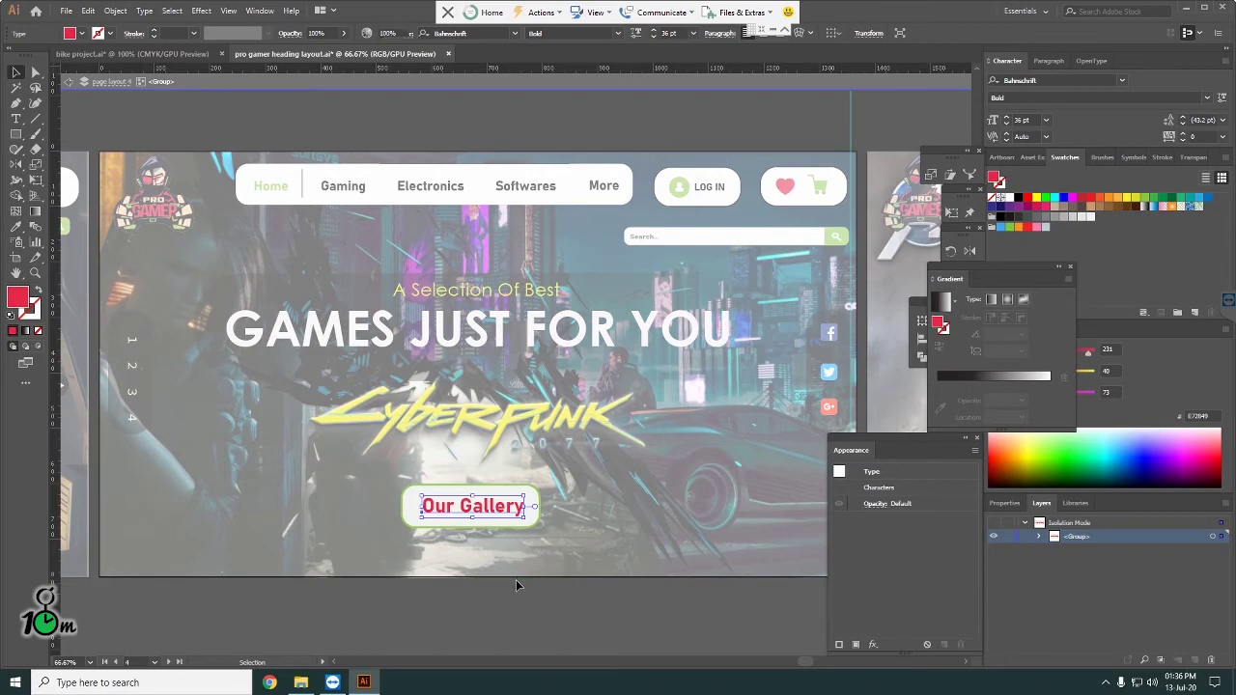
double_click(515, 580)
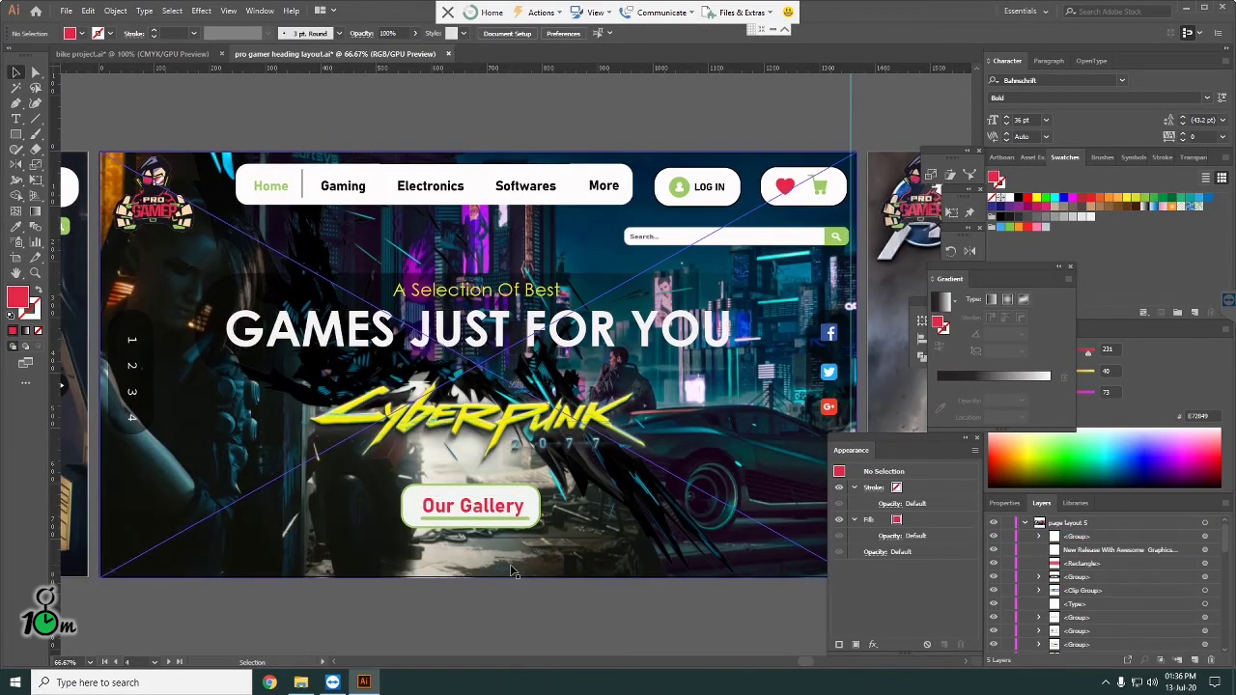
click(504, 520)
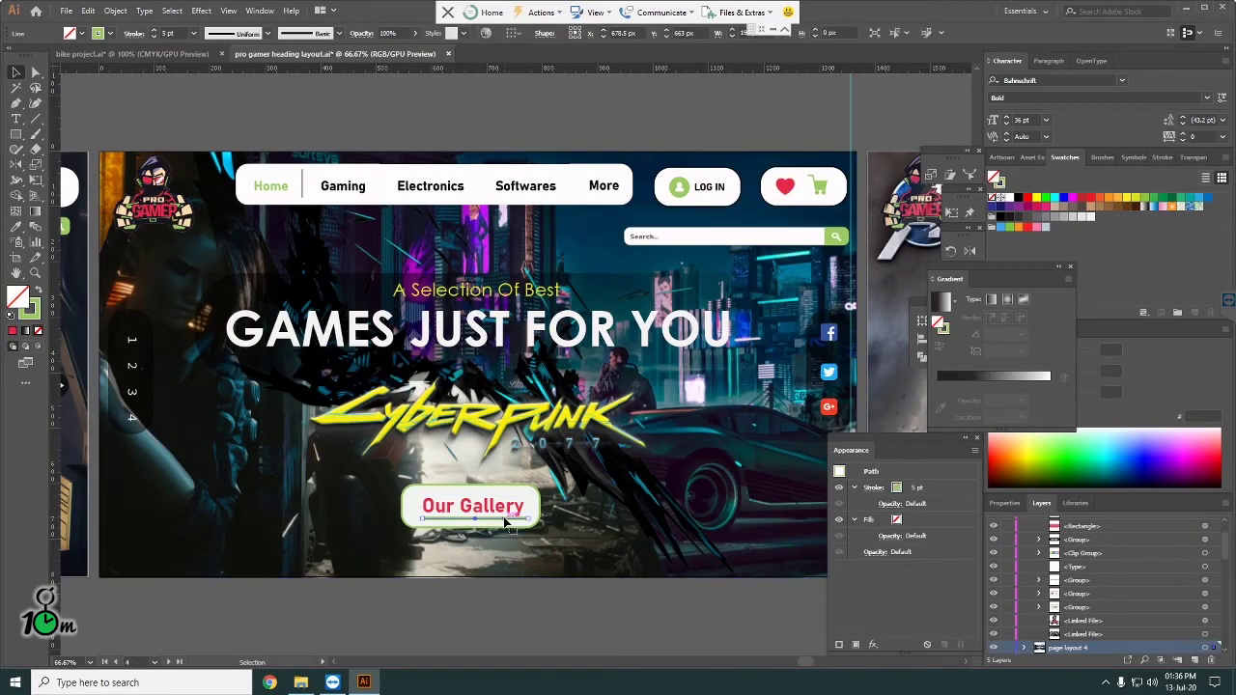
click(504, 520)
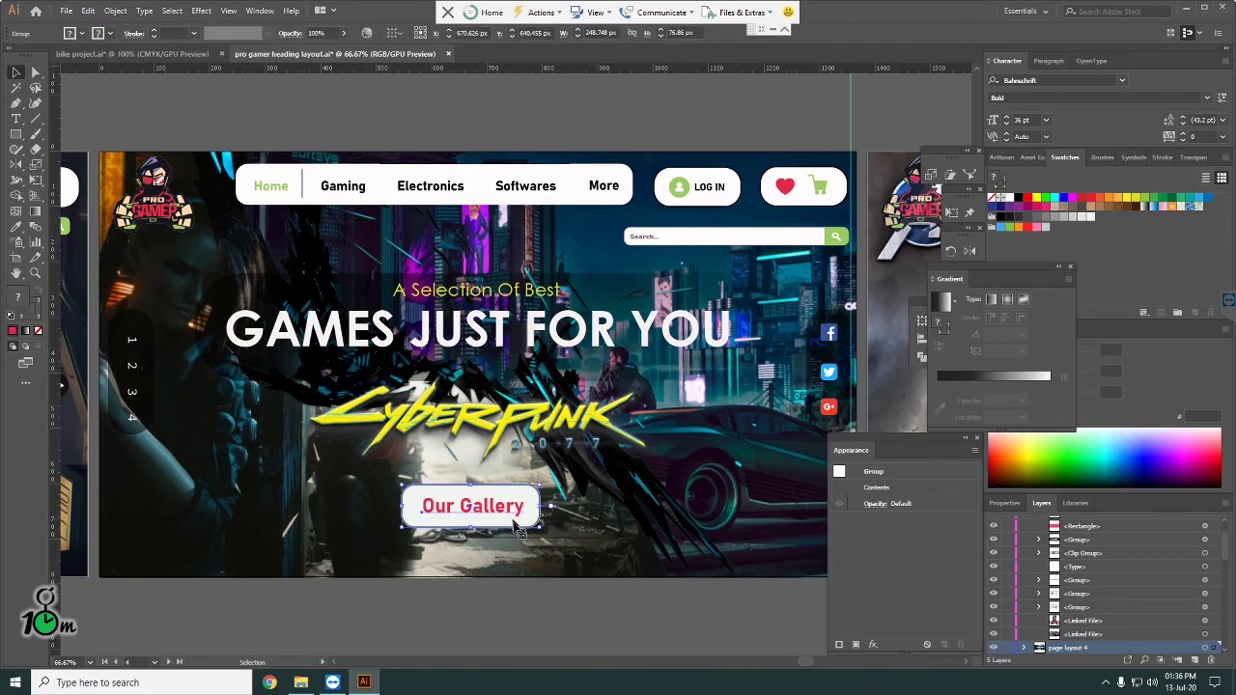
double_click(518, 529)
click(522, 527)
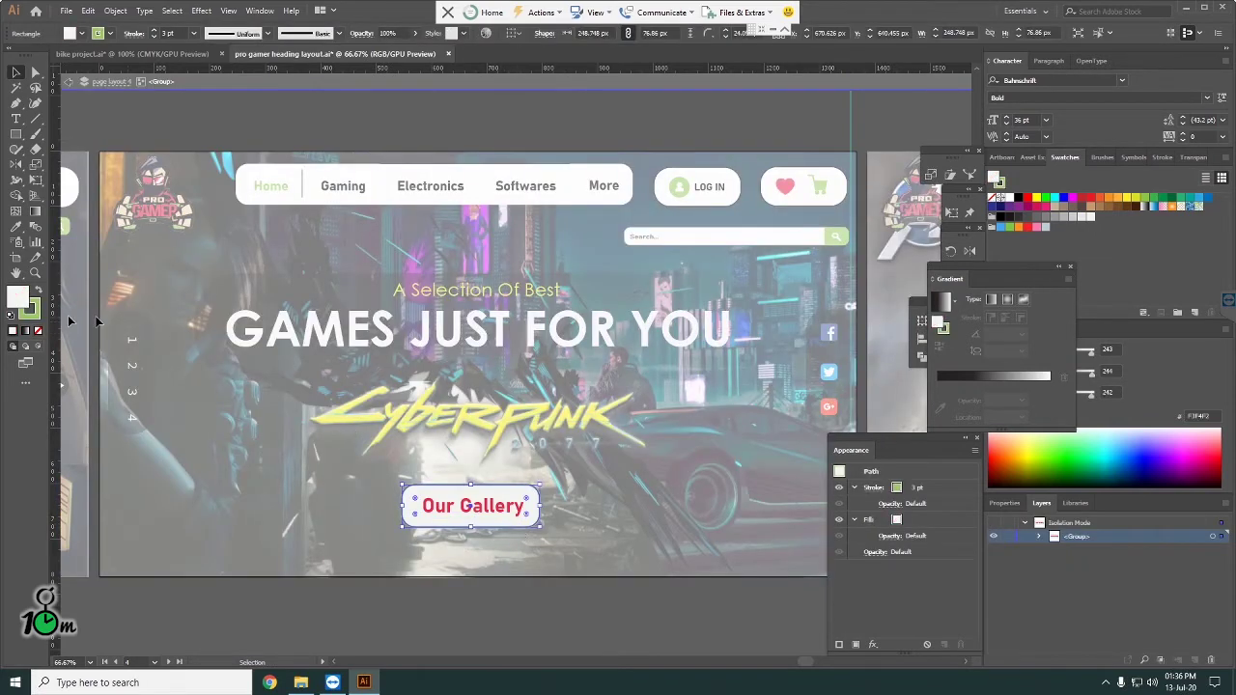
click(31, 307)
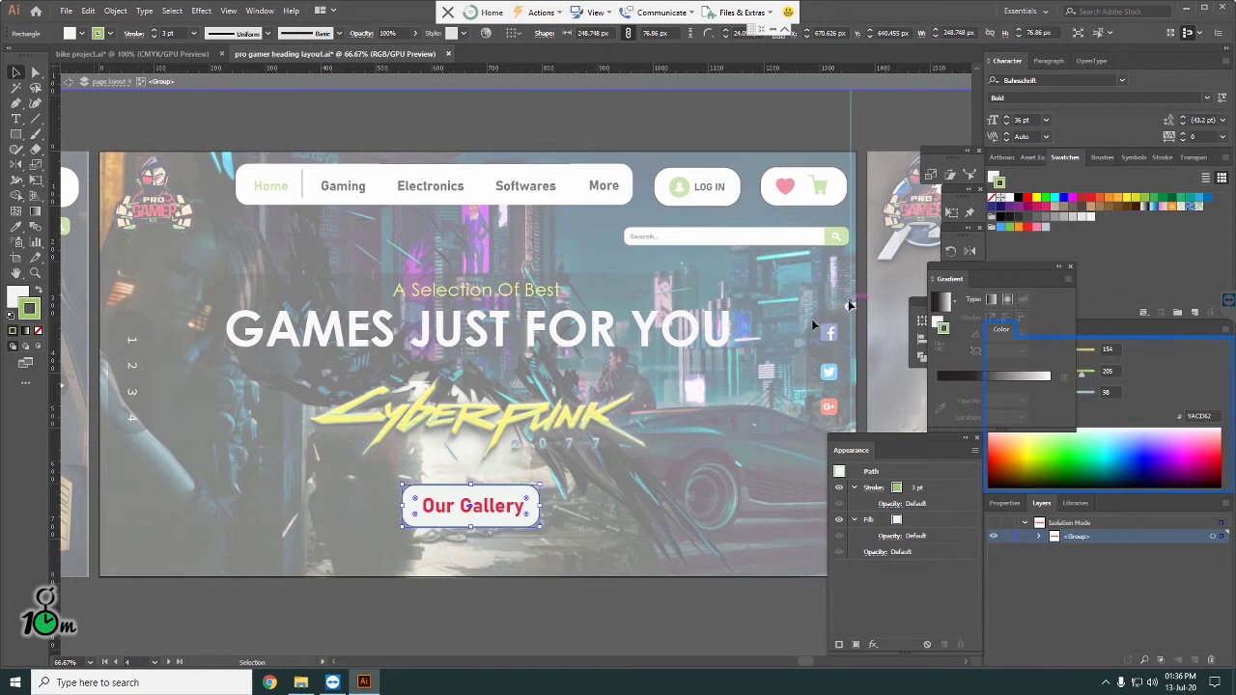
key(i)
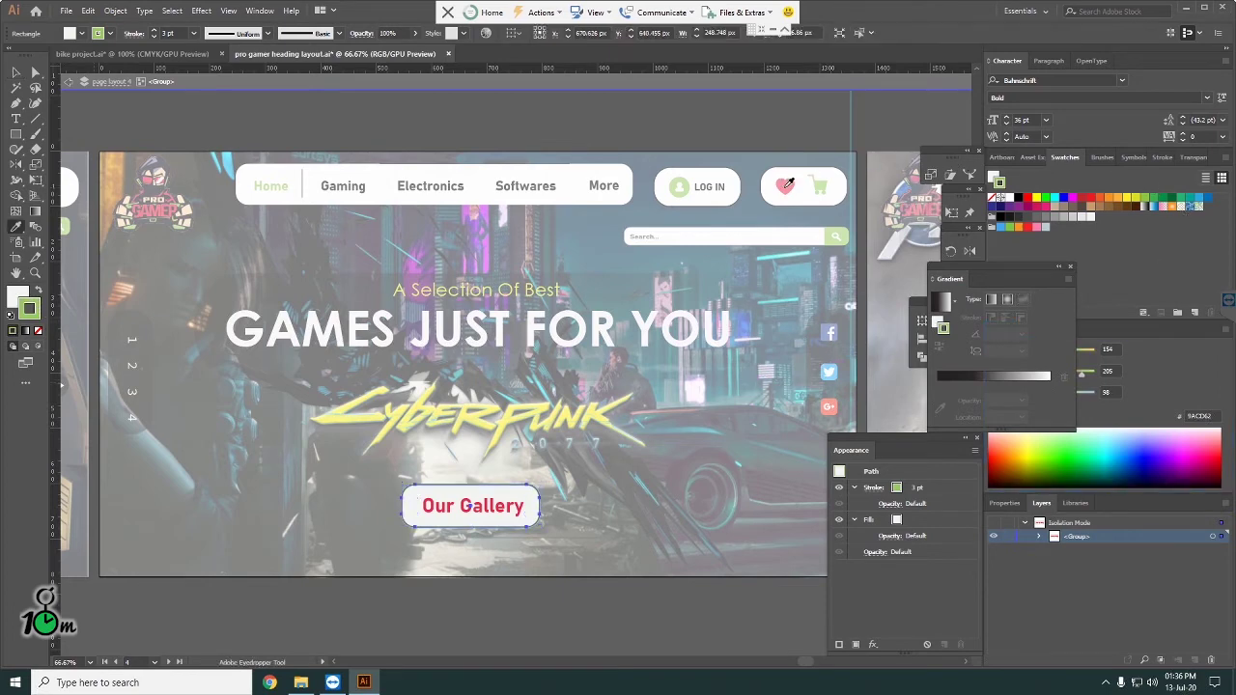
click(784, 188)
click(14, 73)
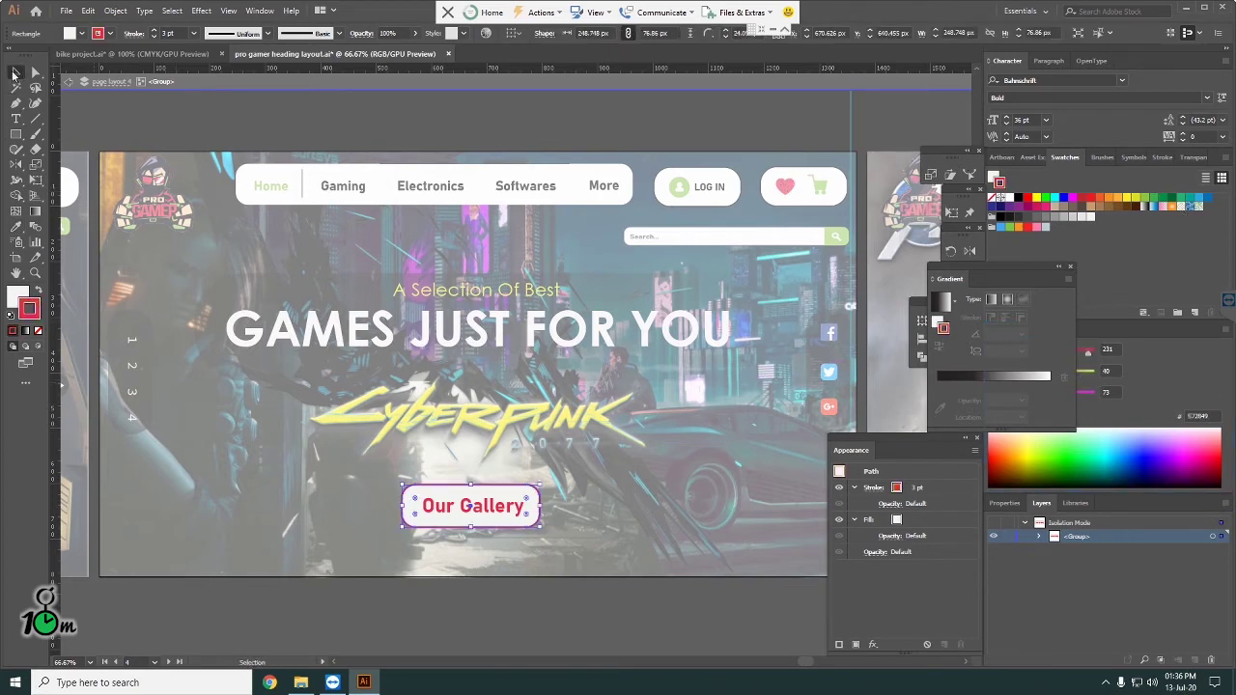
double_click(196, 117)
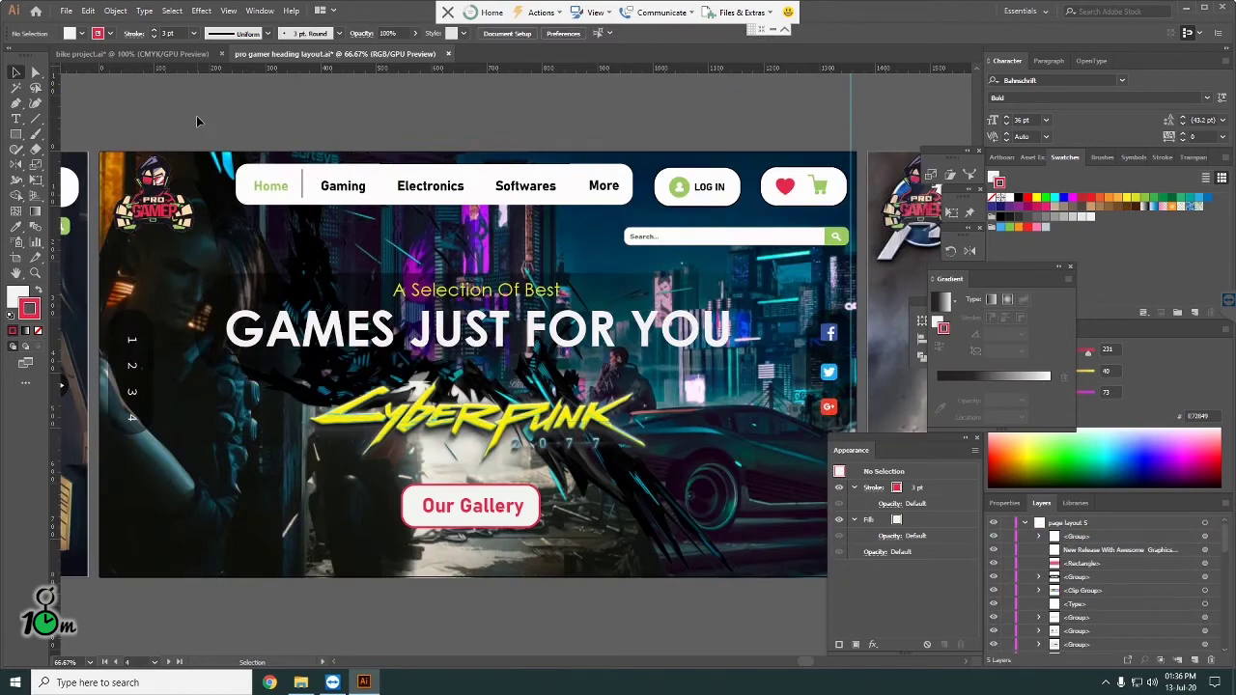
double_click(412, 557)
key(ctrl+z)
double_click(516, 597)
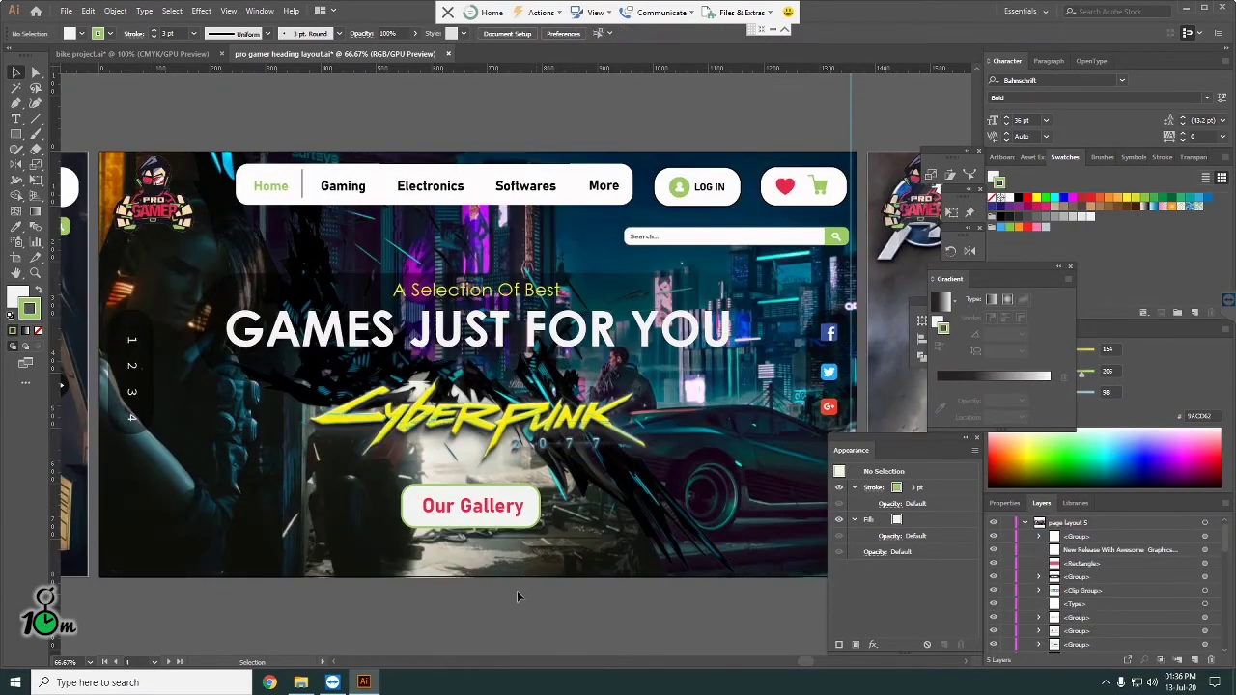
Step: Check the Our Gallery button group's parts, keeping its rounded box's red outline
scroll(516, 579, down, 1)
scroll(502, 570, down, 1)
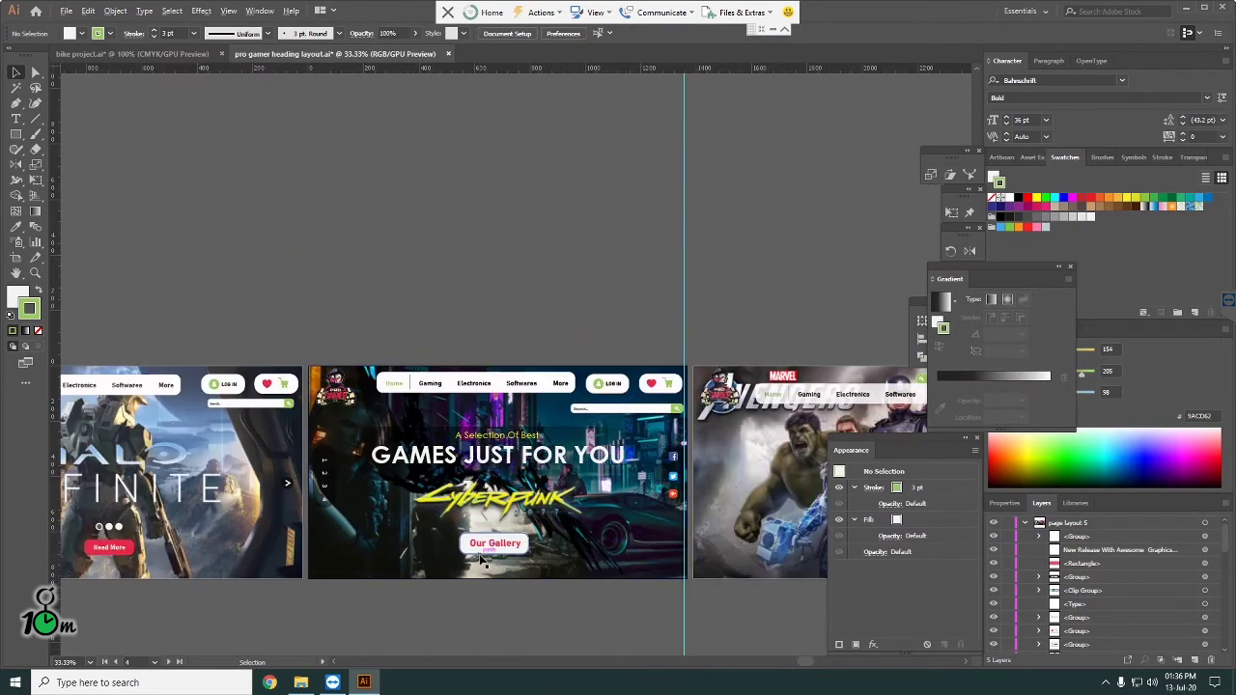
scroll(482, 560, up, 1)
scroll(483, 560, up, 1)
scroll(488, 560, up, 1)
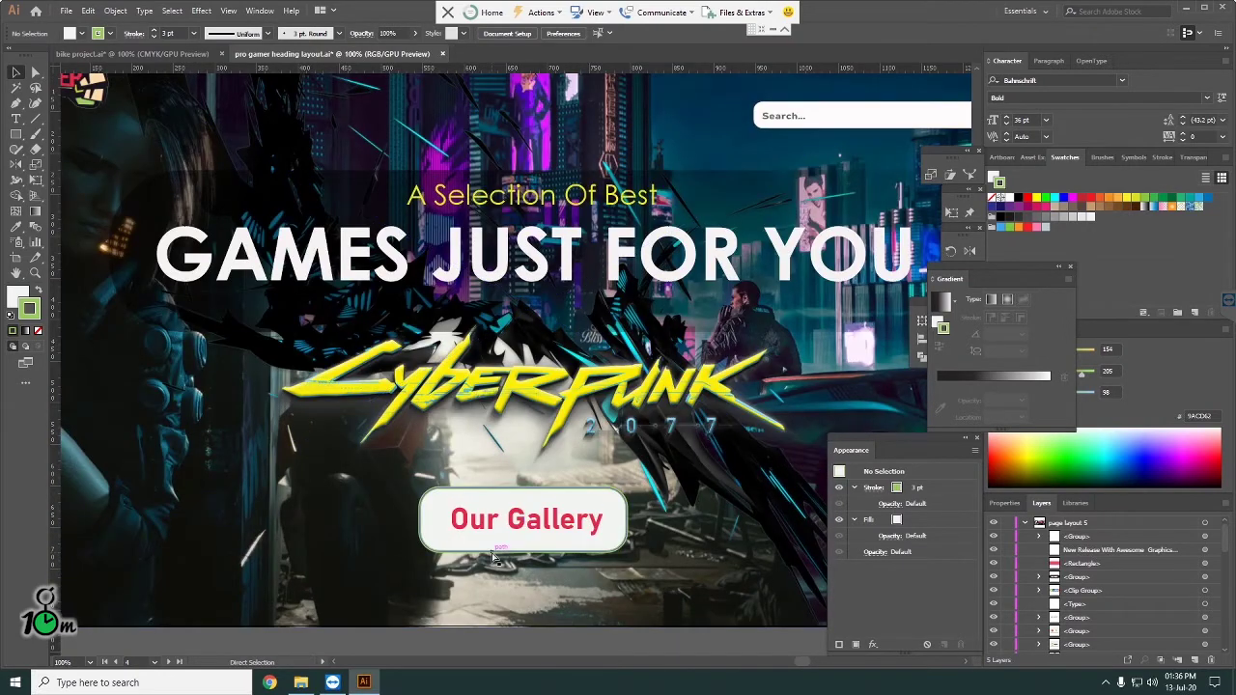
click(496, 560)
double_click(510, 572)
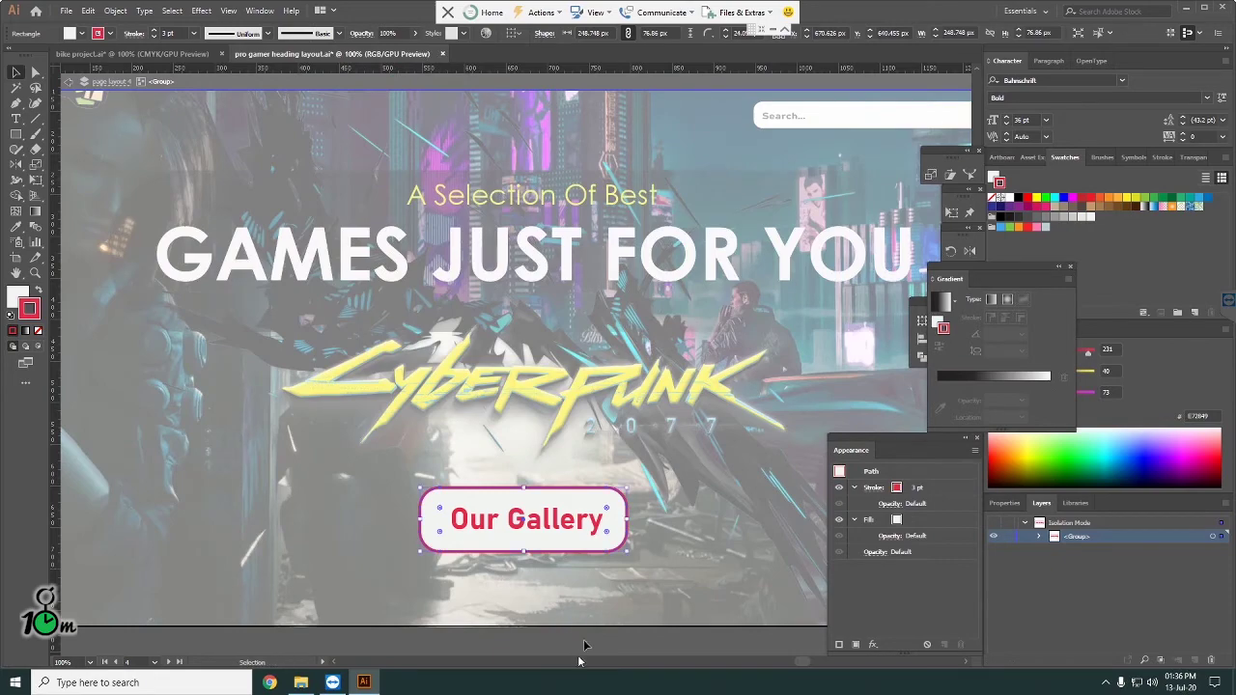
click(584, 645)
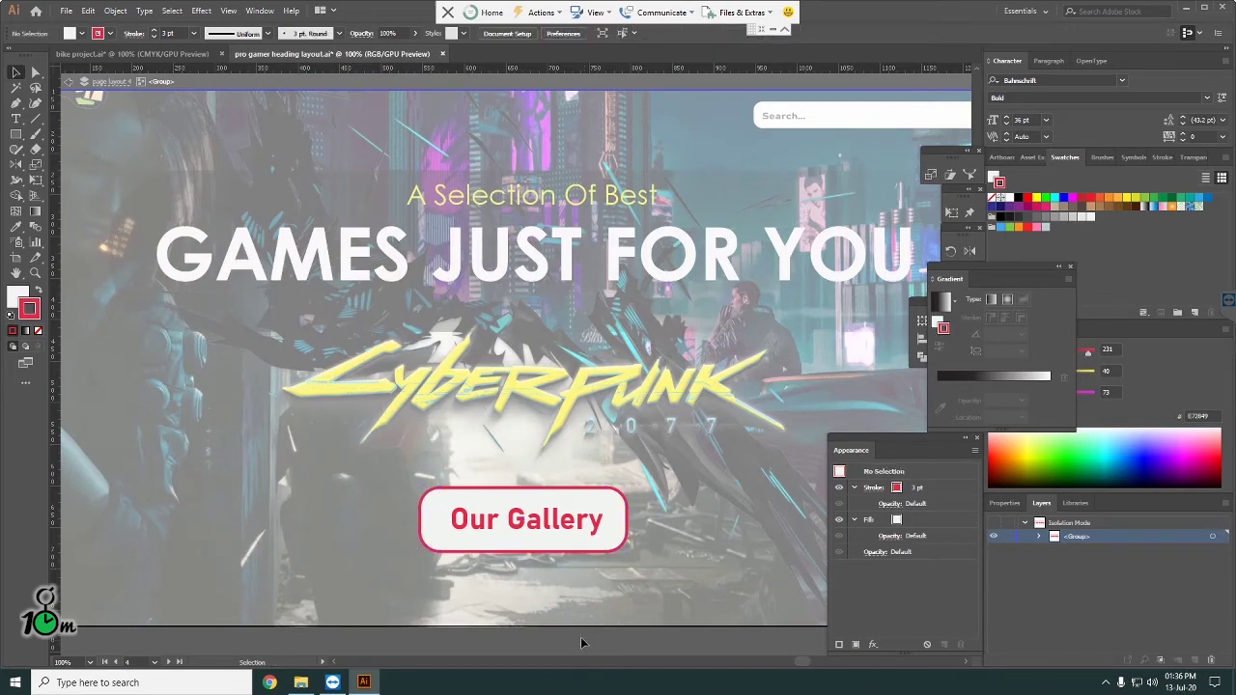
double_click(552, 635)
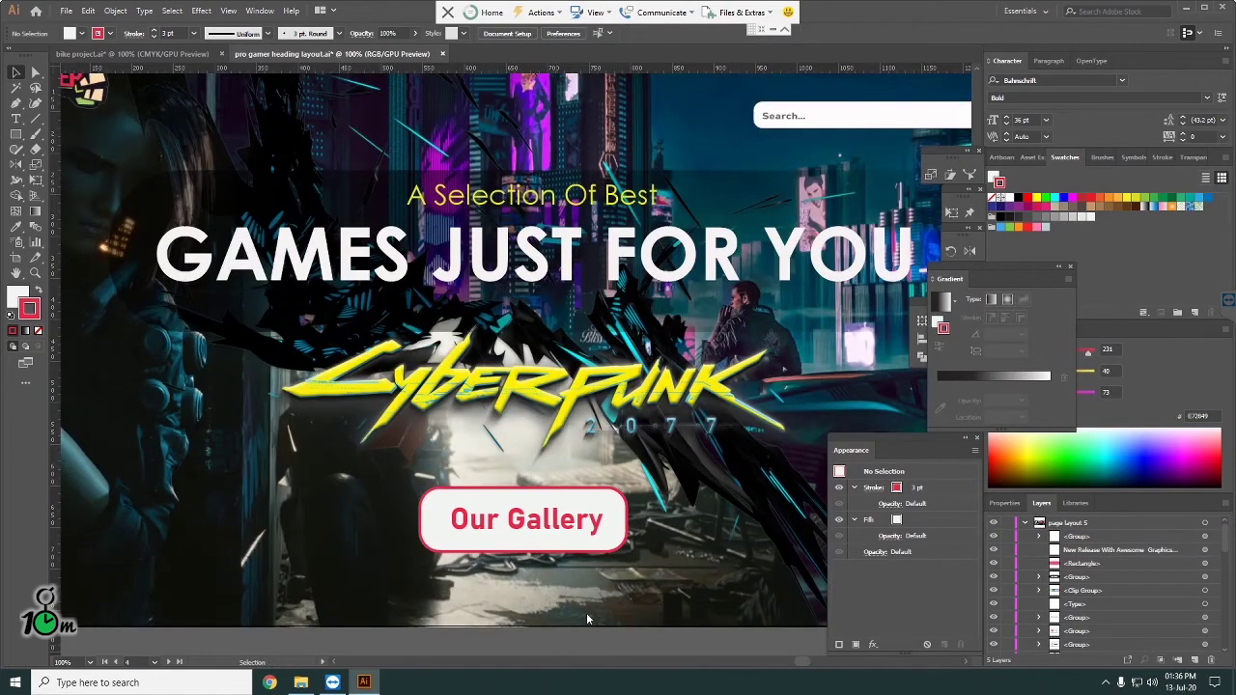
scroll(615, 524, down, 2)
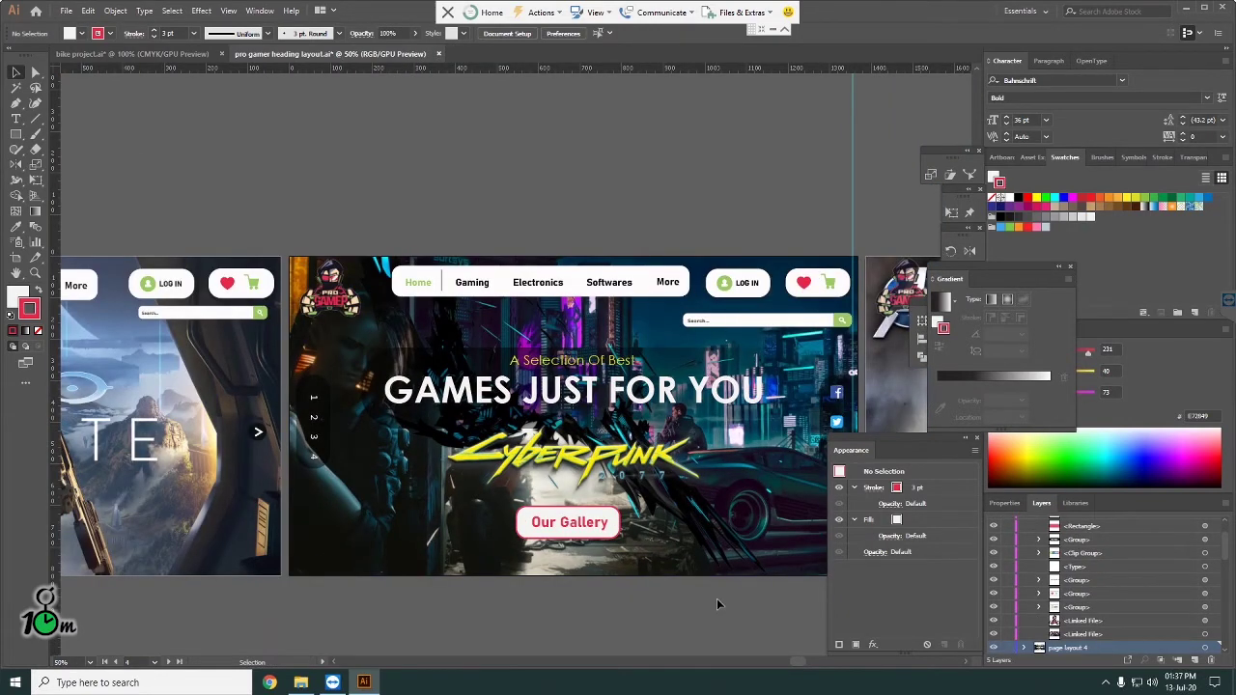
click(594, 529)
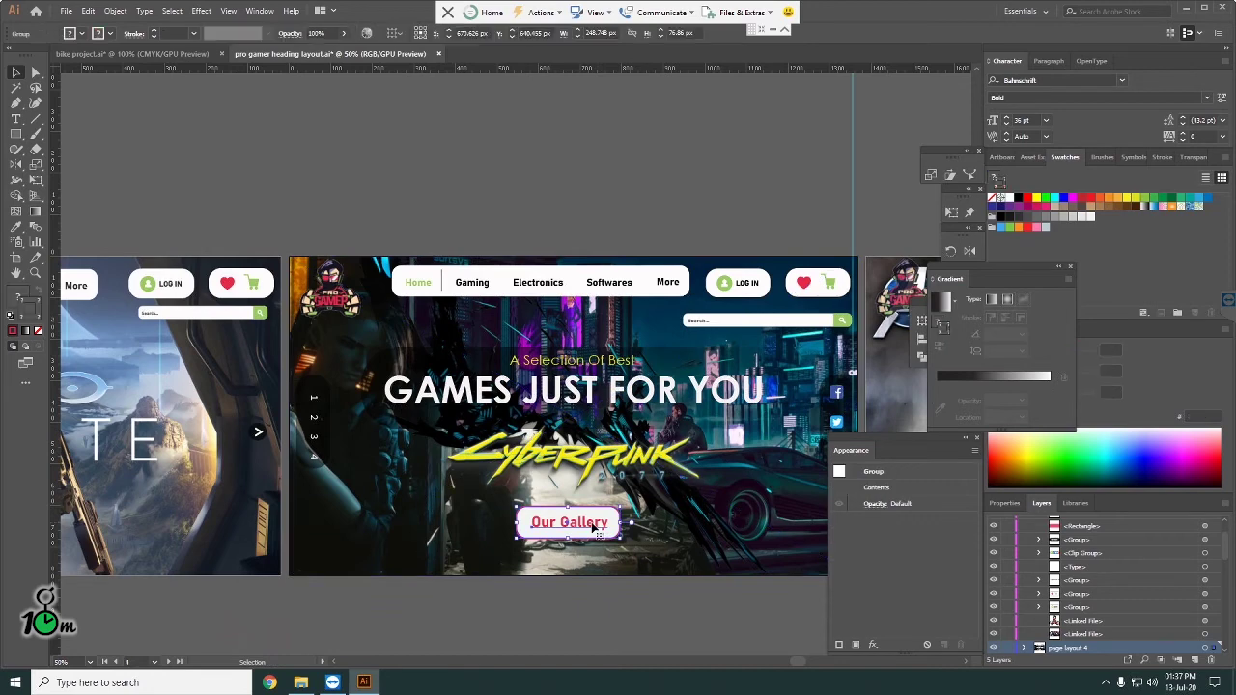
click(689, 643)
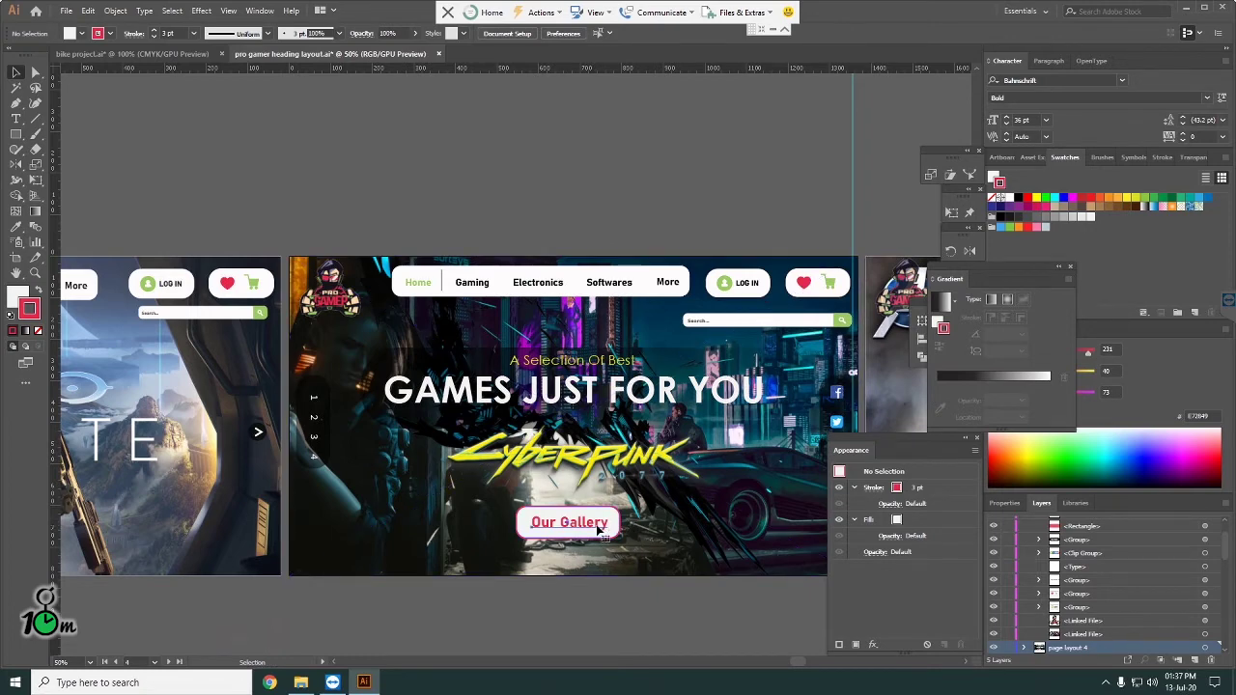
Step: Make the Our Gallery label black by sampling the Gaming link with the Eyedropper
double_click(601, 531)
click(604, 526)
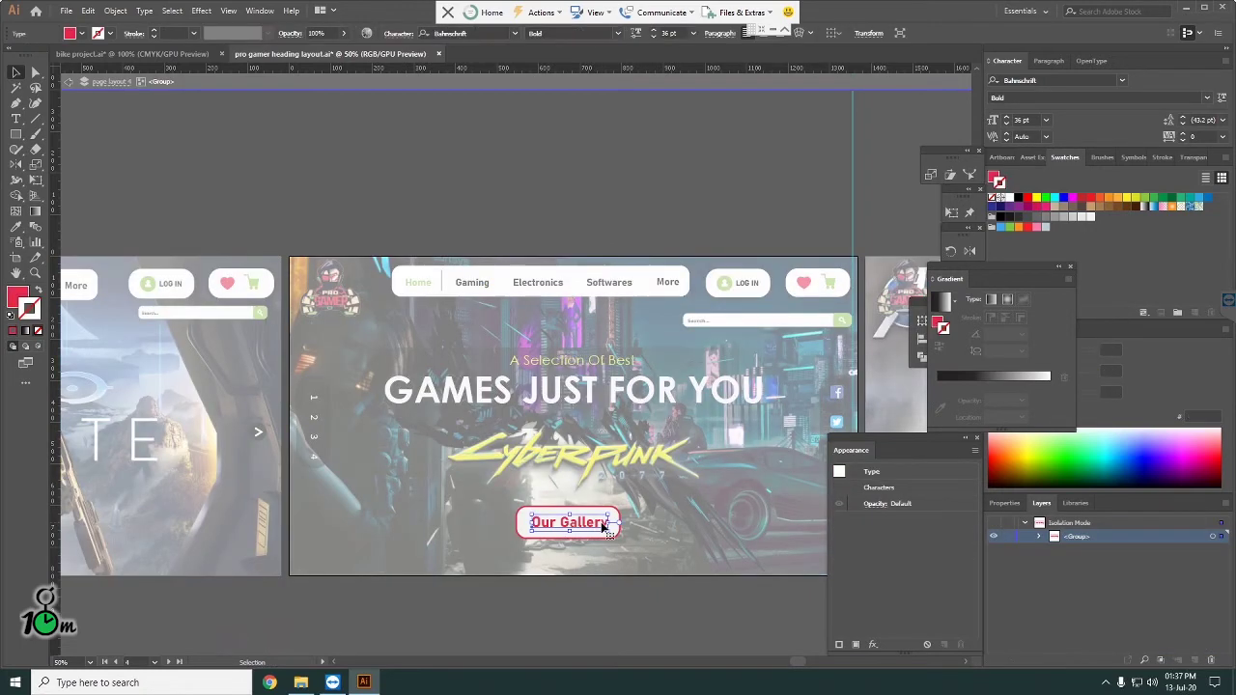
key(i)
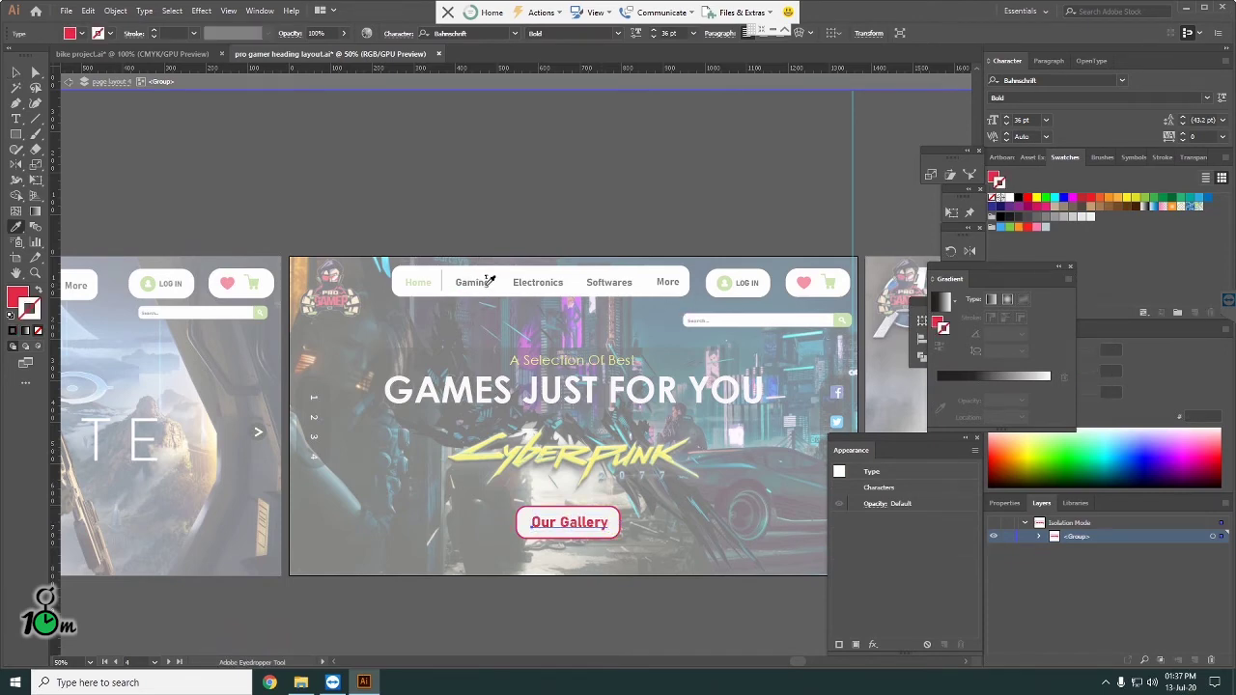
click(489, 280)
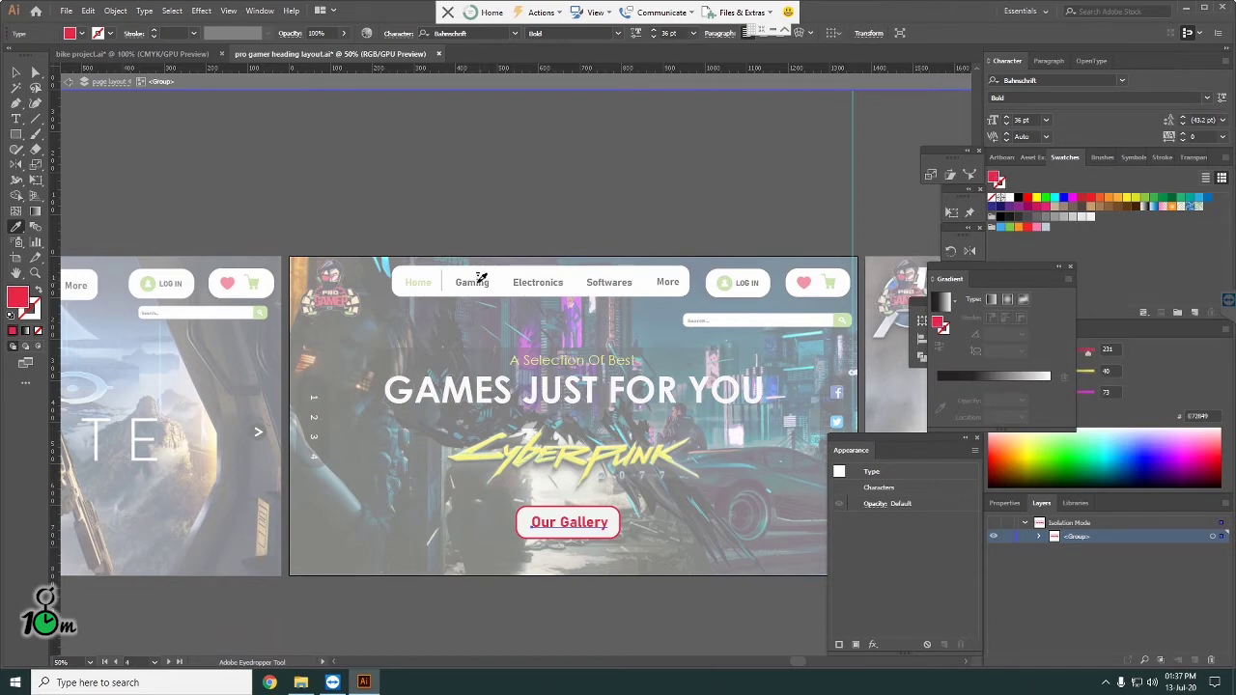
click(481, 279)
key(v)
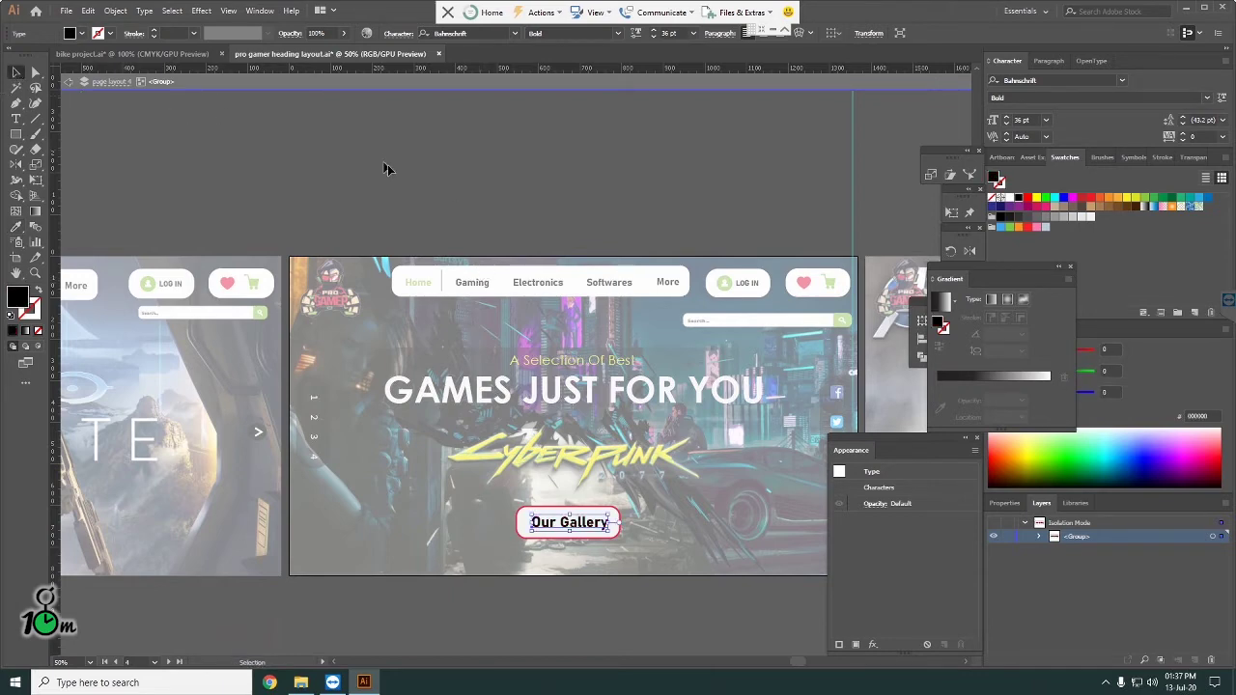
double_click(387, 164)
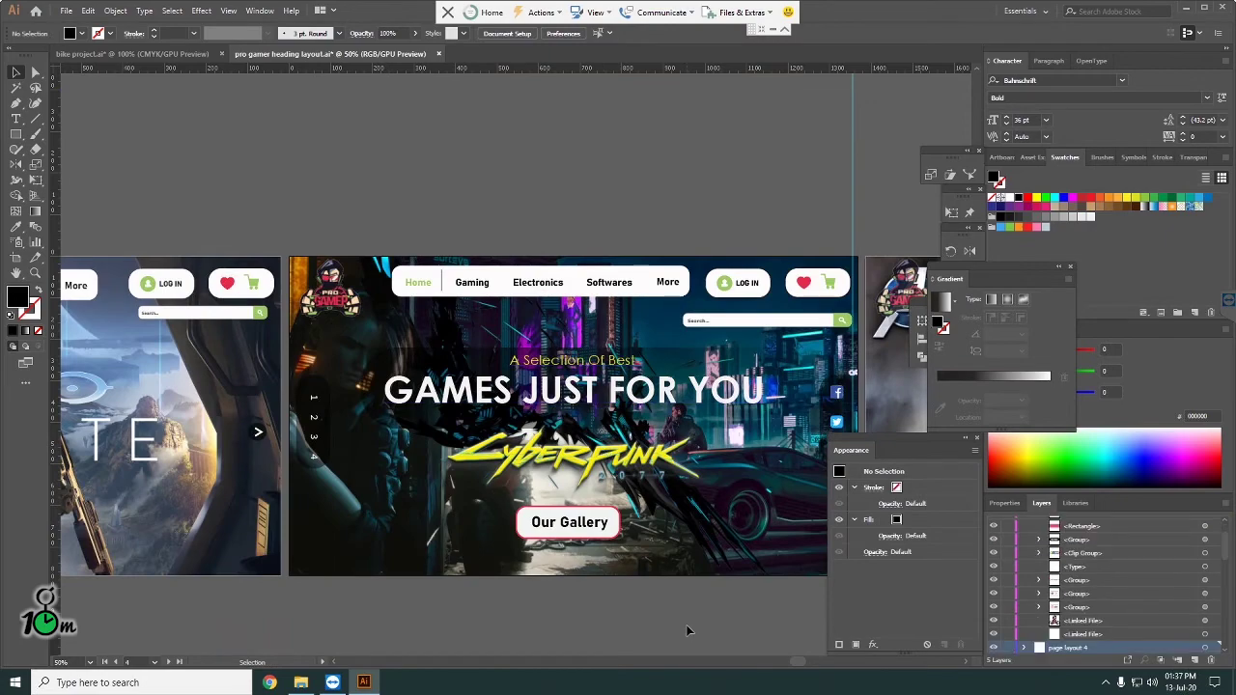
Step: Scroll across the artboards and select the Cyberpunk banner's search bar group
scroll(686, 627, down, 1)
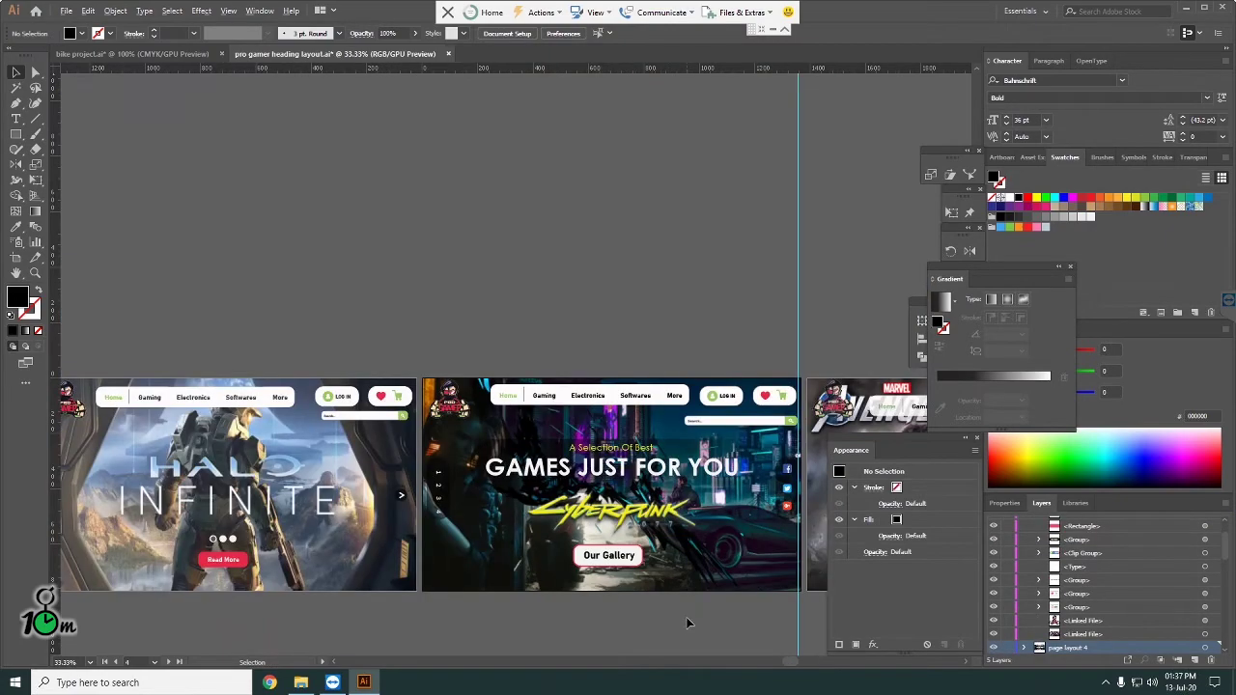
scroll(742, 575, up, 1)
scroll(743, 562, up, 1)
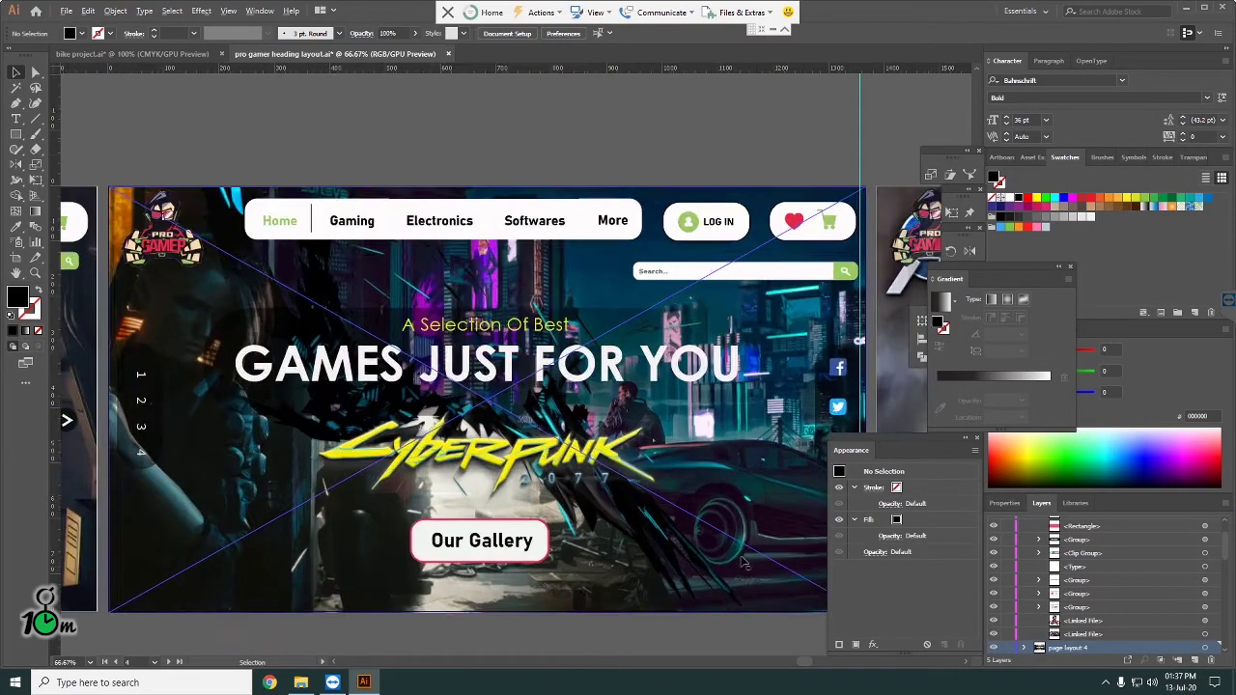
scroll(744, 562, down, 1)
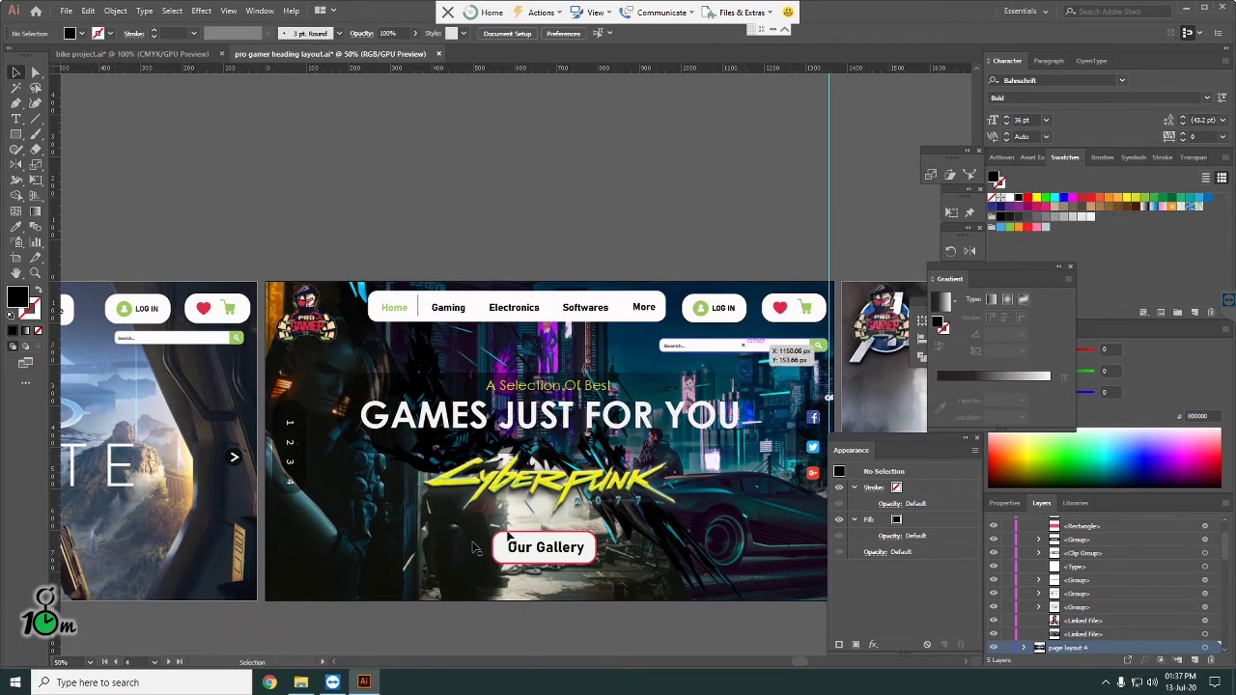
drag(798, 664, 823, 666)
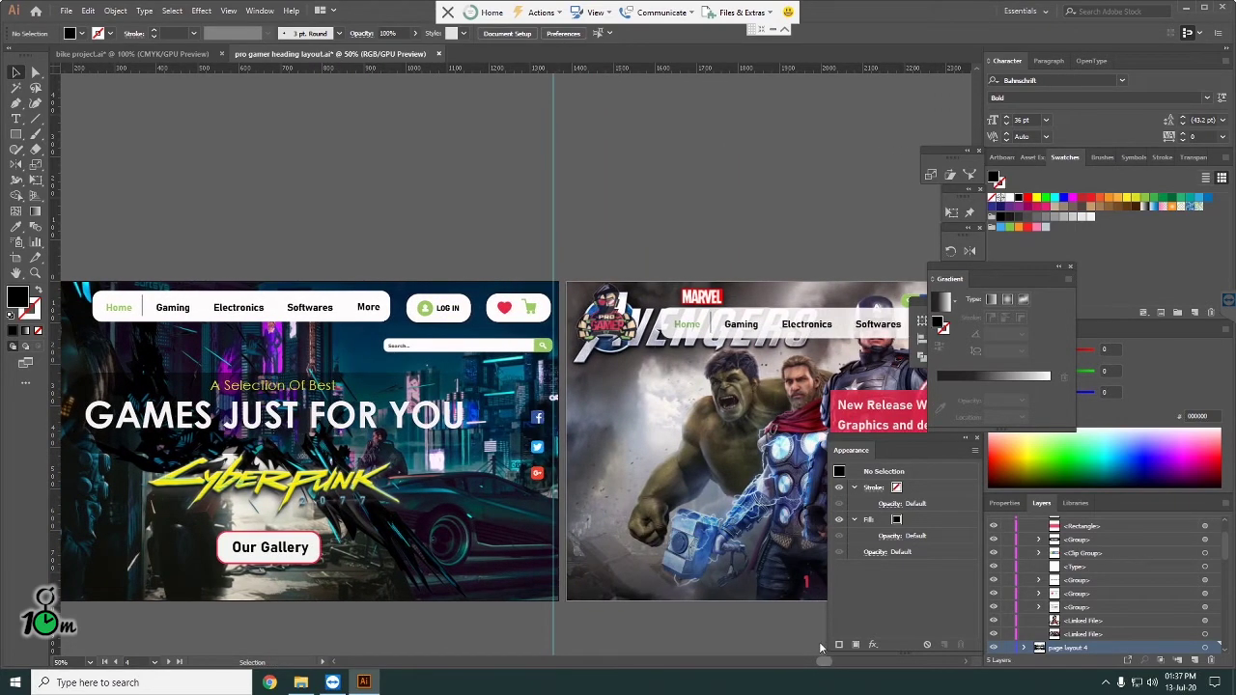
click(417, 351)
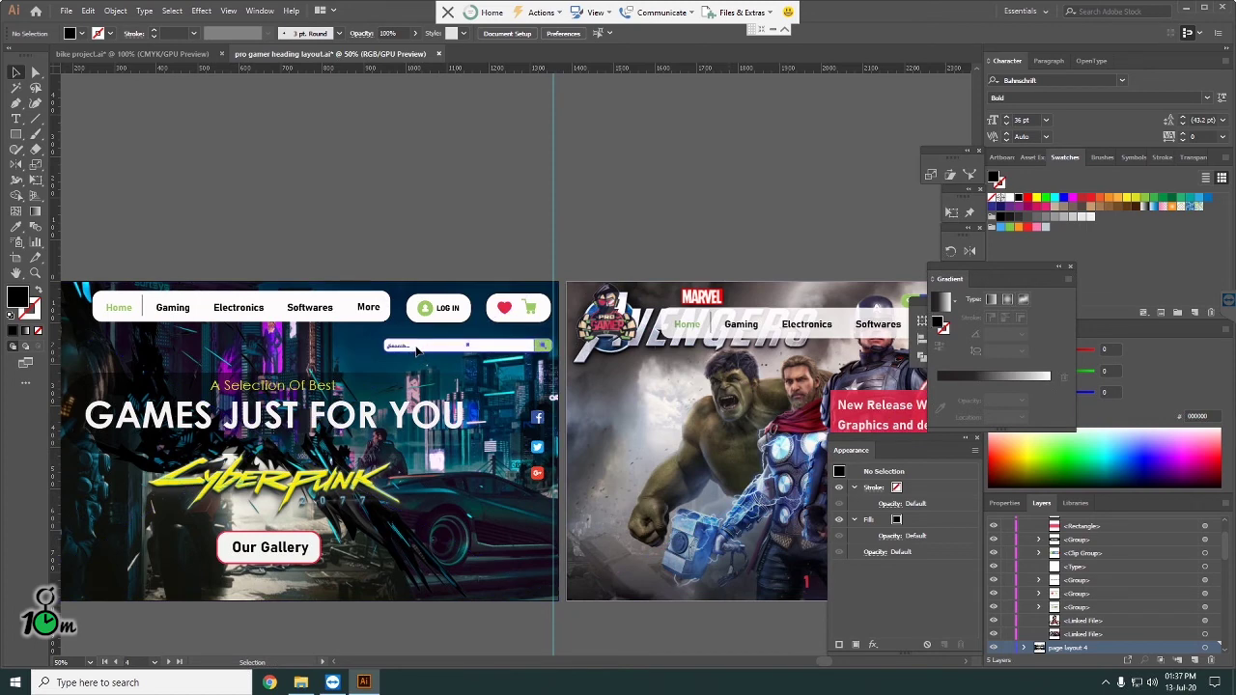
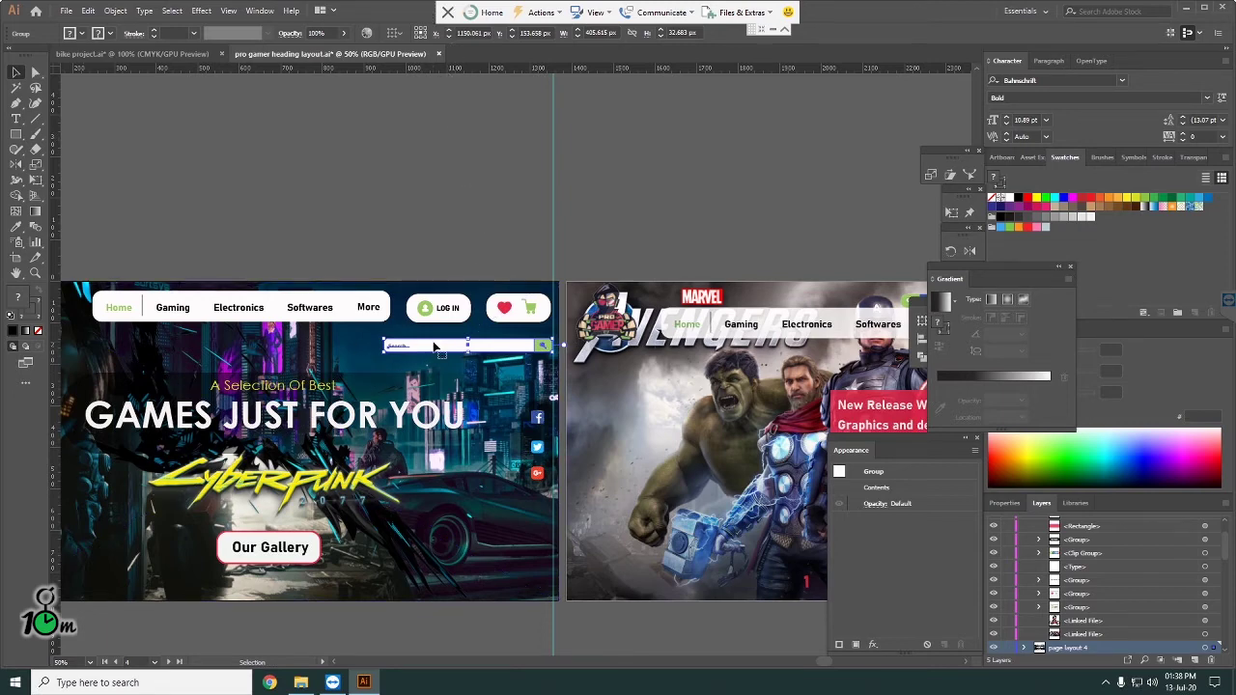
Step: Shorten the search box by dragging its left-end anchor points to the right
double_click(433, 346)
click(36, 73)
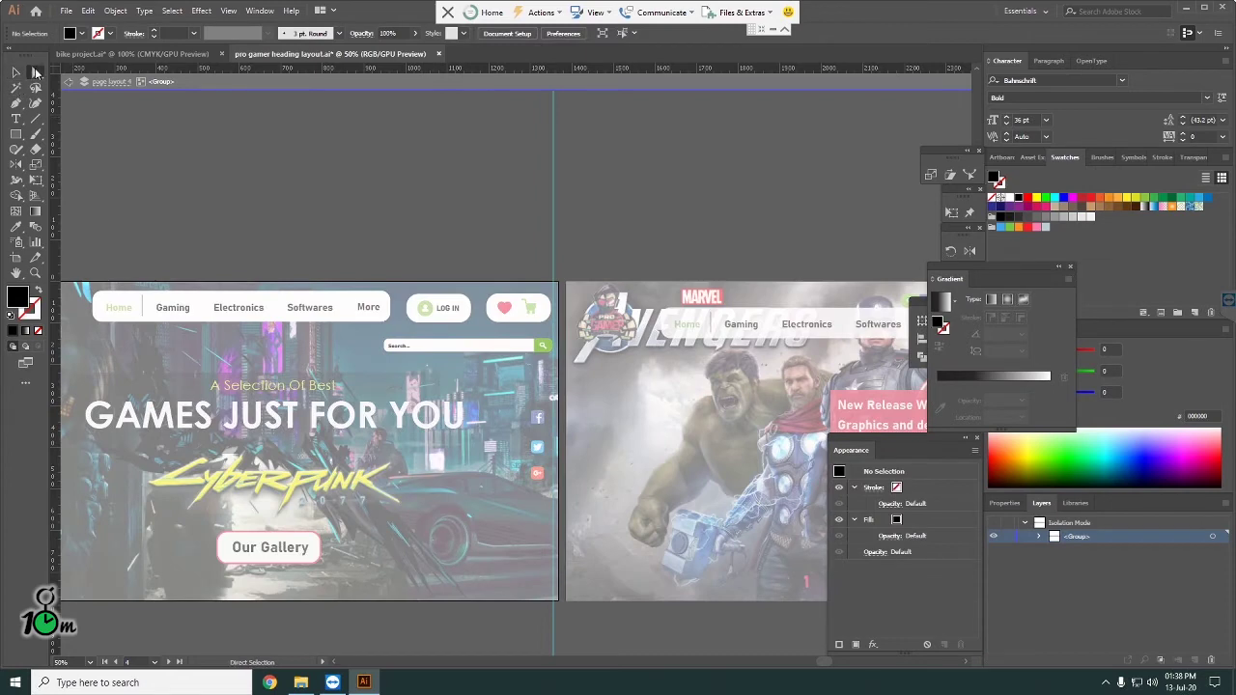
scroll(387, 350, up, 1)
scroll(388, 350, up, 1)
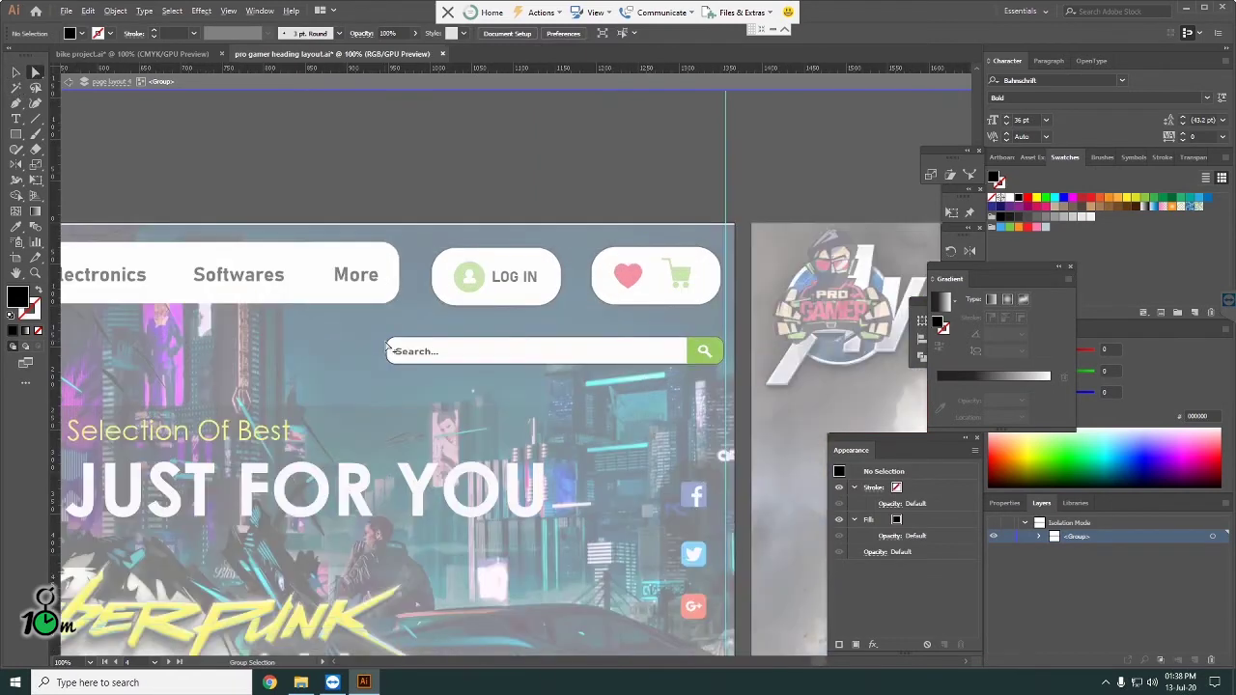
scroll(387, 348, up, 1)
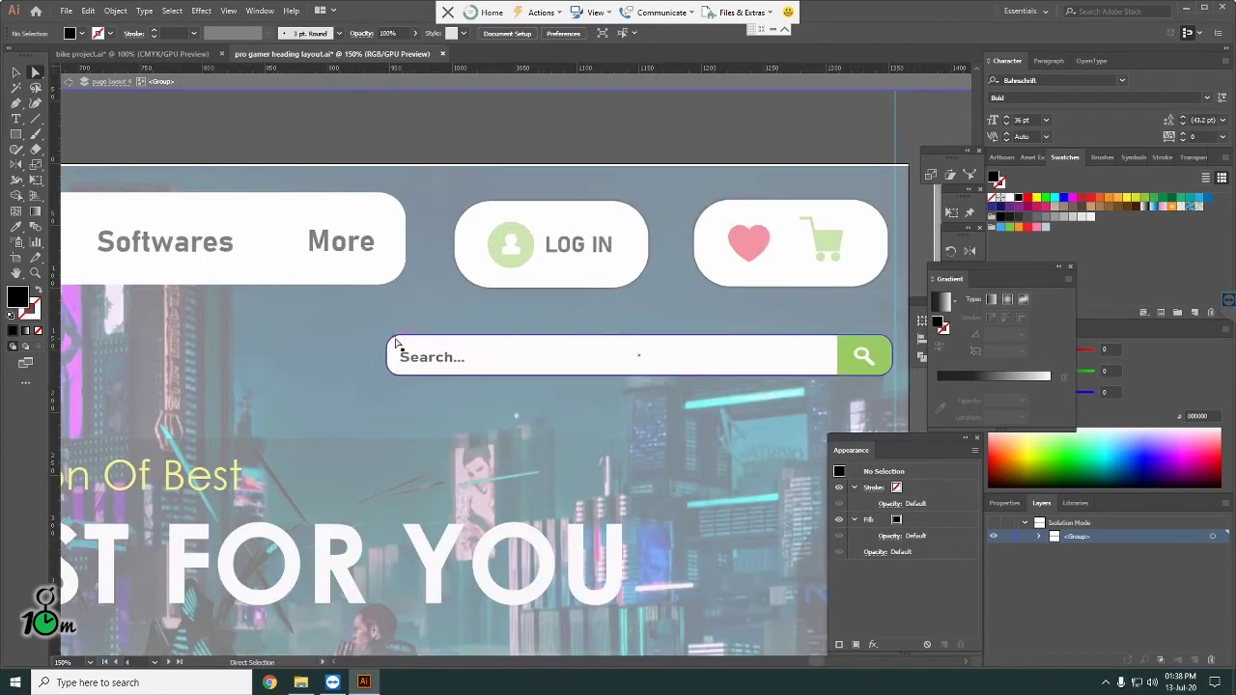
click(391, 340)
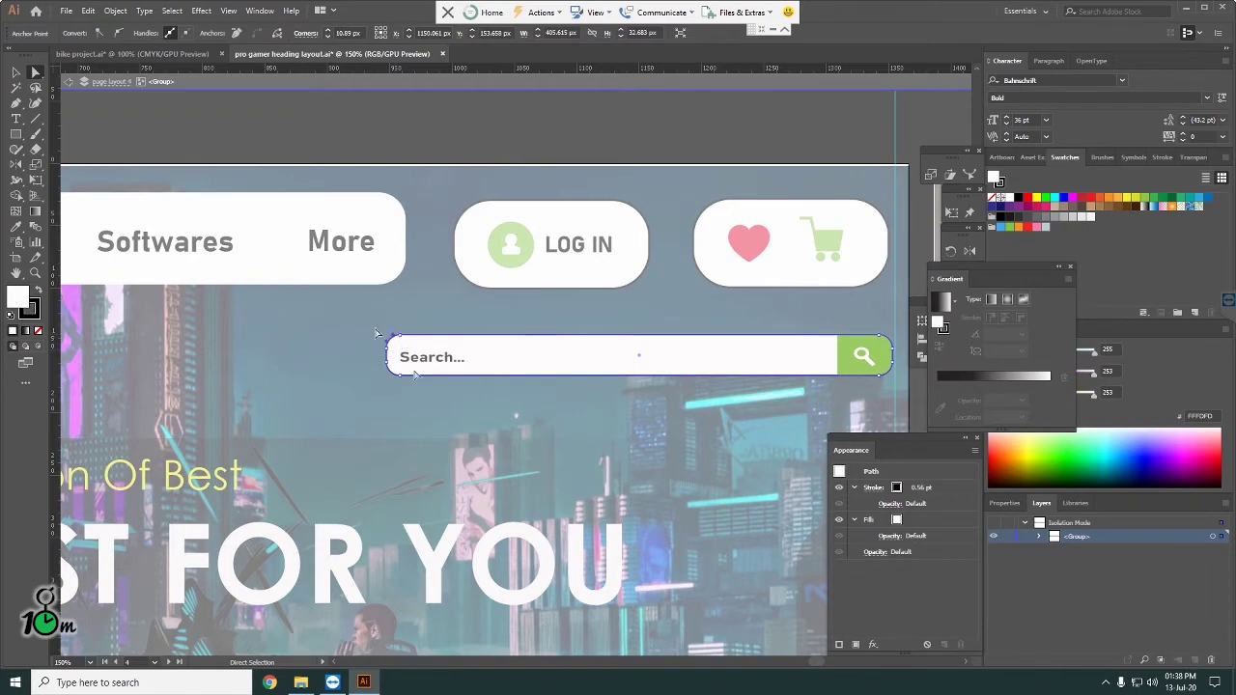
drag(377, 333, 428, 400)
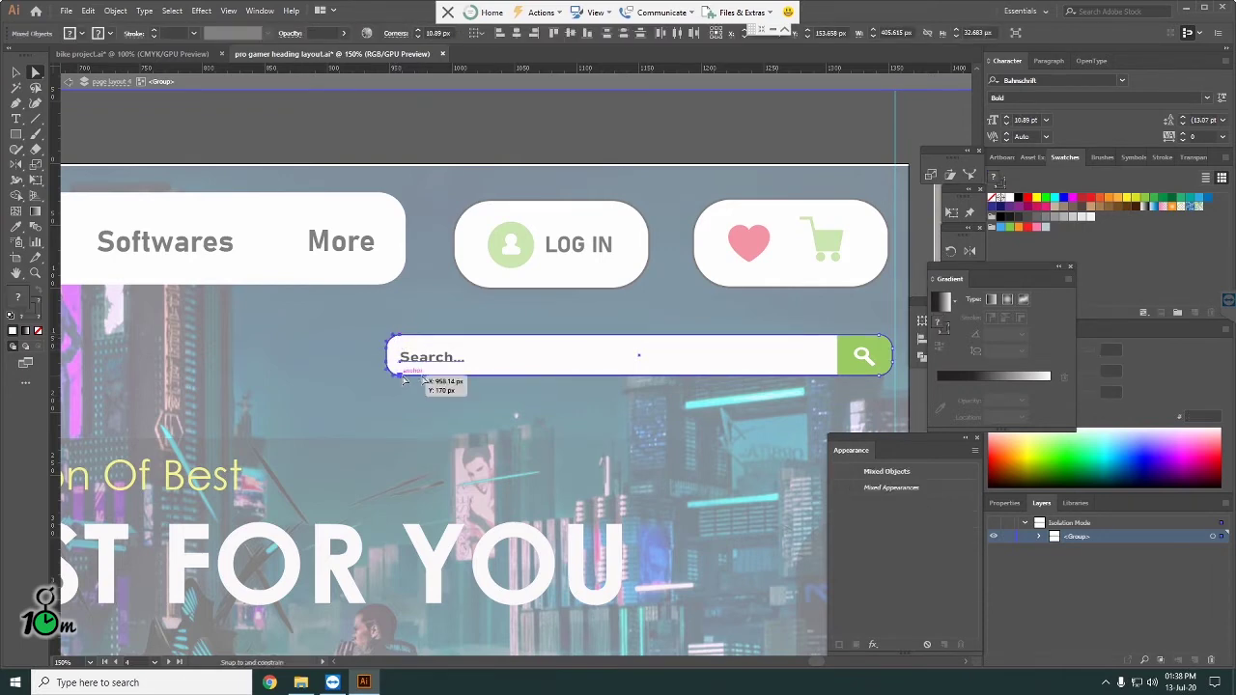
mouse_move(402, 382)
mouse_down()
mouse_move(496, 380)
mouse_move(466, 380)
mouse_up()
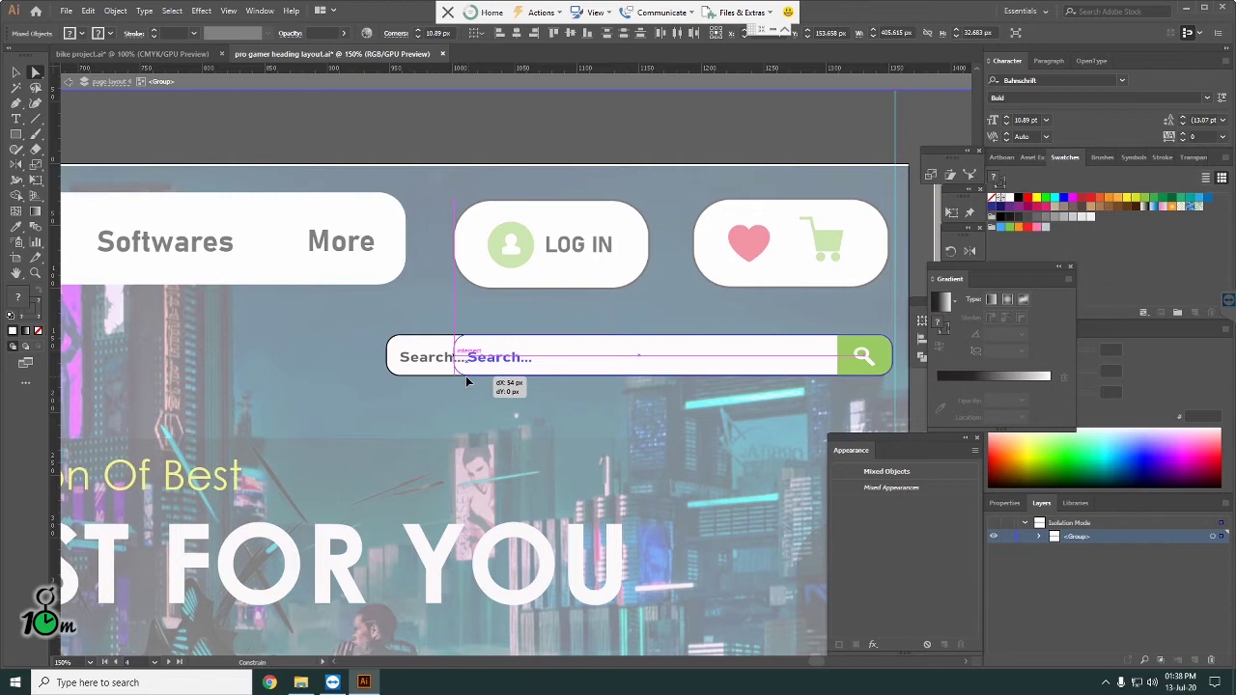
drag(465, 376, 466, 375)
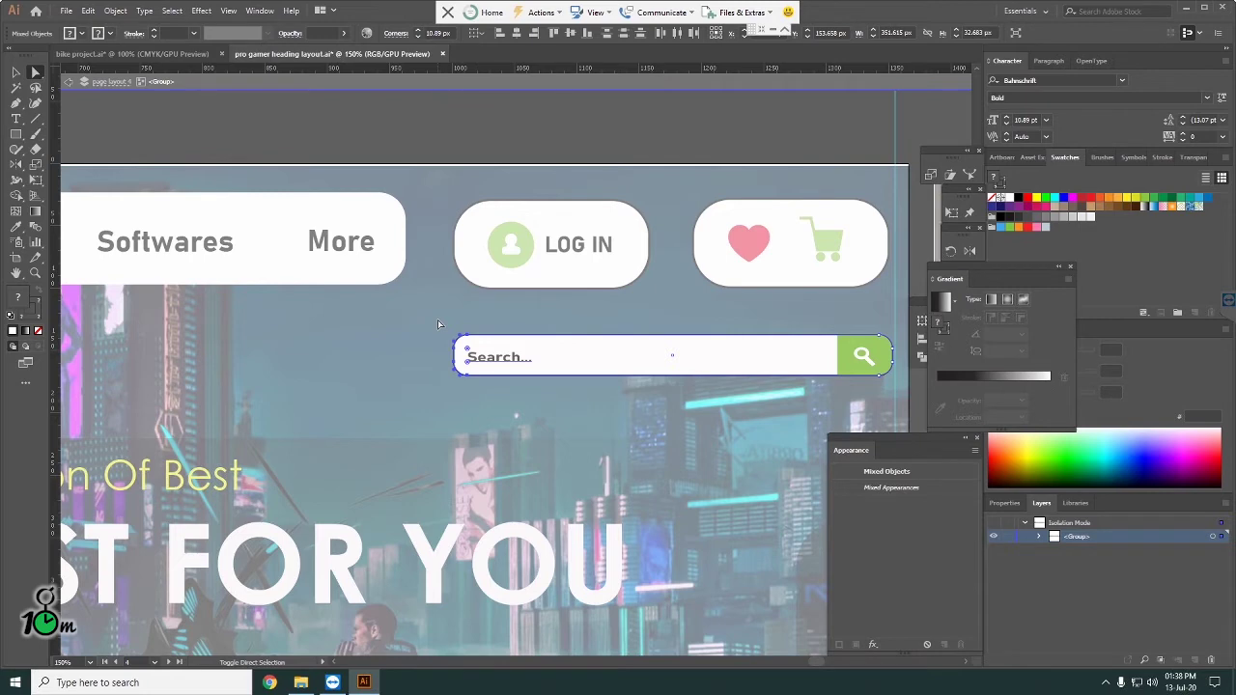
Step: Nudge the search bar group into place under LOG IN and cart, then exit isolation
click(16, 75)
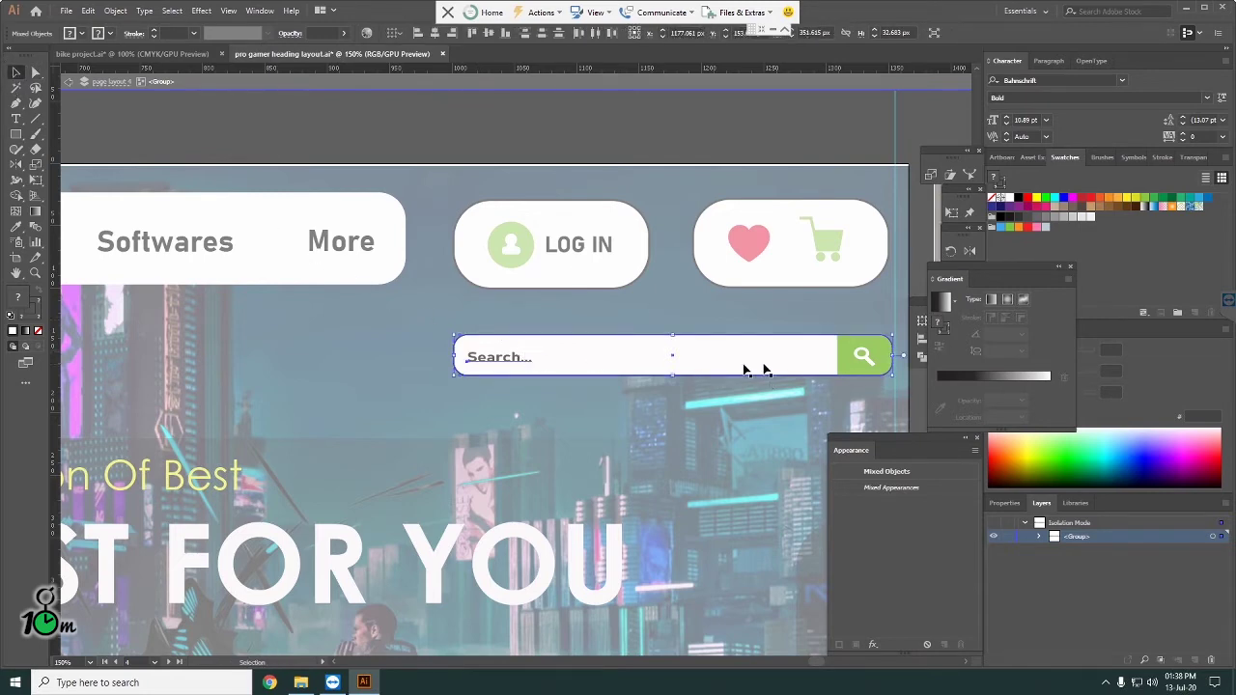
click(434, 333)
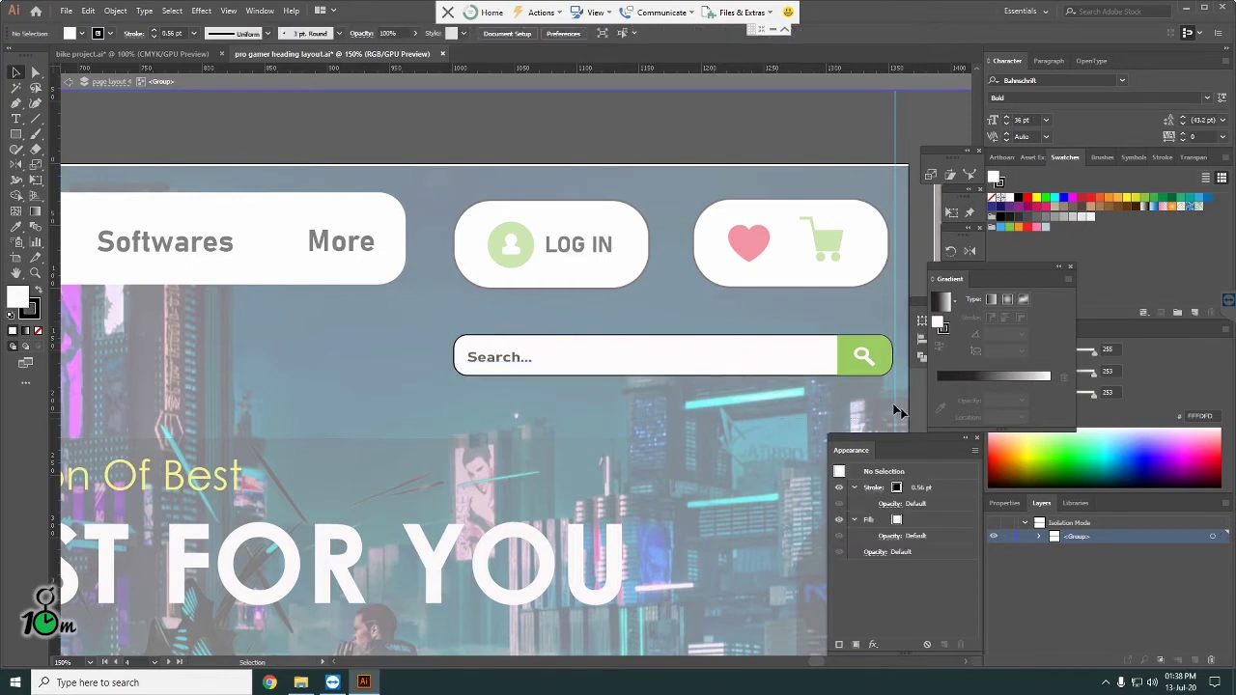
drag(895, 401, 750, 372)
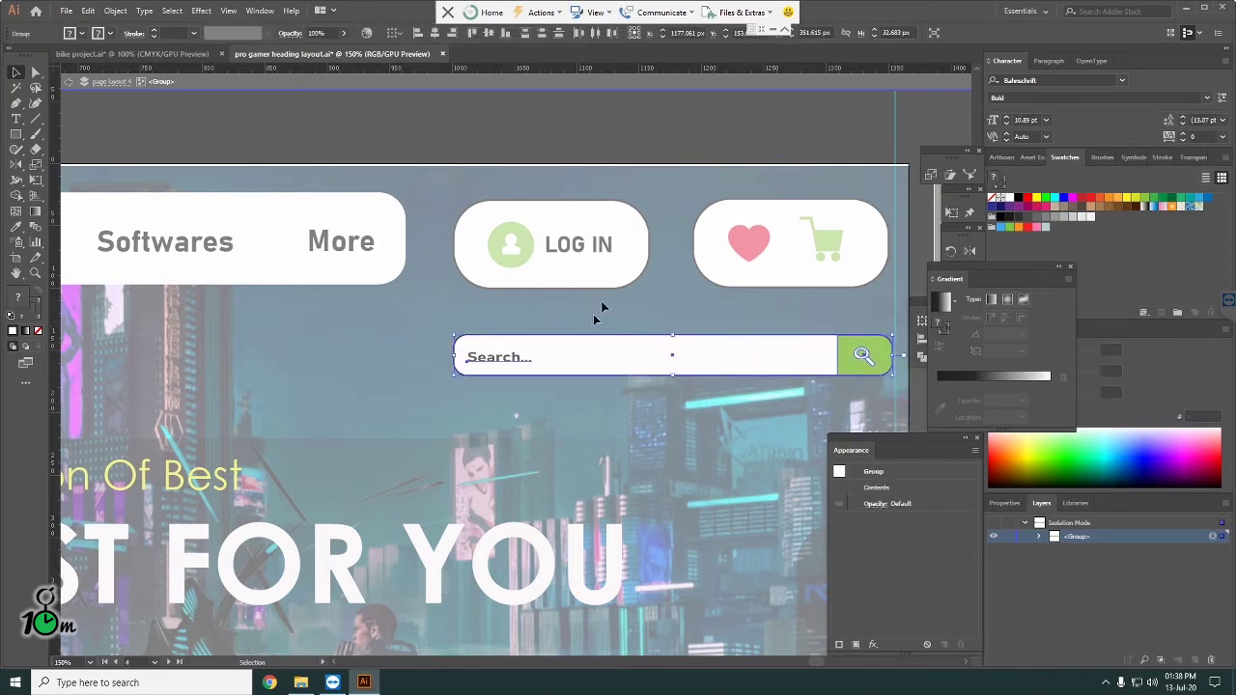
drag(582, 356, 583, 349)
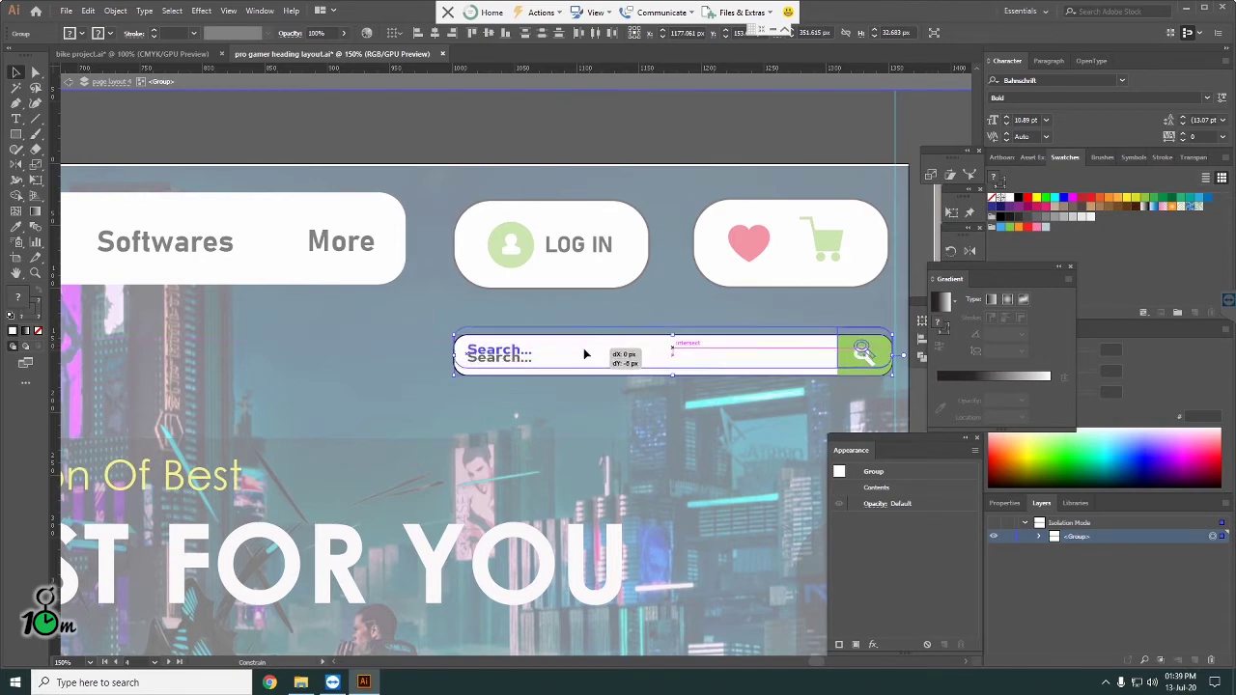
click(461, 303)
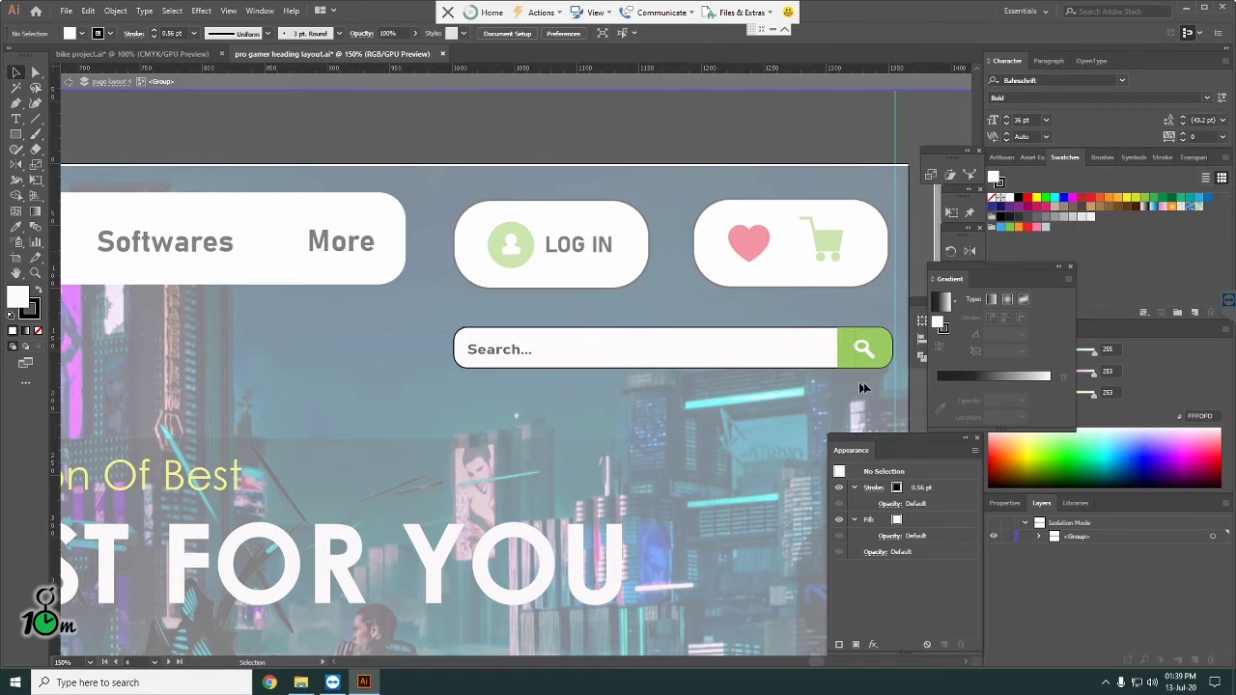
click(825, 364)
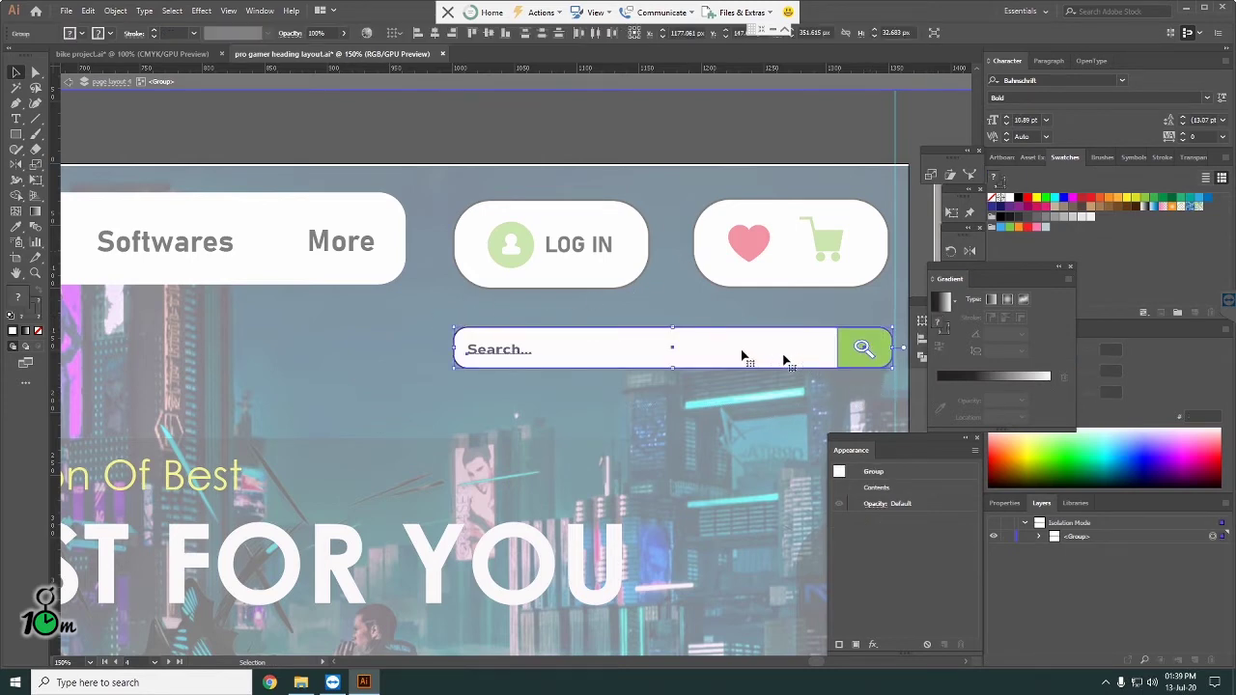
drag(637, 345, 638, 349)
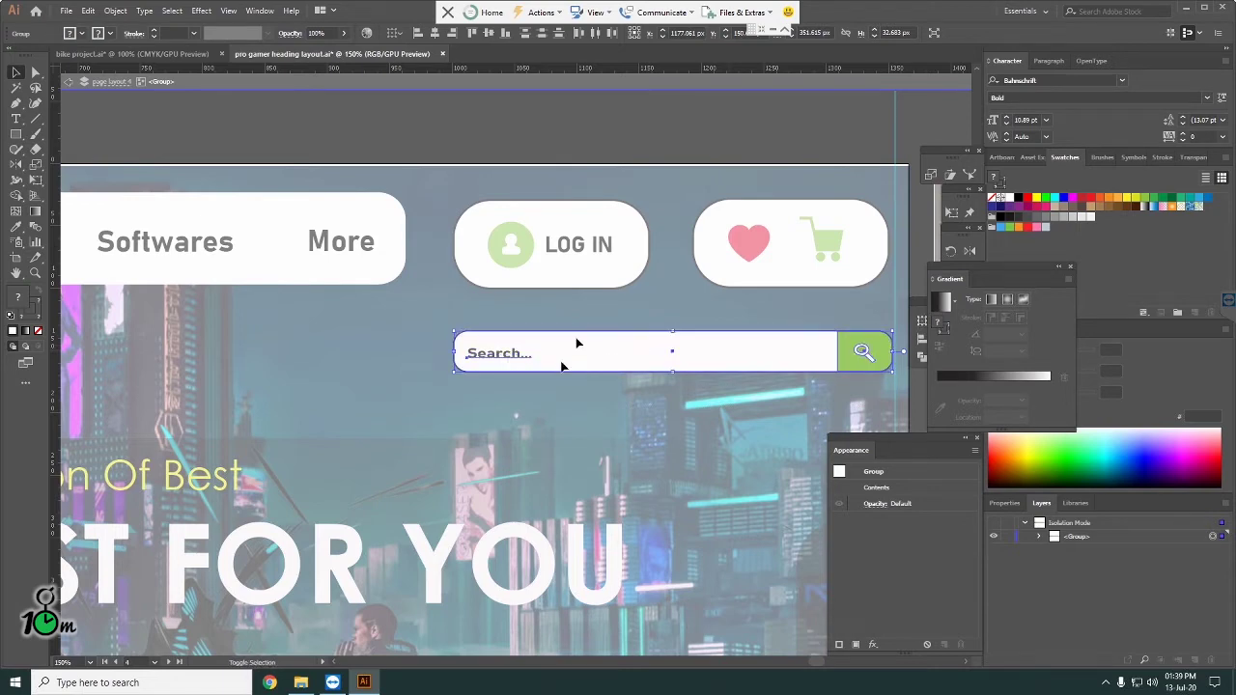
double_click(659, 293)
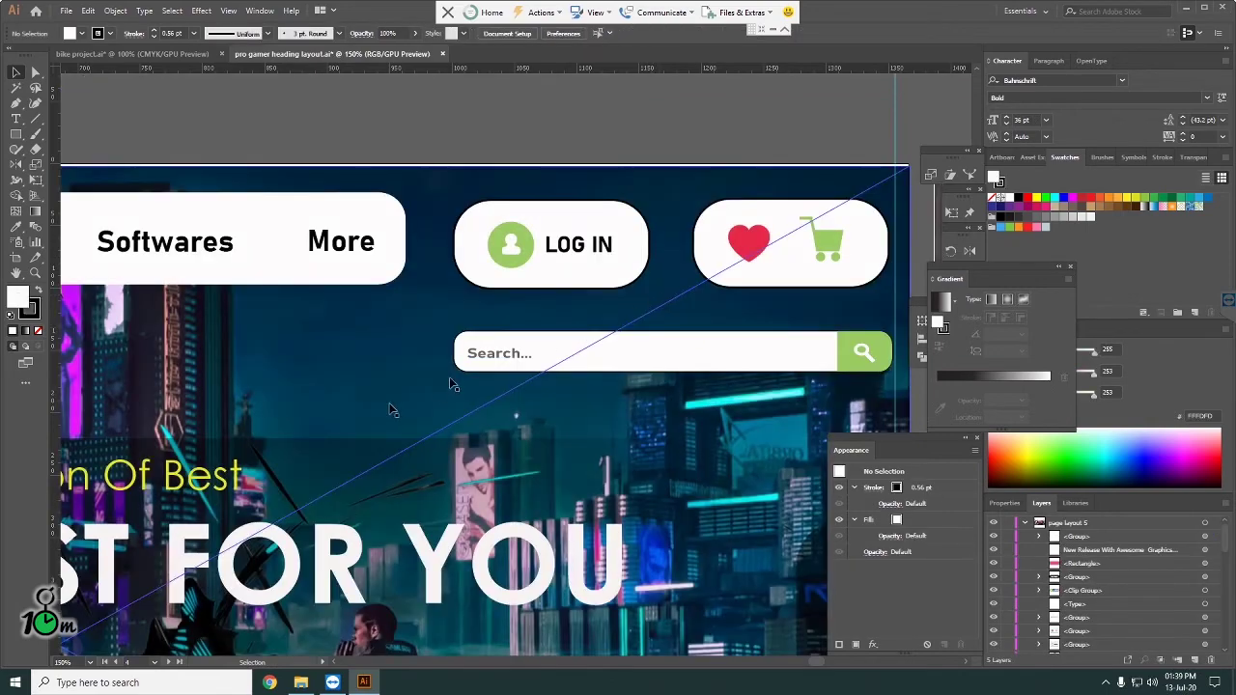
alt+scroll(638, 275, down, 2)
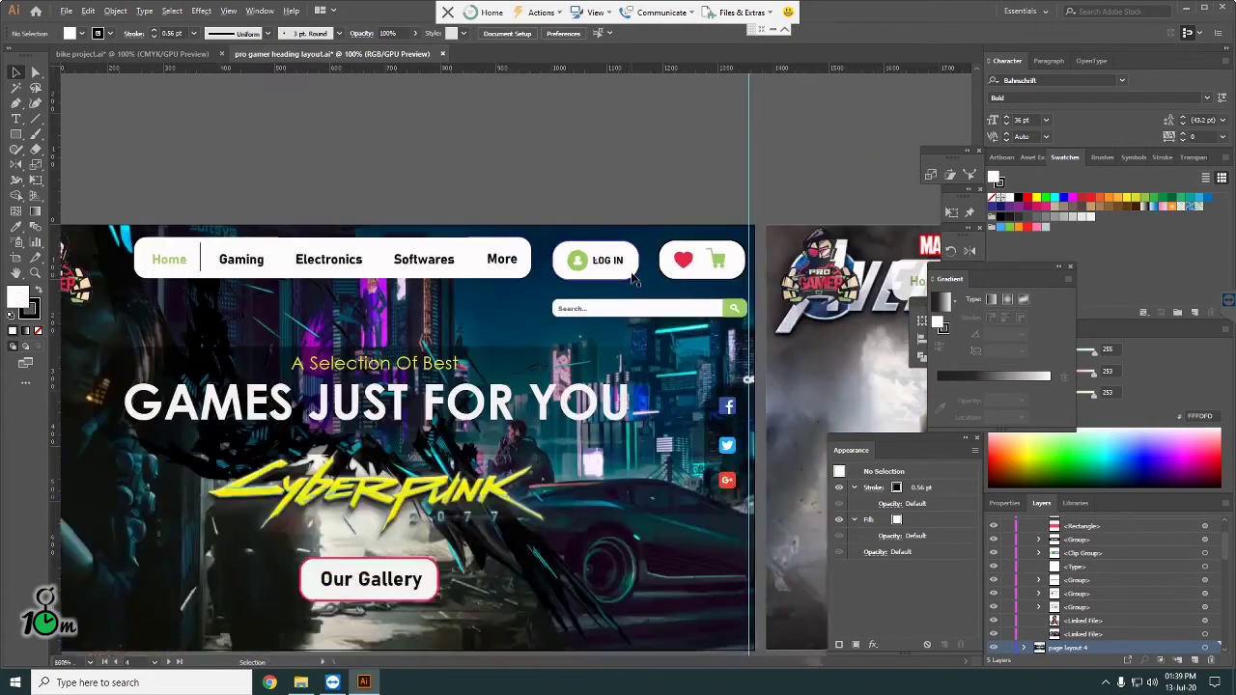
alt+scroll(666, 305, down, 1)
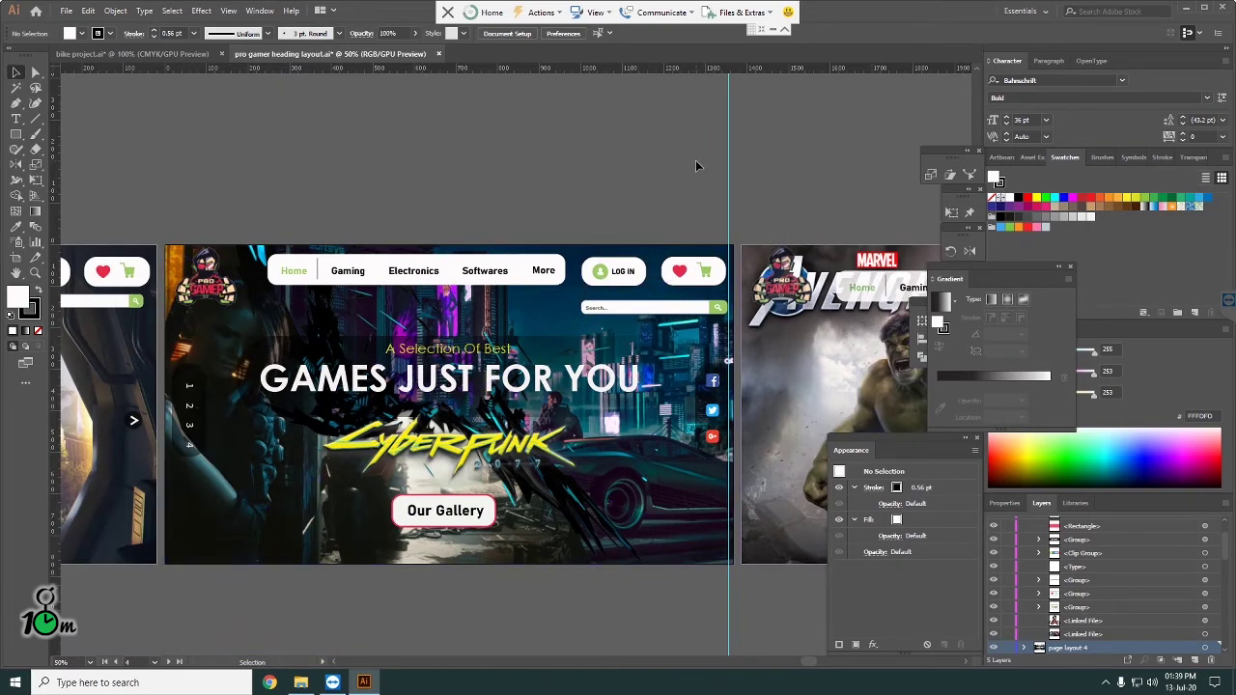
key(a)
double_click(631, 584)
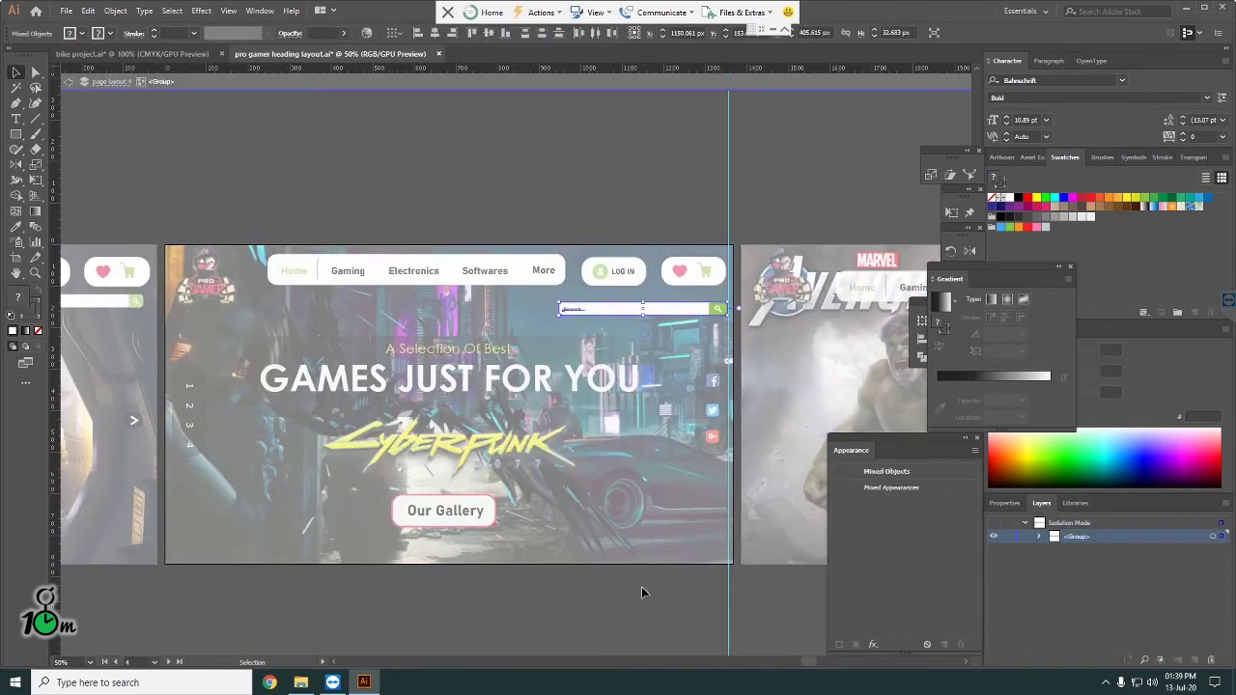
click(642, 586)
double_click(641, 586)
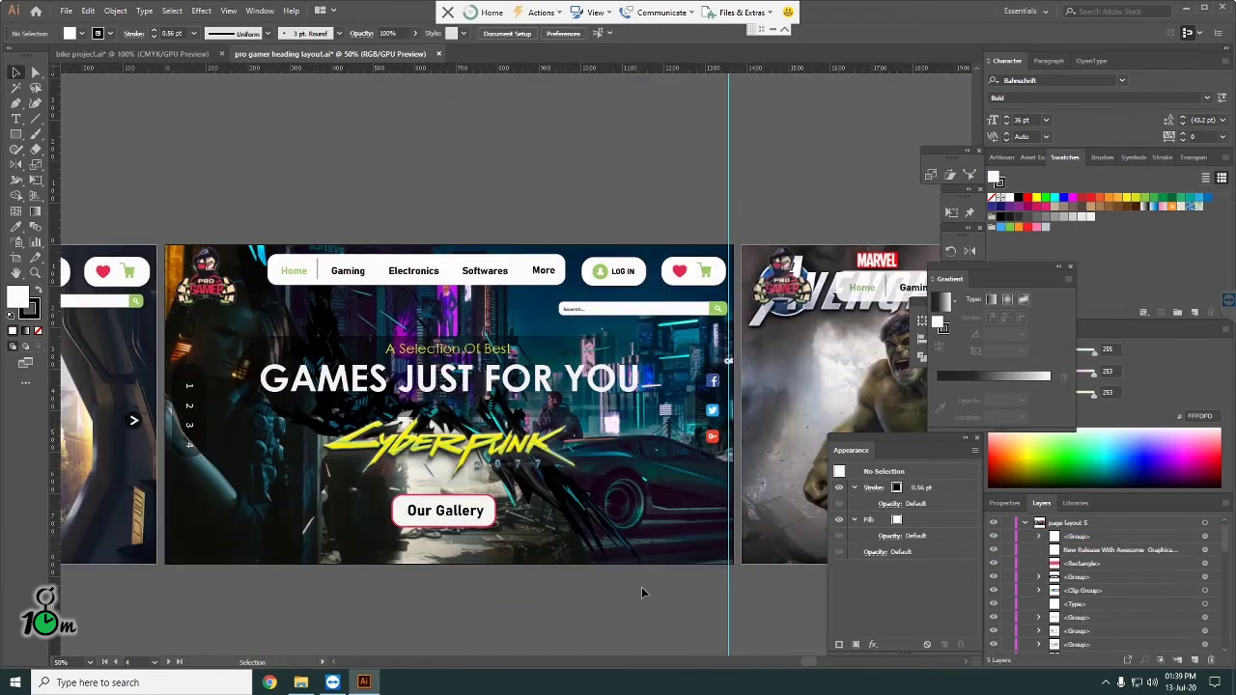
key(ctrl)
double_click(643, 593)
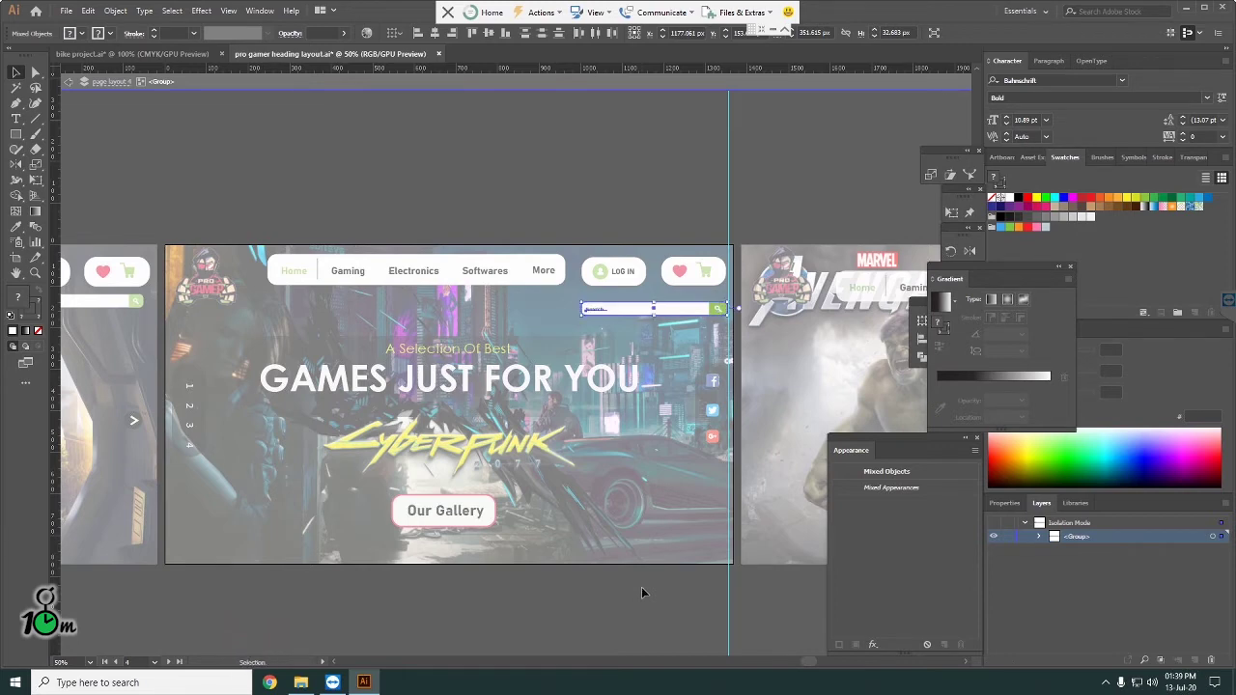
double_click(641, 589)
scroll(656, 212, up, 2)
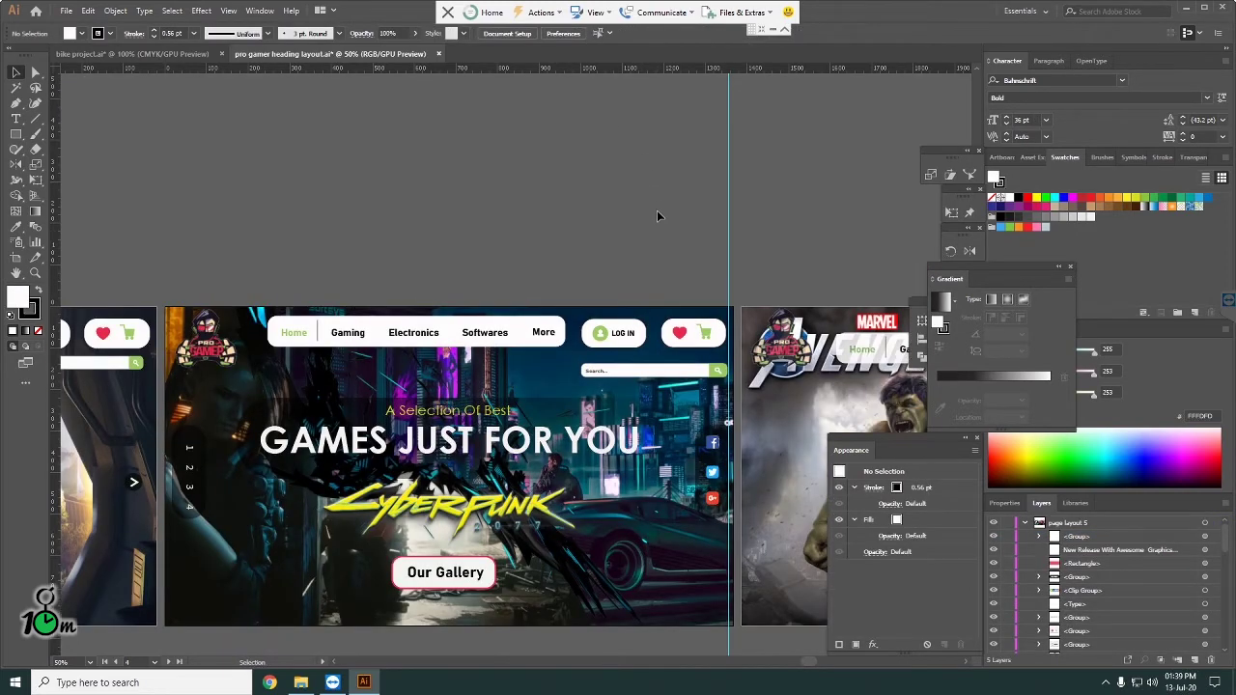
scroll(657, 216, up, 1)
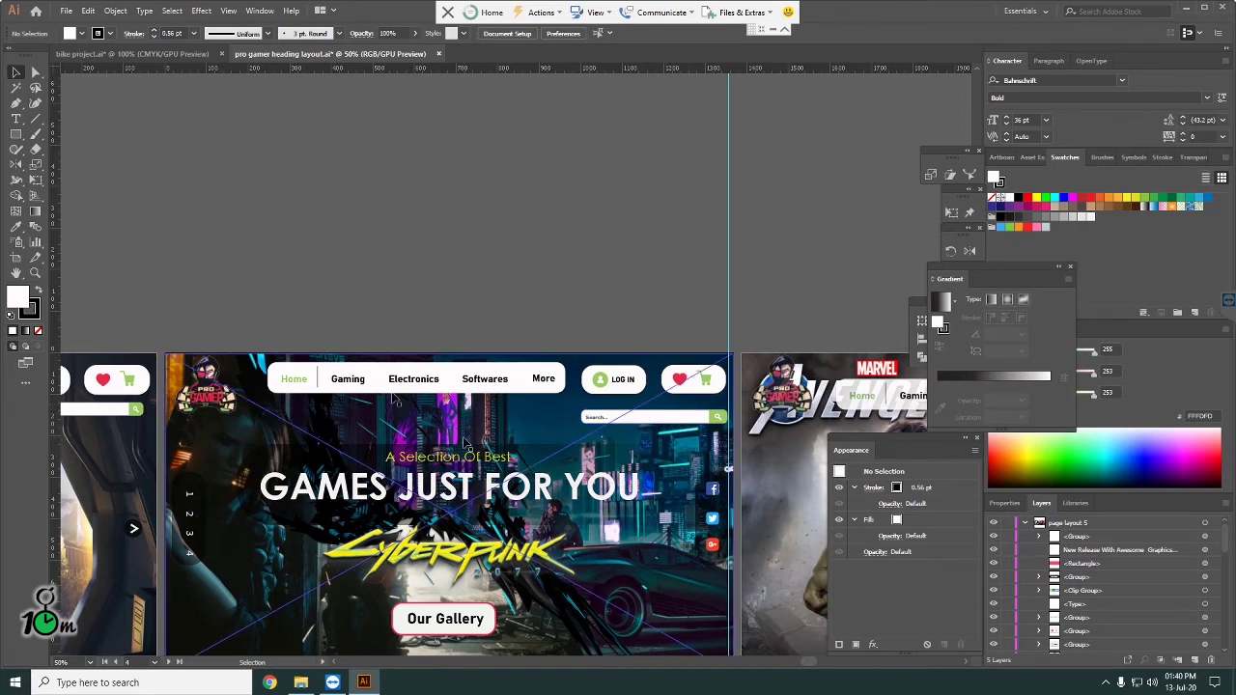
click(639, 421)
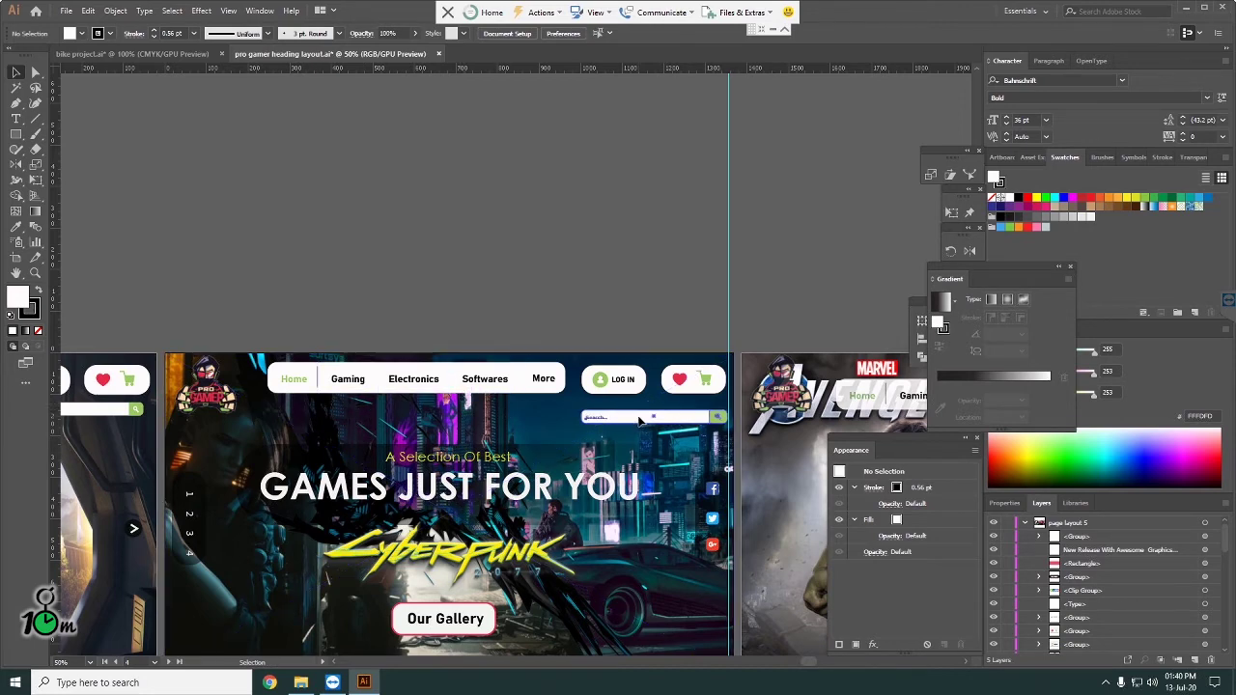
drag(639, 421, 328, 416)
click(466, 256)
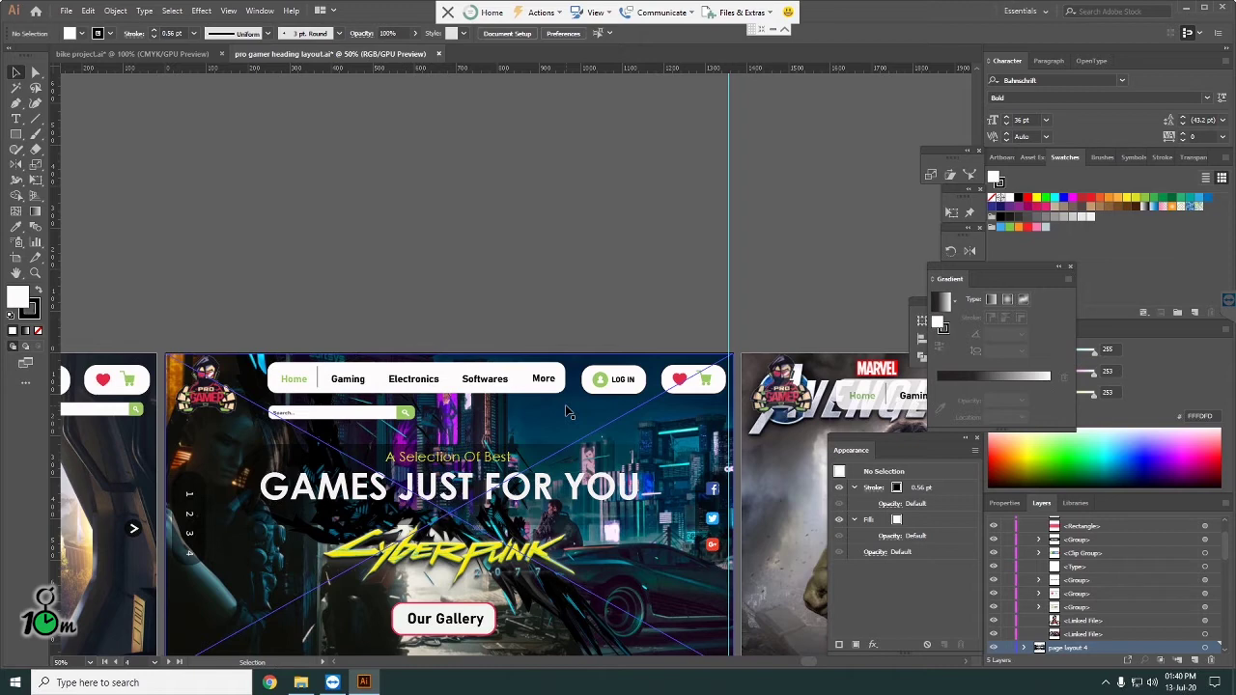
key(ctrl+z)
click(583, 288)
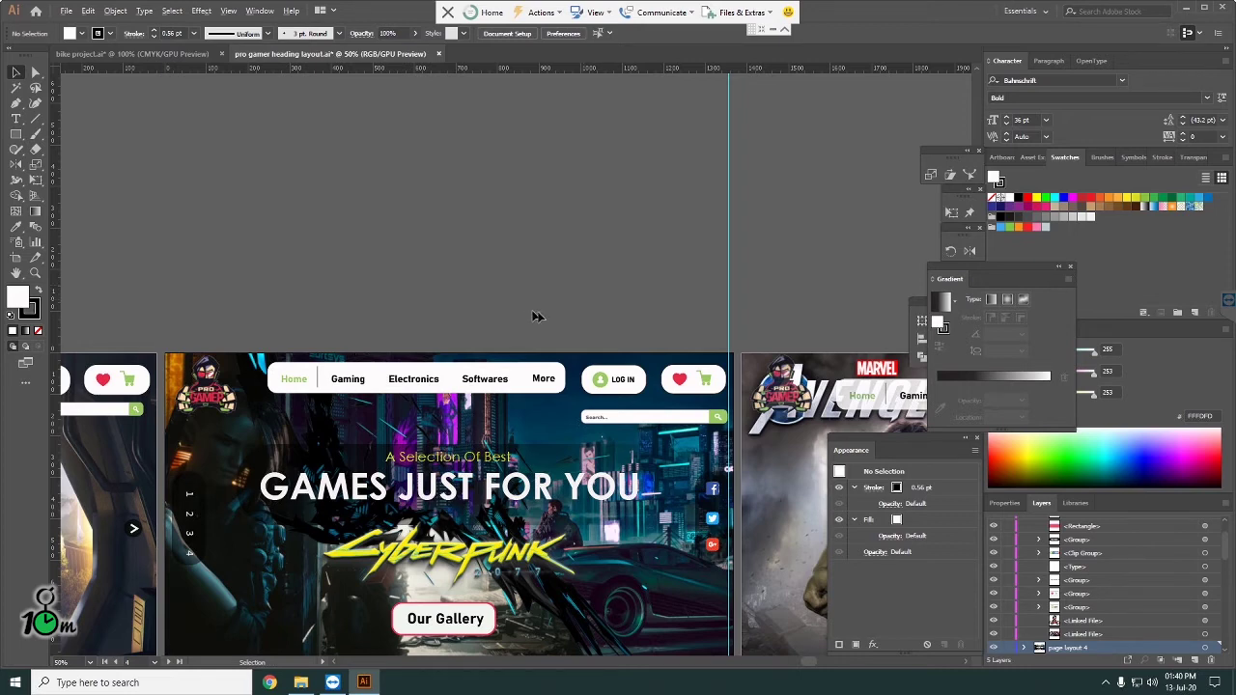
scroll(542, 309, down, 1)
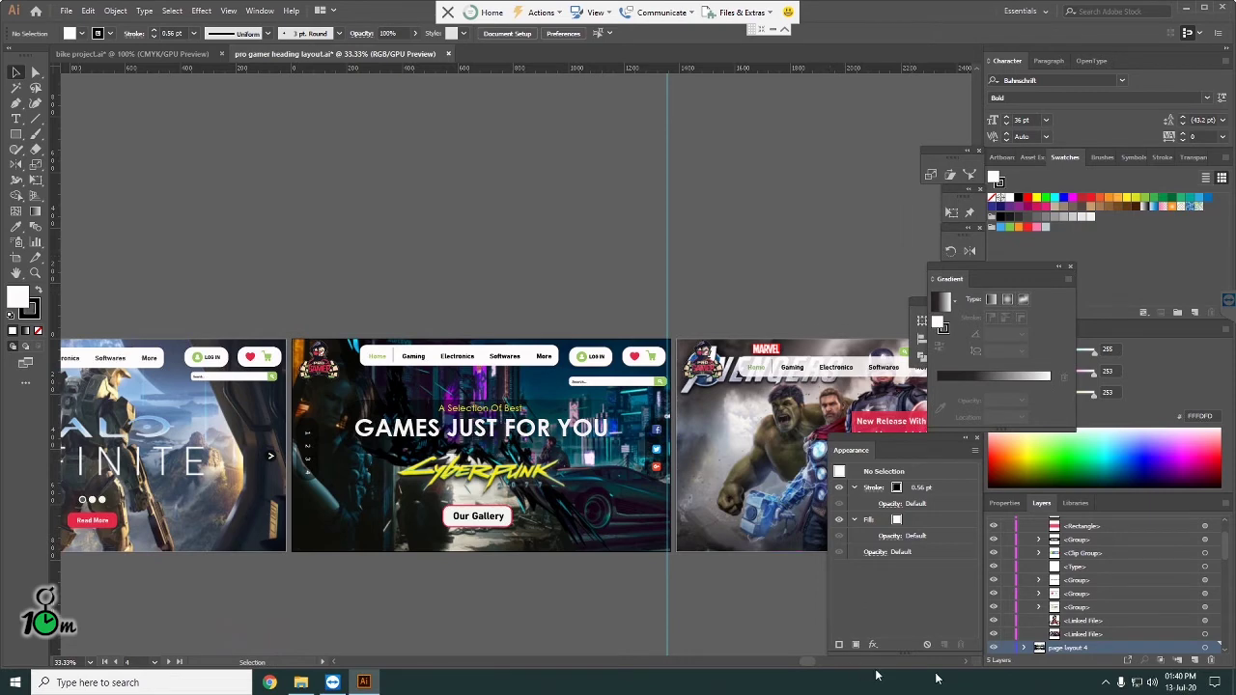
click(965, 663)
drag(966, 664, 966, 664)
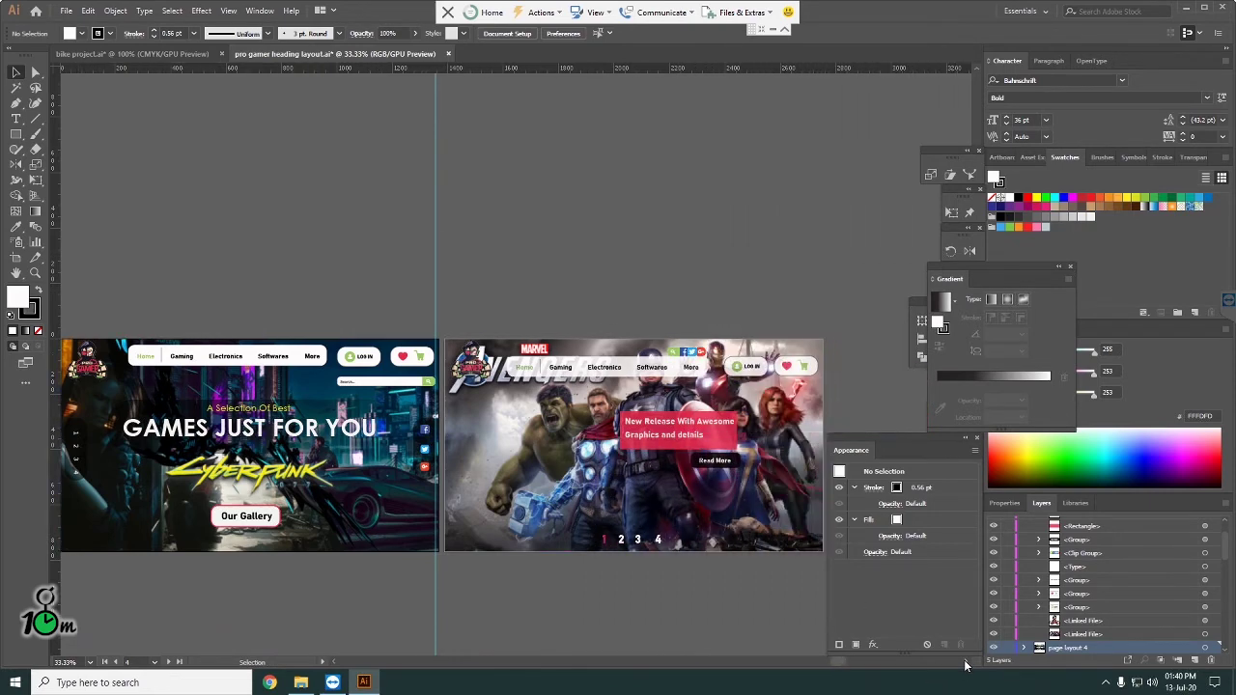
drag(965, 664, 966, 664)
scroll(815, 399, up, 1)
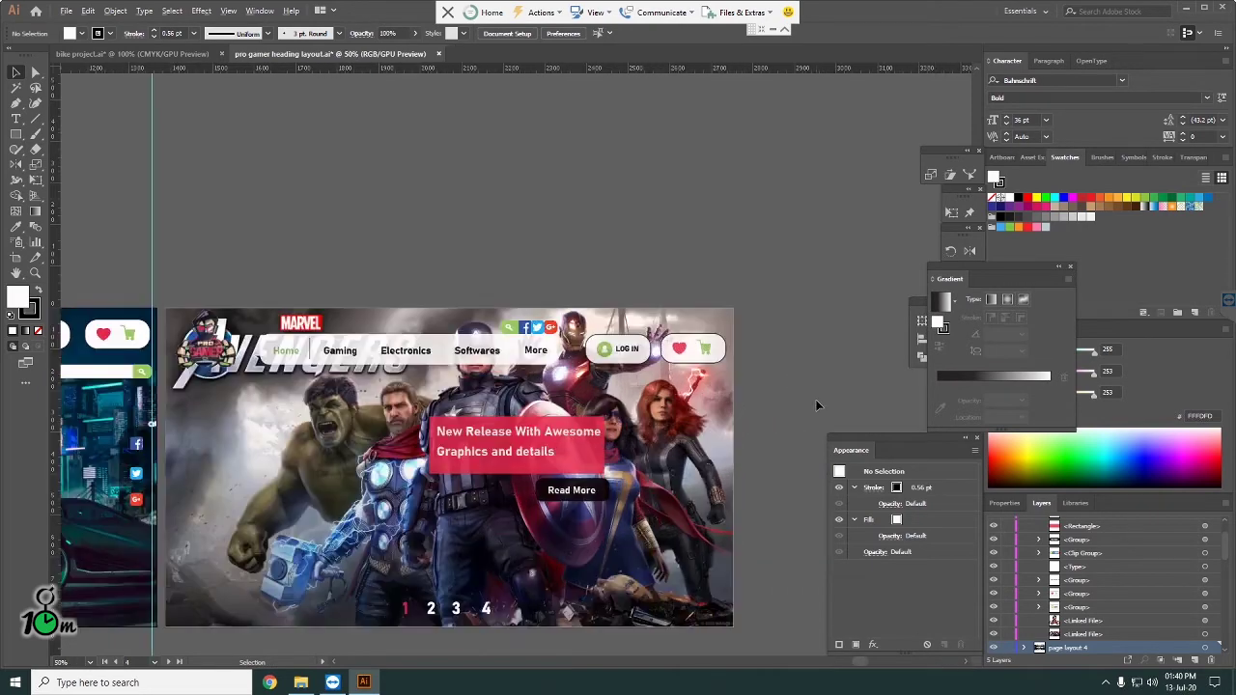
scroll(815, 399, up, 1)
scroll(563, 391, down, 1)
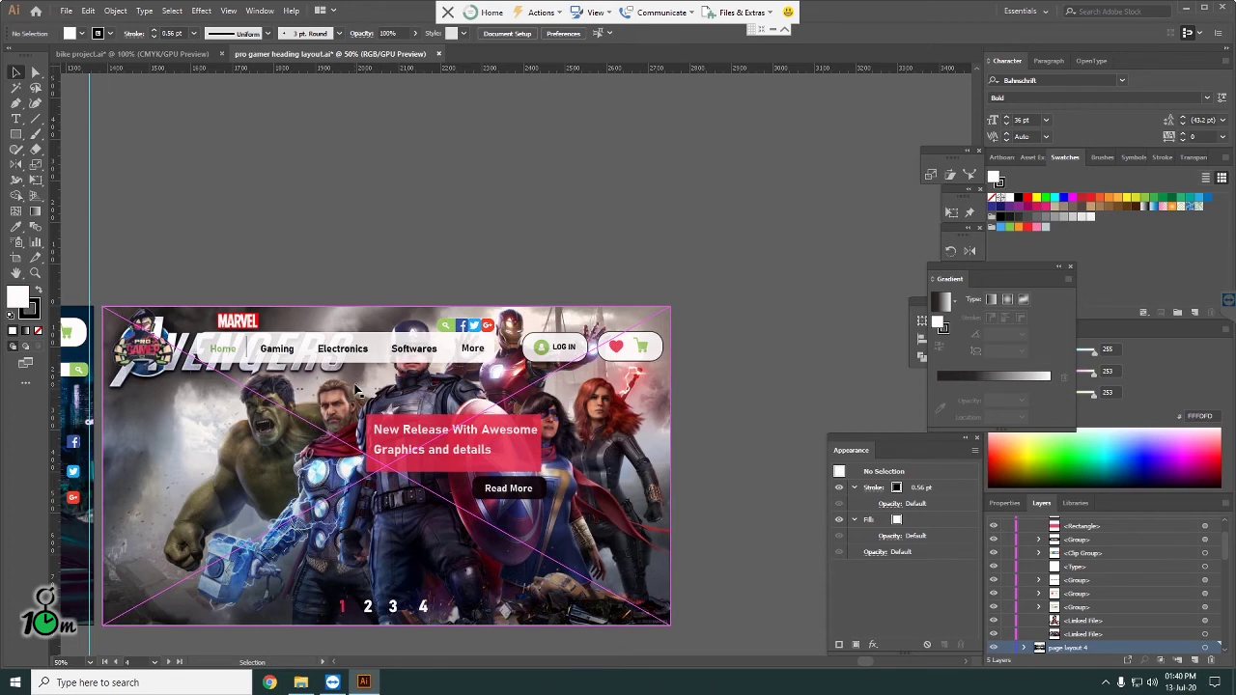
scroll(362, 386, up, 1)
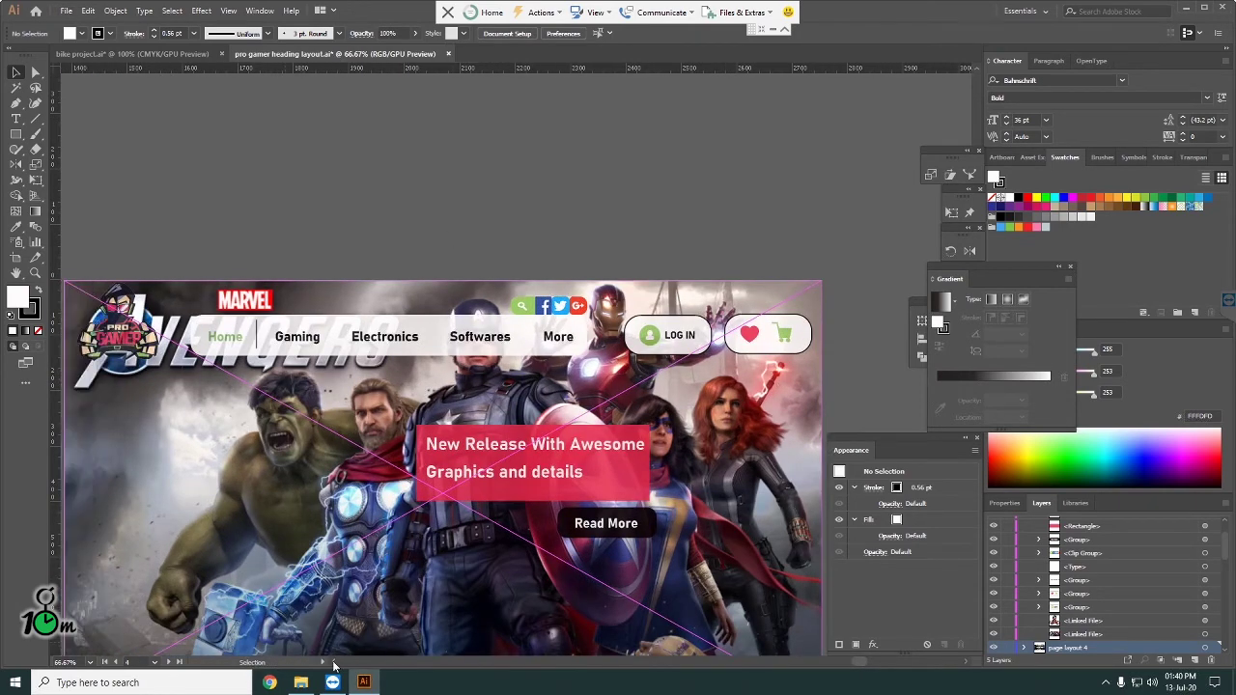
scroll(435, 458, down, 2)
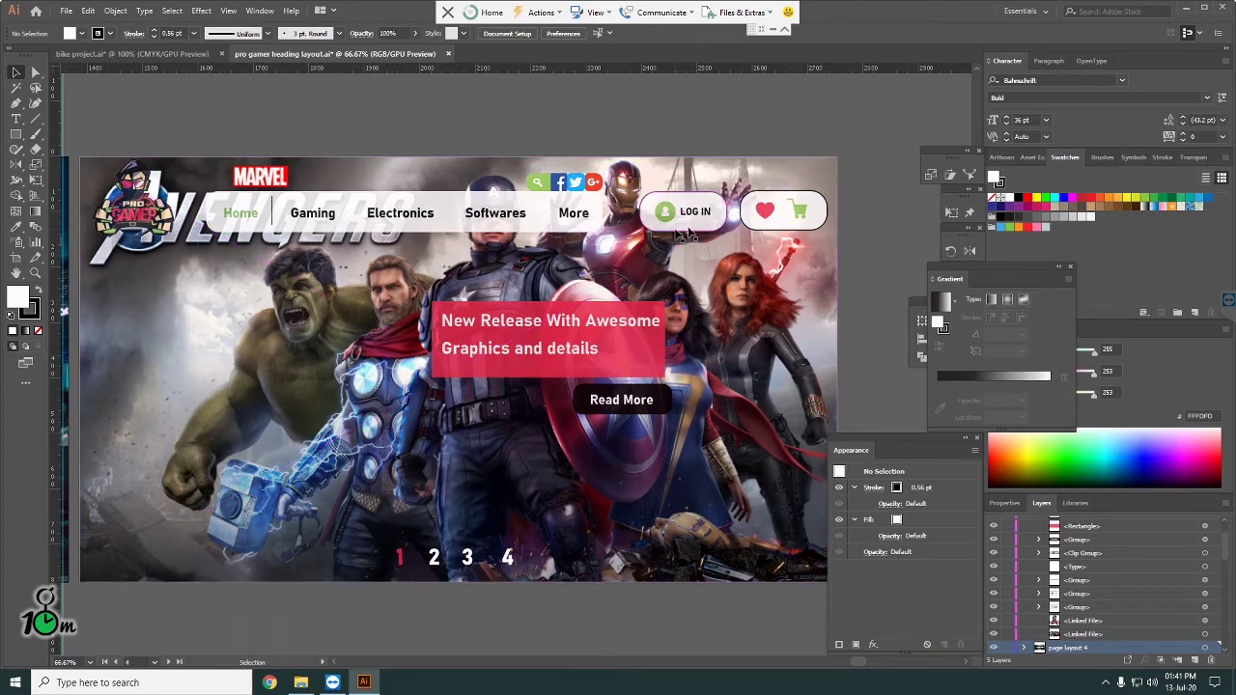
Step: Set the stroke to None on the LOG IN pill and heart-and-cart pill
click(760, 223)
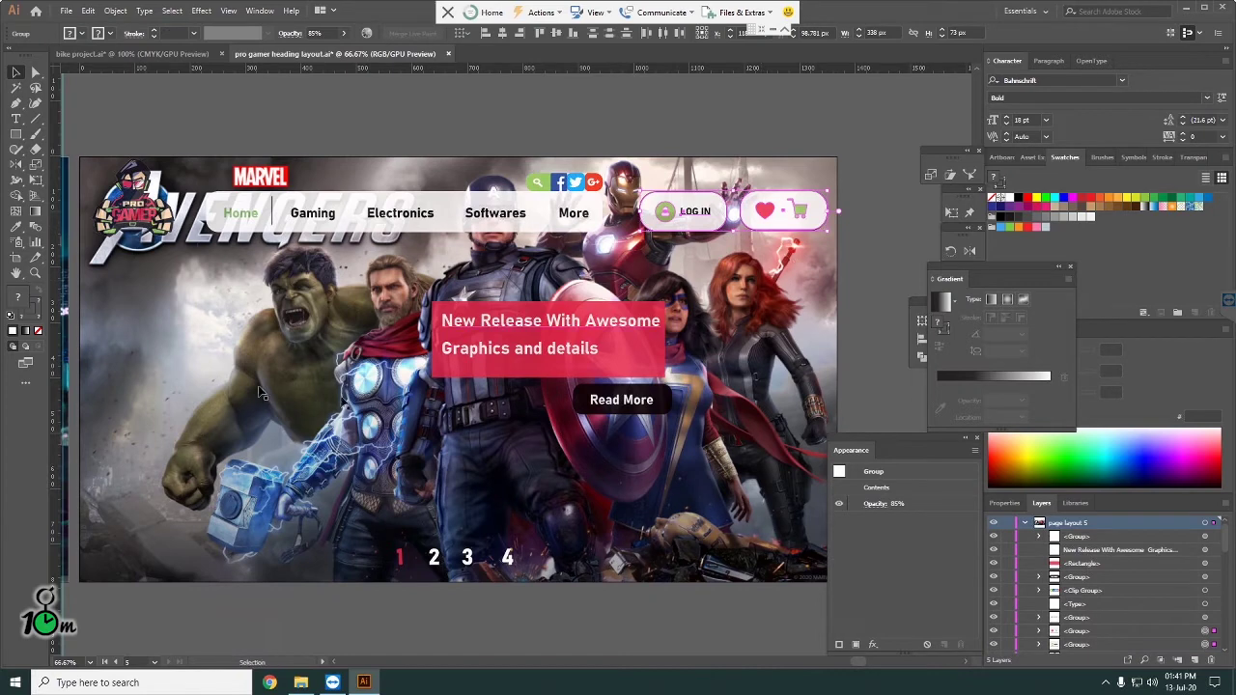
double_click(731, 219)
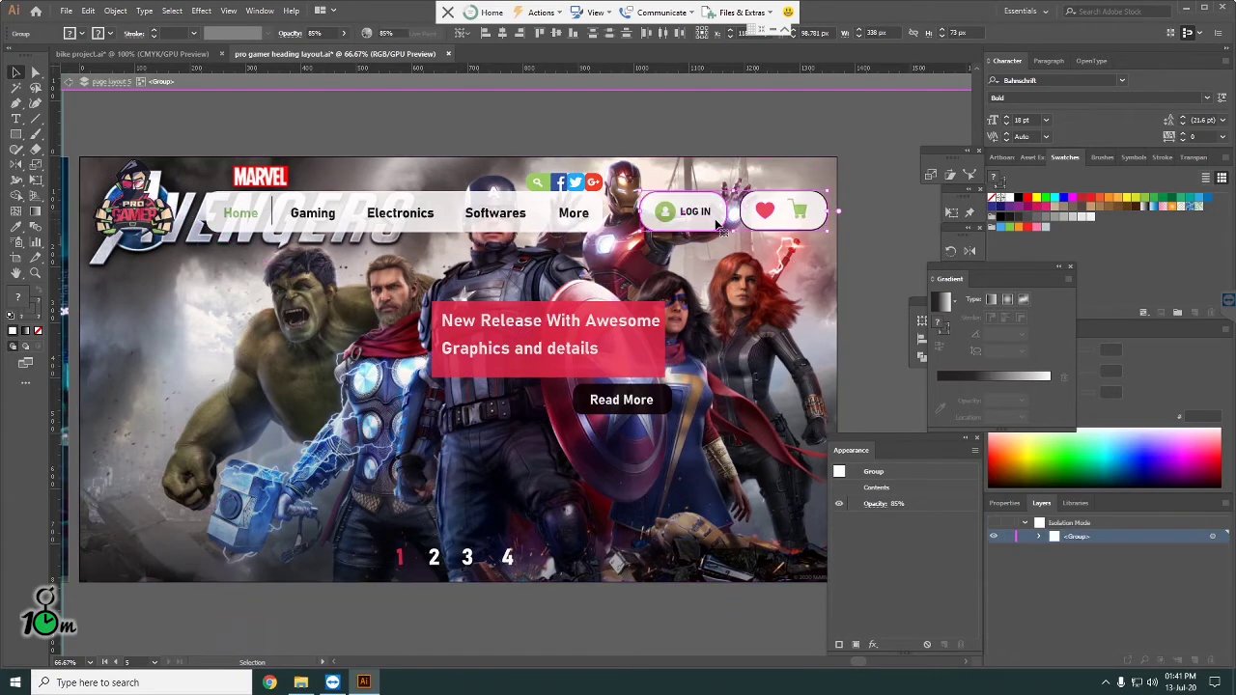
double_click(753, 130)
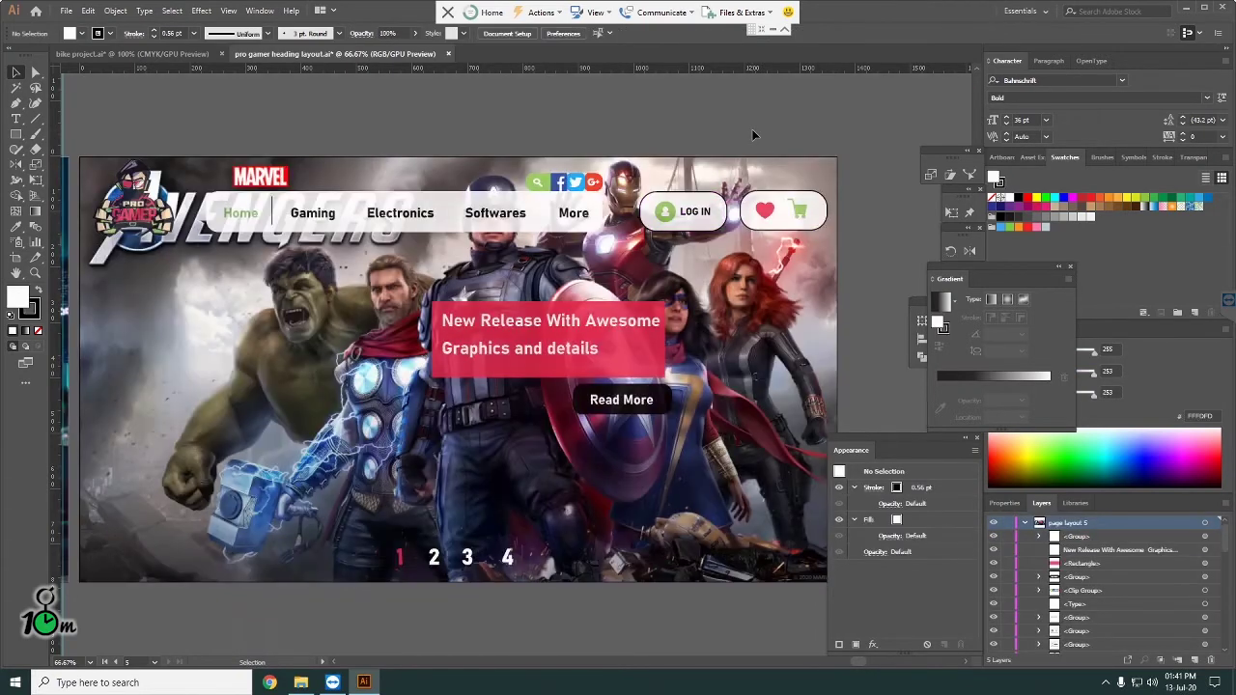
click(35, 72)
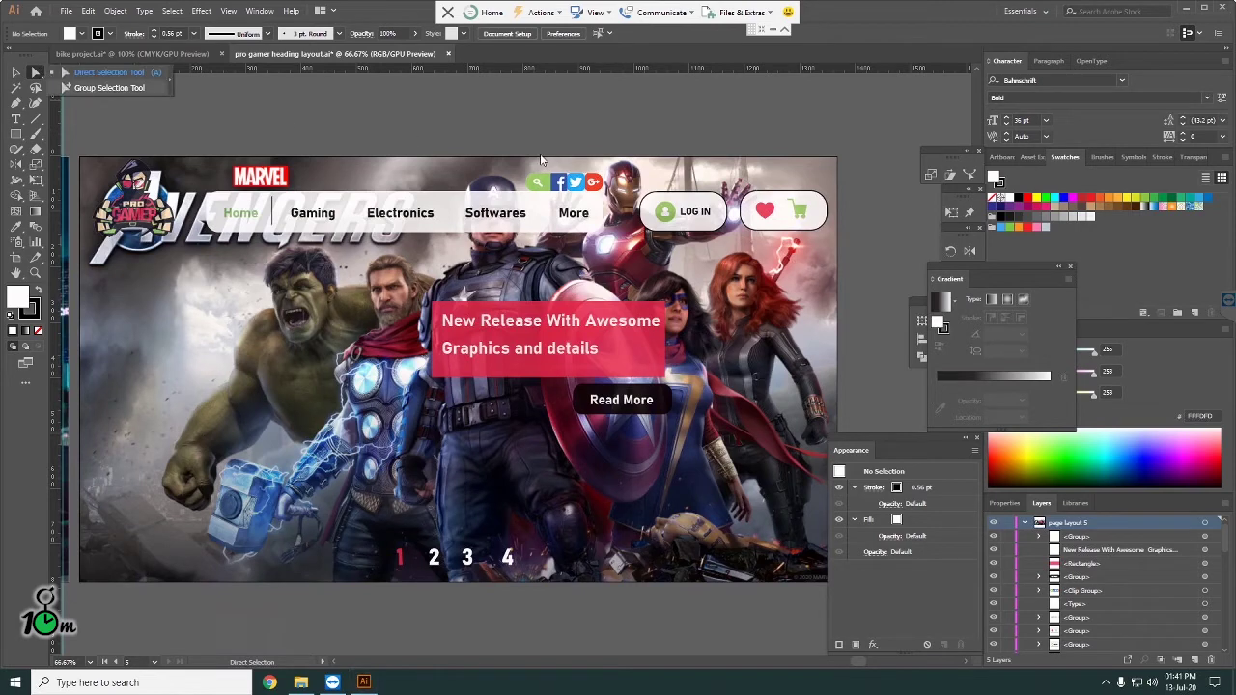
click(695, 229)
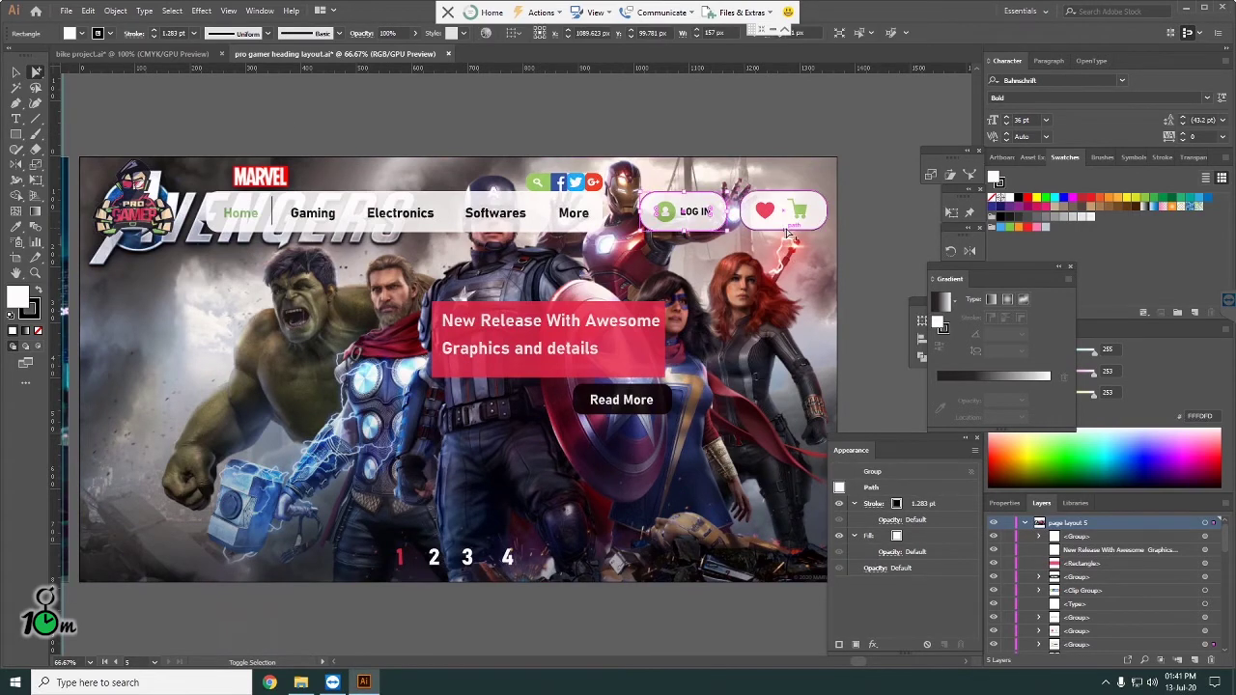
shift+click(787, 231)
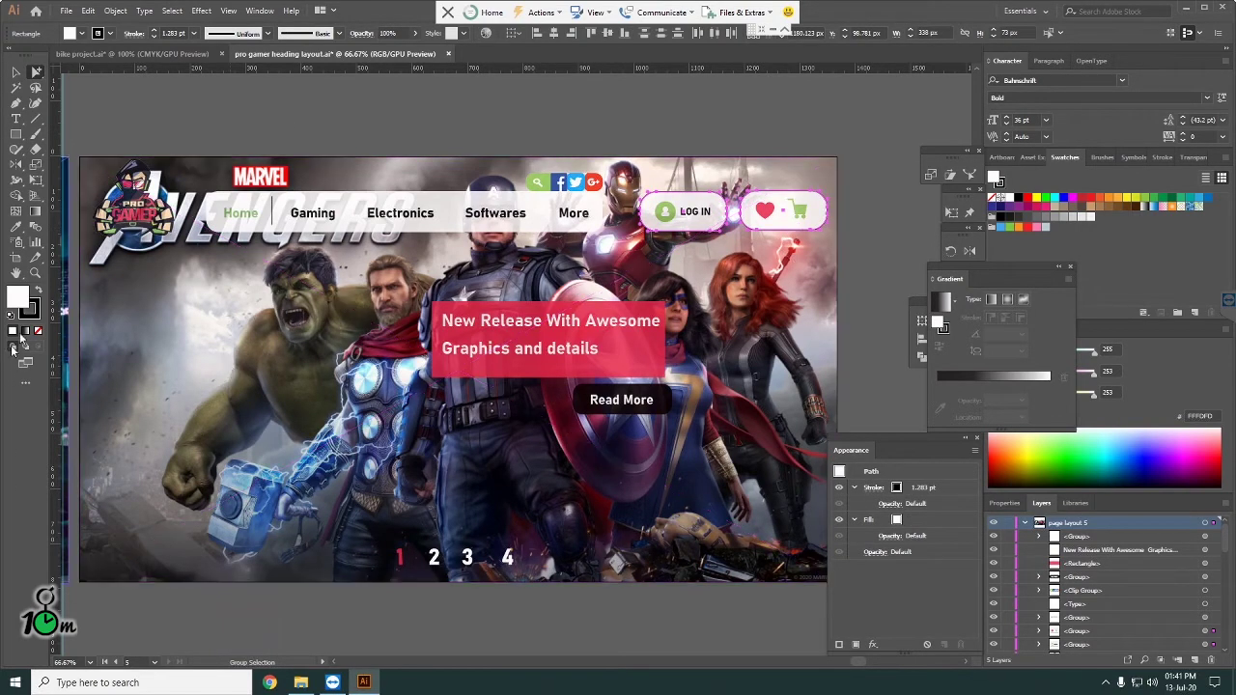
click(31, 311)
click(38, 330)
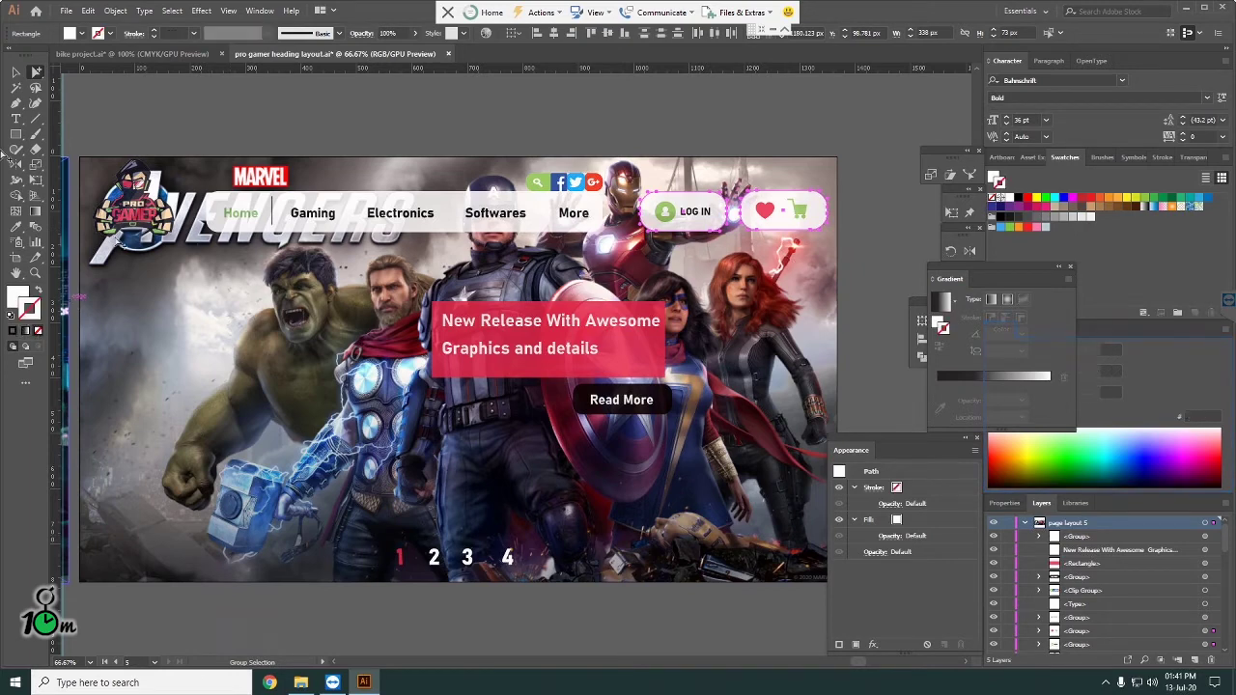
click(16, 71)
click(326, 125)
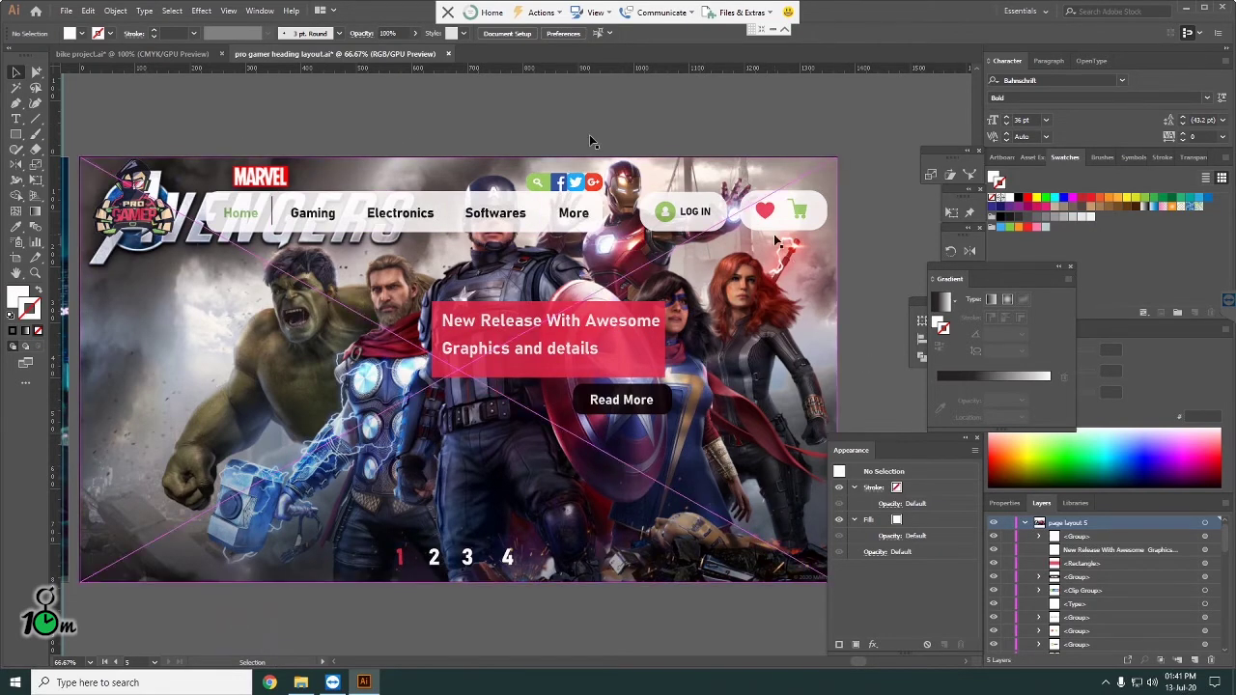
Step: Select the Avengers background image and scroll the view to it
click(761, 283)
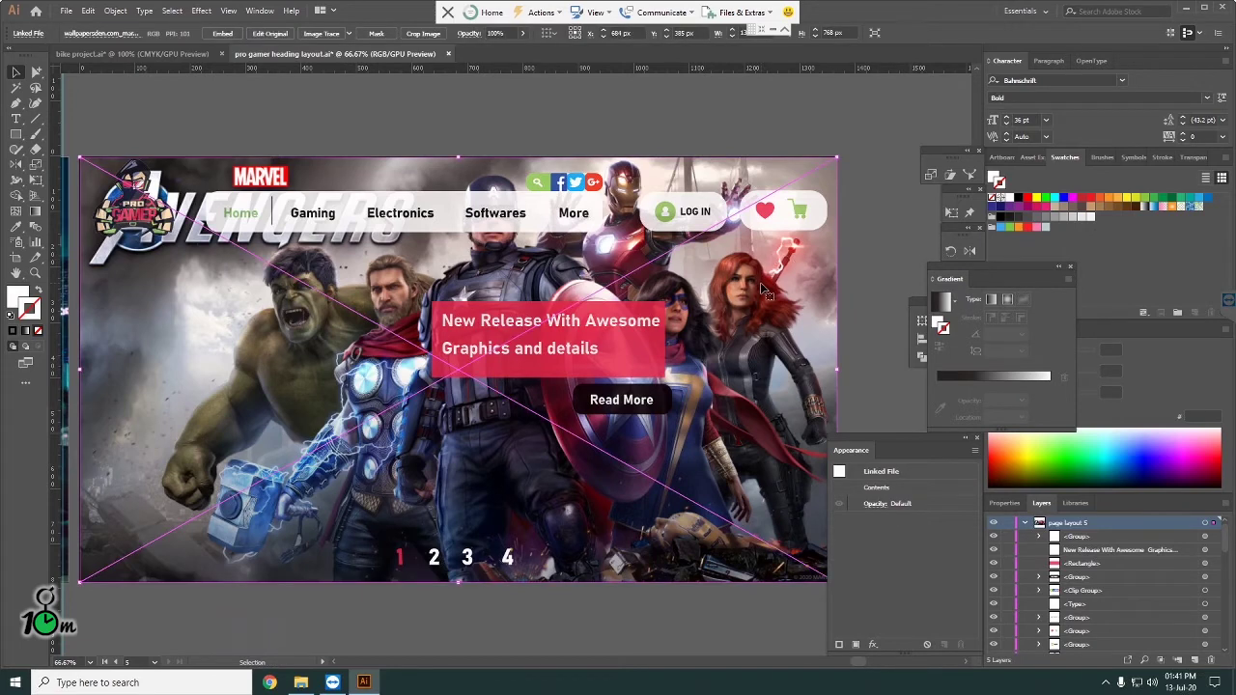
alt+scroll(821, 287, down, 1)
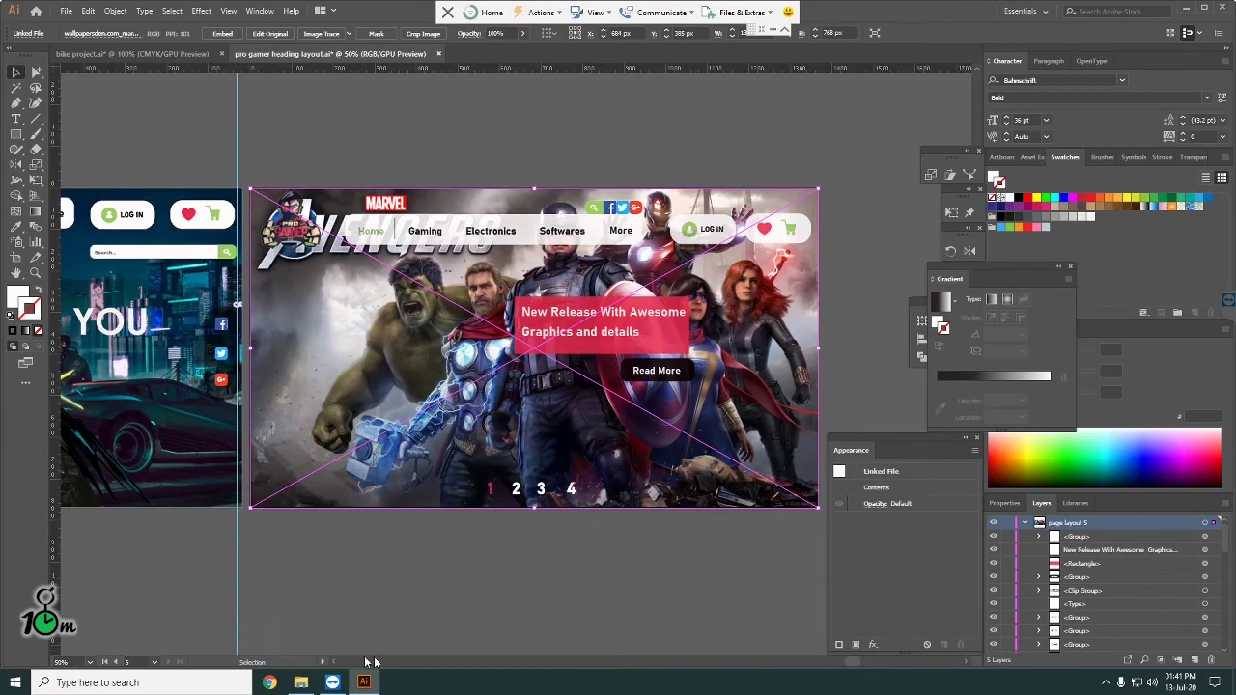
scroll(334, 664, left, 1)
scroll(334, 665, left, 1)
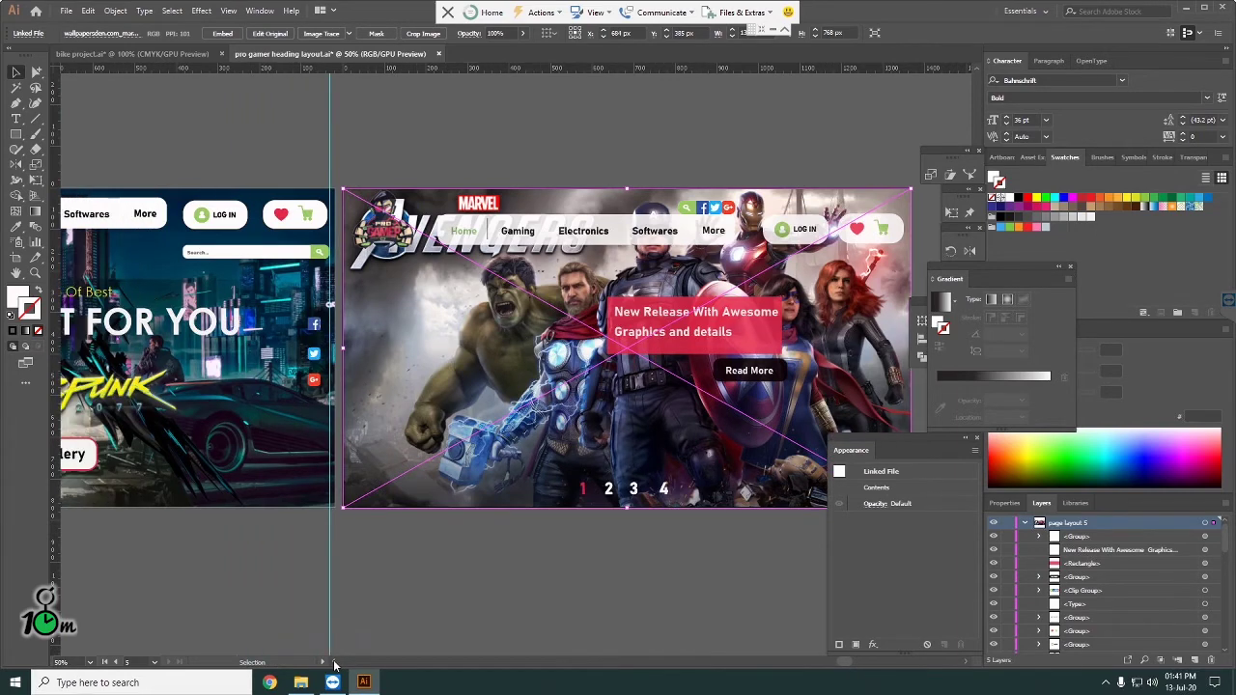
scroll(334, 664, left, 1)
scroll(334, 664, left, 1)
scroll(334, 664, left, 1)
scroll(334, 664, left, 1)
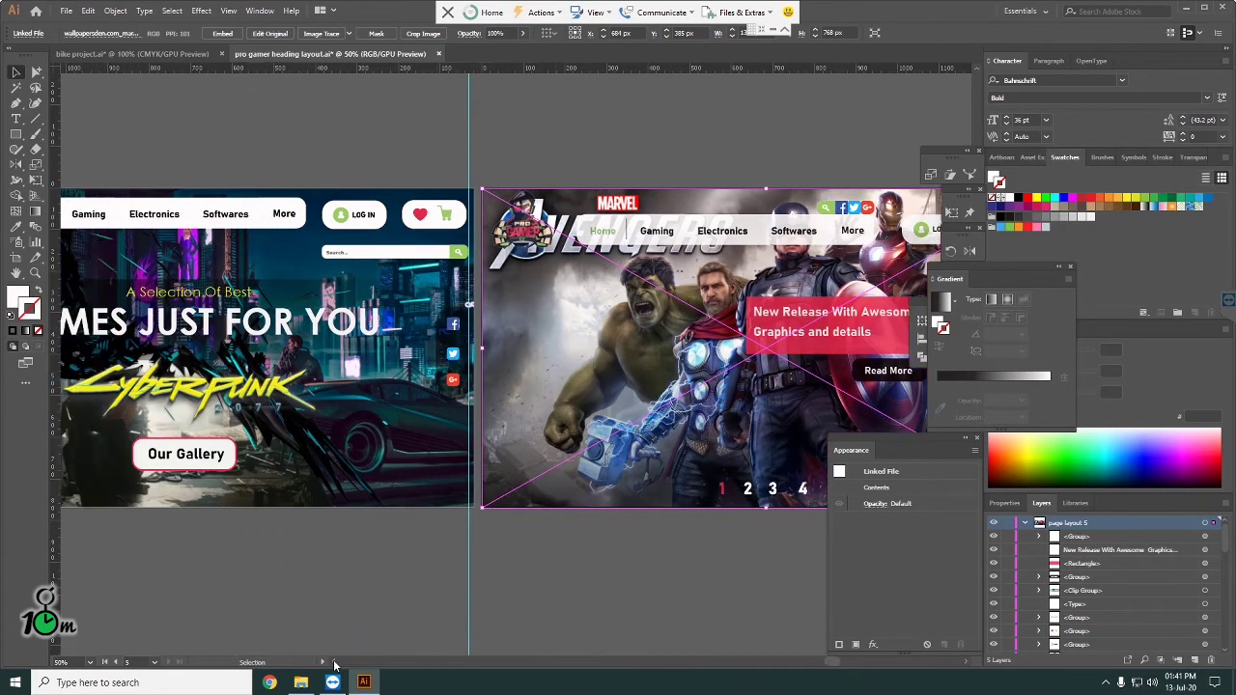
scroll(334, 664, left, 1)
scroll(334, 664, left, 1)
scroll(334, 664, left, 1)
scroll(334, 665, left, 1)
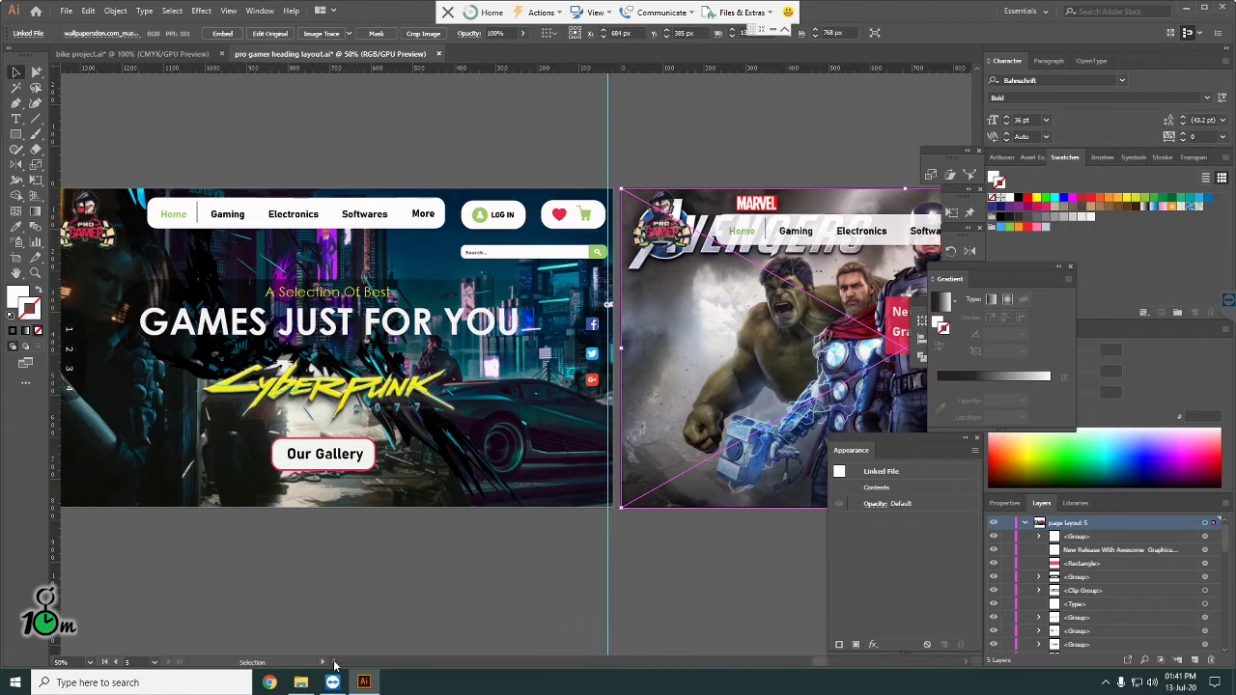
scroll(334, 664, left, 1)
scroll(334, 664, left, 1)
scroll(334, 664, left, 1)
scroll(334, 665, left, 1)
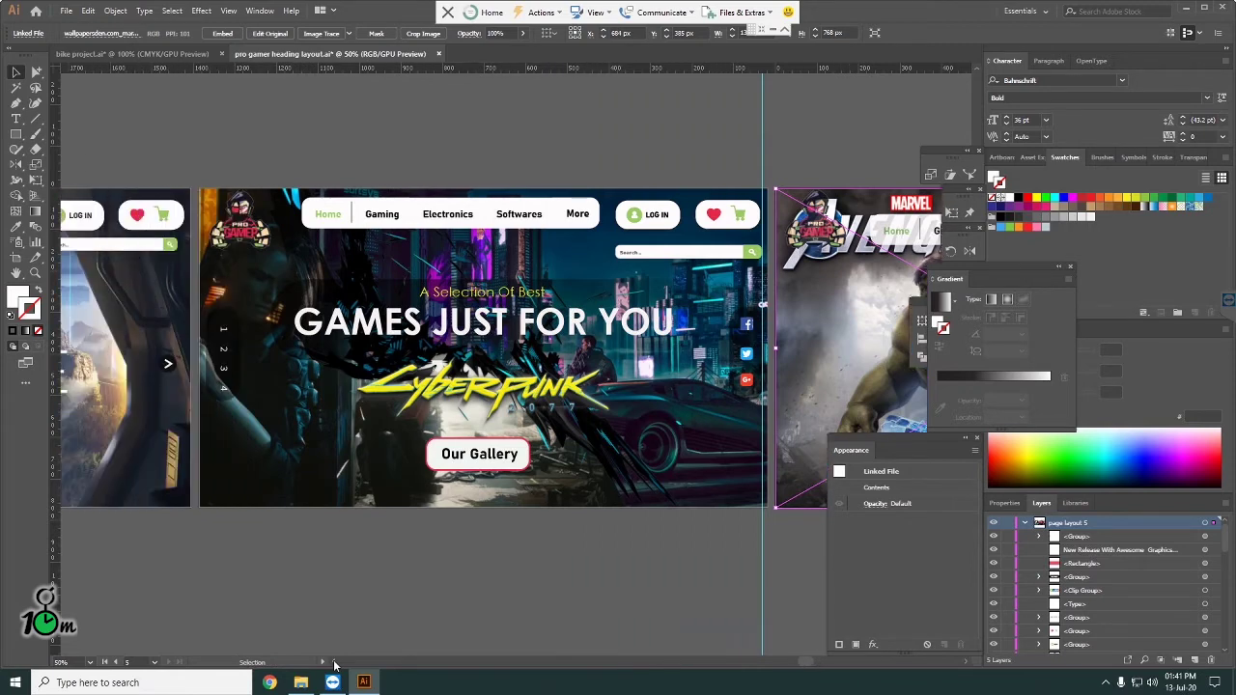
scroll(334, 665, left, 1)
scroll(334, 664, left, 1)
scroll(334, 664, left, 1)
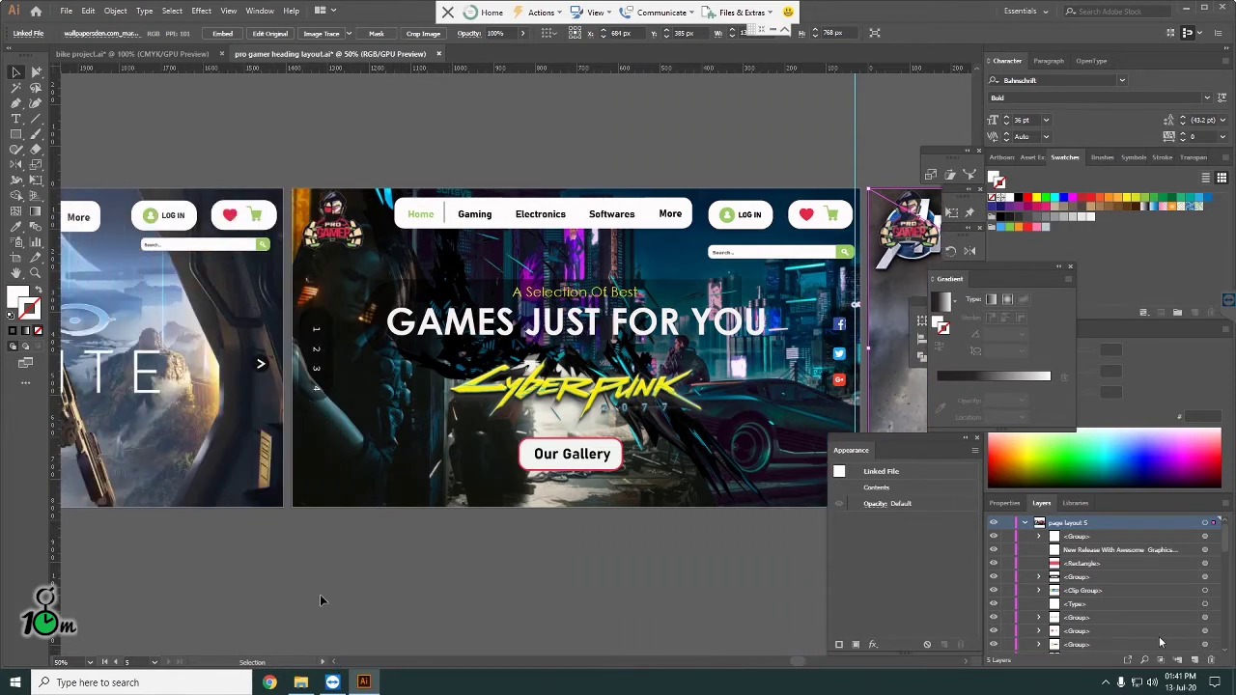
scroll(335, 664, left, 1)
scroll(334, 664, left, 2)
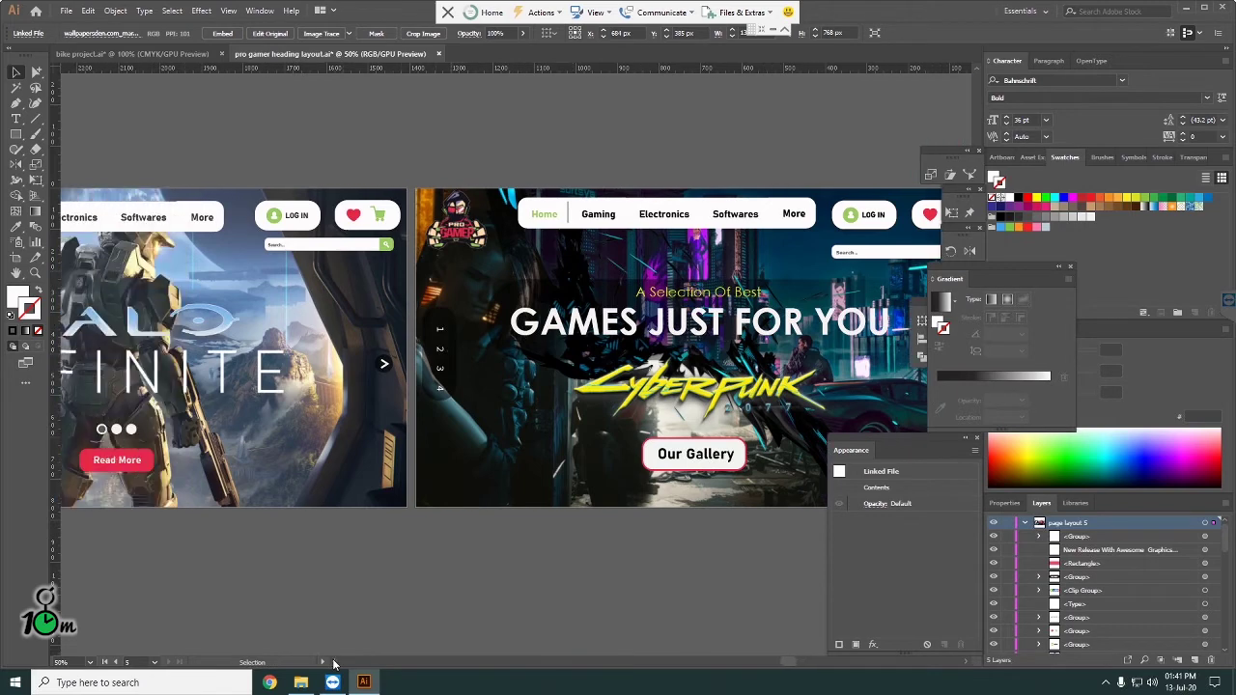
scroll(334, 664, left, 2)
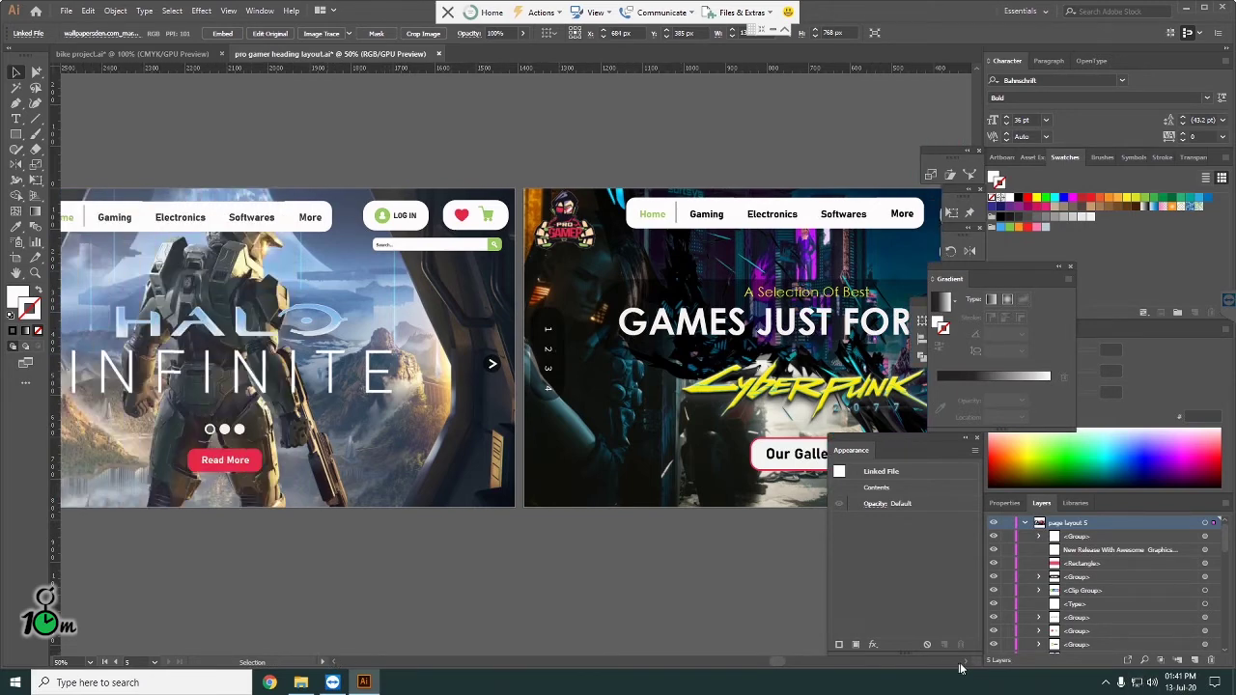
click(964, 663)
scroll(965, 666, right, 2)
scroll(964, 666, right, 2)
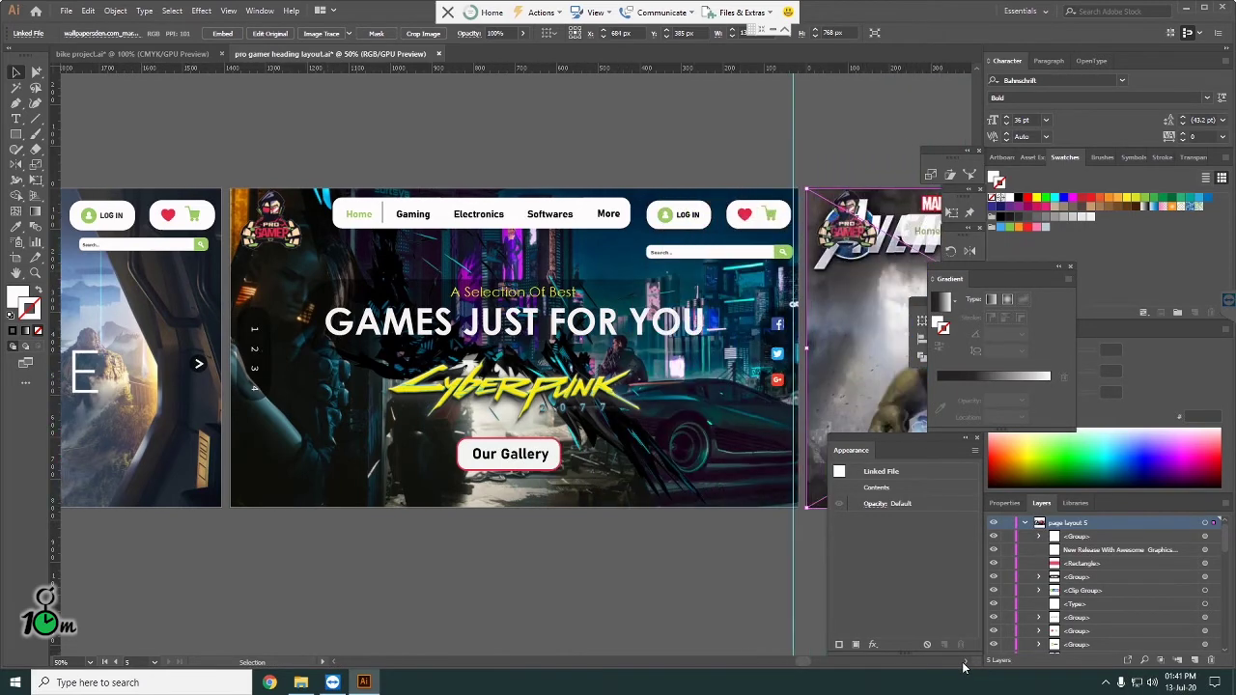
scroll(964, 666, right, 2)
scroll(965, 666, right, 2)
scroll(964, 666, right, 2)
scroll(964, 666, right, 2)
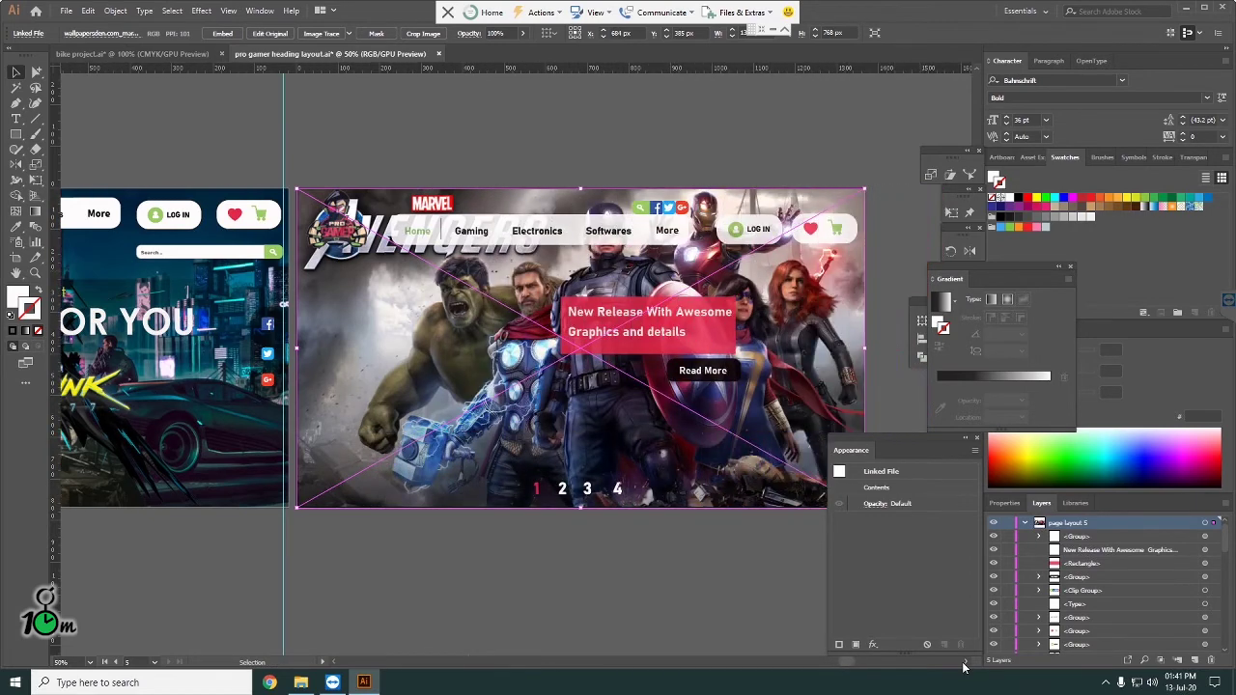
scroll(964, 666, right, 2)
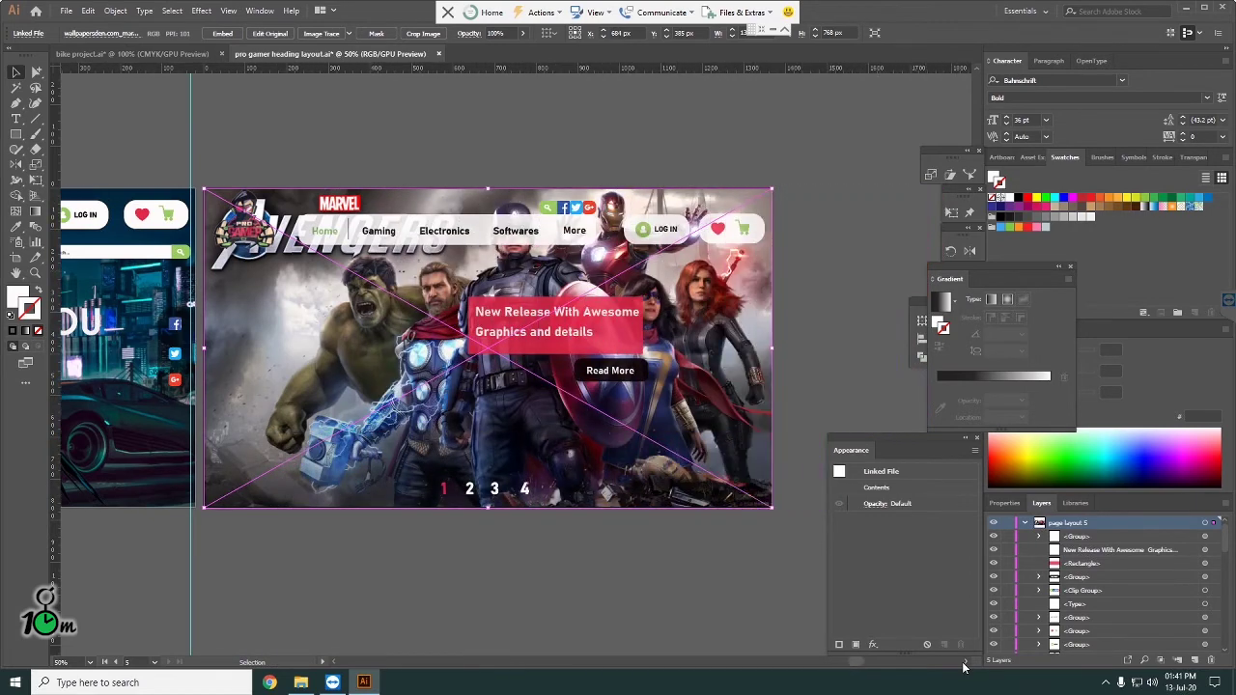
Step: Move the Avengers hero image straight down below the nav bar and fine-tune its position
click(825, 382)
click(583, 440)
drag(770, 184, 771, 186)
key(ctrl+z)
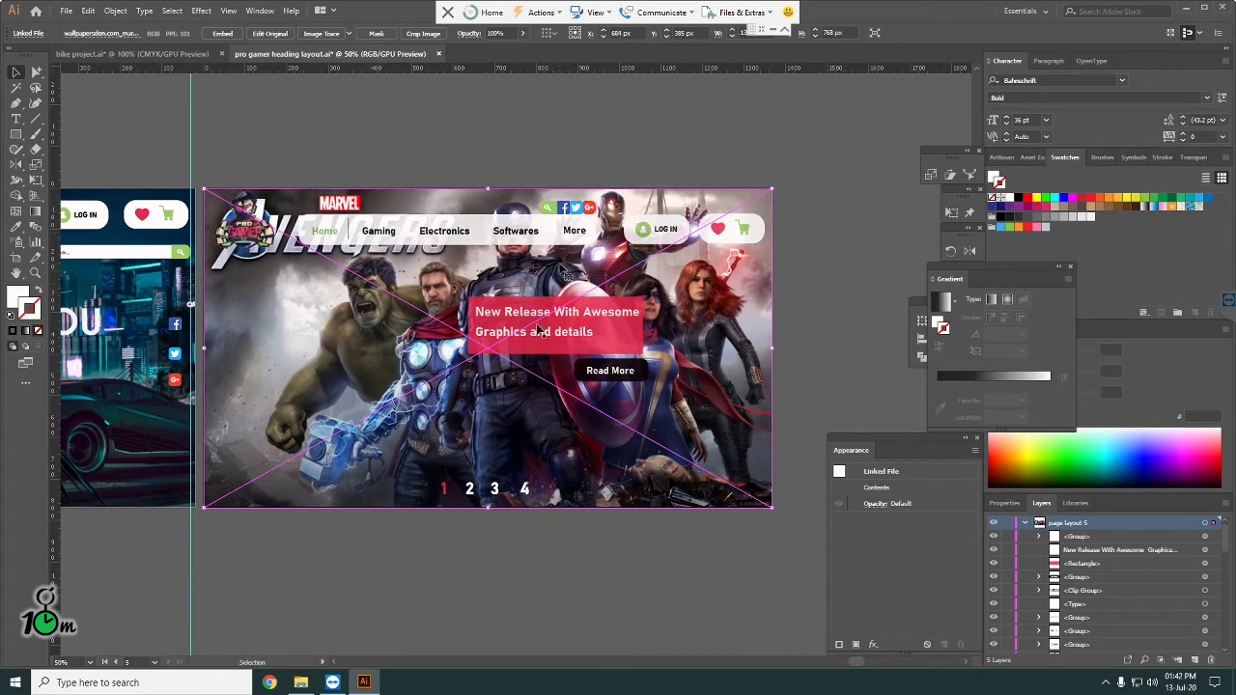
shift+click(441, 309)
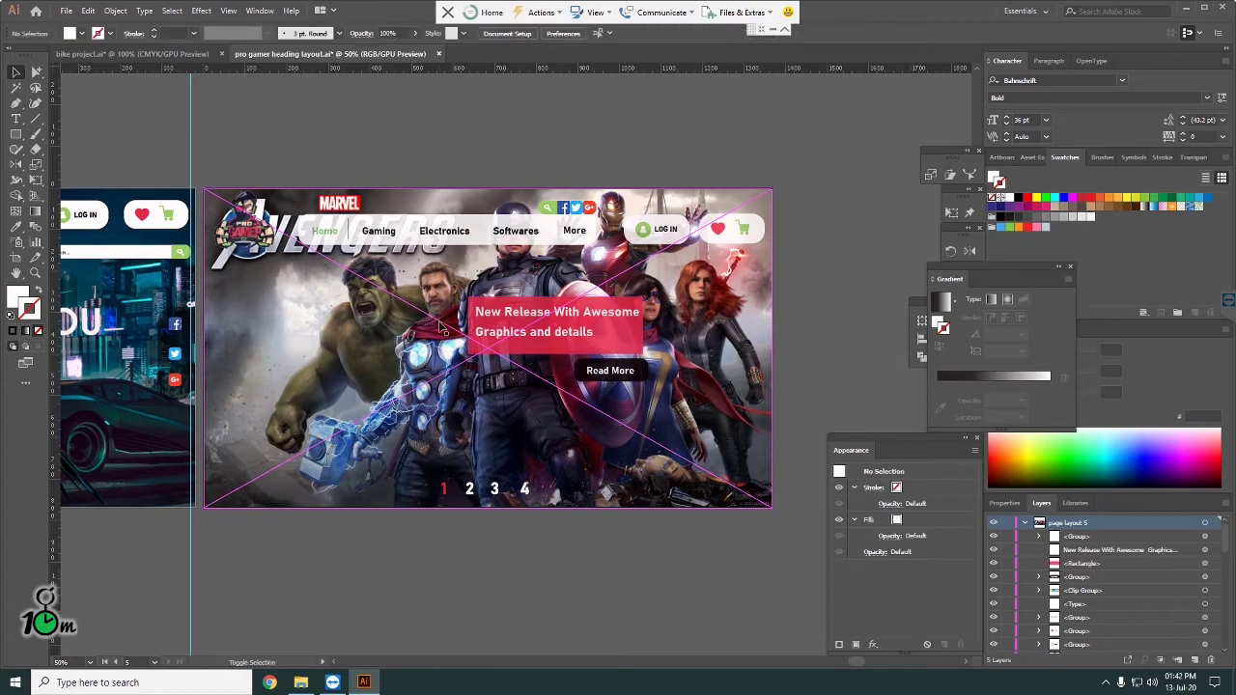
mouse_move(426, 285)
shift+mouse_down()
mouse_move(423, 338)
mouse_move(426, 329)
shift+mouse_up()
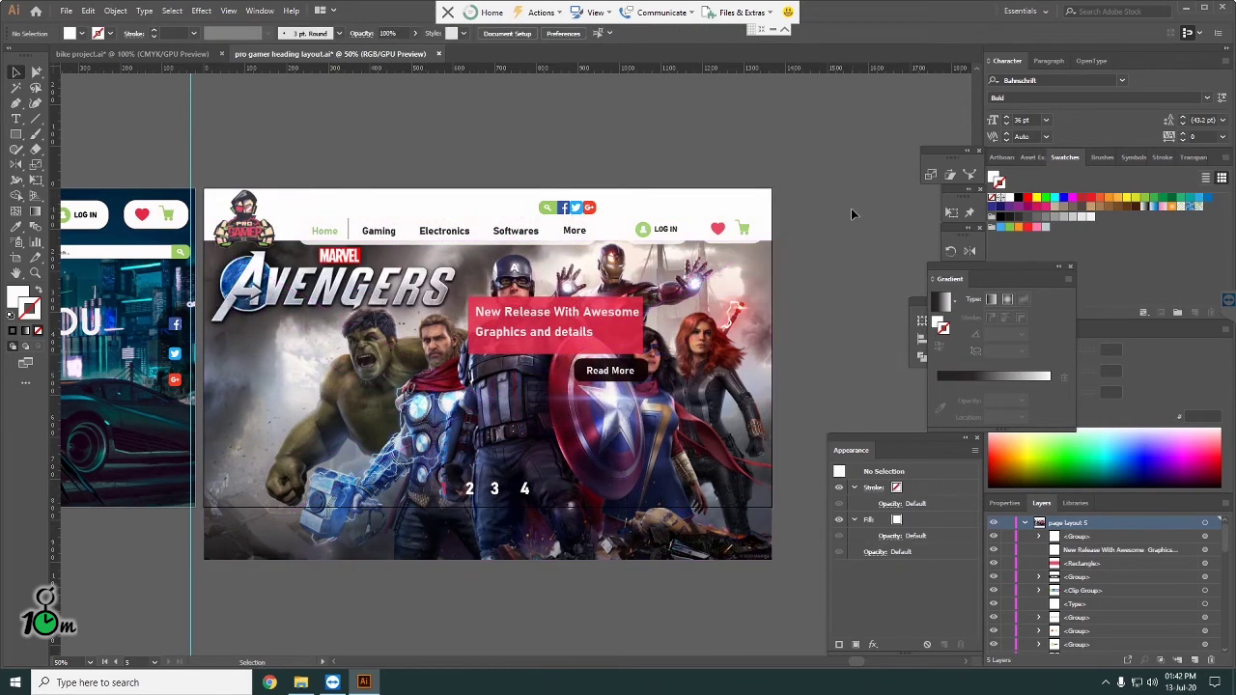
mouse_move(389, 297)
mouse_down()
mouse_move(389, 322)
mouse_move(390, 297)
mouse_up()
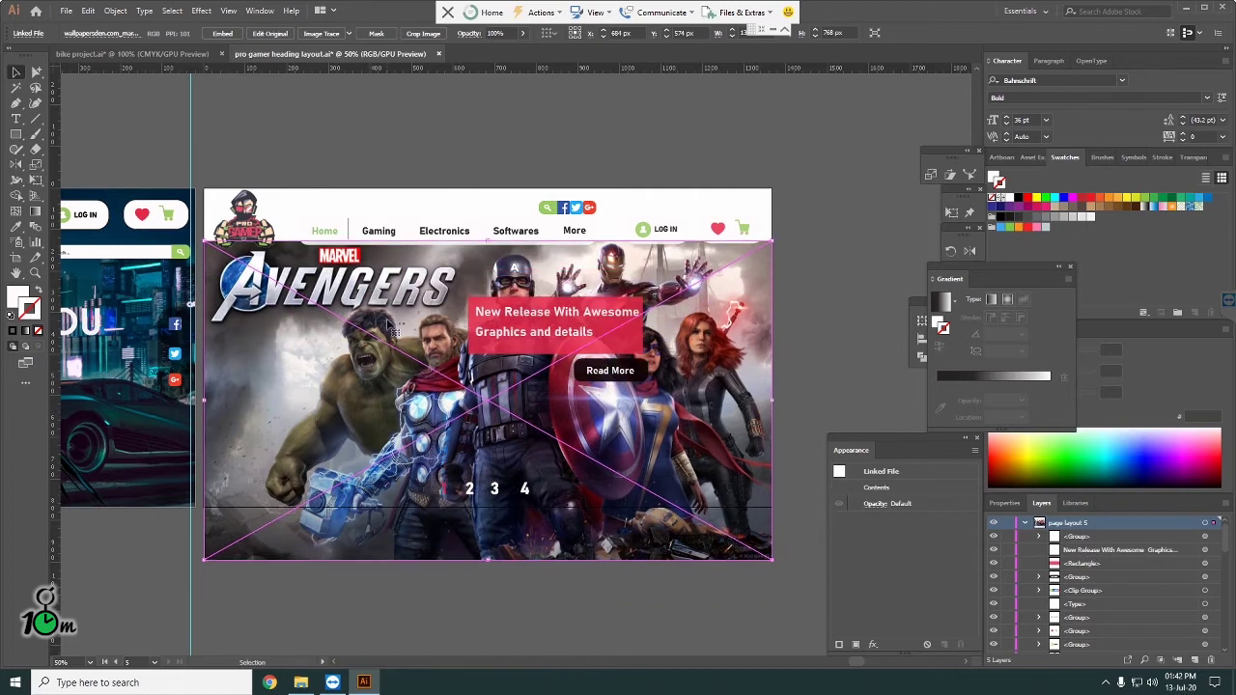
click(827, 259)
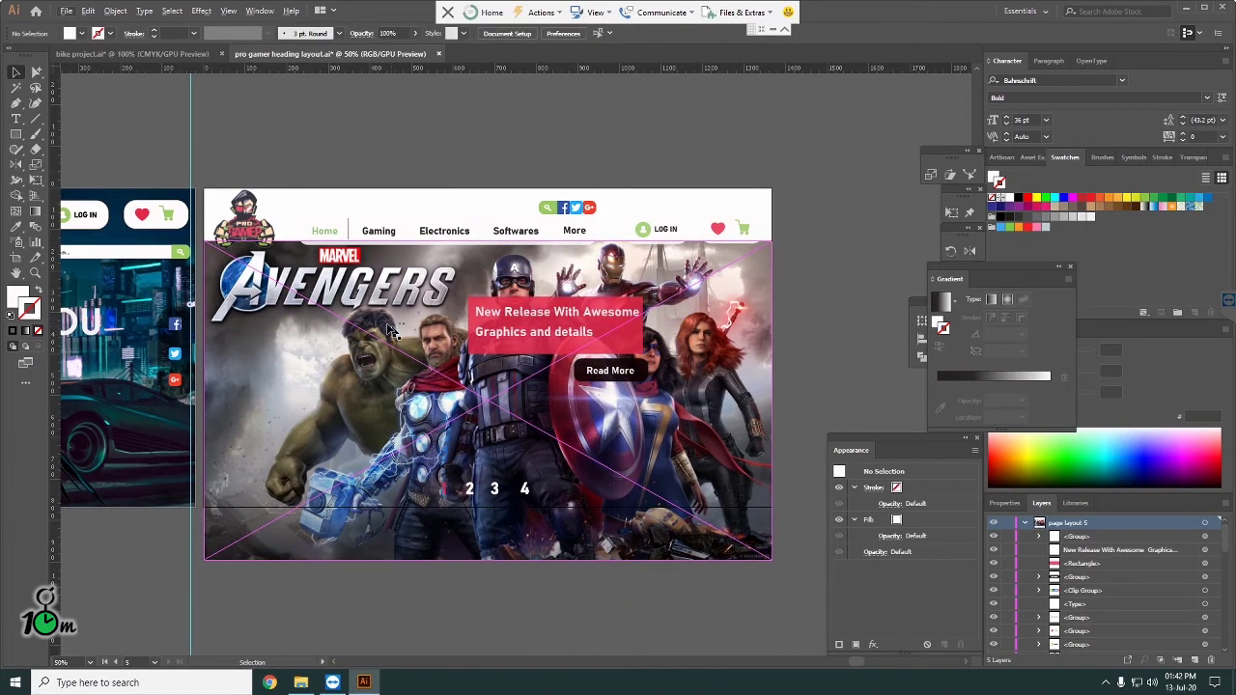
drag(373, 360, 375, 346)
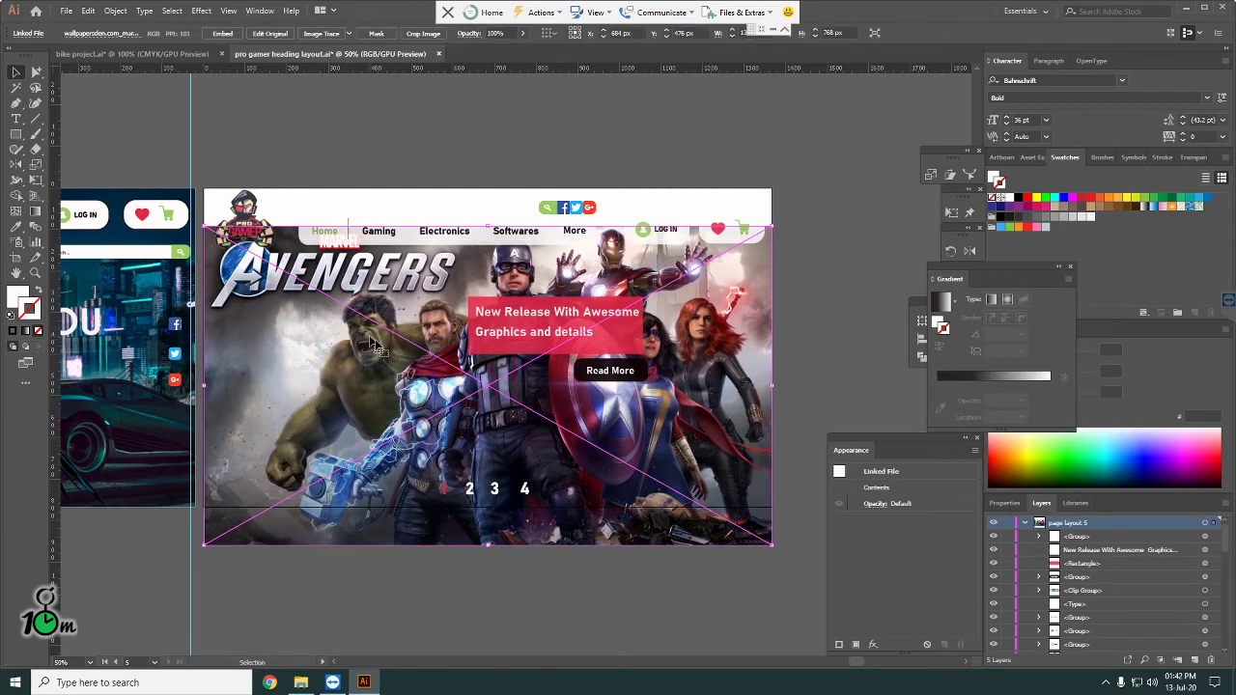
click(531, 141)
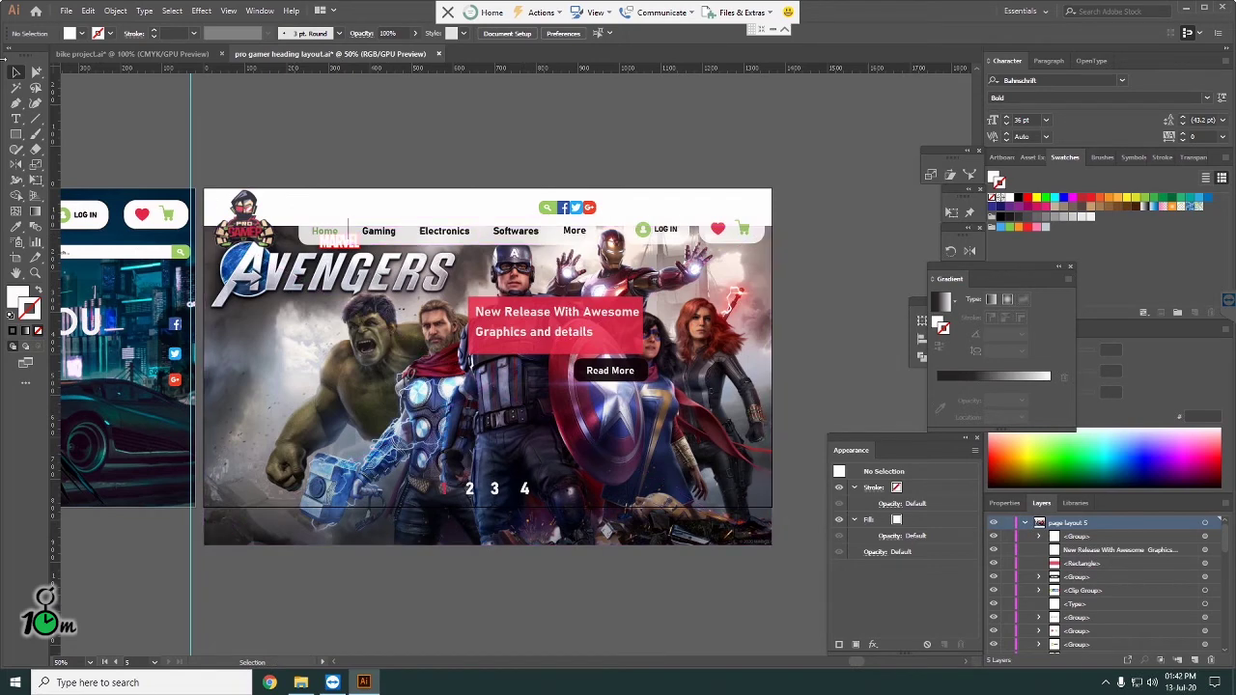
key(m)
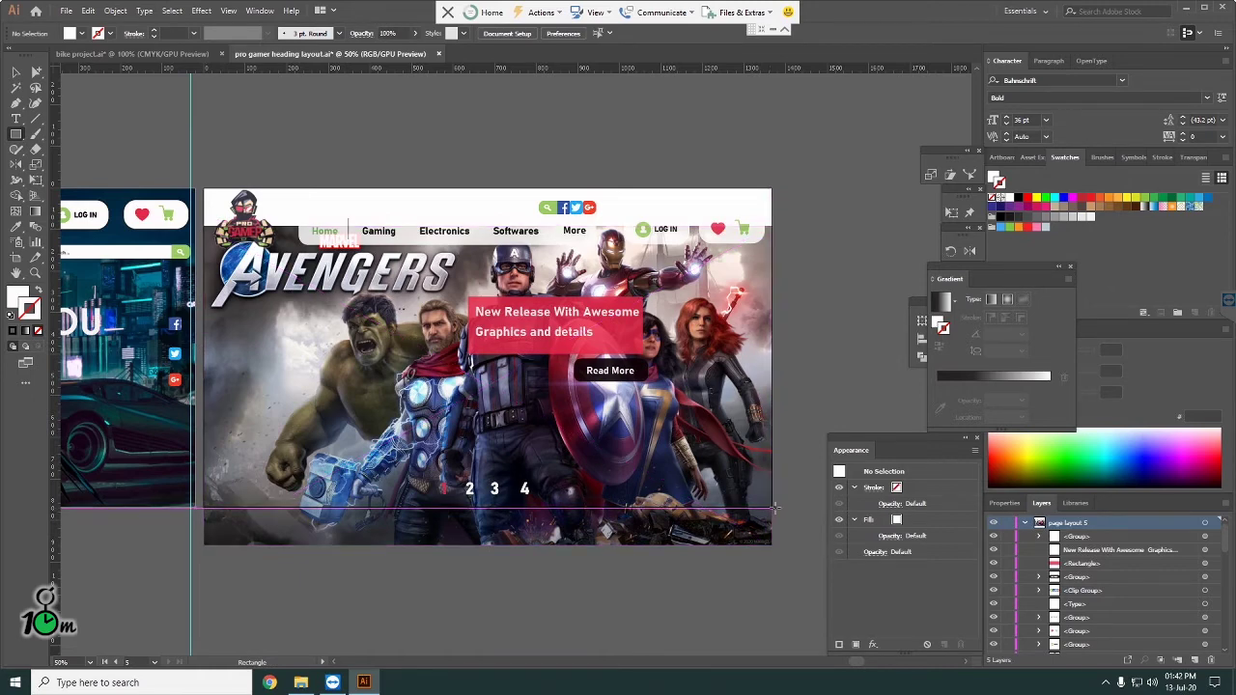
Step: Draw a banner-sized white rectangle, clip the Avengers image to it, and send it to back
drag(772, 506, 203, 184)
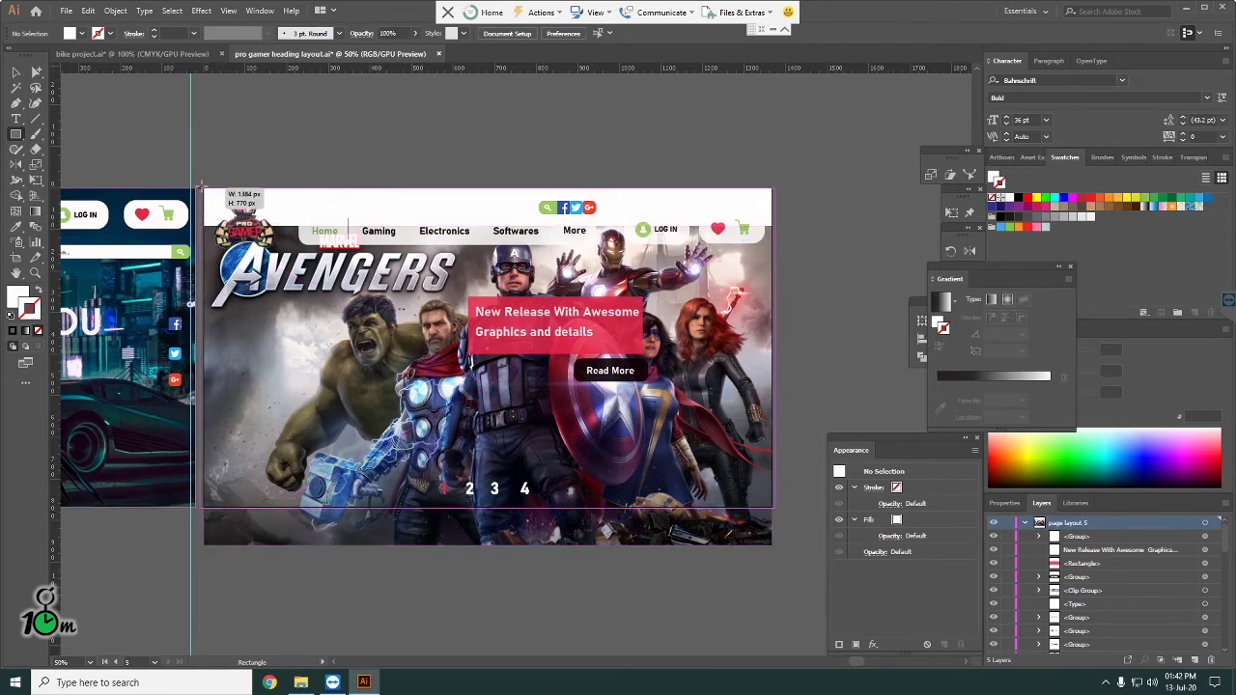
drag(203, 184, 203, 188)
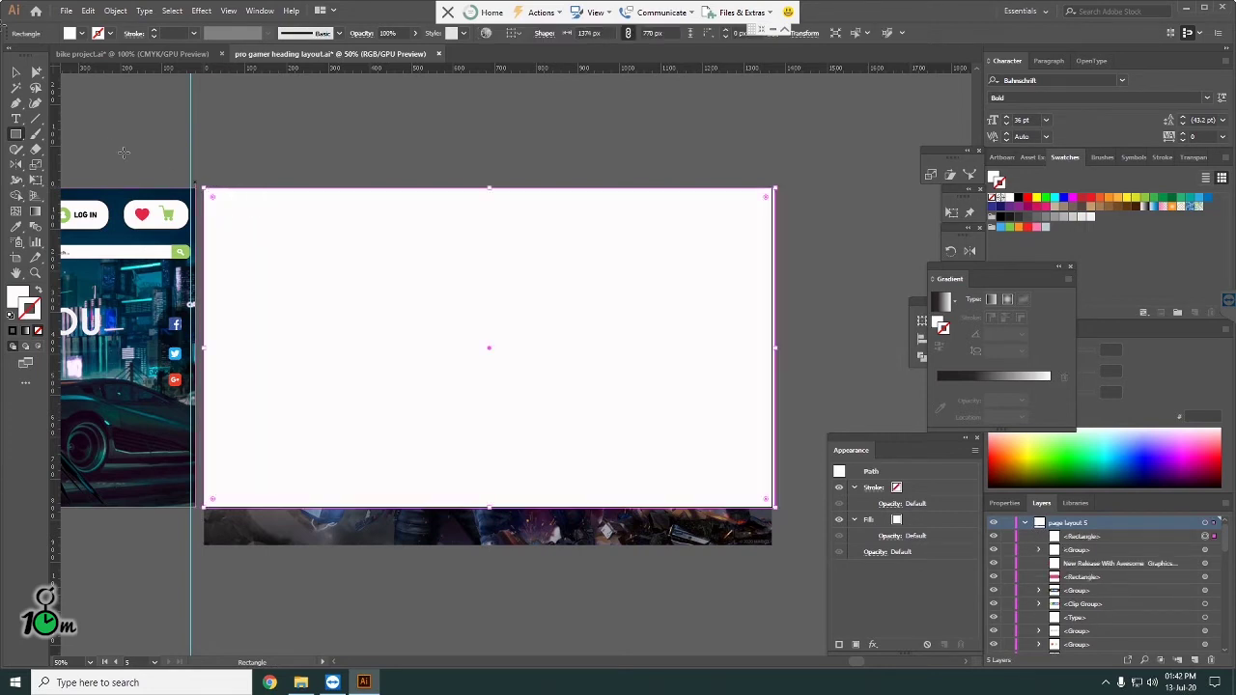
click(15, 74)
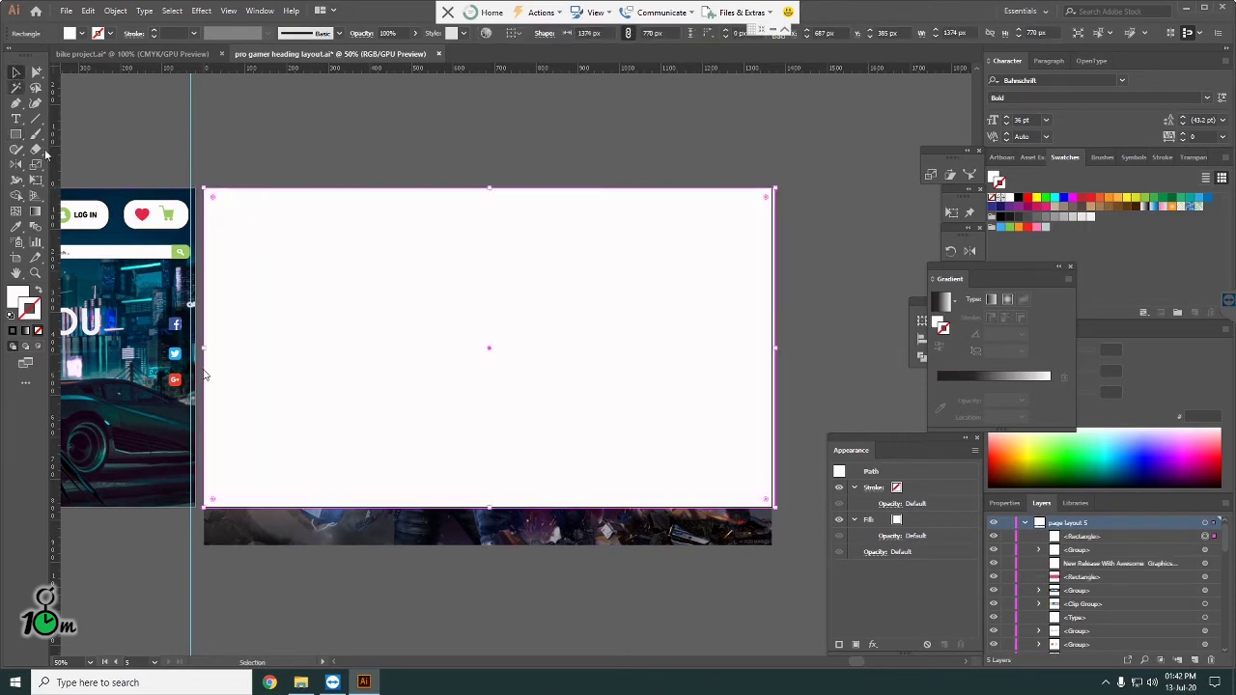
shift+click(251, 520)
right_click(251, 398)
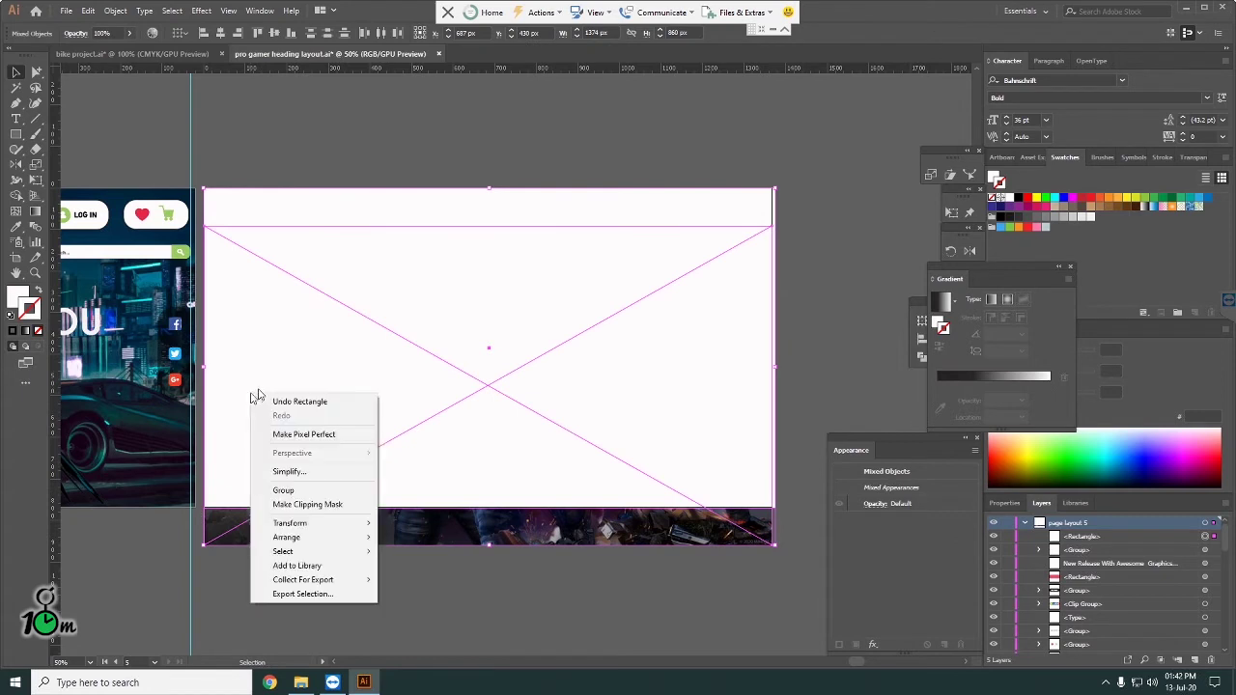
click(328, 507)
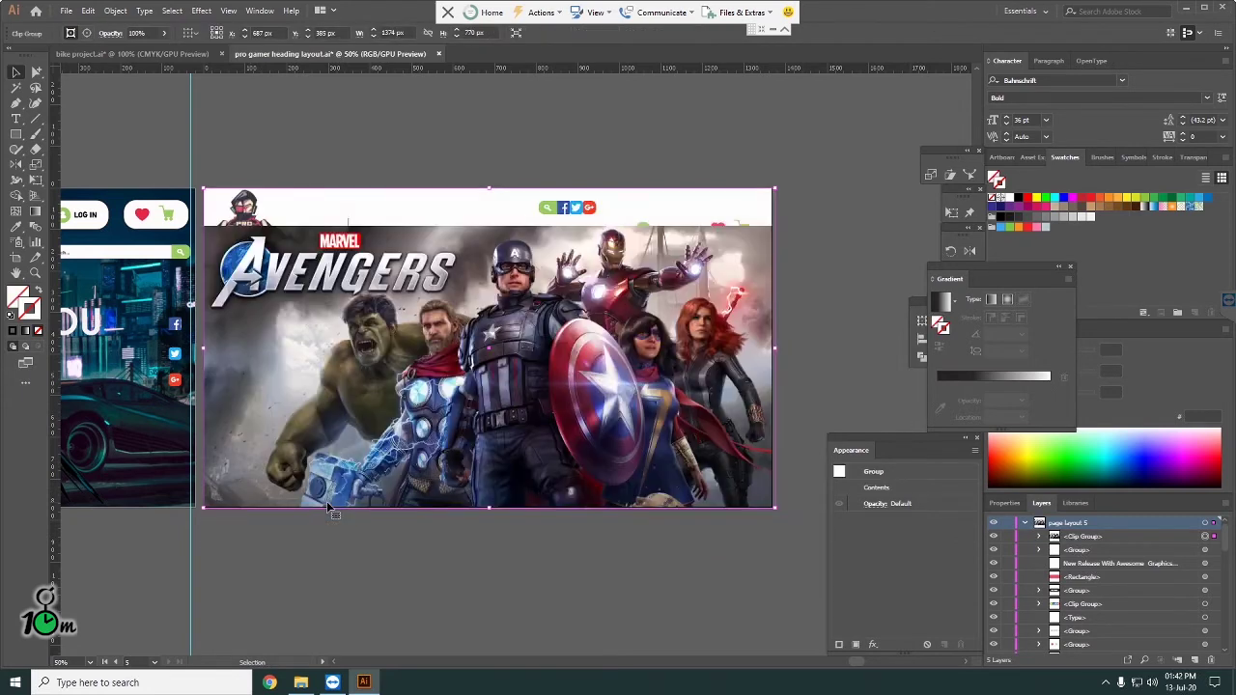
key(ctrl+shift+bracketleft)
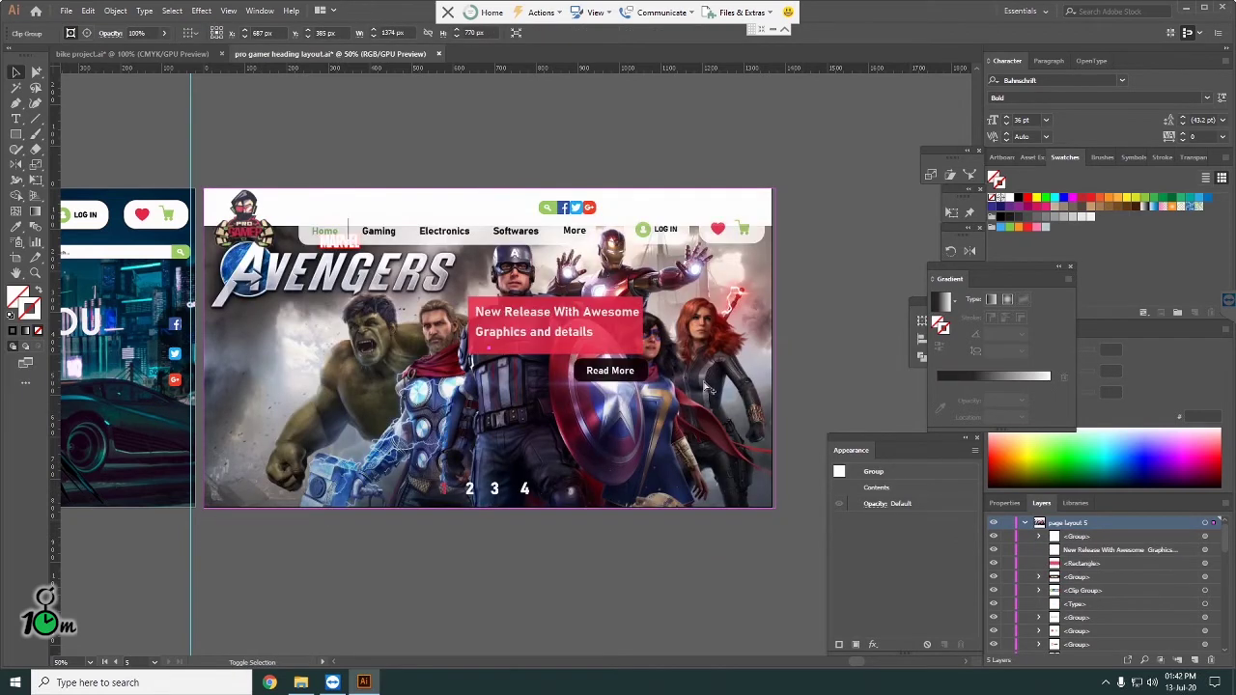
Step: Inside the clip group, draw a strokeless 1367 × 399 px rectangle over the image's top half
double_click(756, 440)
key(ctrl+shift+a)
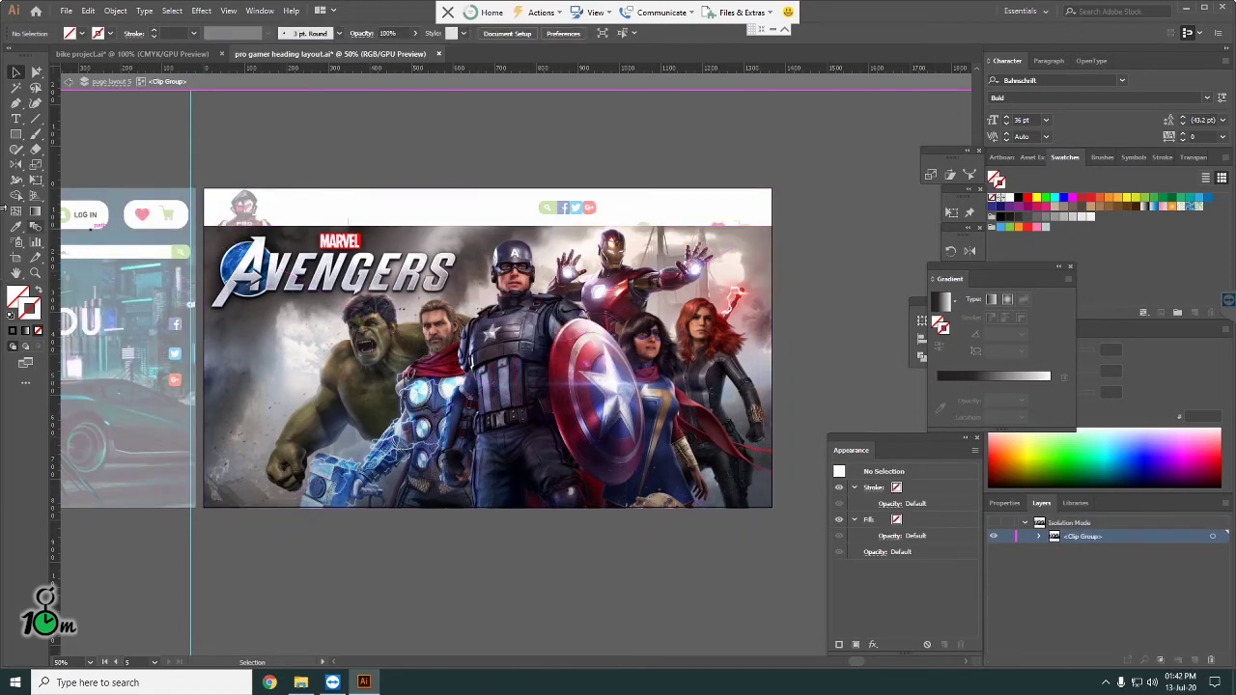
click(15, 134)
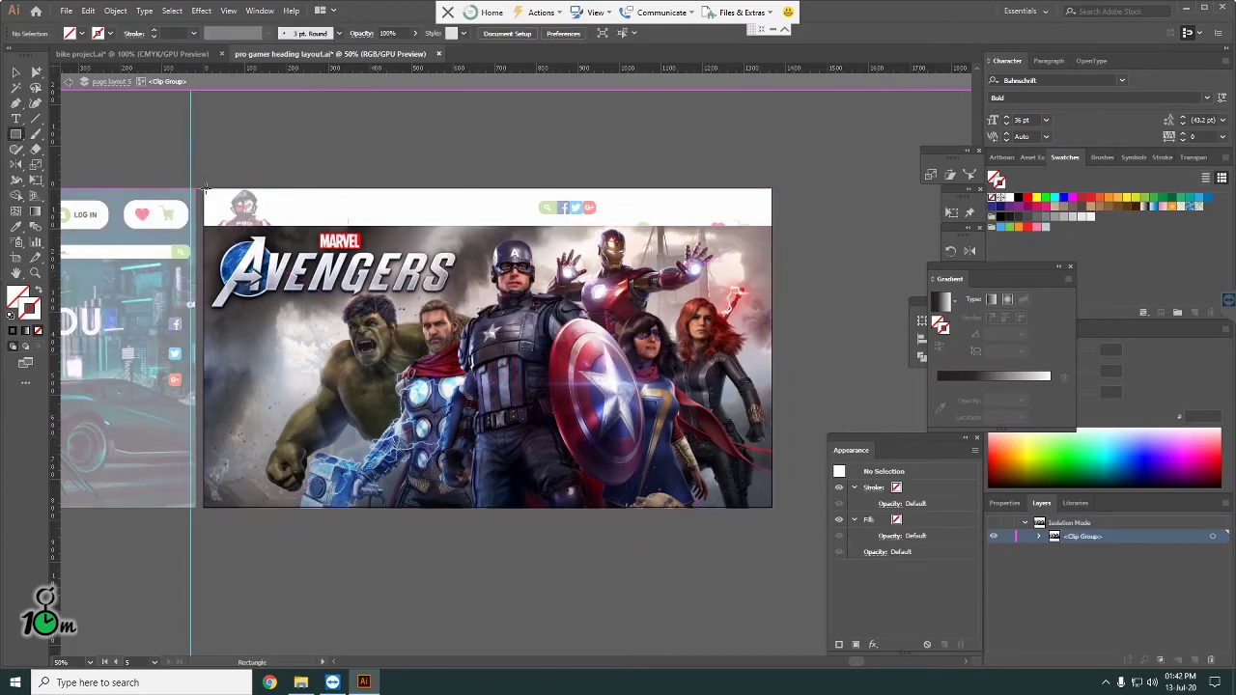
mouse_move(204, 189)
mouse_down()
mouse_move(820, 323)
mouse_move(770, 318)
mouse_move(763, 536)
mouse_move(767, 270)
mouse_move(772, 354)
mouse_up()
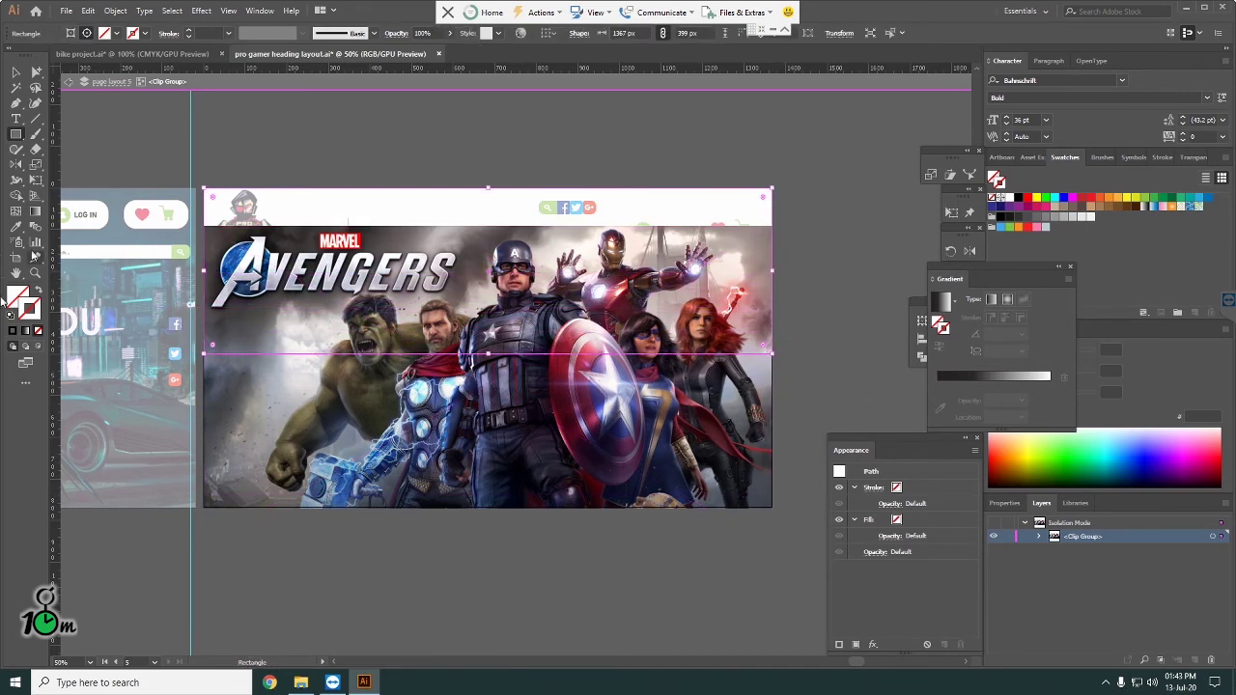
click(36, 210)
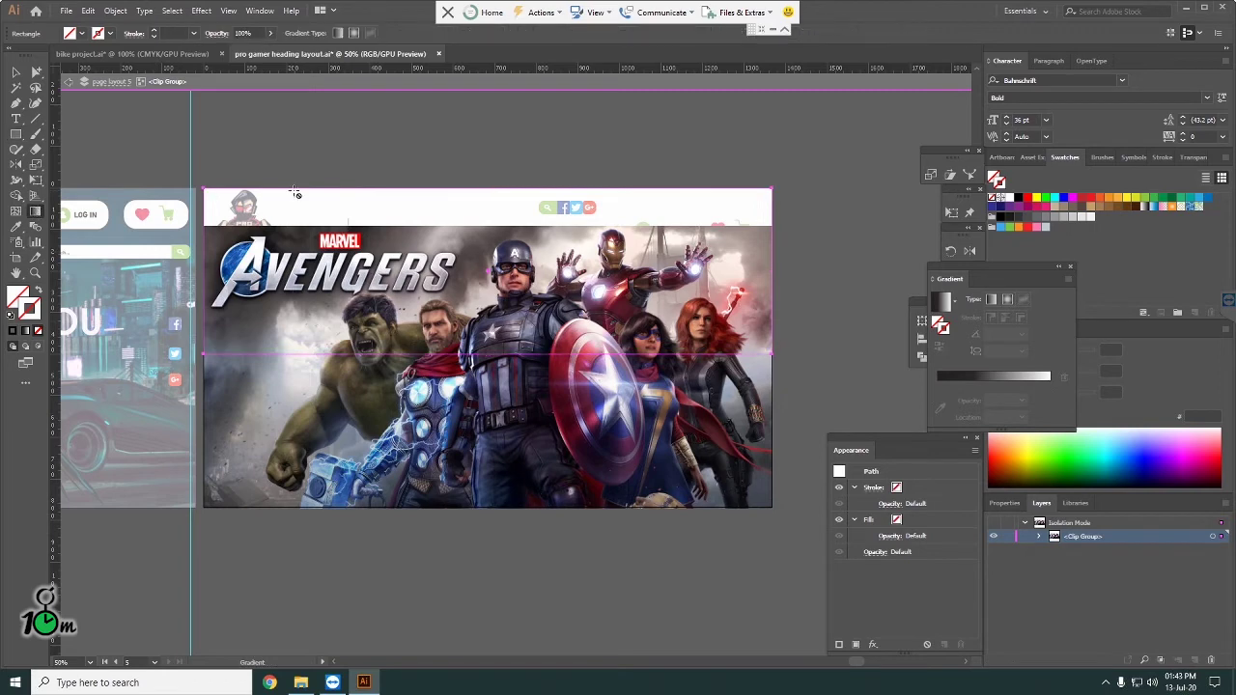
click(26, 332)
key(ctrl+z)
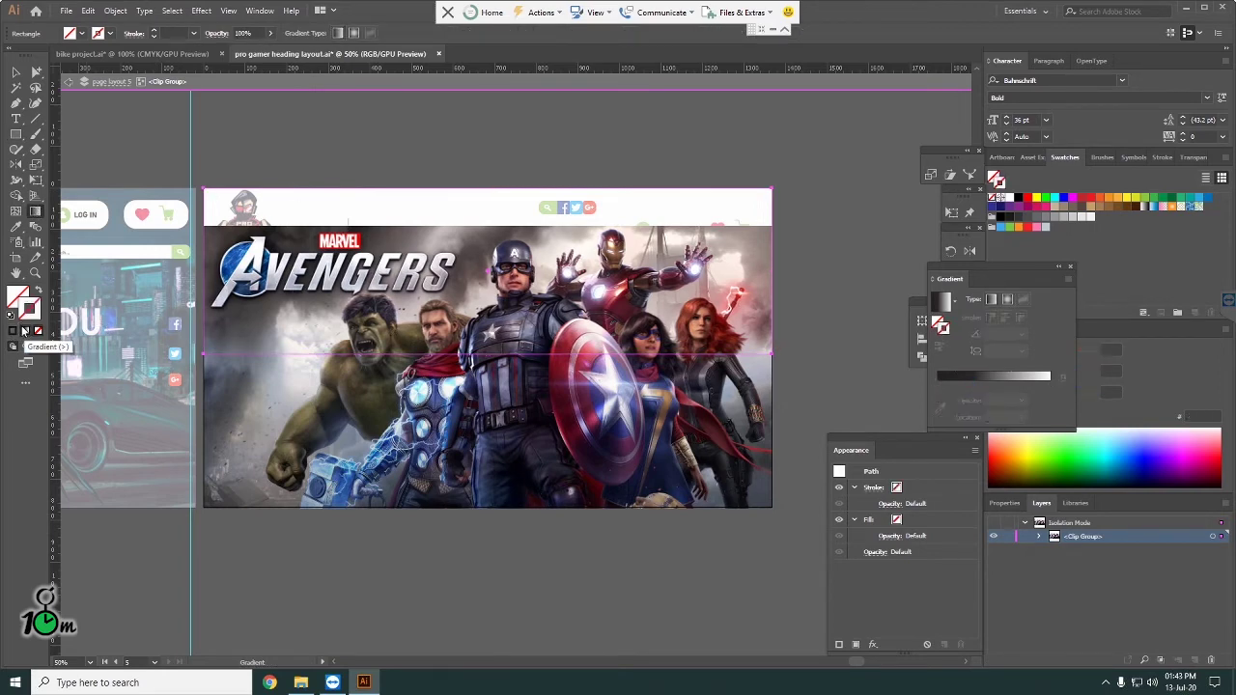
click(26, 332)
Step: Apply a vertical dark-to-white gradient, lower the middle stop, and make the bottom stop 0% opacity
click(26, 332)
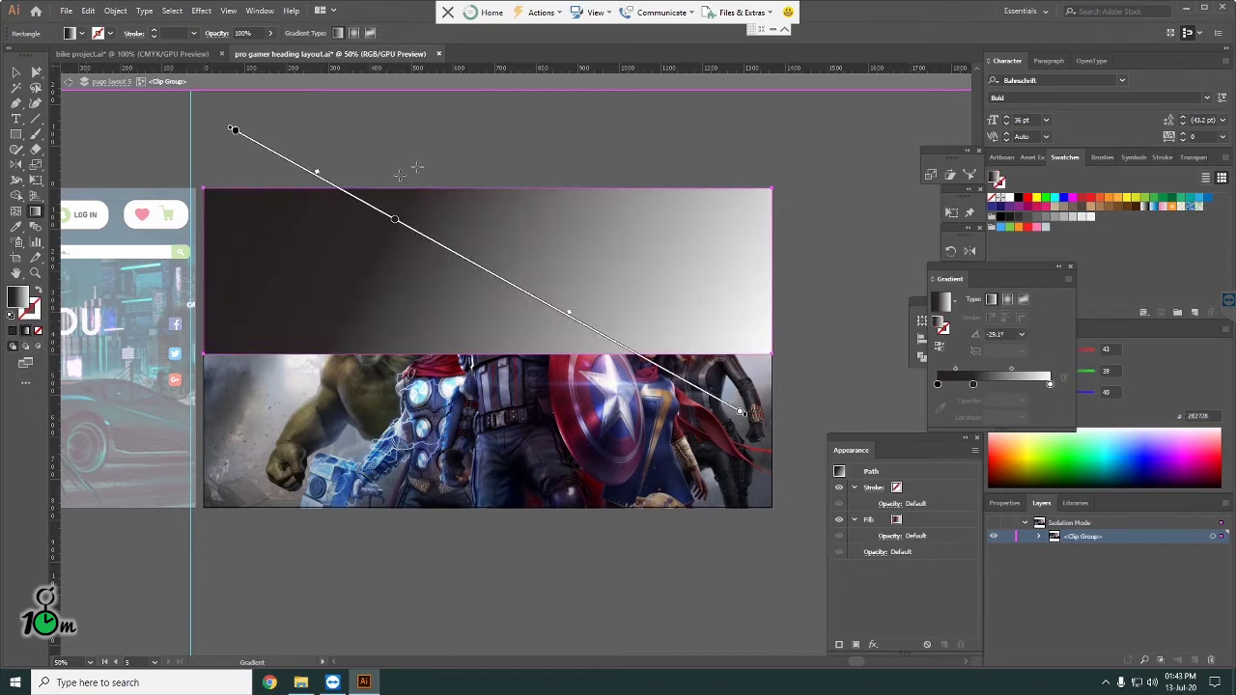
drag(426, 187, 424, 354)
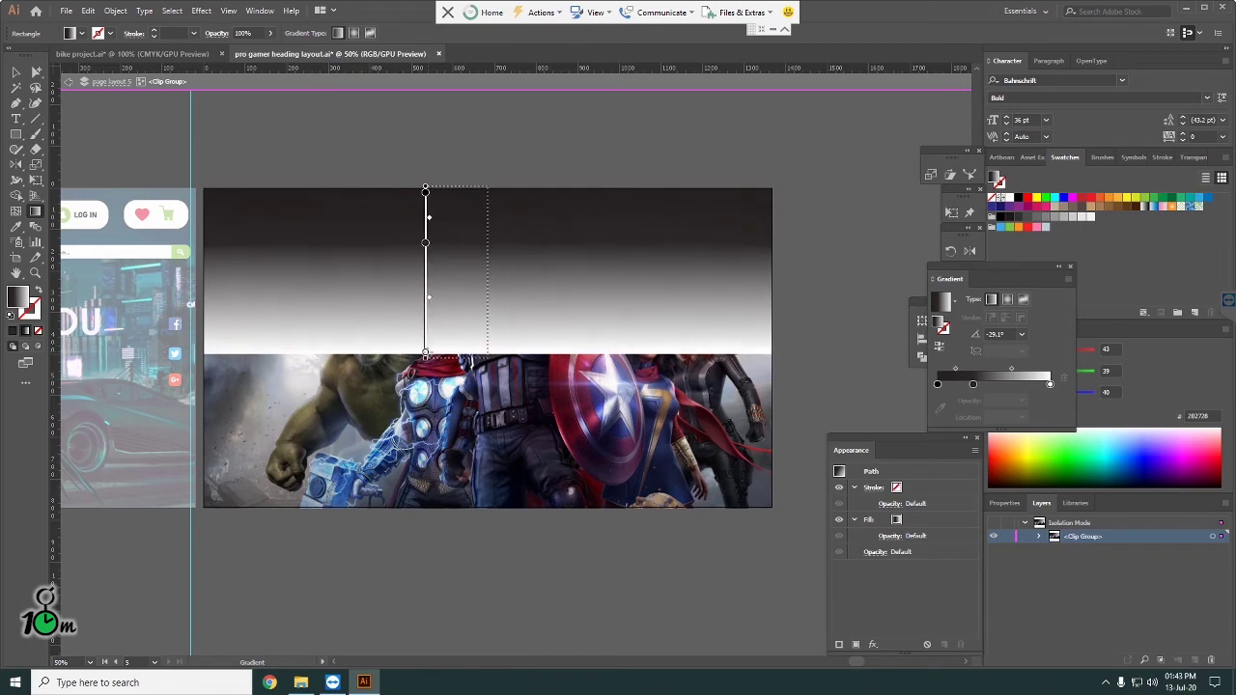
click(425, 241)
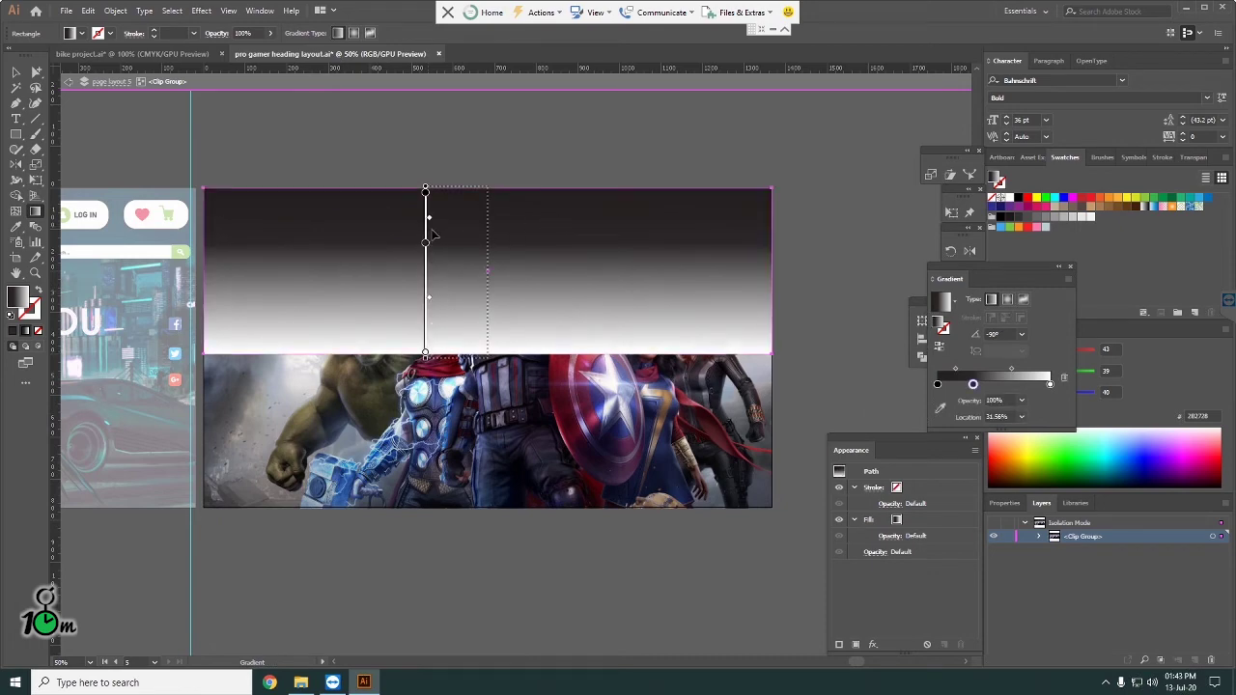
drag(425, 245, 425, 252)
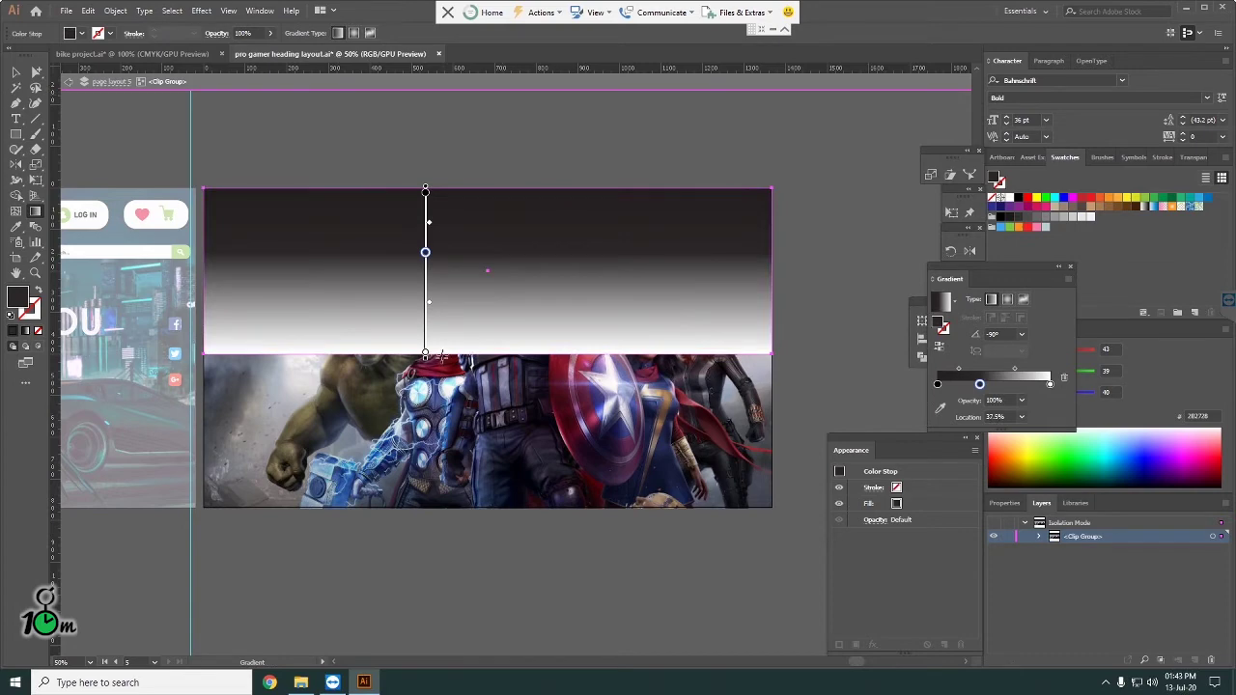
click(425, 353)
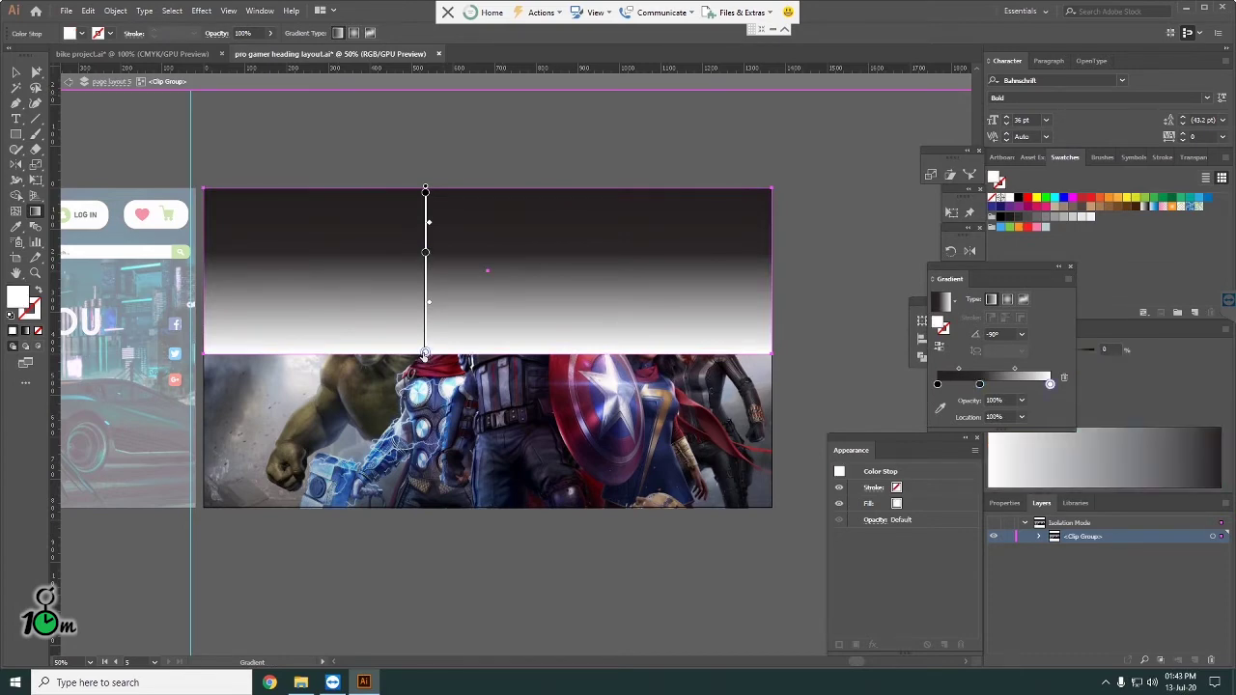
double_click(424, 353)
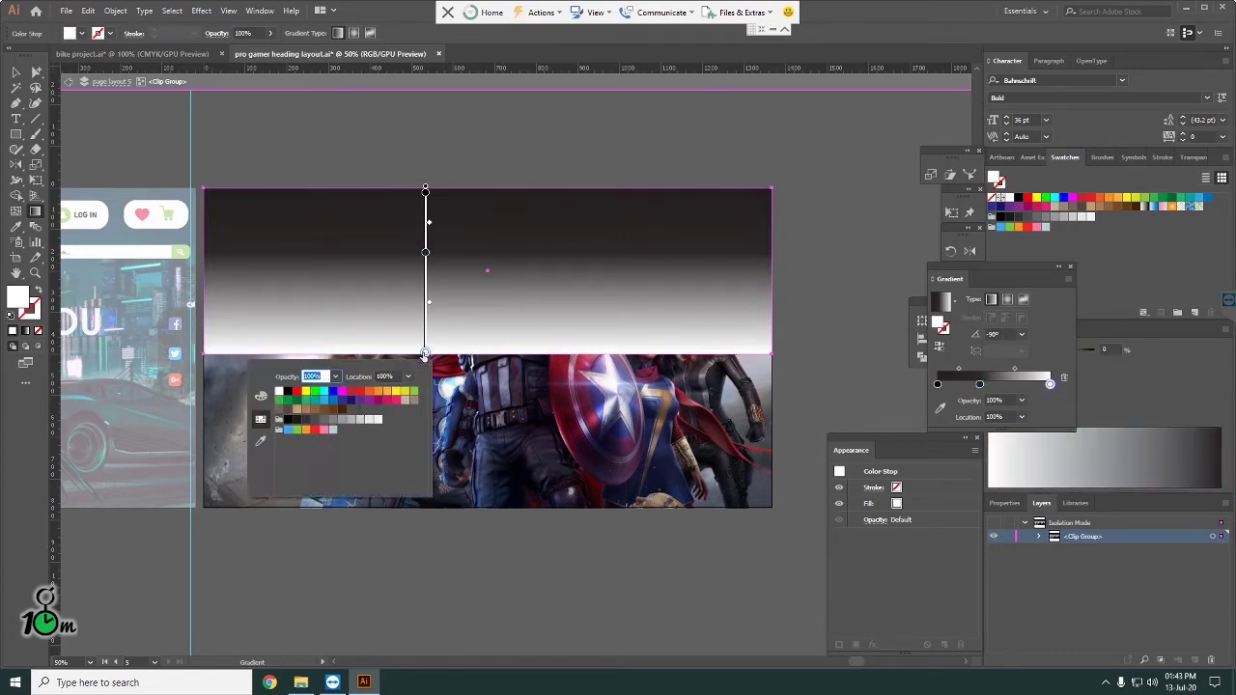
click(336, 378)
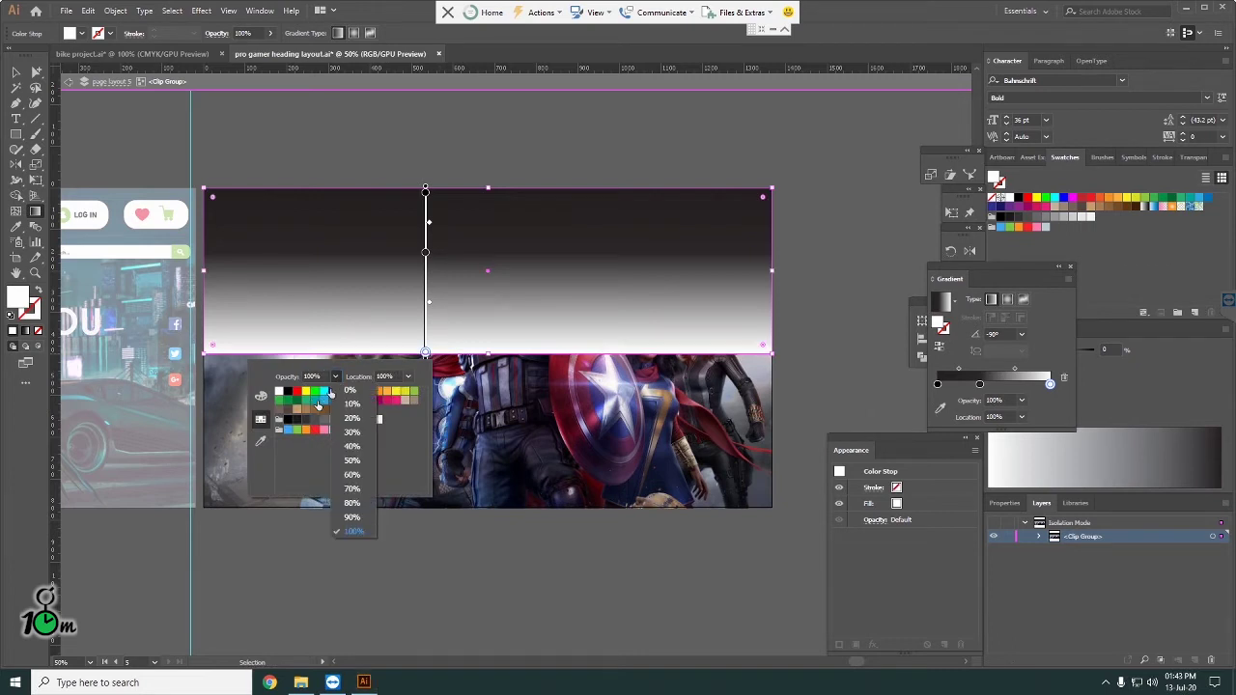
click(350, 394)
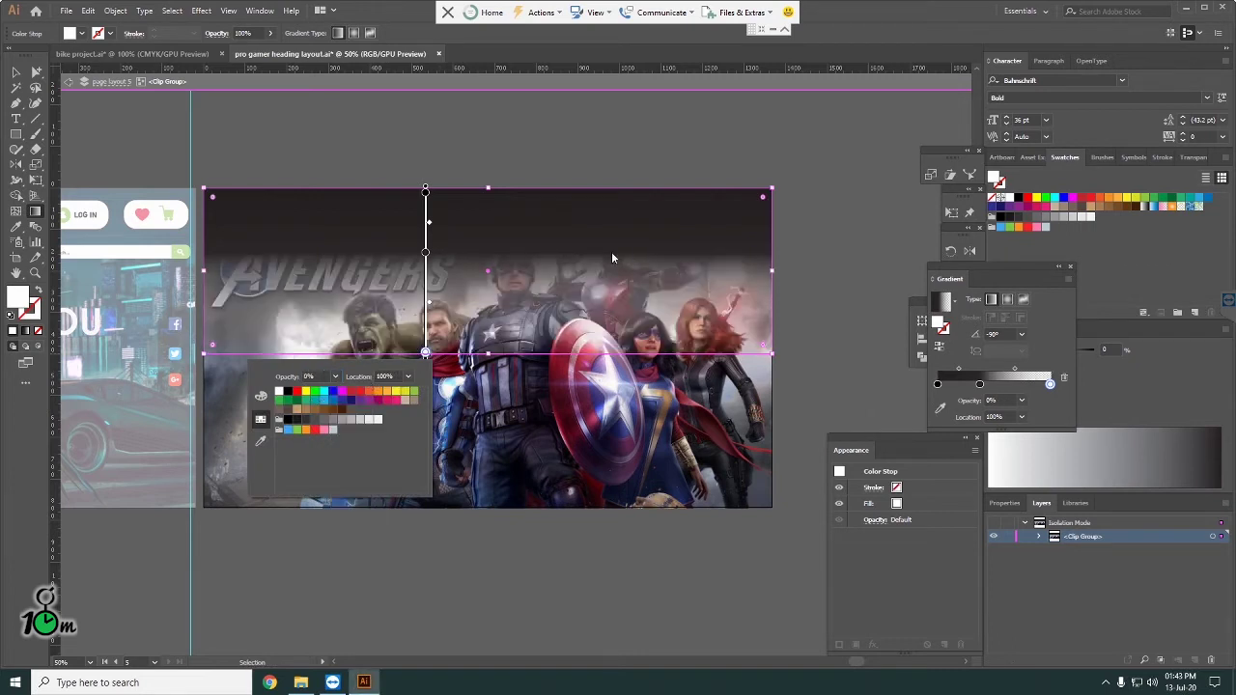
click(425, 252)
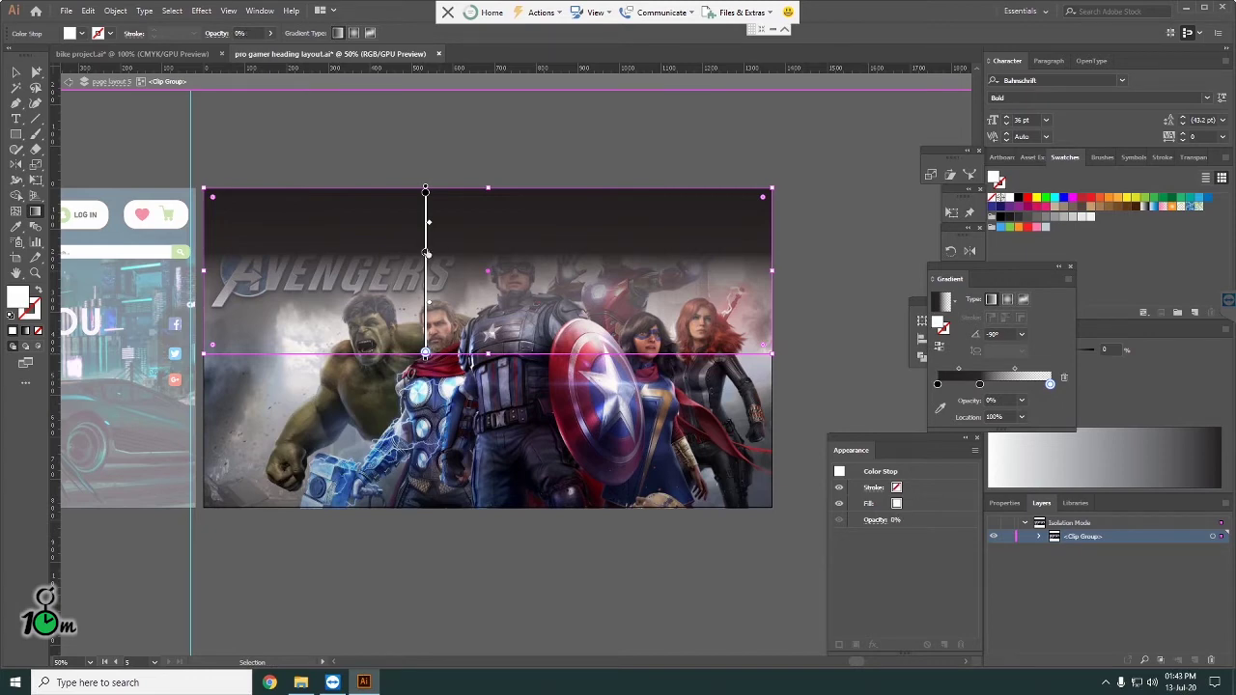
Step: Set the middle gradient stop to 70% opacity, lower the top stop, and exit isolation
click(425, 252)
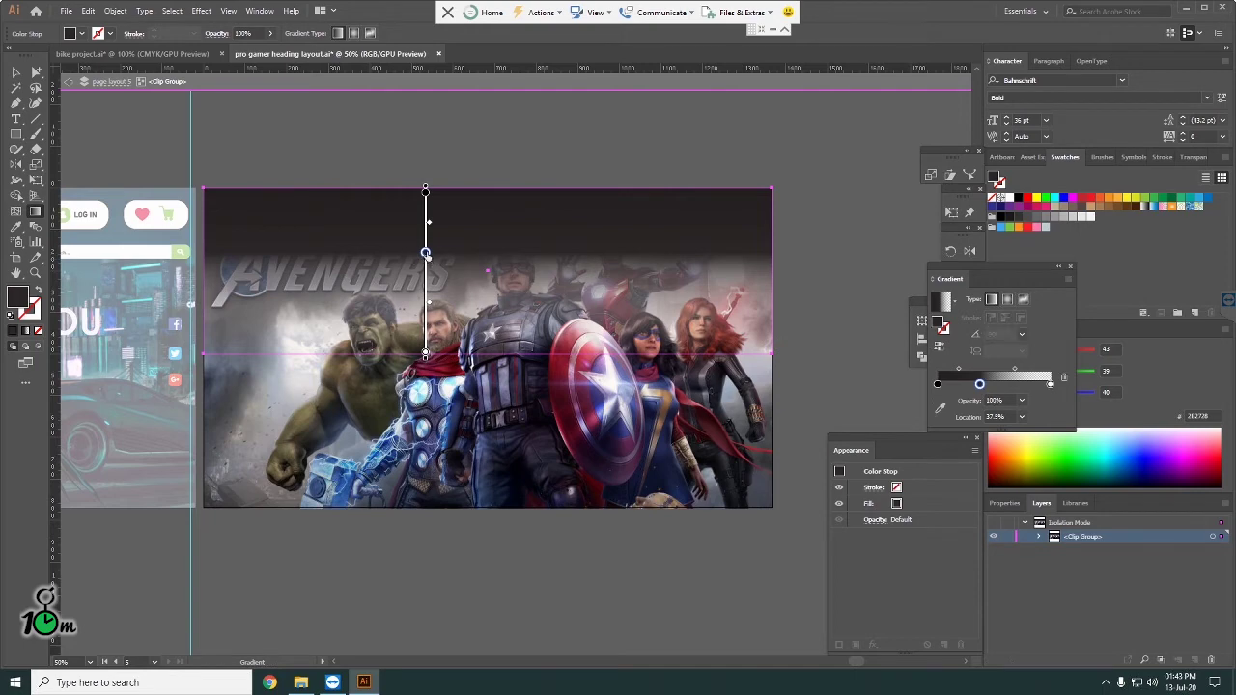
double_click(425, 253)
click(336, 277)
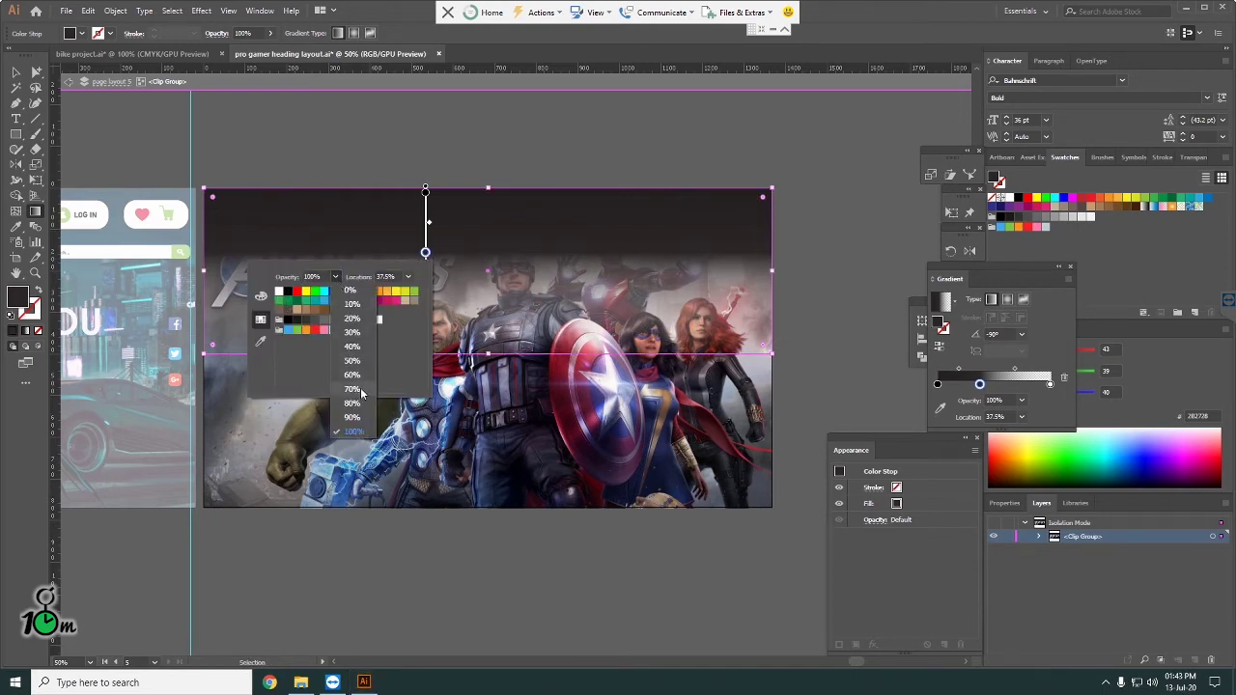
click(361, 390)
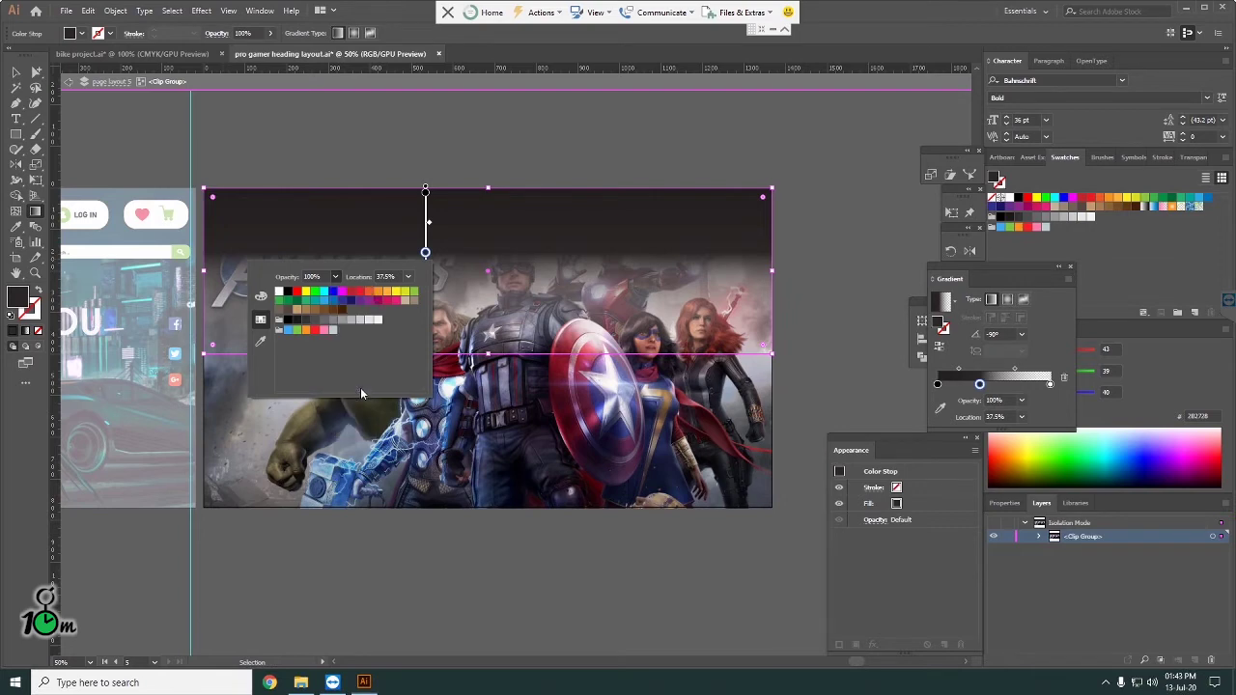
click(427, 195)
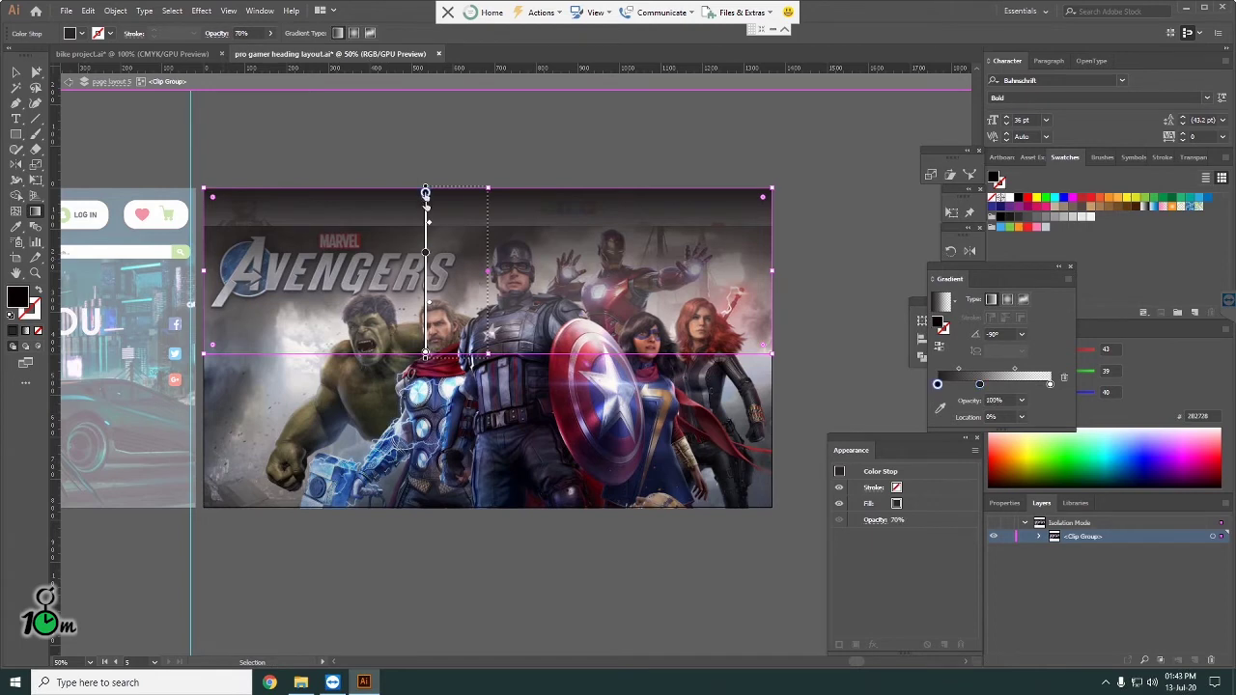
drag(425, 191, 428, 234)
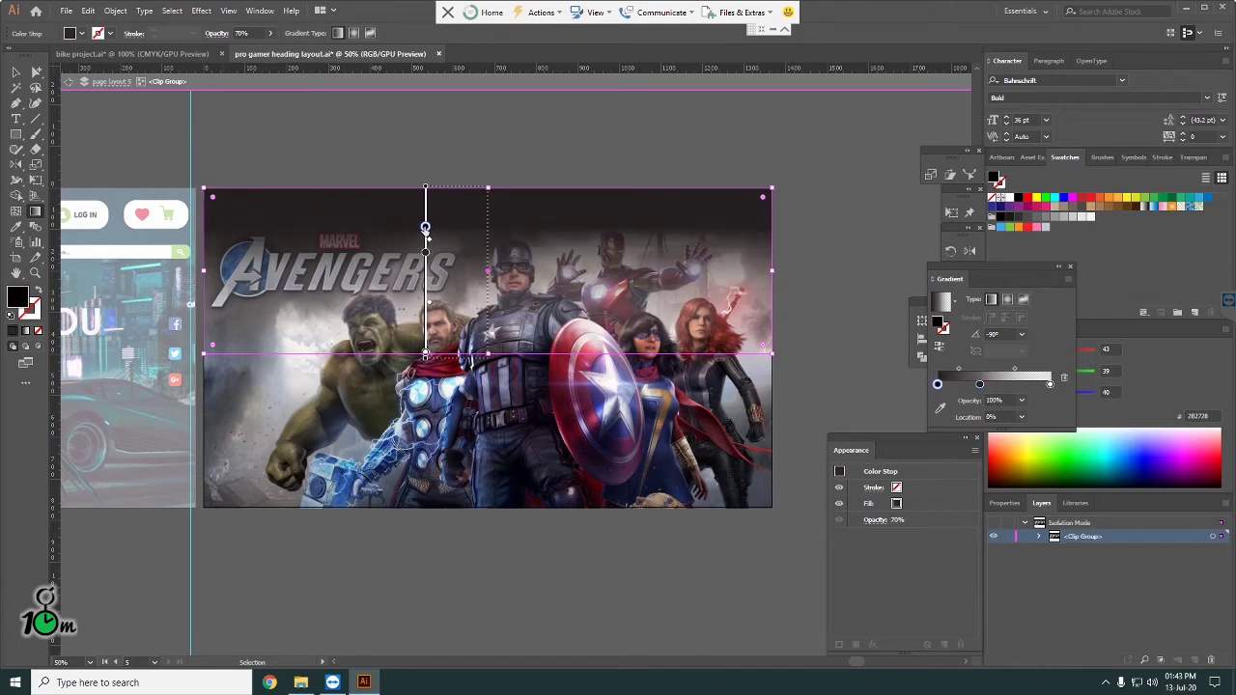
click(17, 75)
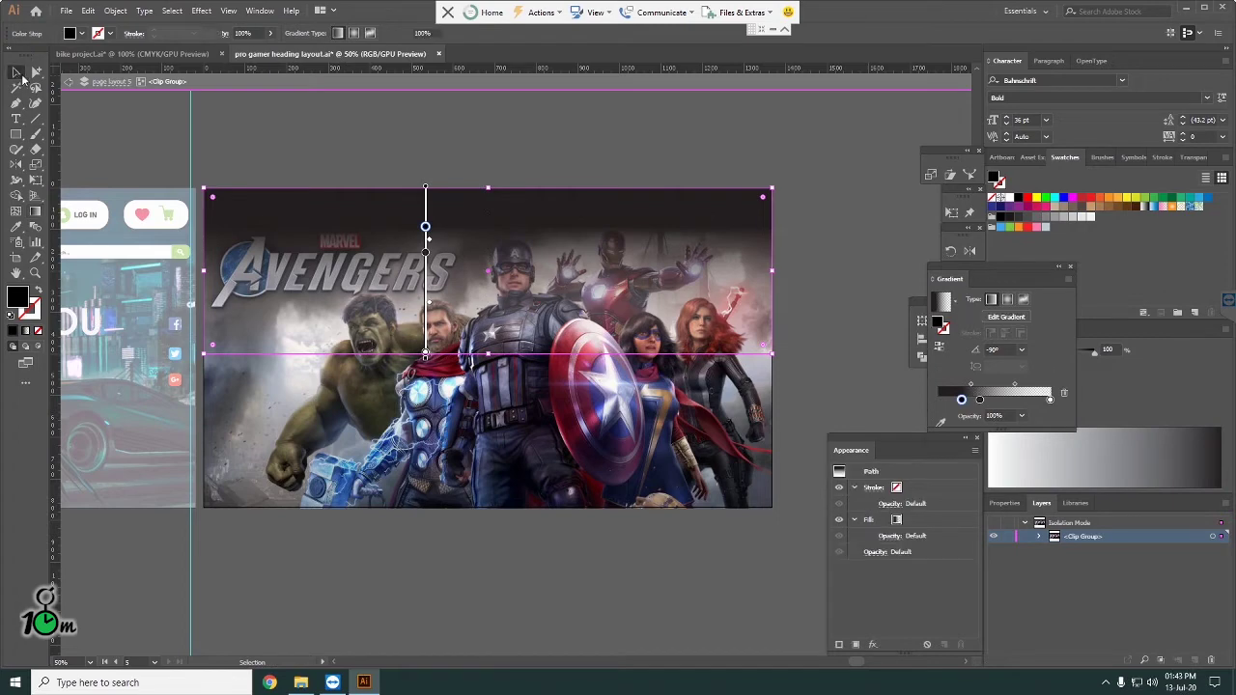
double_click(538, 136)
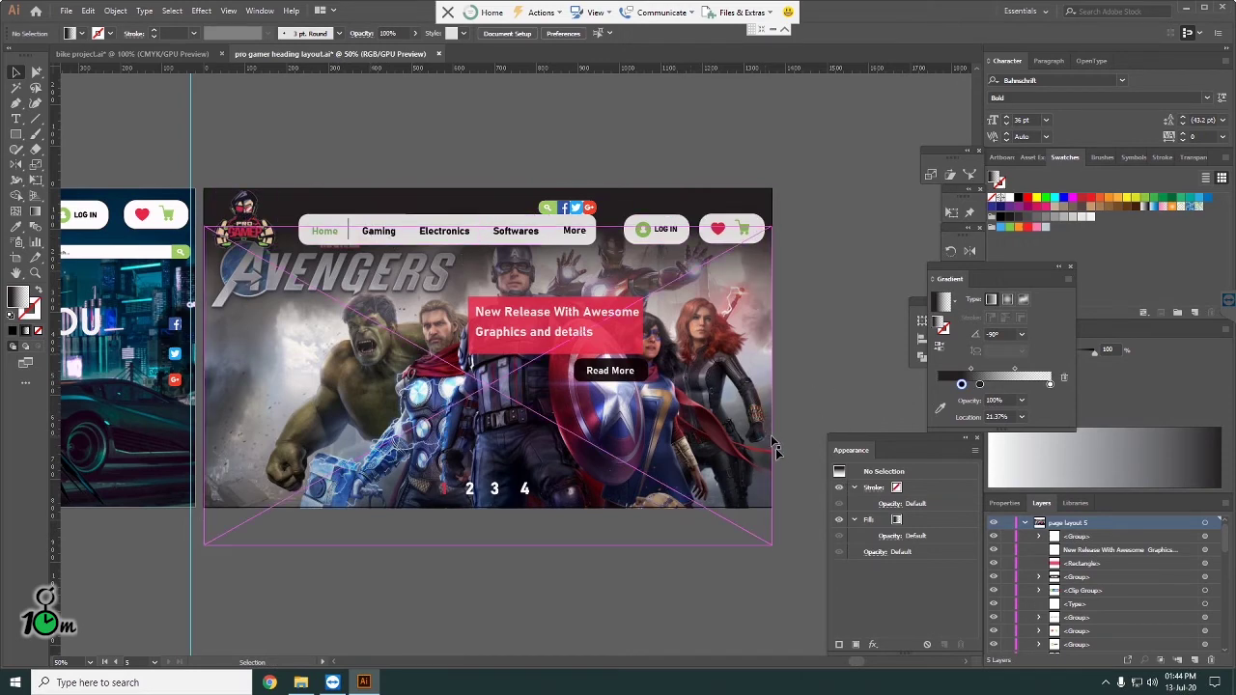
Step: Draw a rectangle below the top strip with a diagonal dark gradient from the top-left
double_click(715, 448)
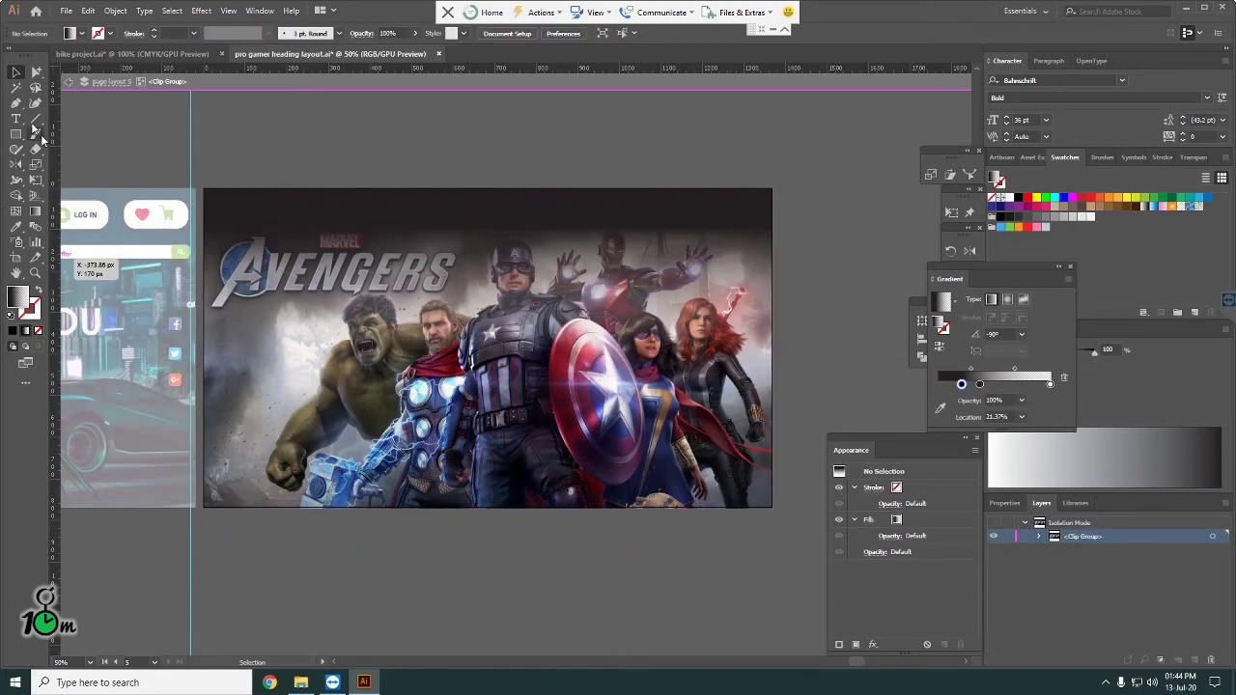
click(15, 134)
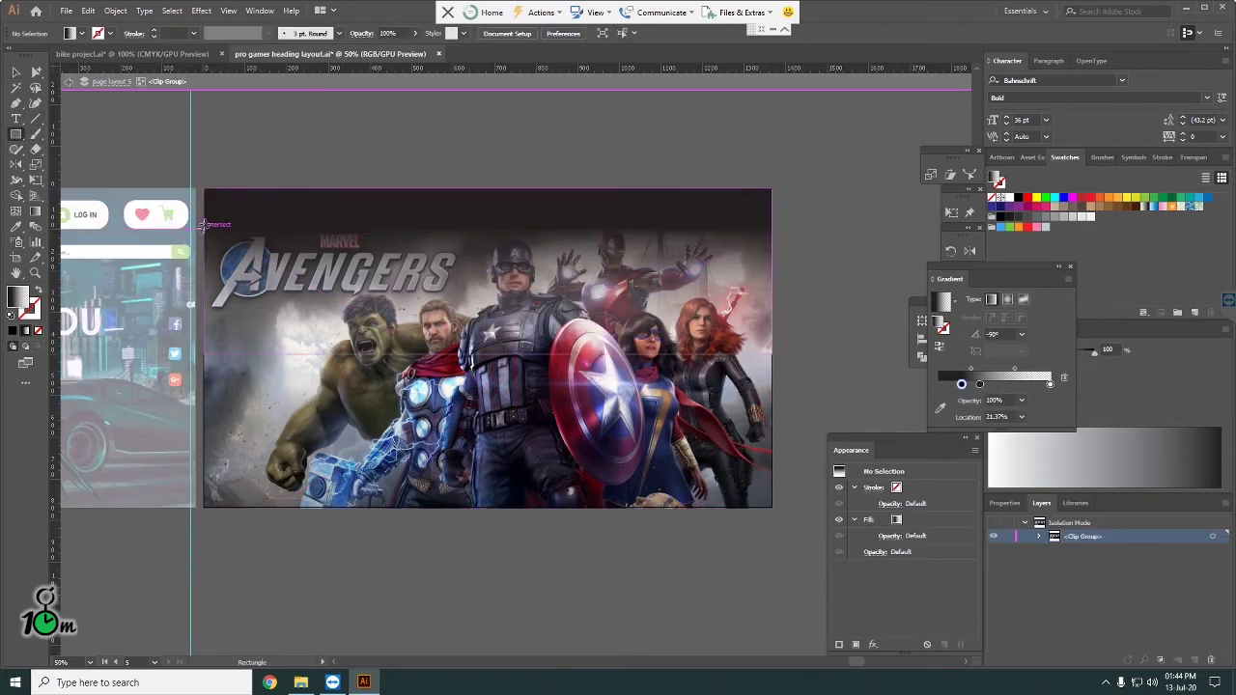
mouse_move(203, 224)
mouse_down()
mouse_move(751, 471)
mouse_move(772, 467)
mouse_up()
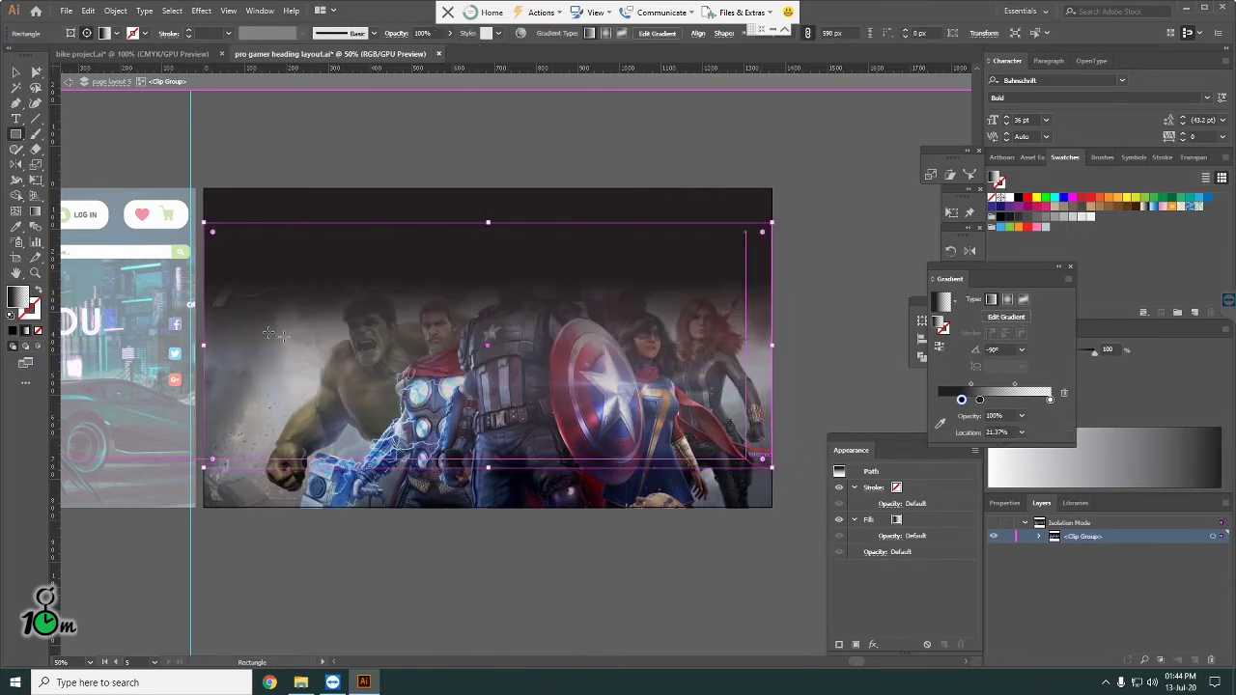
click(36, 211)
mouse_move(232, 254)
mouse_down()
mouse_move(439, 411)
mouse_move(431, 476)
mouse_move(373, 420)
mouse_move(358, 421)
mouse_up()
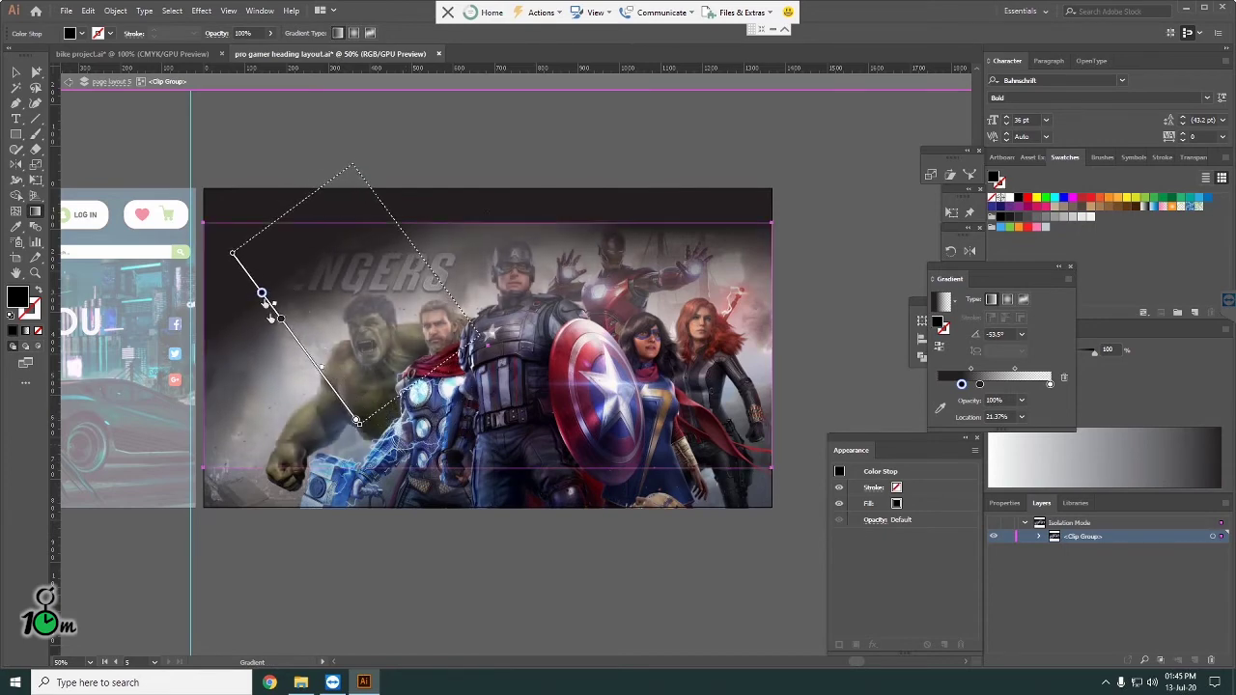
drag(280, 319, 297, 344)
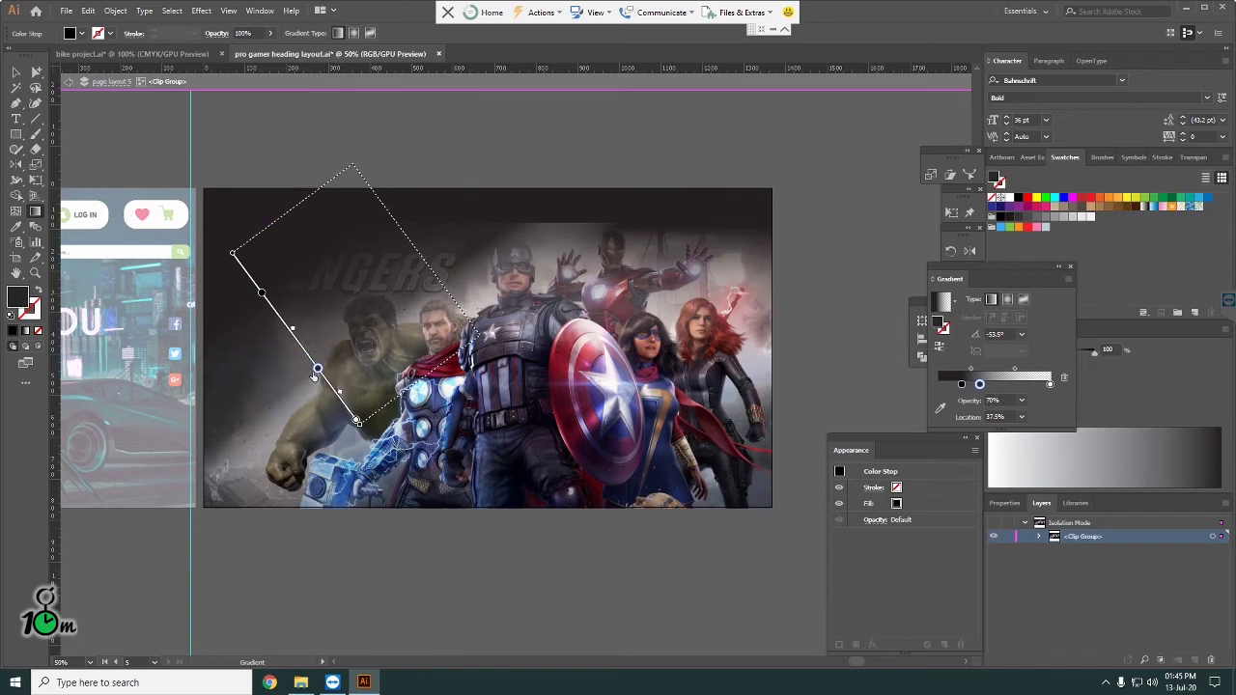
drag(260, 293, 265, 301)
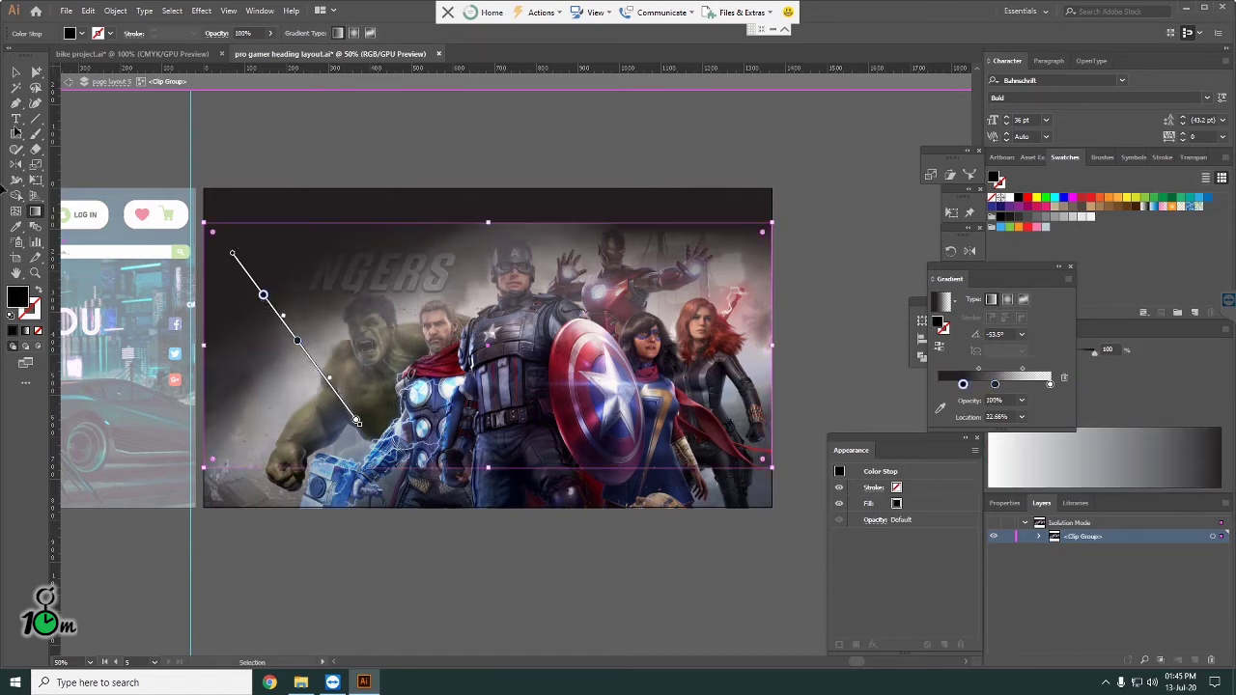
key(v)
click(321, 151)
Step: Set the dark gradient rectangle's blend mode to Multiply
double_click(322, 153)
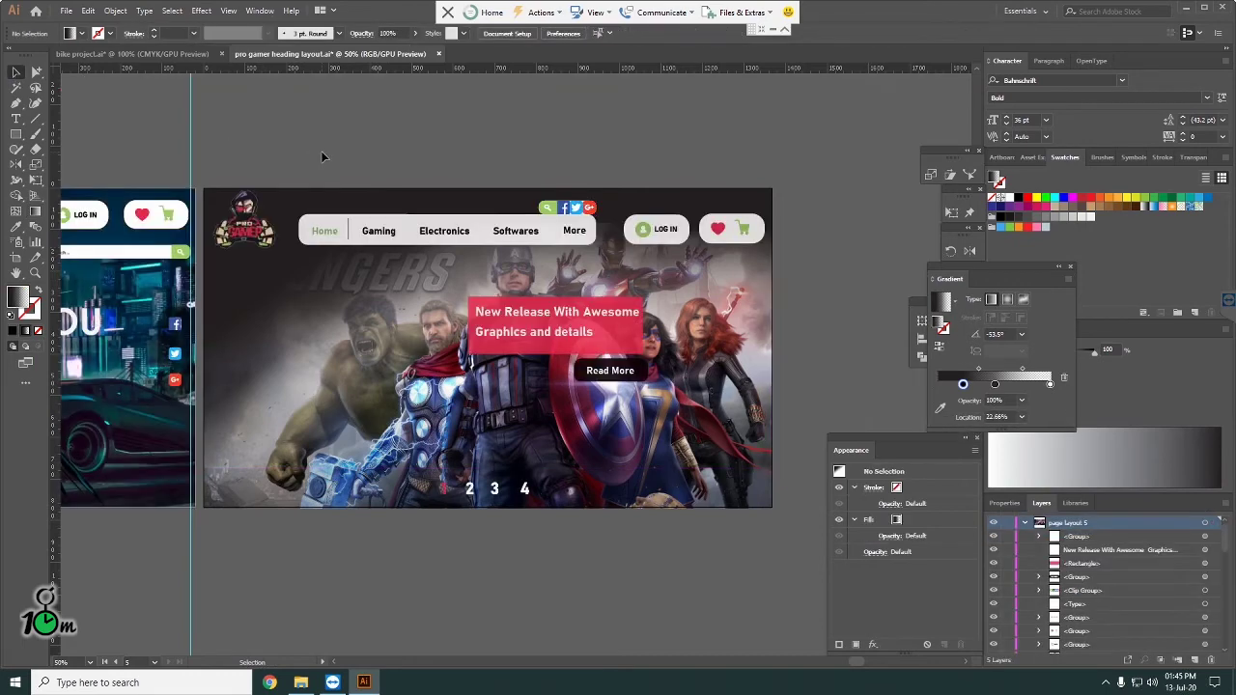
double_click(243, 334)
click(243, 334)
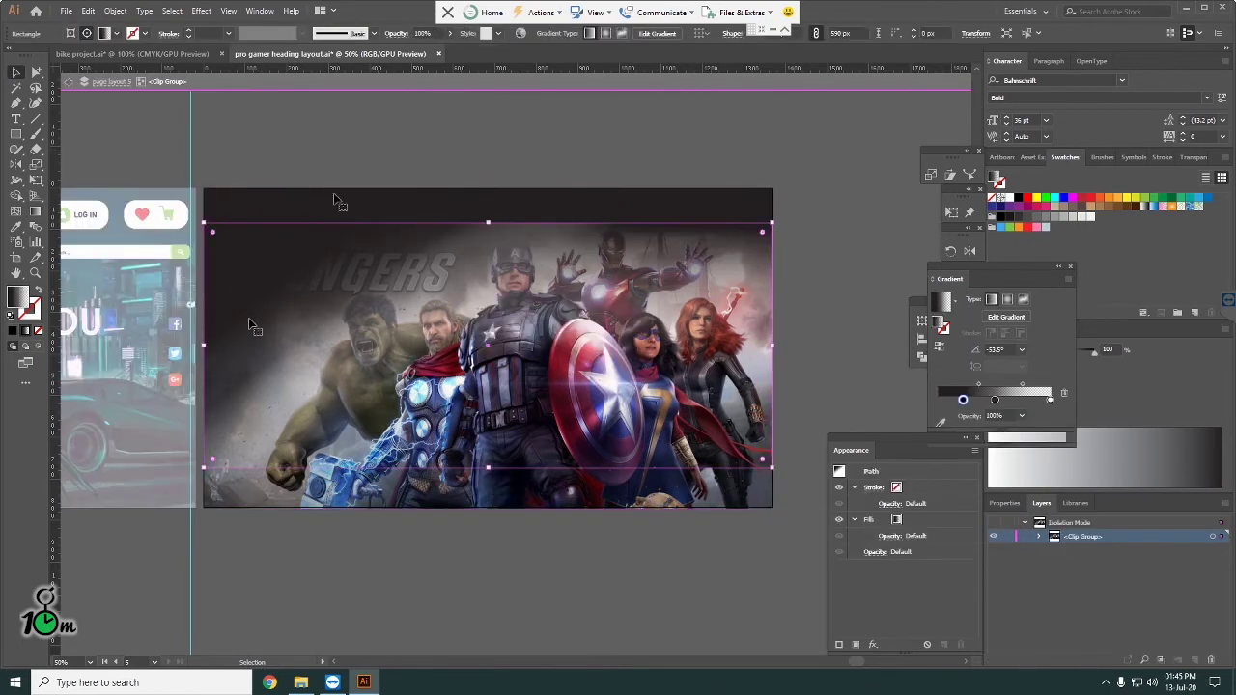
click(397, 33)
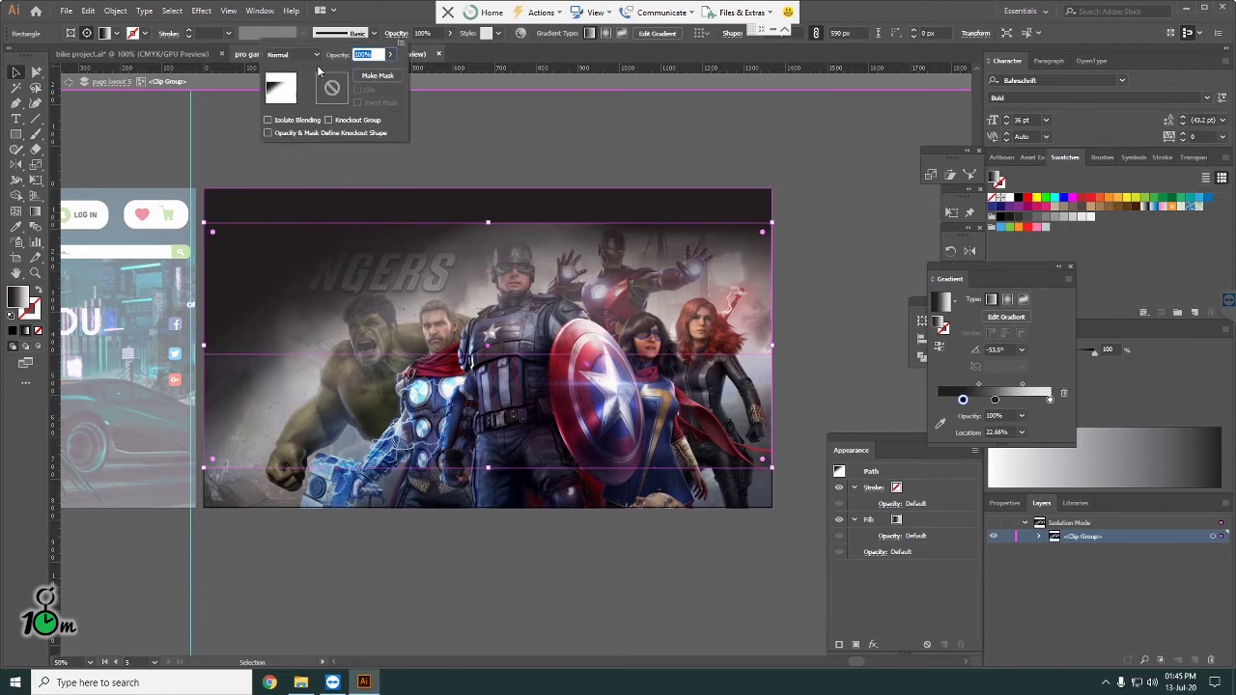
click(315, 55)
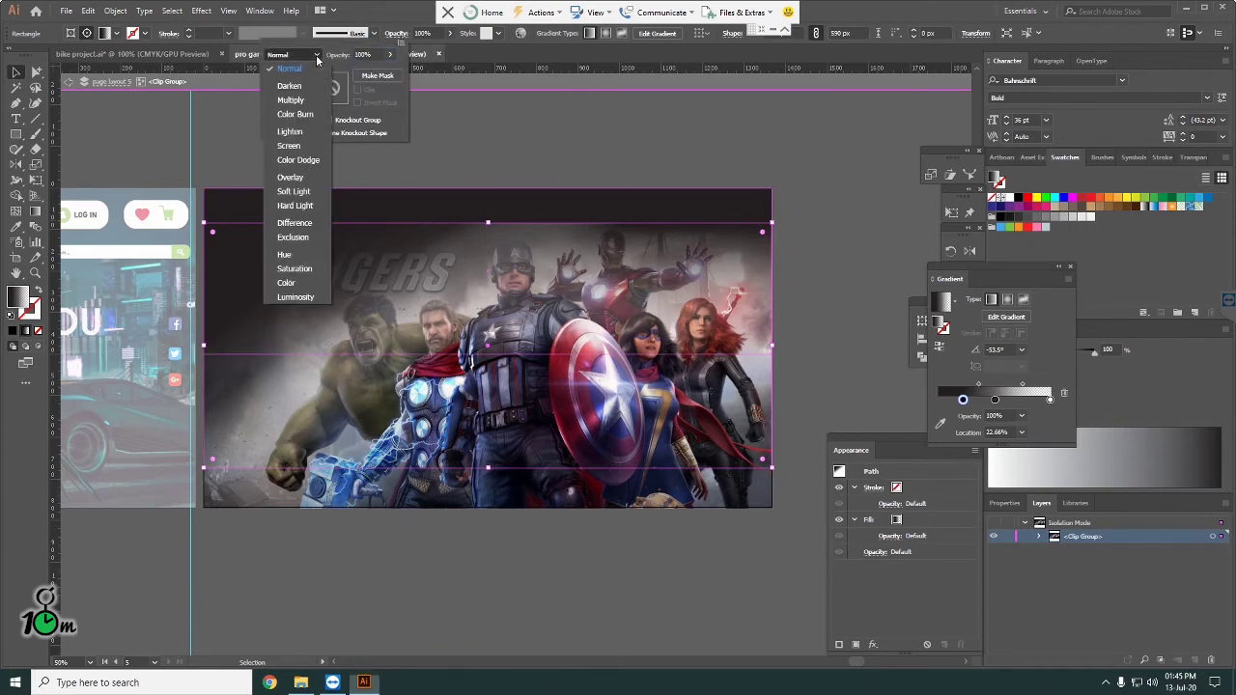
click(291, 99)
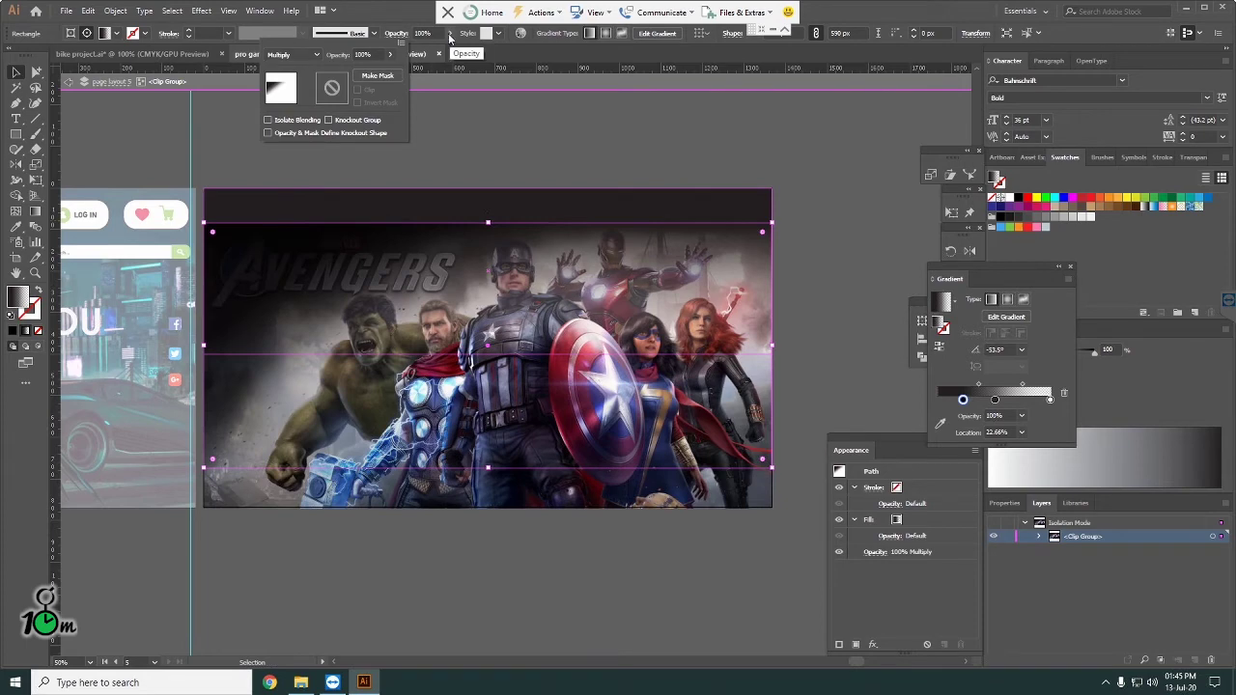
click(386, 200)
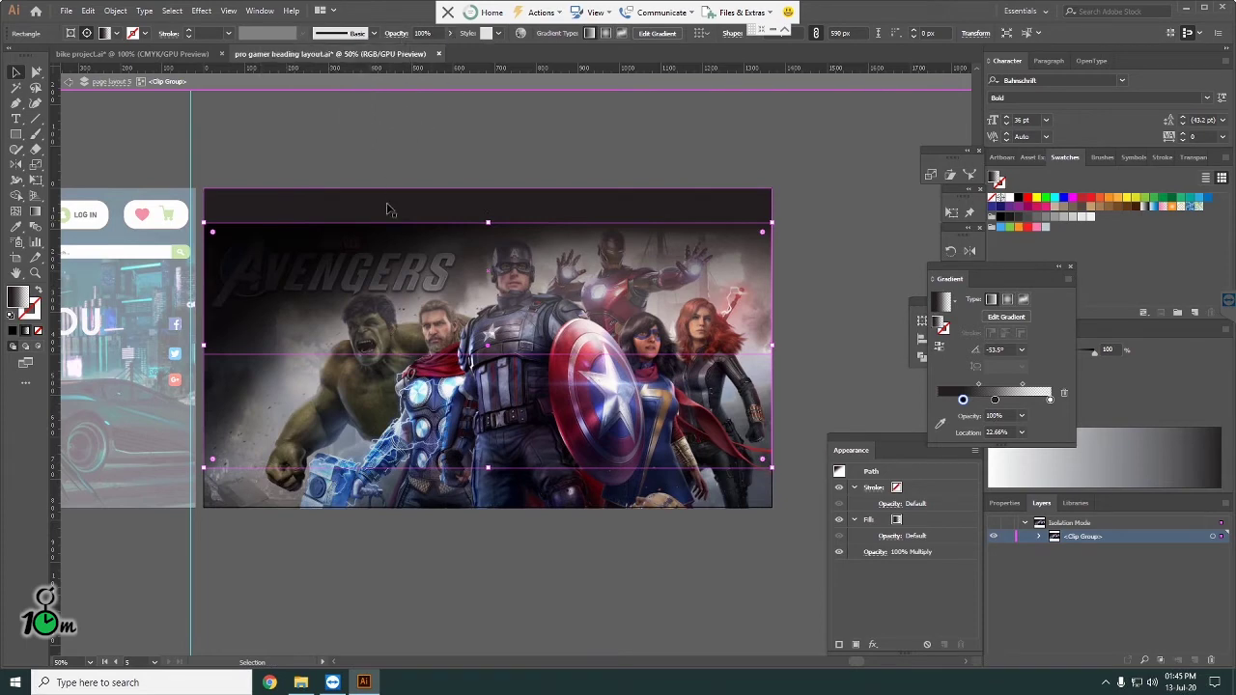
Step: Stretch the gradient rectangle up to the banner's top edge and exit isolation
click(404, 150)
double_click(404, 138)
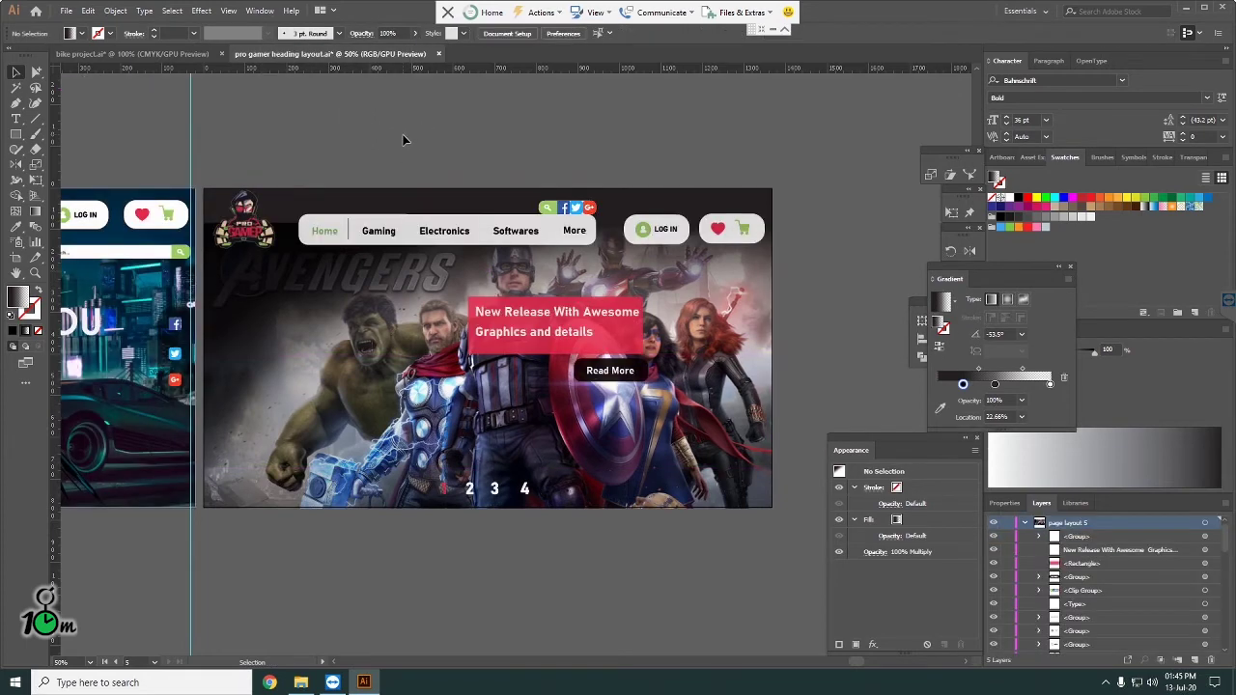
double_click(278, 287)
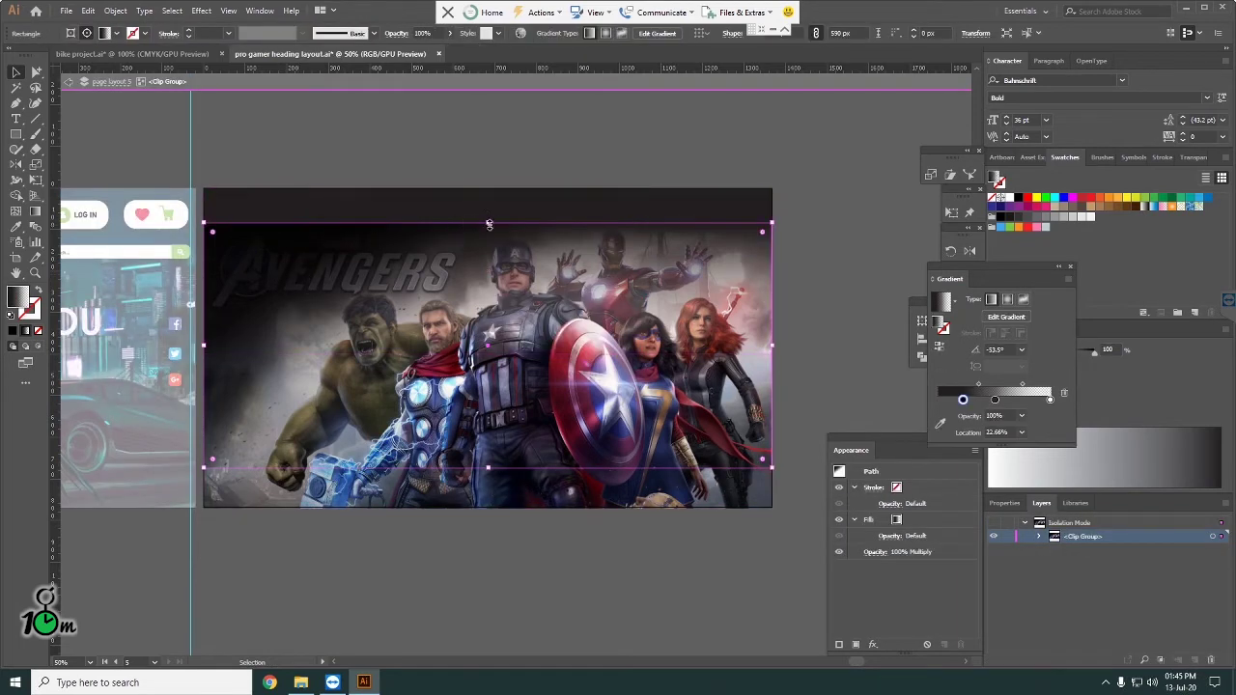
drag(487, 223, 492, 188)
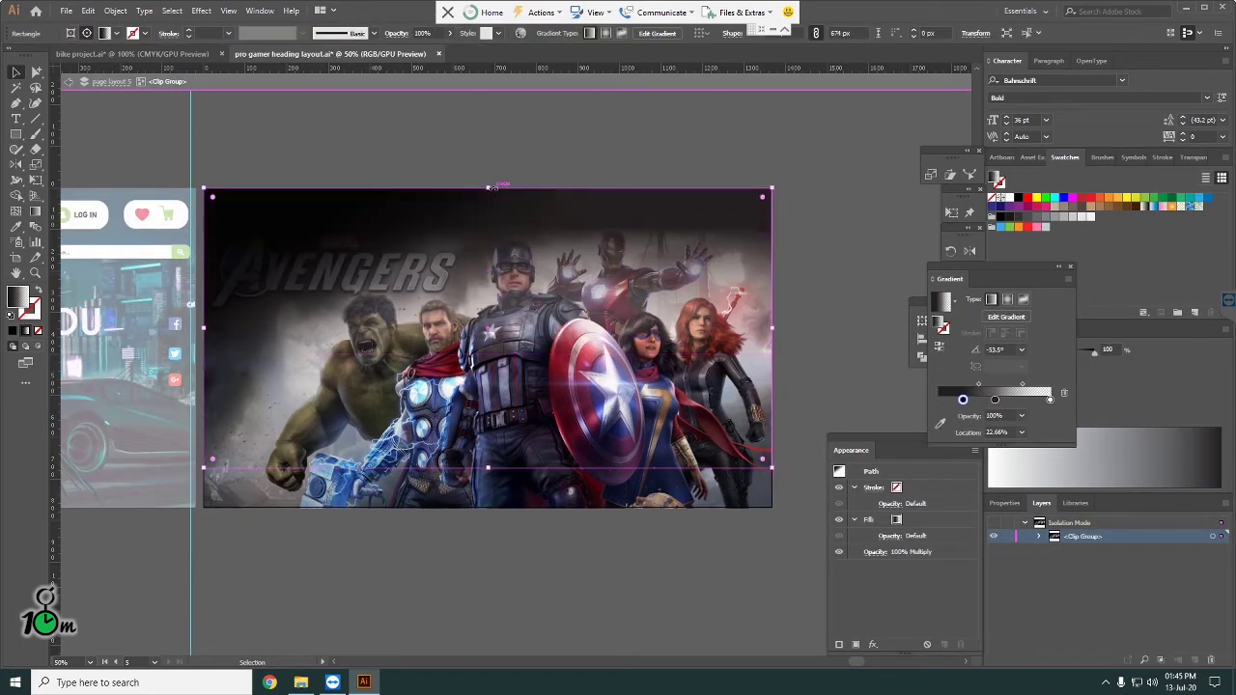
double_click(413, 138)
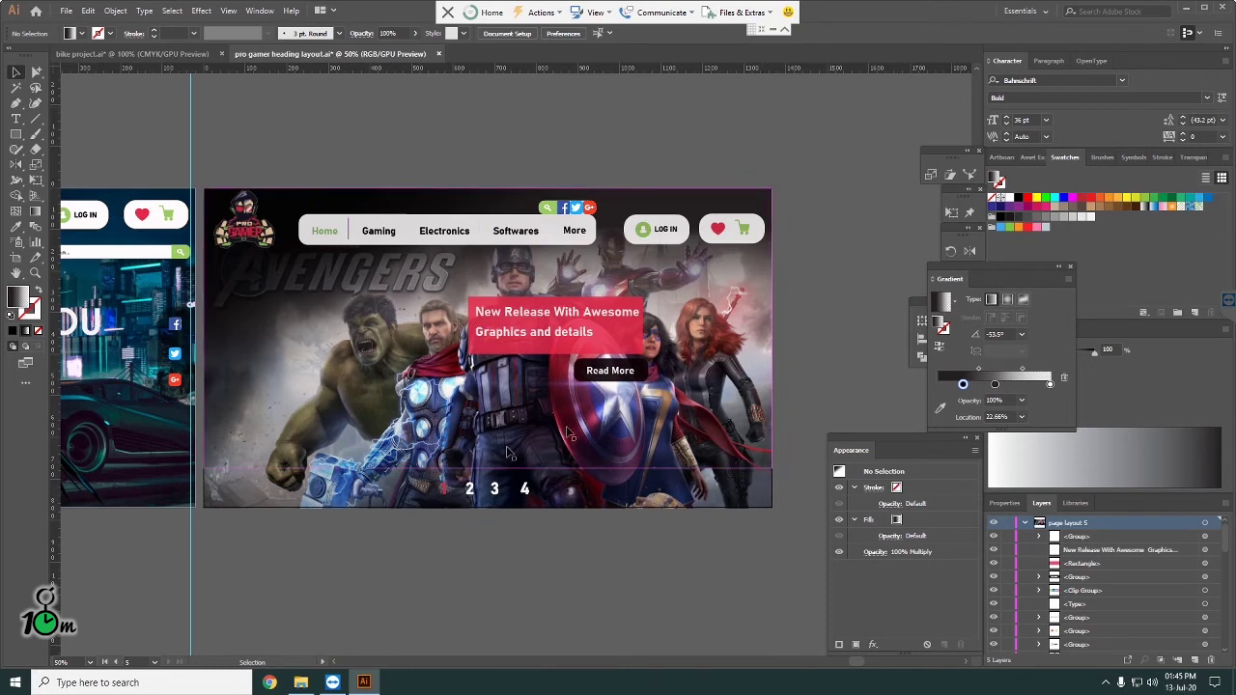
Step: Move the pink headline box and Read More button together to the banner's lower left
click(606, 328)
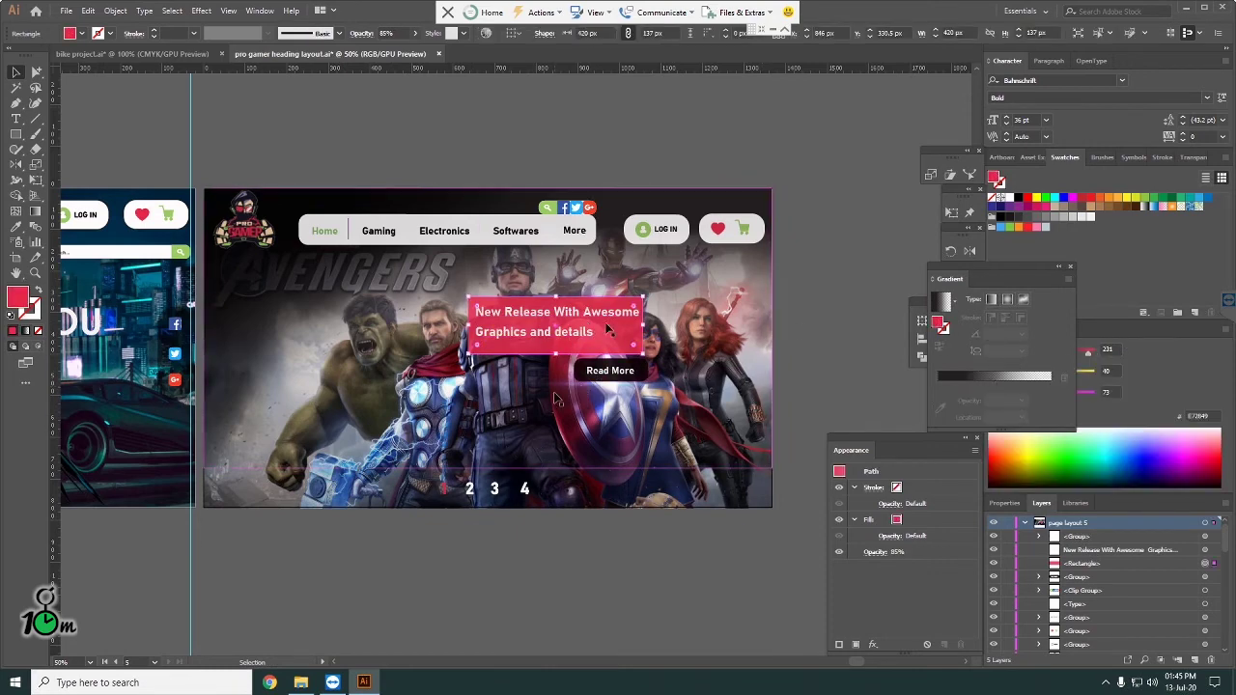
shift+click(610, 374)
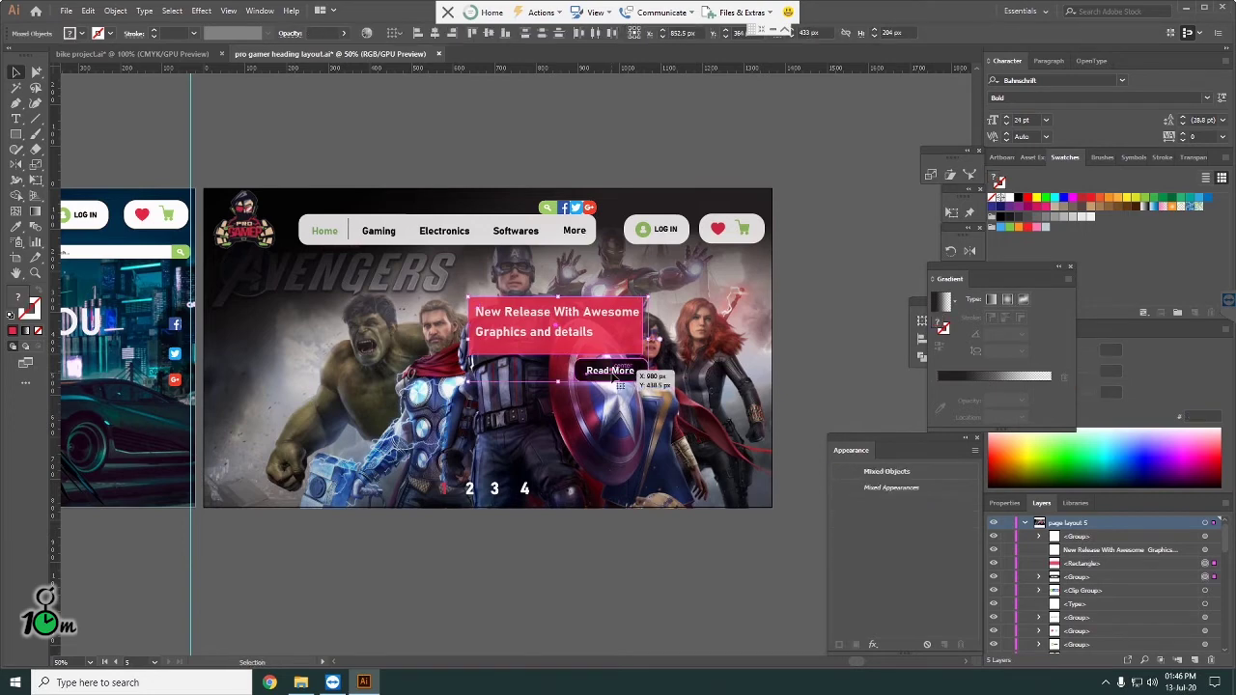
drag(561, 389, 593, 406)
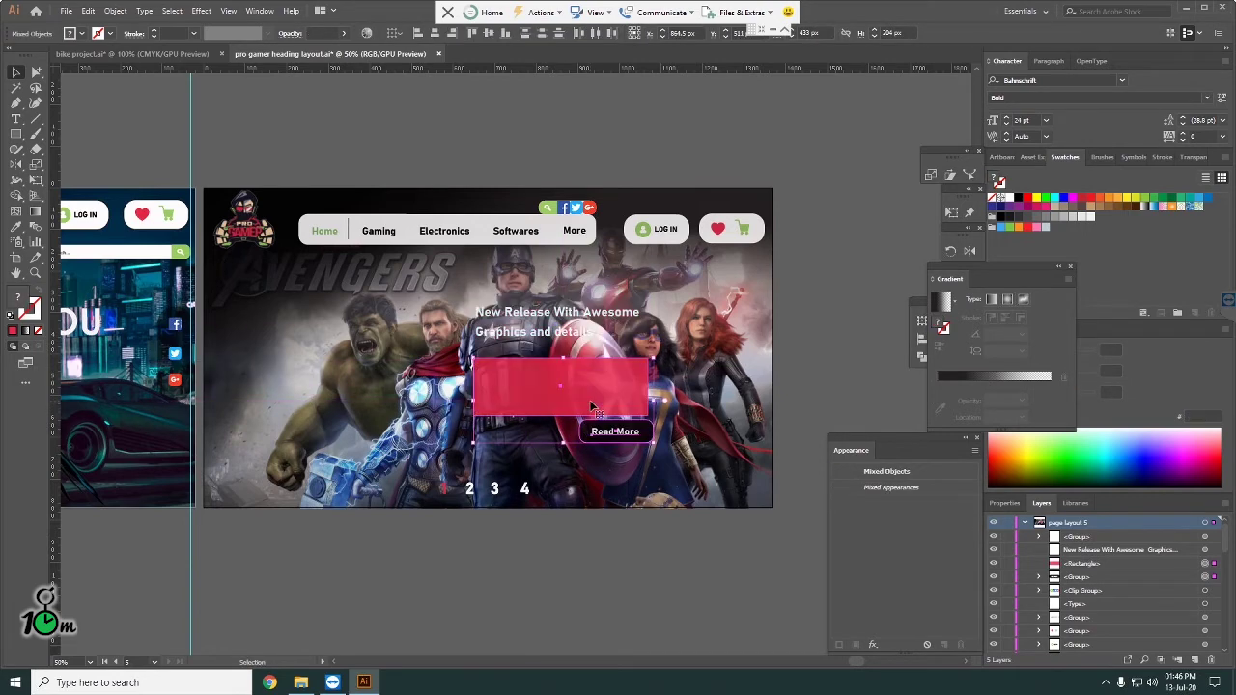
key(ctrl+z)
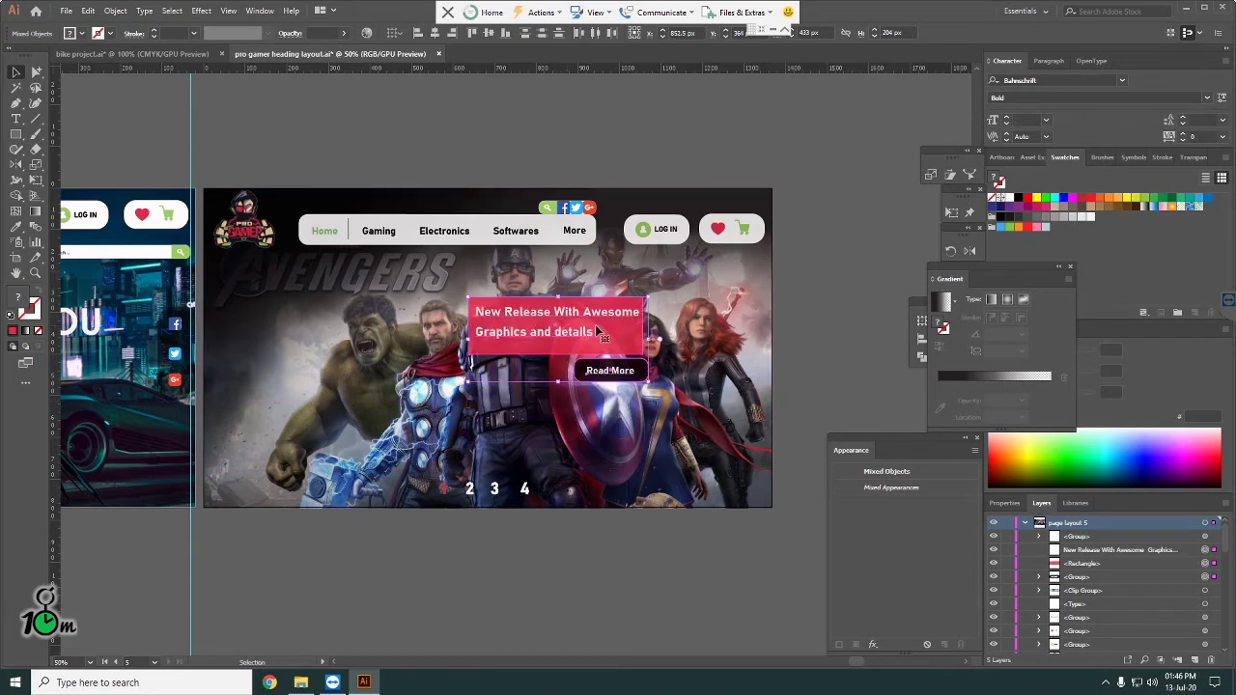
mouse_move(635, 333)
mouse_down()
mouse_move(647, 405)
mouse_move(628, 386)
mouse_move(383, 397)
mouse_up()
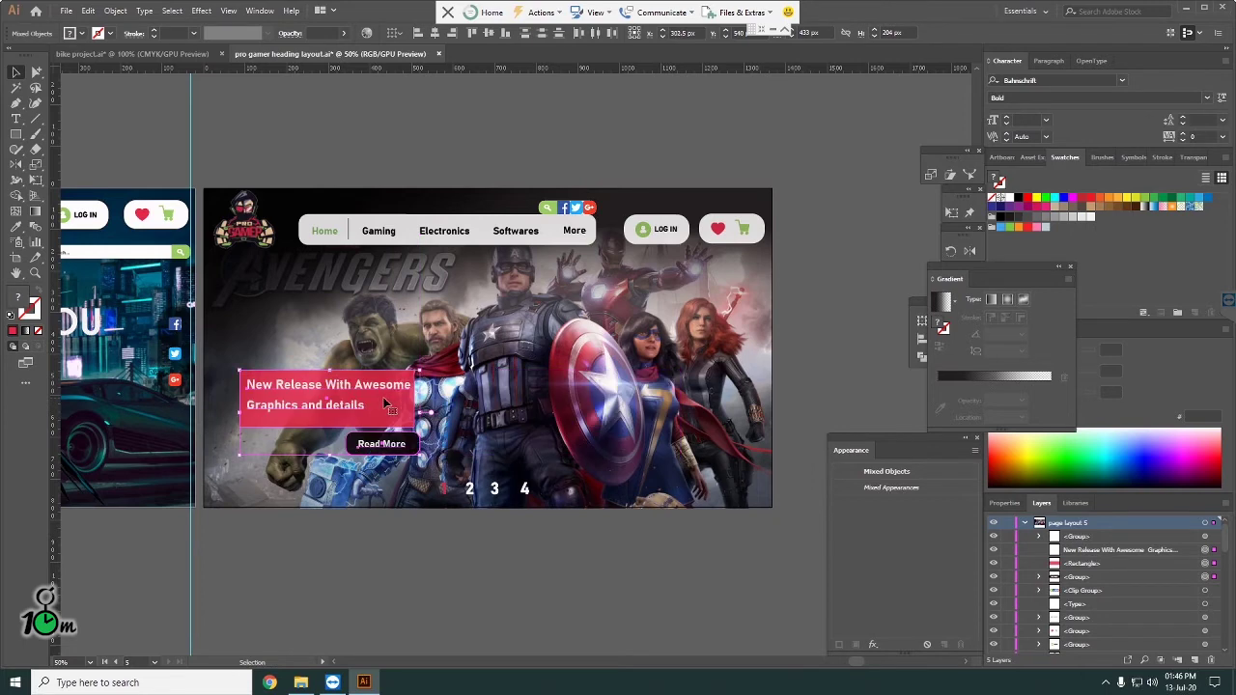
drag(384, 402, 388, 389)
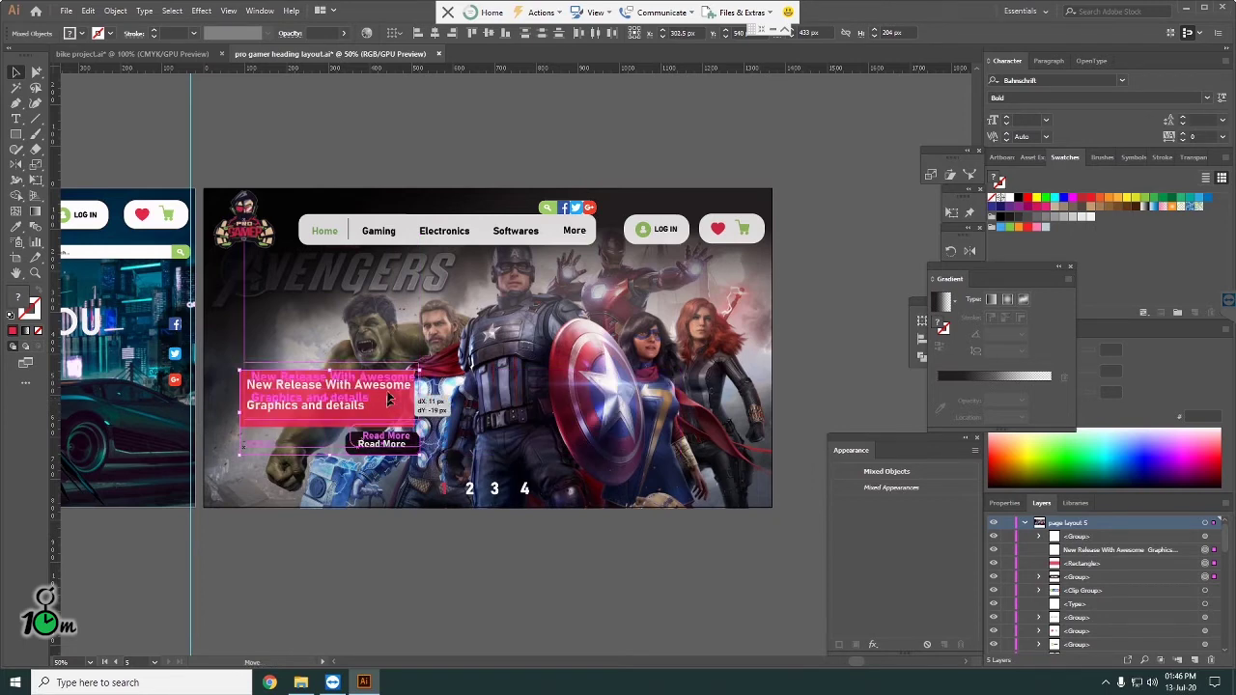
click(822, 350)
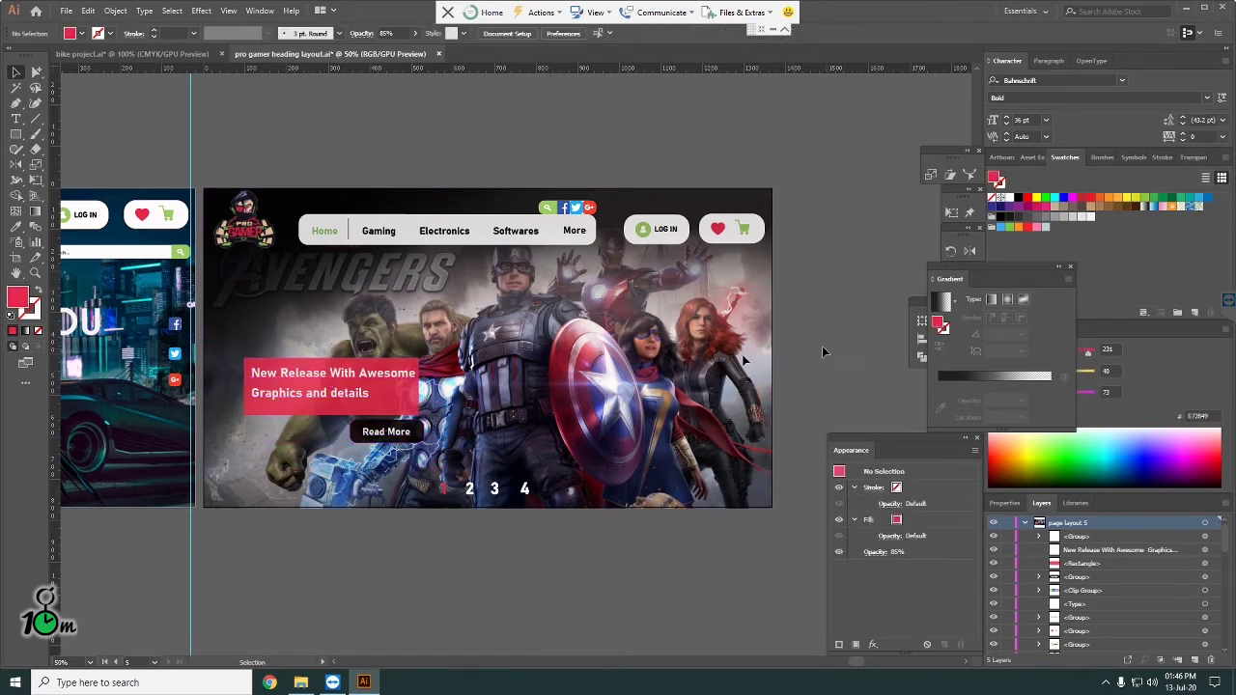
Step: Widen the pink headline box to 532 px and shift Read More 30 px right
click(409, 397)
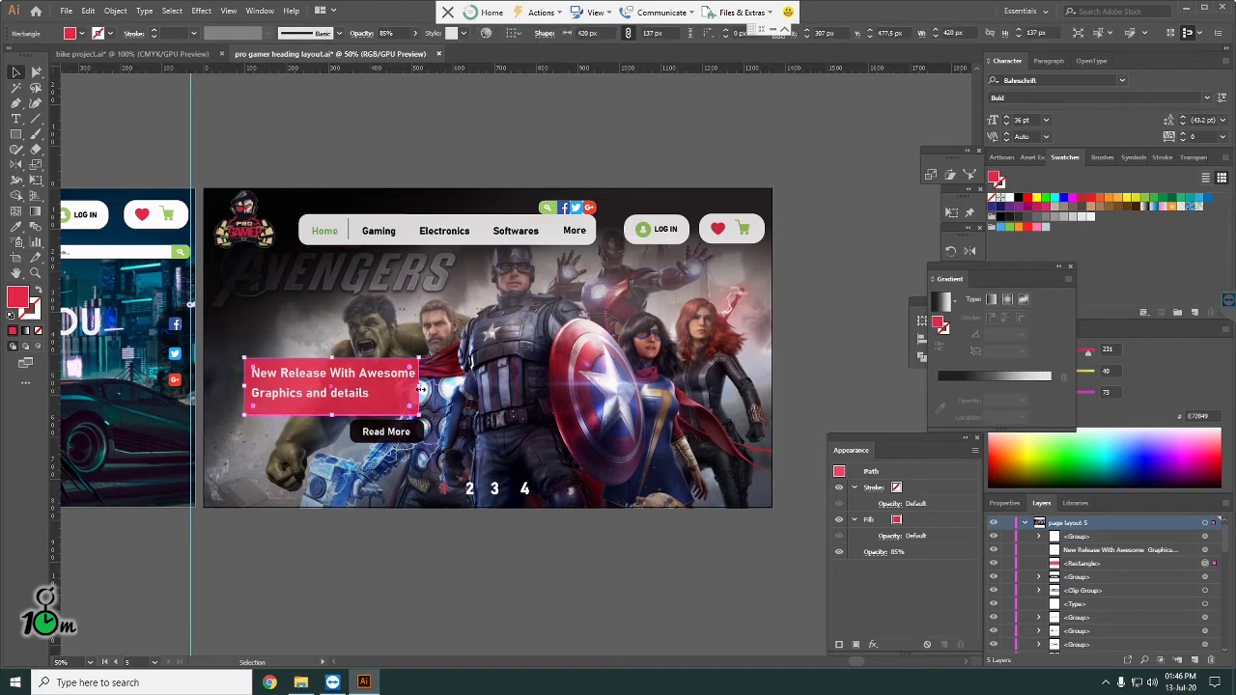
drag(421, 388, 440, 388)
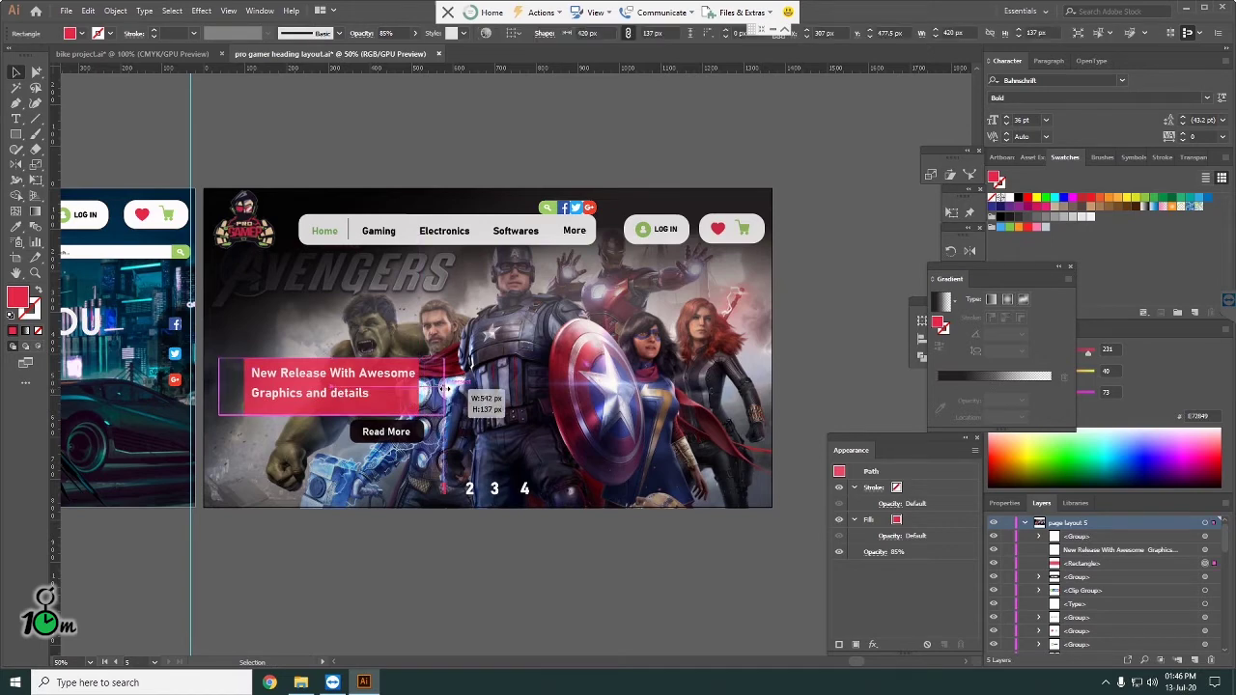
click(840, 346)
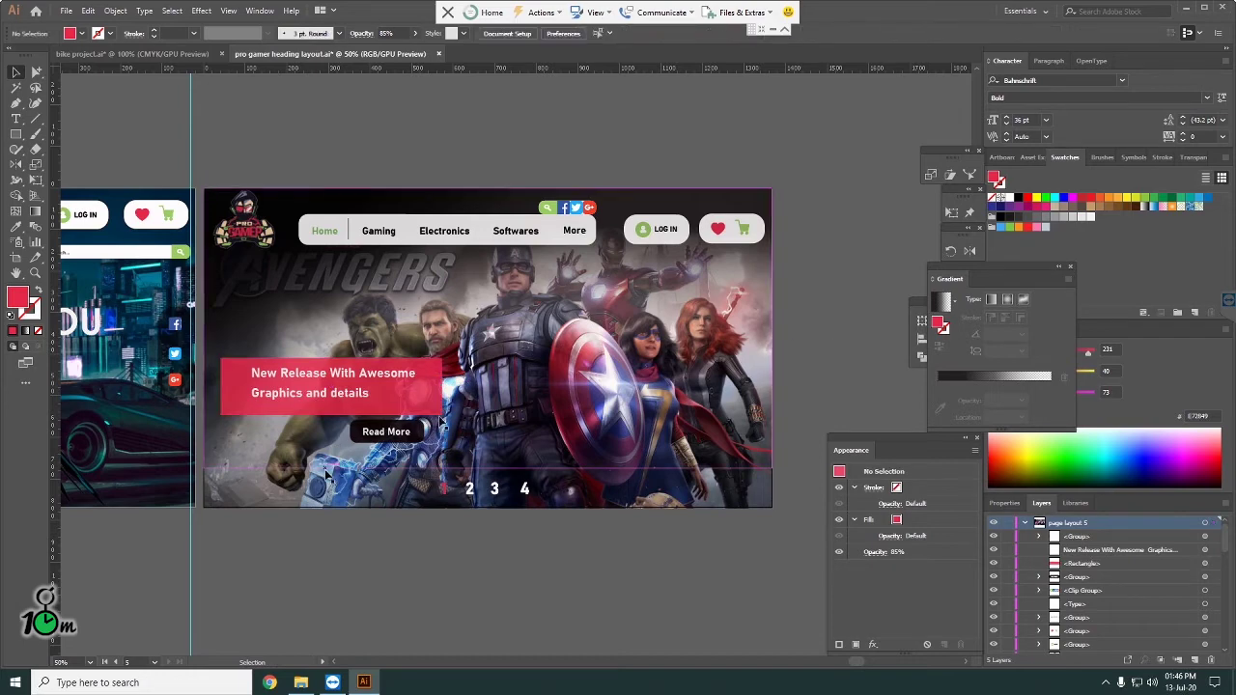
click(392, 437)
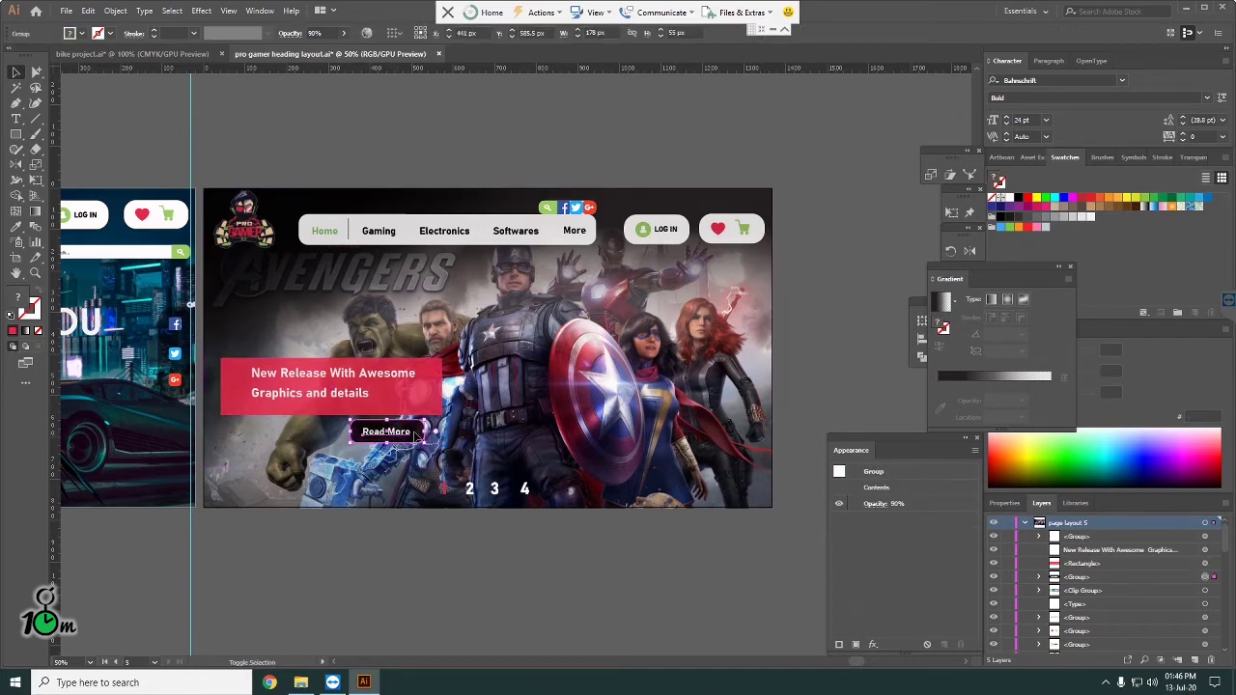
drag(414, 436, 438, 436)
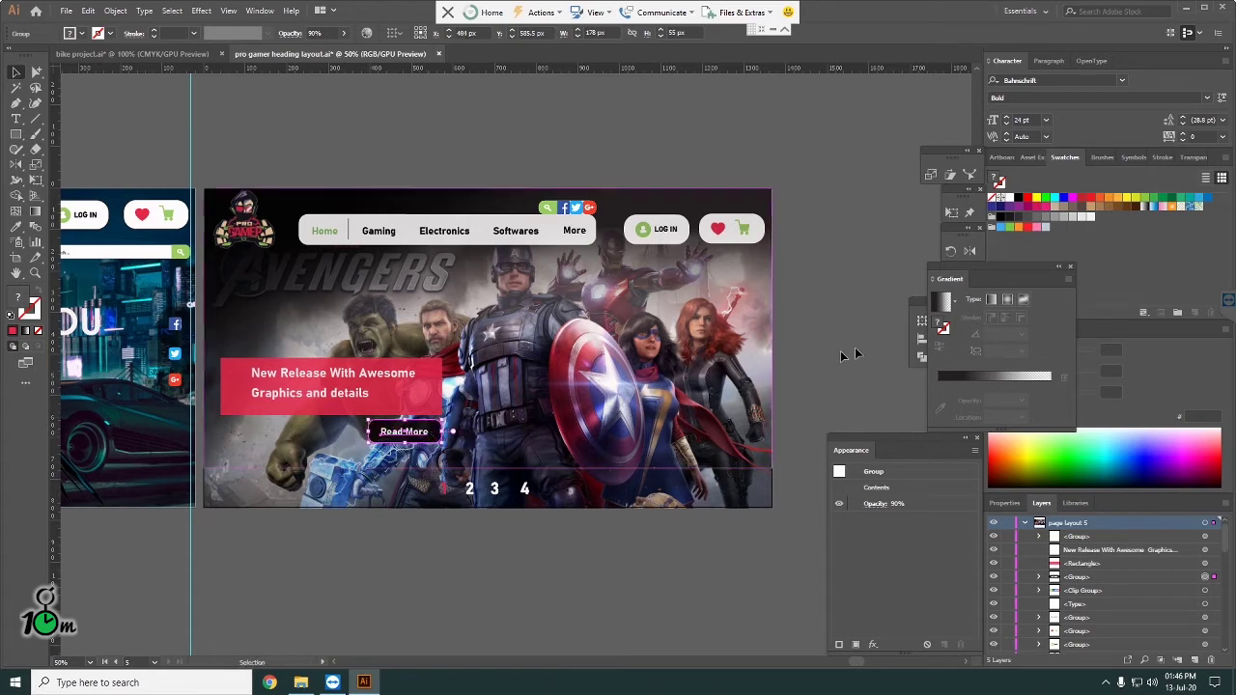
click(884, 330)
scroll(333, 361, up, 2)
scroll(333, 361, up, 1)
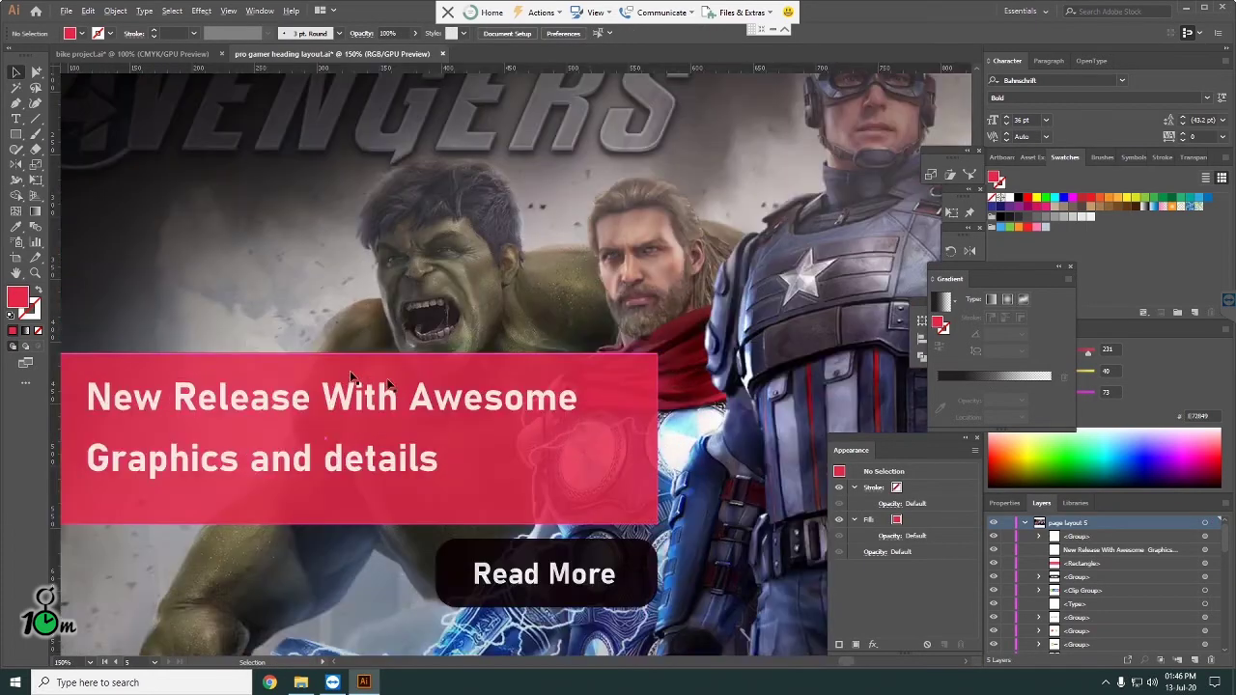
scroll(395, 430, down, 1)
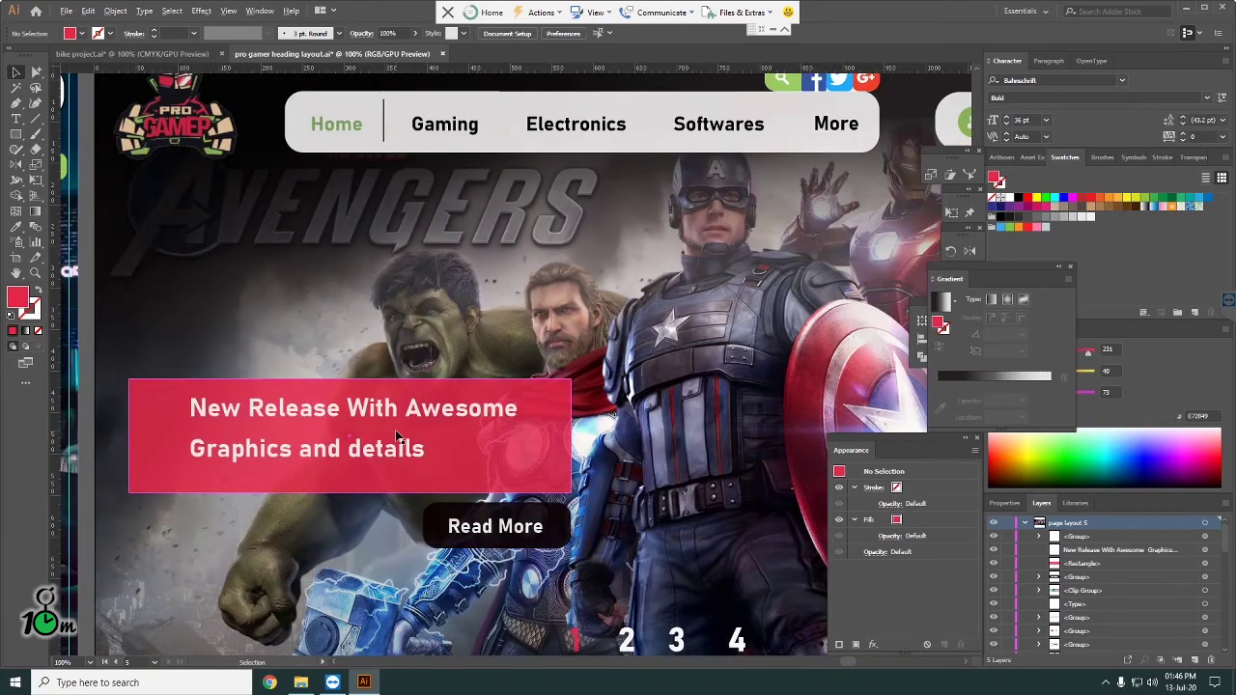
scroll(395, 434, down, 1)
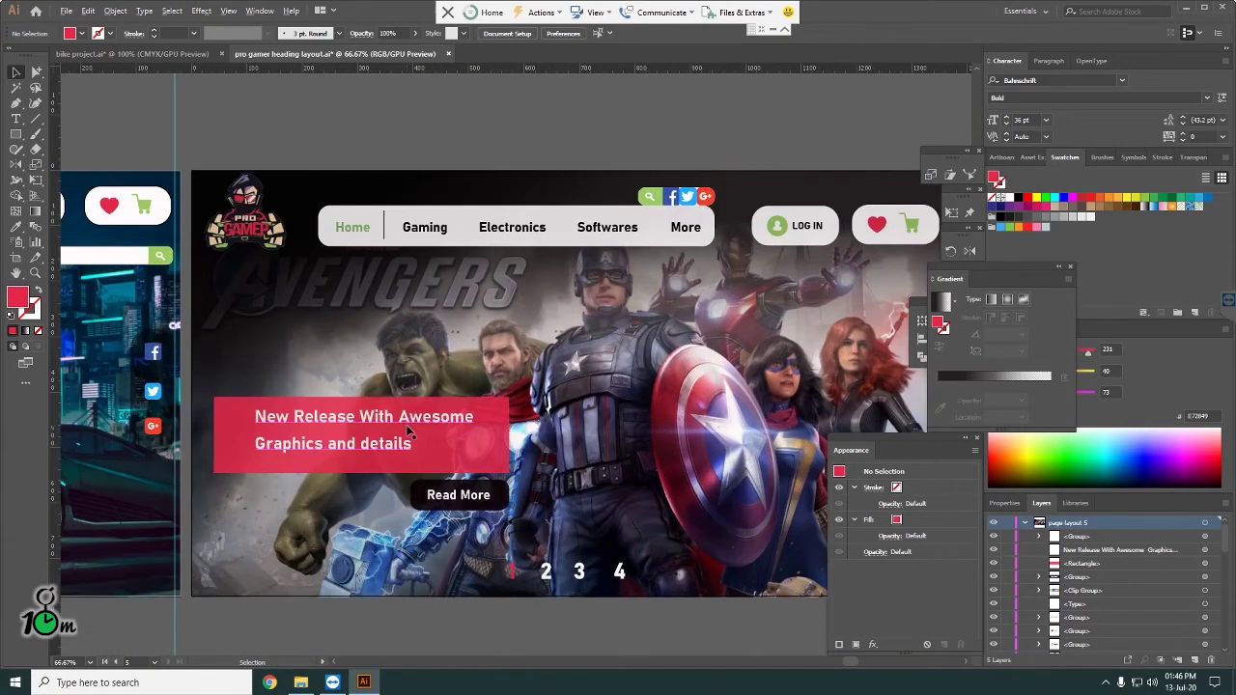
scroll(407, 431, down, 1)
click(460, 456)
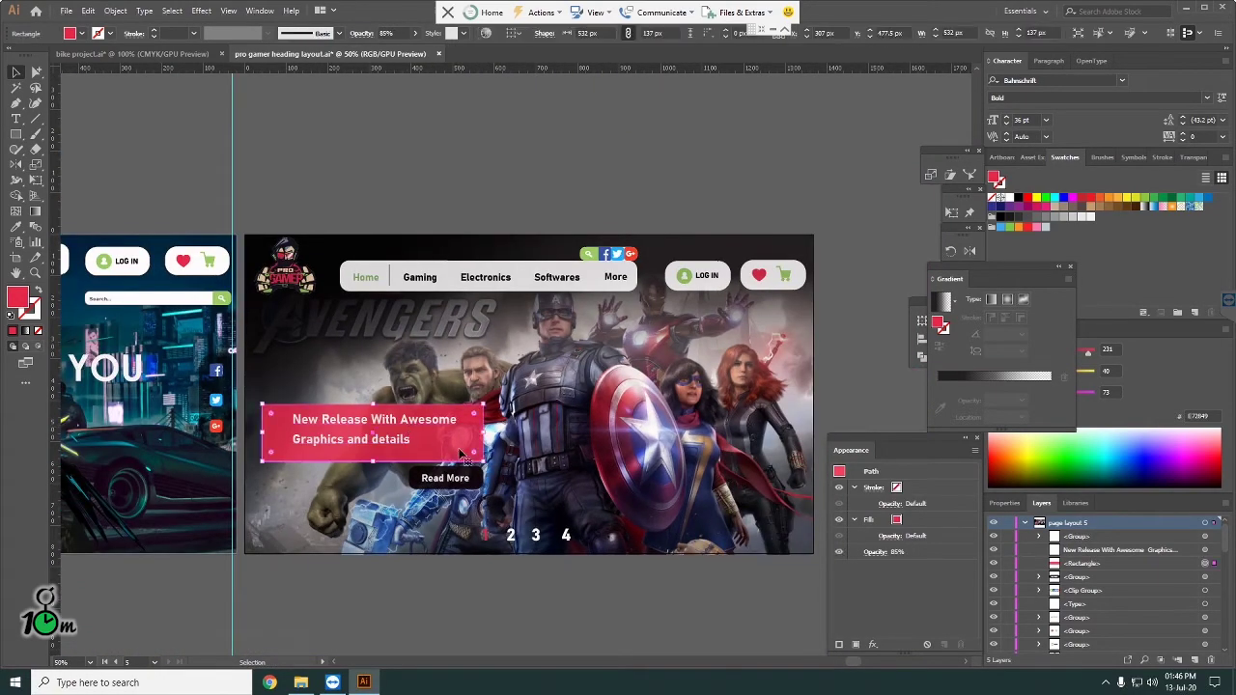
click(526, 194)
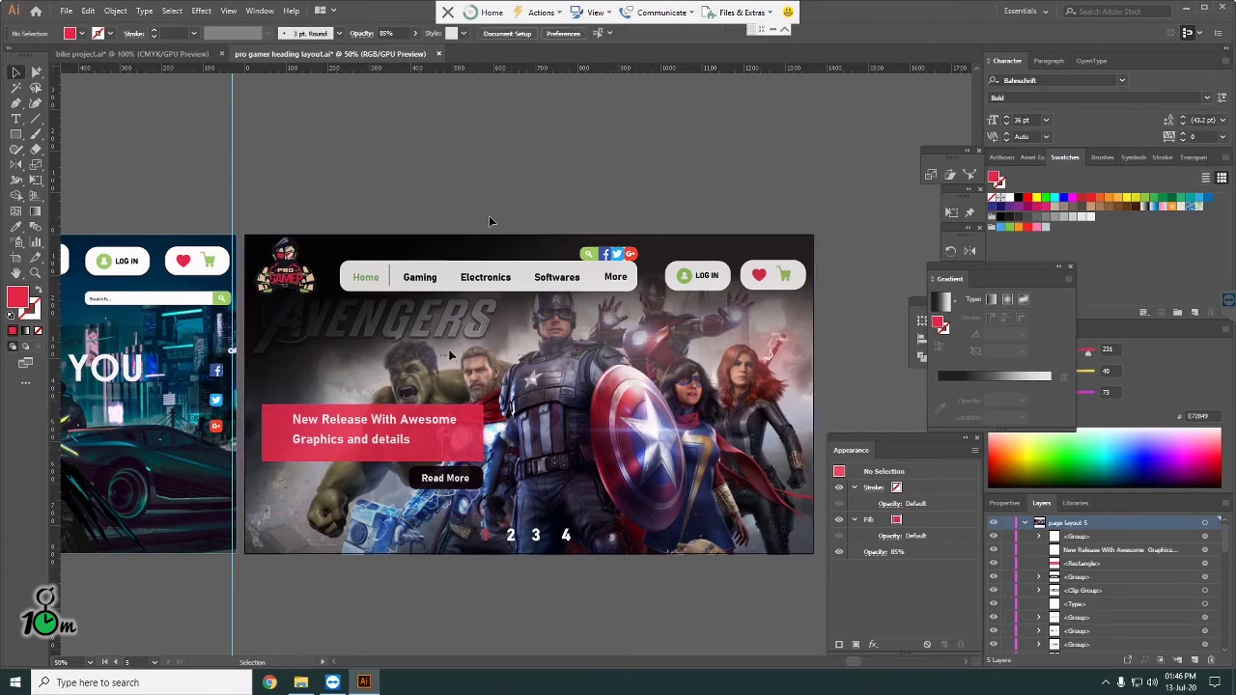
scroll(371, 428, up, 1)
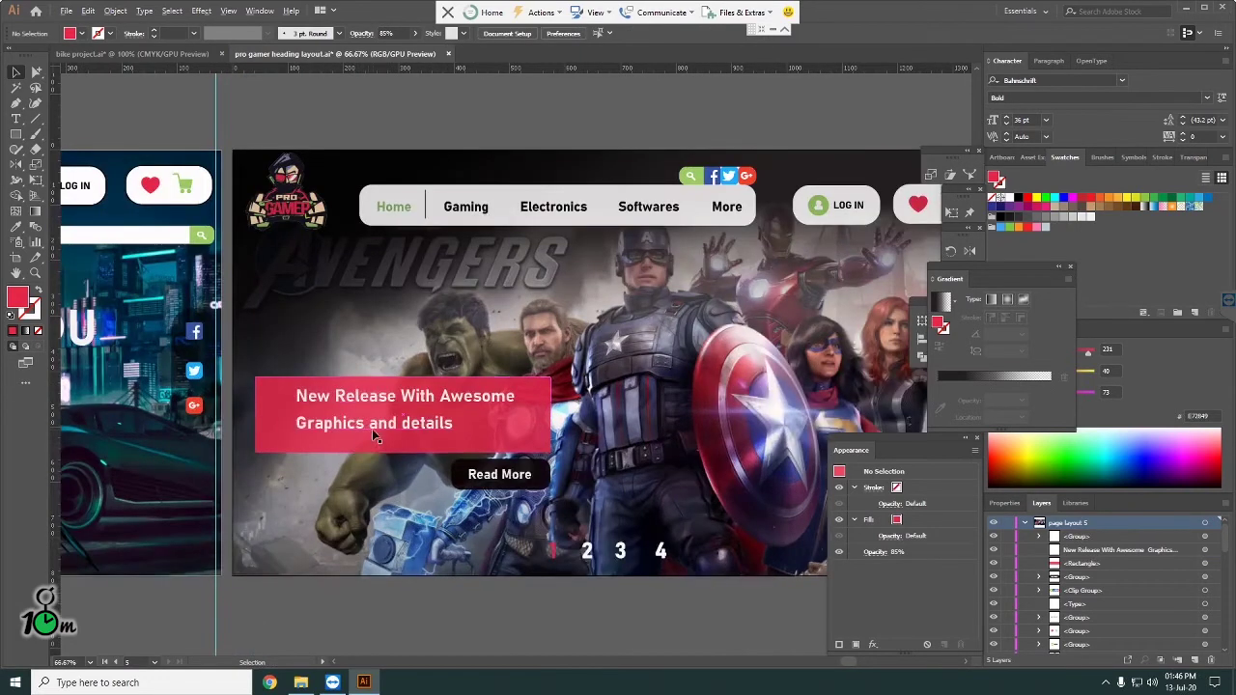
click(377, 430)
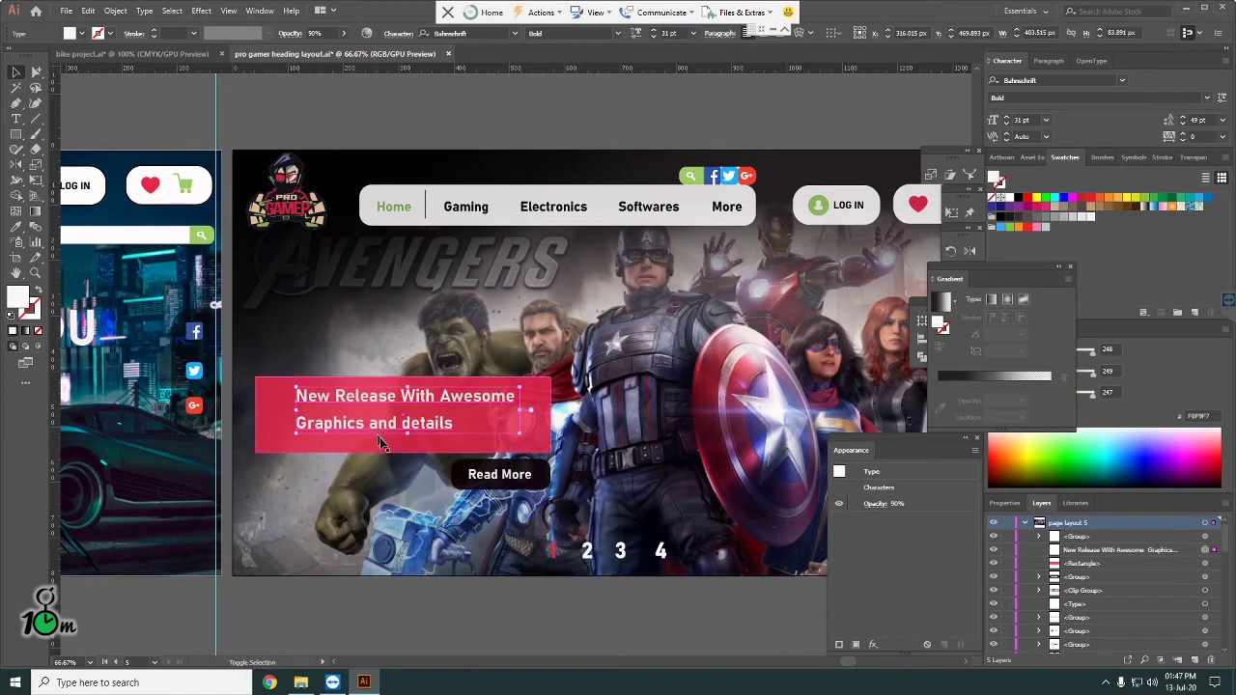
shift+click(384, 443)
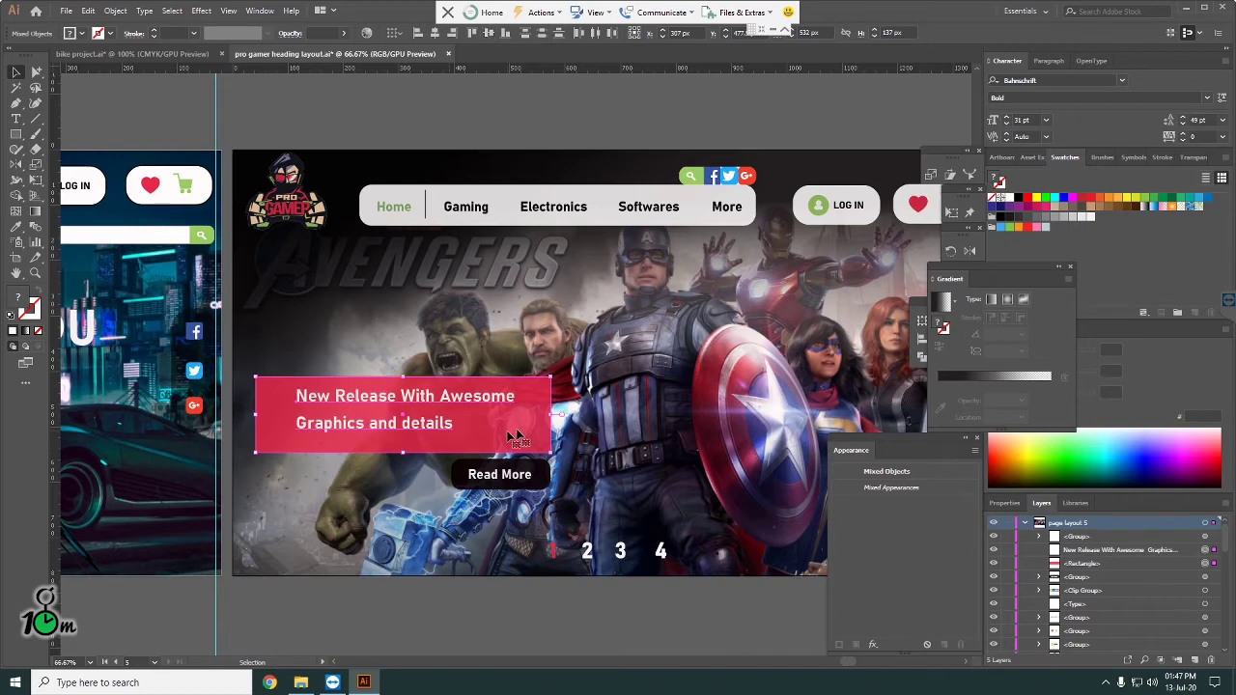
click(486, 36)
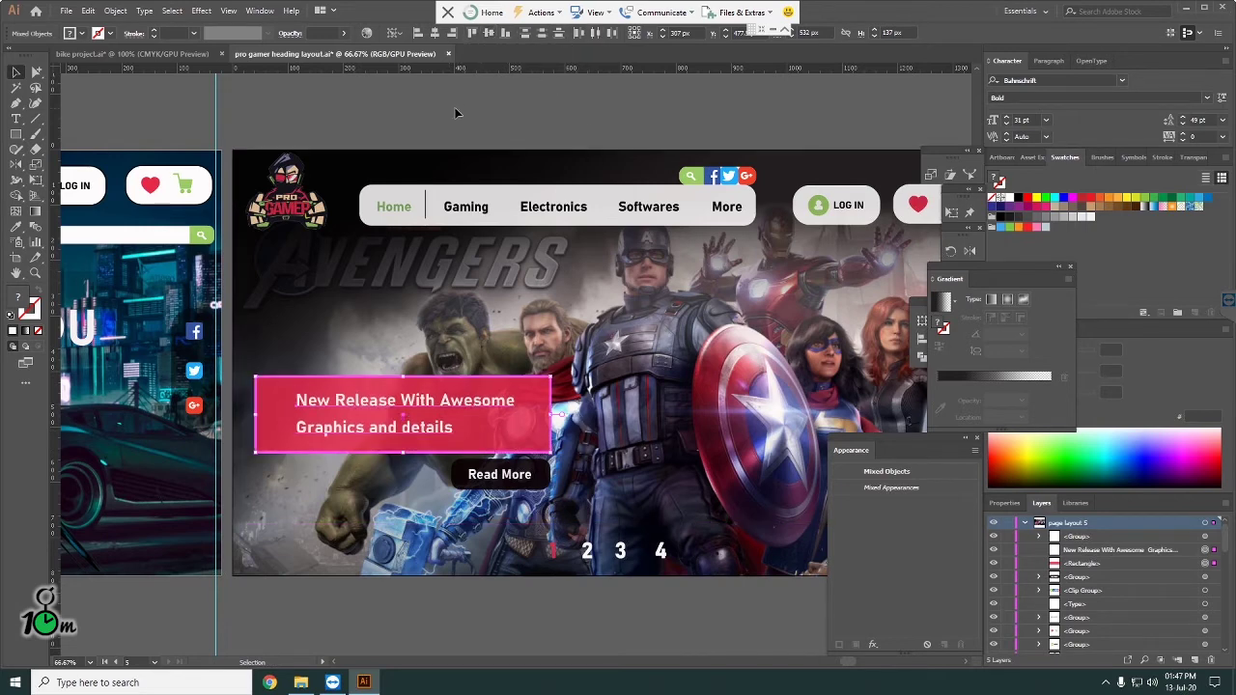
click(453, 107)
scroll(358, 409, down, 1)
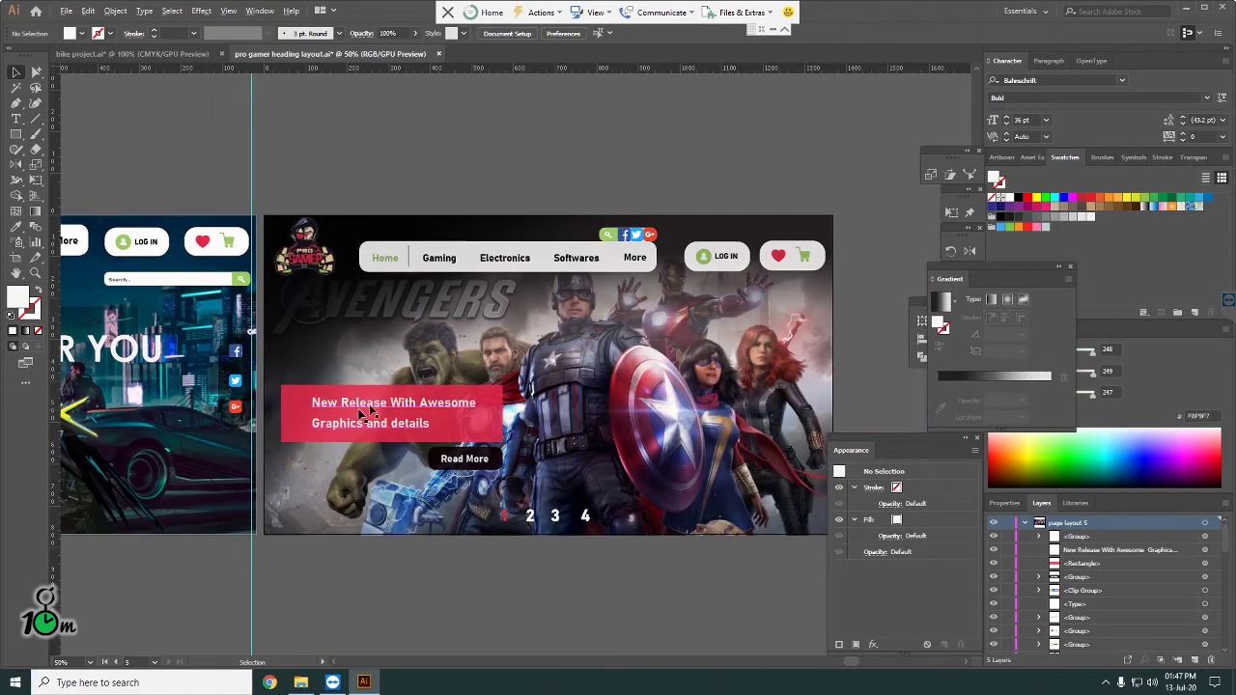
scroll(418, 405, down, 1)
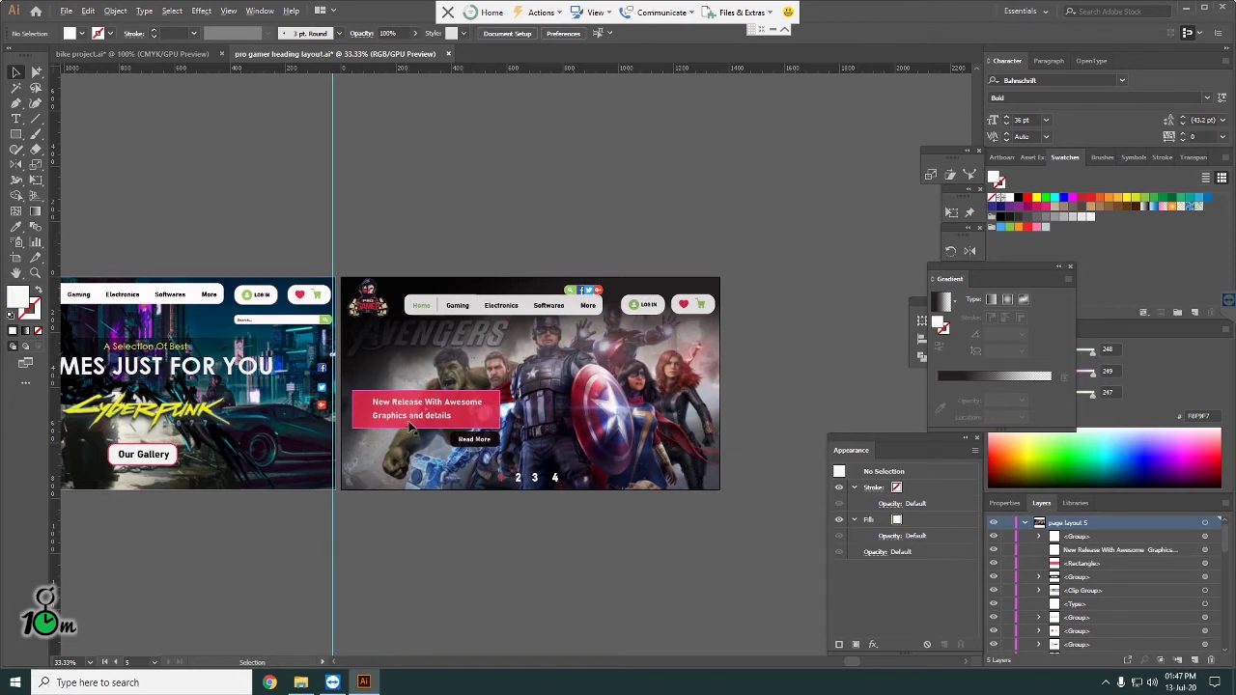
Step: Select the 1 2 3 4 page-number group, closing the Gradient panel along the way
scroll(470, 446, up, 1)
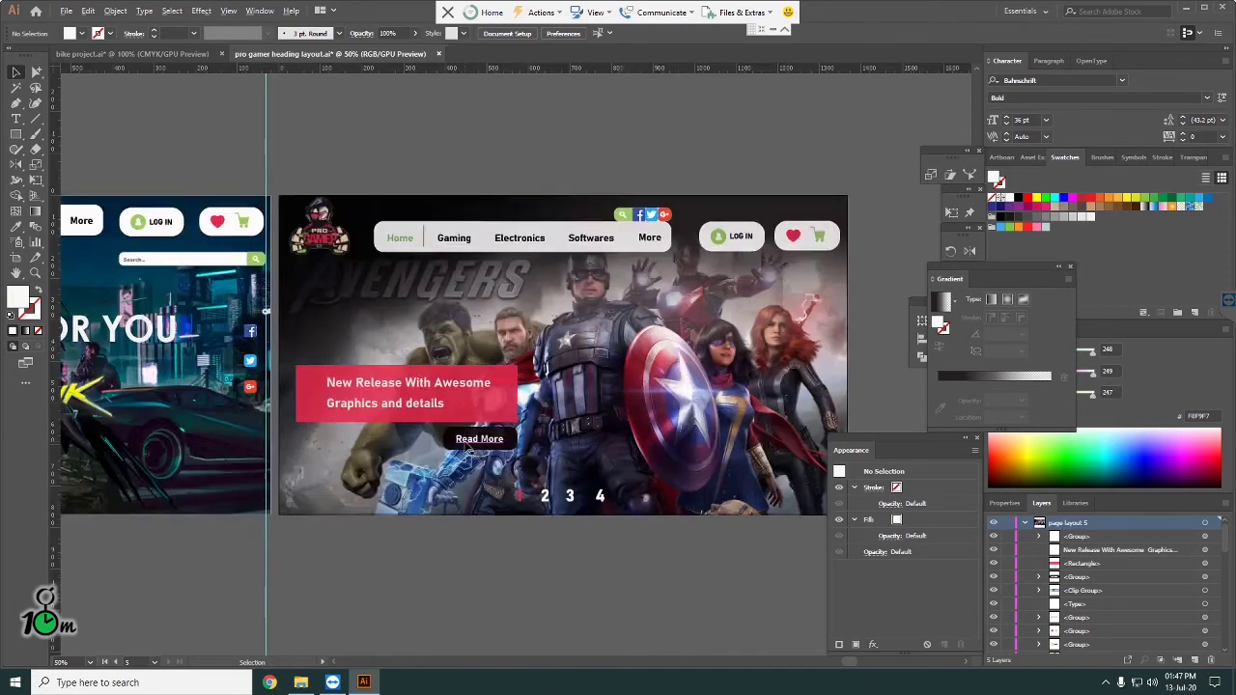
scroll(470, 452, up, 1)
scroll(467, 446, down, 1)
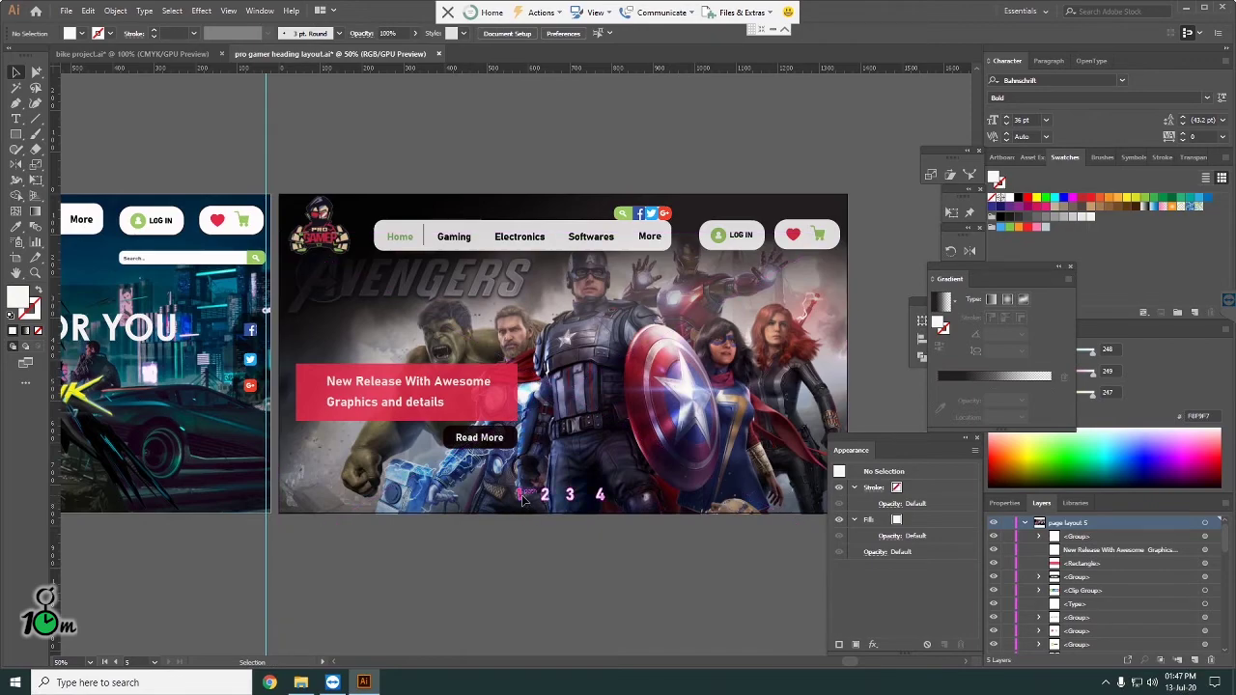
click(556, 499)
scroll(558, 503, up, 1)
scroll(546, 516, up, 1)
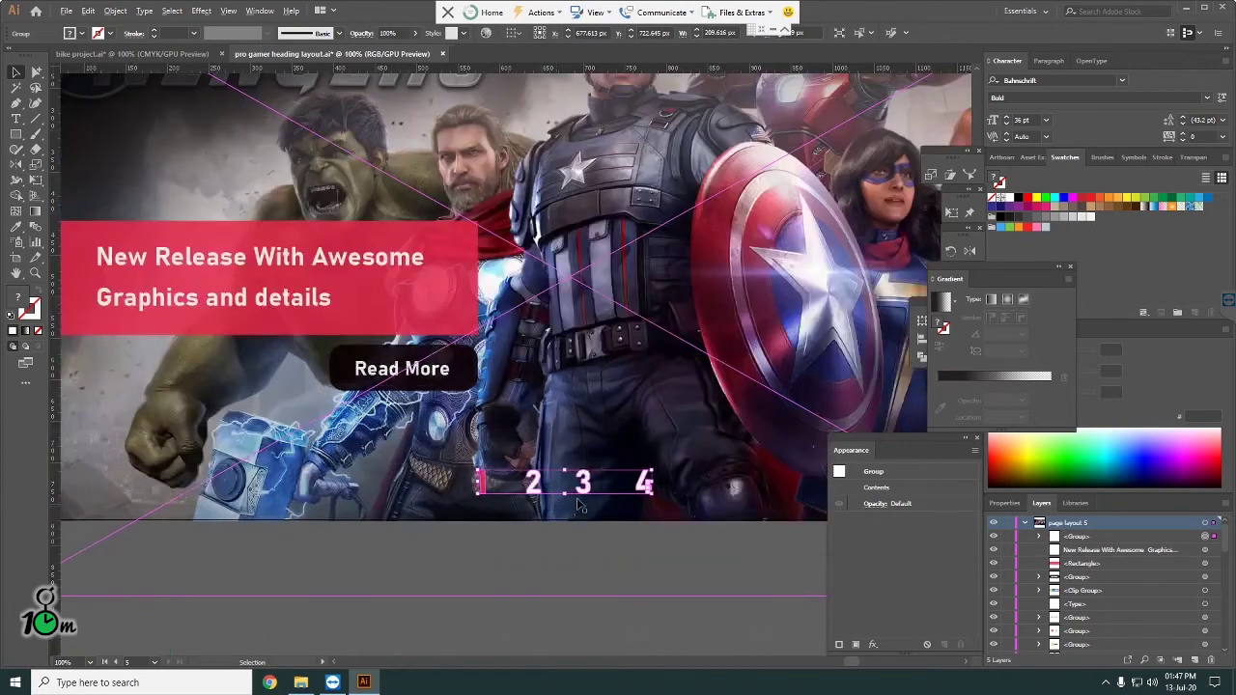
scroll(544, 512, down, 1)
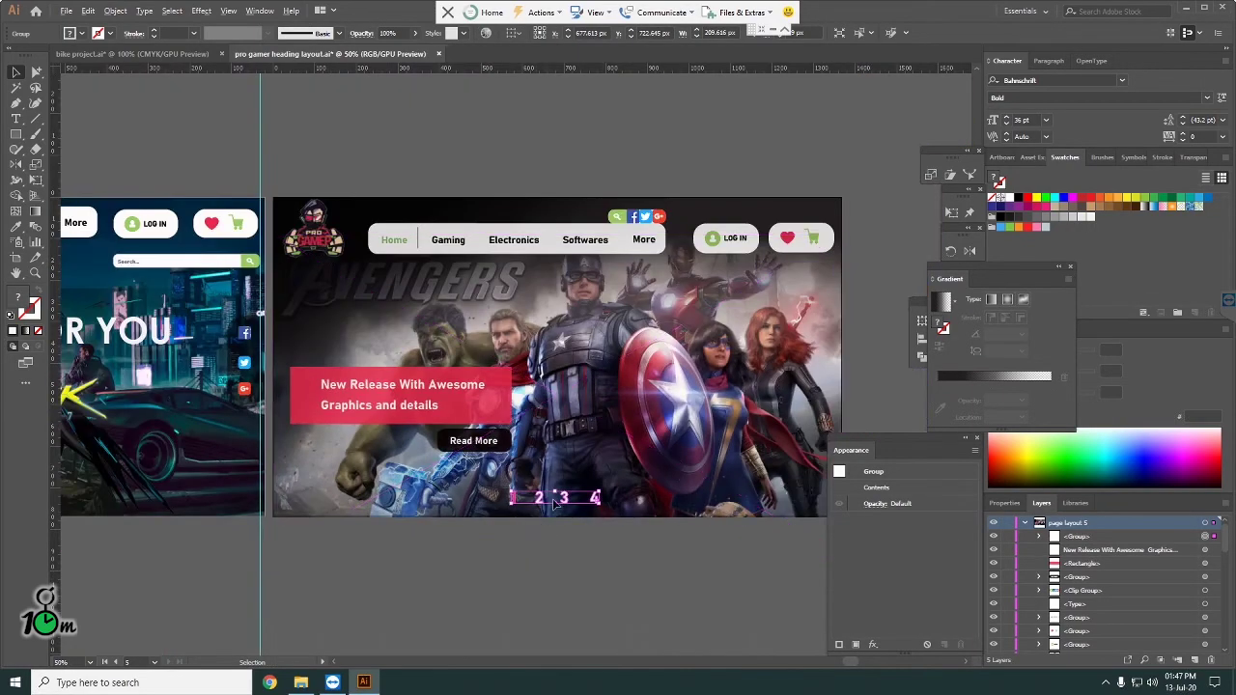
scroll(559, 540, down, 2)
click(548, 519)
scroll(551, 524, up, 2)
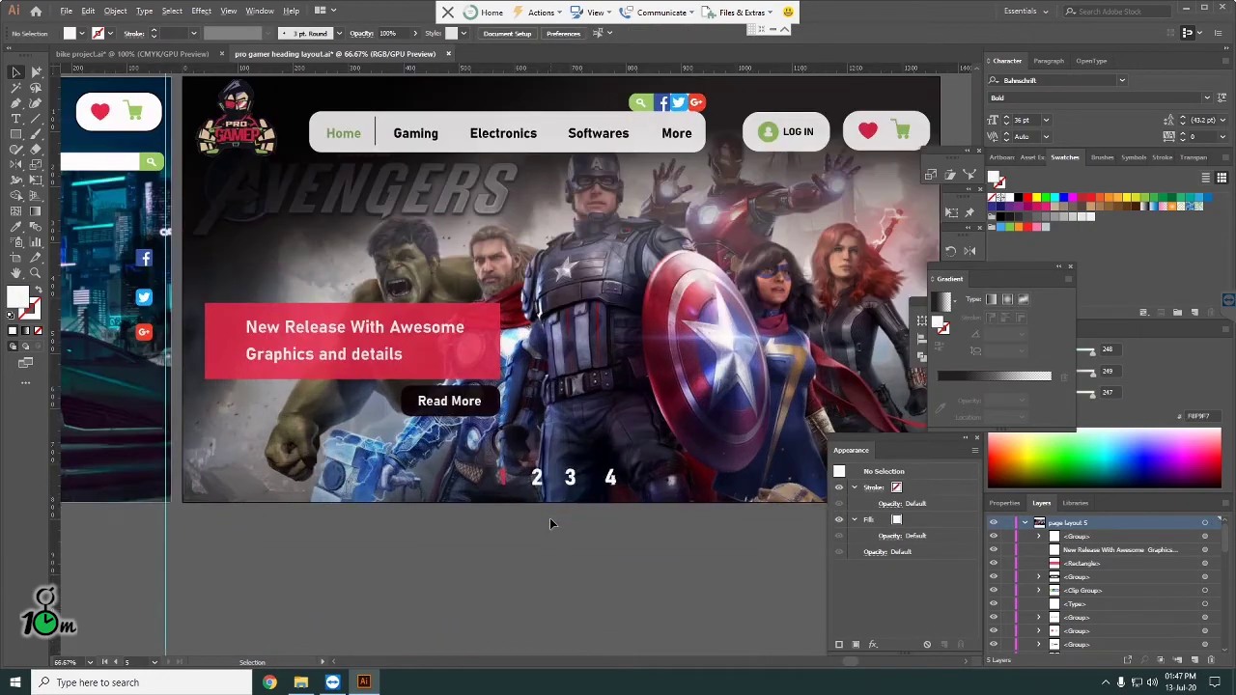
scroll(553, 520, down, 1)
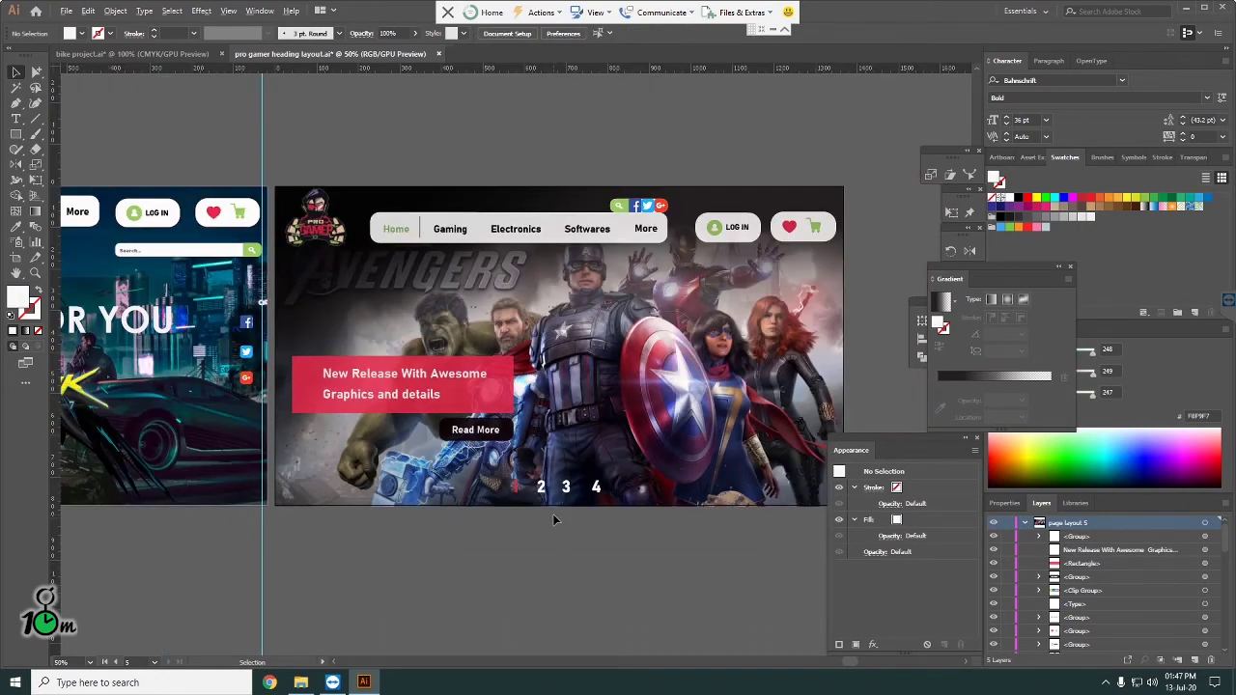
click(571, 493)
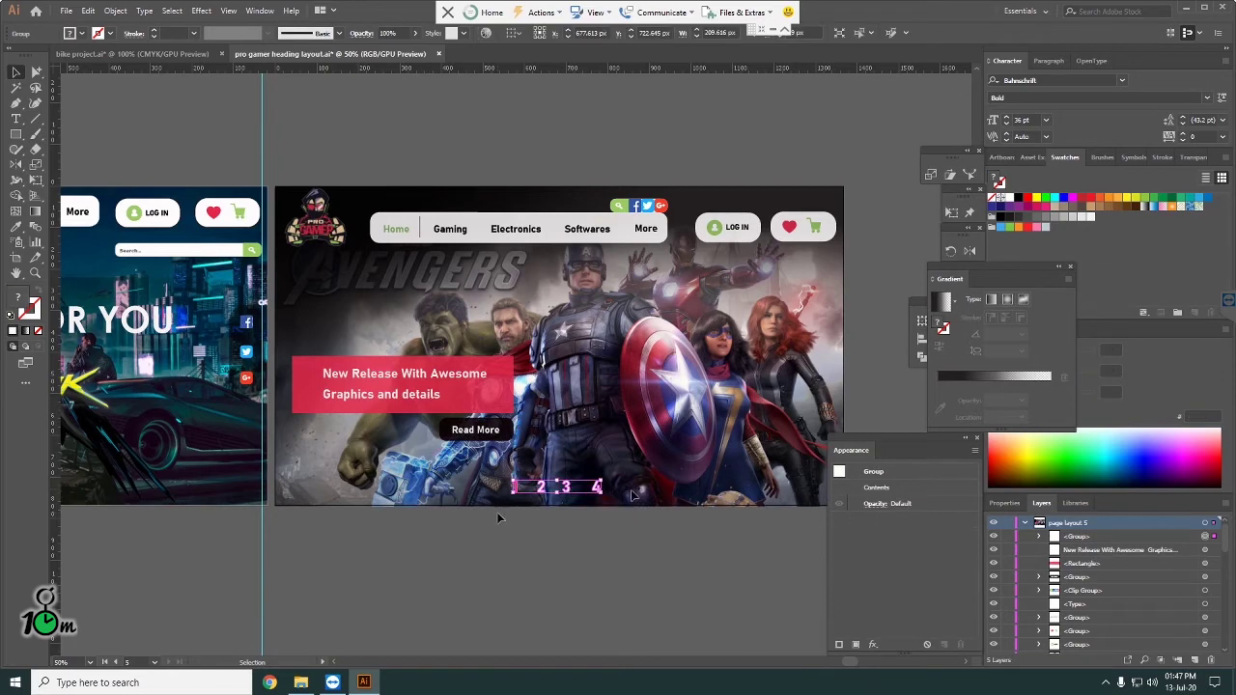
click(1070, 268)
click(614, 559)
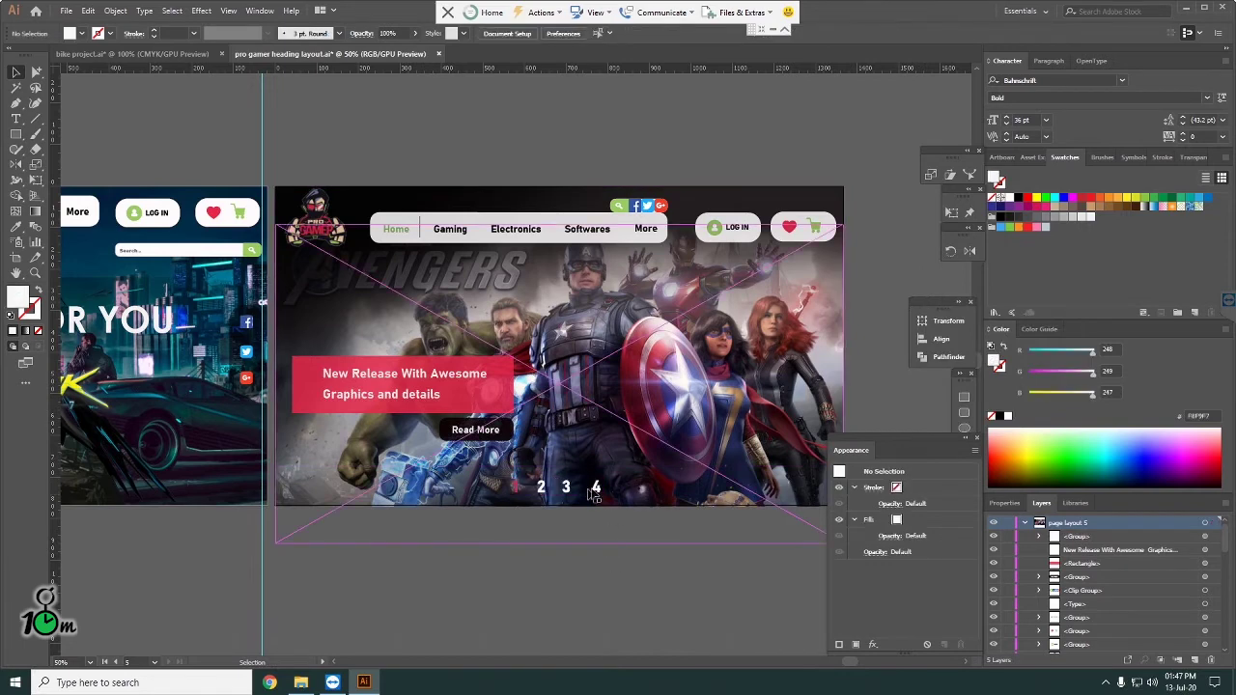
click(577, 494)
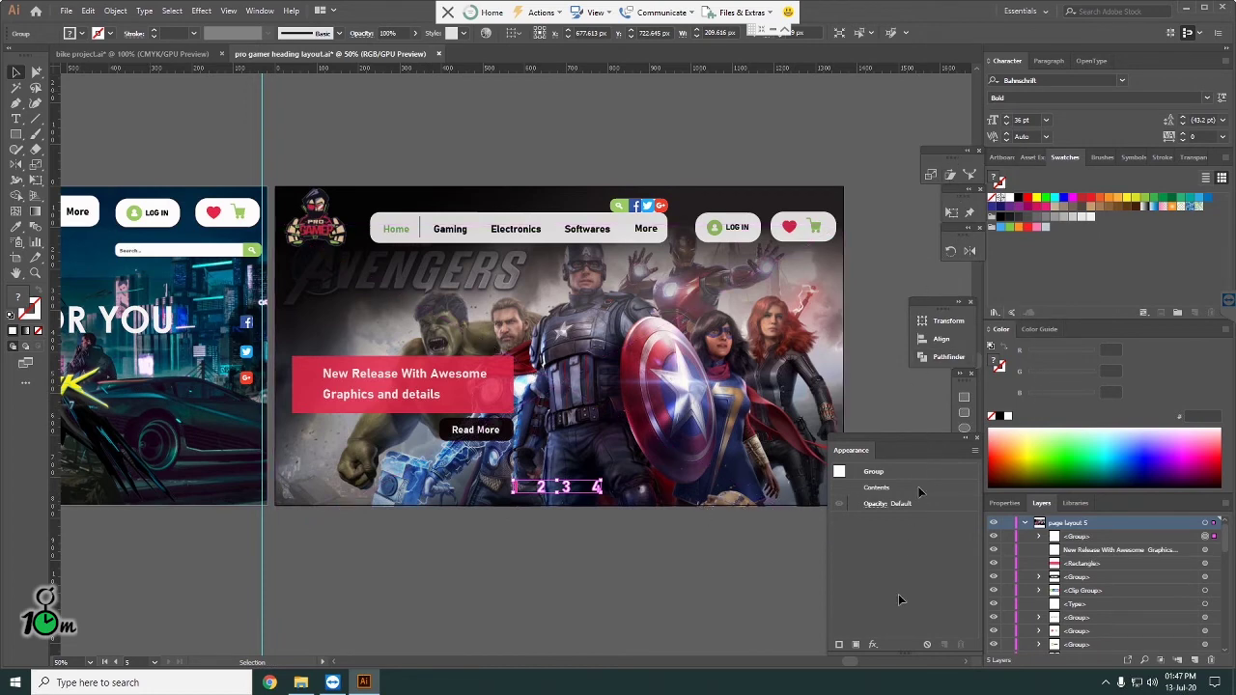
Step: Apply a Stylize Drop Shadow in black with a 4 px blur to the 1 2 3 4 page numbers
click(873, 644)
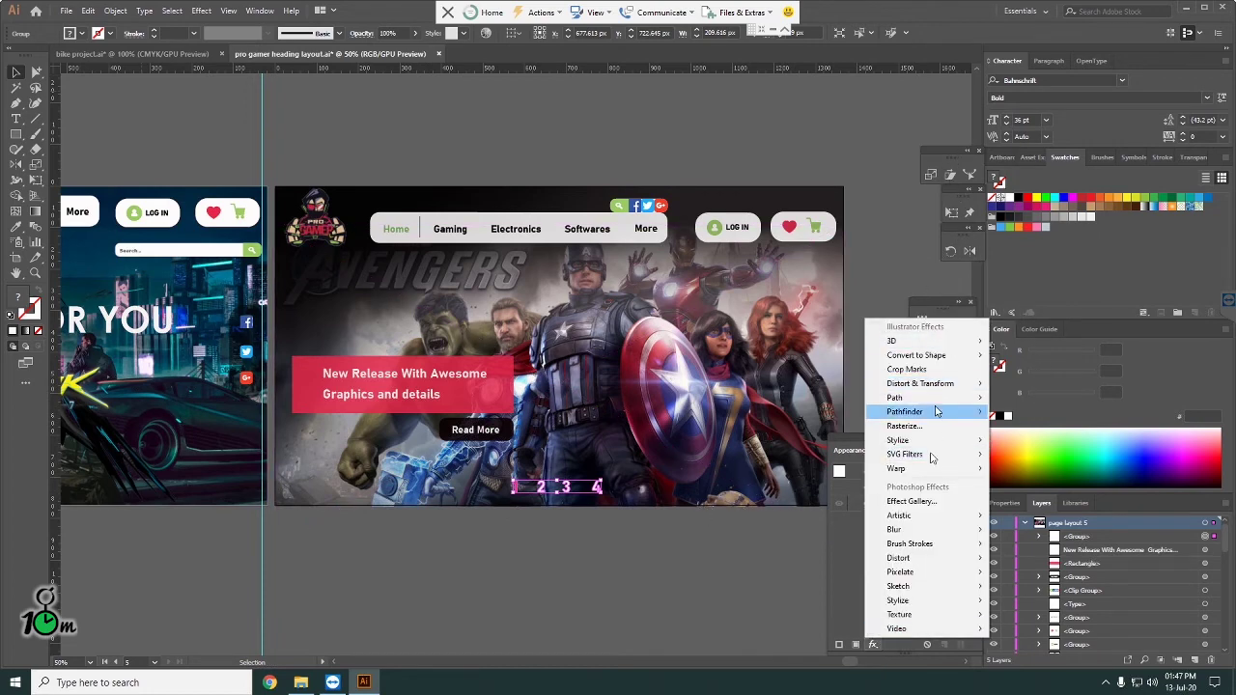
click(1033, 443)
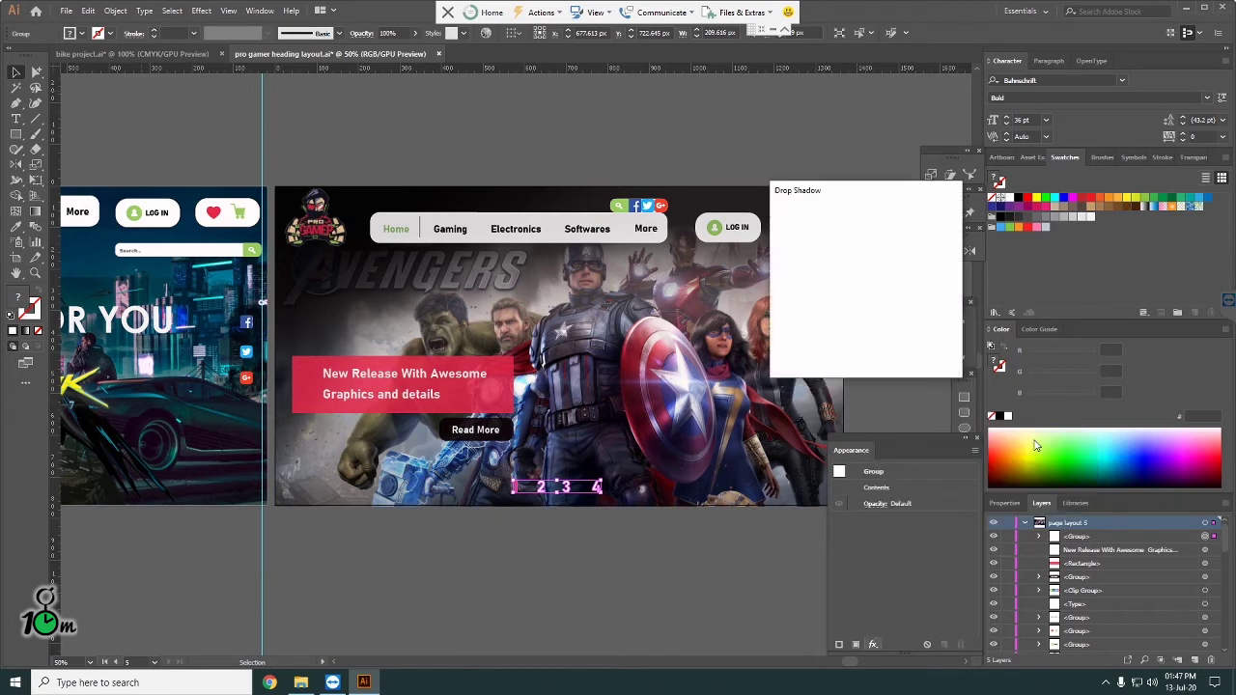
click(797, 352)
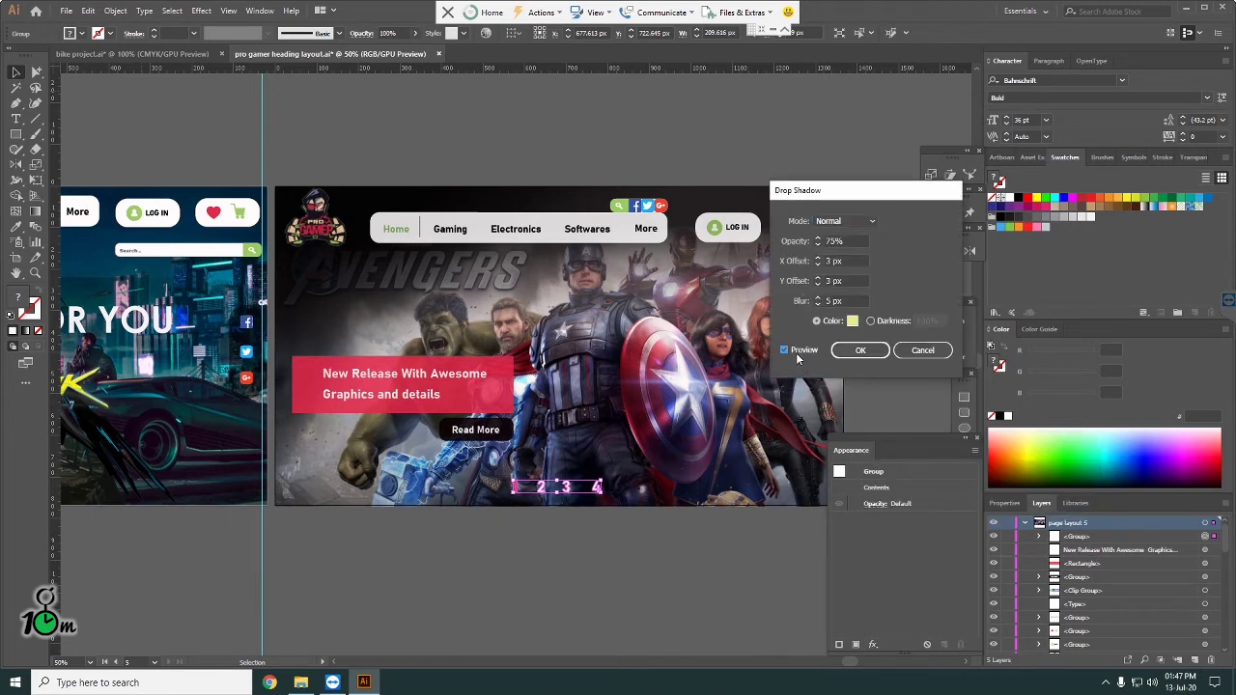
click(852, 322)
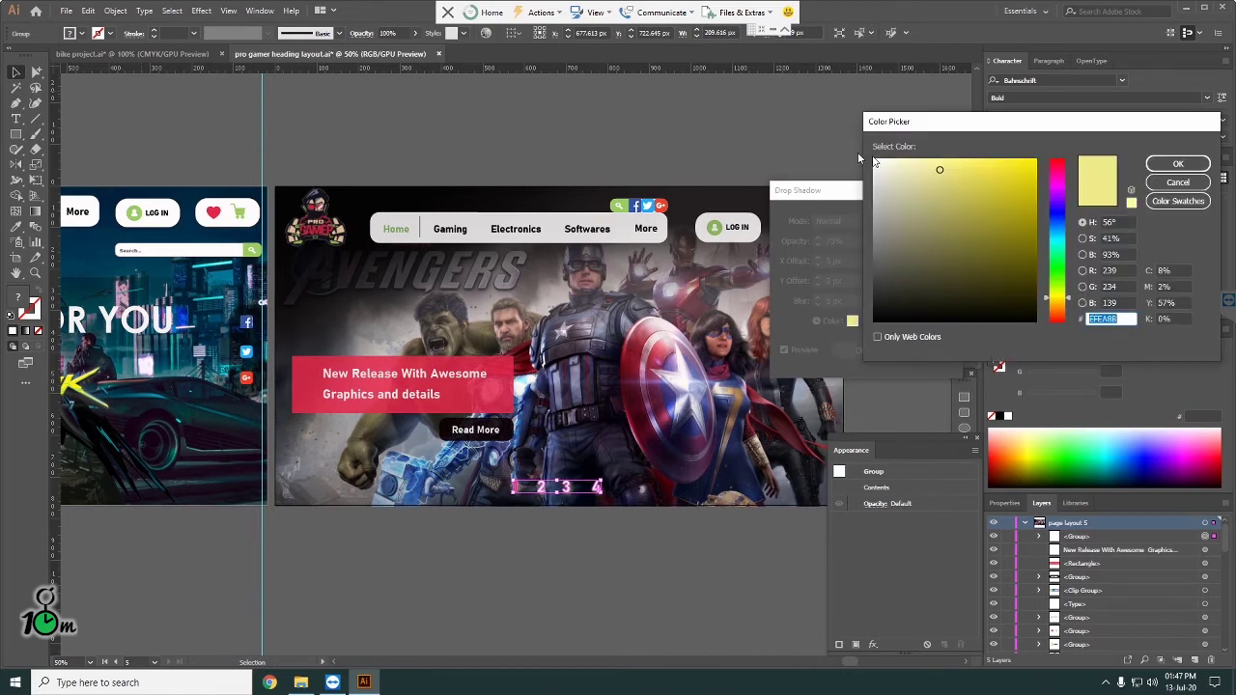
drag(939, 169, 870, 161)
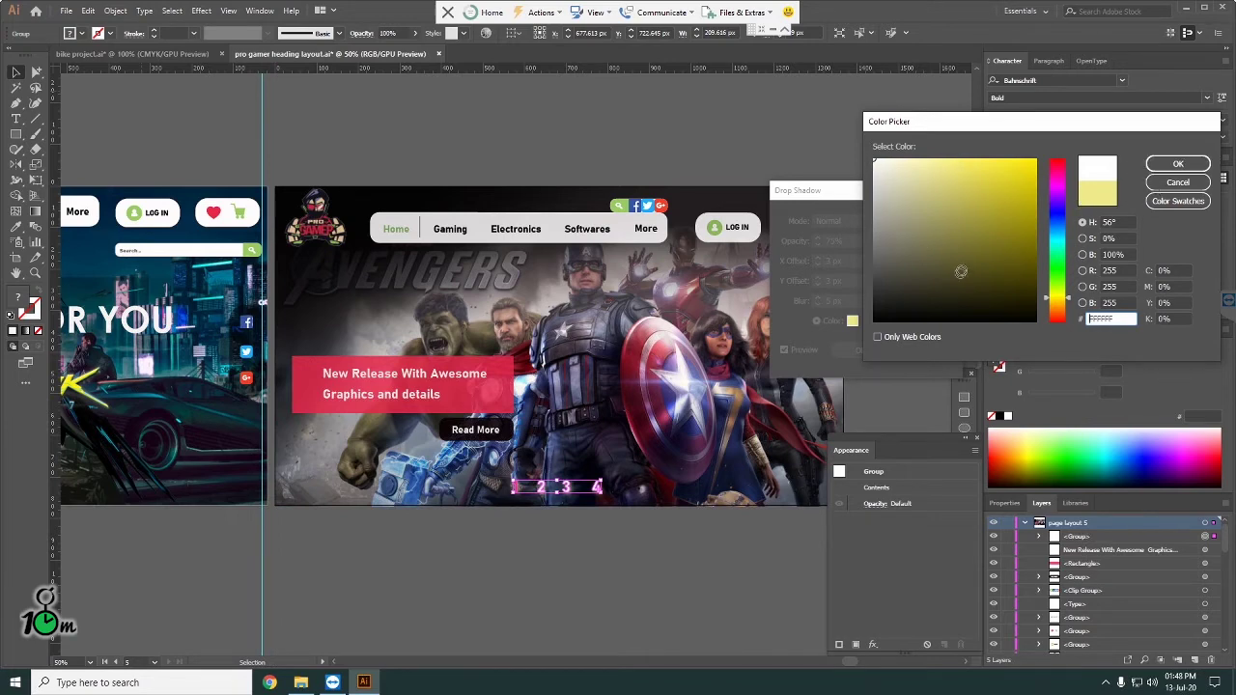
drag(885, 297, 872, 322)
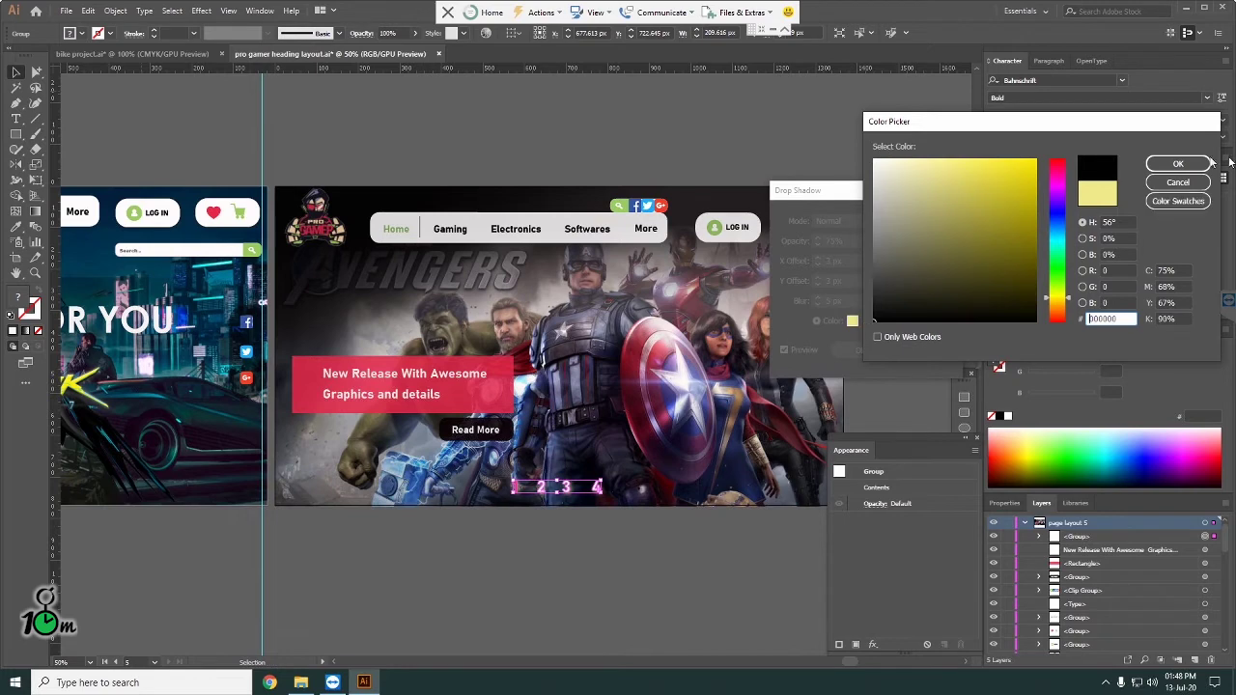
click(1180, 164)
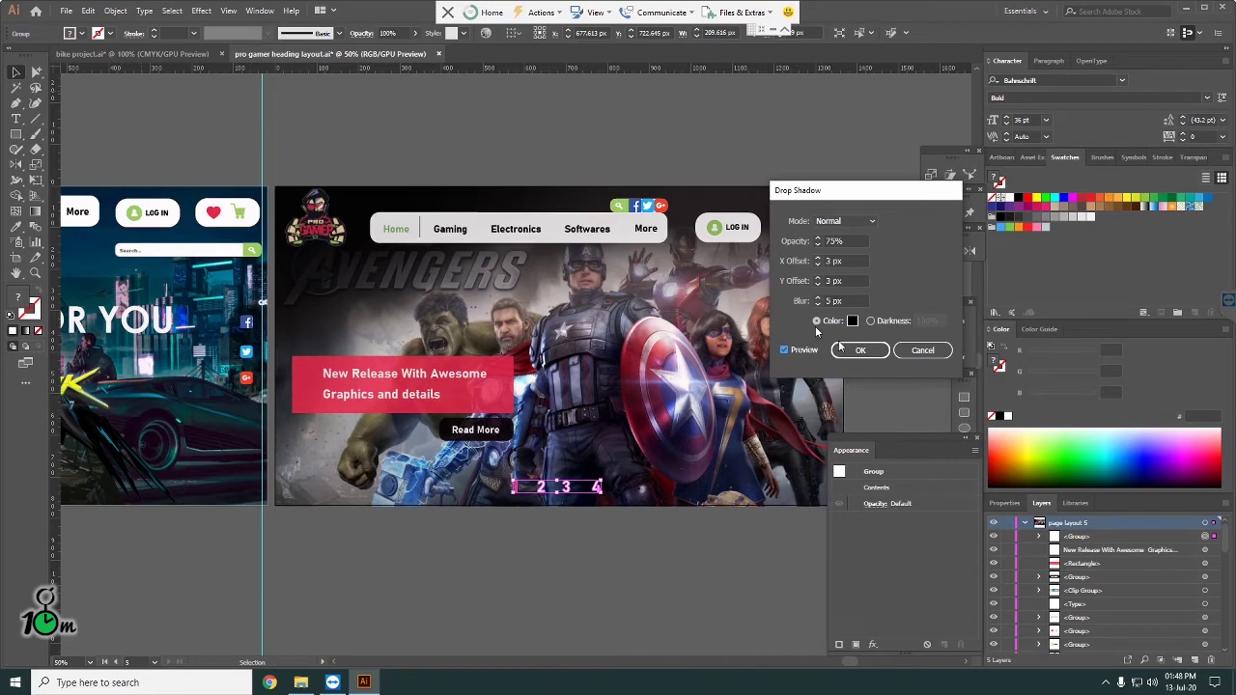
click(865, 301)
key(Down)
click(858, 348)
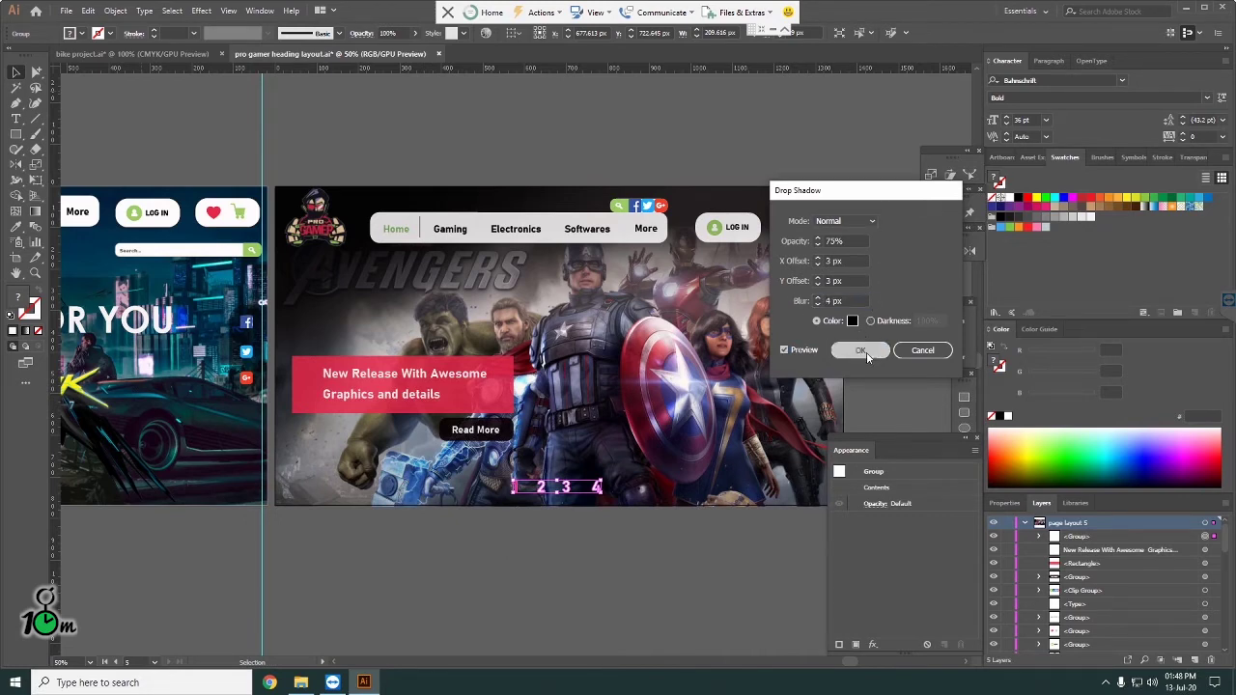
click(646, 574)
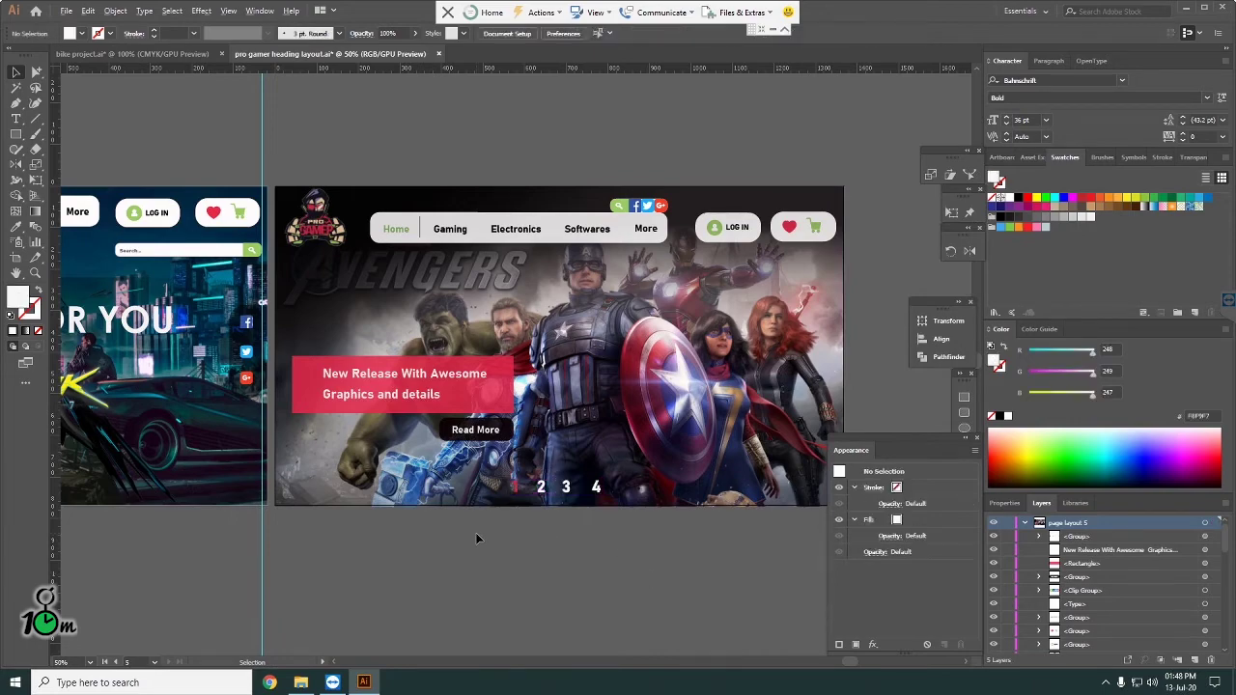
Step: Inspect the banner top, selecting and then deselecting the social icons group
scroll(475, 538, up, 2)
scroll(492, 531, down, 1)
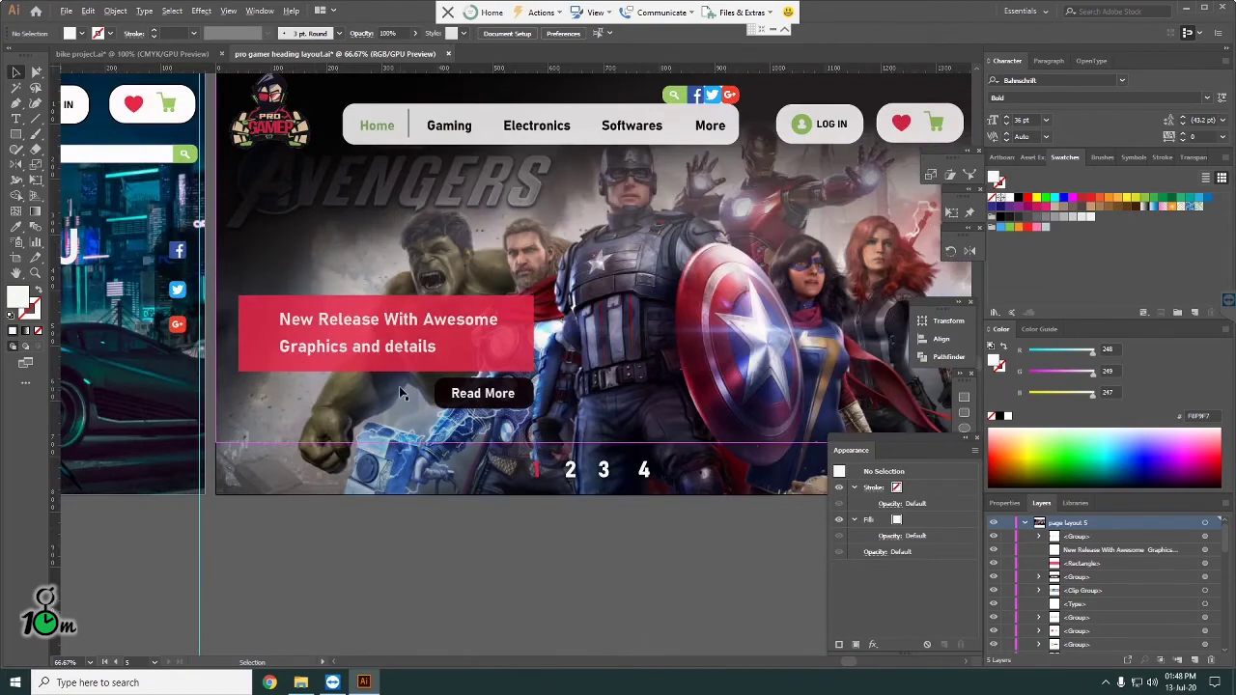
scroll(404, 393, up, 1)
scroll(409, 387, down, 1)
scroll(408, 387, down, 1)
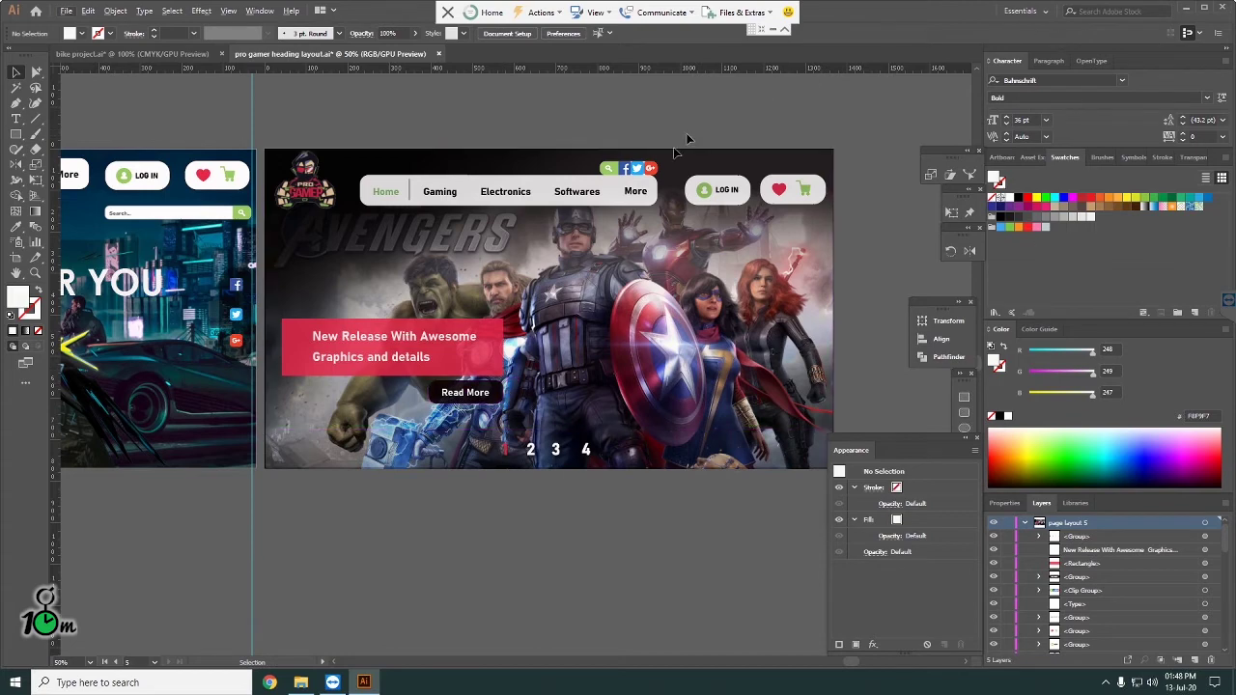
click(635, 170)
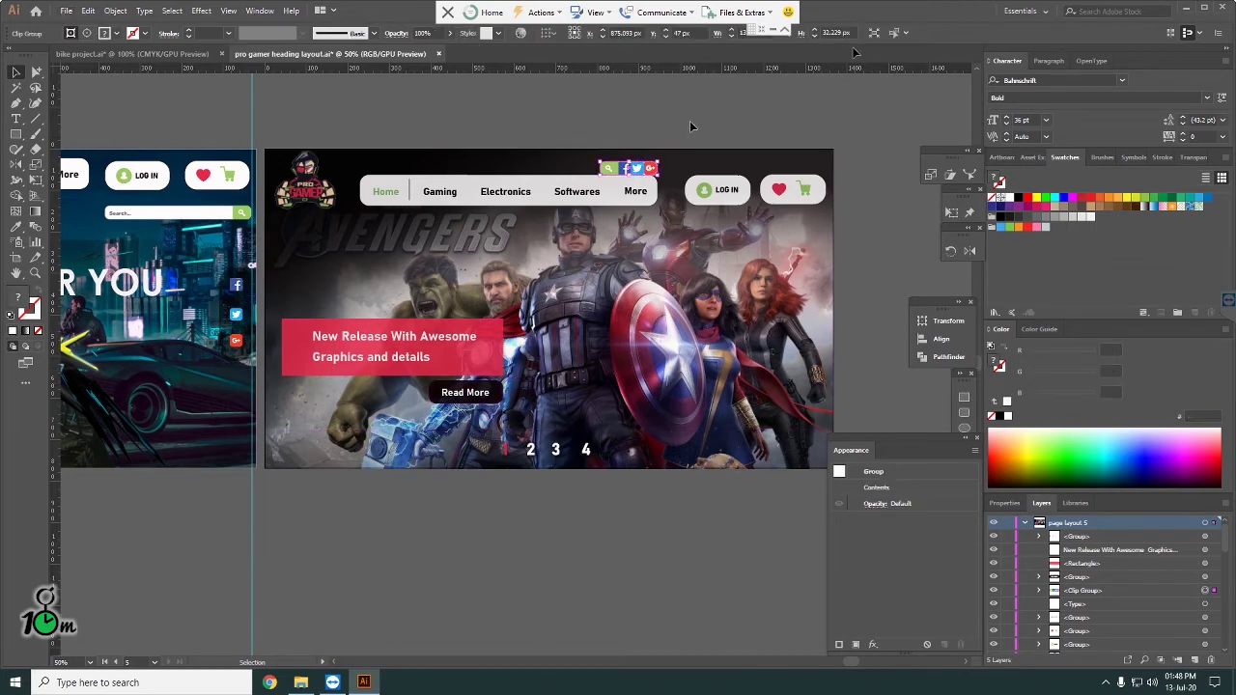
scroll(553, 134, up, 1)
scroll(555, 137, up, 1)
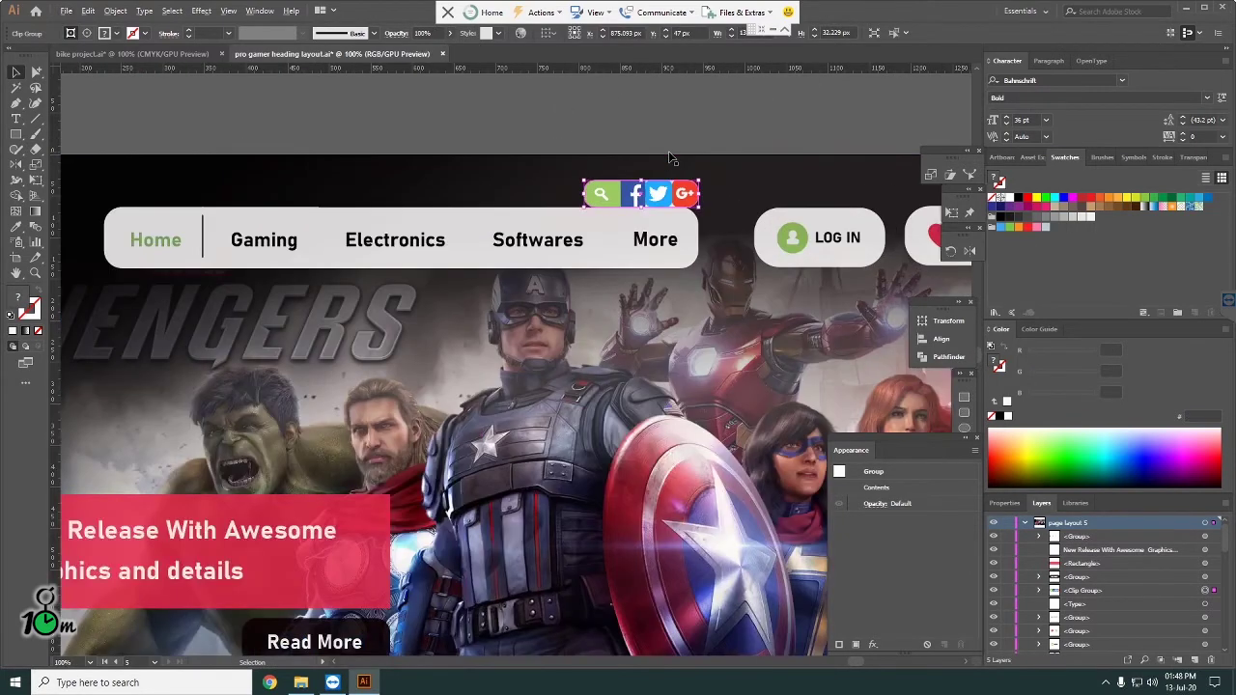
scroll(558, 141, down, 1)
scroll(597, 146, up, 1)
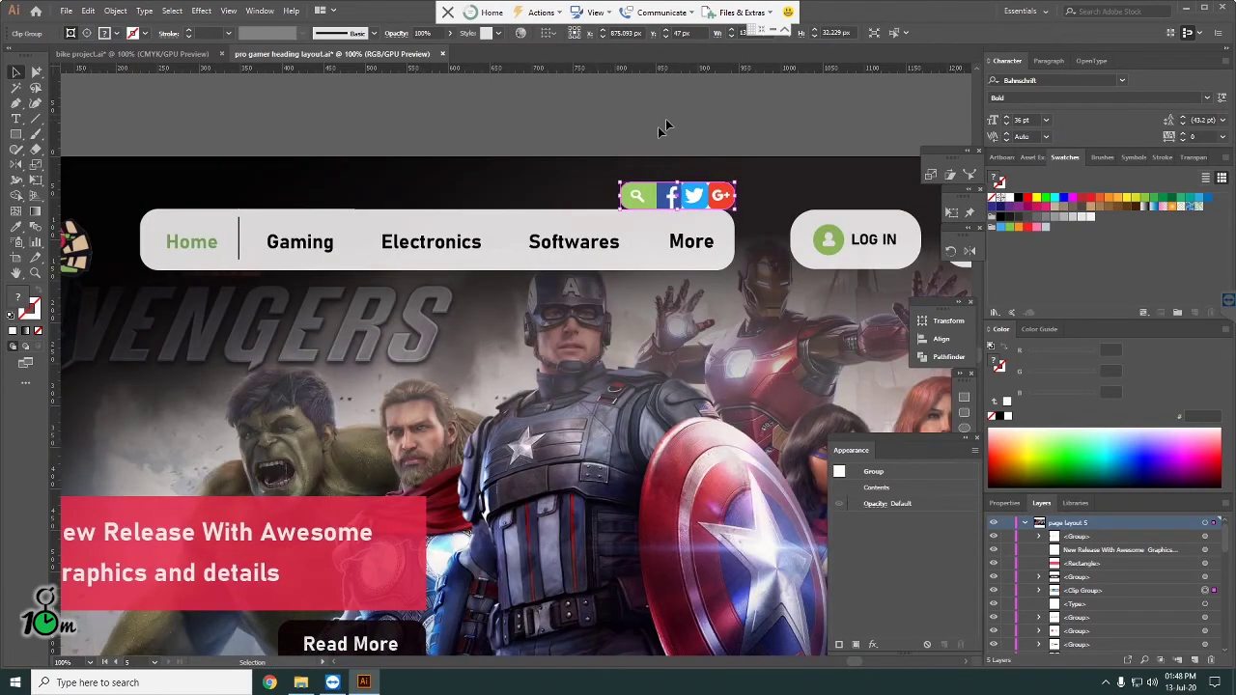
click(675, 108)
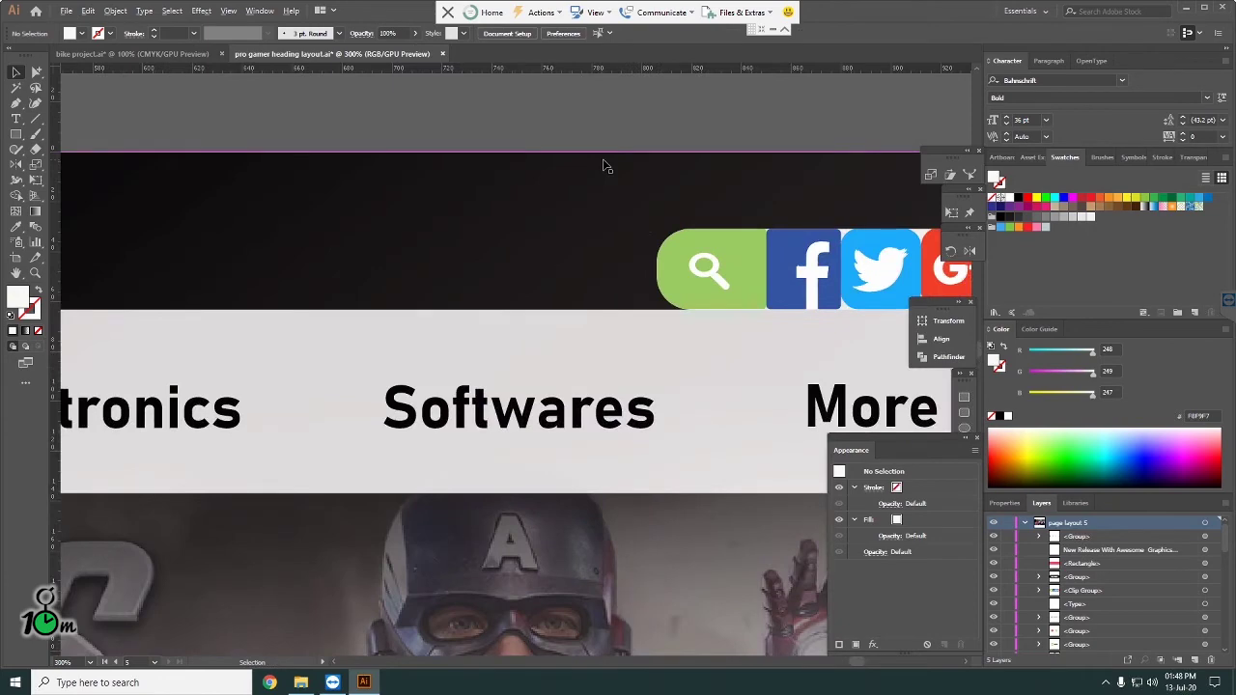
Step: Move the search and social icons group about 86 px left and isolate it for editing
click(708, 269)
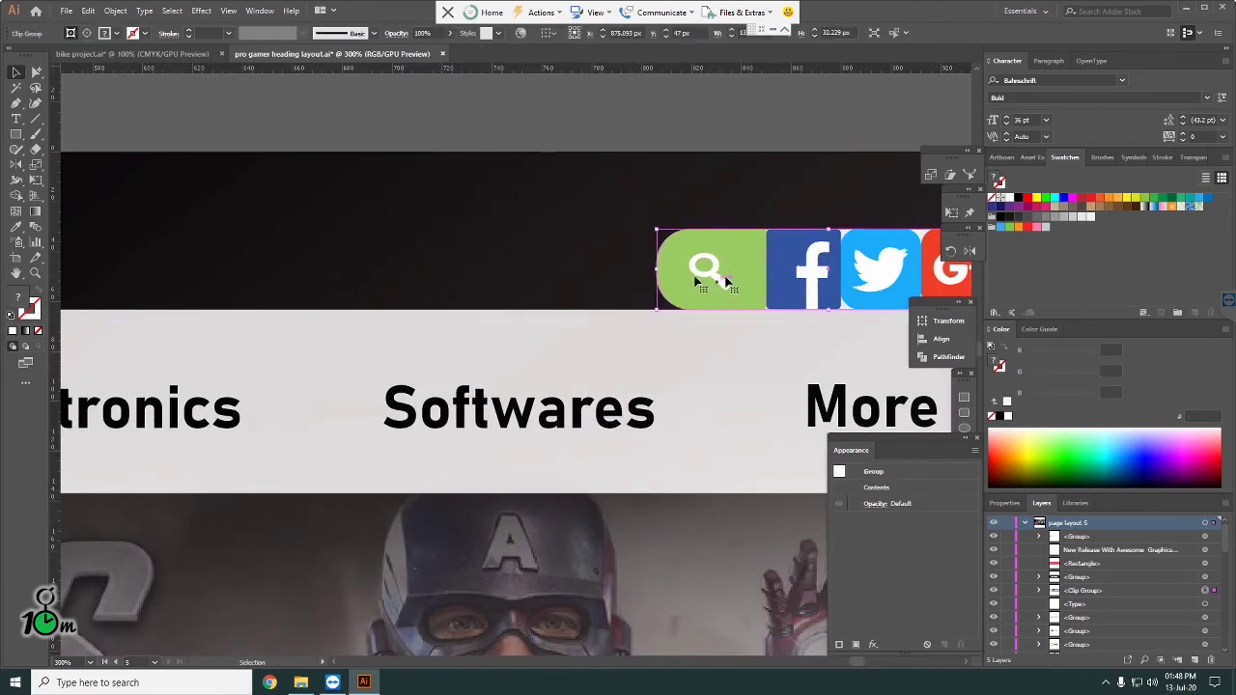
scroll(716, 279, down, 2)
click(723, 171)
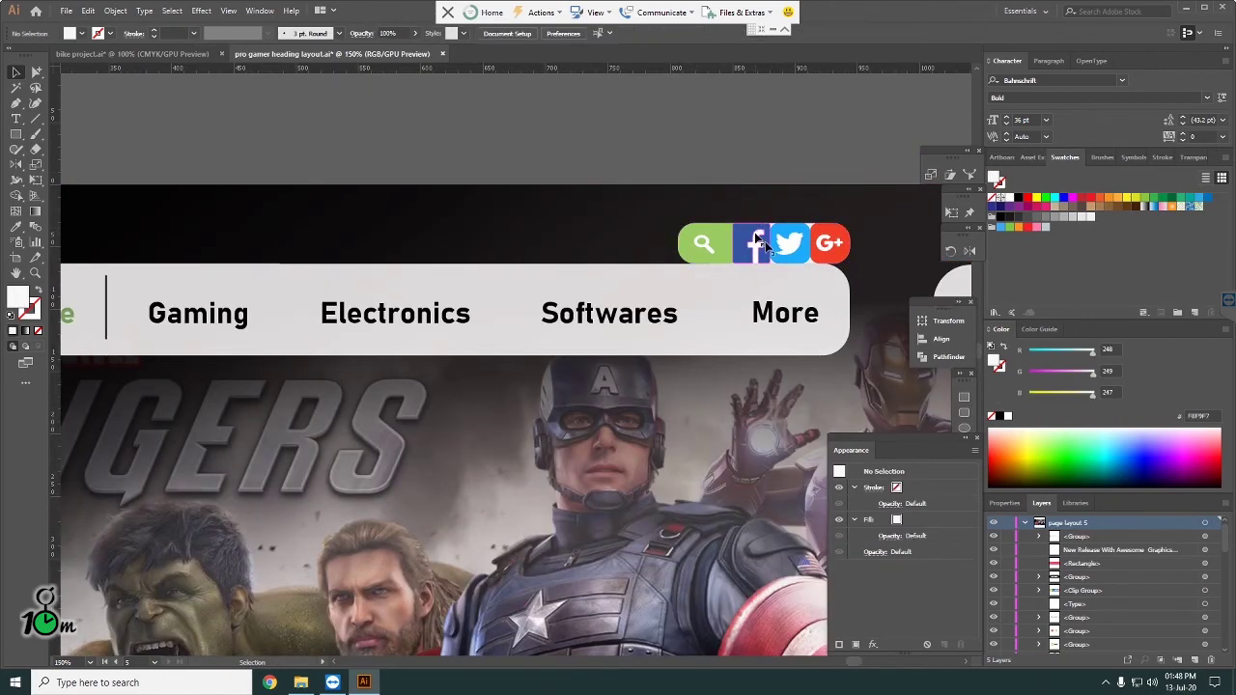
drag(725, 245, 642, 241)
click(721, 158)
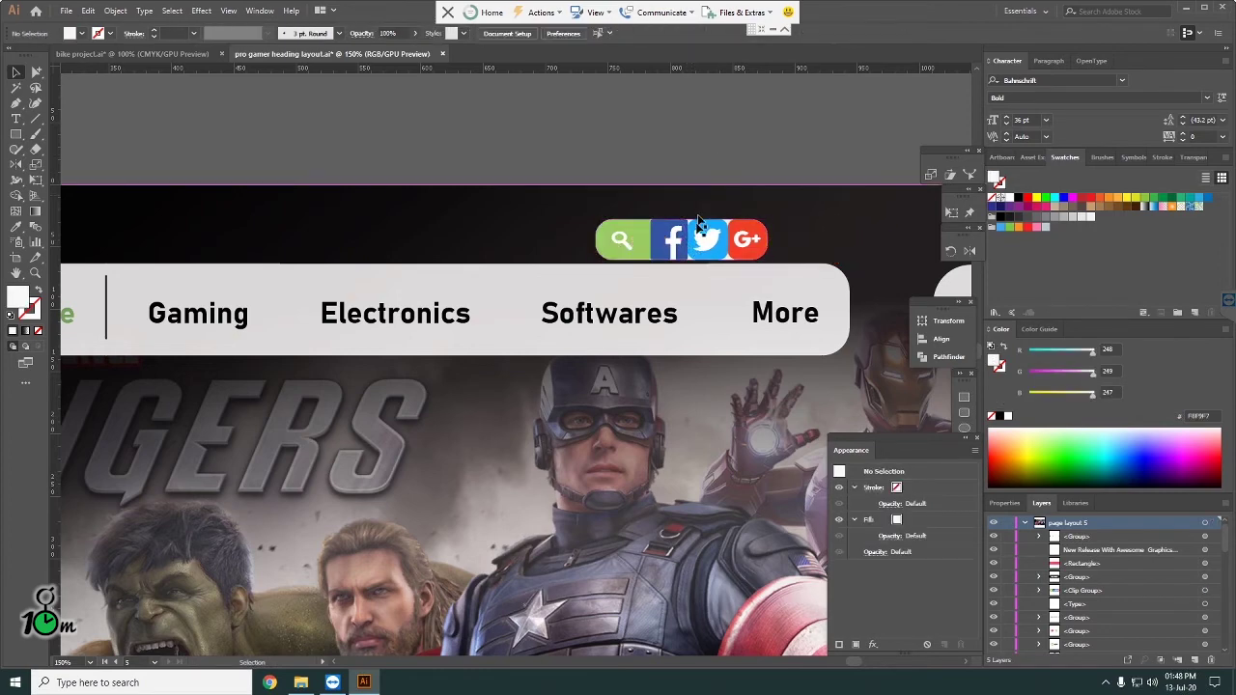
double_click(683, 242)
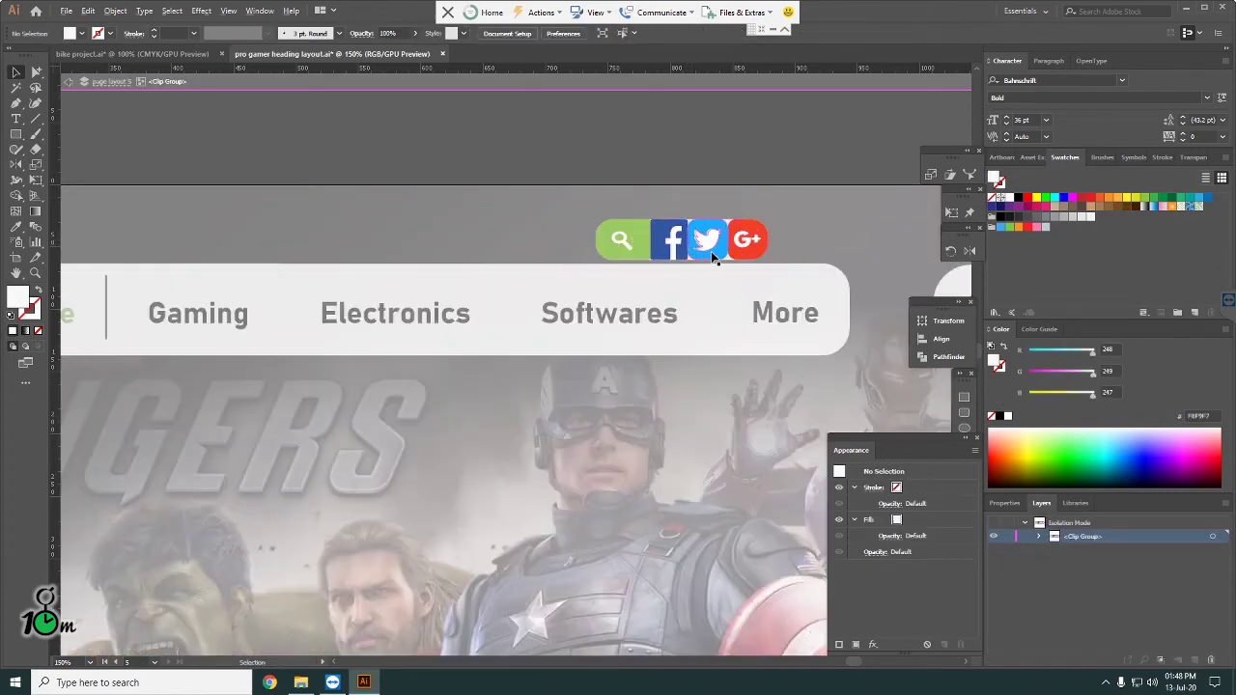
scroll(711, 251, up, 2)
scroll(711, 251, down, 1)
scroll(711, 251, down, 1)
Step: Try pulling the Facebook and Twitter icons out of the row, then undo both moves
click(671, 237)
drag(671, 236, 444, 234)
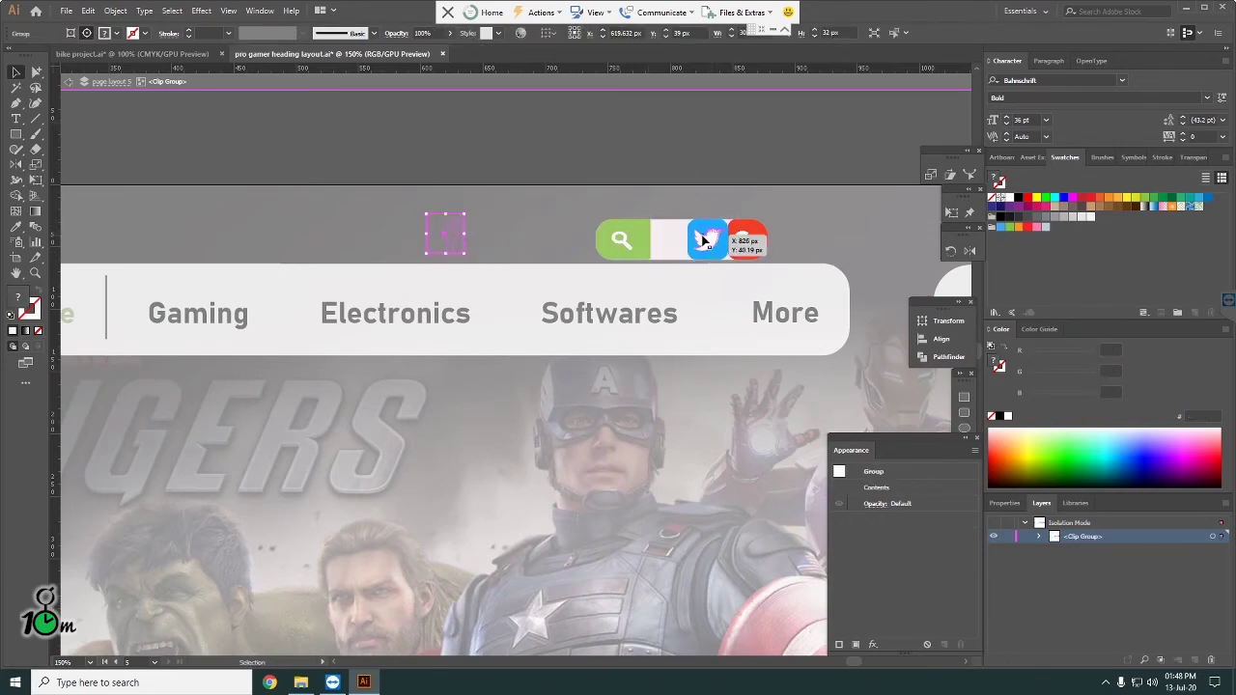
drag(707, 239, 529, 232)
key(ctrl+z)
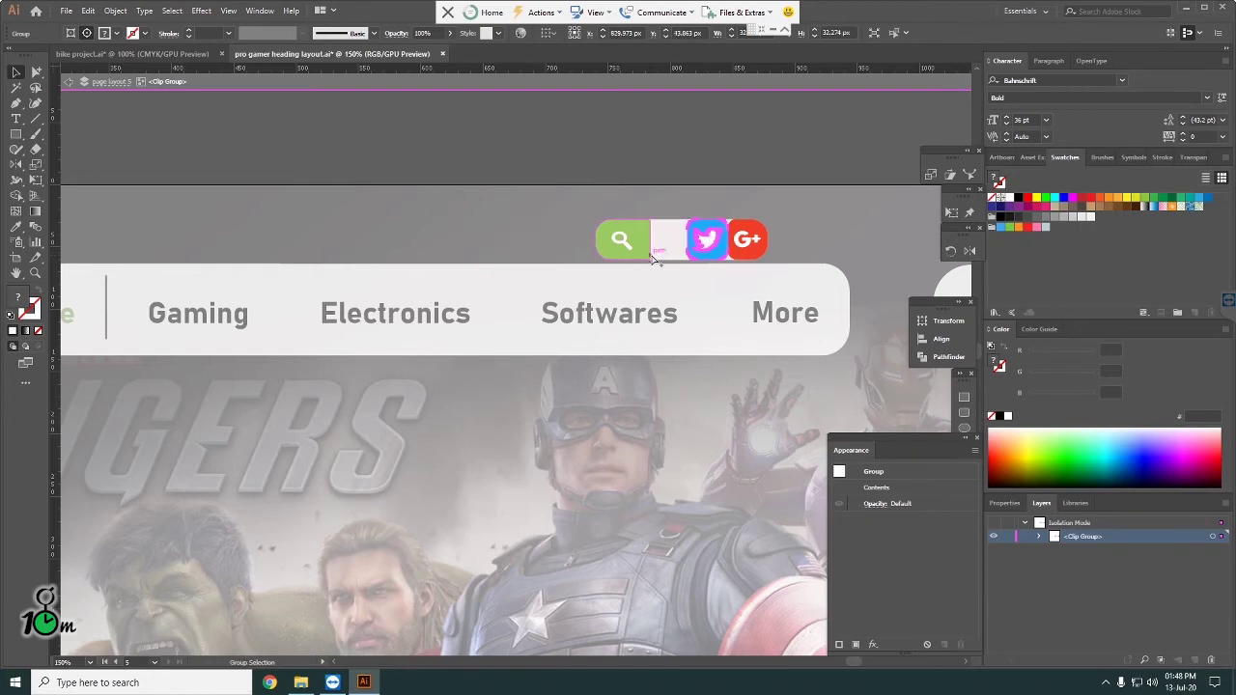
key(ctrl+z)
click(706, 214)
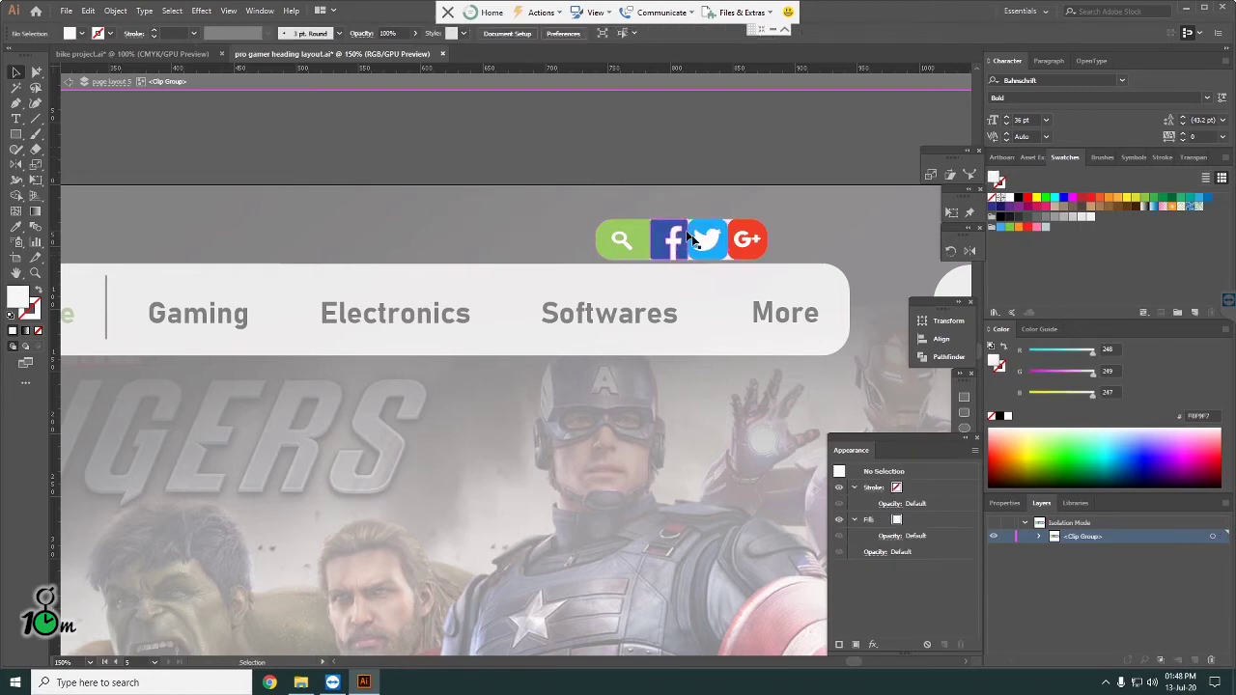
Step: Test-move the icon row's clipping rectangle and undo, then shift the element over the search icon right
click(697, 240)
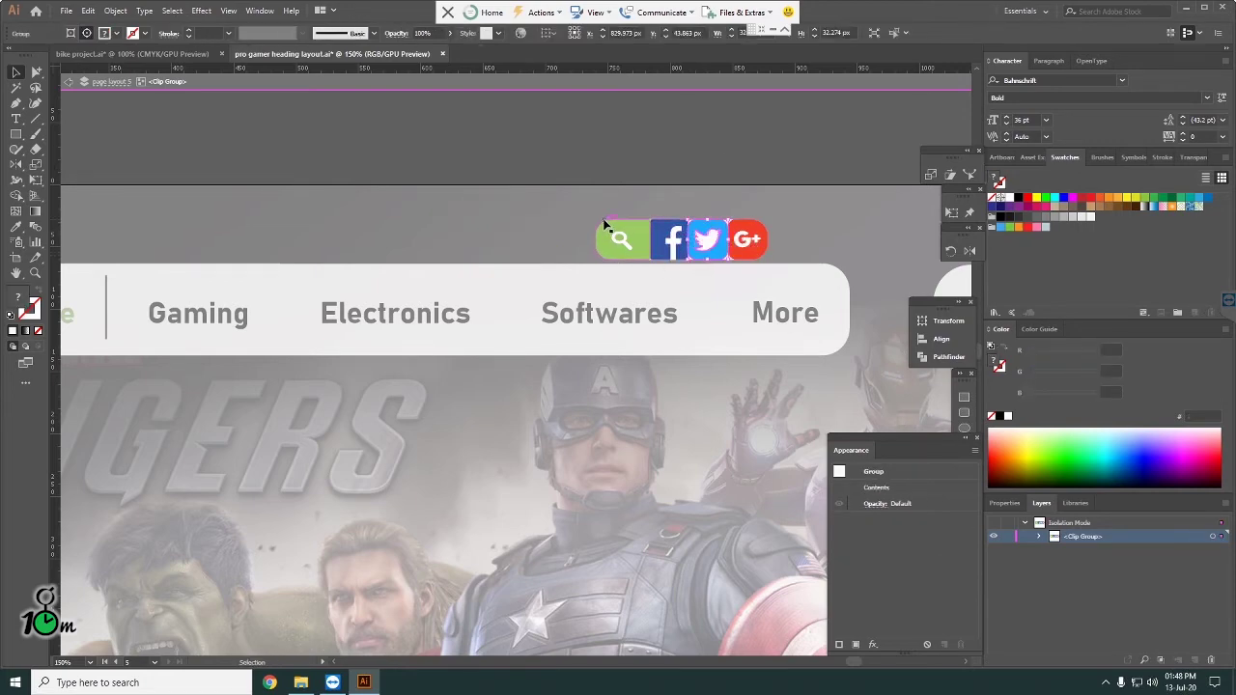
click(608, 225)
drag(599, 214, 592, 208)
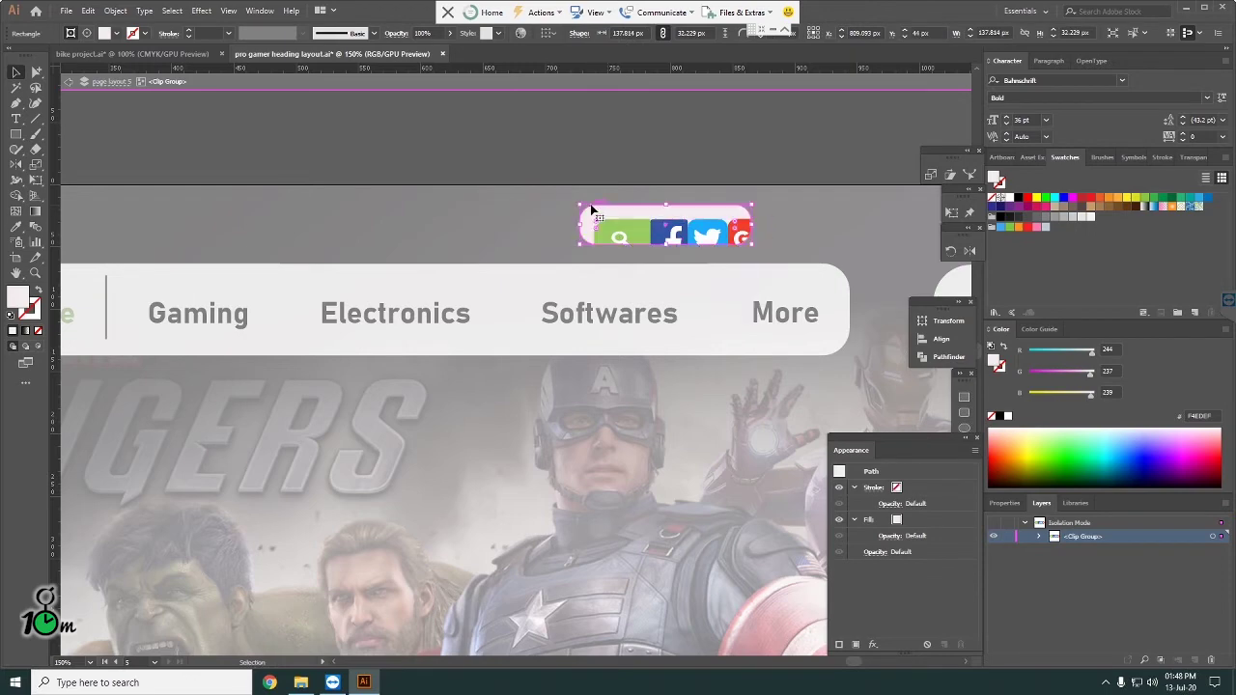
key(ctrl+z)
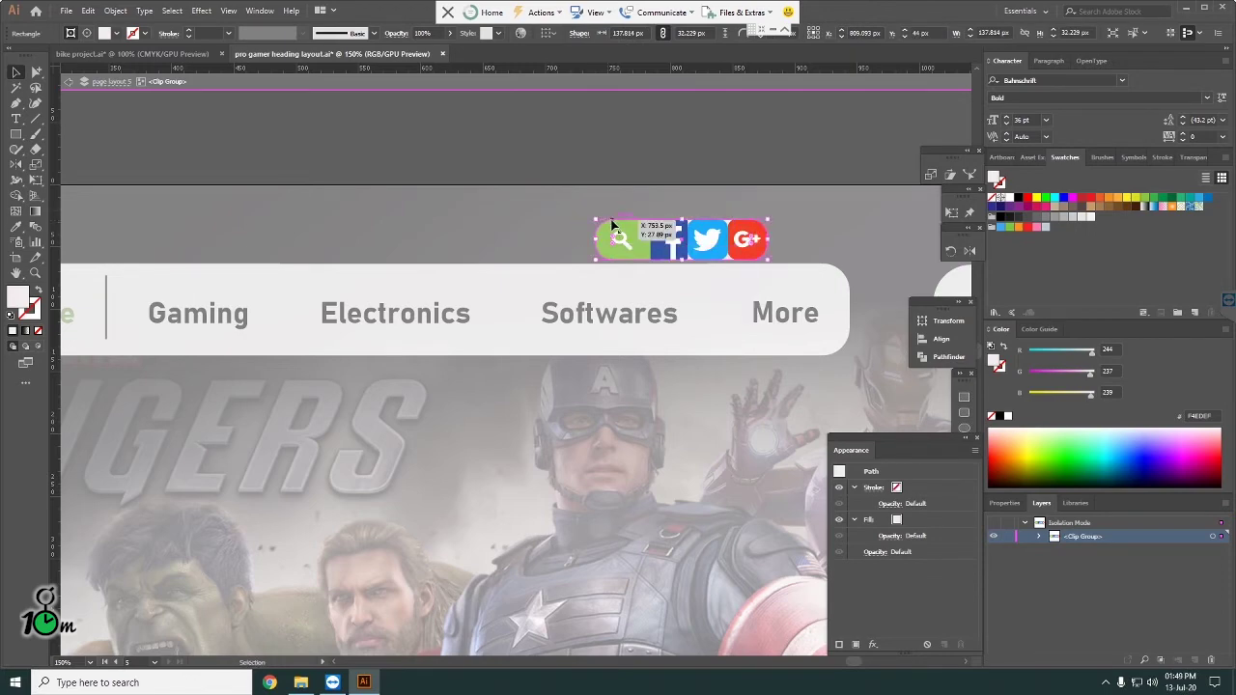
drag(615, 251, 632, 249)
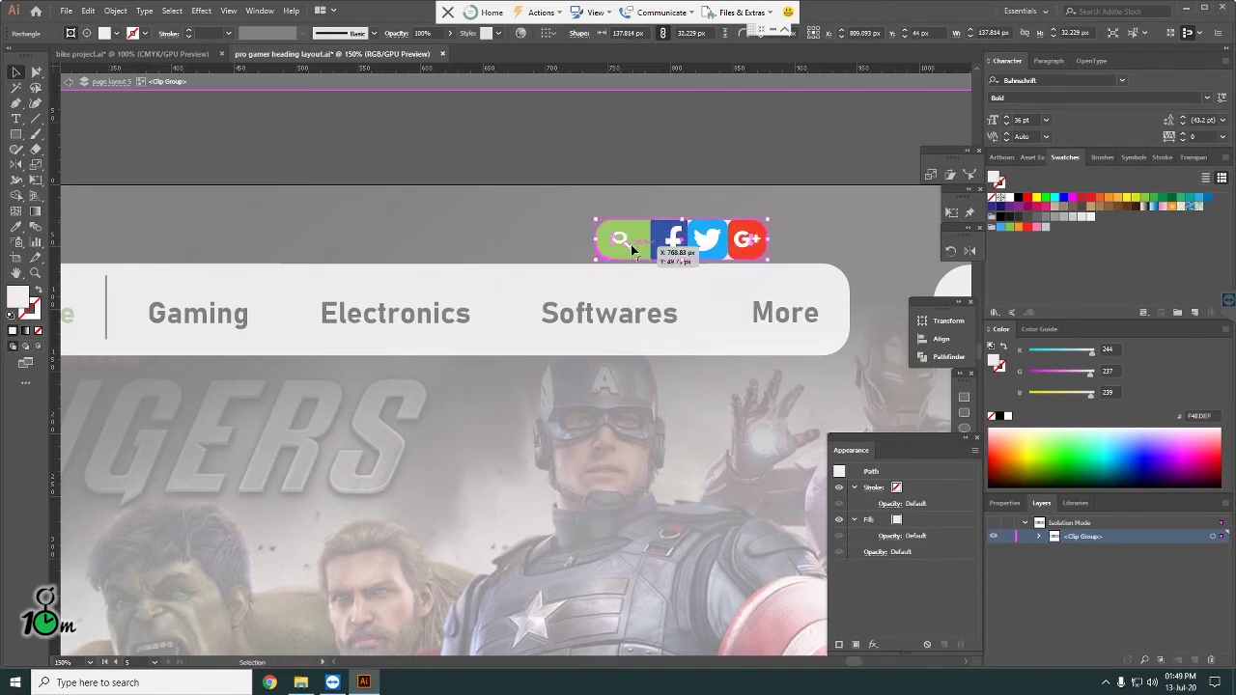
right_click(634, 224)
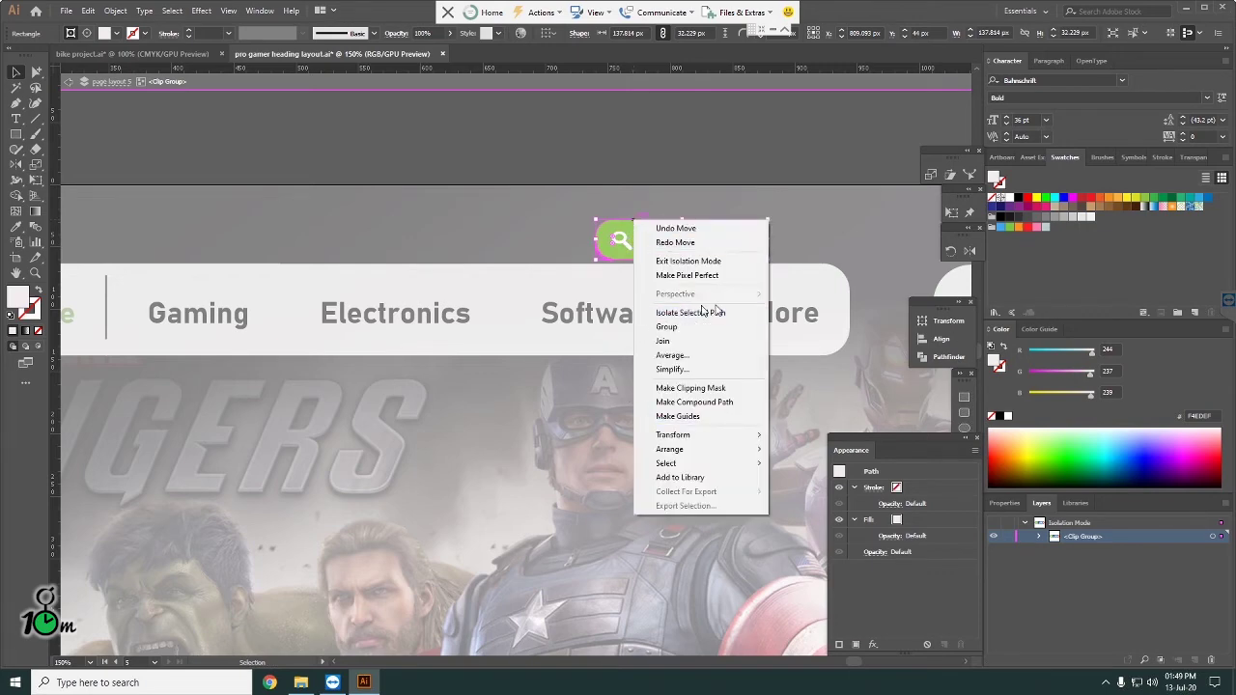
click(583, 154)
Step: Release the clipping mask on the icon row and shift the row slightly left
double_click(584, 155)
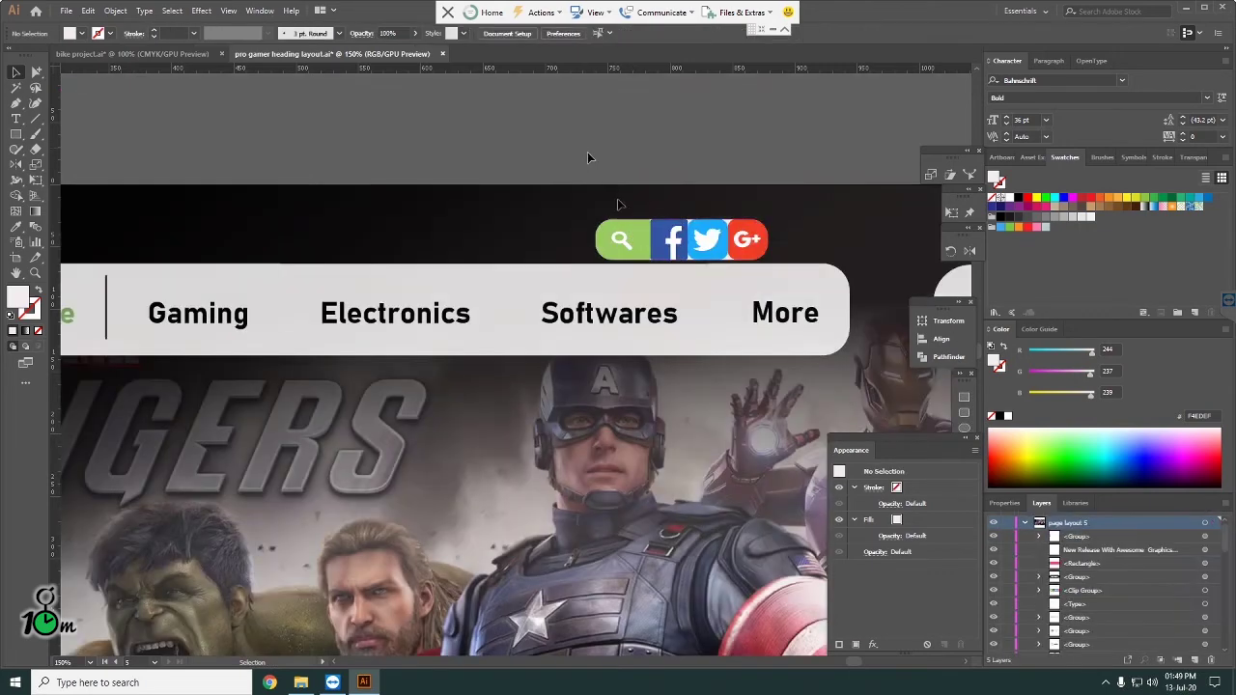
right_click(635, 241)
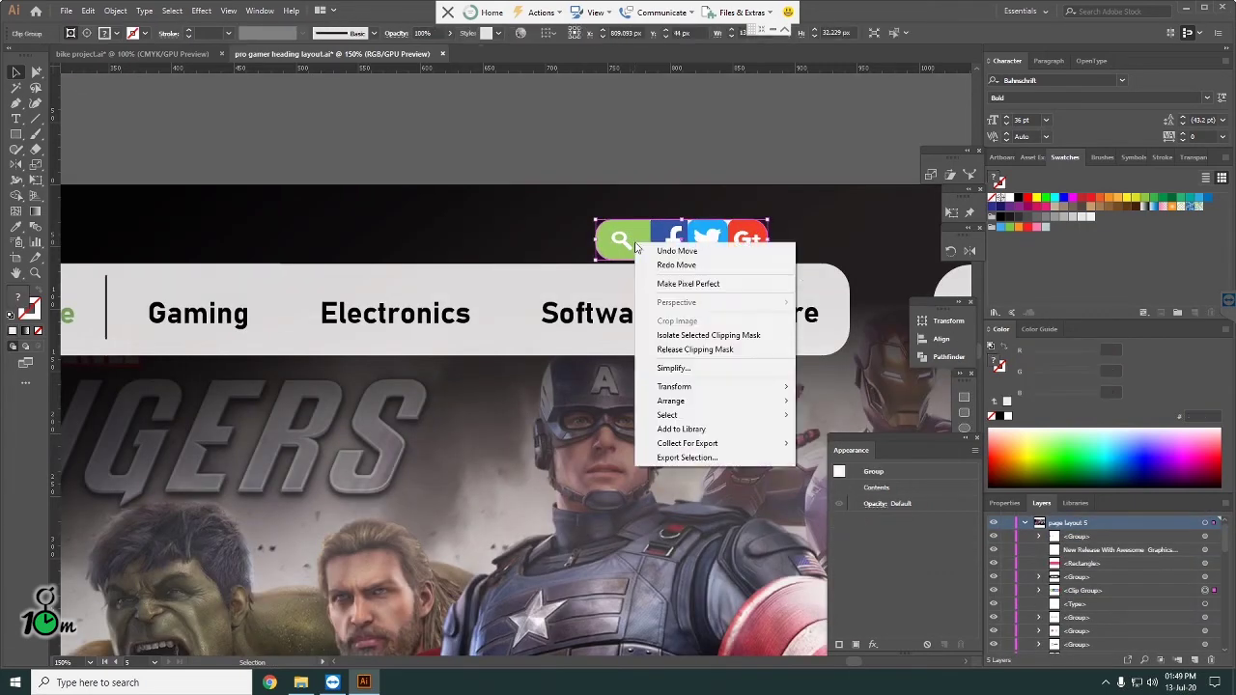
click(711, 349)
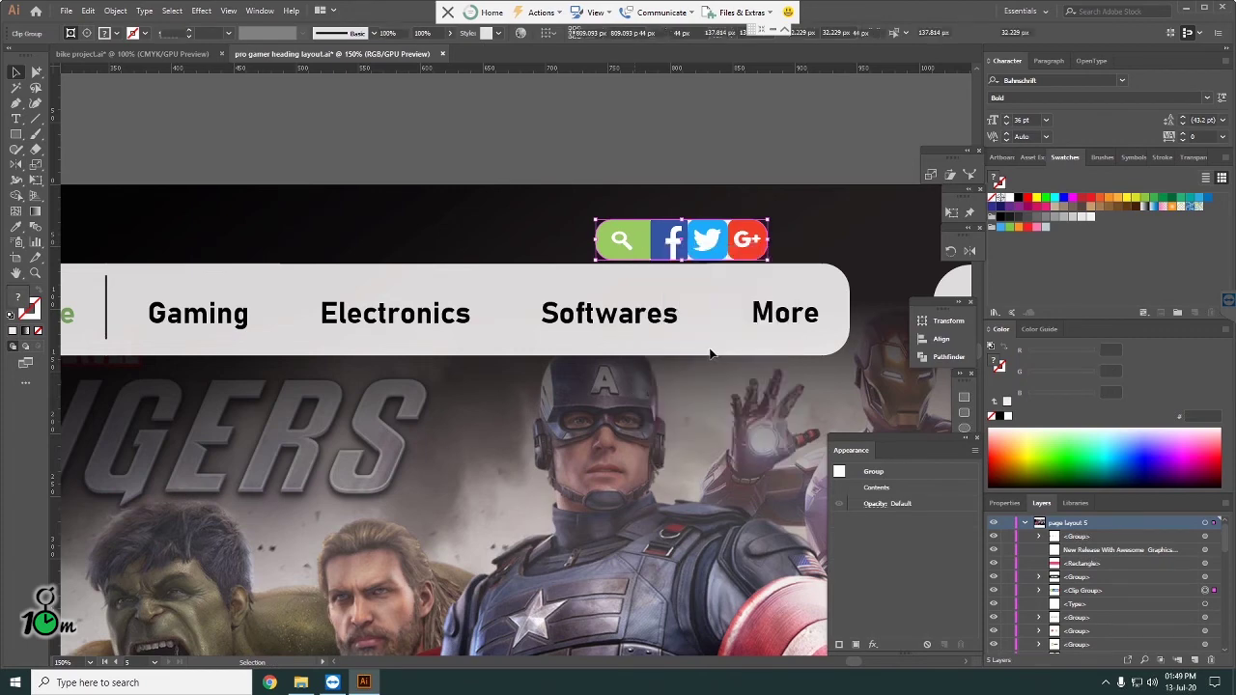
mouse_move(654, 247)
mouse_down()
mouse_move(476, 224)
mouse_move(625, 238)
mouse_up()
Step: Delete the white rounded backing rectangle from behind the icons
double_click(627, 236)
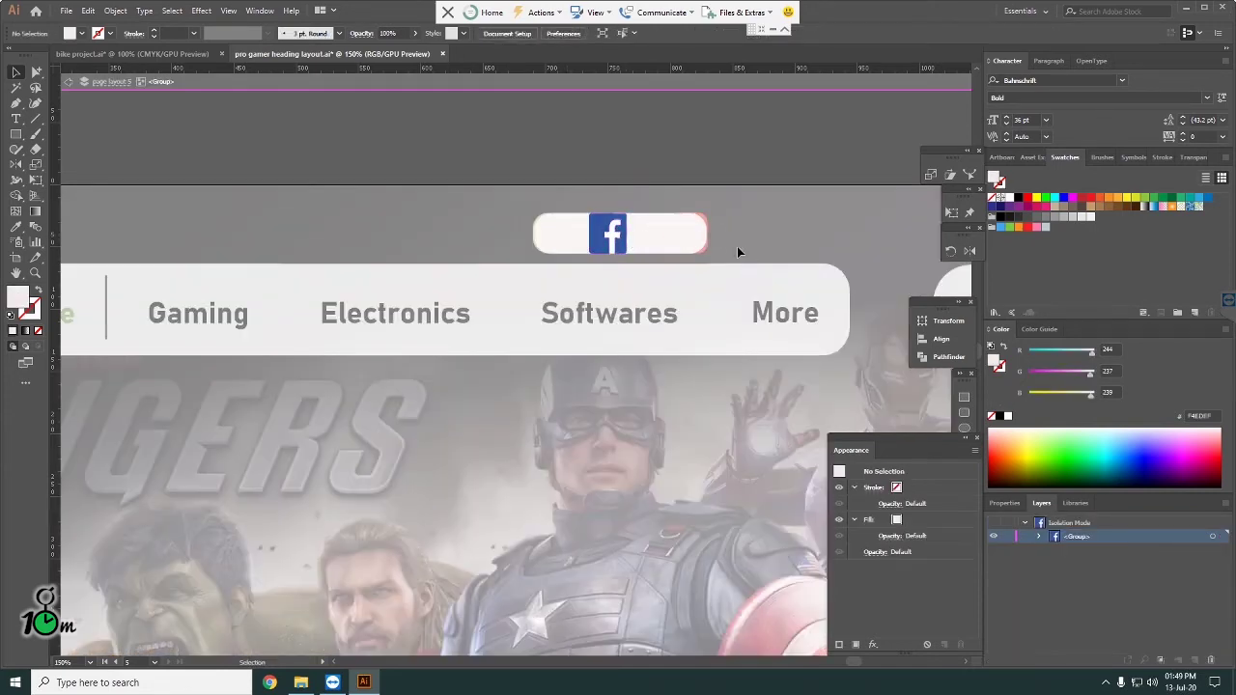
double_click(684, 140)
click(647, 232)
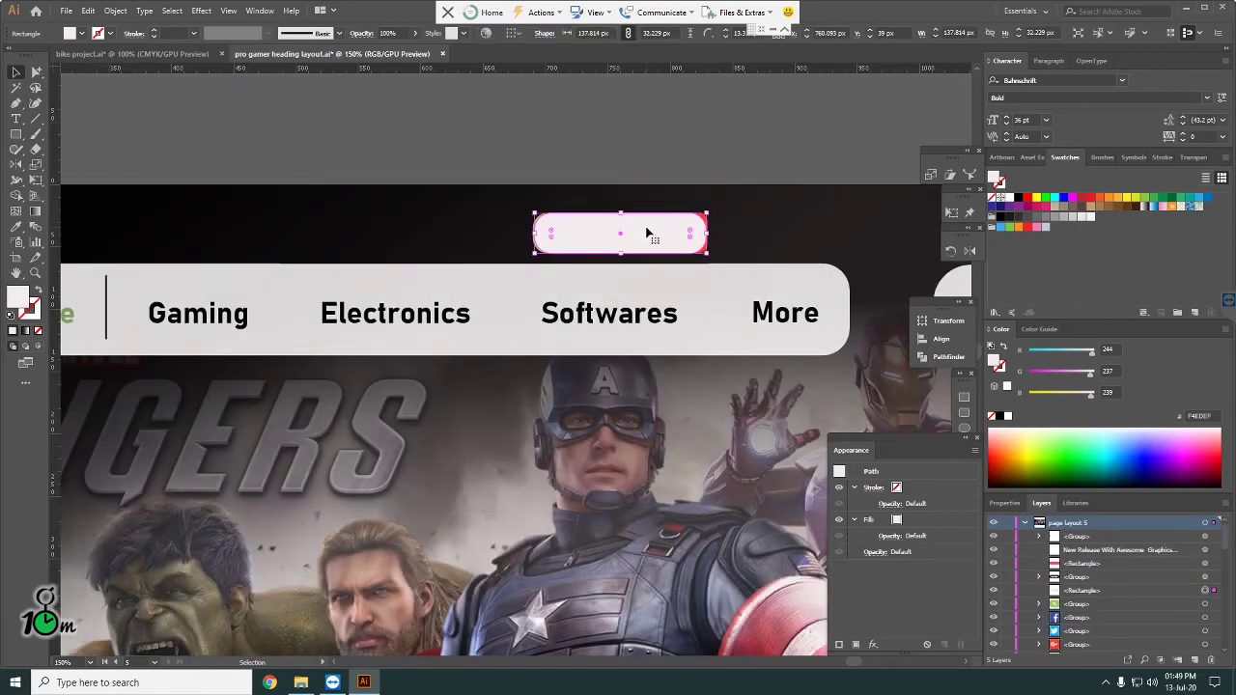
drag(646, 233, 538, 233)
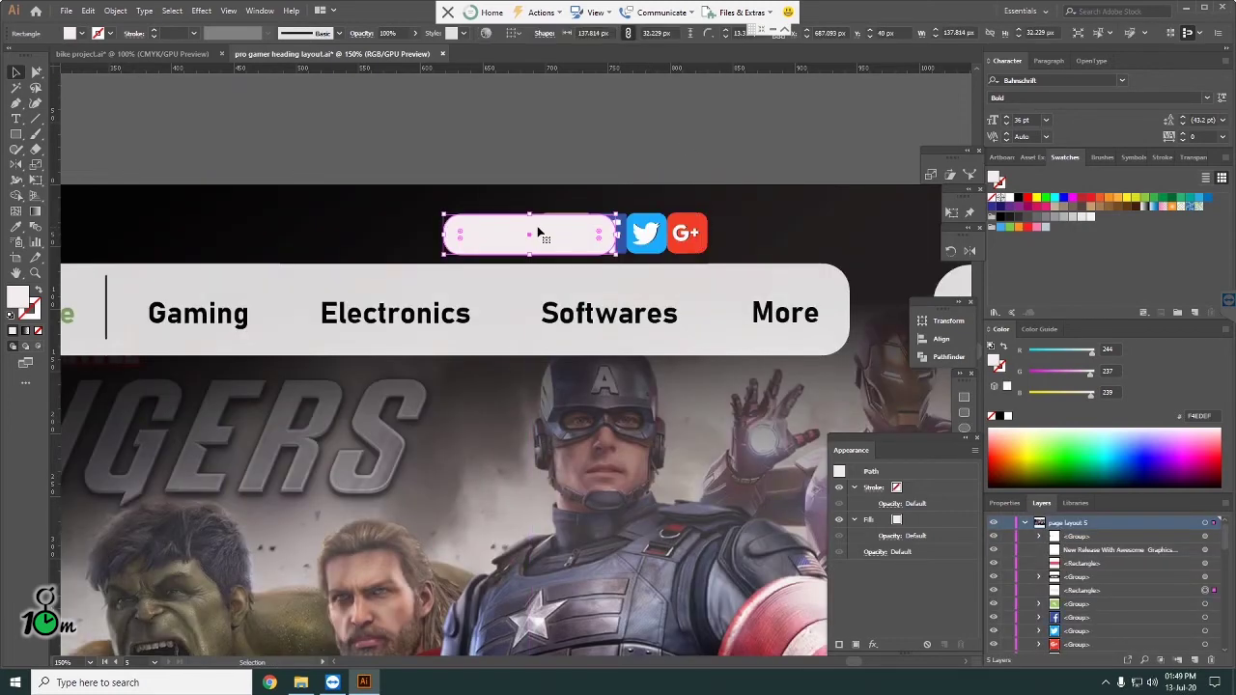
drag(447, 236, 293, 235)
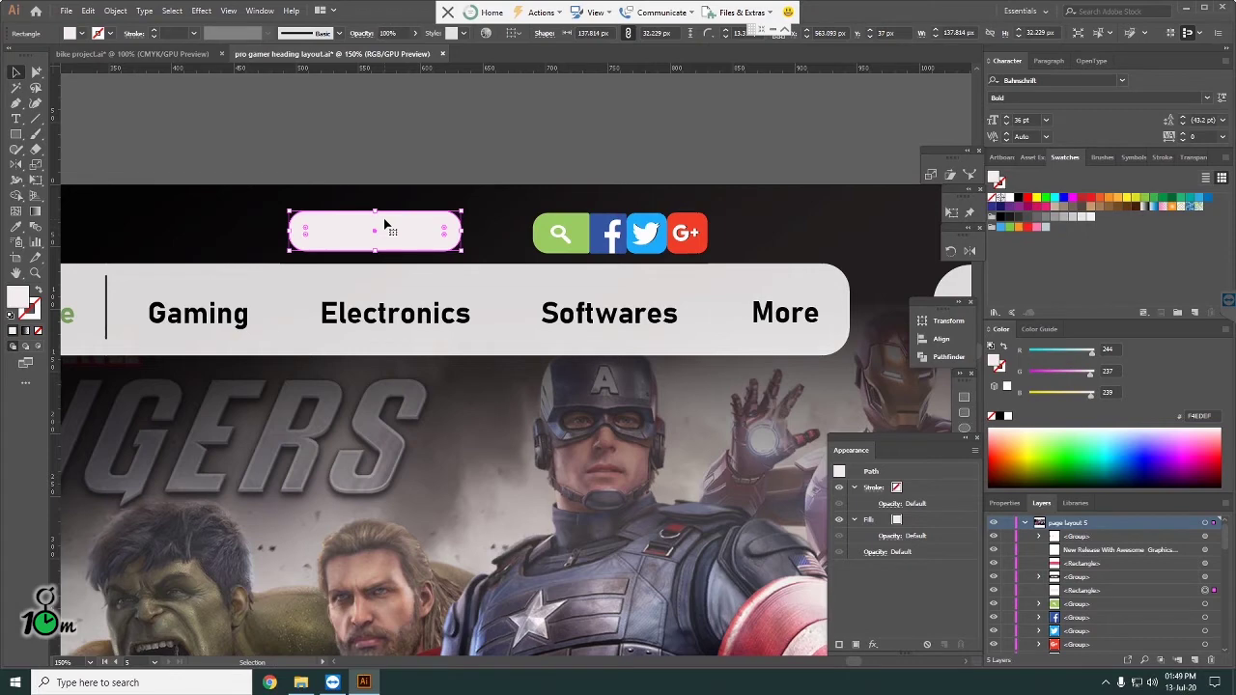
key(Delete)
Step: Space the Facebook, Twitter and Google+ icons apart with small even gaps after the search icon
drag(613, 238, 635, 229)
scroll(665, 232, up, 2)
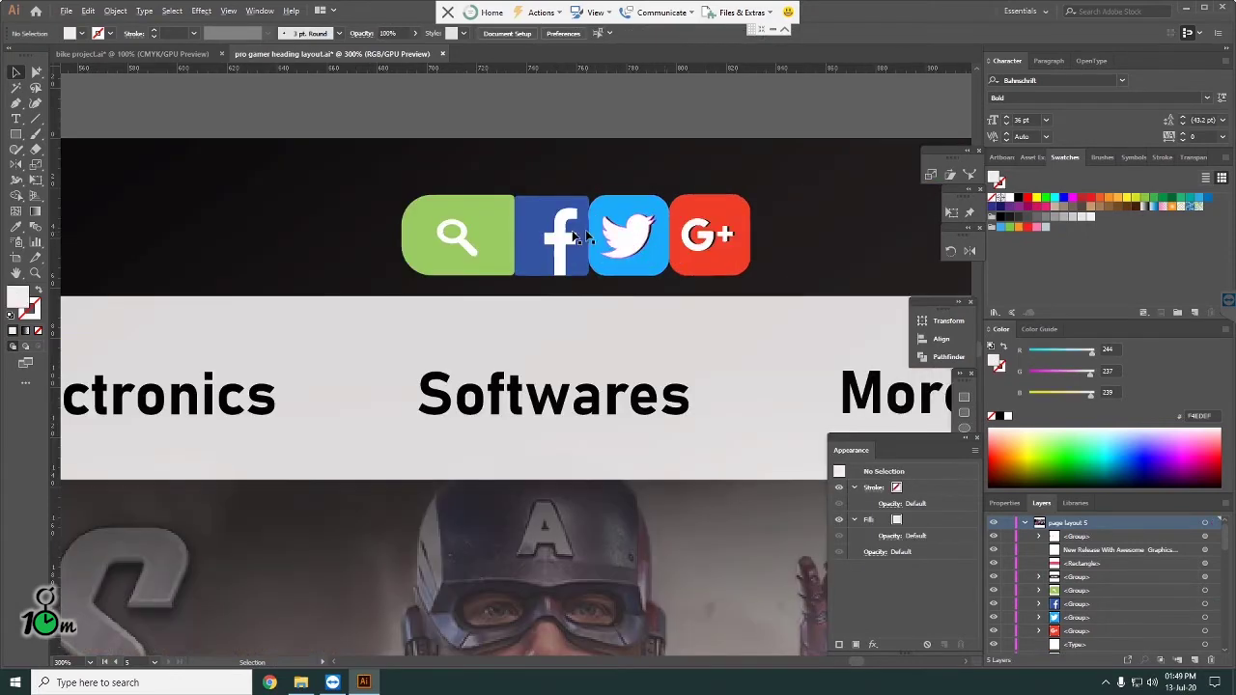
click(533, 237)
click(722, 237)
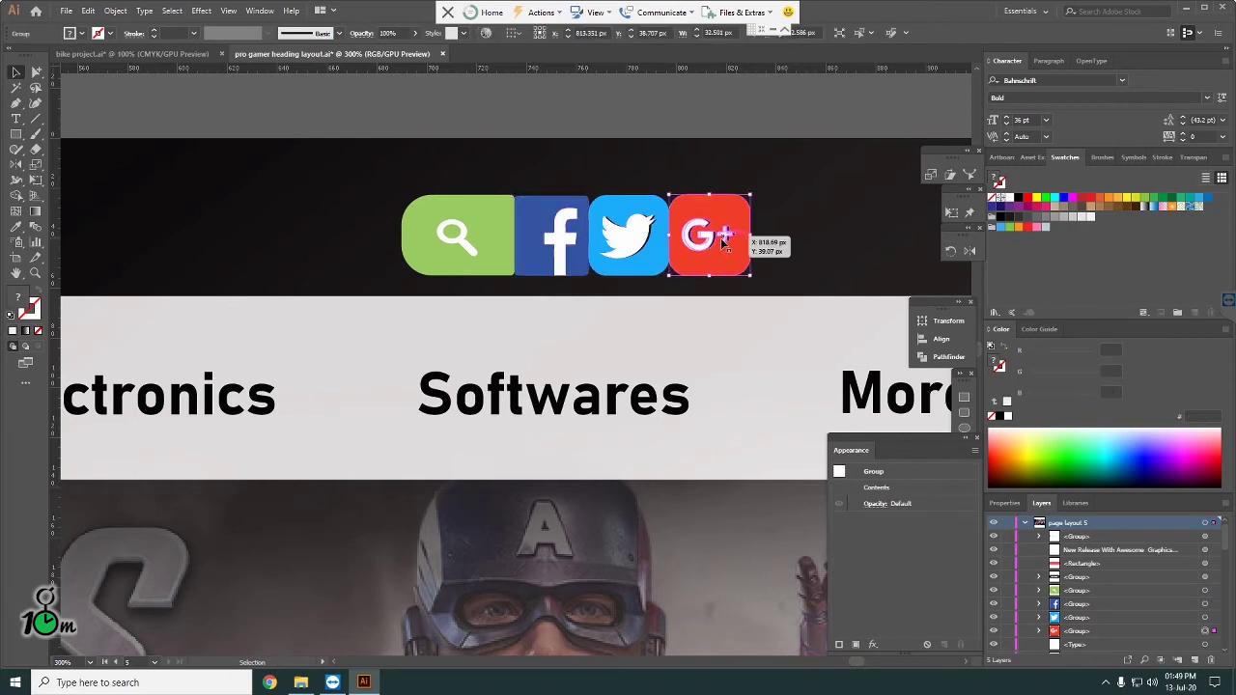
drag(722, 236, 752, 237)
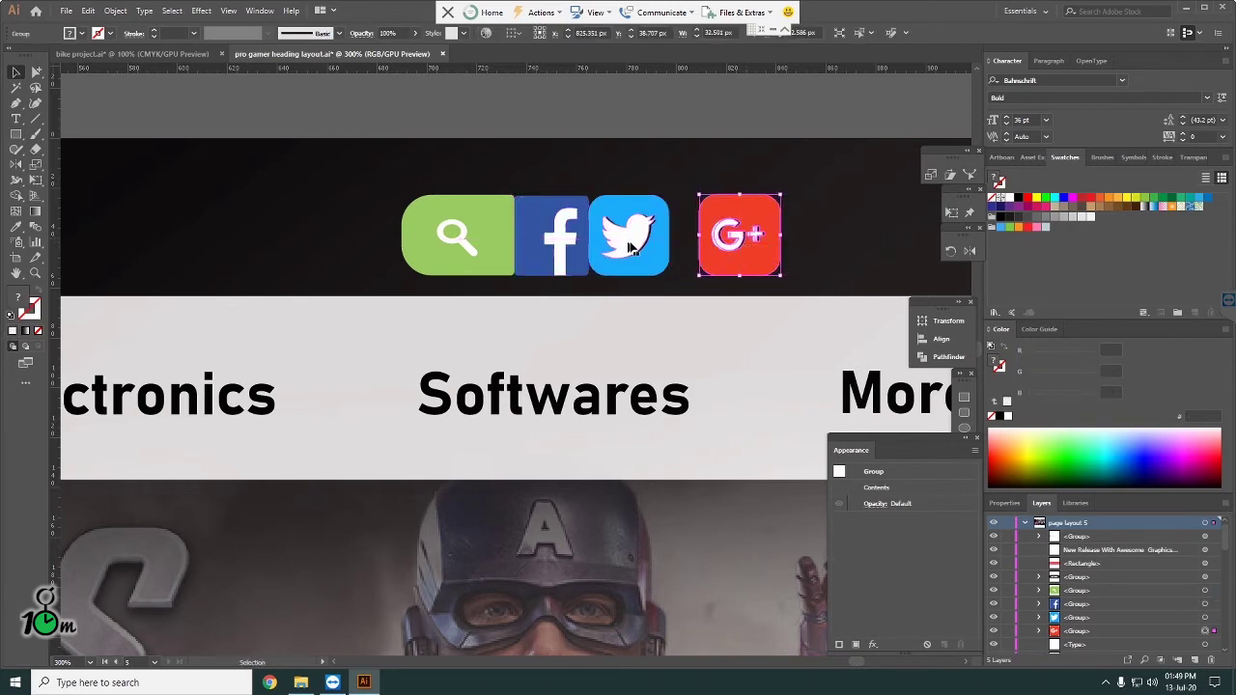
drag(628, 247, 657, 247)
mouse_move(556, 249)
mouse_down()
mouse_move(573, 249)
mouse_move(580, 211)
mouse_up()
click(657, 114)
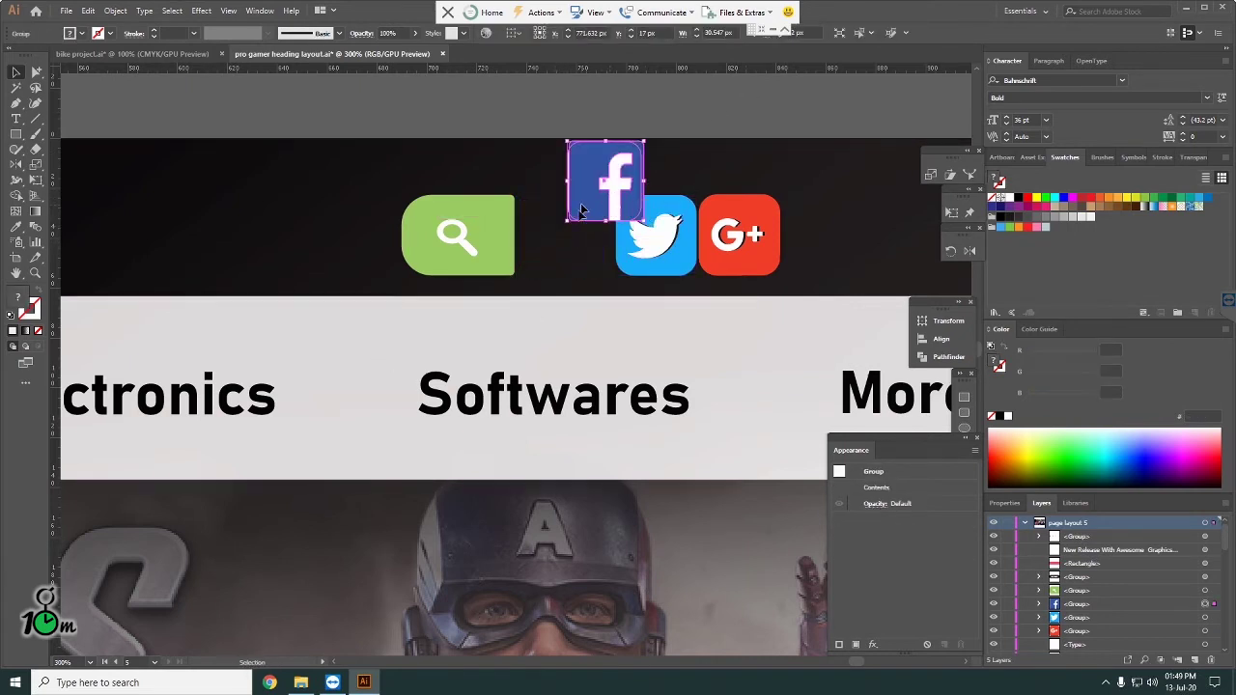
key(ctrl+z)
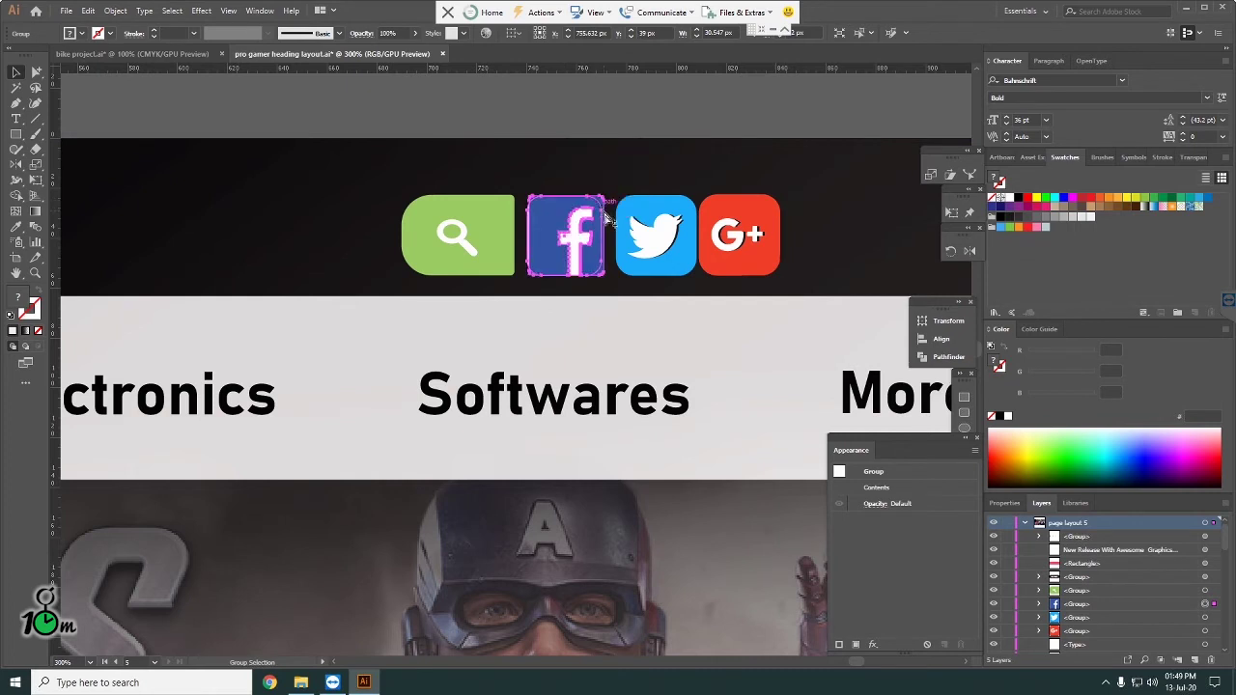
click(680, 117)
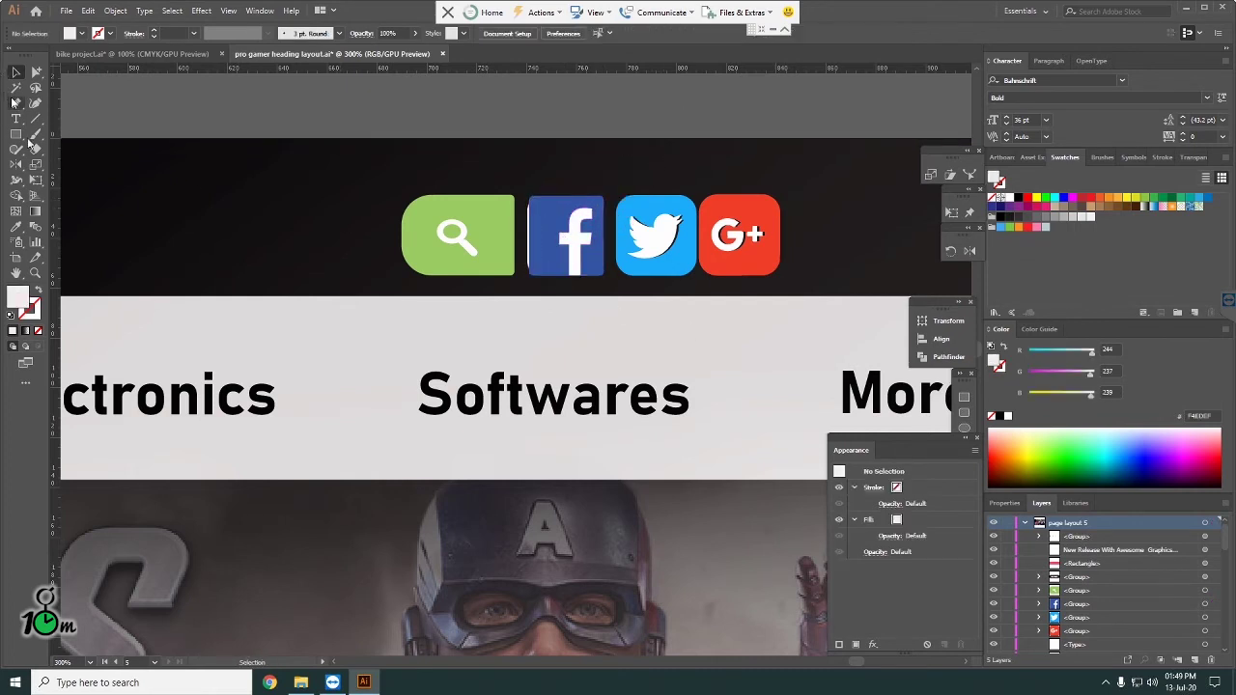
Step: Draw a white circle left of the search icon with the Ellipse Tool
click(17, 136)
drag(15, 135, 77, 160)
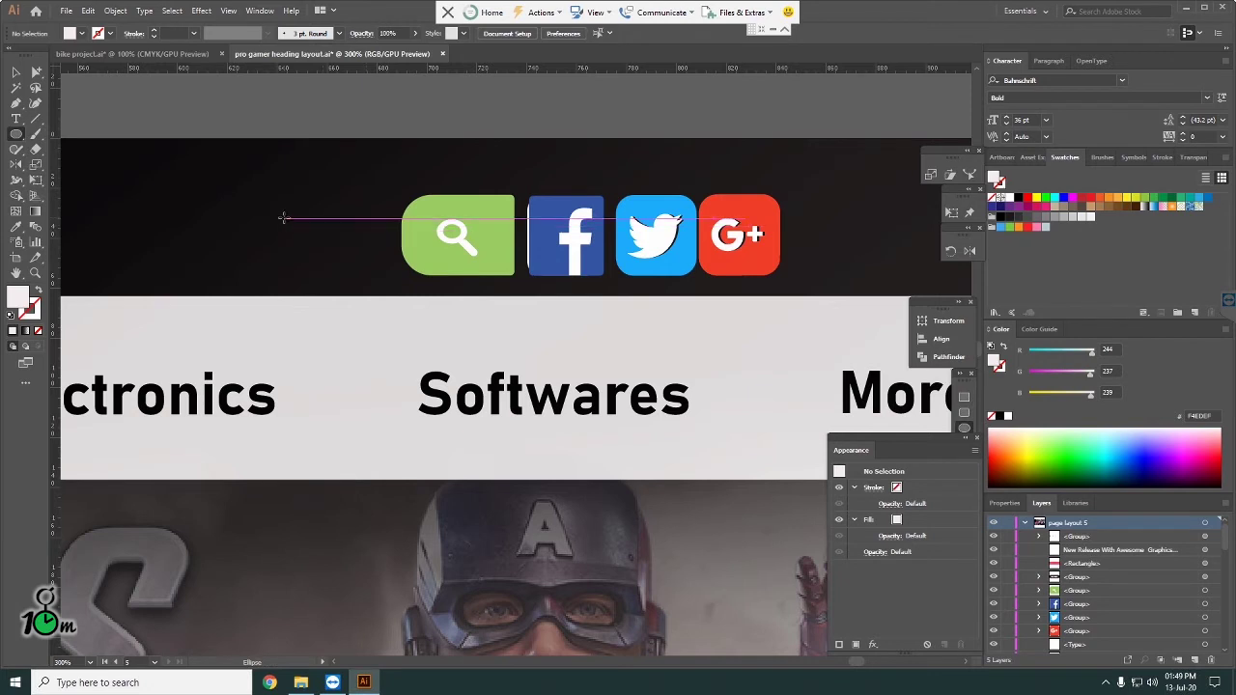
mouse_move(285, 218)
mouse_down()
mouse_move(350, 280)
mouse_move(337, 269)
mouse_up()
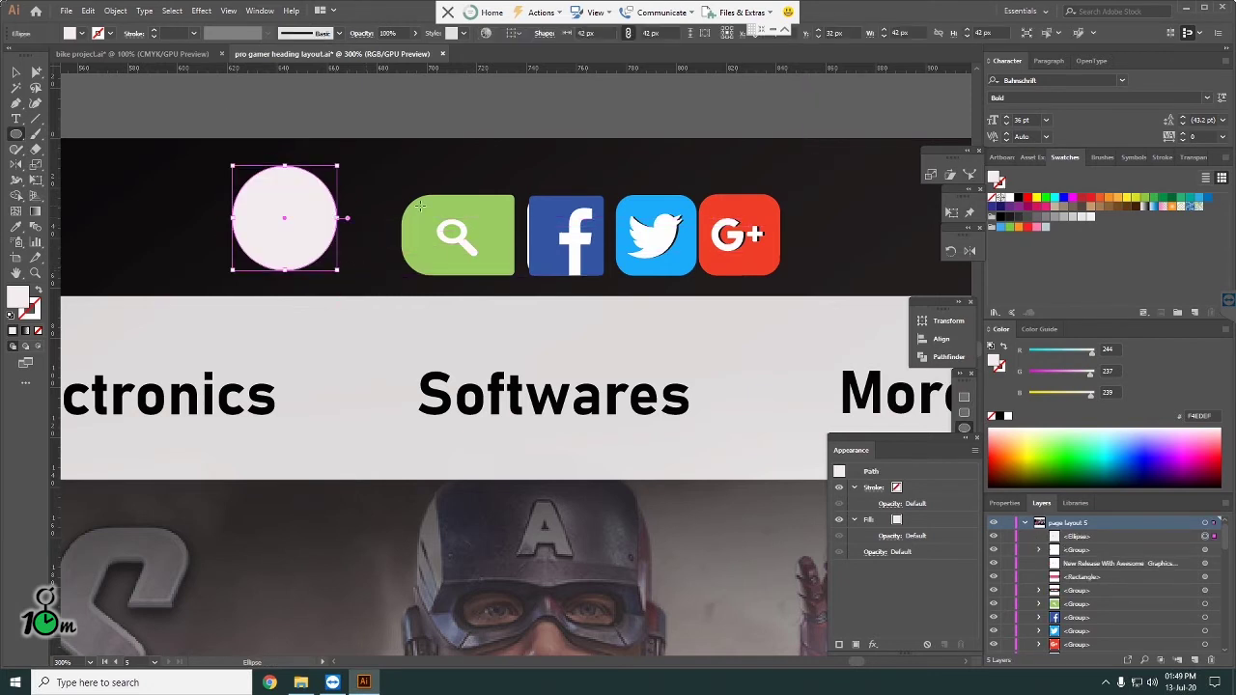
click(16, 75)
click(353, 110)
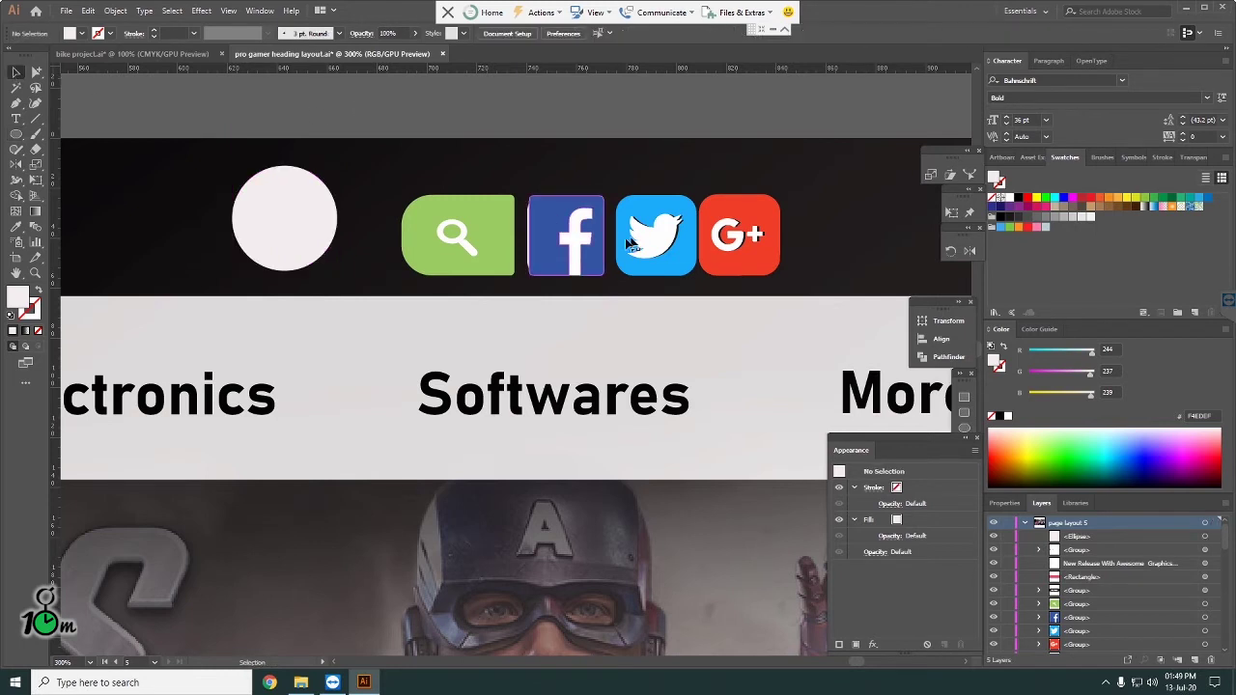
Step: Ungroup the Facebook icon and move its blue shape onto the new circle
click(576, 250)
right_click(572, 238)
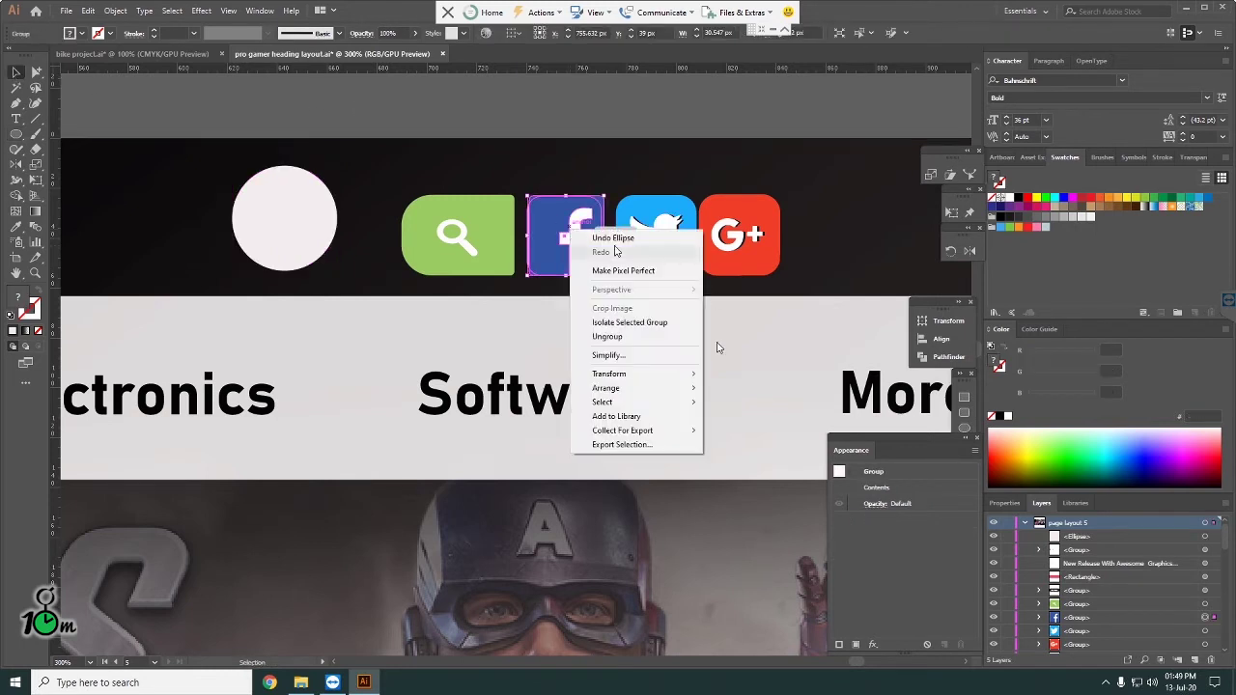
click(594, 339)
click(637, 117)
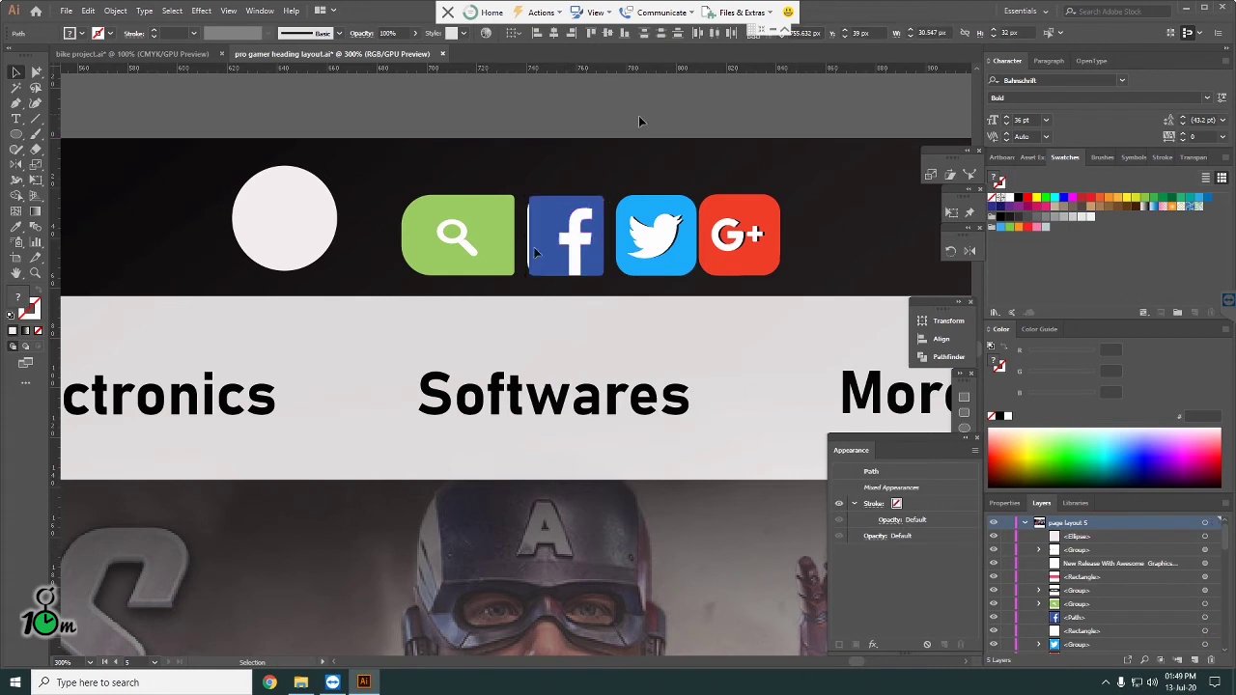
click(575, 248)
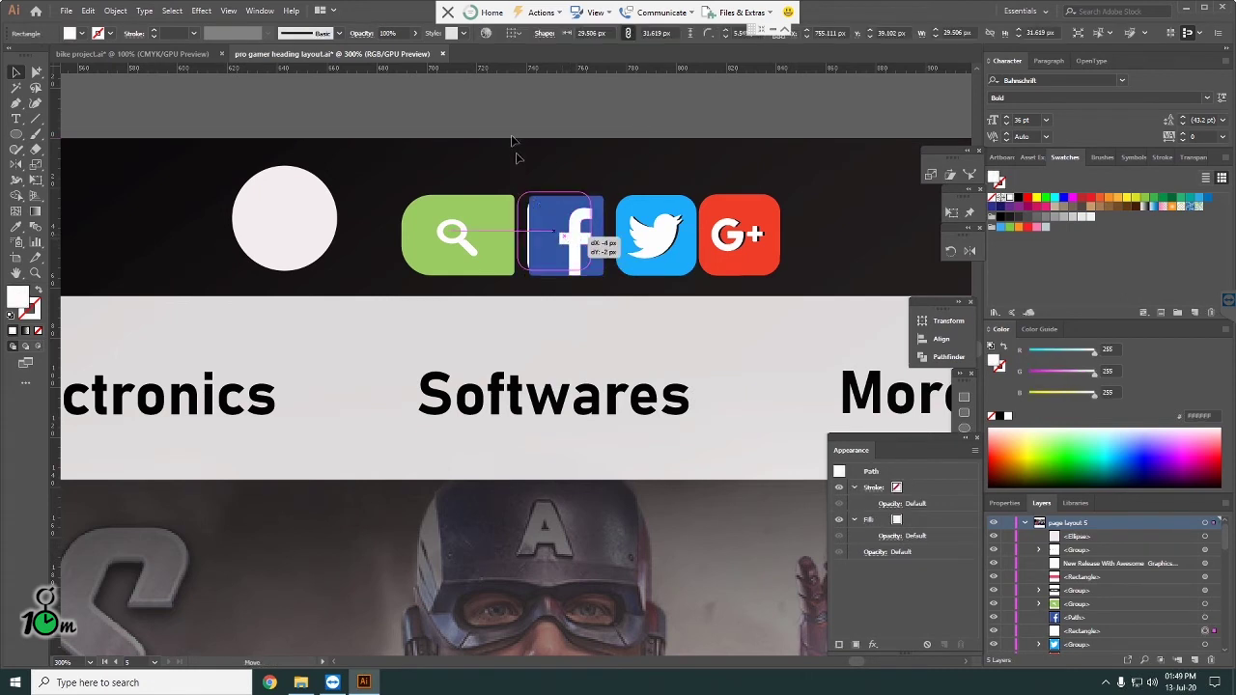
drag(574, 248, 508, 130)
key(ctrl+z)
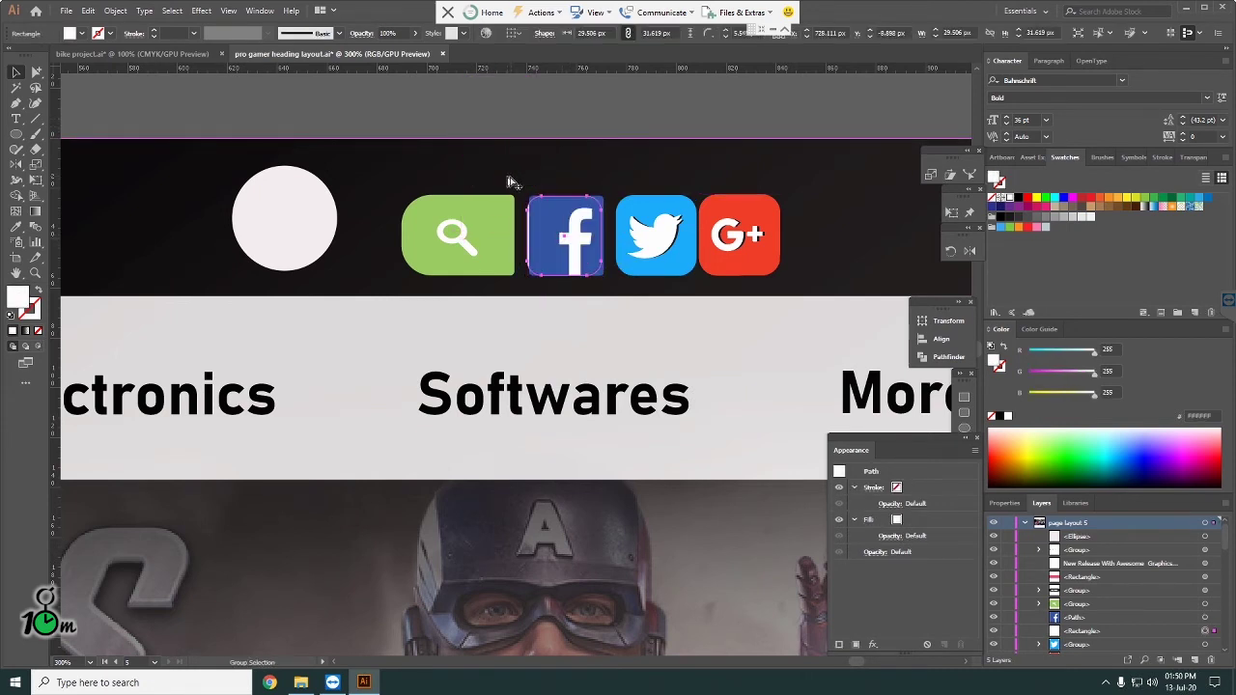
mouse_move(527, 215)
mouse_down()
mouse_move(582, 121)
mouse_move(258, 249)
mouse_up()
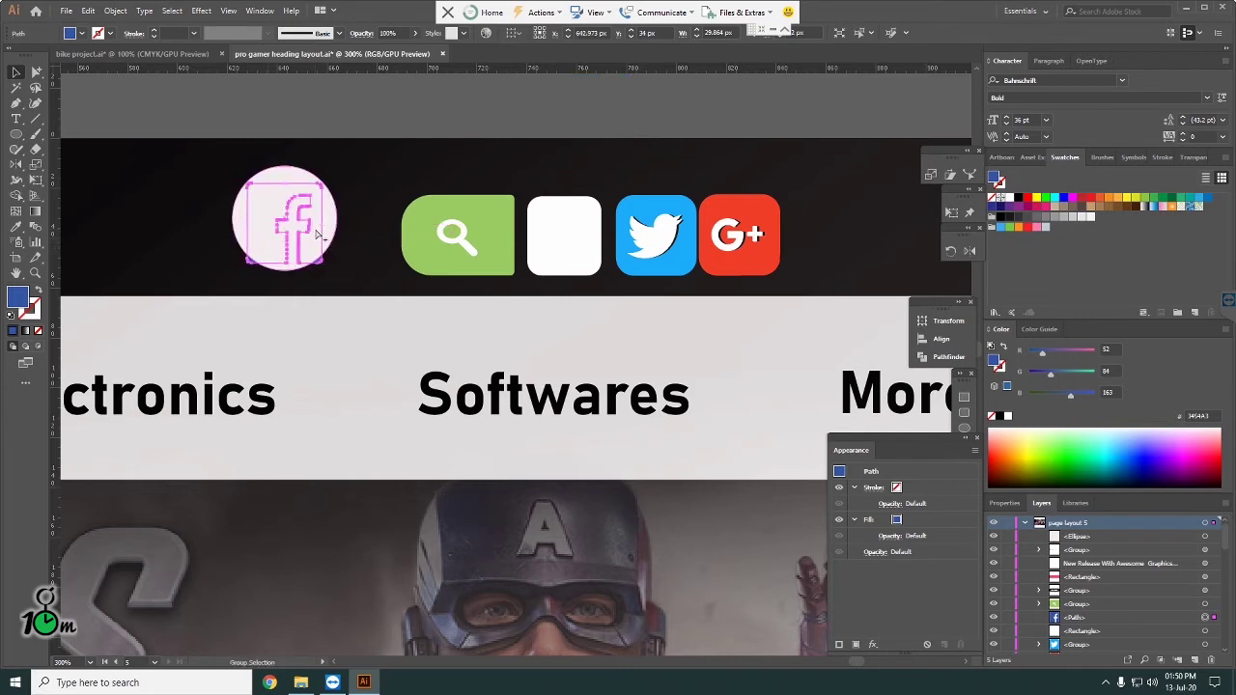
Step: Bring the blue Facebook shape to the front on the circle and enlarge it slightly
key(ctrl+shift+bracketright)
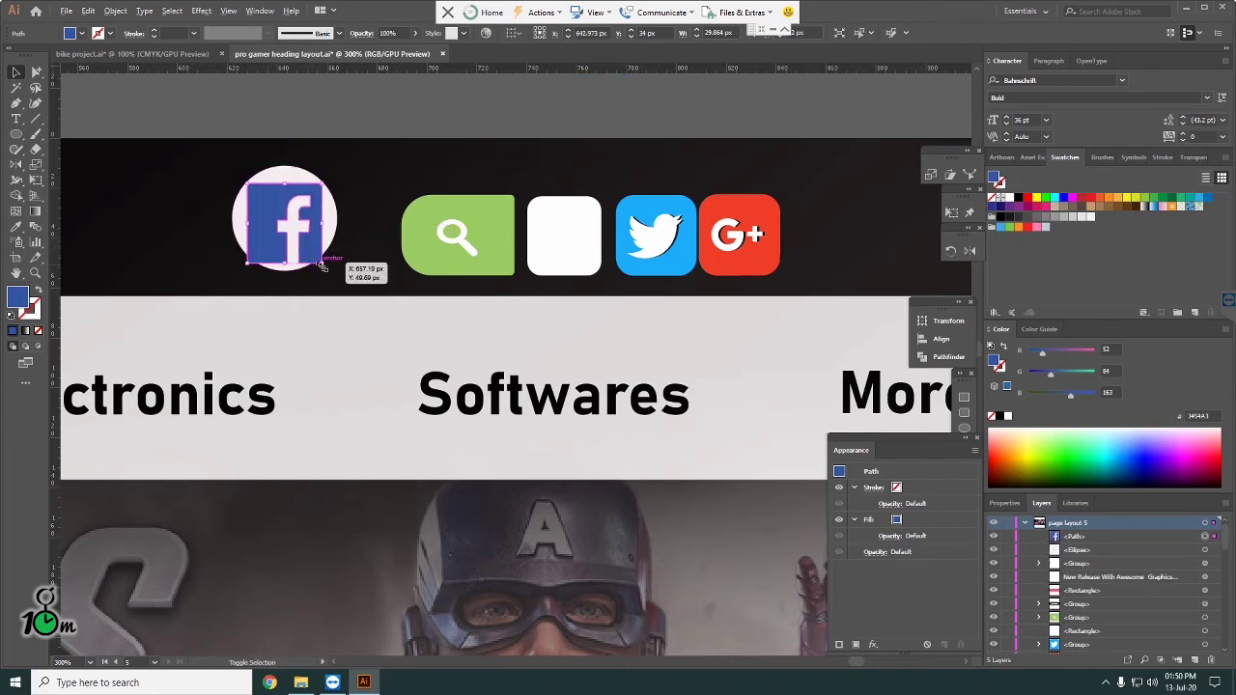
drag(323, 267, 325, 268)
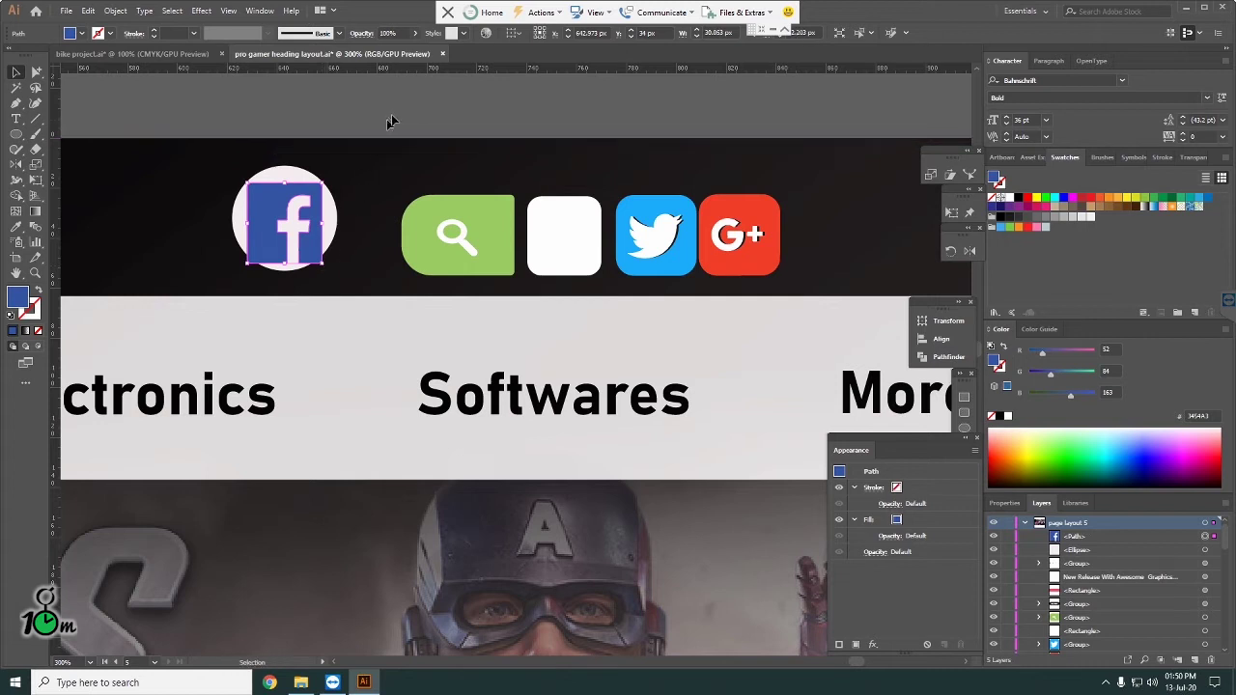
click(379, 116)
click(330, 222)
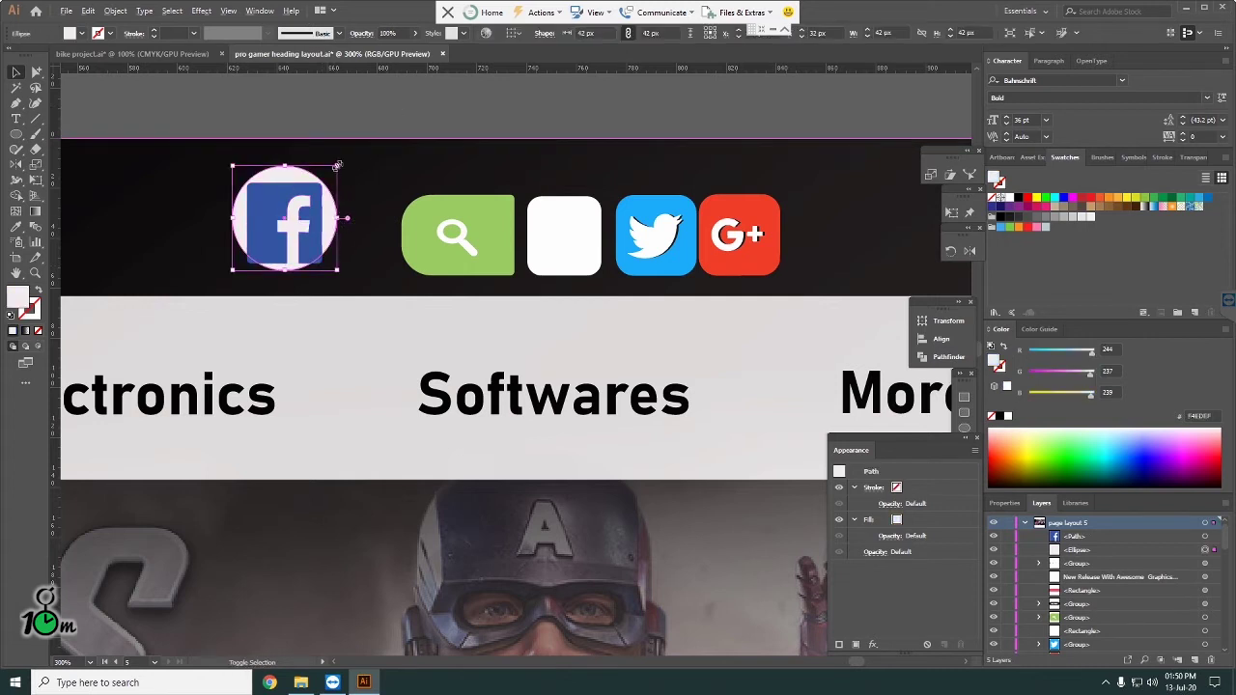
Step: Resize the white circle, bring it in front, and make a clipping mask with the Facebook shape
mouse_move(337, 166)
mouse_down()
mouse_move(321, 180)
mouse_move(330, 174)
mouse_up()
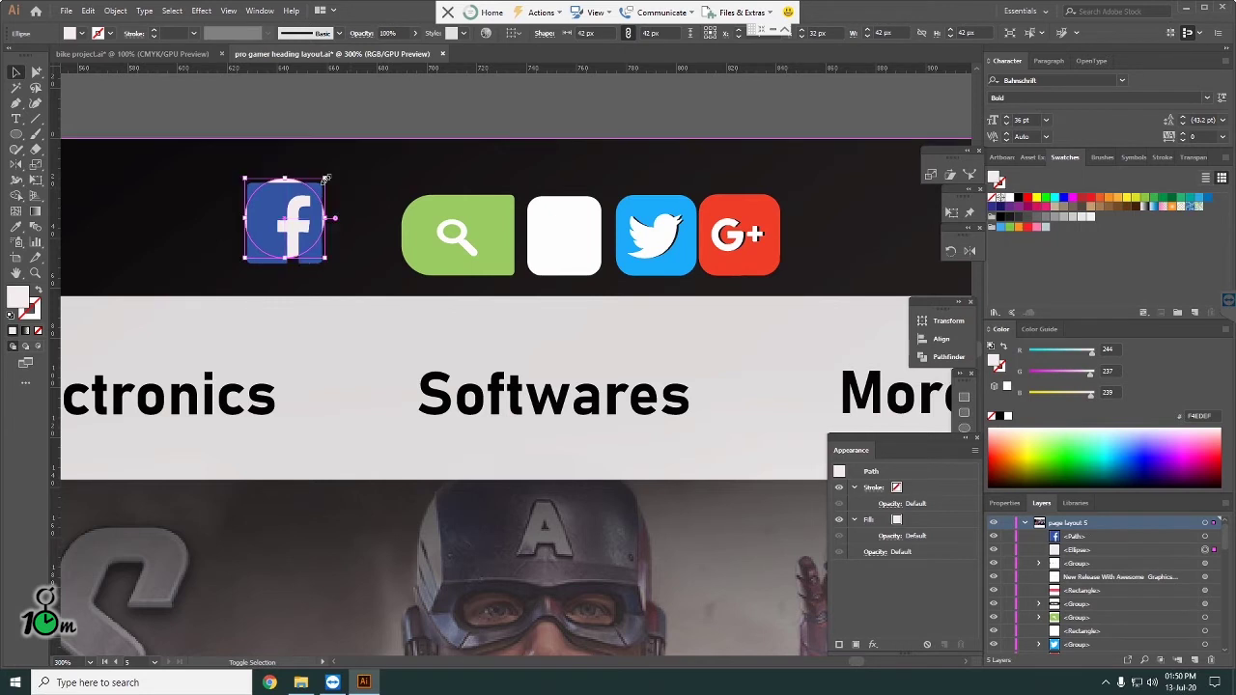
click(413, 96)
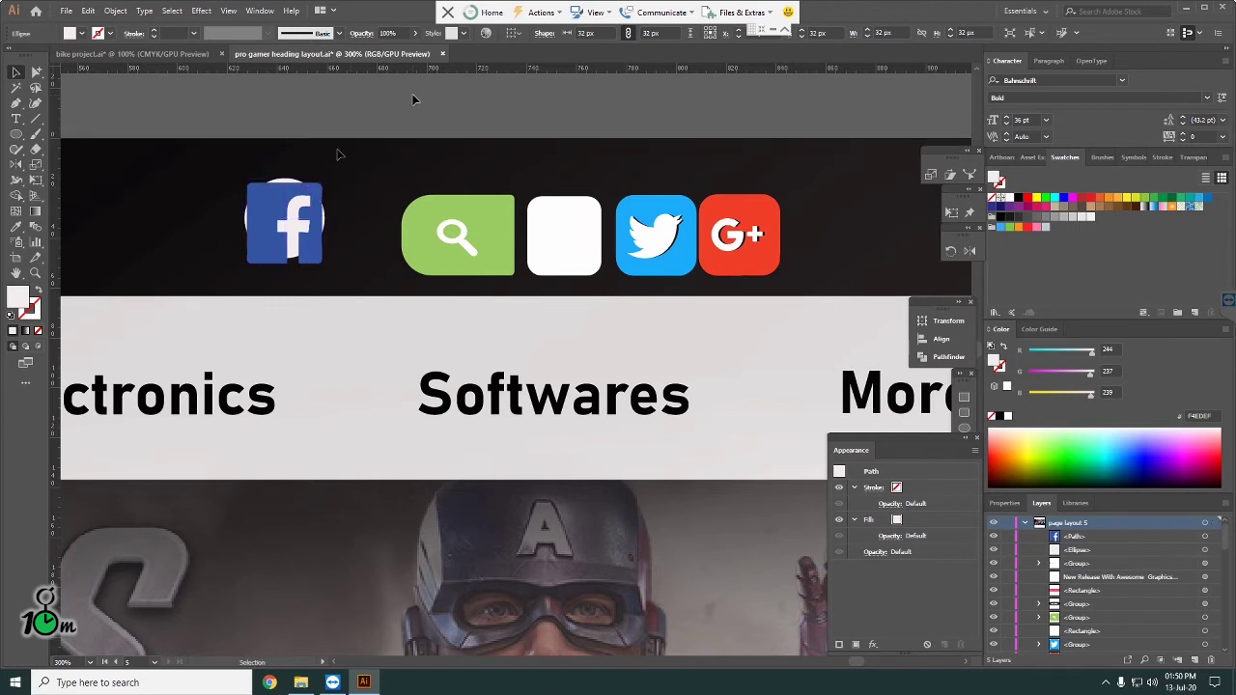
click(307, 253)
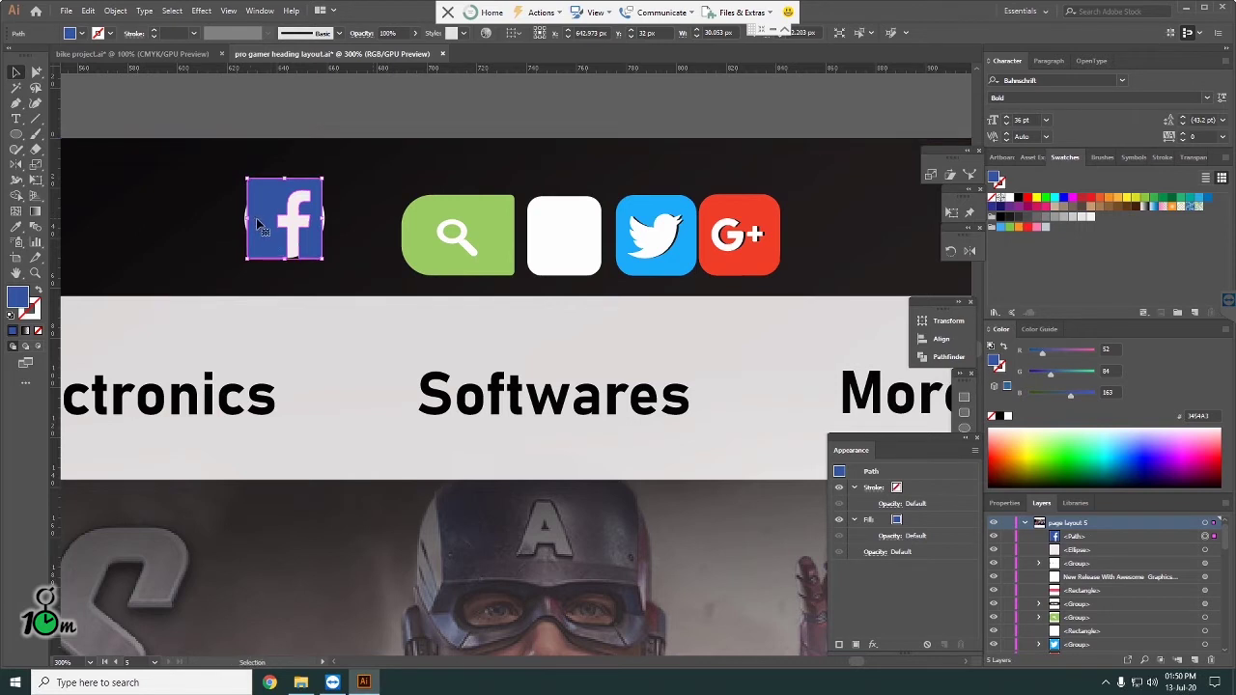
alt+click(327, 229)
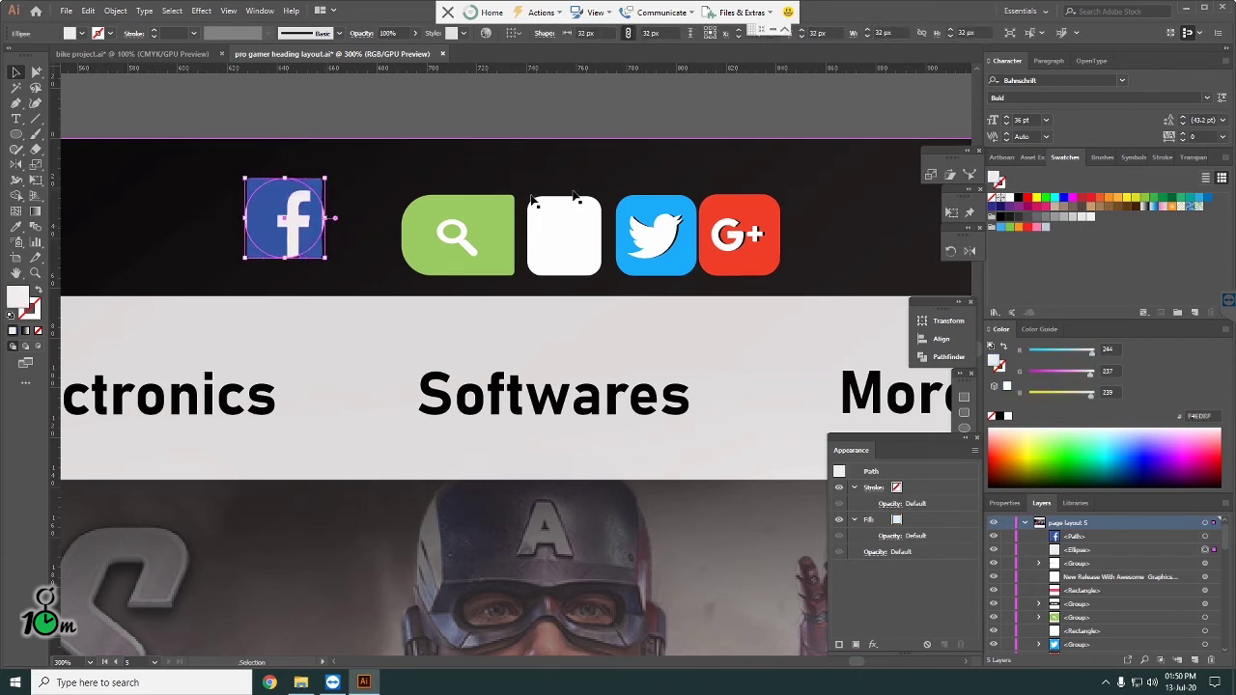
key(ctrl+shift+bracketright)
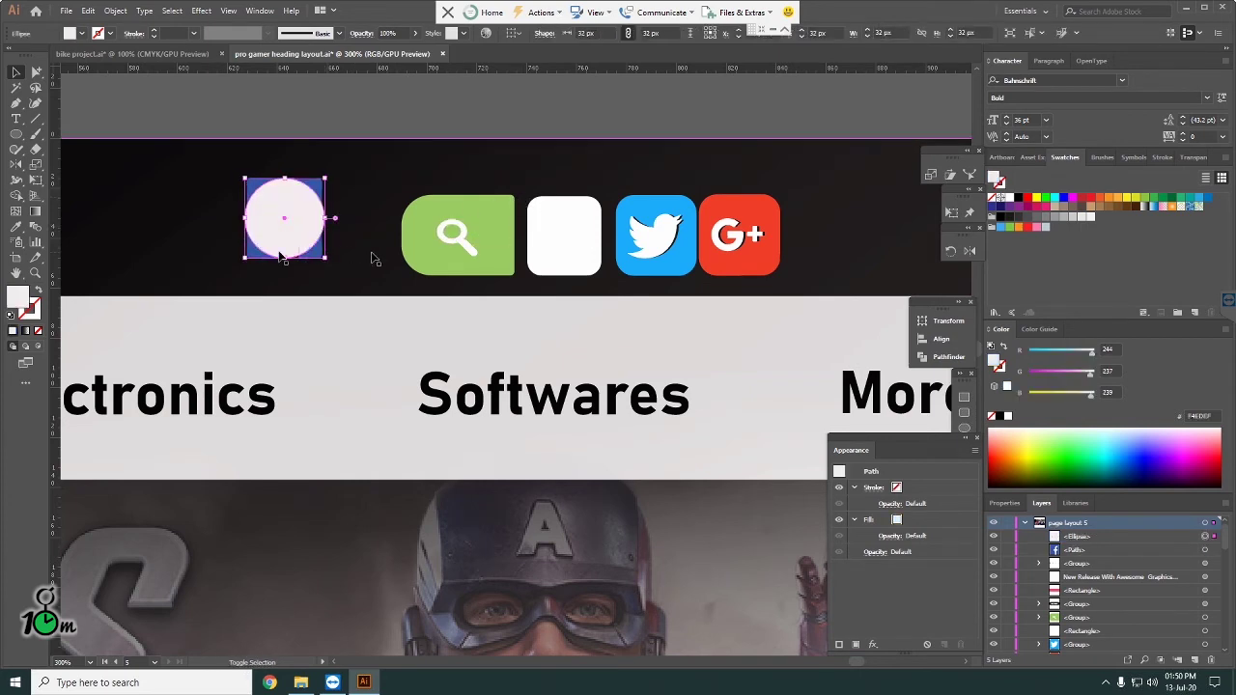
shift+click(282, 221)
right_click(283, 220)
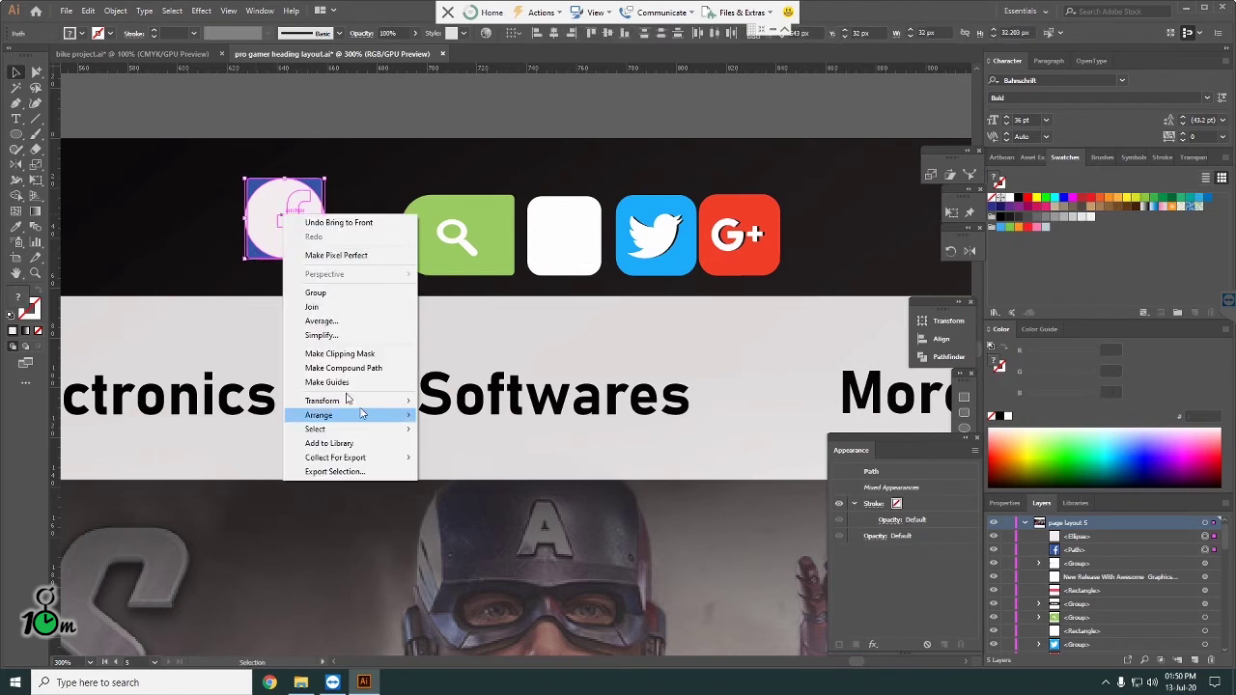
click(343, 353)
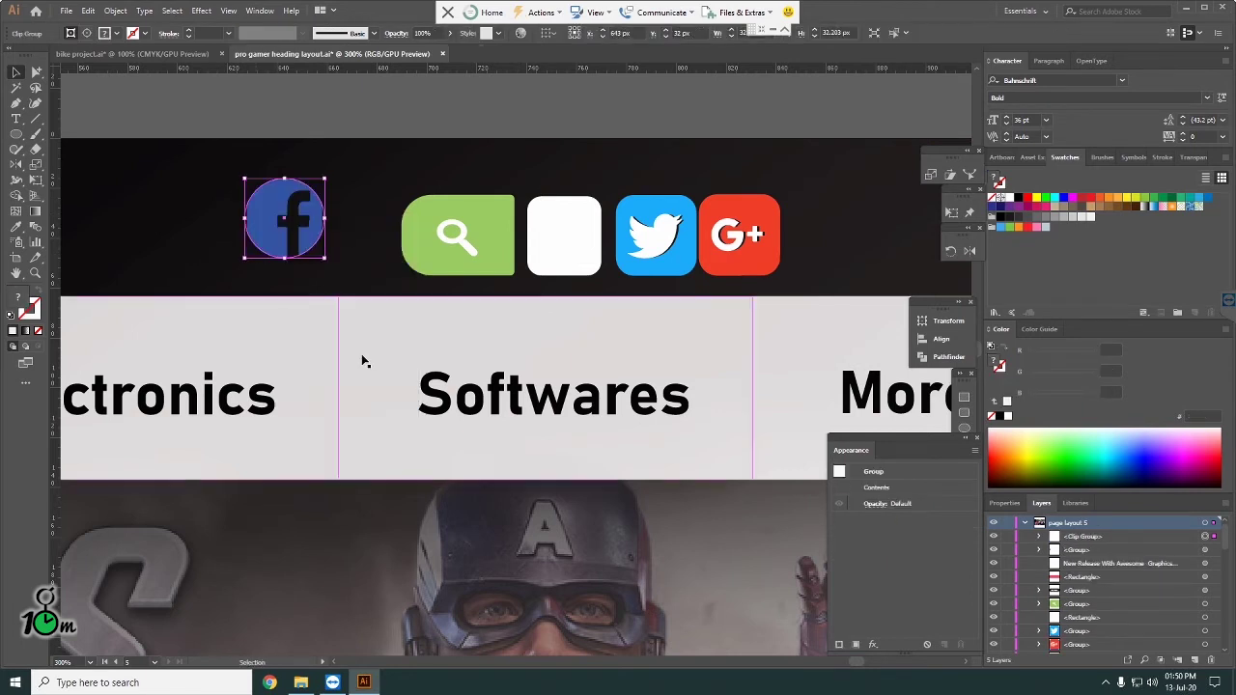
click(444, 114)
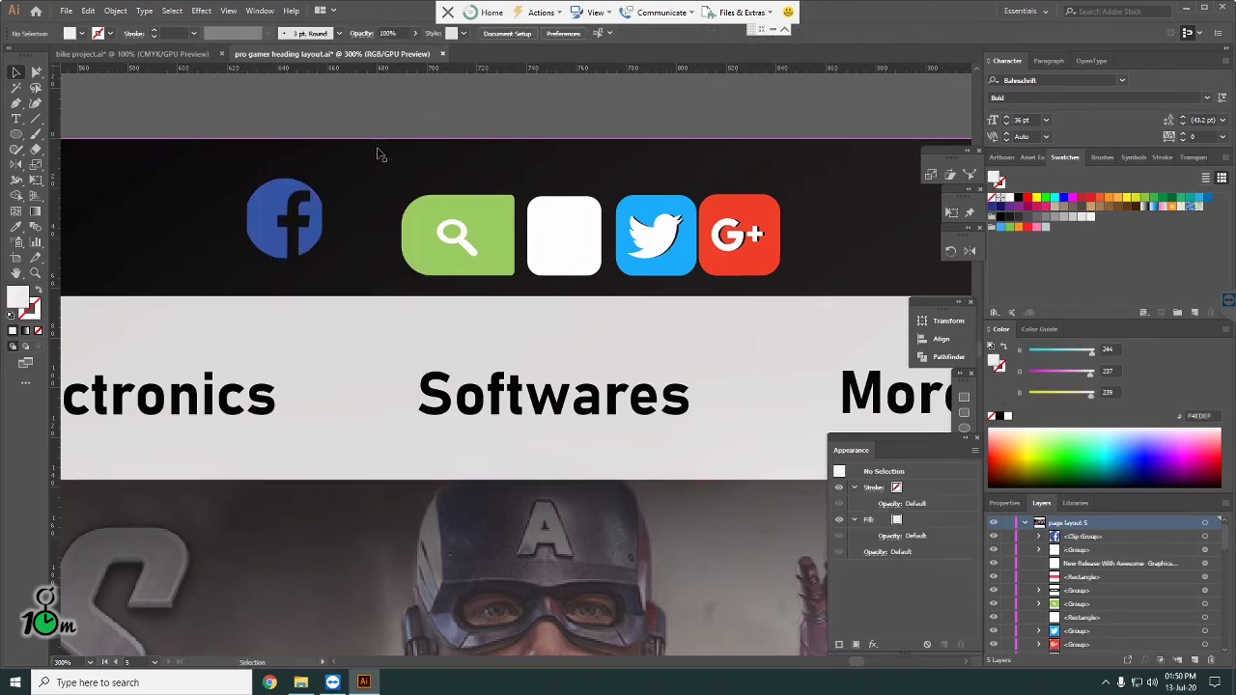
Step: Inside the Facebook clip group, add an eyedropper-sampled blue rectangle over the left edge and shorten it
double_click(313, 239)
scroll(304, 238, up, 2)
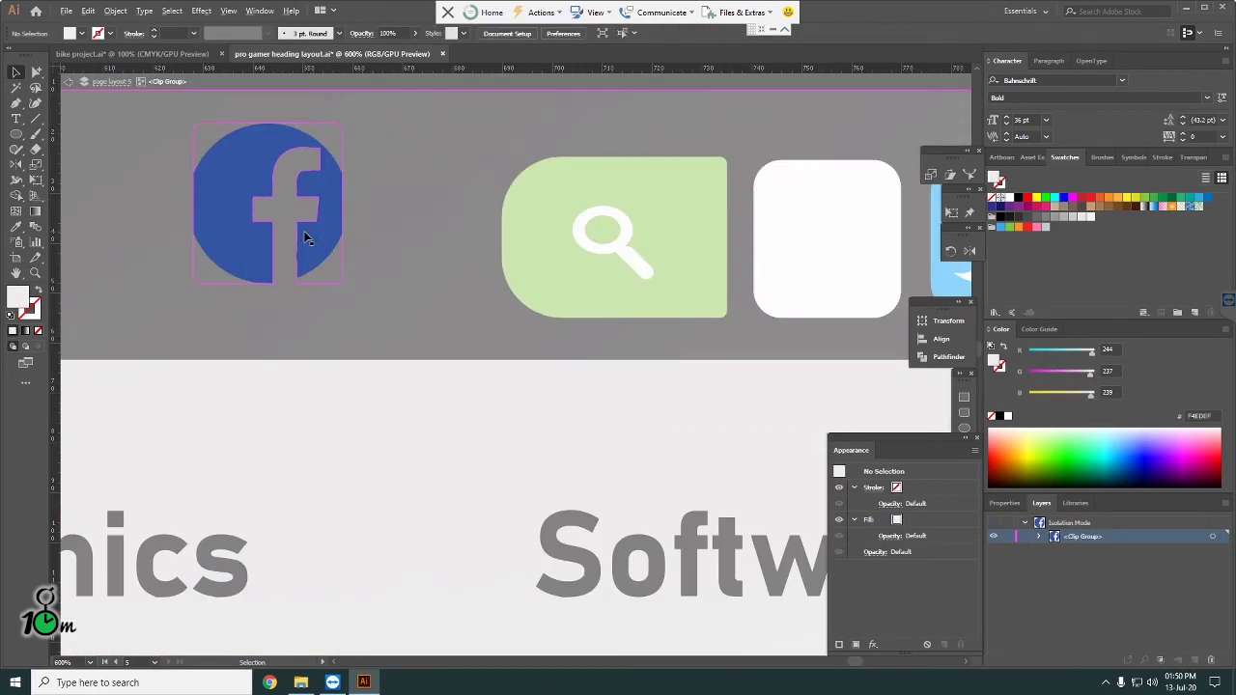
click(19, 135)
click(67, 135)
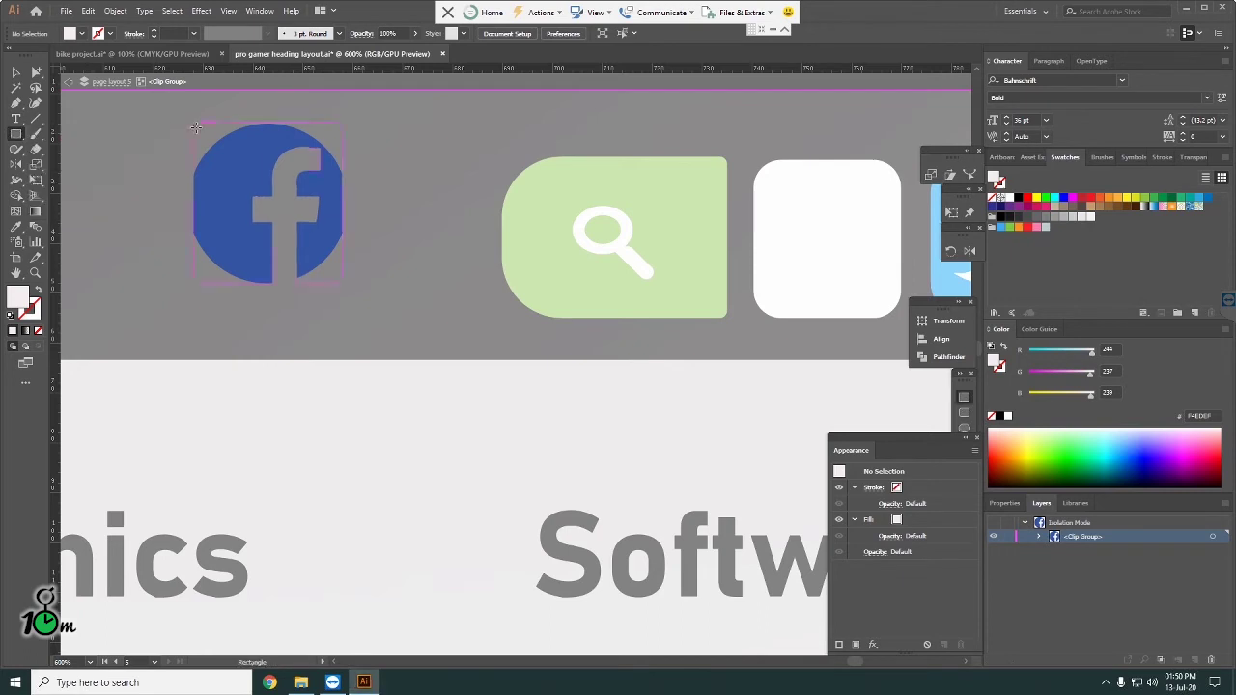
mouse_move(148, 120)
mouse_down()
mouse_move(335, 327)
mouse_move(234, 361)
mouse_up()
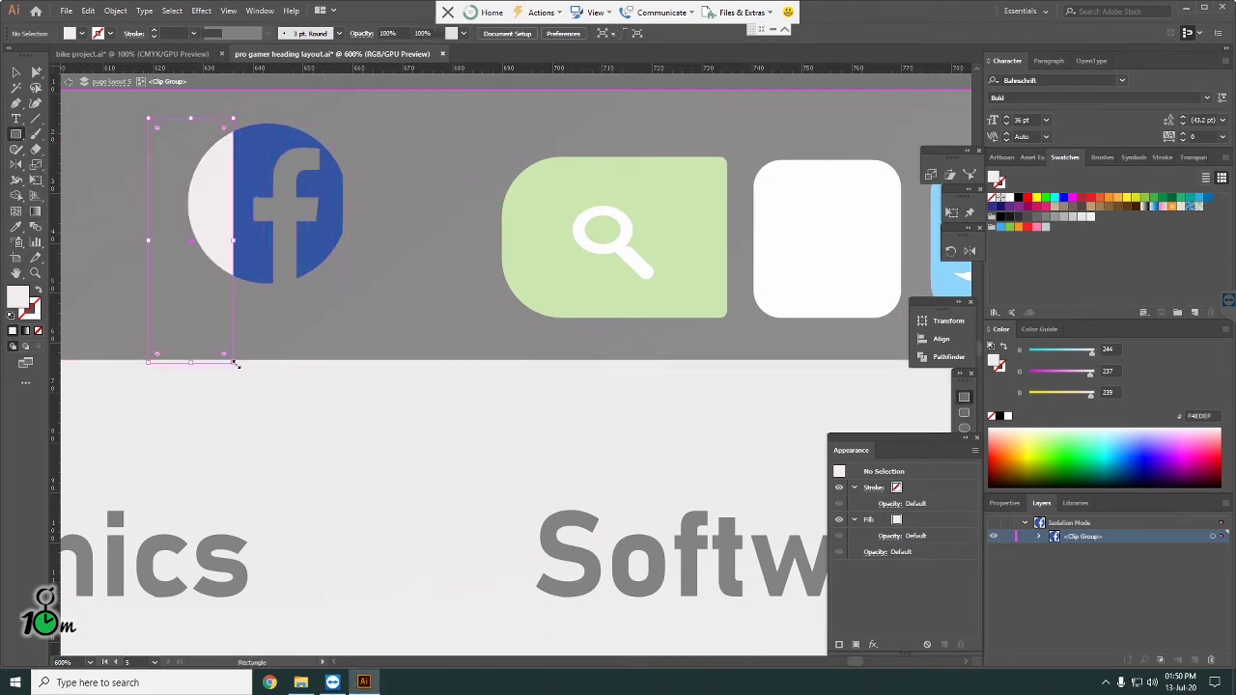
key(i)
click(262, 239)
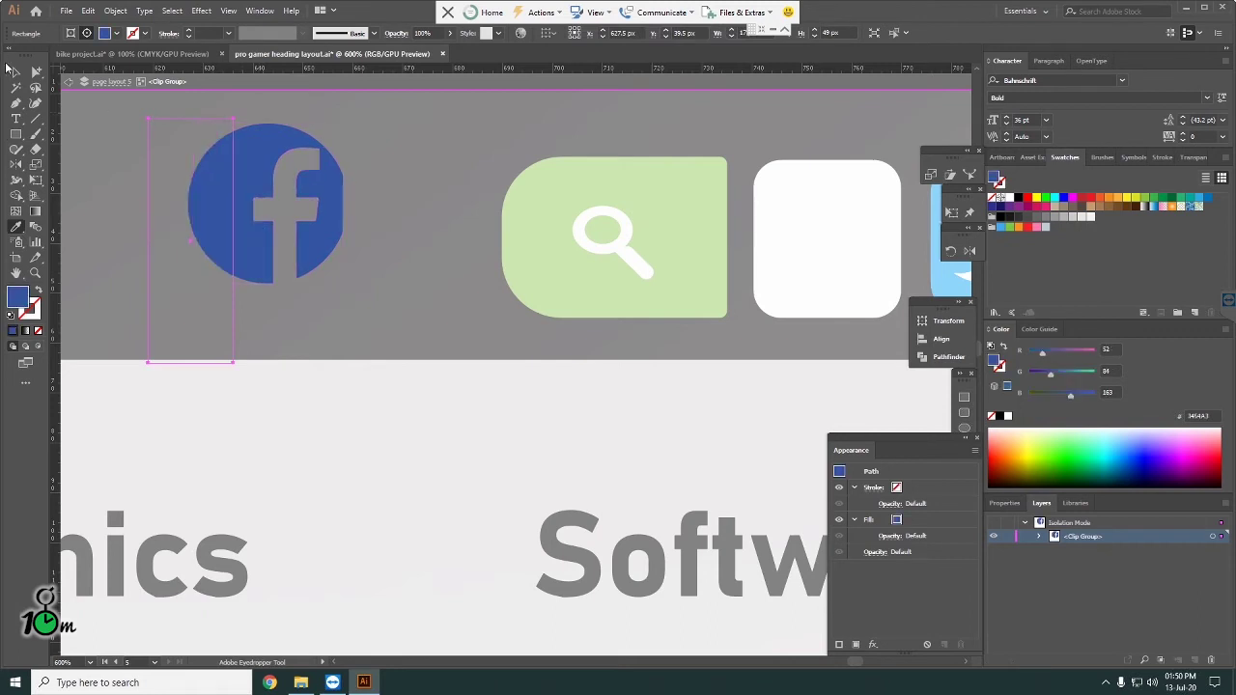
click(15, 73)
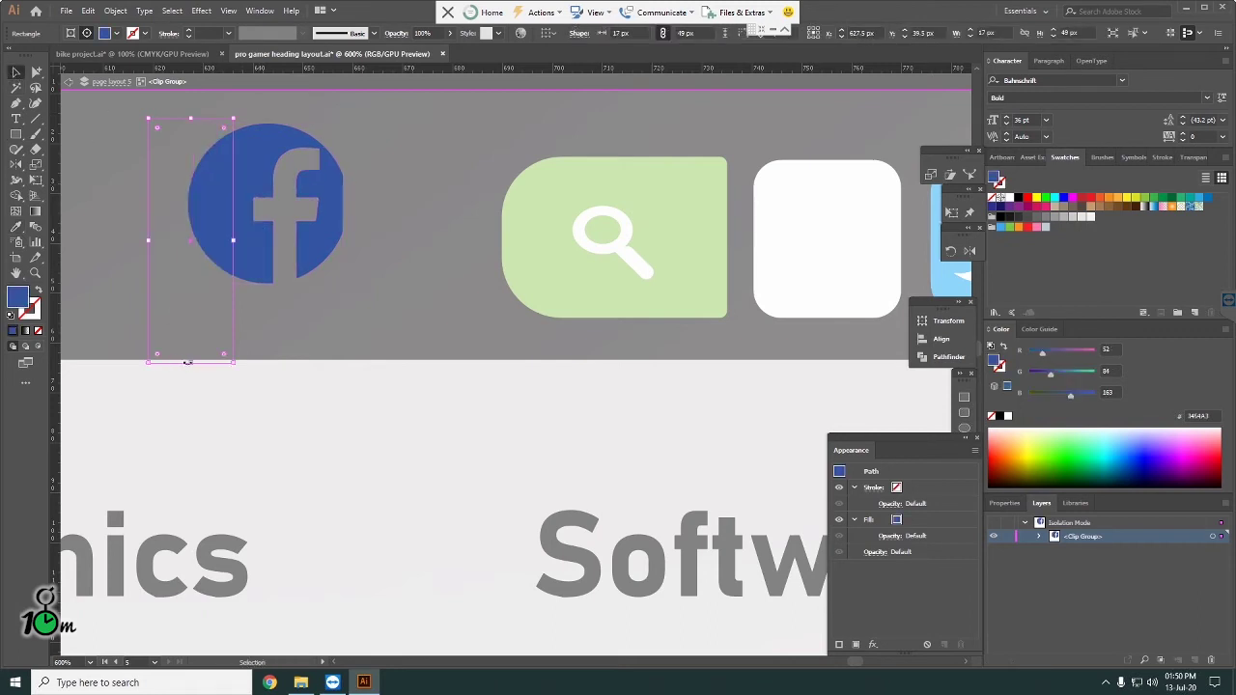
mouse_move(189, 362)
mouse_down()
mouse_move(204, 258)
mouse_move(396, 224)
mouse_up()
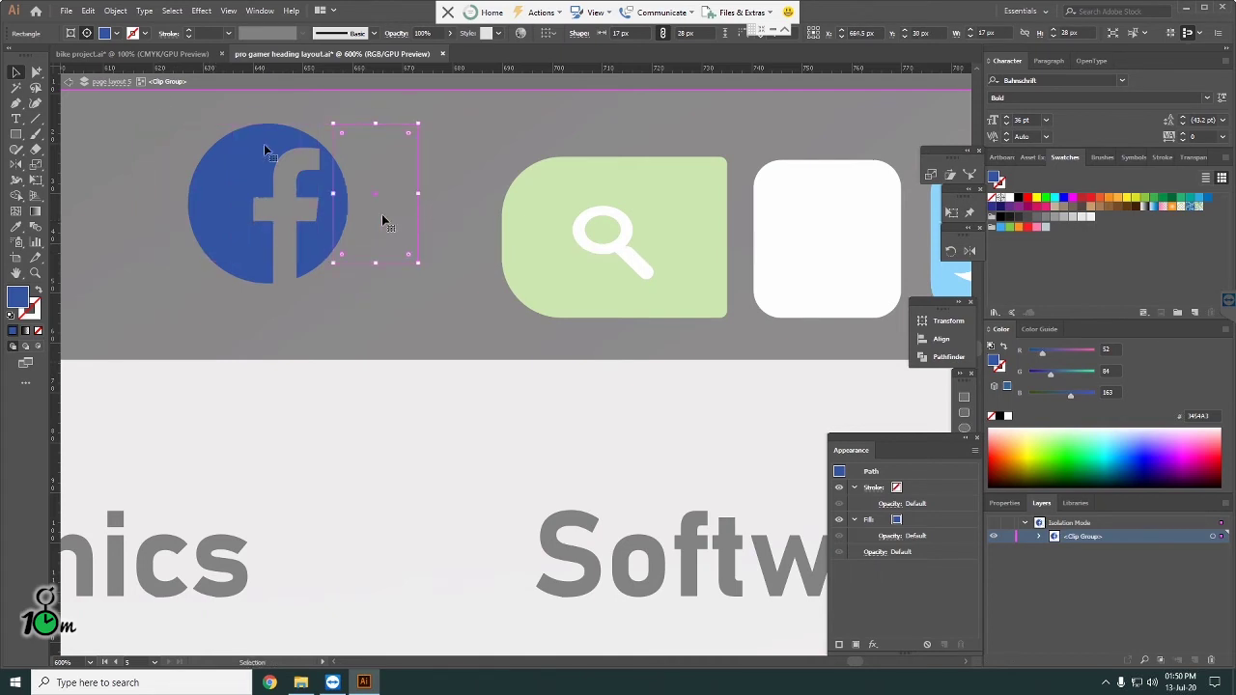
double_click(479, 158)
Step: Re-enter the Facebook clip group and select its clipping circle, undoing a trial move
scroll(363, 188, down, 2)
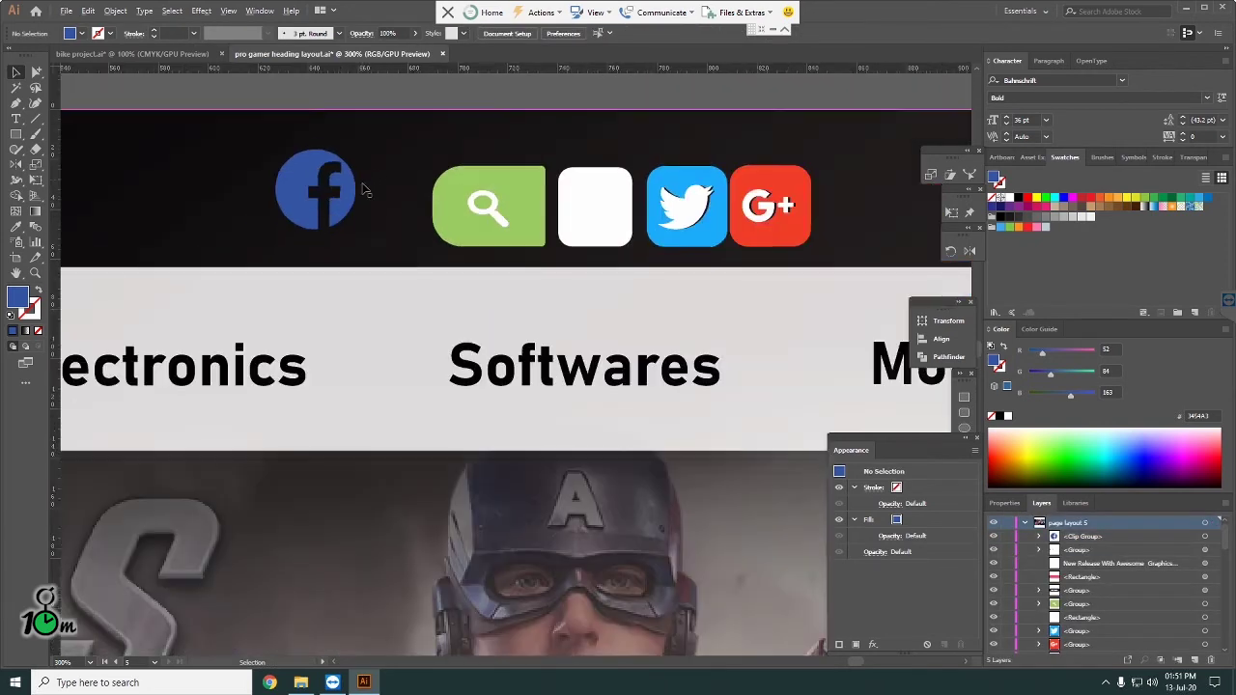
click(348, 205)
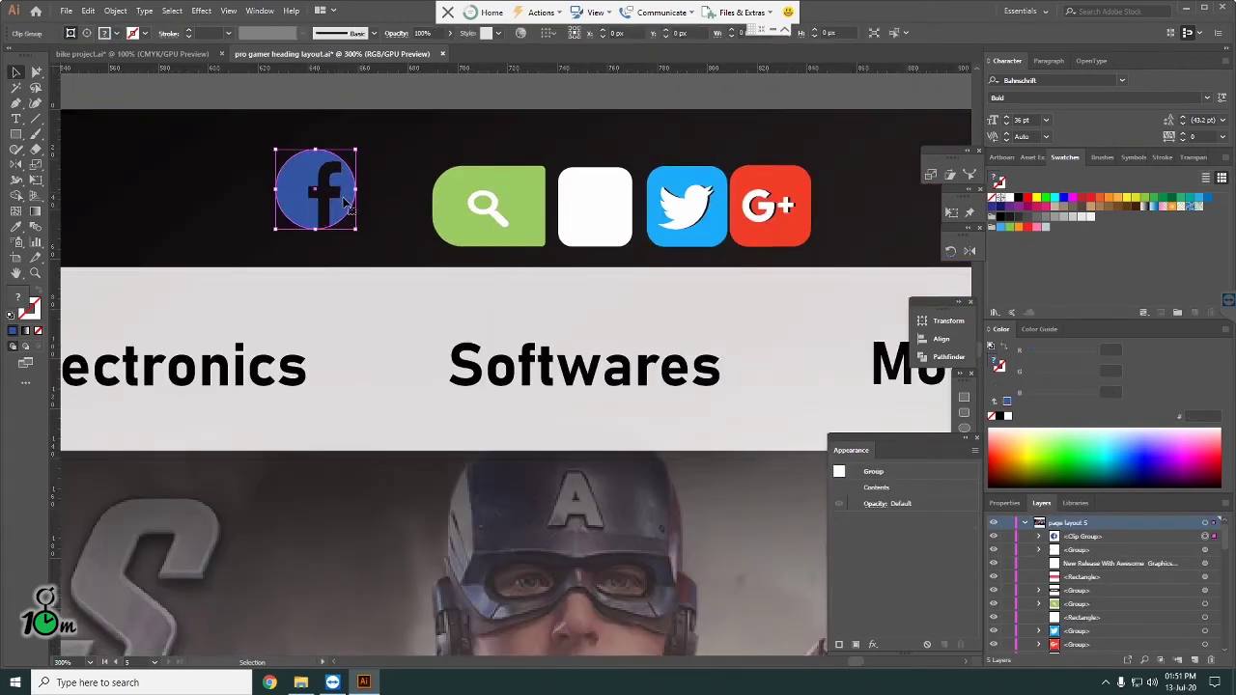
click(483, 92)
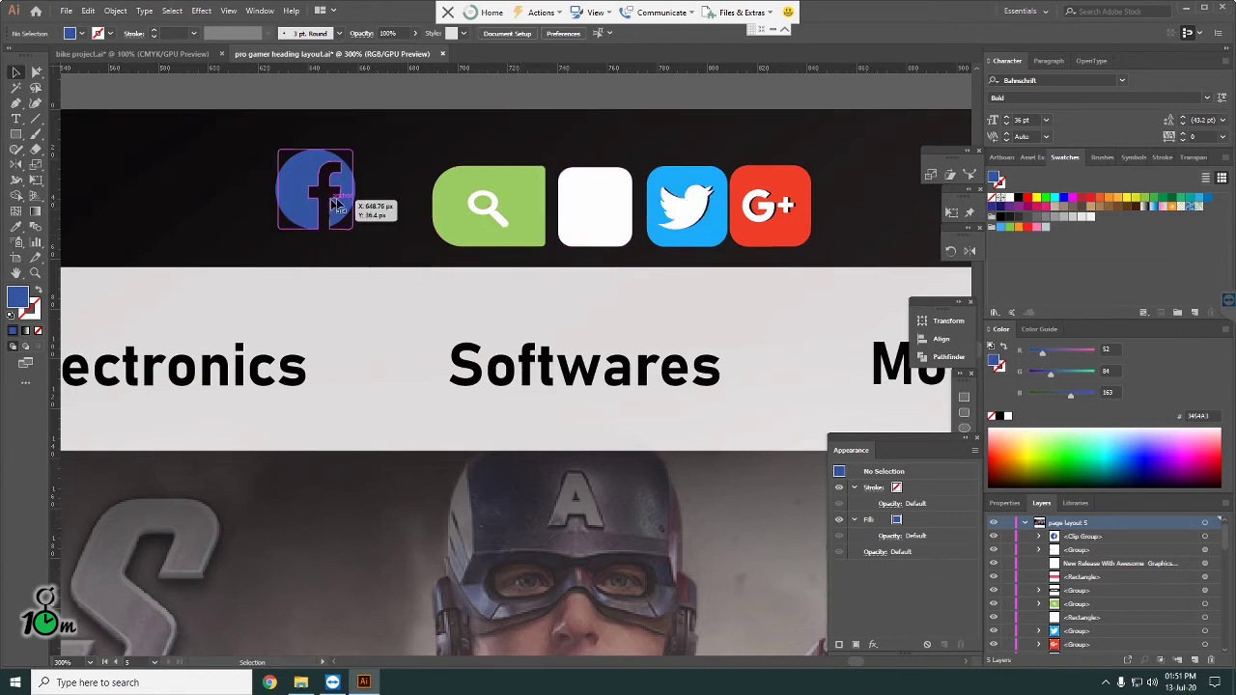
double_click(350, 205)
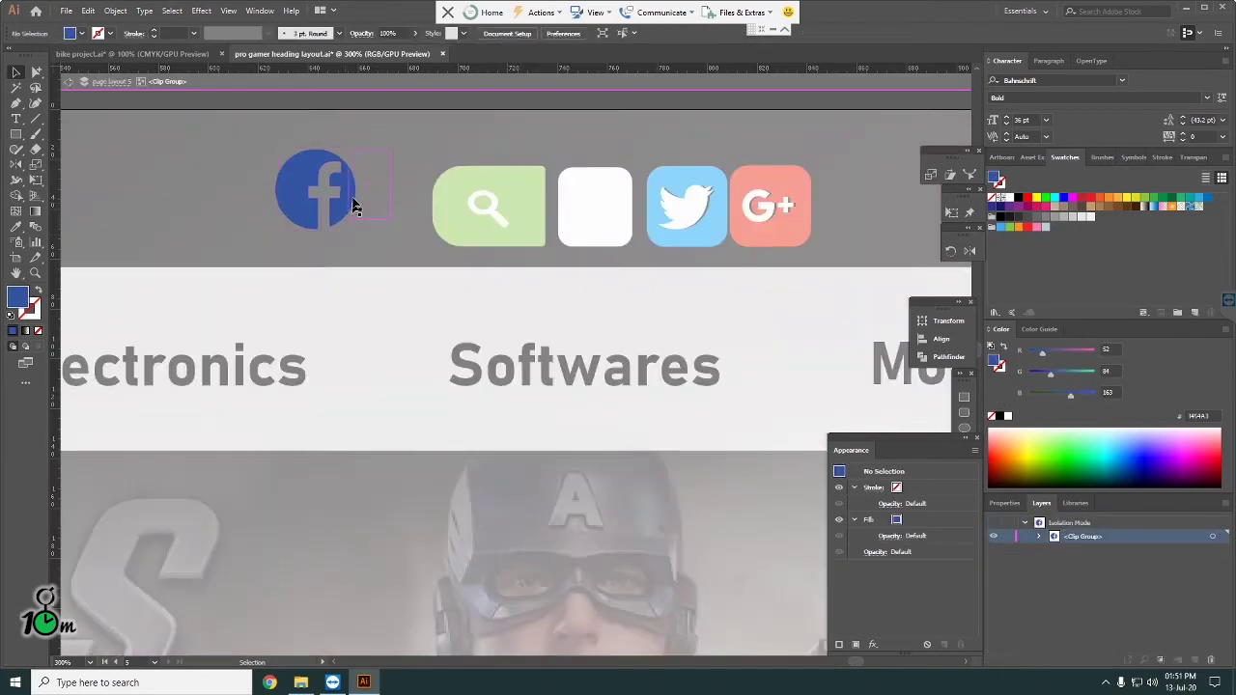
click(338, 229)
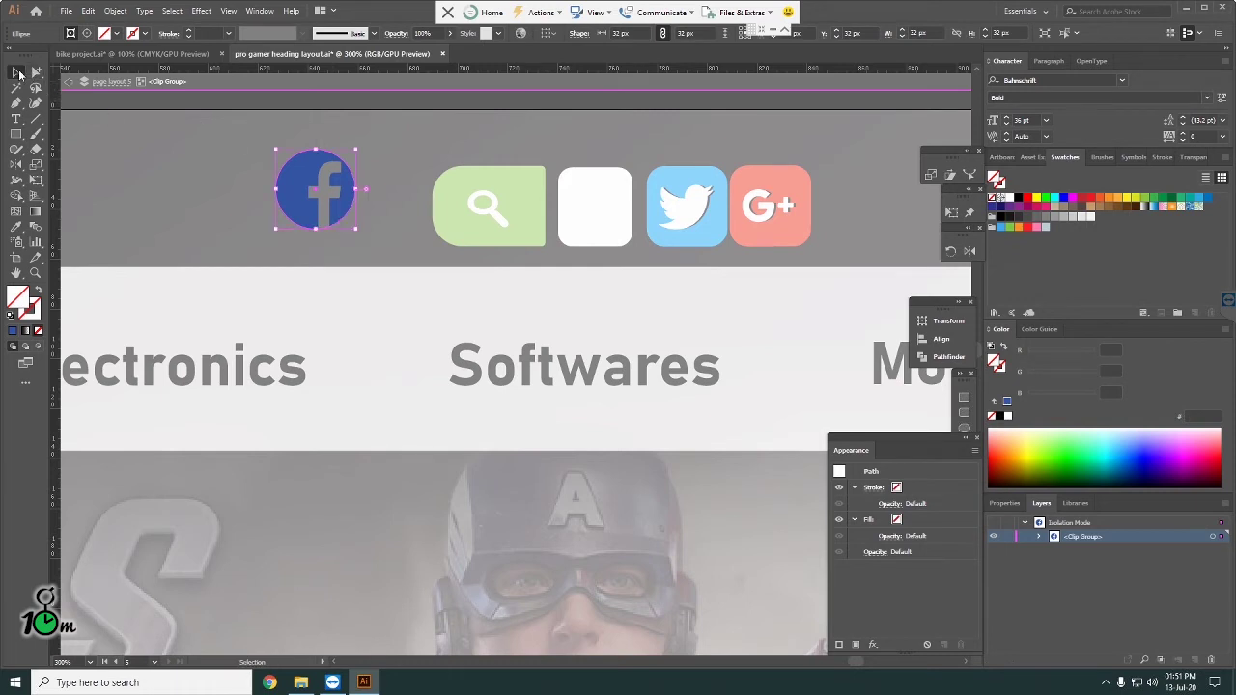
double_click(277, 110)
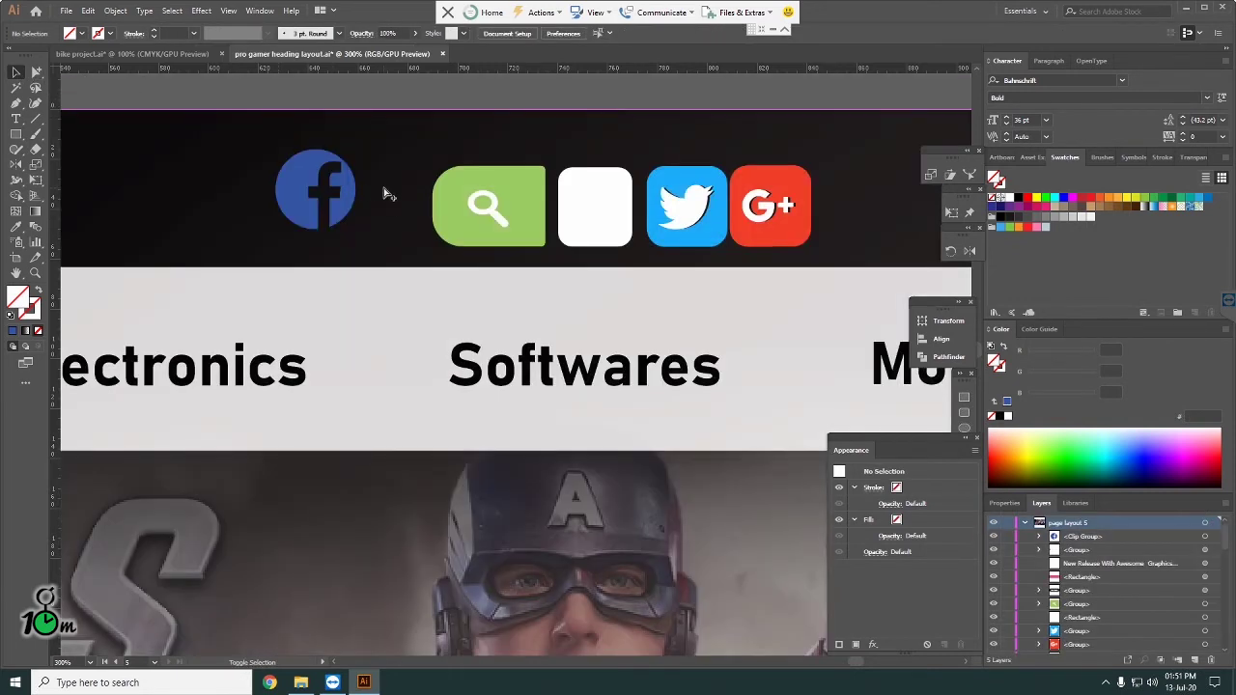
click(338, 212)
drag(338, 213, 486, 205)
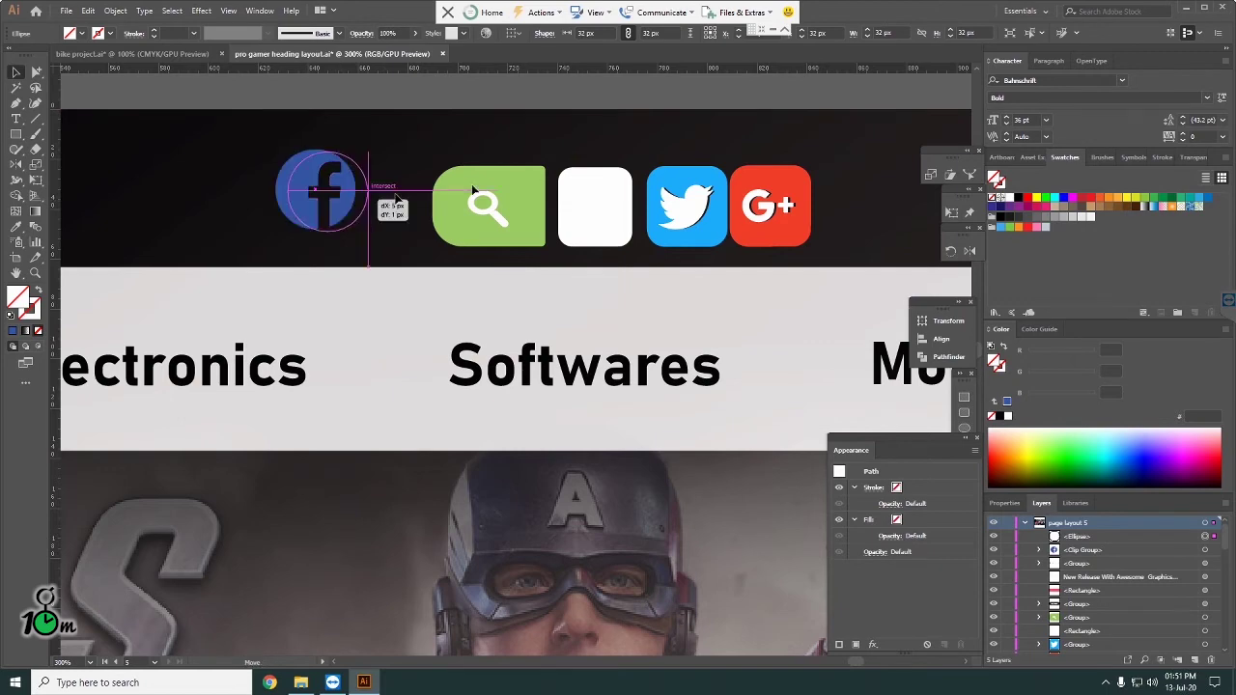
key(ctrl+z)
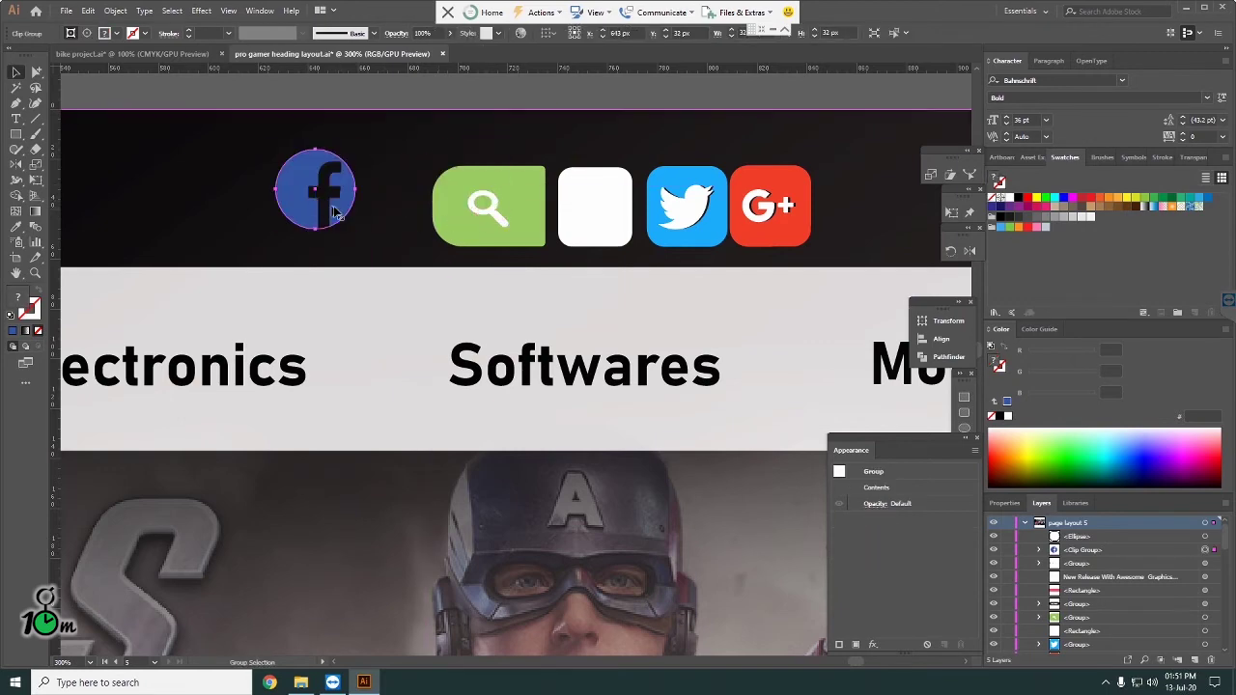
double_click(347, 212)
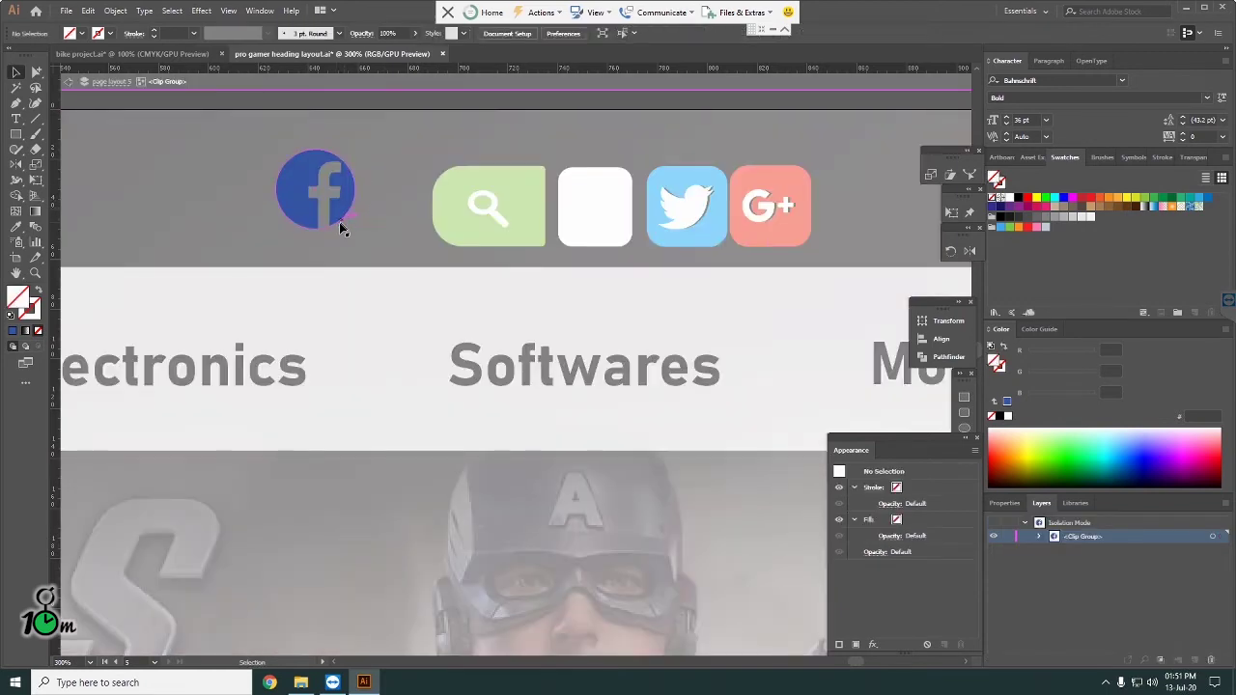
click(339, 222)
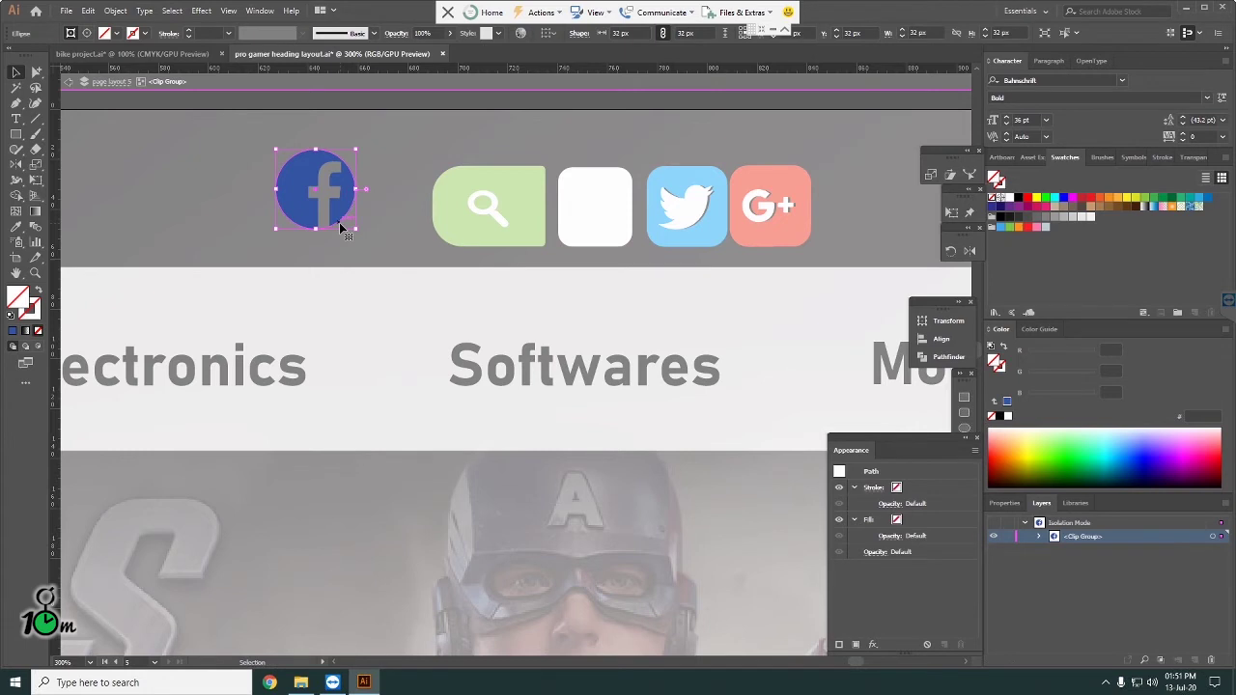
Step: In Outline view, move the Facebook badge aside to expose the empty circle behind it
double_click(392, 156)
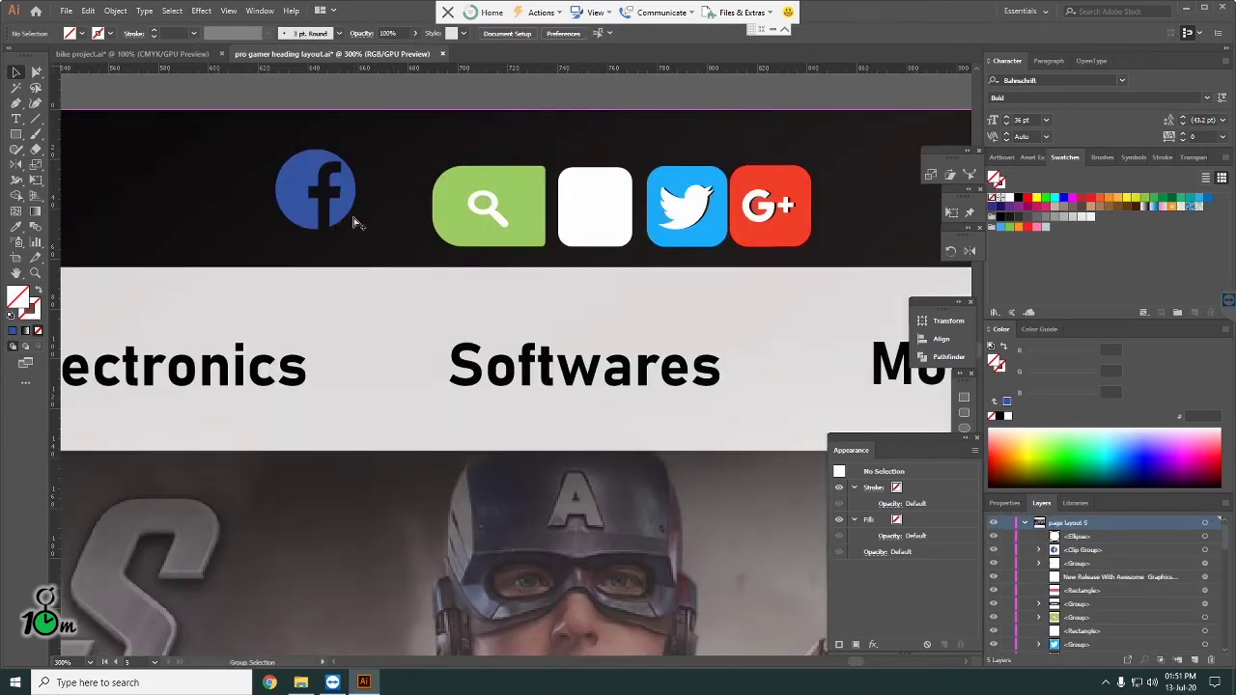
key(ctrl+y)
drag(353, 222, 436, 203)
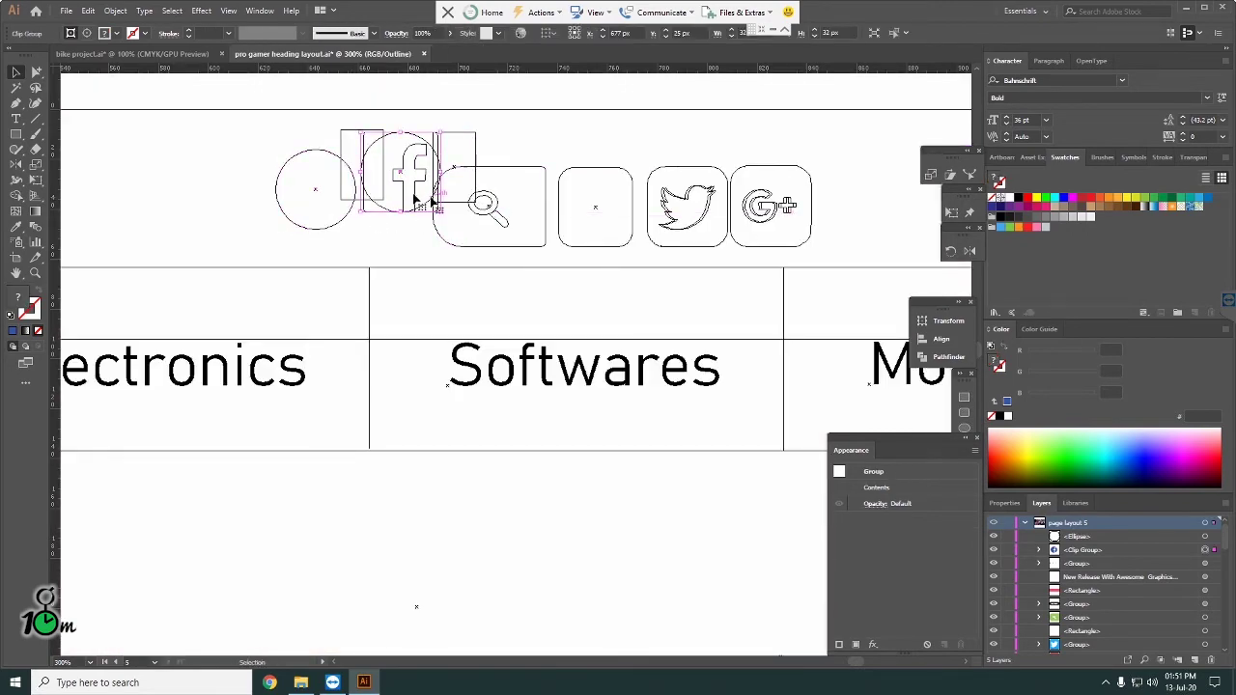
click(335, 225)
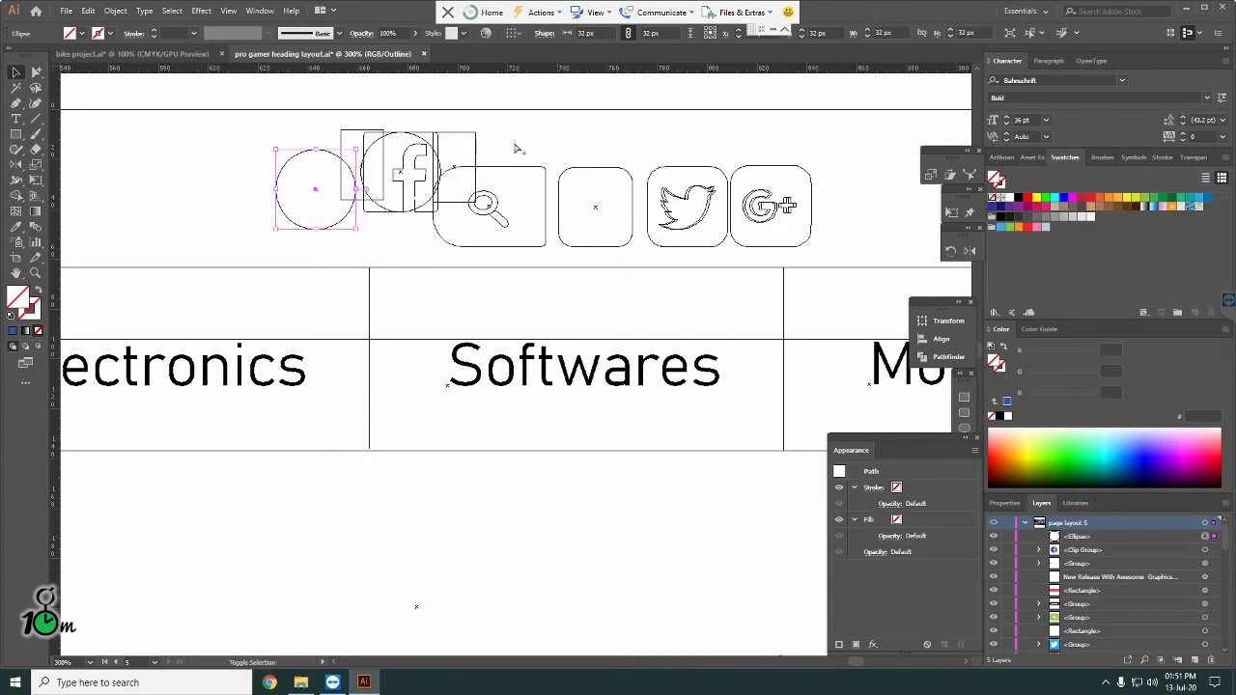
key(a)
key(ctrl+y)
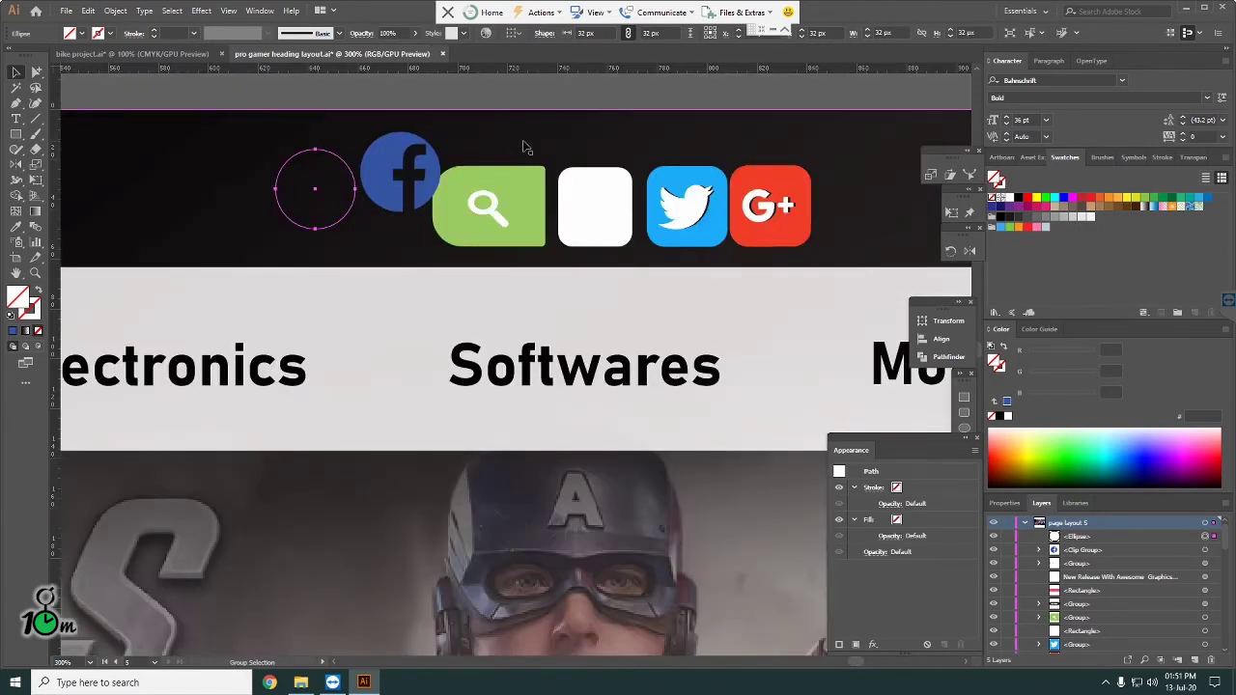
Step: Fill the leftover circle blue and compare it against the Twitter icon
click(669, 224)
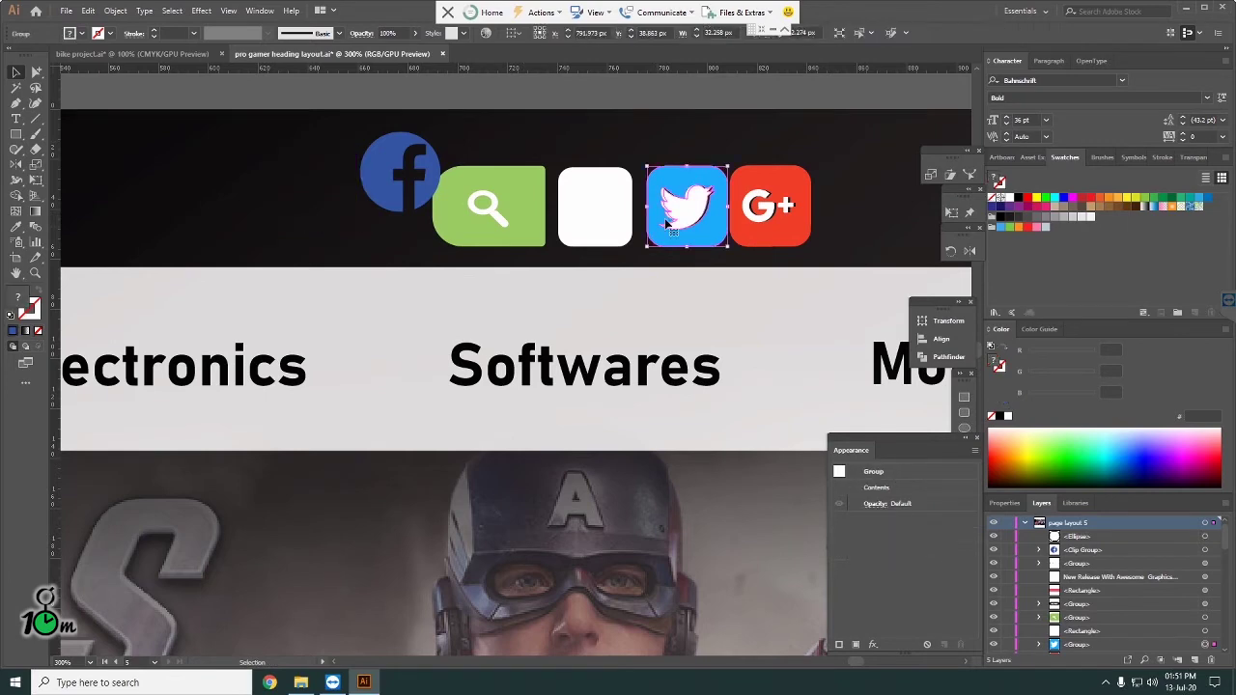
key(ctrl+y)
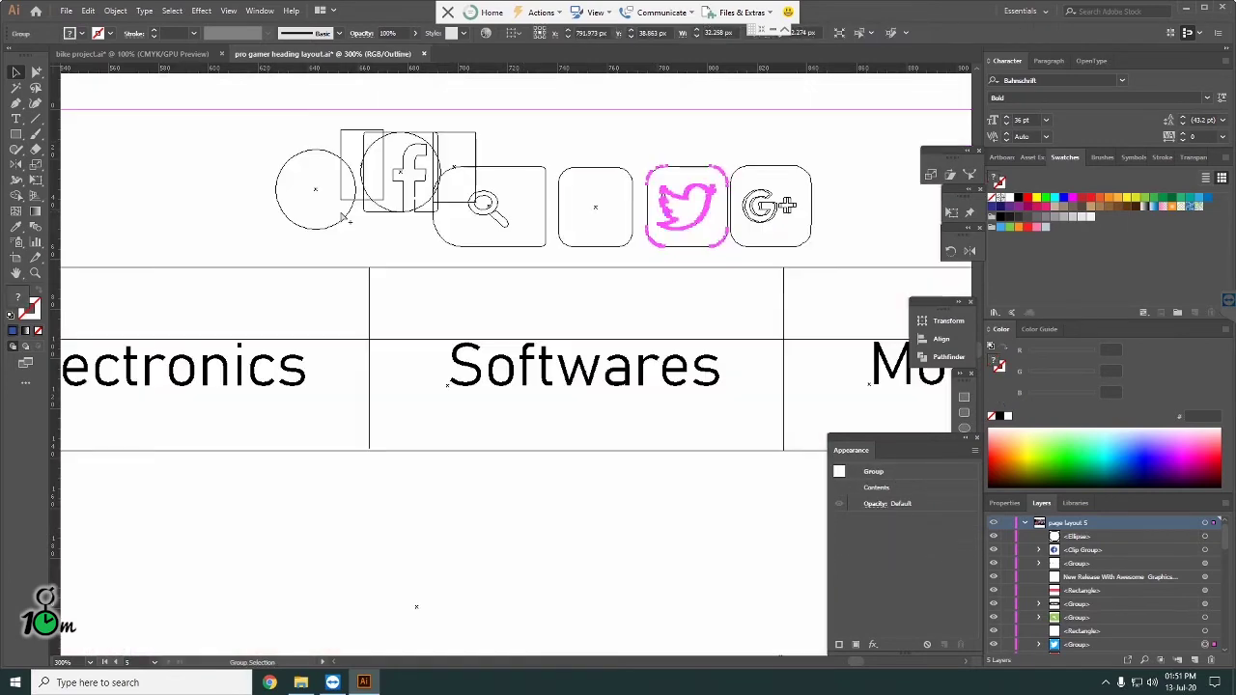
click(350, 221)
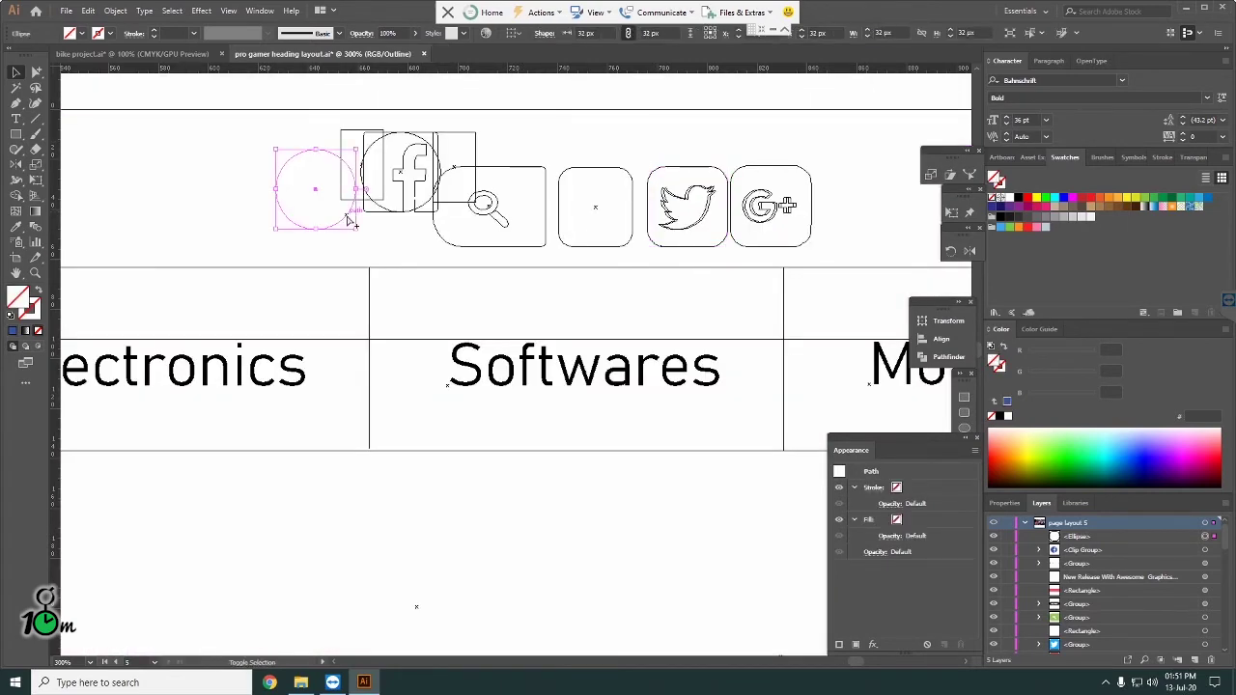
key(a)
key(ctrl+y)
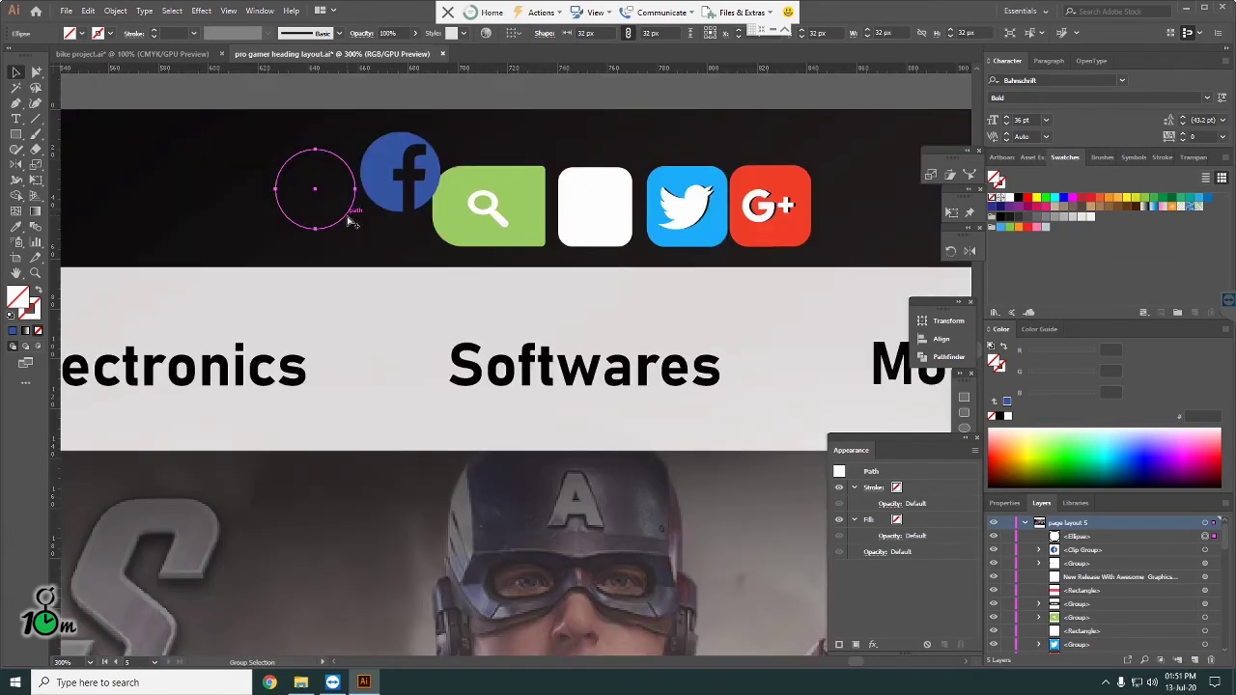
key(v)
click(13, 331)
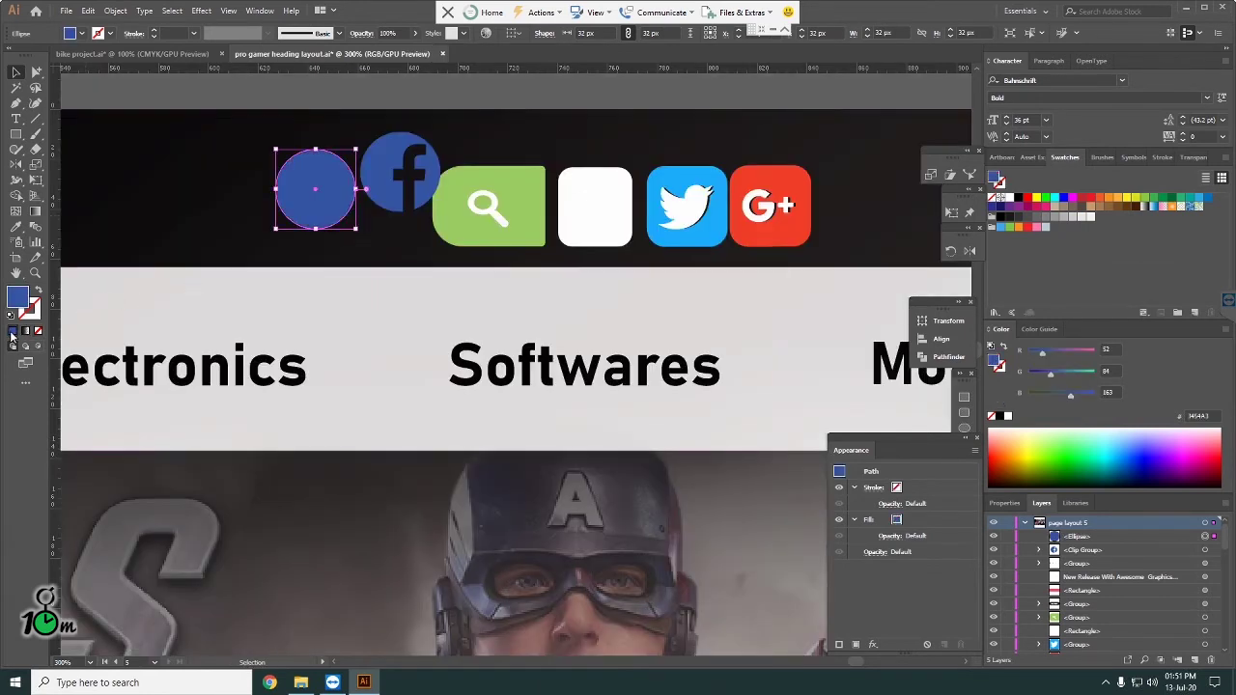
click(520, 92)
click(683, 218)
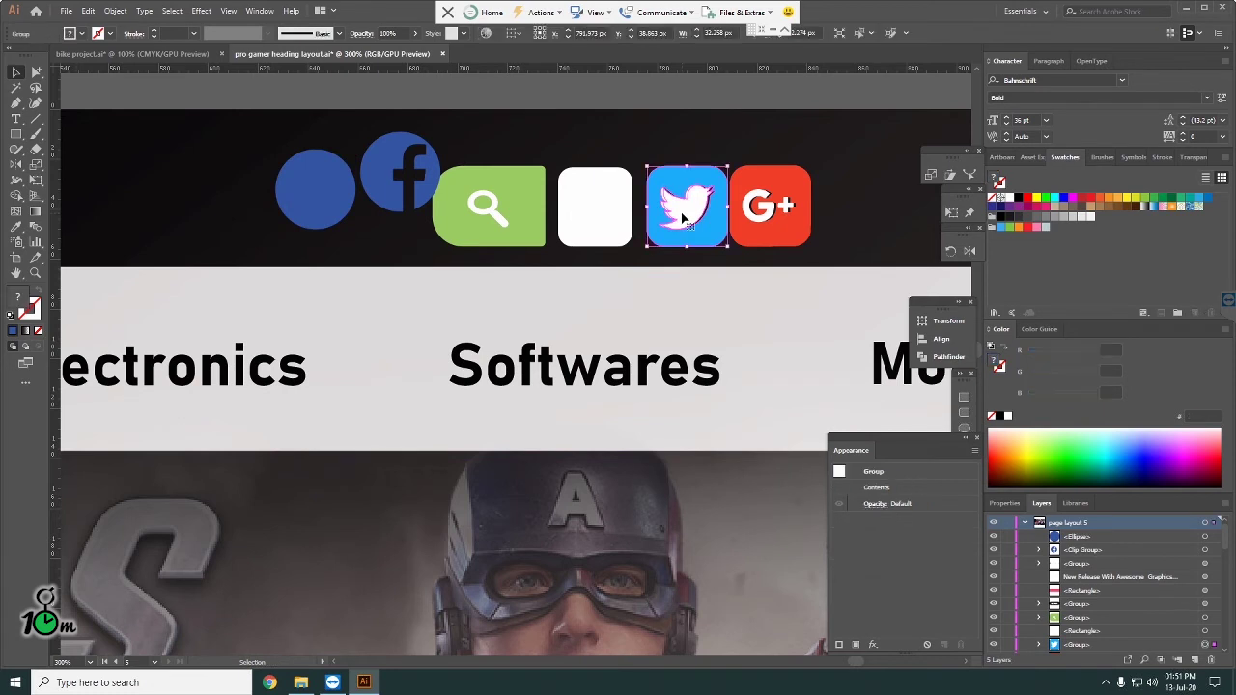
click(324, 203)
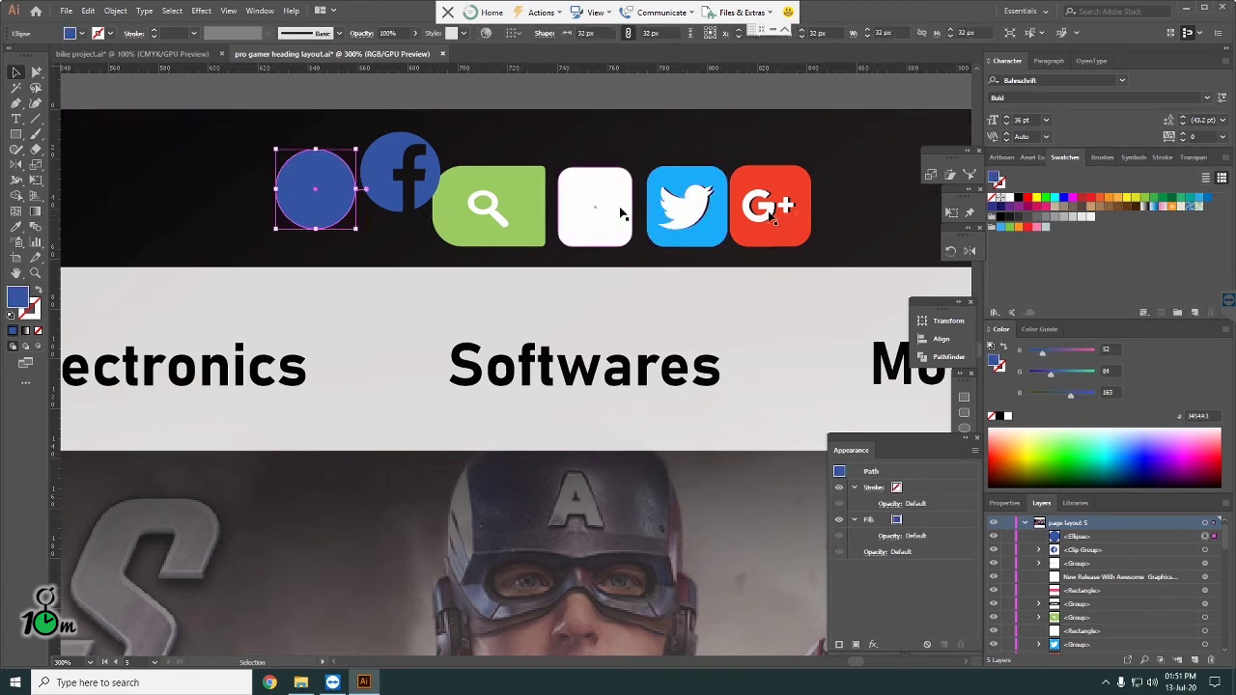
click(685, 207)
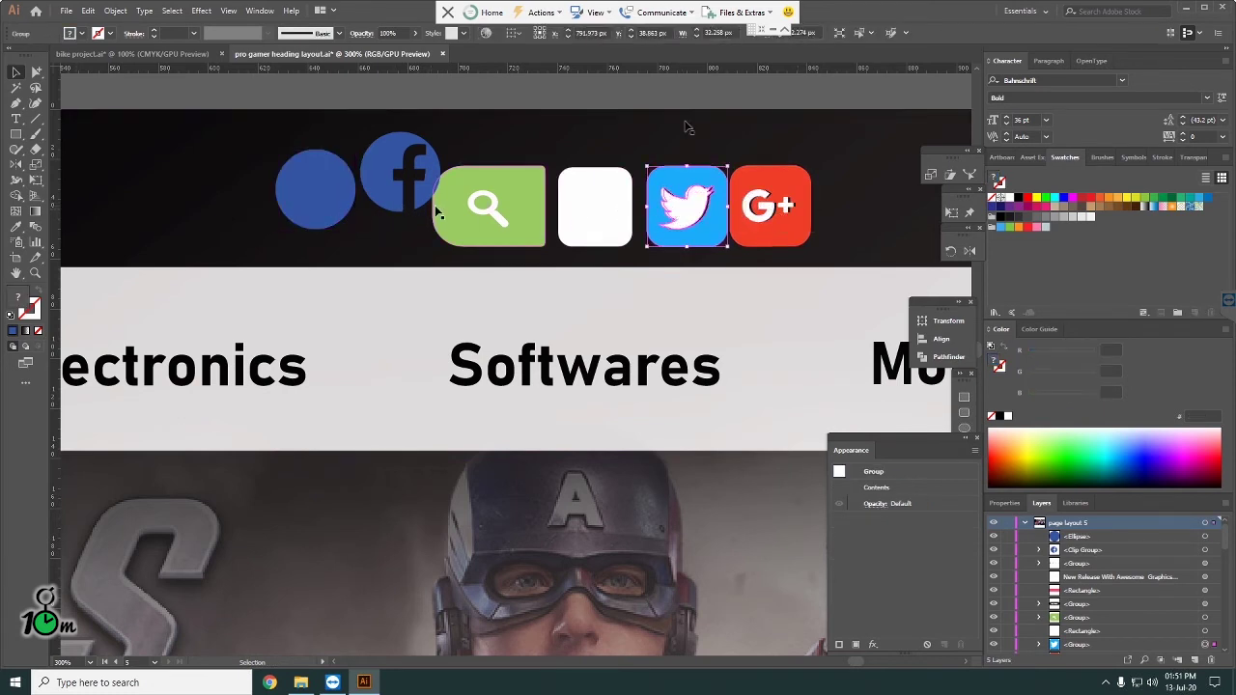
Step: Set the stray circle's fill to None and delete it
scroll(579, 308, down, 1)
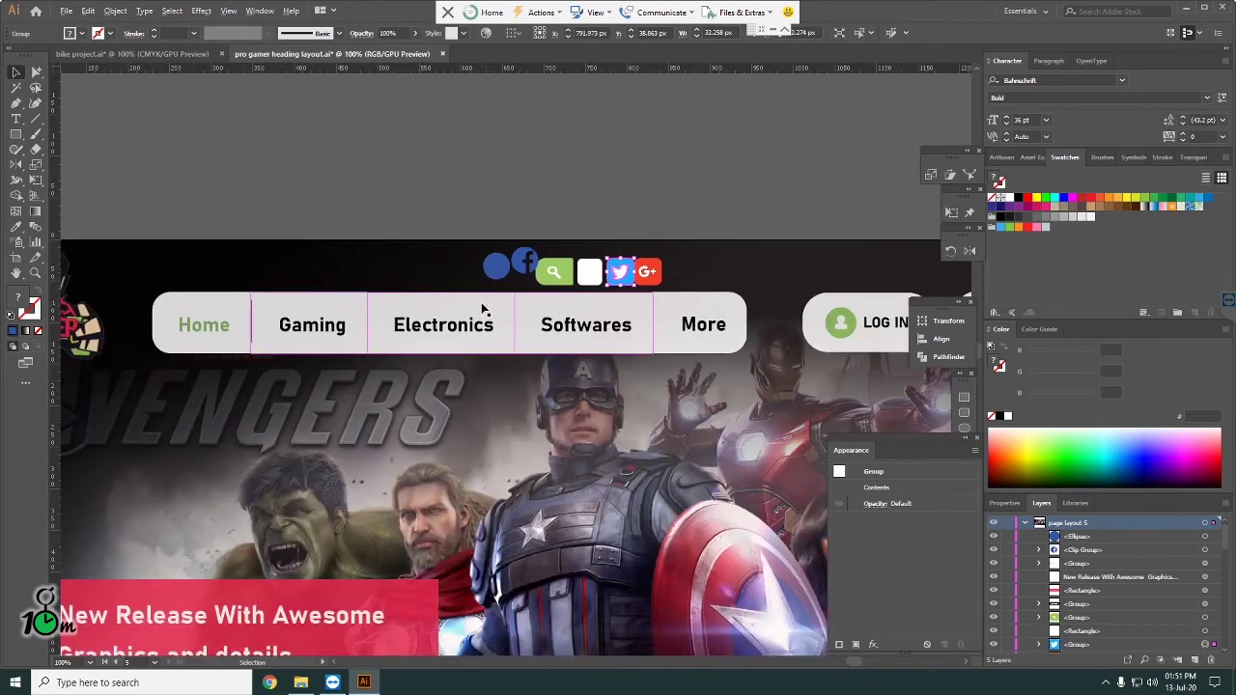
alt+scroll(483, 307, down, 1)
alt+scroll(584, 262, up, 2)
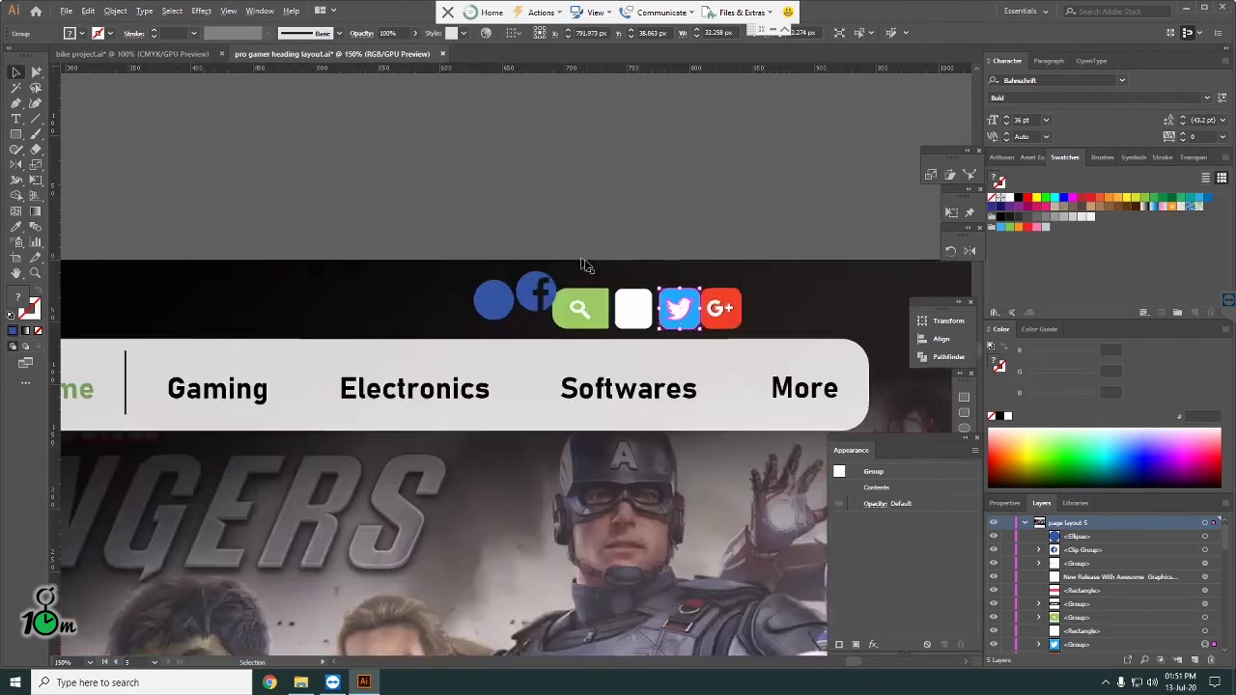
scroll(584, 263, up, 2)
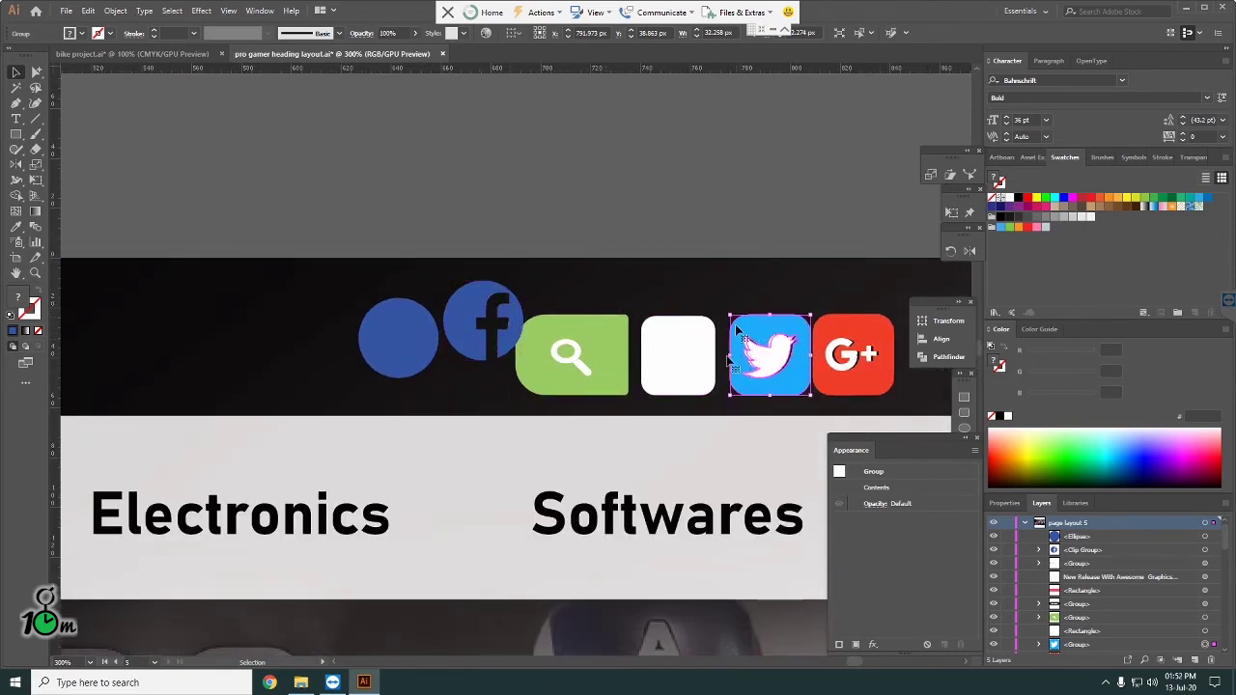
key(a)
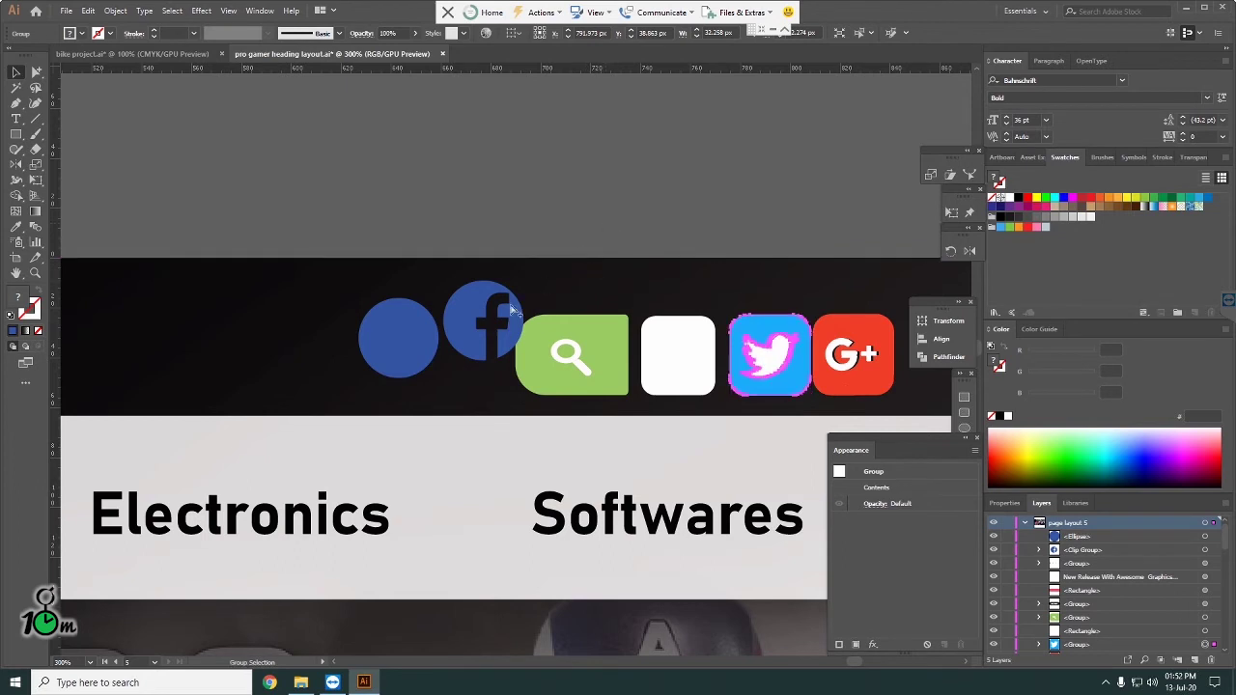
click(417, 333)
key(slash)
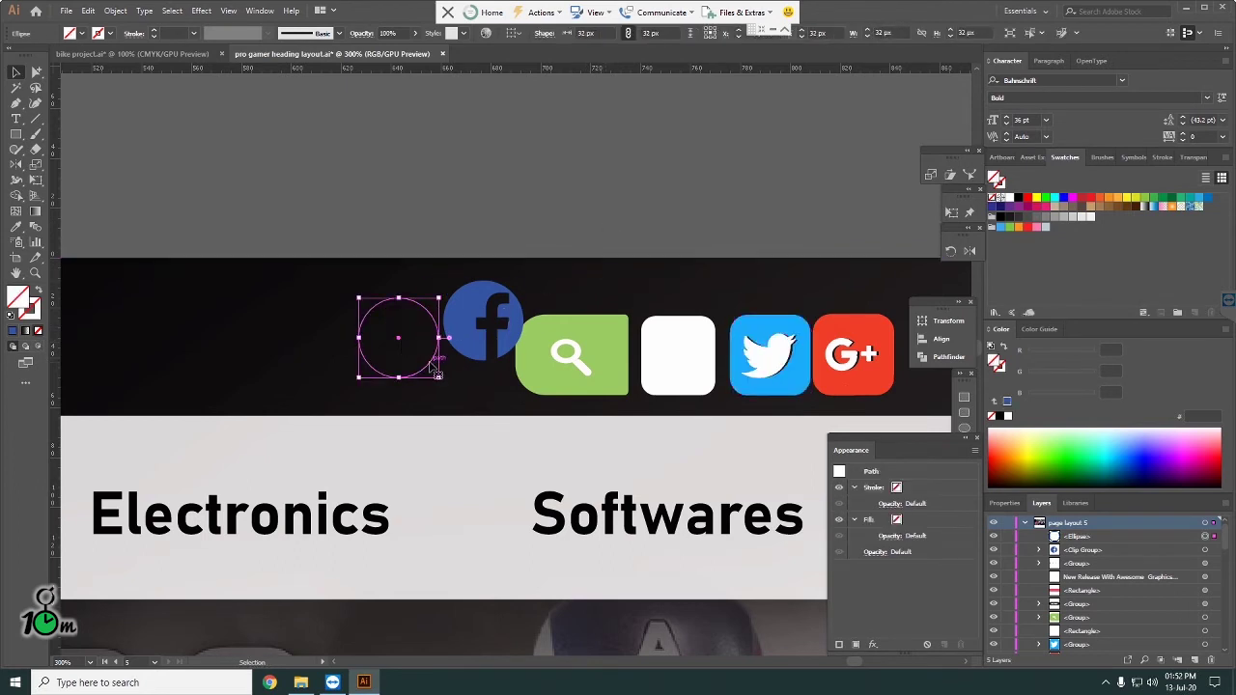
key(Delete)
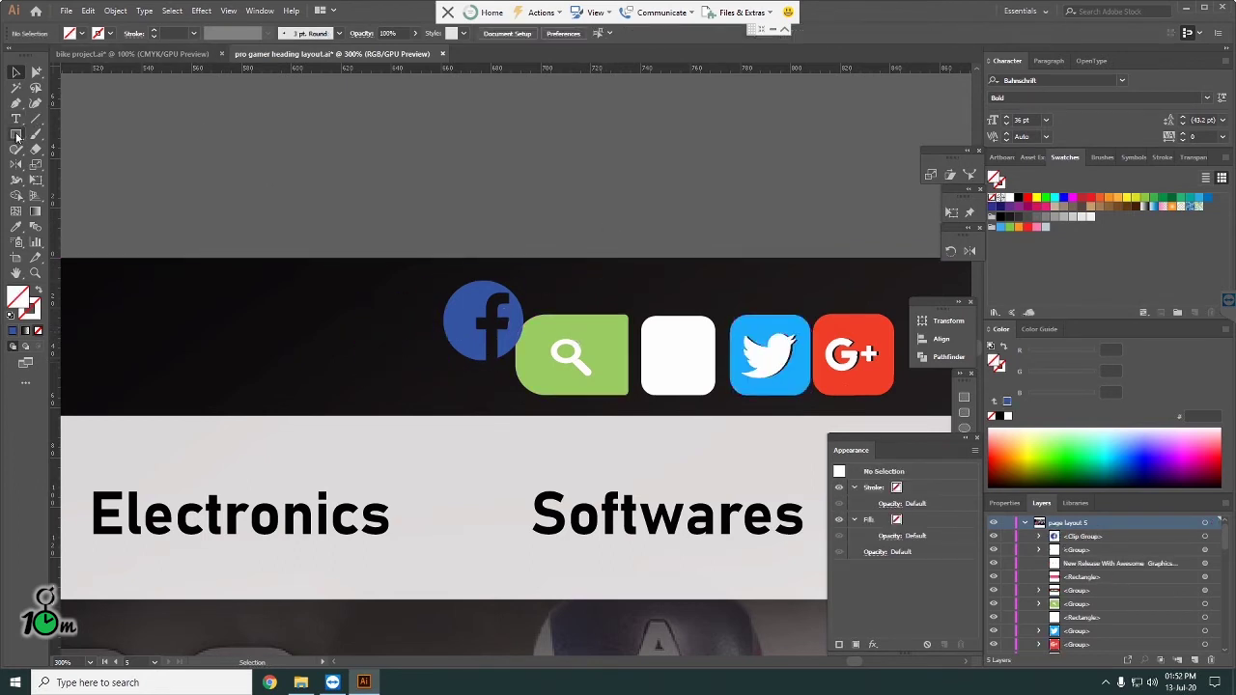
Step: Draw a square above the banner, round its corners, and fill it blue
click(15, 135)
drag(259, 143, 349, 232)
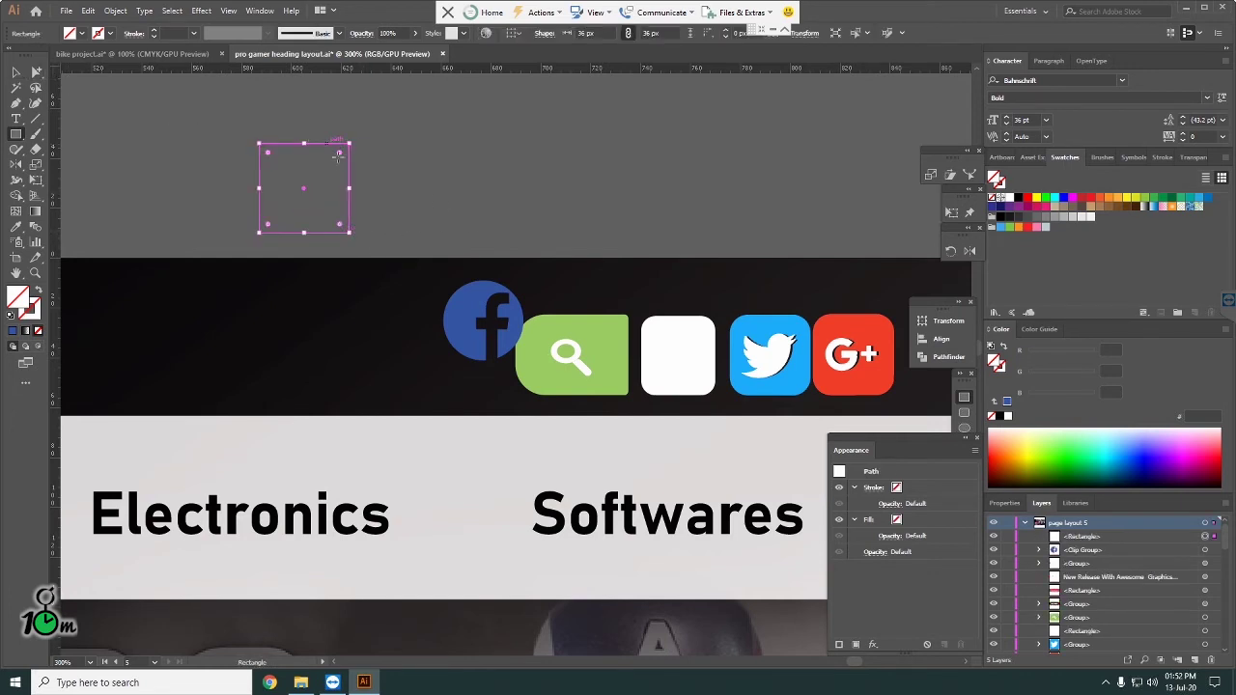
drag(337, 156, 325, 168)
click(15, 72)
click(422, 160)
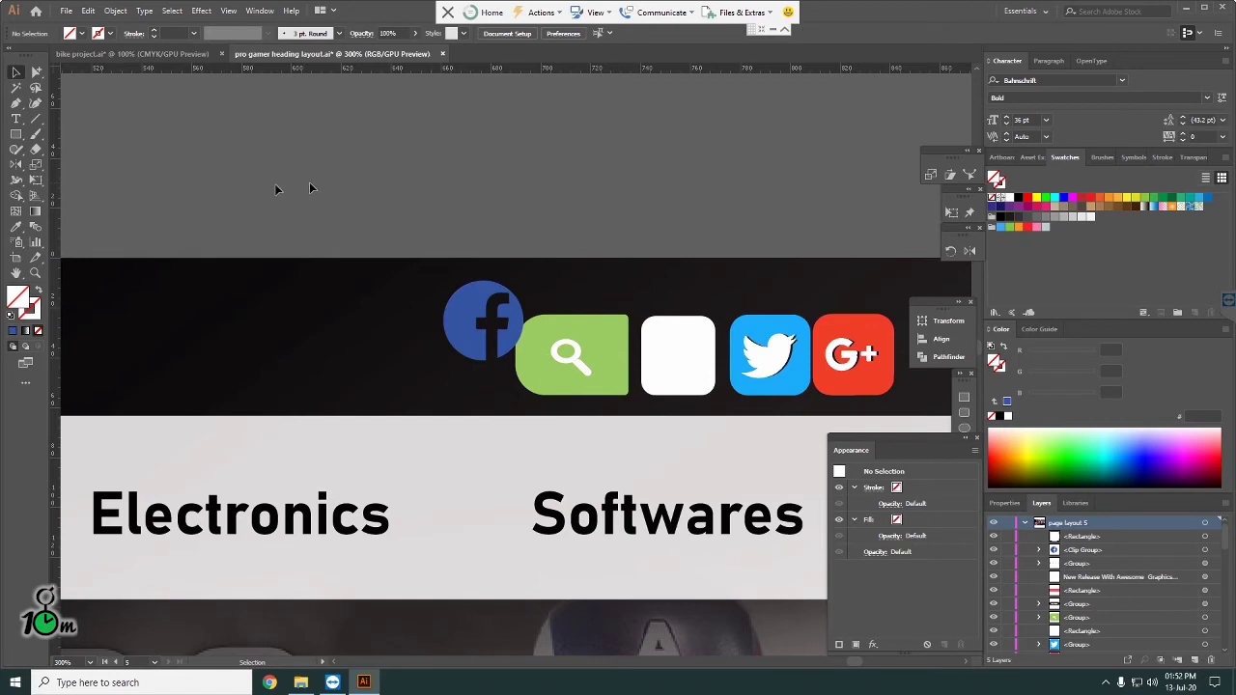
click(353, 214)
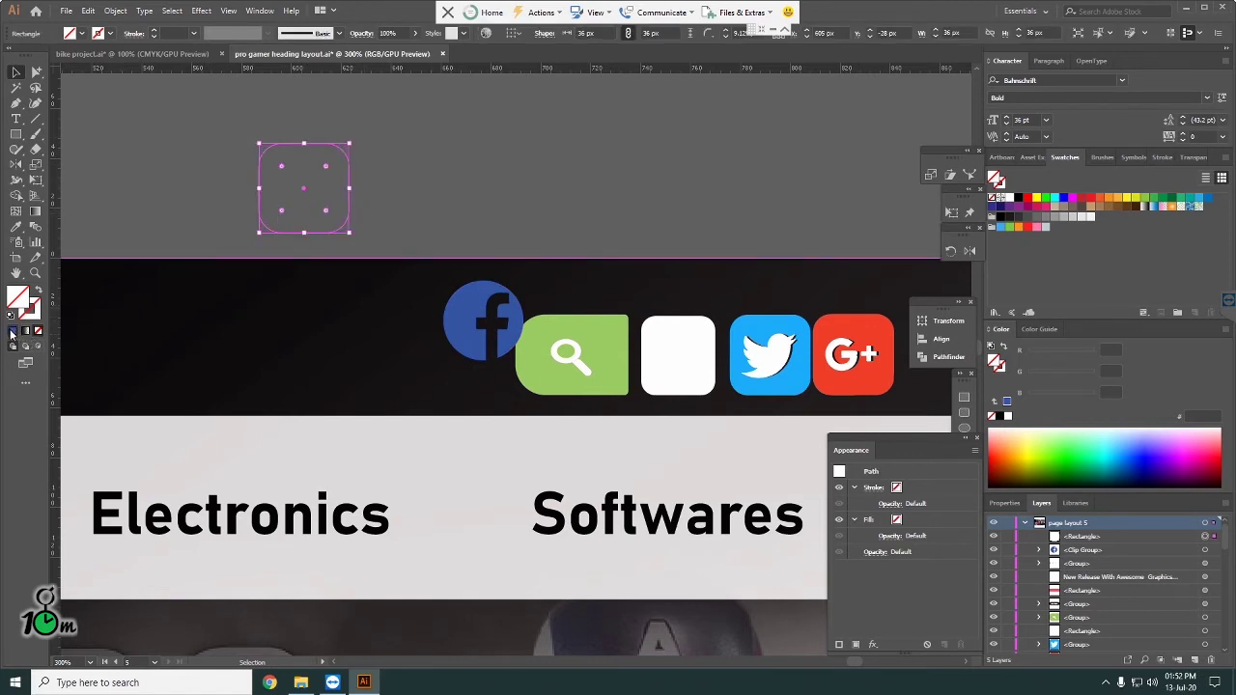
click(12, 331)
Step: Match the blue square's size and corner rounding to the Twitter tile, then move it above the banner
click(479, 323)
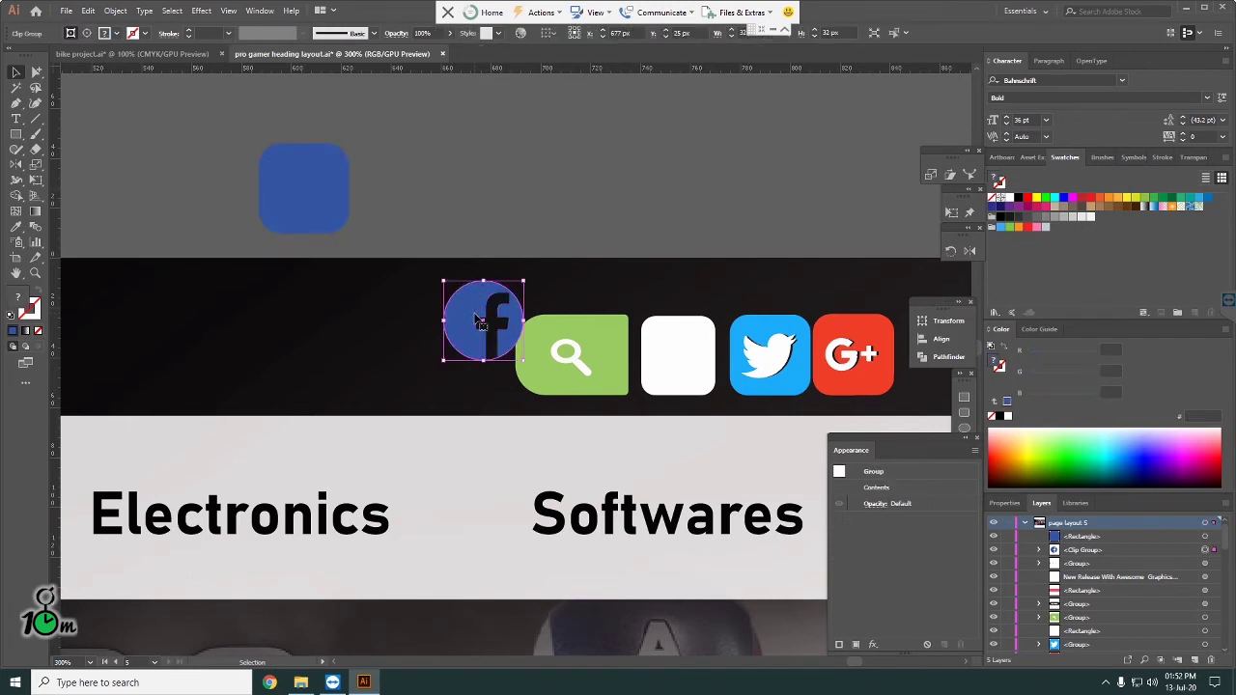
mouse_move(307, 191)
mouse_down()
mouse_move(776, 359)
mouse_move(820, 406)
mouse_up()
scroll(818, 328, up, 3)
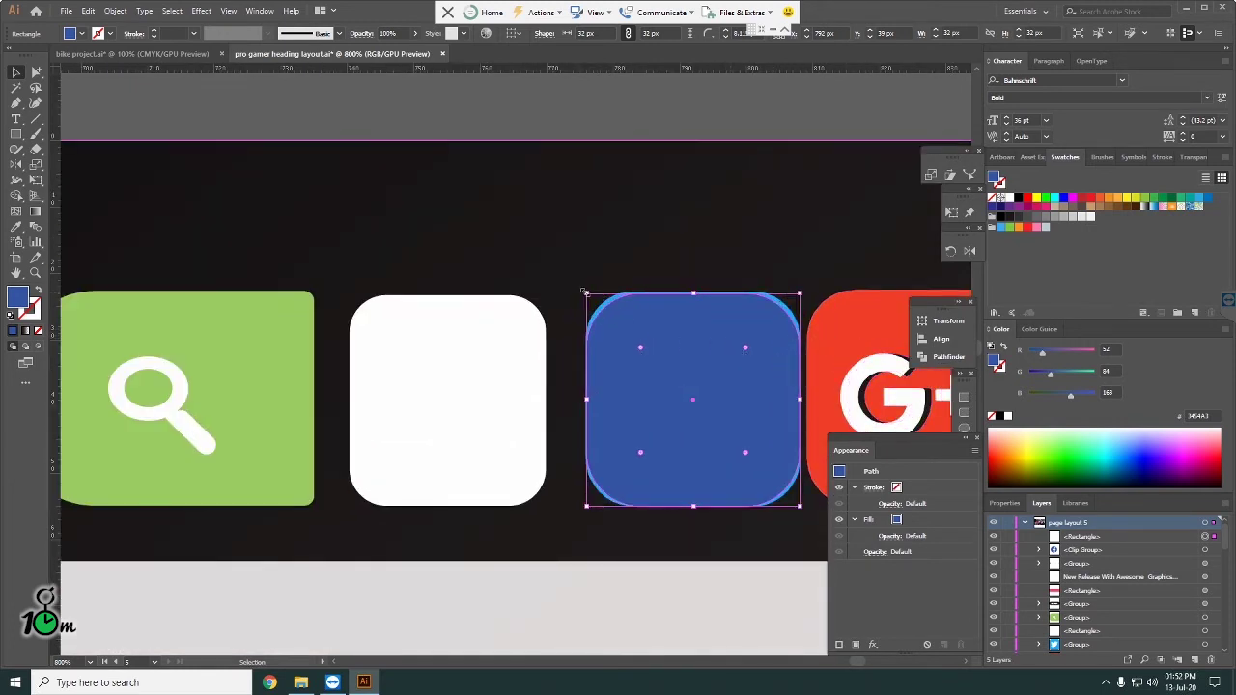
drag(586, 292, 586, 292)
drag(640, 348, 628, 342)
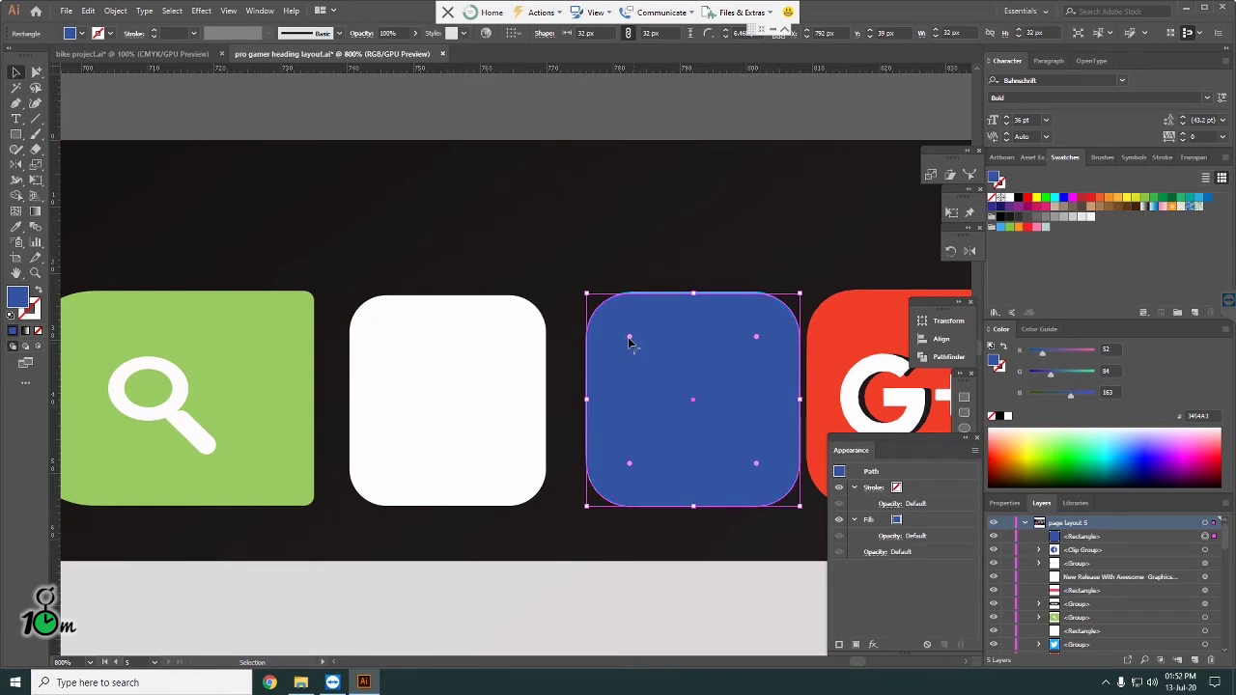
scroll(511, 258, down, 2)
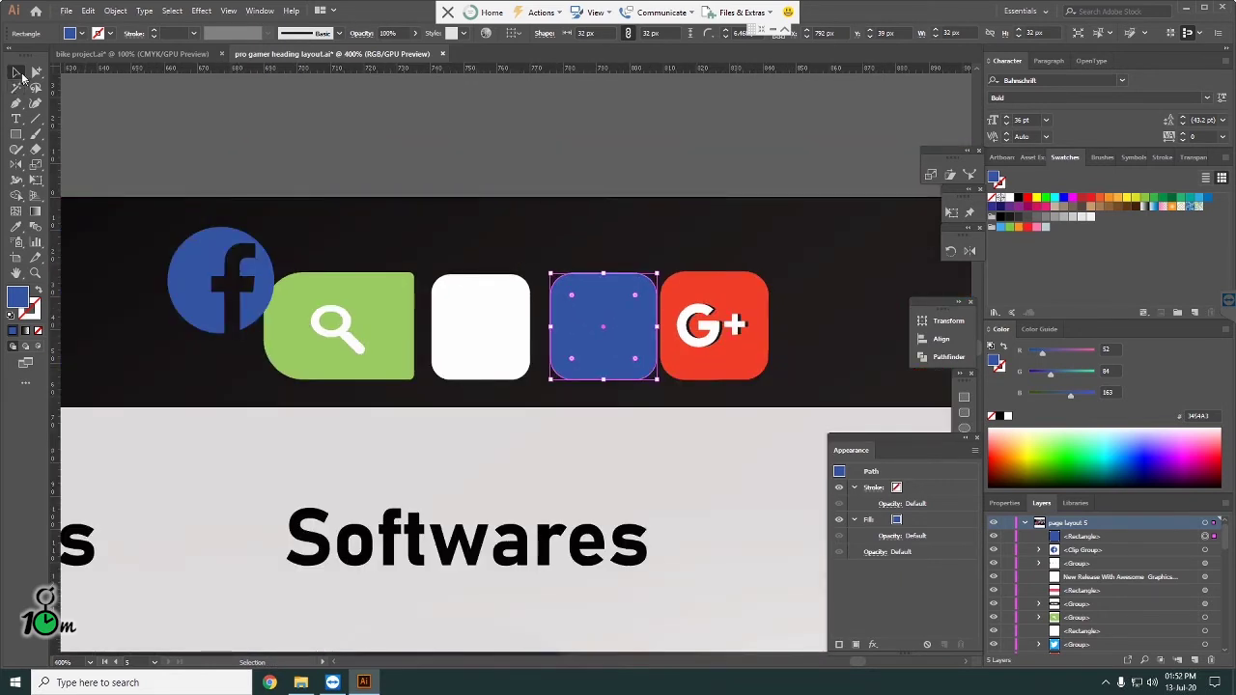
drag(604, 345, 433, 120)
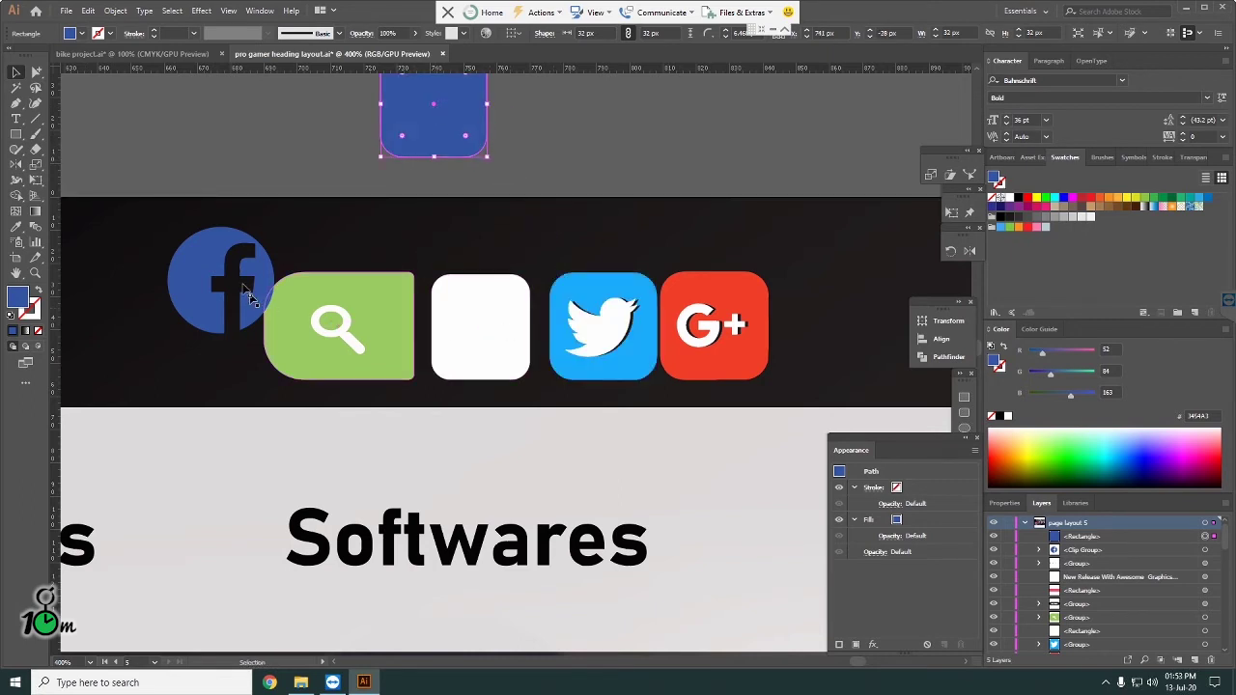
Step: Inside the Facebook icon group, move the "f" letter onto the white tile
click(212, 264)
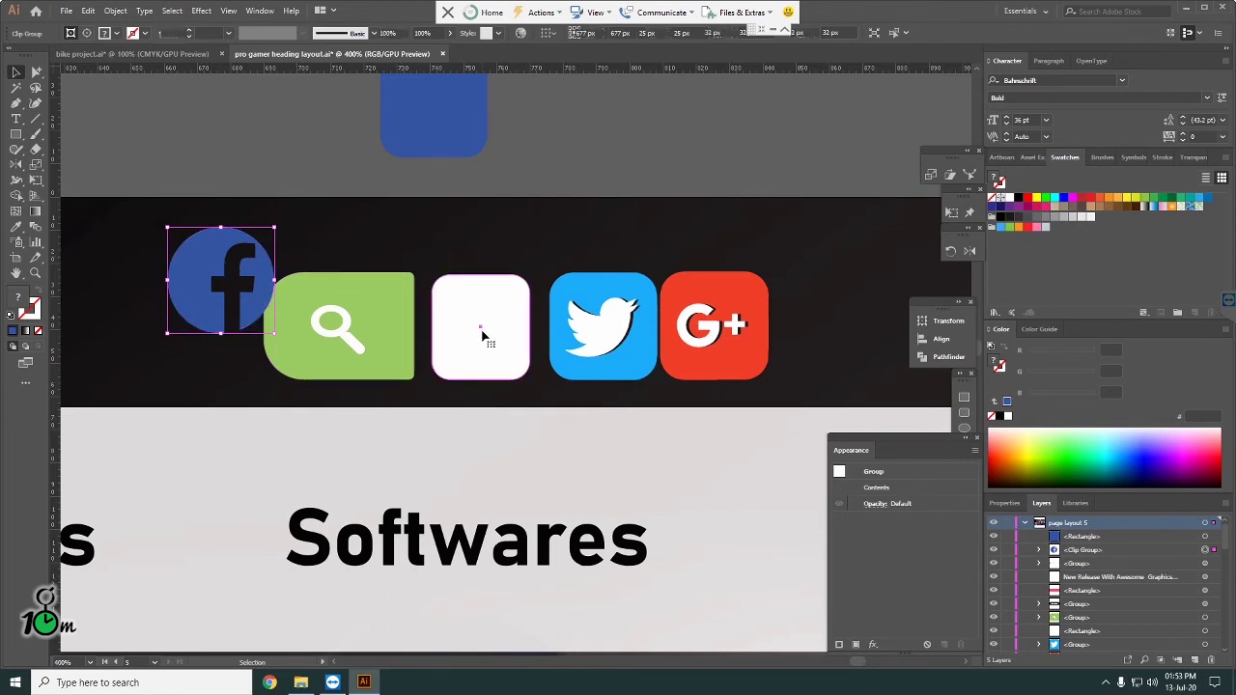
click(483, 333)
click(201, 293)
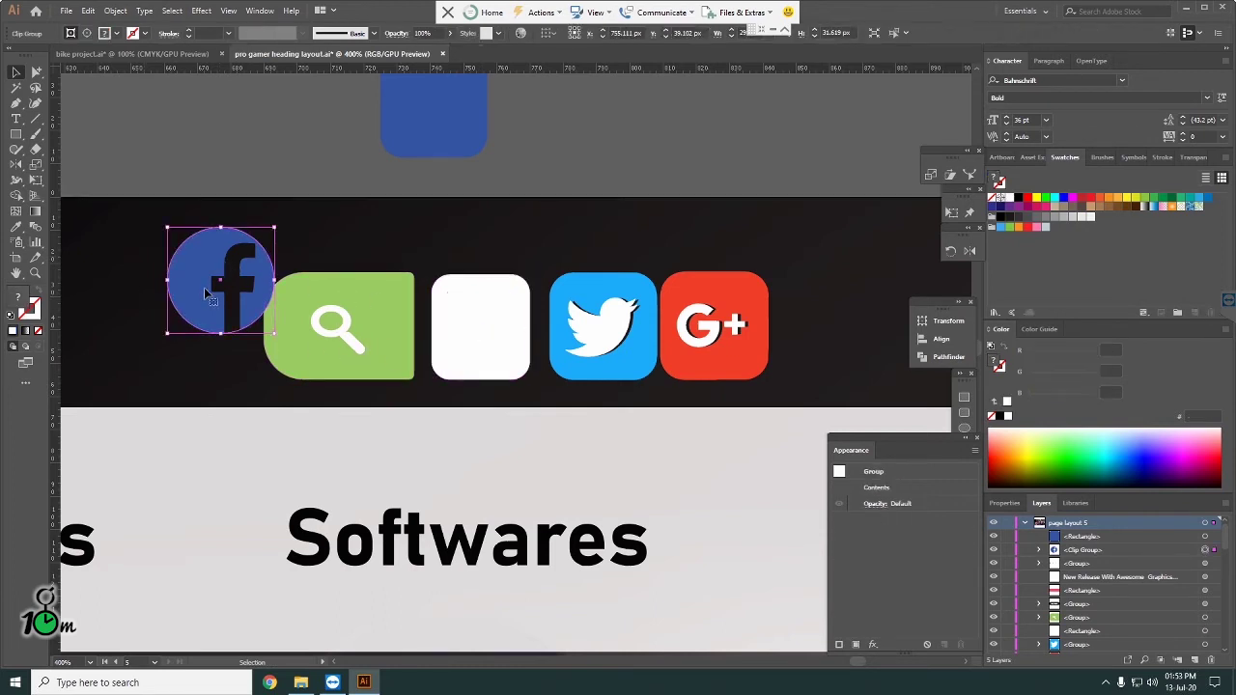
double_click(206, 288)
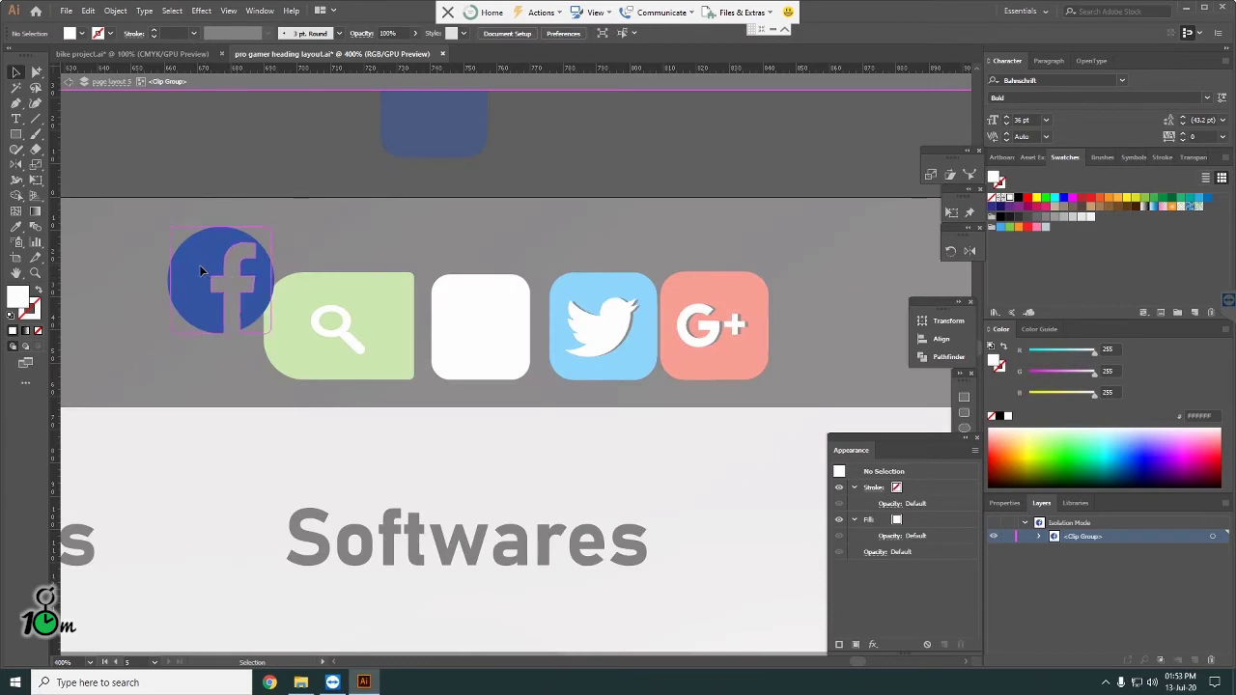
drag(187, 280, 462, 328)
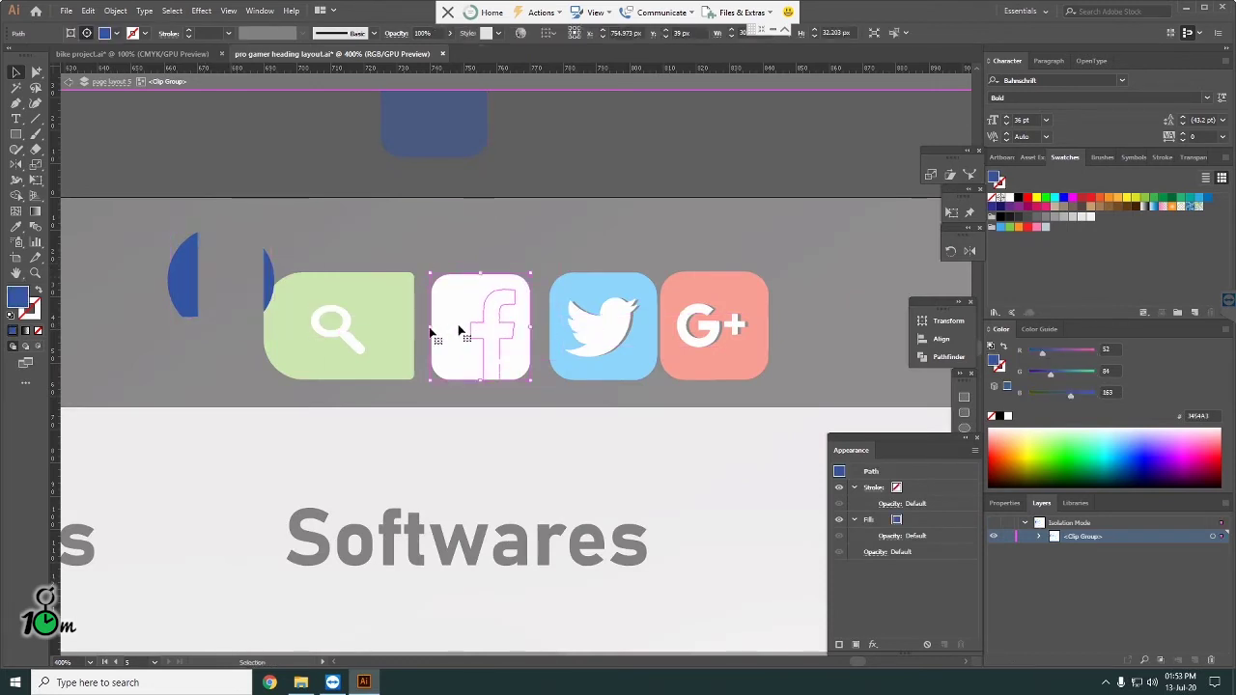
click(267, 293)
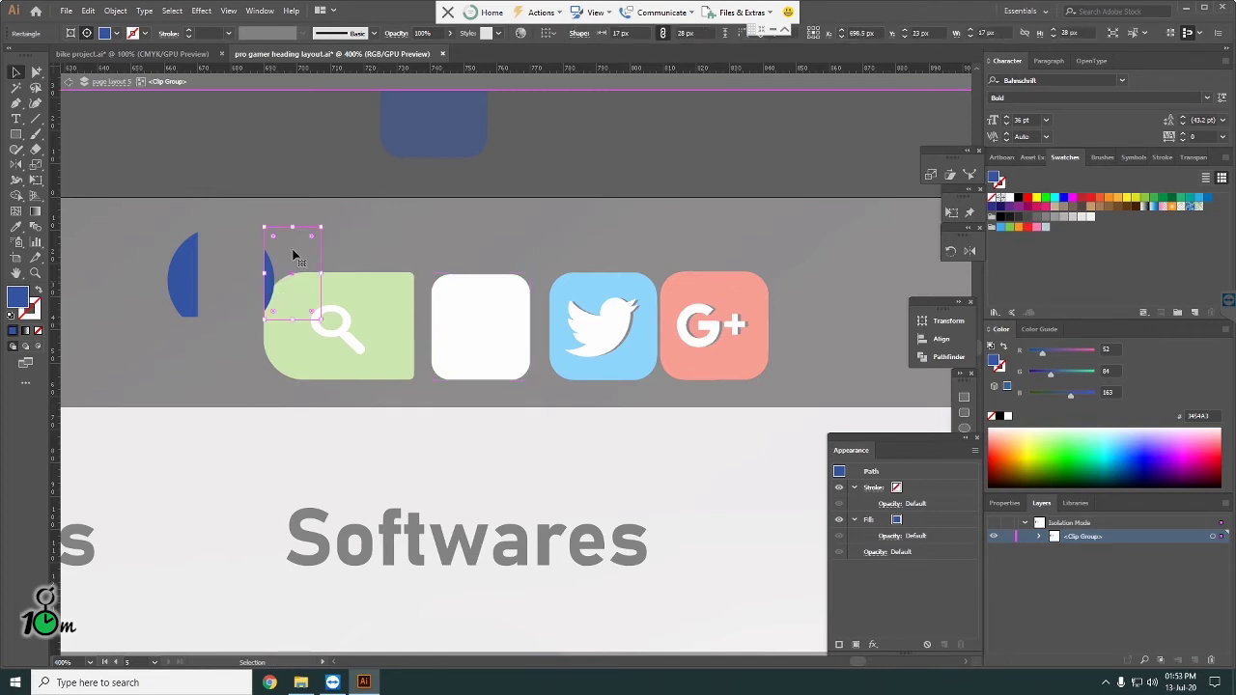
double_click(322, 131)
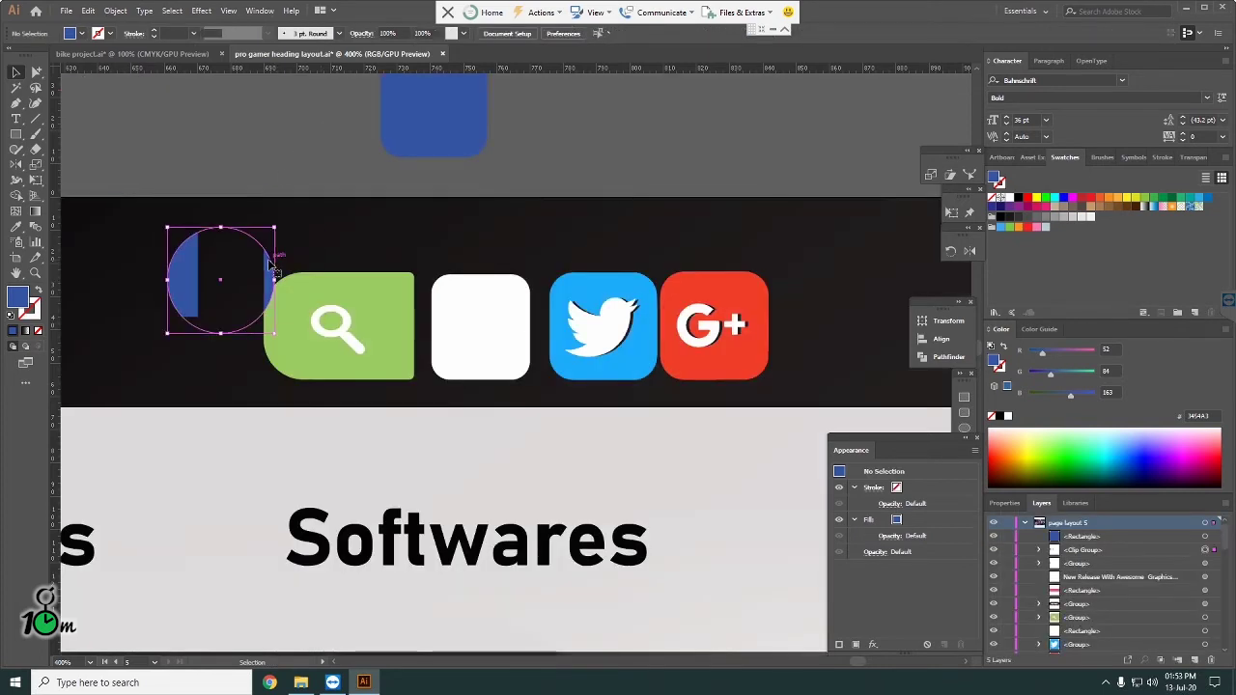
Step: Switch to Outline view to reveal hidden shapes, then check the white tile holding the "f"
click(457, 151)
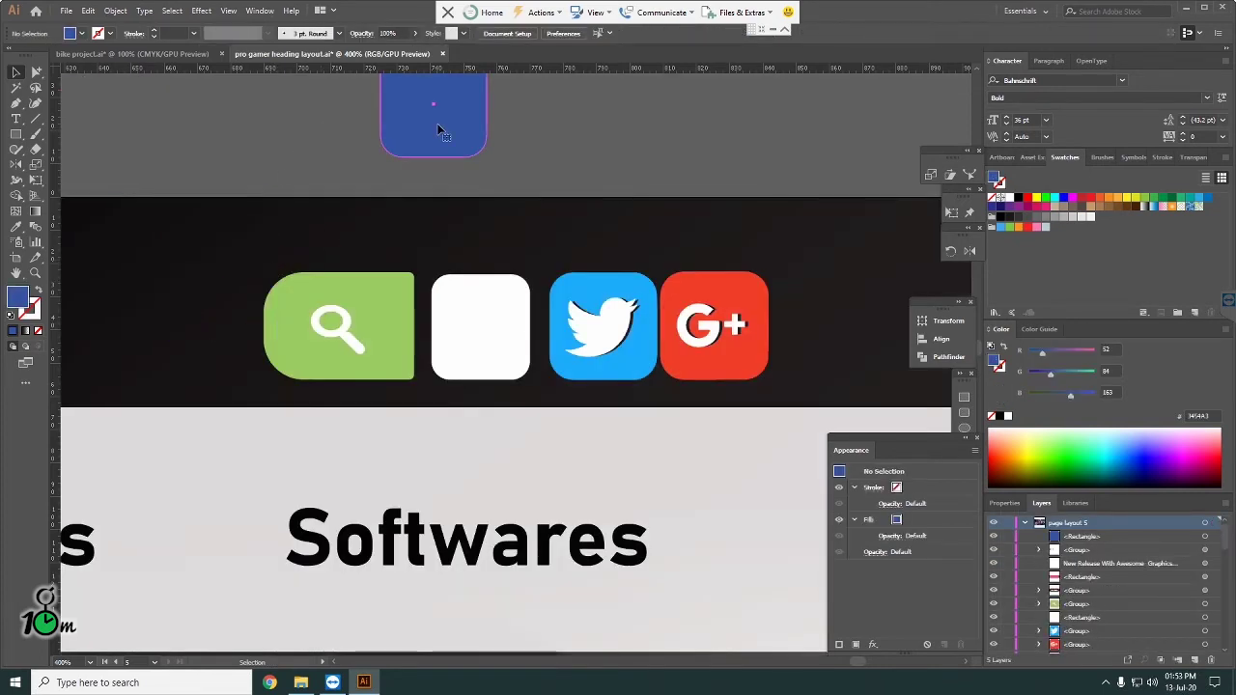
click(515, 305)
drag(514, 305, 514, 307)
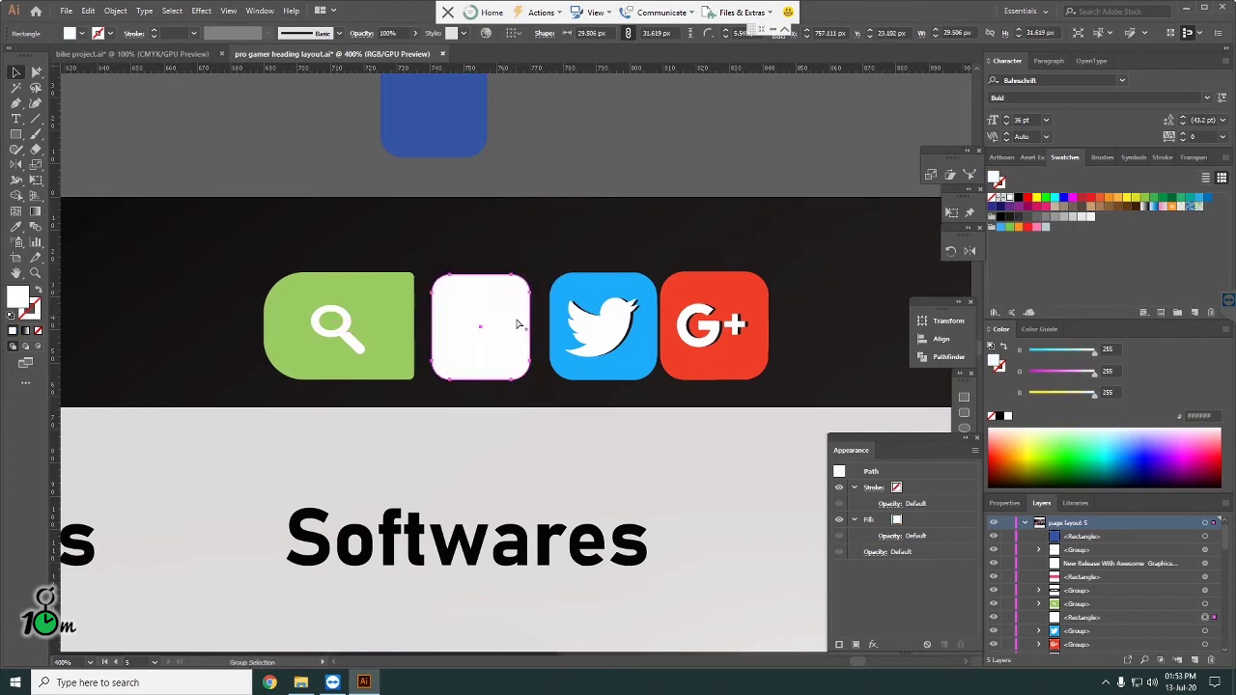
key(a)
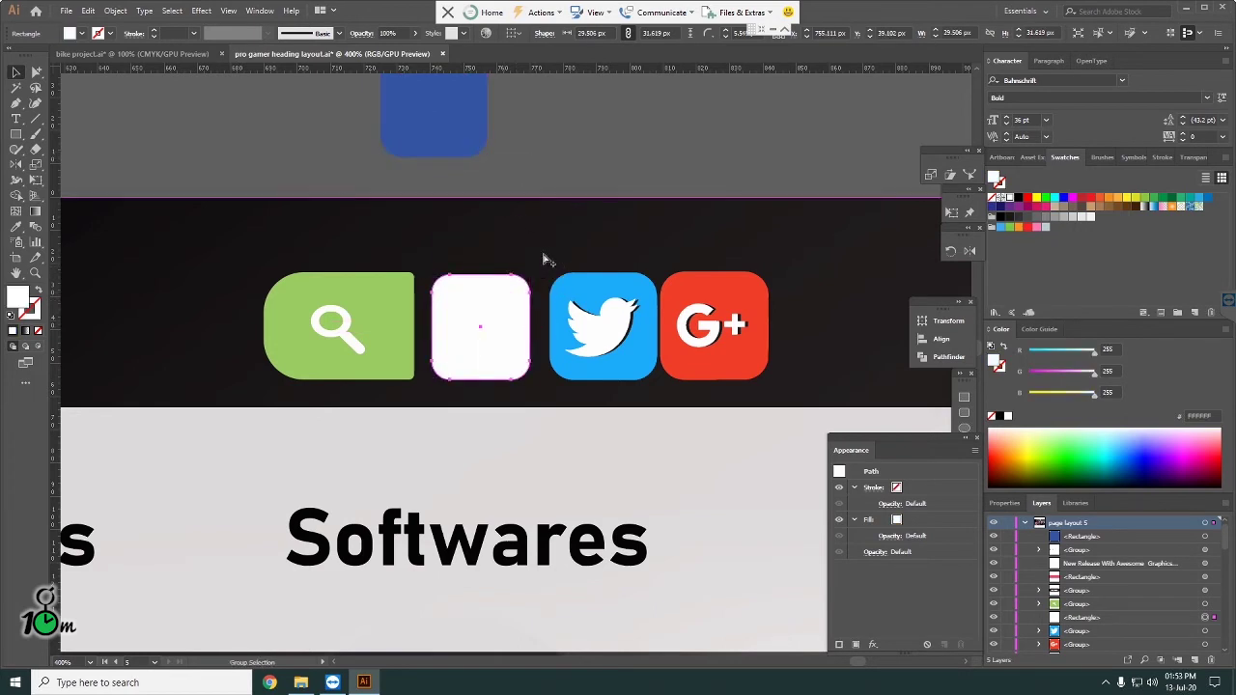
key(ctrl+y)
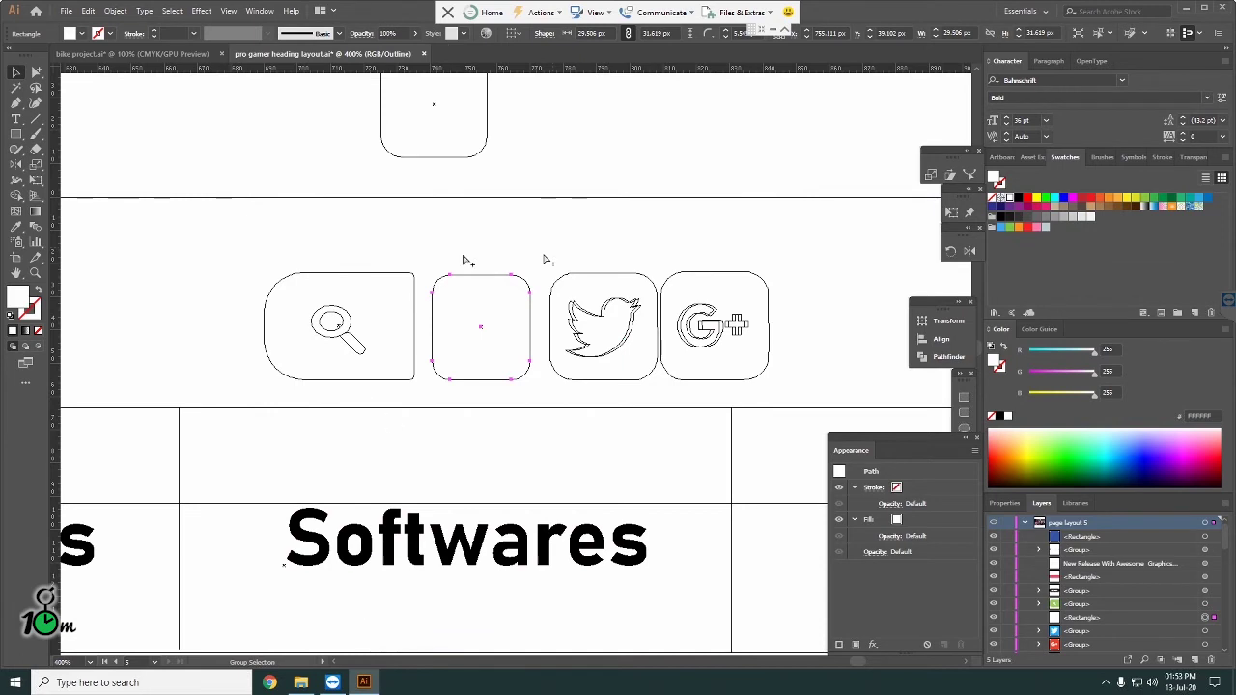
key(v)
click(511, 326)
click(473, 251)
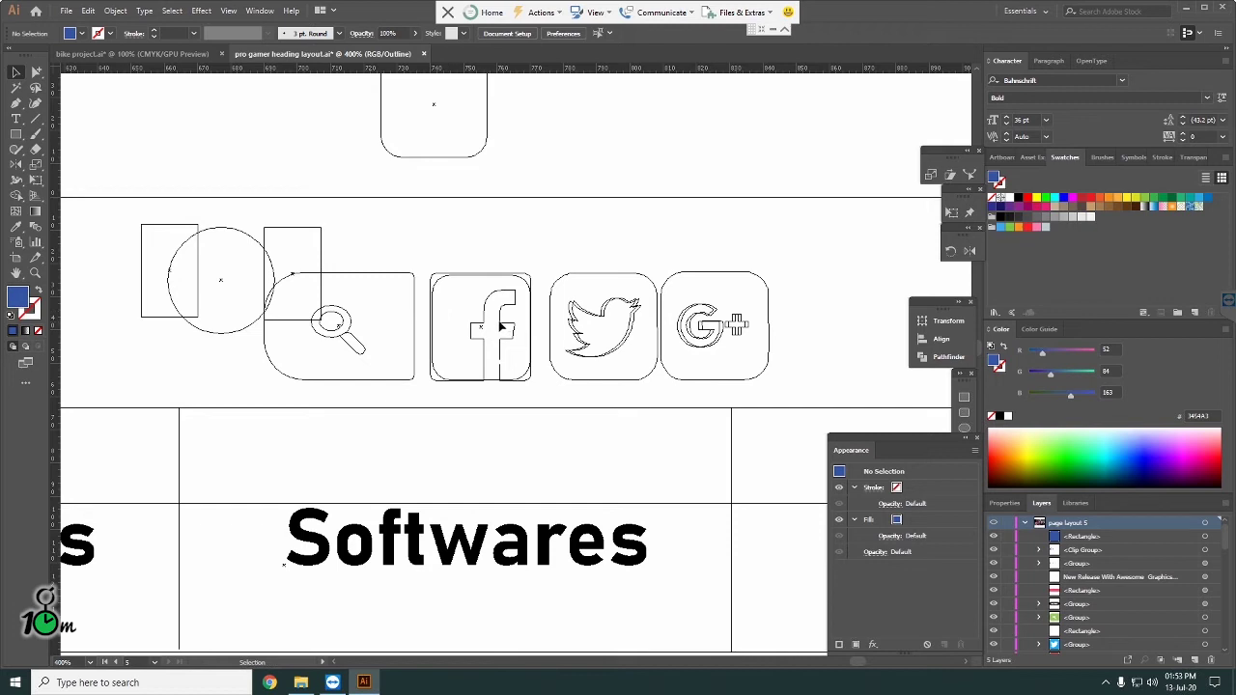
Step: Delete the old outlined f letter from inside the clipped circle group
double_click(256, 243)
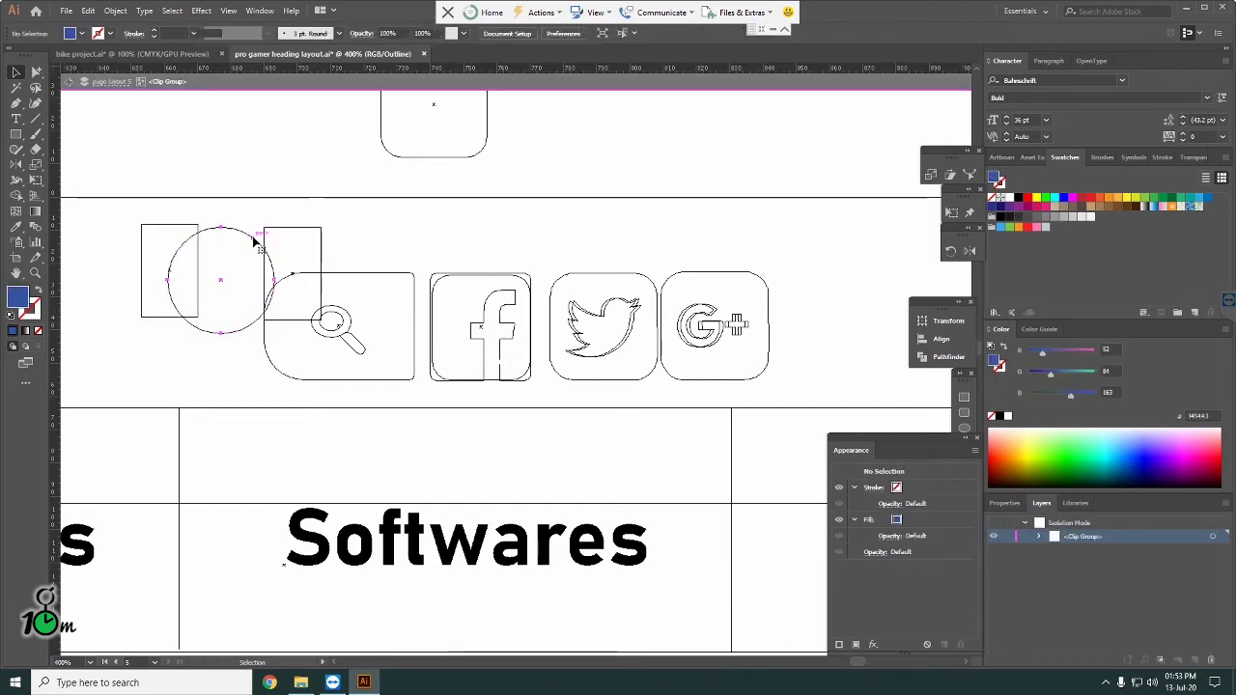
click(477, 328)
key(ctrl+alt)
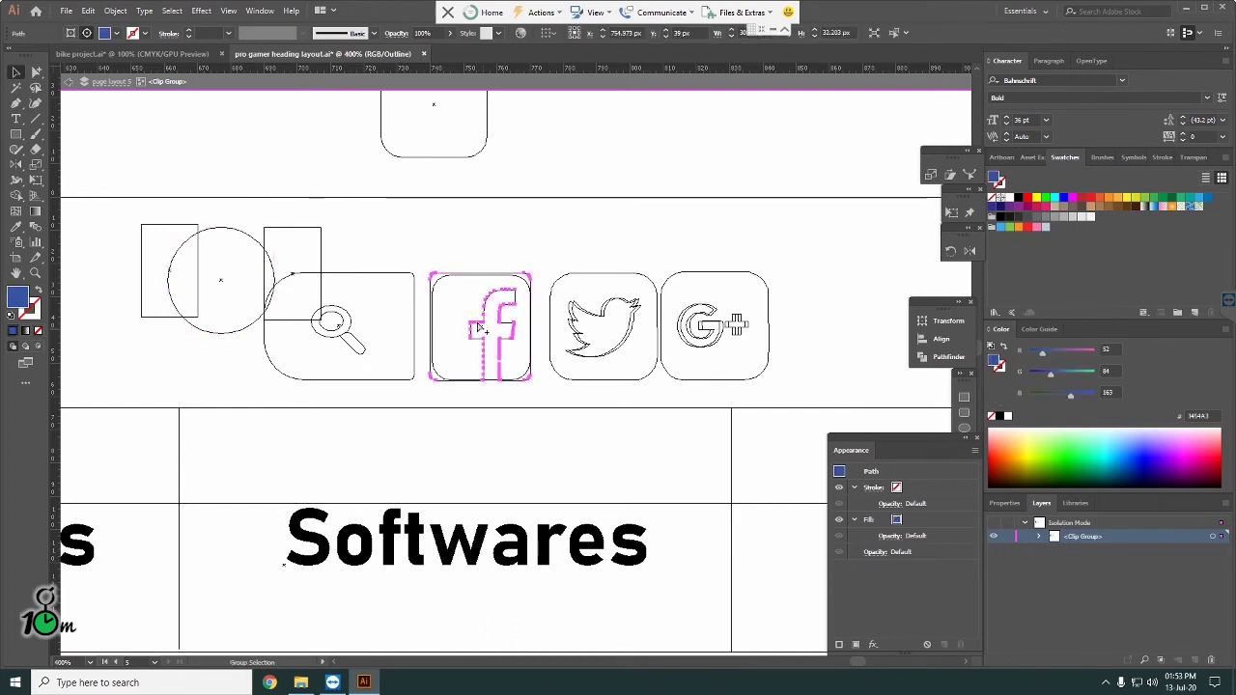
key(Delete)
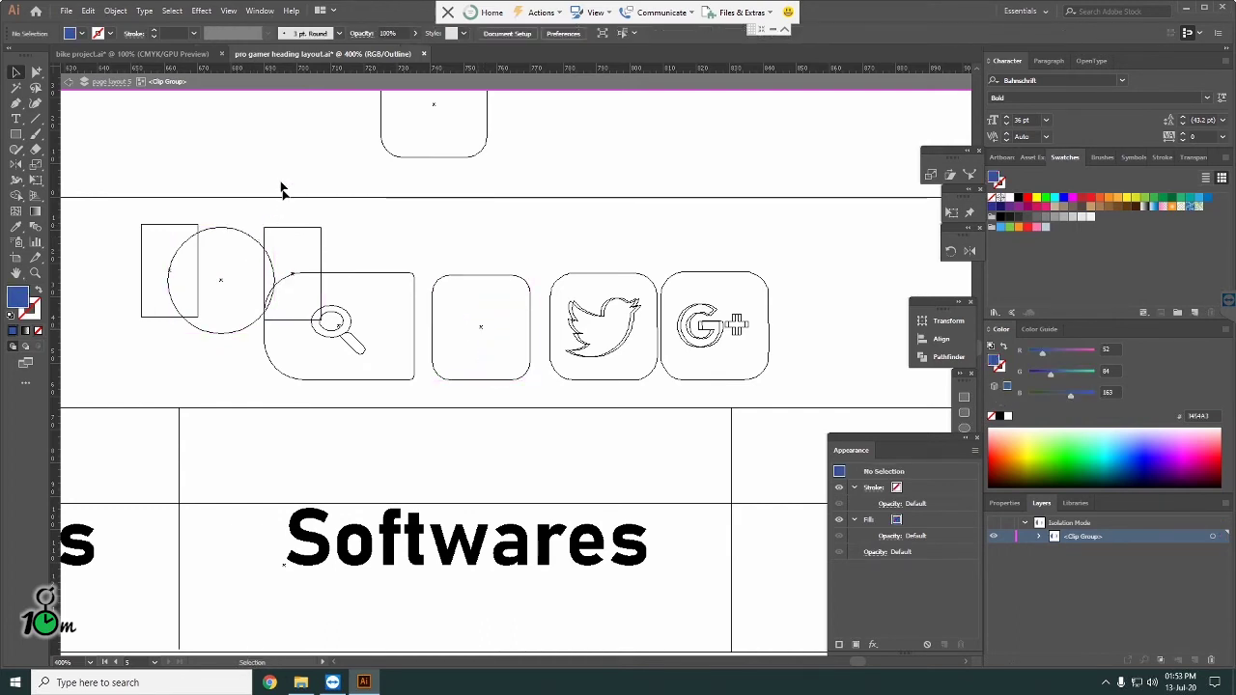
double_click(265, 157)
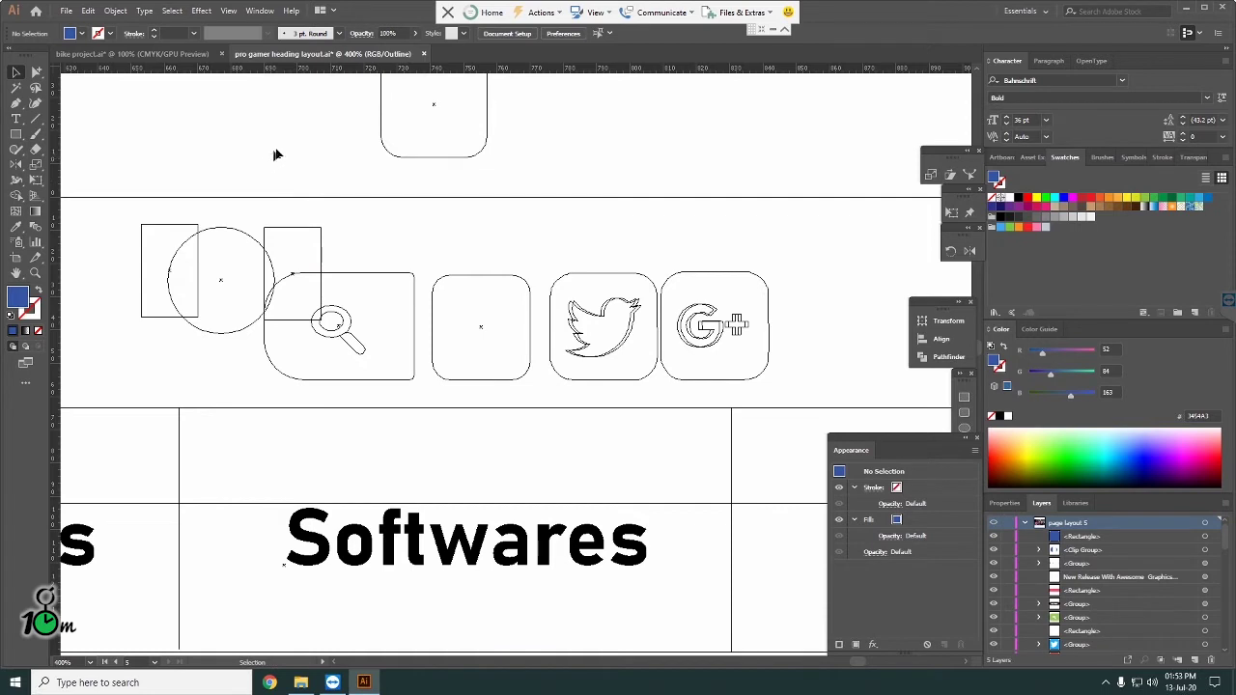
Step: In Preview, replace the blue circle with the pasted Facebook icon, sent two levels back
key(ctrl+y)
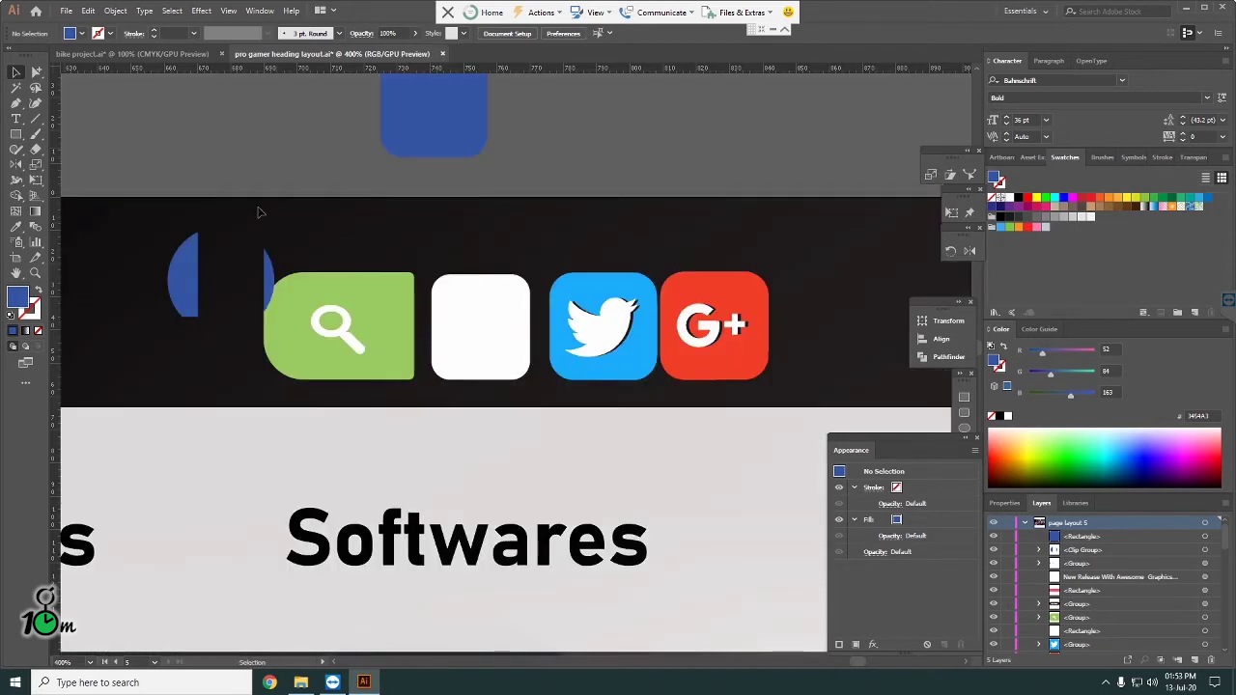
click(266, 270)
key(Delete)
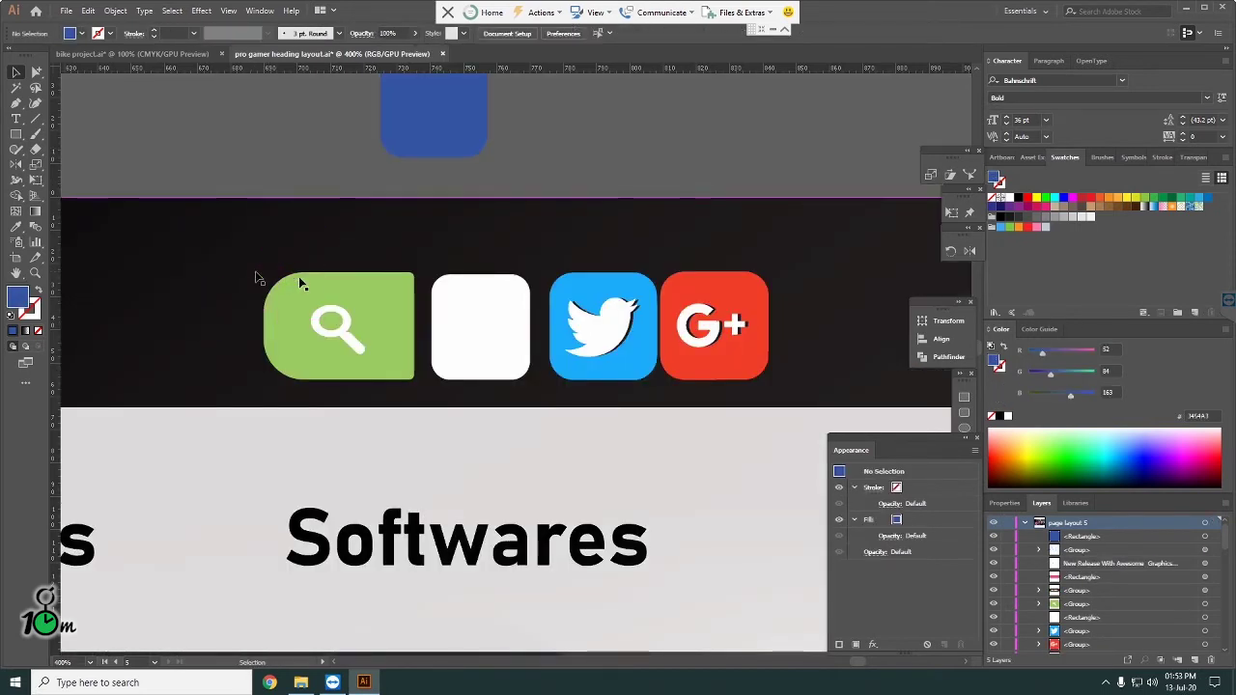
key(ctrl+v)
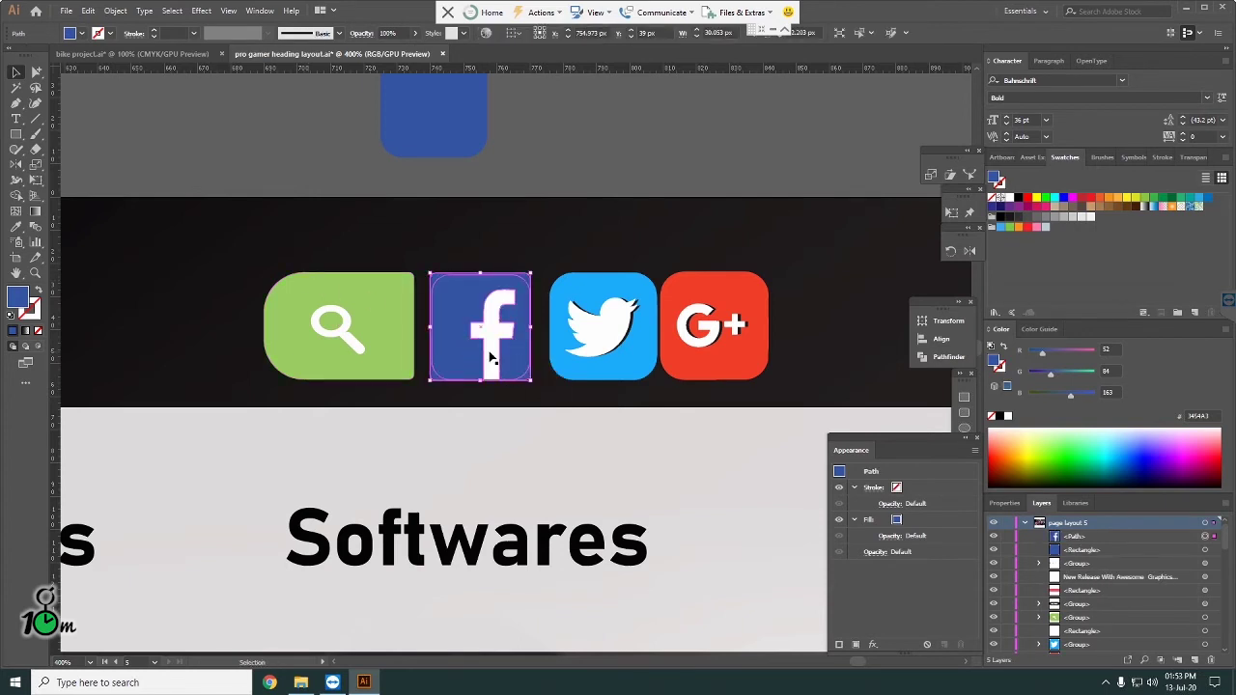
key(ctrl+bracketleft)
key(ctrl+bracketleft)
key(ctrl+bracketleft)
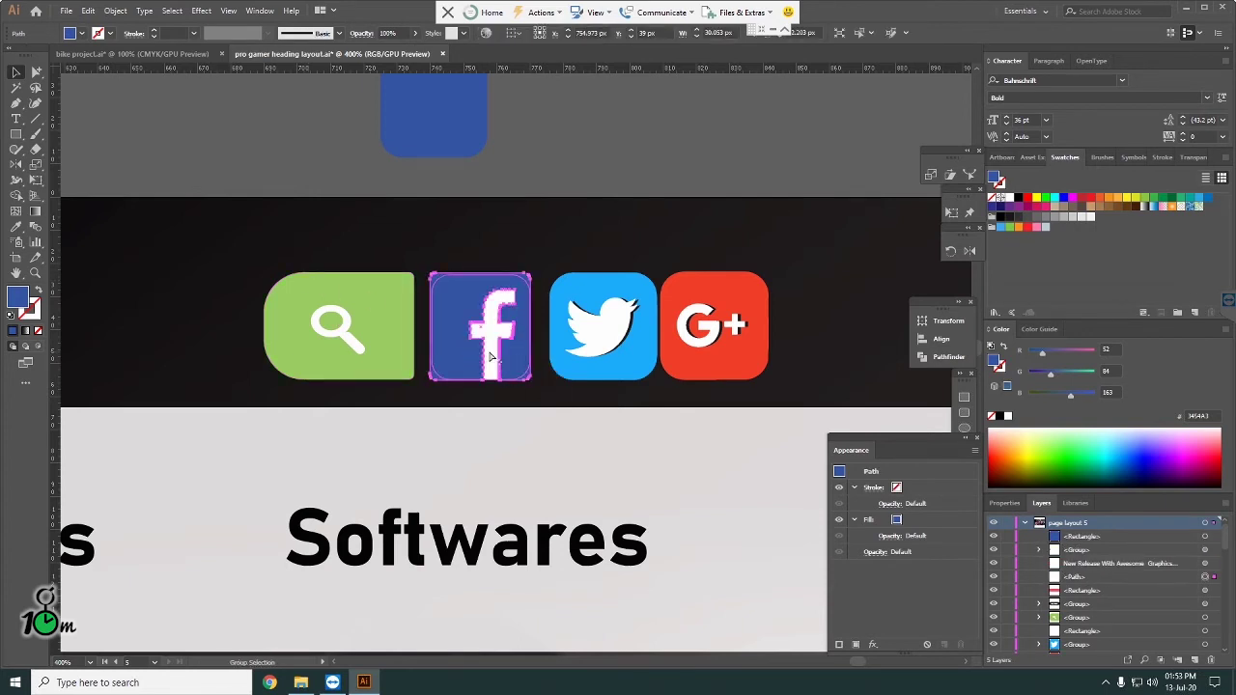
key(ctrl+bracketleft)
key(ctrl+bracketleft)
key(ctrl+bracketleft)
key(ctrl+bracketleft)
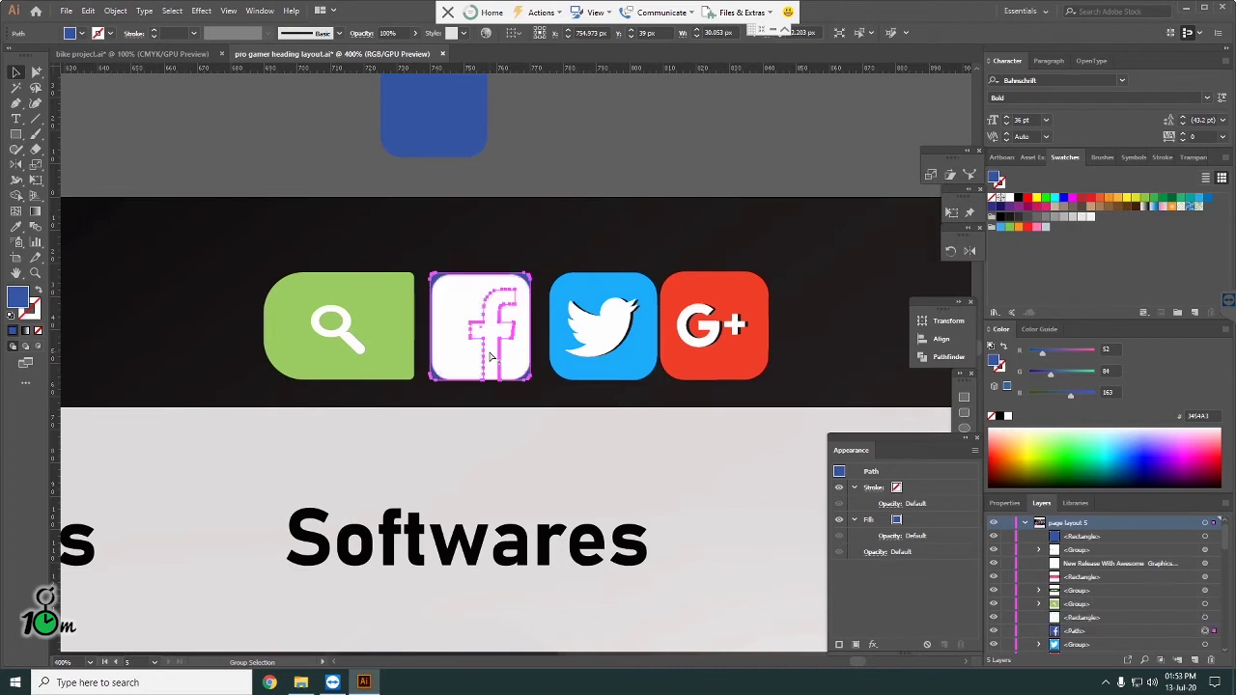
Step: Attempt a clipping mask on the icon, dismiss the error, and deselect
right_click(471, 326)
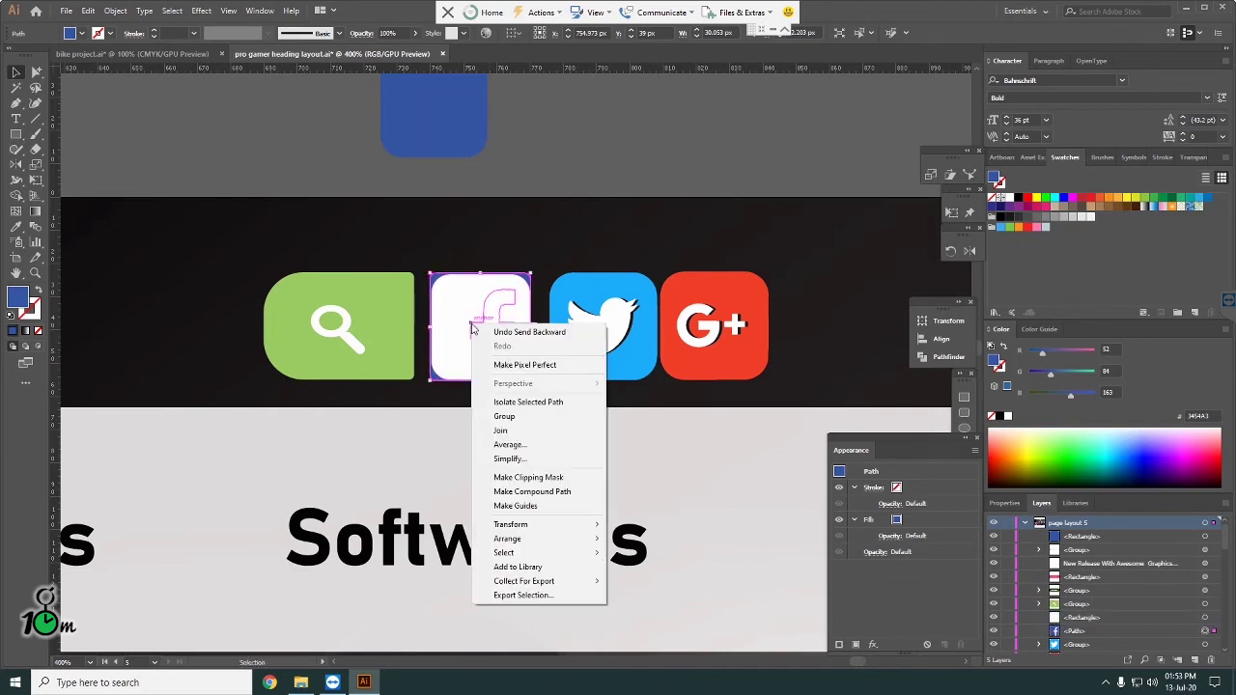
click(526, 476)
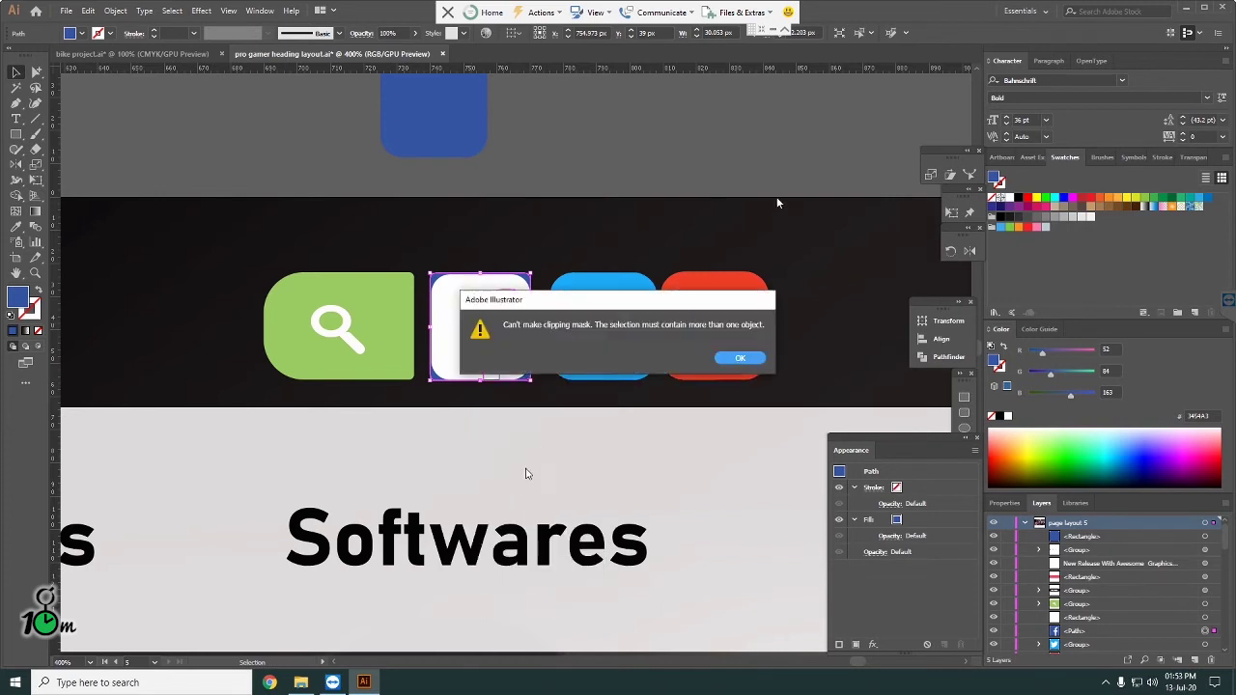
click(739, 358)
click(633, 145)
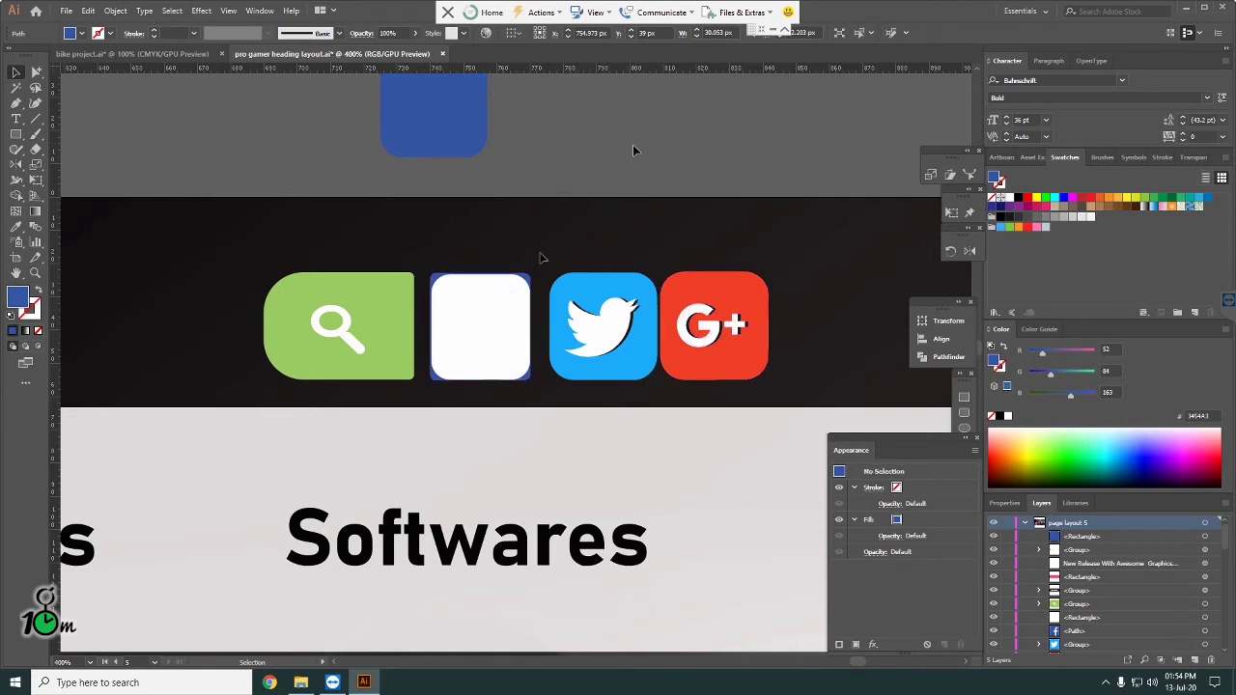
Step: Clip the Facebook icon to the white rounded square with Make Clipping Mask
click(436, 378)
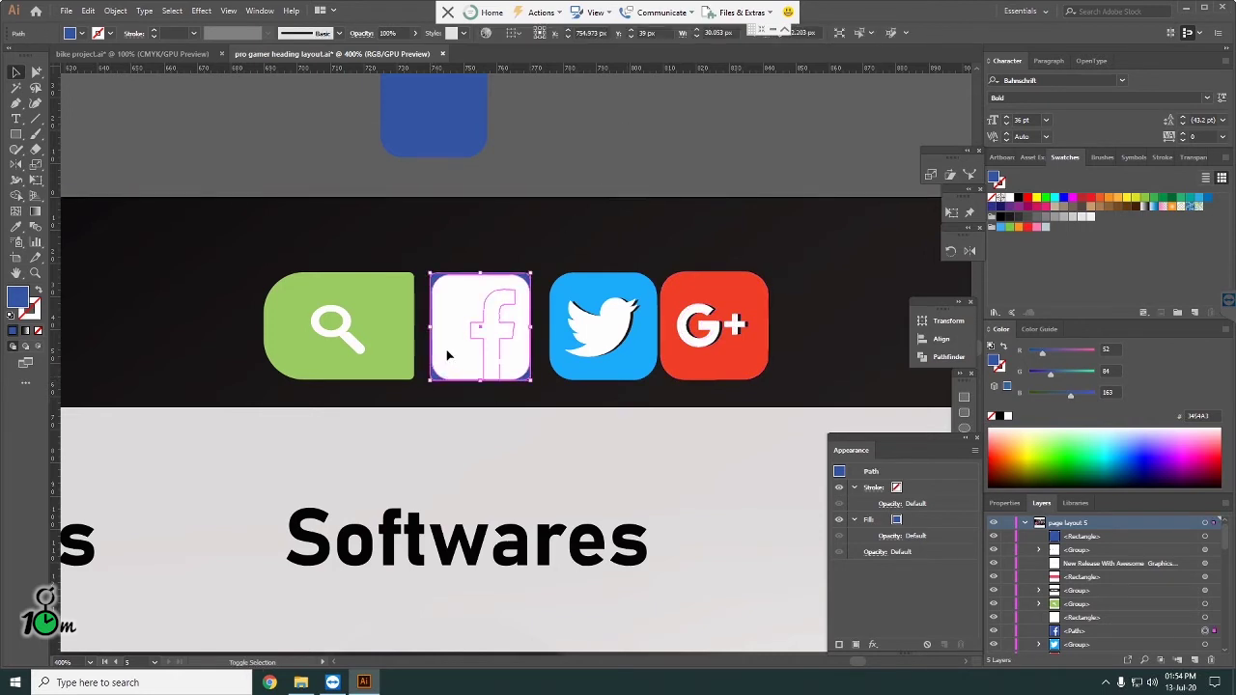
right_click(448, 348)
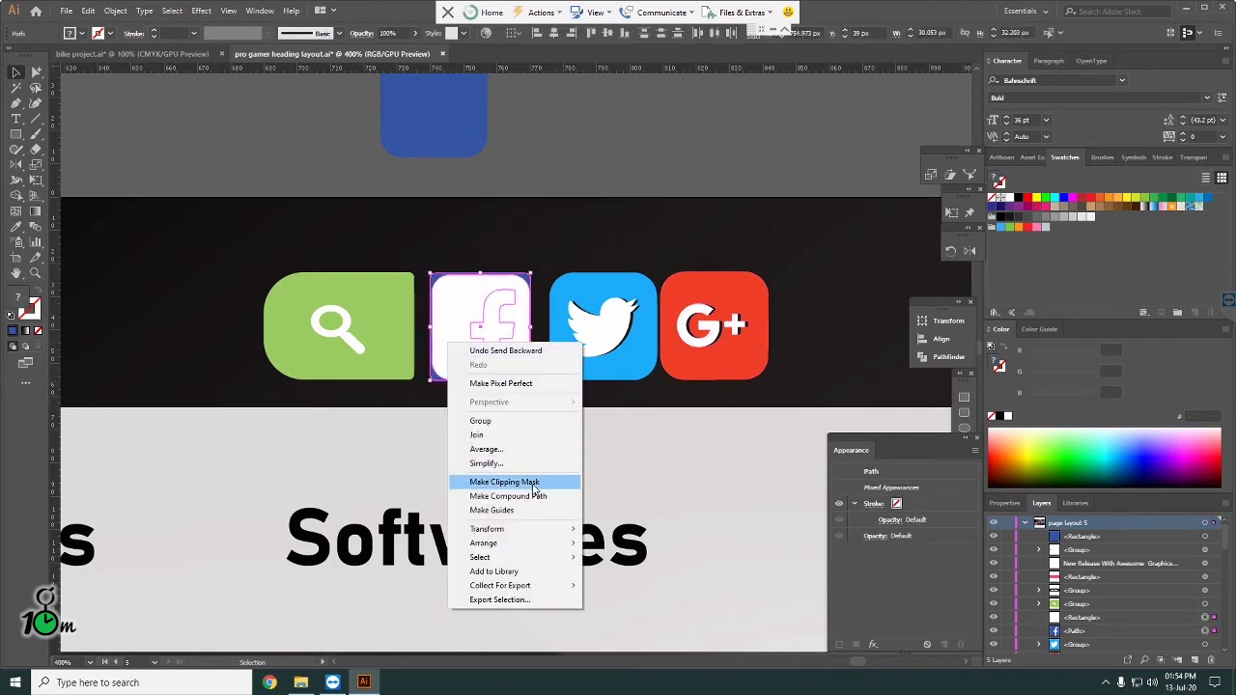
click(504, 480)
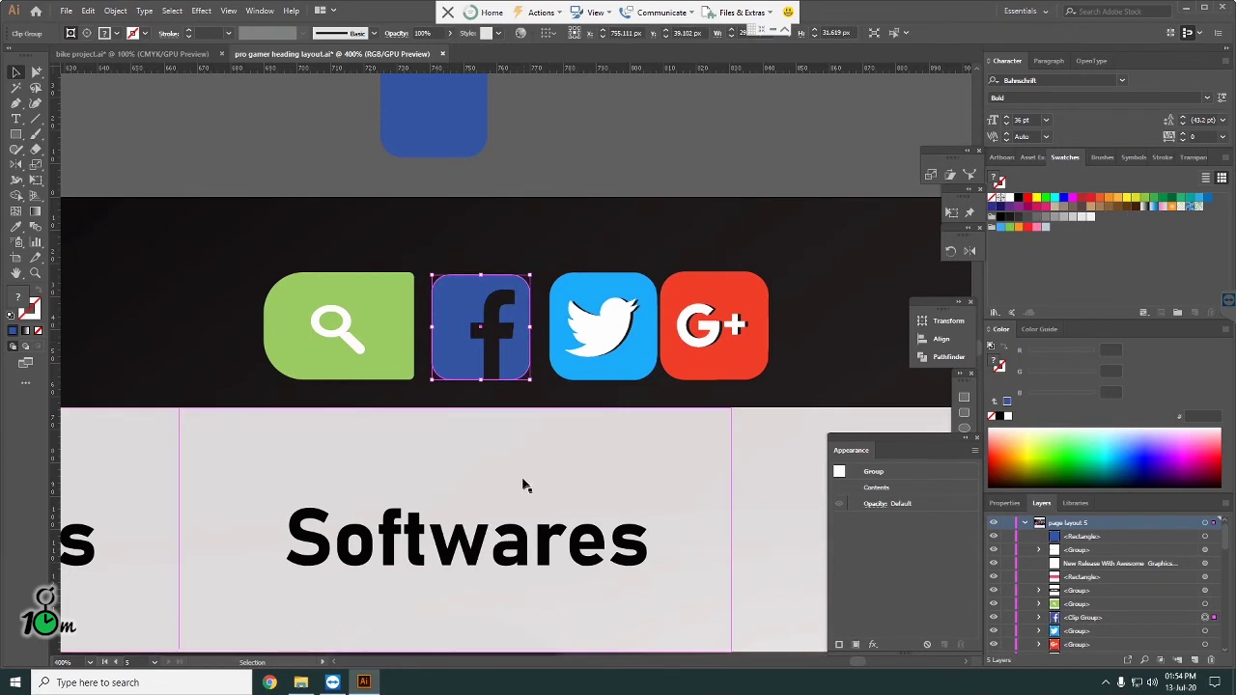
click(631, 151)
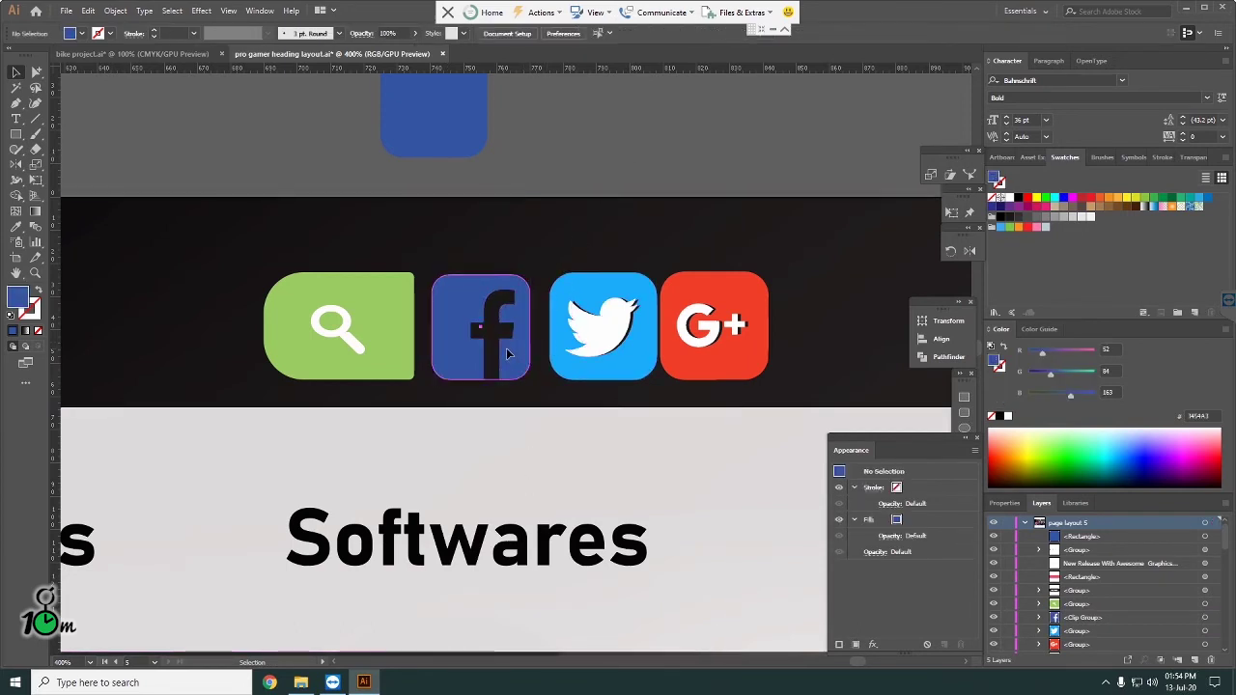
Step: Isolate the Facebook clip group and undo an accidental white fill on its square
click(490, 353)
double_click(511, 364)
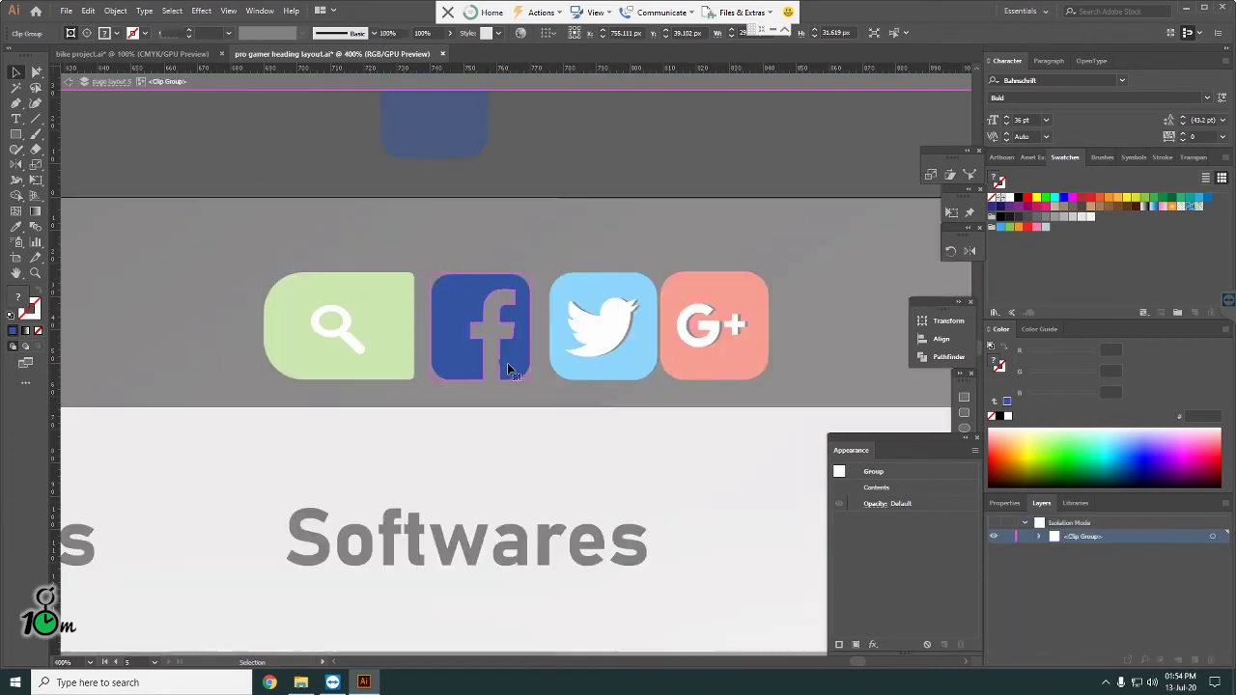
click(524, 378)
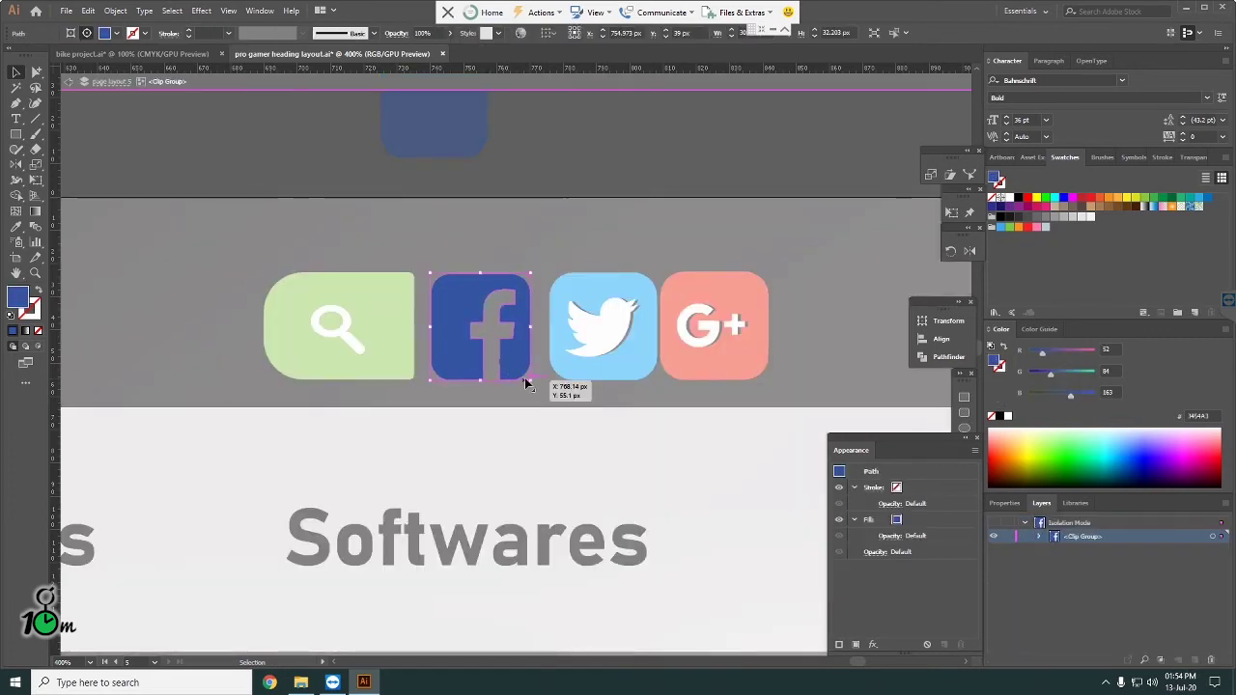
key(i)
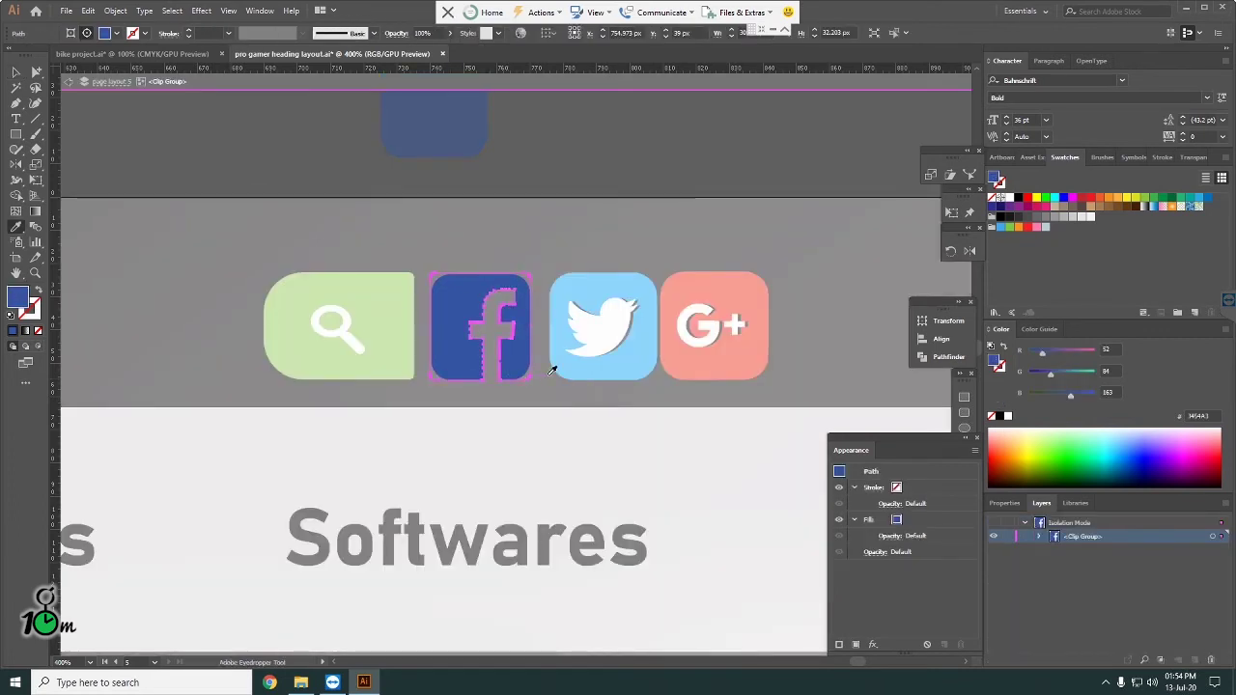
click(600, 333)
key(v)
key(ctrl+z)
key(i)
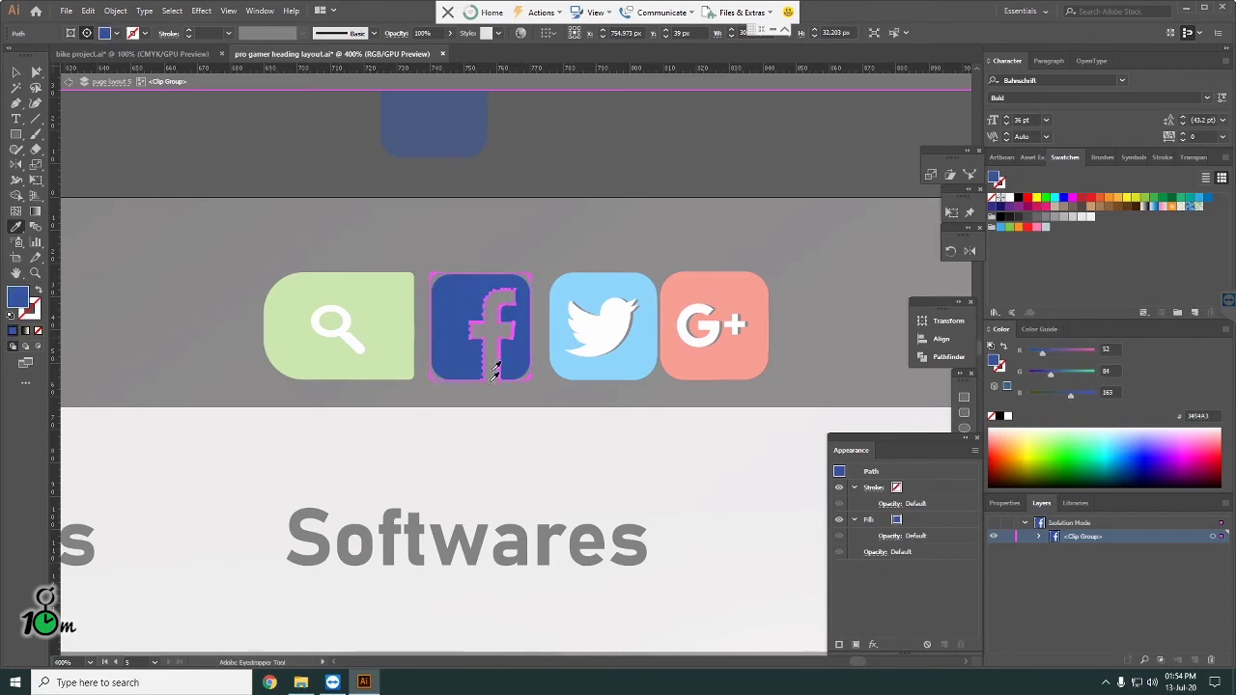
Step: Make the f letter white by sampling the Twitter bird with the Eyedropper
click(15, 71)
click(507, 245)
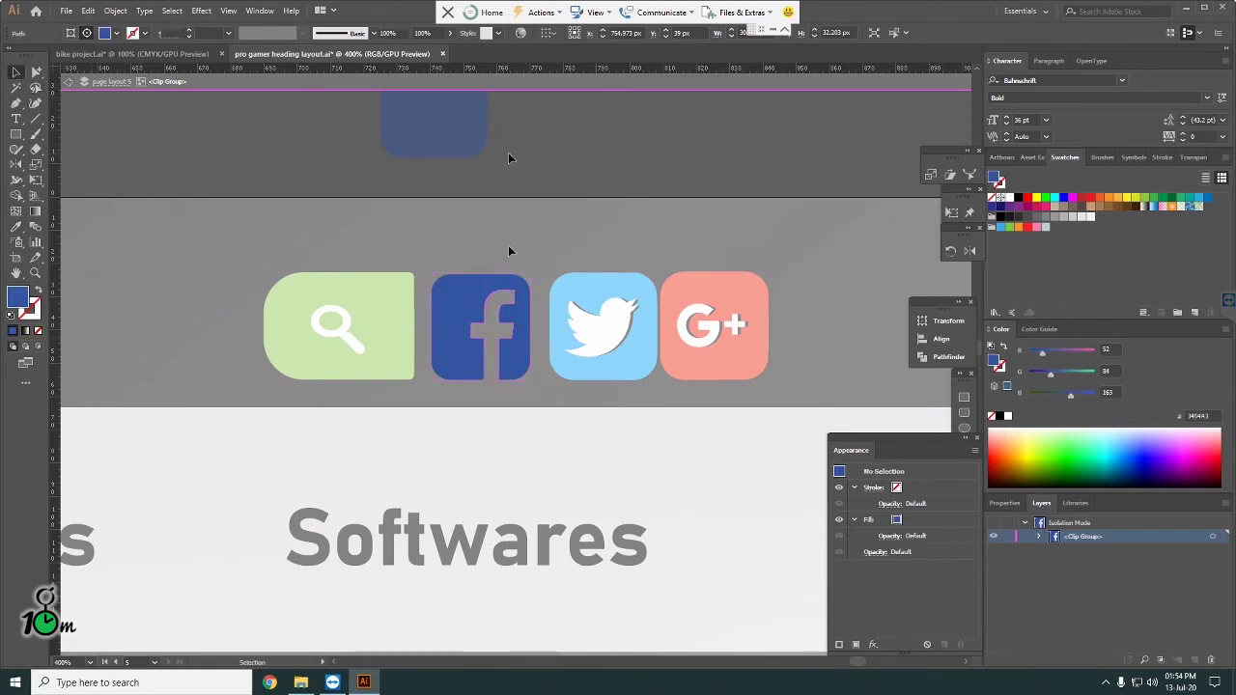
click(489, 380)
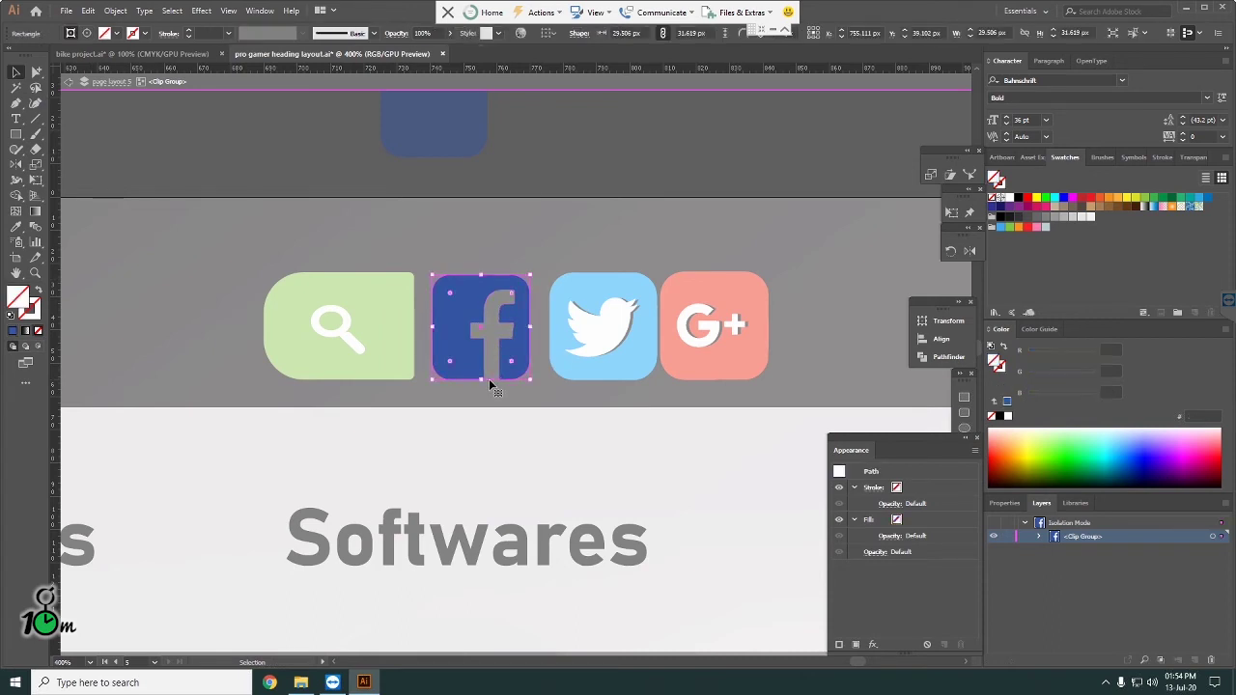
key(i)
click(612, 320)
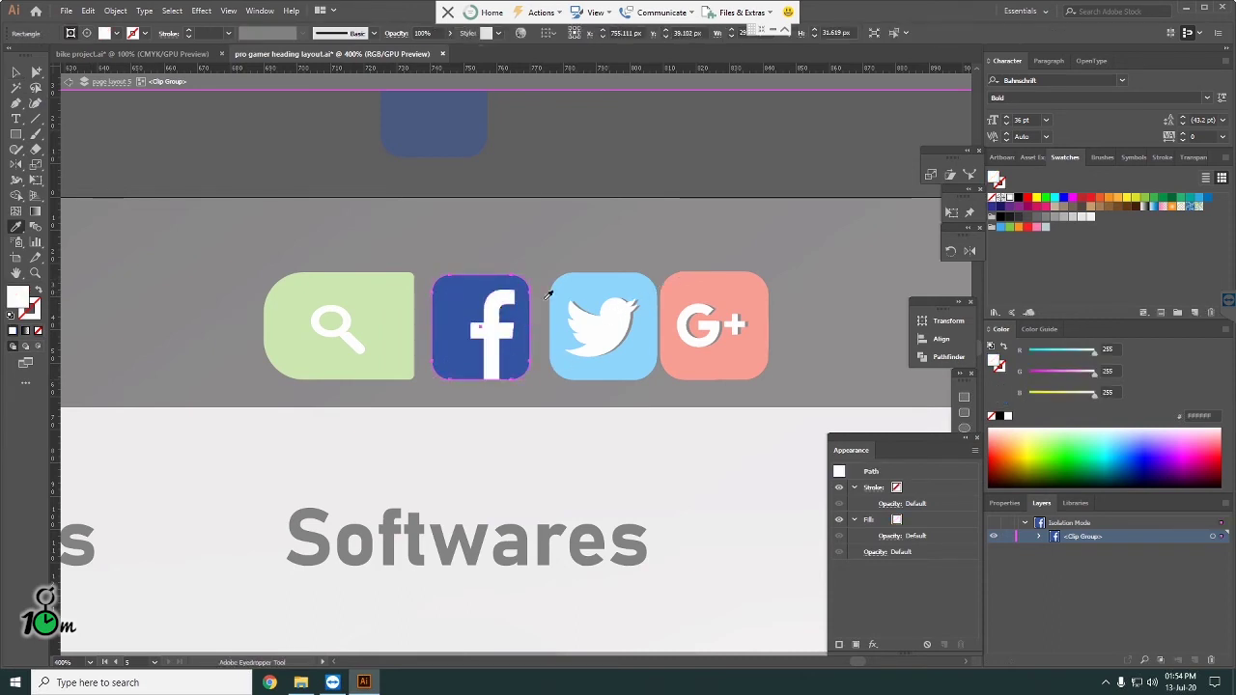
click(13, 72)
Step: Leave isolation, inspect the icons, and try Horizontal Distribute Center on a first selection
double_click(225, 139)
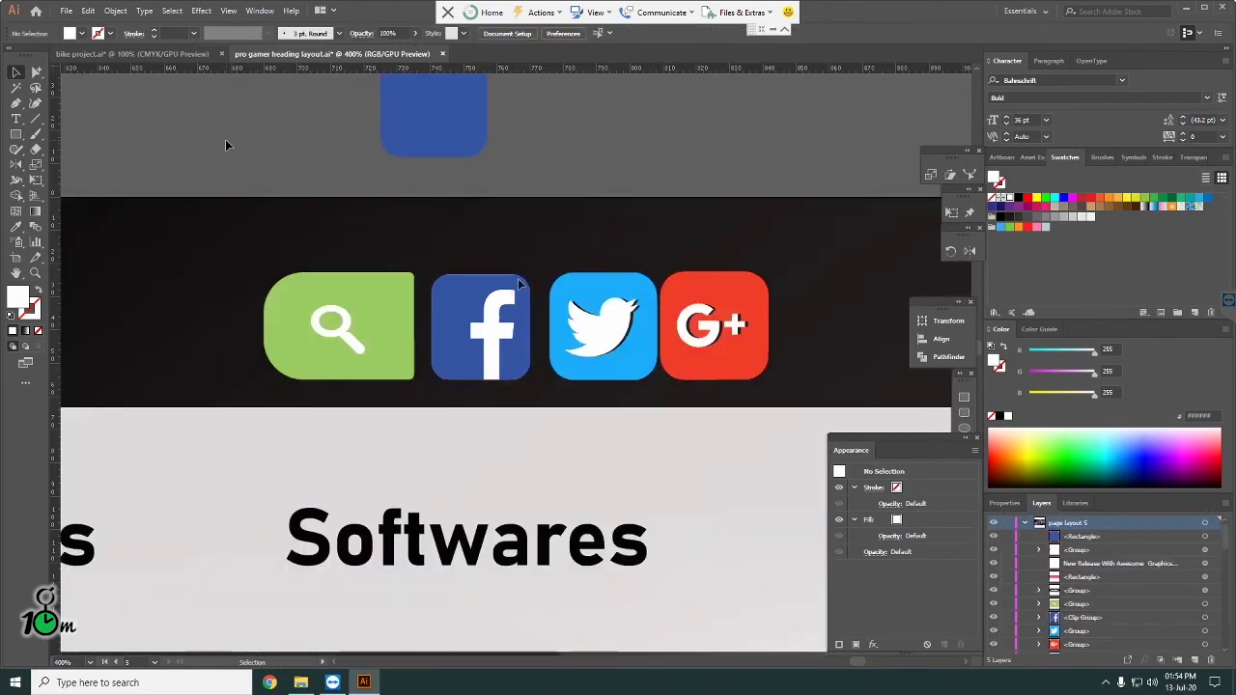
alt+scroll(564, 295, down, 2)
alt+scroll(564, 294, up, 2)
alt+scroll(564, 290, down, 1)
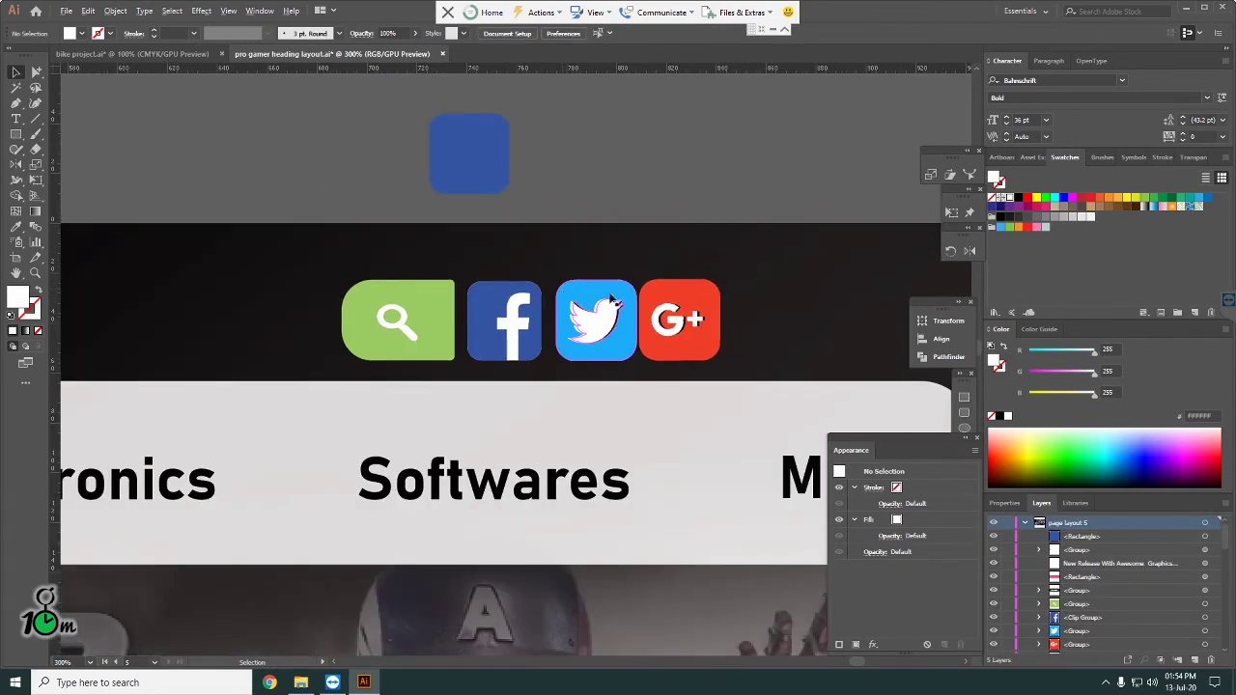
click(577, 305)
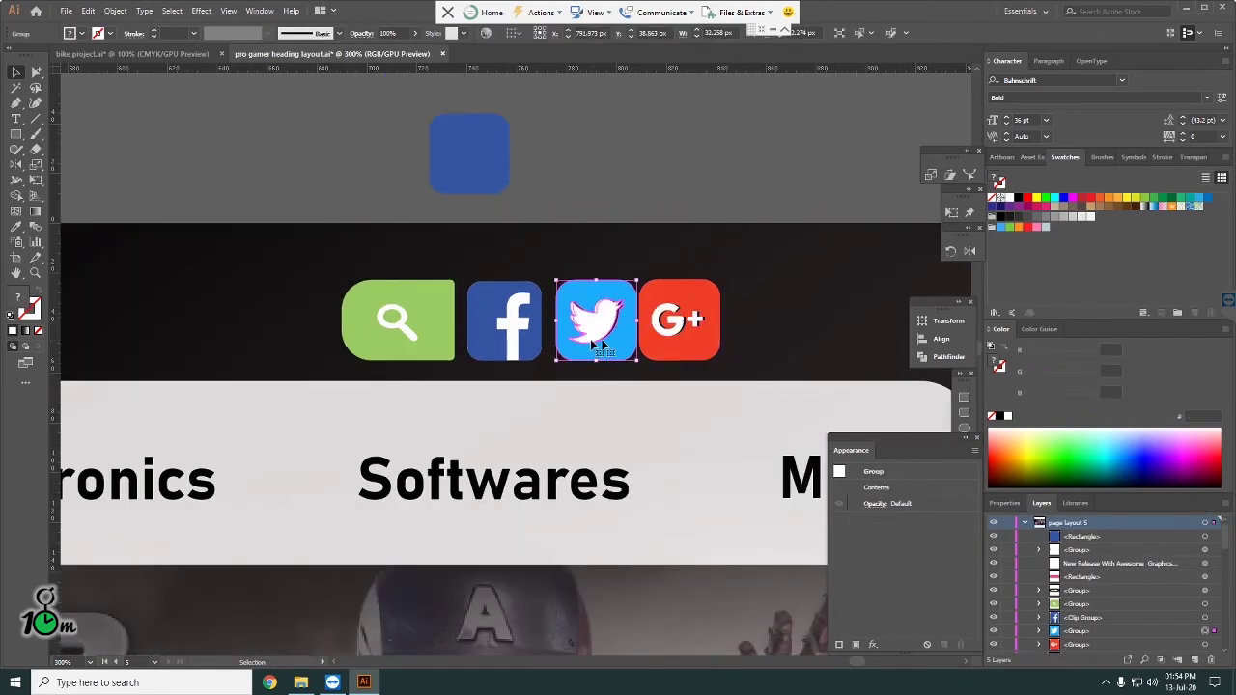
alt+scroll(576, 305, up, 3)
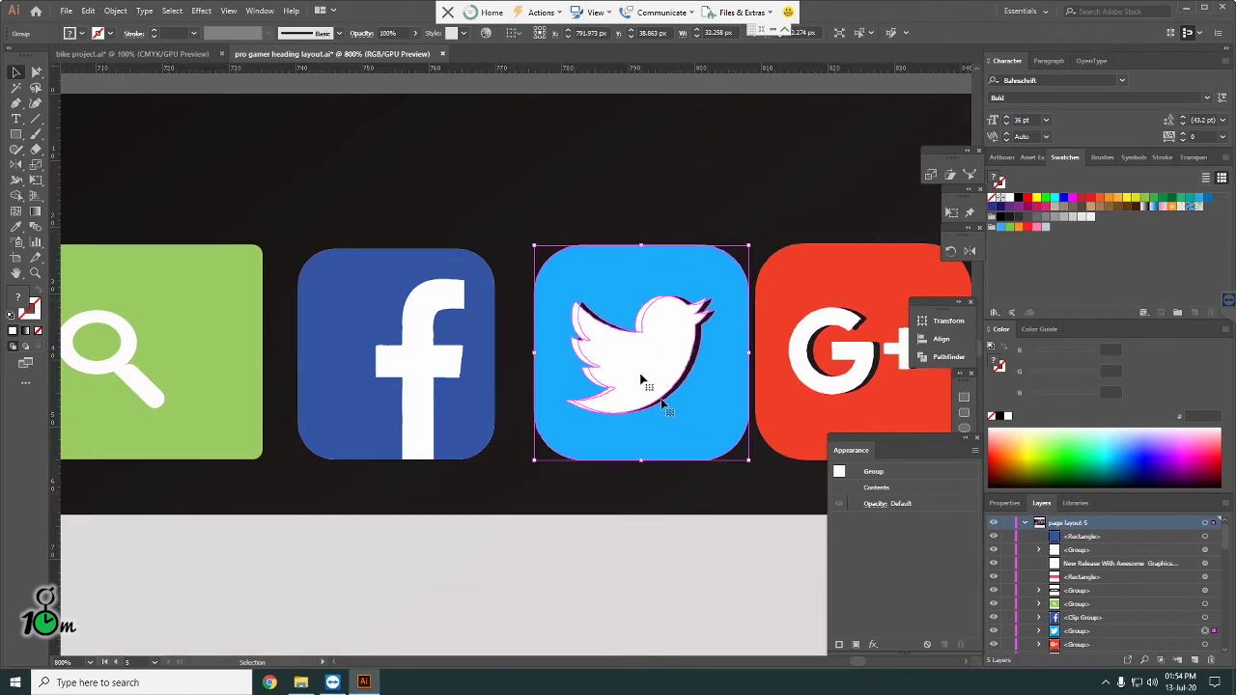
alt+scroll(661, 403, down, 1)
click(473, 350)
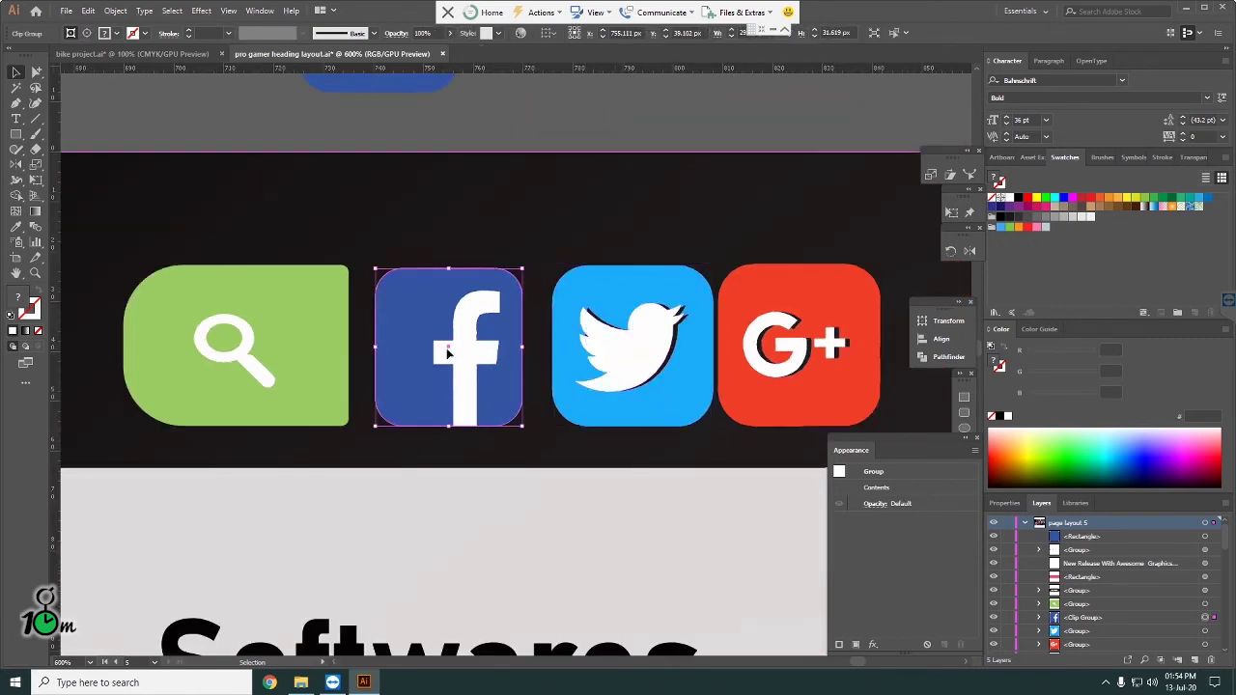
click(530, 217)
alt+scroll(576, 193, down, 3)
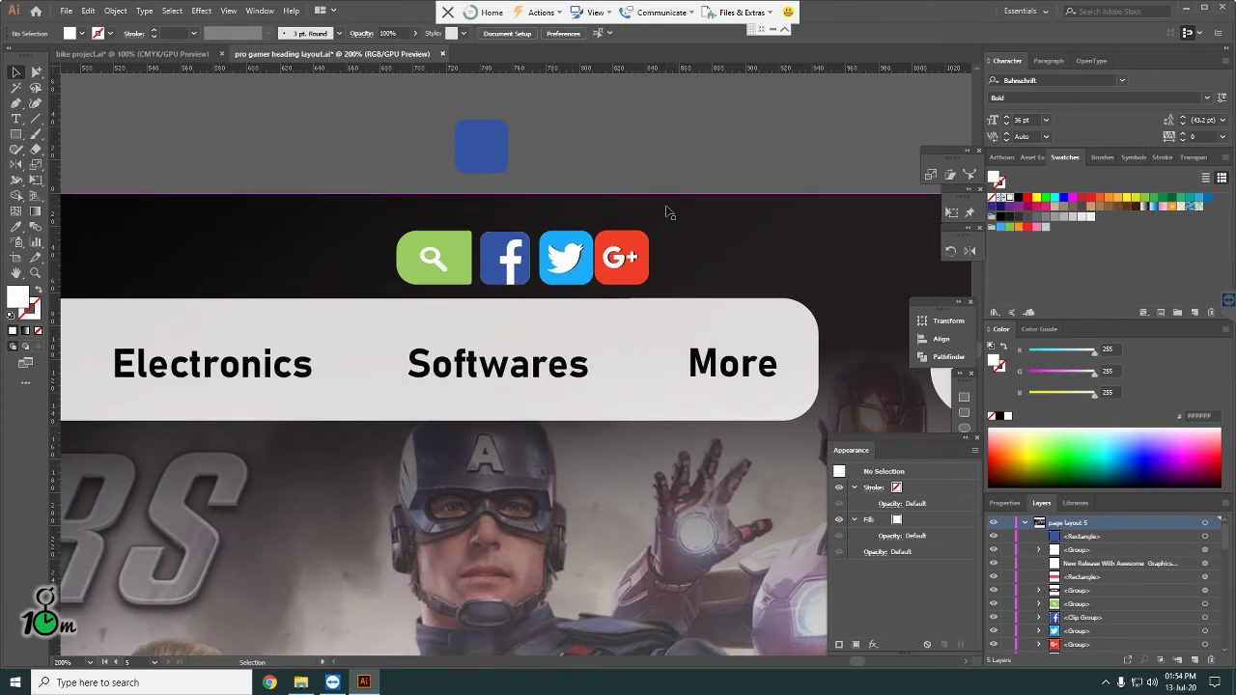
alt+scroll(629, 211, down, 1)
alt+scroll(583, 254, up, 1)
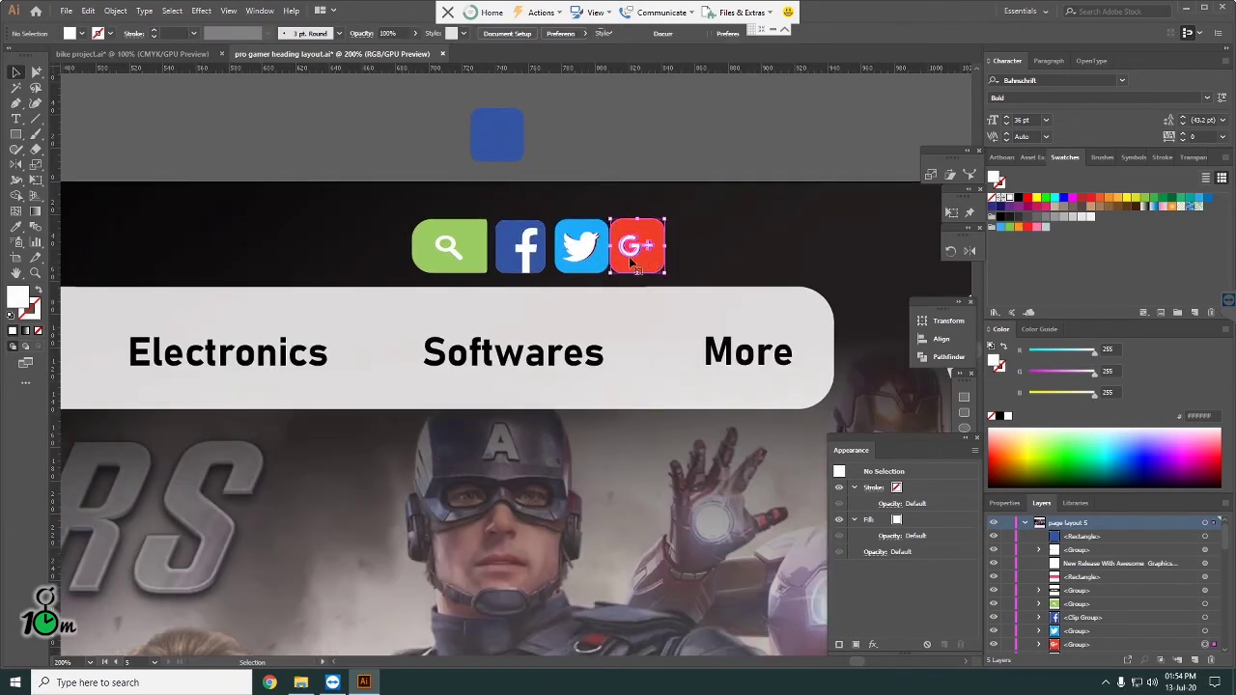
click(635, 249)
alt+scroll(582, 259, up, 1)
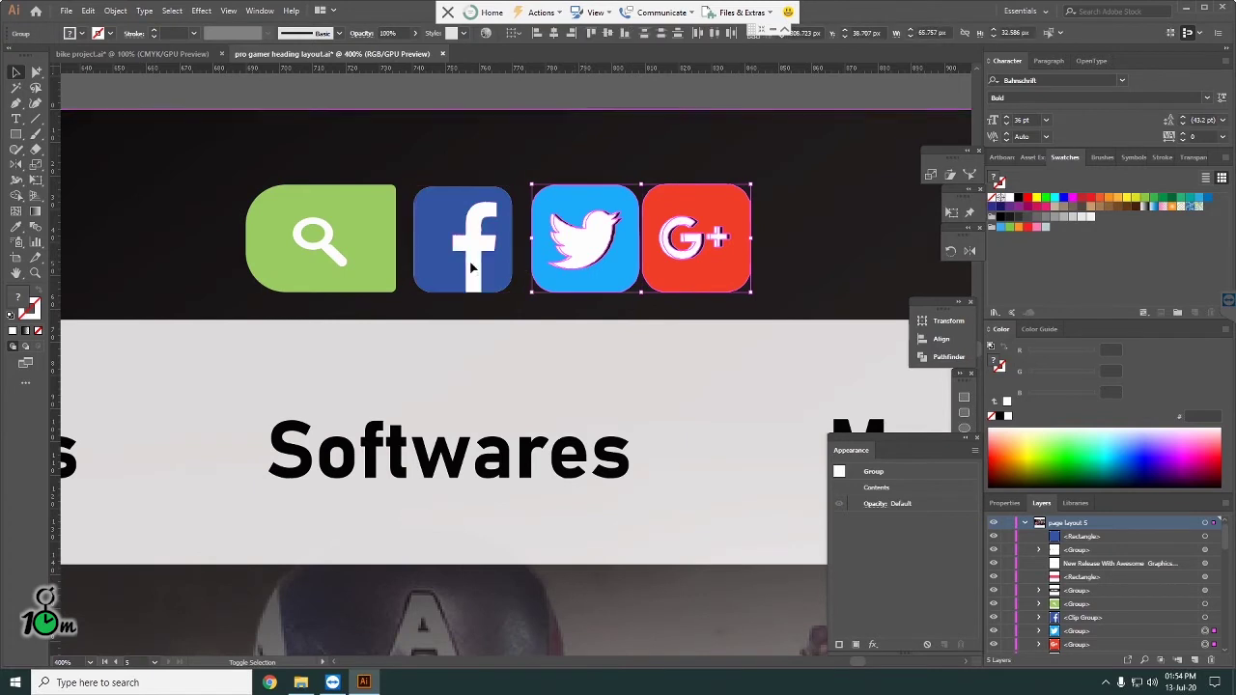
click(509, 129)
click(508, 272)
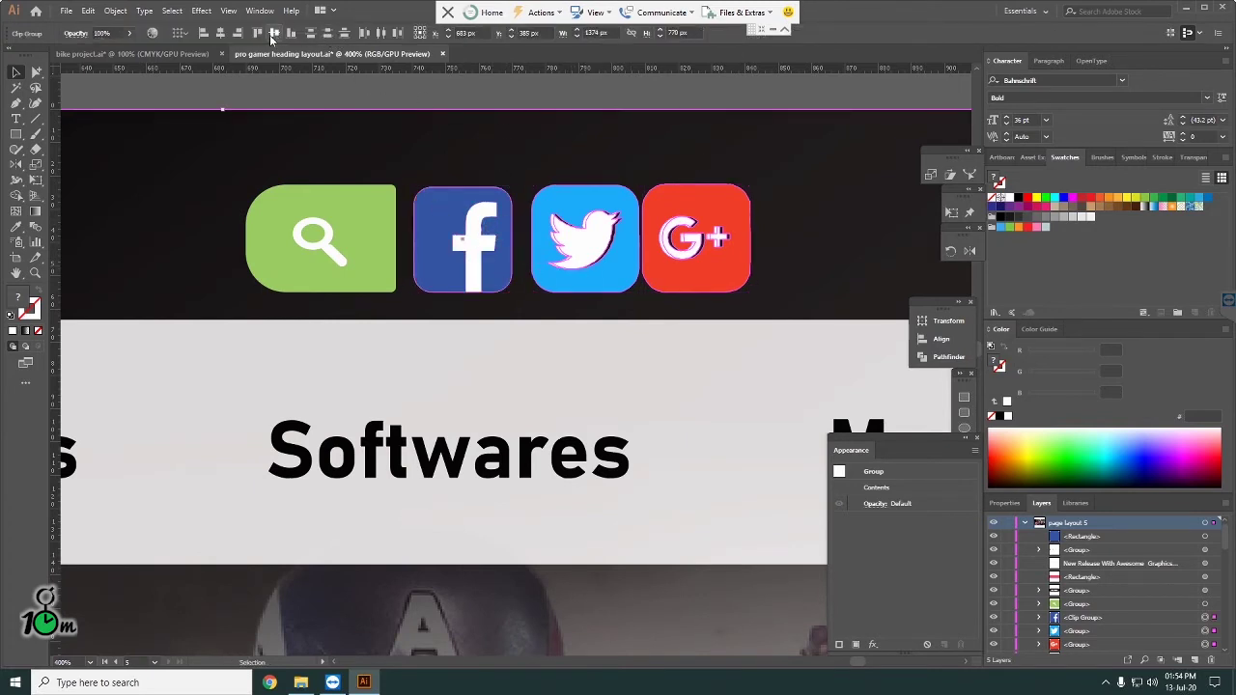
click(381, 34)
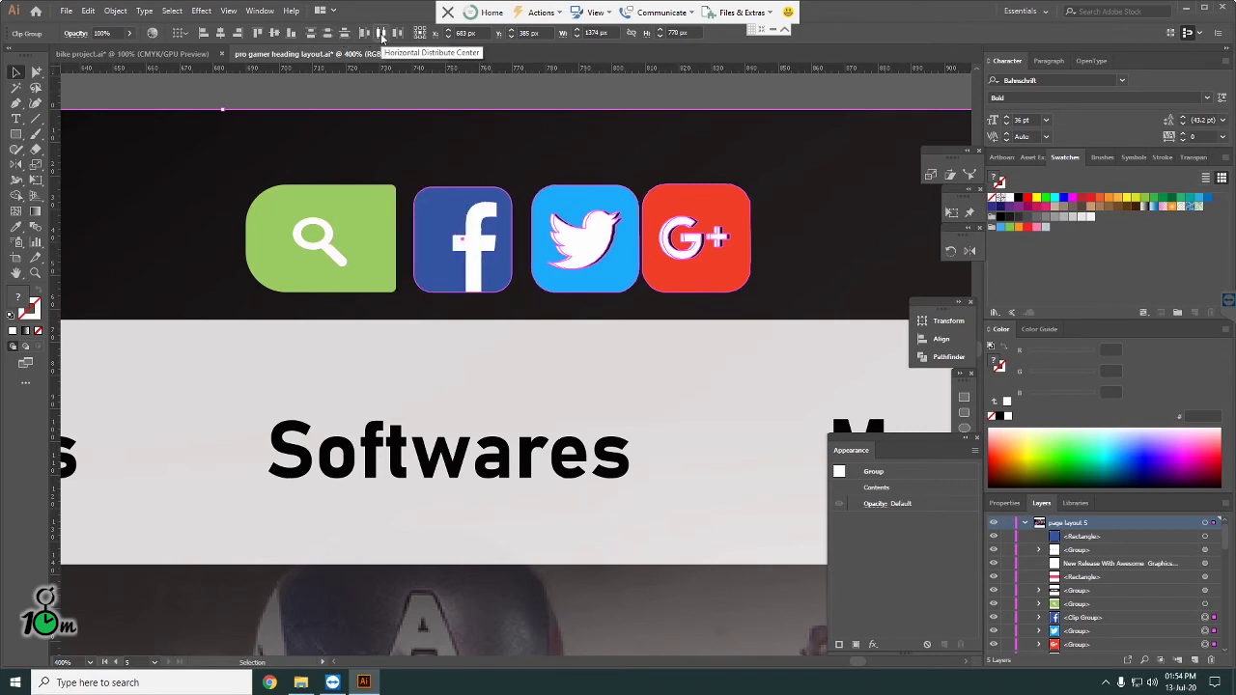
Step: Distribute the Facebook, Twitter and G+ icons evenly by their horizontal centres
scroll(662, 337, down, 1)
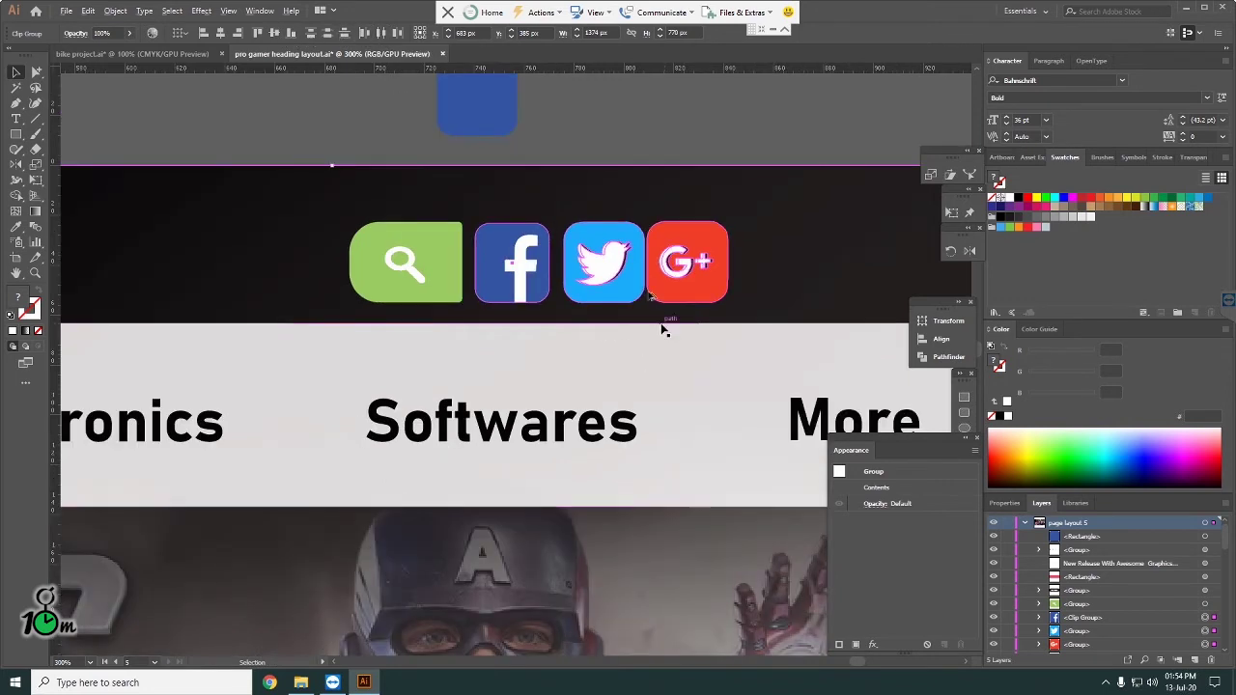
scroll(648, 291, down, 2)
scroll(653, 292, down, 2)
scroll(649, 288, up, 2)
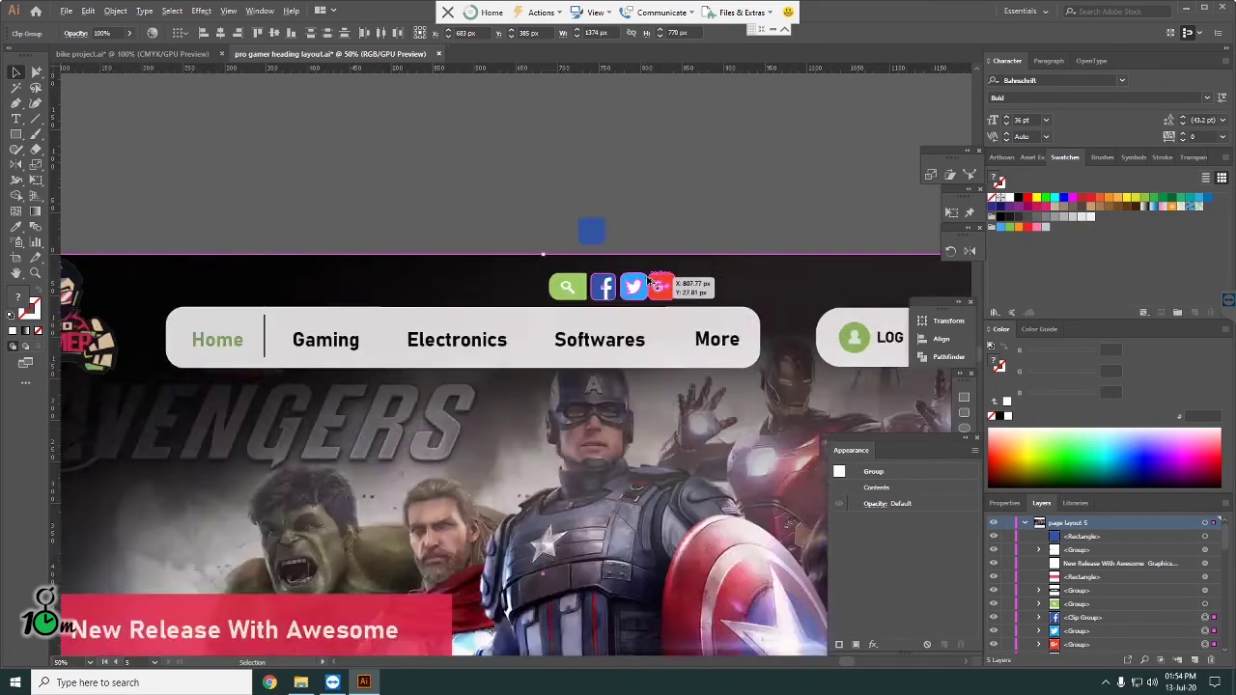
scroll(728, 183, up, 1)
scroll(728, 183, down, 2)
click(729, 188)
click(666, 229)
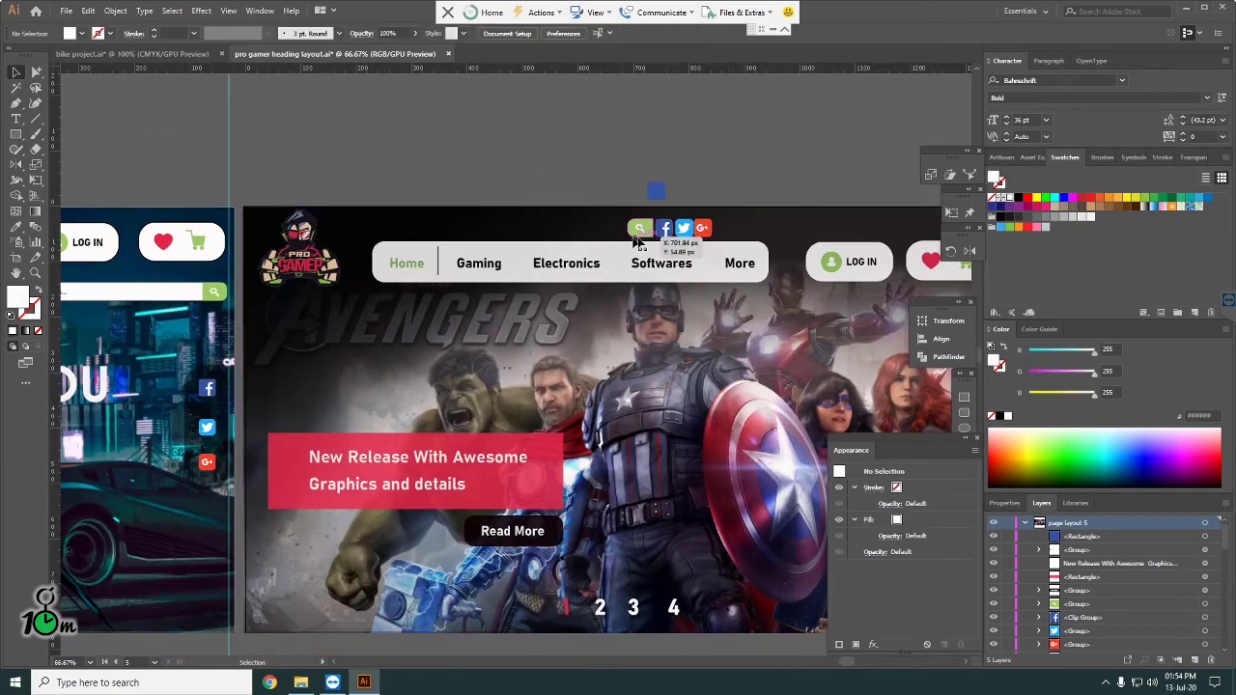
shift+click(683, 229)
shift+click(704, 230)
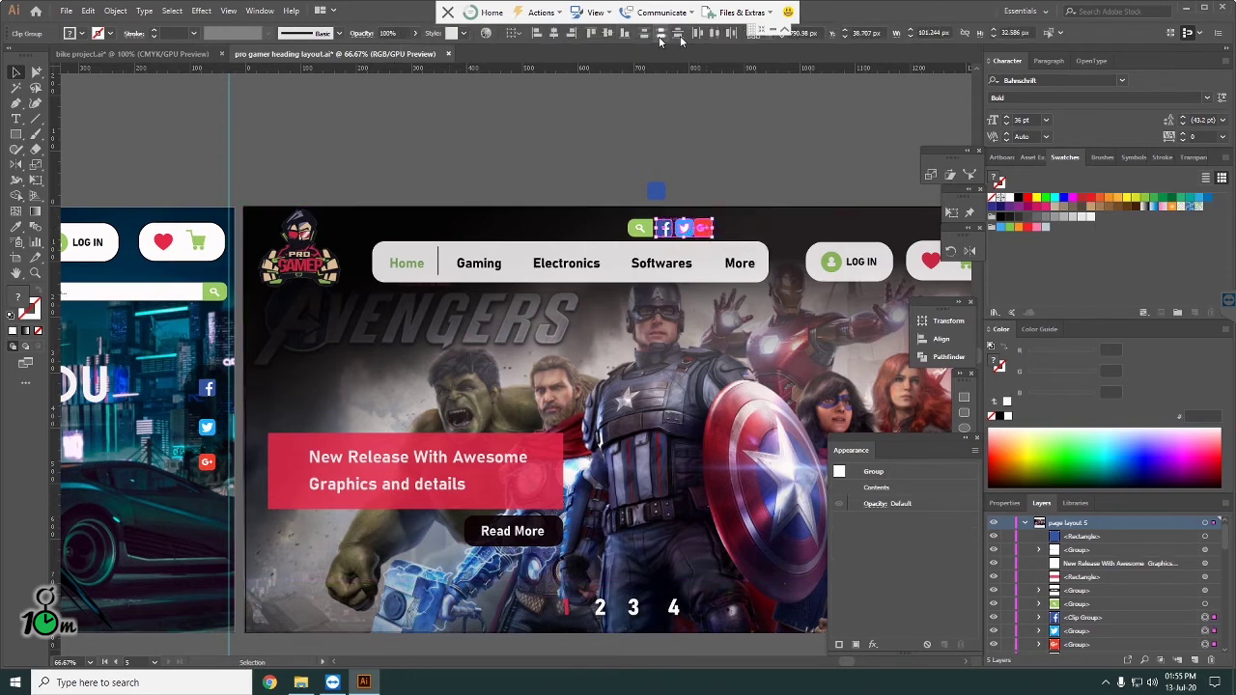
click(716, 36)
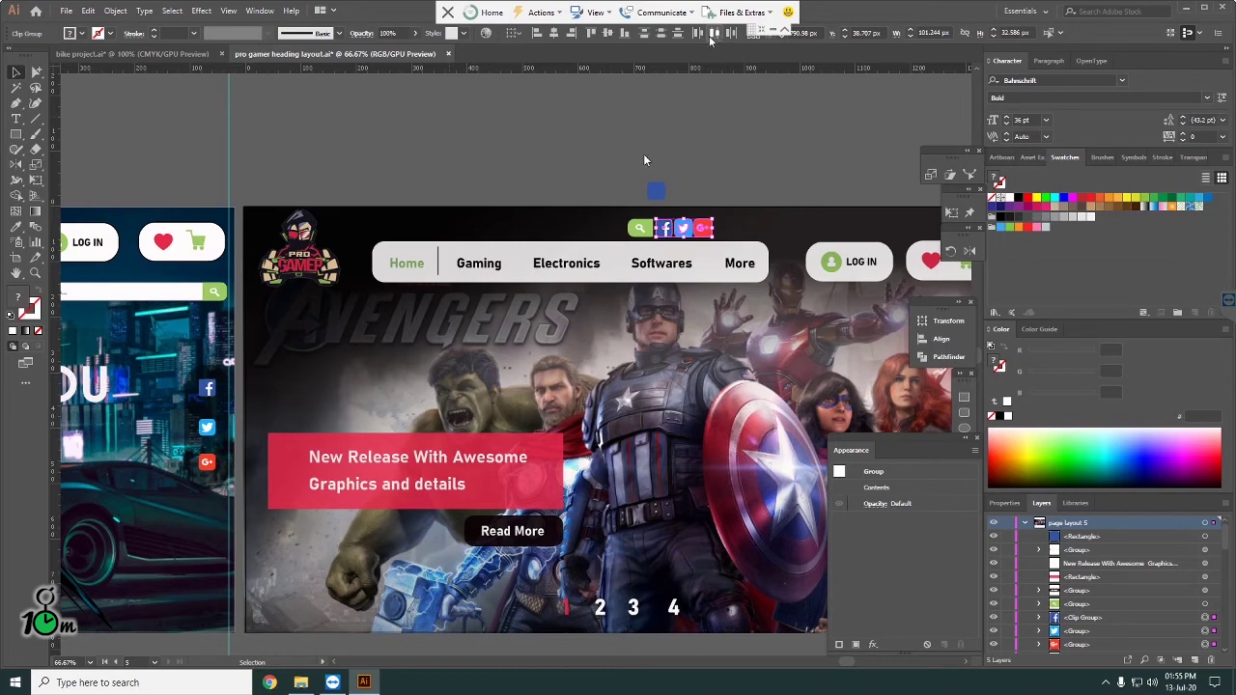
click(701, 174)
scroll(702, 214, up, 4)
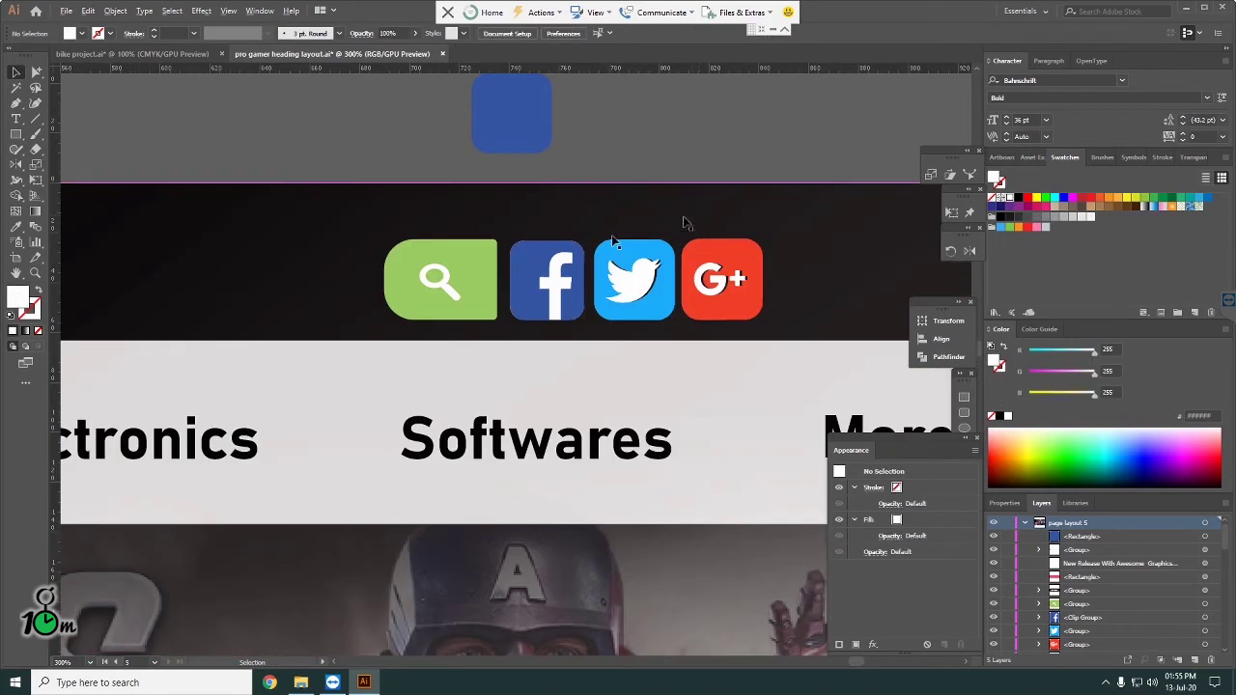
Step: Nudge the green search button right toward the social icons
click(492, 280)
scroll(497, 279, up, 1)
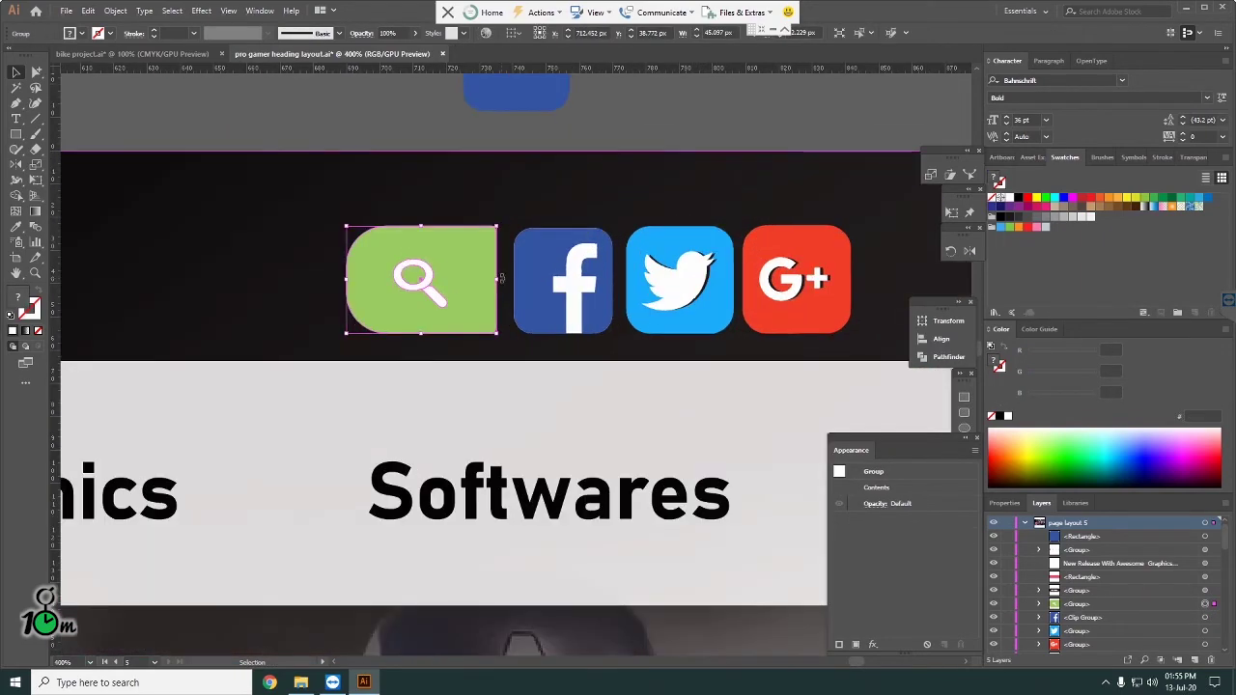
key(Right)
key(Right)
key(Right)
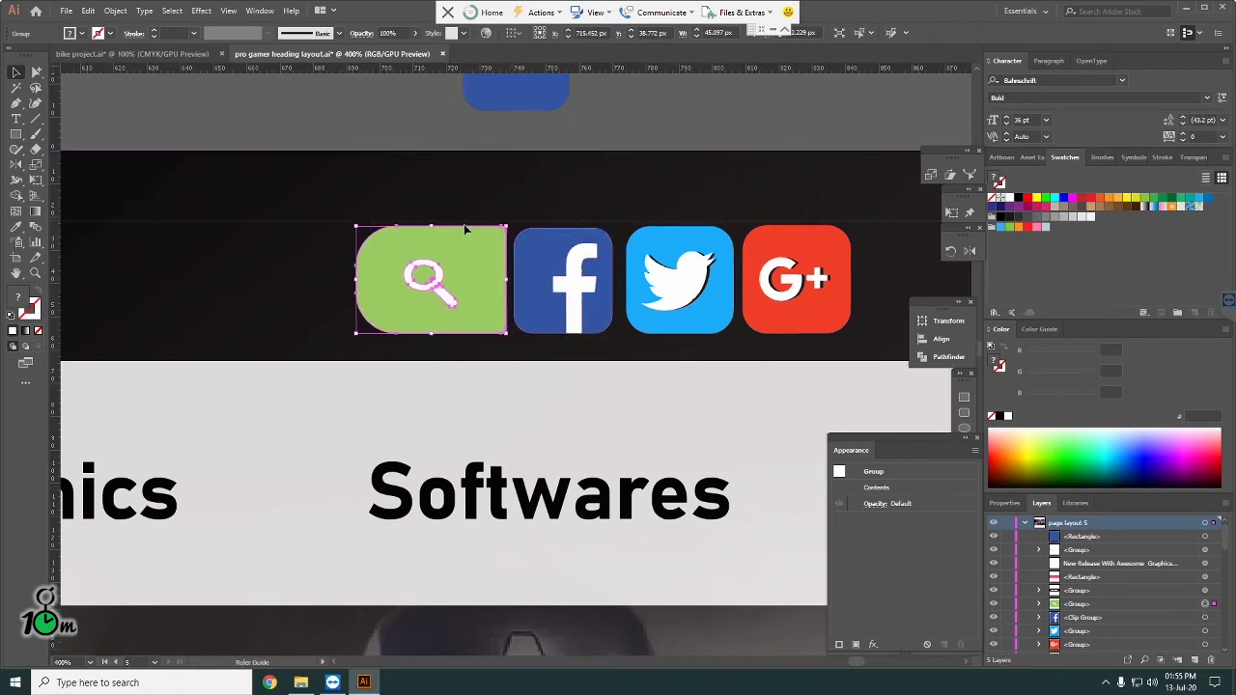
Step: Place horizontal guides along the top and bottom edges of the icon row
drag(467, 238, 477, 222)
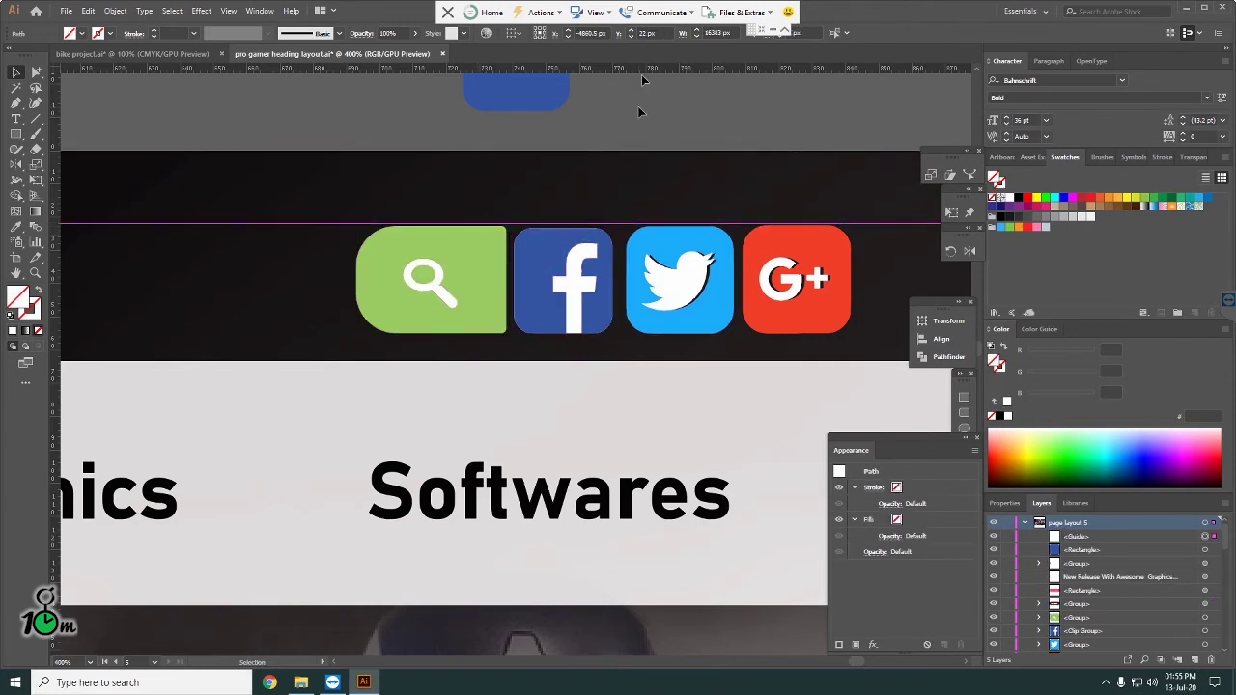
drag(645, 71, 629, 324)
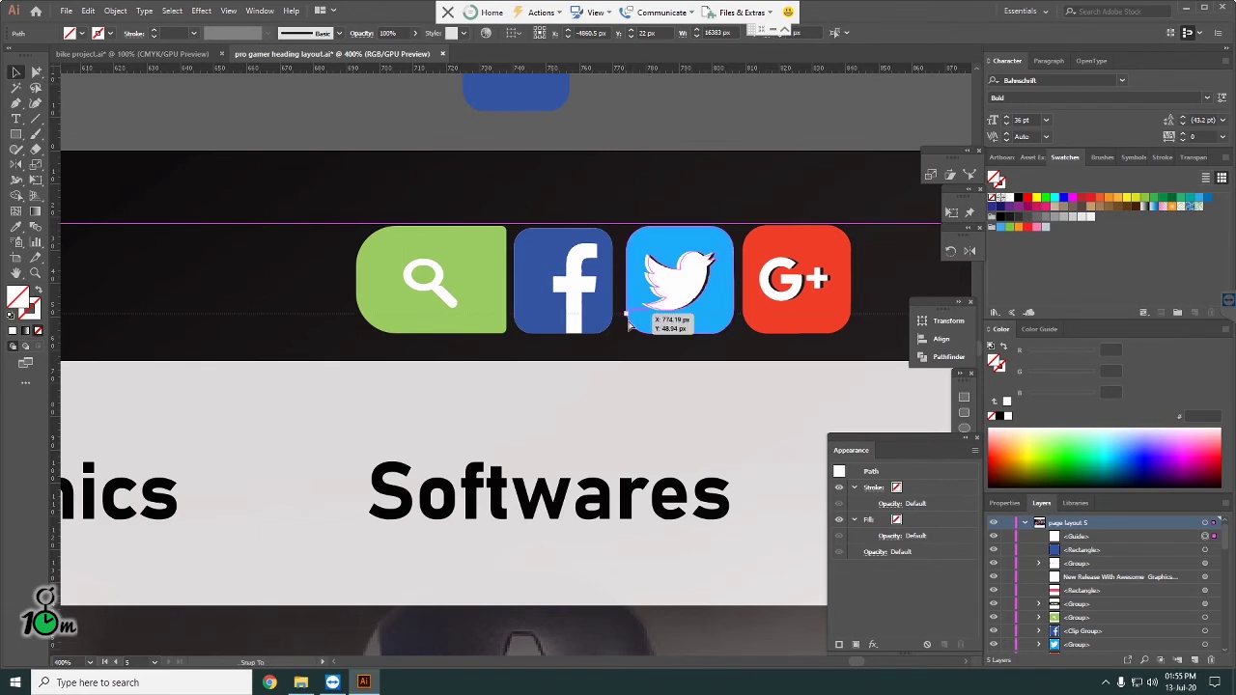
drag(624, 315, 625, 308)
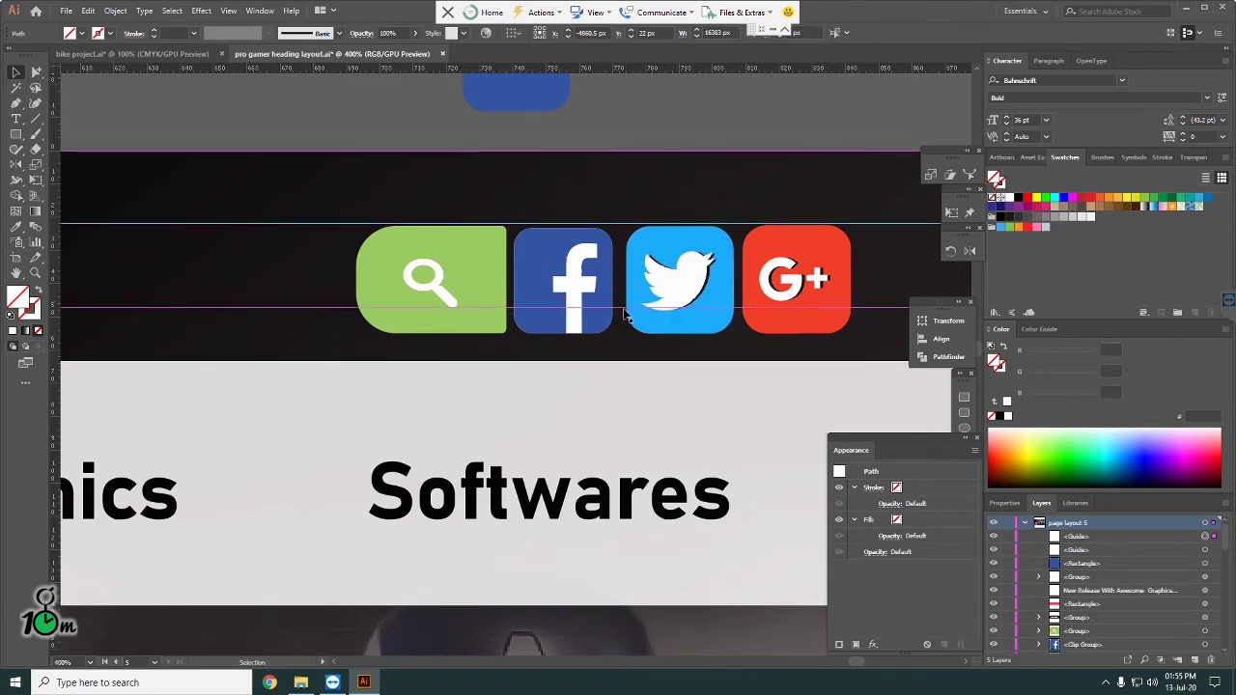
key(ctrl+shift+a)
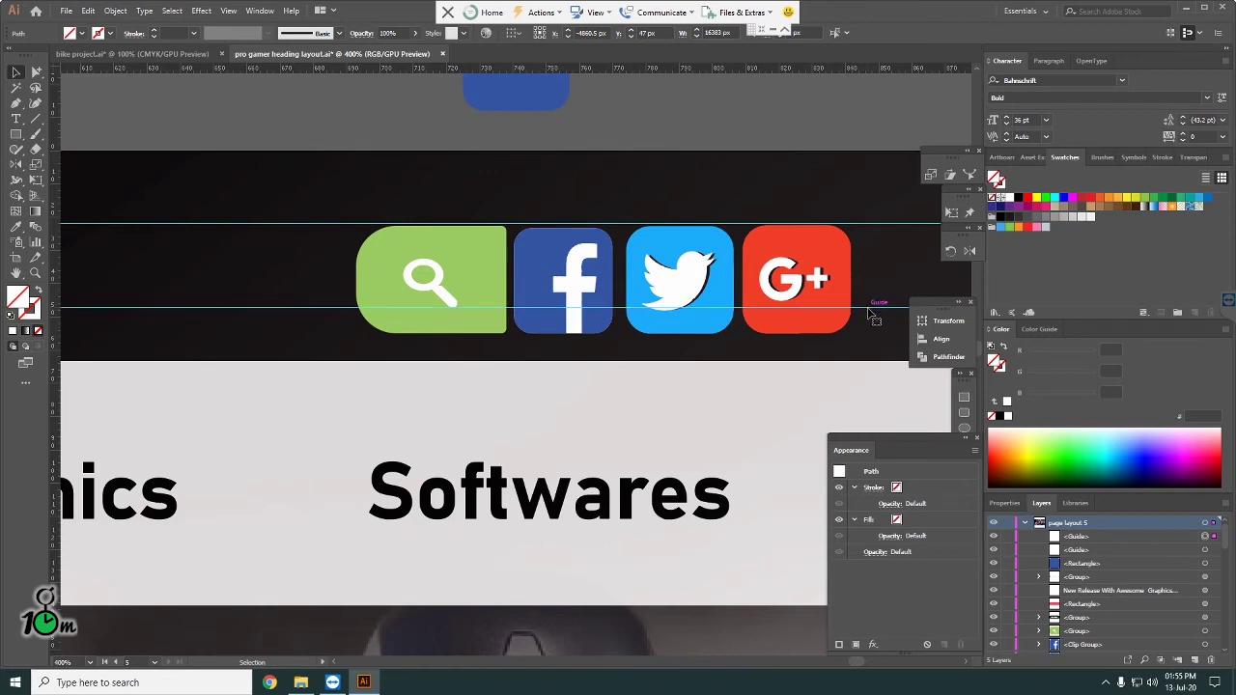
drag(867, 312, 874, 338)
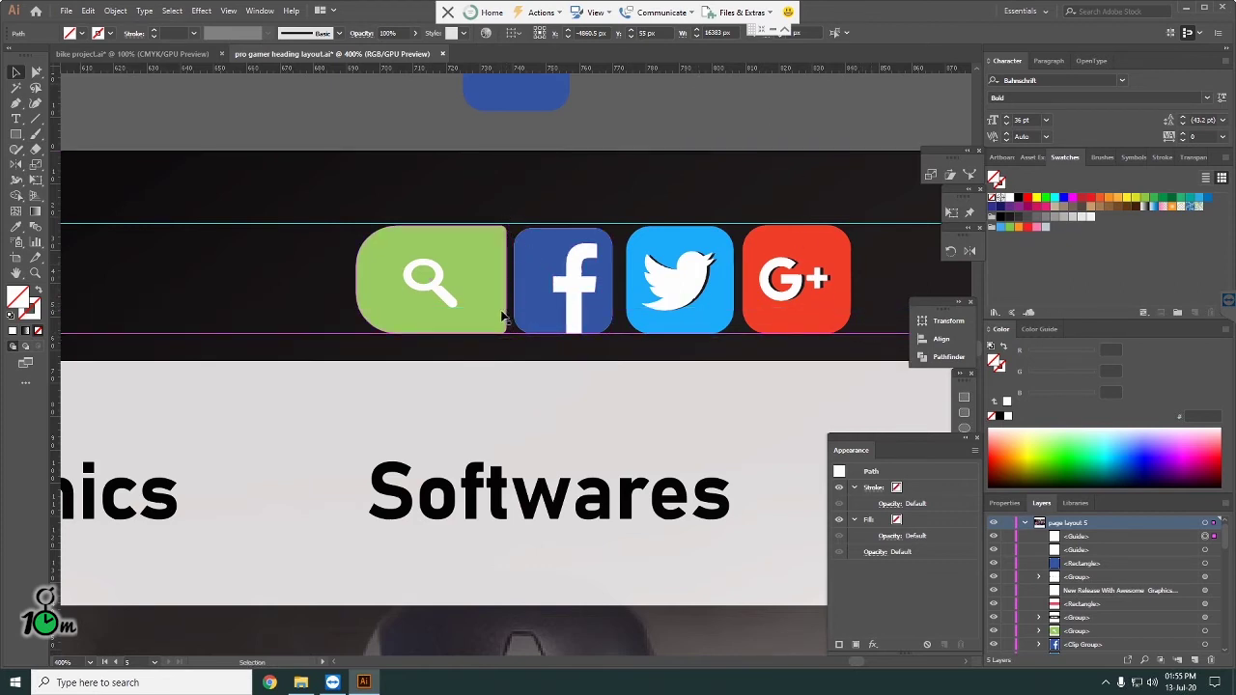
click(476, 286)
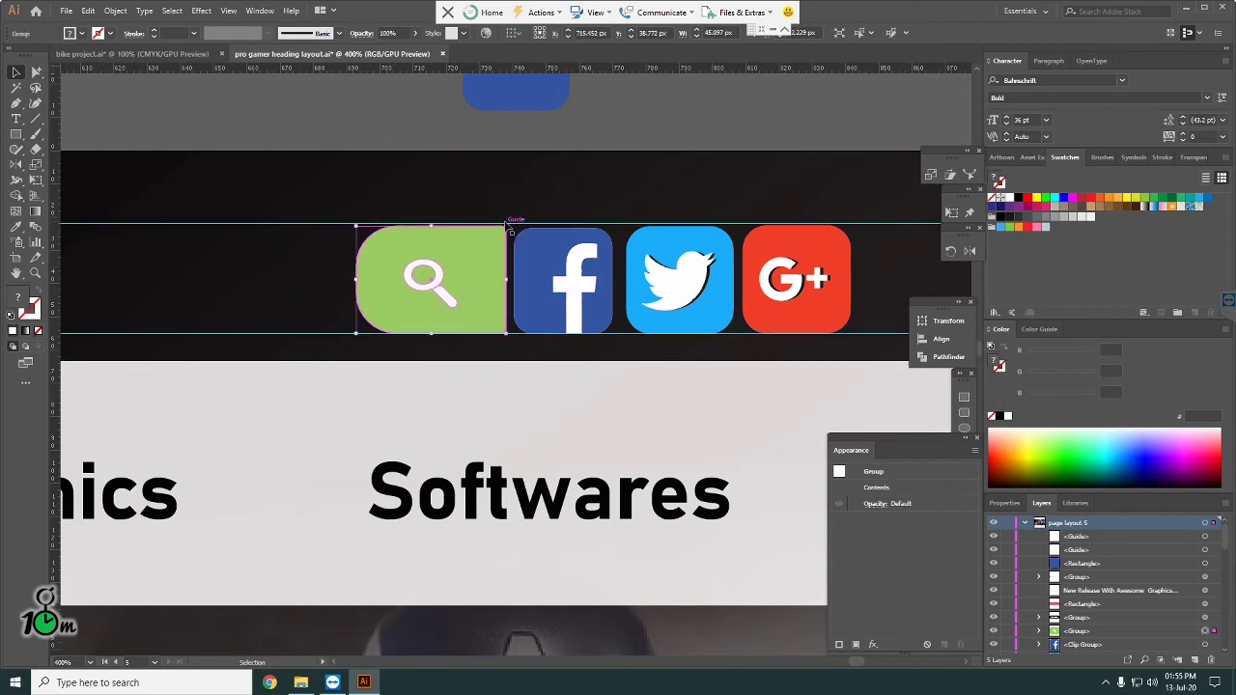
Step: Resize the search button to fit between the guides and nudge it toward Facebook
click(494, 250)
scroll(510, 224, up, 2)
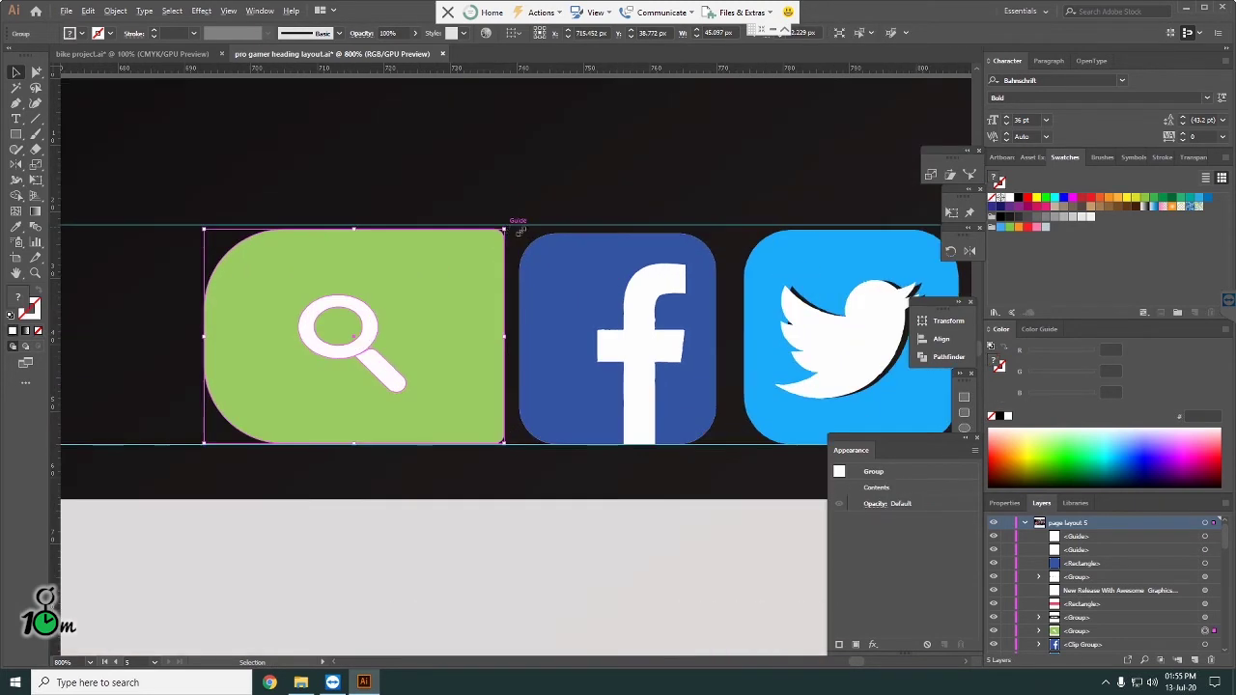
drag(560, 227, 561, 233)
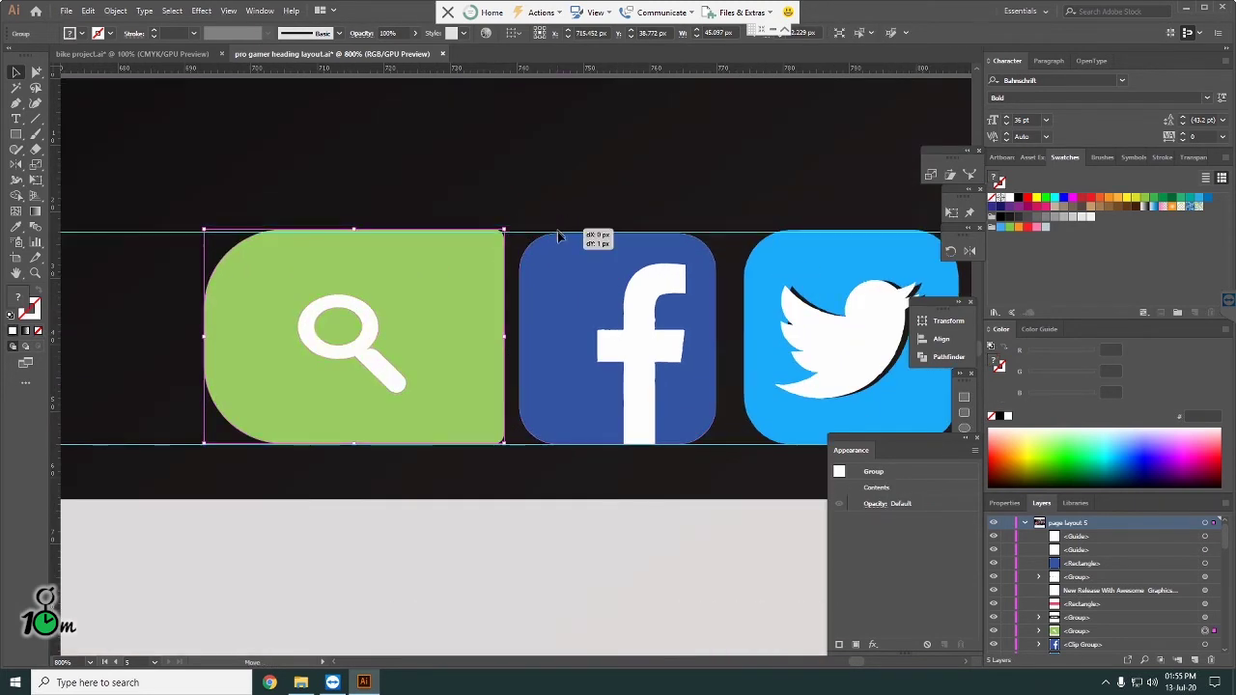
click(440, 307)
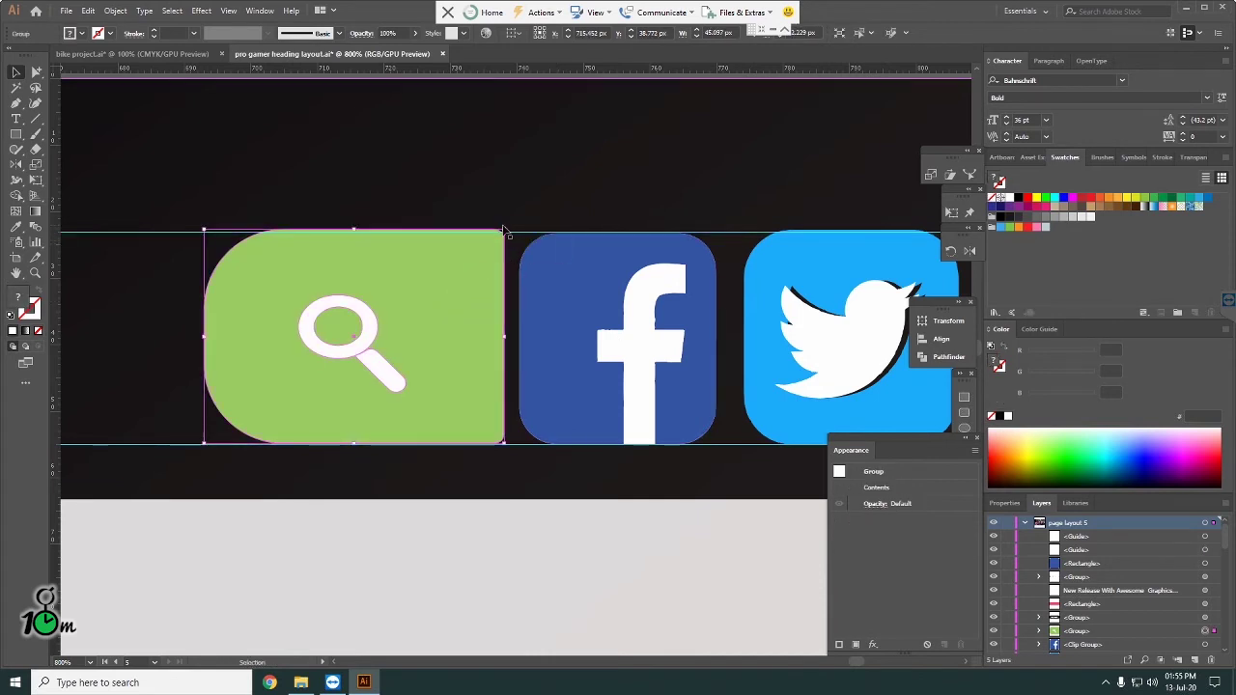
drag(503, 231, 500, 231)
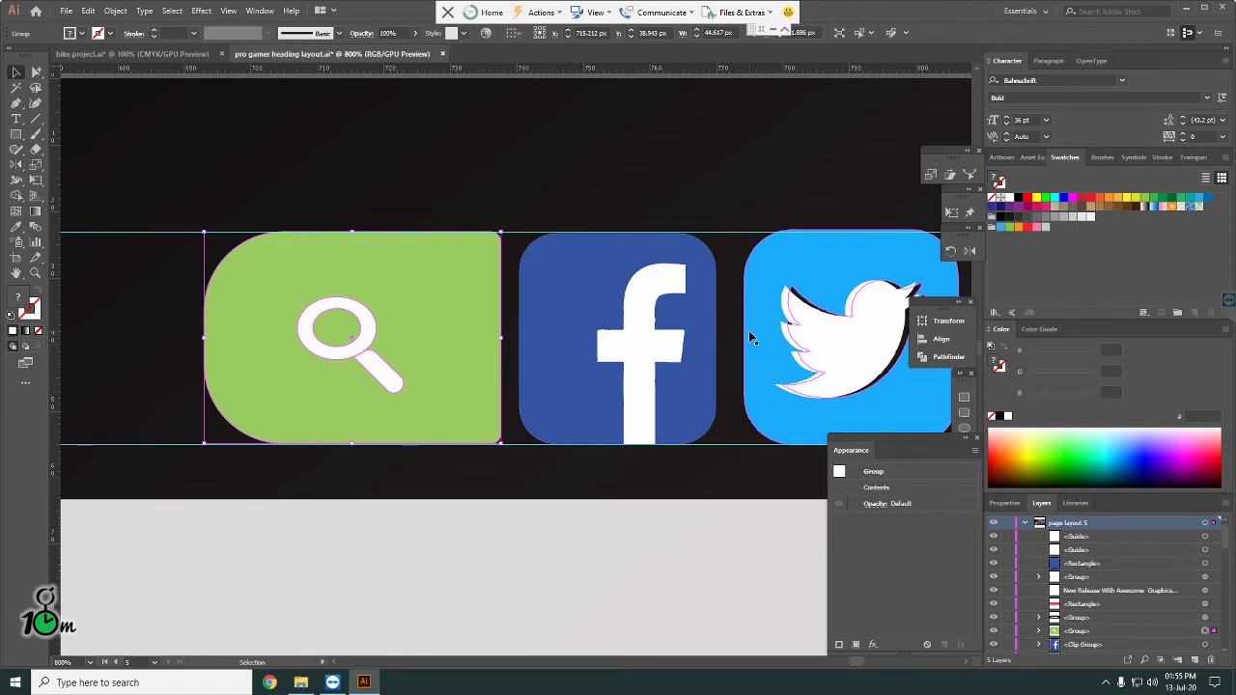
key(Right)
key(Right)
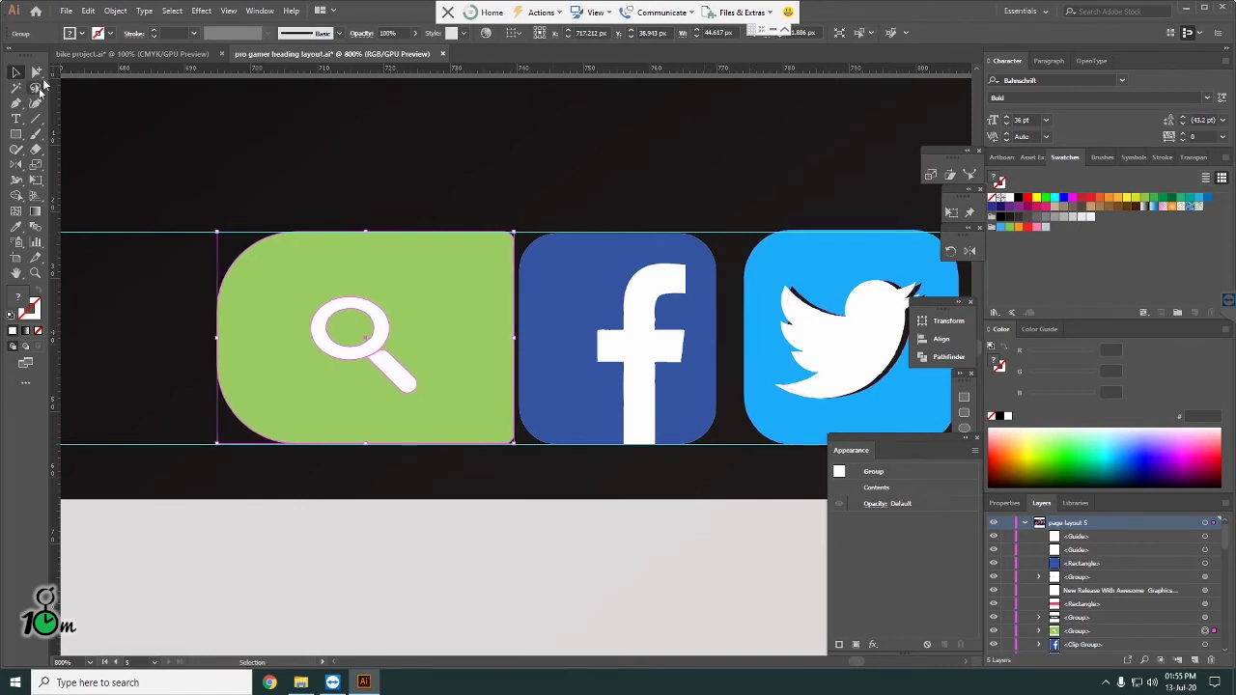
Step: Round the green button's right-hand corners with the Live Corner widget
click(36, 72)
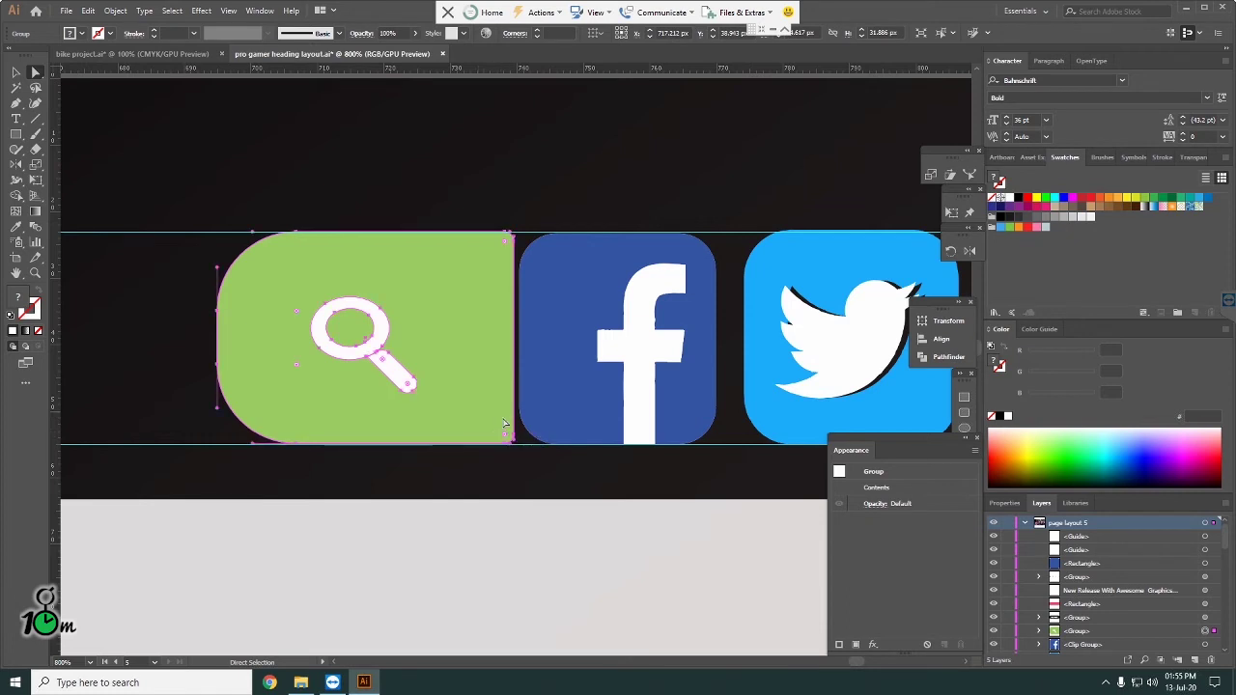
mouse_move(511, 440)
mouse_down()
mouse_move(478, 454)
mouse_move(502, 419)
mouse_up()
key(v)
click(370, 357)
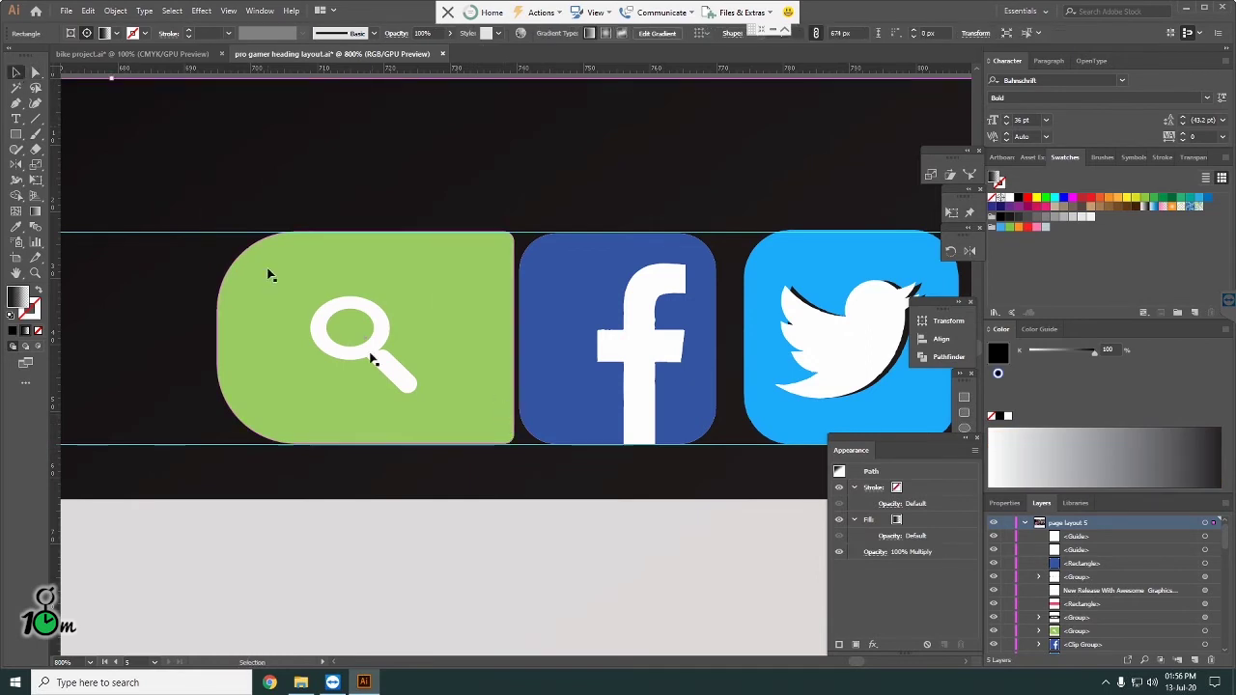
double_click(426, 334)
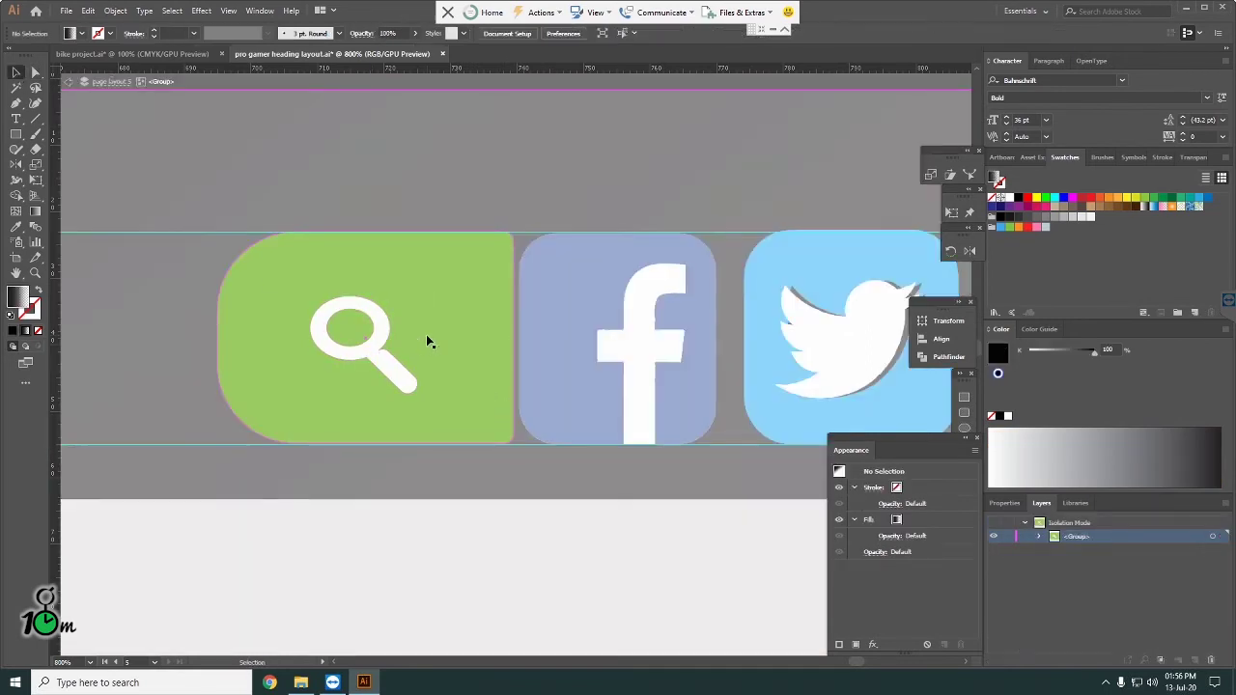
click(35, 72)
click(513, 433)
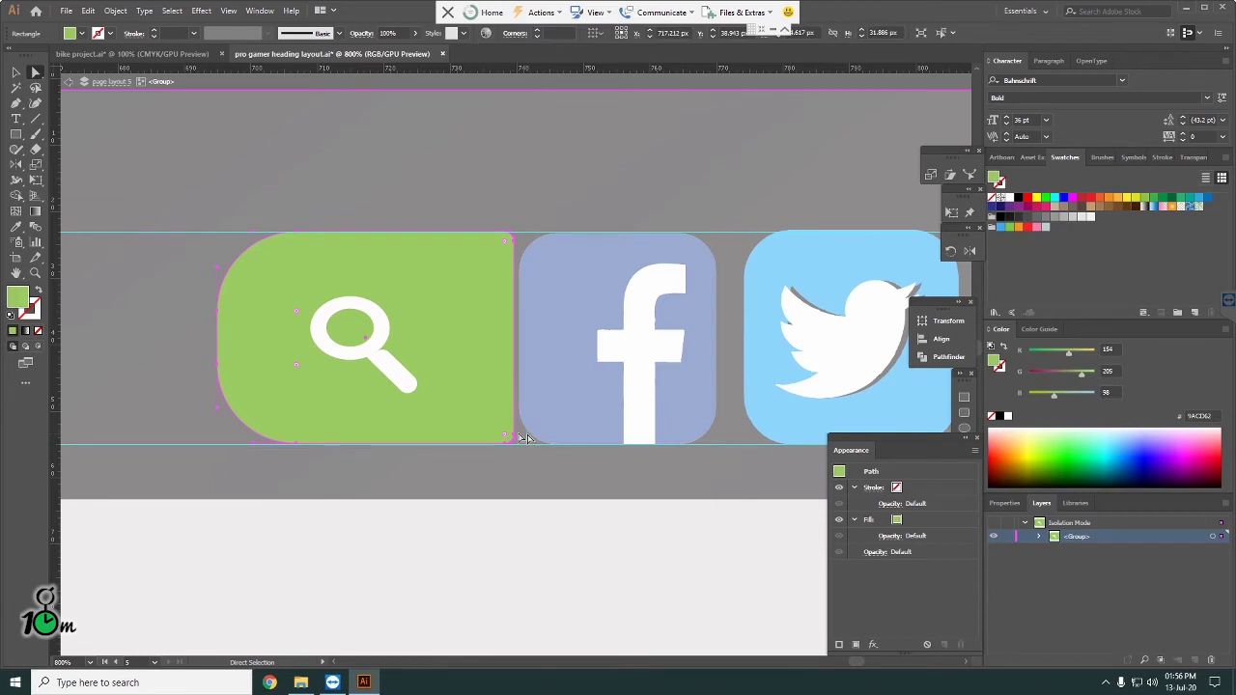
drag(478, 453, 518, 379)
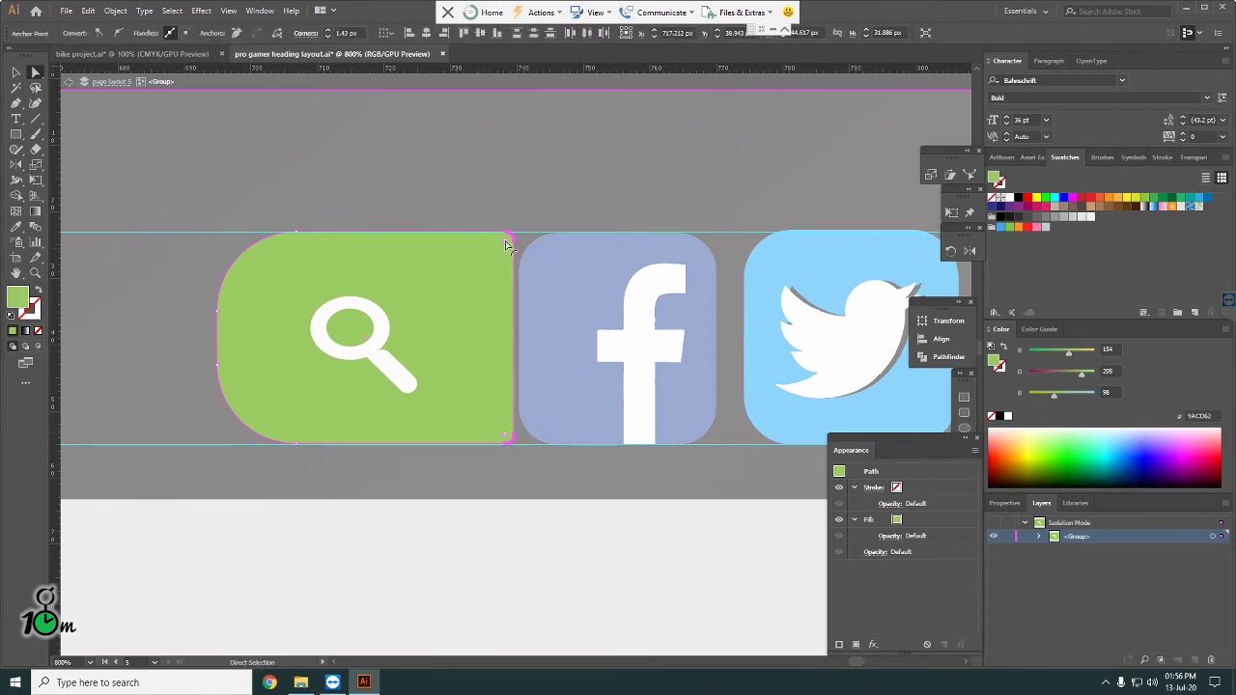
drag(506, 245, 463, 259)
click(15, 73)
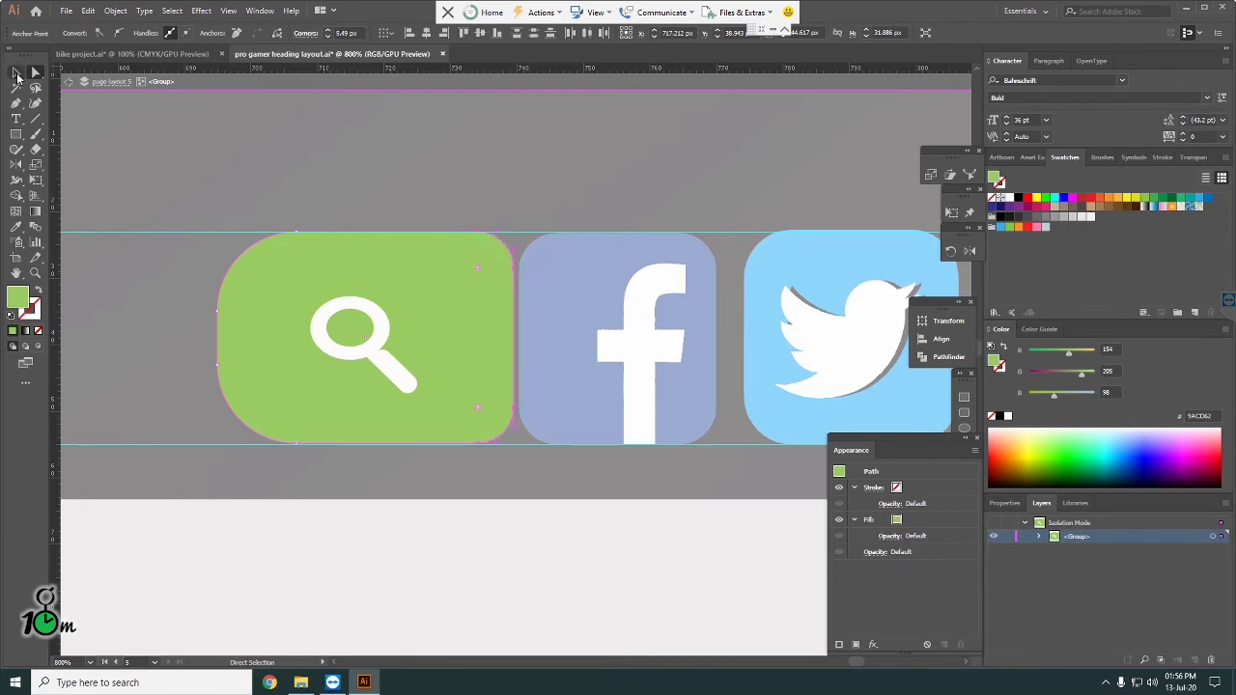
double_click(357, 177)
Step: Nudge the green search button two steps left
scroll(357, 222, down, 1)
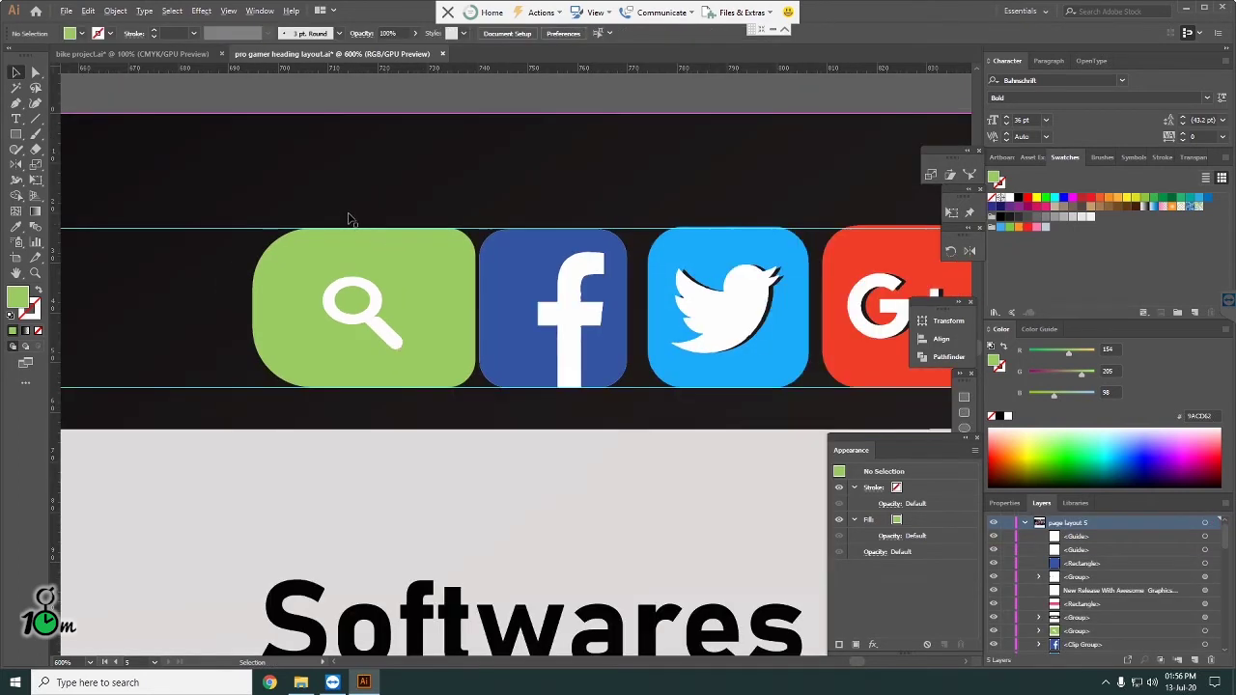
click(439, 343)
key(Left)
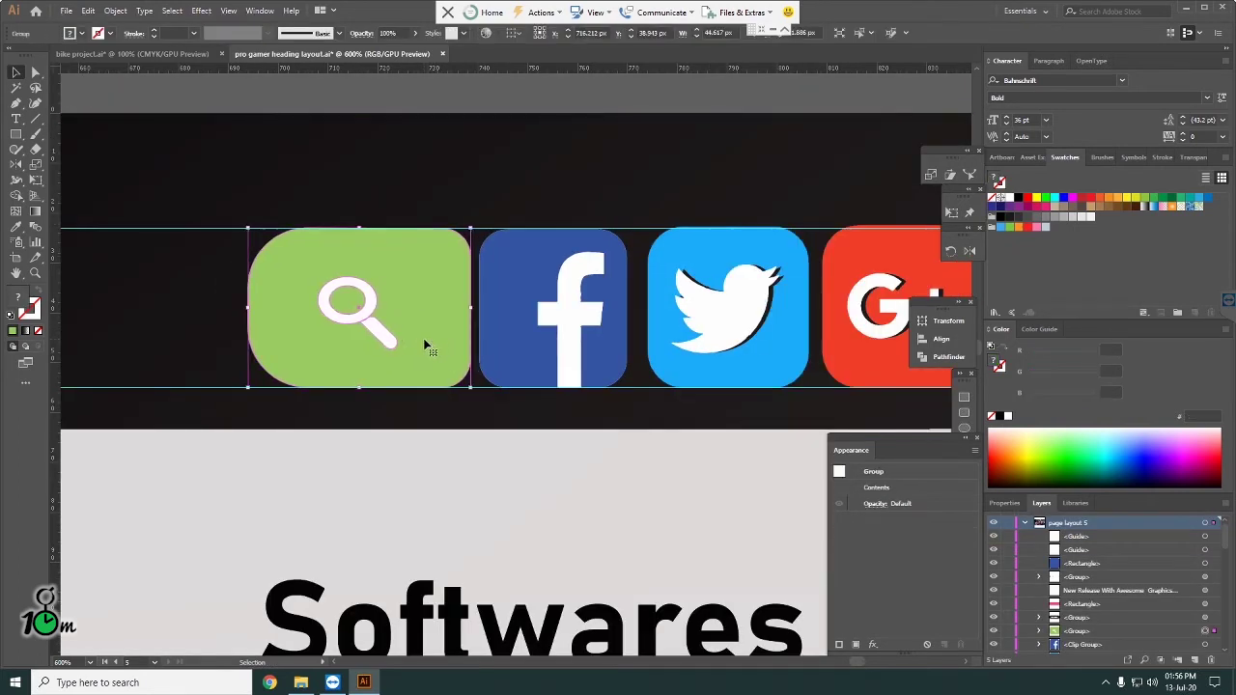
key(Left)
key(Left)
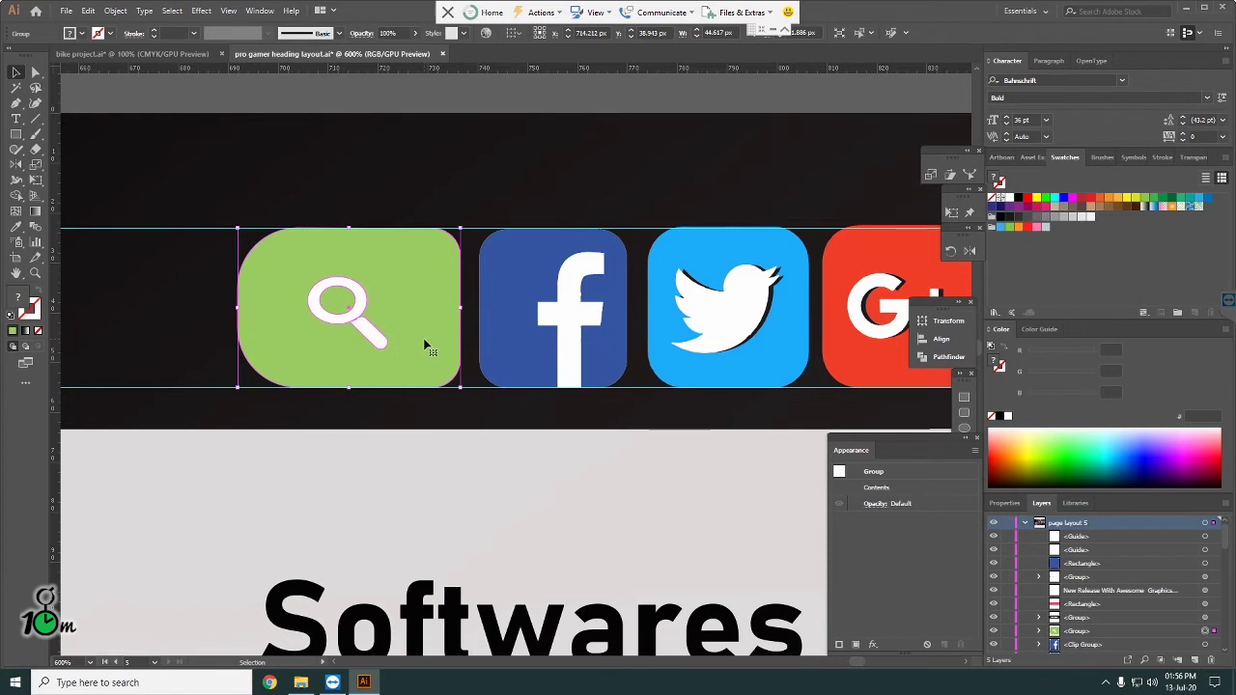
scroll(366, 261, down, 3)
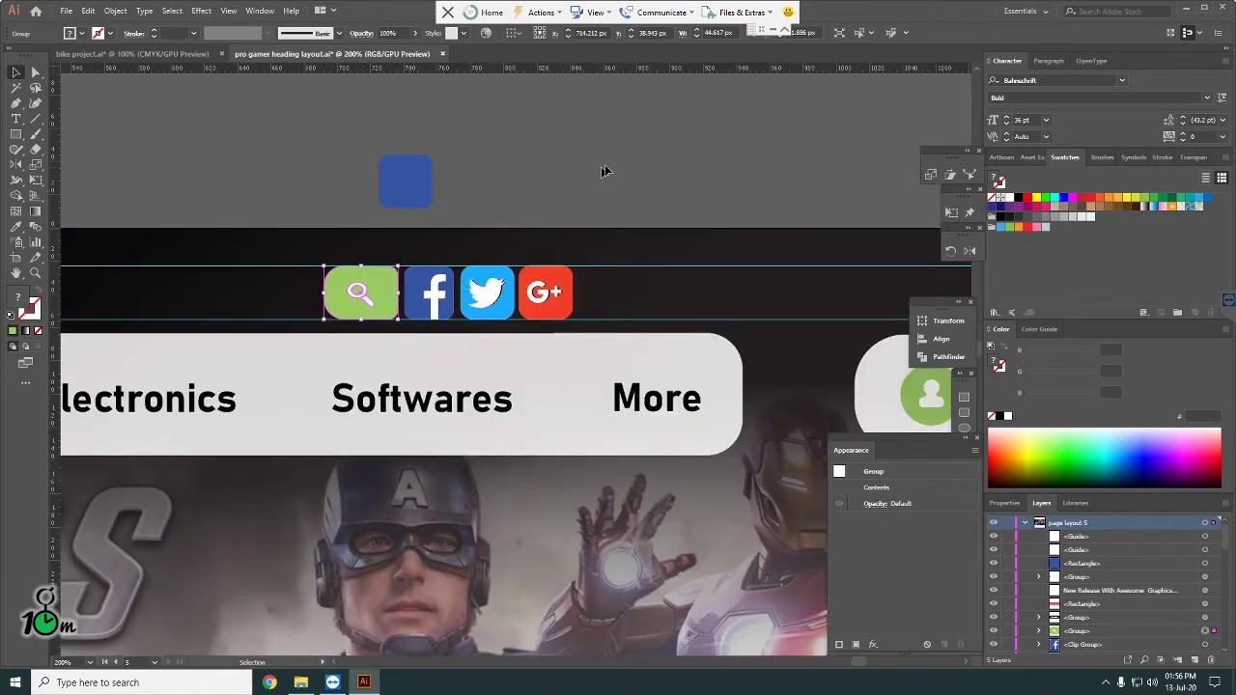
Step: Delete the stray blue square and hide the guides
click(428, 240)
click(422, 184)
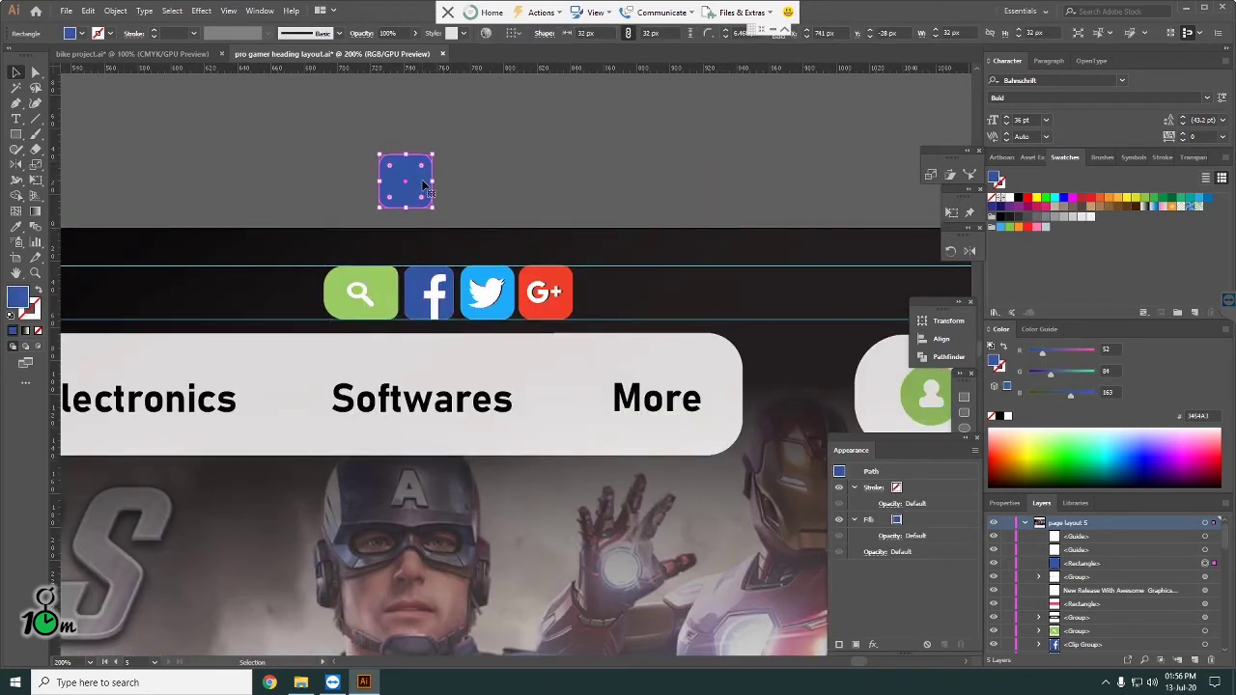
key(Delete)
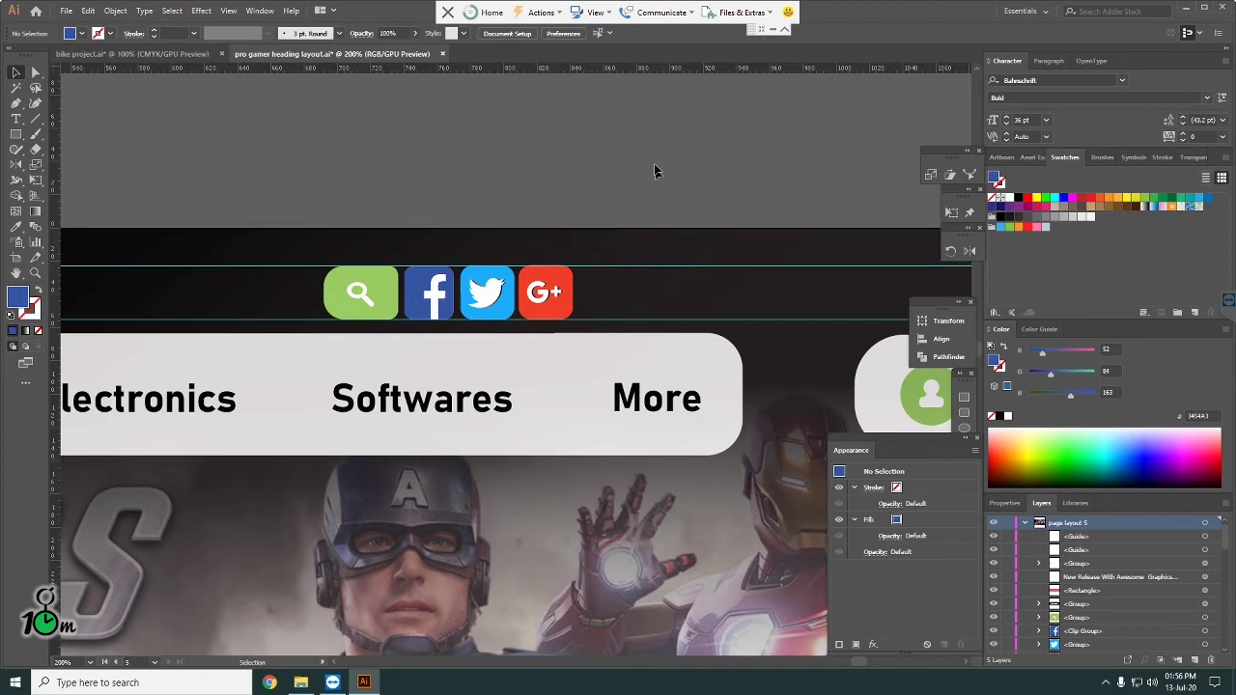
right_click(639, 160)
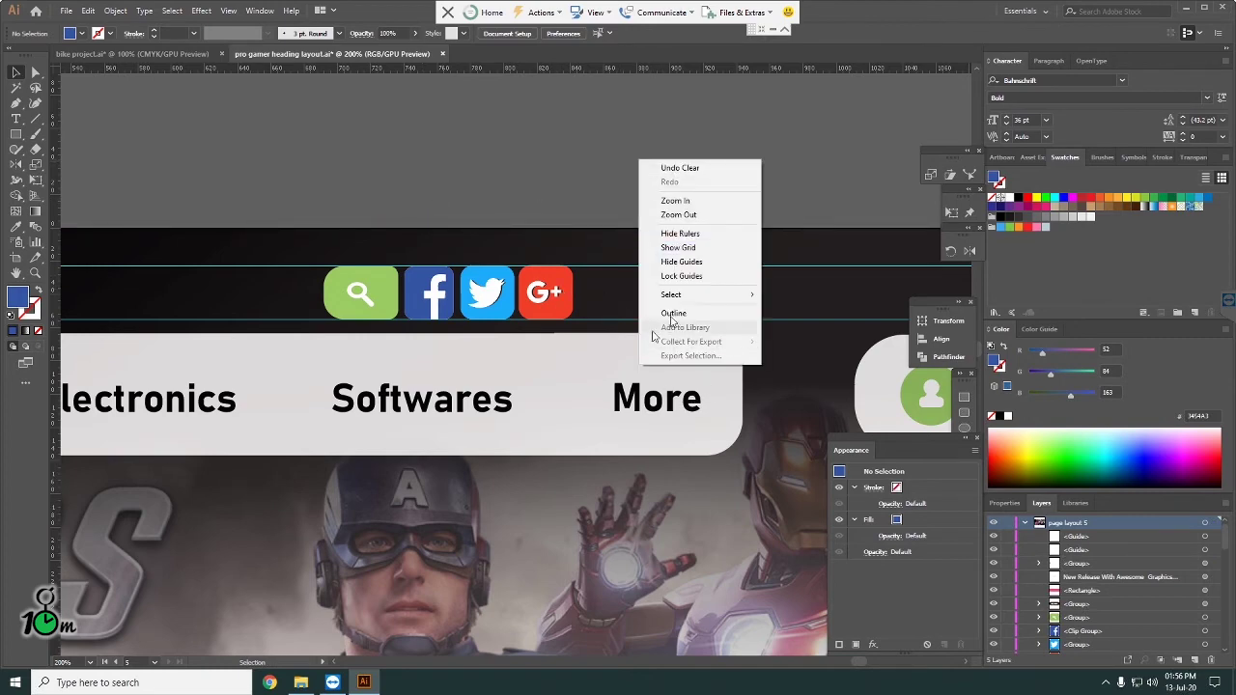
click(693, 263)
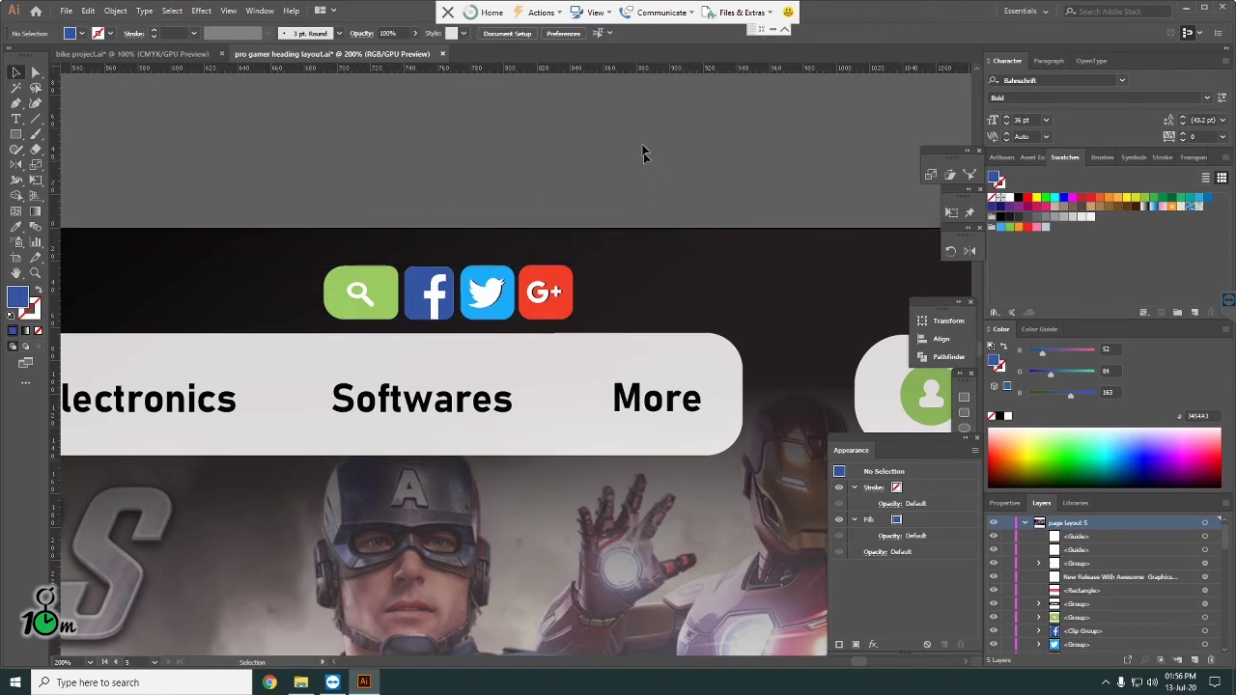
Step: Move the social icon group right above the nav bar and nudge it down slightly
scroll(498, 294, down, 1)
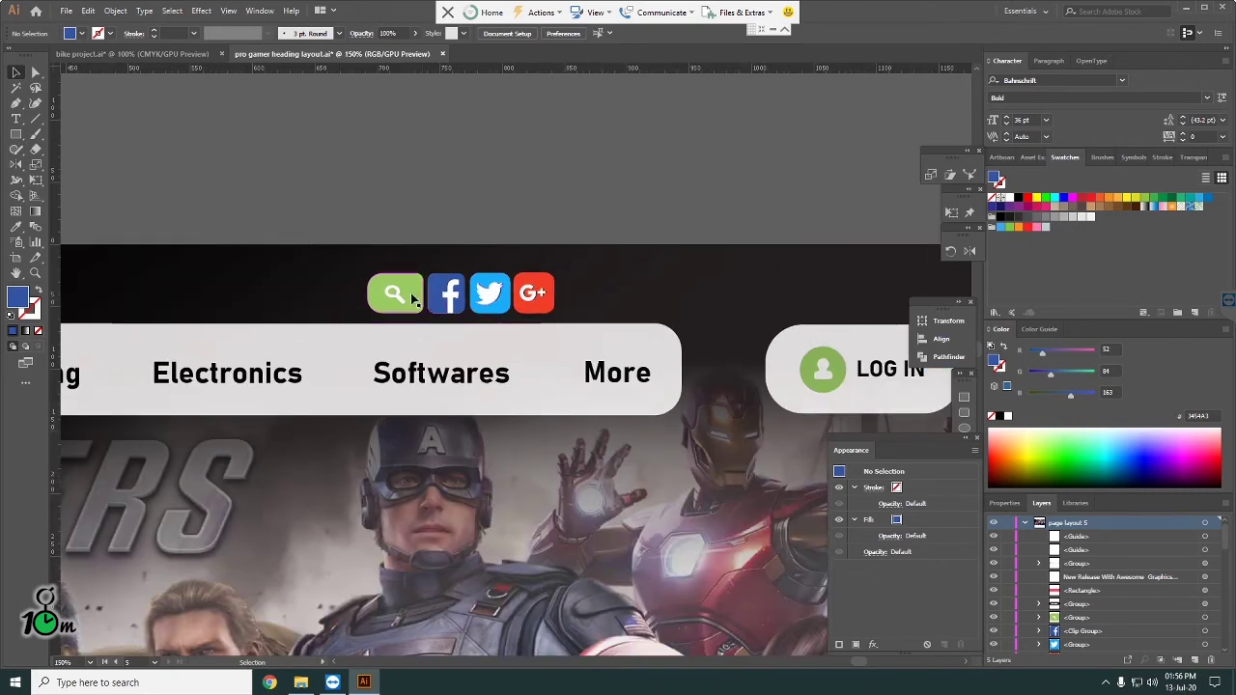
click(412, 295)
shift+click(489, 295)
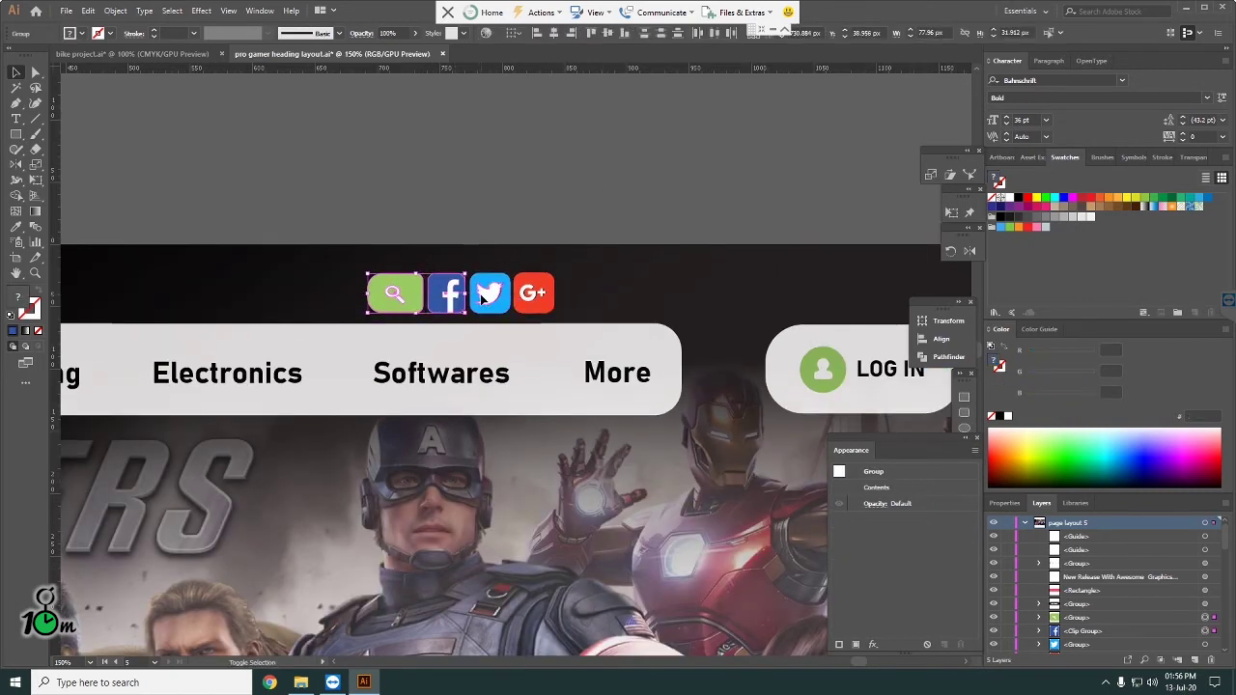
shift+click(540, 282)
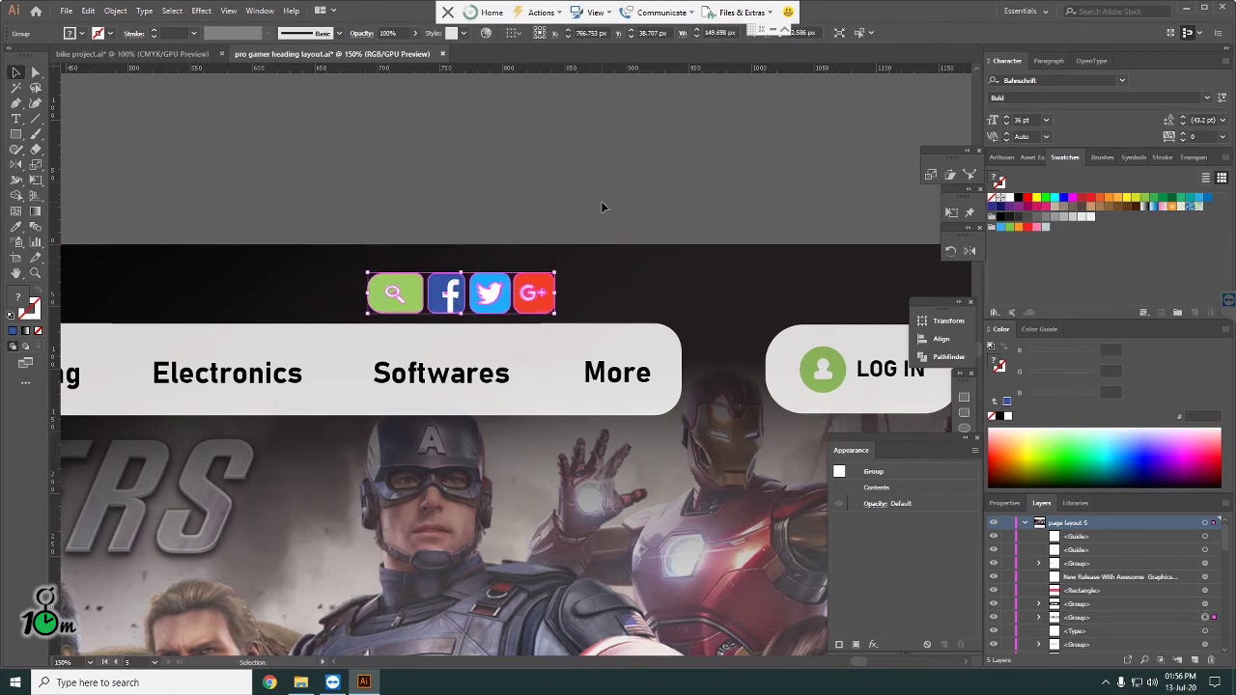
click(508, 223)
scroll(507, 223, down, 1)
scroll(538, 262, down, 2)
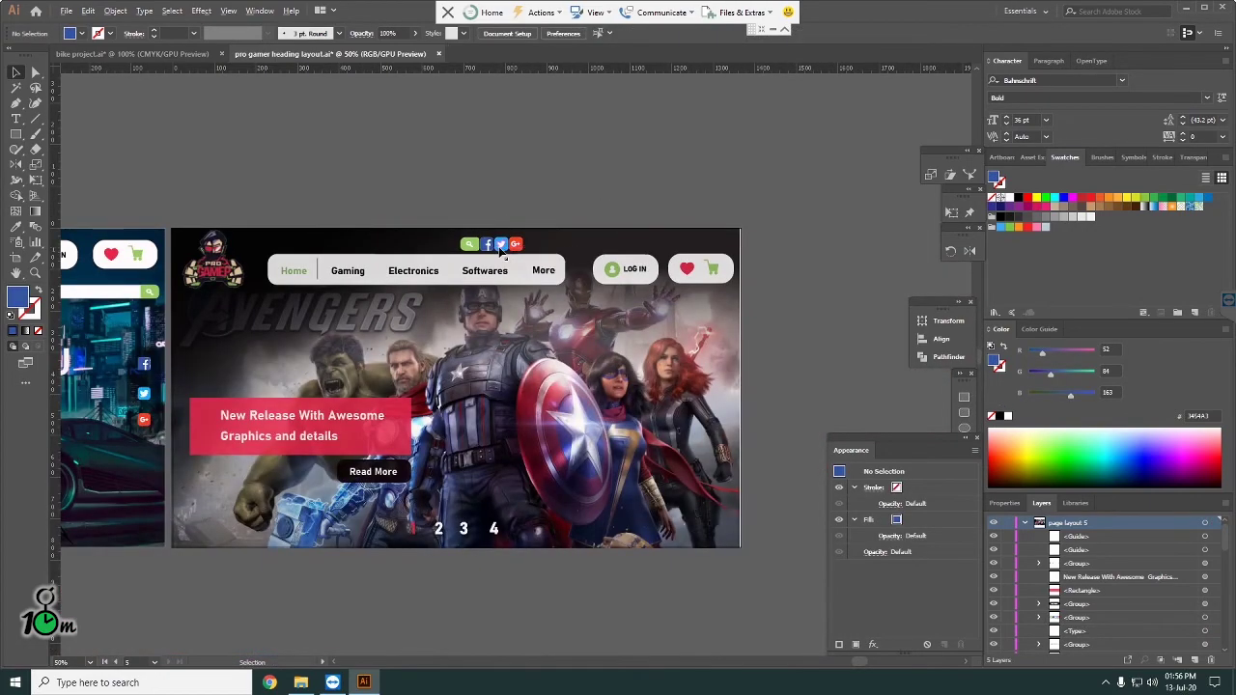
scroll(500, 248, up, 2)
click(500, 248)
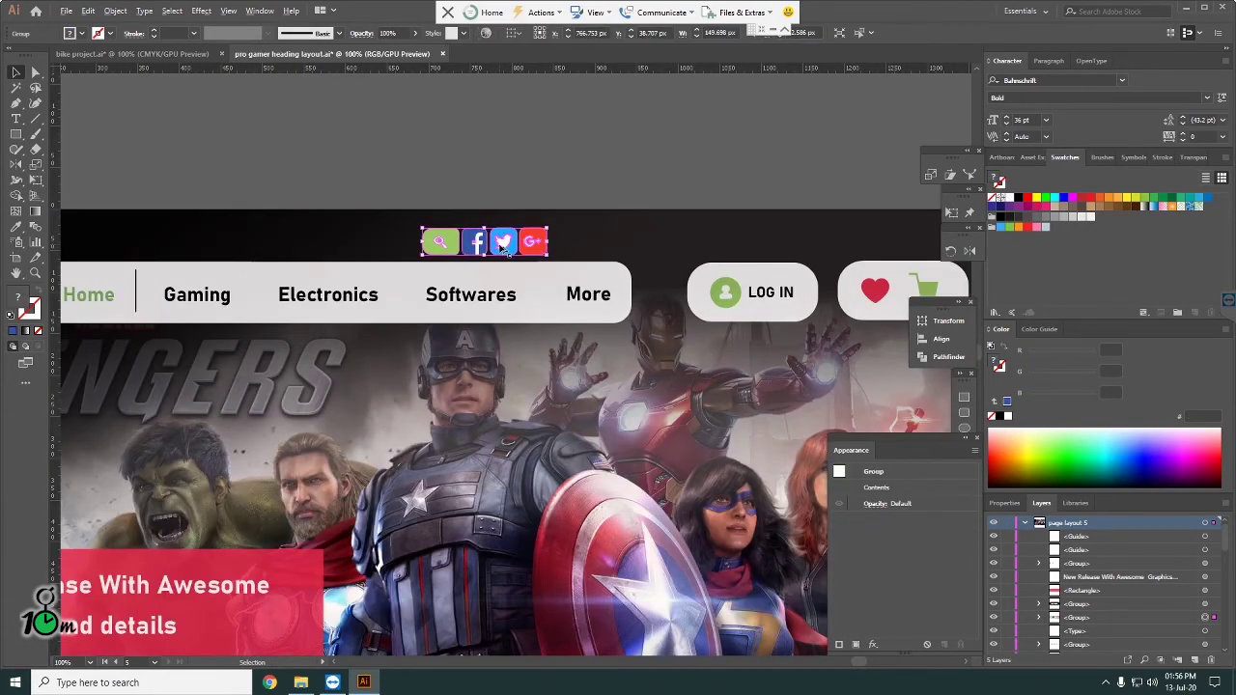
drag(505, 249, 582, 247)
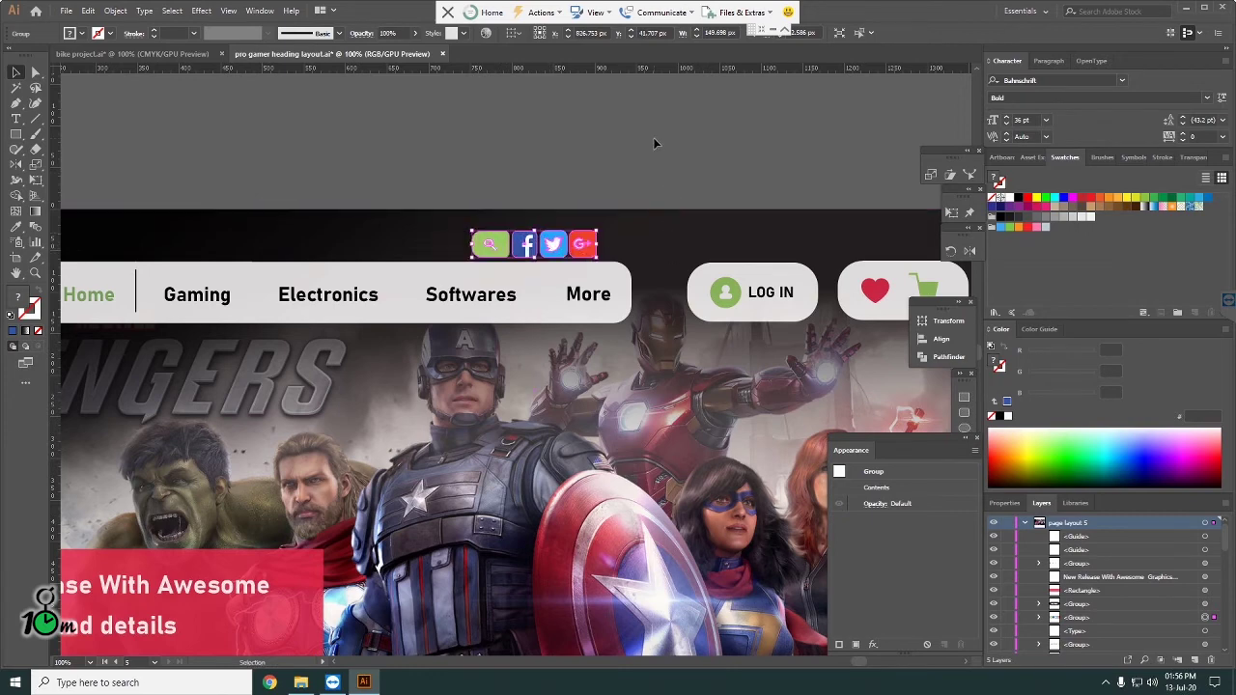
key(Down)
key(Down)
key(Down)
key(Down)
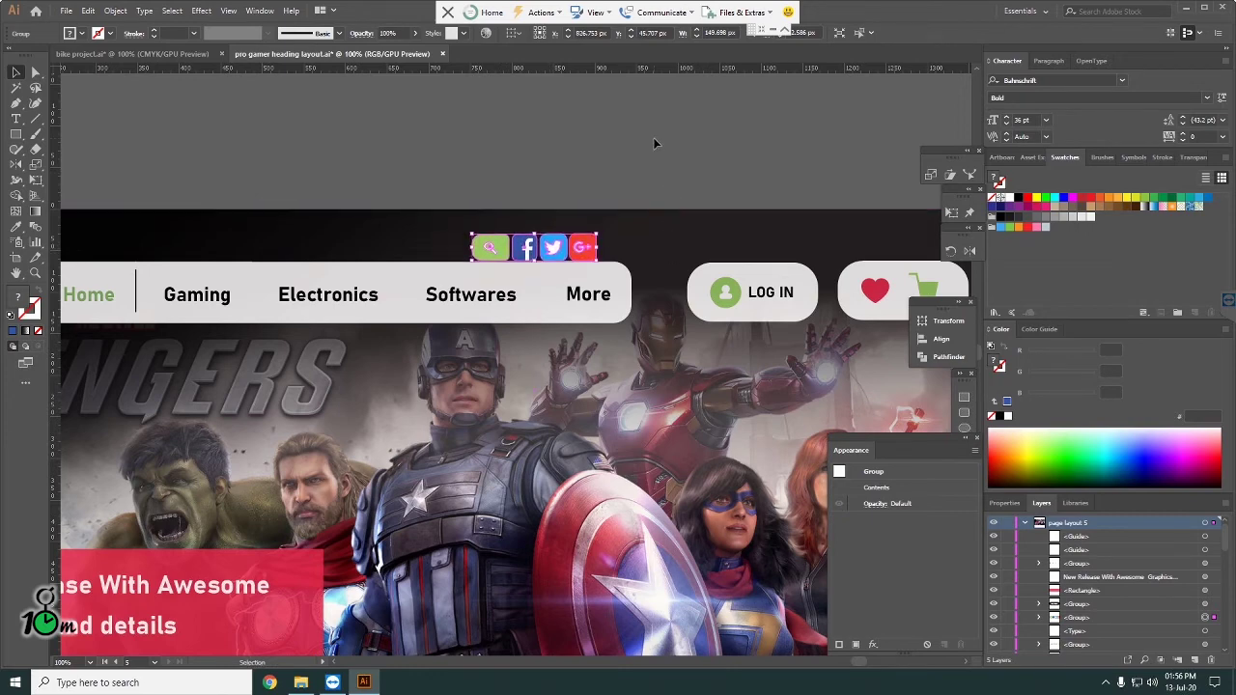
key(Down)
click(605, 152)
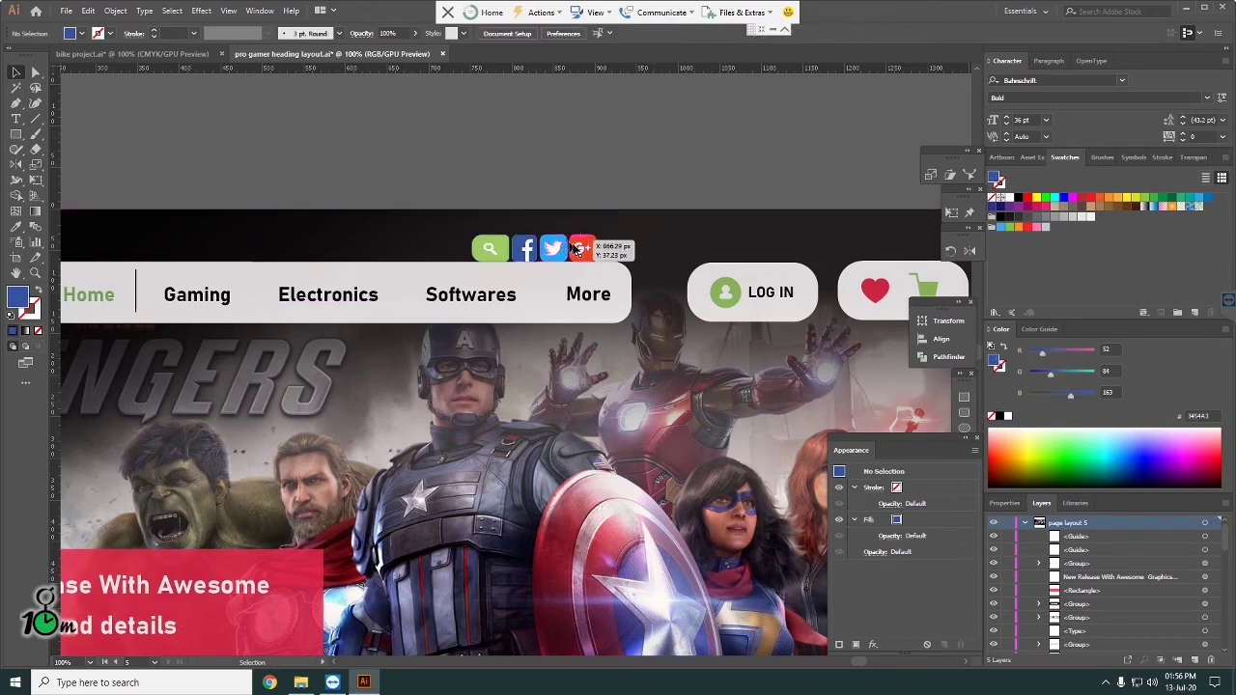
Step: Select the nav bar group and open the Appearance effects menu
click(600, 280)
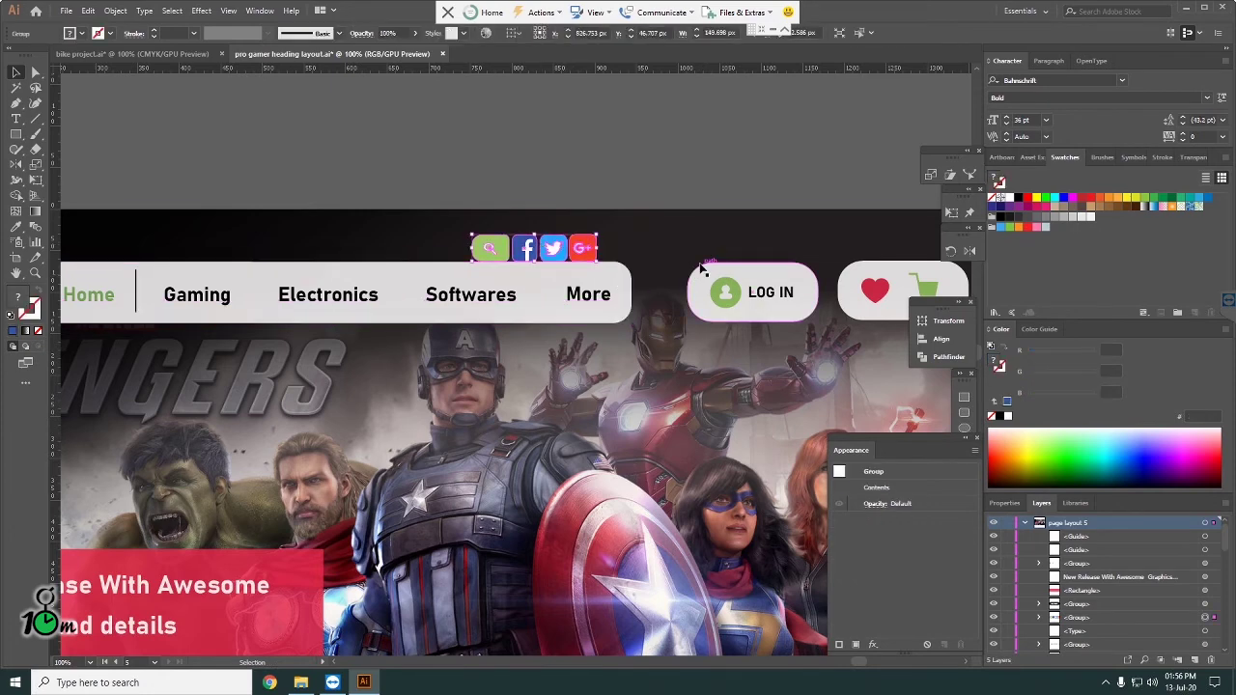
click(618, 279)
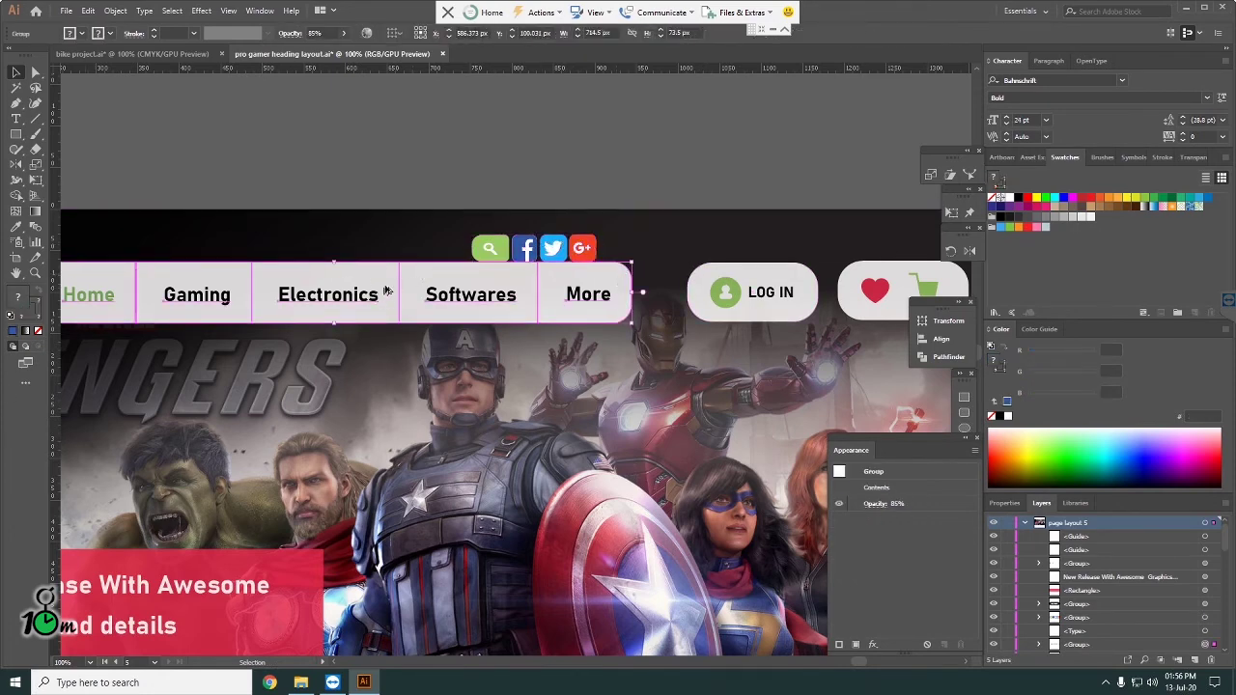
scroll(379, 294, down, 2)
scroll(342, 302, up, 1)
scroll(414, 229, up, 1)
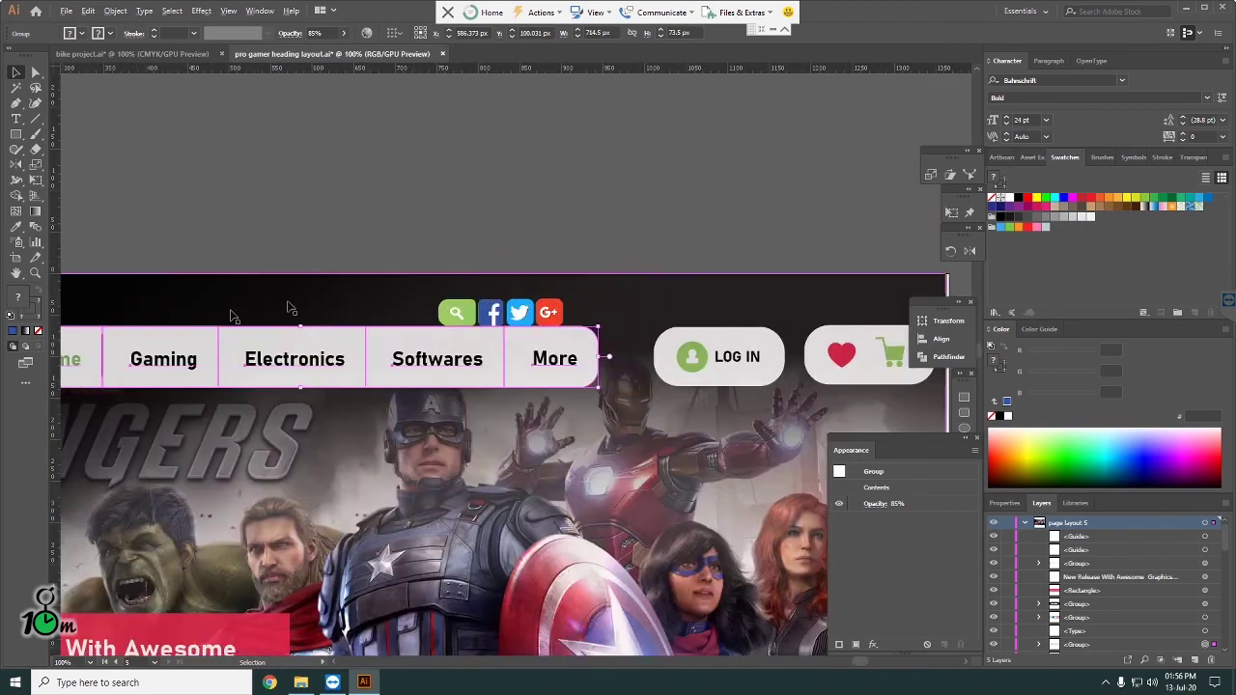
scroll(609, 222, down, 1)
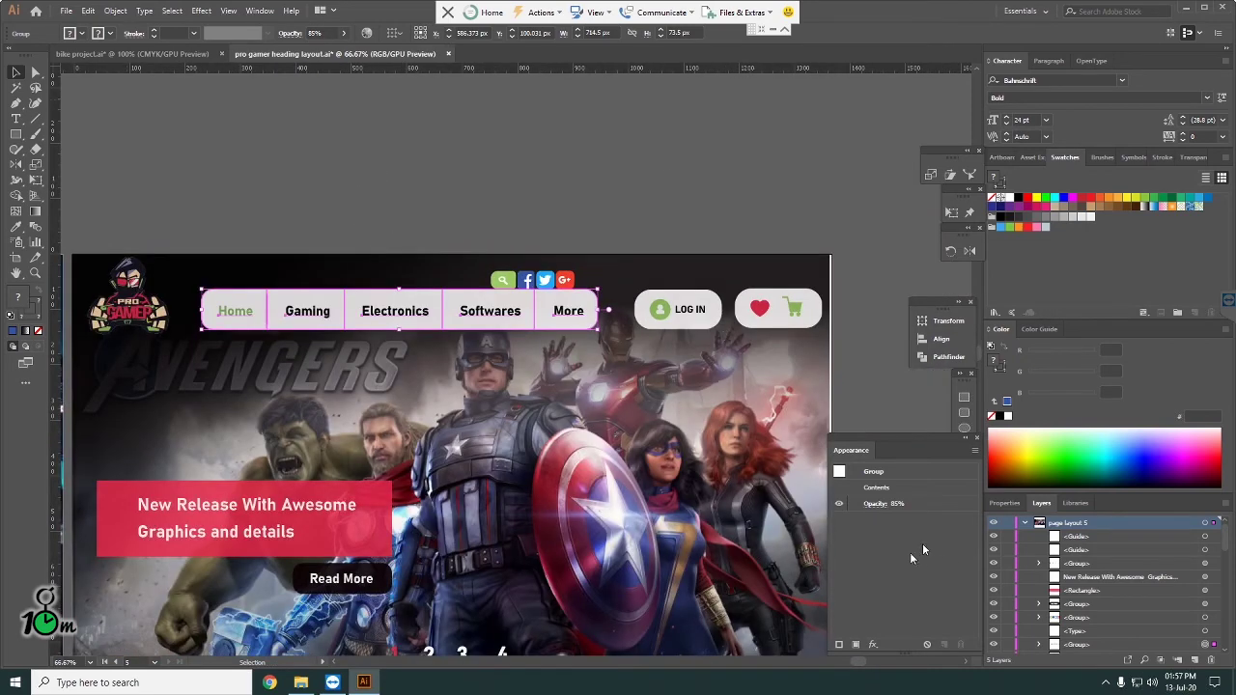
click(873, 644)
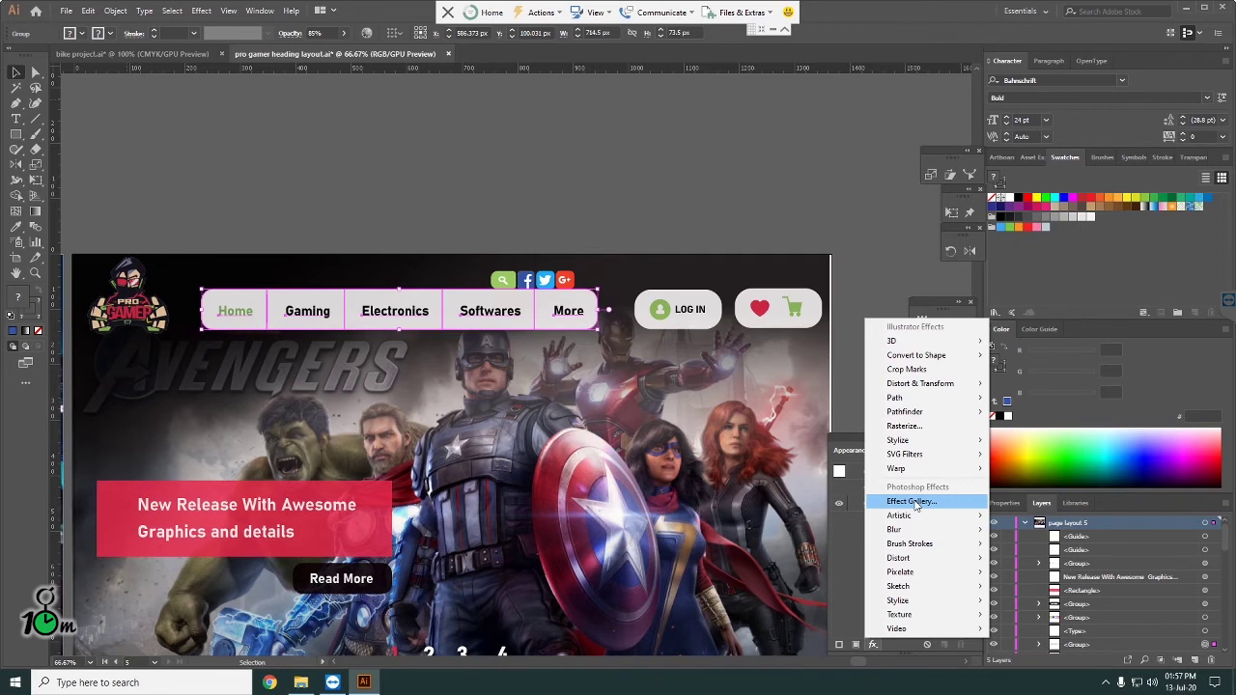
Step: Close the effects menu and move the social icon row slightly lower
click(558, 282)
drag(562, 283, 564, 286)
click(604, 206)
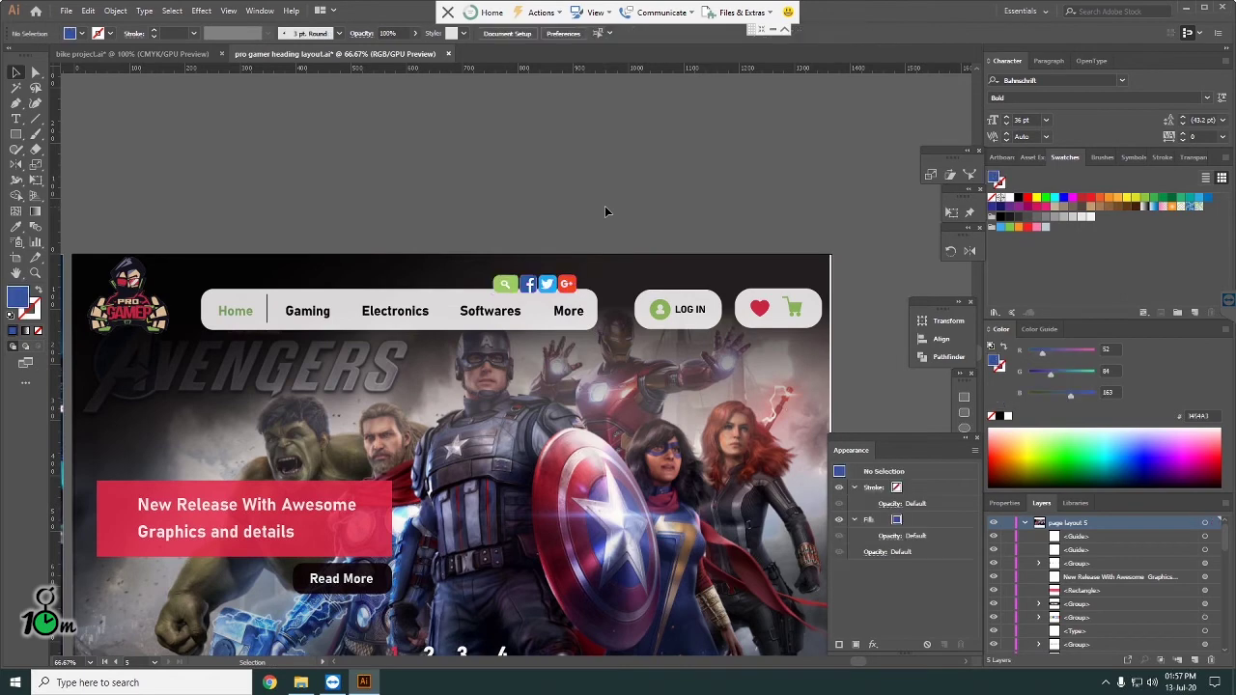
scroll(479, 315, up, 1)
scroll(535, 265, up, 1)
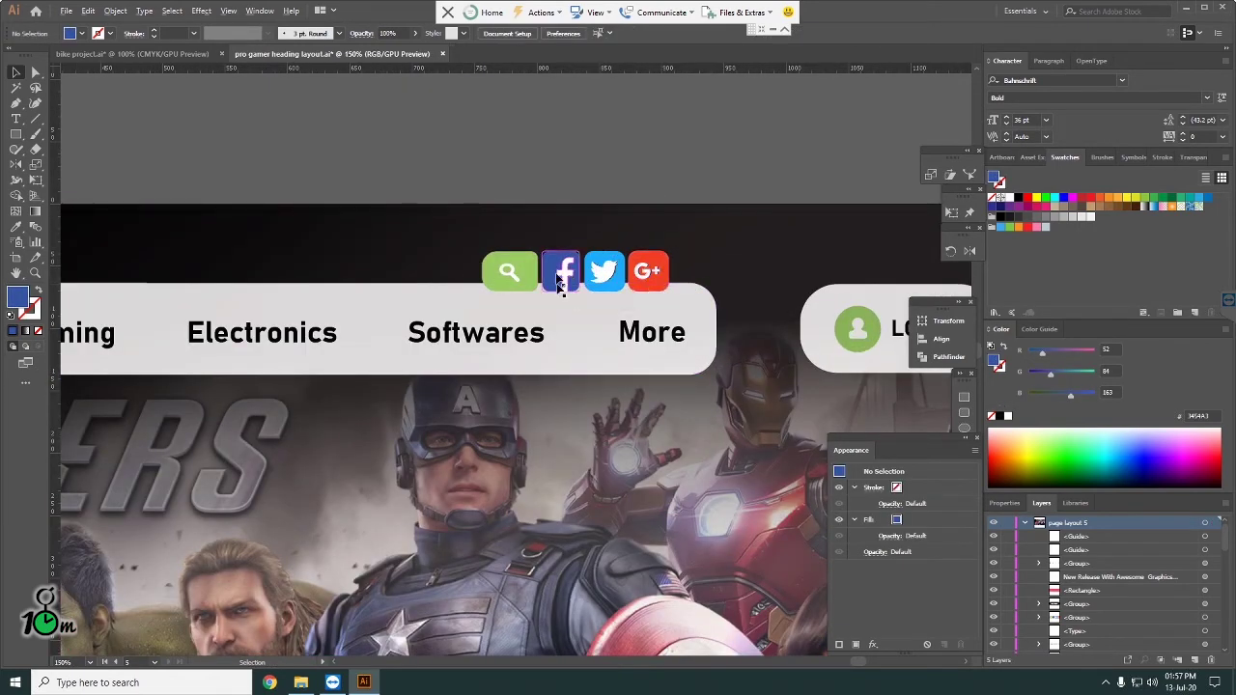
scroll(556, 282, down, 1)
scroll(555, 282, down, 1)
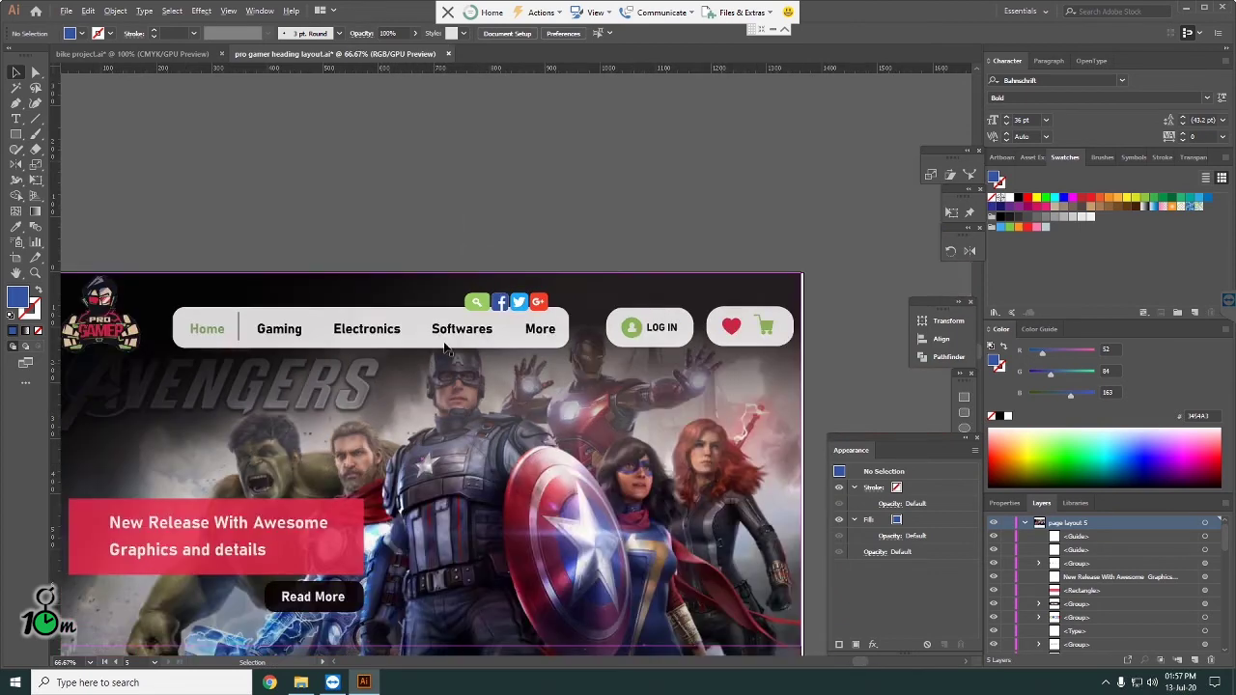
Step: Apply a Stylize > Drop Shadow effect to the search and social icon group
click(509, 305)
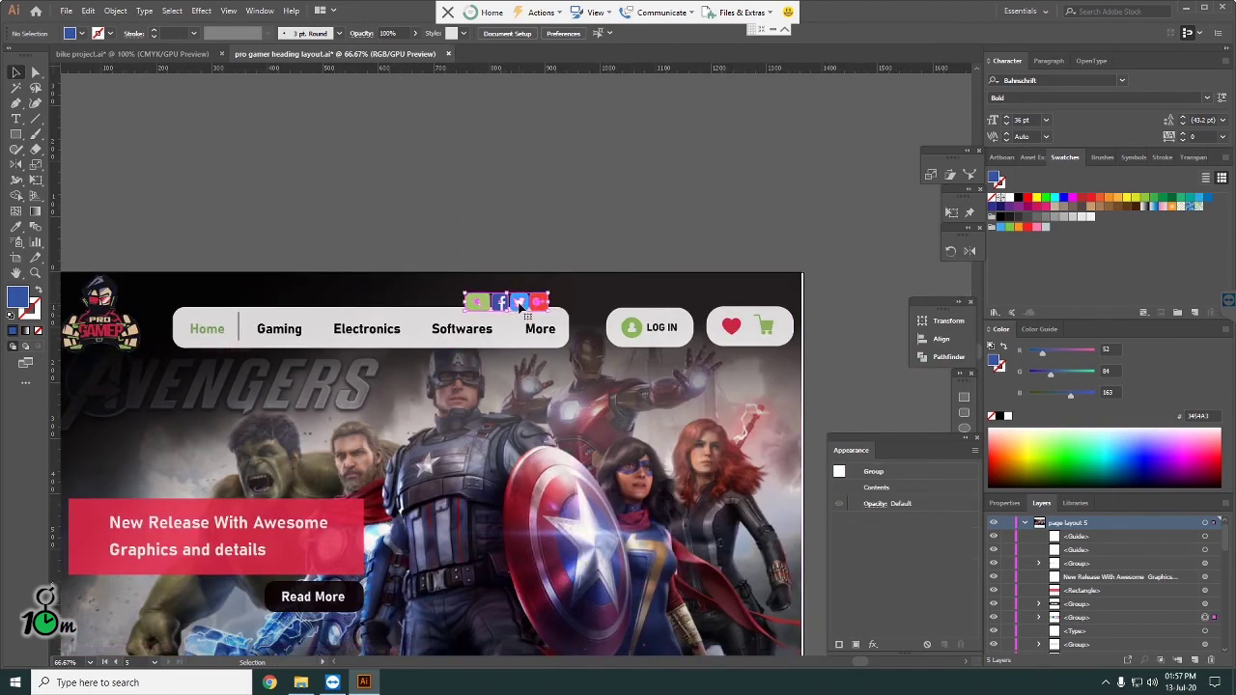
click(874, 645)
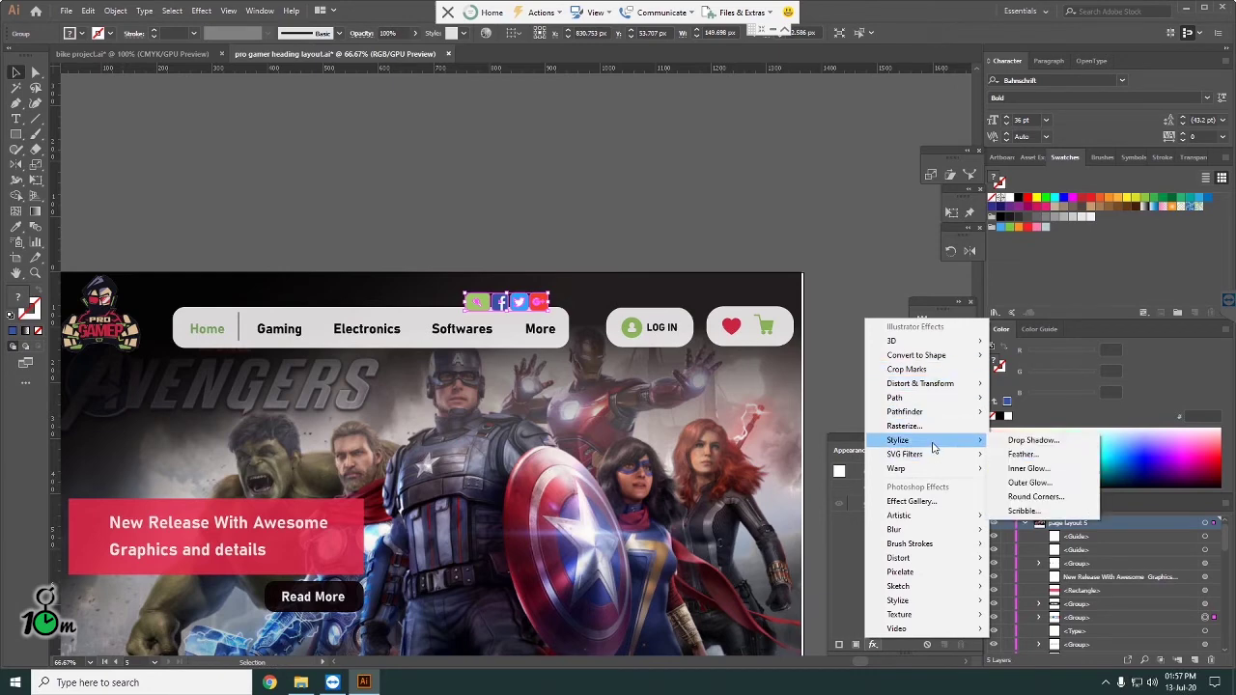
mouse_move(898, 440)
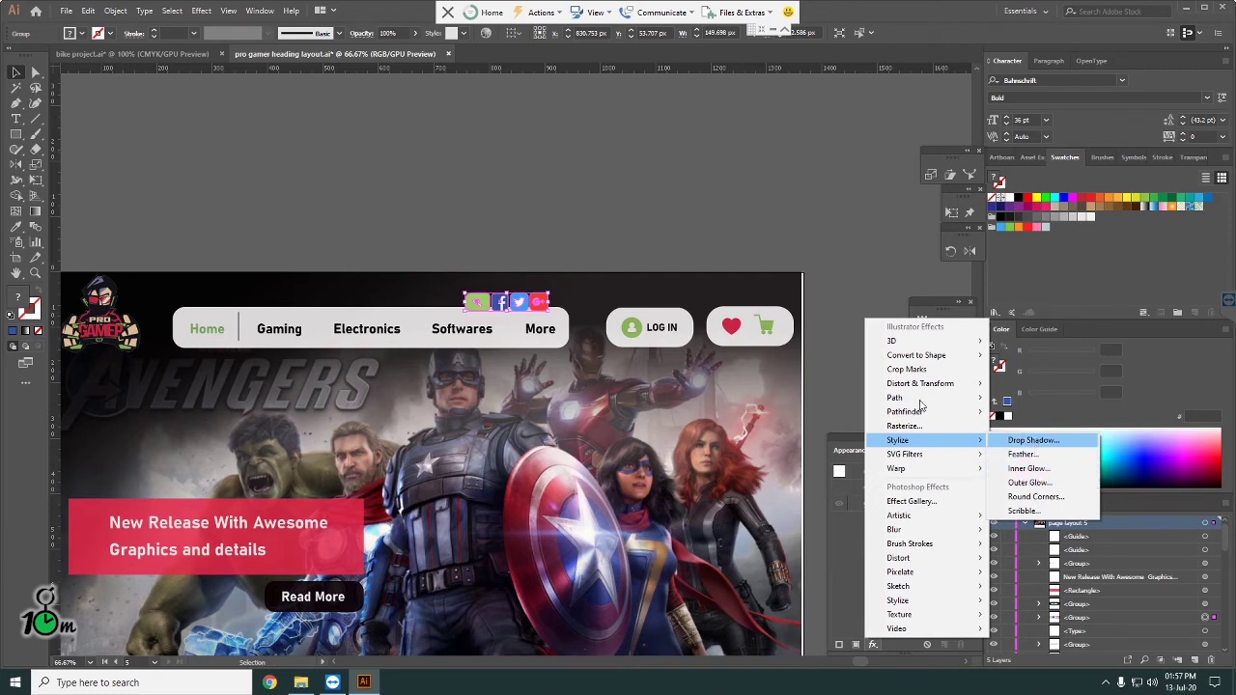
click(1031, 440)
click(784, 349)
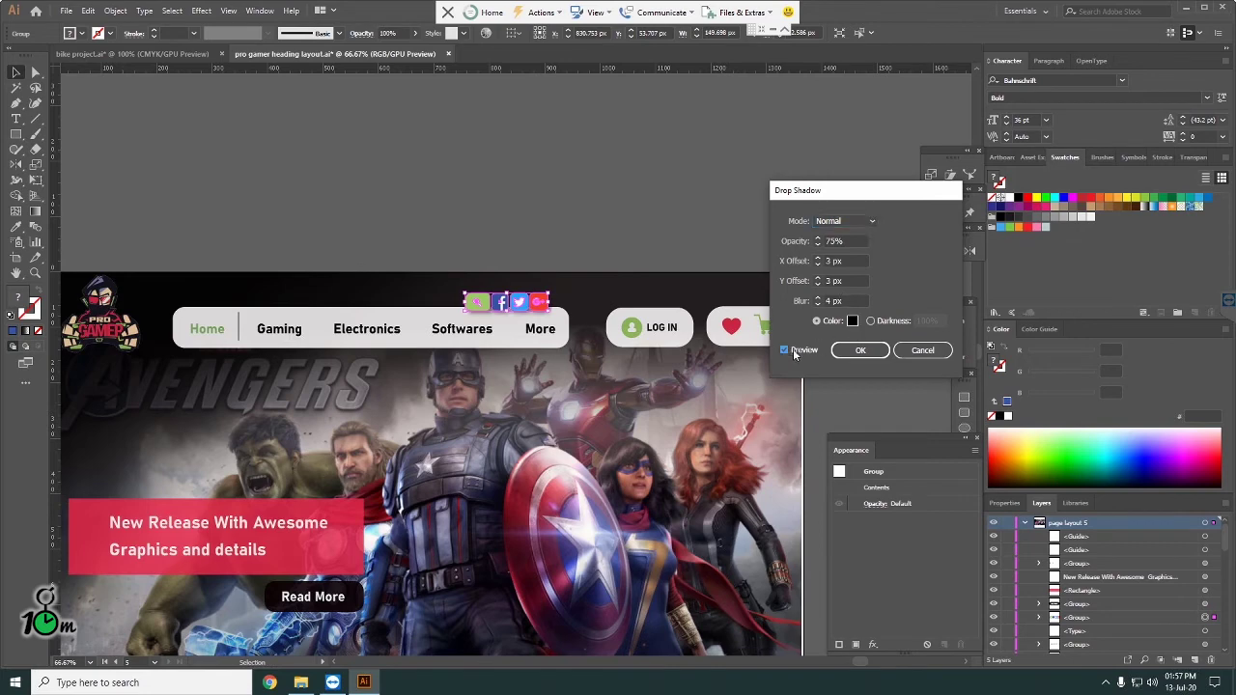
click(860, 350)
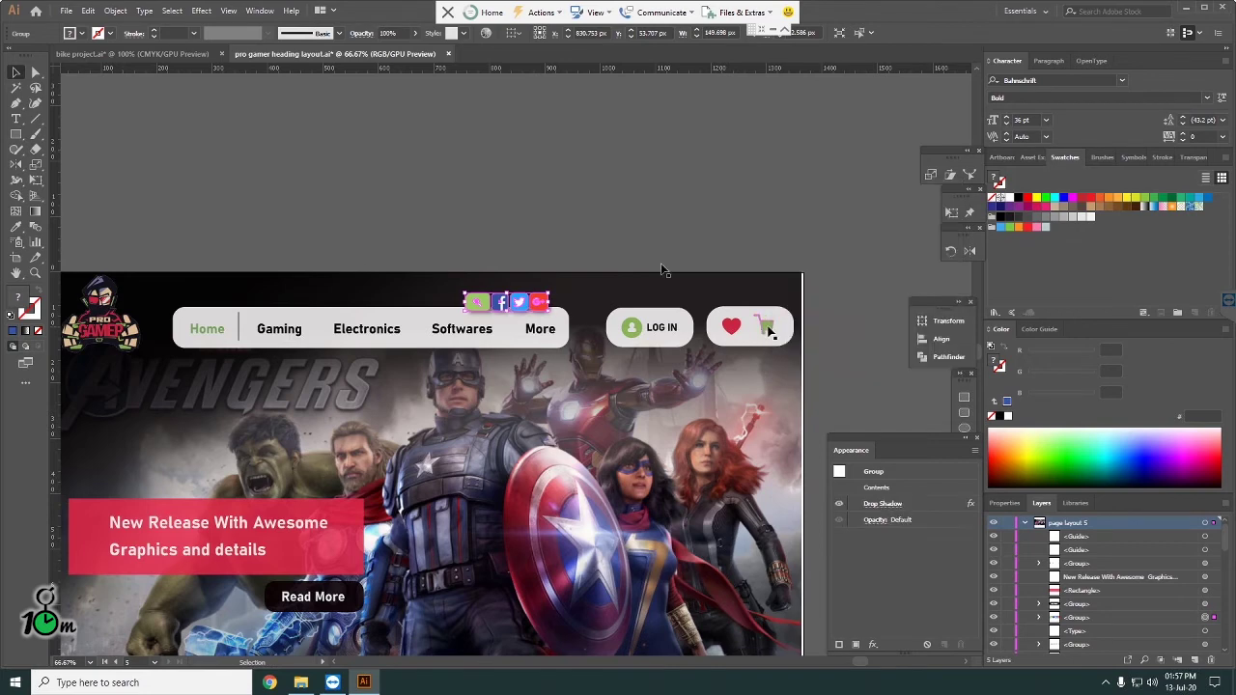
click(604, 228)
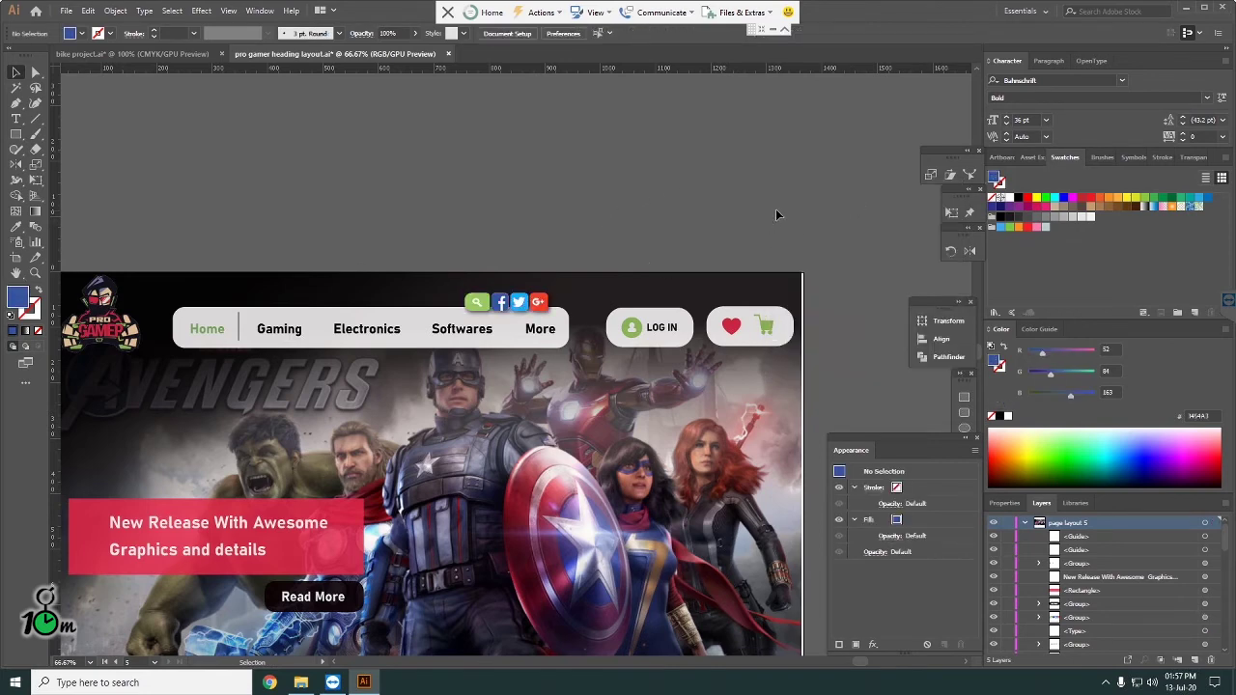
scroll(558, 216, up, 1)
scroll(558, 216, up, 1)
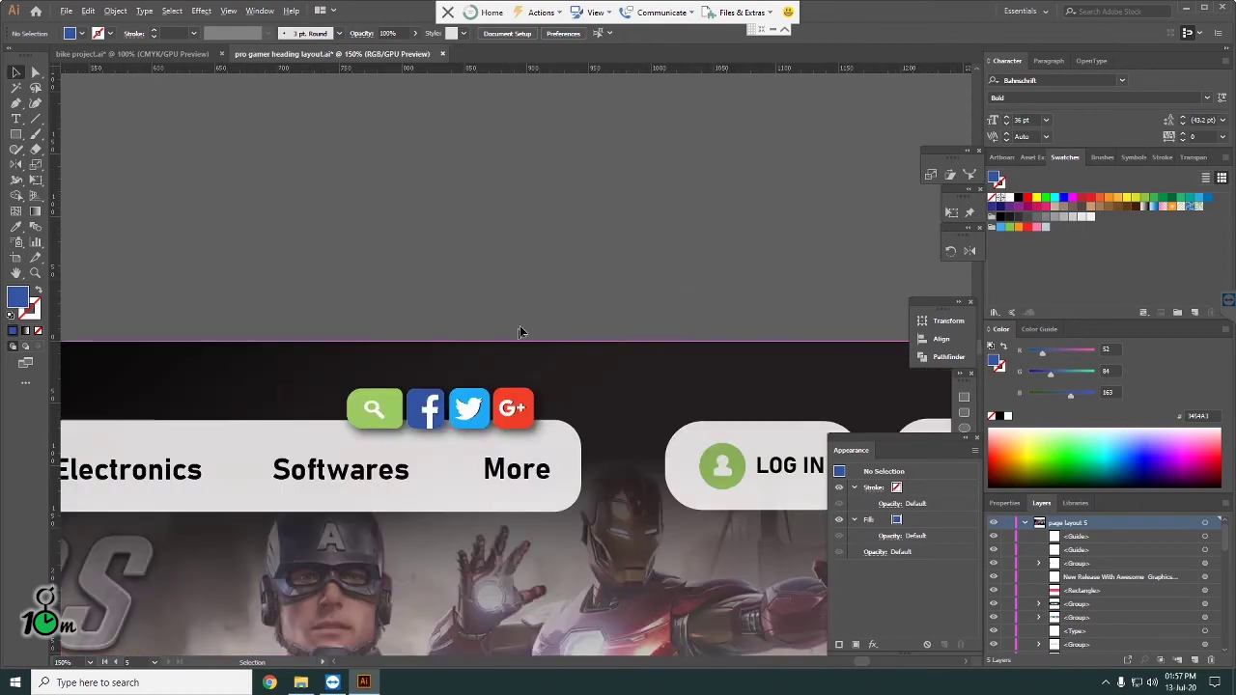
scroll(520, 325, down, 2)
scroll(523, 412, up, 1)
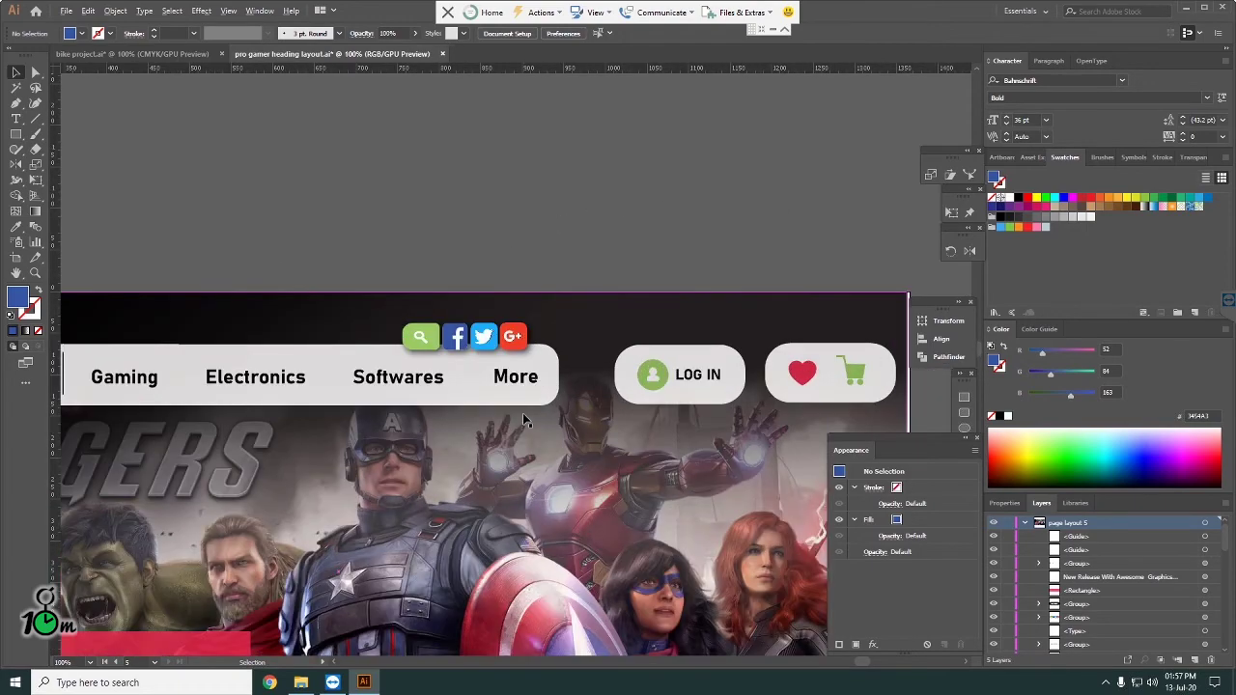
scroll(595, 231, down, 1)
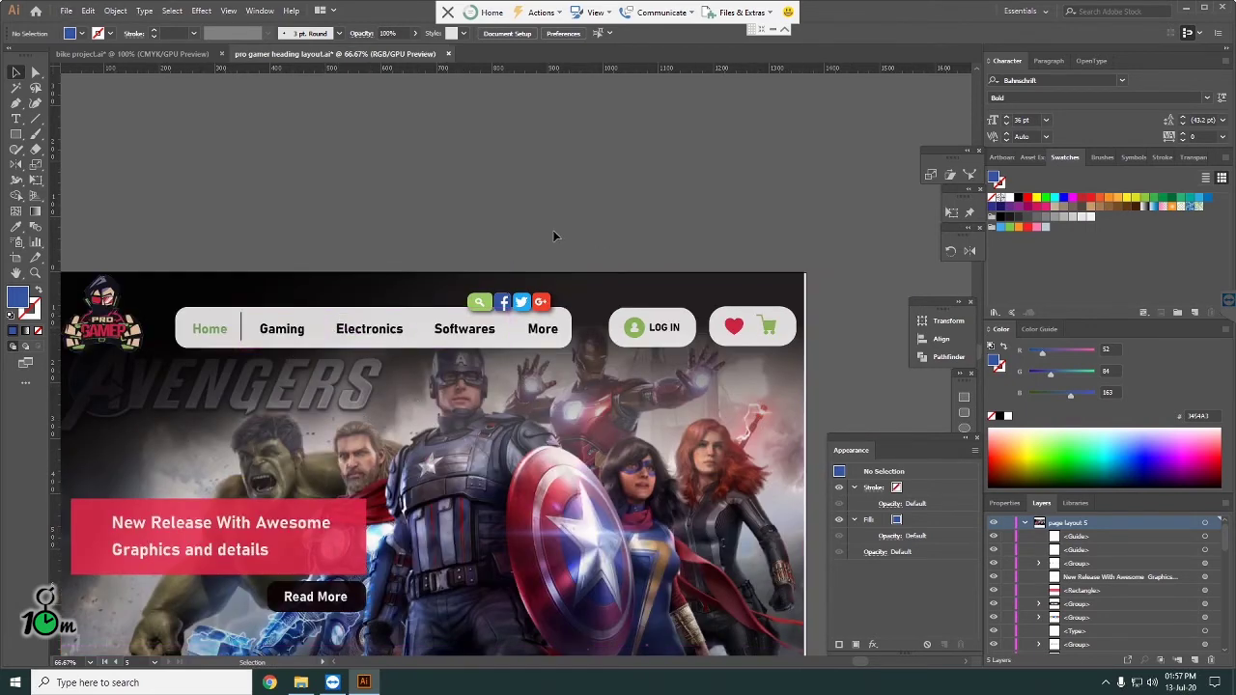
alt+scroll(548, 252, down, 1)
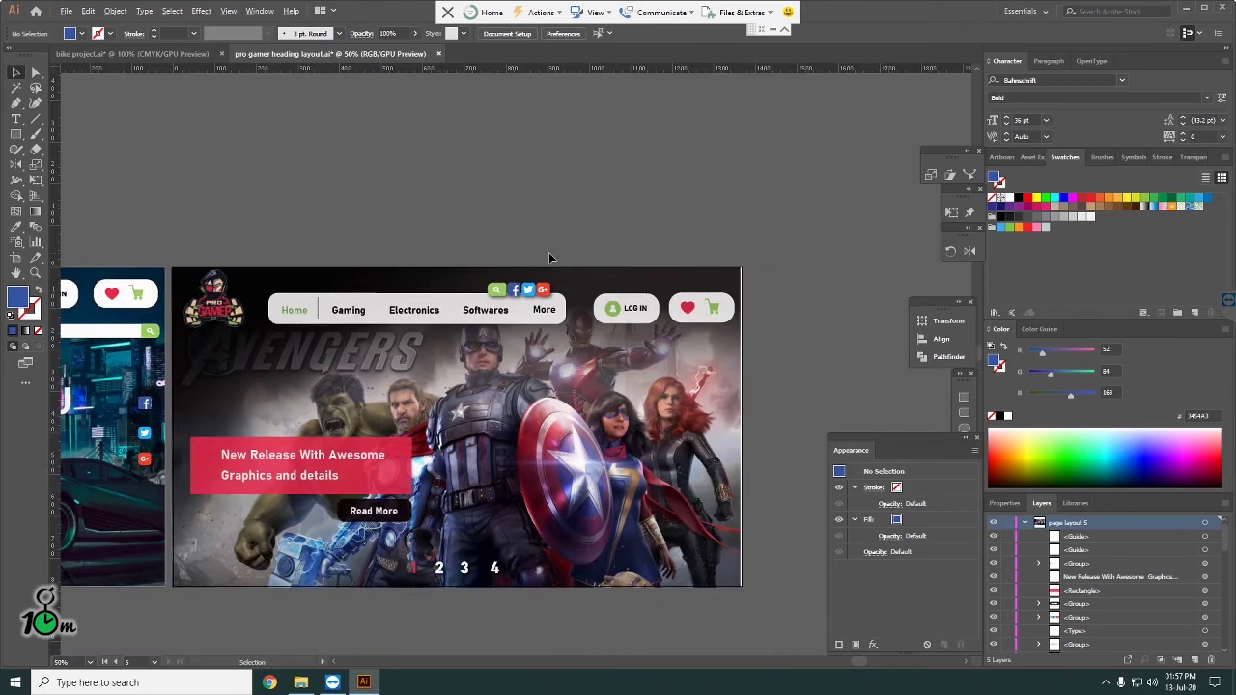
Step: Check the New Release headline, then scroll left to reveal the Cyberpunk artboard beside Avengers
click(378, 468)
click(781, 445)
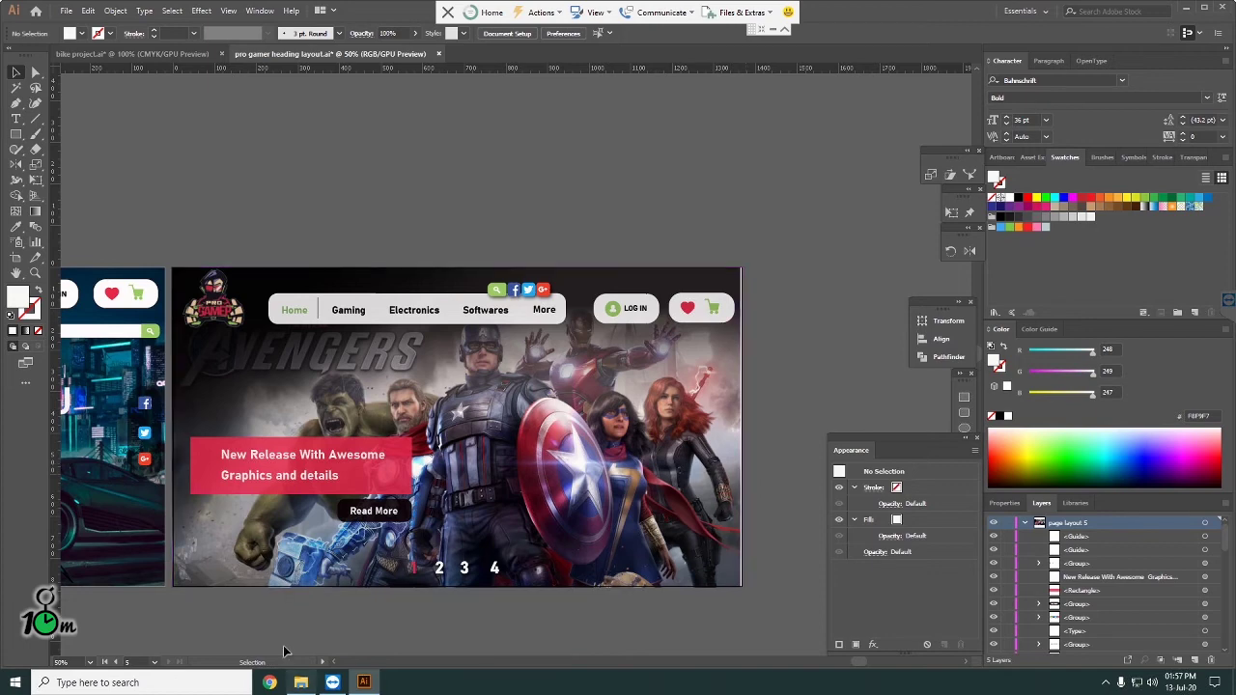
click(339, 662)
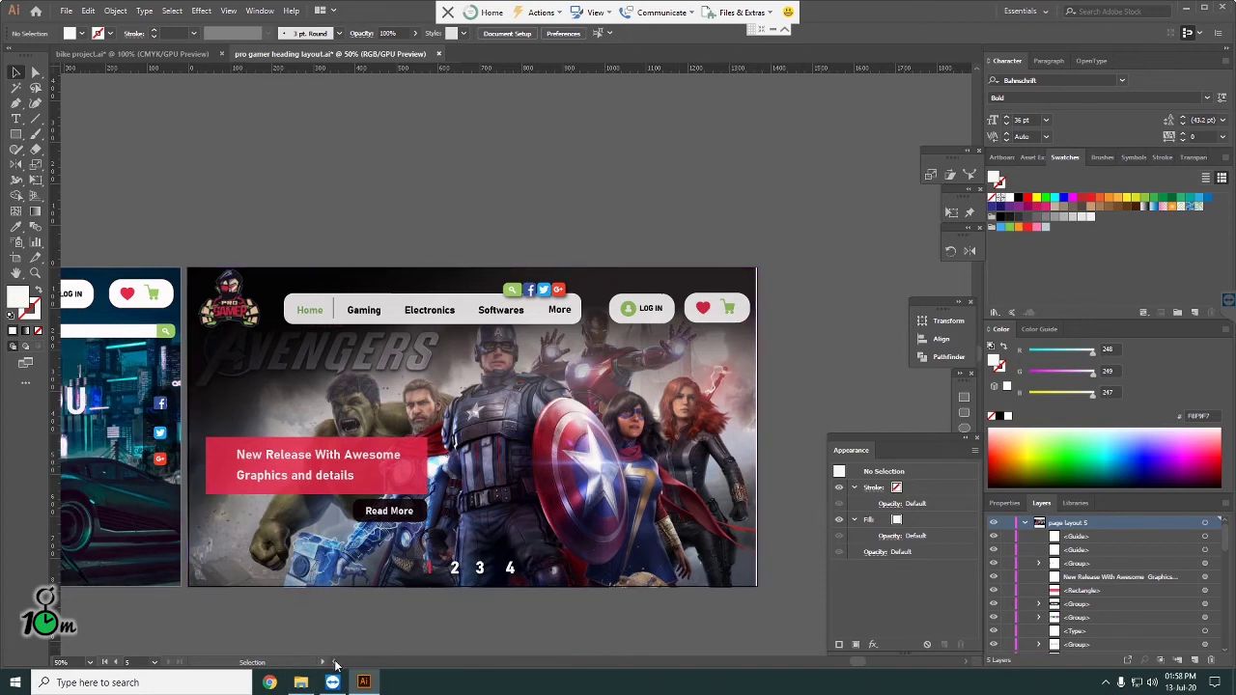
drag(335, 664, 335, 664)
click(335, 664)
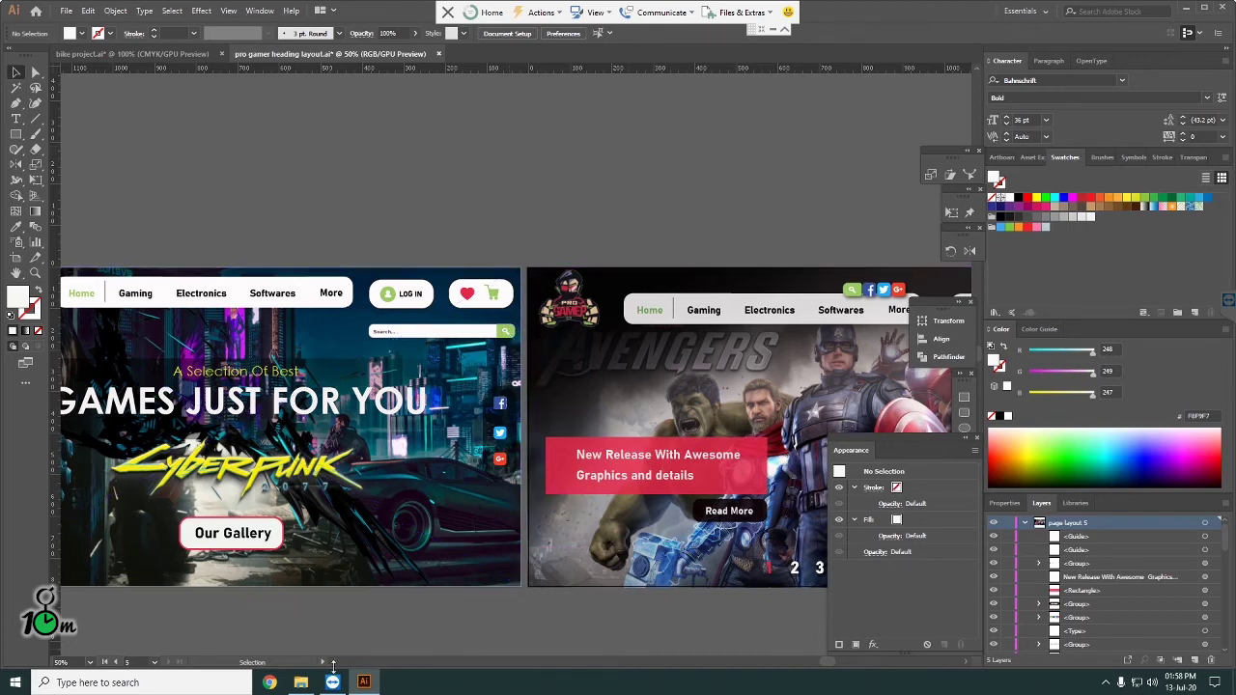
scroll(334, 668, left, 2)
scroll(334, 668, left, 2)
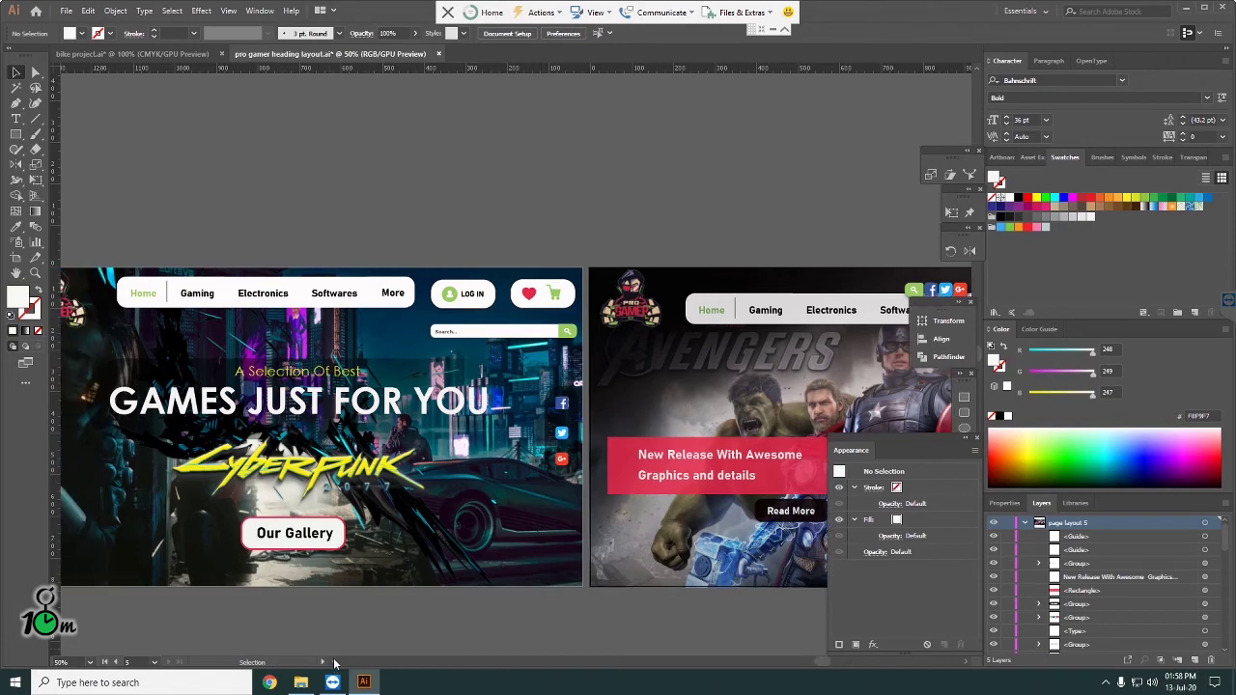
Step: Open the first website sliders reference in Picasa and browse forward to the Games Hub template
click(300, 683)
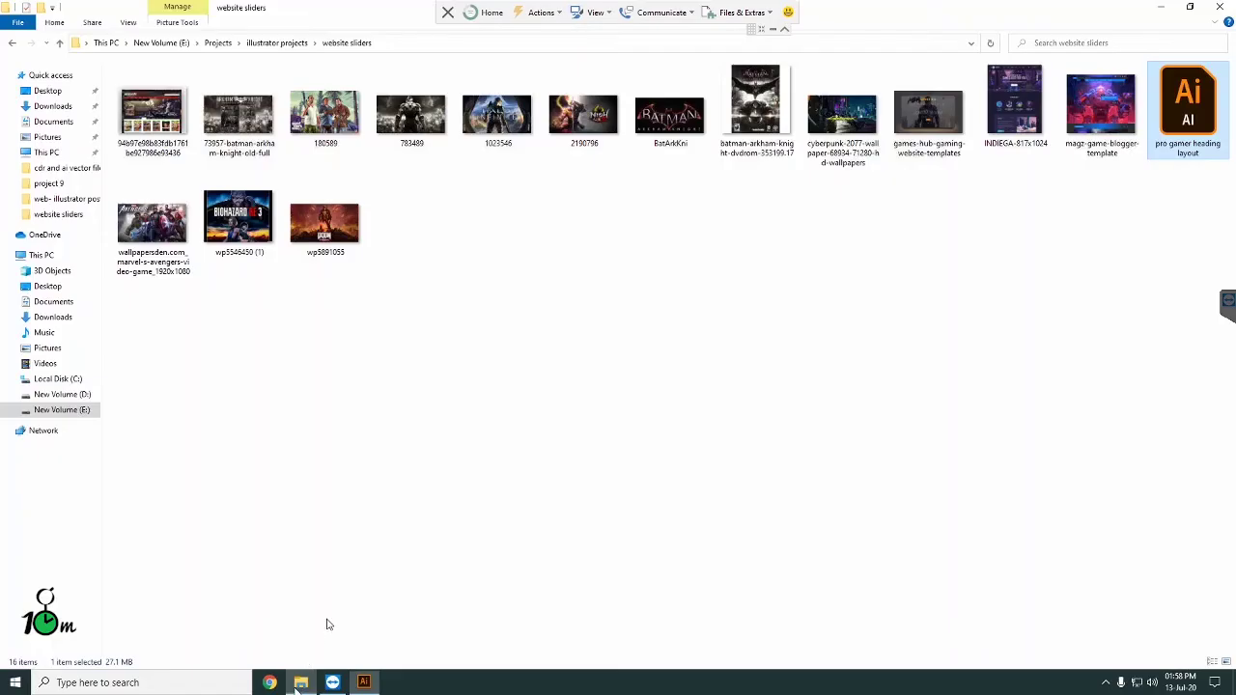
double_click(160, 106)
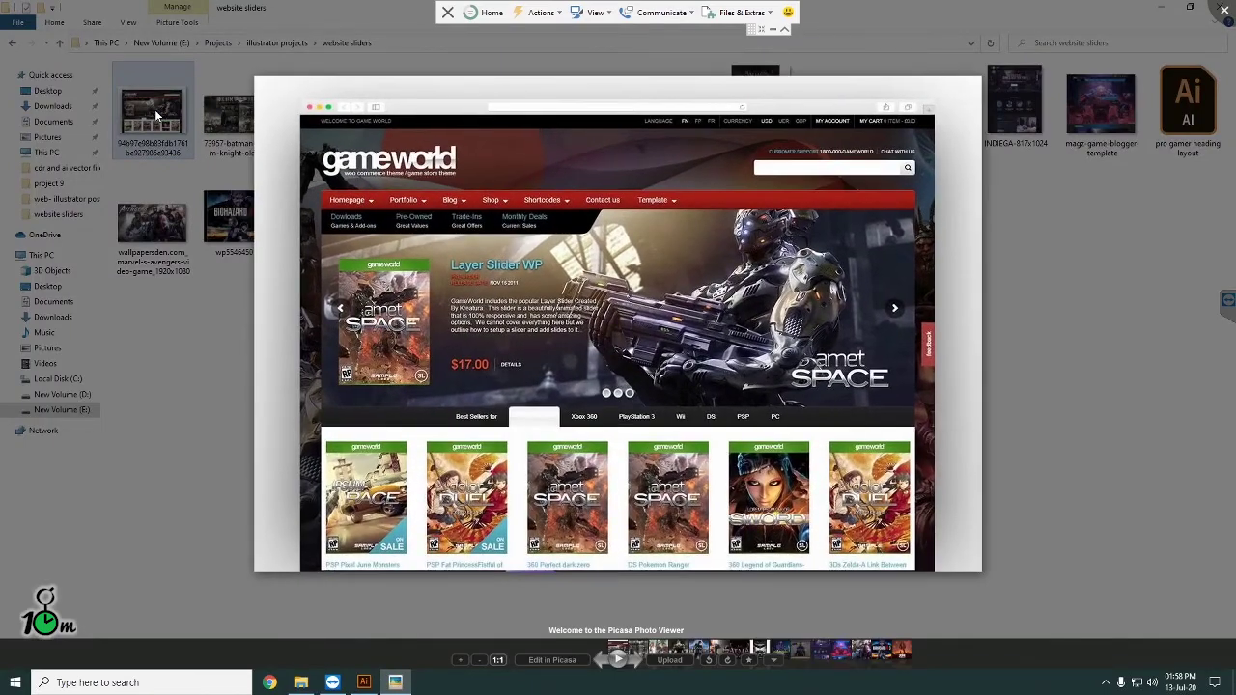
key(Right)
key(Right)
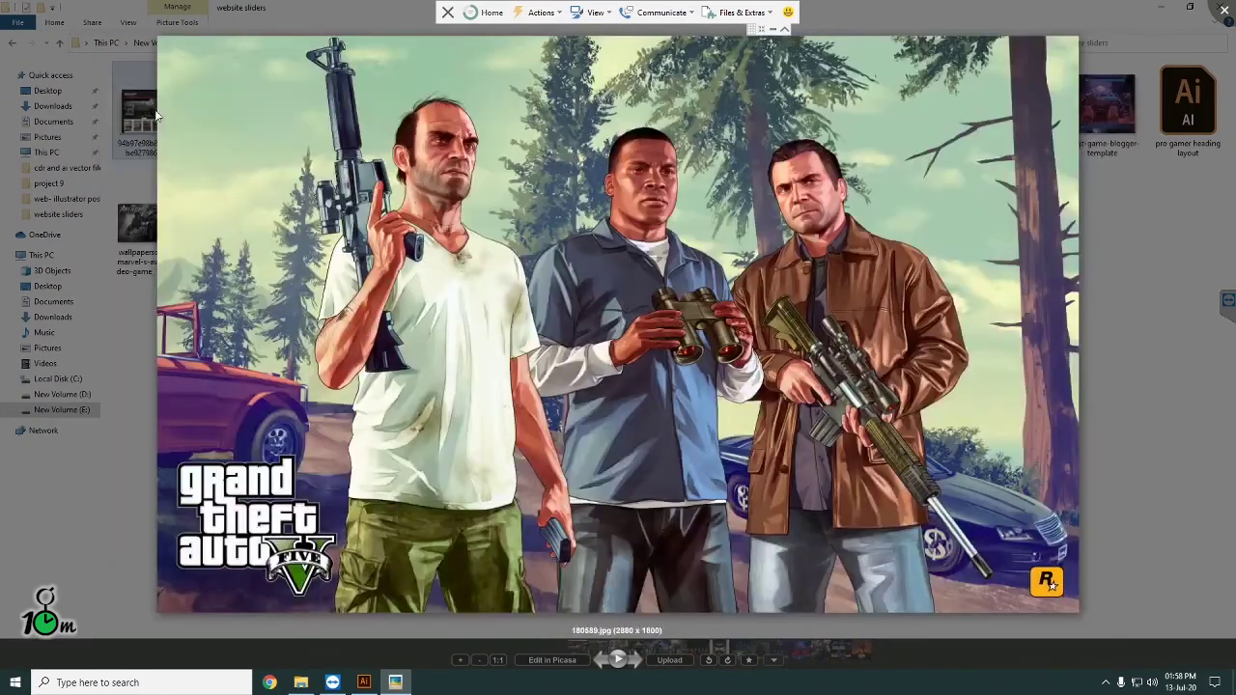
key(Right)
key(Right)
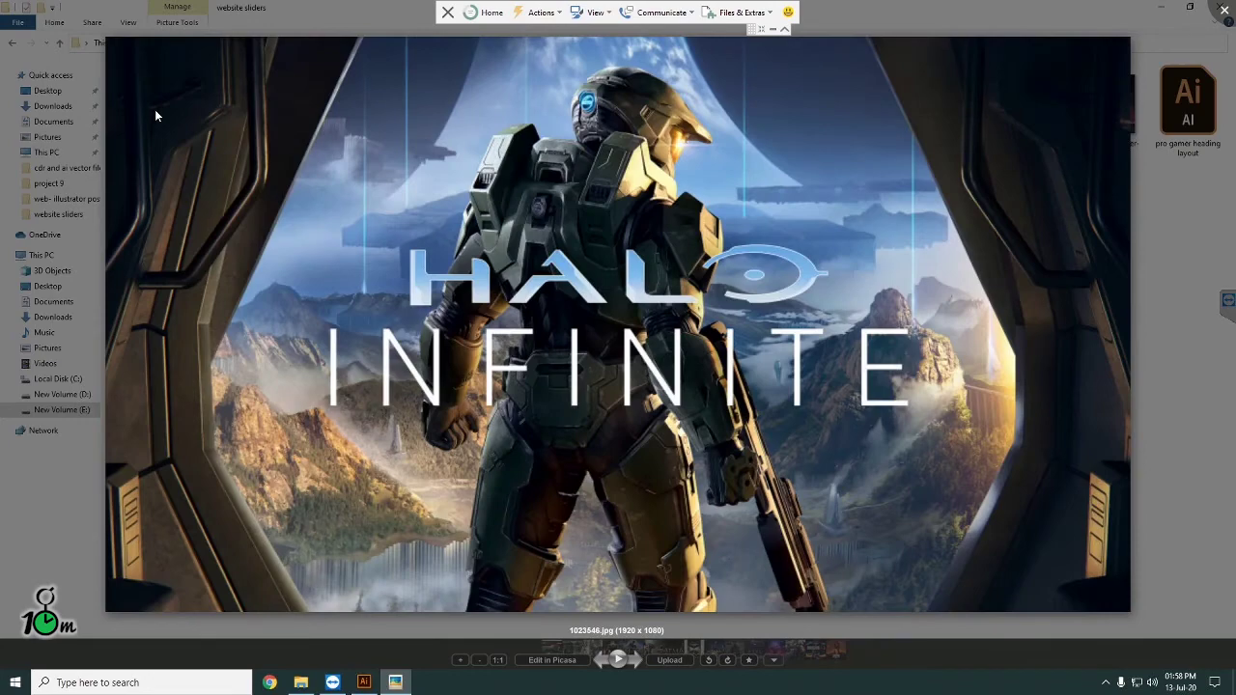
key(Right)
key(Right)
key(Right)
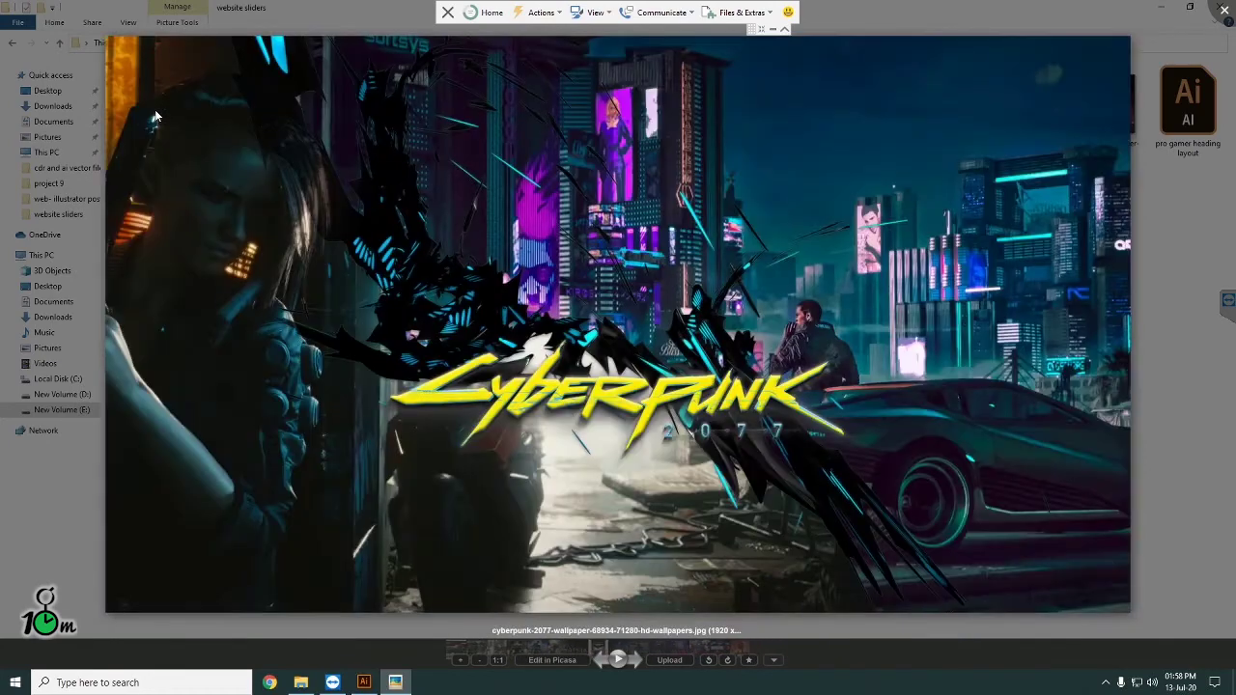
key(Right)
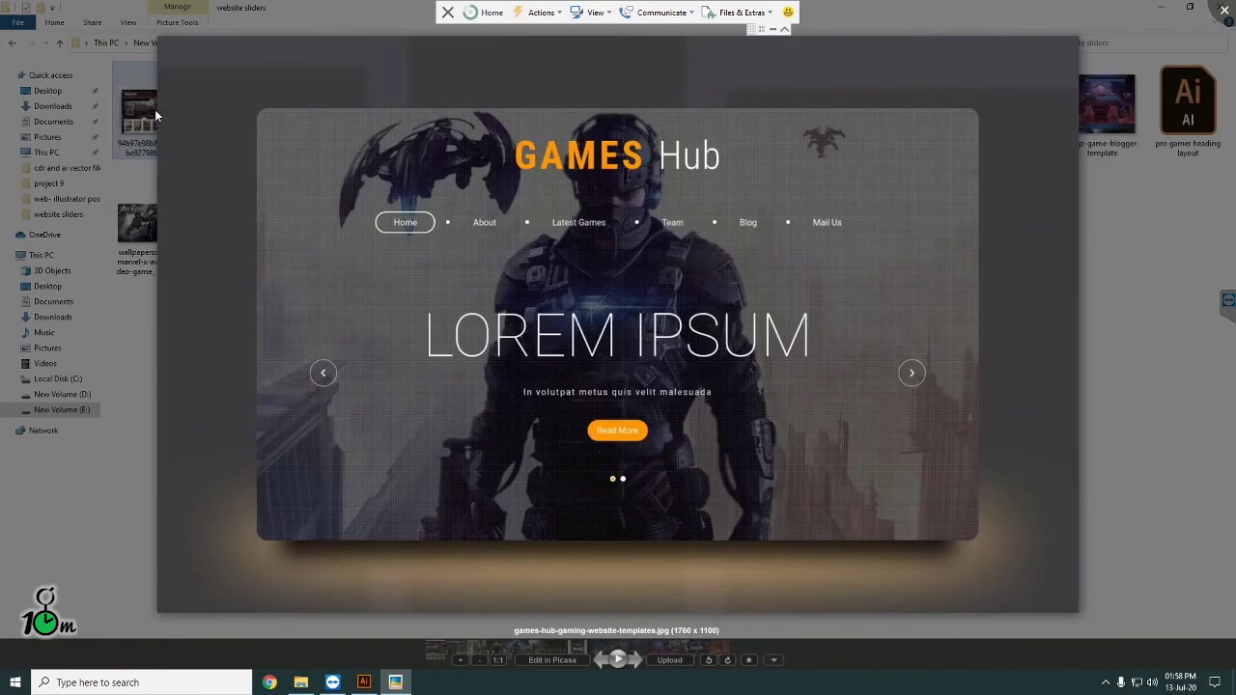
key(Right)
Step: Browse the Magz, Biohazard, Doom and Avengers references, ending on the INDIEGA layout
key(Right)
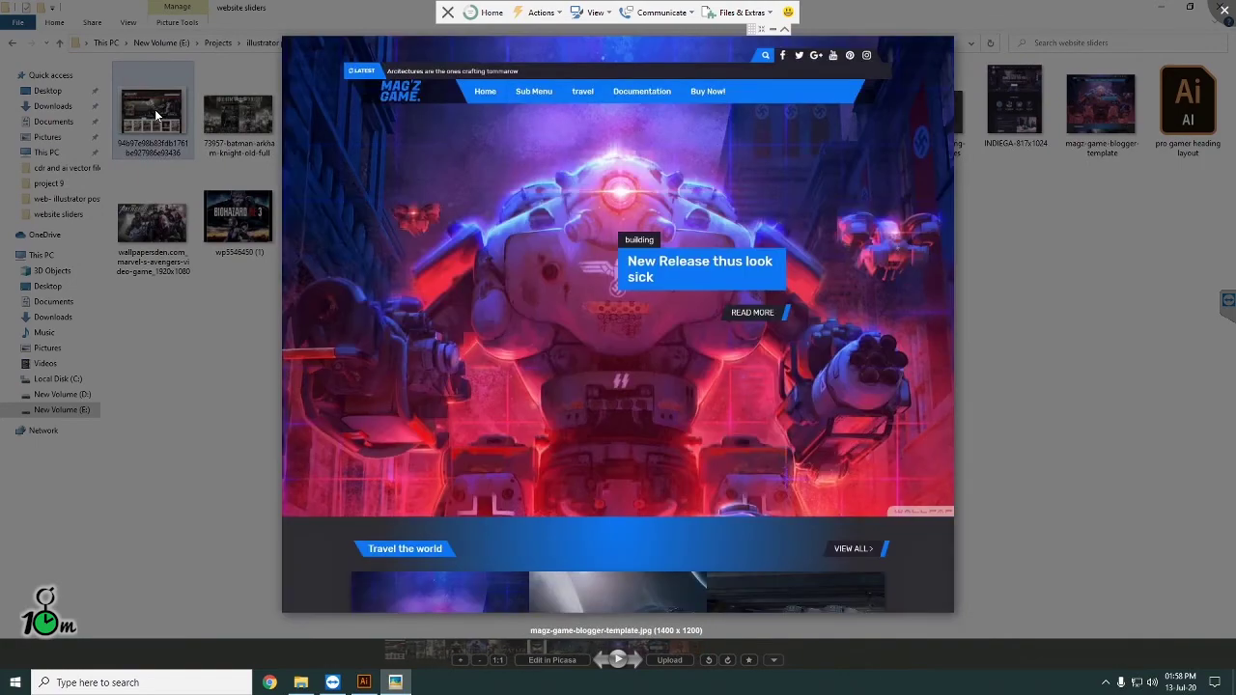
key(Right)
key(Right)
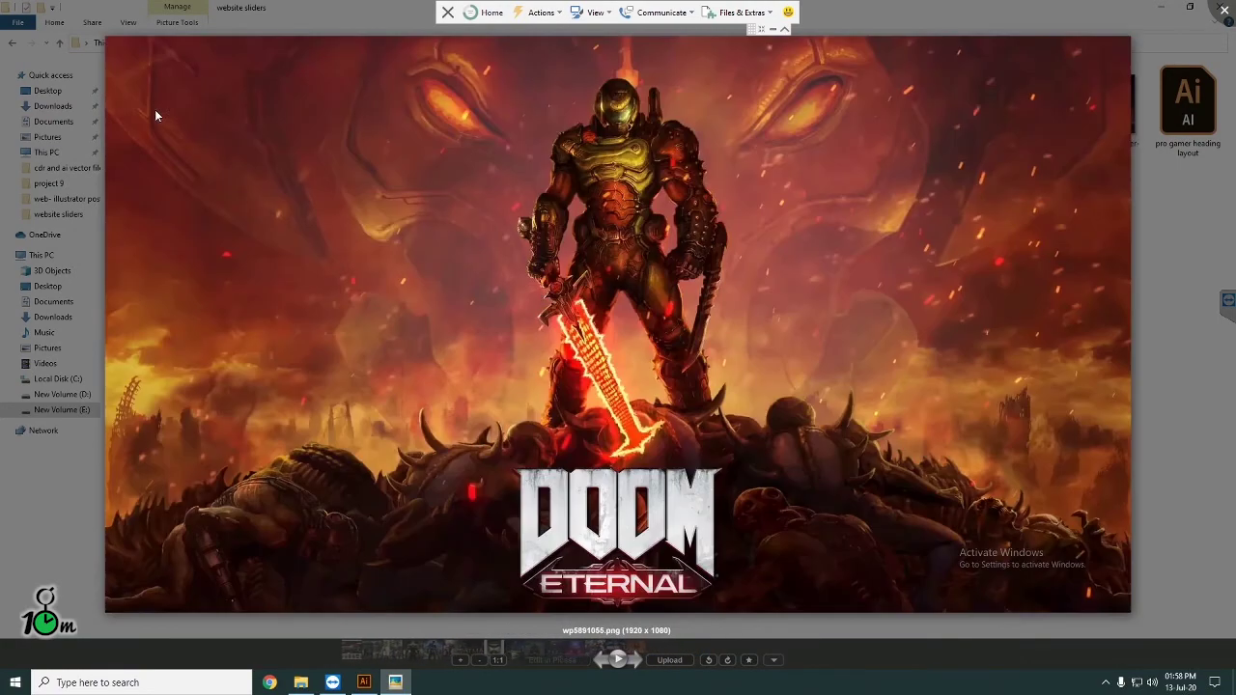
key(Left)
key(Left)
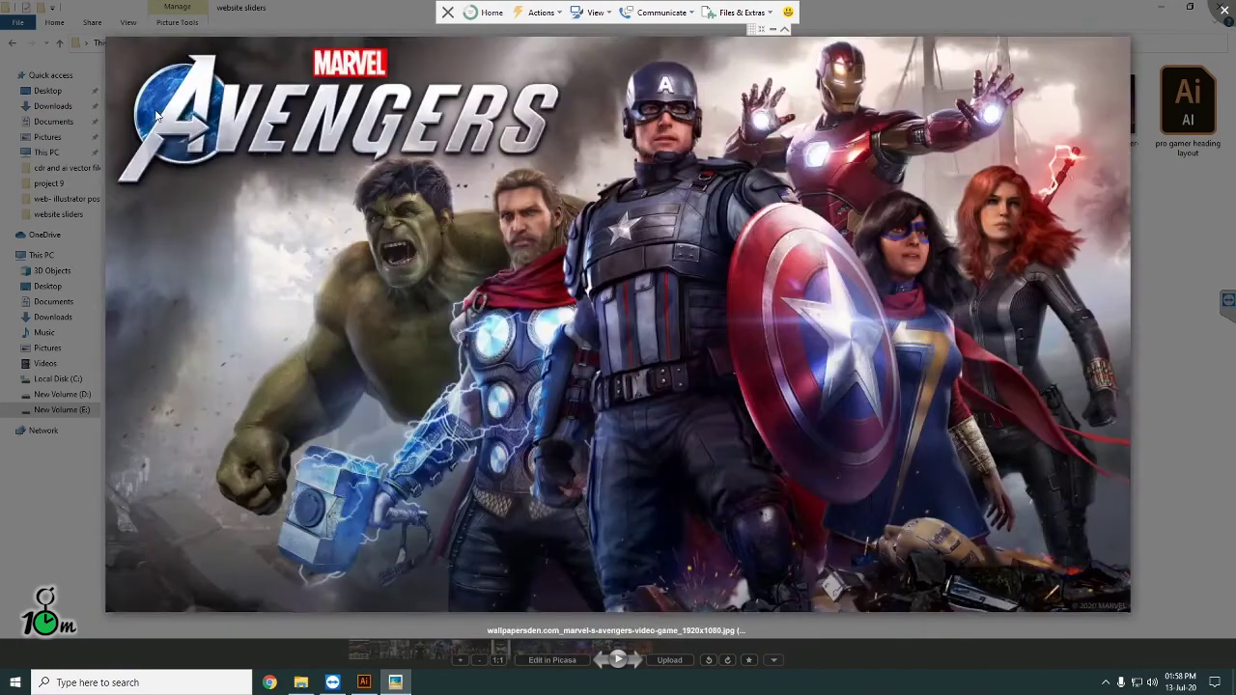
key(Left)
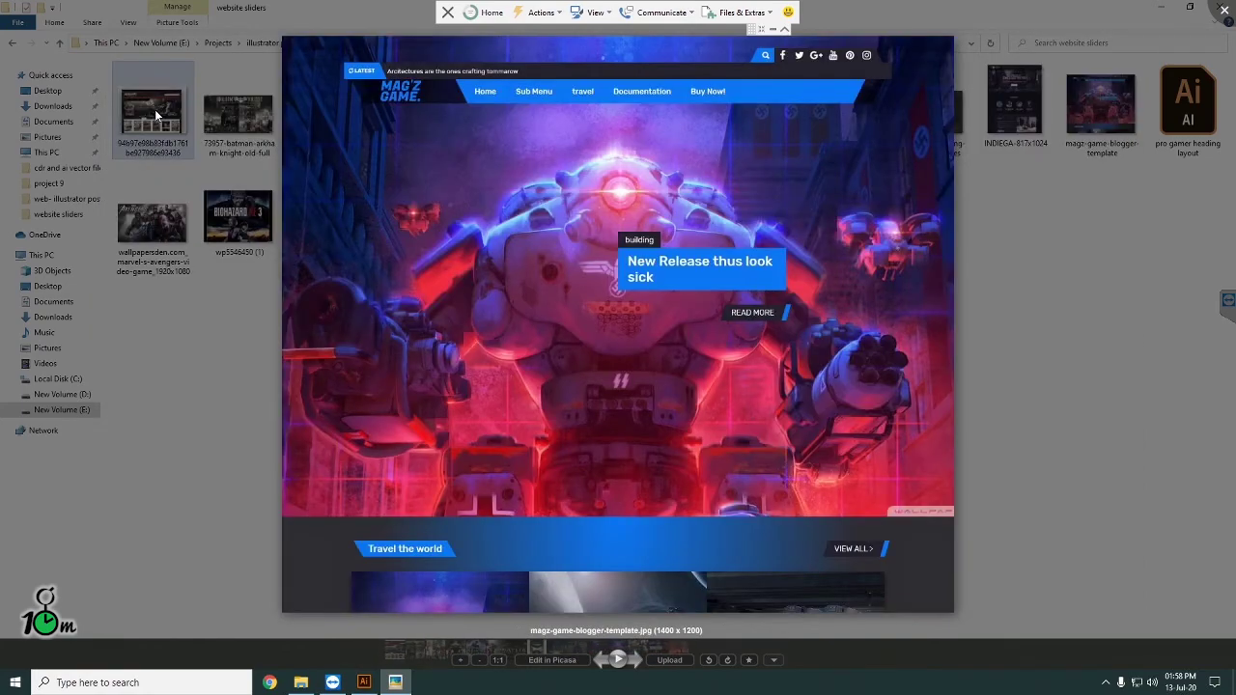
key(Left)
key(Right)
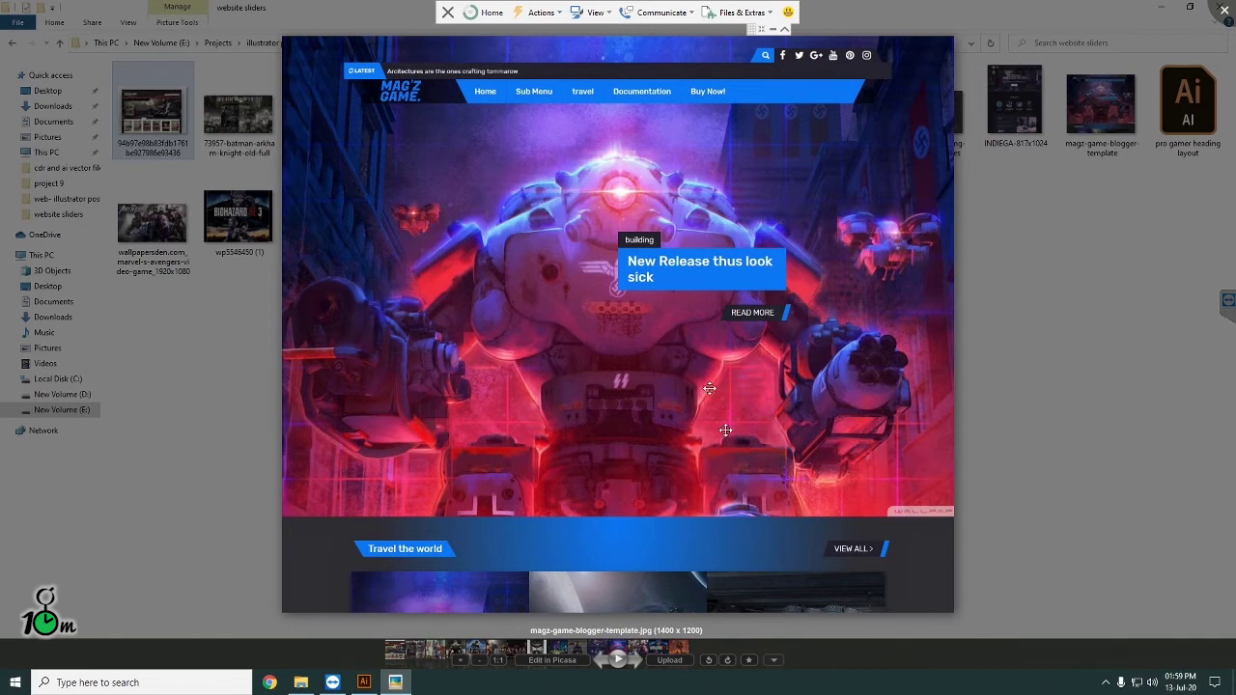
mouse_move(618, 290)
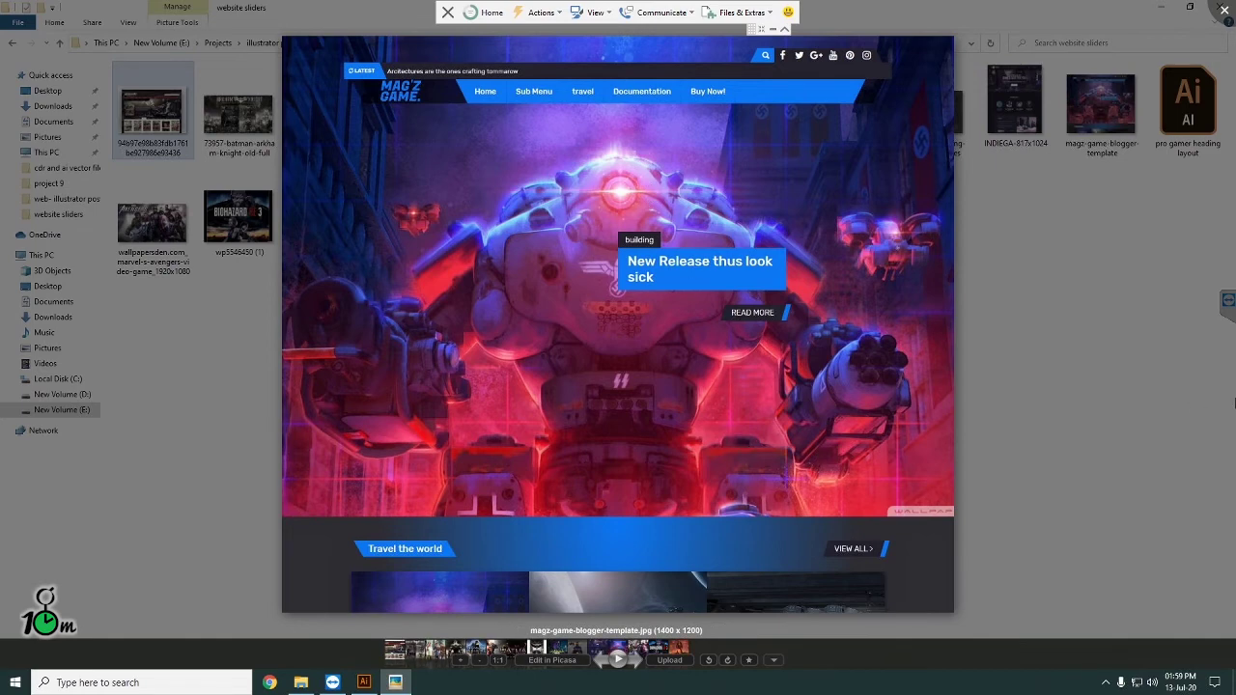
key(Left)
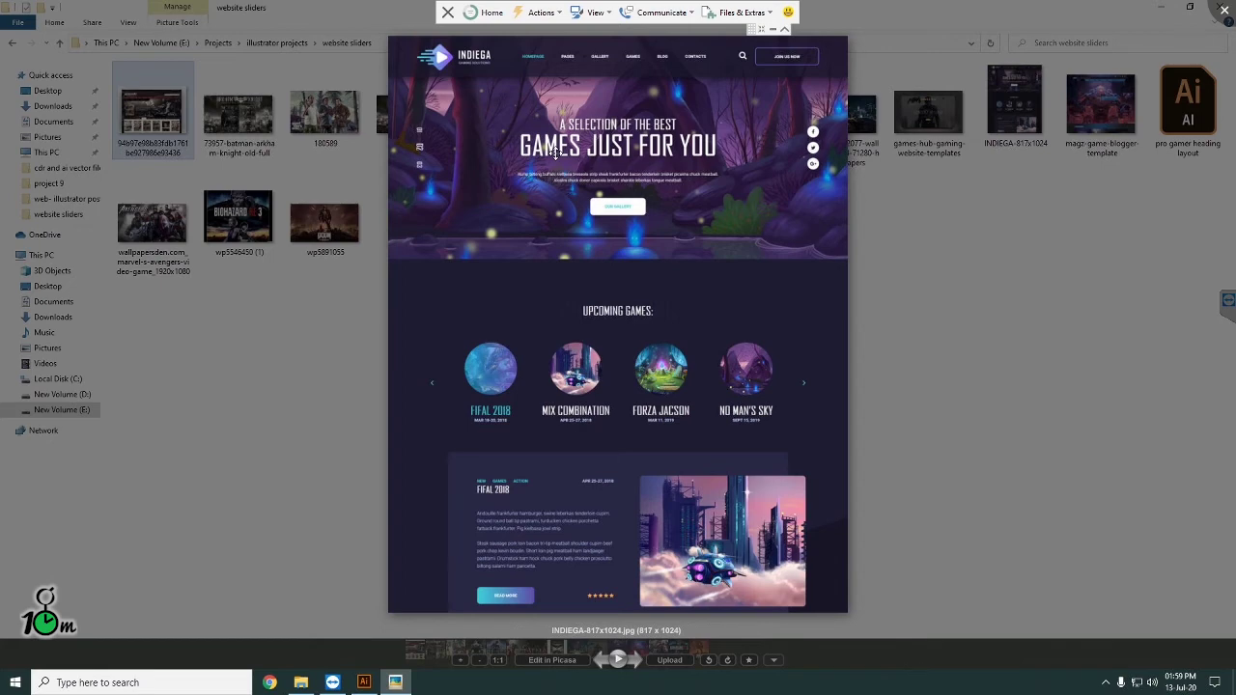
Step: Step back through the Games Hub, Cyberpunk 2077, Batman and Halo references, then return to Illustrator
key(Left)
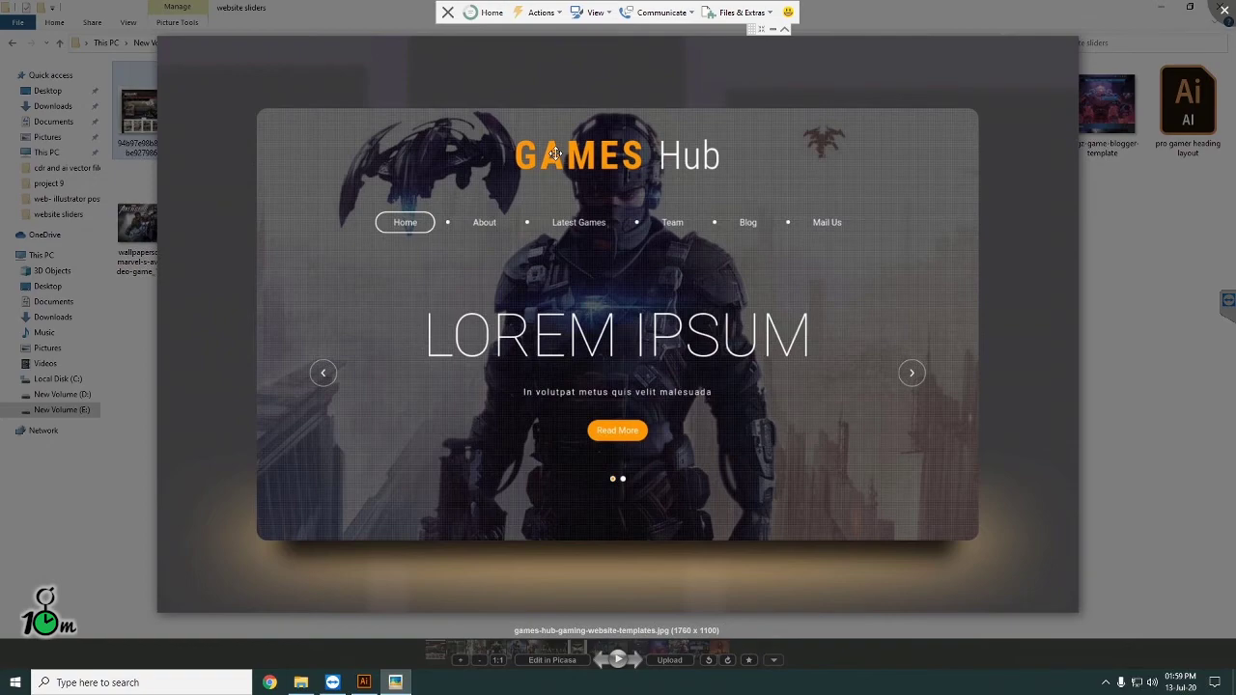
key(Left)
key(Left)
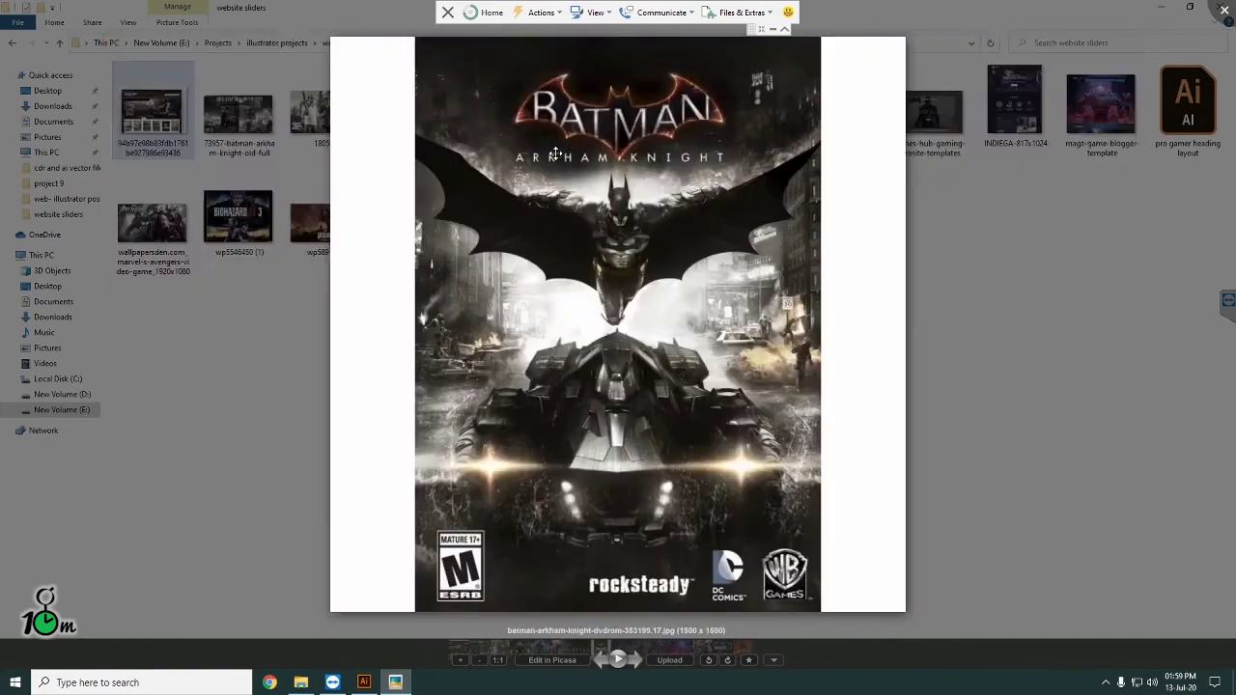
key(Left)
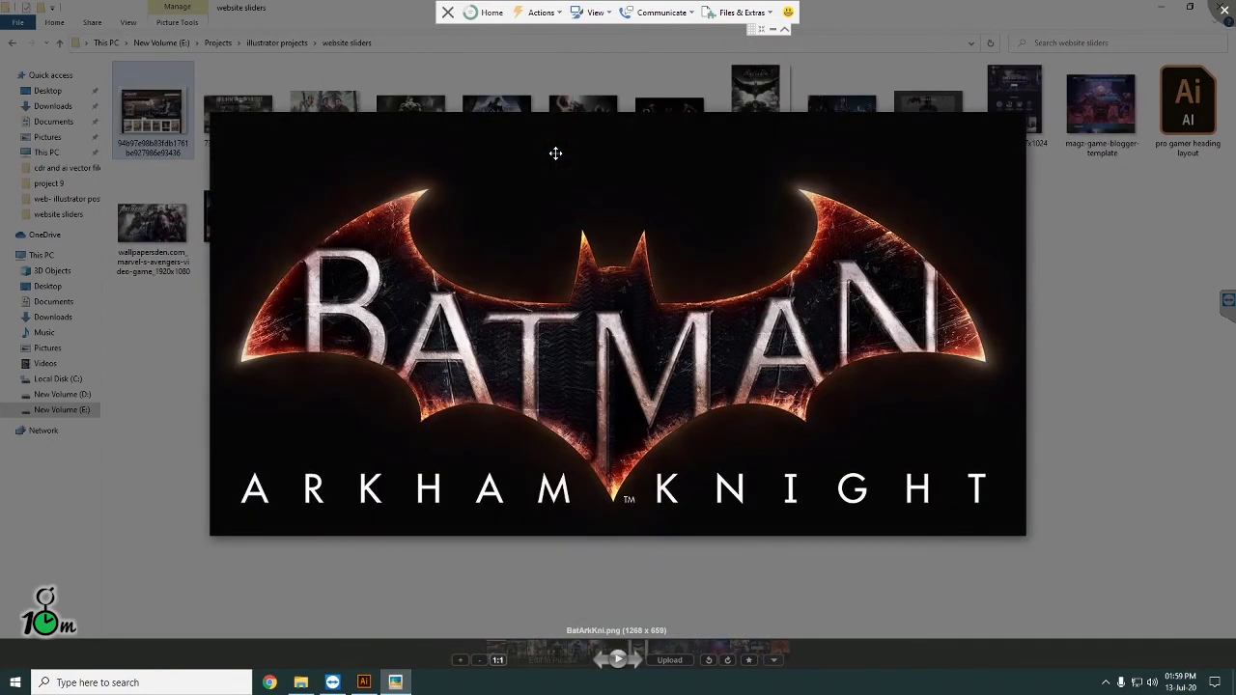
key(Left)
key(Left)
key(Left)
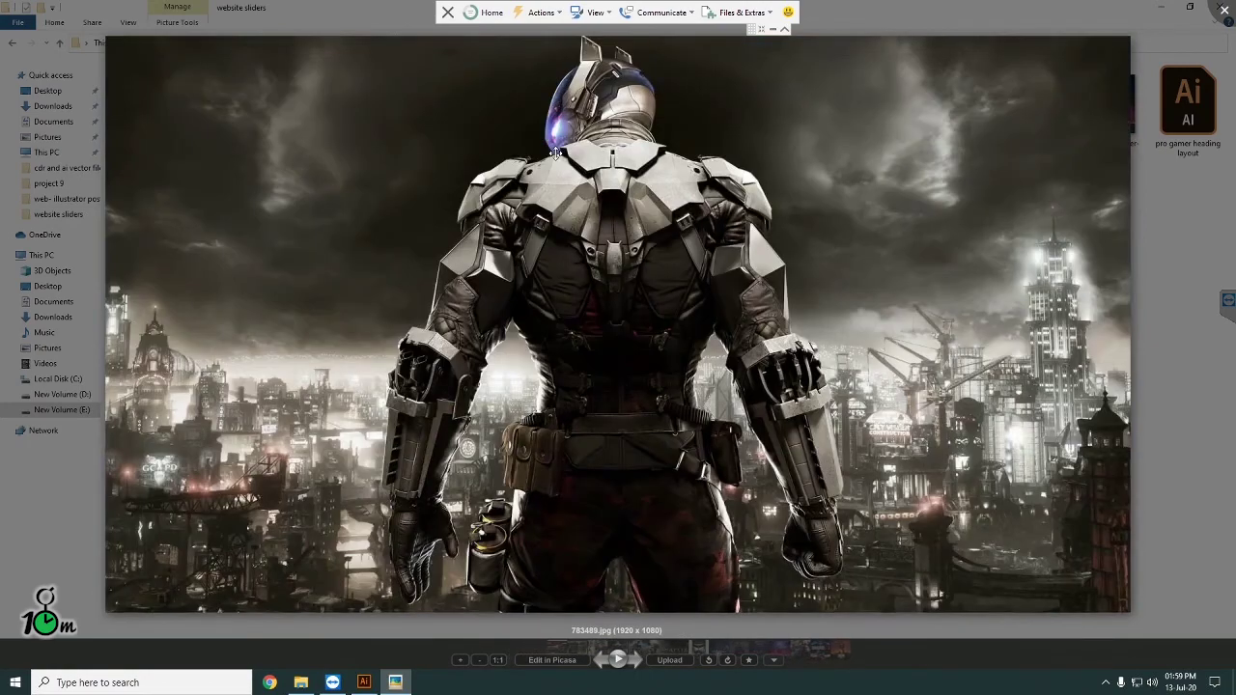
key(Left)
key(Left)
key(Left)
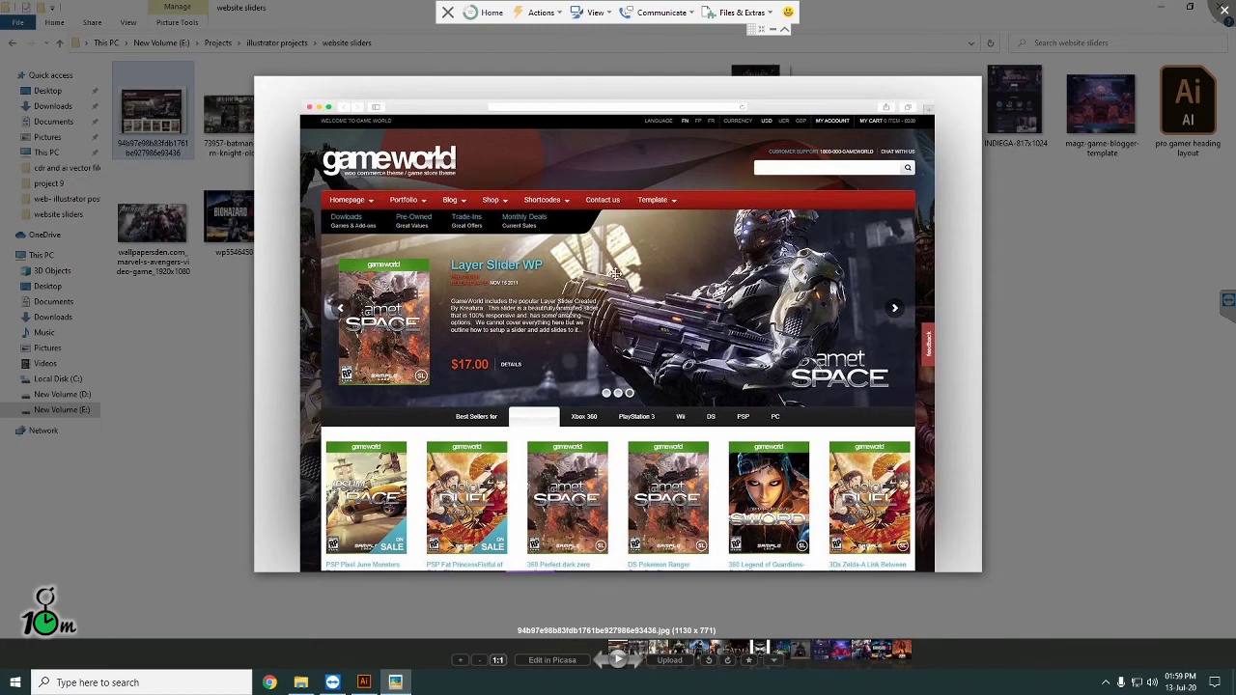
click(1081, 280)
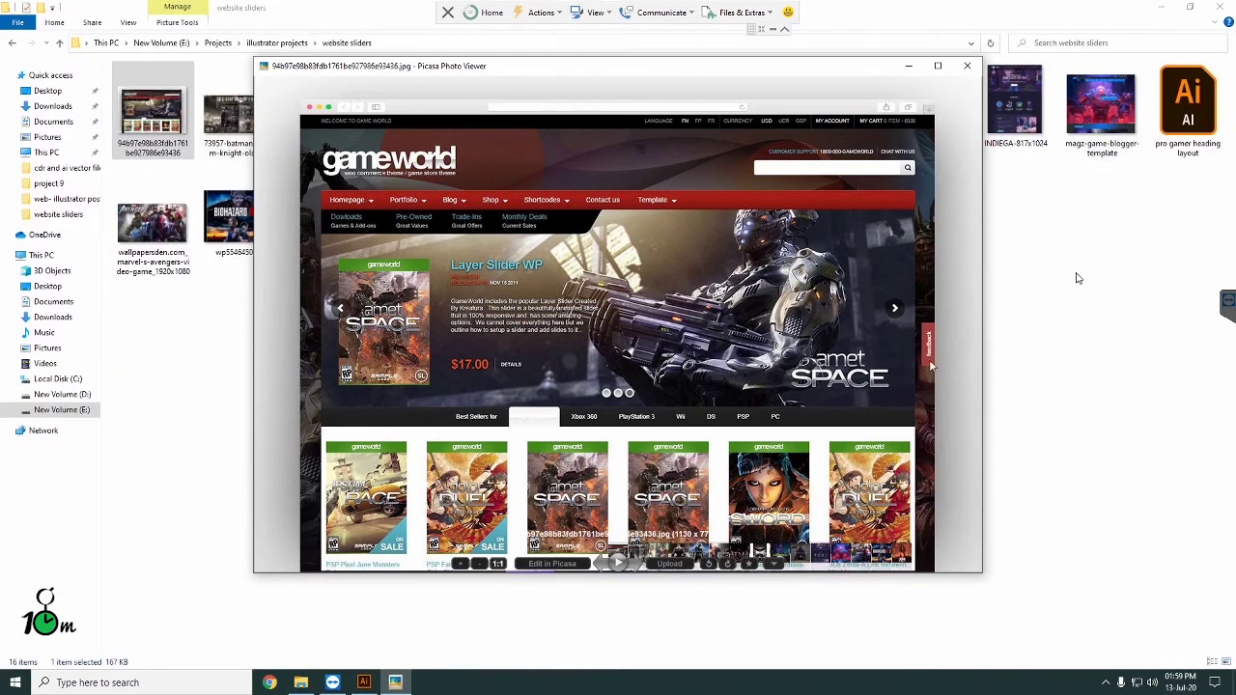
click(364, 683)
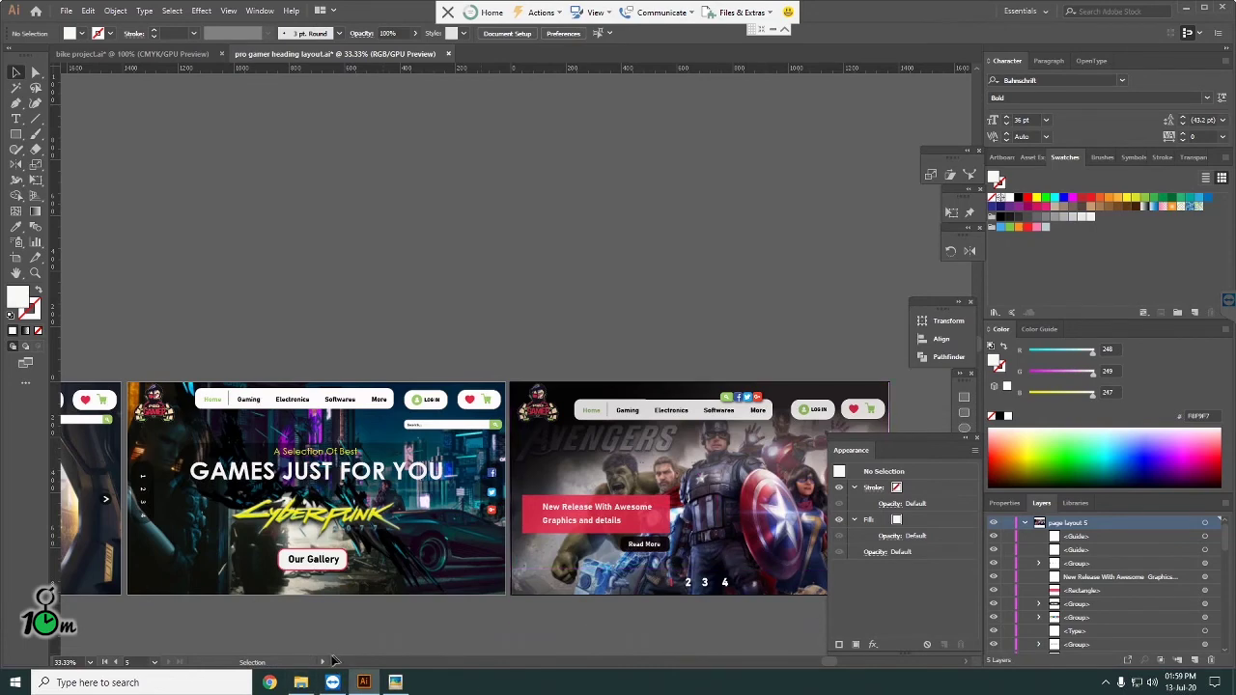
click(334, 663)
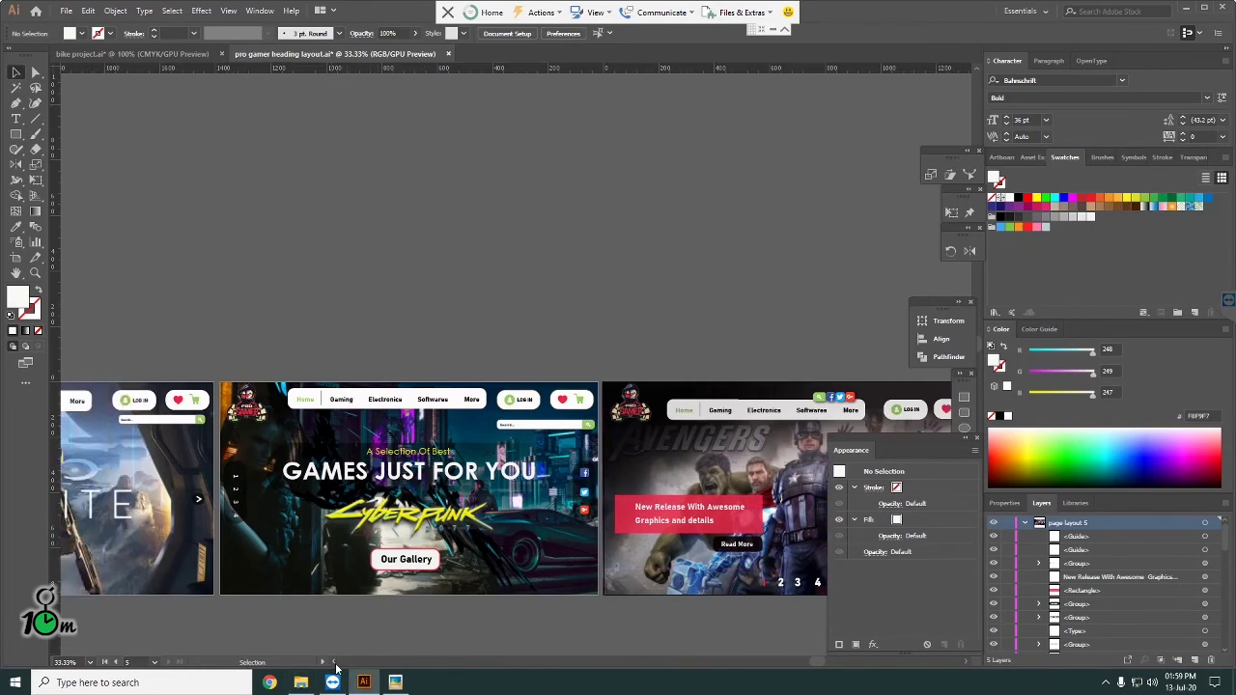
drag(335, 664, 336, 668)
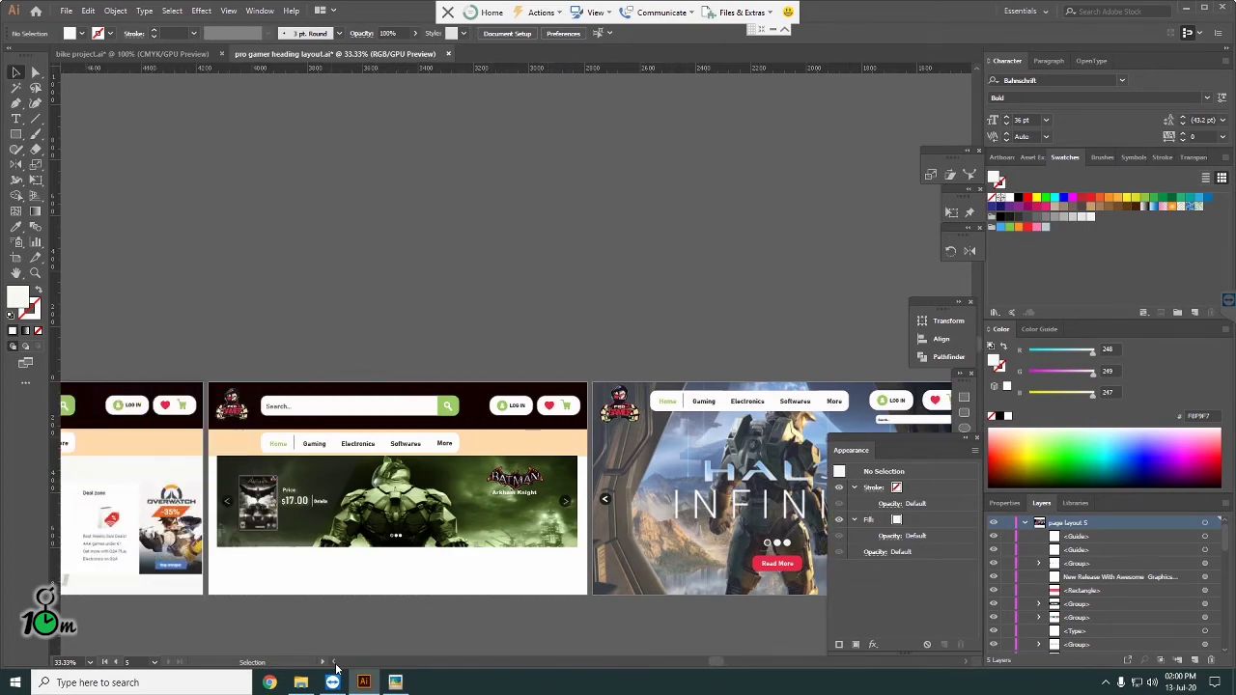
click(965, 665)
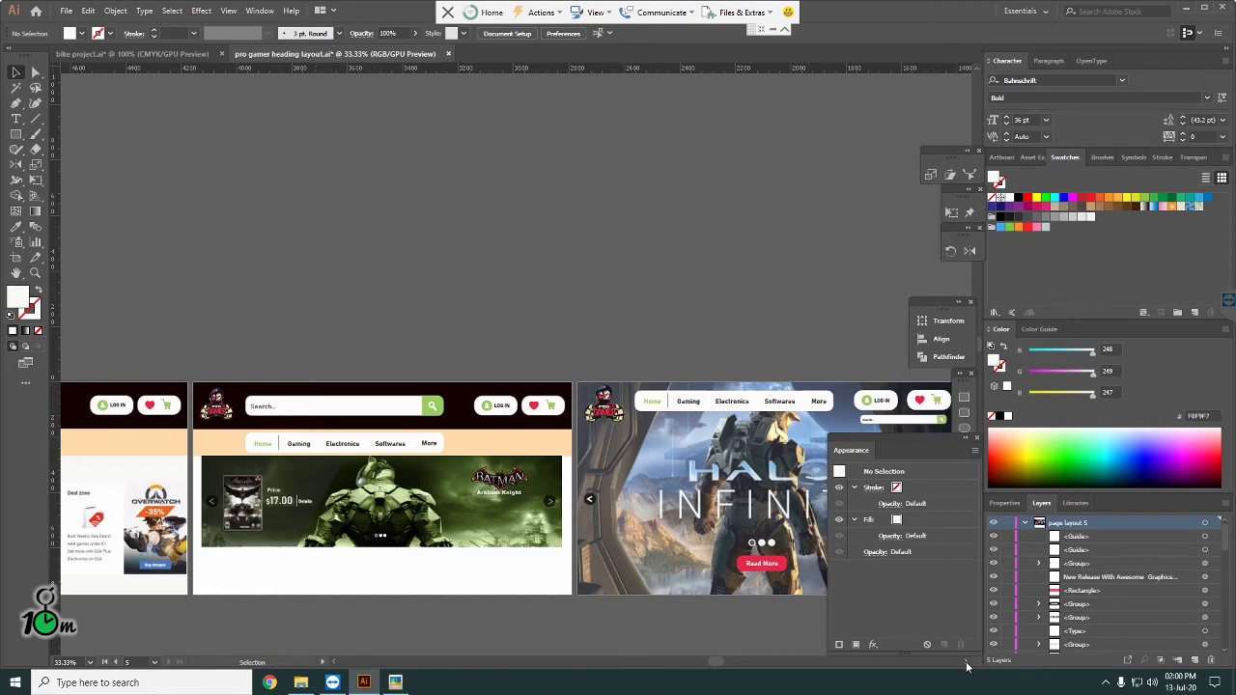
drag(965, 665, 965, 664)
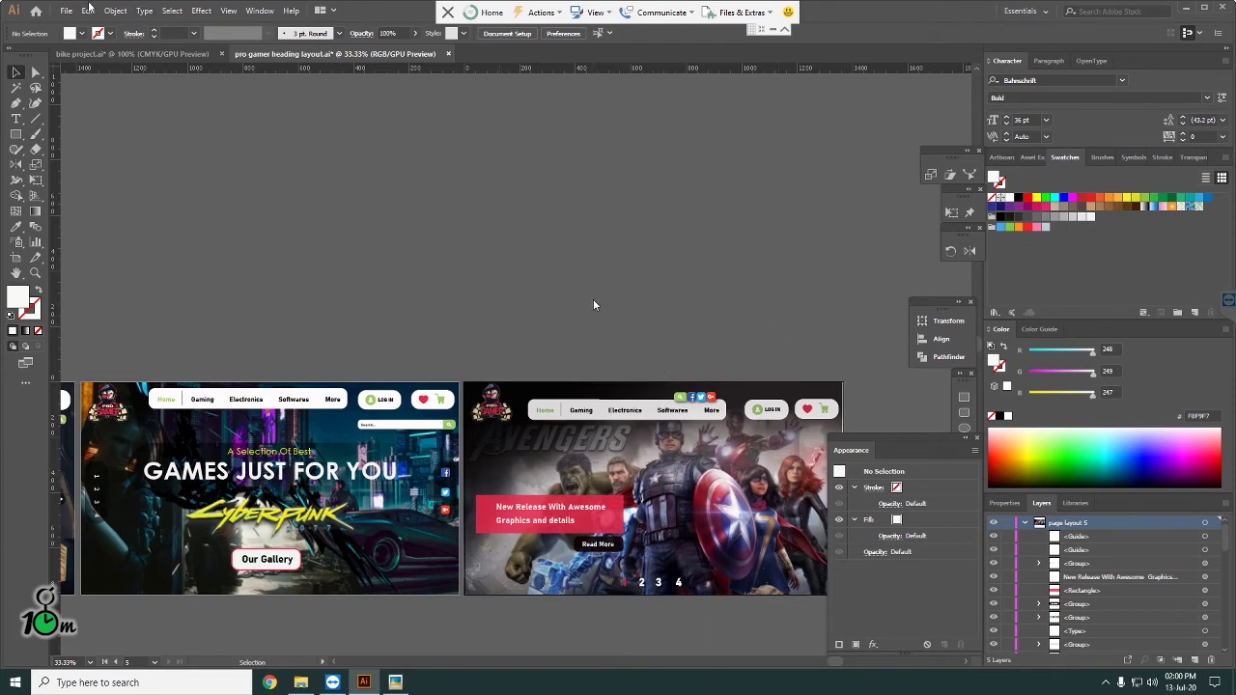
Step: Save a copy as 'pro gamer heading layout by sir.ai' in website sliders with default Illustrator options
click(65, 10)
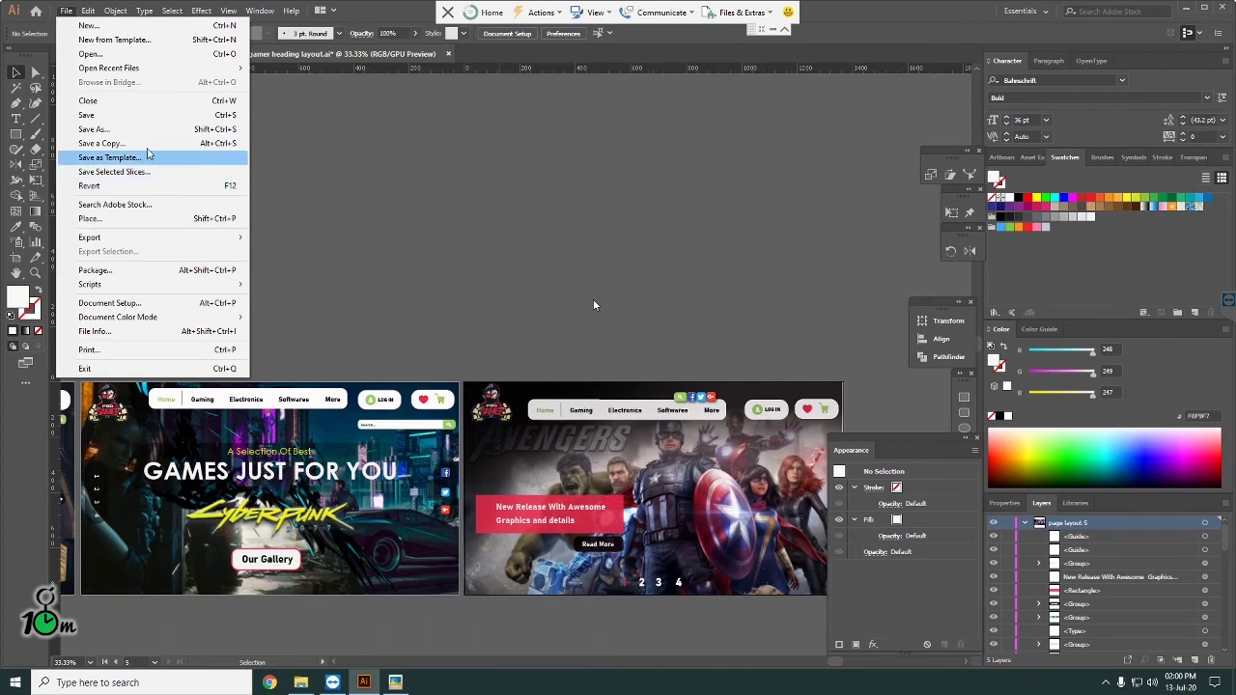
click(95, 130)
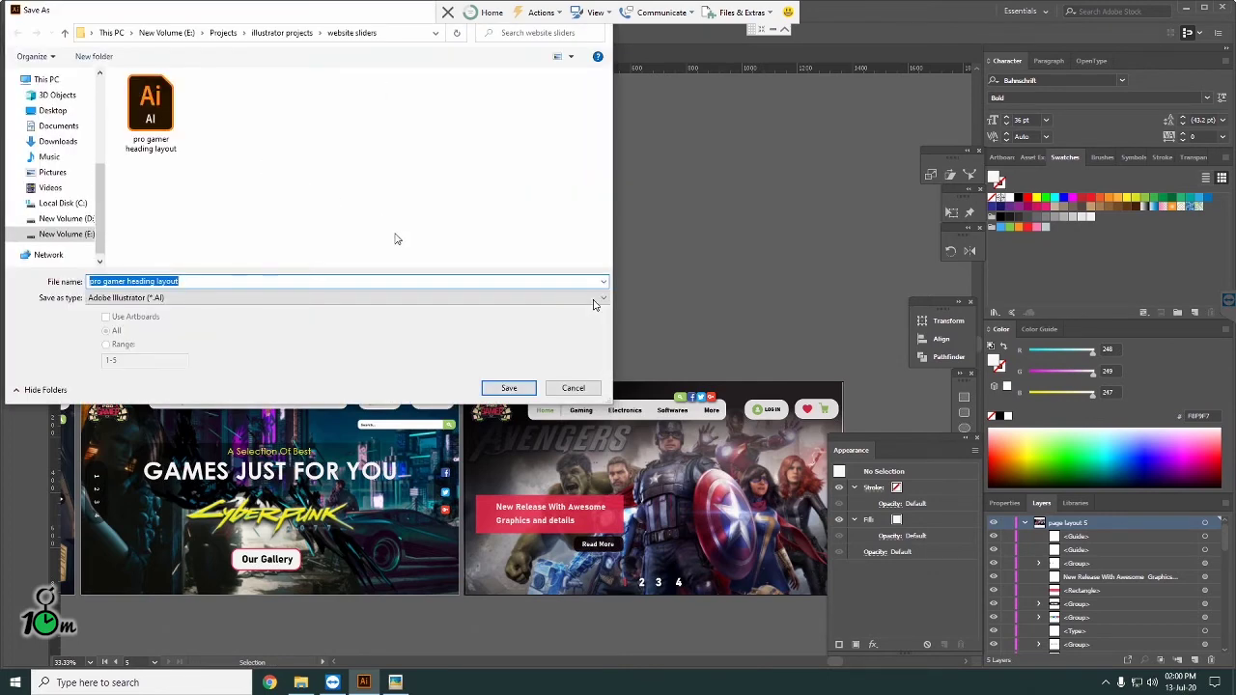
click(193, 280)
text(by sir)
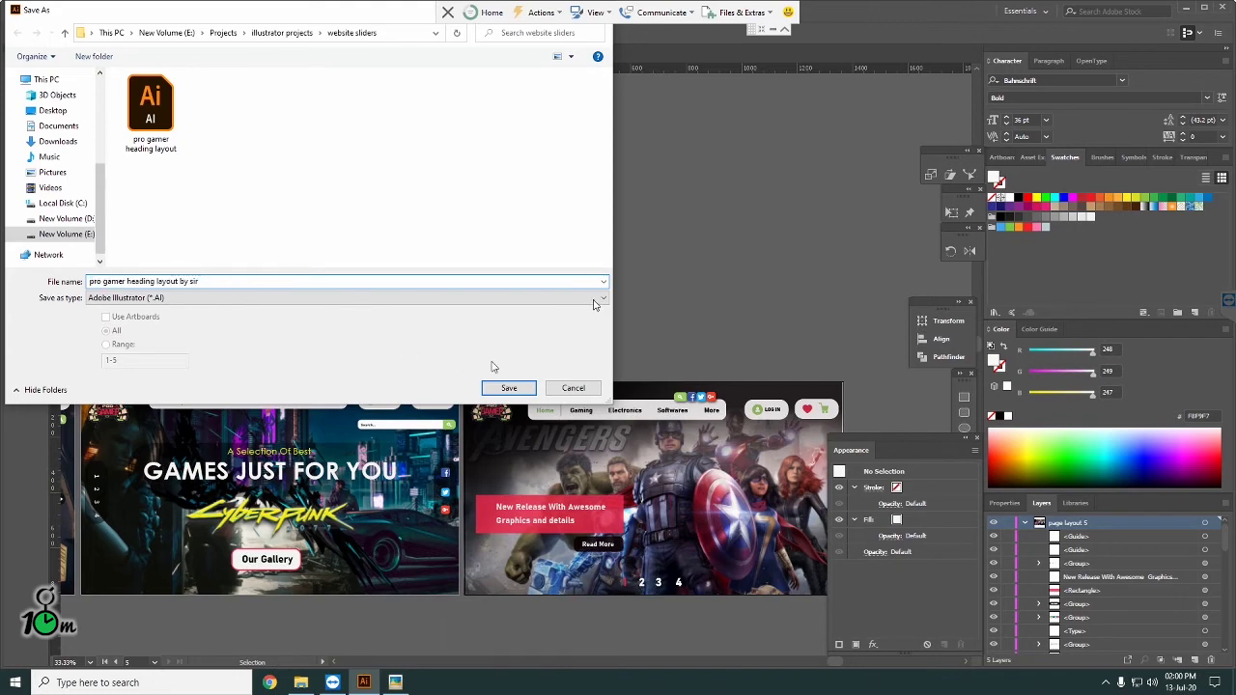
click(511, 388)
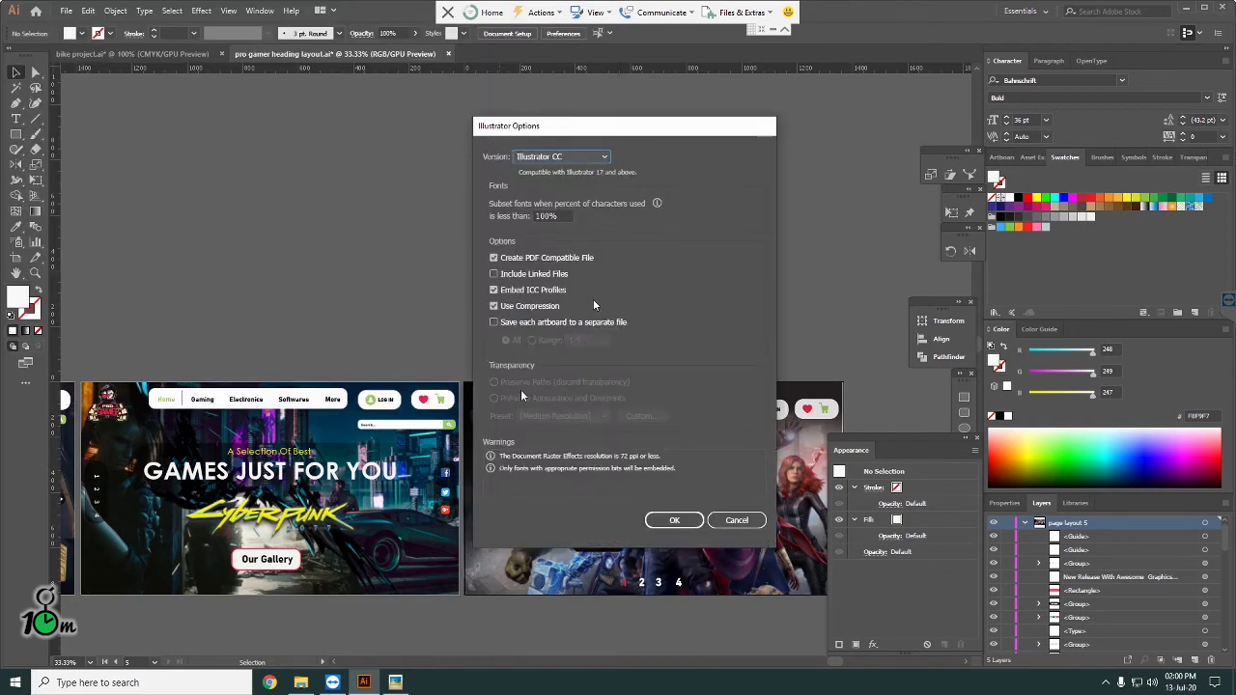
click(674, 520)
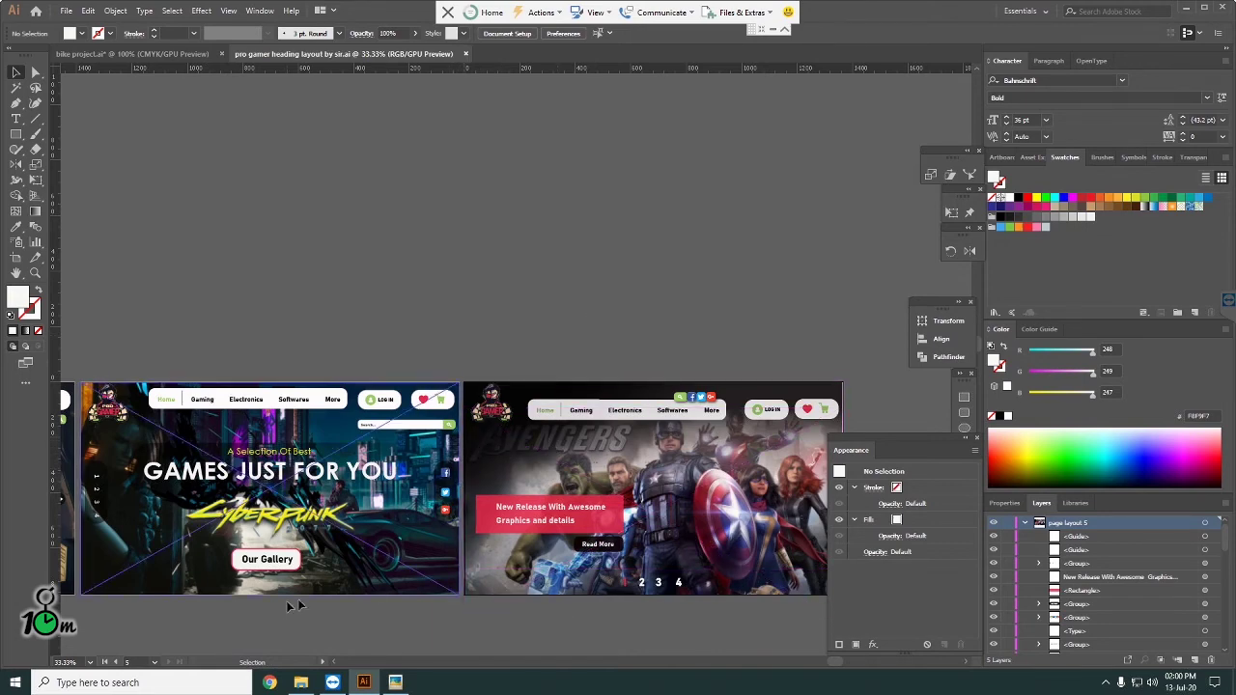
Step: Scroll the canvas left until the Batman Arkham Knight artboard shows beside Halo Infinite
click(332, 663)
click(332, 663)
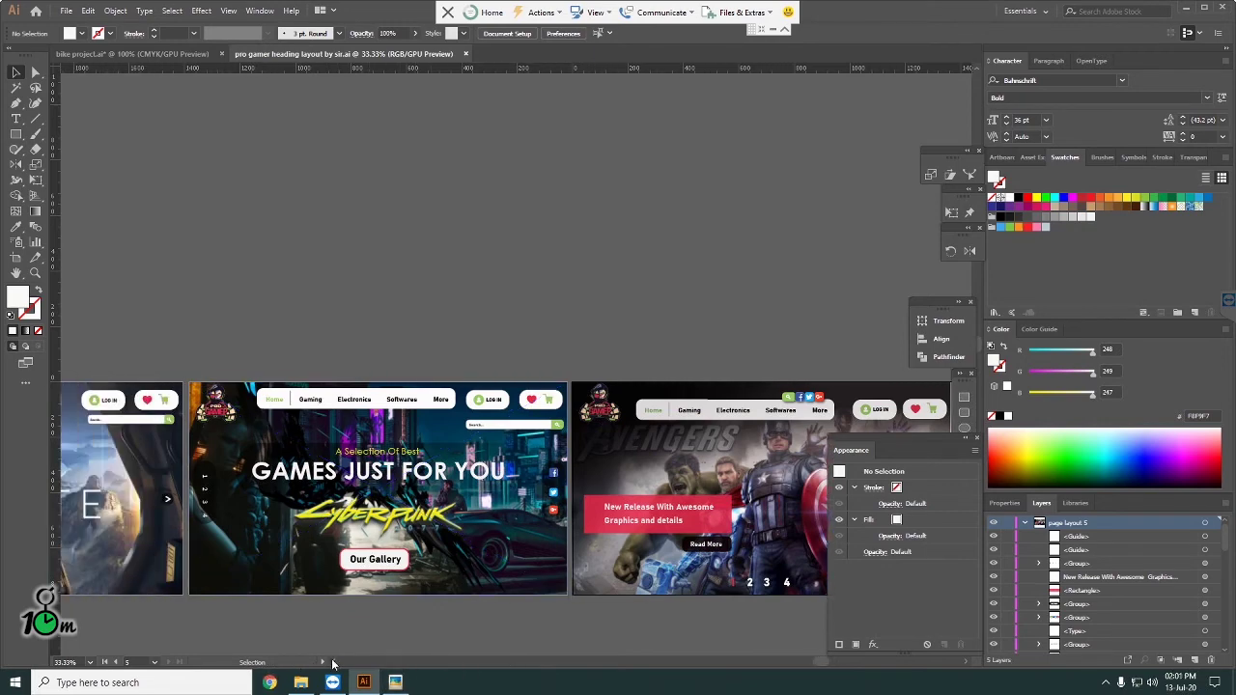
click(332, 662)
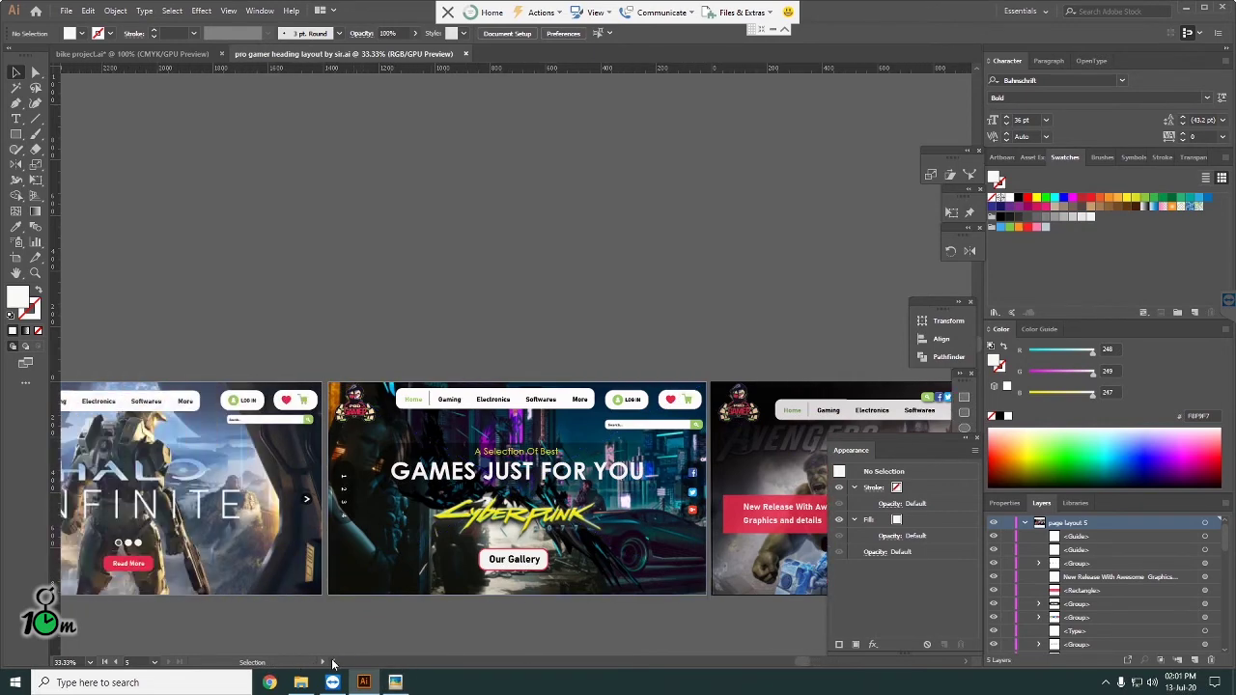
click(333, 662)
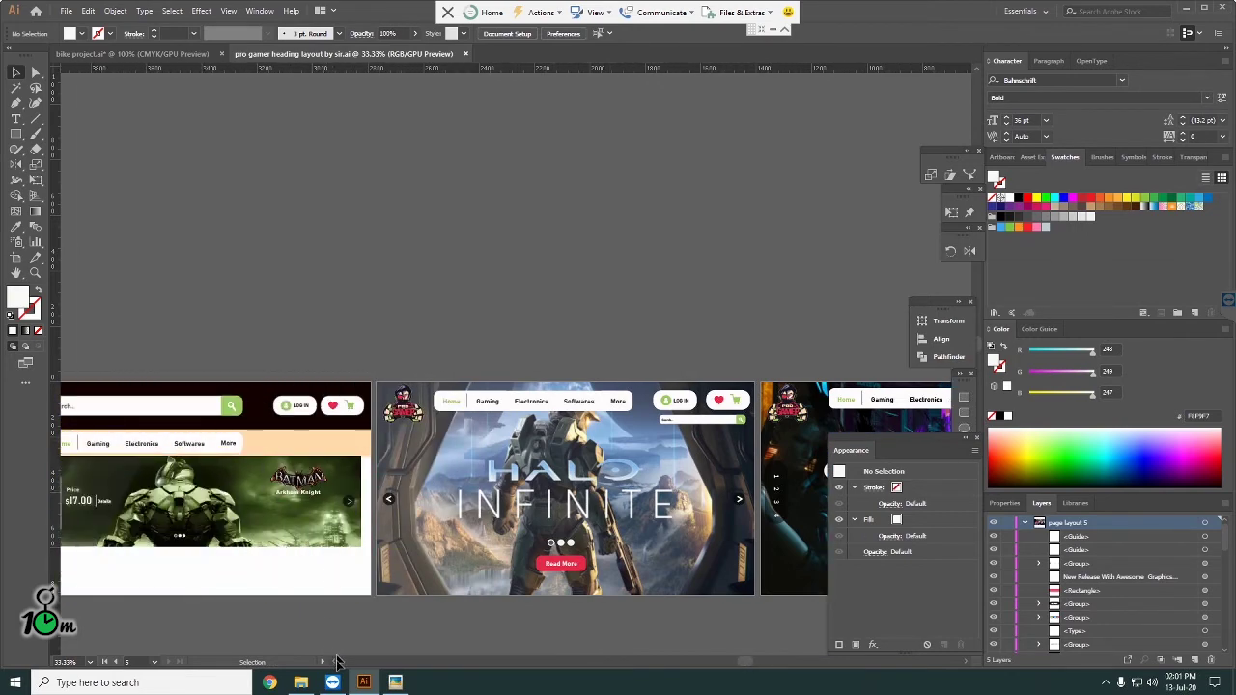
click(336, 662)
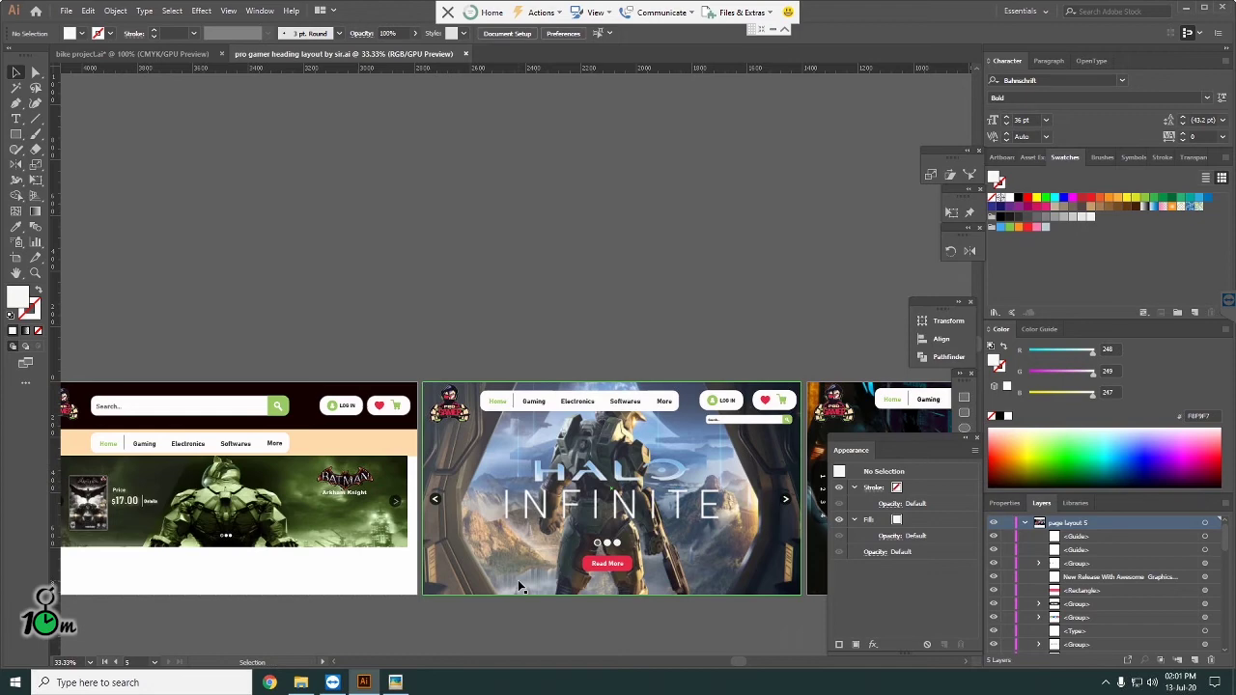
click(335, 665)
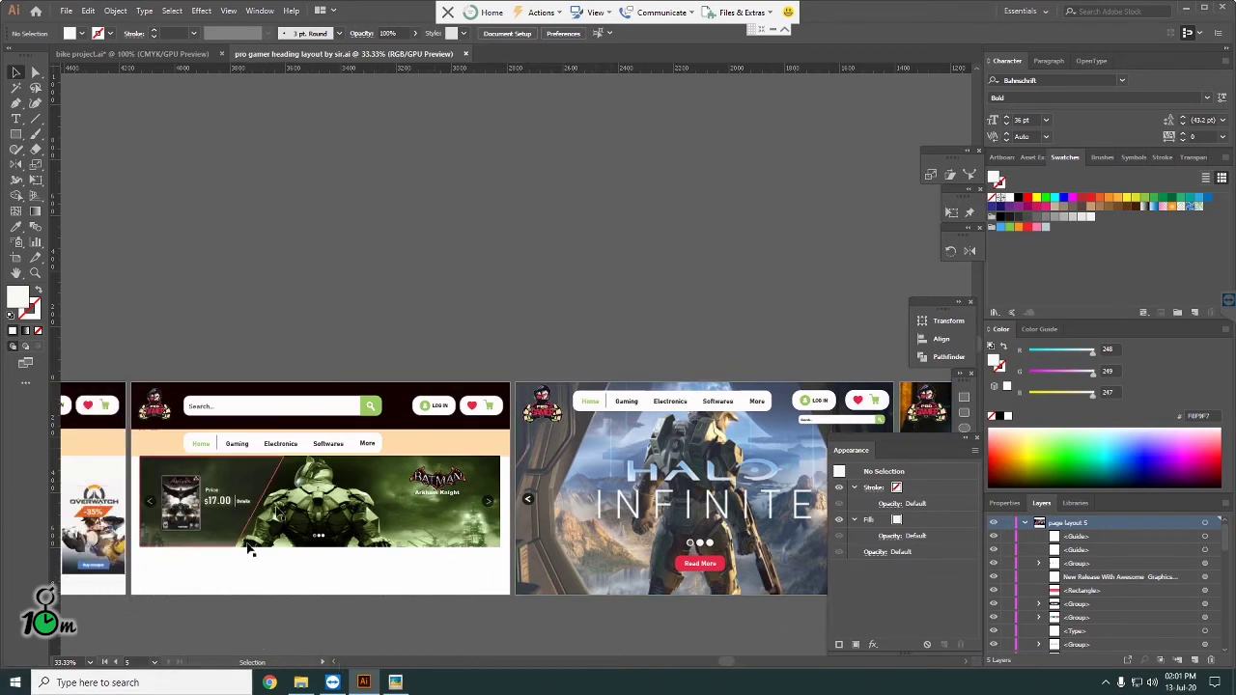
click(15, 135)
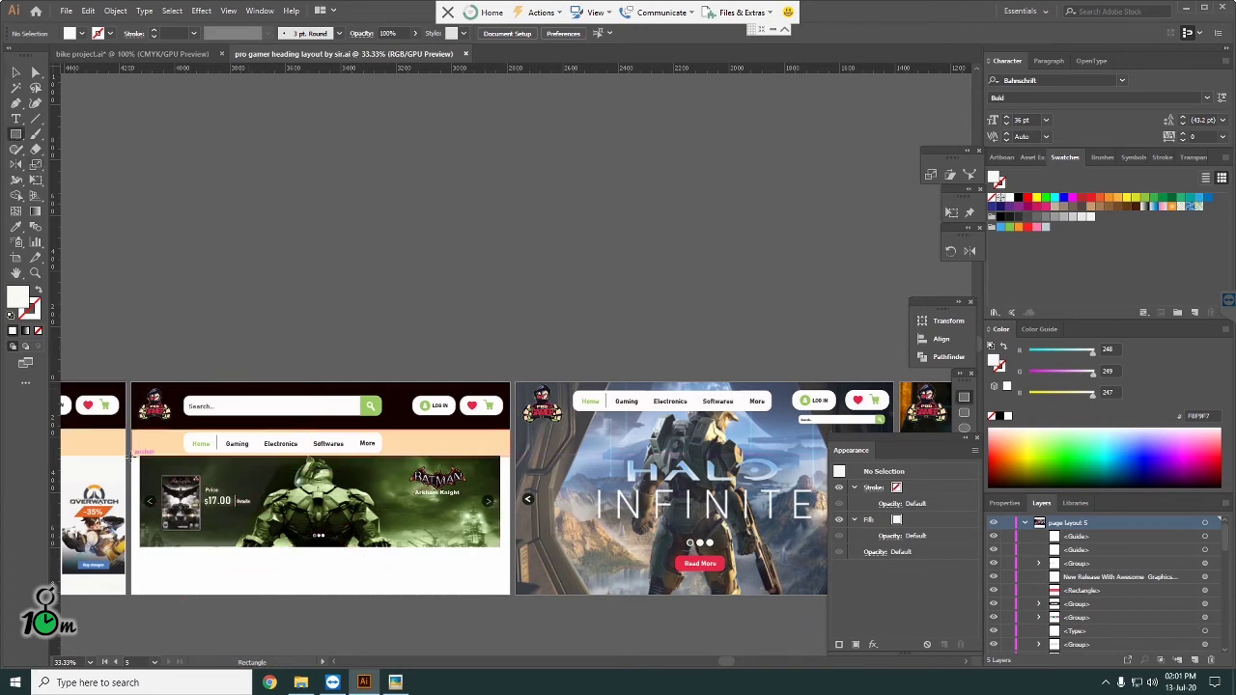
drag(133, 454, 521, 596)
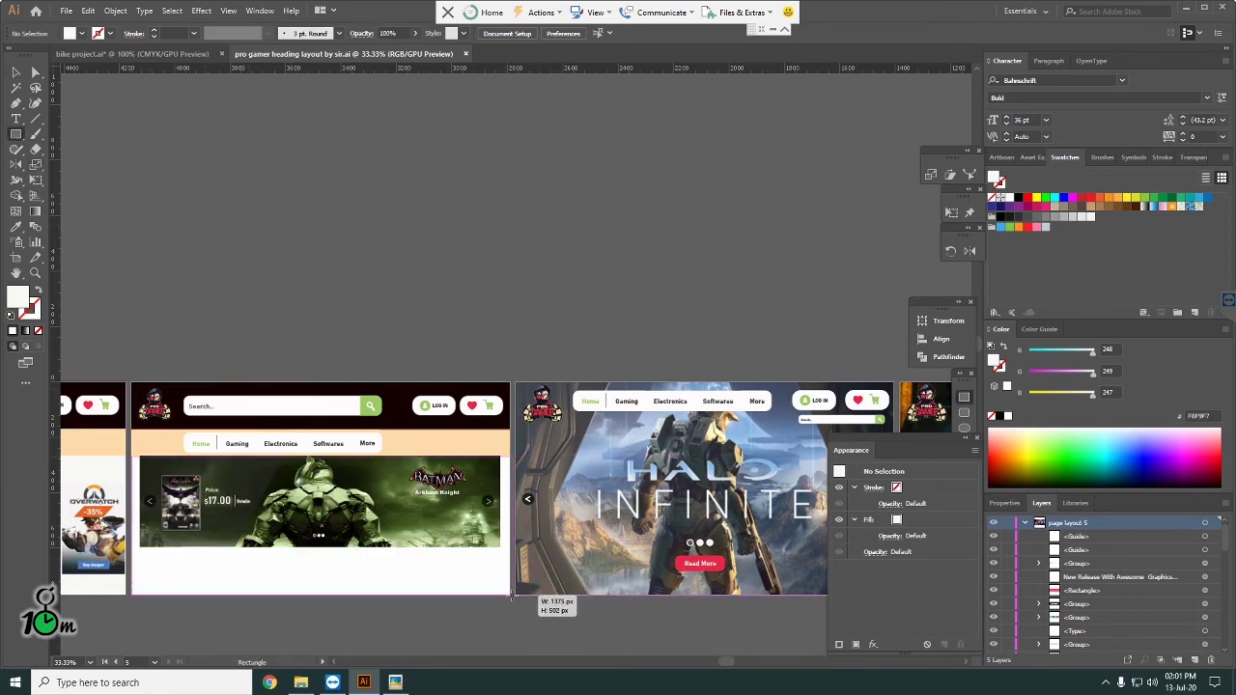
drag(521, 596, 512, 596)
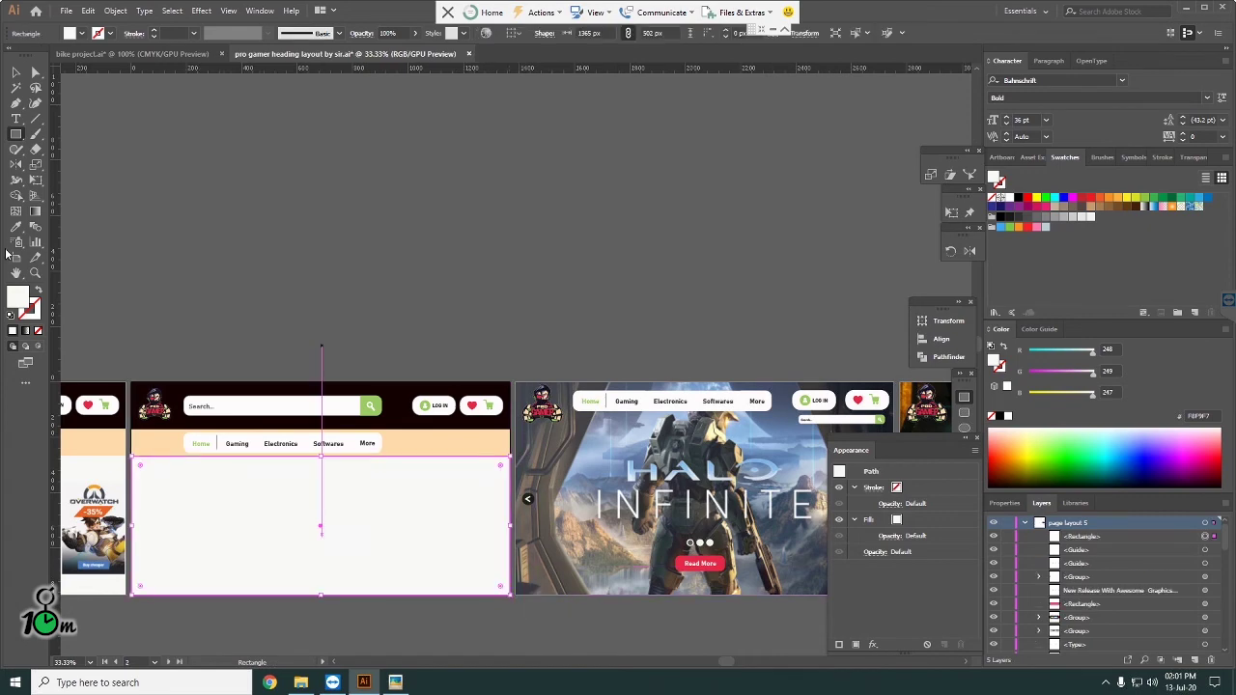
key(ctrl+shift+bracketleft)
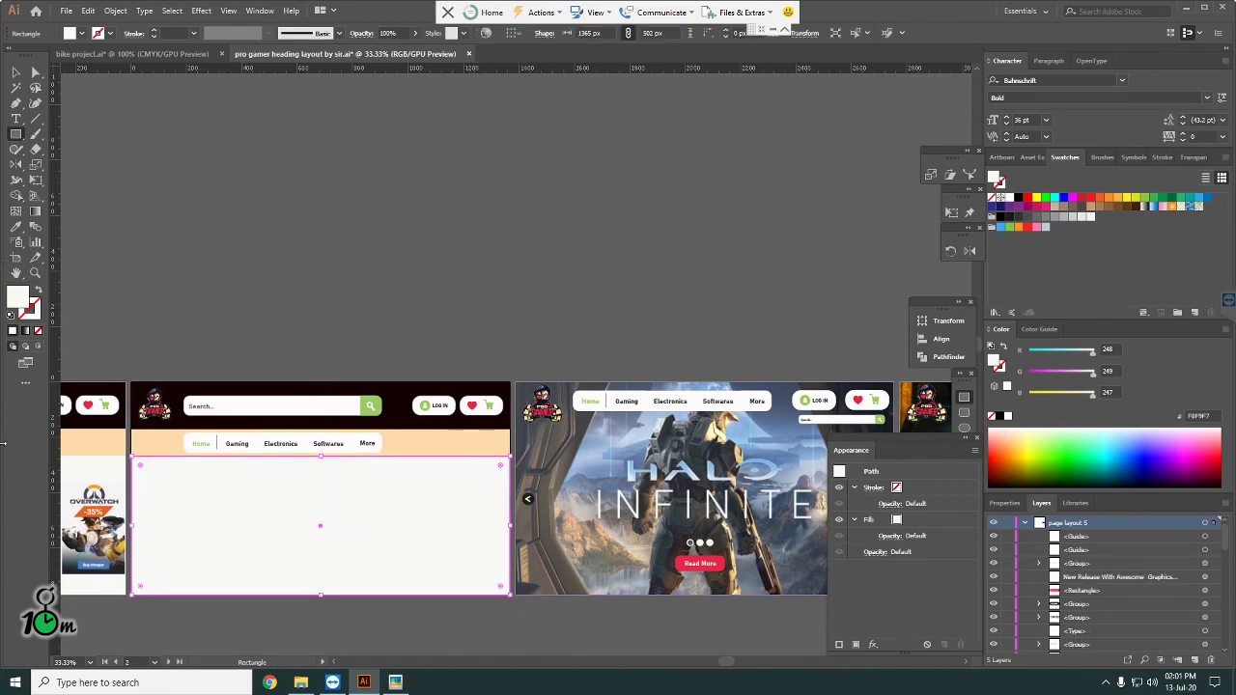
click(16, 72)
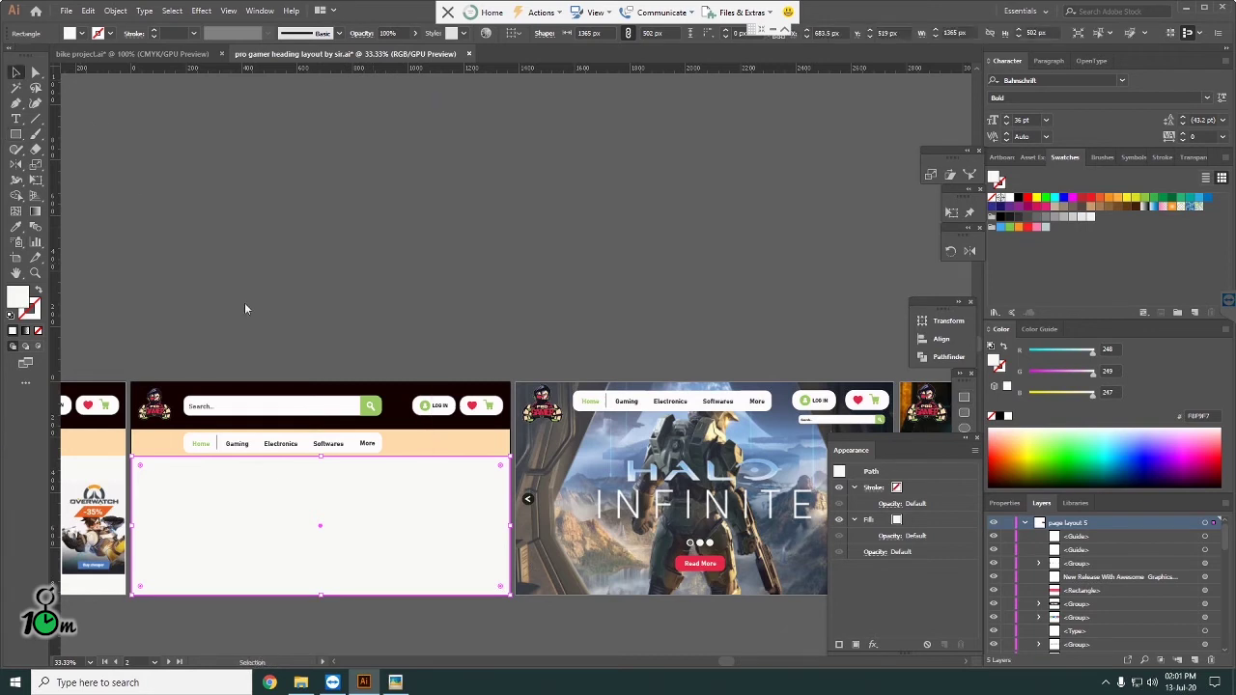
key(ctrl)
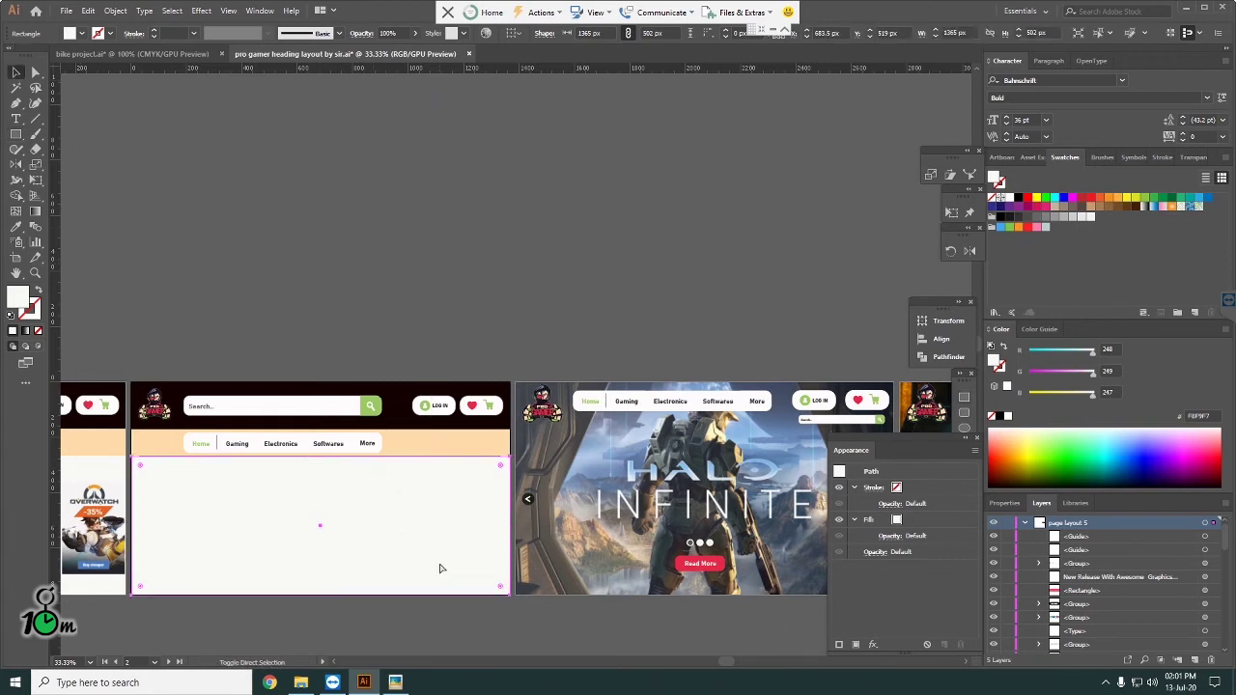
key(a)
key(v)
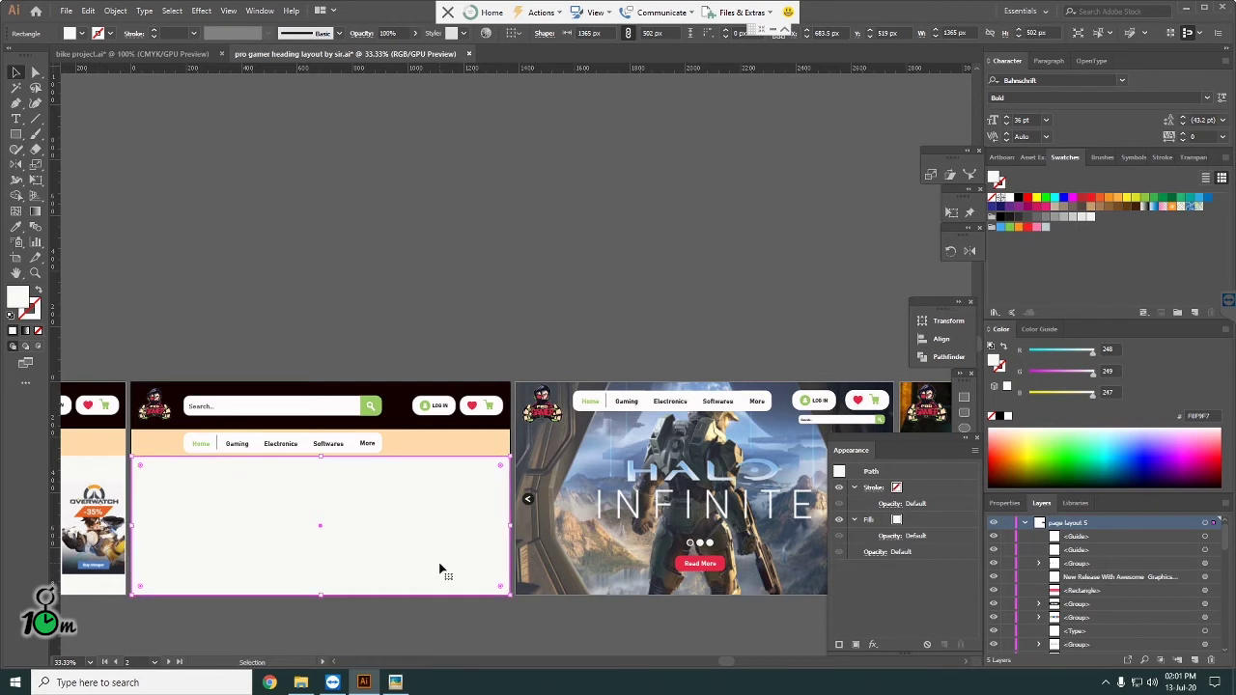
right_click(439, 569)
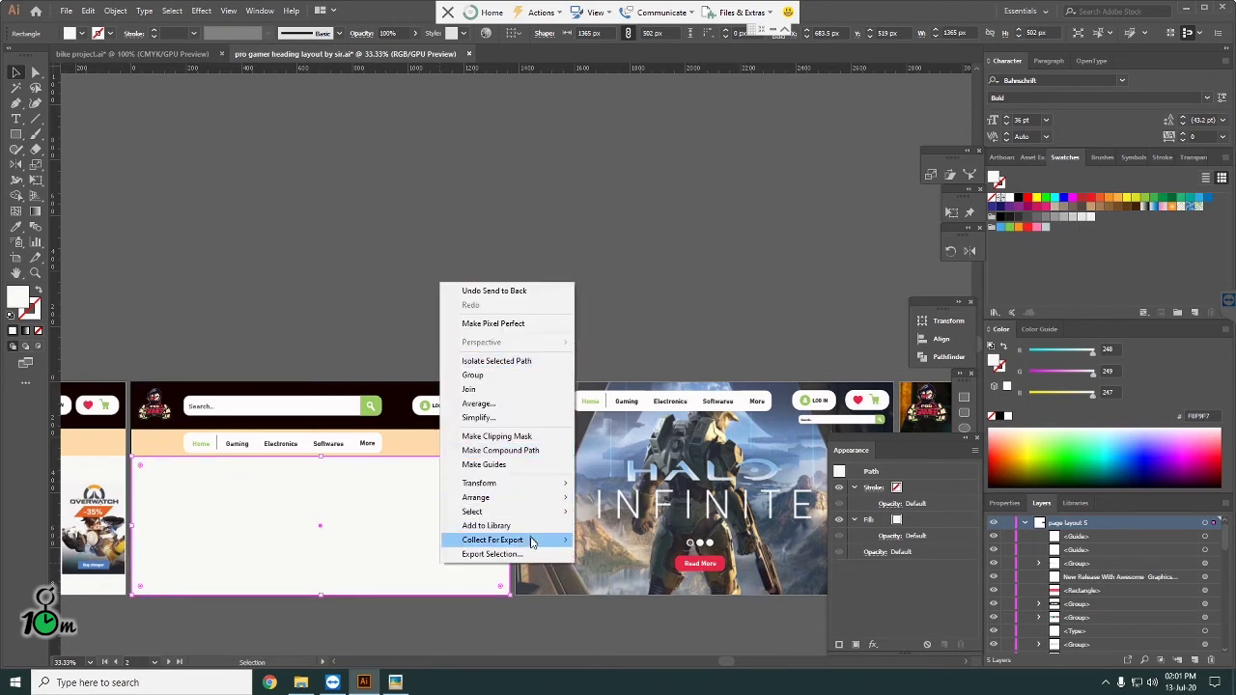
mouse_move(476, 497)
click(662, 539)
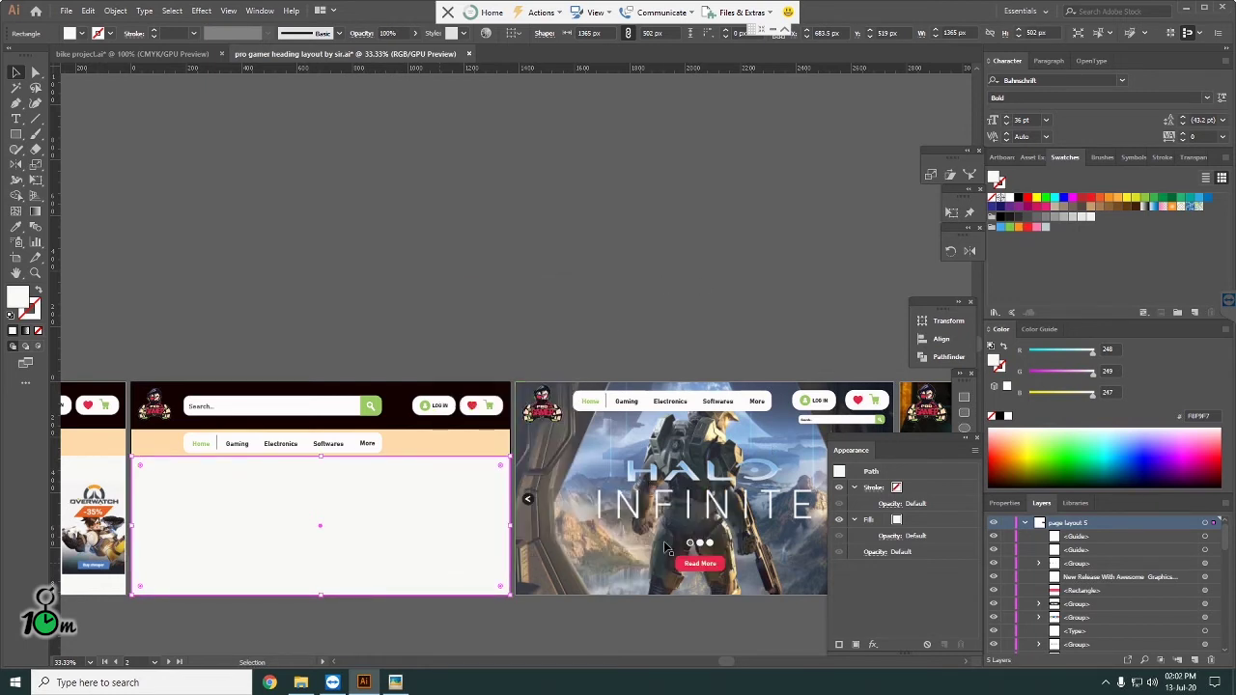
drag(483, 563, 486, 618)
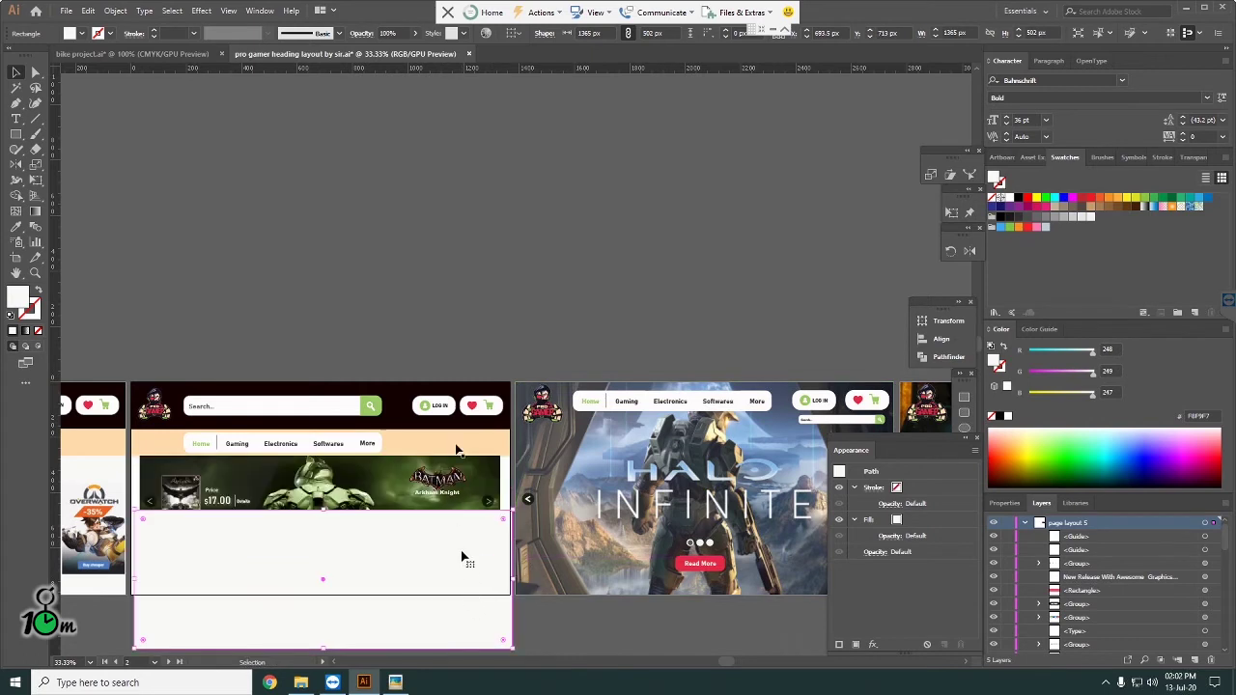
drag(449, 507, 464, 631)
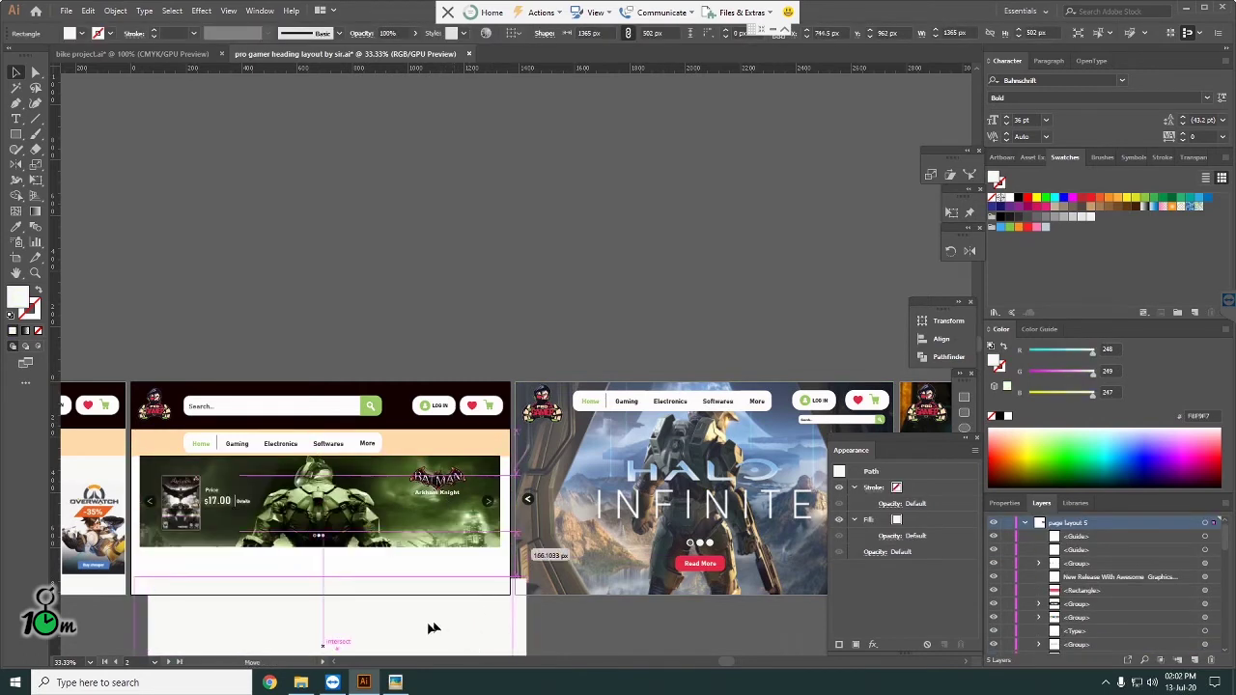
drag(464, 632, 428, 631)
key(Delete)
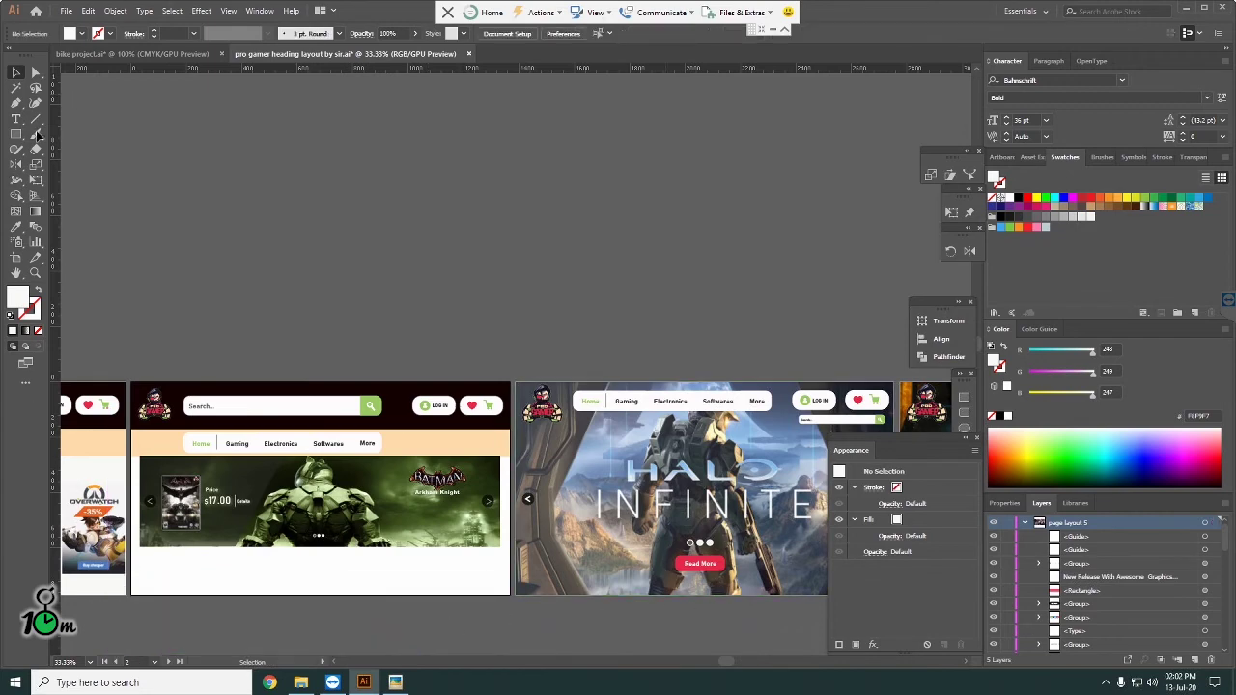
Step: Draw a 1366×599 px rectangle over the Batman banner area and send it to the back
click(257, 533)
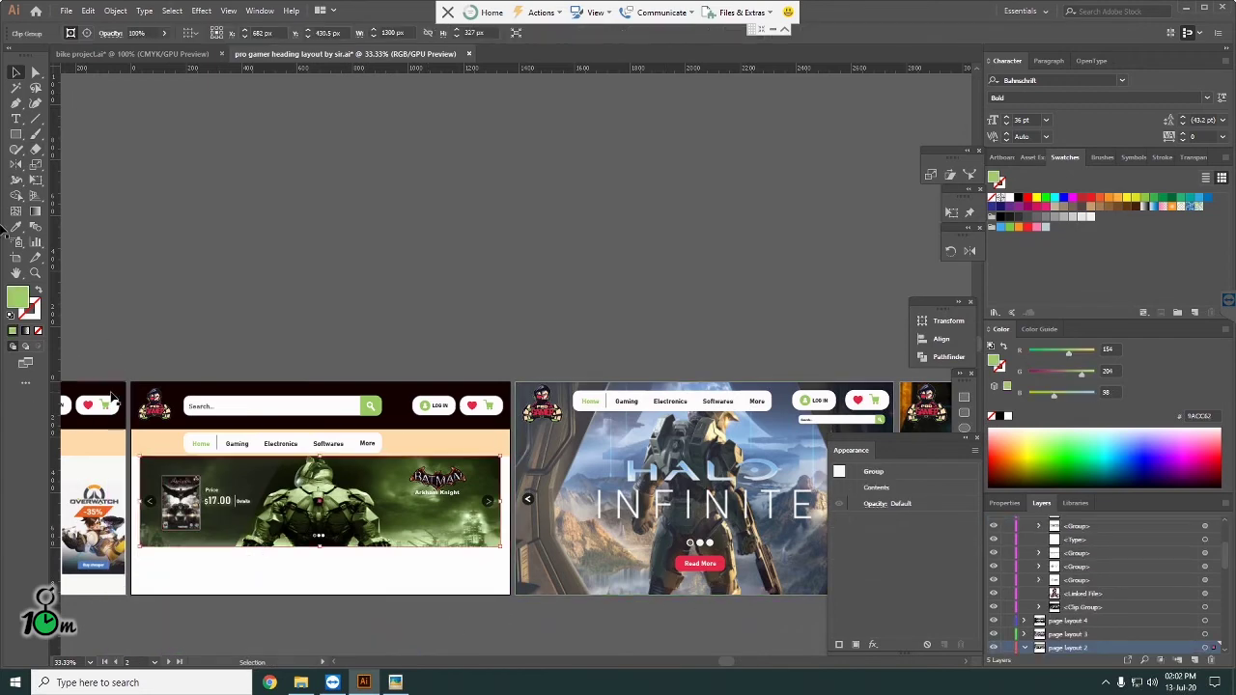
click(16, 149)
drag(138, 435, 131, 426)
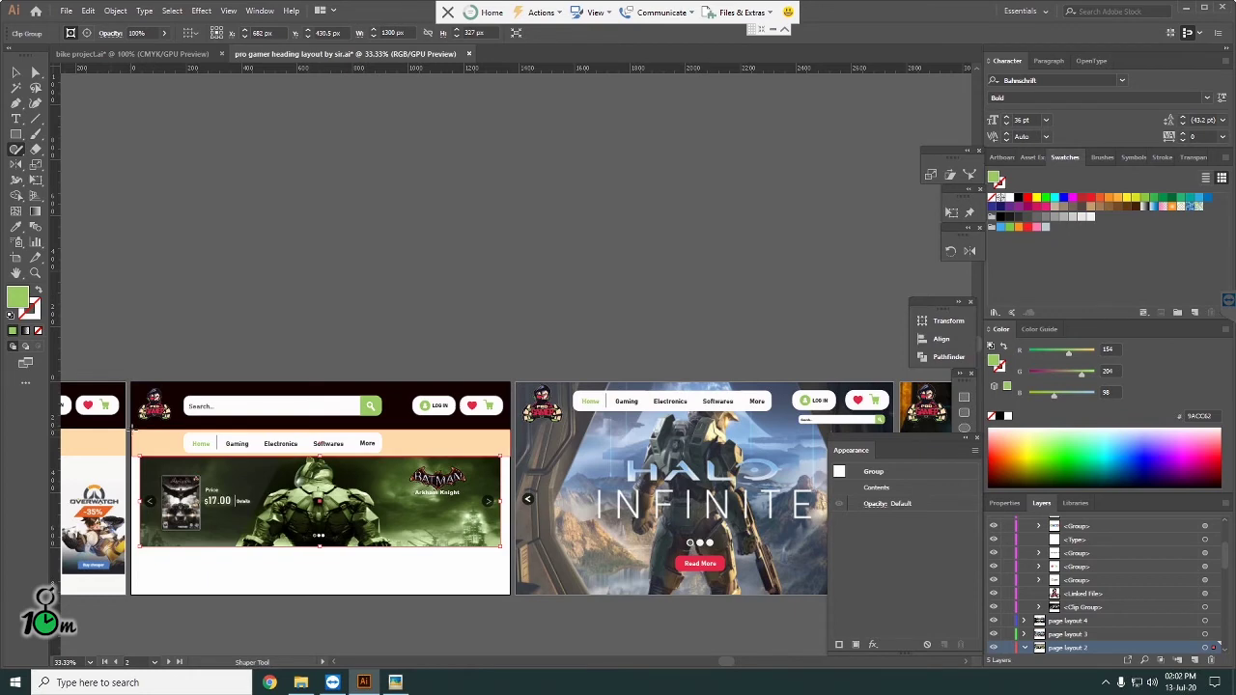
drag(332, 558, 483, 604)
click(16, 136)
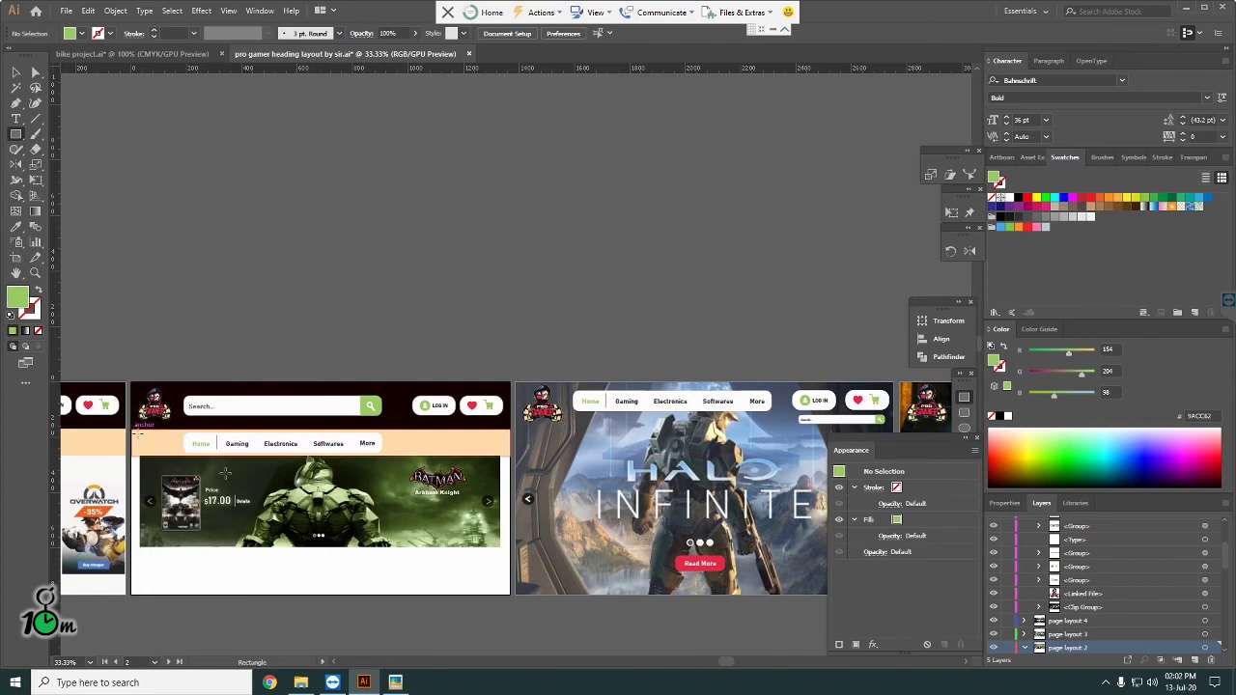
drag(131, 432, 508, 593)
key(ctrl+shift+bracketleft)
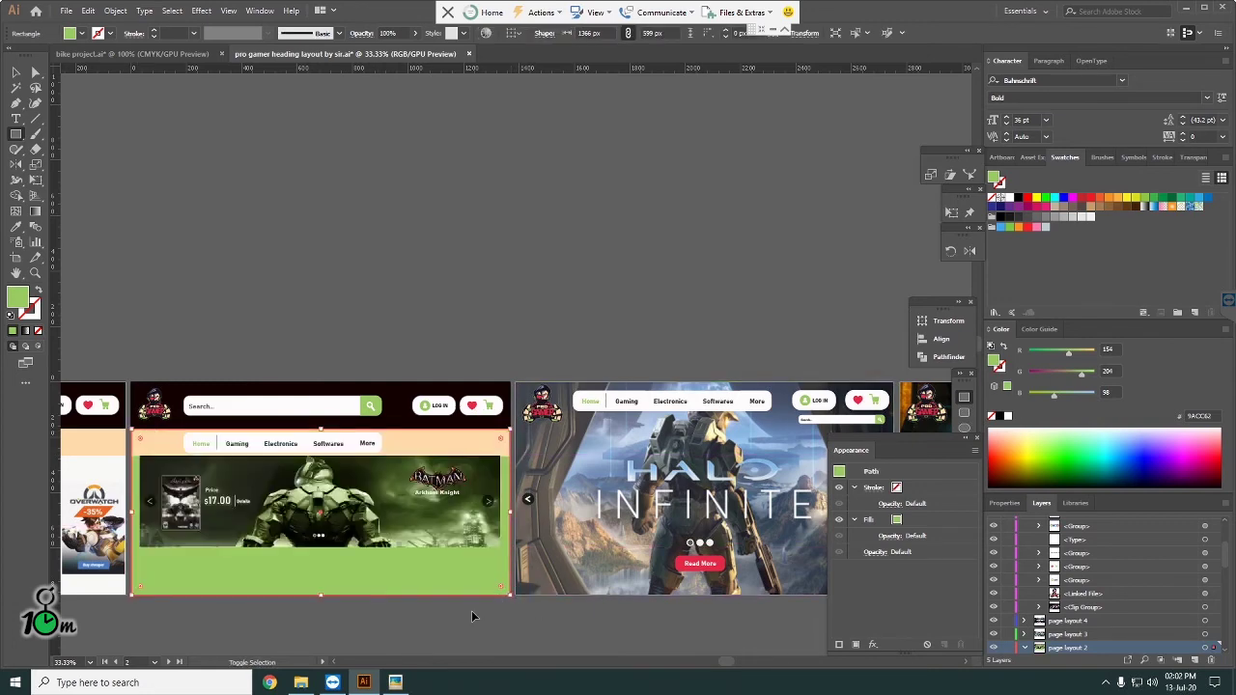
Step: Eyedrop the dark header's maroon colour into the background rectangle
click(16, 76)
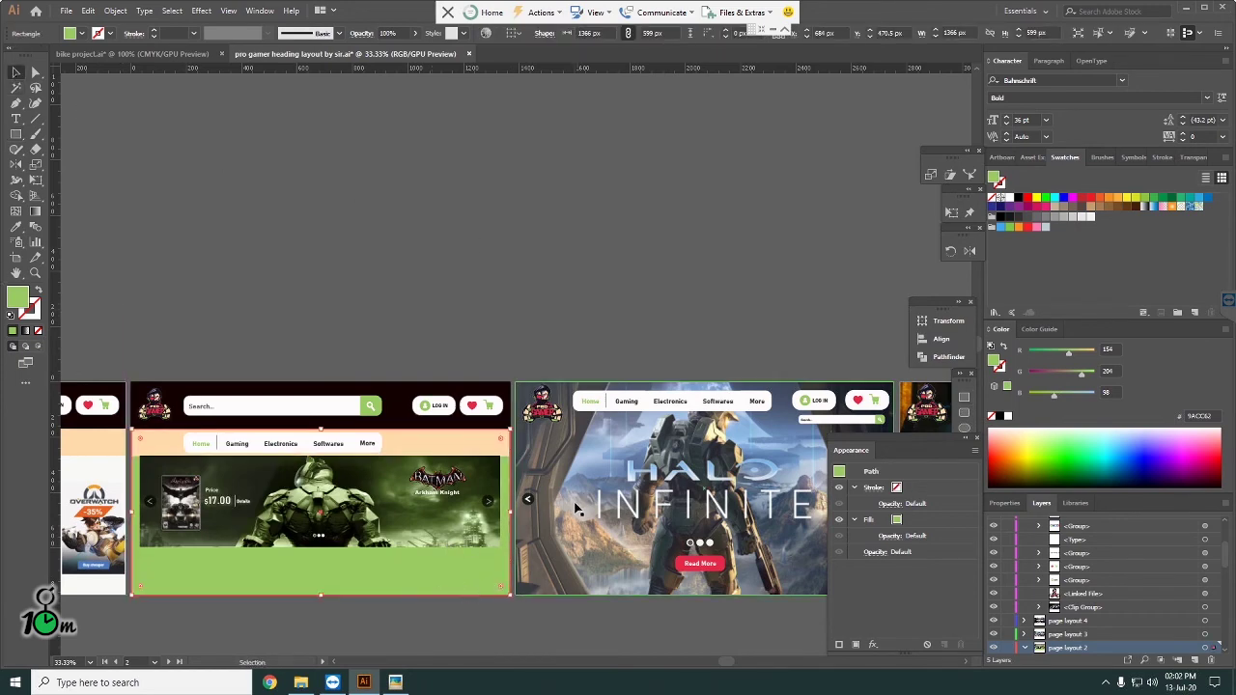
key(i)
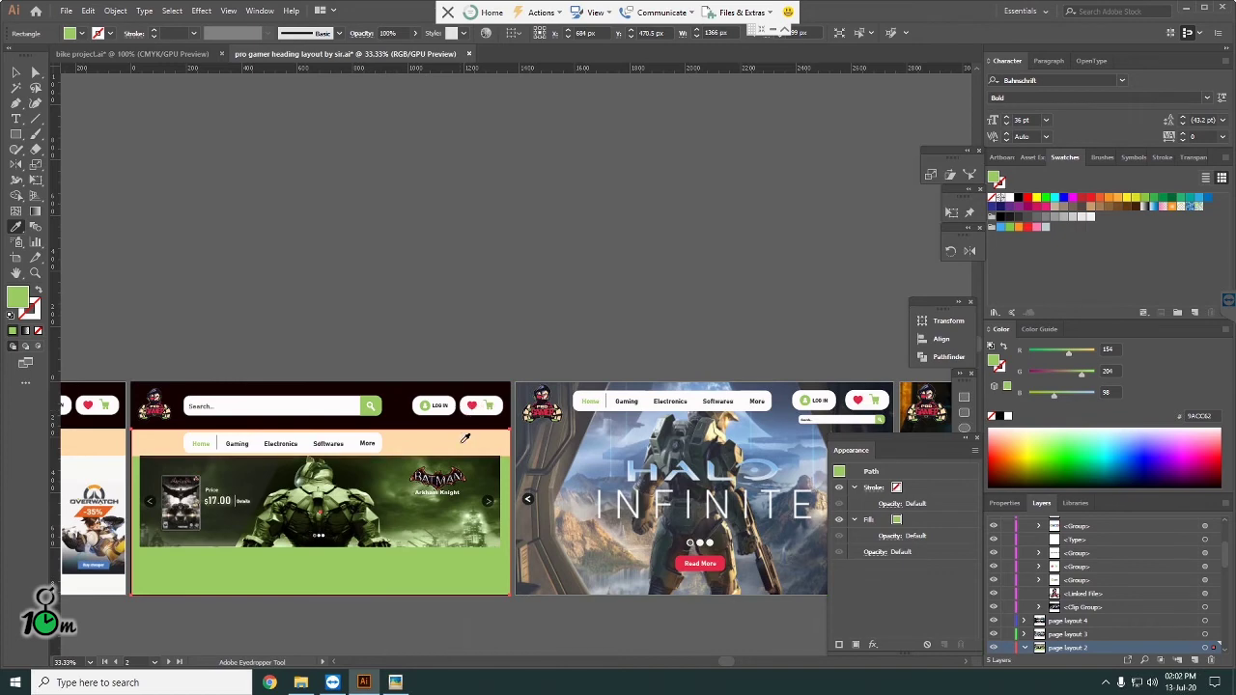
click(464, 438)
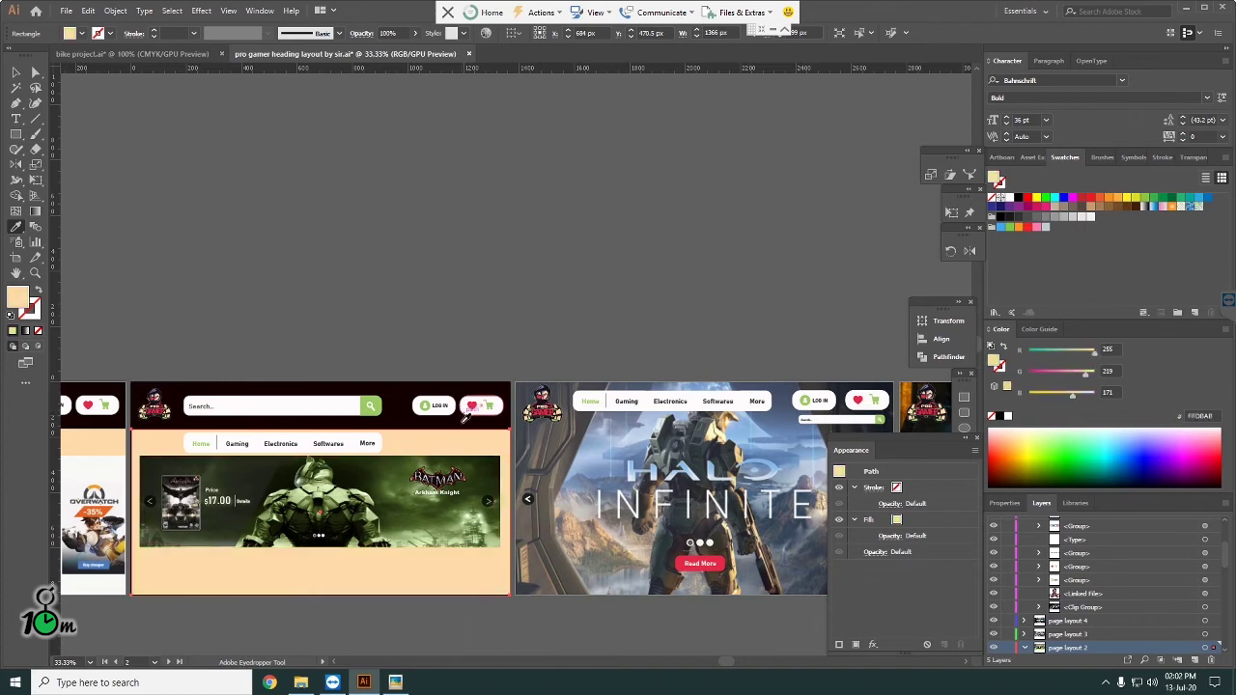
click(465, 419)
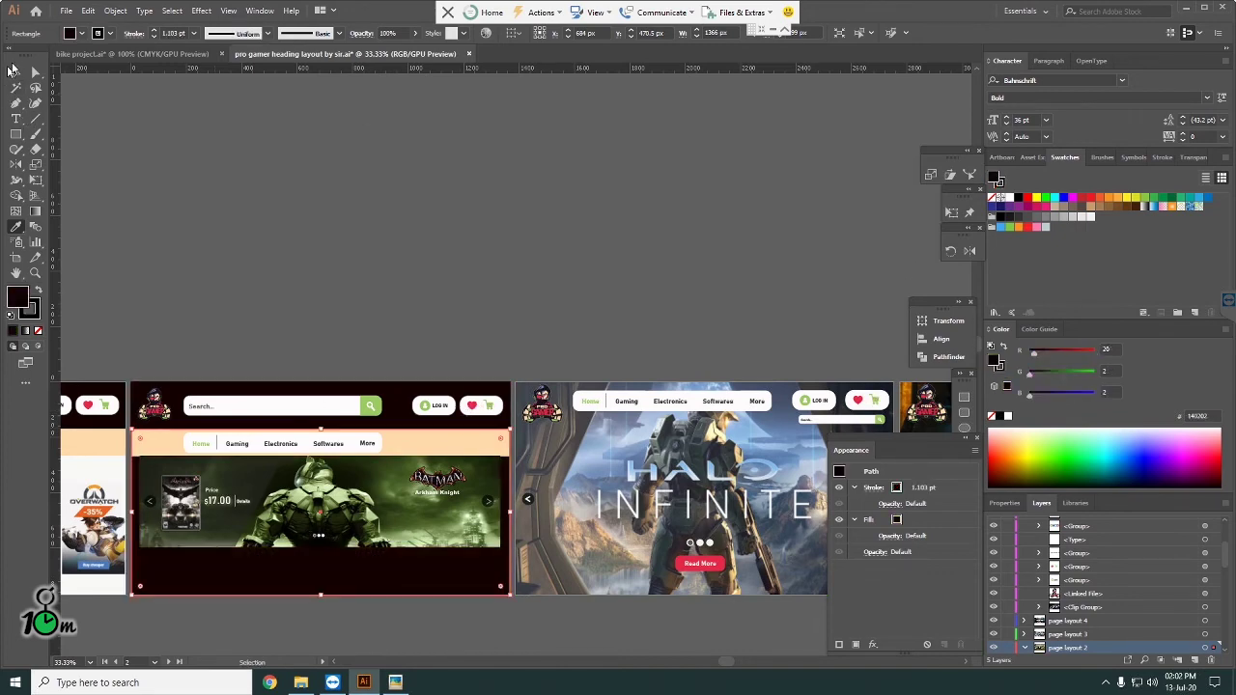
click(18, 73)
click(352, 243)
Step: Select the maroon background rectangle and set its stroke to None
scroll(406, 386, up, 3)
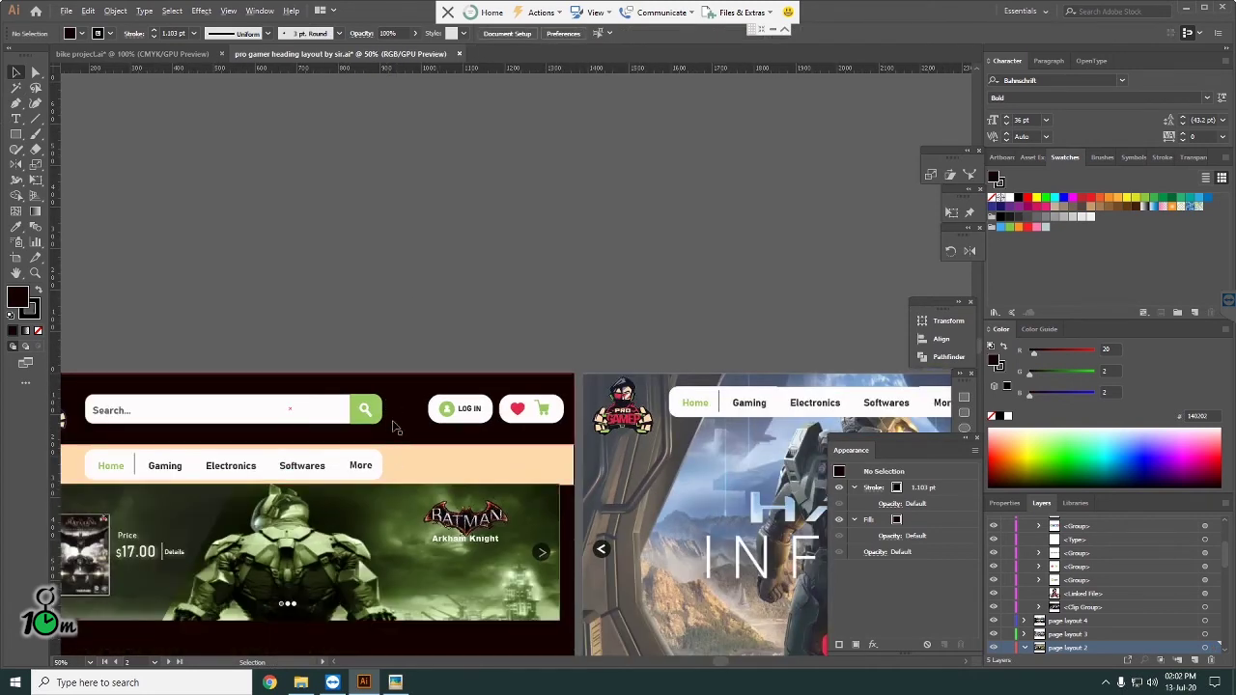
scroll(398, 436, down, 1)
click(294, 608)
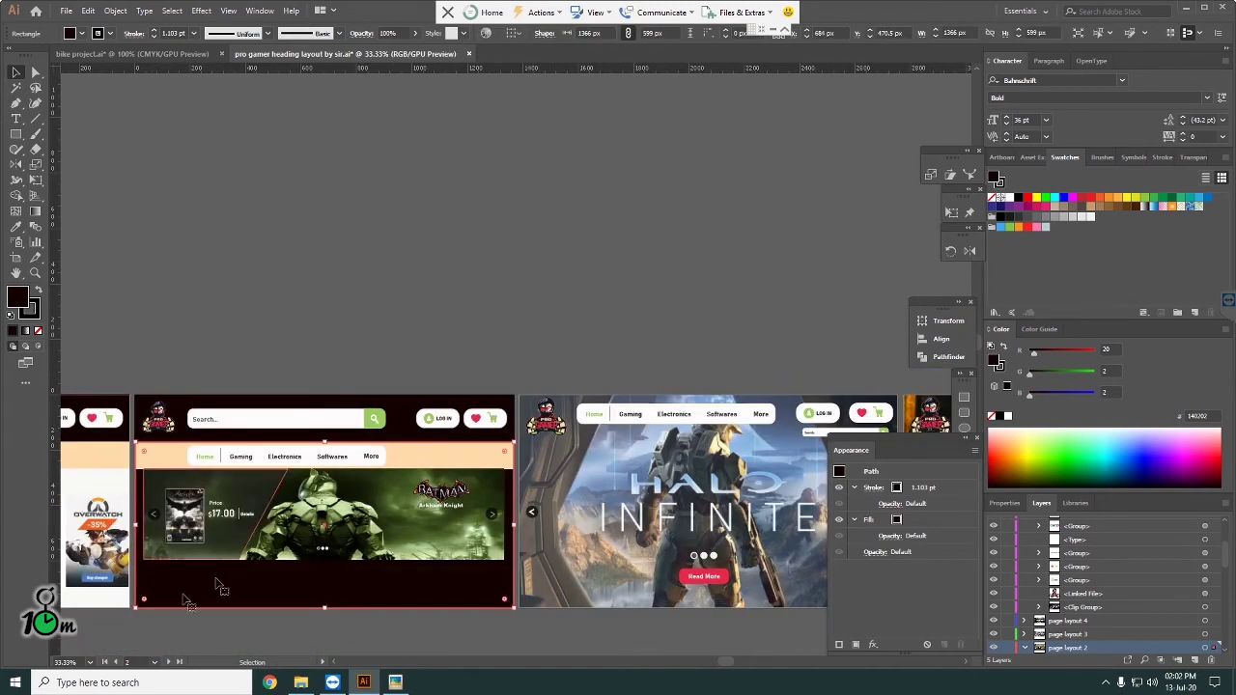
scroll(179, 598, up, 2)
scroll(180, 599, down, 1)
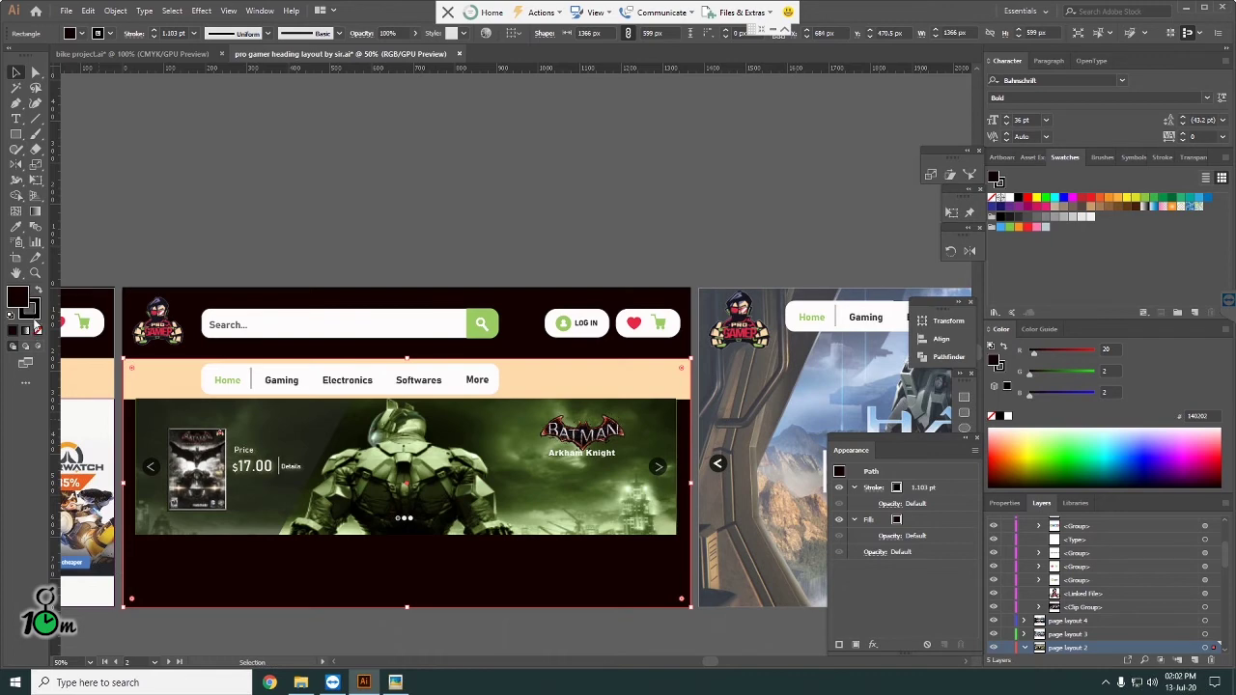
click(30, 307)
click(37, 330)
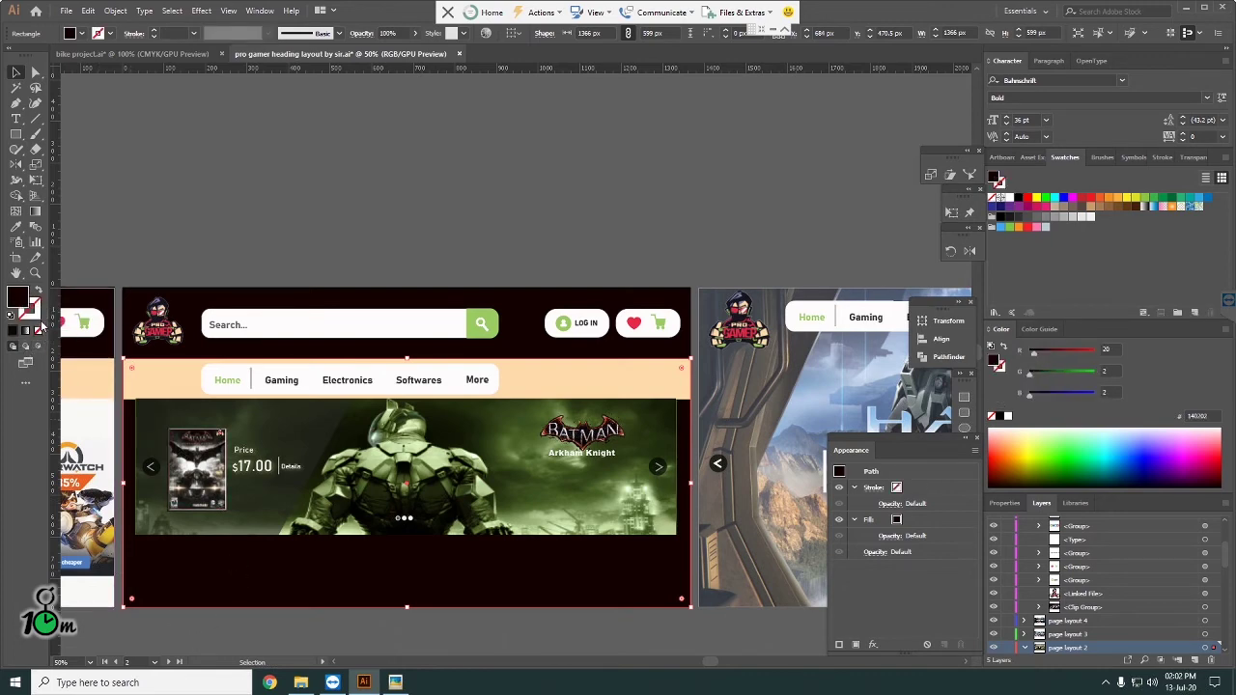
Step: Apply a gradient fill whose end stop matches the dark header colour
click(26, 331)
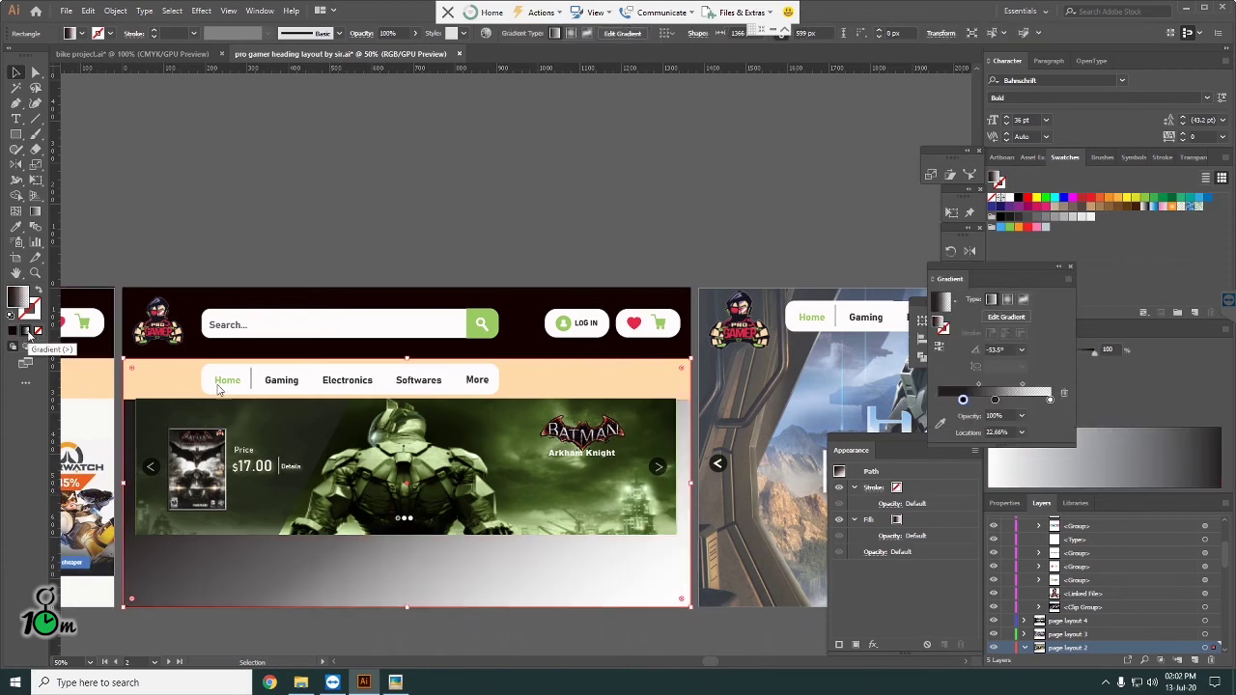
mouse_move(962, 400)
mouse_down()
mouse_move(937, 399)
mouse_move(985, 410)
mouse_up()
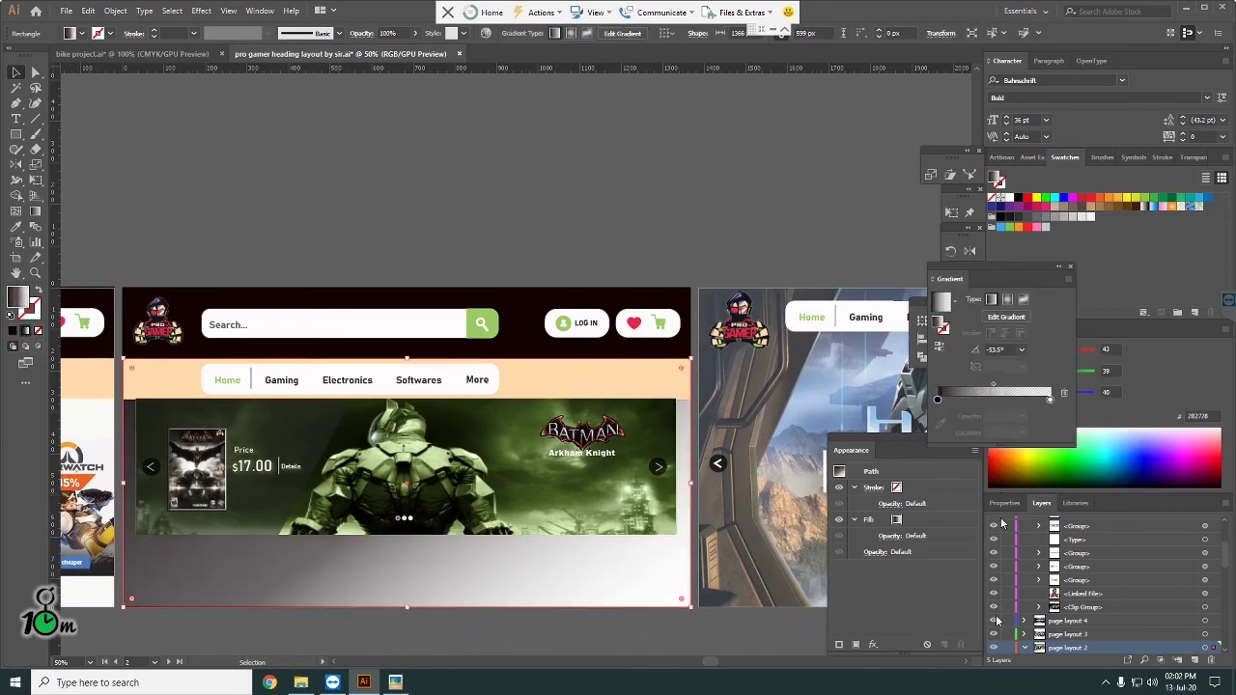
click(1053, 402)
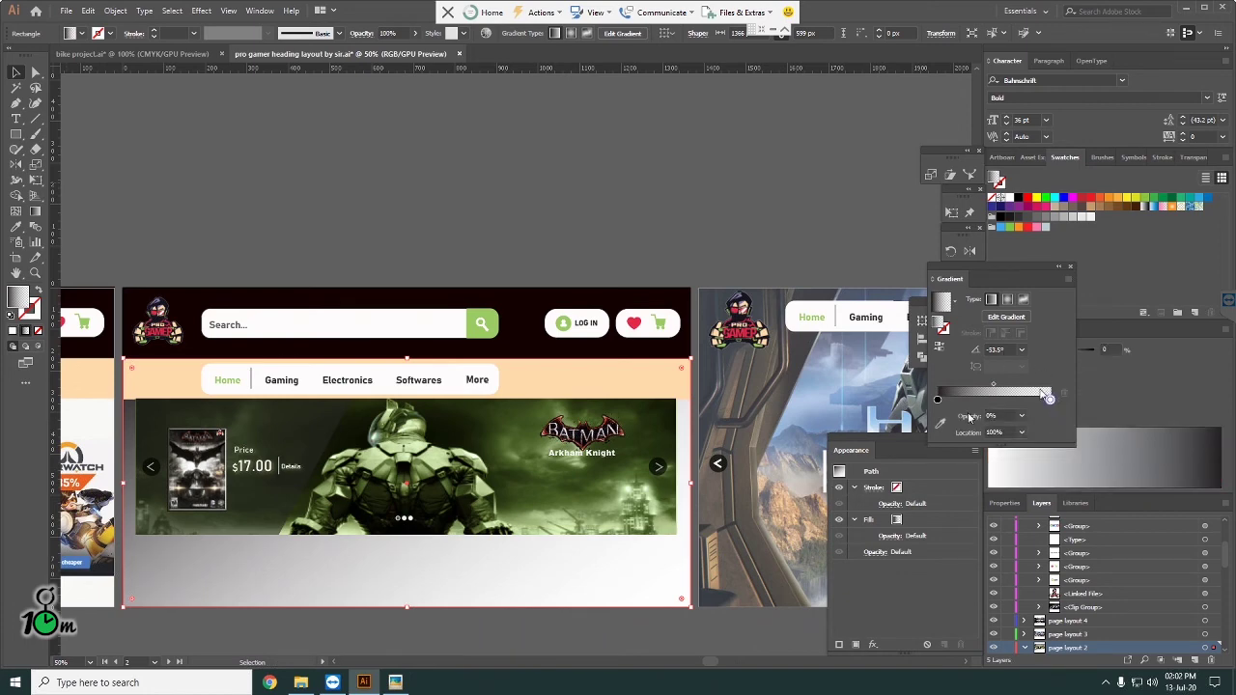
click(944, 424)
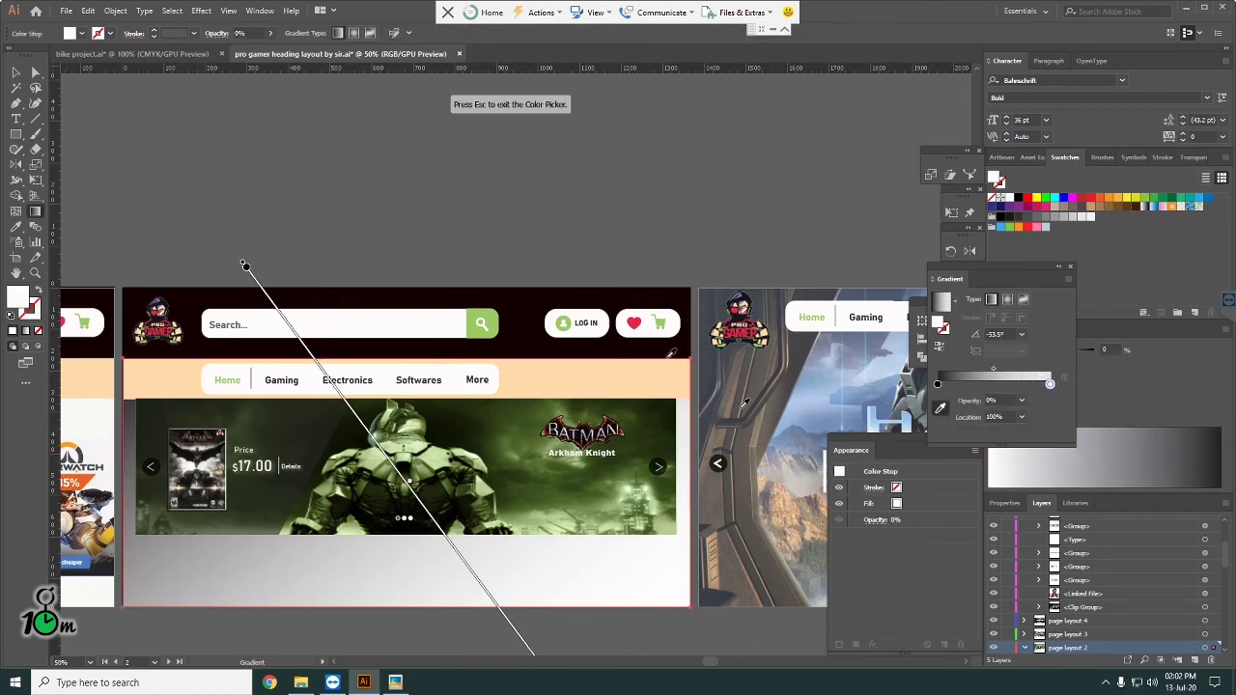
click(542, 340)
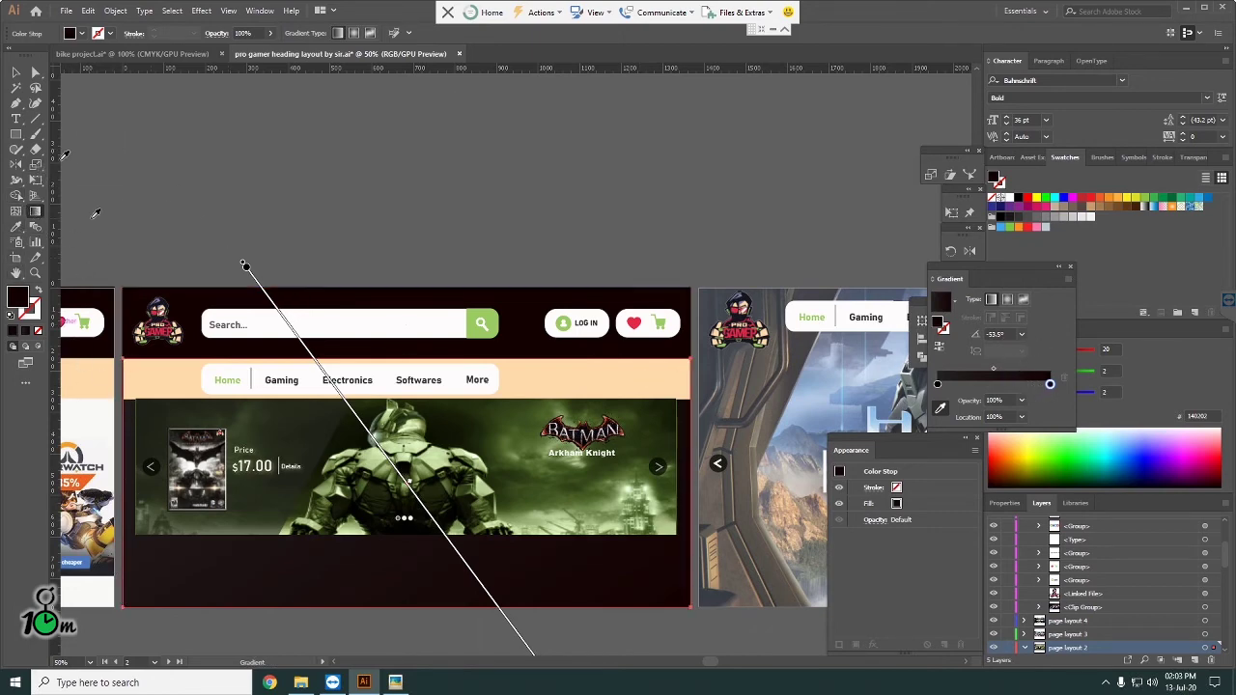
Step: Redraw the gradient across the banner with the Gradient tool at about -3.6°
click(15, 72)
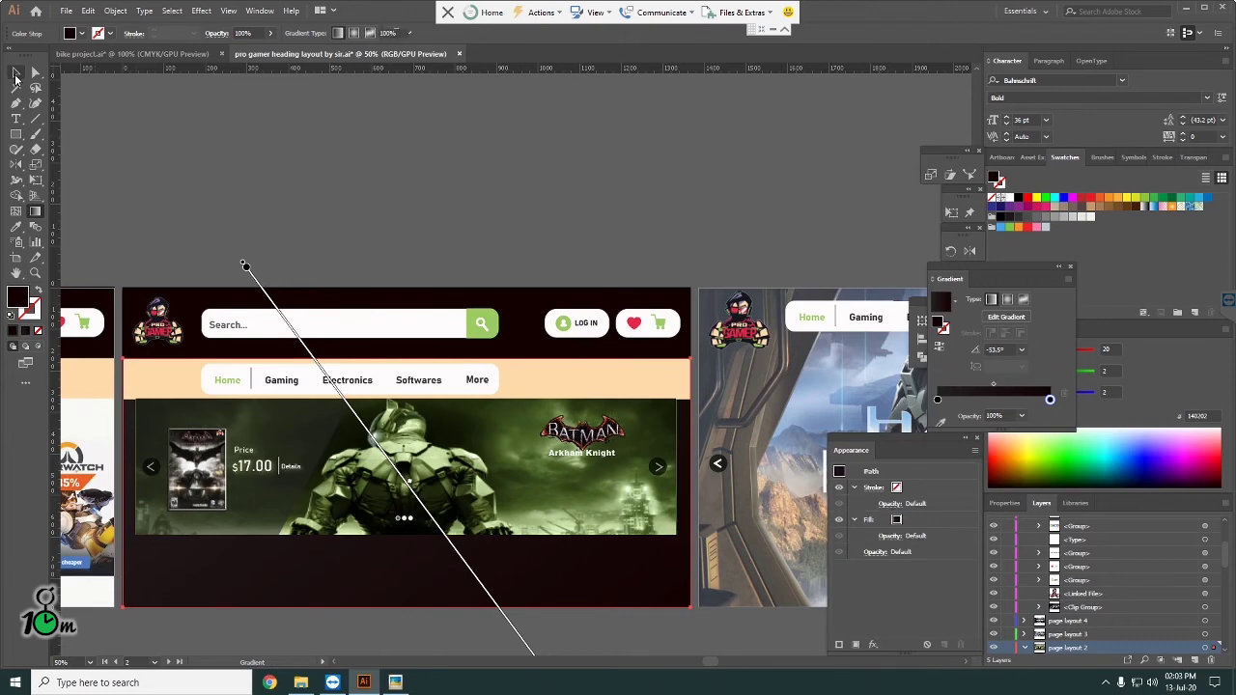
click(36, 212)
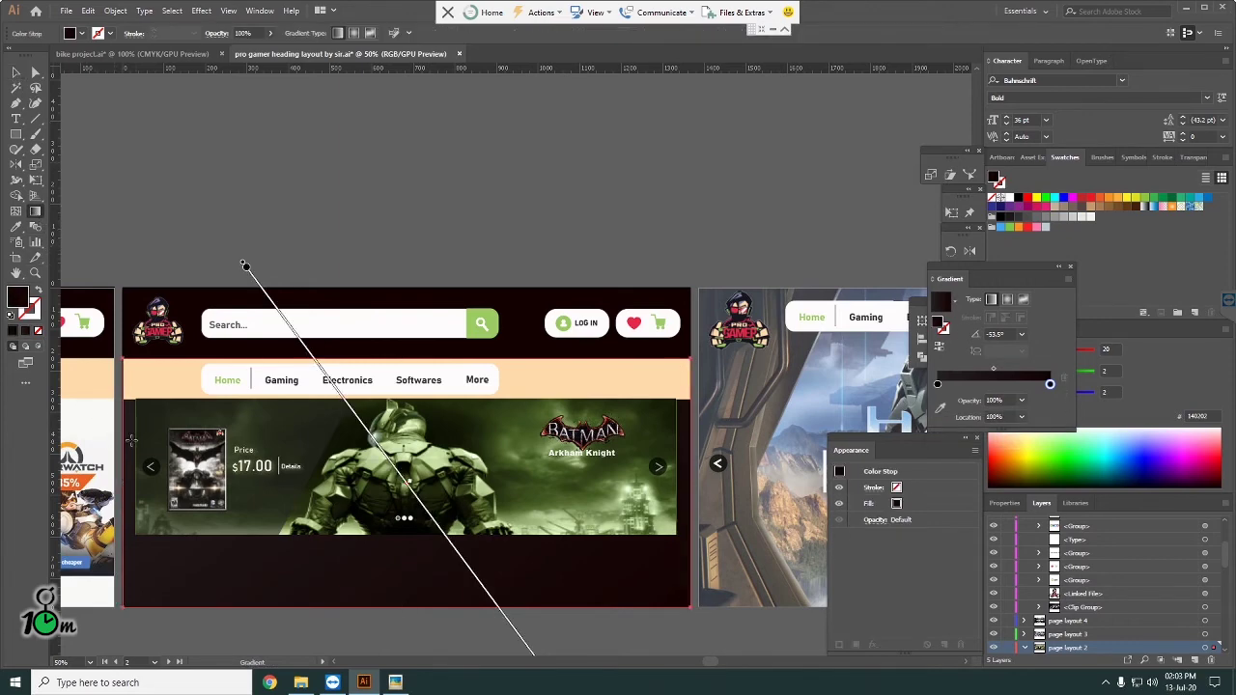
drag(126, 435, 691, 469)
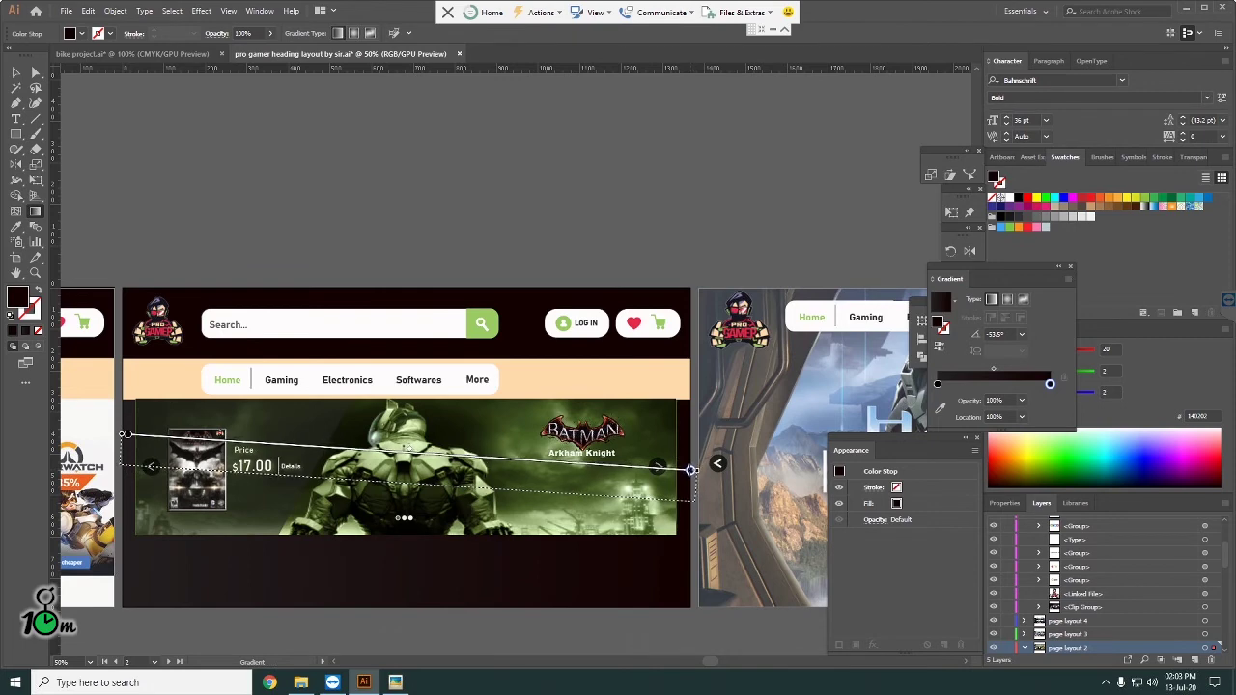
drag(693, 470, 688, 470)
drag(405, 447, 406, 480)
click(12, 74)
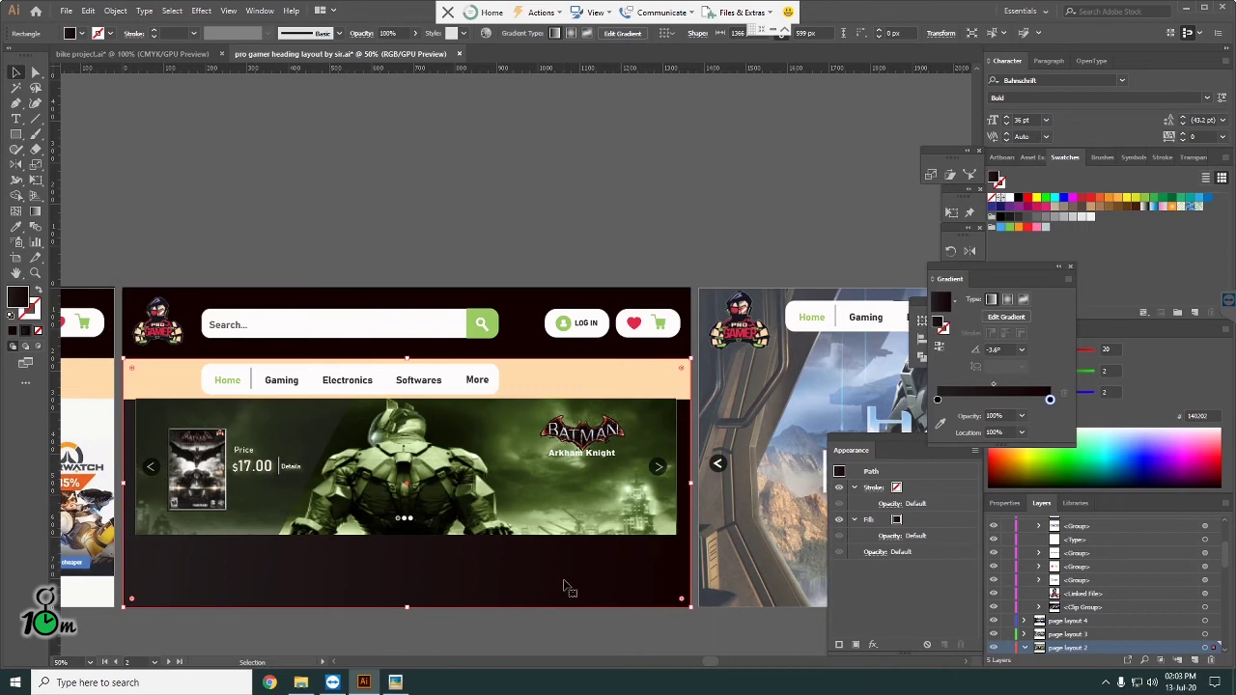
Step: Try 20–50% banner opacity, undo back to 100%, and set the gradient angle to 0°
click(392, 34)
text(20)
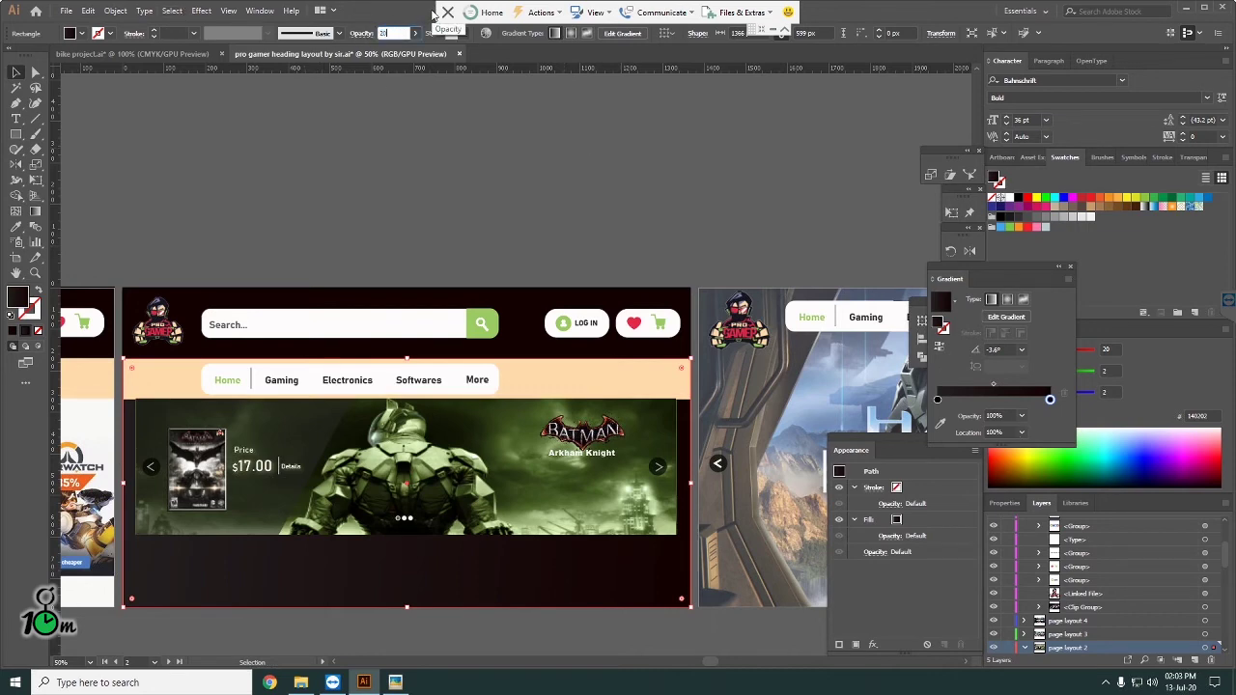
key(Return)
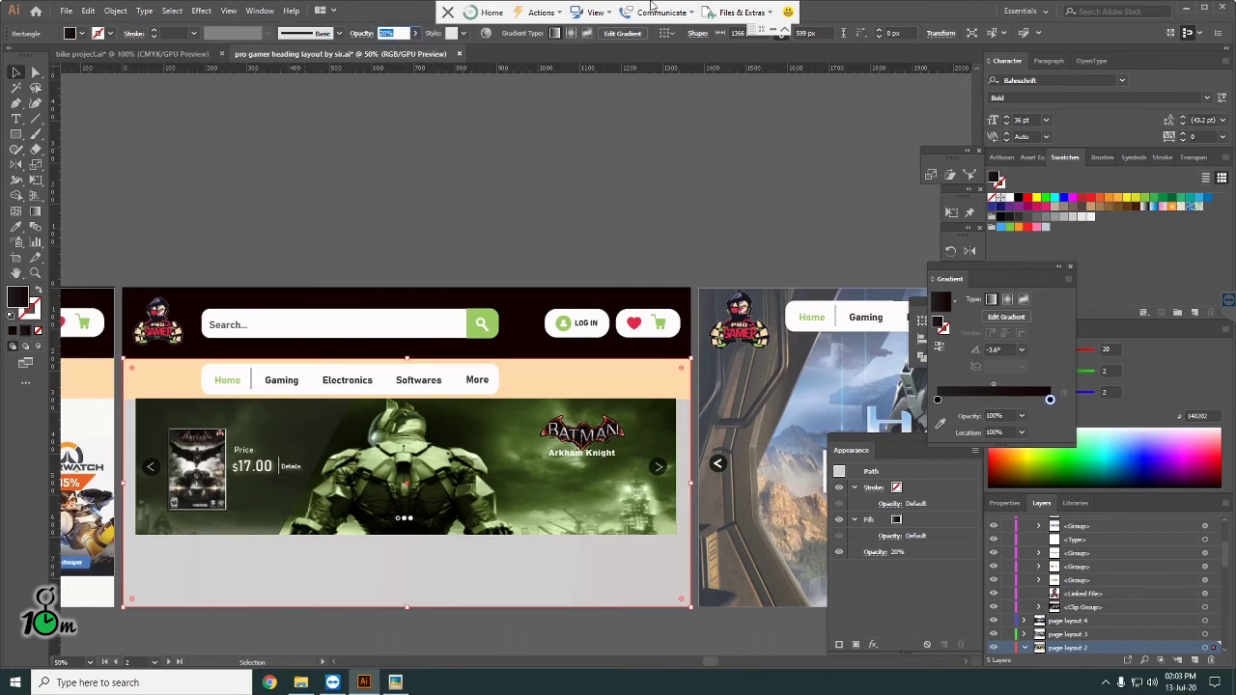
key(Return)
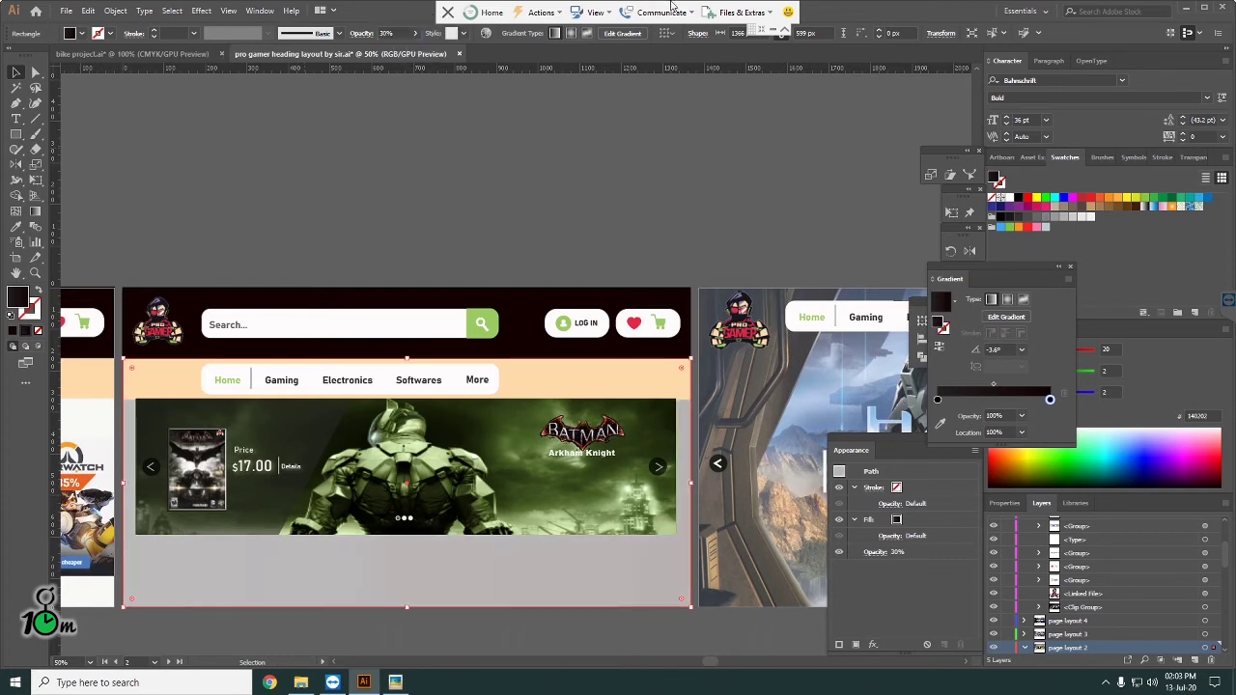
text(3)
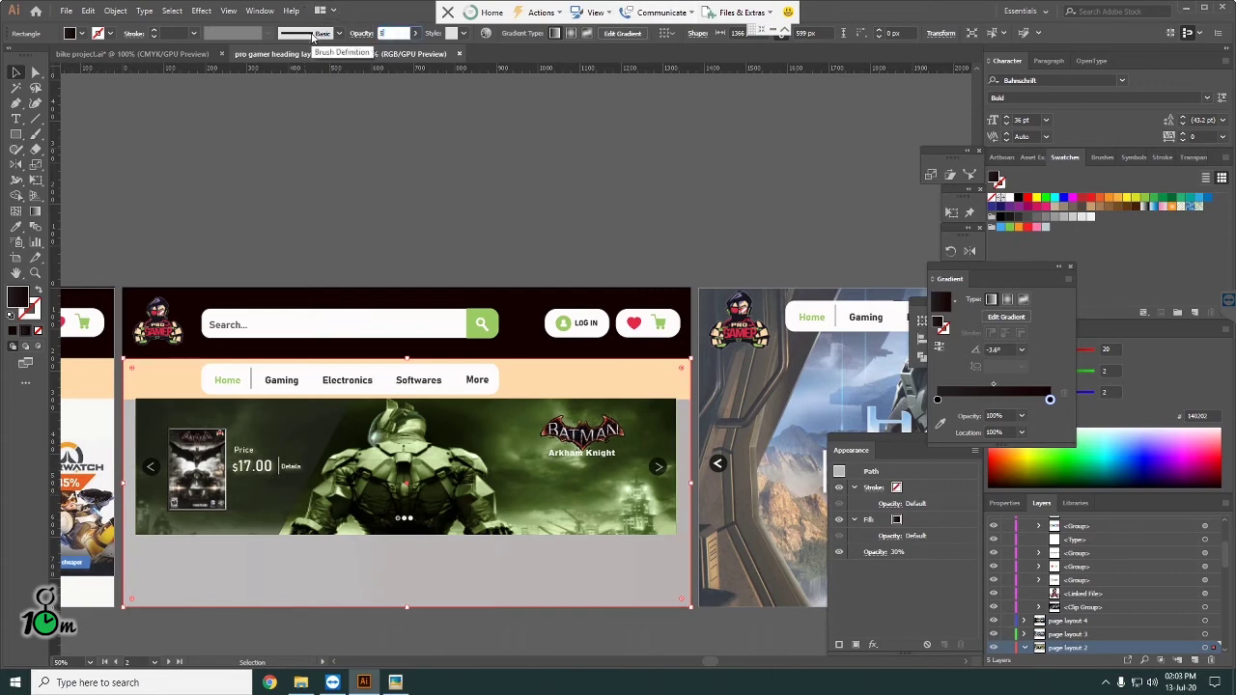
text(0)
key(Return)
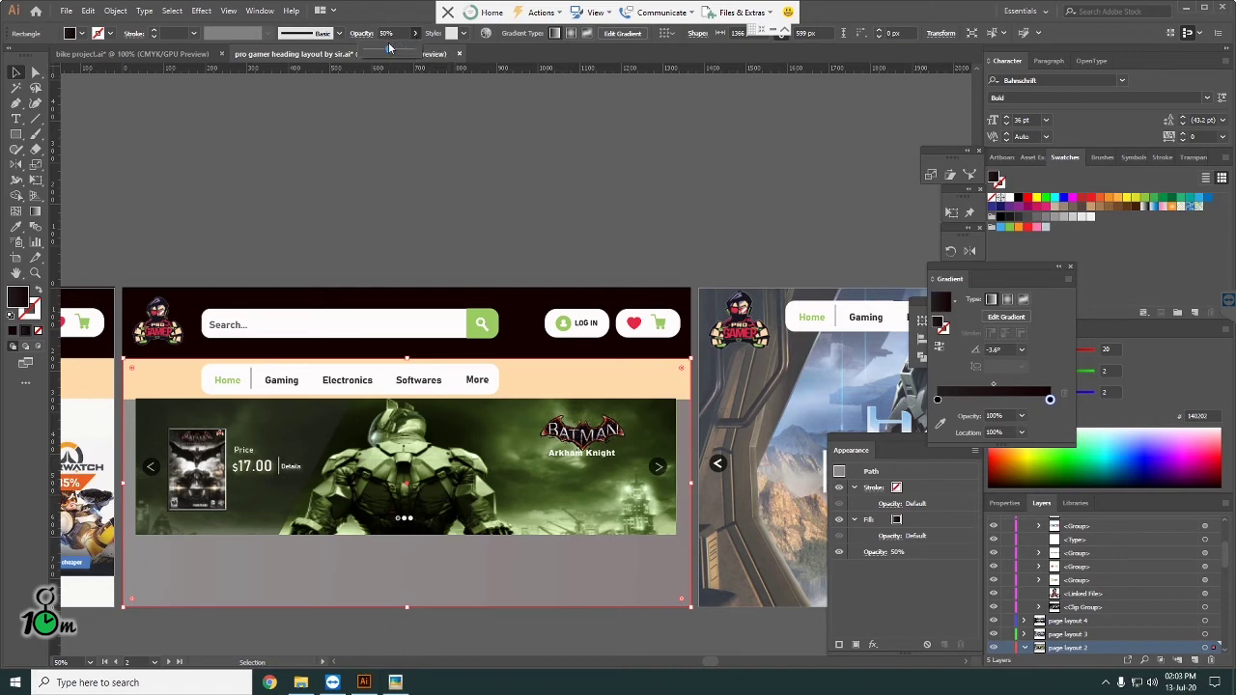
key(ctrl+z)
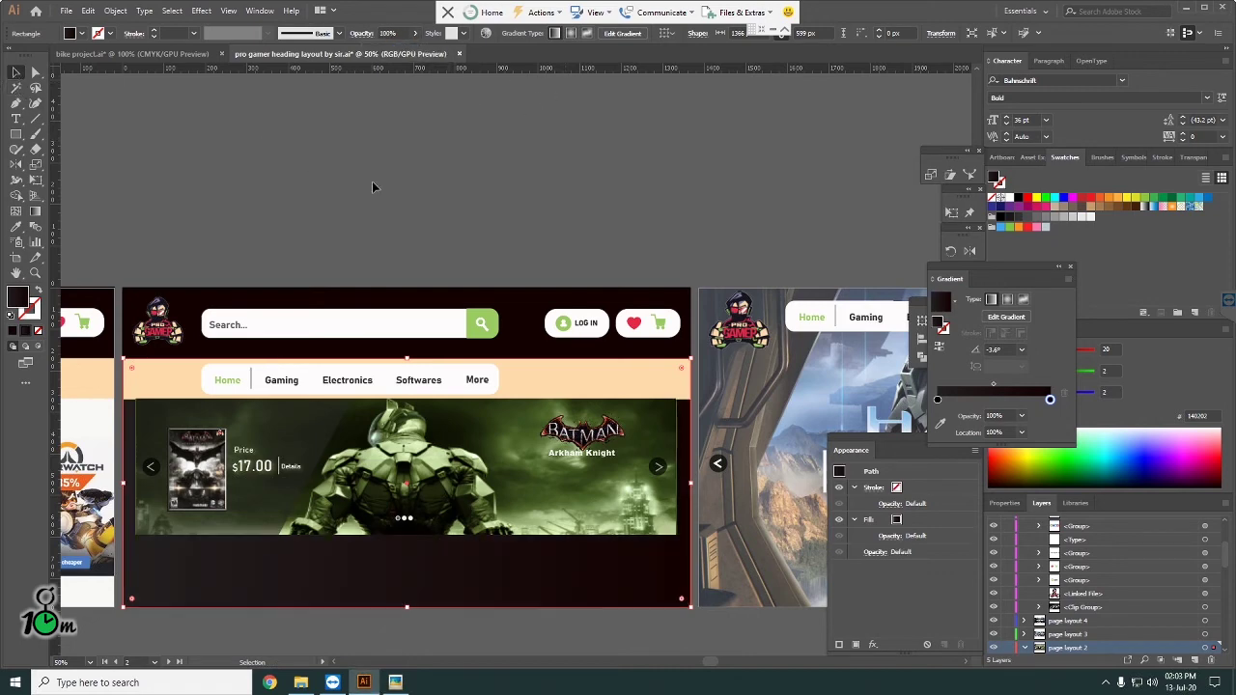
click(372, 187)
click(306, 582)
click(1004, 349)
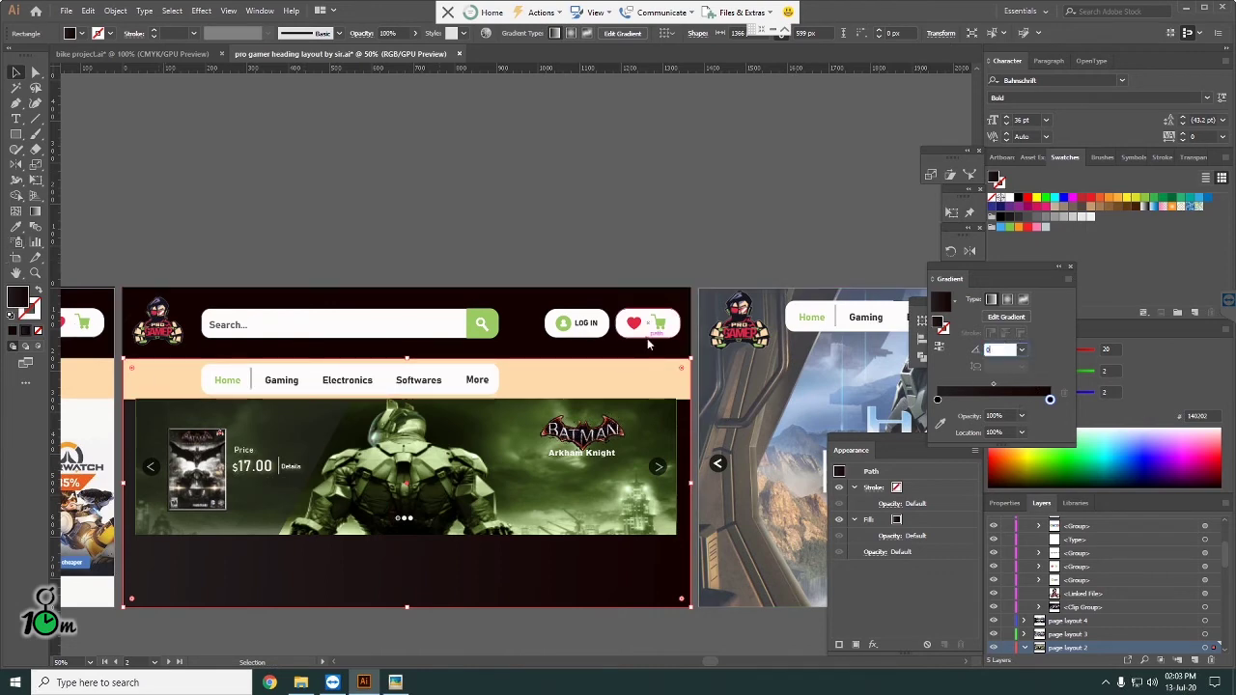
key(Return)
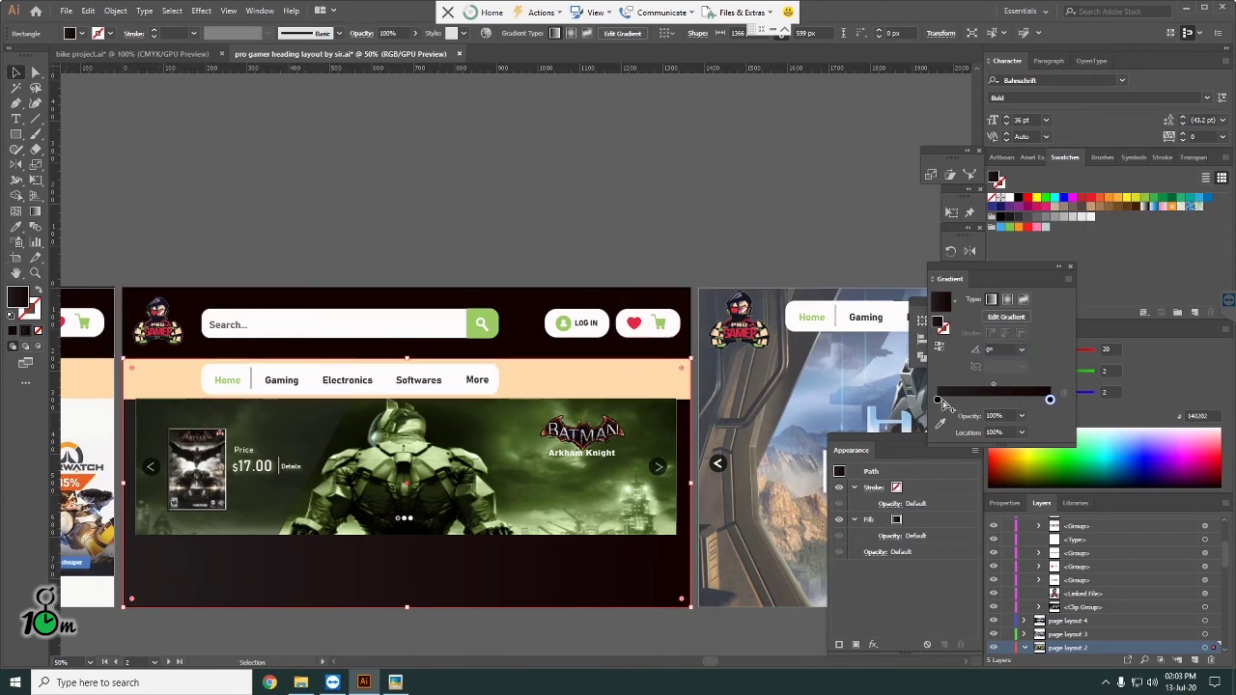
Step: Set the gradient's start stop to a sampled dark brownish black
click(937, 413)
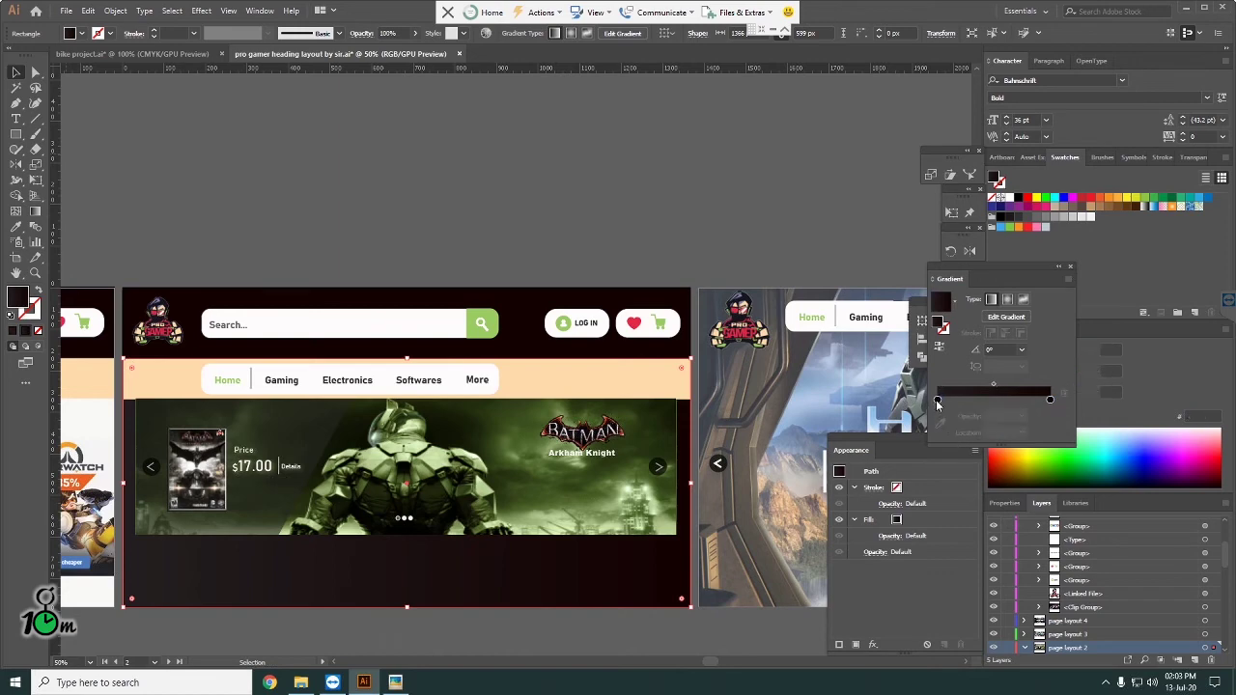
click(937, 400)
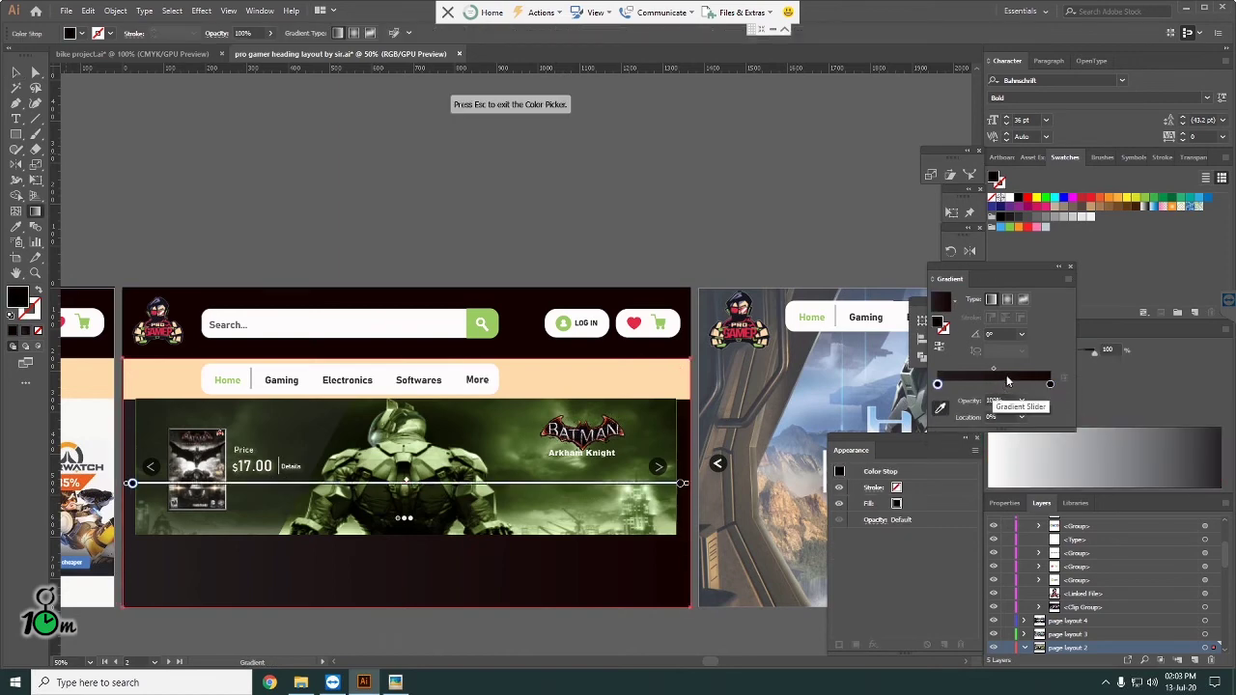
key(Escape)
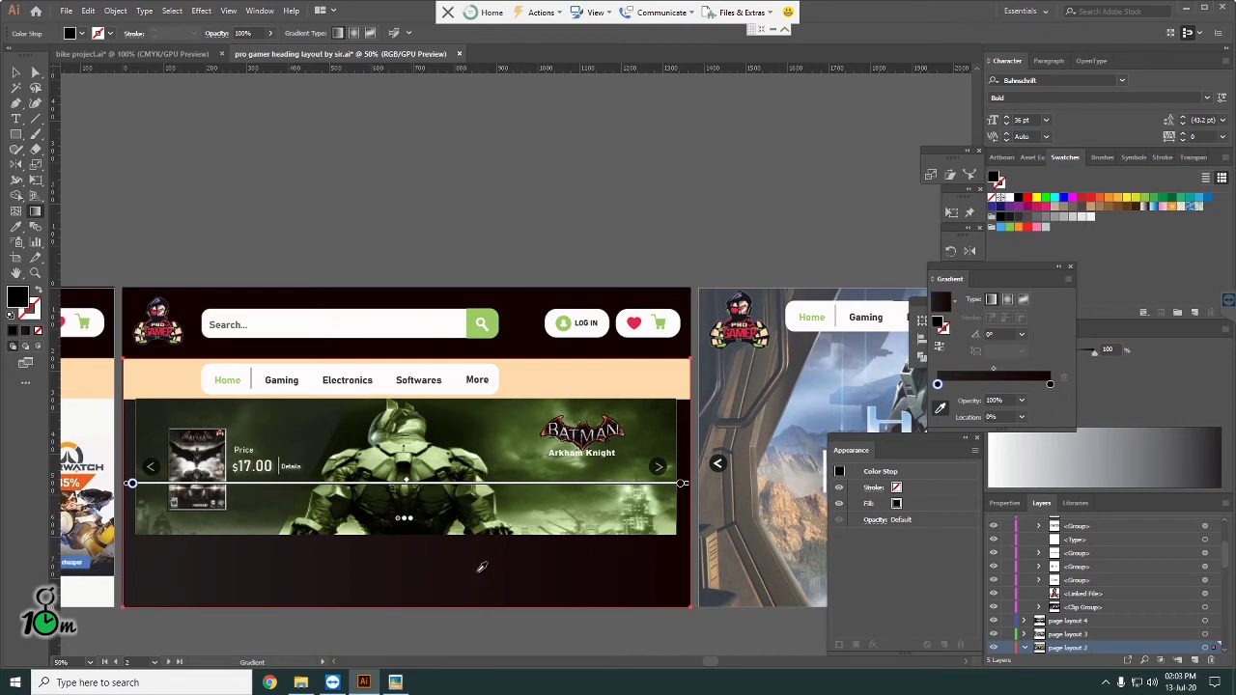
click(461, 567)
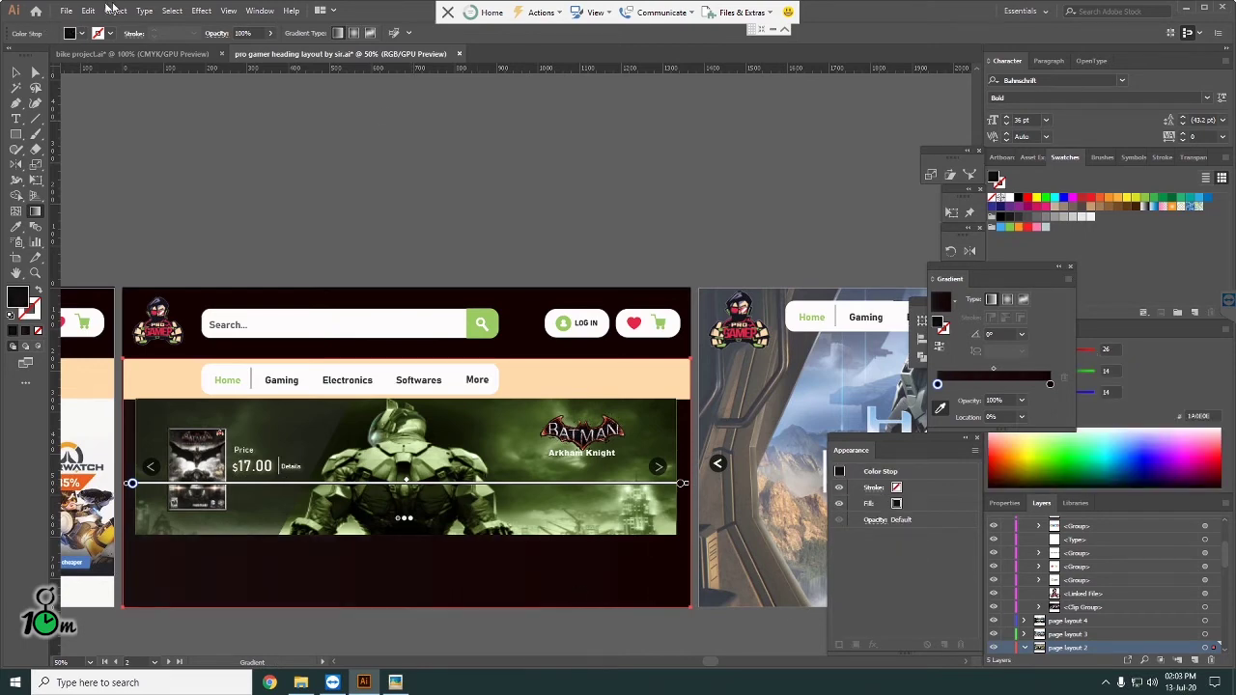
Step: Deselect the artwork and bring up Google Chrome's new tab page
click(15, 72)
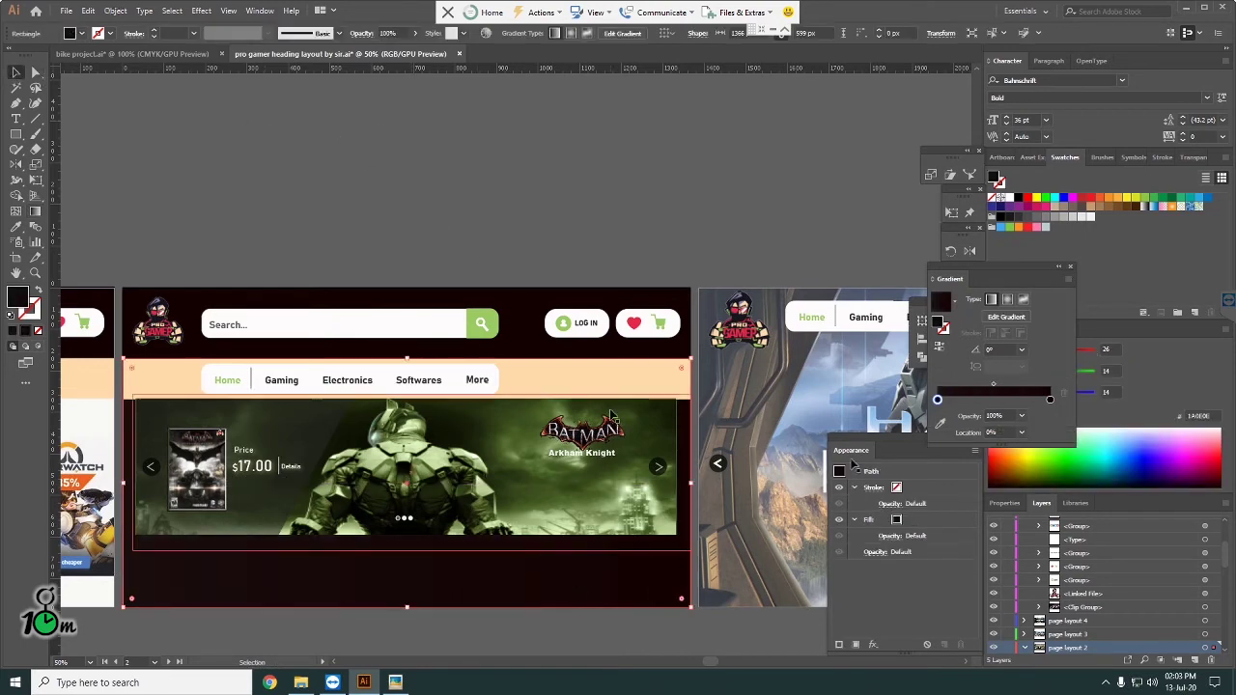
click(624, 259)
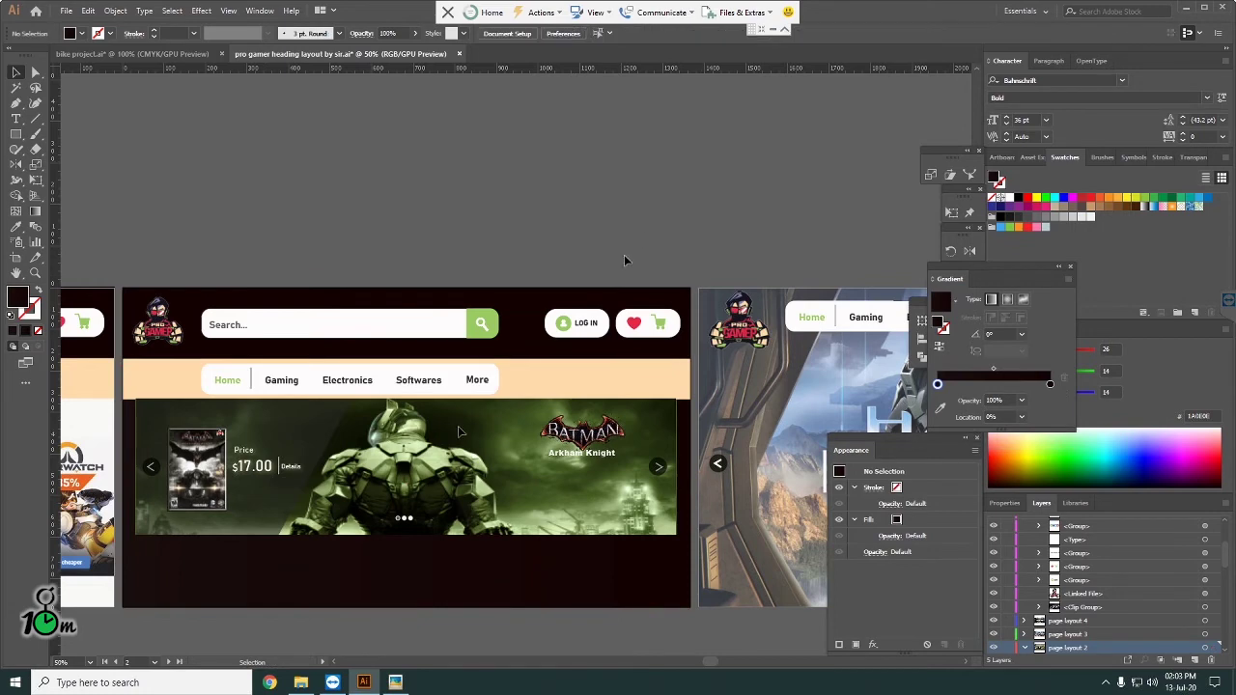
click(641, 592)
click(702, 181)
alt+scroll(488, 183, down, 1)
alt+scroll(701, 189, up, 1)
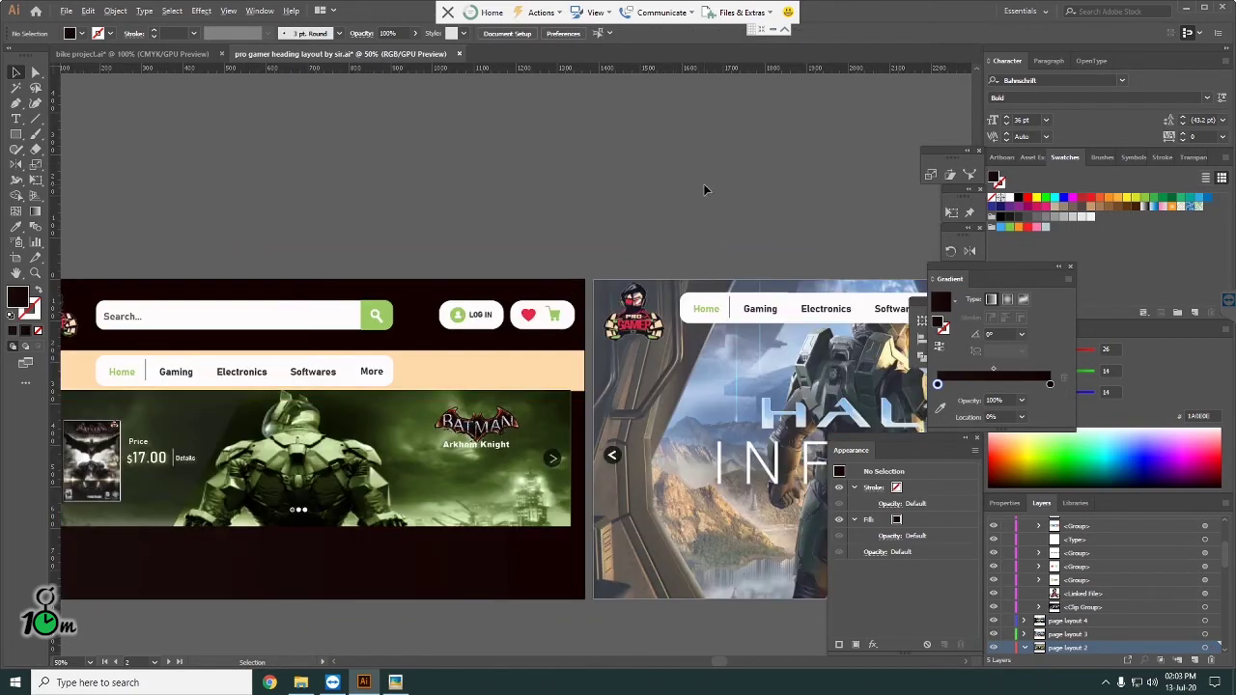
alt+scroll(703, 186, down, 1)
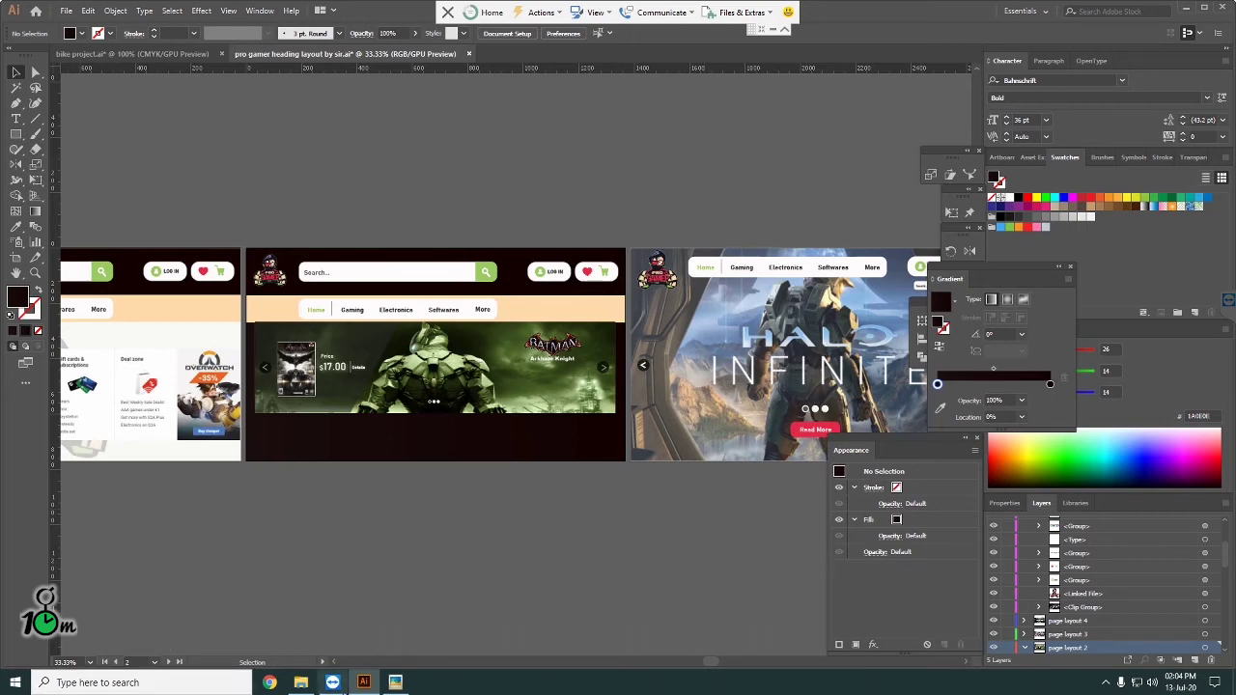
click(267, 682)
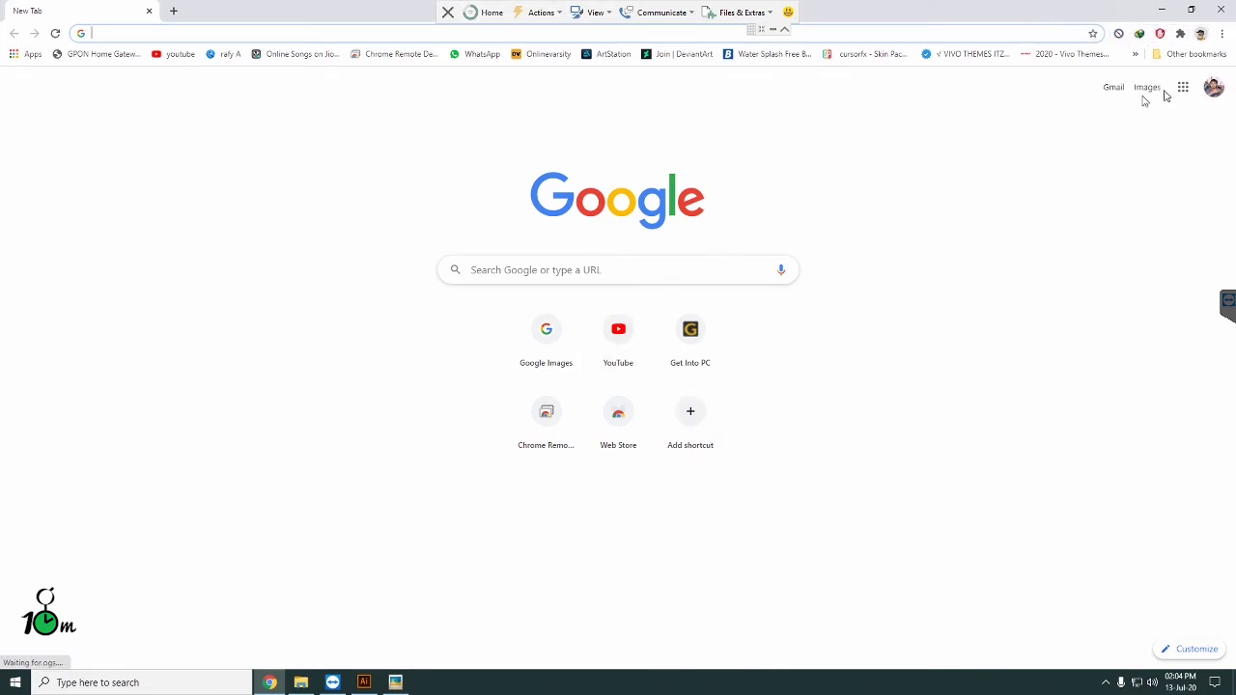
Step: Open a new private browsing window and search Google for 'flipkart'
click(1222, 37)
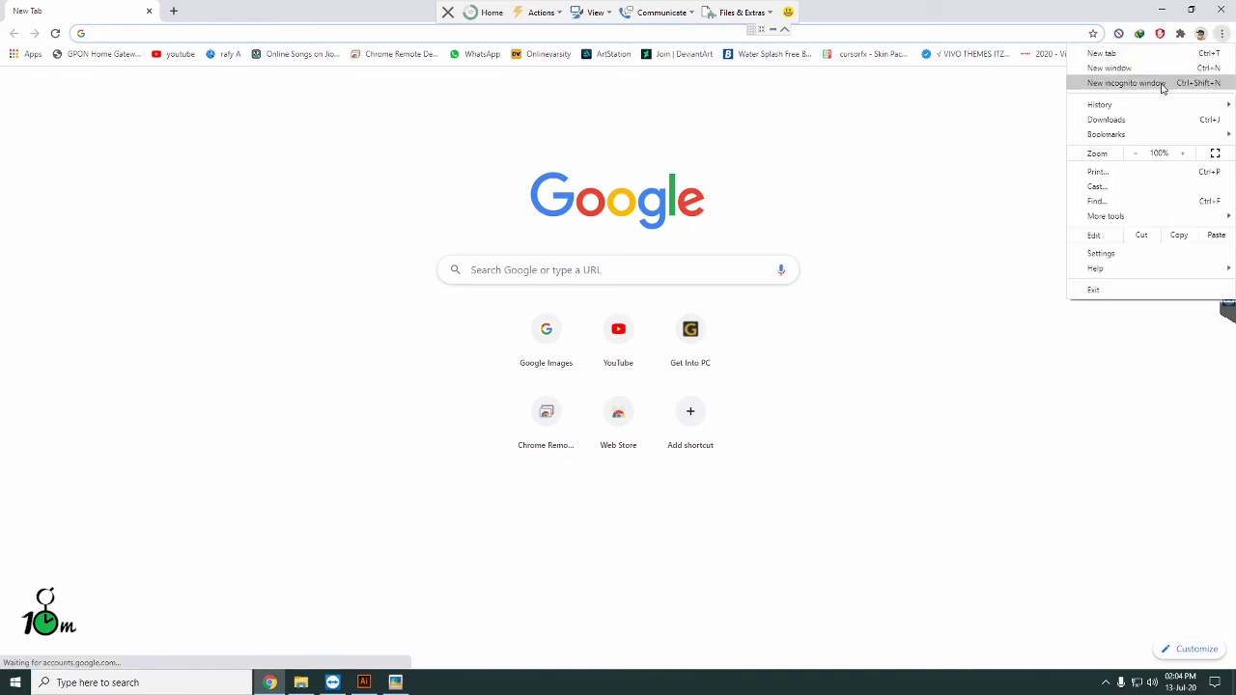
click(1170, 85)
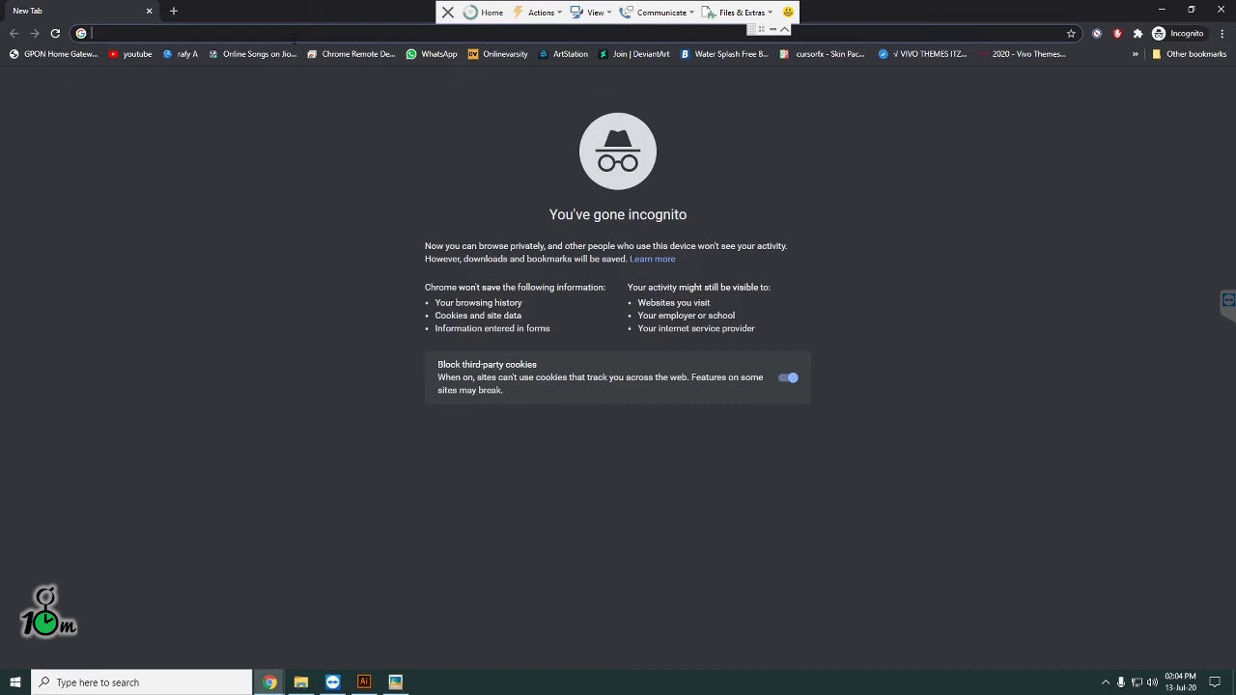
text(fl)
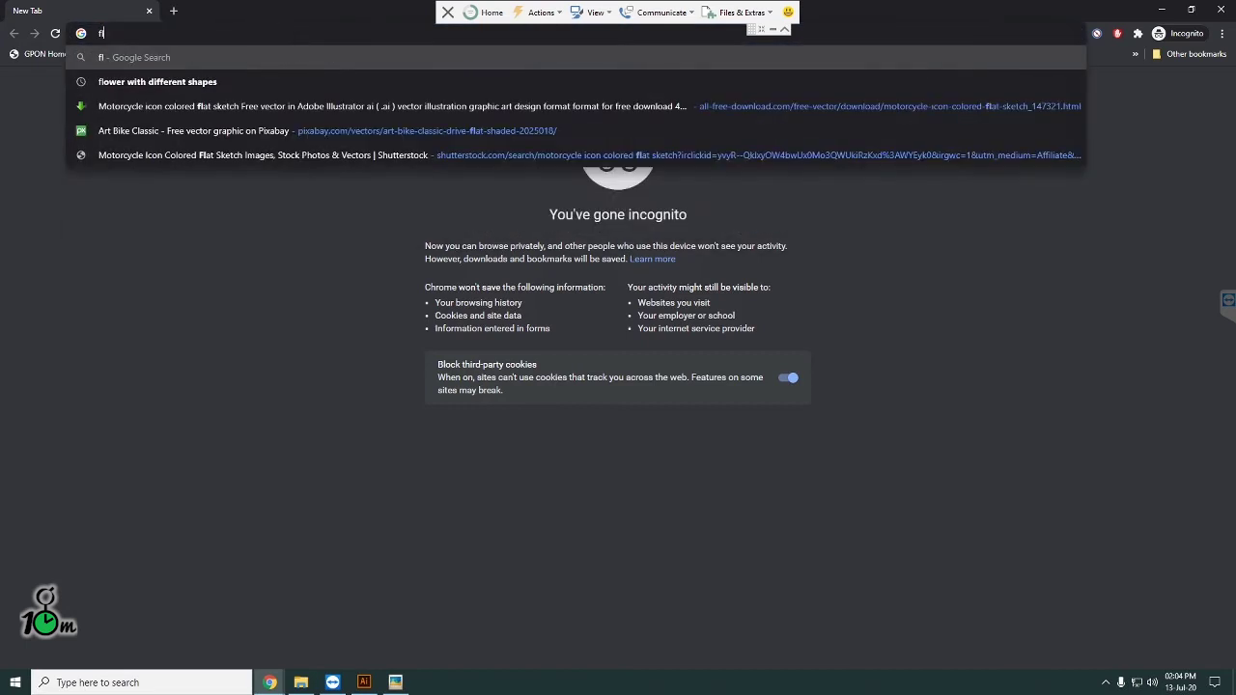
text(ipkart)
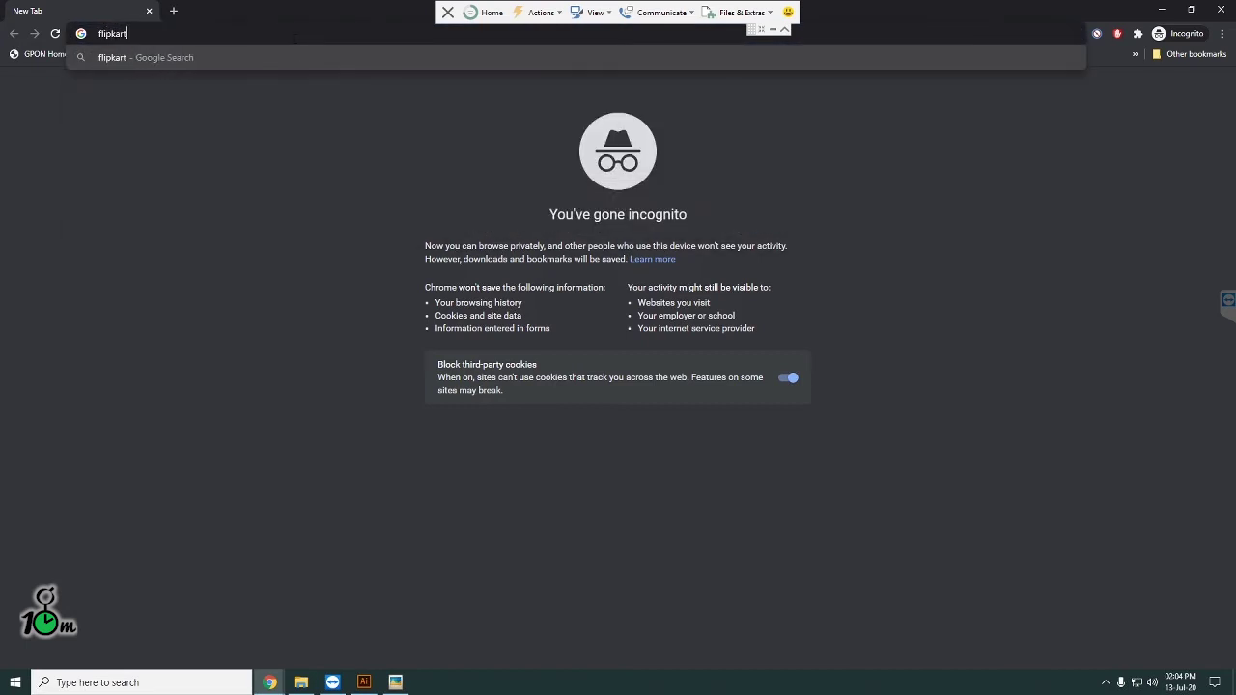
key(Return)
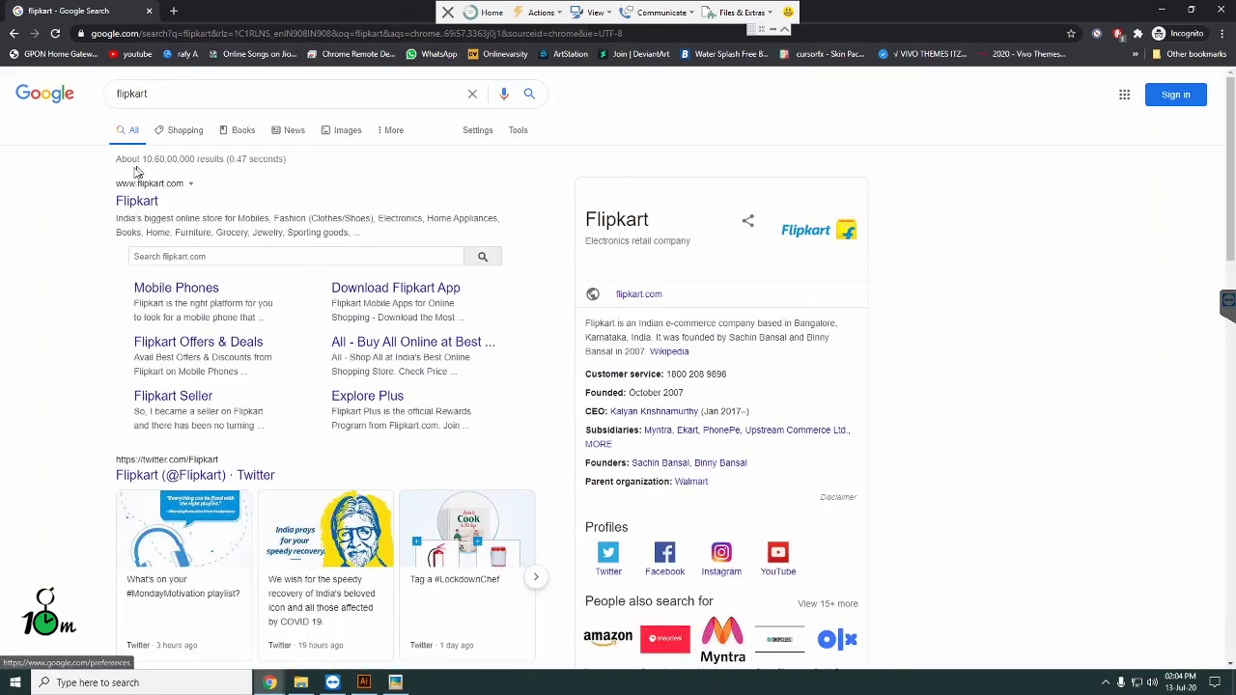
Step: Open the Flipkart homepage, close its login popup, look it over, and start a blank tab
click(136, 201)
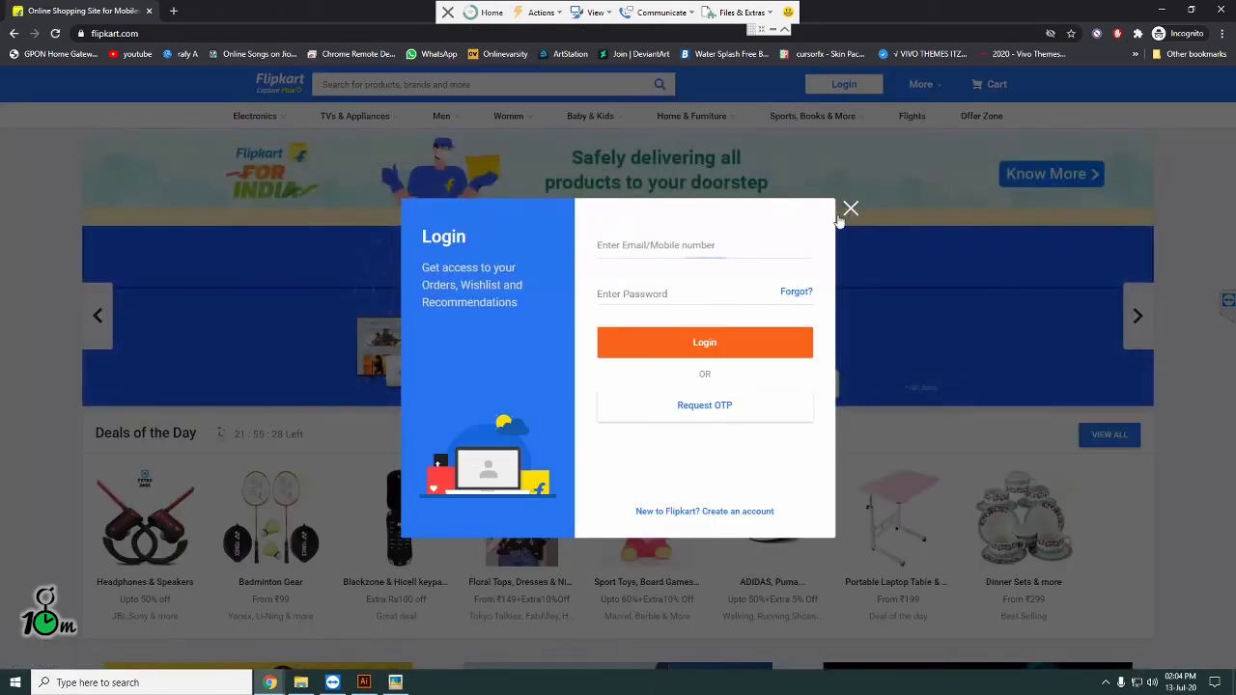
click(850, 208)
scroll(326, 455, down, 4)
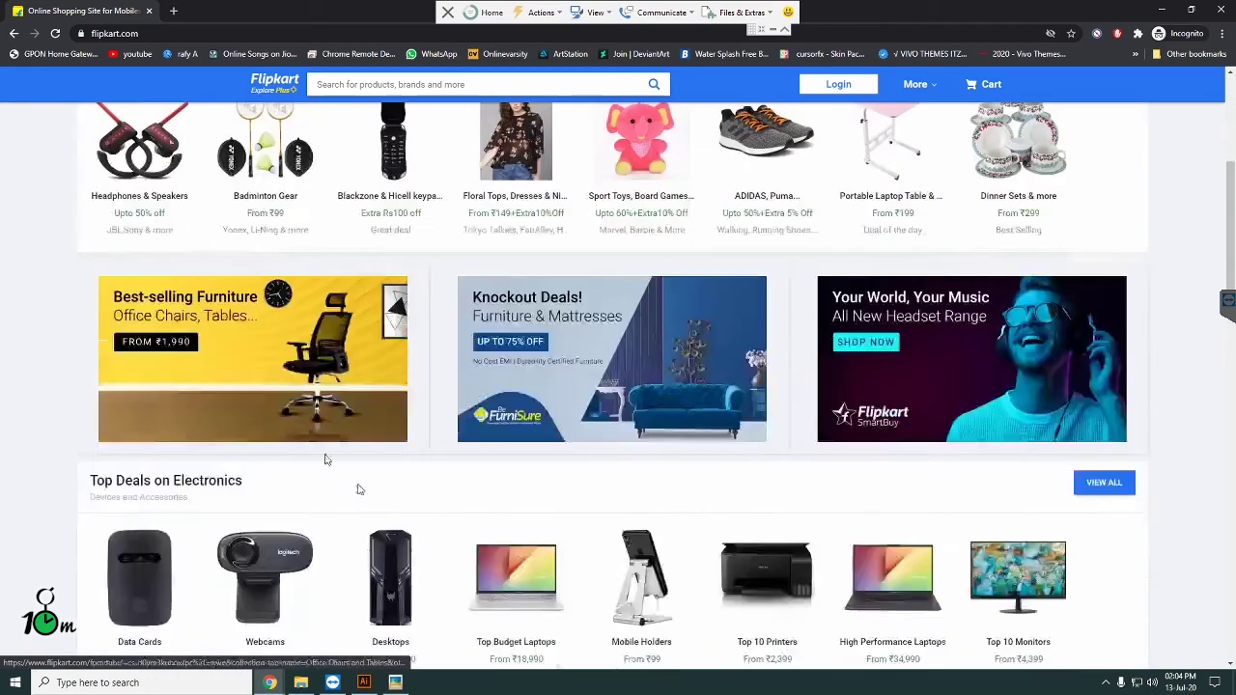
scroll(620, 550, down, 4)
scroll(367, 504, up, 4)
scroll(367, 503, up, 4)
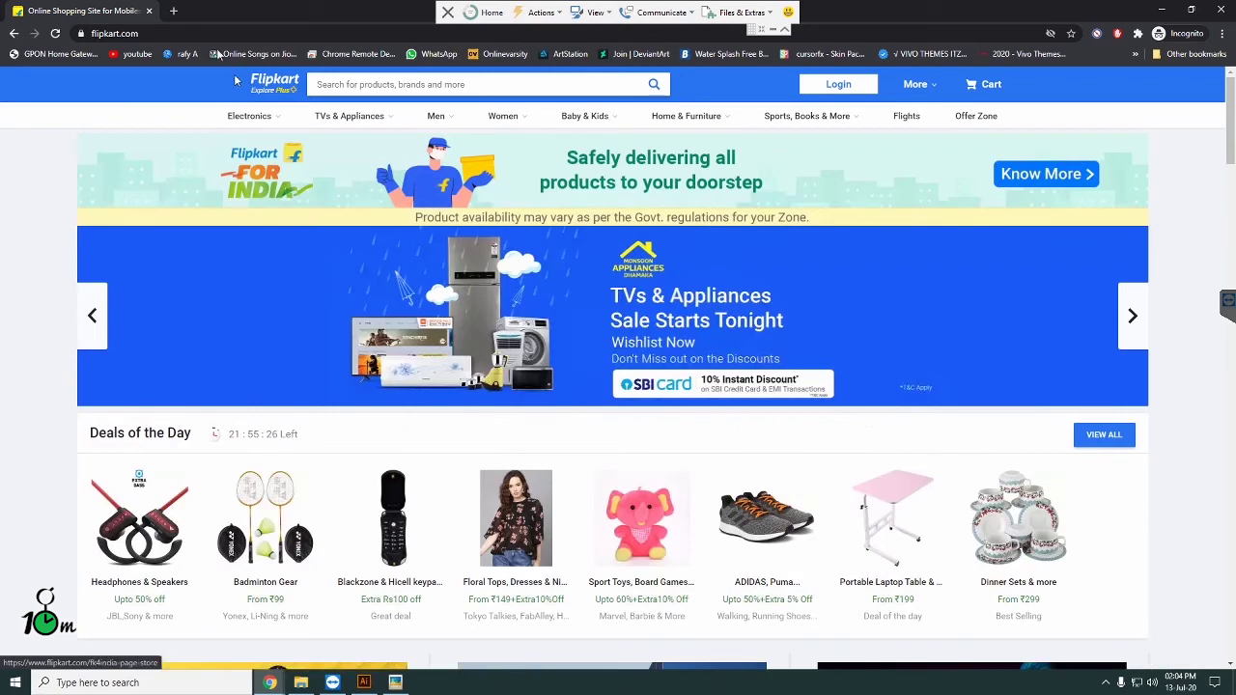
click(175, 13)
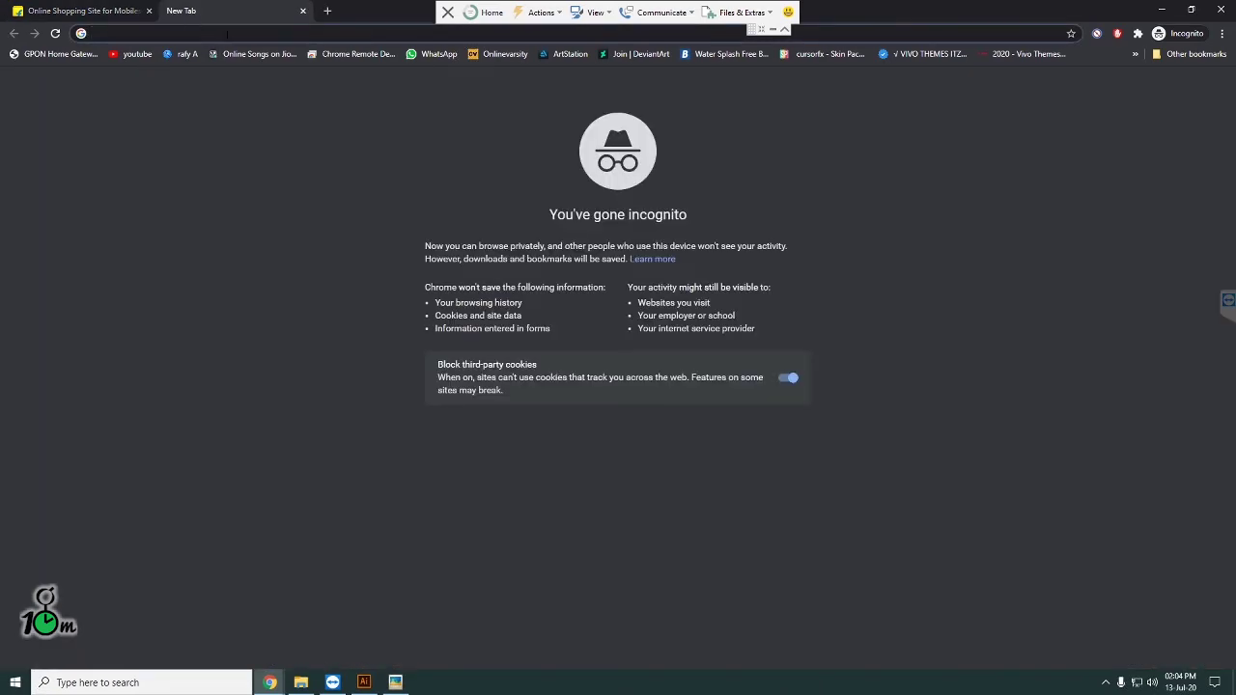
Step: Search 'gaming sites' and open the Disqus Blog top 10 gaming websites article in a new tab
text(ga)
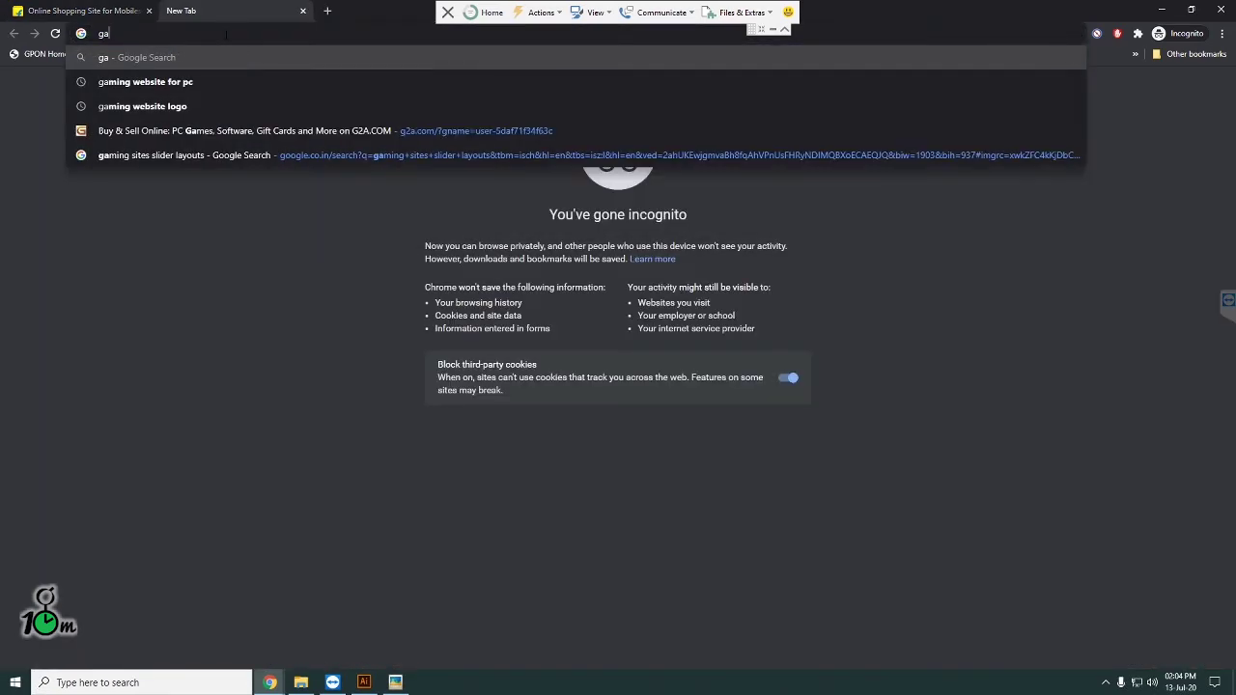
text(ming sit)
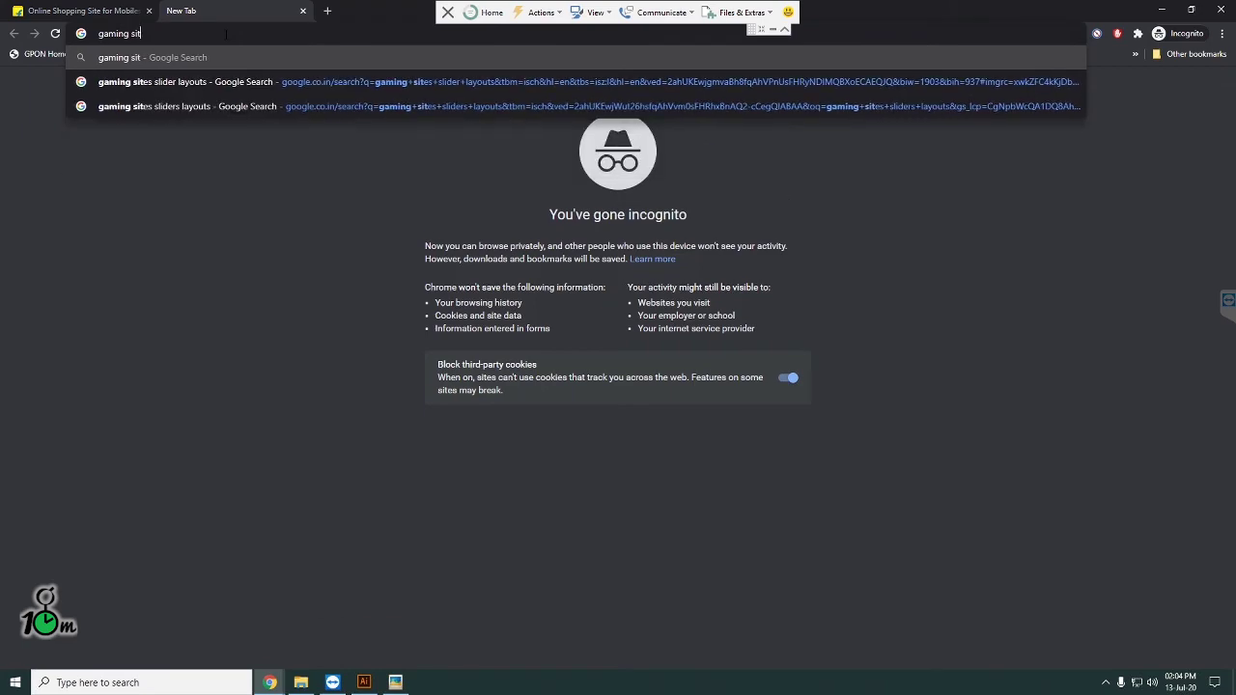
text(es)
key(Return)
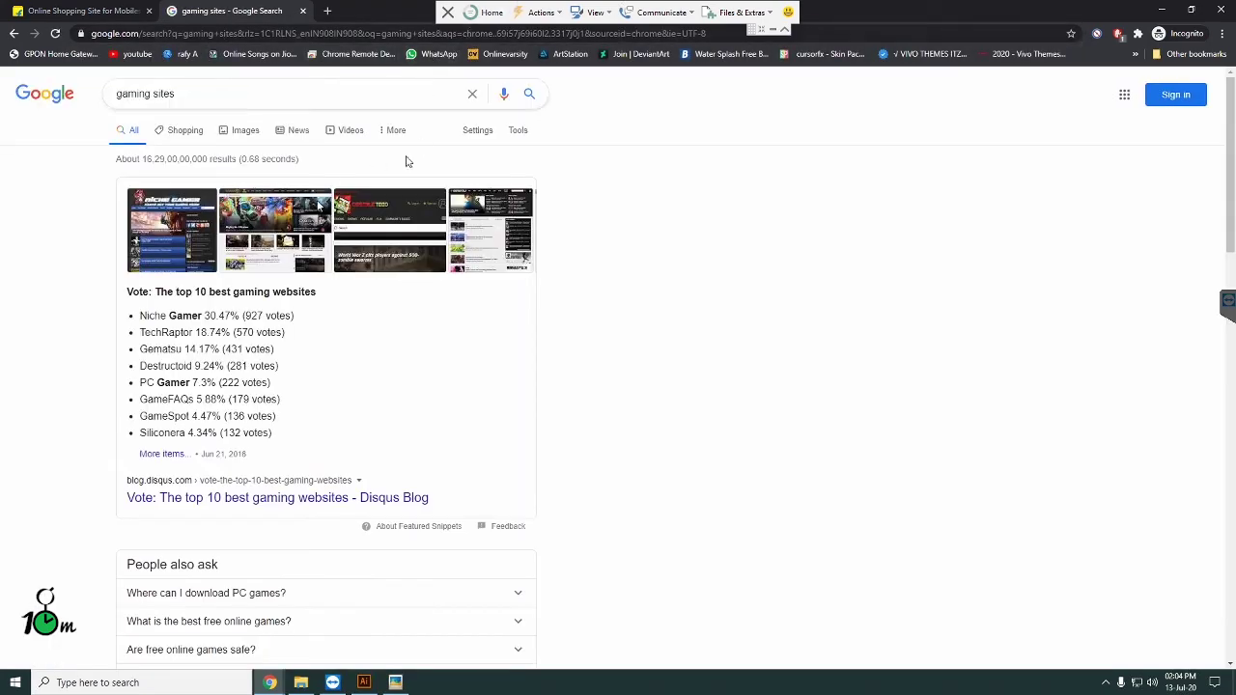
scroll(212, 502, down, 4)
scroll(206, 506, down, 3)
scroll(262, 323, up, 2)
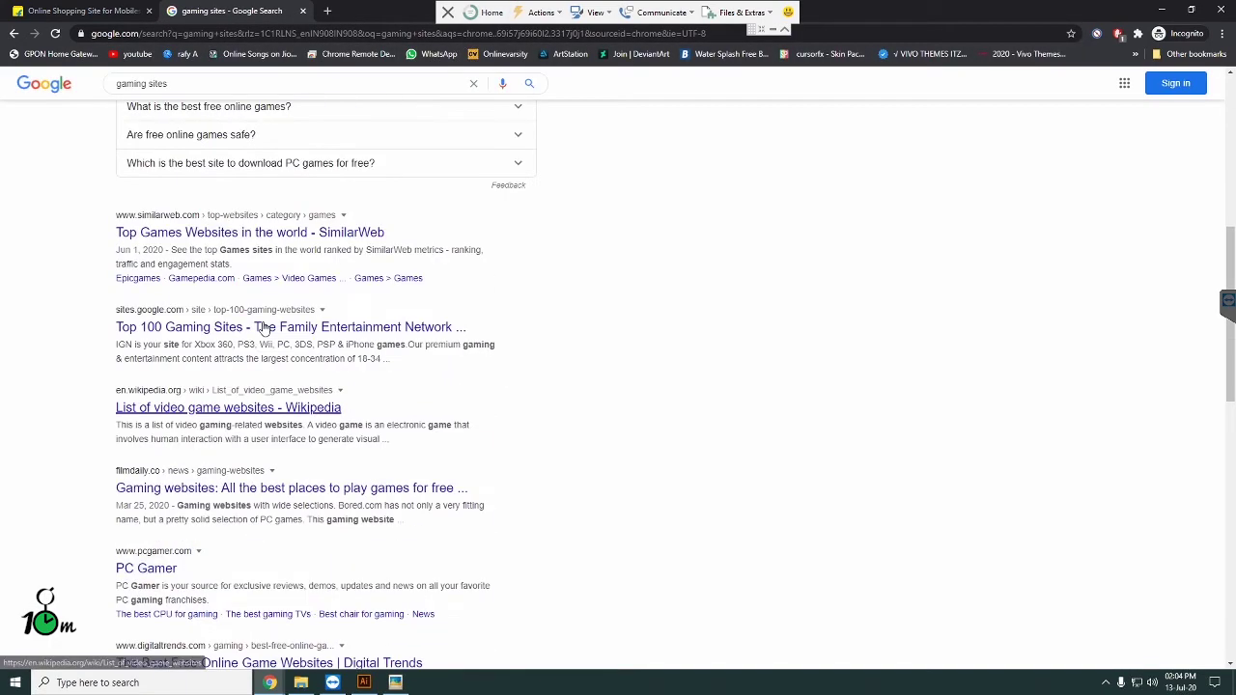
scroll(317, 208, up, 3)
scroll(317, 207, up, 2)
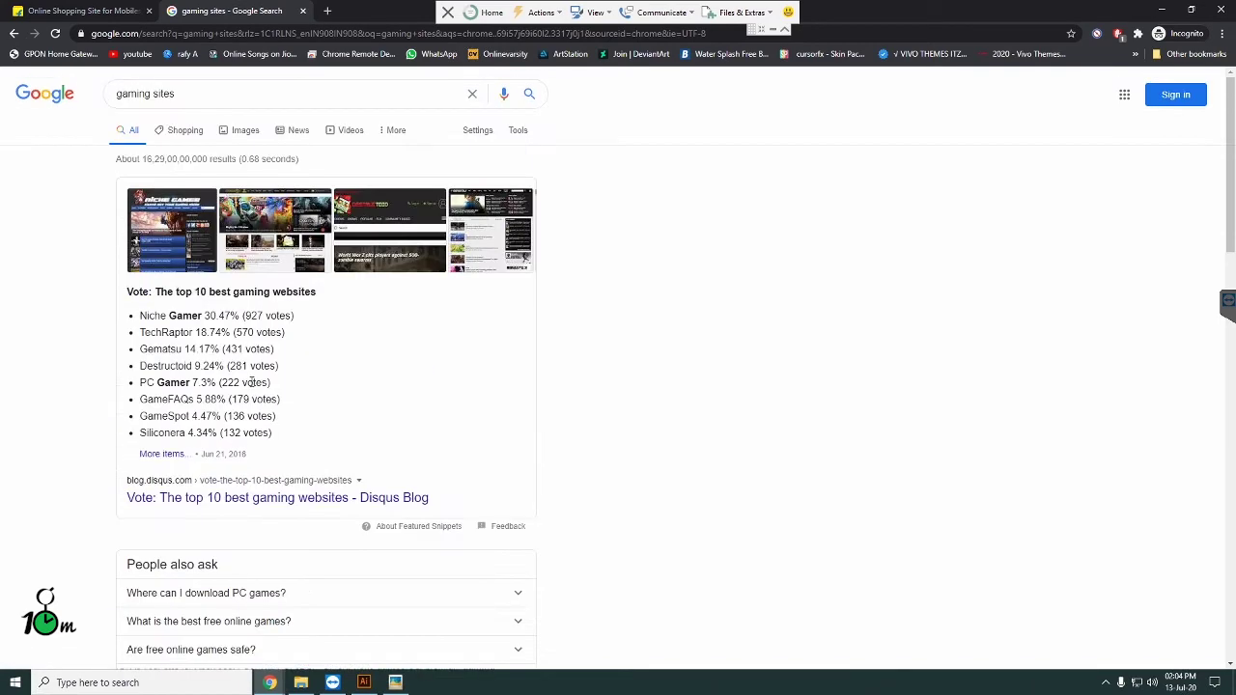
right_click(268, 506)
click(322, 514)
click(362, 12)
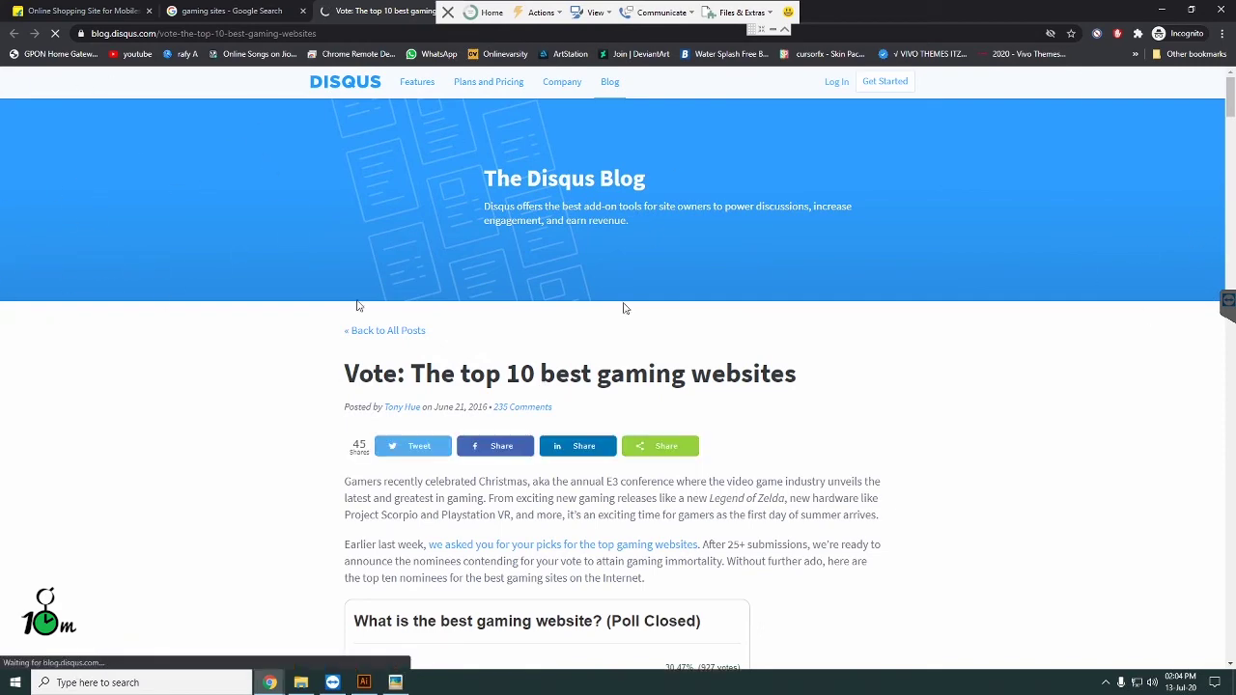
Step: Scroll the Disqus post and open its GameFAQs link in a new tab
scroll(415, 309, down, 3)
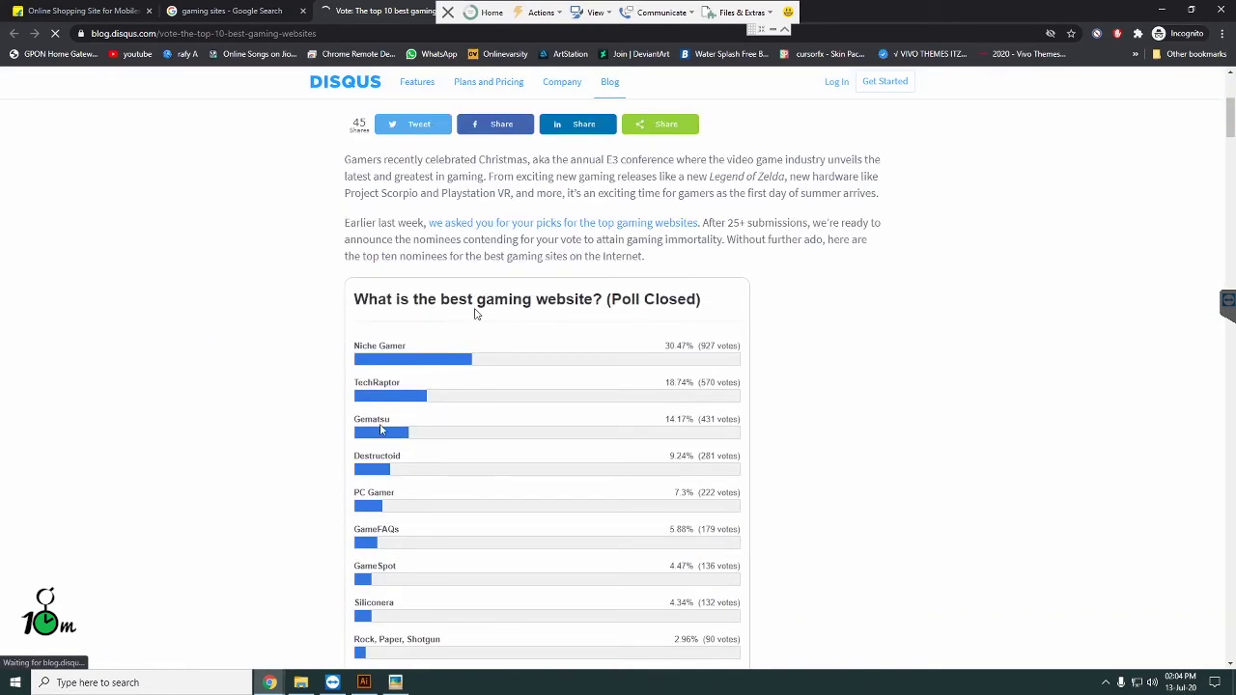
scroll(556, 307, down, 3)
scroll(533, 493, down, 3)
scroll(531, 502, down, 1)
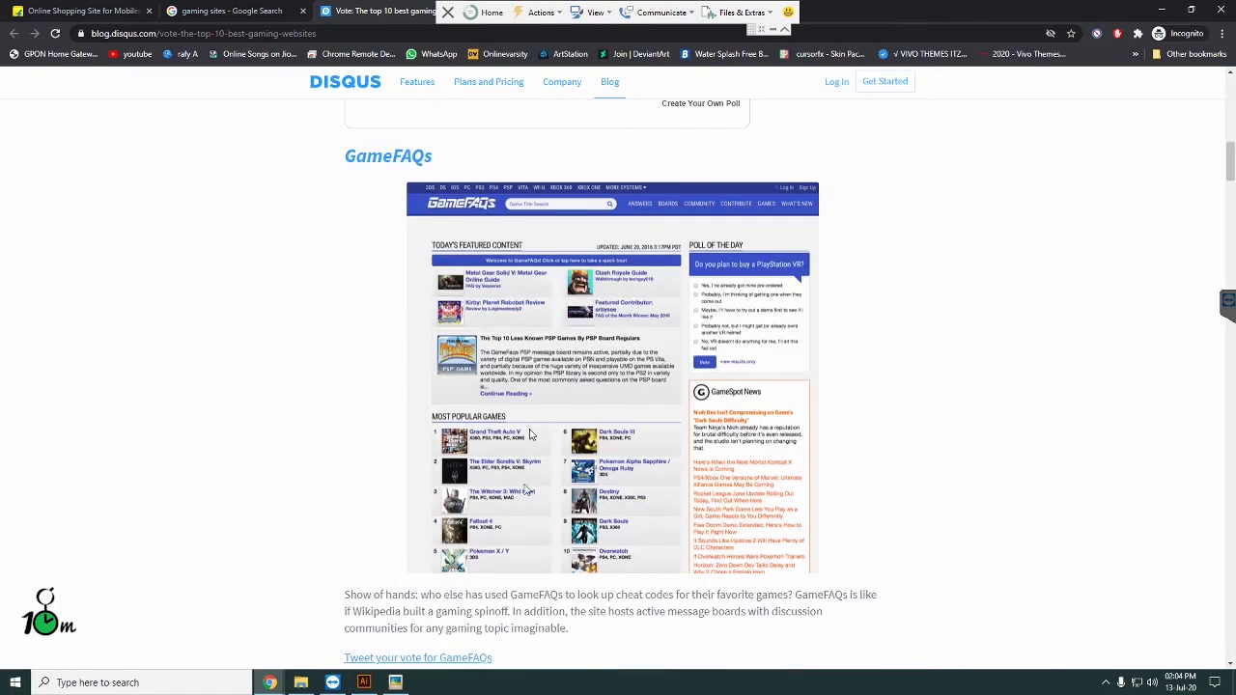
right_click(405, 162)
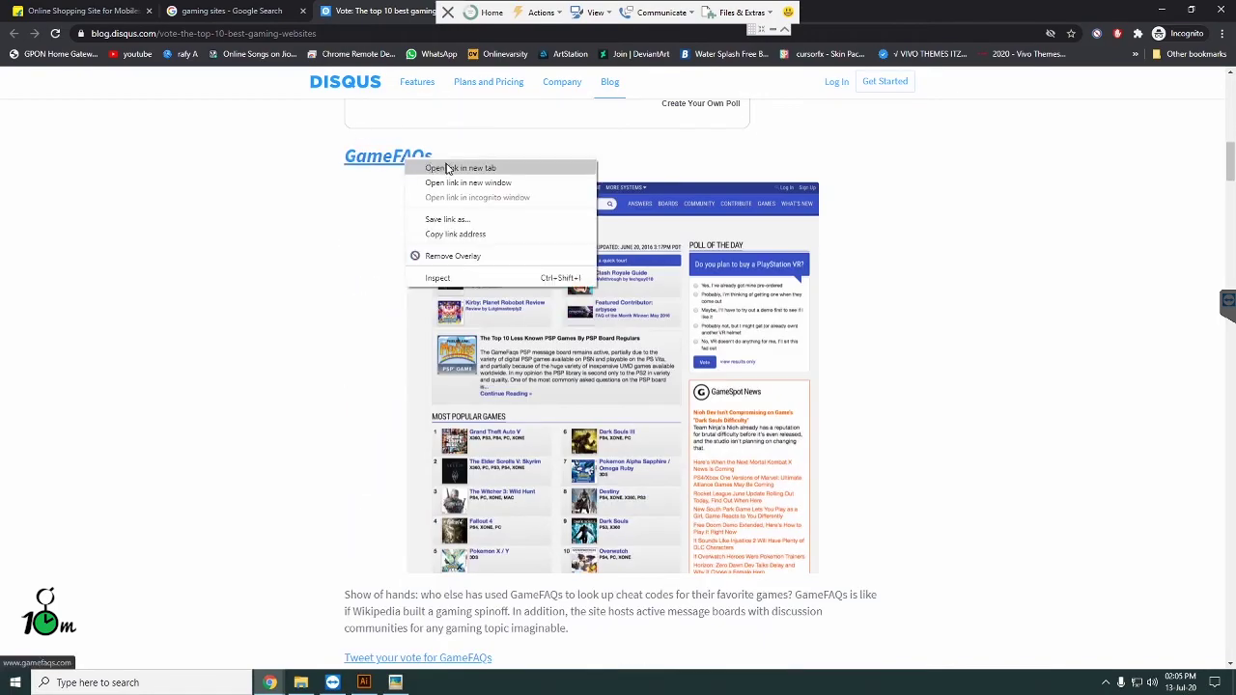
click(447, 169)
Step: Read through the Disqus gaming websites vote list and dismiss its subscription popup
scroll(454, 318, down, 2)
scroll(474, 441, down, 6)
scroll(470, 423, up, 2)
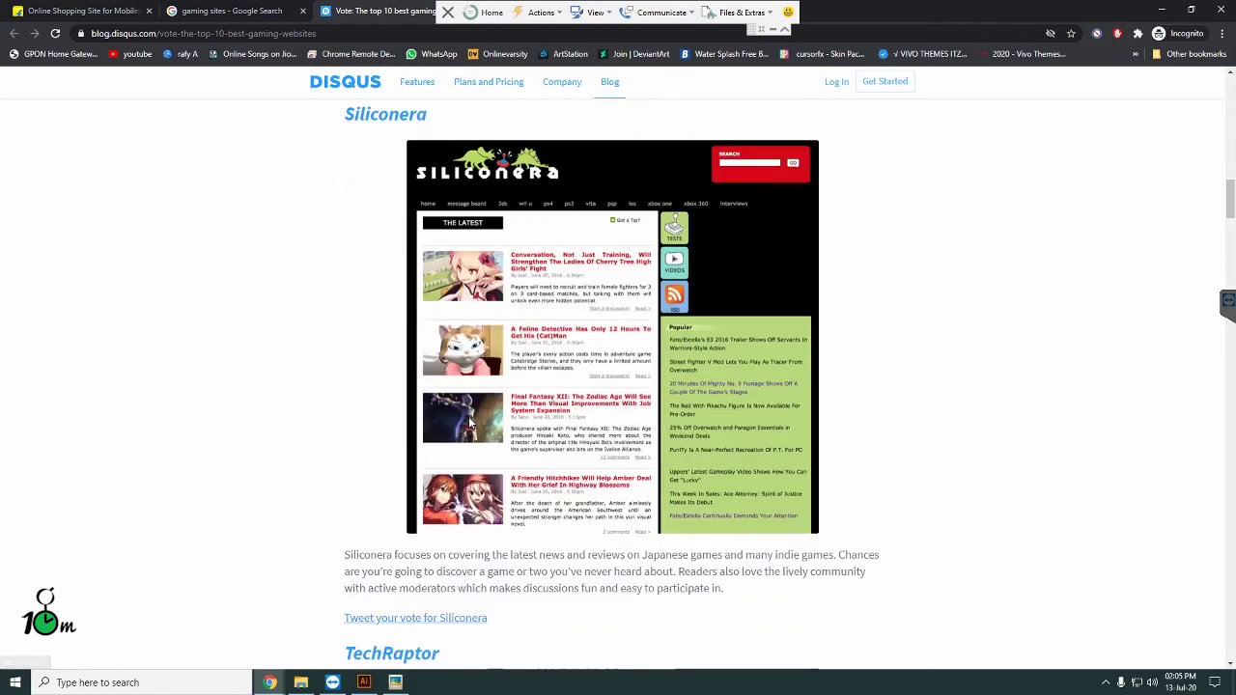
scroll(470, 423, up, 1)
scroll(377, 356, down, 3)
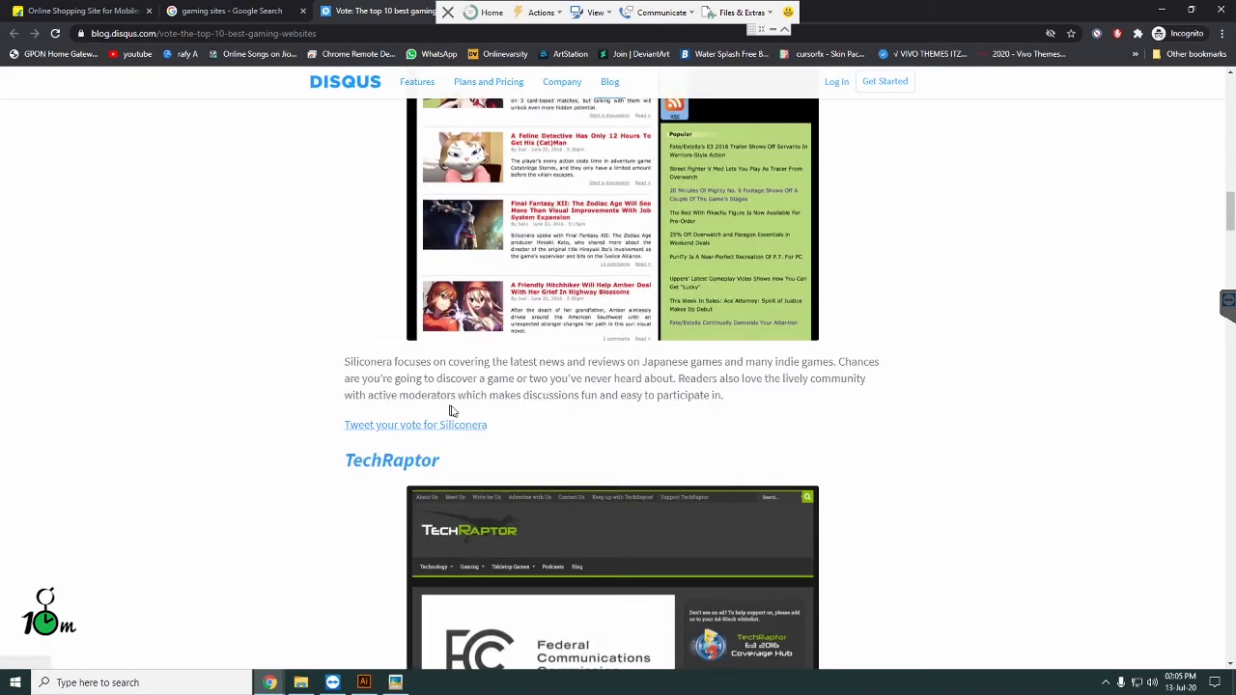
scroll(454, 415, down, 5)
scroll(453, 417, up, 2)
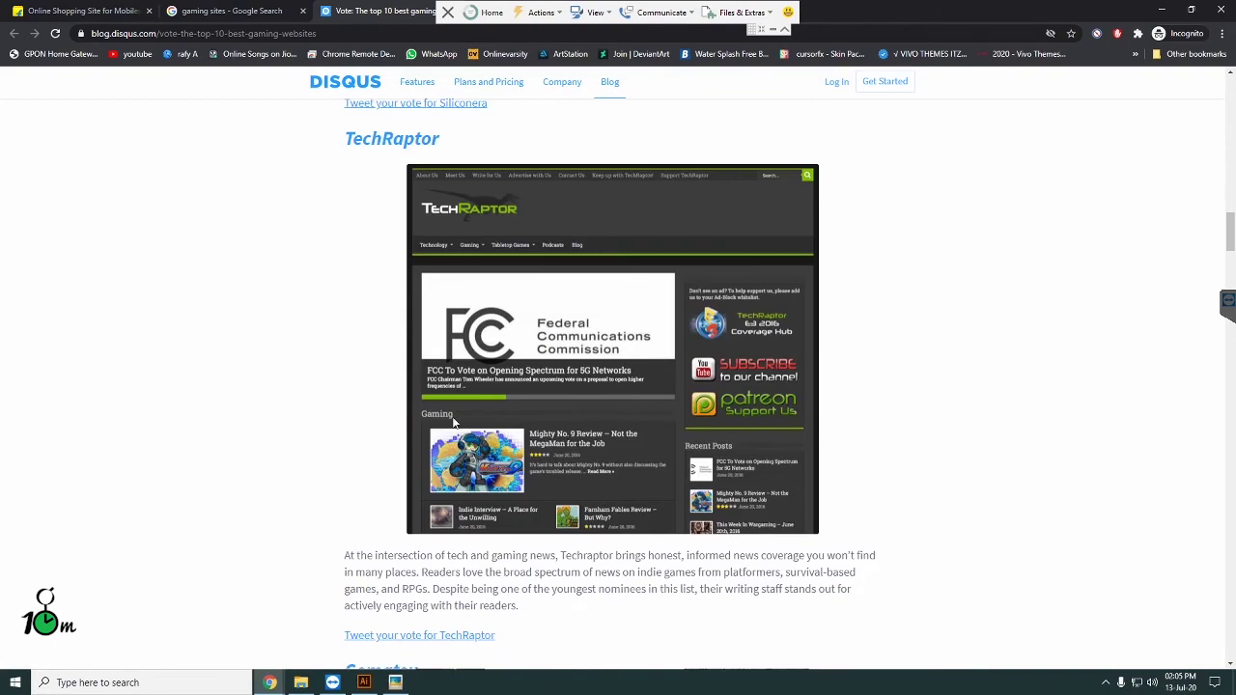
scroll(454, 422, down, 5)
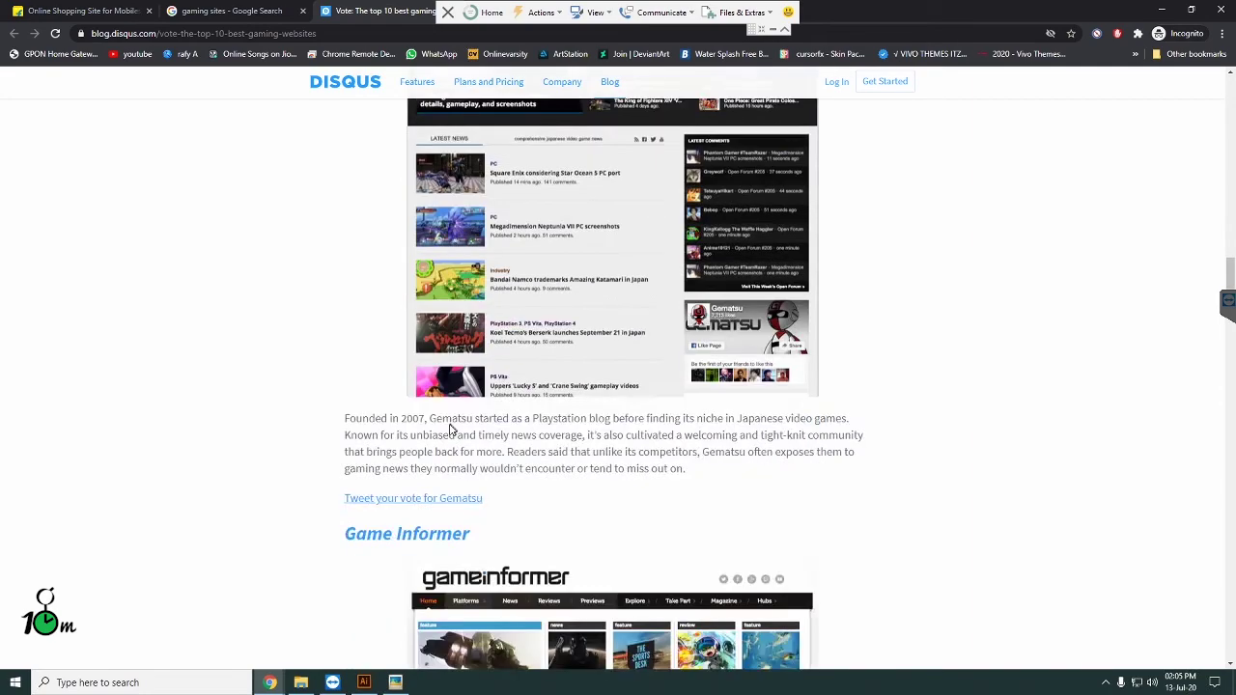
scroll(450, 430, down, 6)
scroll(449, 433, down, 5)
scroll(447, 430, down, 6)
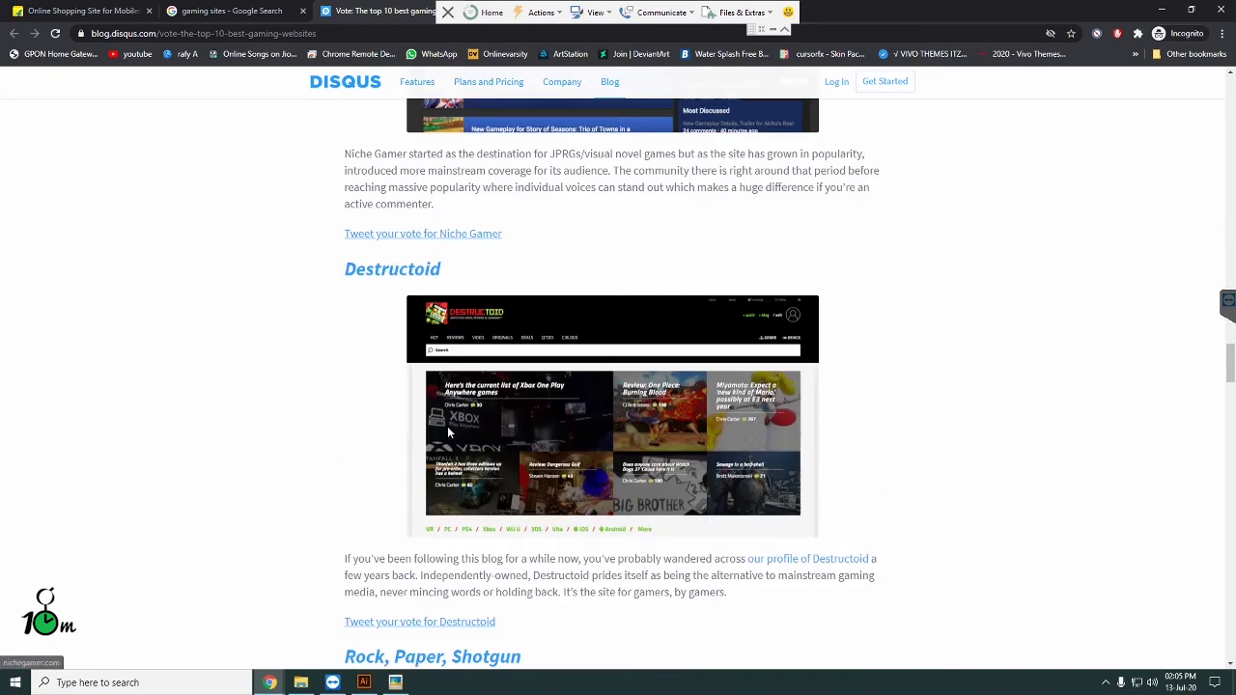
scroll(447, 430, down, 4)
scroll(445, 432, up, 4)
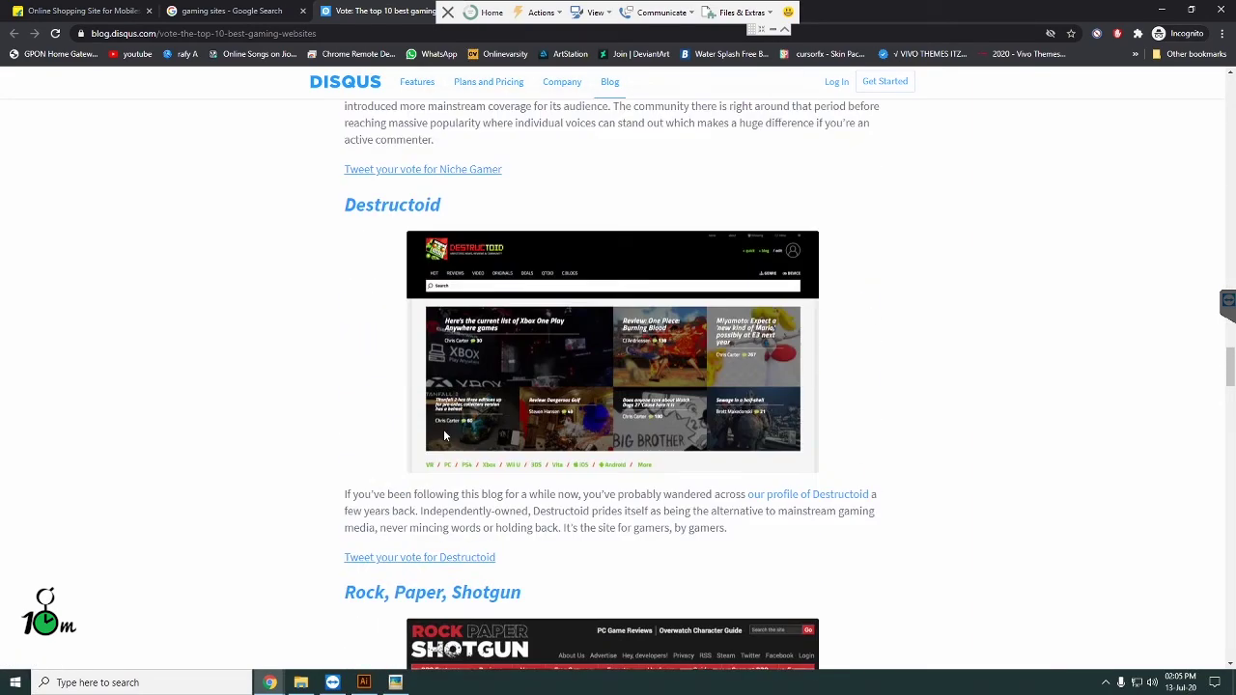
scroll(444, 436, down, 5)
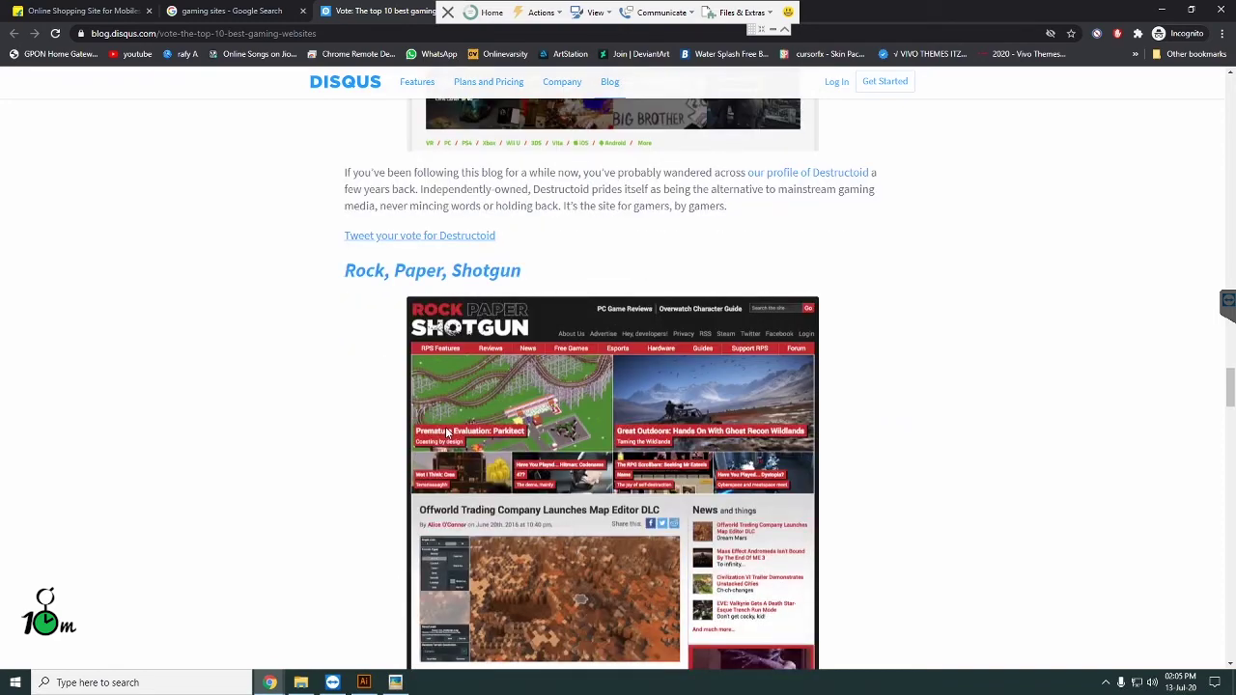
scroll(446, 433, down, 8)
scroll(445, 436, down, 5)
scroll(446, 435, down, 3)
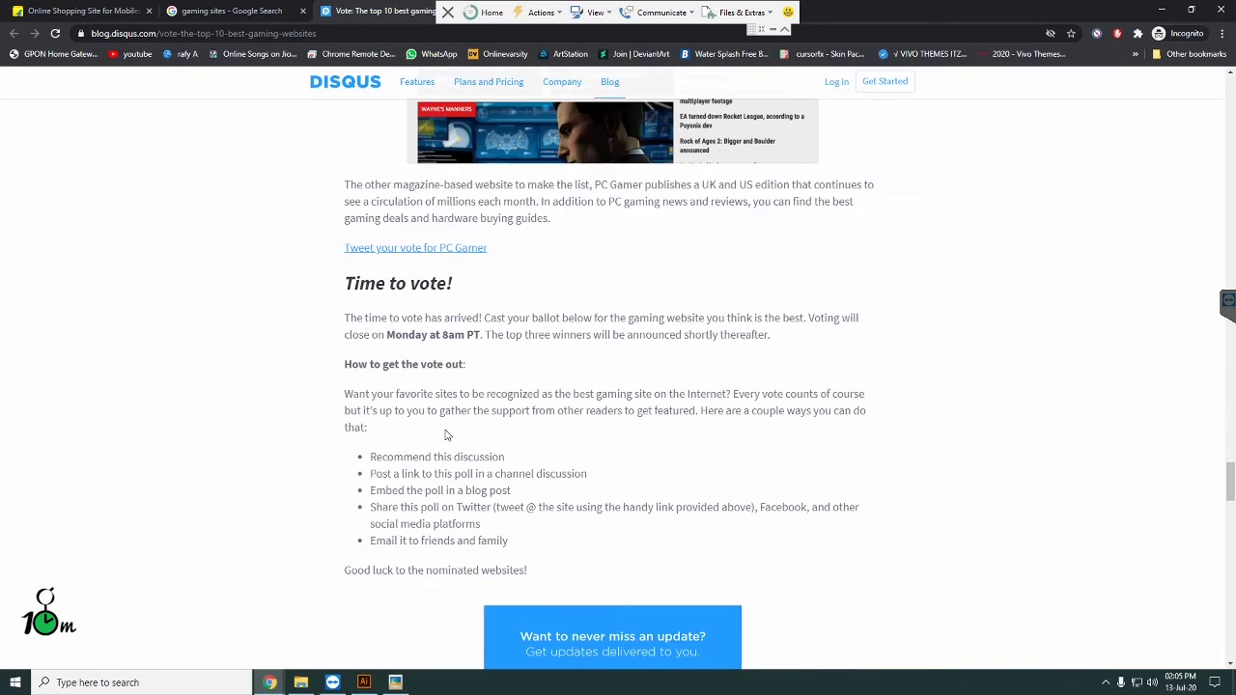
scroll(446, 435, down, 3)
scroll(503, 190, down, 4)
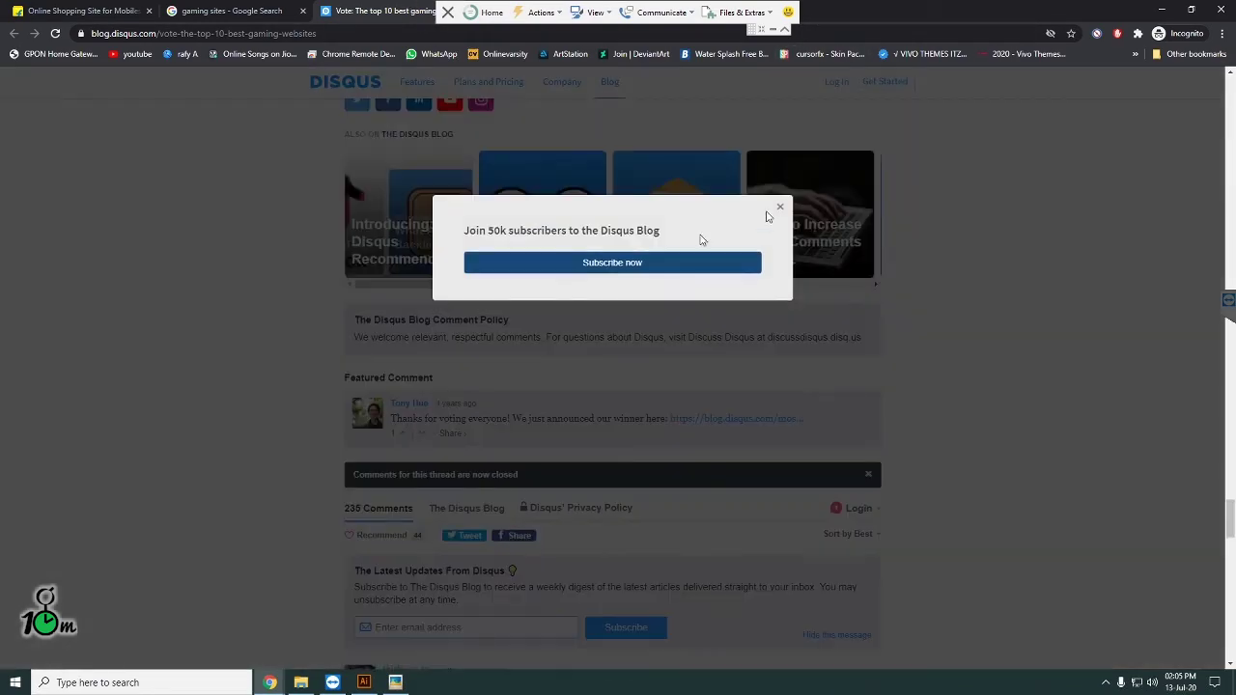
click(780, 205)
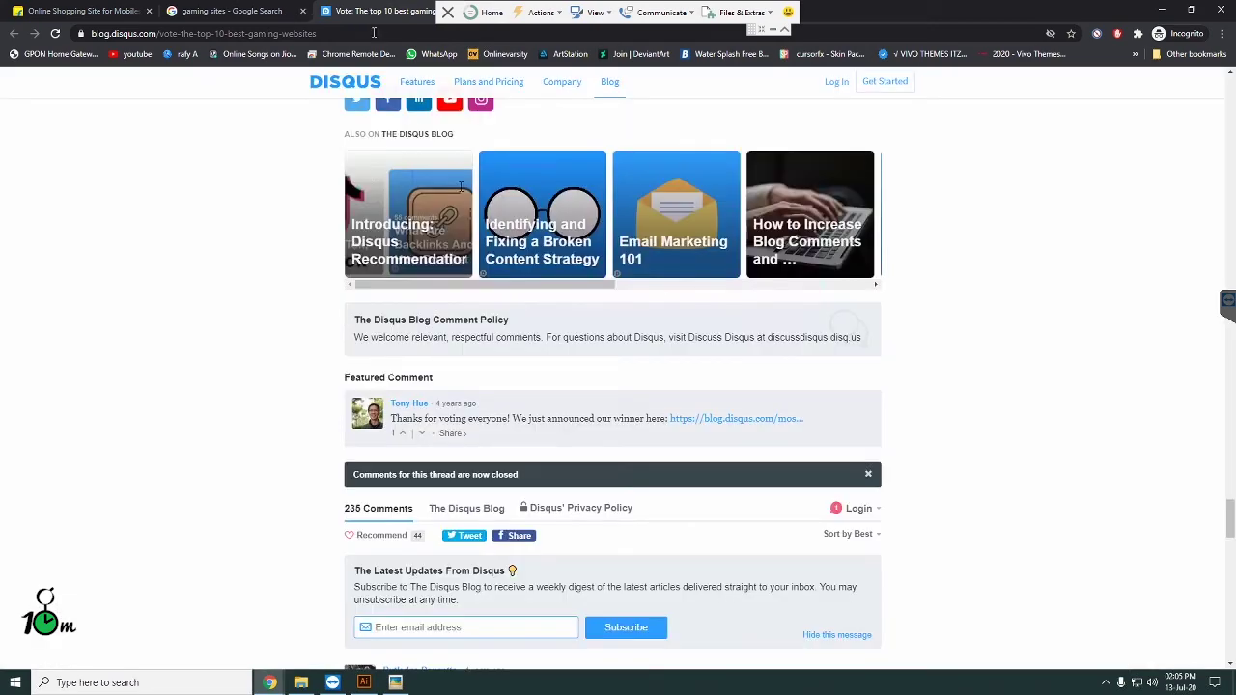
scroll(612, 386, up, 4)
scroll(612, 387, up, 2)
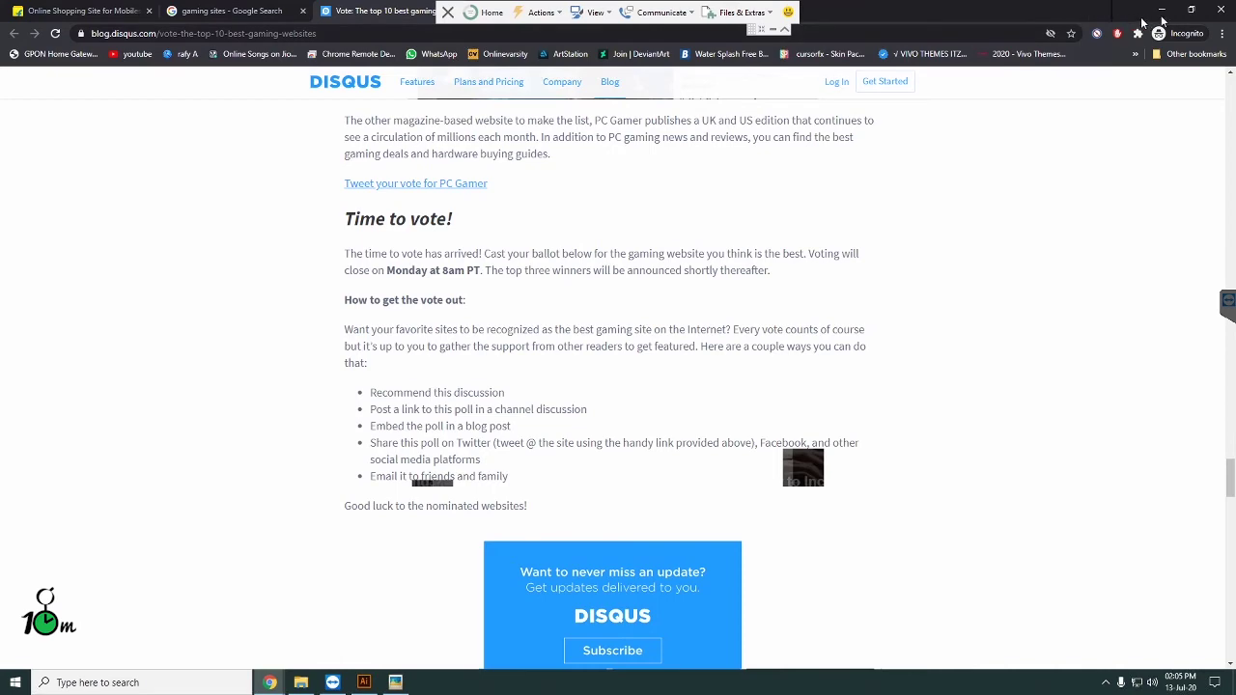
Step: Close the GameFAQs tab, return the Disqus post to the top, and maximise the window
click(1190, 9)
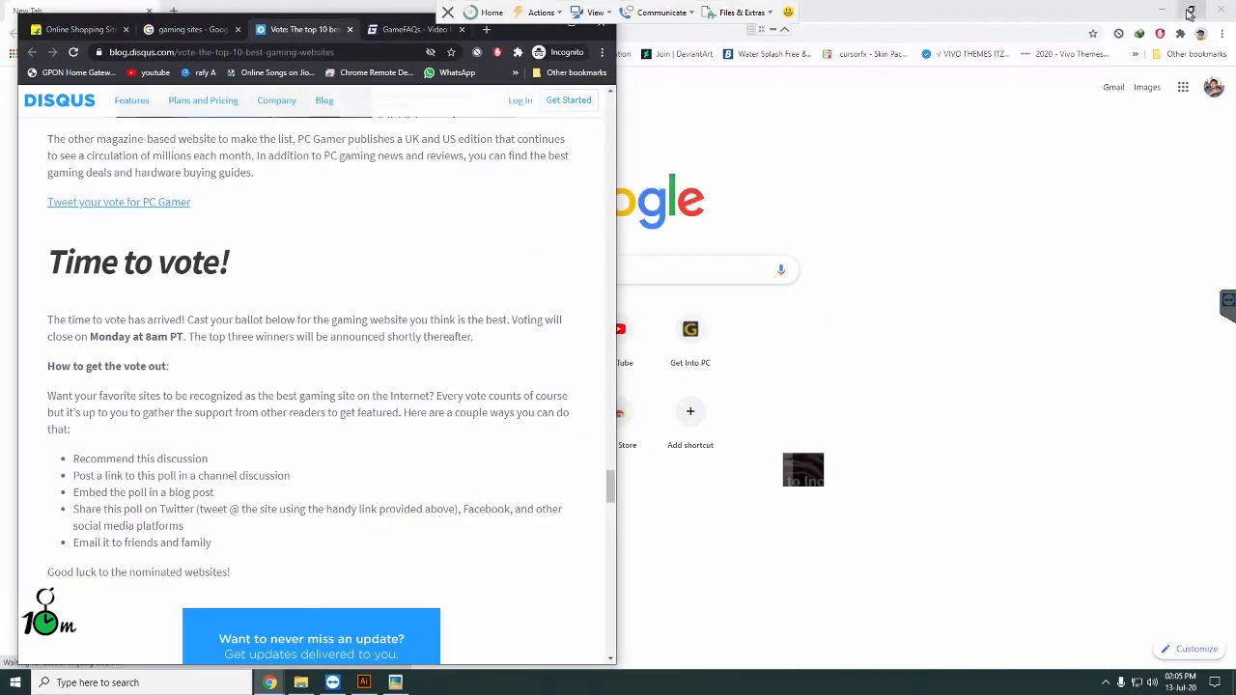
click(396, 29)
click(462, 29)
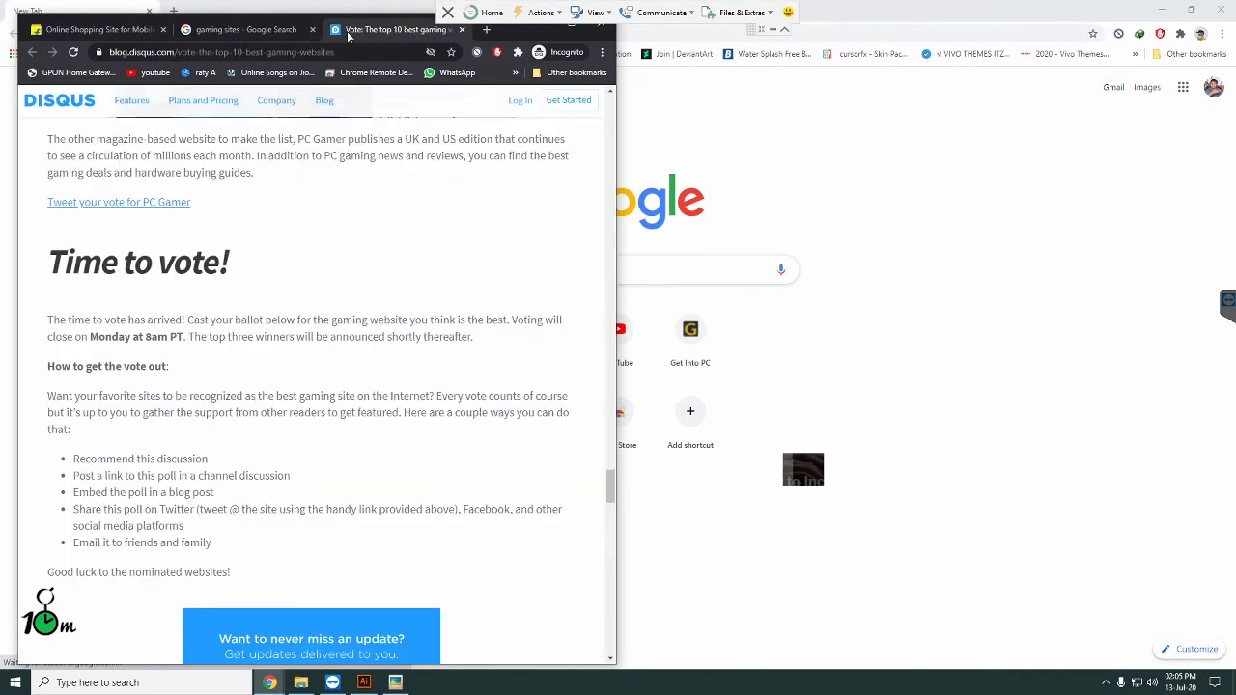
scroll(336, 311, up, 3)
scroll(335, 311, up, 5)
scroll(336, 311, up, 5)
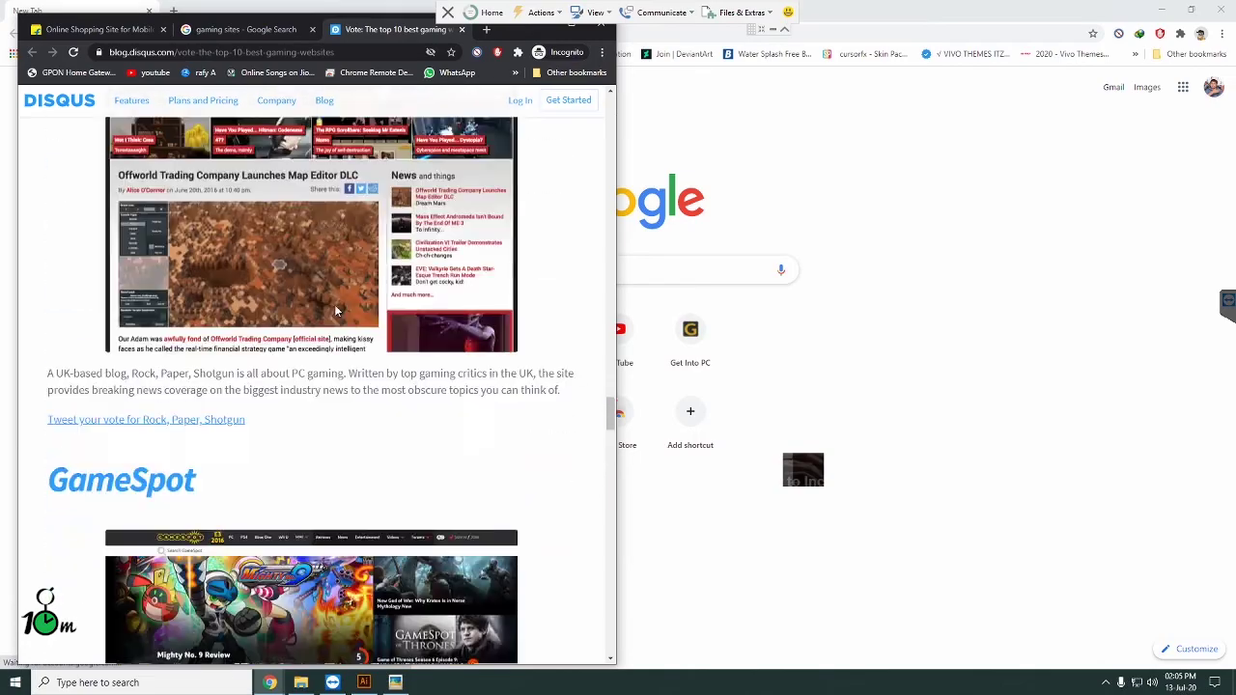
scroll(336, 311, up, 5)
scroll(336, 311, up, 5)
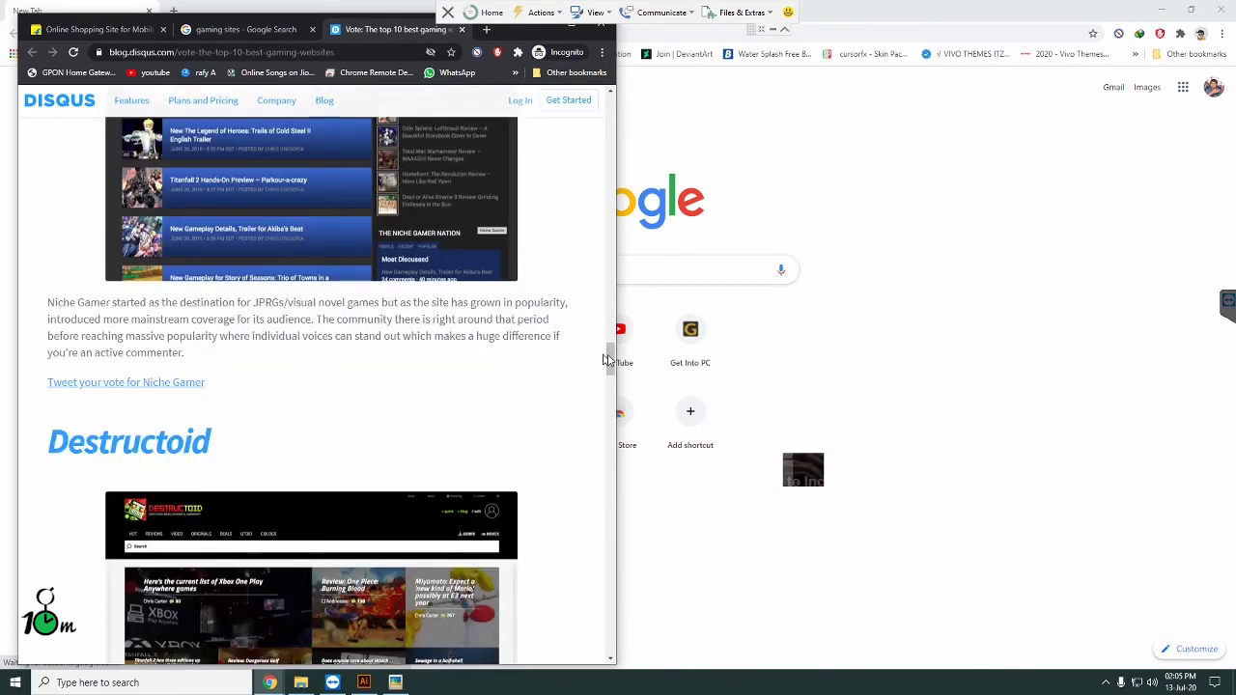
drag(609, 358, 610, 106)
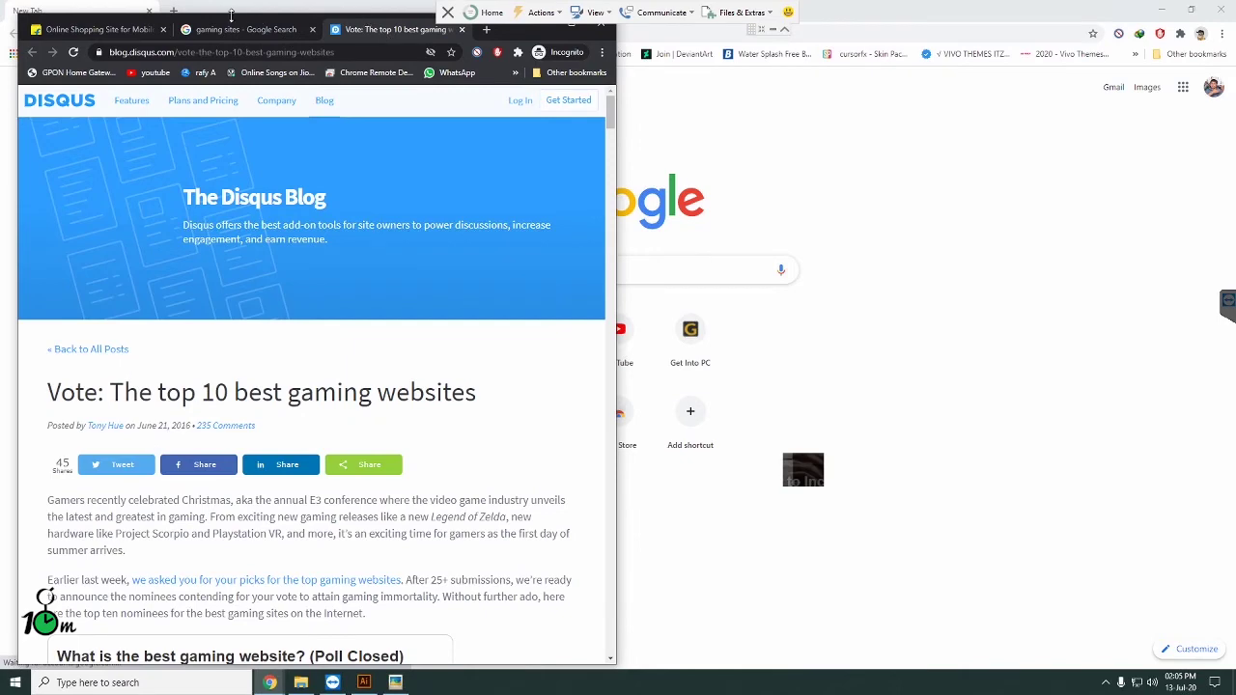
drag(257, 29, 561, 184)
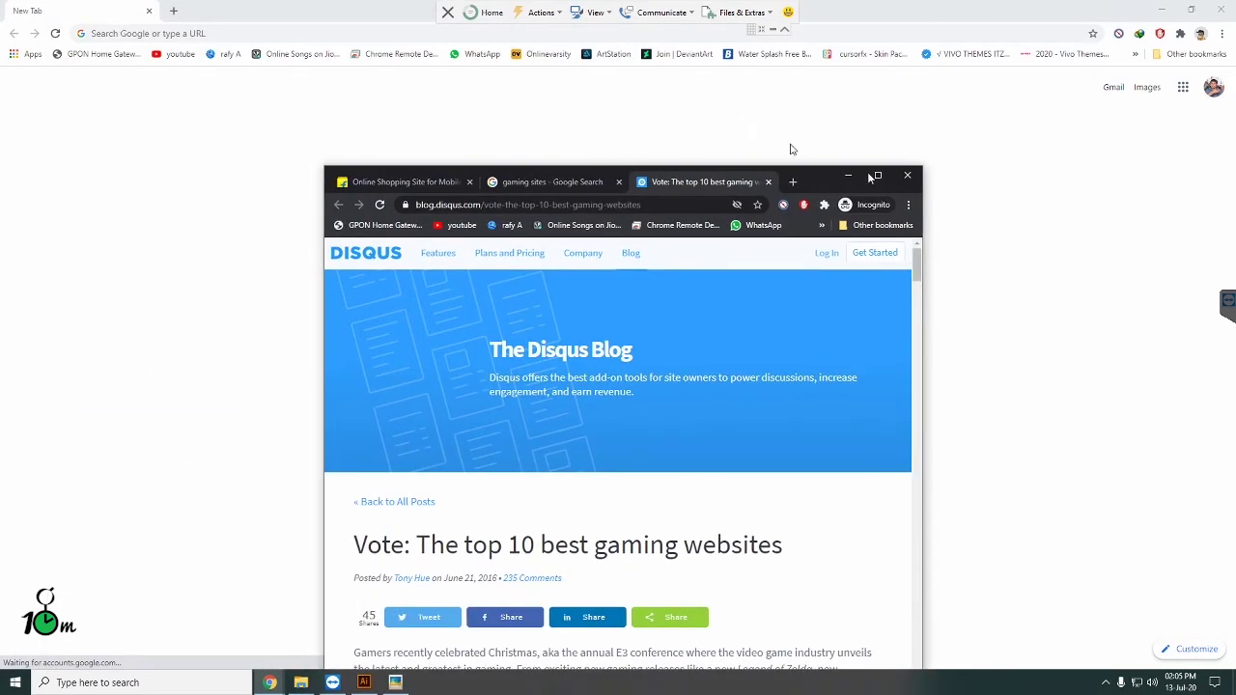
click(878, 177)
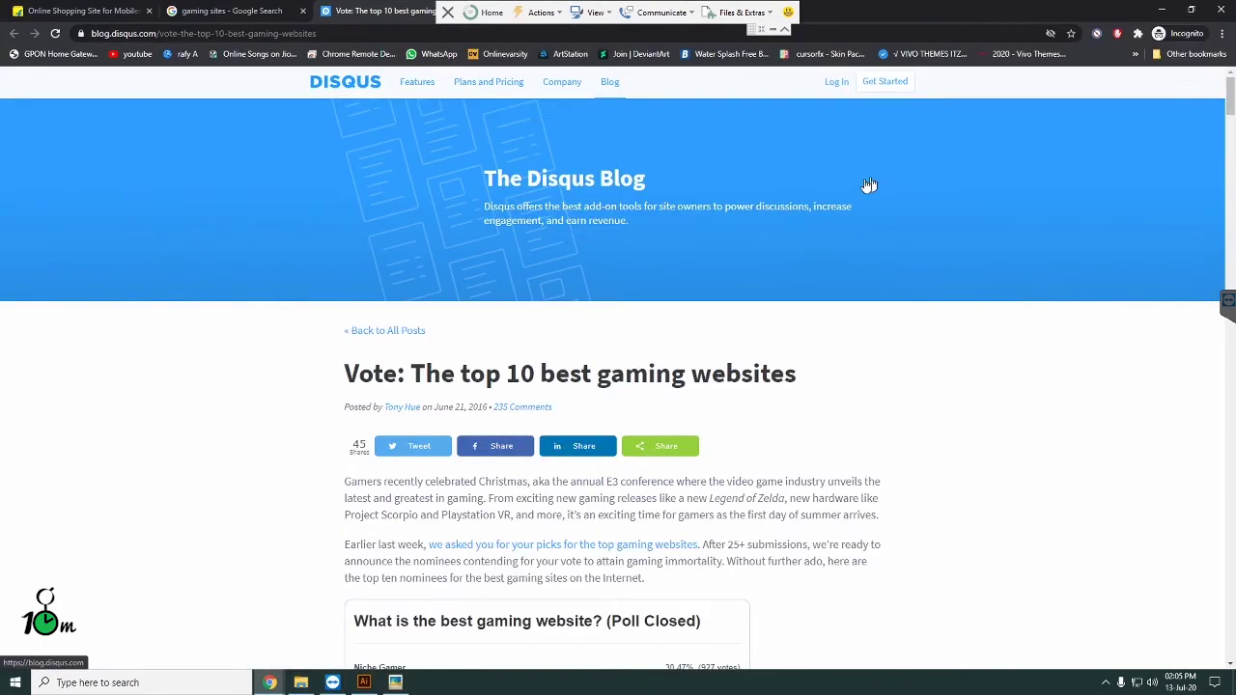
Step: Return to the 'gaming sites' results tab and clear its search query
click(188, 19)
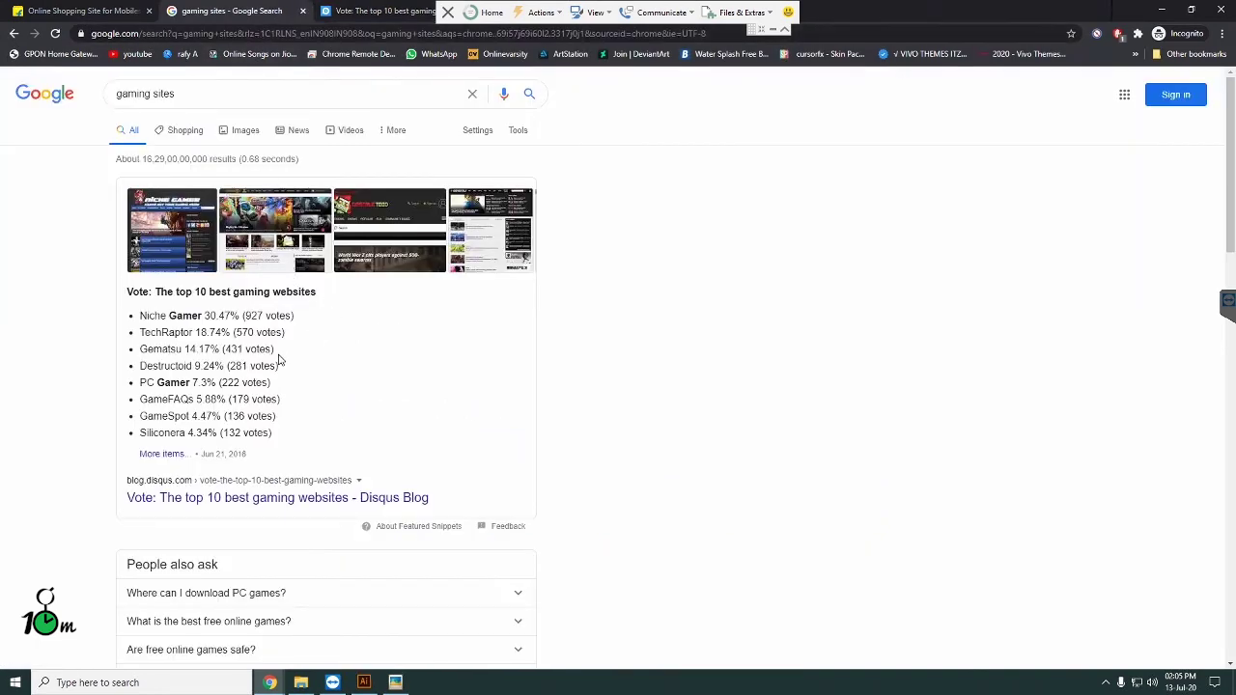
click(235, 95)
triple_click(234, 96)
key(BackSpace)
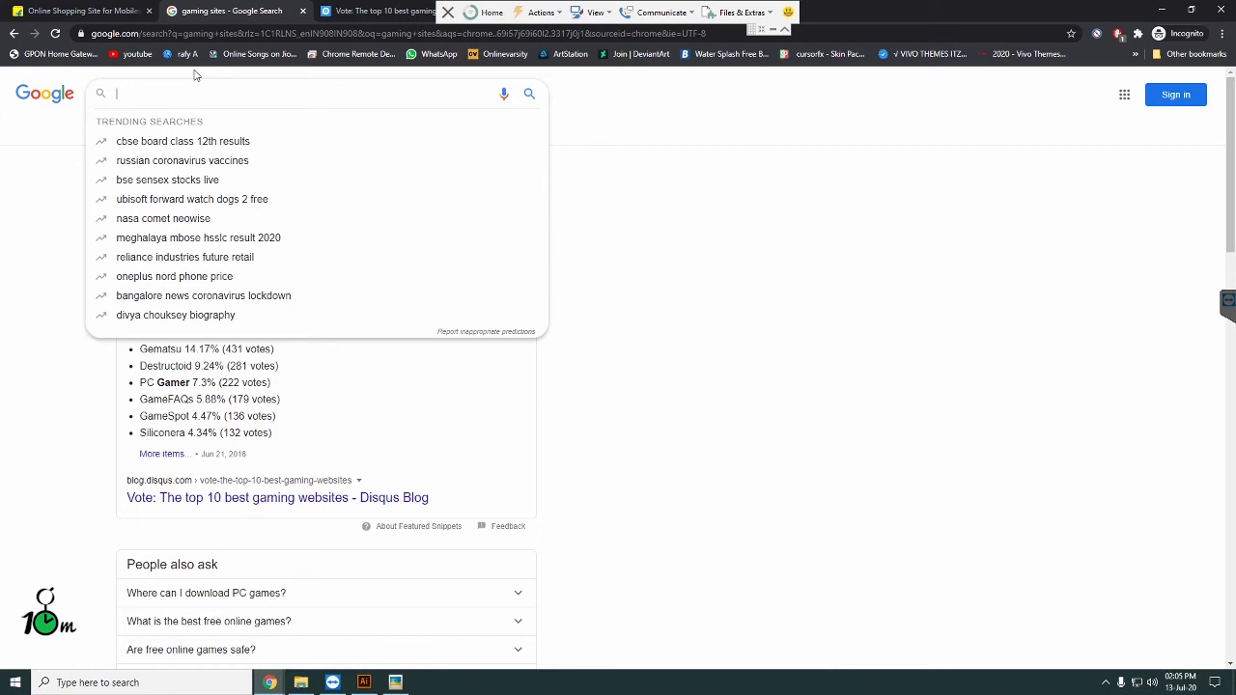
Step: Search 'layout', peek at Illustrator, then search 'websites' and switch to image results
text(layou)
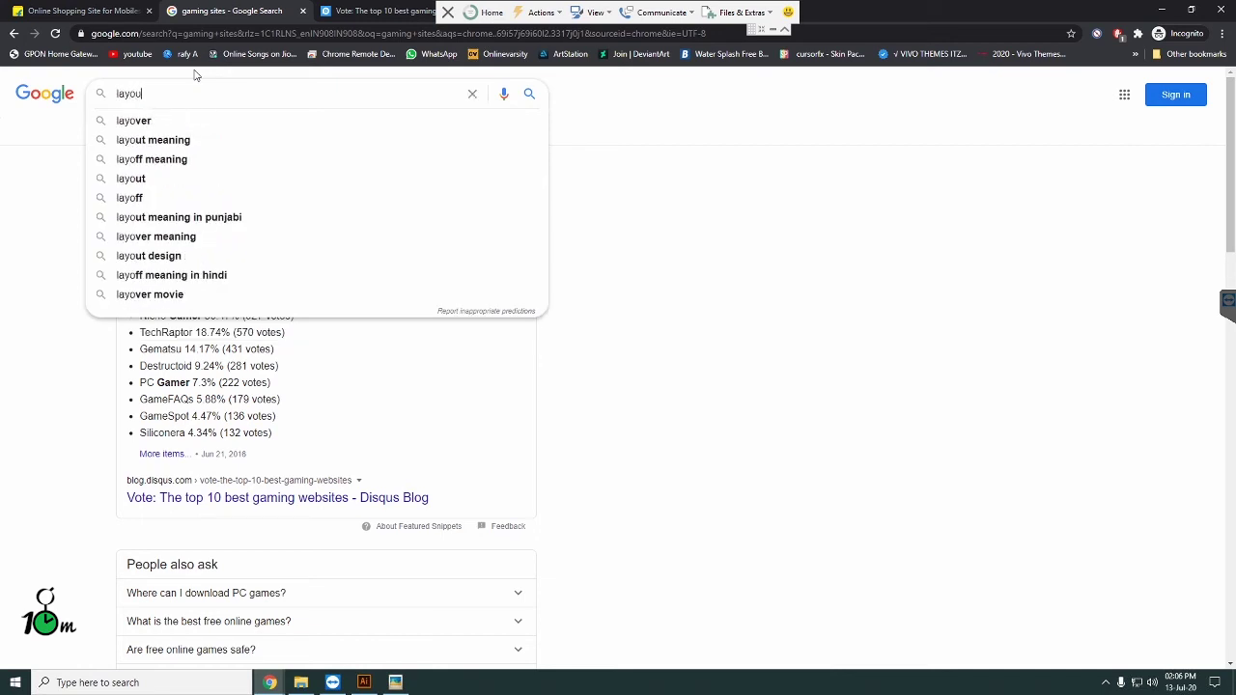
text(t)
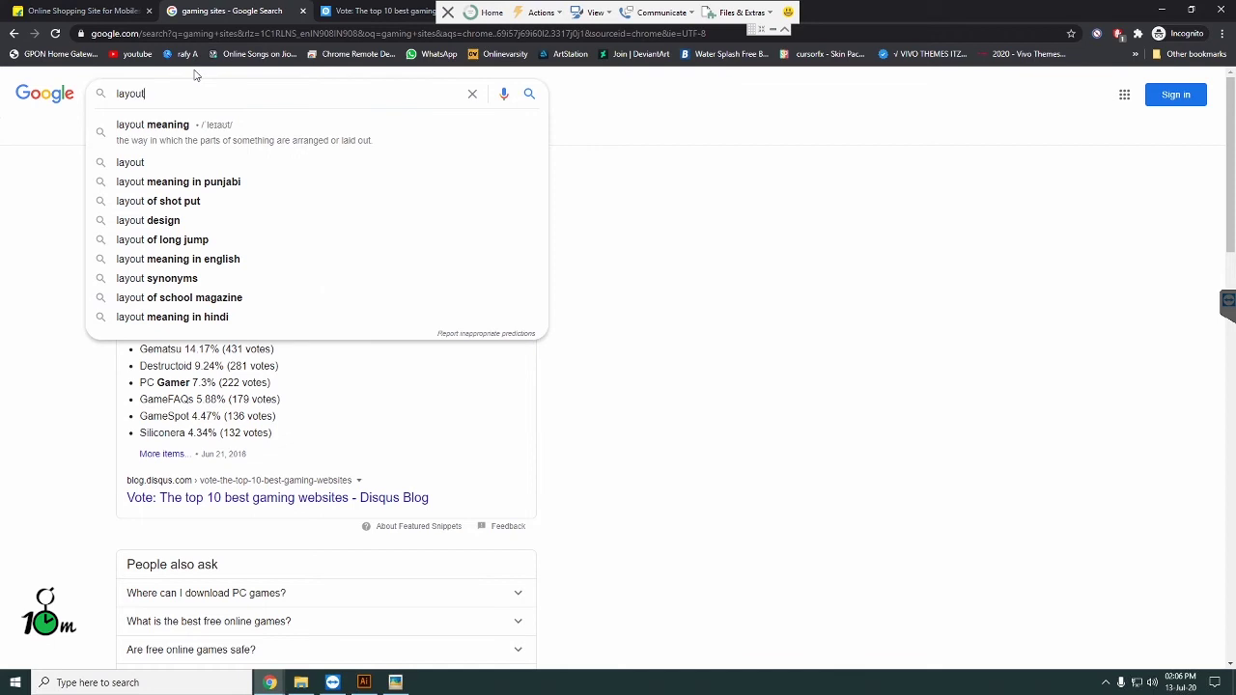
key(Return)
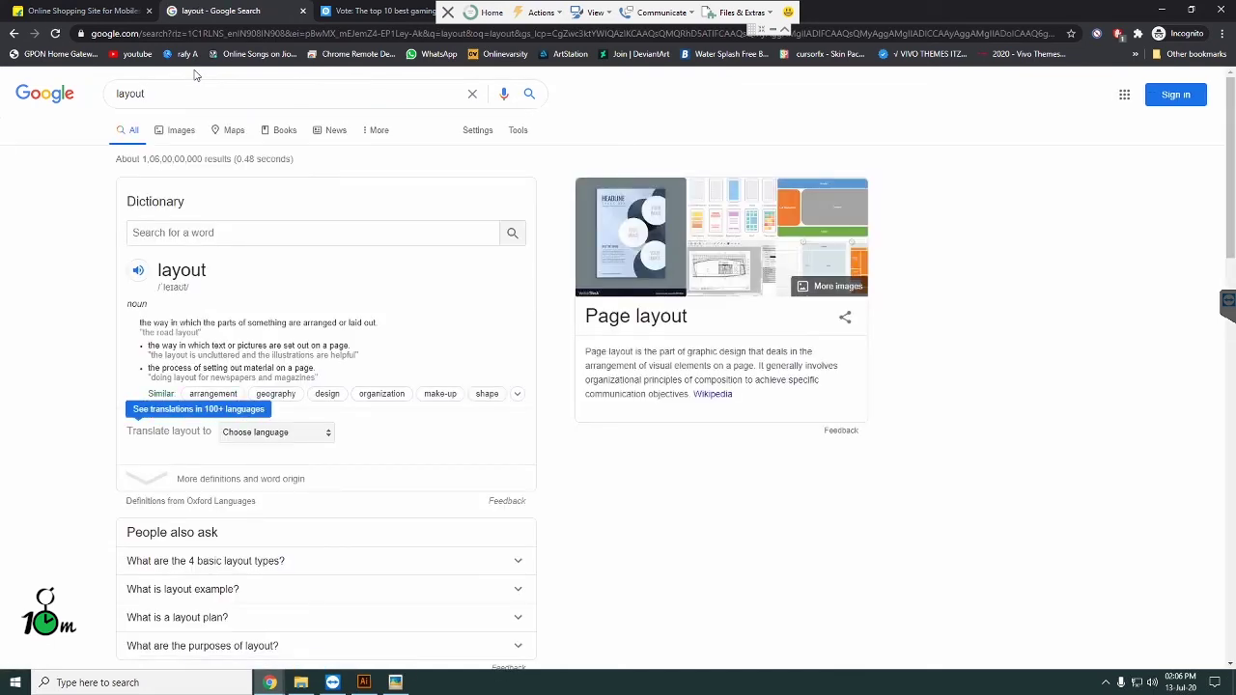
drag(196, 95, 104, 76)
click(364, 682)
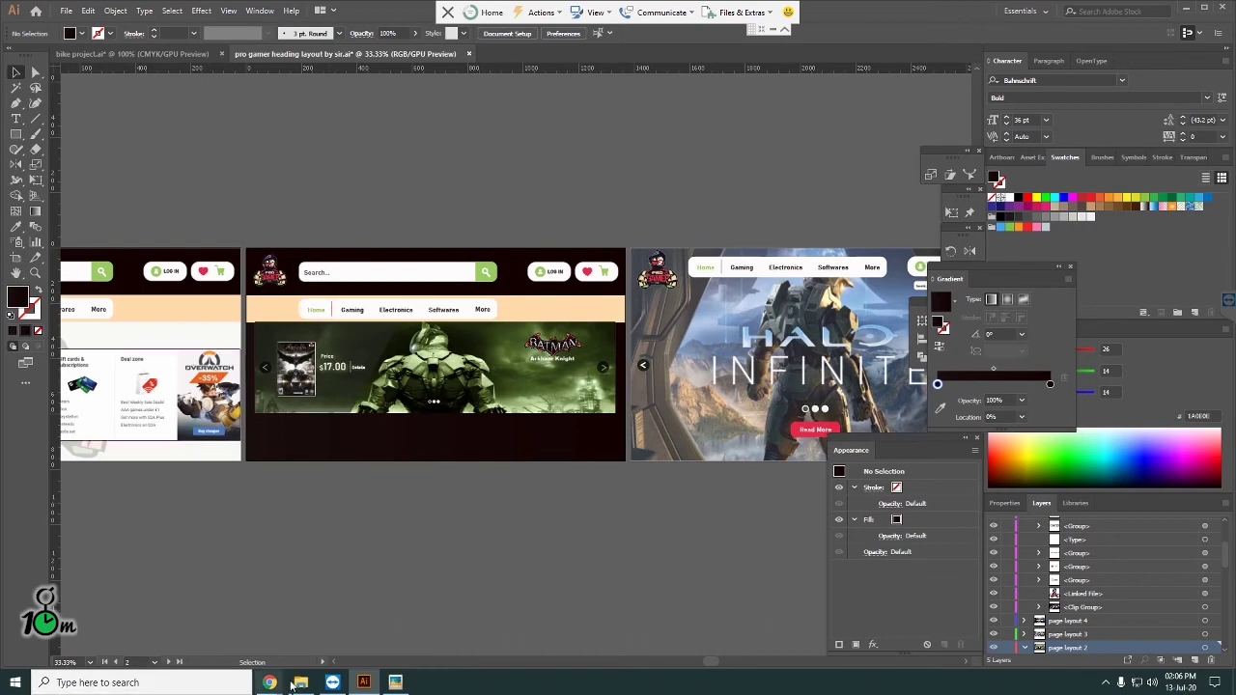
mouse_move(270, 683)
click(315, 640)
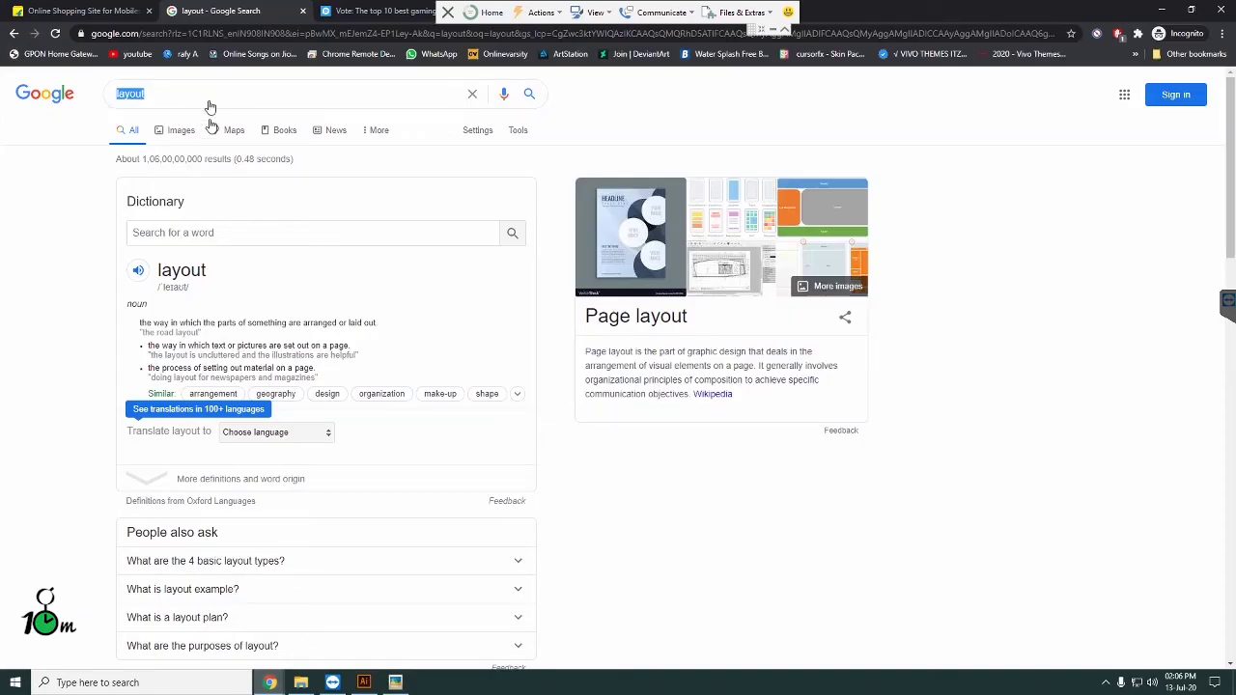
text(we)
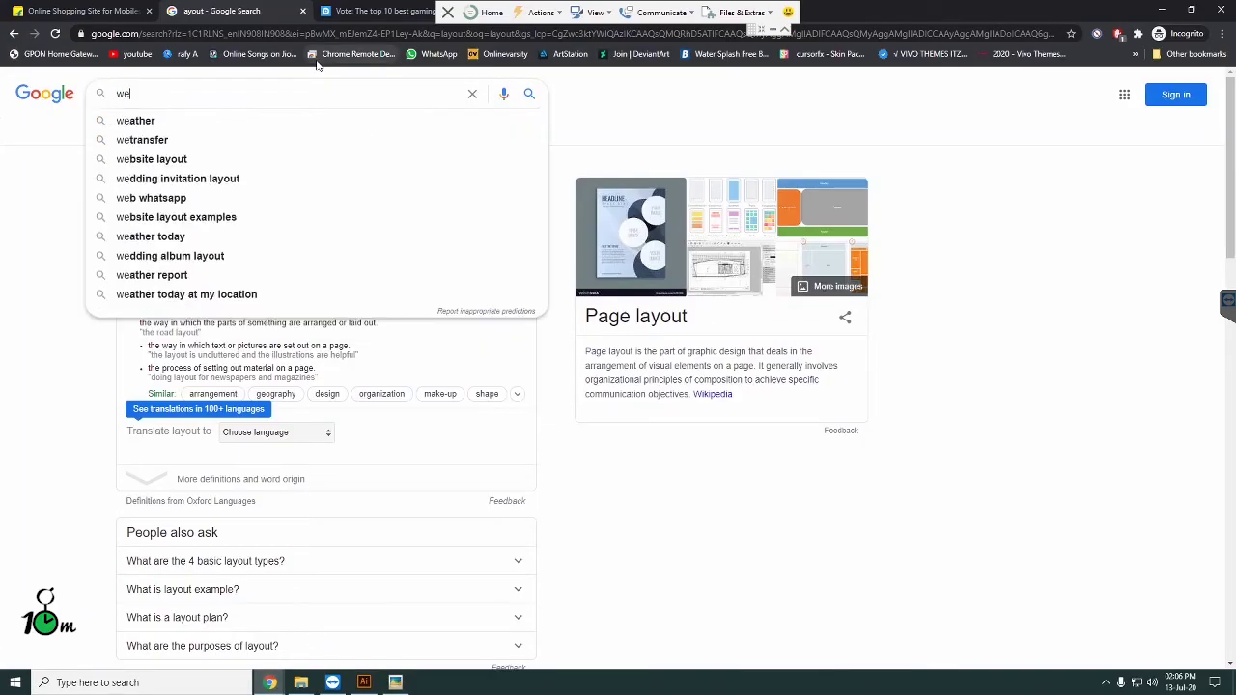
text(bsites)
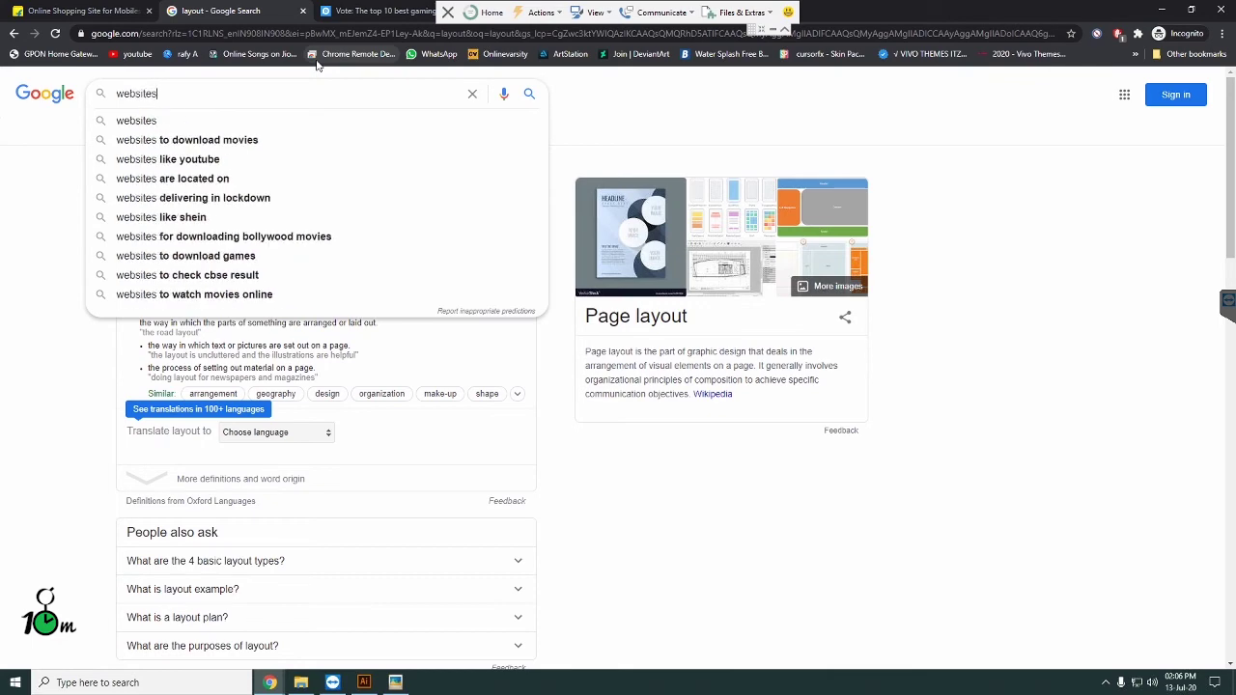
key(Return)
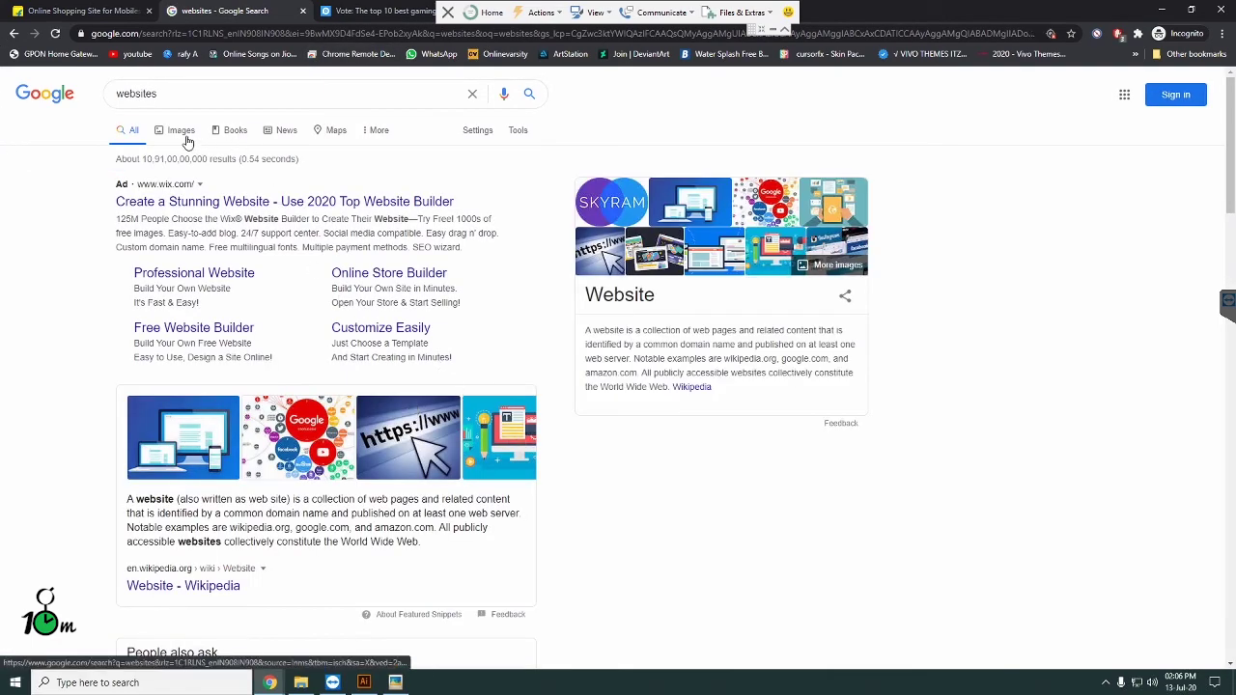
click(183, 133)
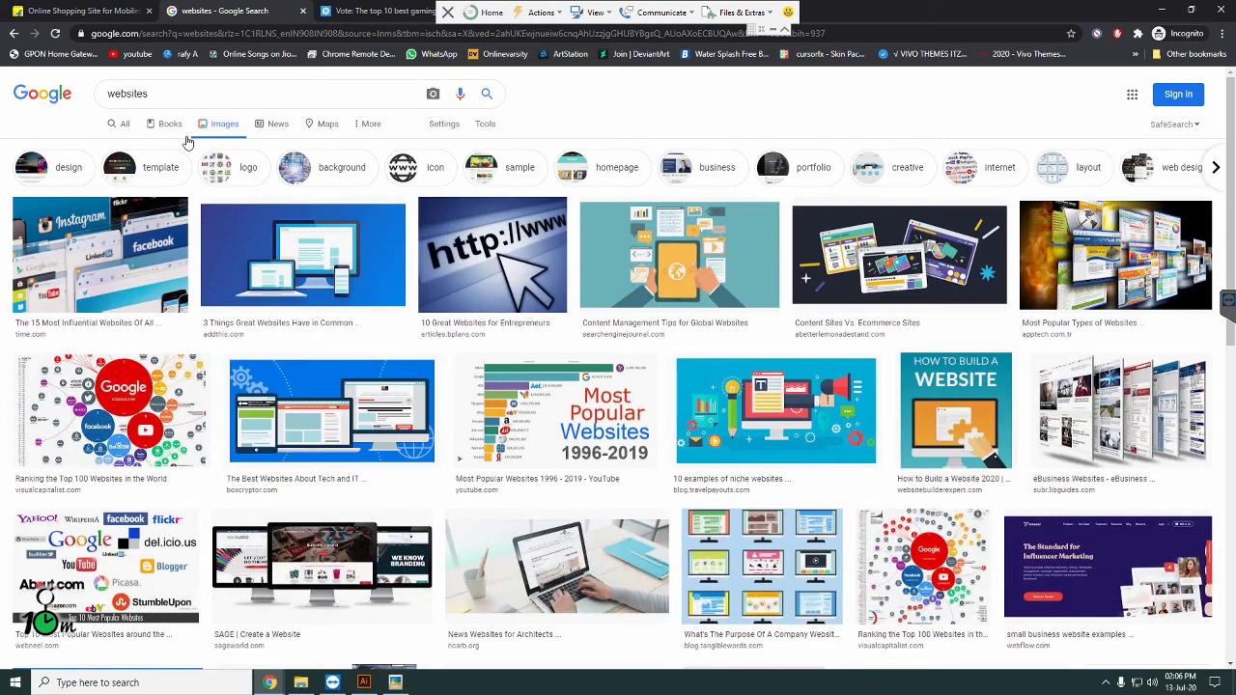
Step: Search images for 'websites layouts', preview the Divi Digital Marketing layout pack, then minimise Chrome
click(280, 93)
text(l)
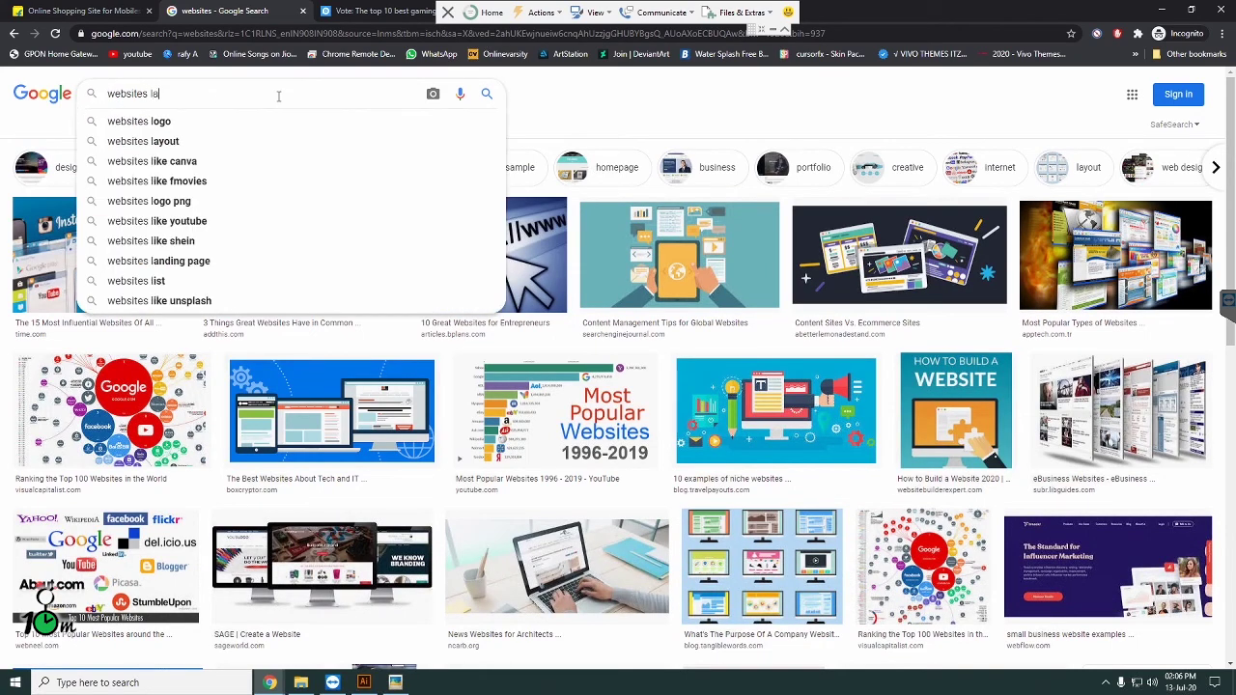
text(ayouts)
key(Return)
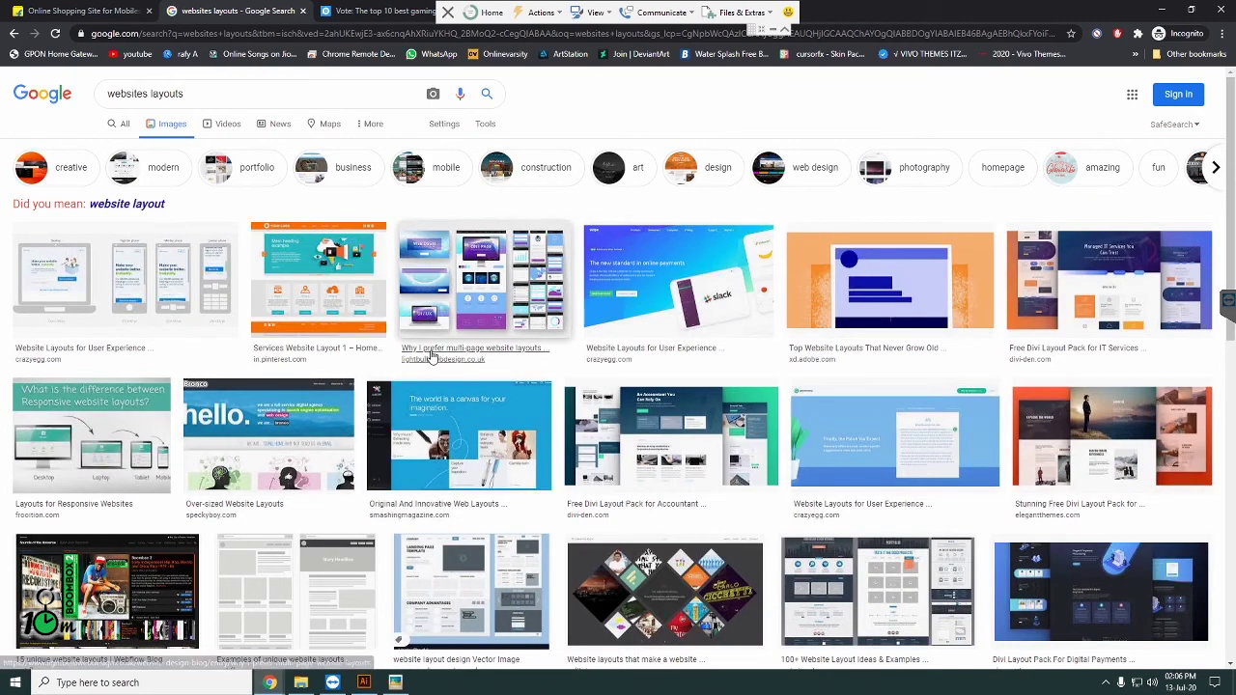
scroll(603, 365, down, 2)
scroll(603, 365, down, 2)
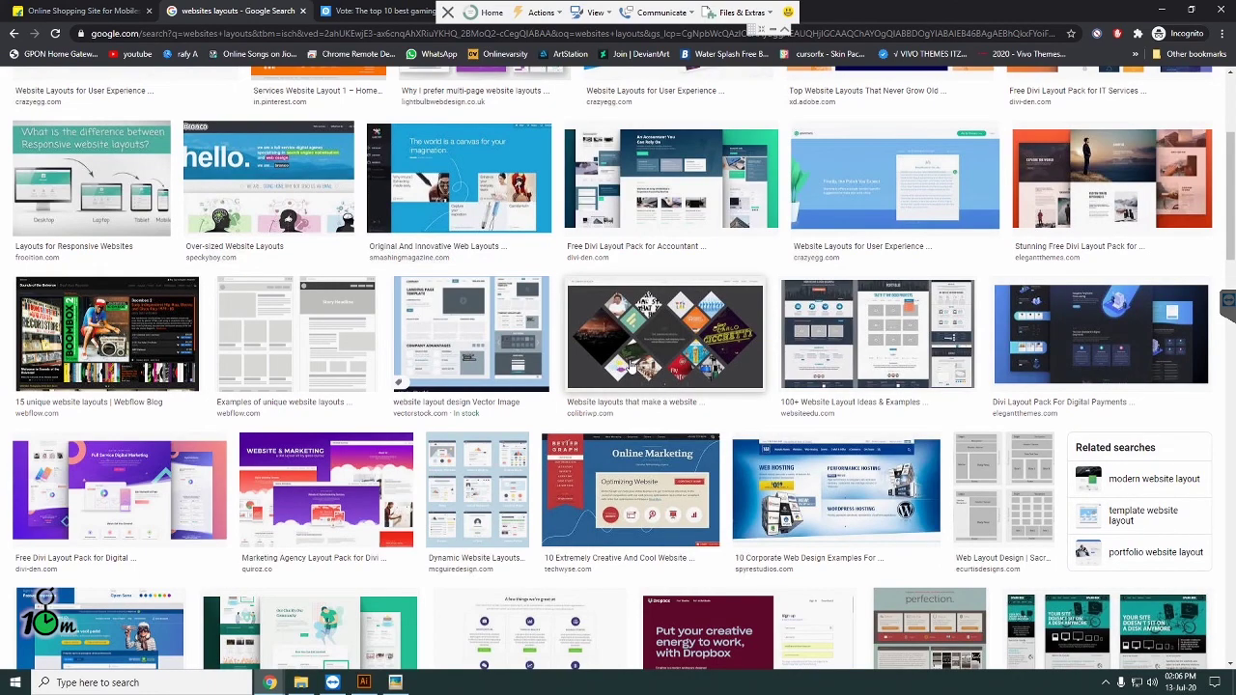
scroll(622, 365, down, 2)
scroll(632, 365, down, 2)
scroll(635, 364, down, 2)
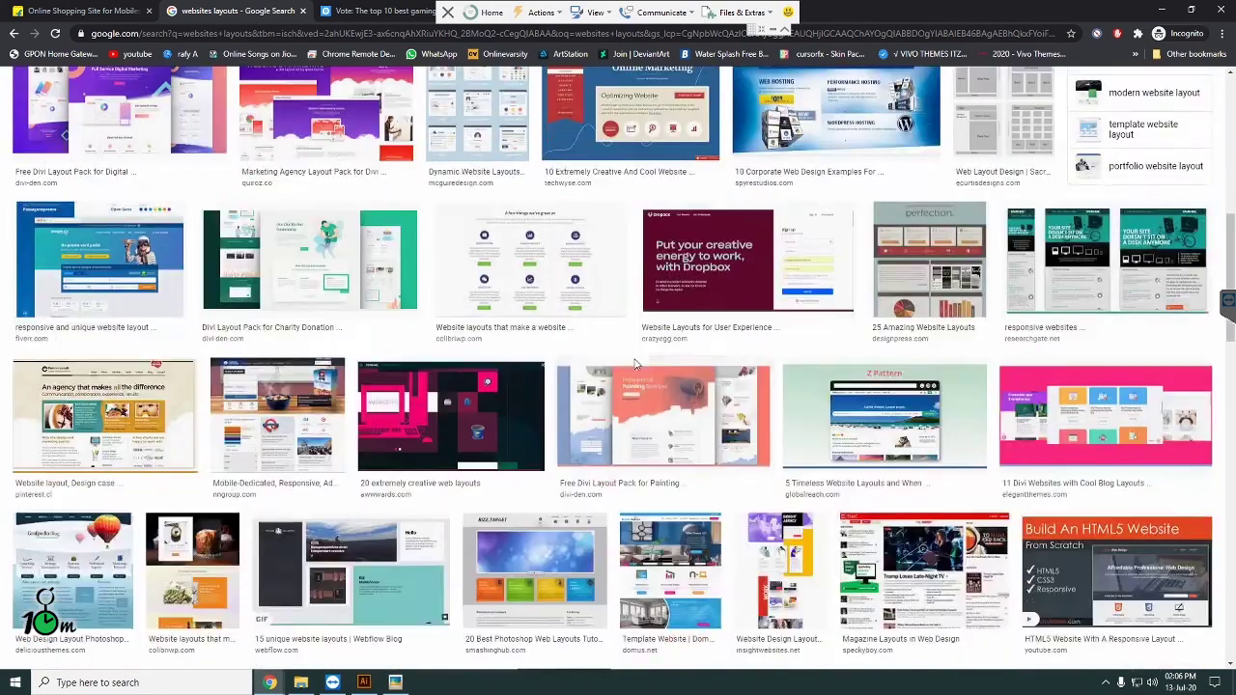
scroll(632, 362, up, 2)
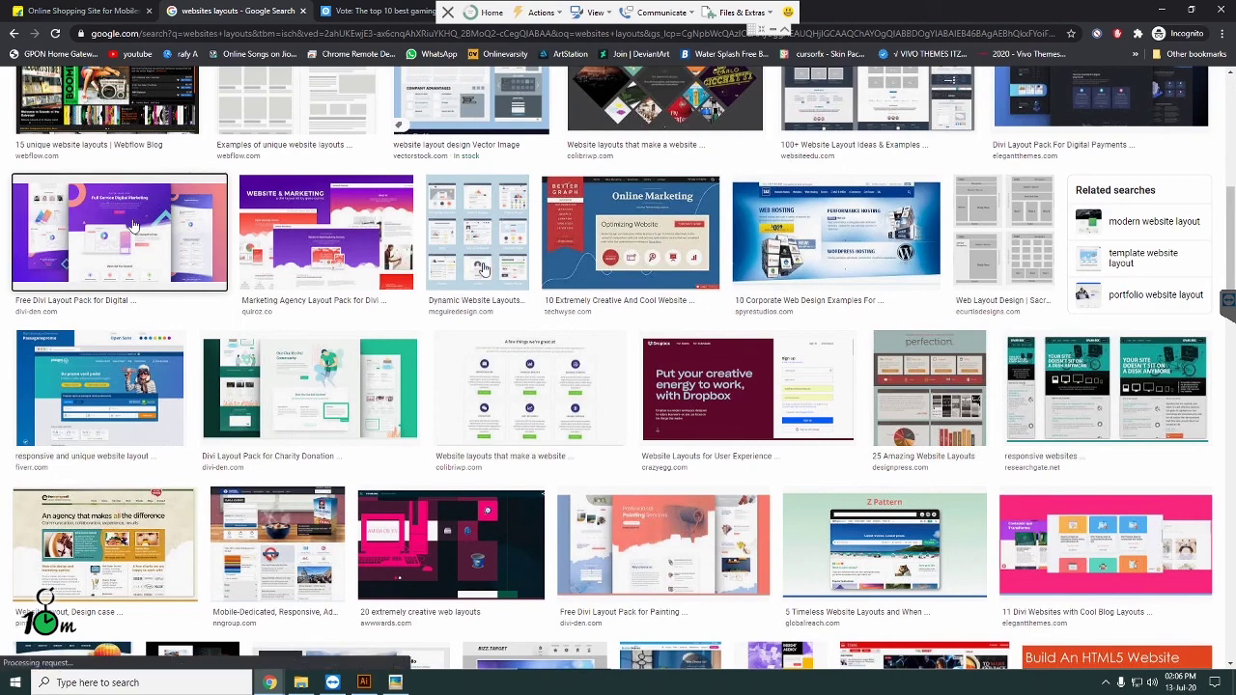
click(150, 228)
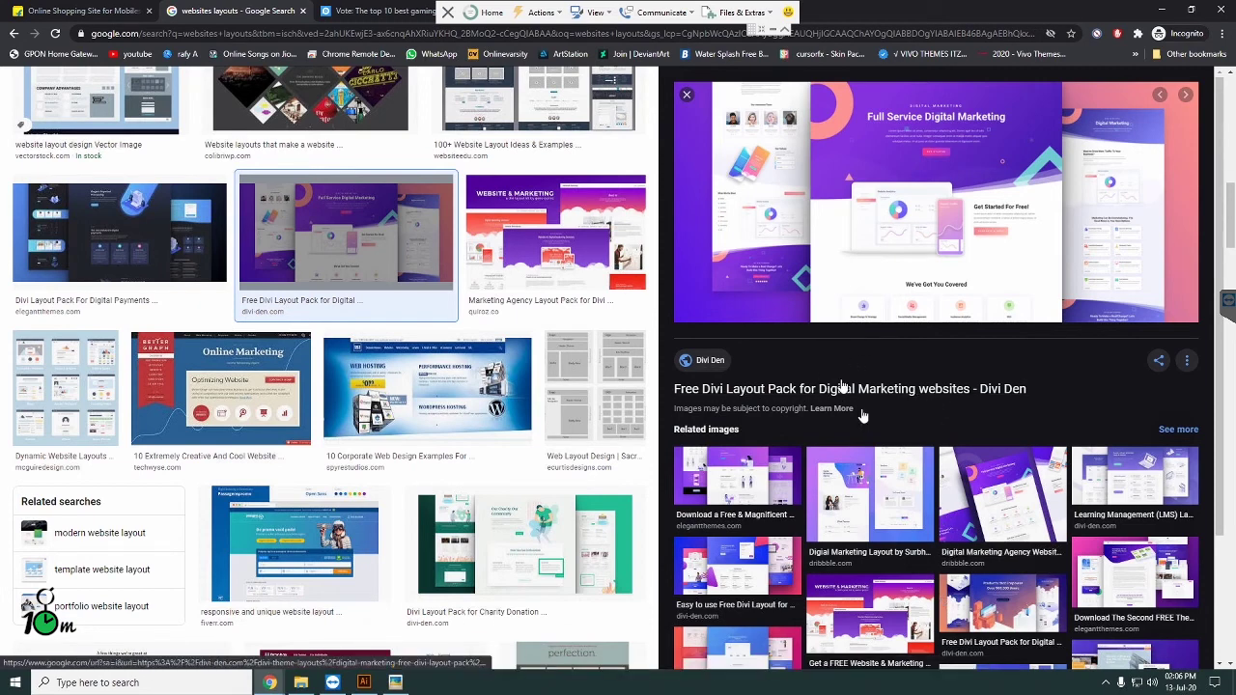
click(1162, 10)
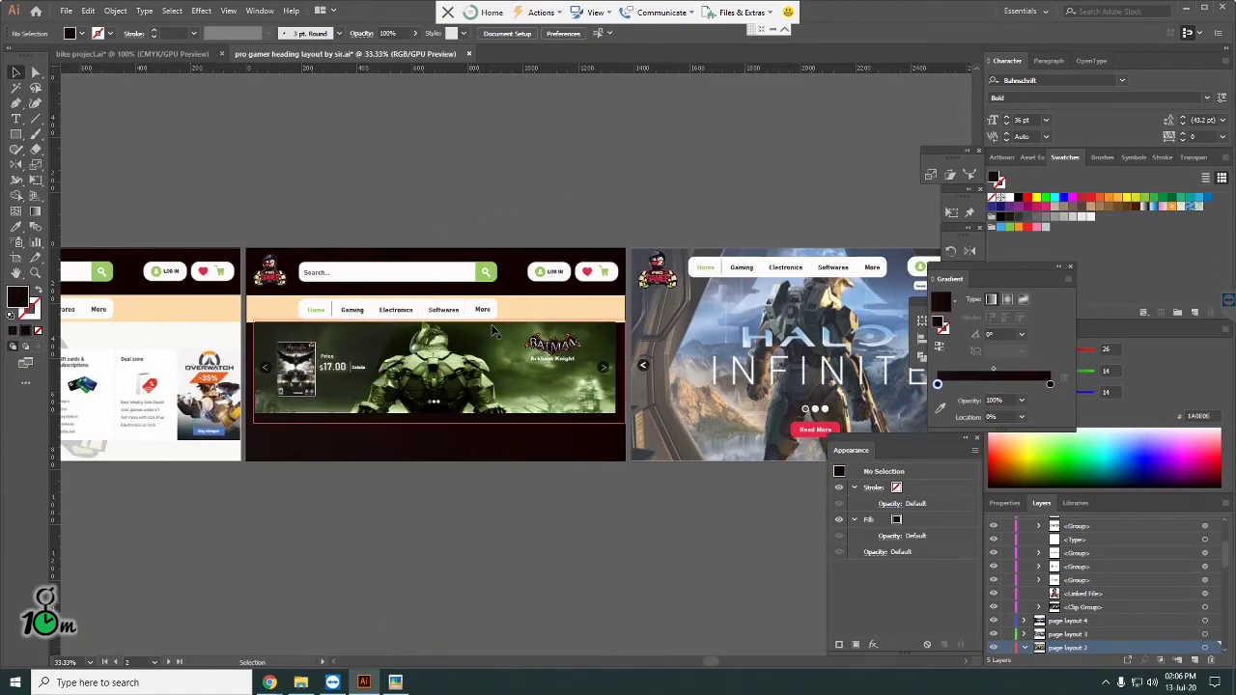
Step: Open the gameworld website screenshot in Picasa Photo Viewer as a reference
scroll(492, 332, up, 1)
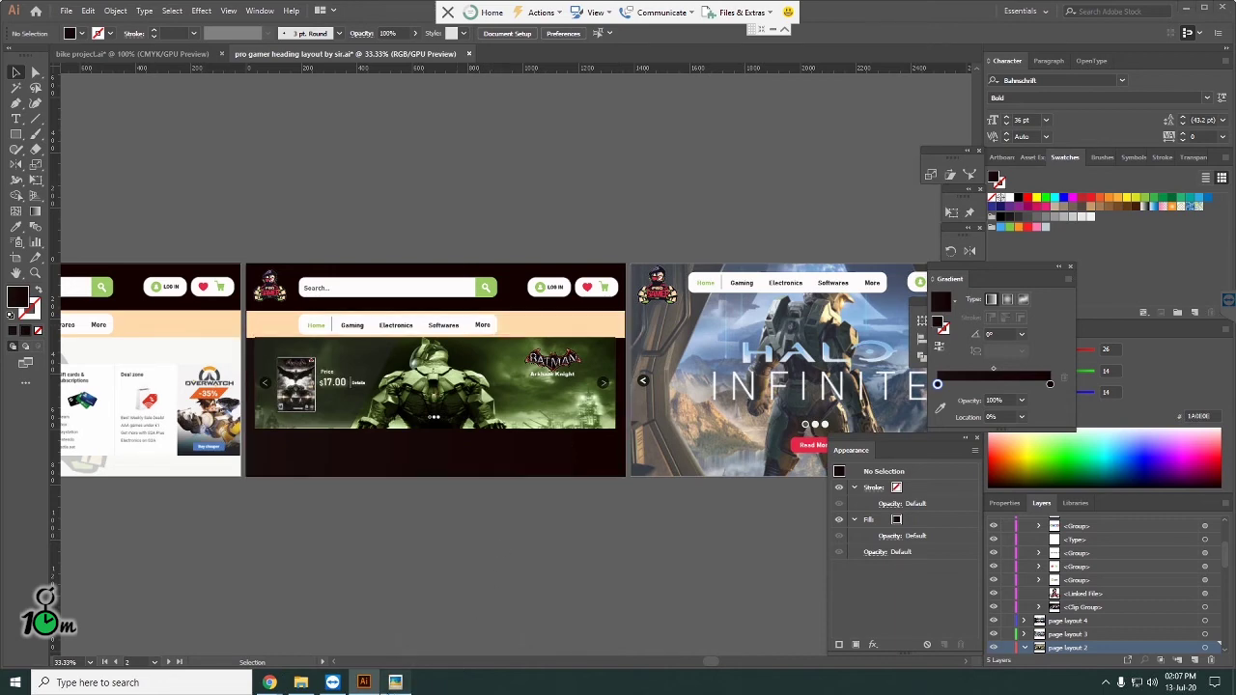
click(396, 682)
mouse_move(270, 682)
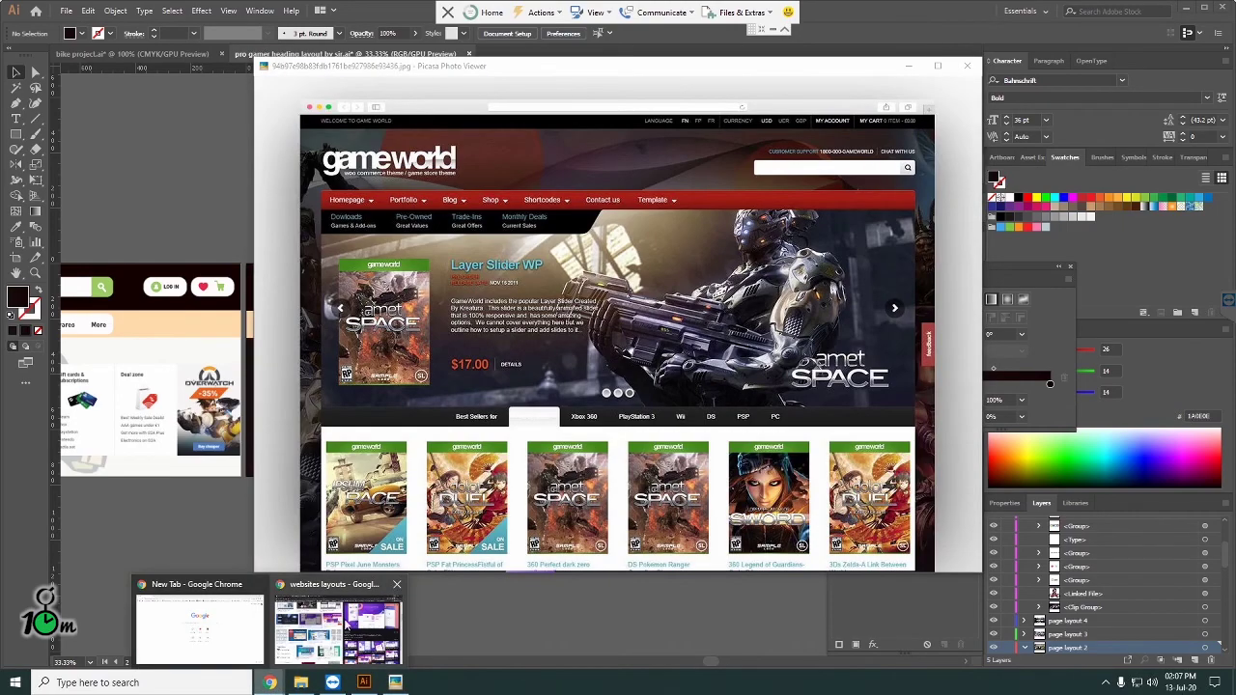
Step: Compare Chrome's 'websites layouts' image results against the gameworld screenshot
click(336, 600)
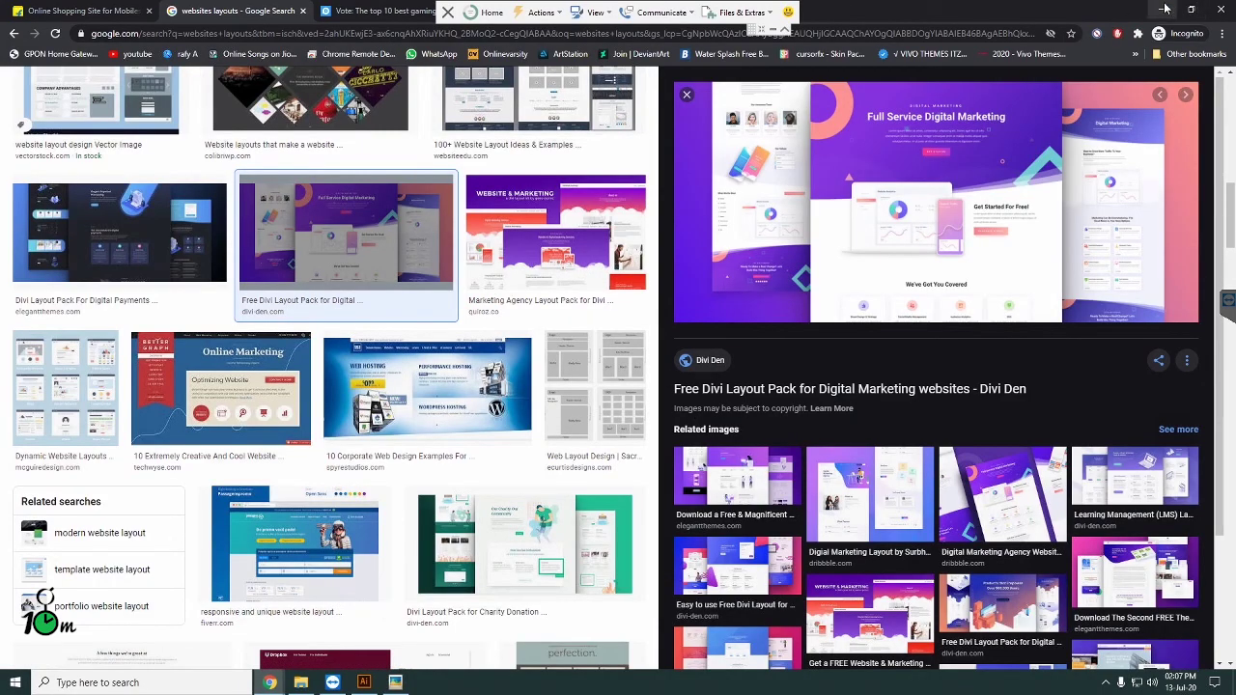
click(1164, 8)
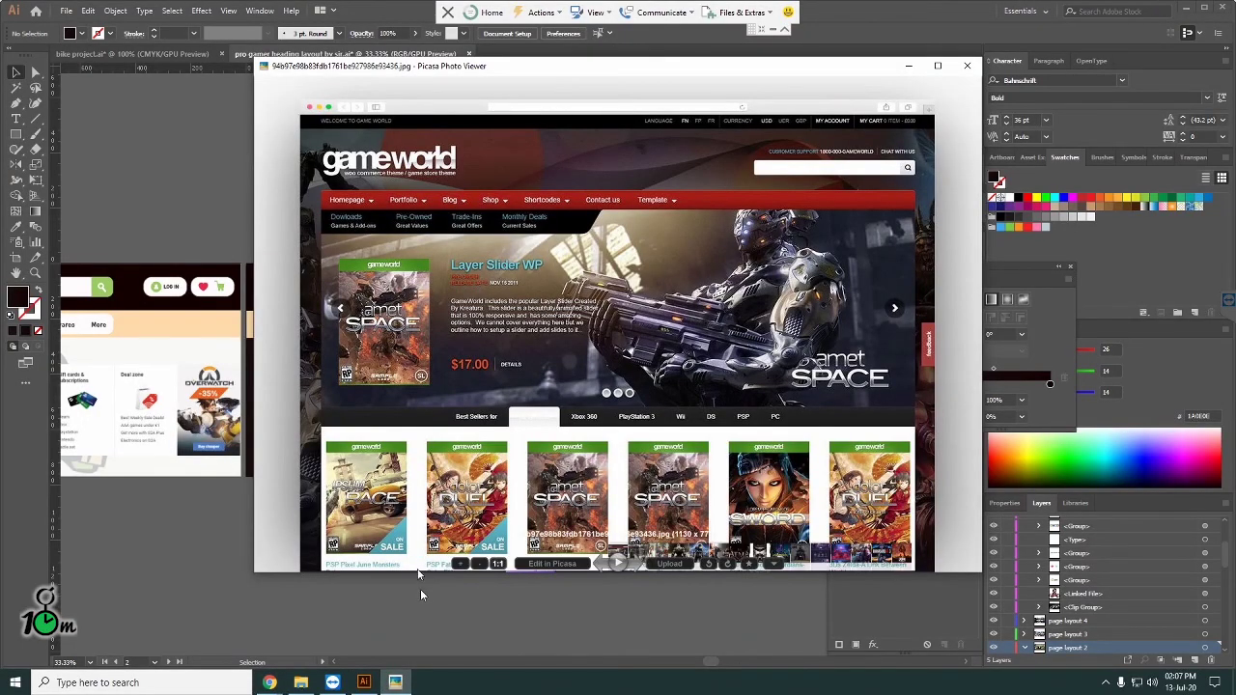
click(338, 623)
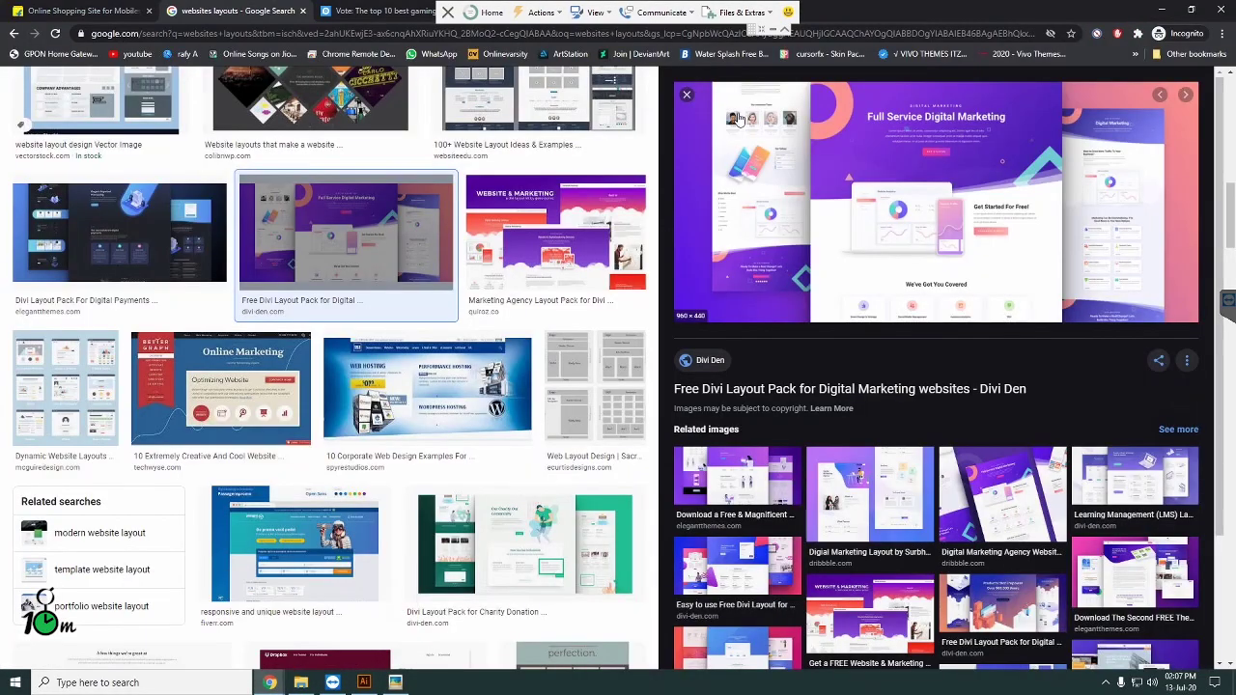
scroll(832, 415, up, 3)
scroll(830, 369, up, 2)
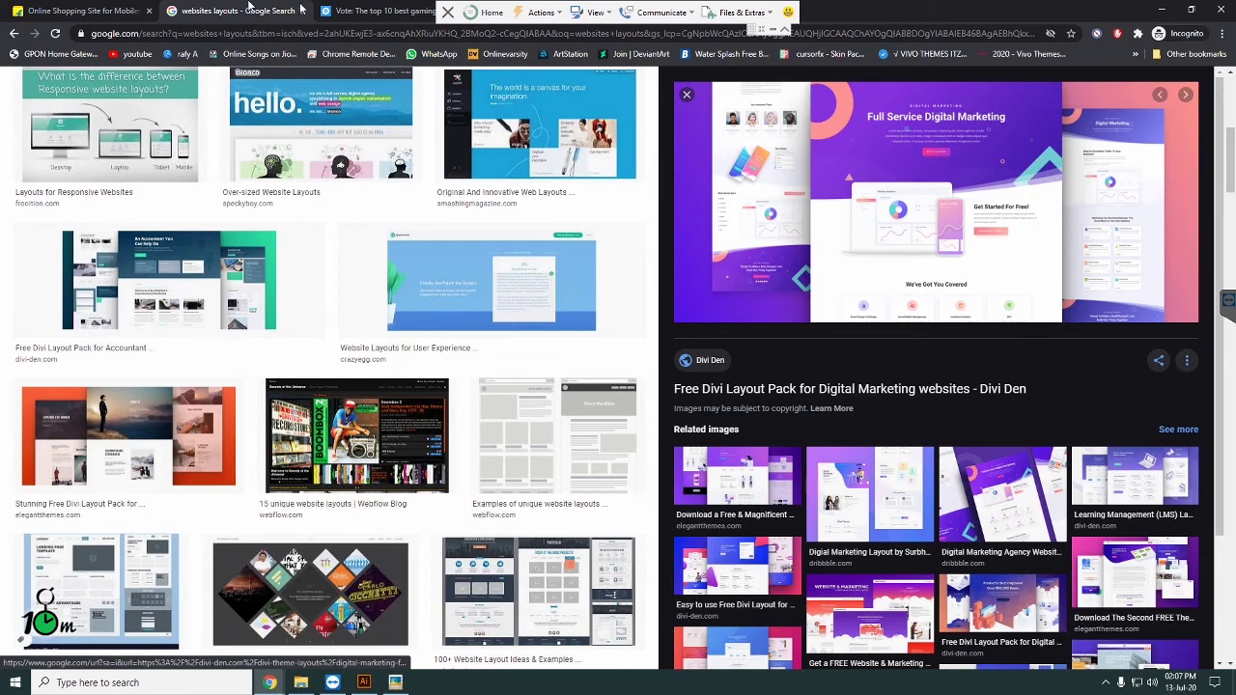
Step: Switch to the Disqus vote page, maximise it, then minimise Chrome to the desktop
click(386, 13)
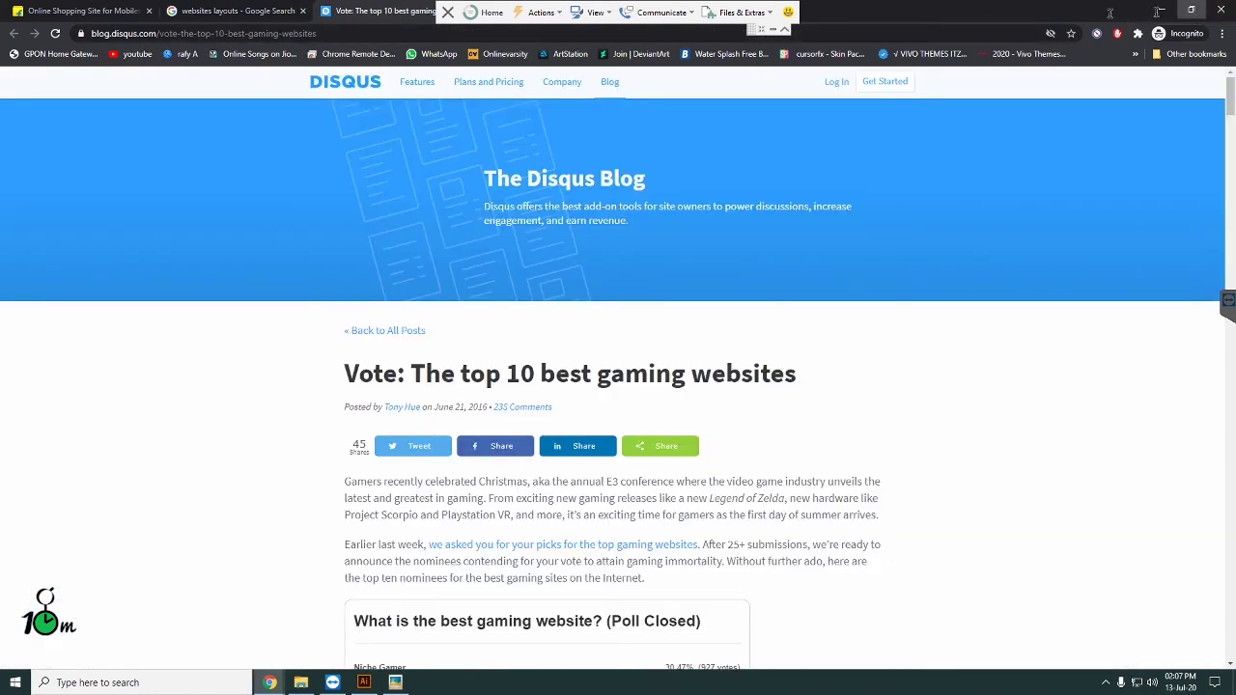
click(1193, 12)
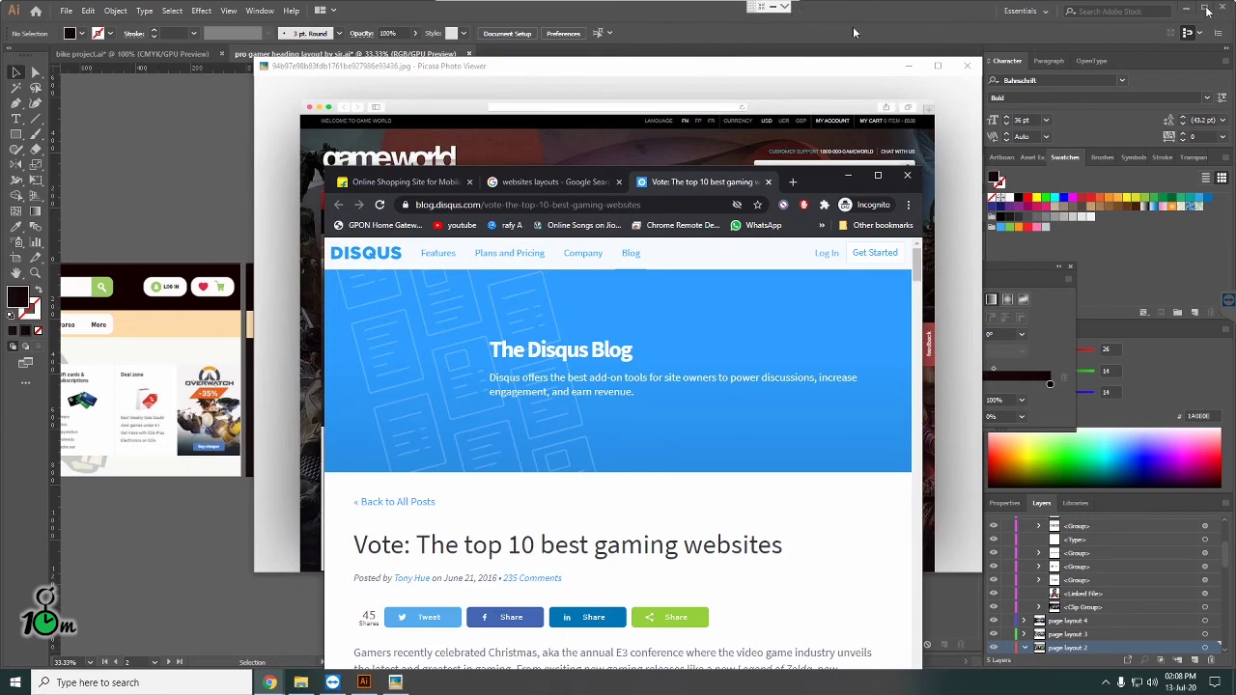
click(878, 177)
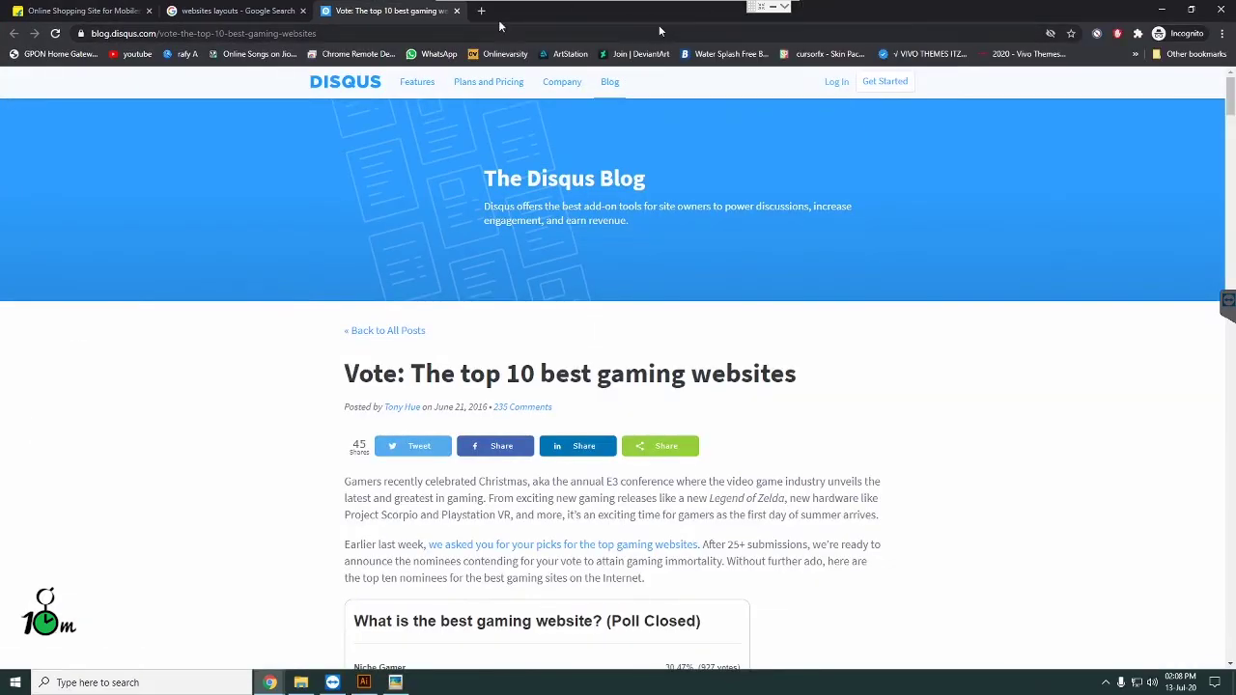
click(778, 10)
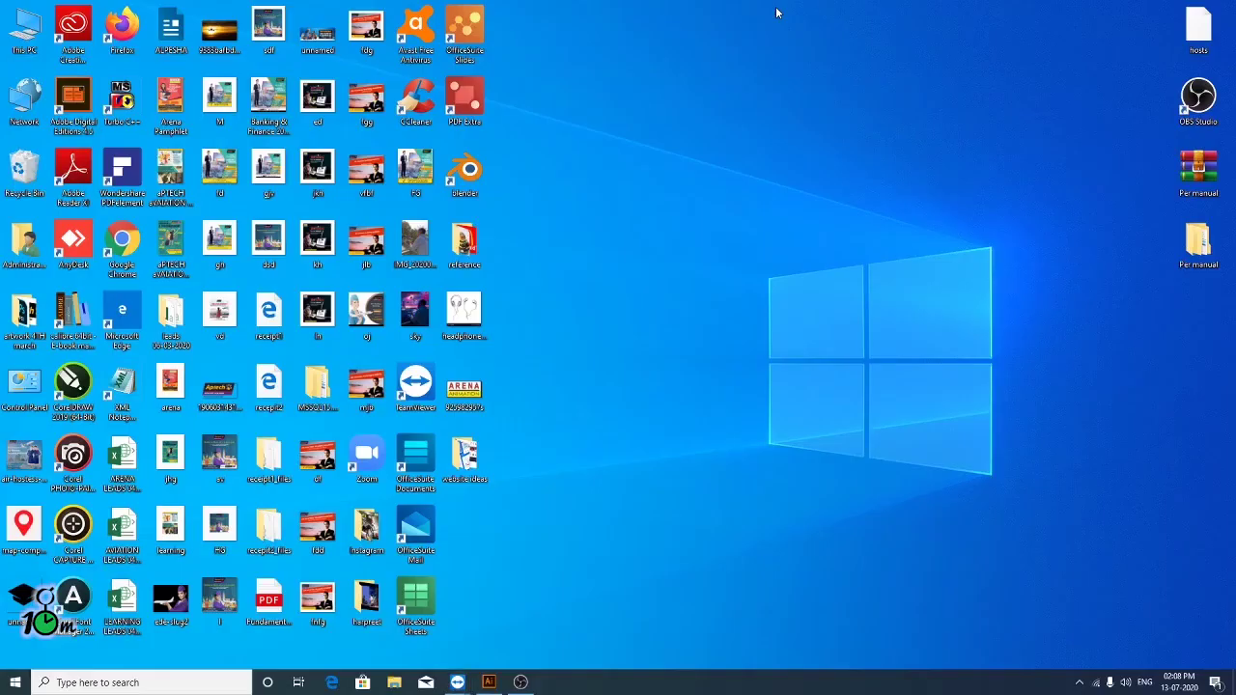
Step: Toggle the tray overflow and Illustrator, then restore Chrome with the Disqus blog from the taskbar
click(1079, 682)
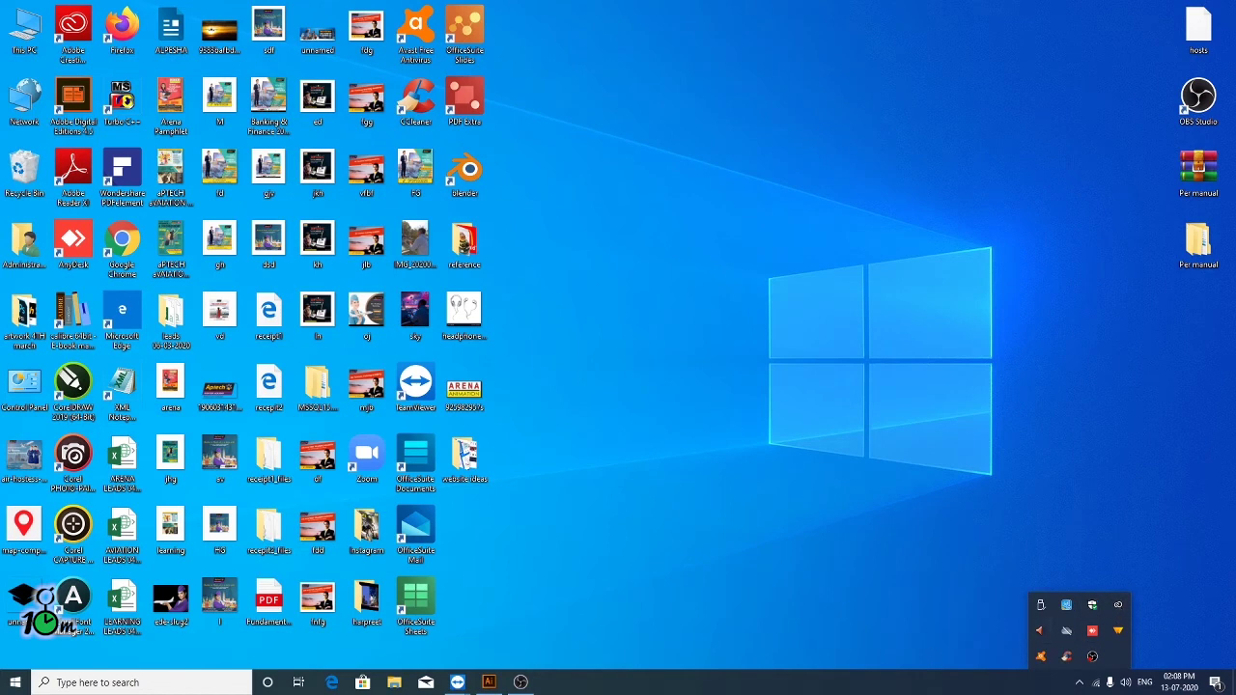
click(550, 687)
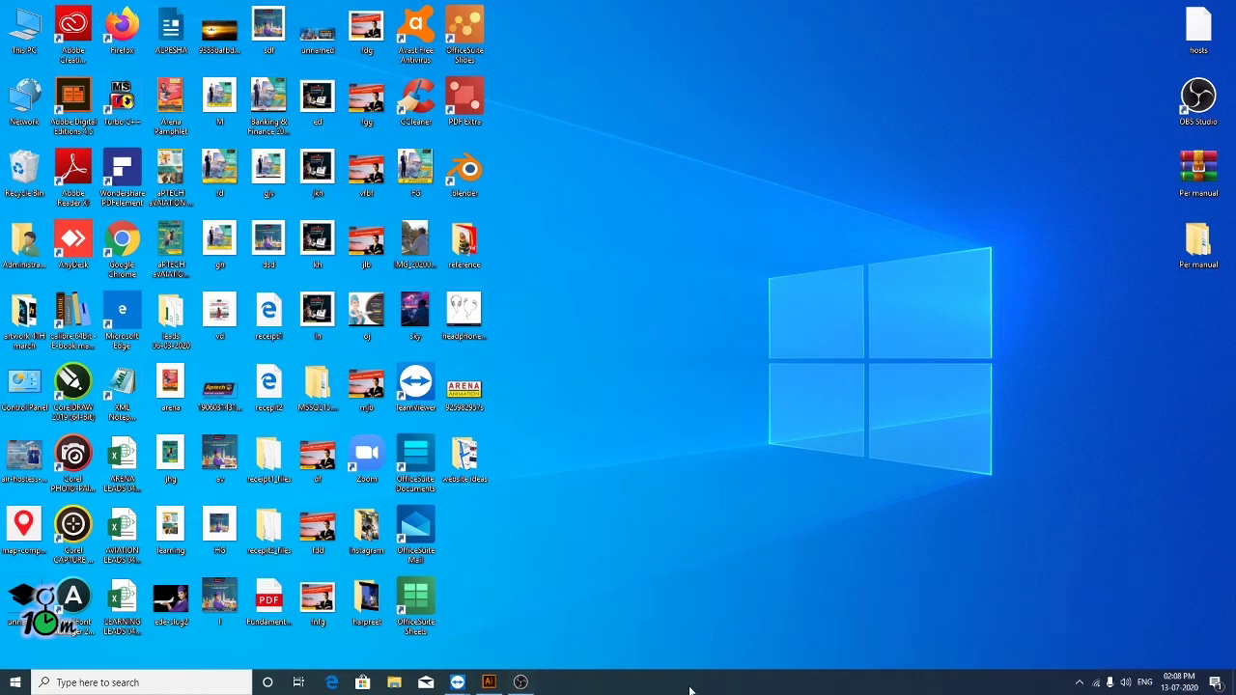
click(490, 682)
click(490, 682)
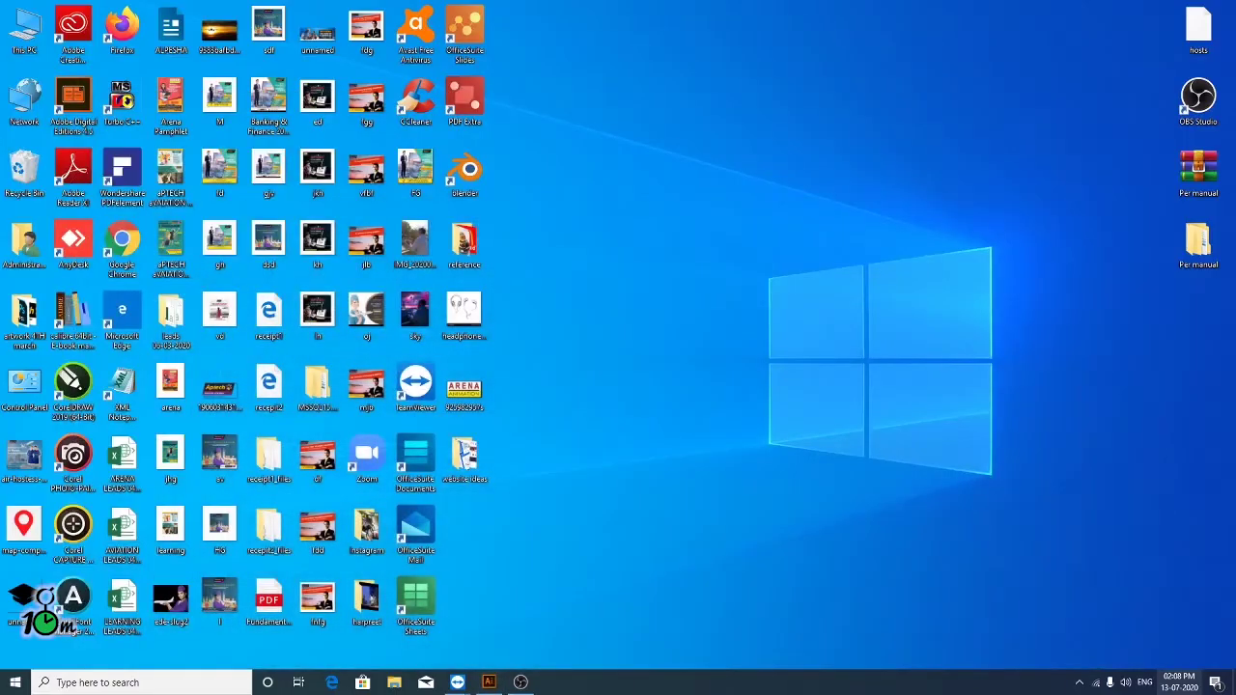
click(1079, 683)
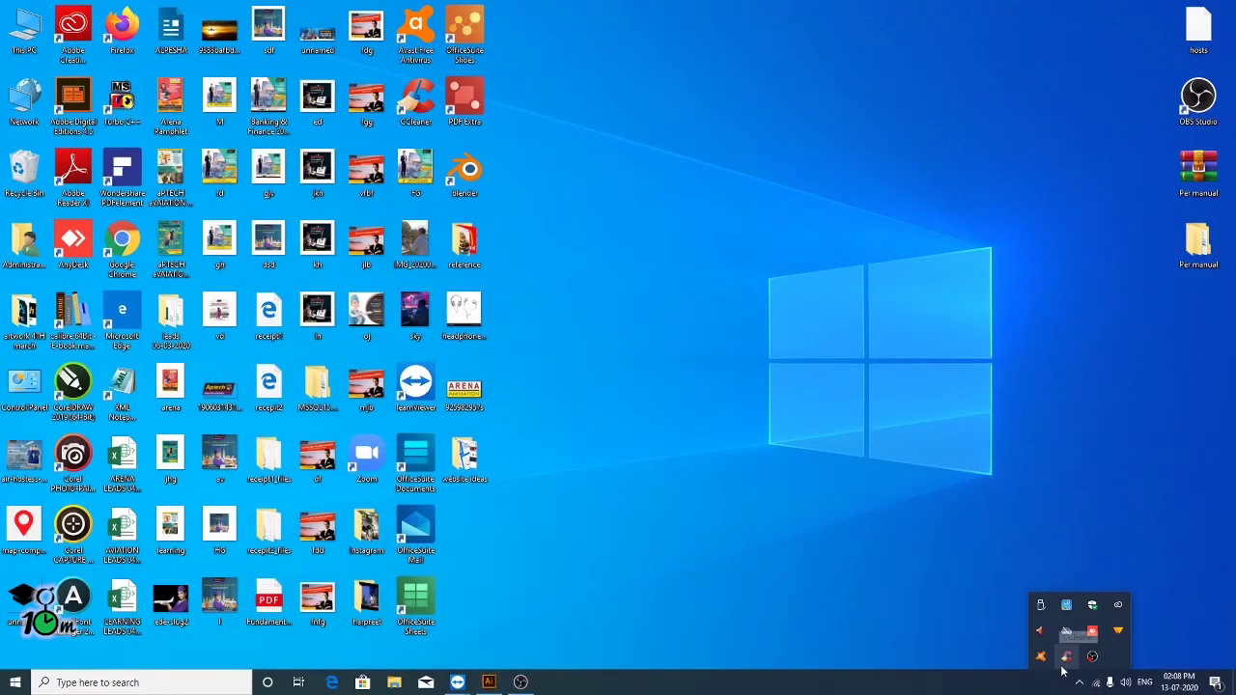
click(1114, 524)
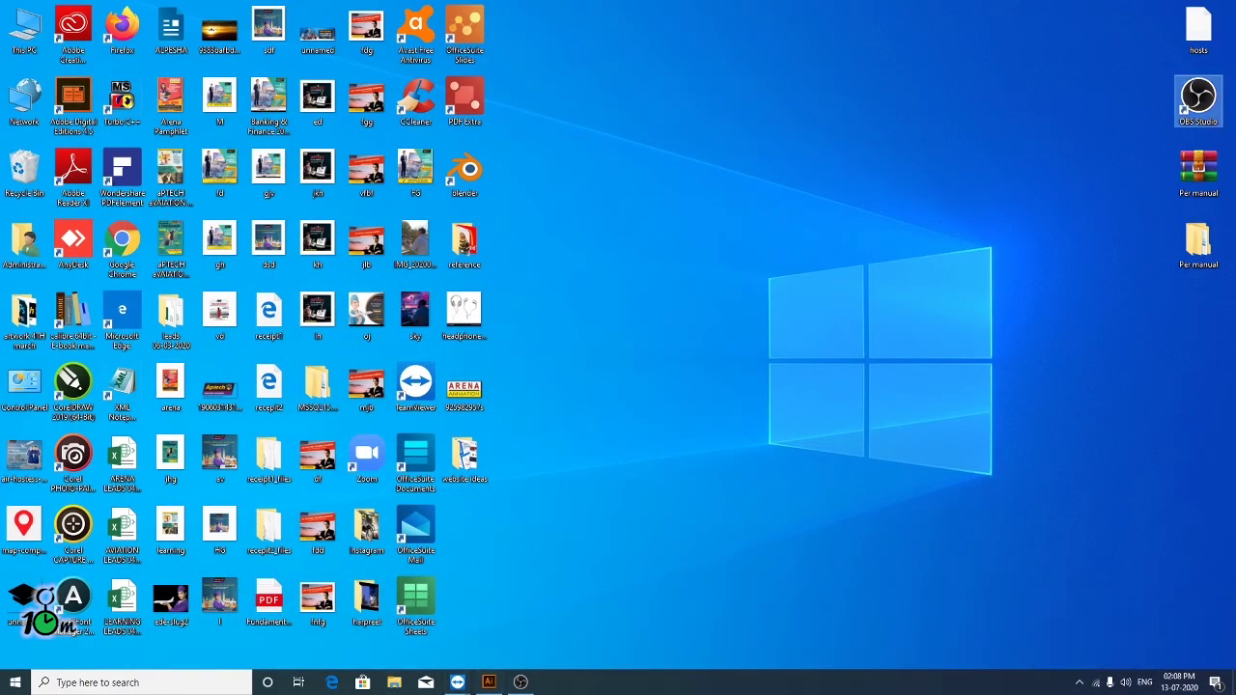
mouse_move(457, 683)
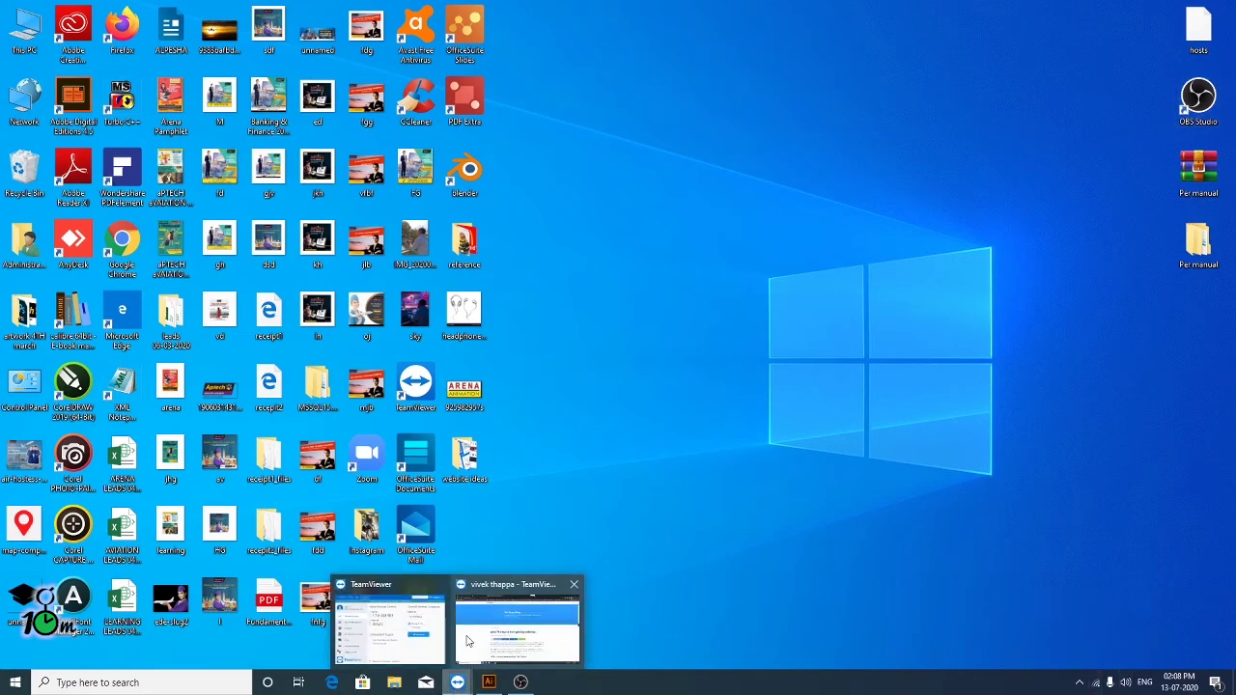
click(516, 644)
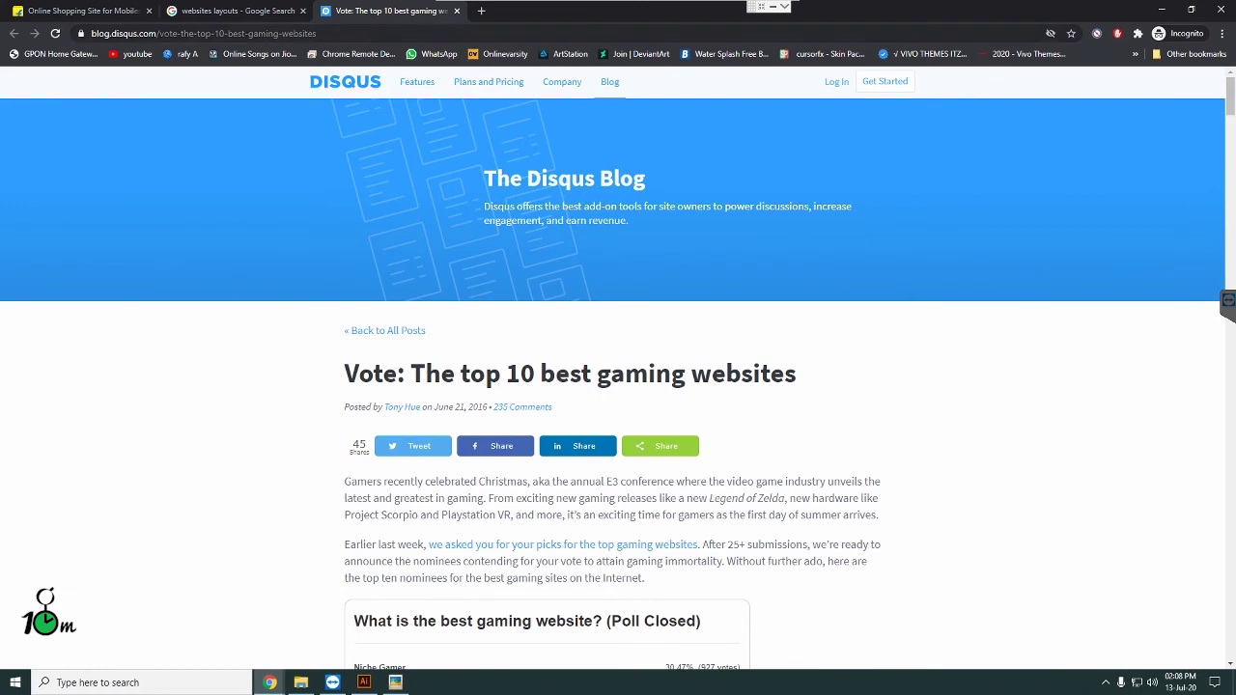
Step: In a new incognito tab, view Google Images results for 'web banner'
click(232, 14)
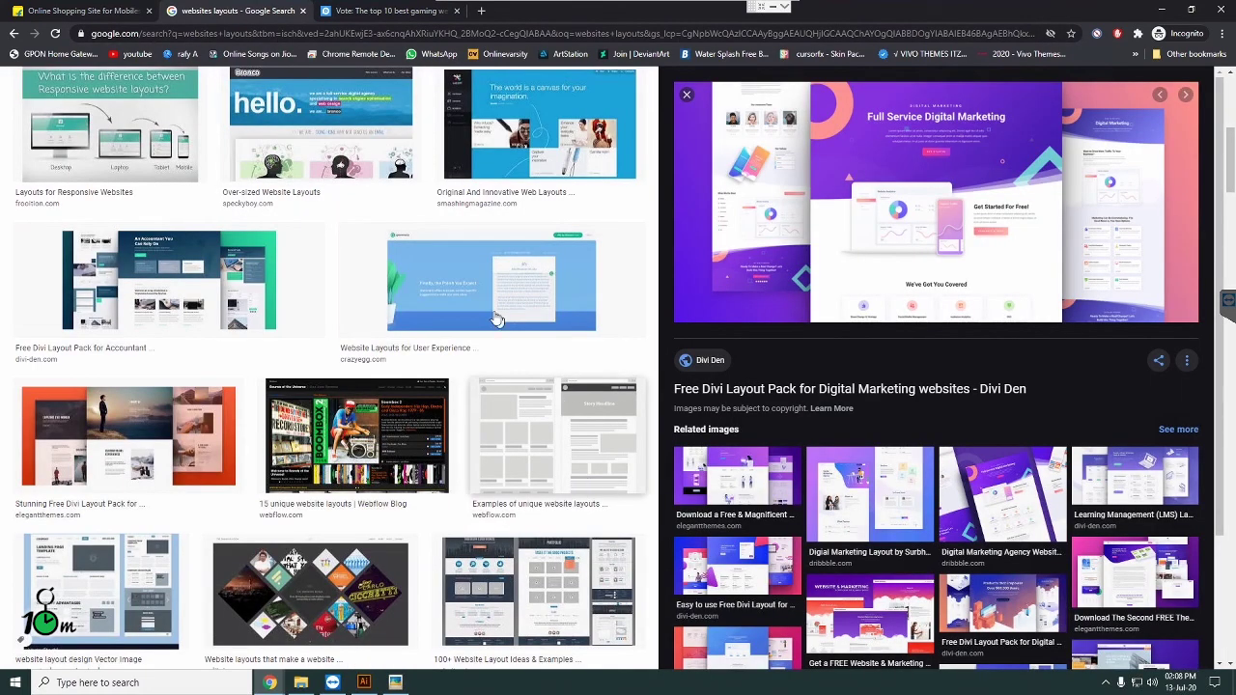
scroll(618, 415, up, 3)
scroll(643, 456, up, 2)
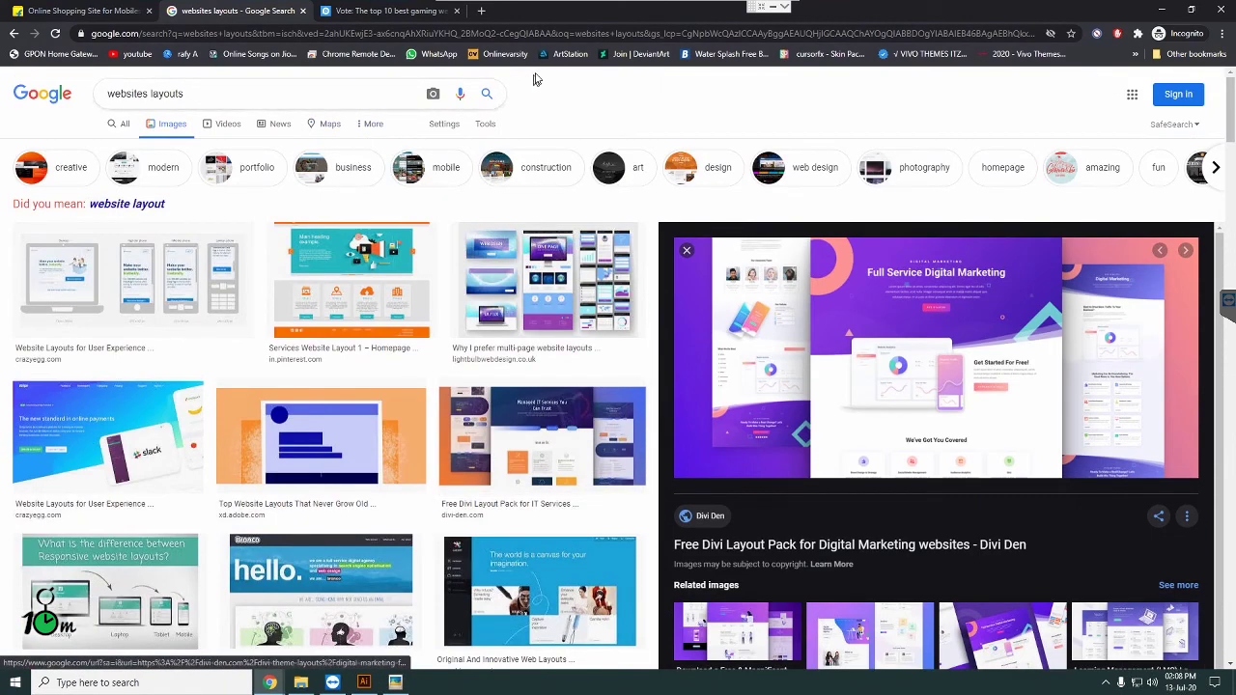
click(481, 11)
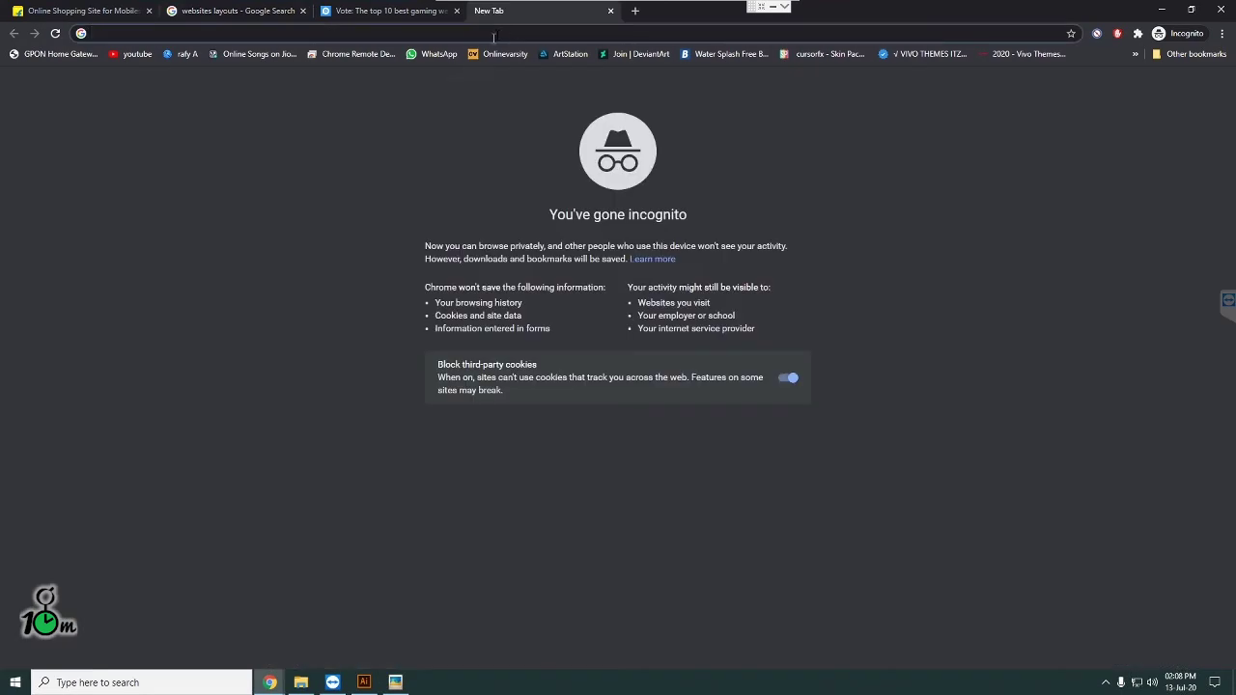
text(bann)
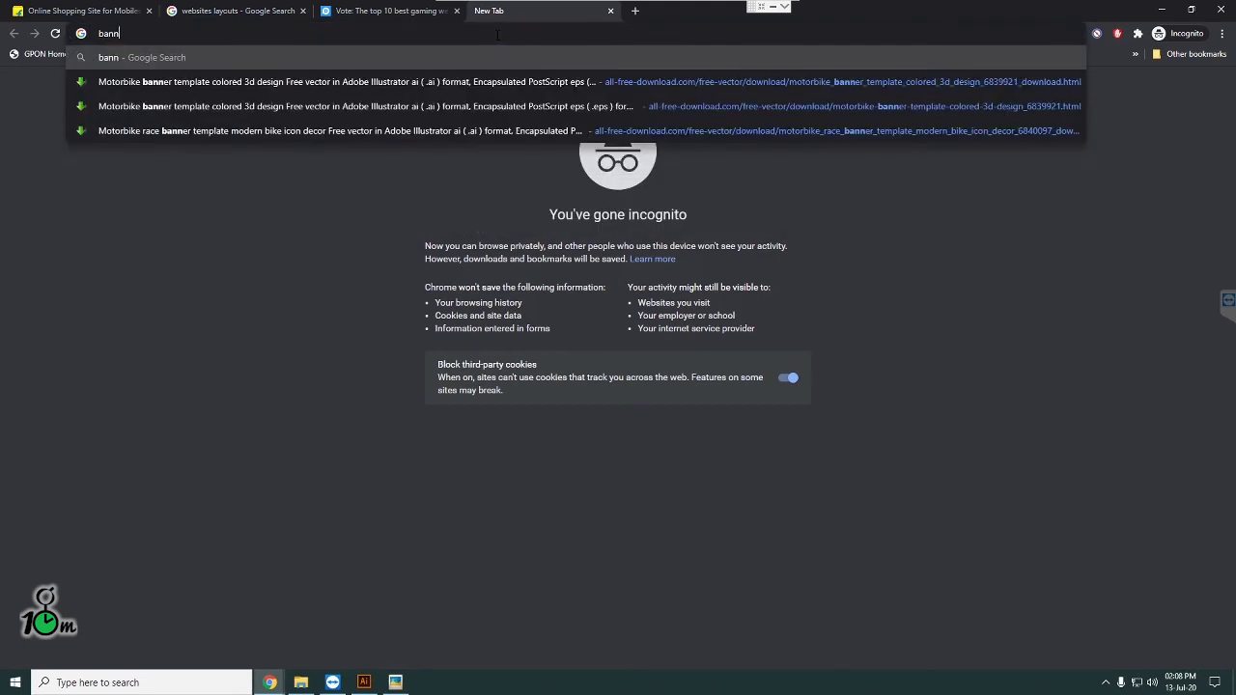
text(ers)
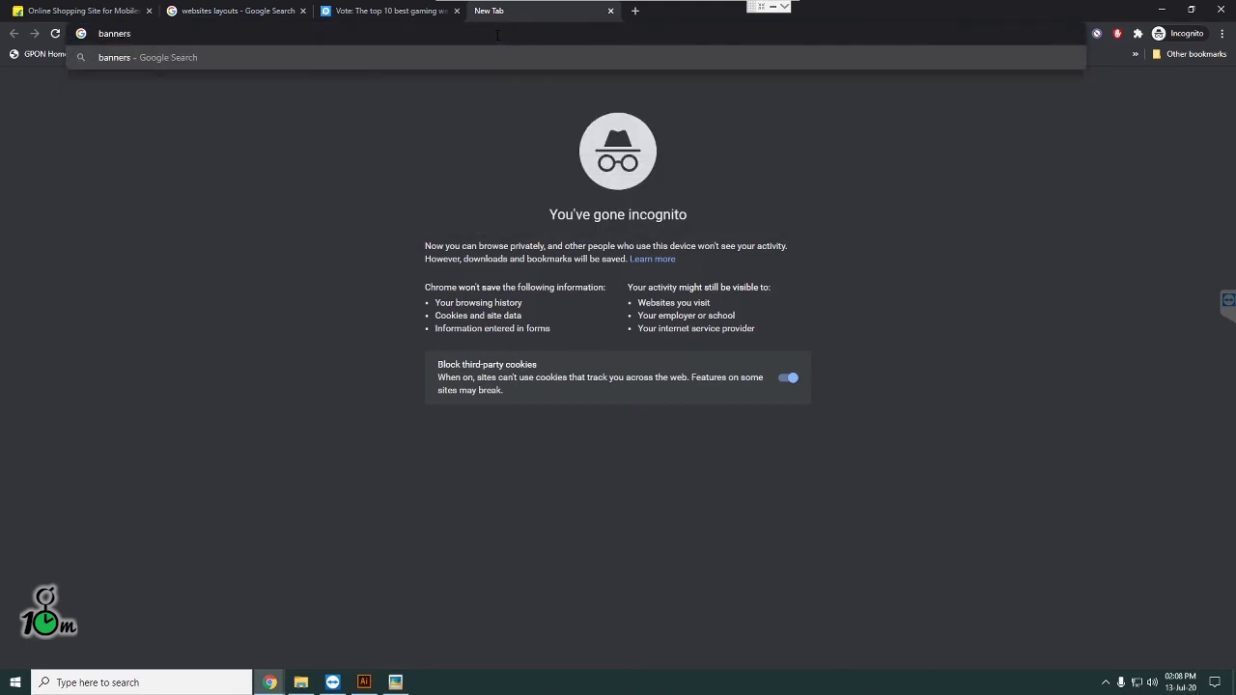
text(w)
text(eb)
key(Return)
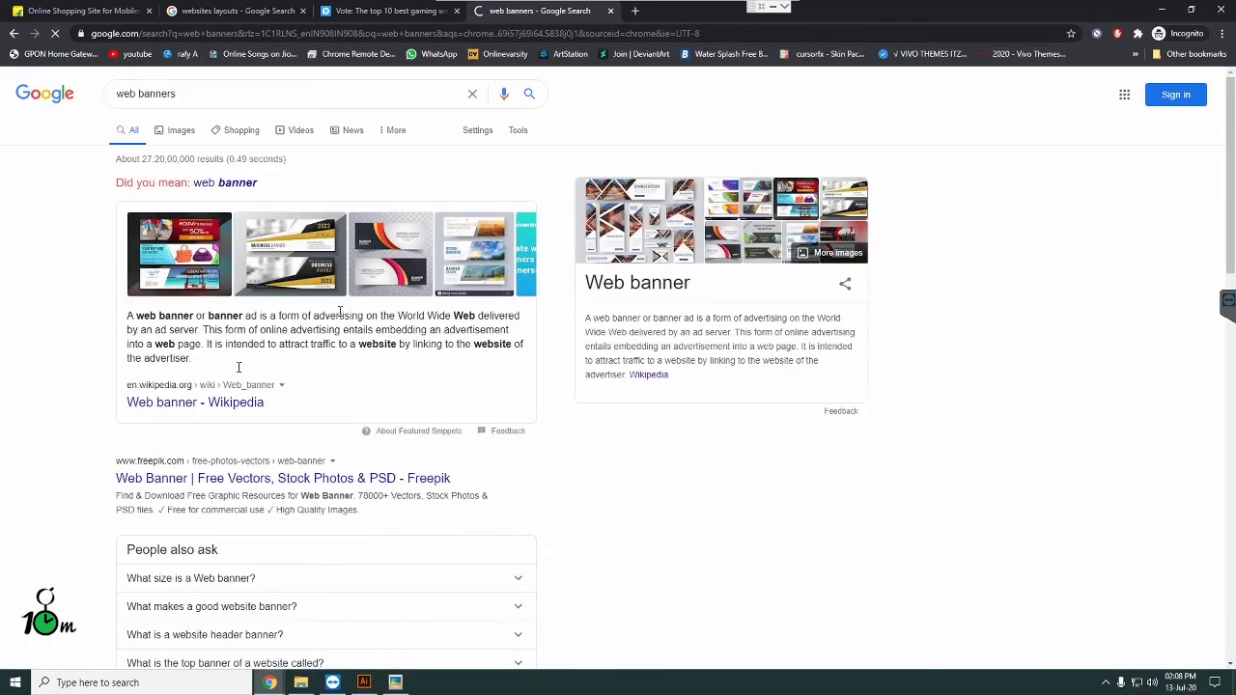
click(219, 187)
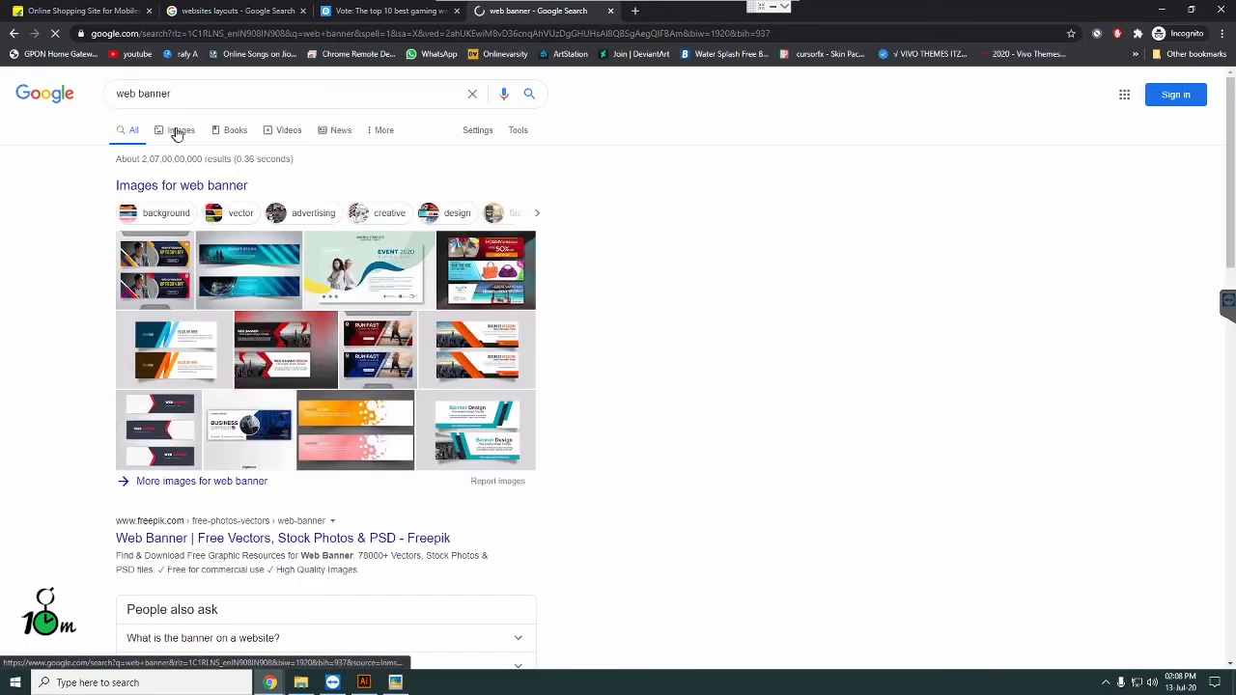
click(177, 130)
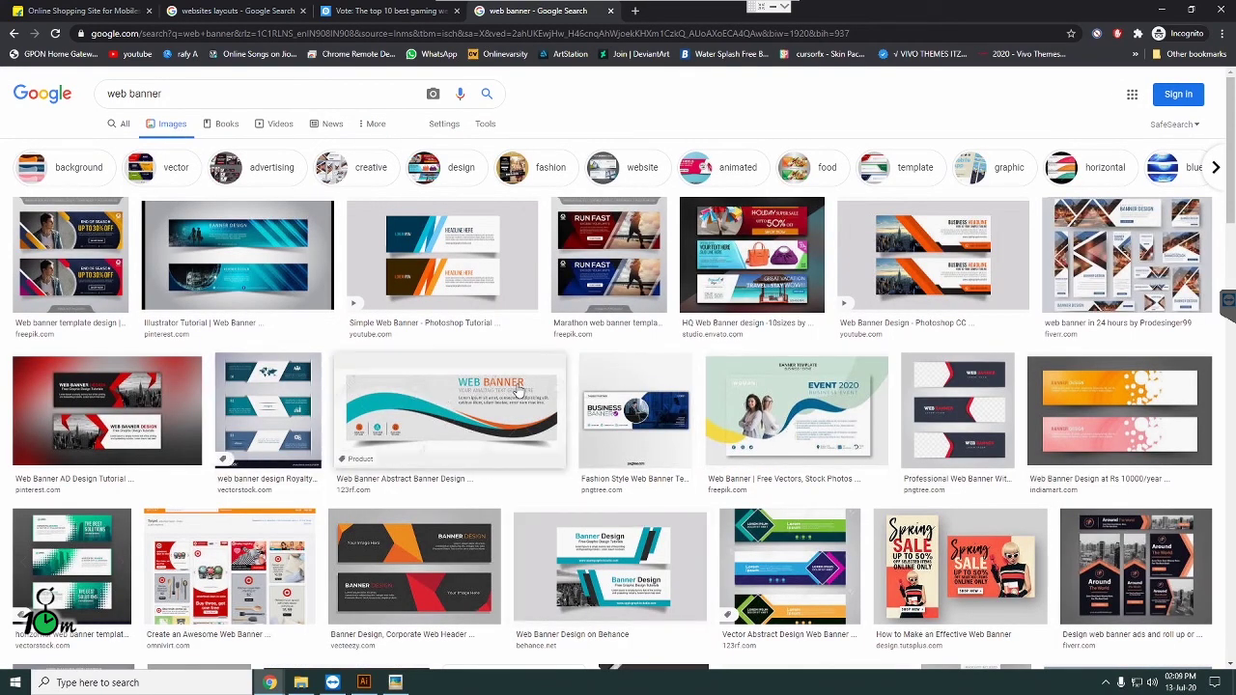
Step: Change the image search to 'web sliders'
double_click(154, 93)
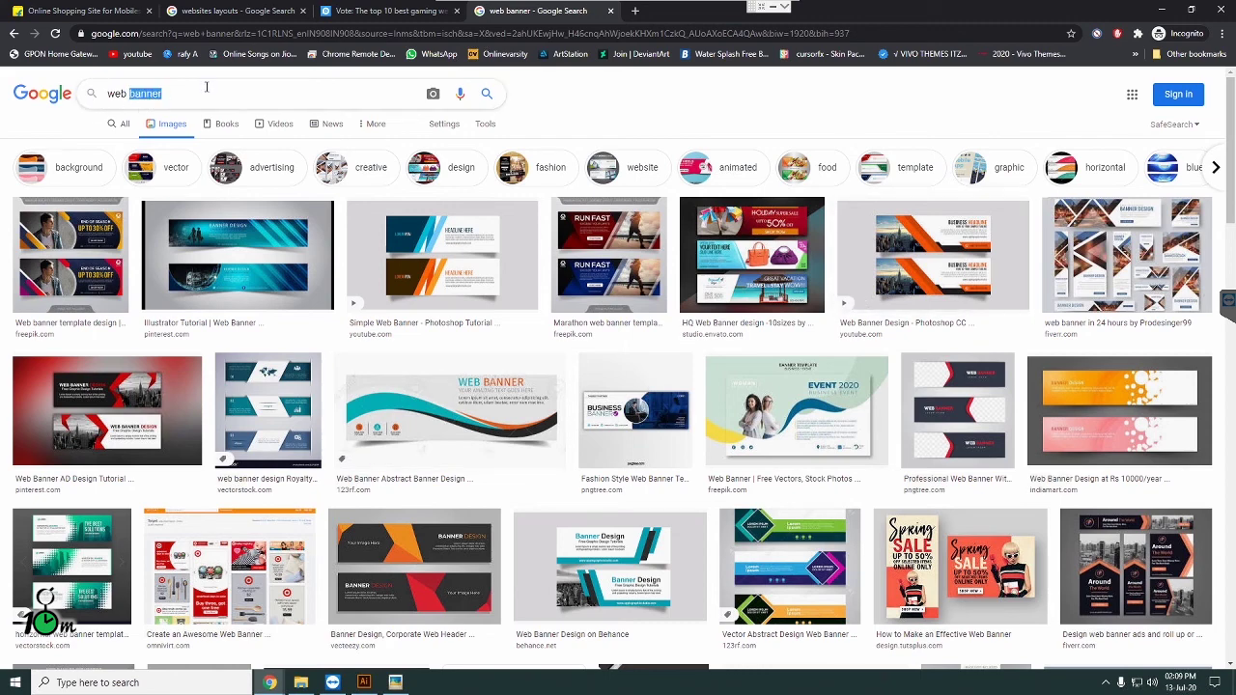
text(s)
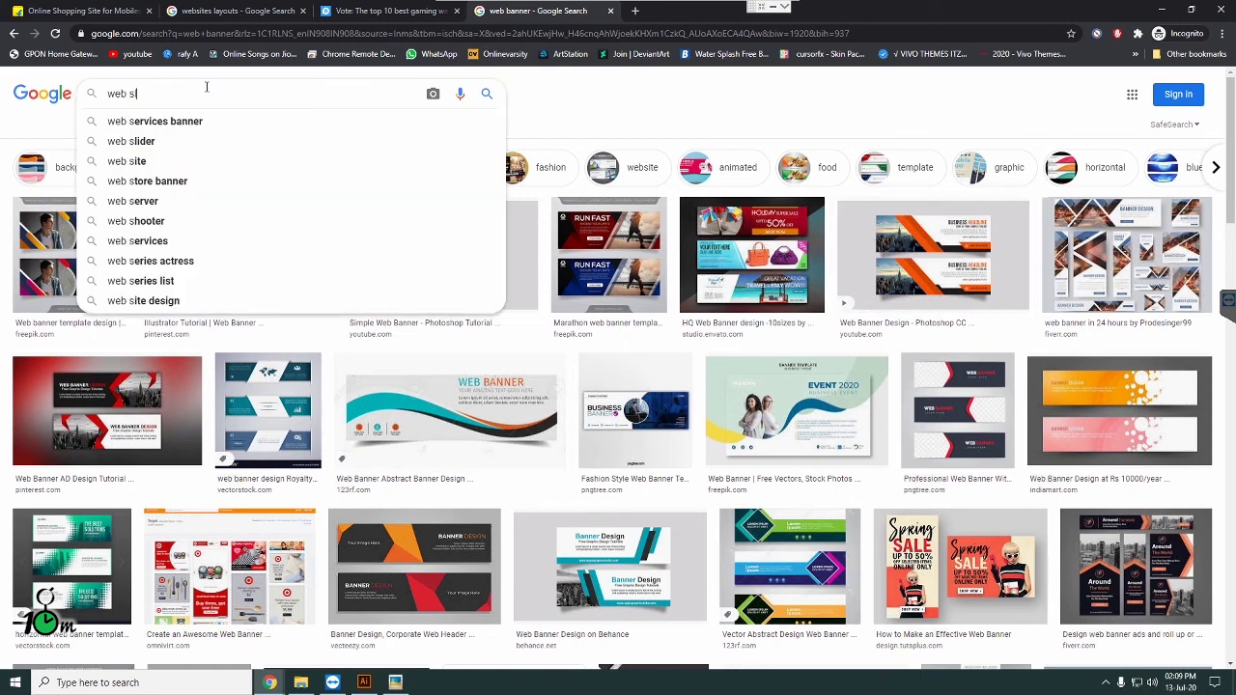
text(liders)
key(Return)
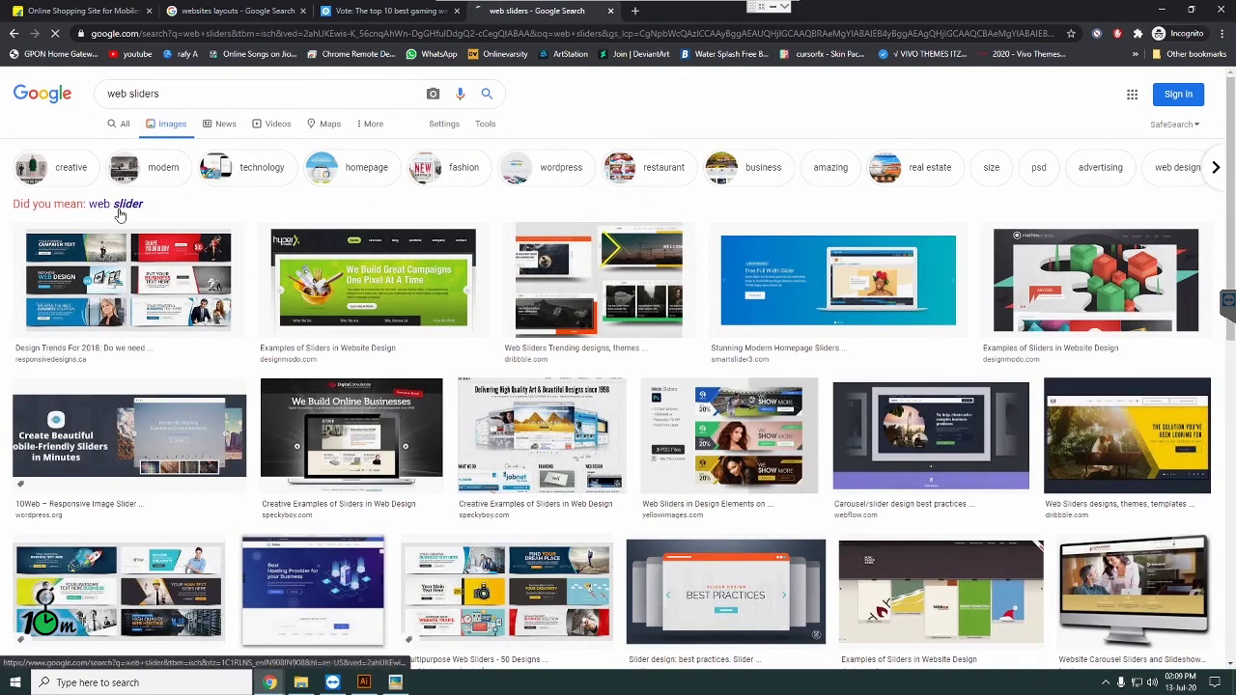
Step: Switch to 'web slider' results and preview the Tyche, Webflow carousel and Web Design Services sliders
click(119, 207)
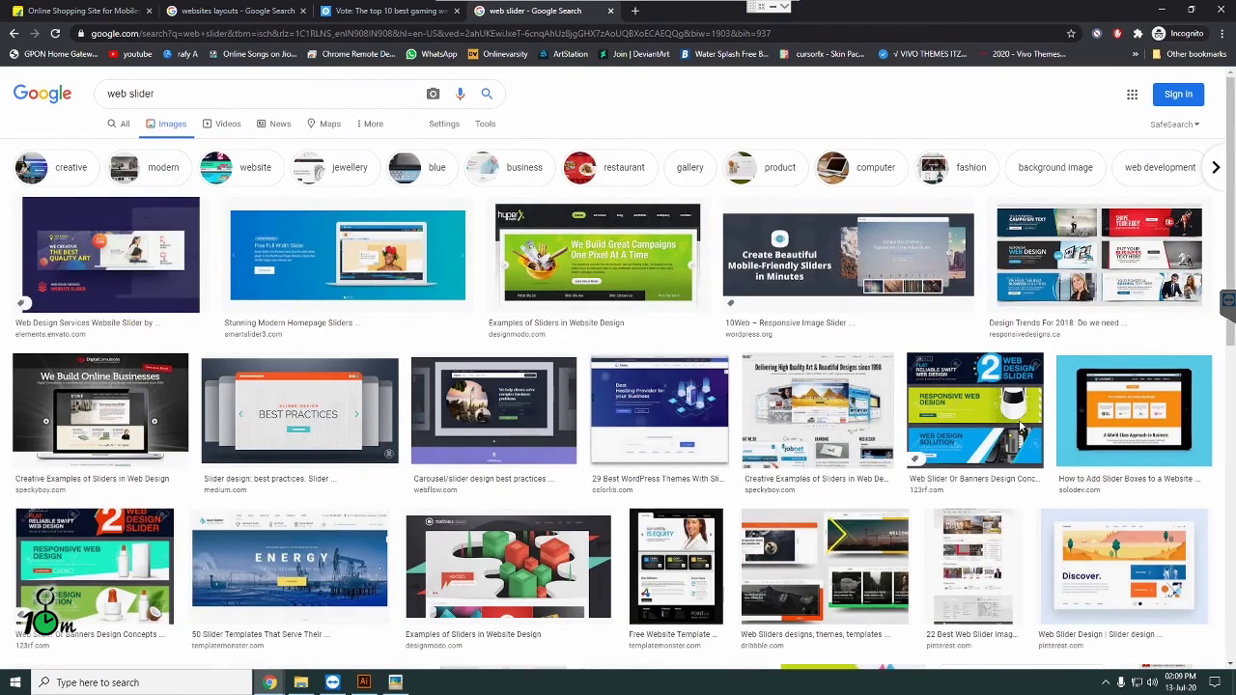
scroll(632, 418, down, 2)
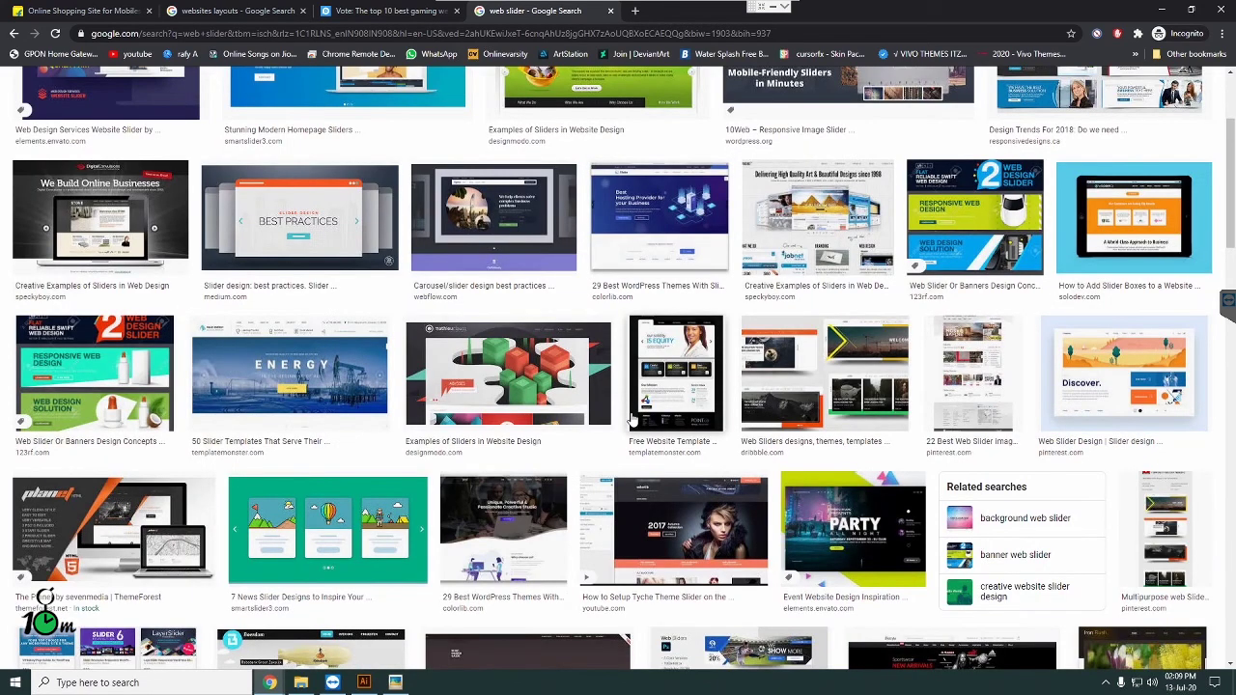
click(596, 515)
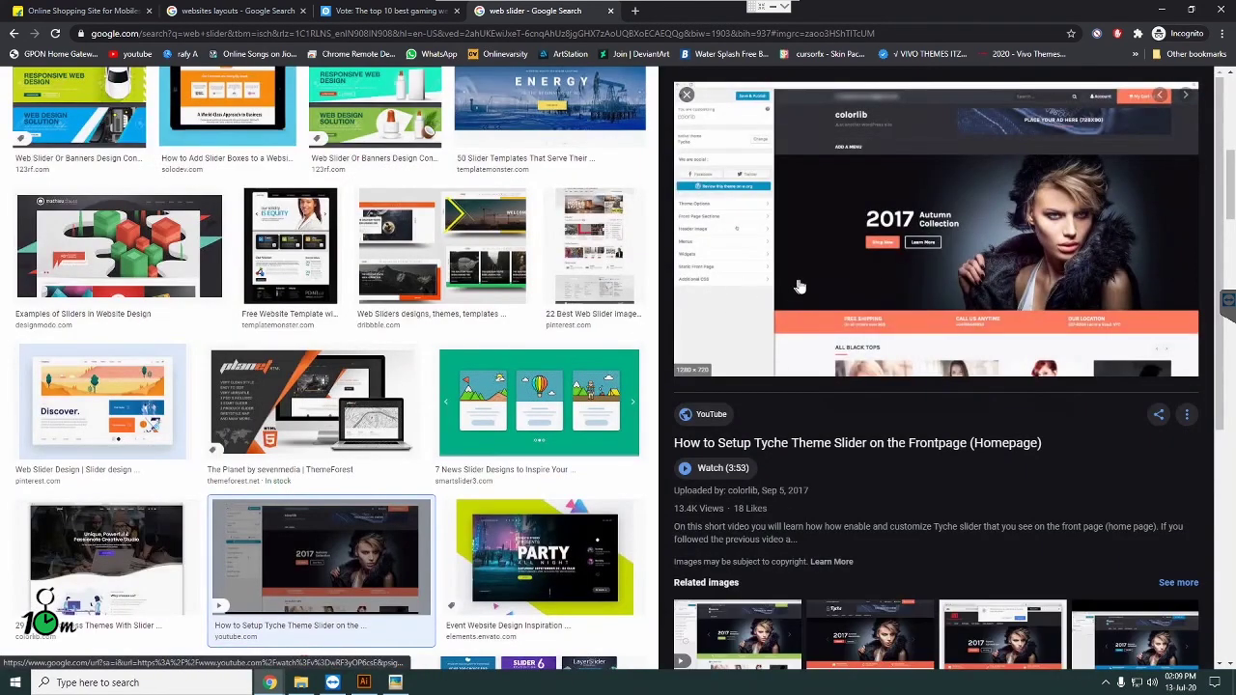
scroll(290, 435, up, 3)
scroll(309, 454, up, 2)
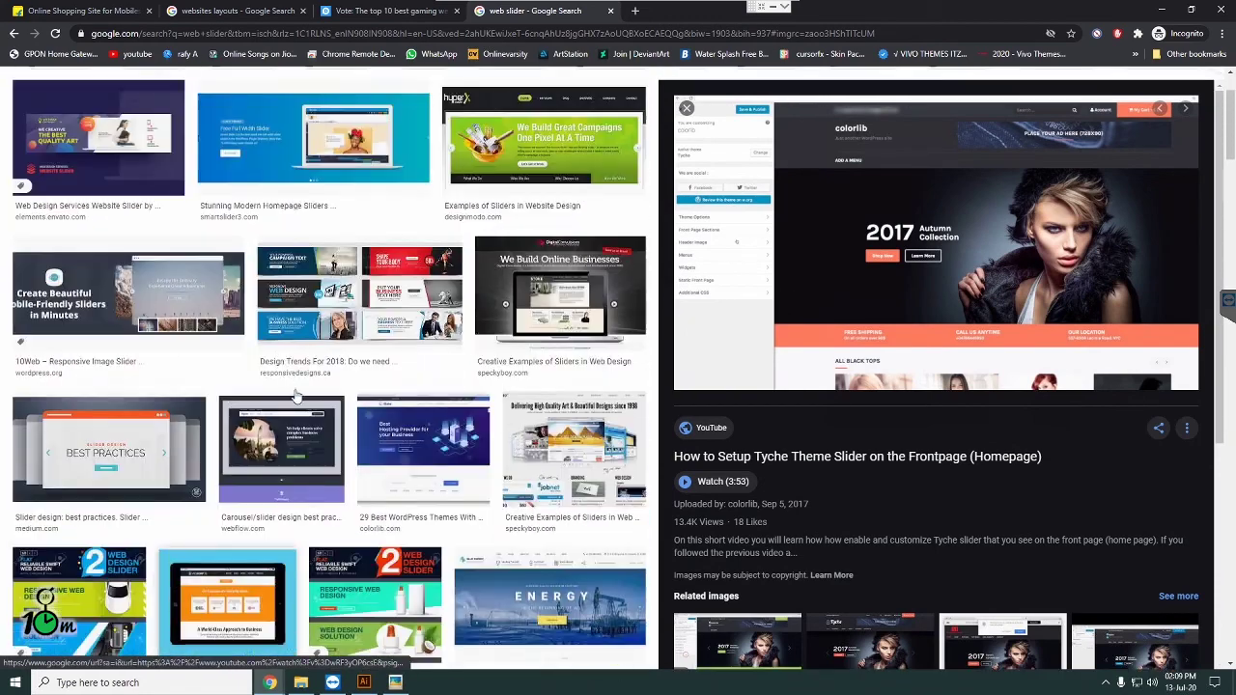
click(295, 446)
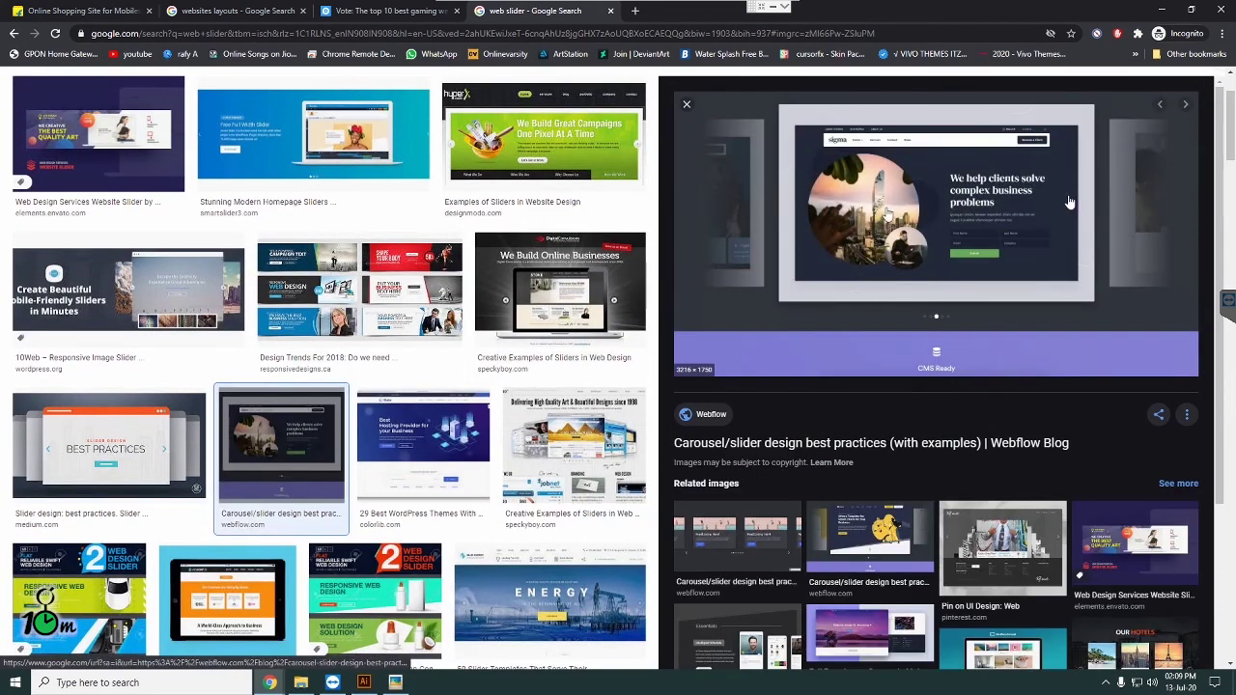
click(123, 149)
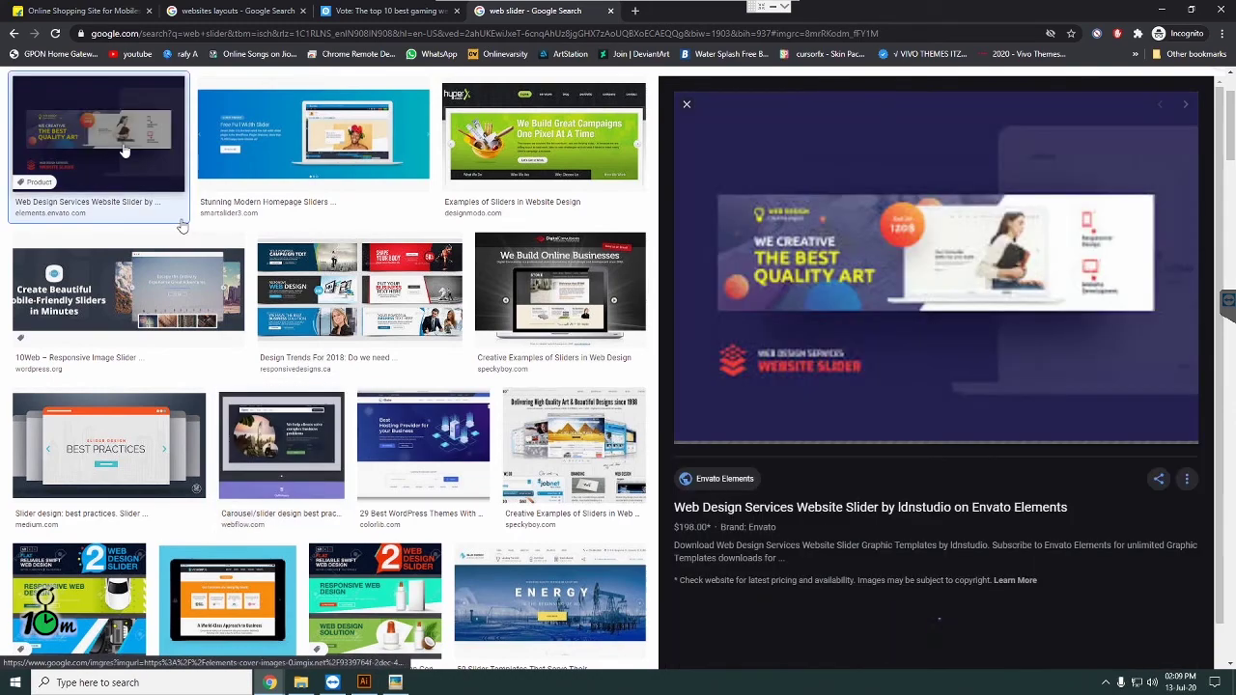
scroll(367, 366, down, 5)
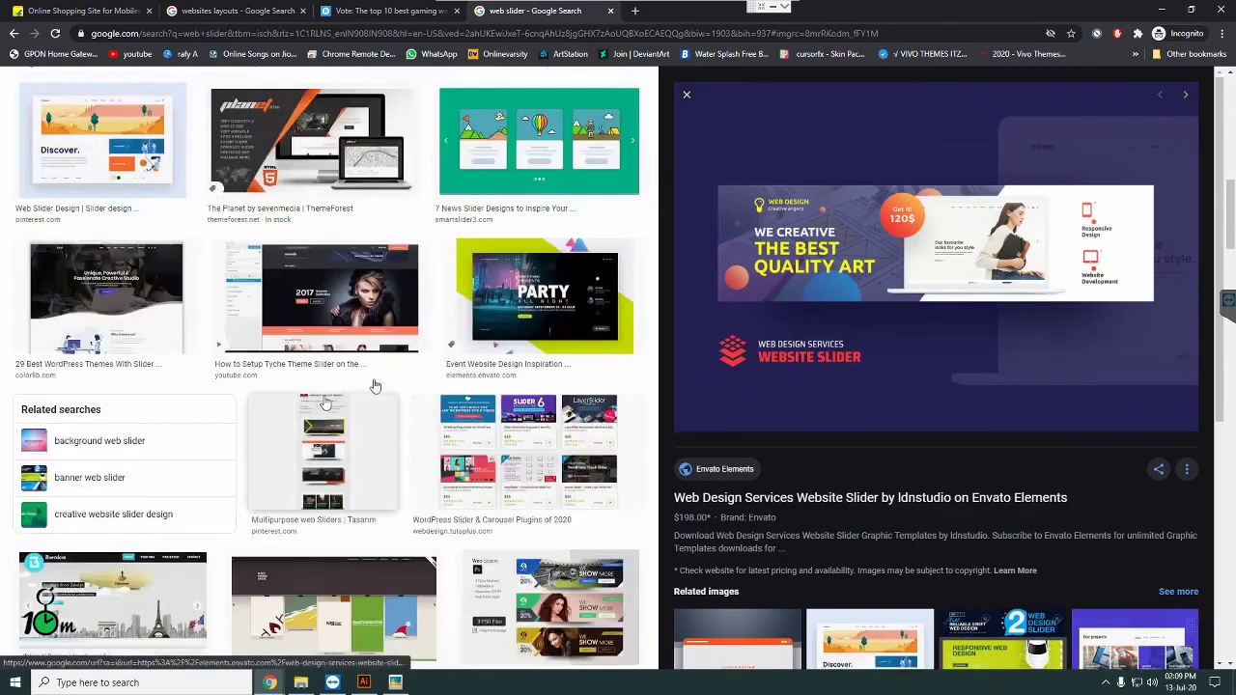
scroll(375, 386, down, 4)
Step: Preview the Yellow Images and bundle slider images, ending on Multipurpose Web Sliders - 50 Designs
click(546, 228)
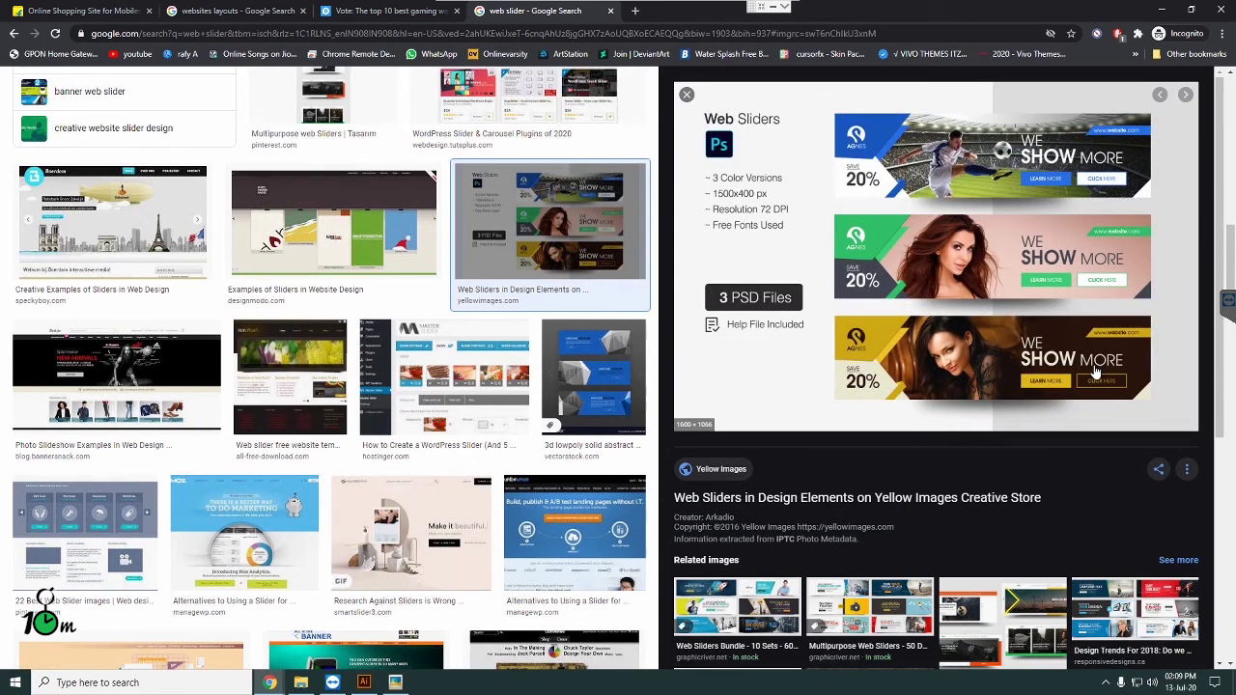
click(744, 597)
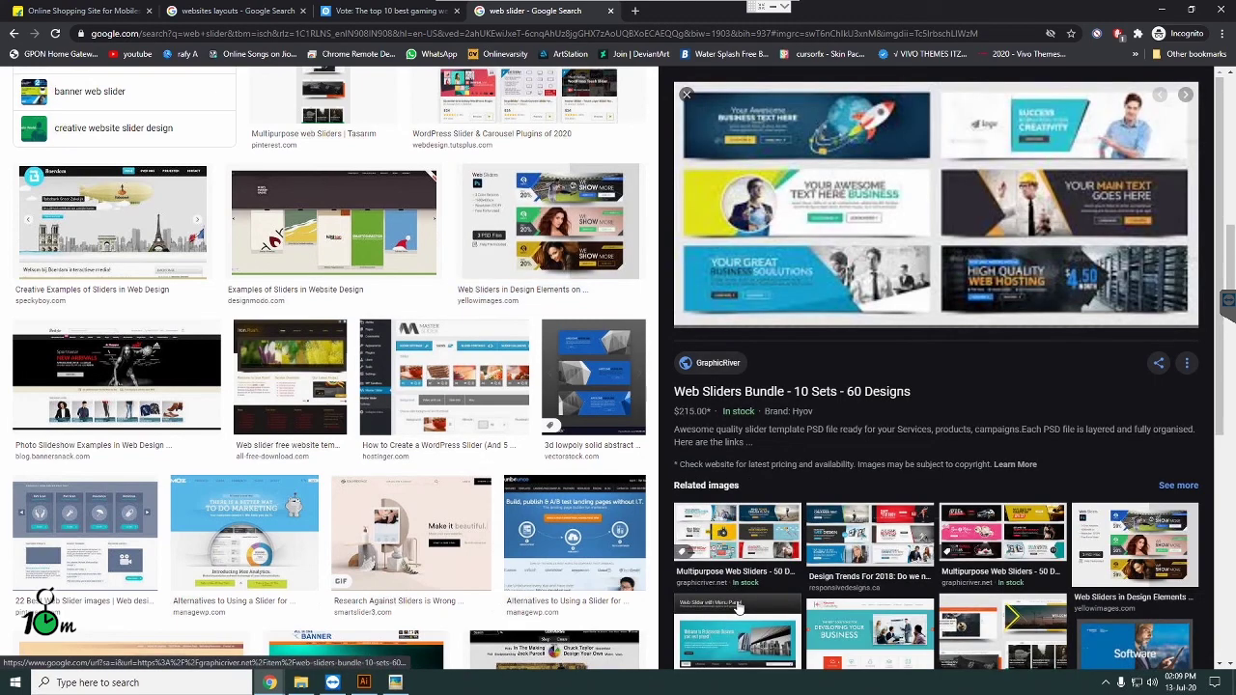
click(857, 547)
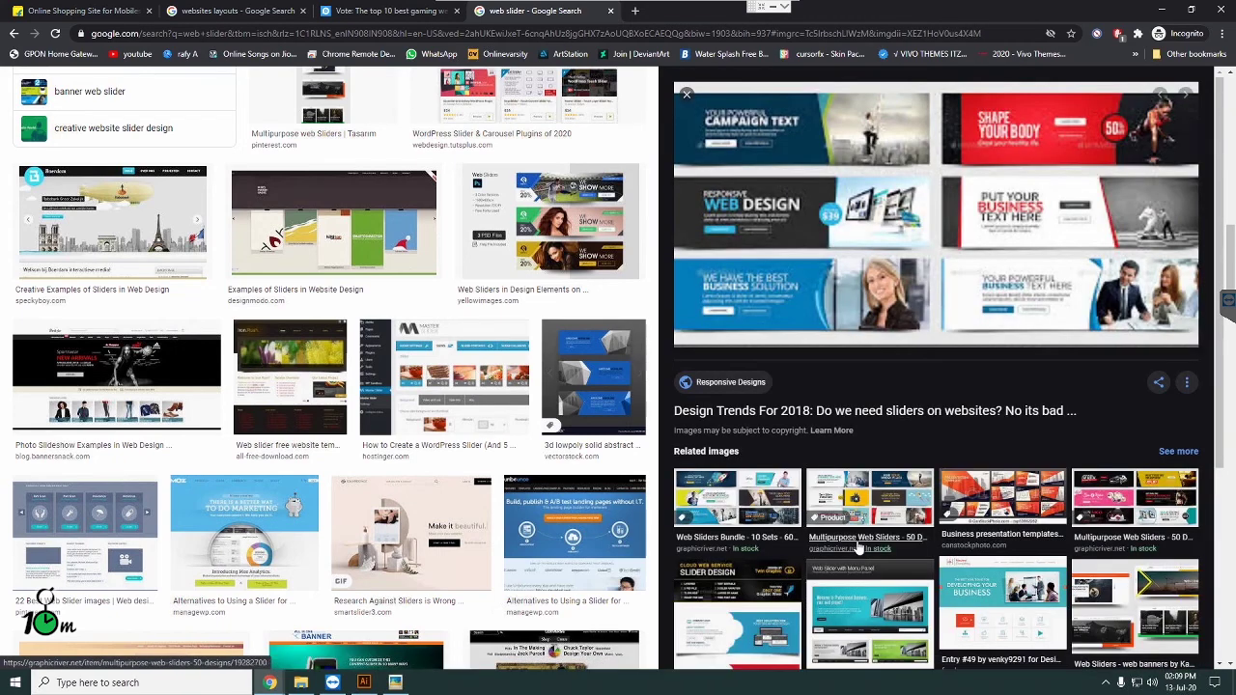
click(736, 507)
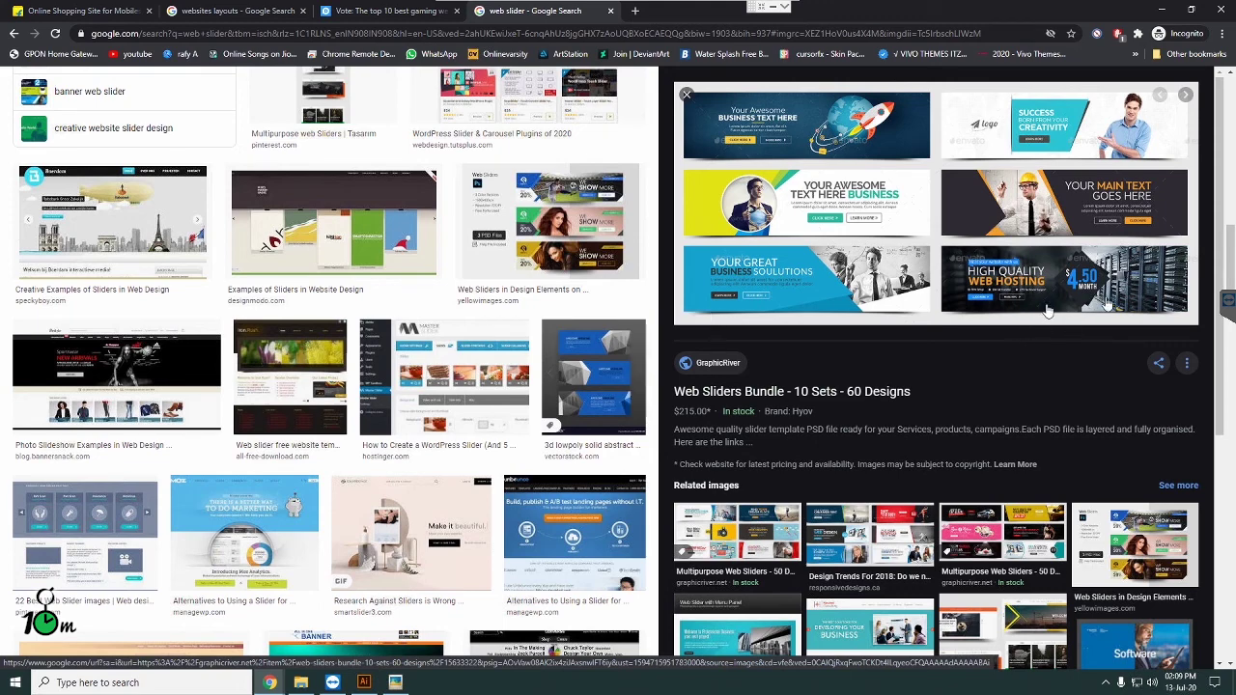
click(977, 545)
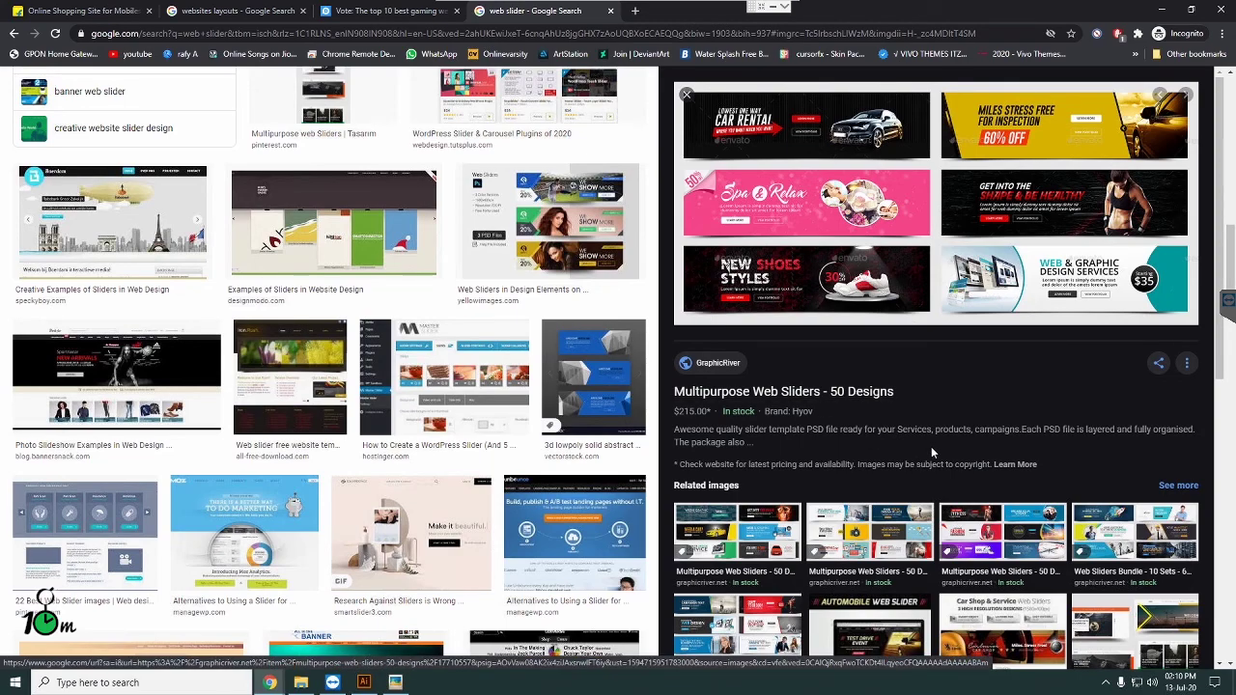
Step: Scroll back to the top and start editing the 'web slider' query
scroll(483, 338, up, 5)
scroll(387, 290, up, 5)
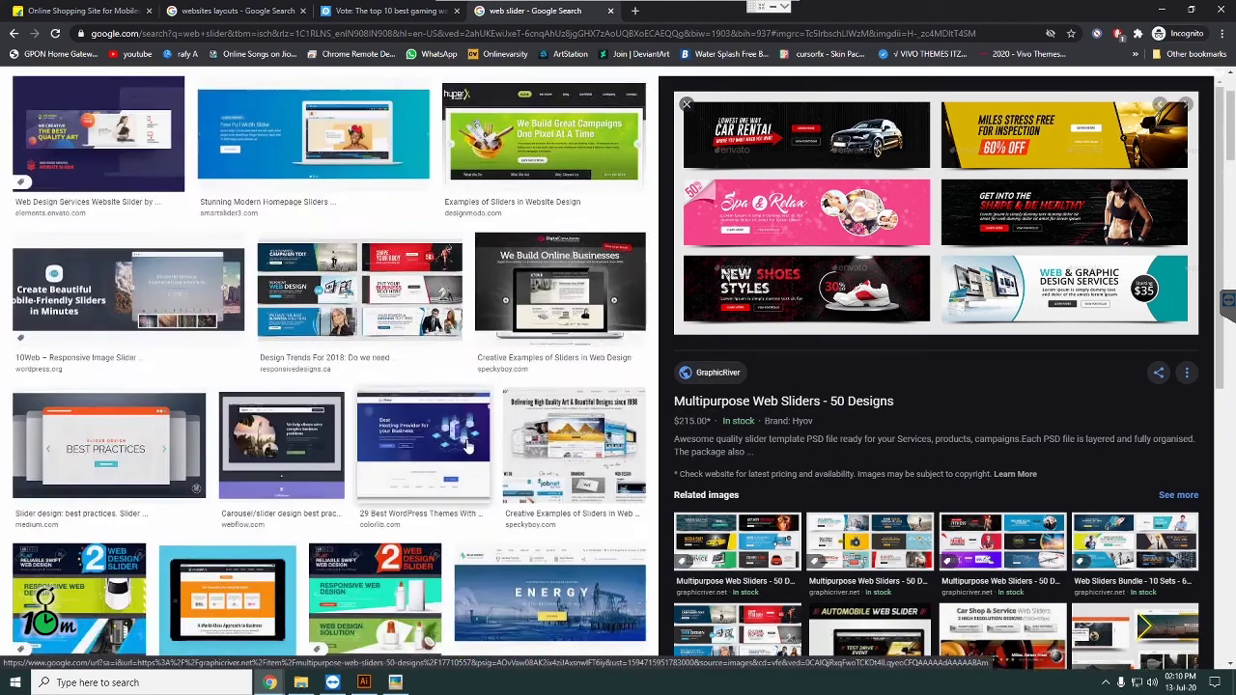
scroll(289, 242, up, 5)
click(191, 95)
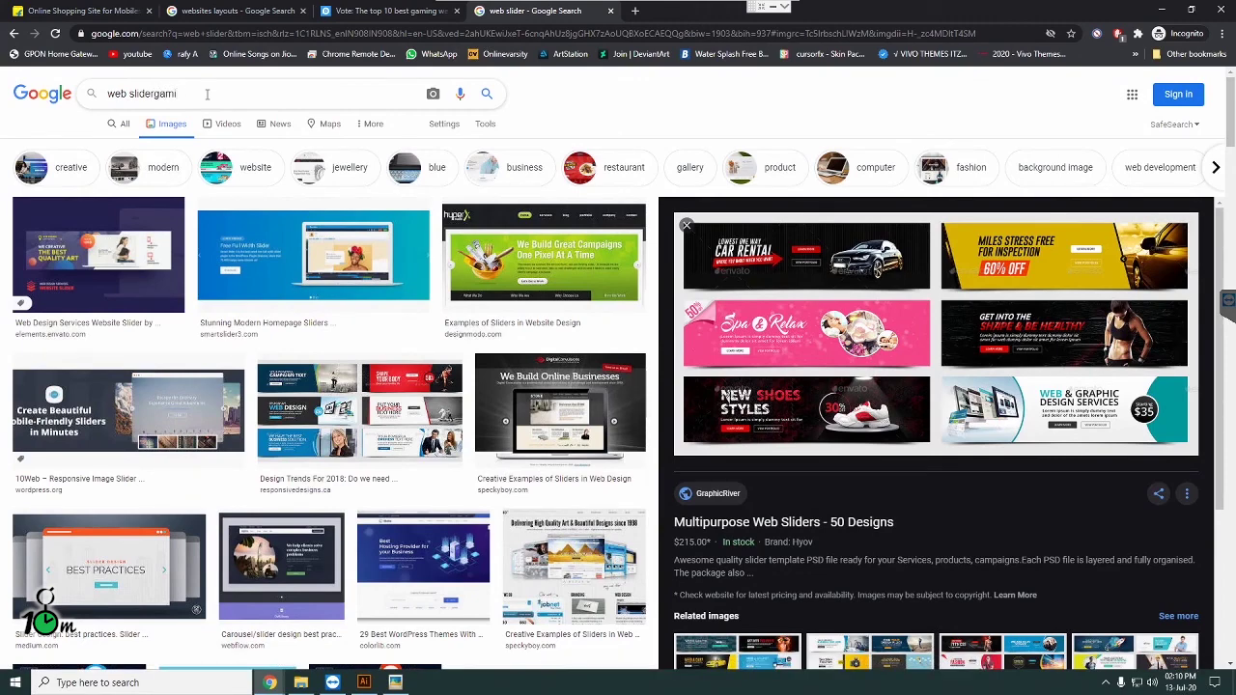
Step: Search Google images for 'web slider gaming' and preview the first gaming website template
key(Return)
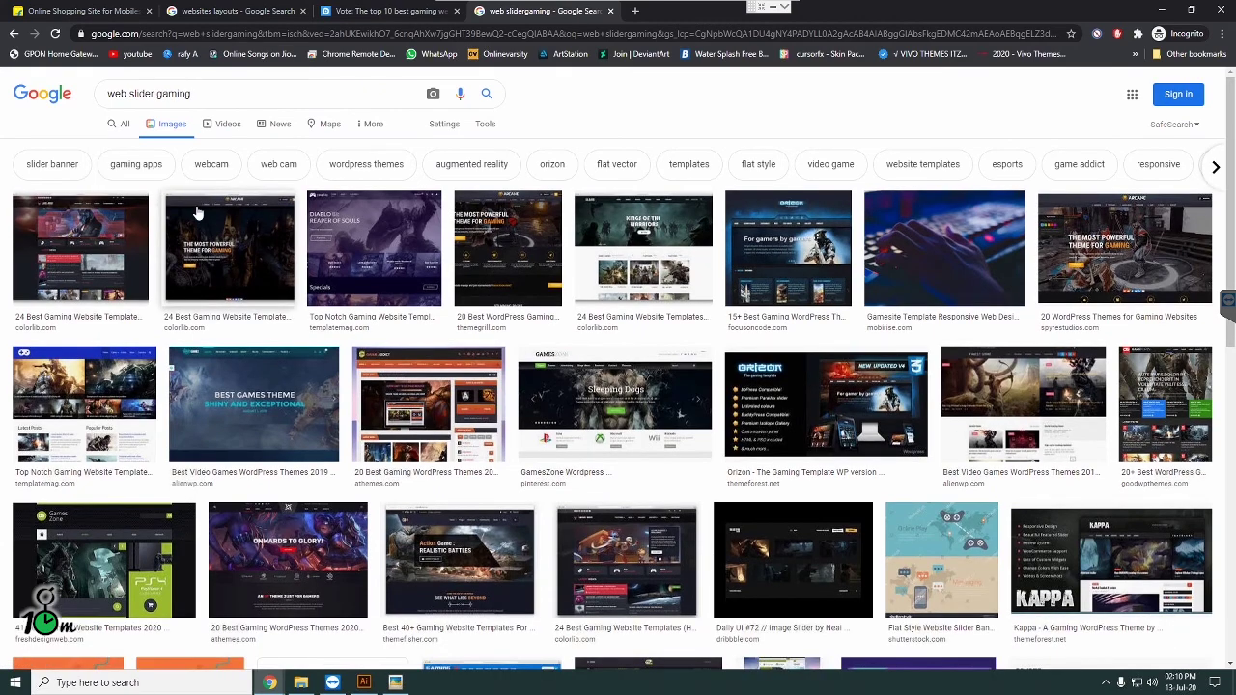
click(78, 248)
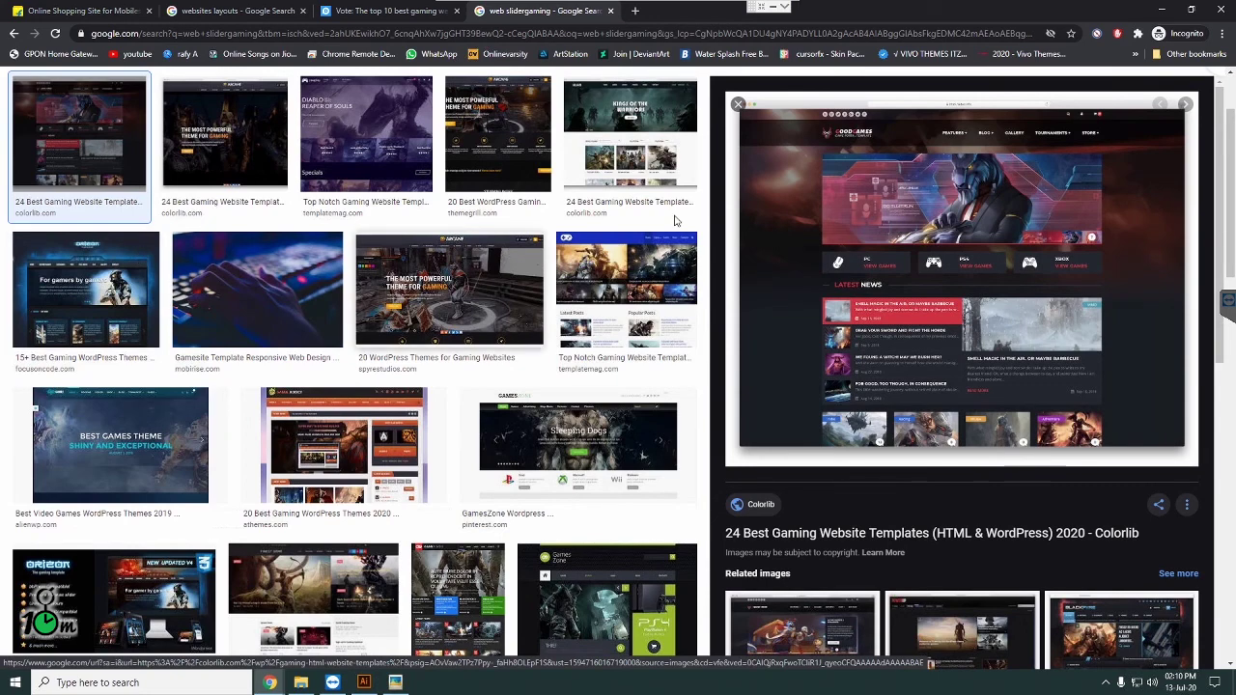
scroll(261, 203, up, 2)
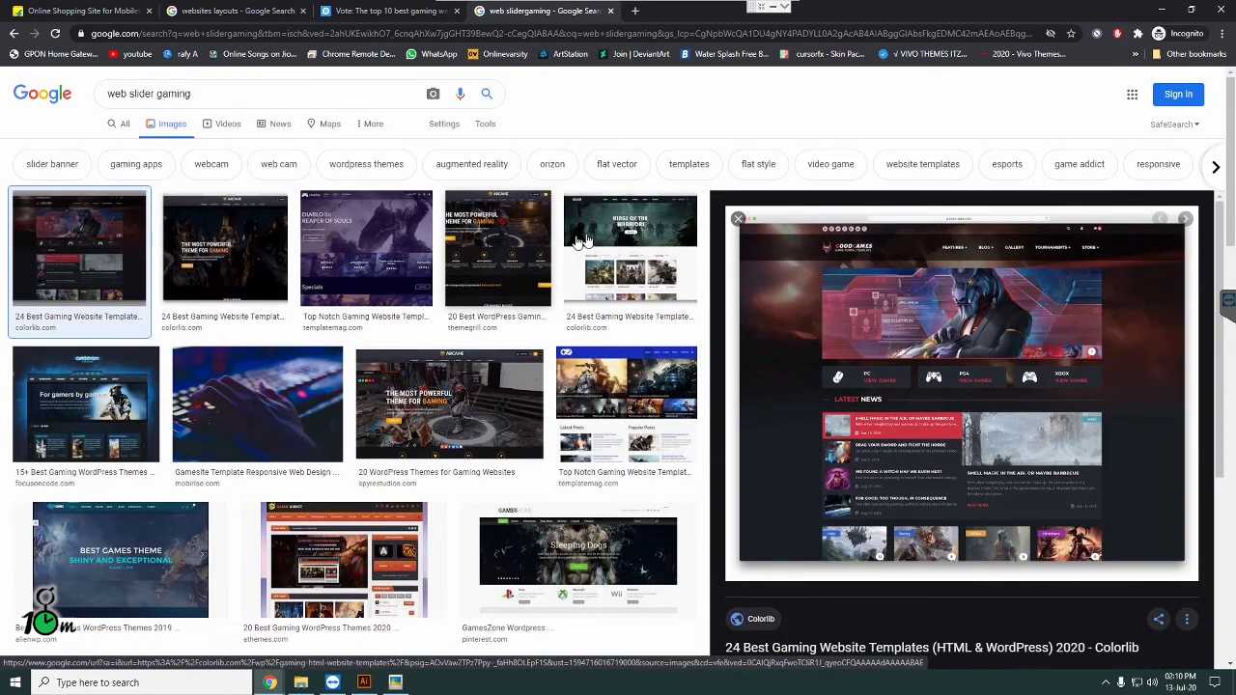
Step: Preview the Kings of the Warriors, Arcane and GamesZone Sleeping Dogs templates, then minimize Chrome
click(649, 239)
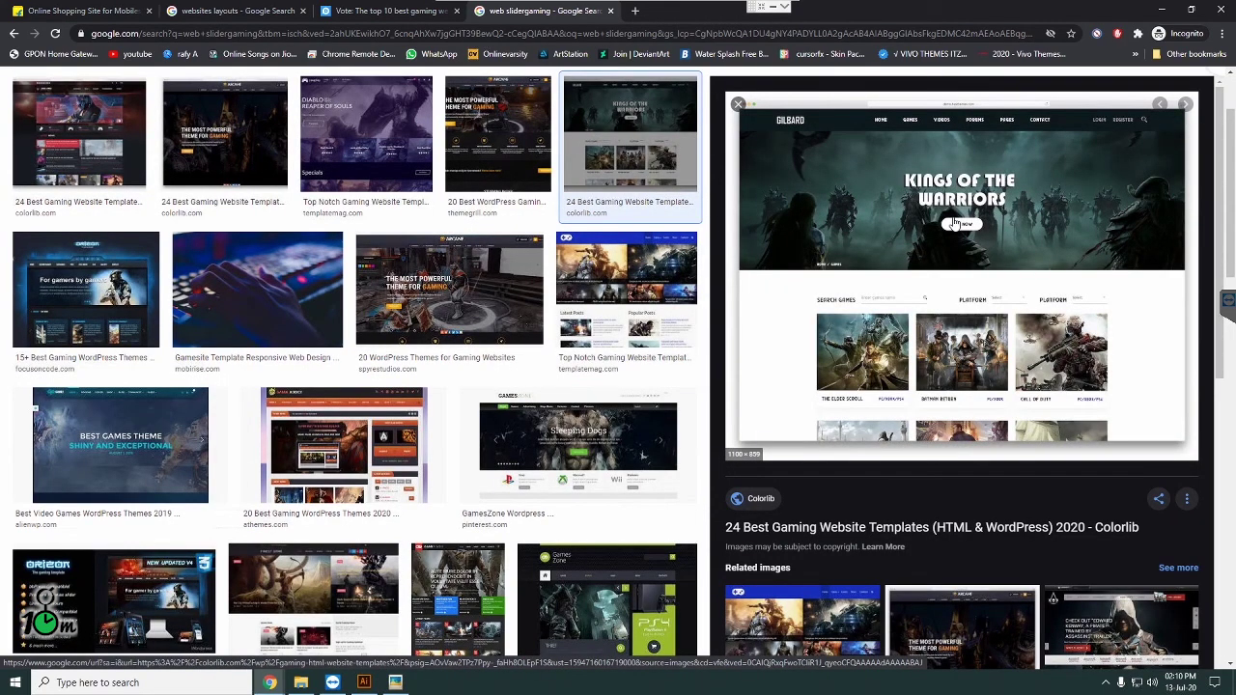
click(473, 299)
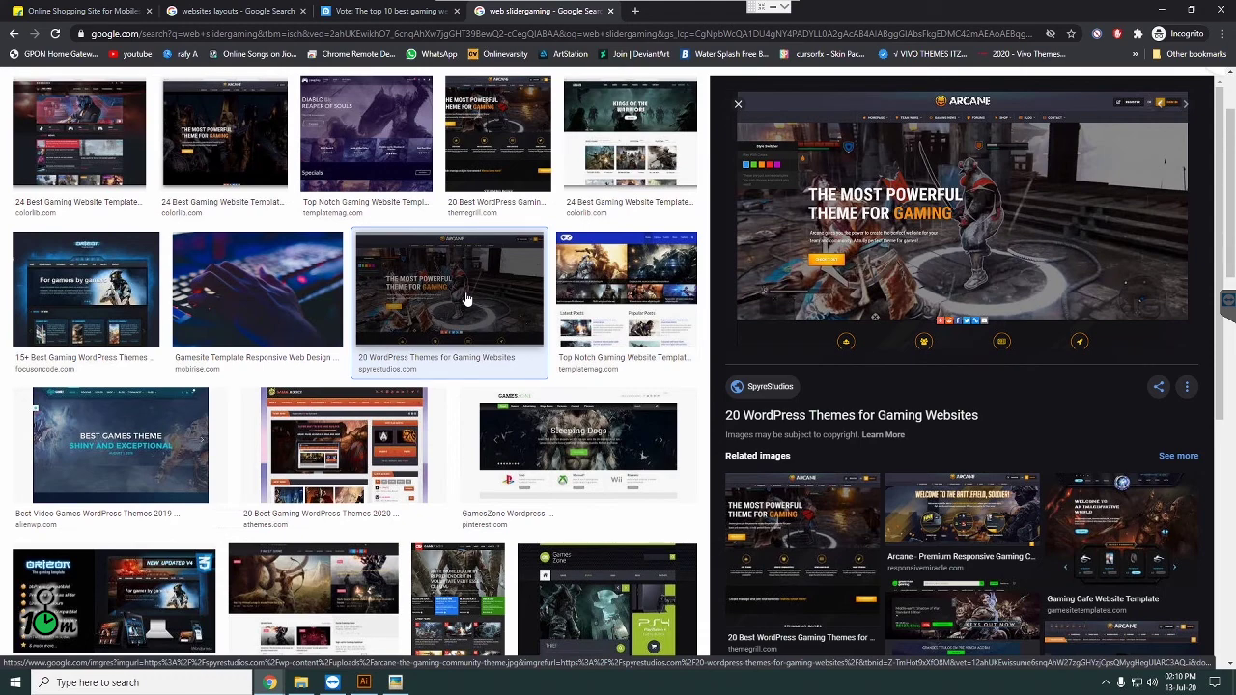
click(616, 469)
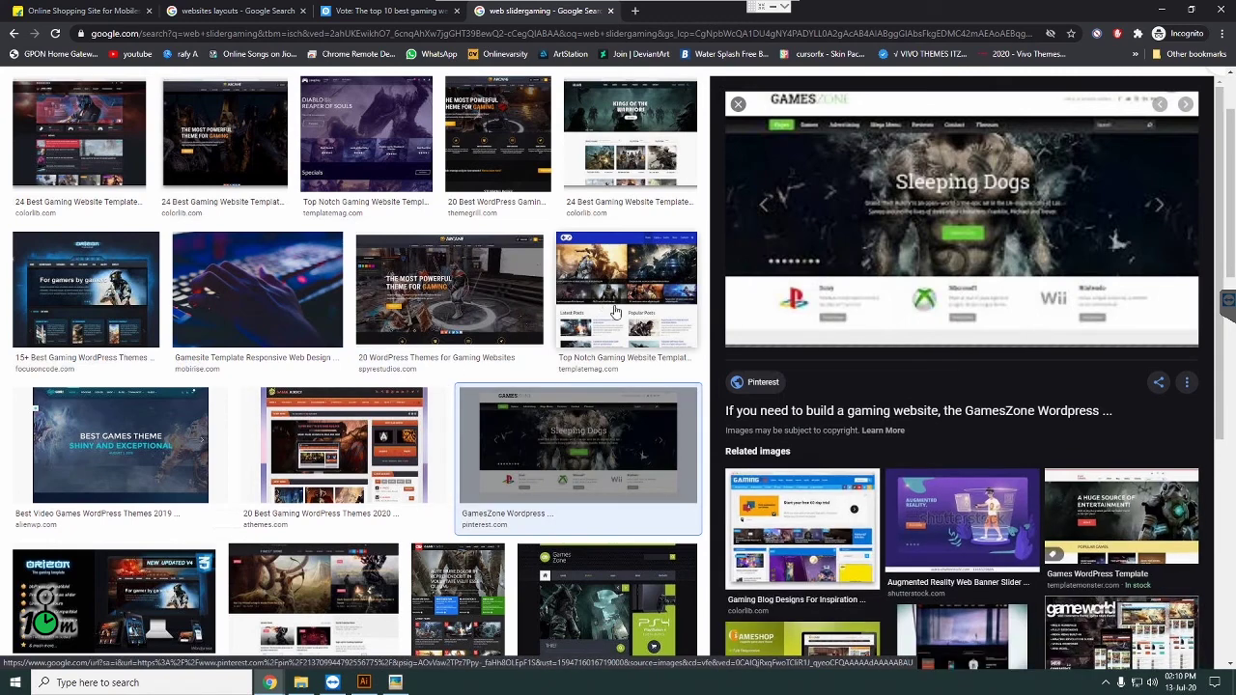
scroll(441, 422, down, 4)
scroll(499, 406, up, 5)
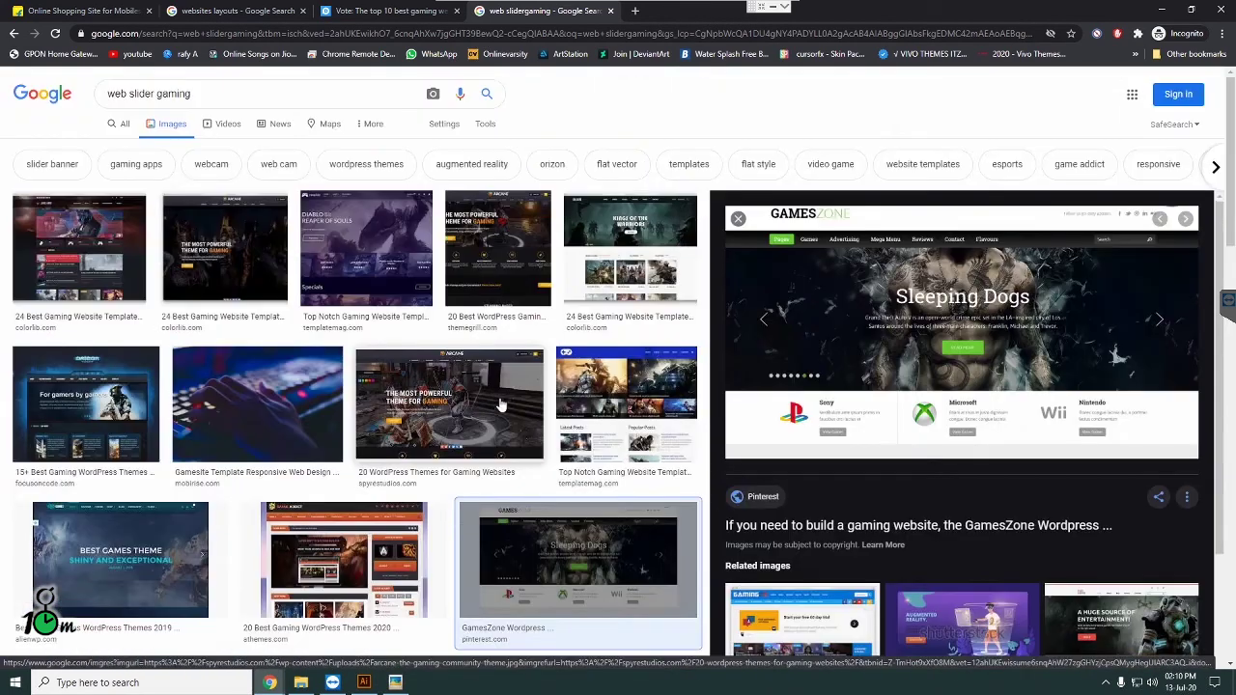
click(1161, 8)
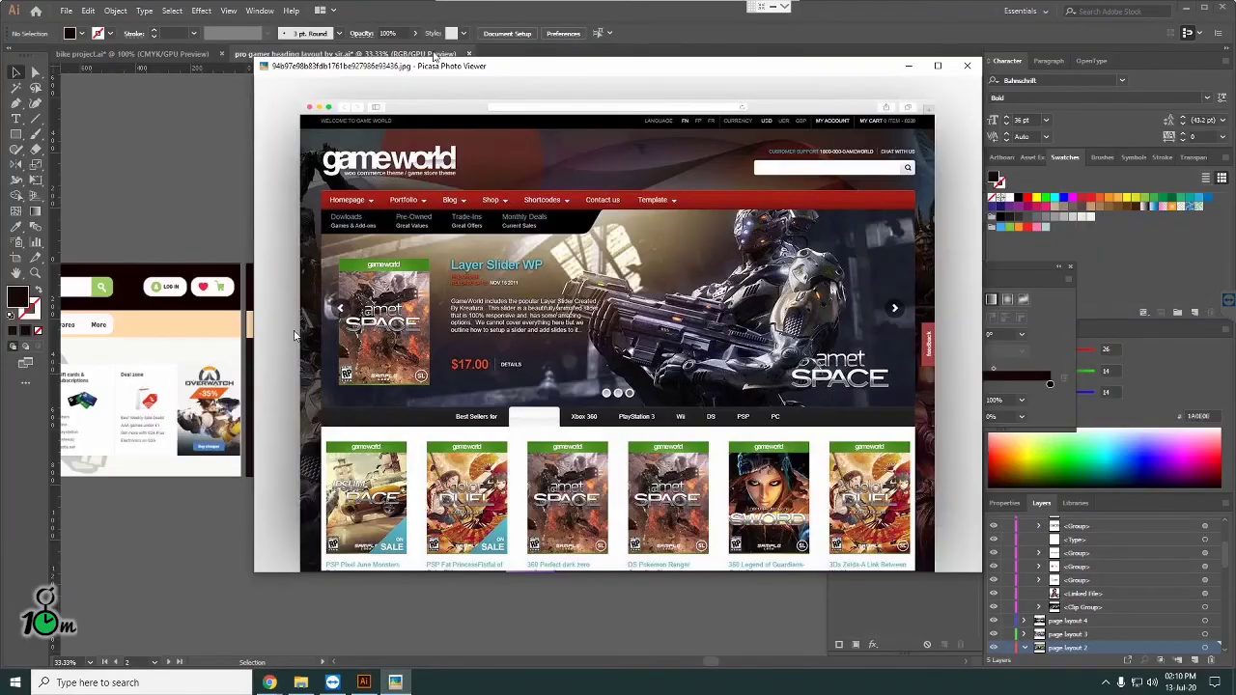
Step: Hide Picasa, scroll to the Cyberpunk and Avengers slider artboards, and exit remote full screen
click(909, 67)
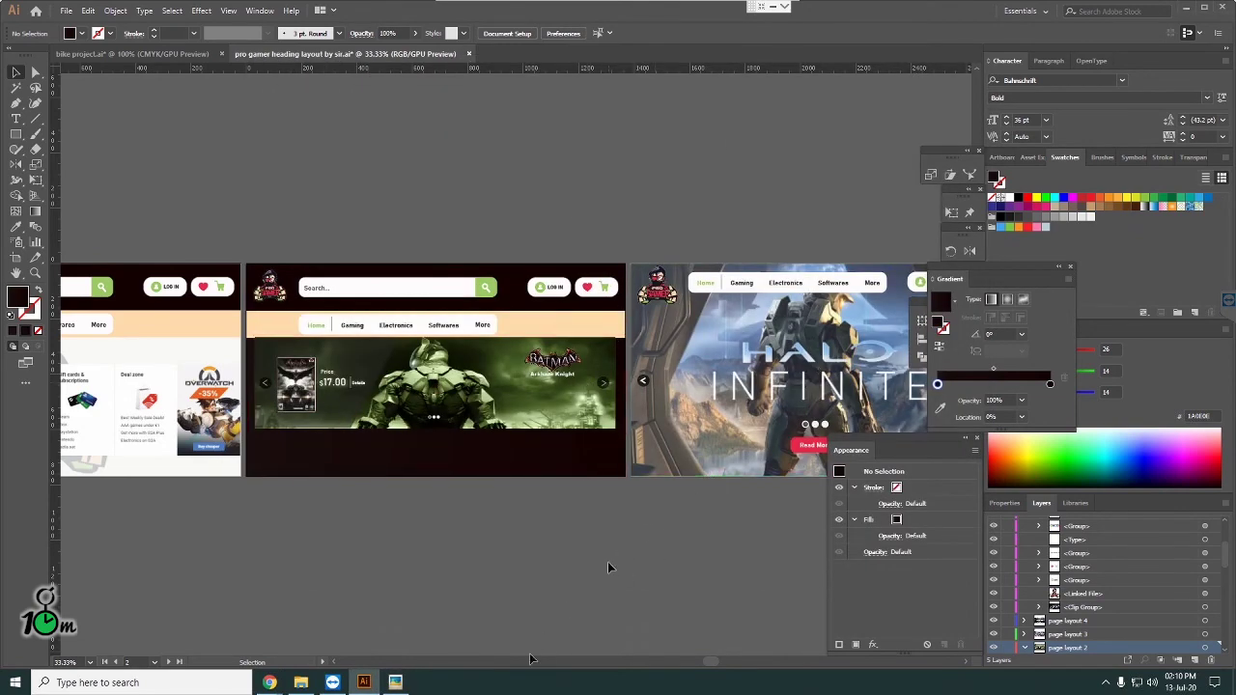
mouse_move(709, 664)
mouse_down()
mouse_move(863, 667)
mouse_move(726, 671)
mouse_move(831, 677)
mouse_up()
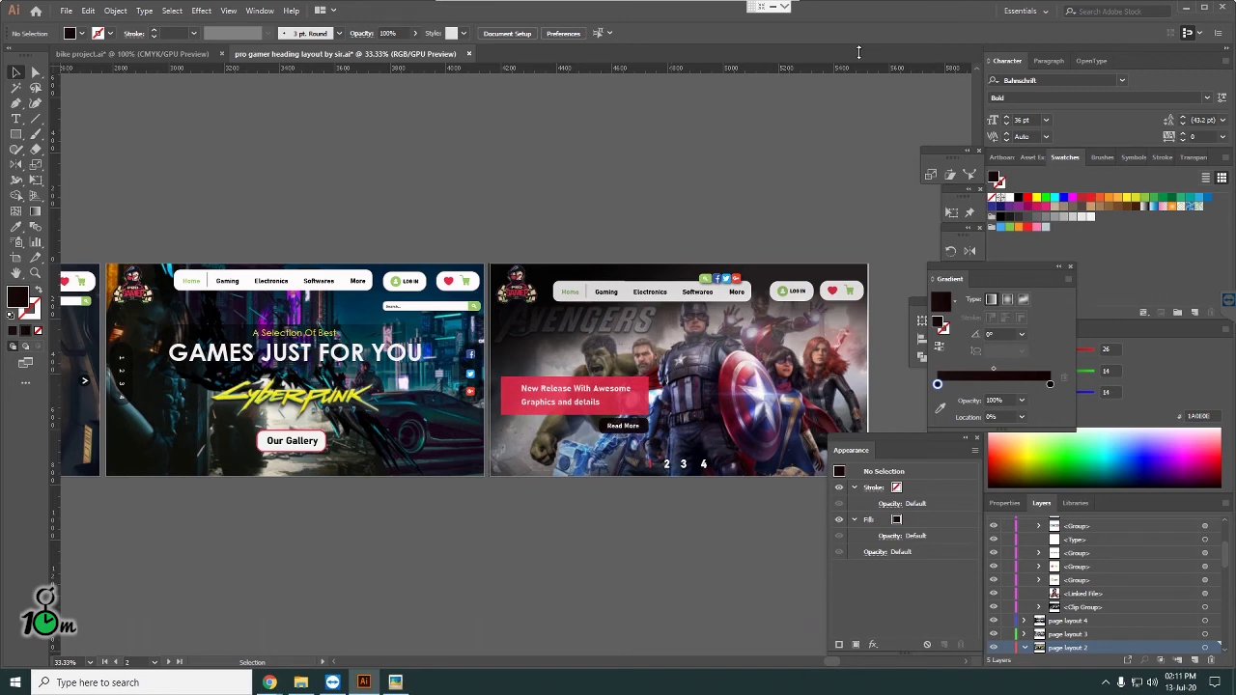
click(768, 9)
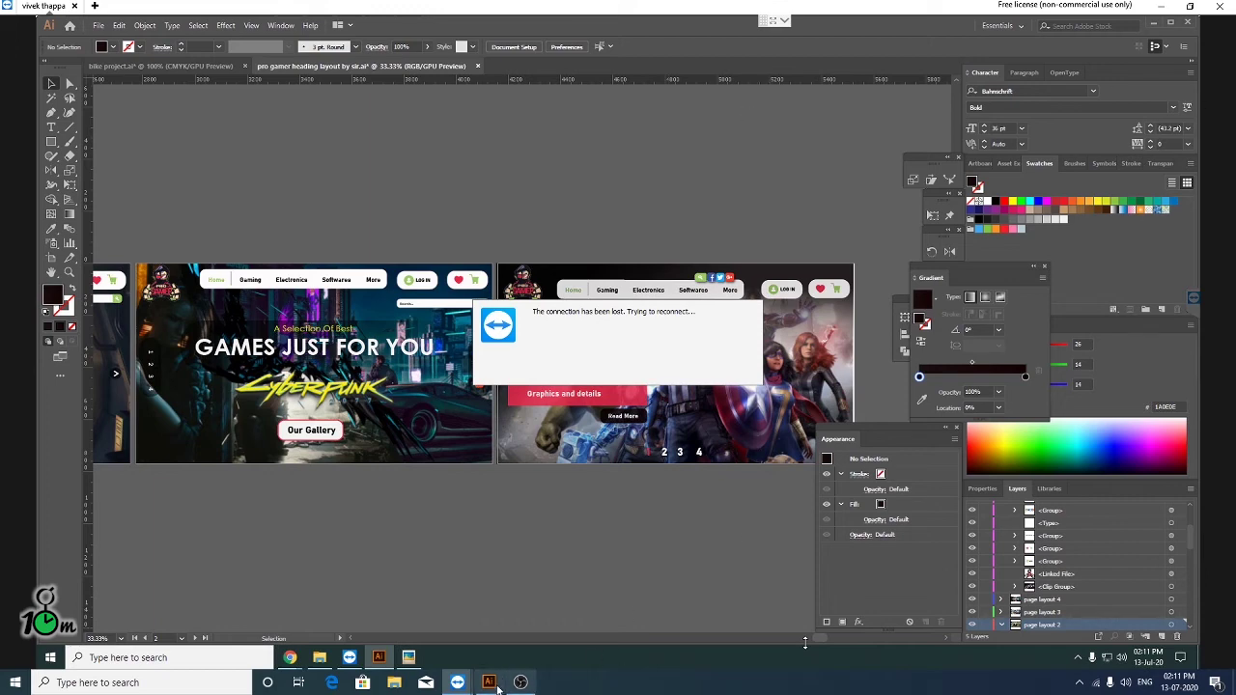
Step: Bring OBS up from the taskbar a few times to confirm the recording is still running
click(520, 682)
click(520, 683)
click(520, 686)
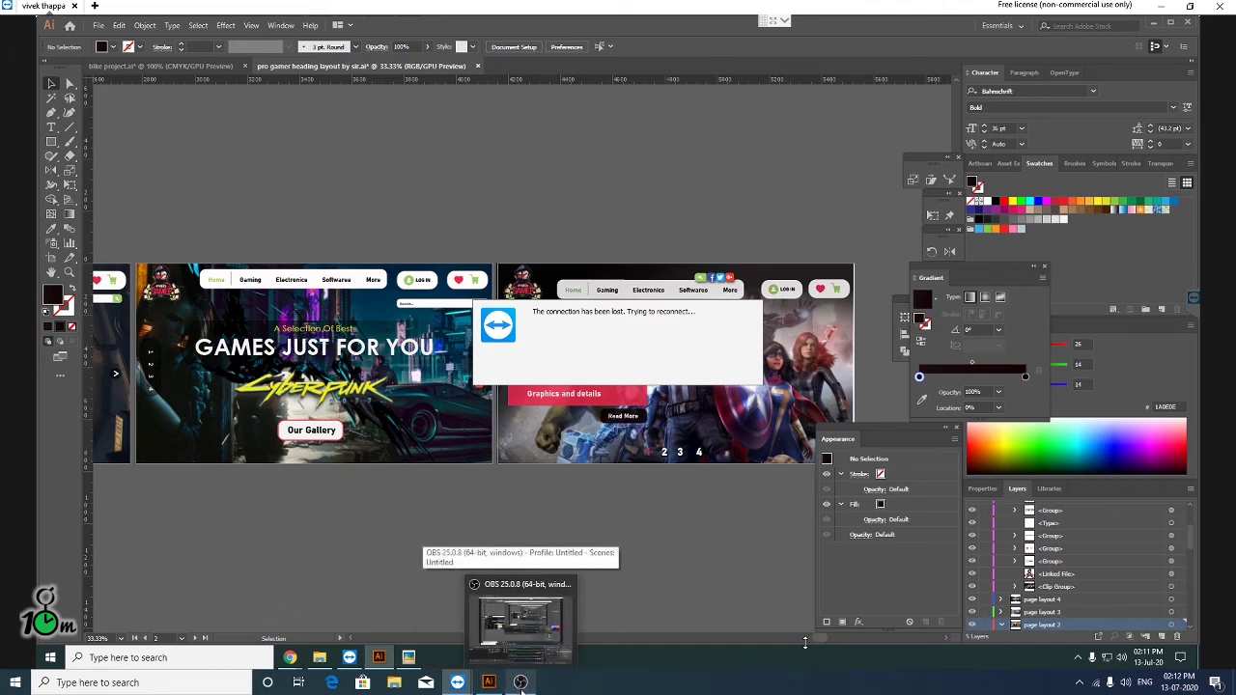
click(520, 684)
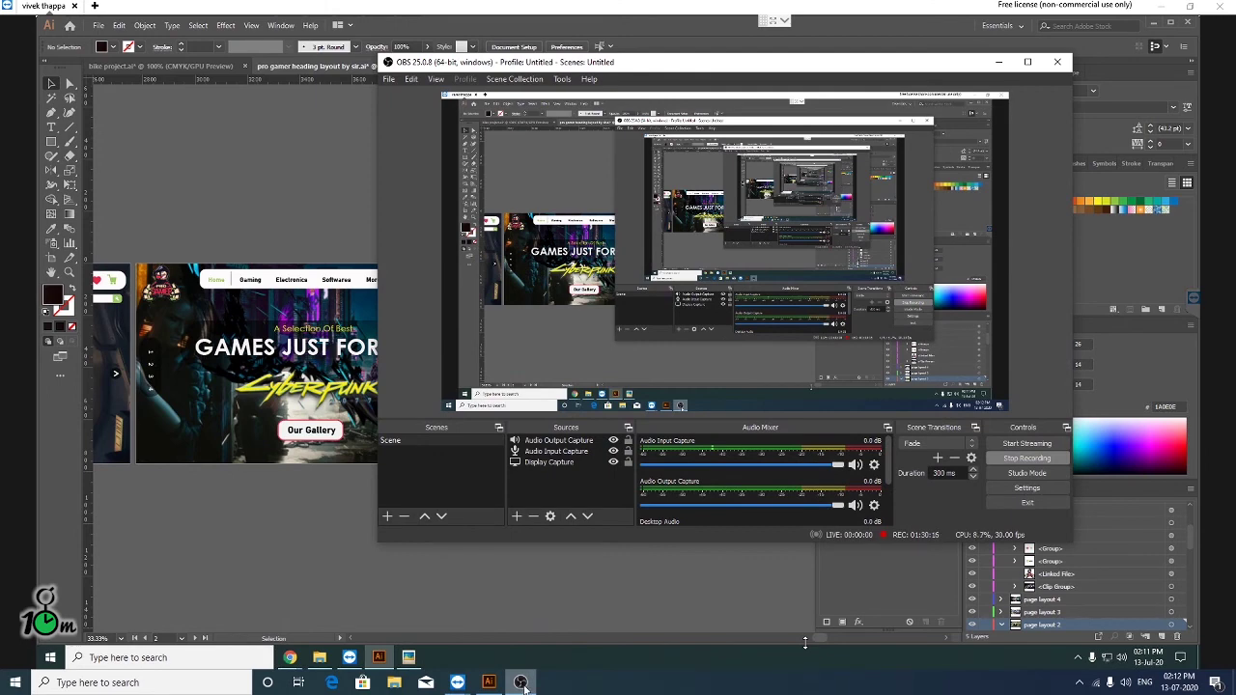
click(522, 683)
click(522, 684)
click(522, 683)
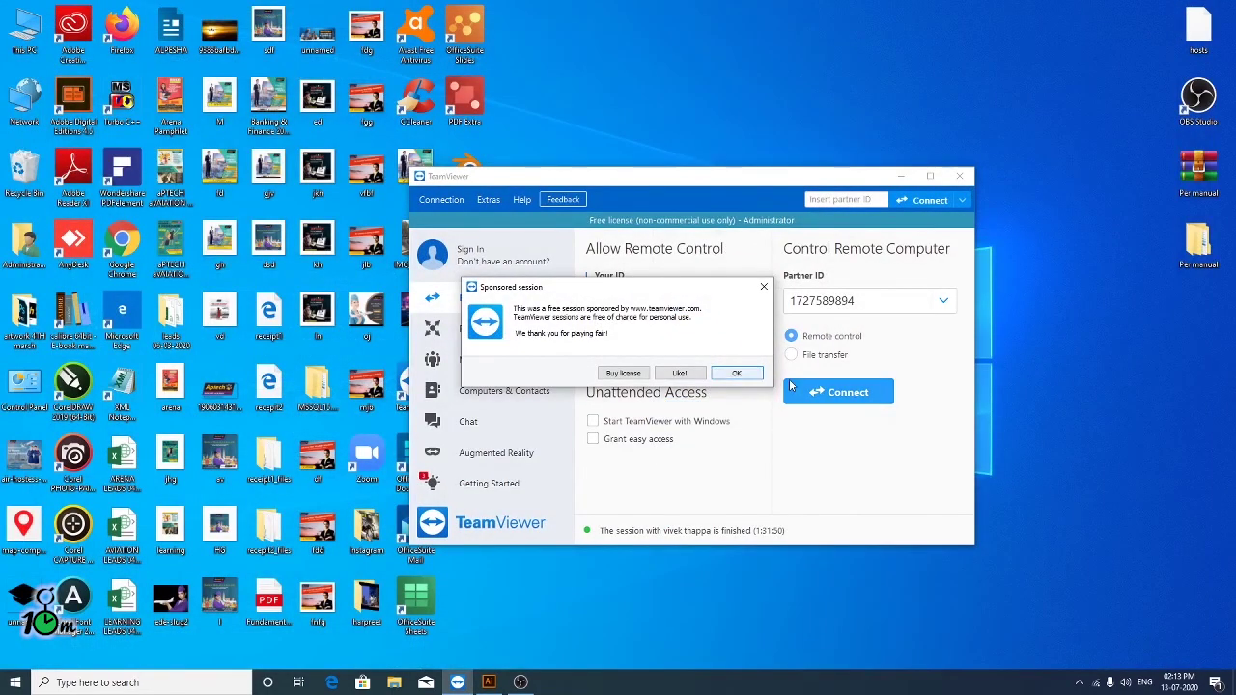
Step: Dismiss the sponsored-session notice, close TeamViewer, and stop the OBS recording
click(736, 372)
click(959, 175)
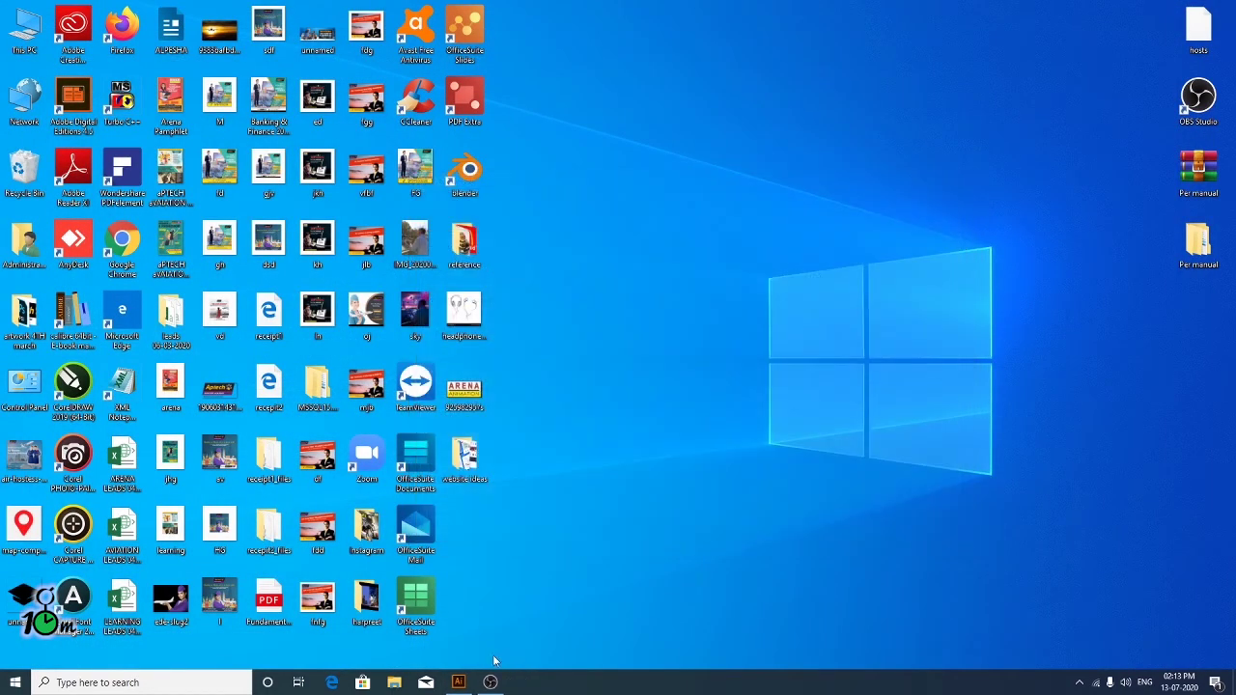
click(490, 682)
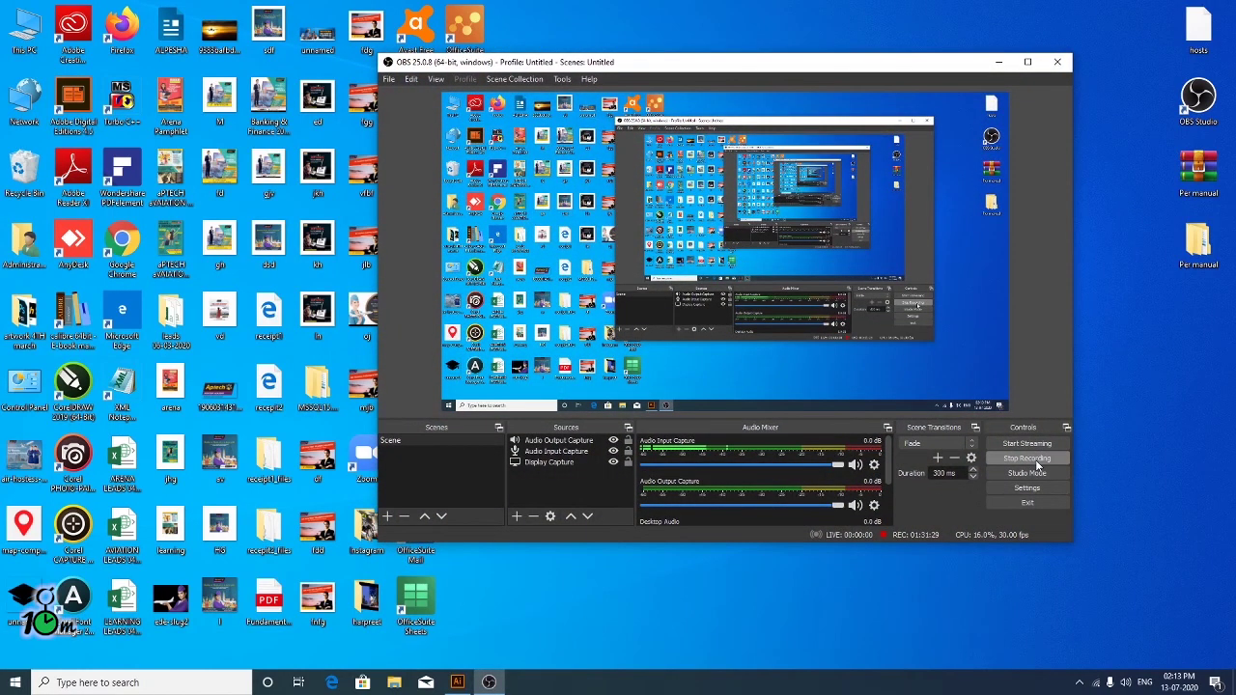
click(1027, 458)
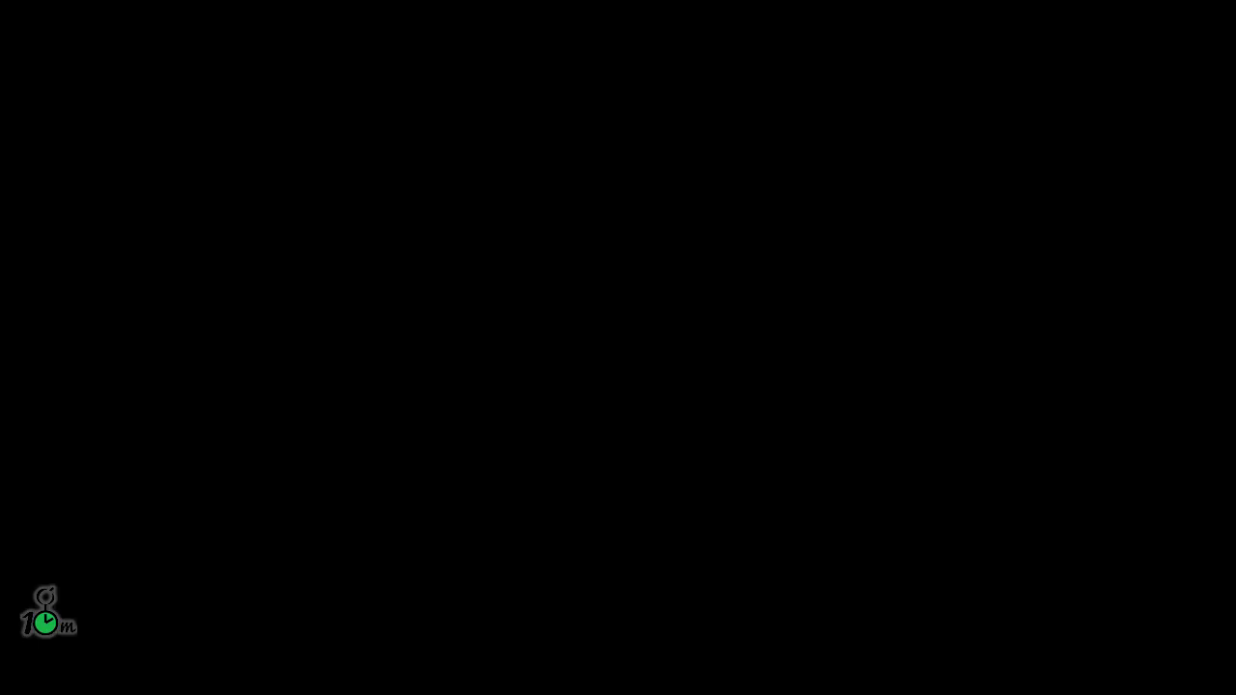